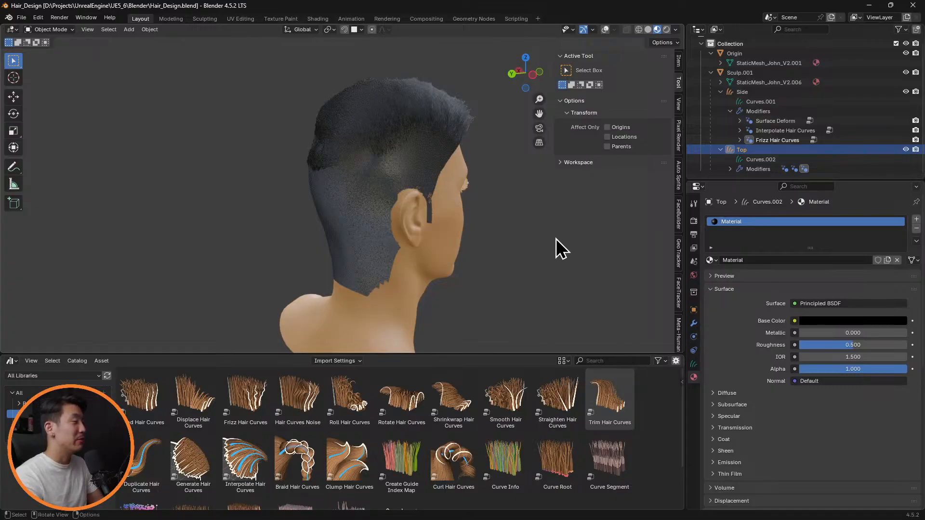
Step: Examine the finished hairstyle on the head model from the front and both sides
middle_drag(556, 238, 413, 231)
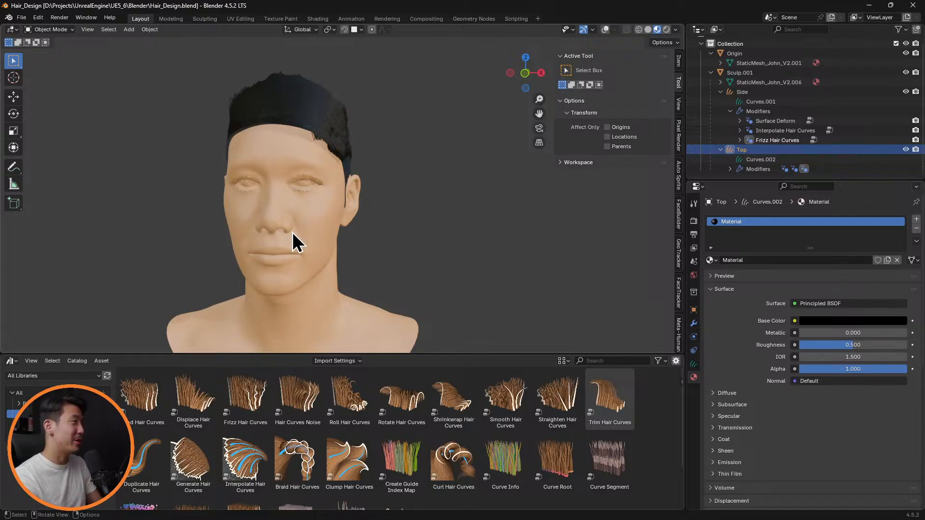
middle_drag(293, 232, 357, 202)
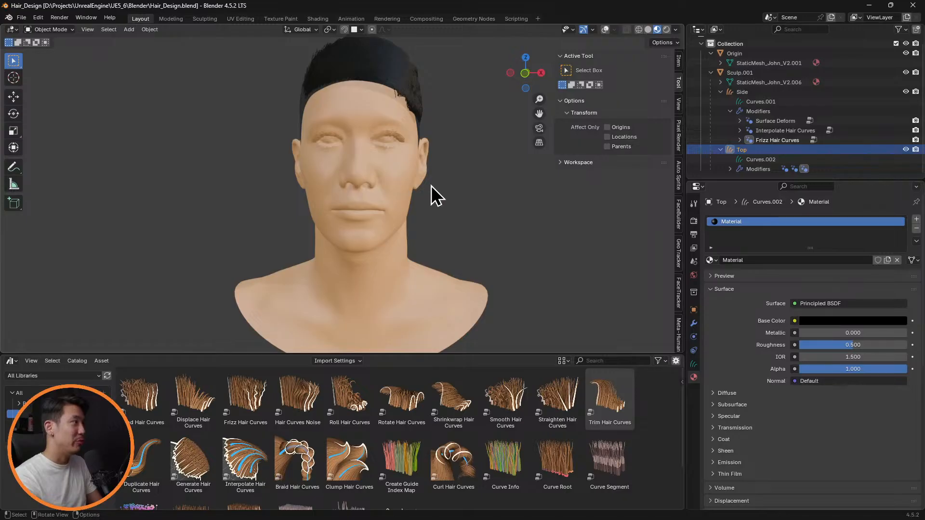
mouse_move(387, 189)
middle_down()
mouse_move(505, 192)
mouse_move(540, 212)
mouse_move(377, 197)
middle_up()
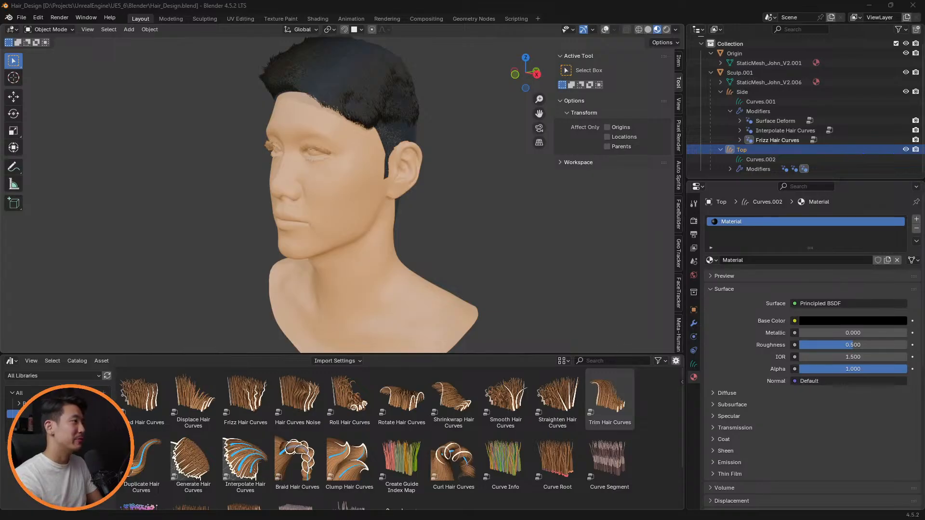
middle_drag(397, 208, 484, 219)
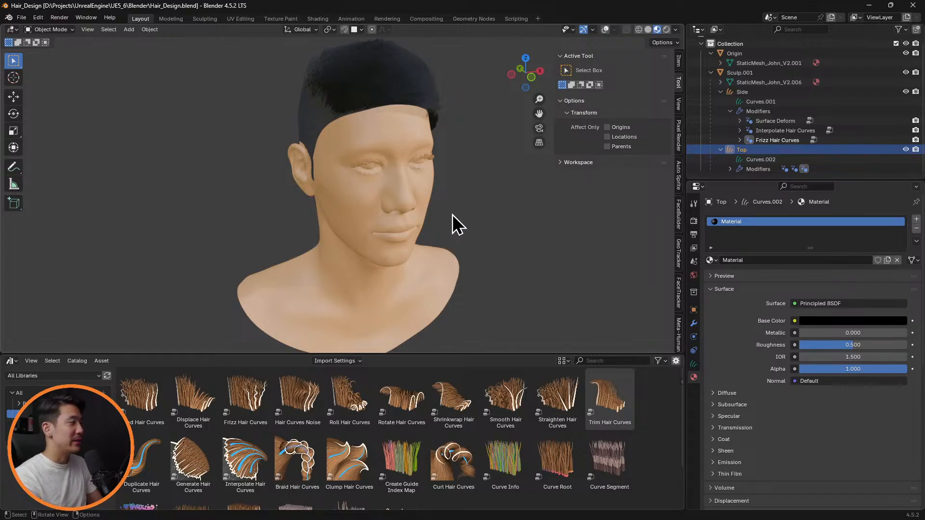
middle_drag(450, 240, 440, 212)
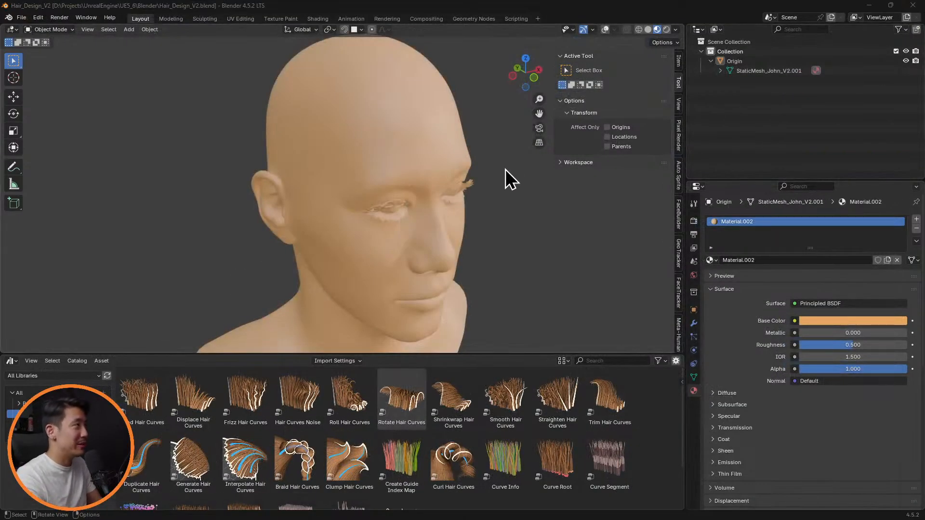
Step: Enlarge the 3D viewport over the asset browser and add an Empty Hair curves object to the bald head mesh
middle_drag(489, 222, 536, 214)
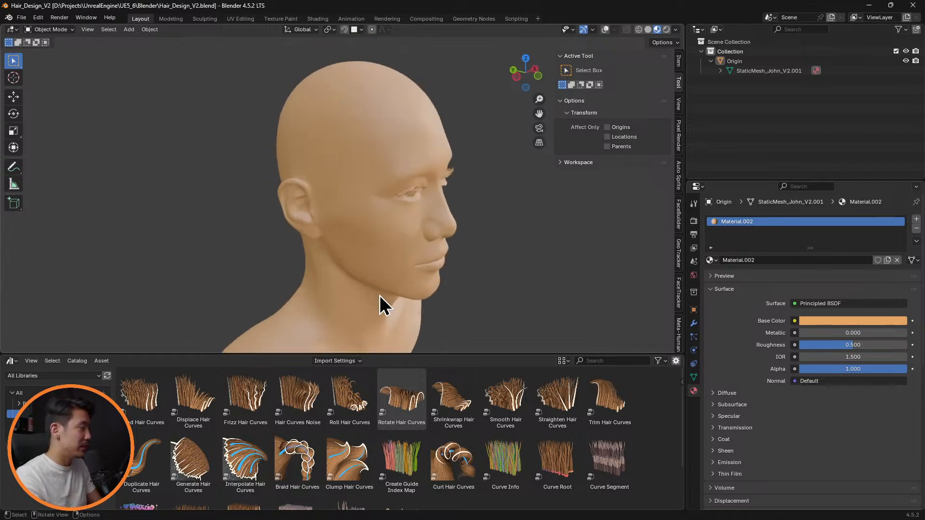
drag(283, 355, 283, 417)
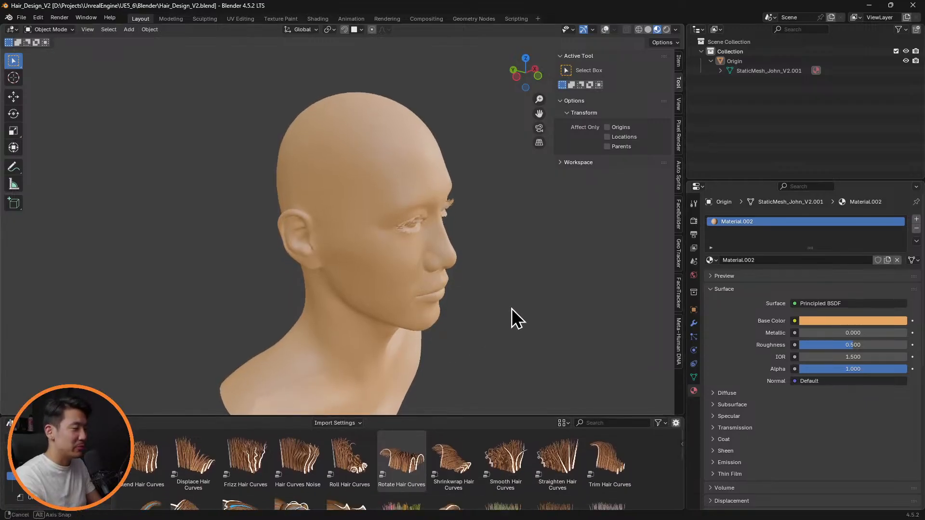
middle_drag(512, 309, 357, 111)
click(357, 112)
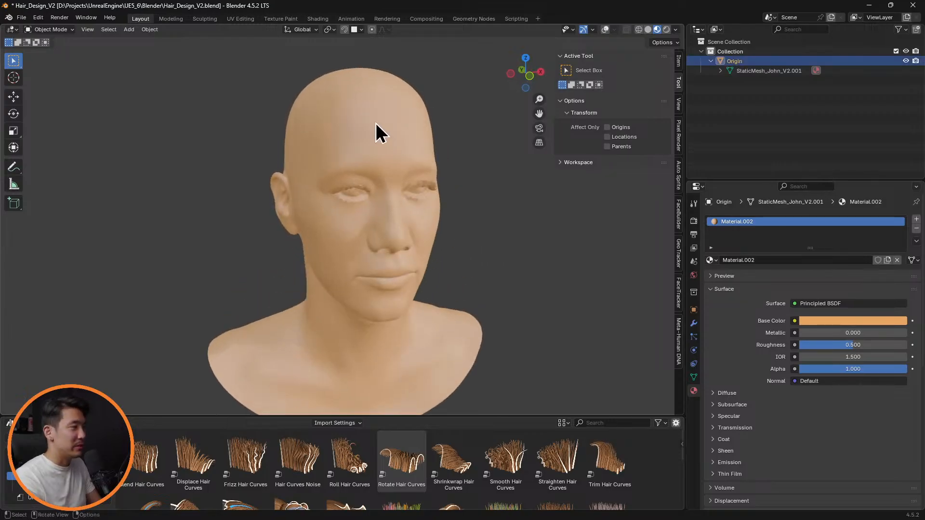
click(151, 30)
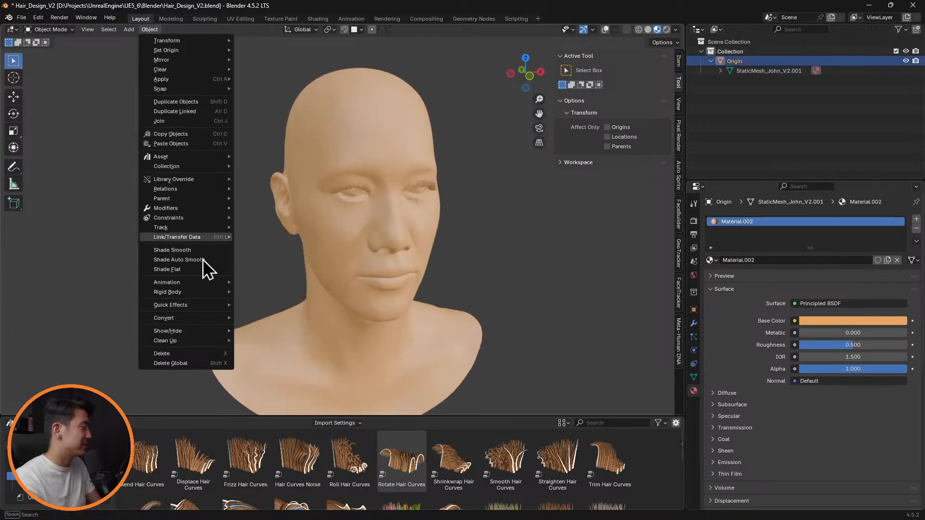
mouse_move(217, 238)
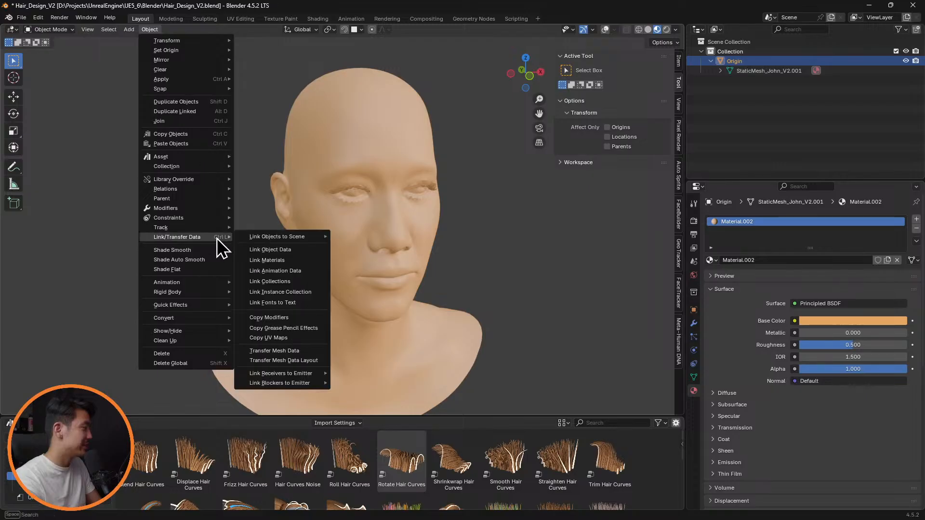
mouse_move(198, 87)
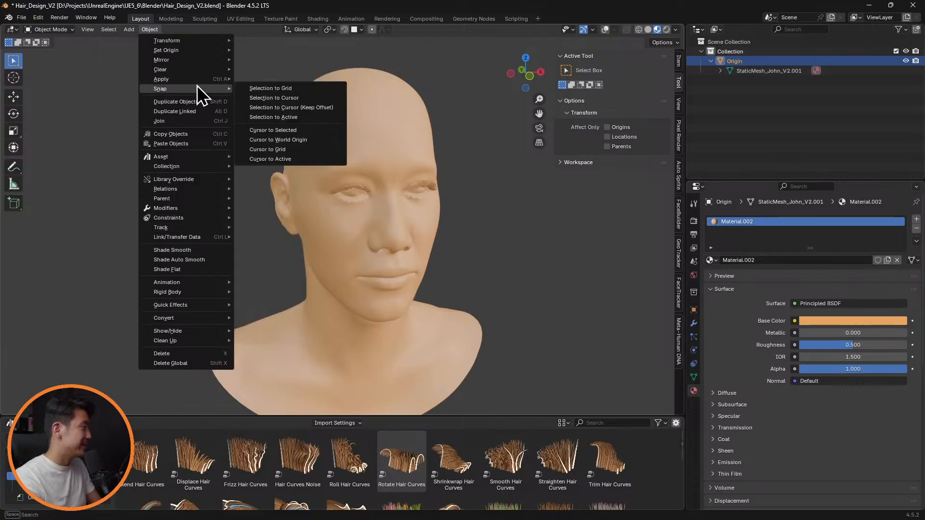
mouse_move(185, 346)
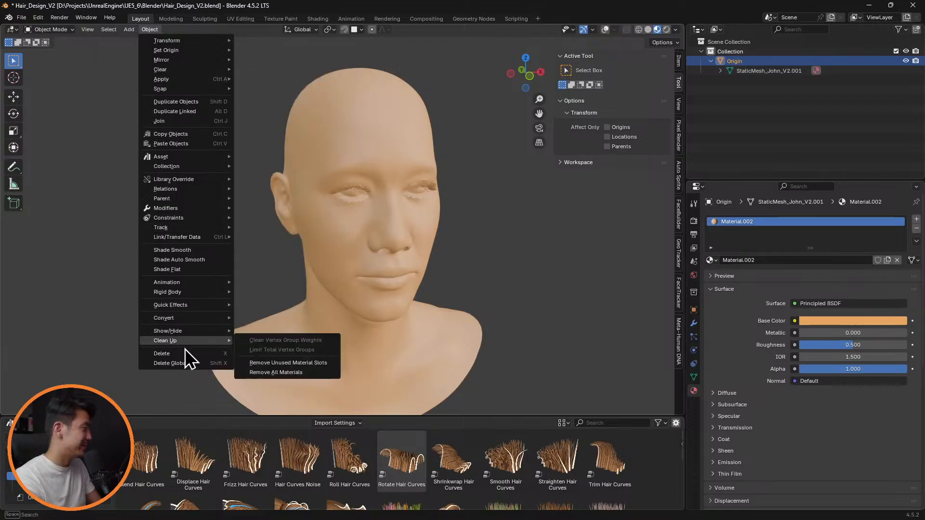
click(131, 30)
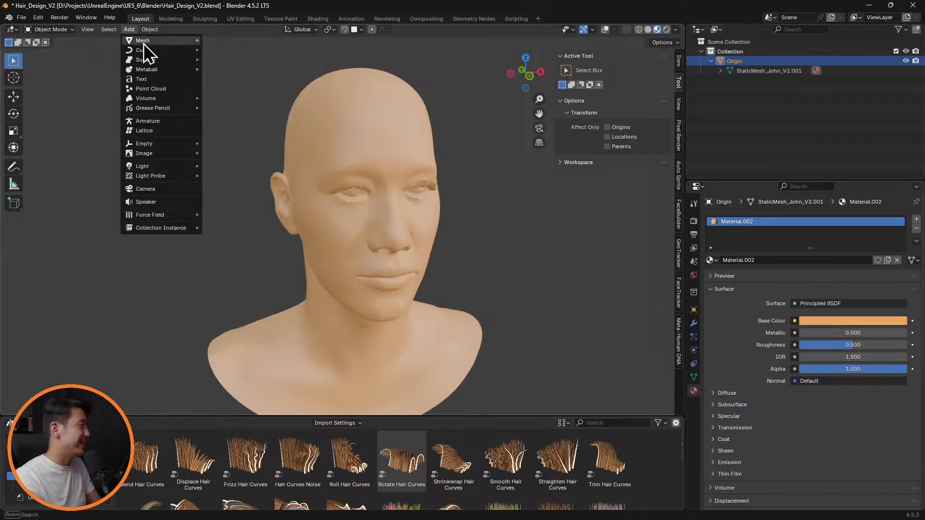
mouse_move(172, 50)
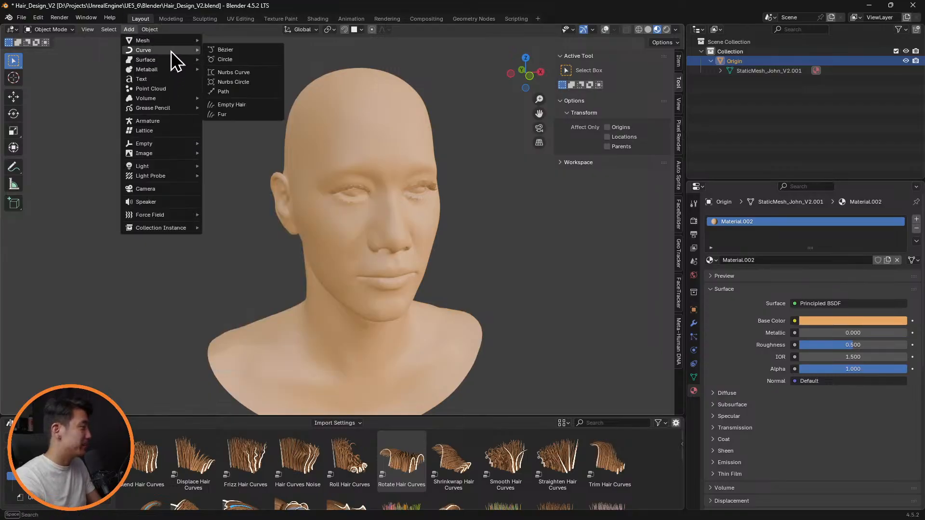
click(254, 107)
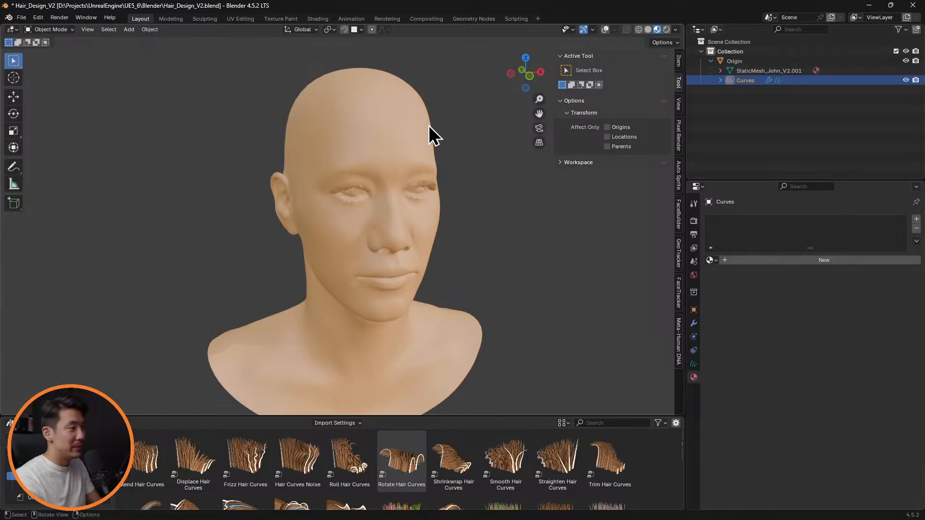
Step: Create a new material for the hair curves and darken its base color to near black
middle_drag(424, 130, 460, 146)
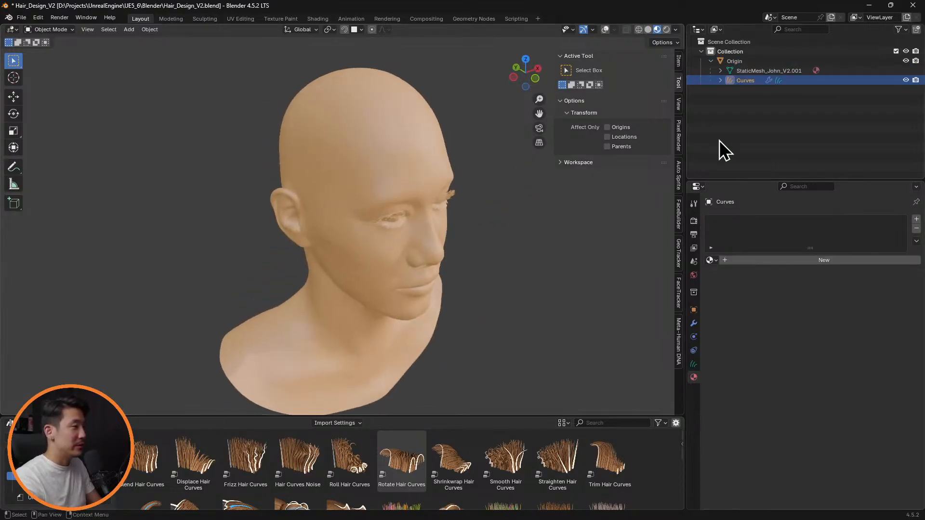
click(834, 261)
click(836, 320)
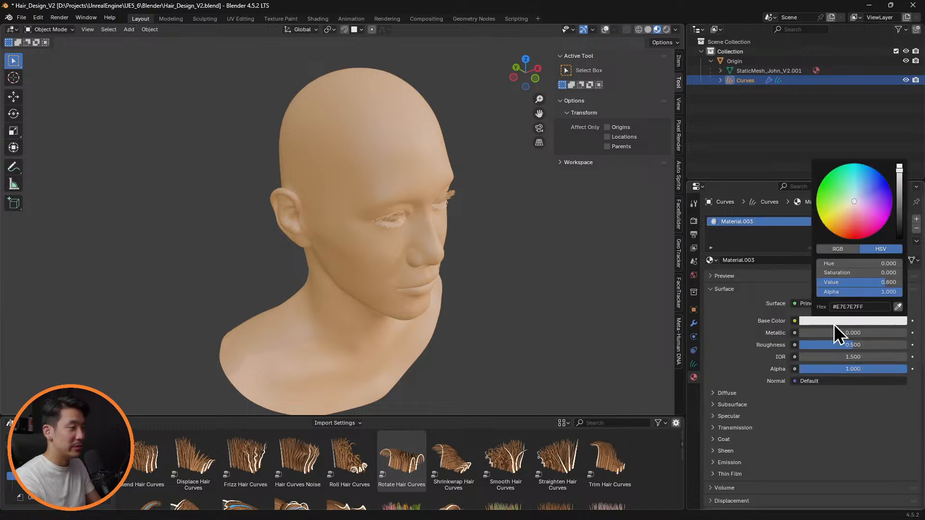
drag(900, 179, 899, 238)
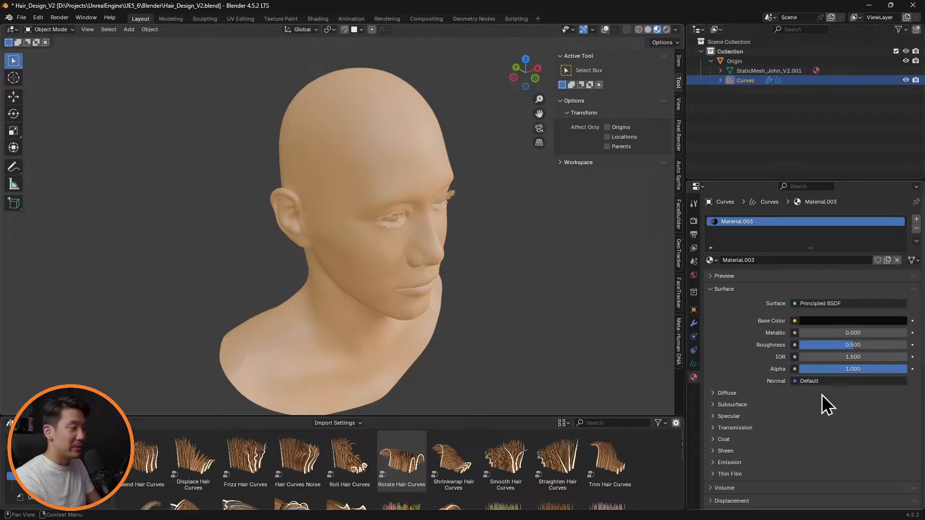
Step: Rename the curves' material as Hair and raise its roughness to 0.629
click(761, 260)
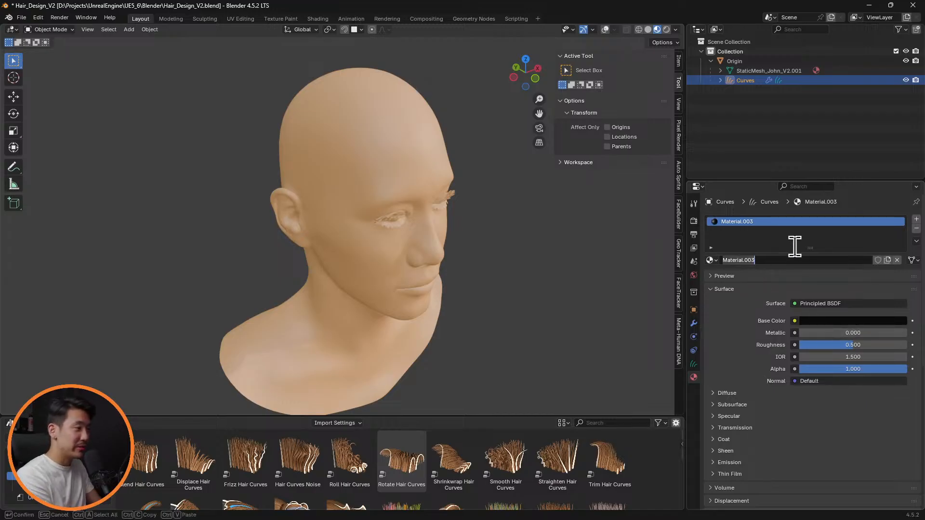
key(ctrl+a)
text(Hair)
key(Return)
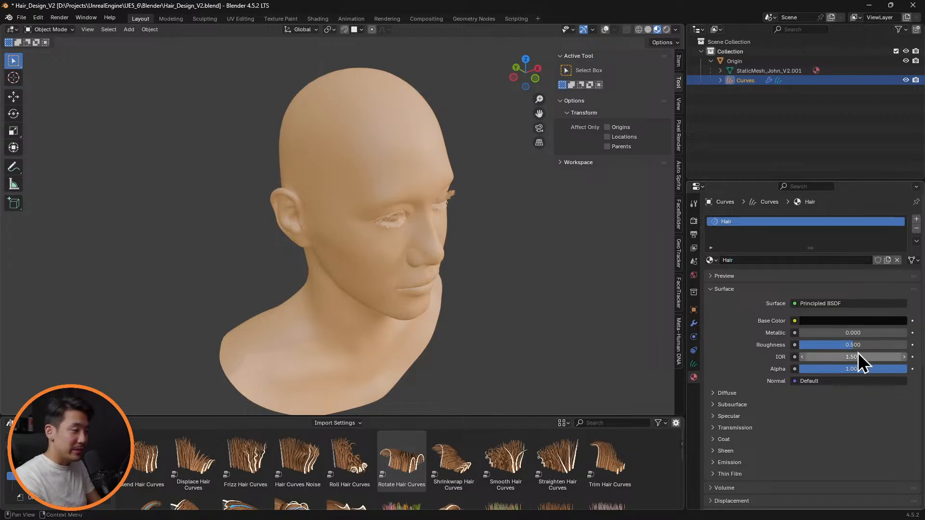
mouse_move(854, 345)
mouse_down()
mouse_move(833, 345)
mouse_move(867, 345)
mouse_up()
Step: Switch the hair curves to Sculpt Mode and rename the curves object as Side
mouse_move(443, 146)
middle_down()
mouse_move(455, 166)
mouse_move(461, 128)
mouse_move(475, 148)
mouse_move(468, 145)
middle_up()
click(53, 29)
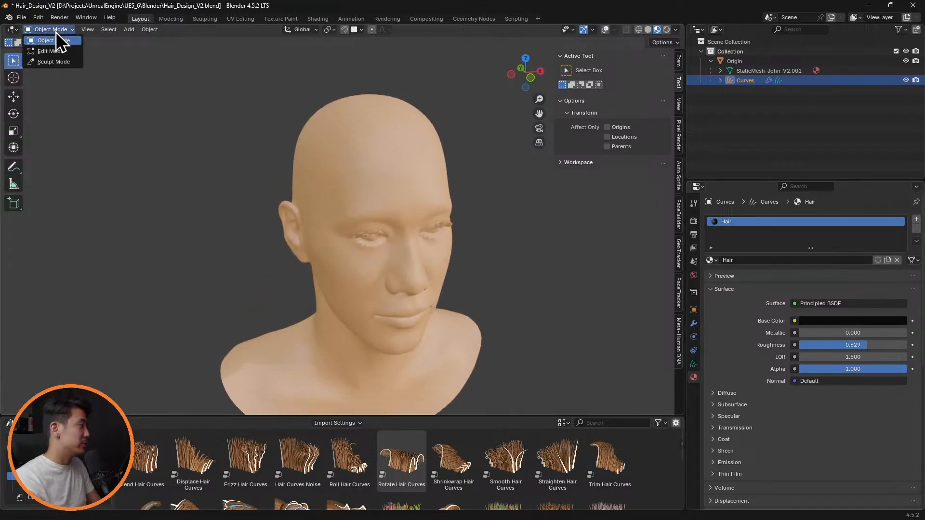
click(59, 65)
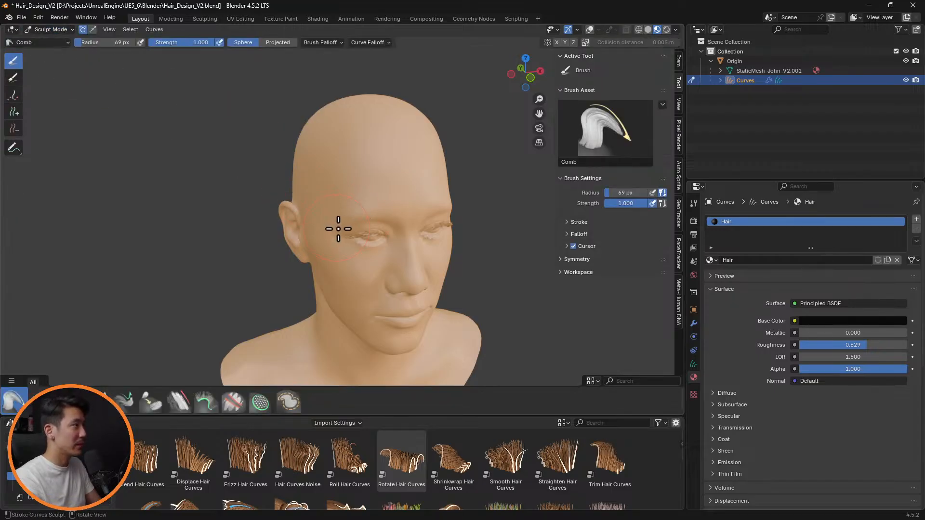
middle_drag(337, 227, 388, 216)
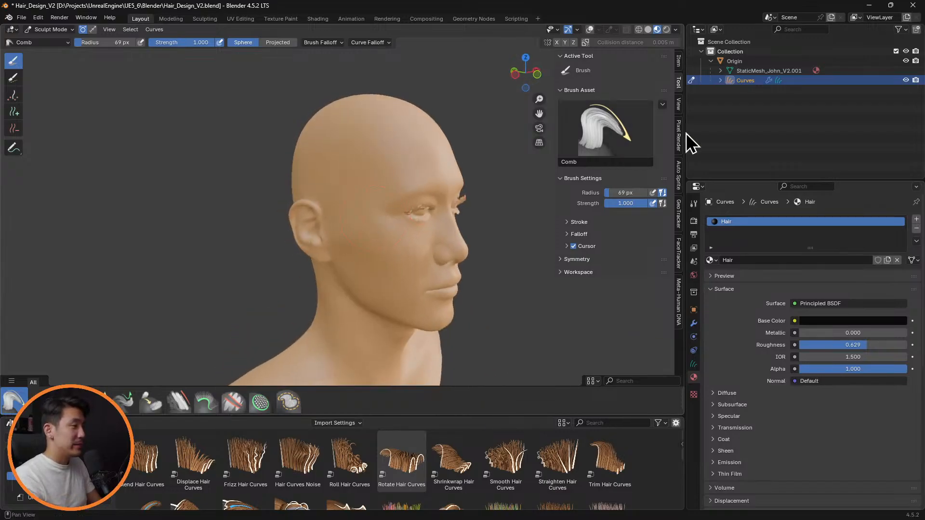
double_click(752, 82)
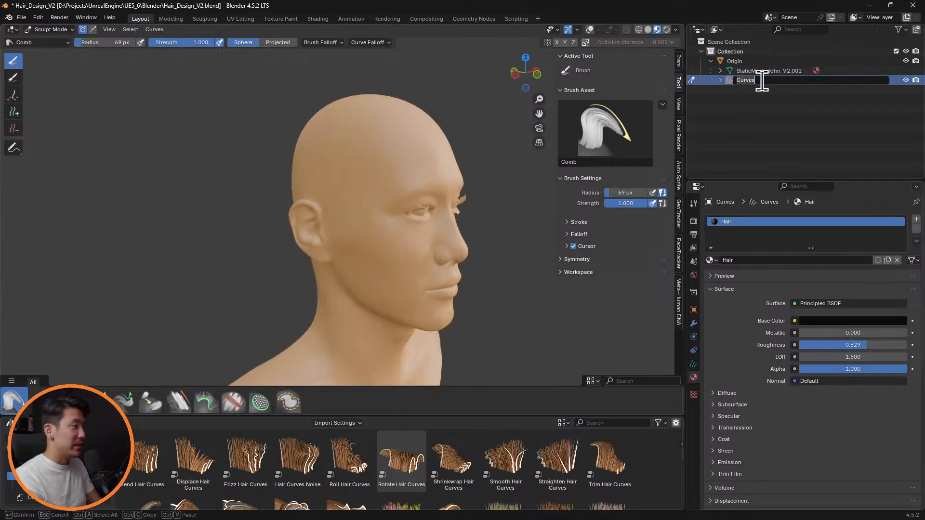
text(Side)
key(Return)
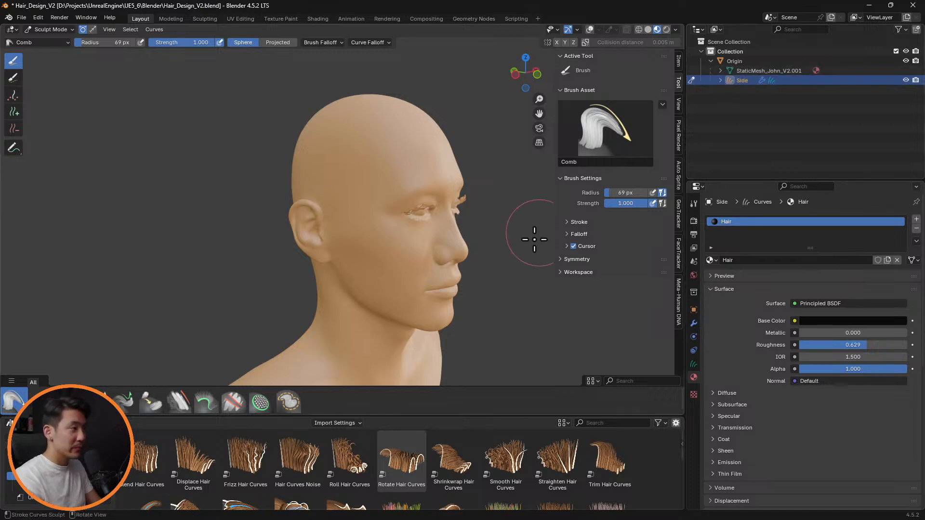
Step: Activate the Add brush for the Side hair and set its number of points per curve to 3
middle_drag(467, 193, 589, 228)
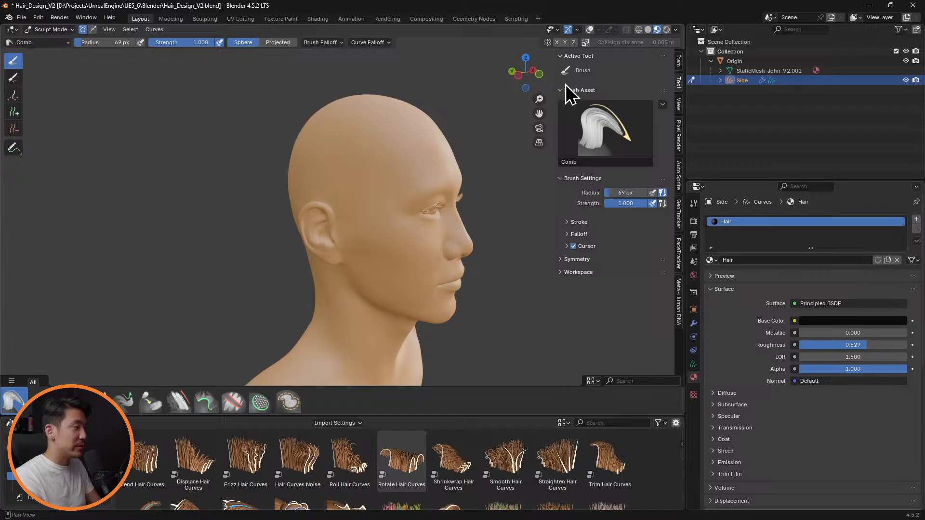
click(575, 222)
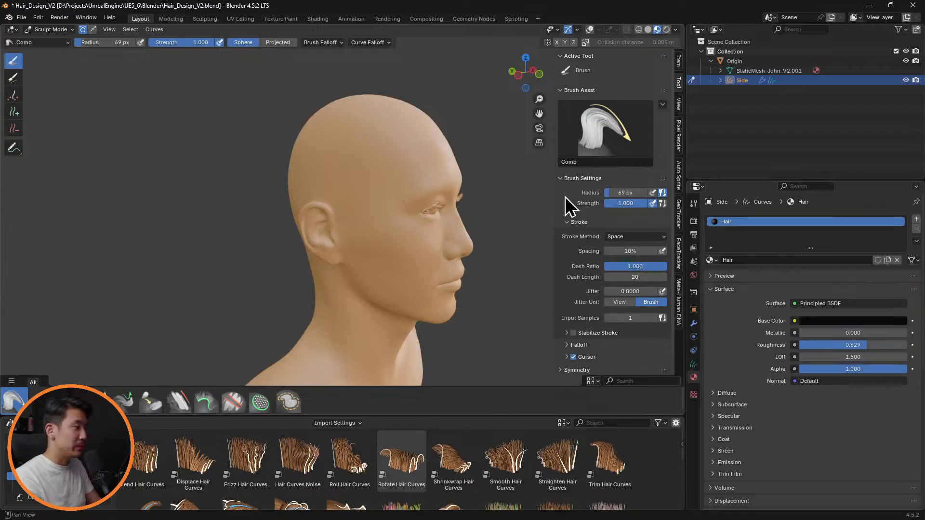
click(13, 111)
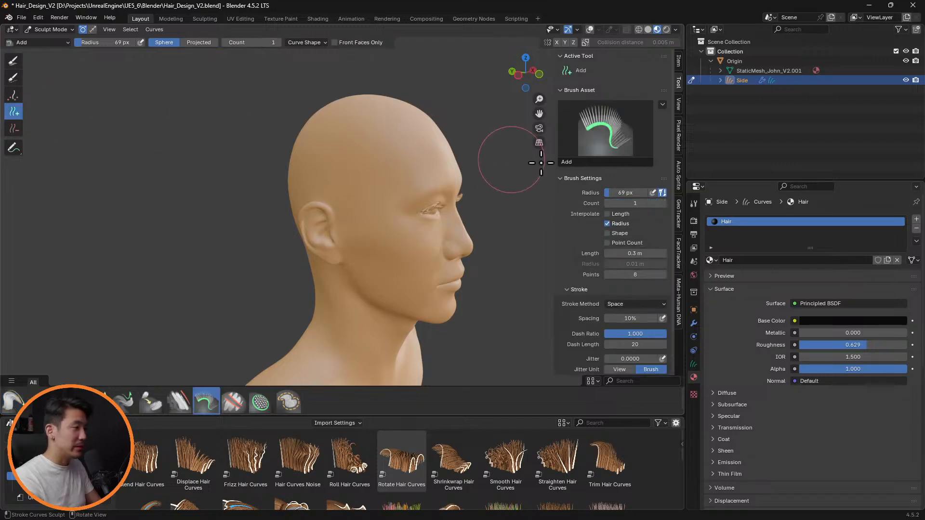
click(638, 276)
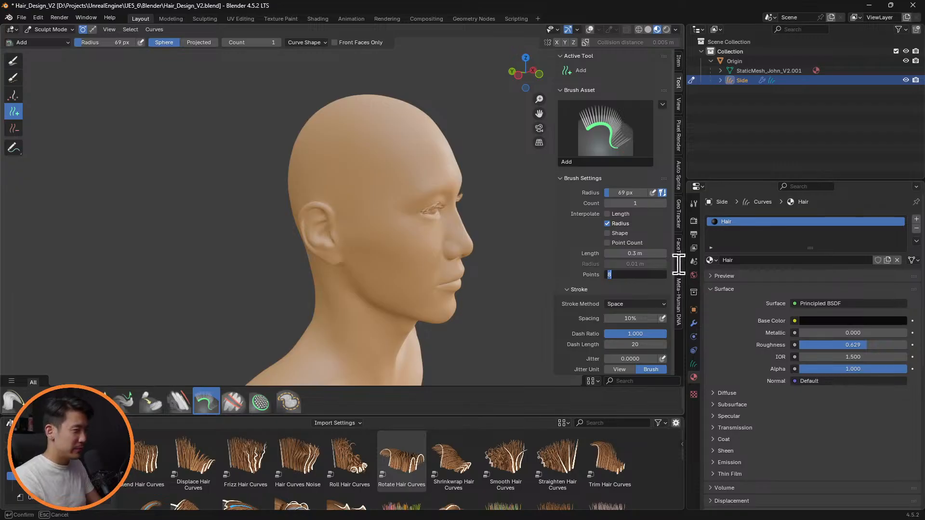
text(3)
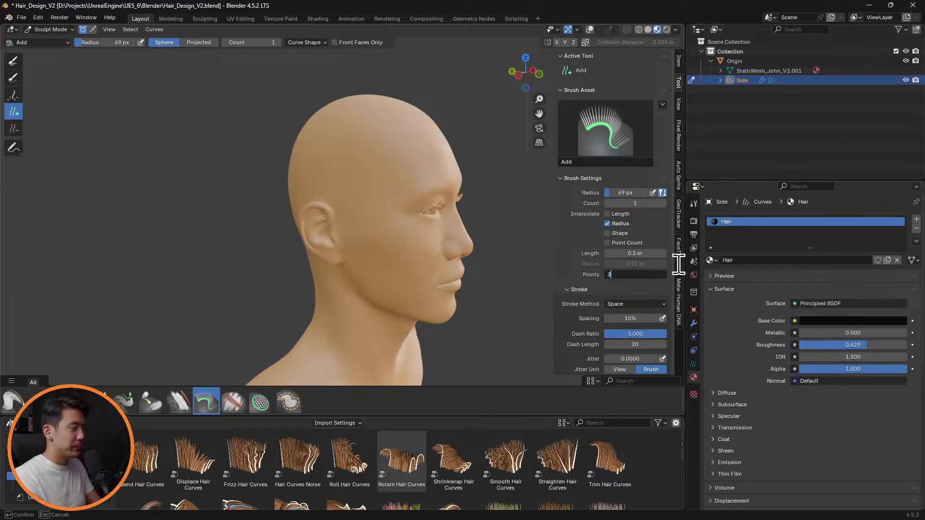
key(Return)
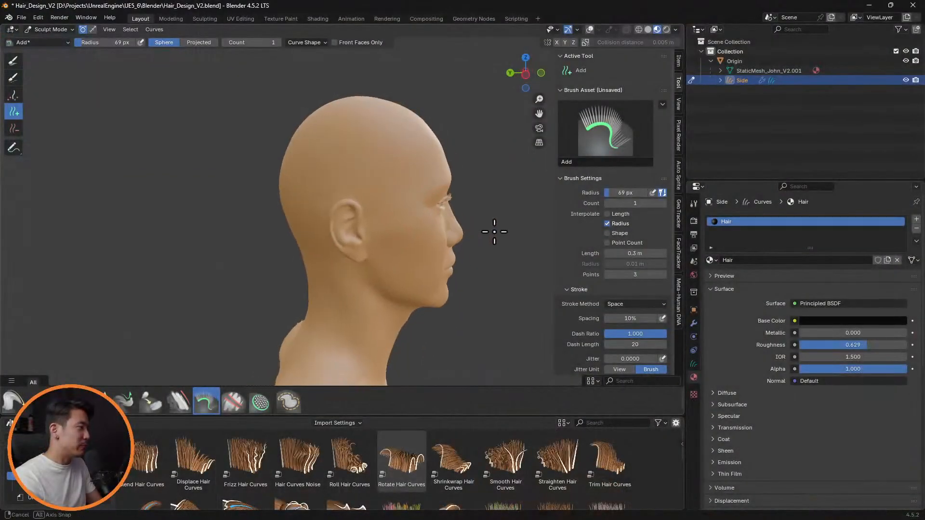
middle_drag(494, 232, 432, 210)
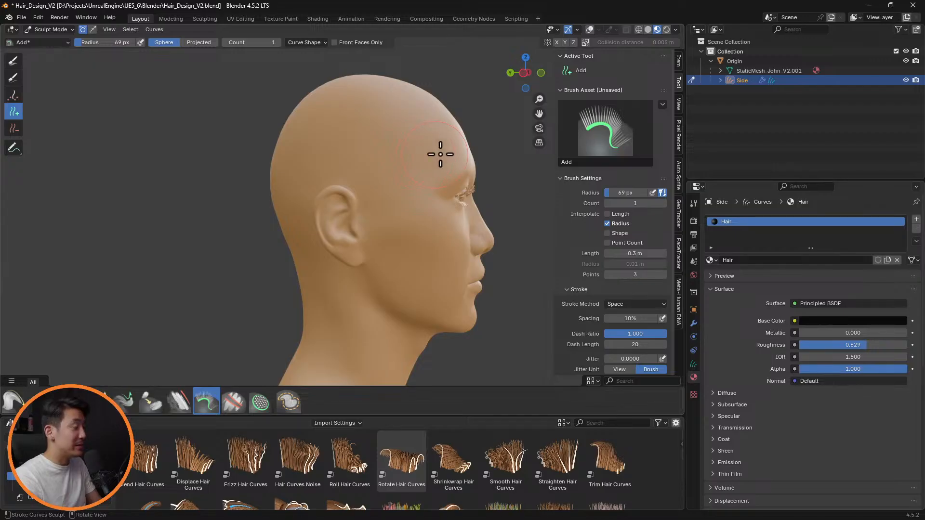
middle_drag(440, 155, 481, 164)
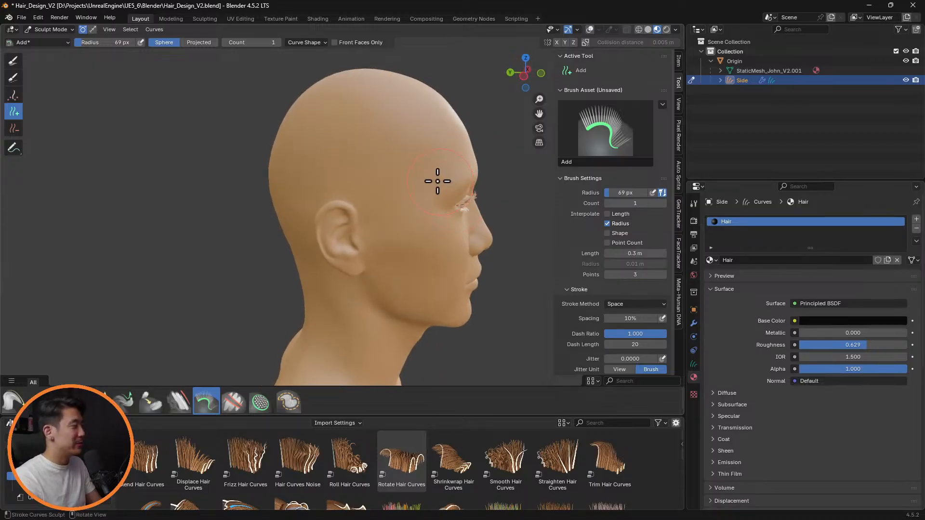
scroll(437, 181, down, 4)
scroll(432, 204, up, 4)
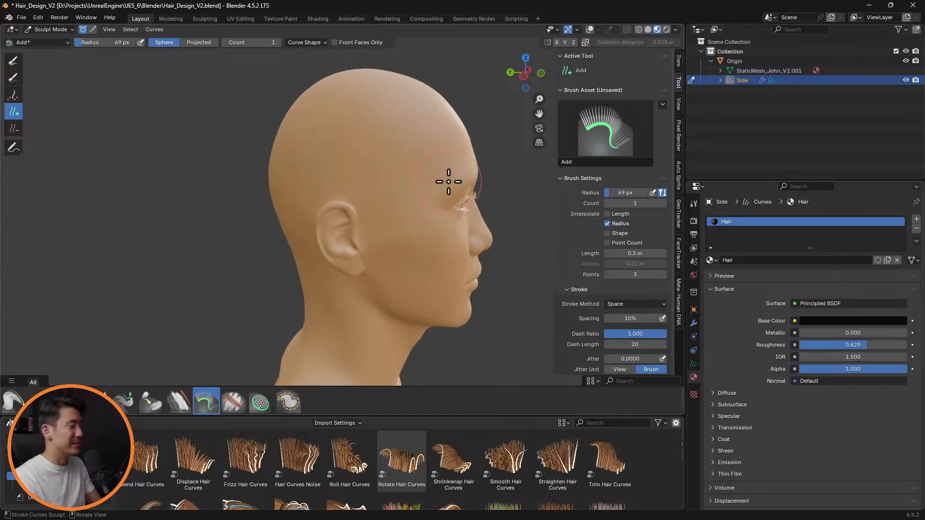
mouse_move(440, 175)
shift+middle_down()
mouse_move(446, 225)
mouse_move(470, 242)
mouse_move(342, 206)
mouse_move(275, 219)
mouse_move(496, 247)
mouse_move(504, 231)
mouse_move(439, 227)
mouse_move(456, 235)
shift+middle_up()
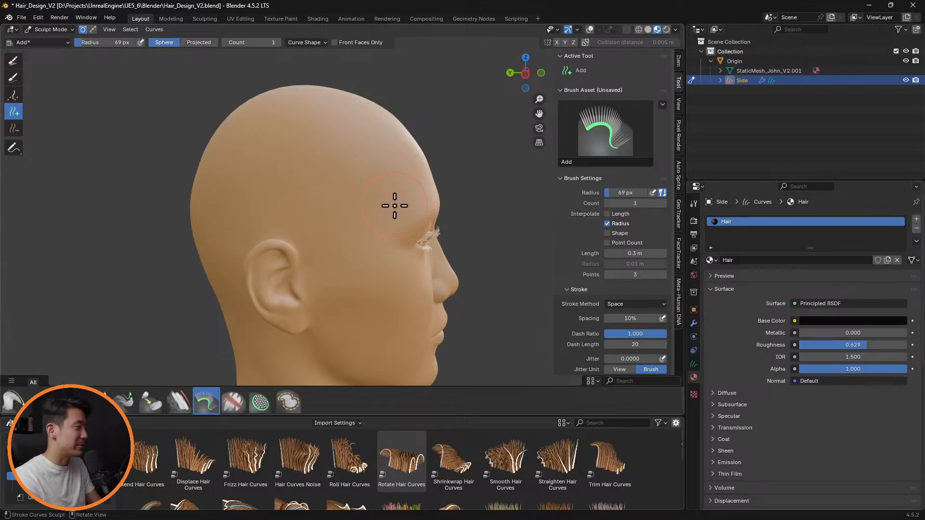
Step: Try to add a hair curve on the side of the head with the Add brush
click(350, 202)
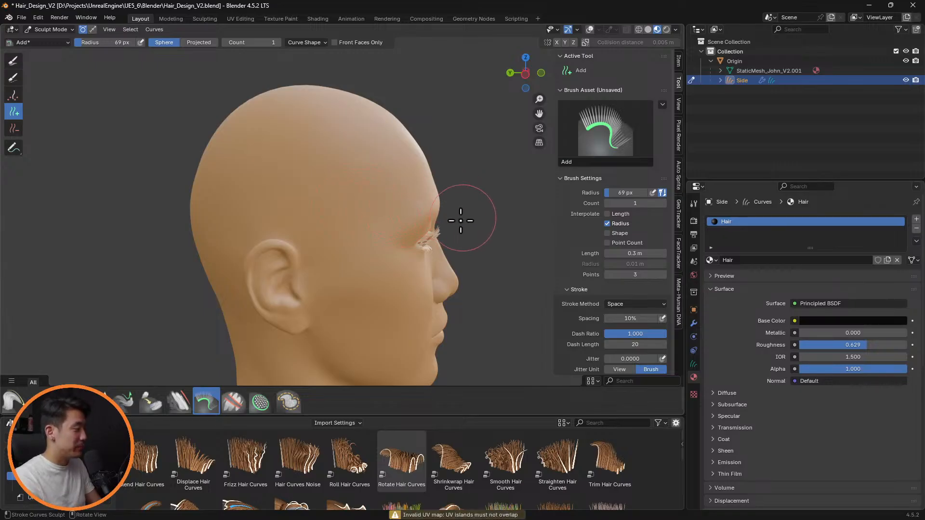
middle_drag(423, 209, 388, 196)
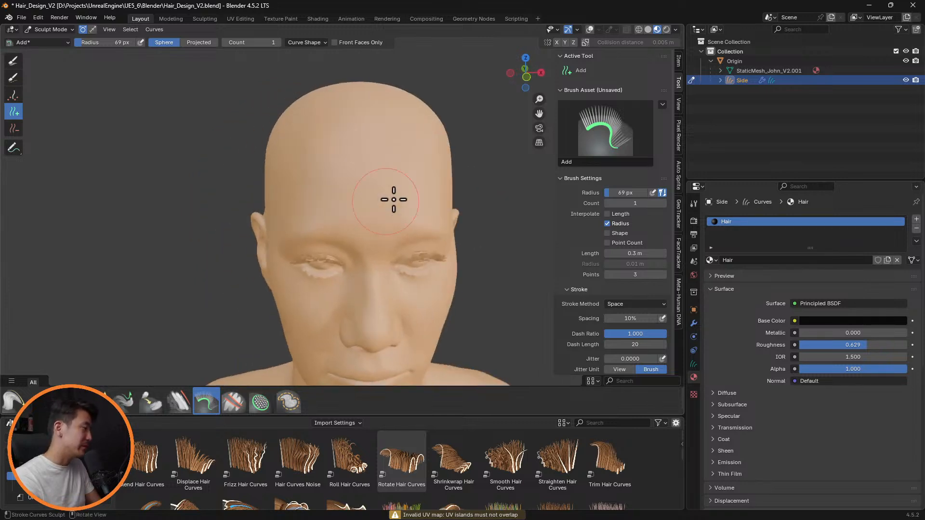
Step: Leave editing of the Side curves, open the Origin head mesh in Edit Mode and delete the Side curves object
key(Tab)
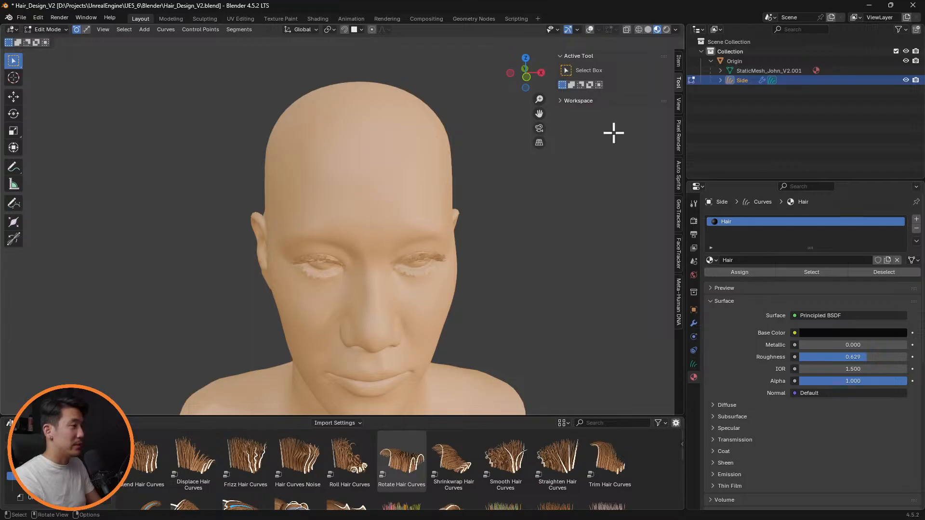
click(749, 62)
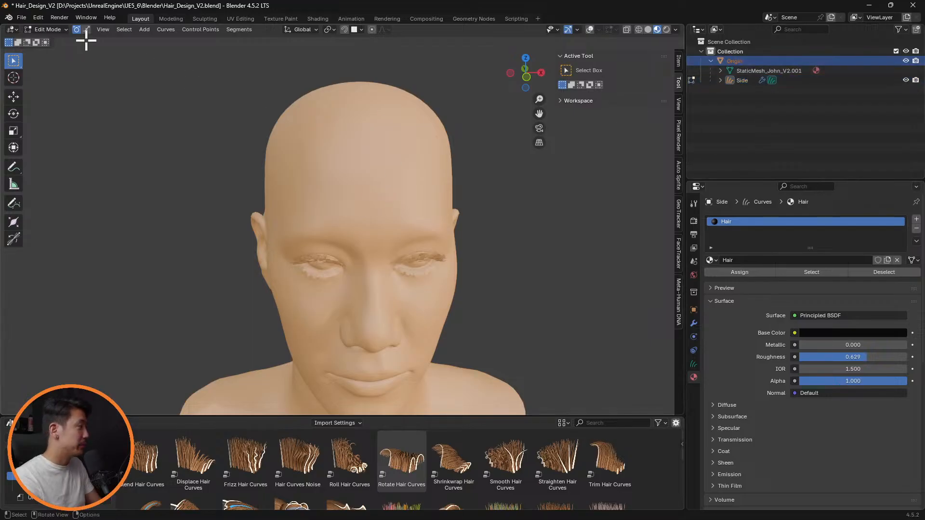
click(47, 29)
click(51, 39)
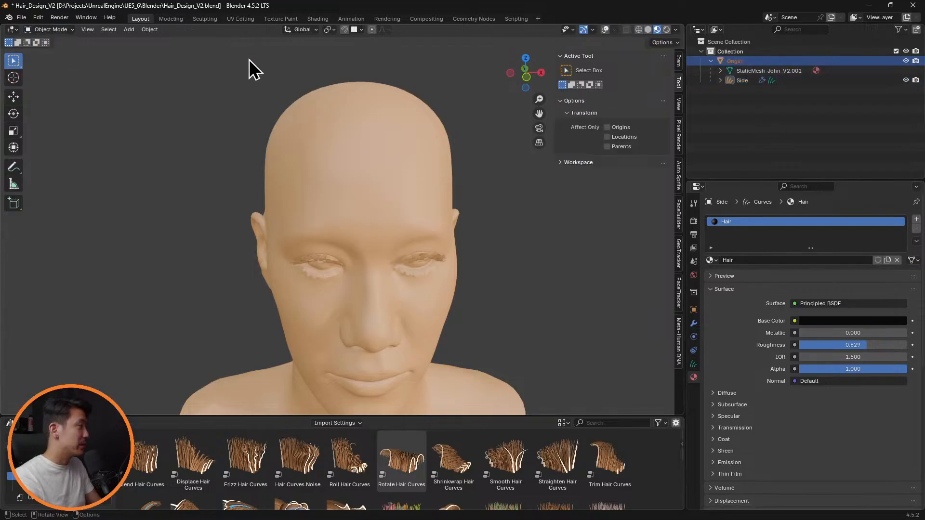
click(752, 62)
key(Tab)
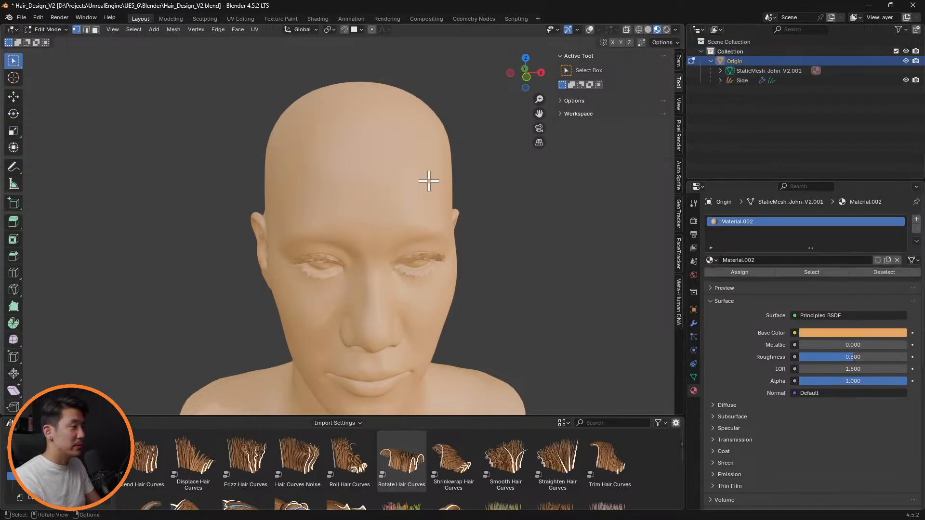
scroll(428, 180, down, 5)
scroll(427, 179, up, 3)
click(742, 81)
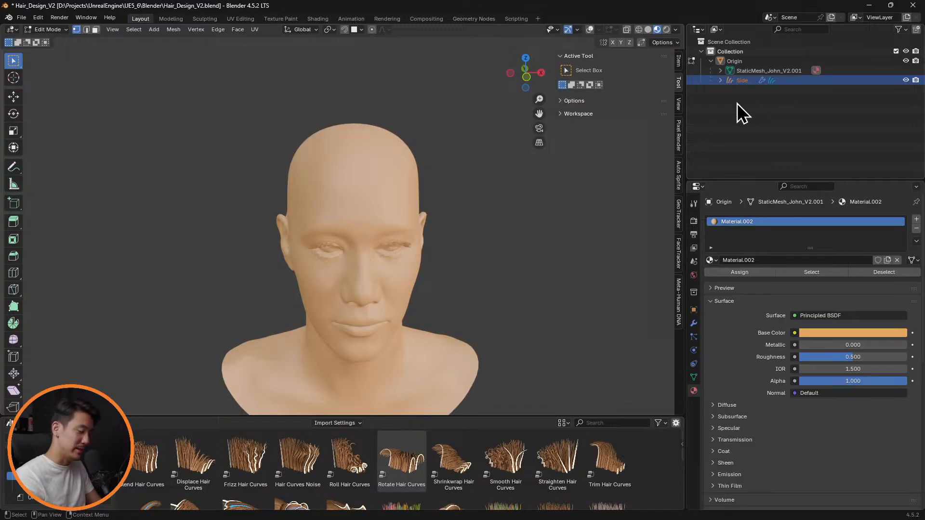
key(Delete)
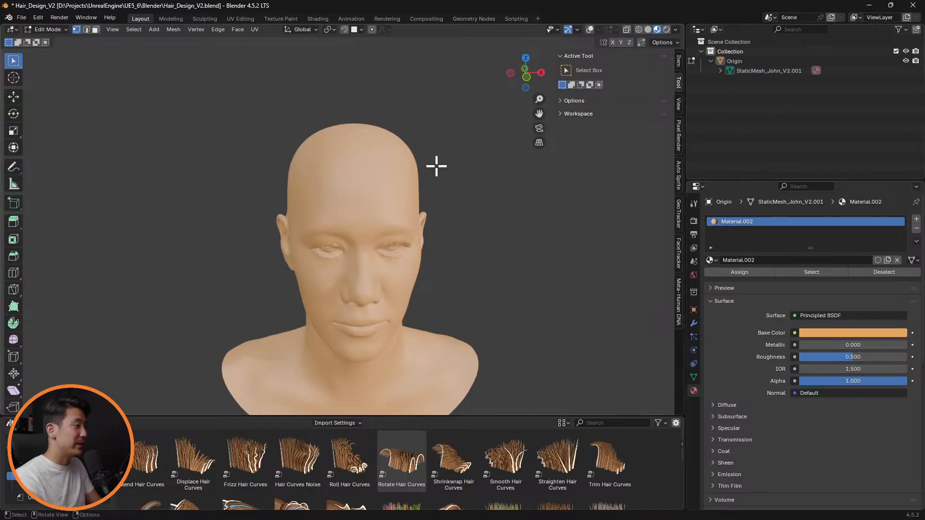
Step: Edit the Origin head mesh with viewport overlays shown, select all of its geometry and UV-unwrap it with Unwrap Conformal
key(Tab)
click(773, 61)
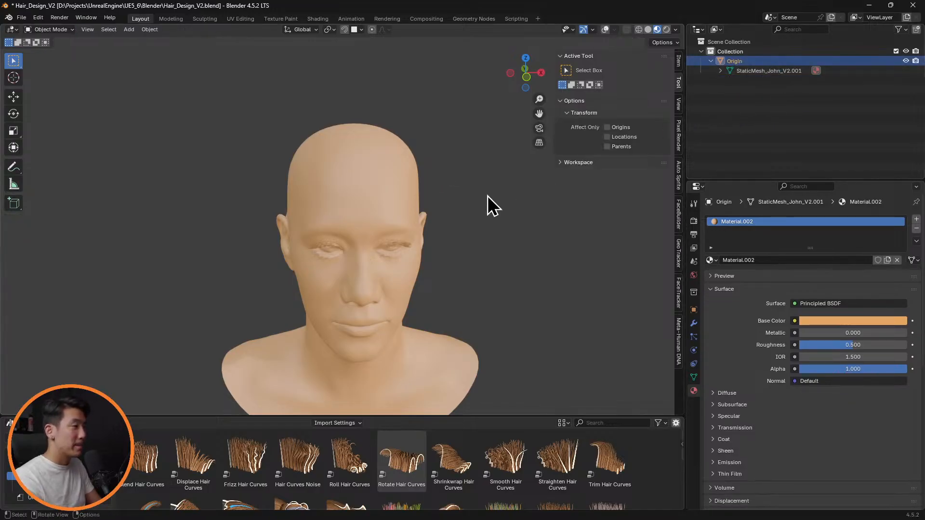
key(Tab)
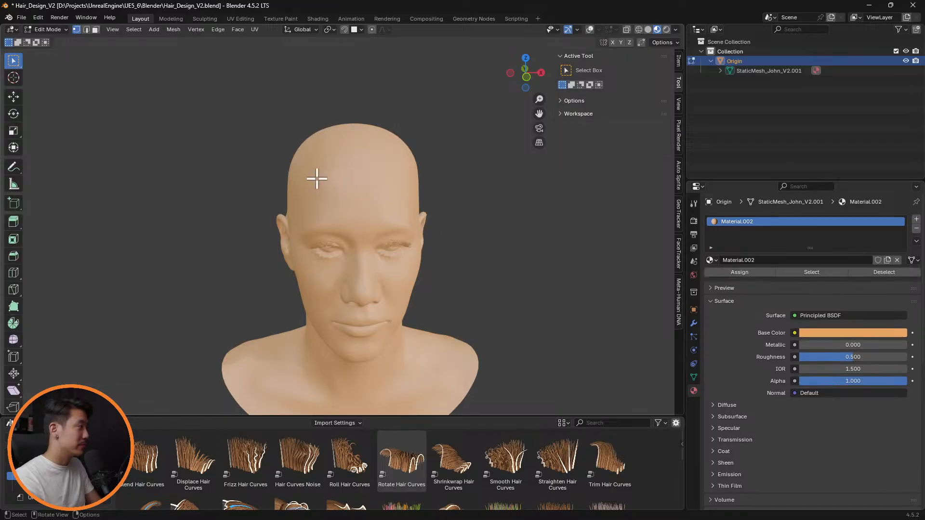
middle_drag(317, 178, 607, 111)
click(590, 30)
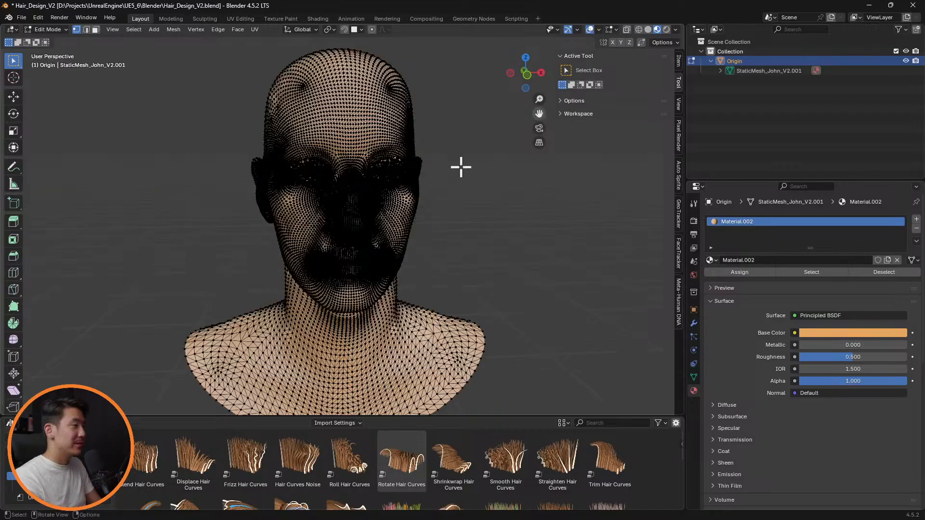
key(a)
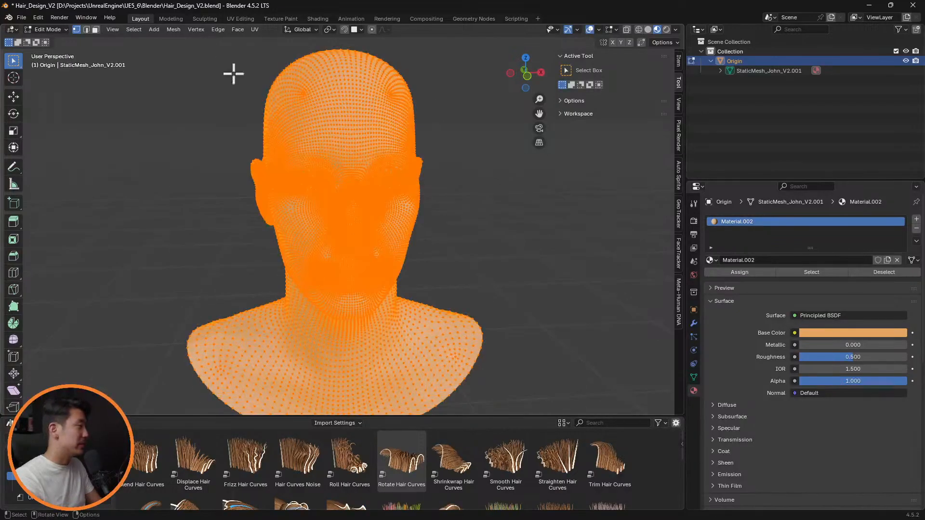
click(256, 30)
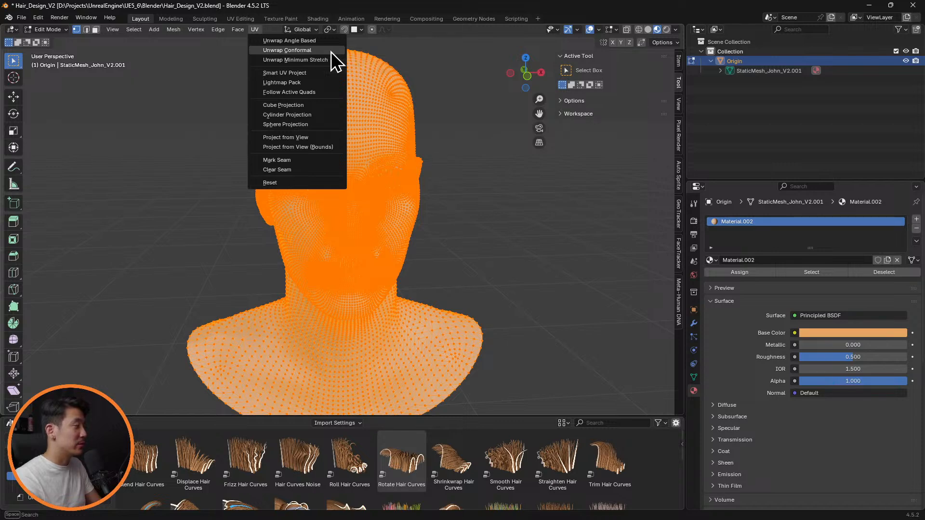
key(Return)
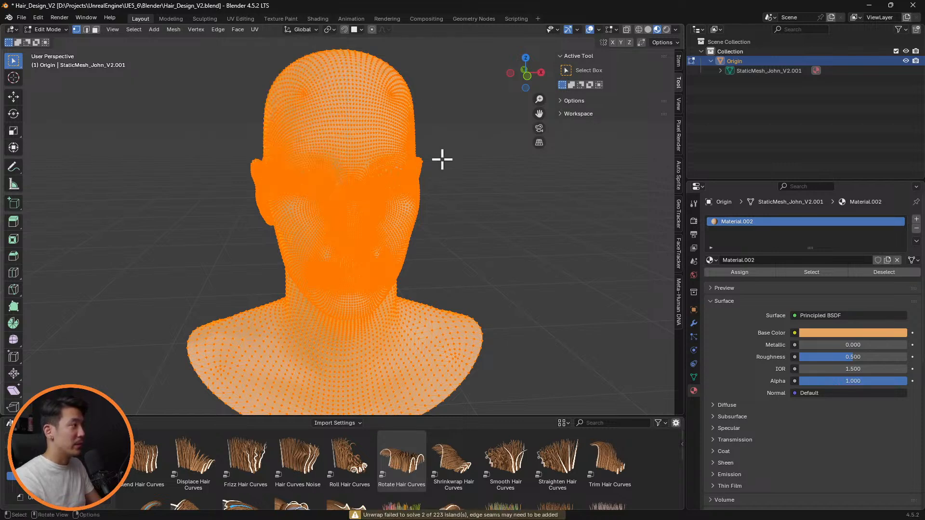
Step: Return to Object Mode, add a new empty hair curves object to the head and name it Side
key(Tab)
mouse_move(463, 154)
middle_down()
mouse_move(518, 153)
mouse_move(481, 149)
mouse_move(487, 132)
mouse_move(273, 108)
middle_up()
click(129, 30)
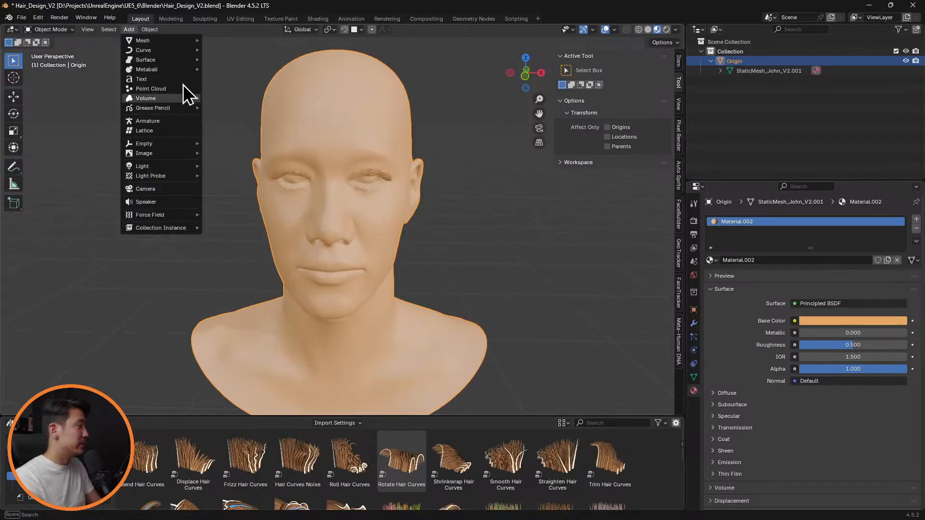
mouse_move(180, 51)
click(256, 110)
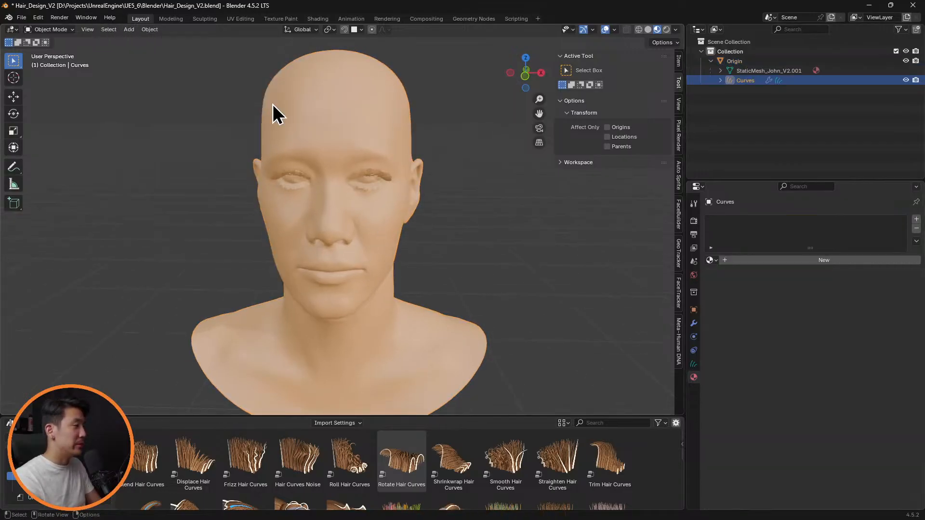
double_click(748, 81)
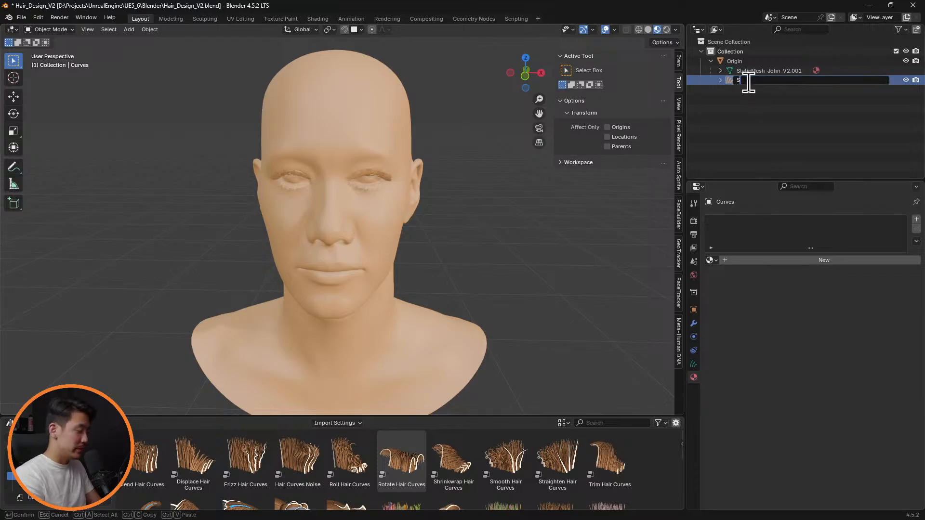
text(Side)
key(Return)
Step: Assign the existing Hair material to the Side curves and switch them to Sculpt Mode
click(916, 219)
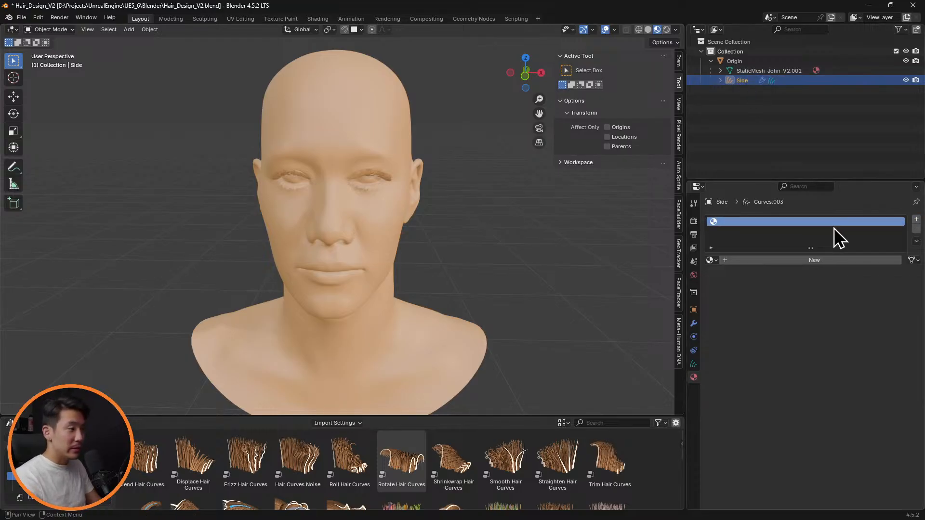
click(712, 260)
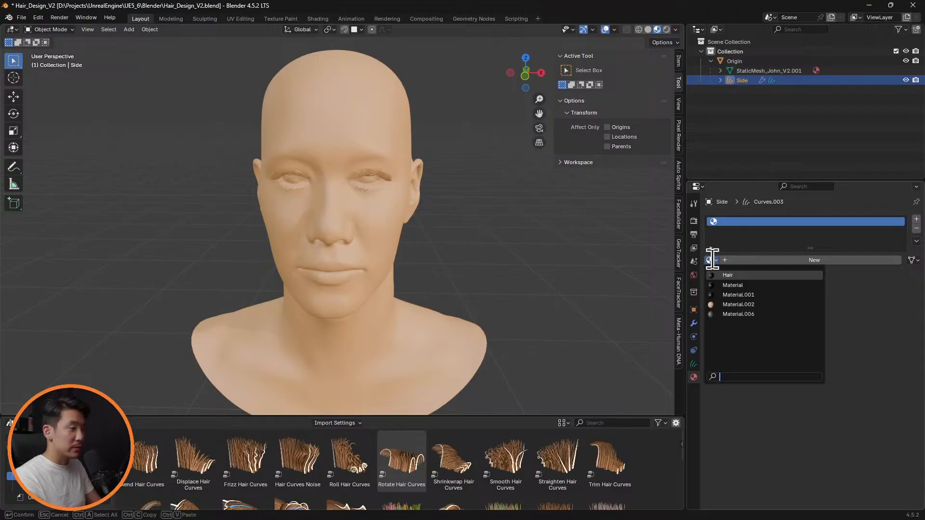
click(753, 282)
middle_drag(512, 212, 501, 197)
click(67, 30)
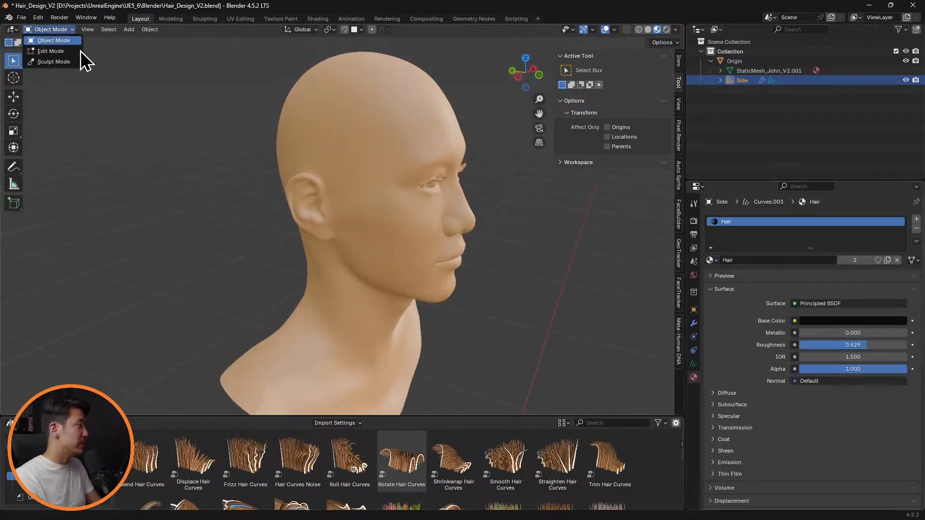
click(64, 63)
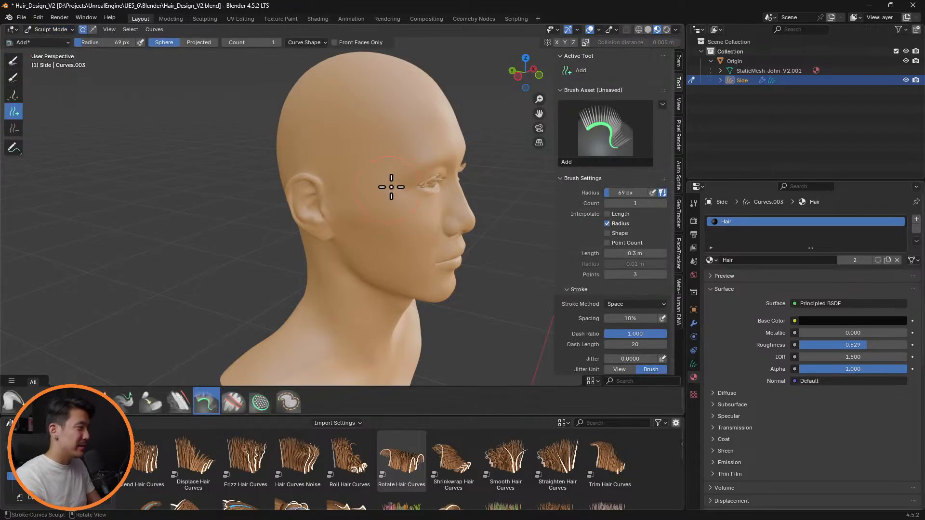
Step: Set the Add brush's curve length to 1 m
middle_drag(409, 156, 365, 142)
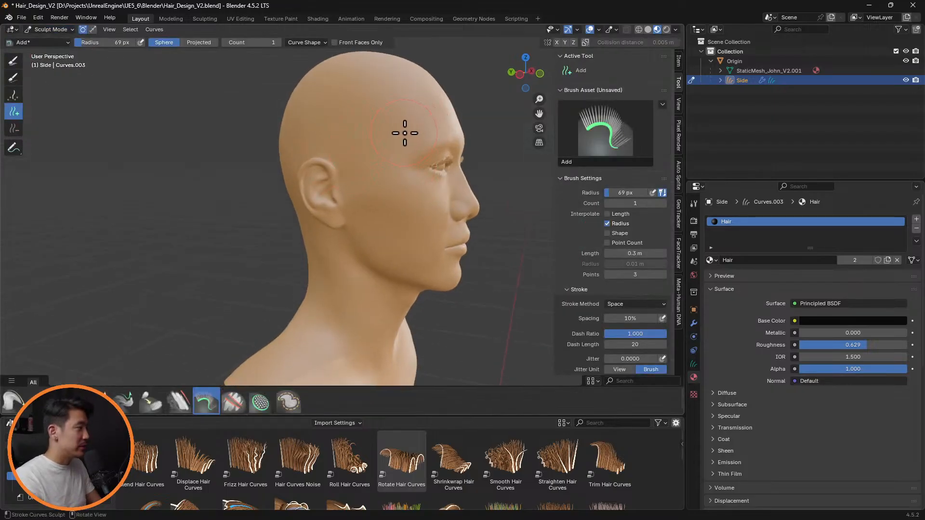
middle_drag(460, 124, 407, 121)
scroll(308, 158, up, 2)
scroll(336, 140, down, 1)
middle_drag(345, 138, 390, 142)
click(635, 254)
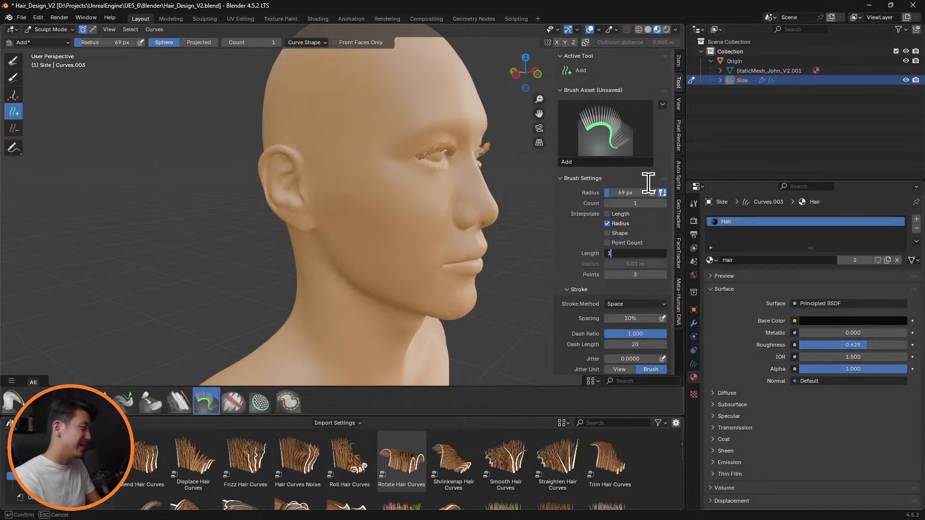
key(Return)
Step: Set the Add brush's curve length to 3 m
mouse_move(391, 132)
middle_down()
mouse_move(440, 155)
mouse_move(432, 114)
mouse_move(390, 110)
mouse_move(486, 117)
middle_up()
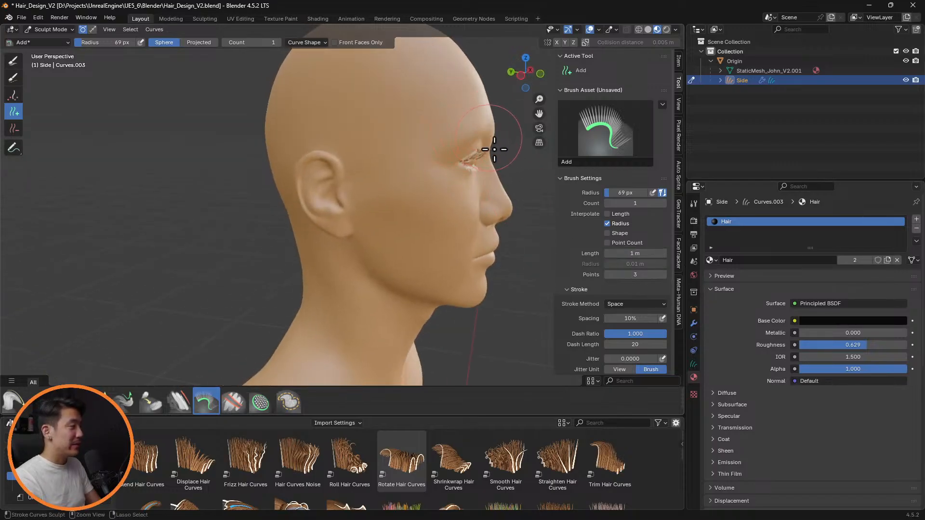
click(641, 253)
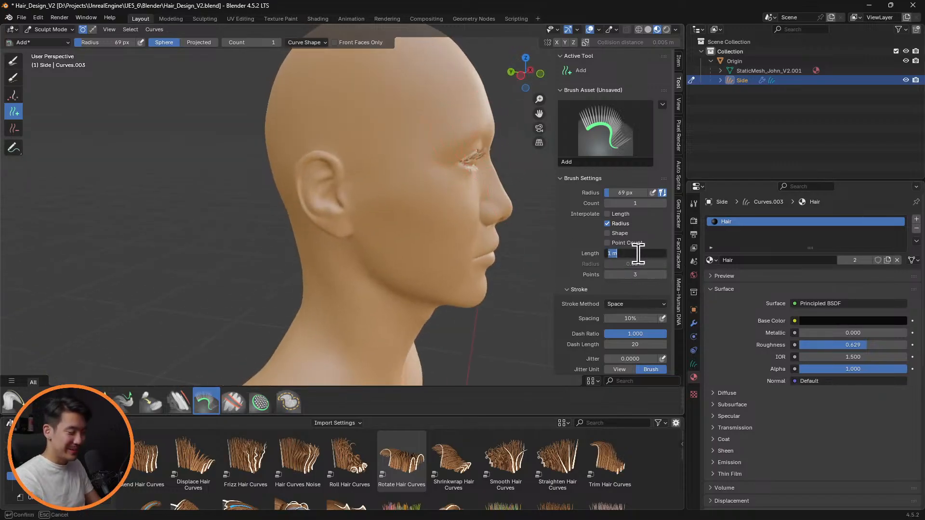
text(3)
key(Return)
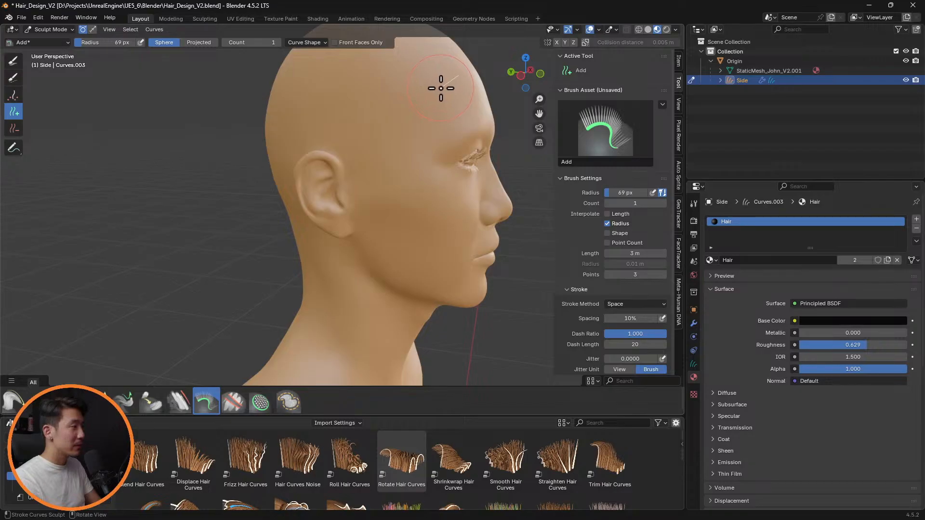
Step: Place individual hair curves across the side and back of the head, undoing a misplaced one
middle_drag(479, 87, 450, 105)
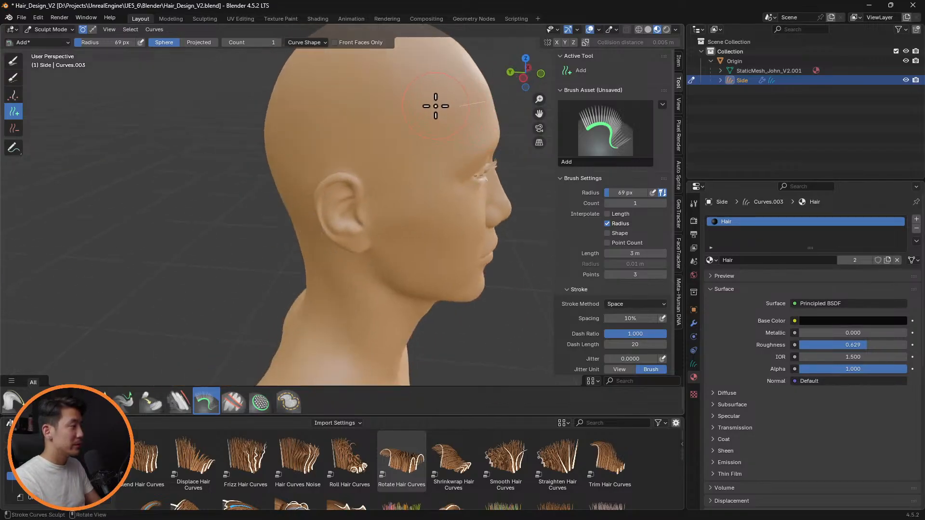
key(ctrl+z)
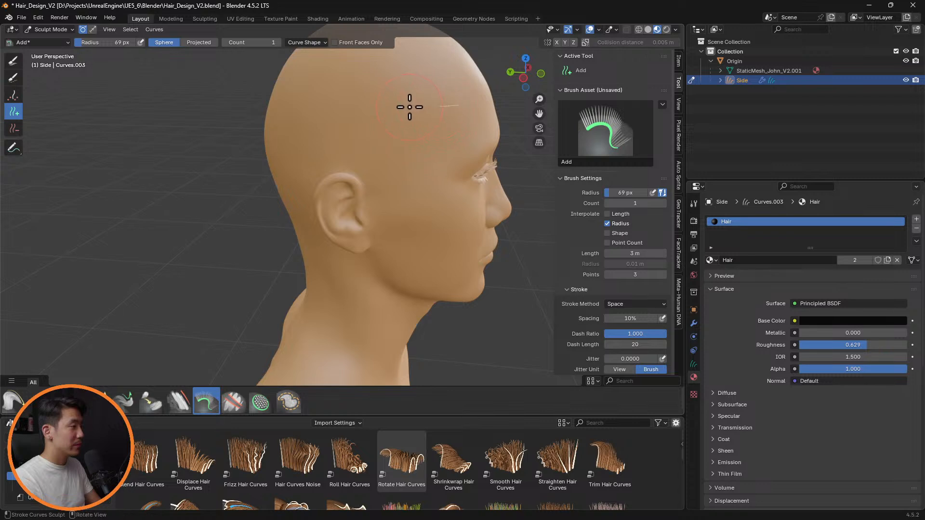
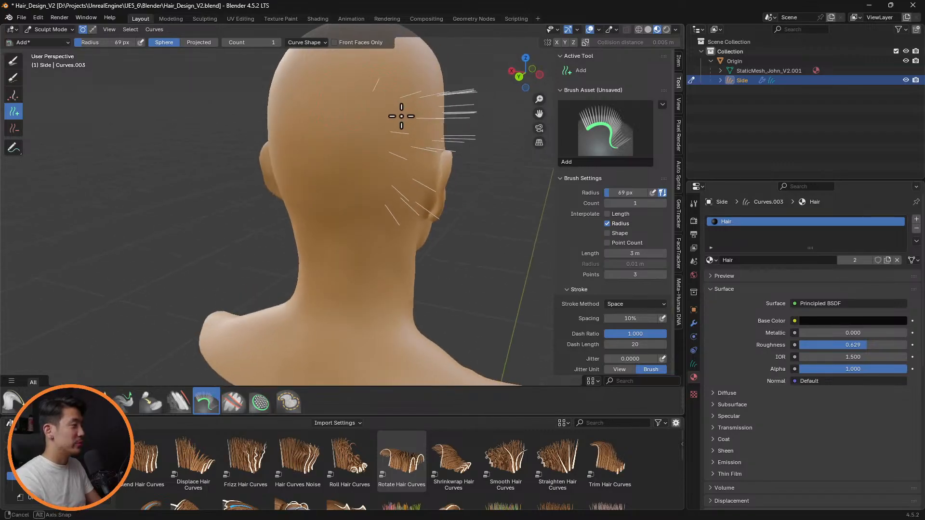
middle_drag(440, 115, 411, 104)
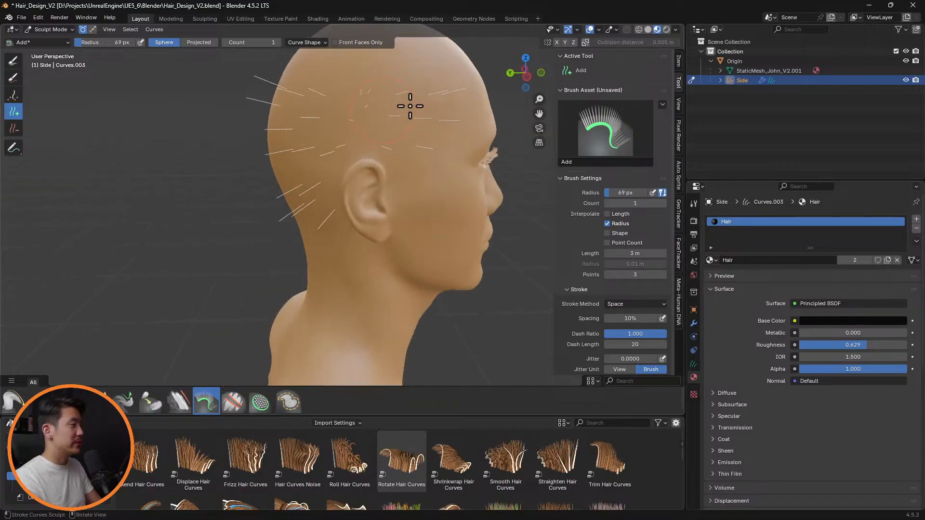
Step: Enable X-axis mirroring for curve sculpting and erase all existing Side curves with the Delete brush
click(557, 43)
middle_drag(479, 115, 387, 96)
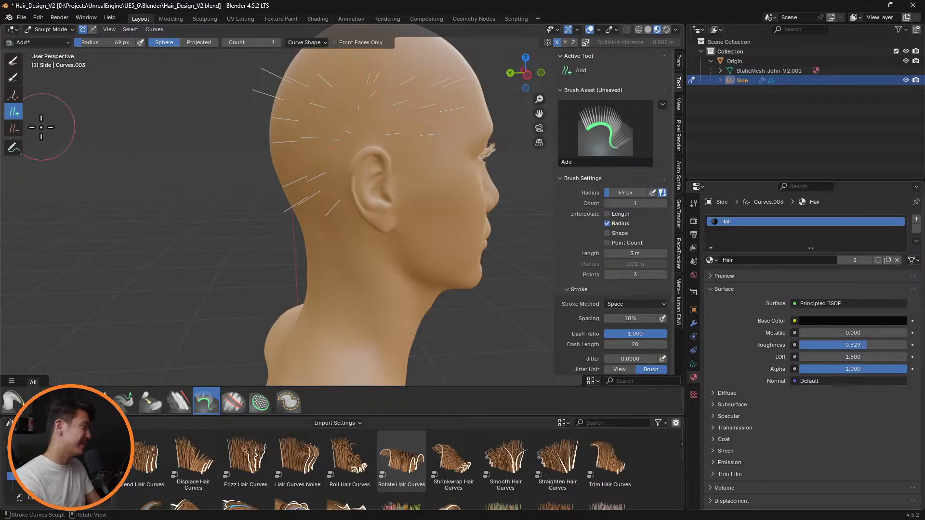
click(13, 128)
mouse_move(284, 95)
mouse_down()
mouse_move(454, 87)
mouse_move(407, 87)
mouse_move(355, 145)
mouse_move(334, 207)
mouse_up()
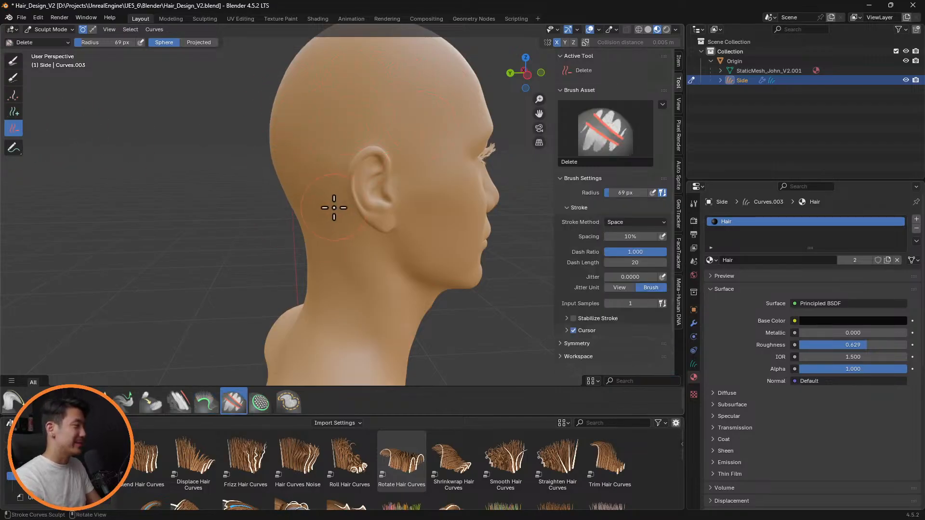
Step: Add mirrored 3 m hair curves in rows around the upper sides and back of the head with the Add brush
click(13, 115)
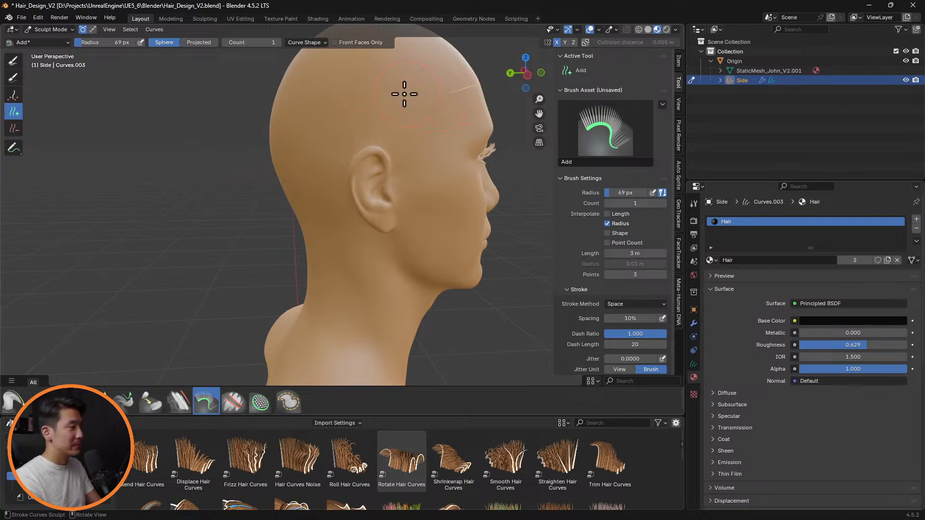
mouse_move(405, 99)
middle_down()
mouse_move(366, 102)
mouse_move(406, 93)
mouse_move(387, 96)
middle_up()
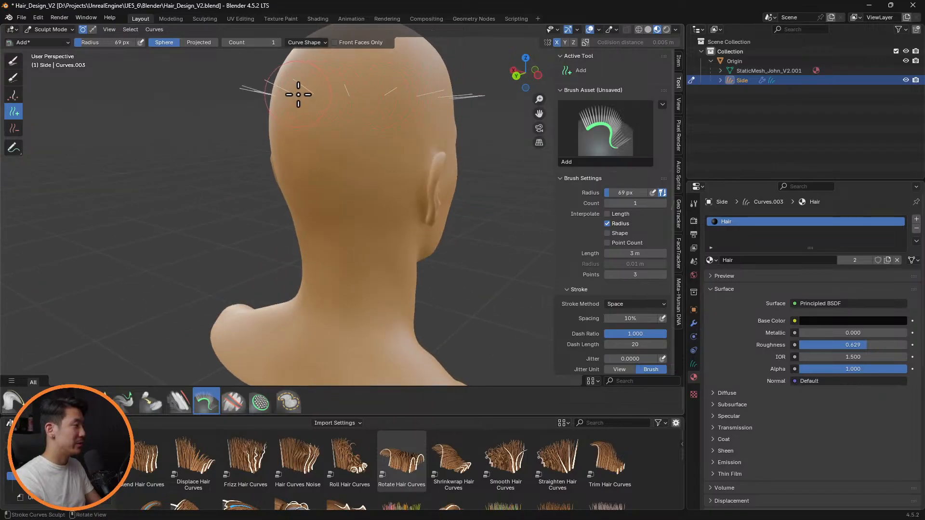
middle_drag(298, 95, 447, 103)
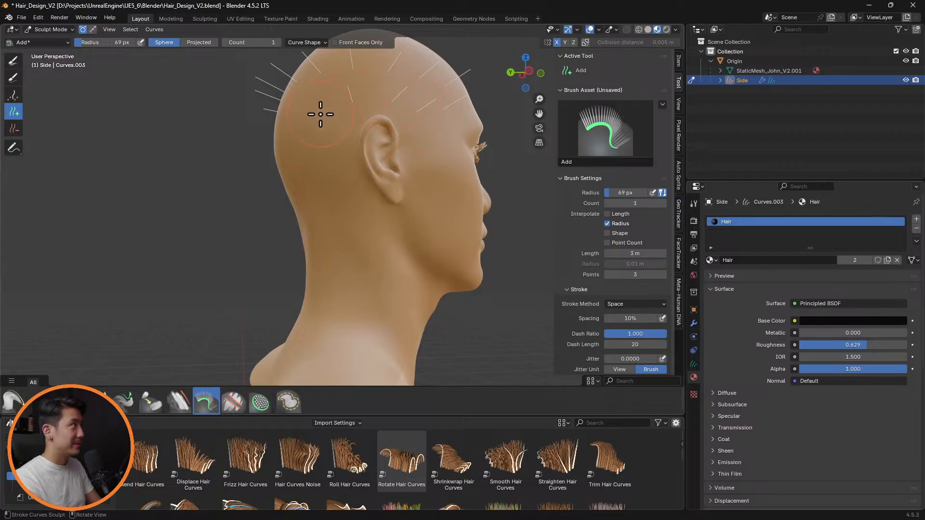
middle_drag(316, 126, 355, 123)
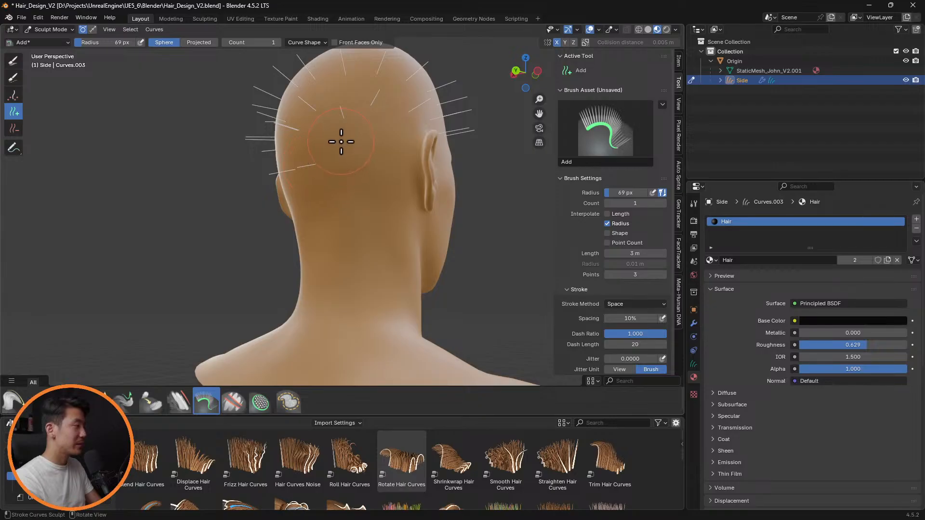
middle_drag(405, 158, 345, 148)
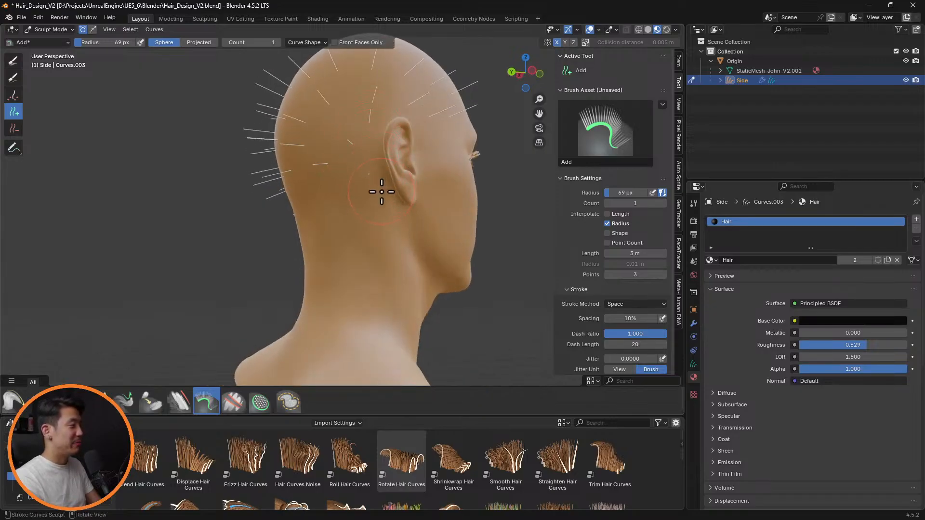
Step: Add more mirrored hair curves in front of and behind the ears and down to the nape of the neck
middle_drag(450, 190, 405, 202)
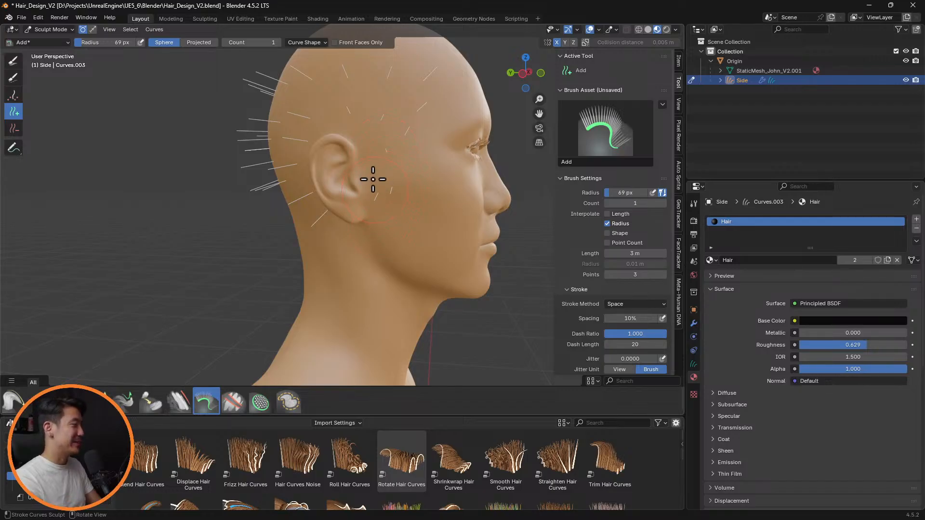
middle_drag(373, 159, 415, 188)
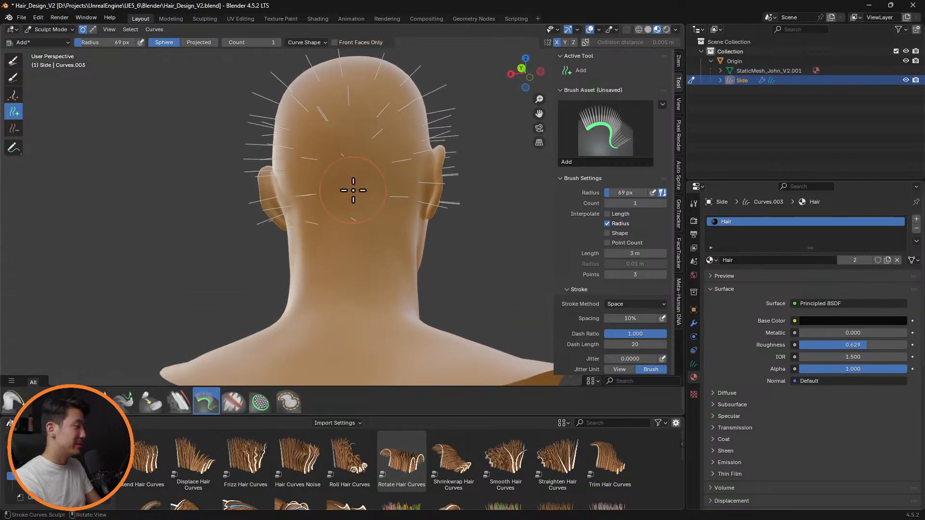
middle_drag(353, 190, 374, 216)
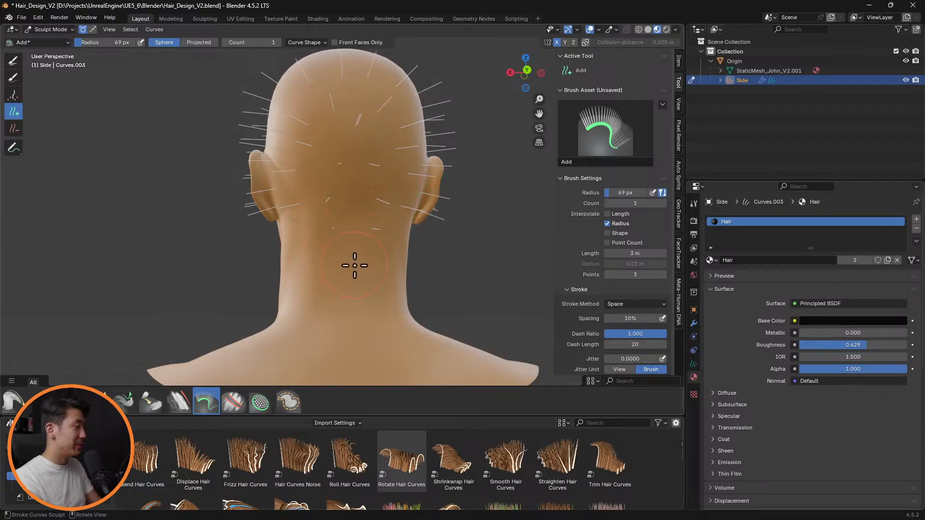
click(303, 252)
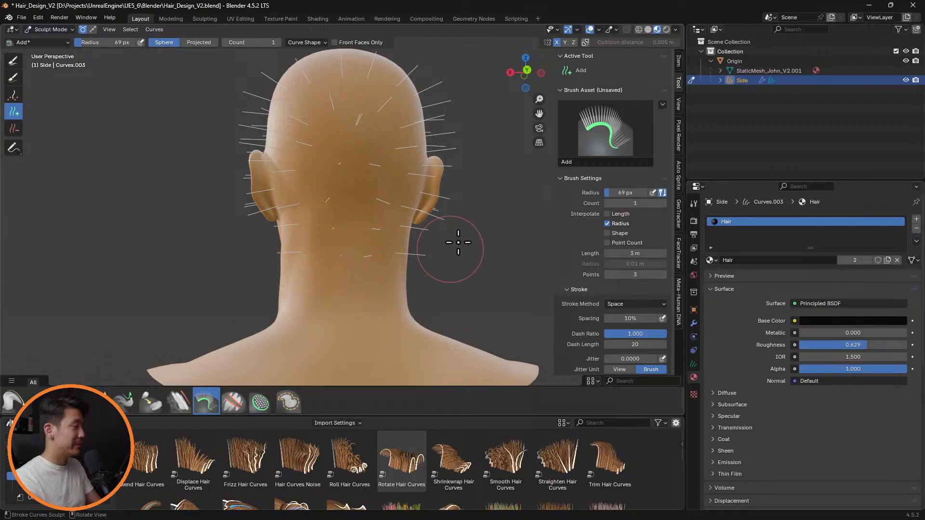
middle_drag(454, 242, 438, 180)
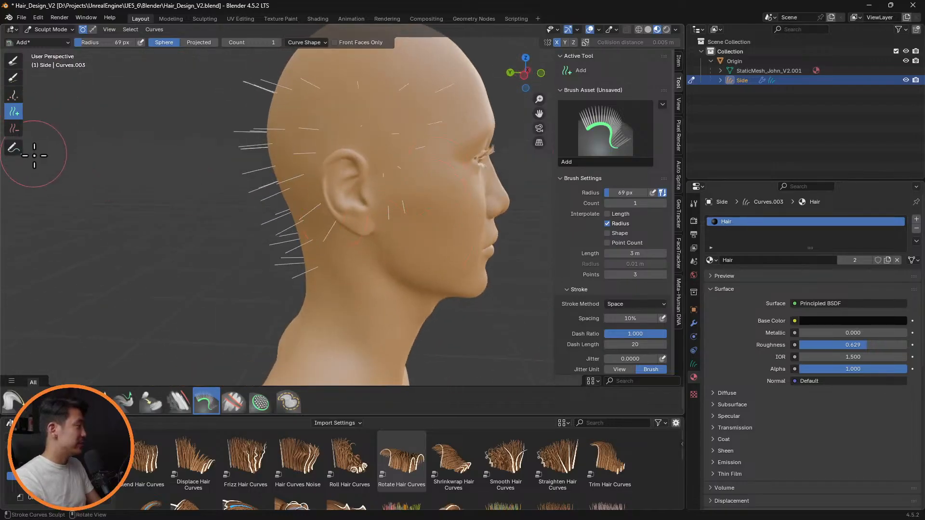
Step: Comb the temple and sideburn curves downward against the head using the Comb brush with a 162 px radius
click(14, 402)
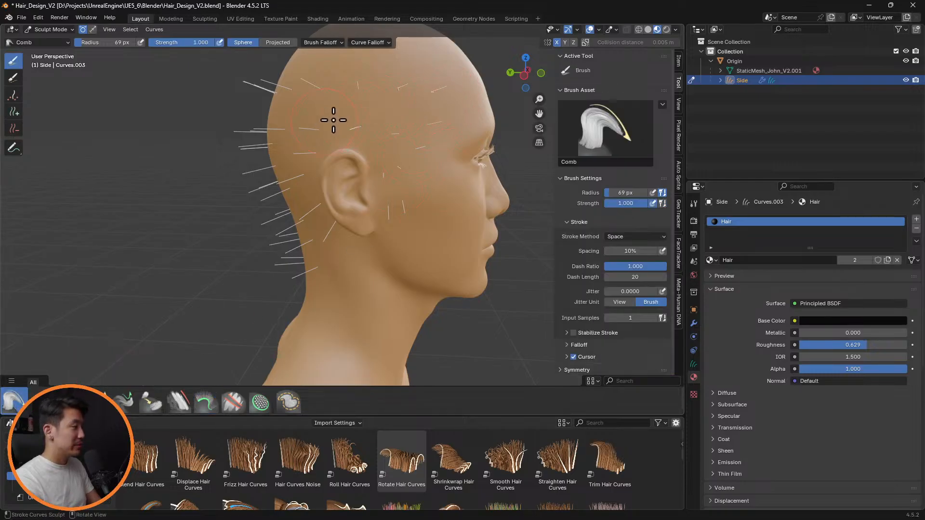
mouse_move(482, 102)
middle_down()
mouse_move(424, 103)
mouse_move(392, 140)
middle_up()
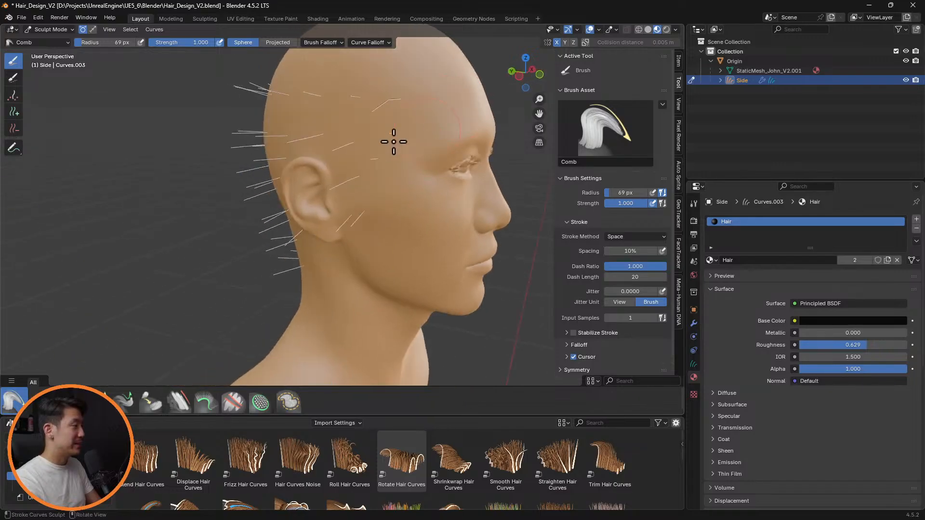
key(f)
click(382, 148)
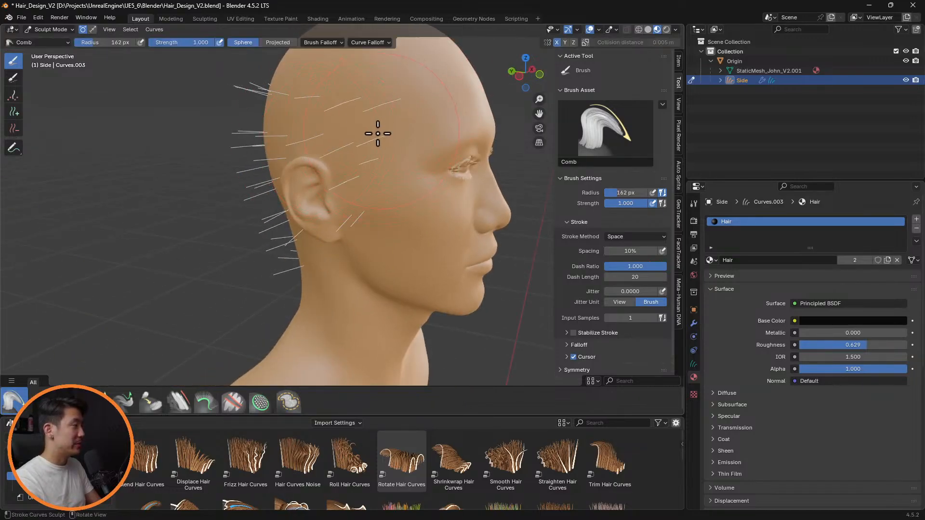
middle_drag(384, 188, 416, 152)
mouse_move(408, 93)
mouse_down()
mouse_move(346, 109)
mouse_move(406, 161)
mouse_move(399, 173)
mouse_up()
middle_drag(436, 104, 400, 119)
mouse_move(372, 157)
mouse_down()
mouse_move(324, 218)
mouse_move(343, 221)
mouse_up()
Step: Comb the hair curves above and behind the ear down and toward the back of the head
middle_drag(406, 107, 351, 97)
drag(332, 85, 309, 183)
middle_drag(327, 140, 333, 130)
drag(366, 92, 296, 147)
middle_drag(409, 117, 441, 136)
mouse_move(347, 192)
middle_down()
mouse_move(368, 151)
mouse_move(258, 103)
middle_up()
mouse_move(270, 101)
mouse_down()
mouse_move(250, 132)
mouse_move(276, 154)
mouse_up()
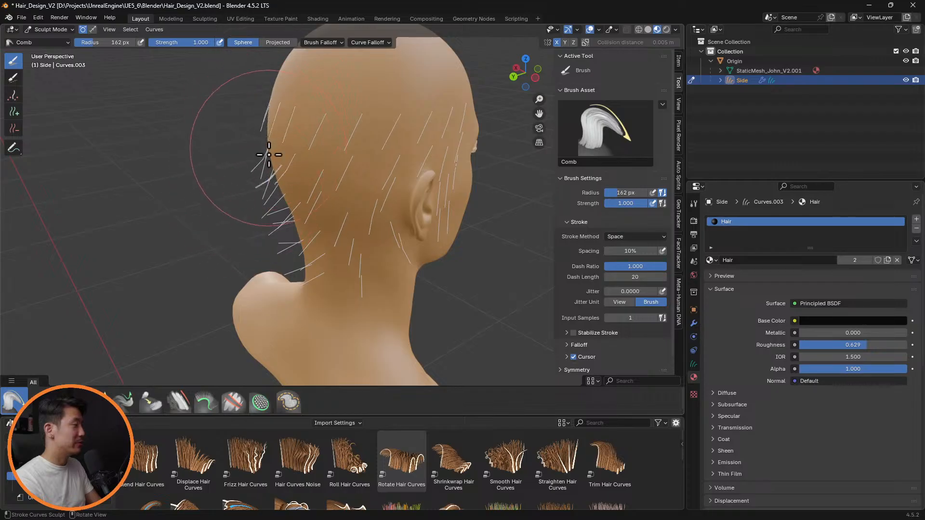
Step: Comb the curves on the back of the head, behind the ears and at the nape straight down along the neck
middle_drag(318, 149, 260, 141)
mouse_move(260, 142)
mouse_down()
mouse_move(268, 207)
mouse_move(303, 243)
mouse_up()
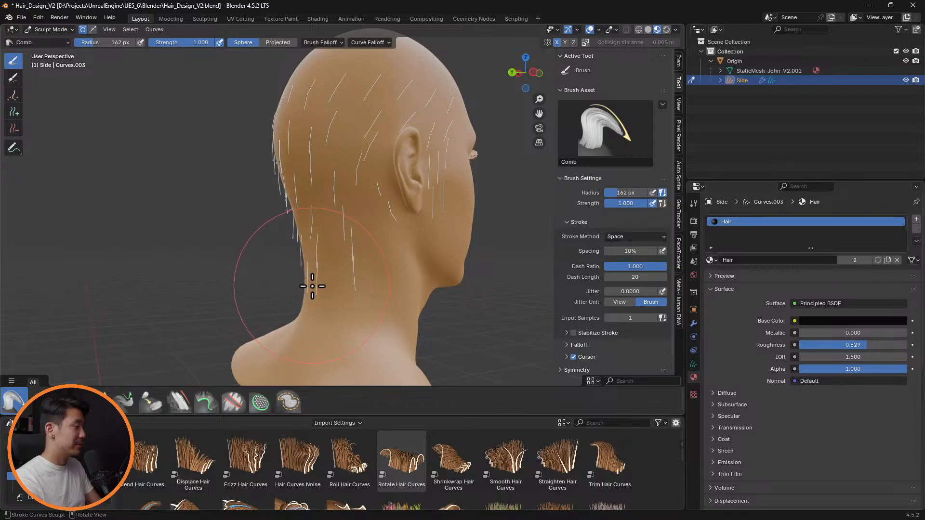
middle_drag(392, 264, 323, 265)
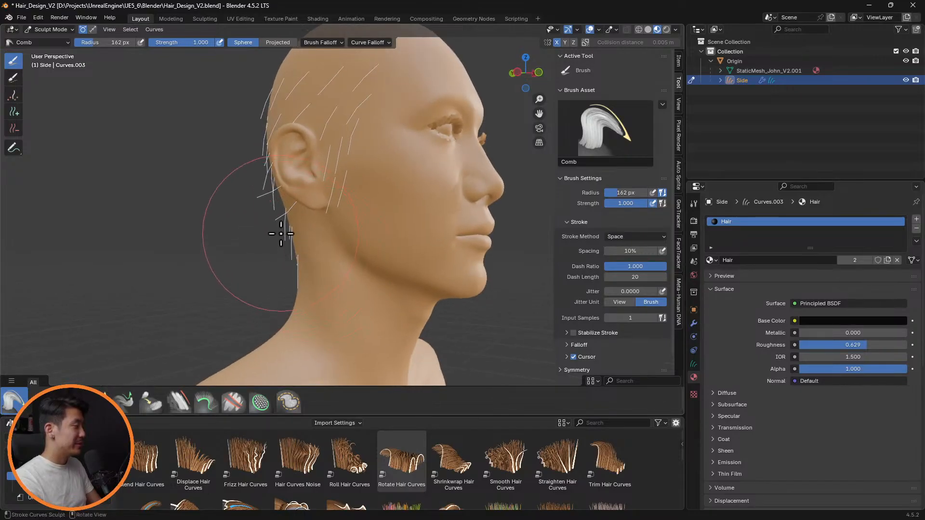
drag(277, 227, 289, 253)
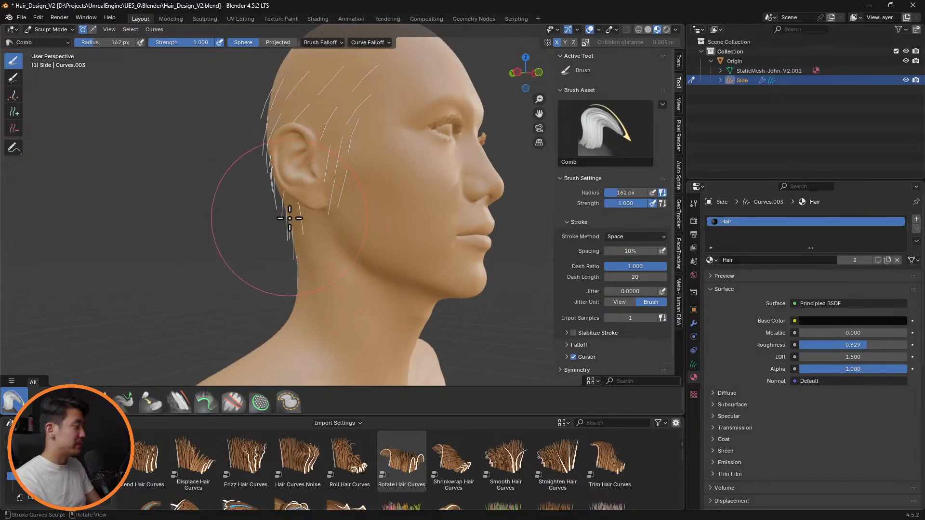
mouse_move(334, 240)
middle_down()
mouse_move(447, 256)
mouse_move(424, 240)
mouse_move(504, 223)
mouse_move(465, 257)
mouse_move(419, 239)
mouse_move(266, 227)
middle_up()
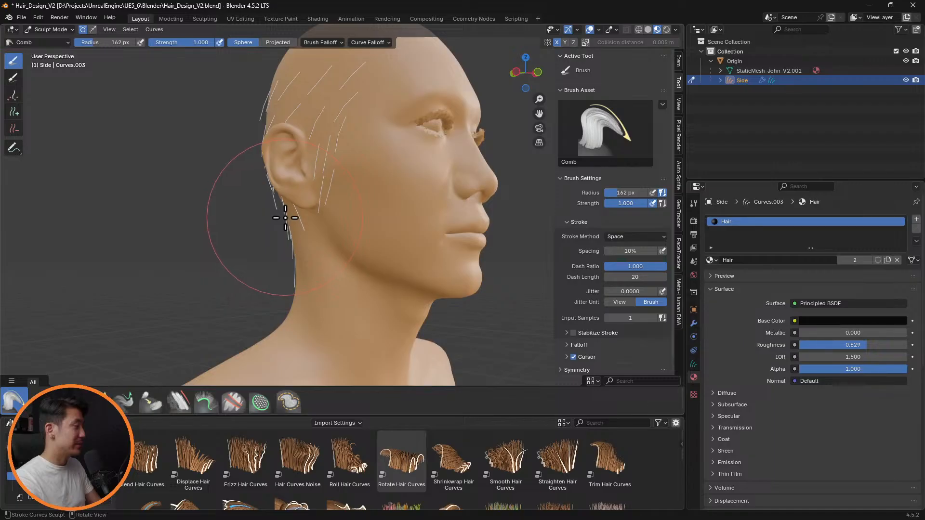
mouse_move(364, 243)
middle_down()
mouse_move(415, 233)
mouse_move(304, 195)
middle_up()
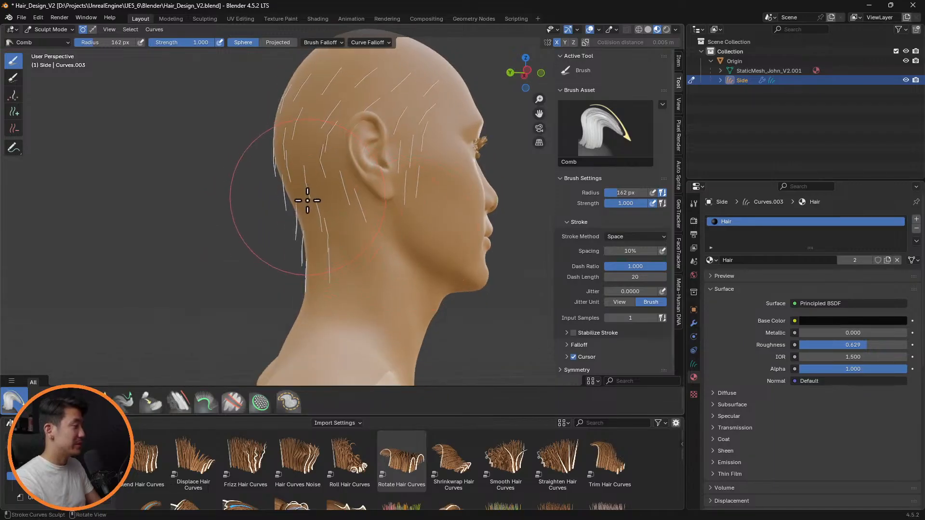
mouse_move(370, 259)
middle_down()
mouse_move(440, 264)
mouse_move(322, 293)
mouse_move(376, 289)
mouse_move(310, 283)
mouse_move(341, 306)
middle_up()
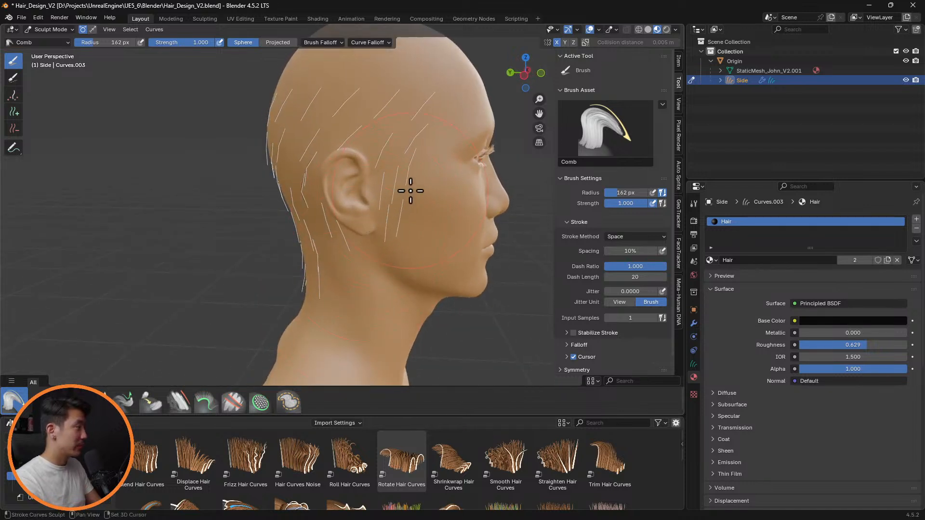
Step: Reduce the Comb brush radius to 79 px and comb the curves above the ear toward the back
mouse_move(411, 190)
middle_down()
mouse_move(352, 252)
mouse_move(393, 211)
mouse_move(355, 260)
mouse_move(411, 227)
mouse_move(467, 234)
mouse_move(467, 256)
mouse_move(386, 234)
mouse_move(324, 242)
mouse_move(368, 215)
mouse_move(402, 221)
mouse_move(395, 252)
mouse_move(374, 253)
mouse_move(351, 199)
middle_up()
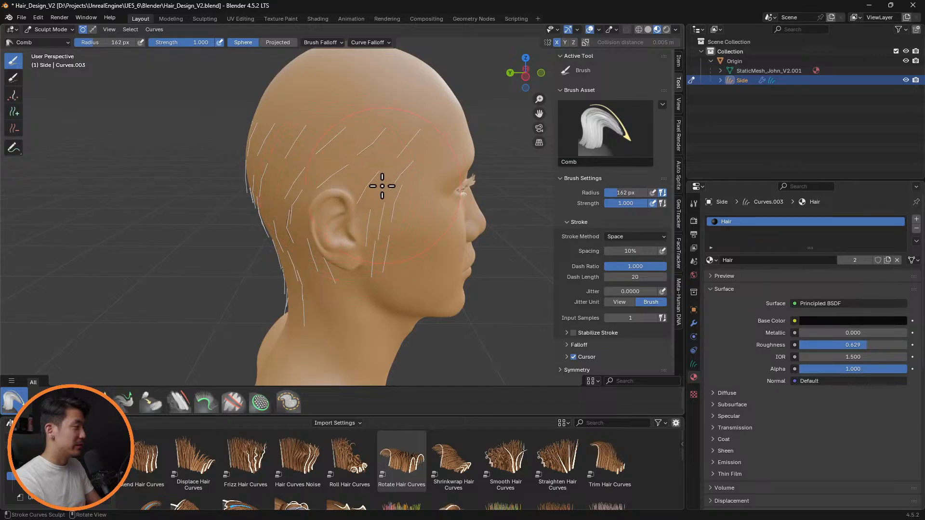
mouse_move(398, 198)
middle_down()
mouse_move(466, 200)
mouse_move(448, 187)
mouse_move(399, 180)
mouse_move(316, 190)
middle_up()
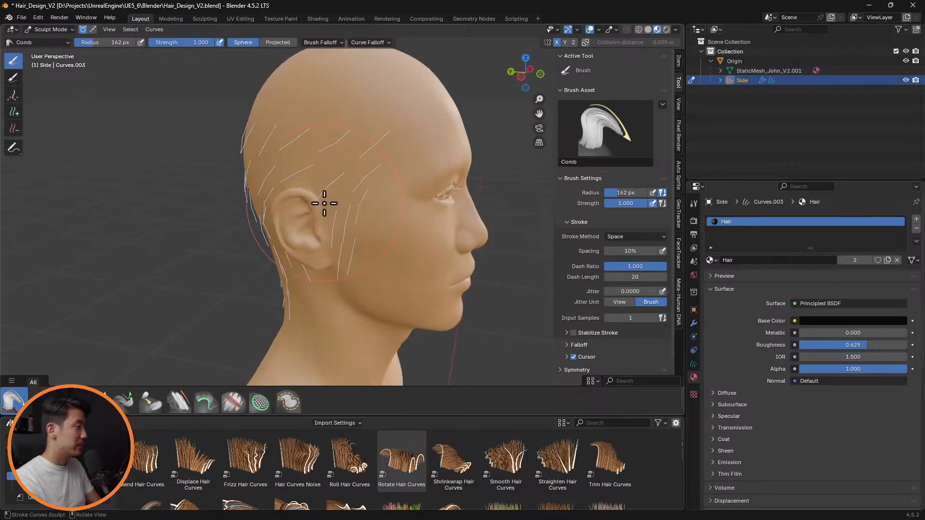
key(f)
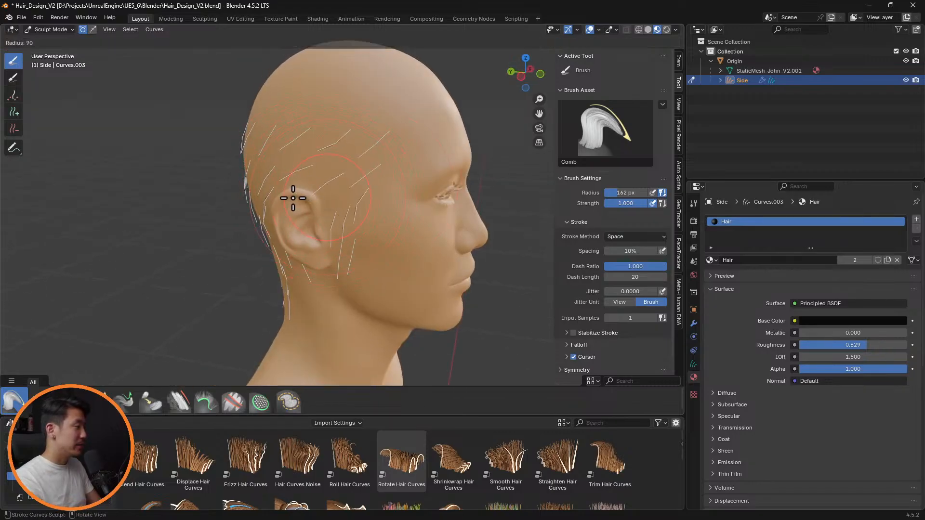
click(293, 198)
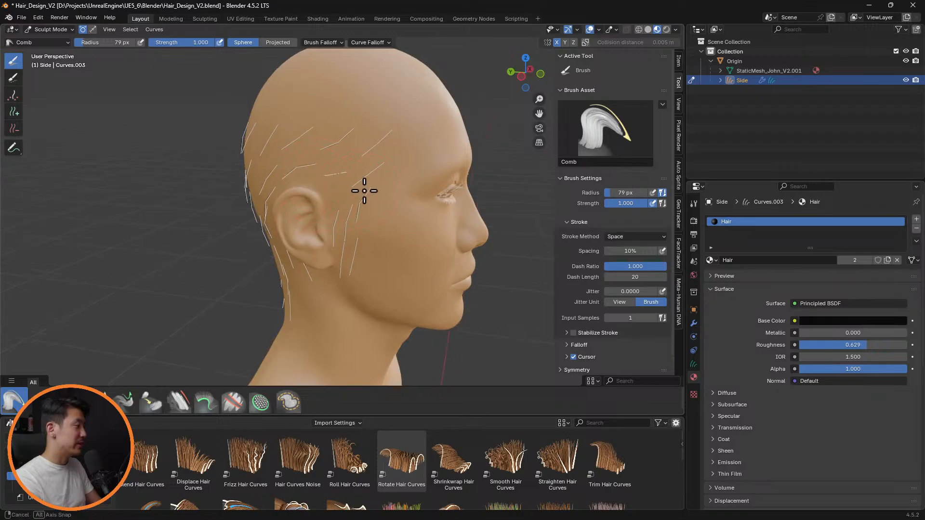
middle_drag(362, 192, 261, 171)
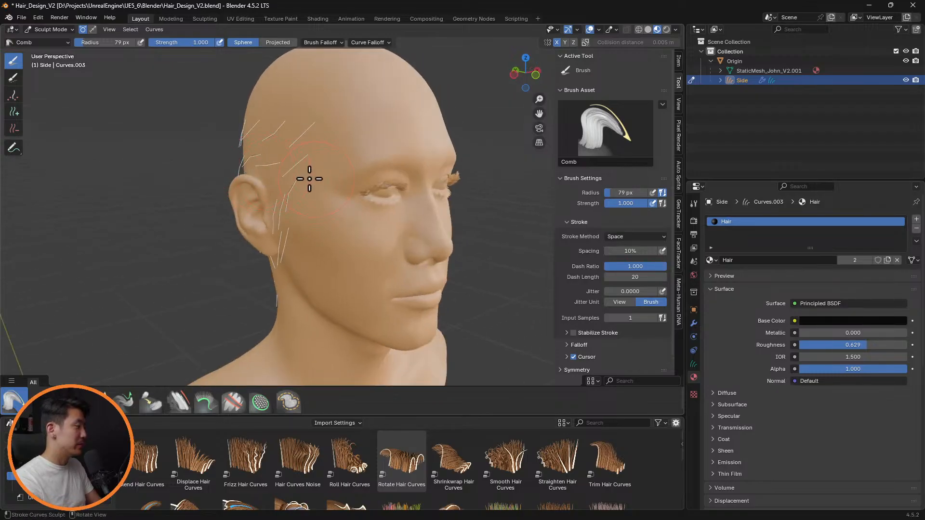
middle_drag(348, 209, 403, 200)
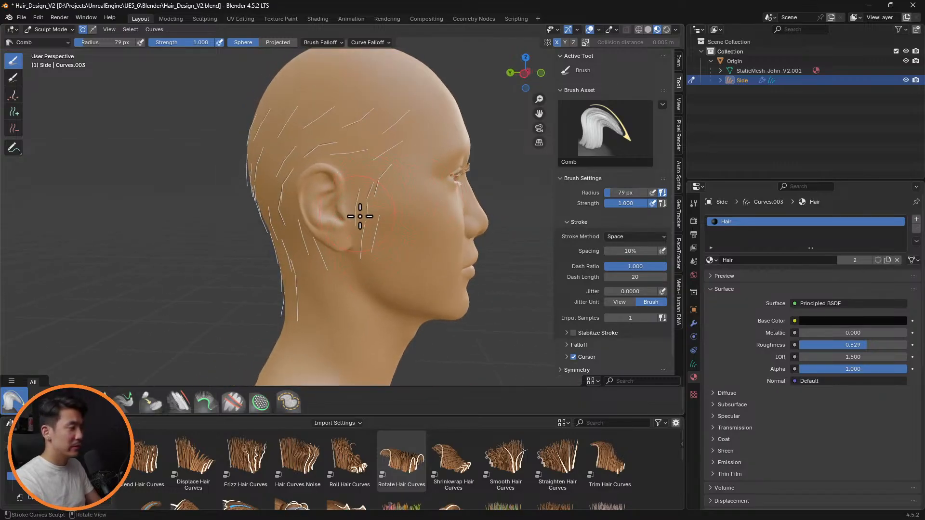
Step: Refine the curves above and in front of the ear, combing them downward toward the sideburn
drag(359, 215, 389, 200)
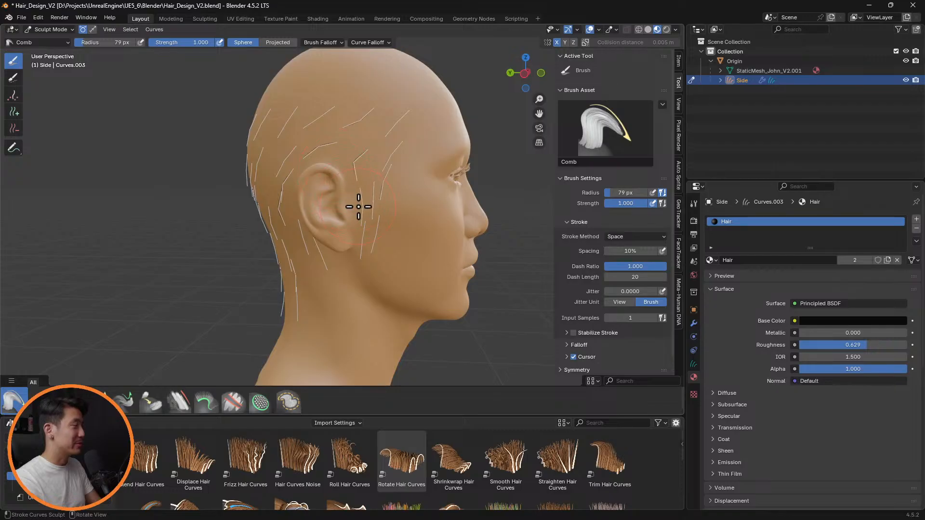
mouse_move(343, 148)
mouse_down()
mouse_move(355, 186)
mouse_move(342, 175)
mouse_up()
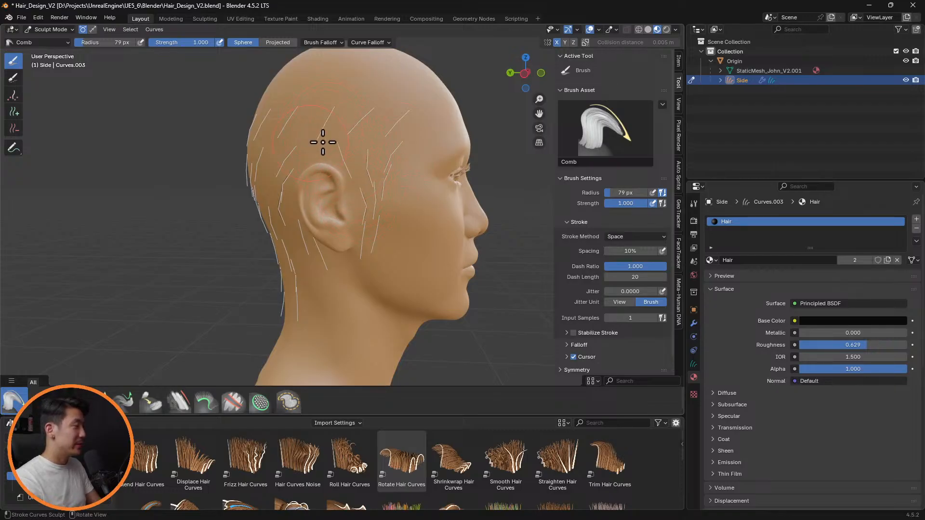
mouse_move(471, 200)
middle_down()
mouse_move(504, 200)
mouse_move(506, 215)
mouse_move(547, 207)
mouse_move(483, 201)
mouse_move(423, 244)
middle_up()
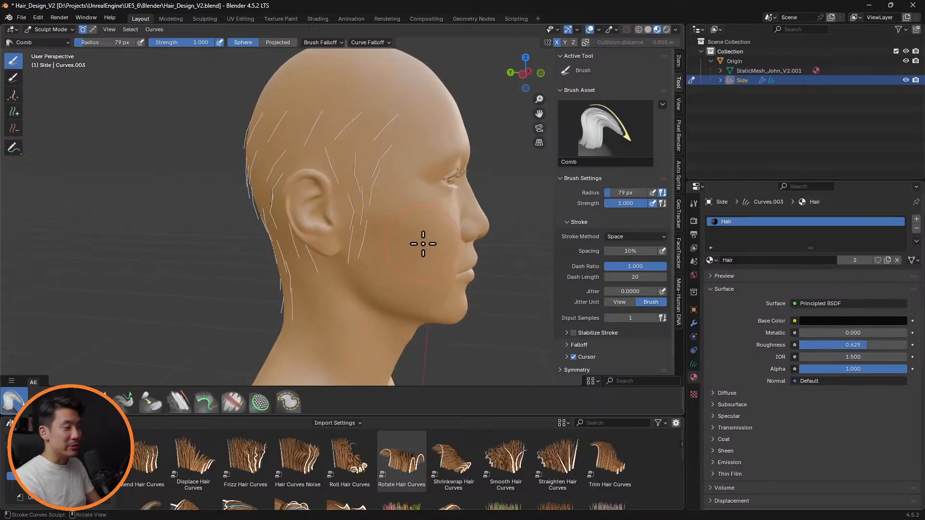
Step: Try to apply the Interpolate Hair Curves asset from the asset library to the Side hair curves
click(694, 324)
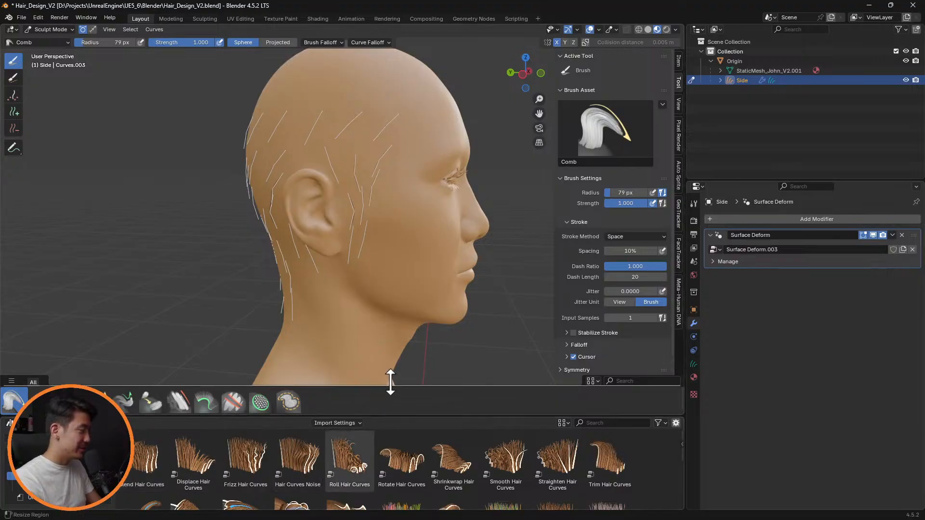
drag(378, 418, 378, 369)
scroll(279, 456, down, 3)
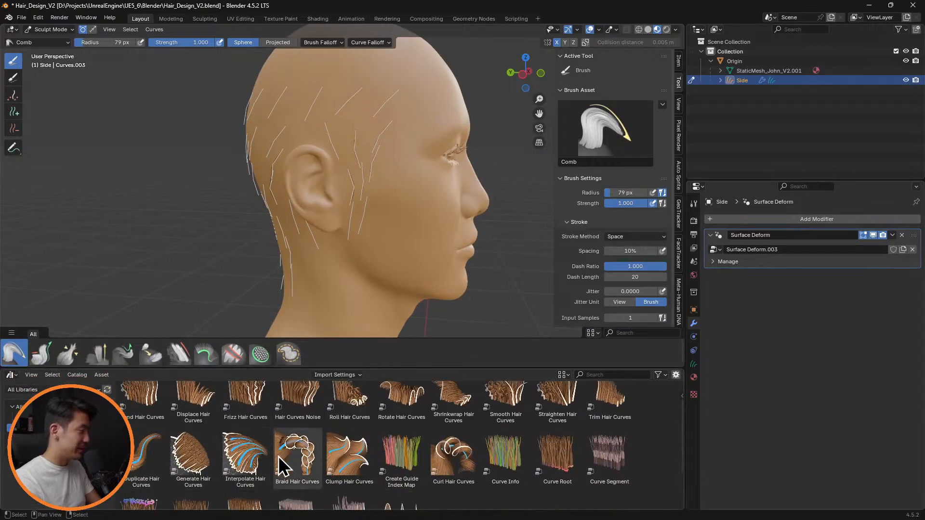
scroll(447, 456, up, 3)
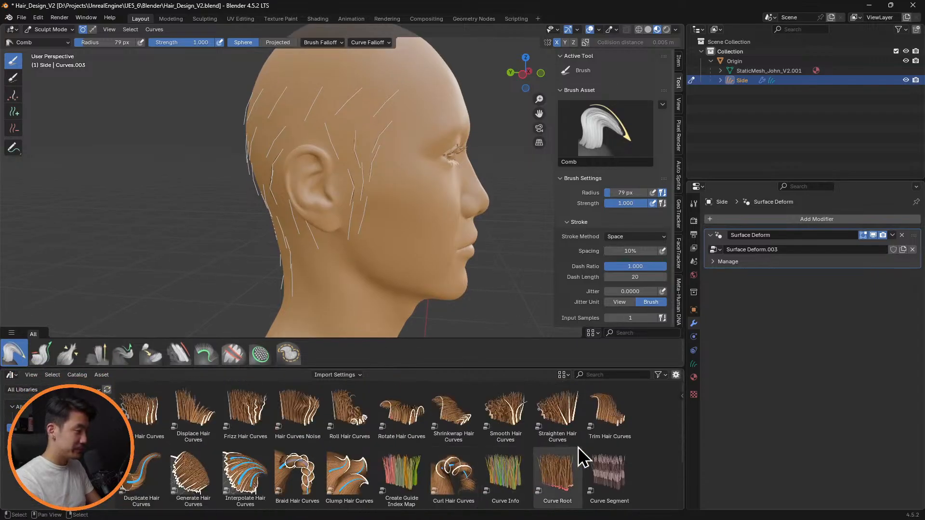
scroll(283, 482, down, 1)
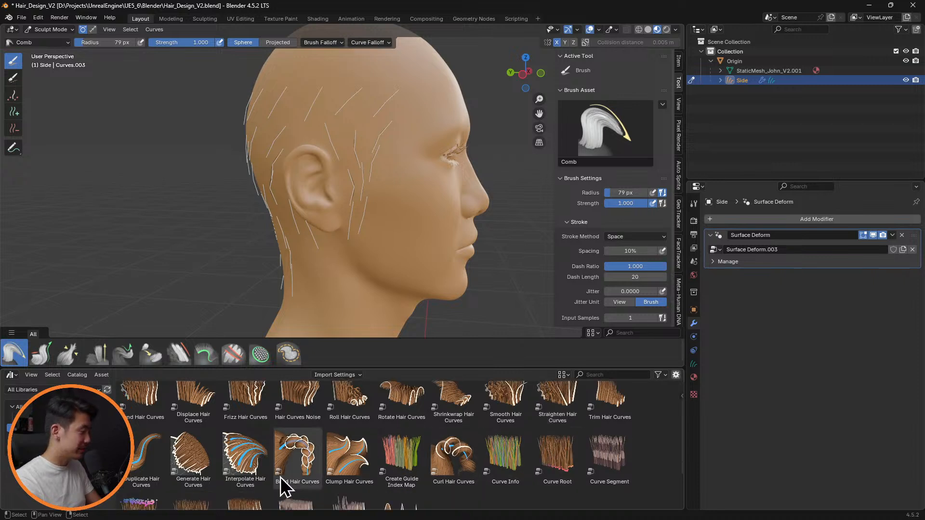
drag(240, 470, 359, 144)
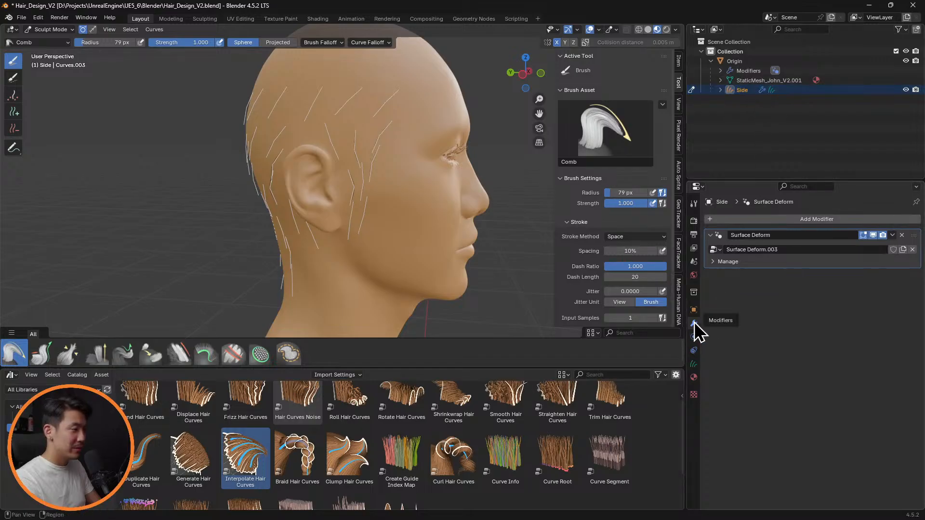
Step: Examine the Side curves' modifiers, physics, constraints and surface attachment settings
click(720, 91)
click(759, 110)
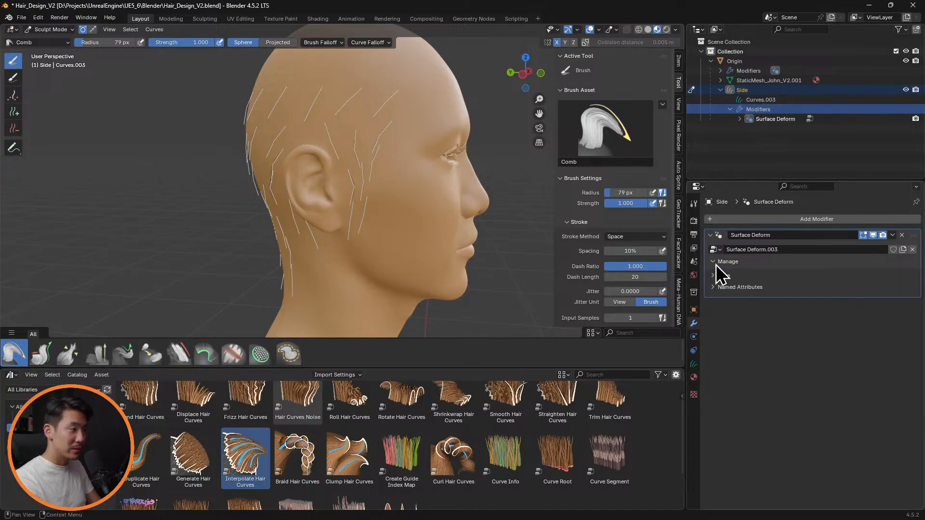
click(694, 339)
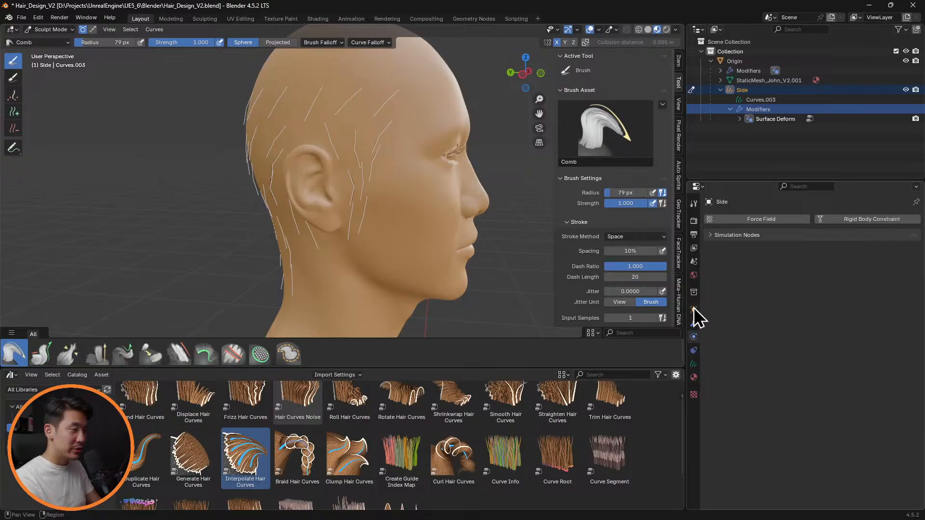
click(695, 364)
click(694, 351)
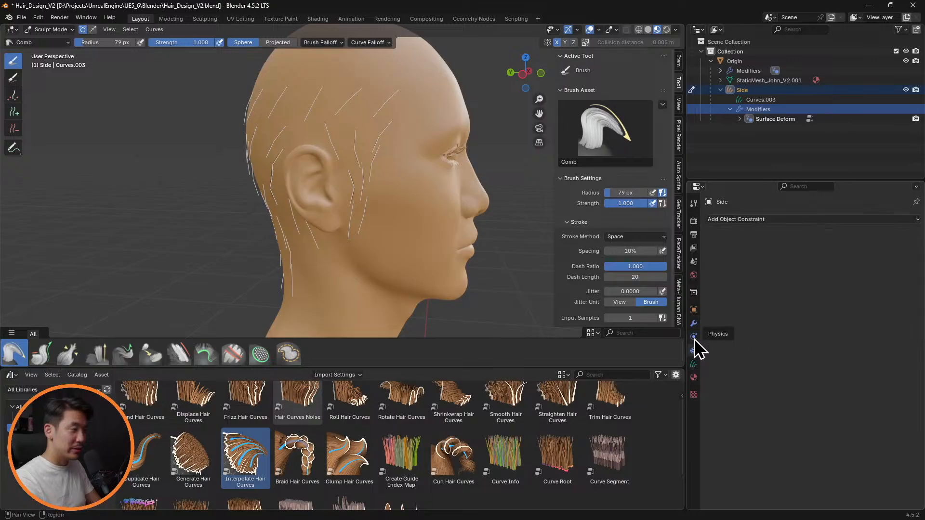
click(694, 338)
click(694, 323)
click(695, 364)
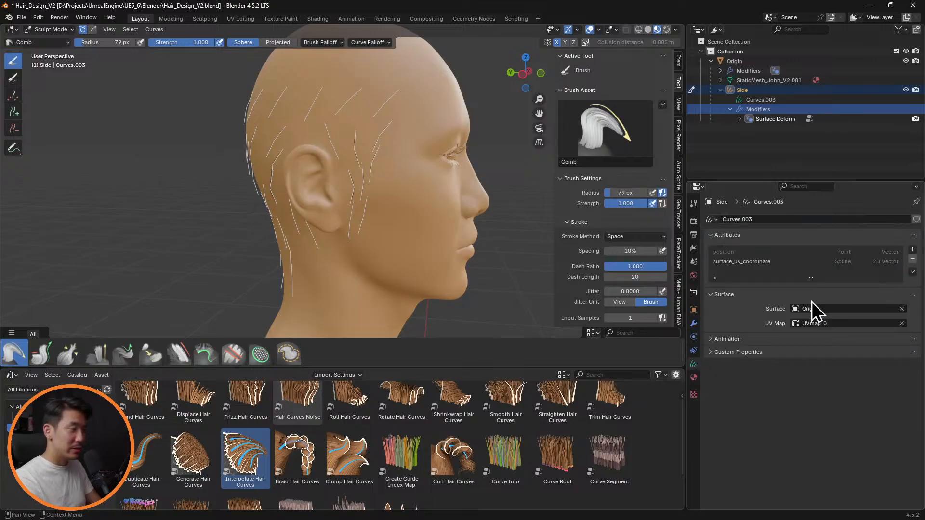
click(712, 235)
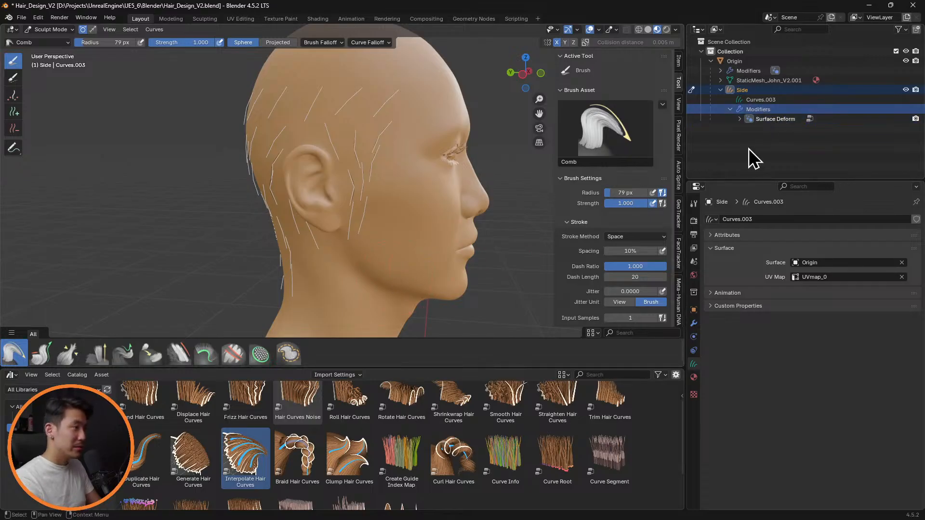
Step: Apply the Interpolate Hair Curves asset to the Side curves and open the settings of its modifier
drag(244, 464, 359, 140)
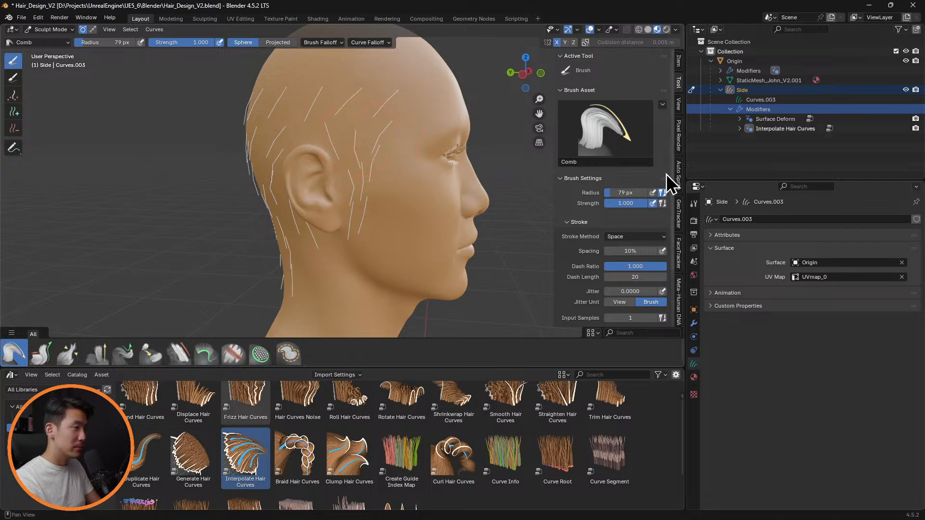
click(818, 129)
click(696, 326)
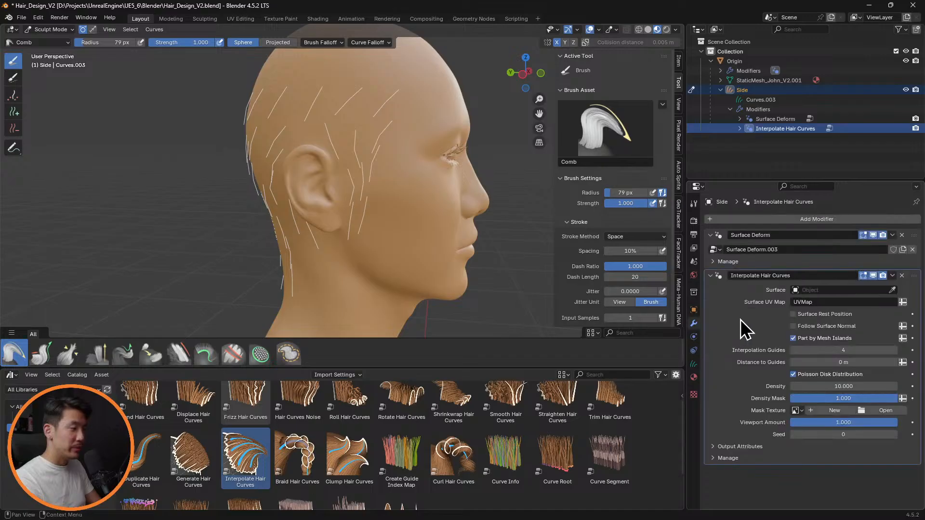
Step: Set Distance to Guides to 0.1 m and Density to 100 in the Side curves' Interpolate Hair Curves modifier
middle_drag(482, 207, 568, 270)
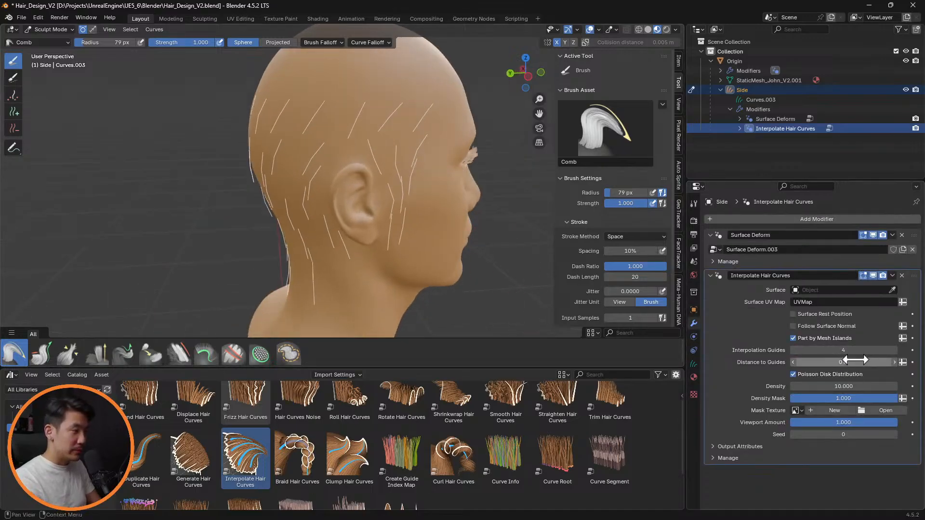
drag(851, 361, 840, 362)
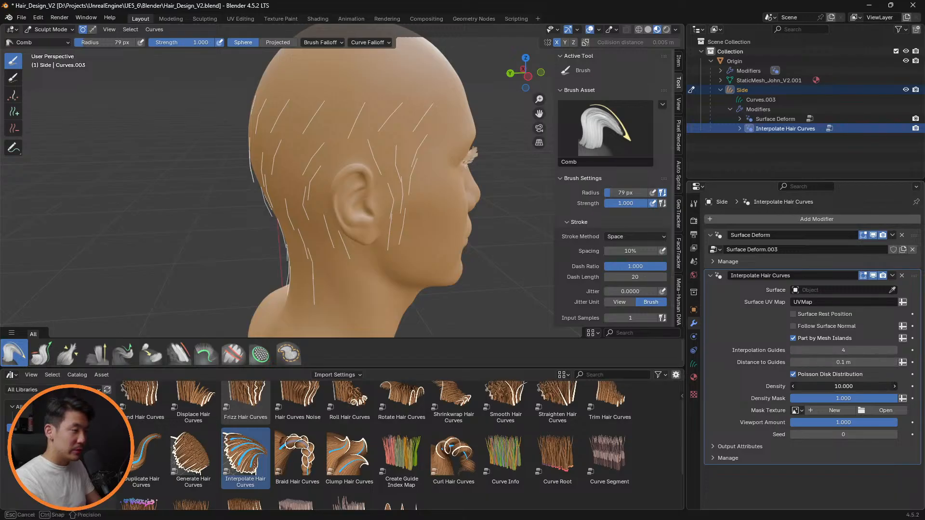
click(837, 386)
key(ctrl+a)
text(100)
key(Return)
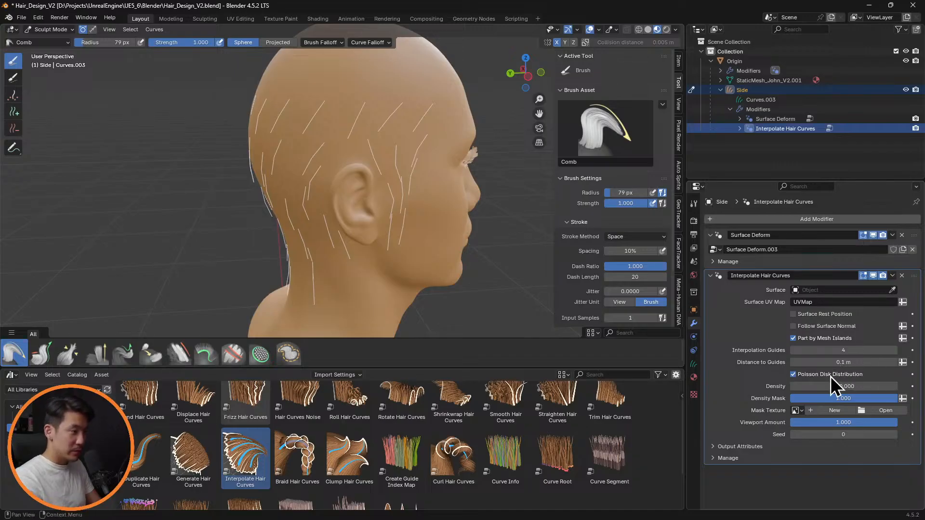
middle_drag(450, 238, 431, 230)
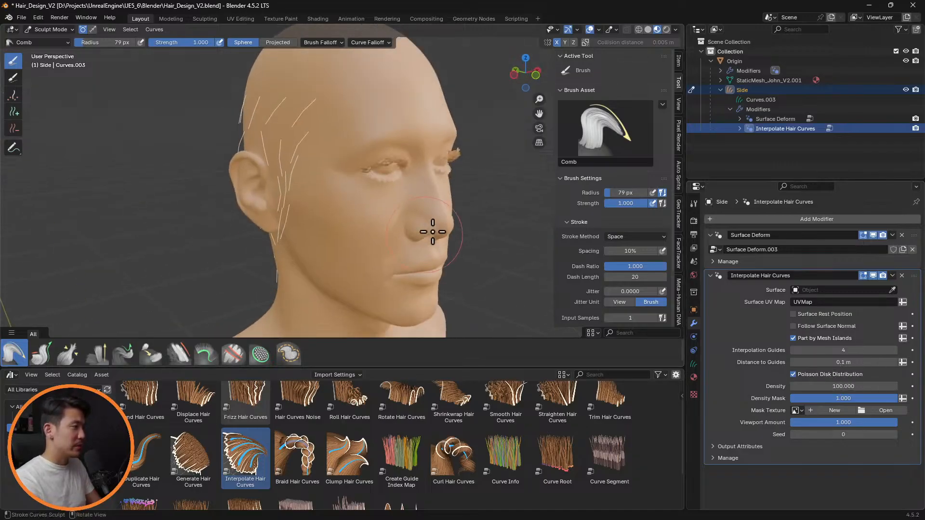
Step: Switch to Object Mode and remove the misplaced Interpolate Hair Curves modifier from the Origin head mesh
click(771, 110)
click(720, 70)
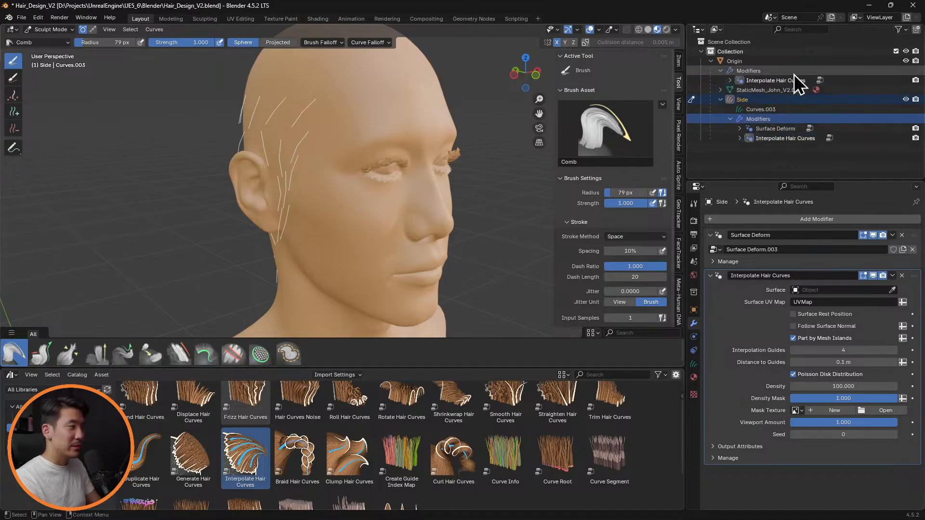
click(794, 80)
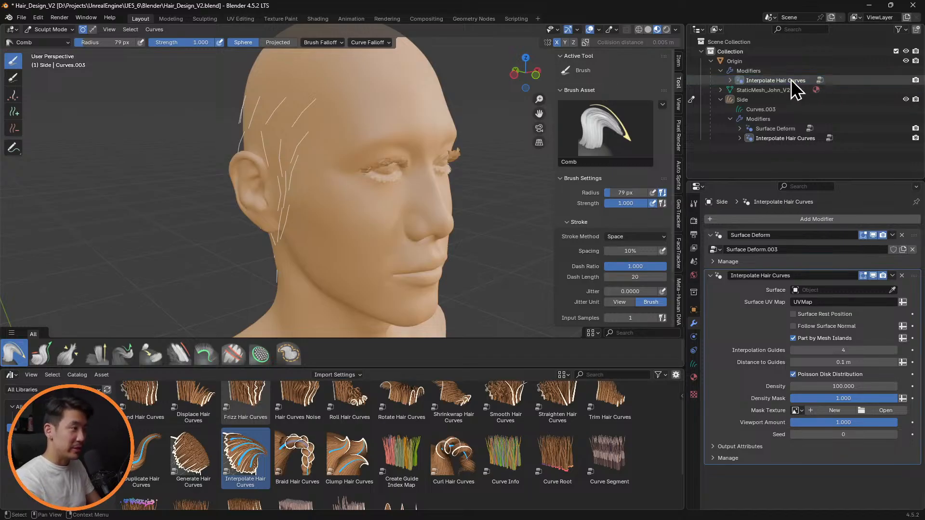
click(756, 72)
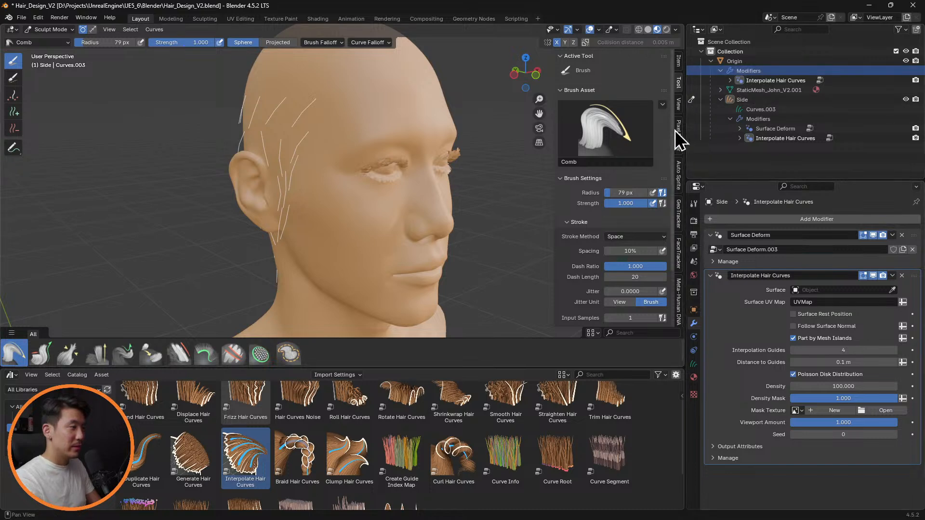
click(66, 30)
click(54, 44)
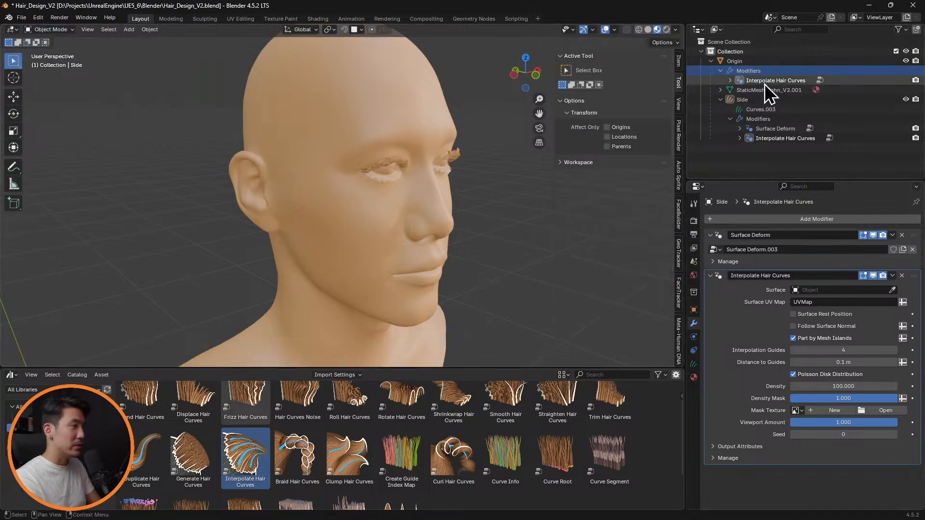
click(746, 72)
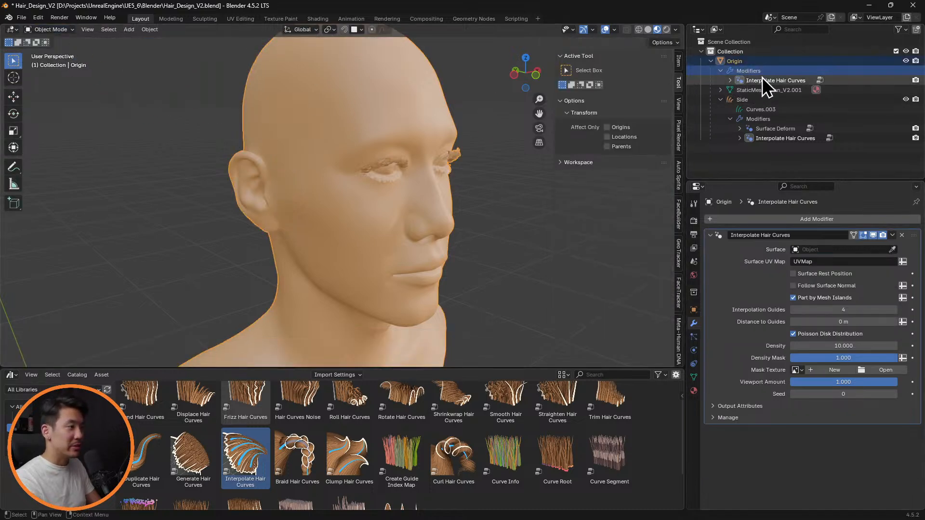
click(902, 236)
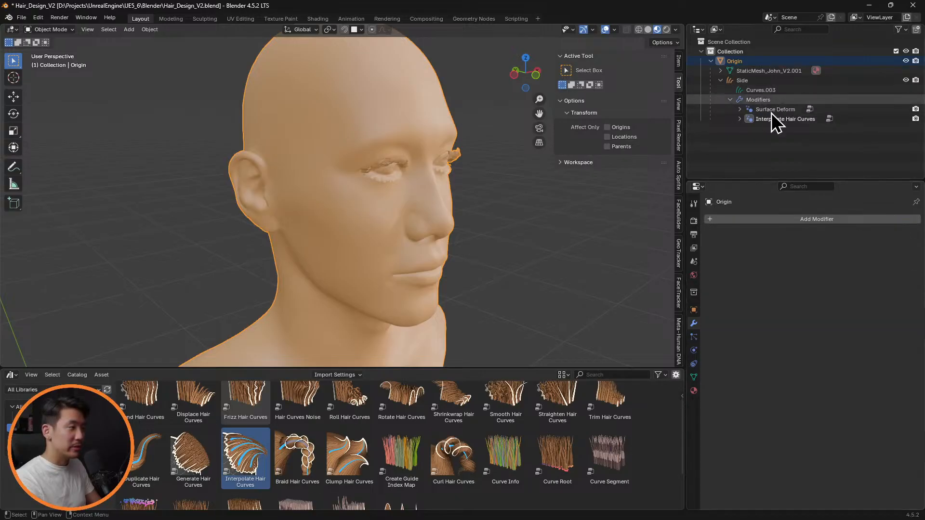
Step: Return the Side curves to Sculpt Mode and set Origin as the Surface of their Interpolate Hair Curves modifier
click(774, 99)
click(56, 30)
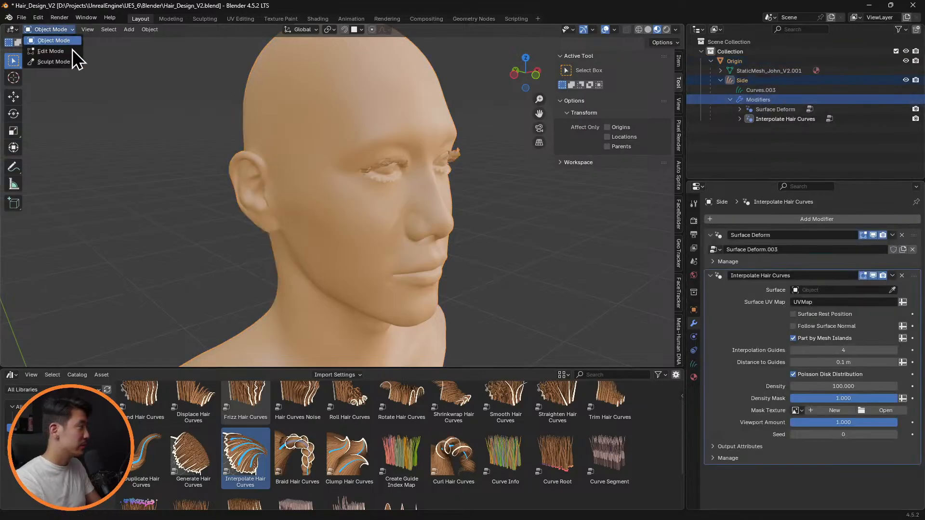
click(53, 61)
middle_drag(407, 161, 615, 206)
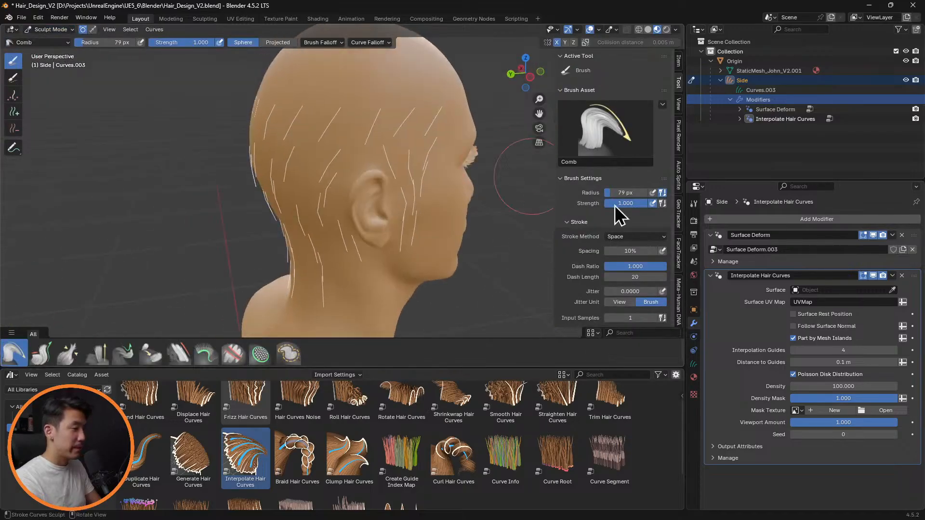
click(878, 290)
key(Return)
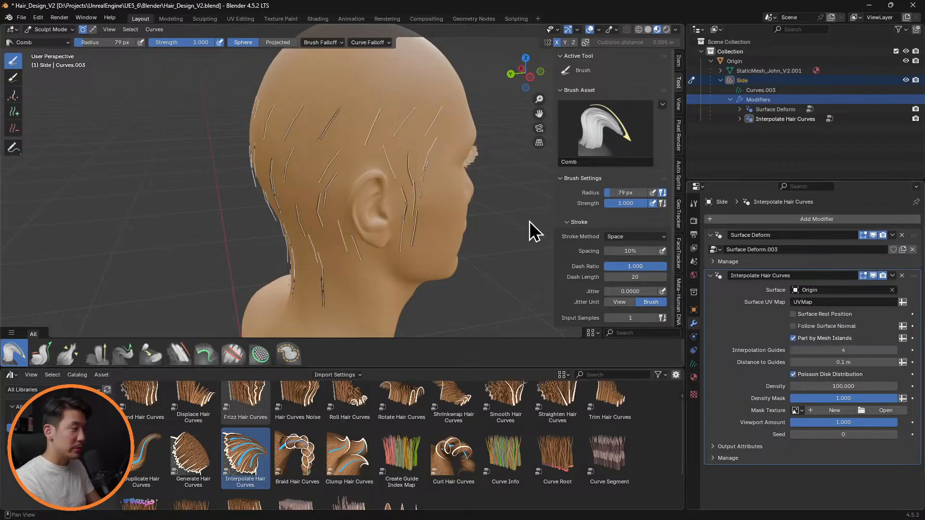
middle_drag(533, 231, 513, 202)
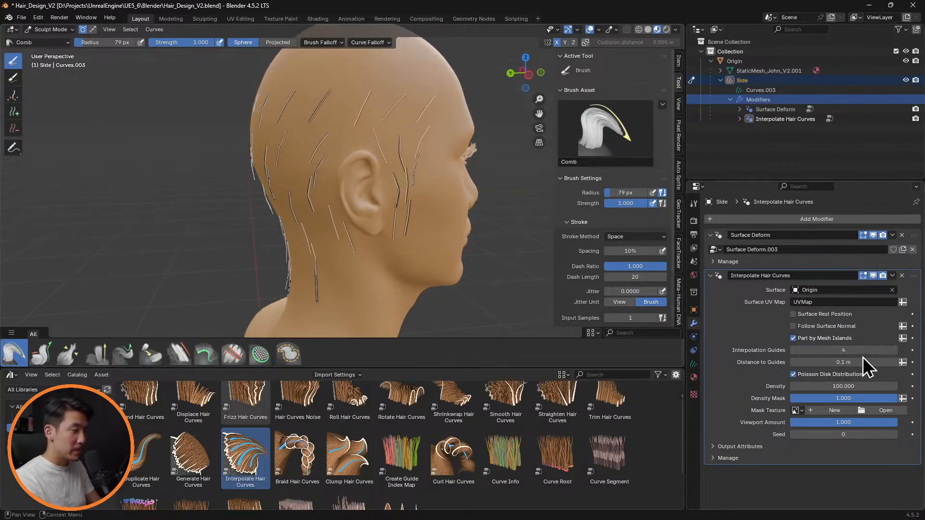
Step: Raise Interpolation Guides to 408 and Distance to Guides to 0.76 m for the Side curves
drag(863, 354, 863, 355)
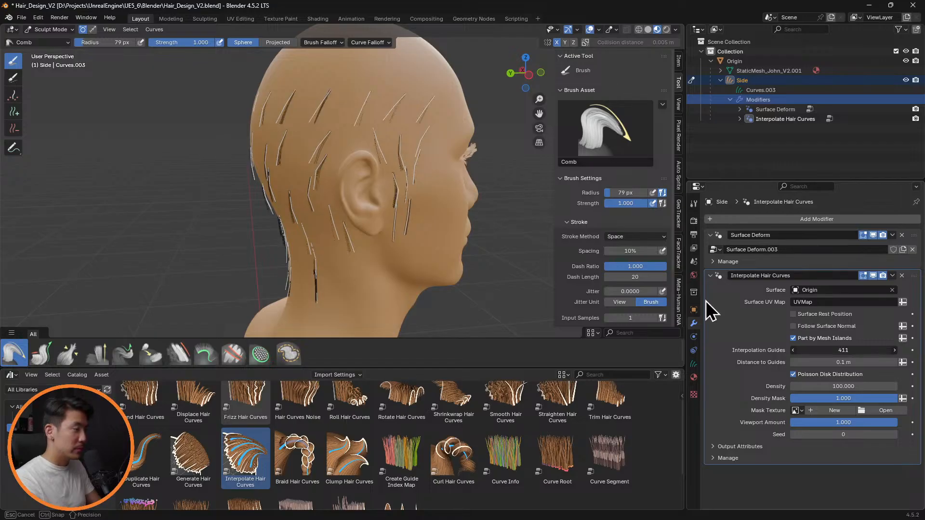
drag(710, 312, 711, 313)
middle_drag(468, 212, 530, 222)
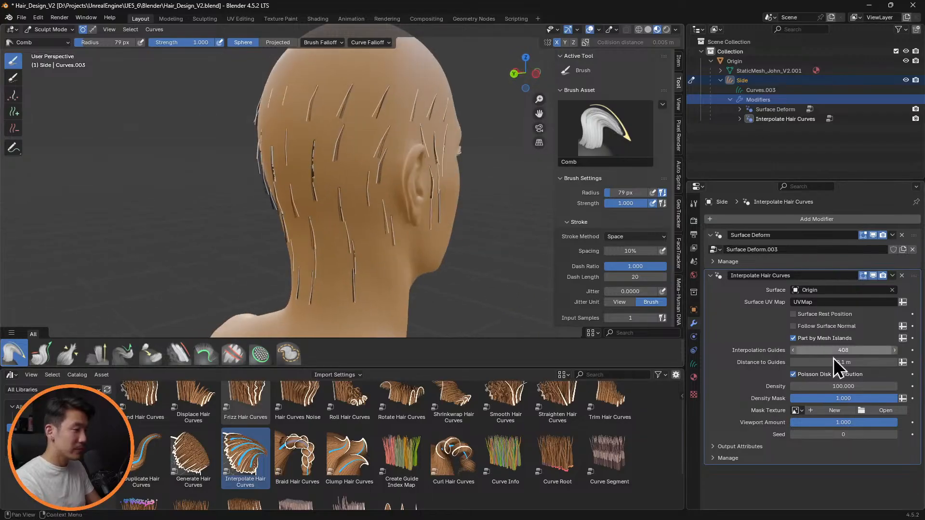
mouse_move(835, 361)
mouse_down()
mouse_move(872, 362)
mouse_move(850, 363)
mouse_up()
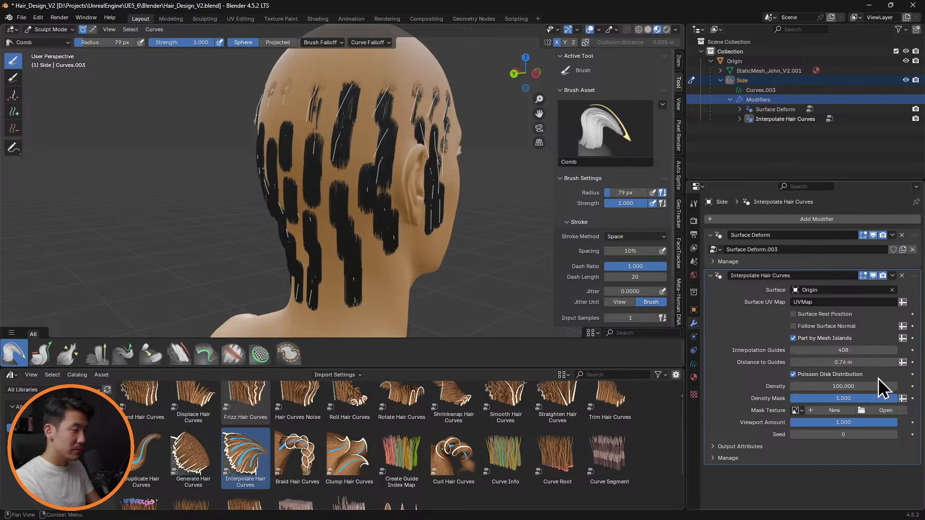
Step: Lower the interpolated hair's Density to 20
click(861, 386)
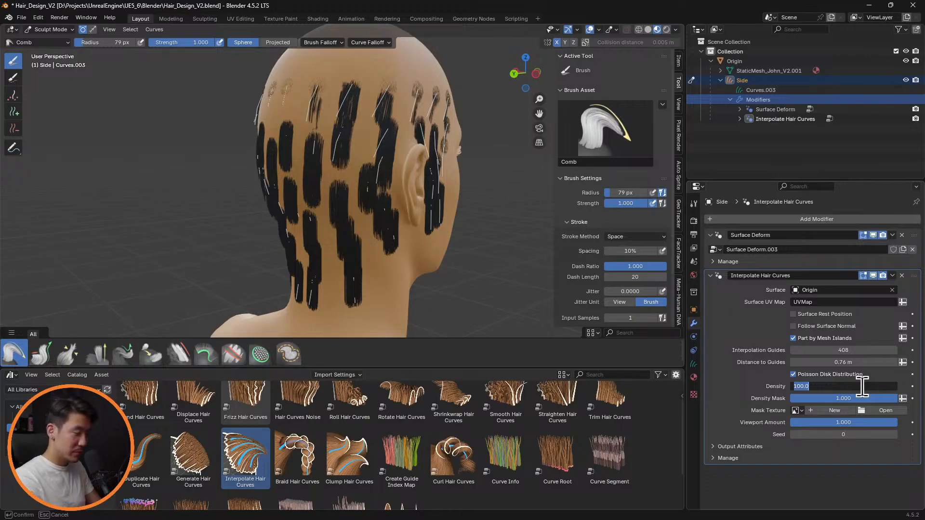
text(20)
key(Return)
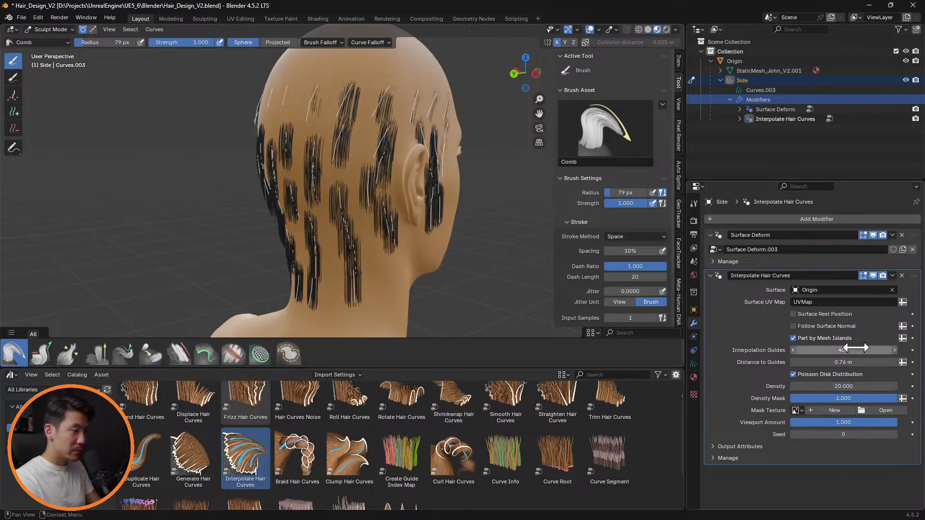
Step: Increase Distance to Guides to 1.8 m and set Interpolation Guides to 400
click(824, 349)
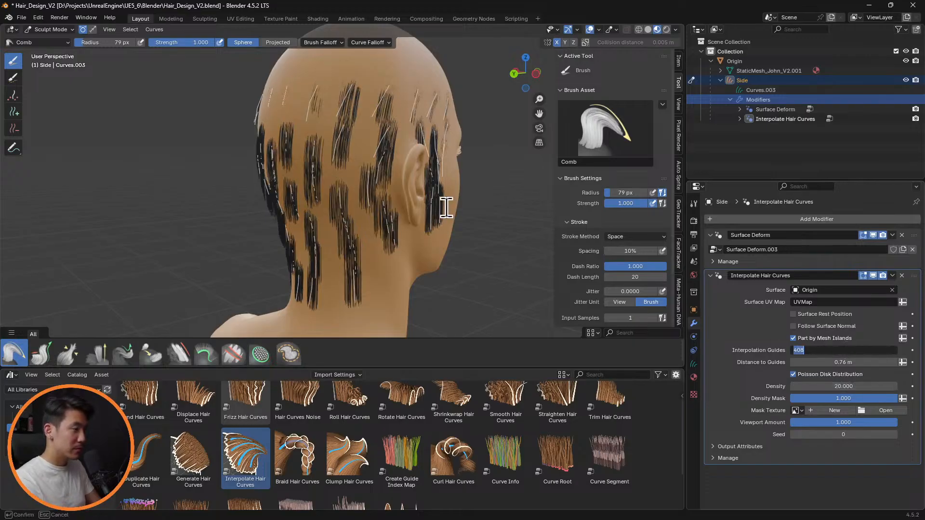
key(Return)
drag(846, 362, 887, 363)
click(885, 350)
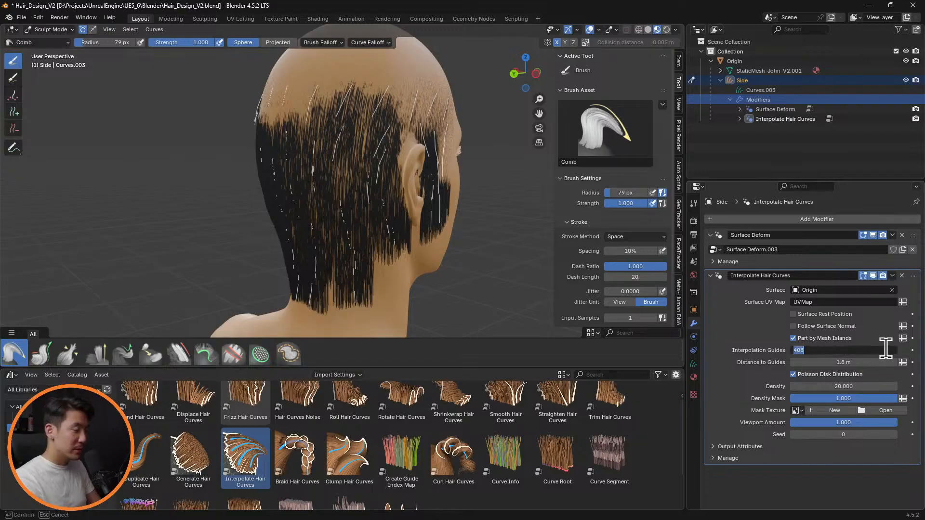
key(Return)
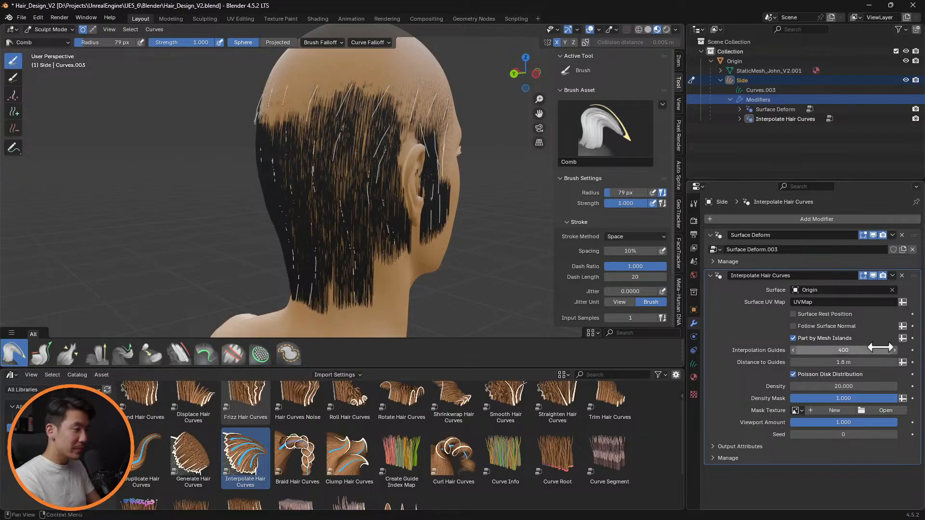
Step: Check the hair coverage around the head, then reduce Interpolation Guides to 200 and Density to 10
mouse_move(463, 190)
middle_down()
mouse_move(512, 188)
mouse_move(560, 235)
mouse_move(597, 217)
mouse_move(559, 207)
mouse_move(610, 204)
mouse_move(475, 166)
mouse_move(533, 188)
mouse_move(415, 166)
mouse_move(449, 163)
mouse_move(482, 178)
mouse_move(415, 159)
mouse_move(383, 114)
middle_up()
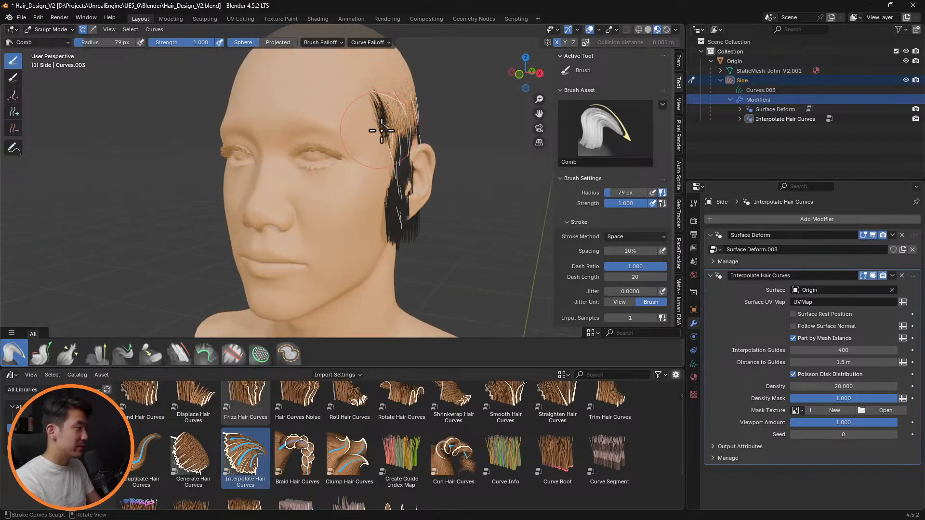
middle_drag(481, 157, 238, 161)
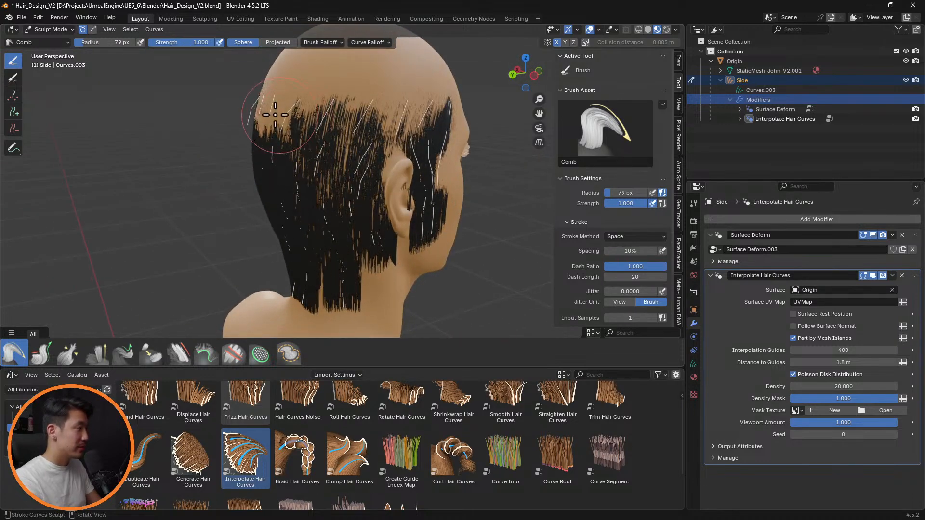
mouse_move(253, 110)
mouse_down()
mouse_move(251, 103)
mouse_move(291, 113)
mouse_up()
middle_drag(291, 112, 310, 251)
drag(309, 251, 299, 248)
click(861, 351)
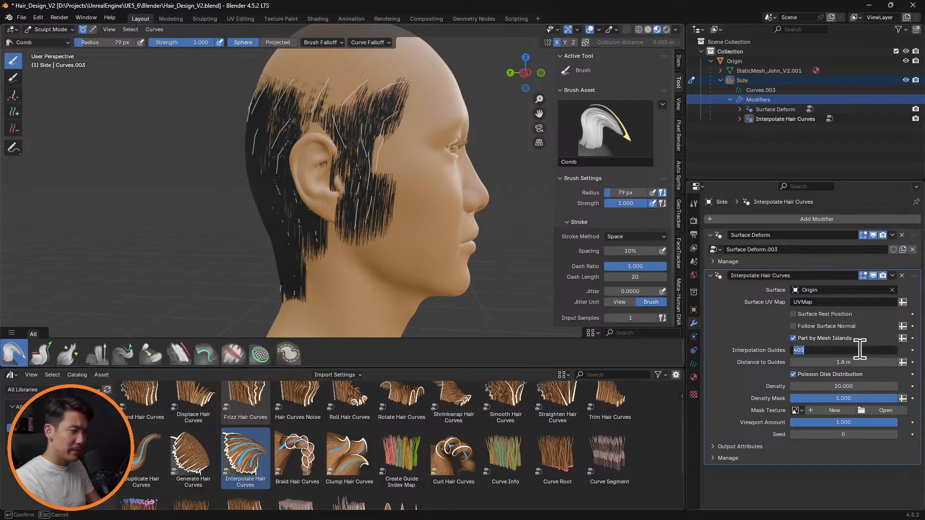
text(200)
key(Return)
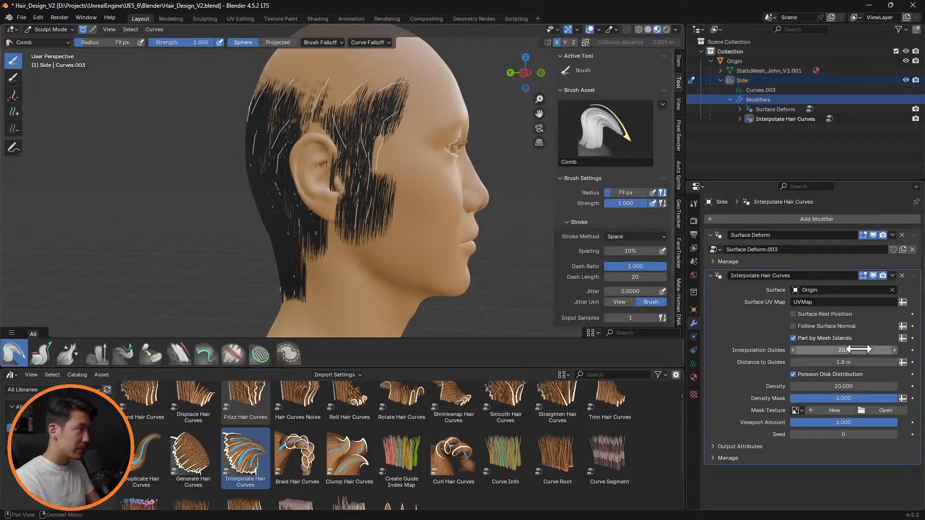
click(866, 387)
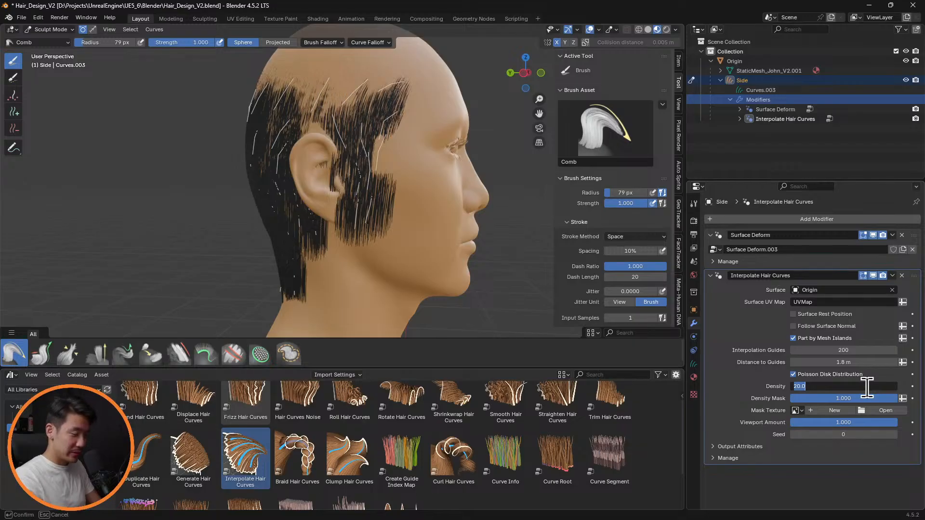
text(10)
key(Return)
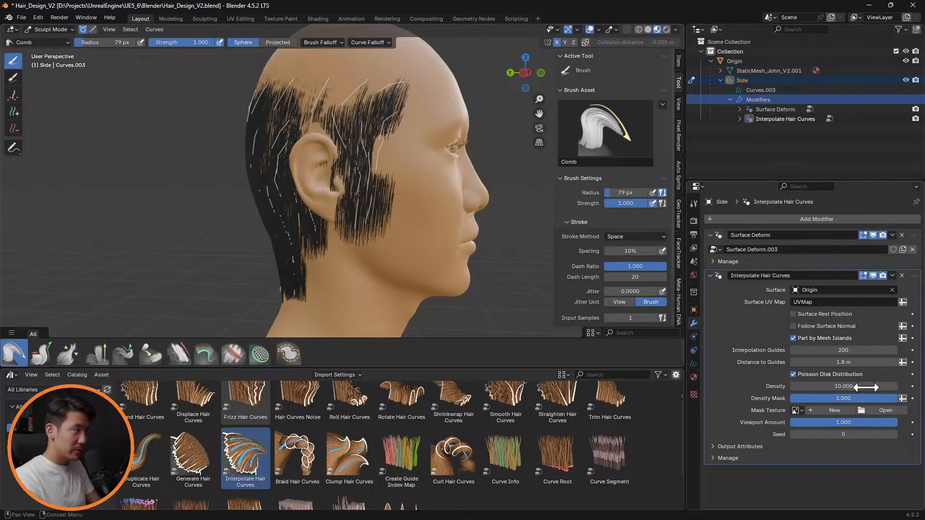
Step: Unlink the assigned material from the Side hair curves' material slot
middle_drag(445, 219, 554, 222)
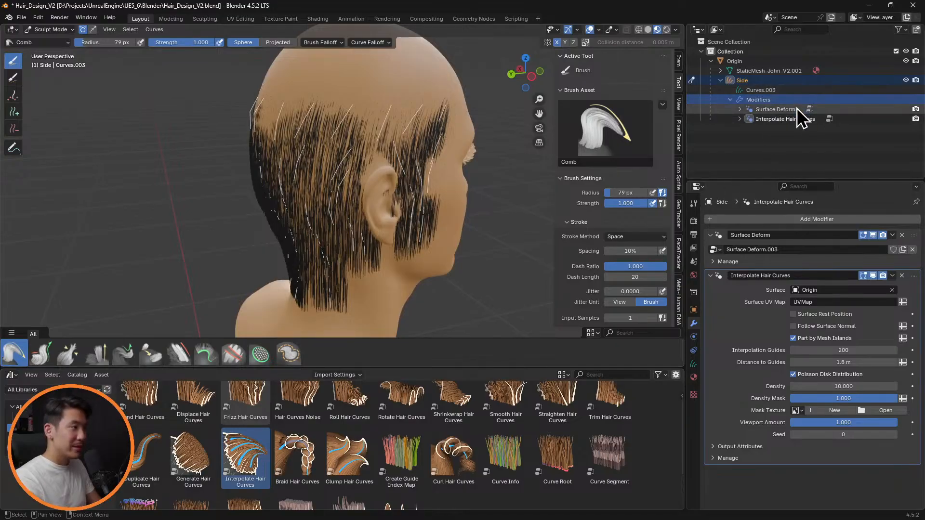
click(788, 91)
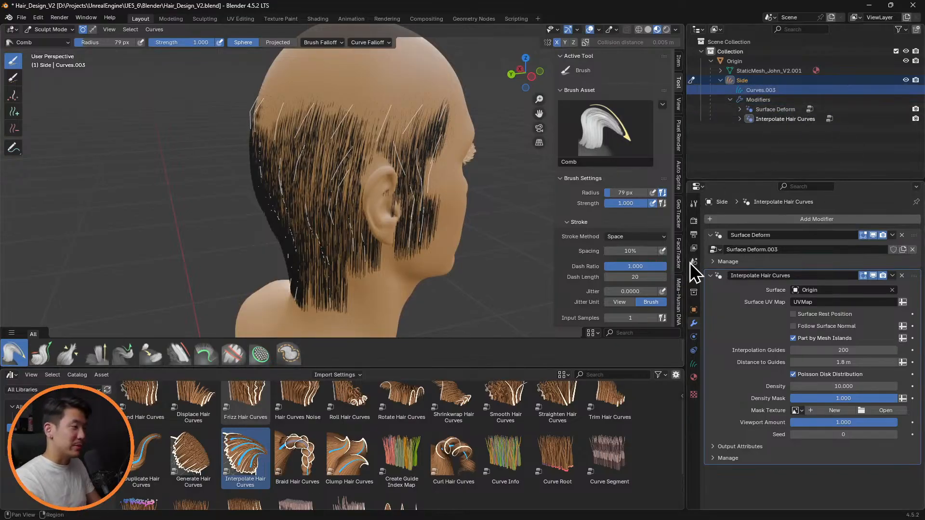
click(694, 275)
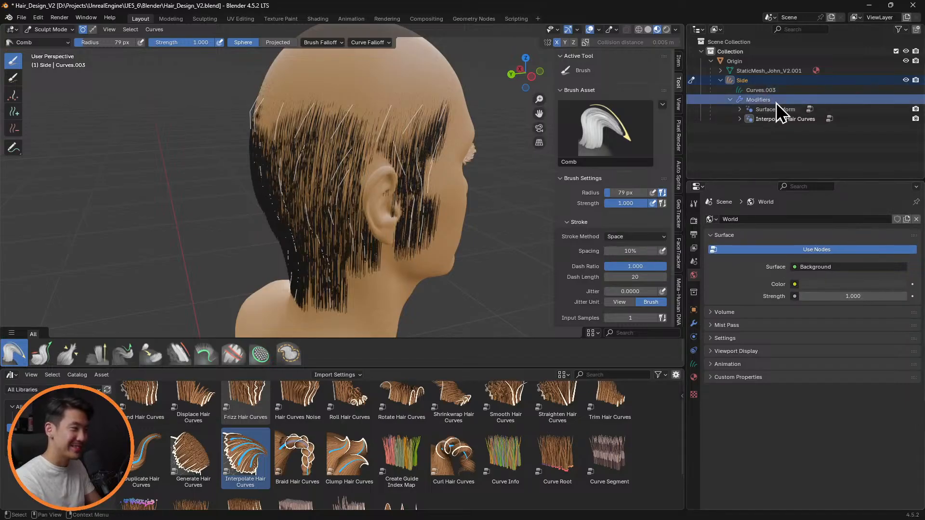
click(762, 80)
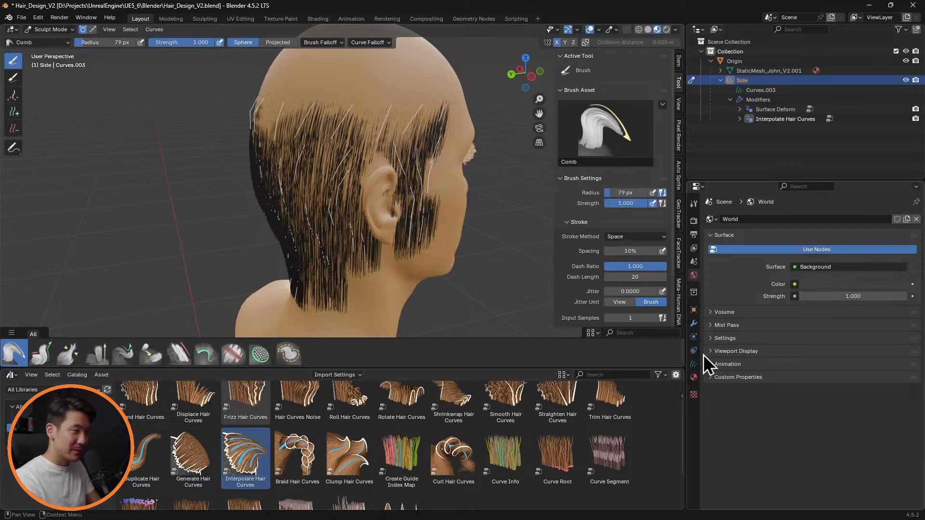
click(695, 378)
click(897, 261)
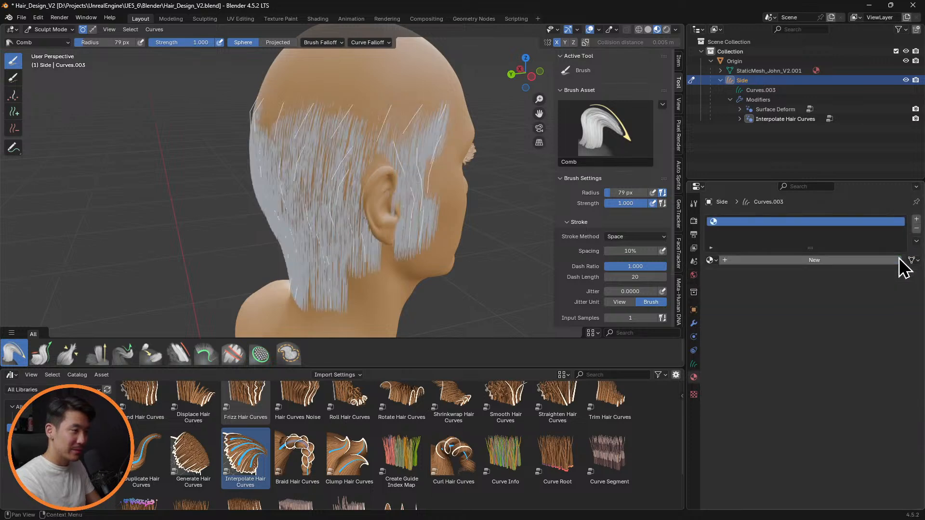
Step: Reopen the Interpolate Hair Curves modifier settings of the Side hair
middle_drag(416, 201, 367, 183)
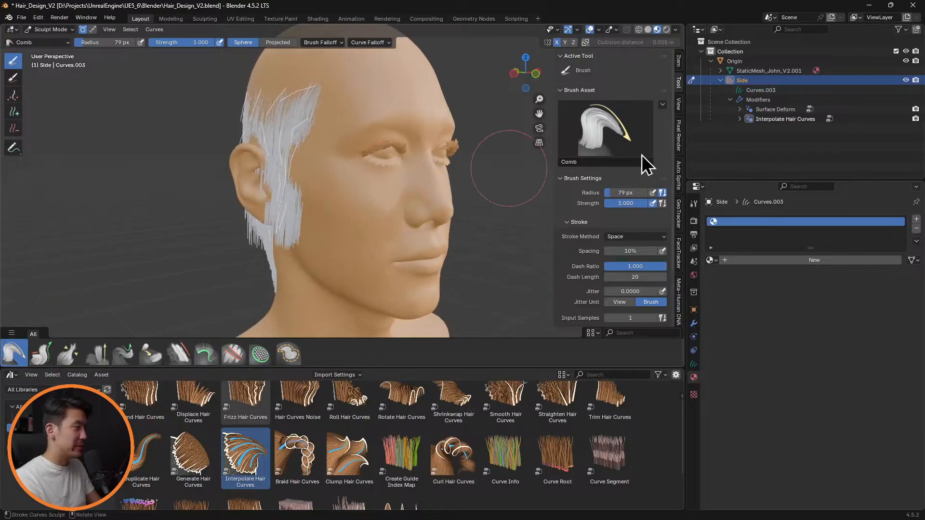
click(780, 100)
click(782, 119)
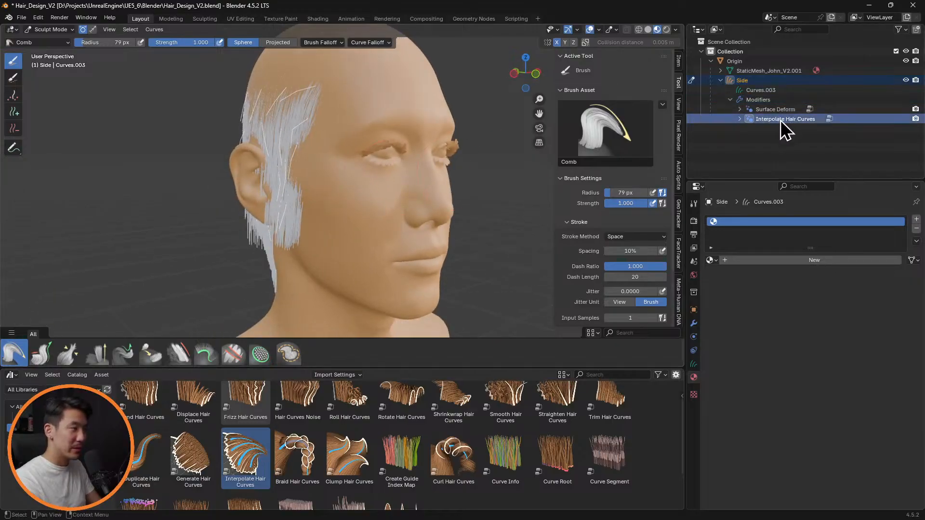
click(694, 324)
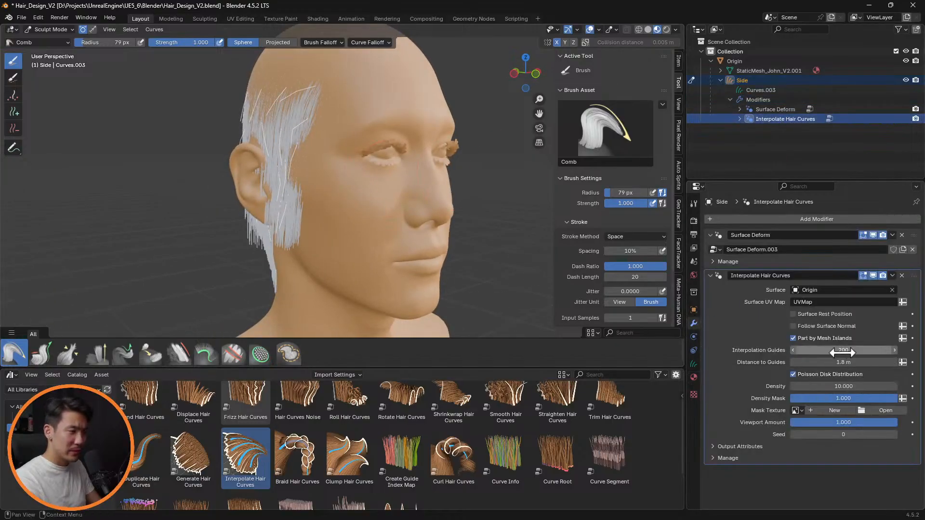
Step: Try Follow Surface Normal on the interpolated hair and switch it off again
drag(847, 352, 861, 343)
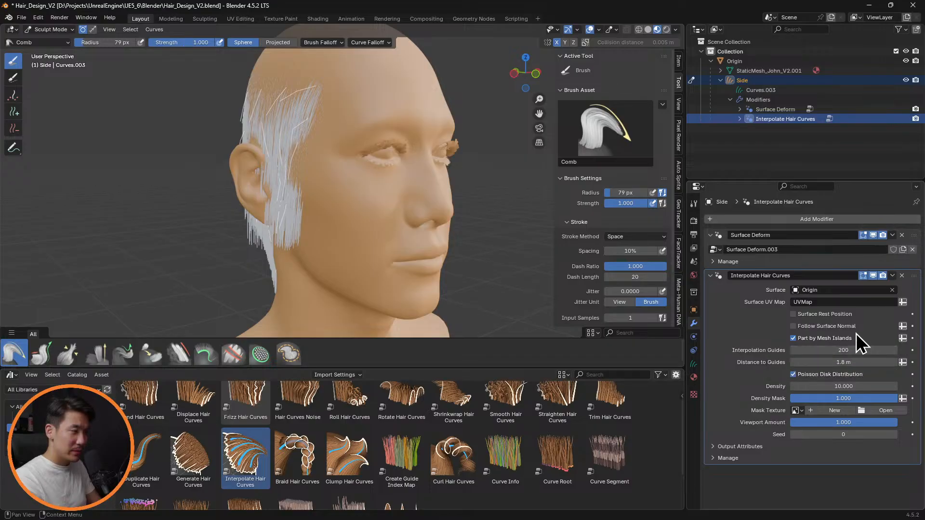
click(851, 328)
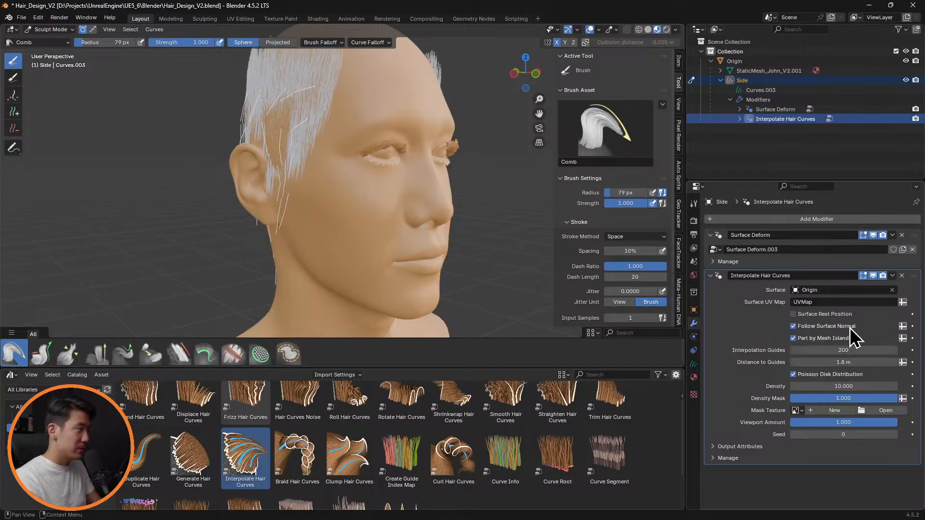
click(850, 327)
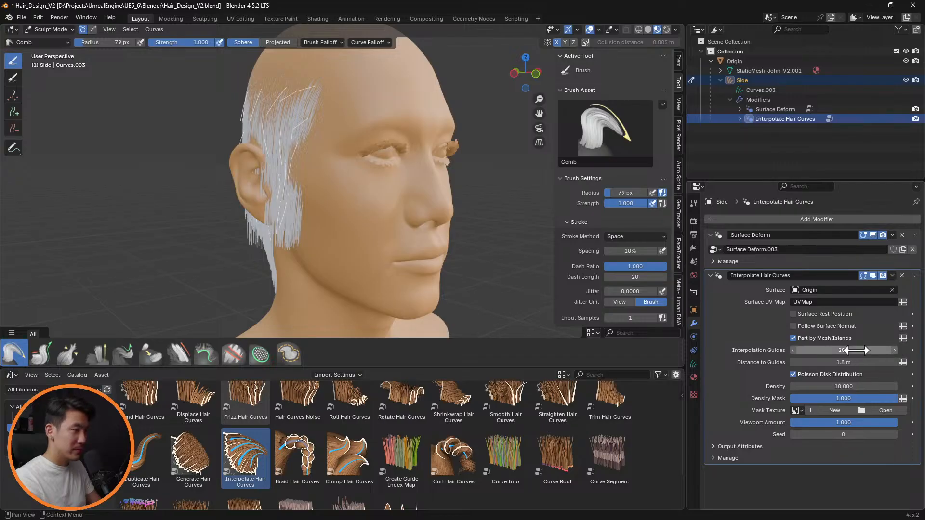
Step: Turn off Poisson Disk Distribution and set Distance to Guides to 1.31 m
click(859, 375)
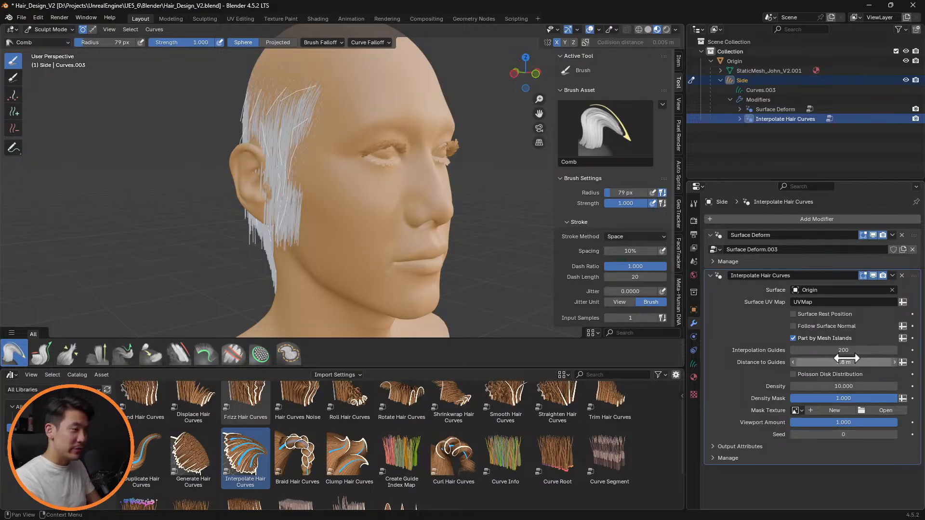
click(835, 317)
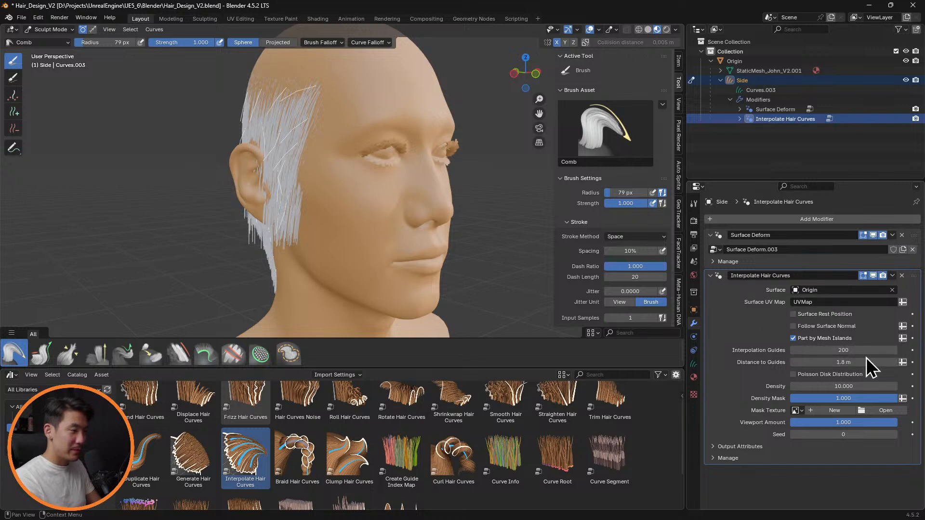
drag(810, 362, 777, 362)
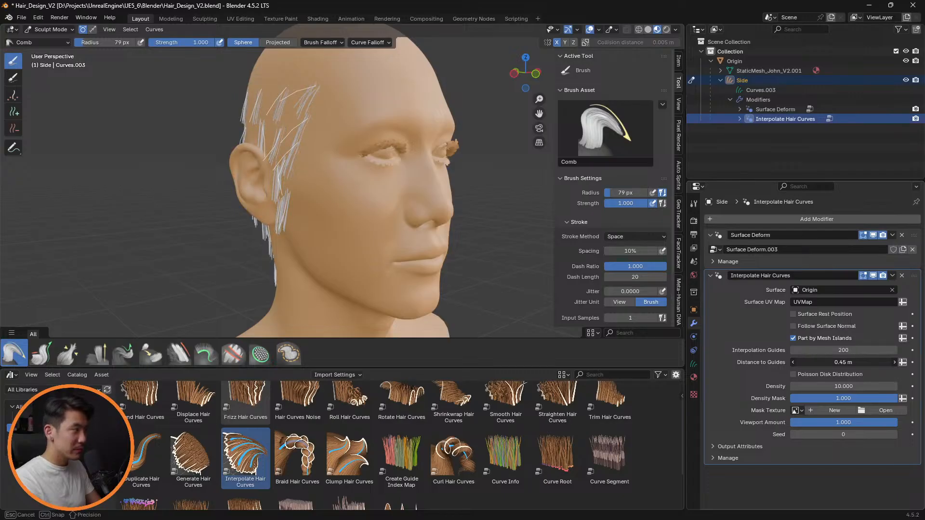
drag(777, 362, 800, 363)
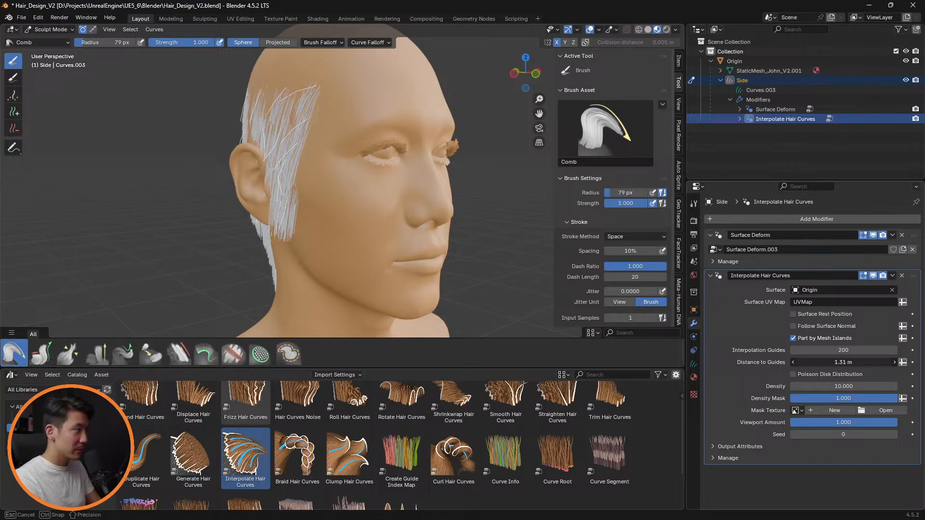
Step: Set Interpolation Guides to 10, and reduce it further to 5
click(861, 350)
text(10)
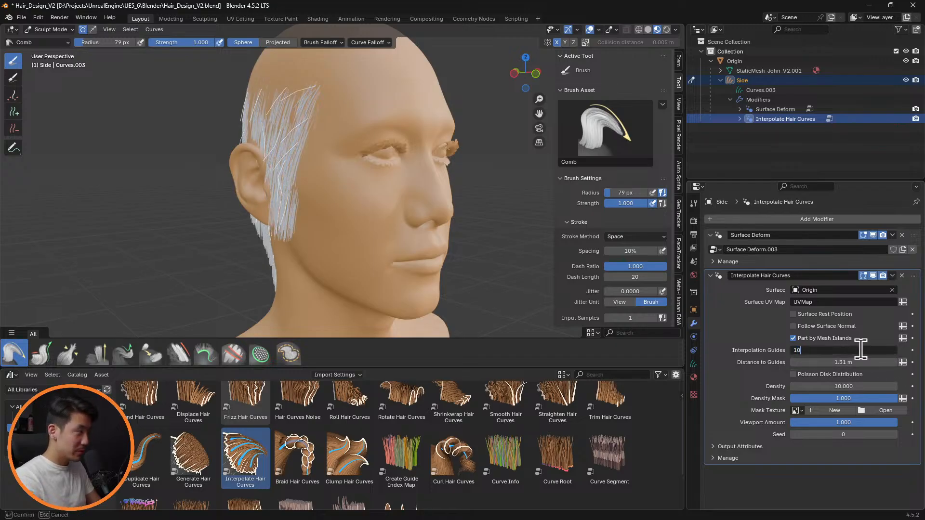
key(Return)
click(861, 351)
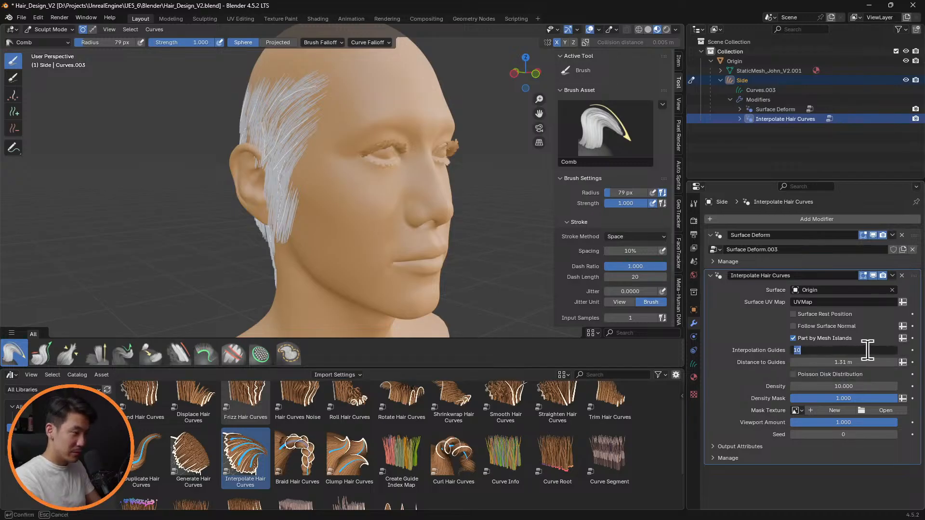
key(Return)
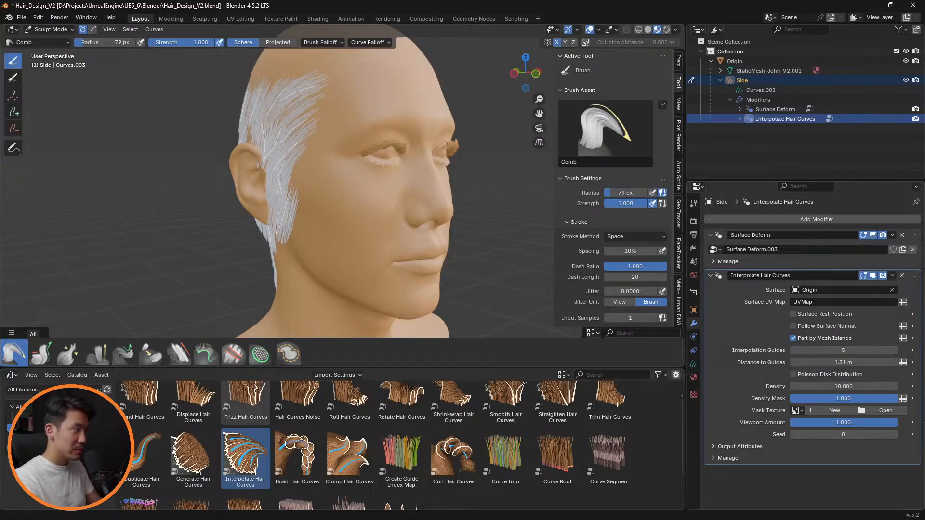
Step: Set the interpolated hair's Density to 5
drag(850, 386, 858, 385)
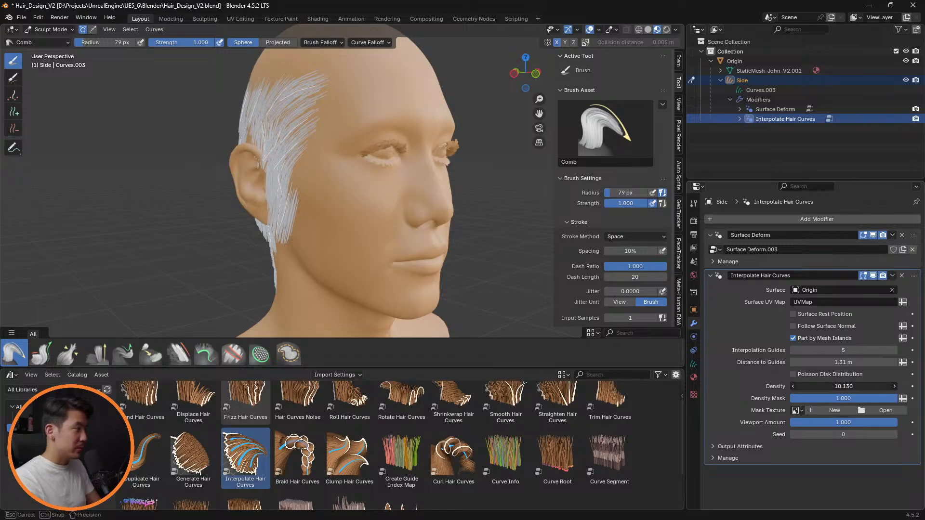
click(854, 385)
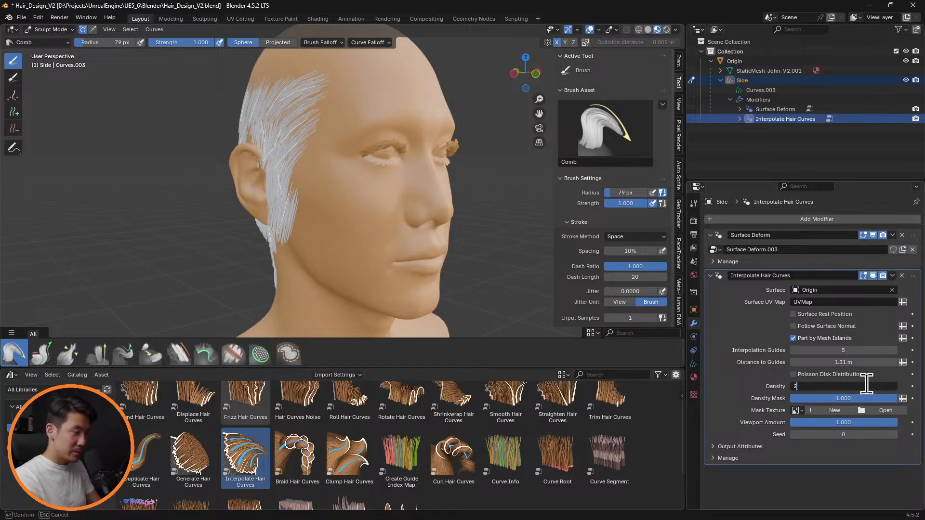
text(2)
key(BackSpace)
text(5)
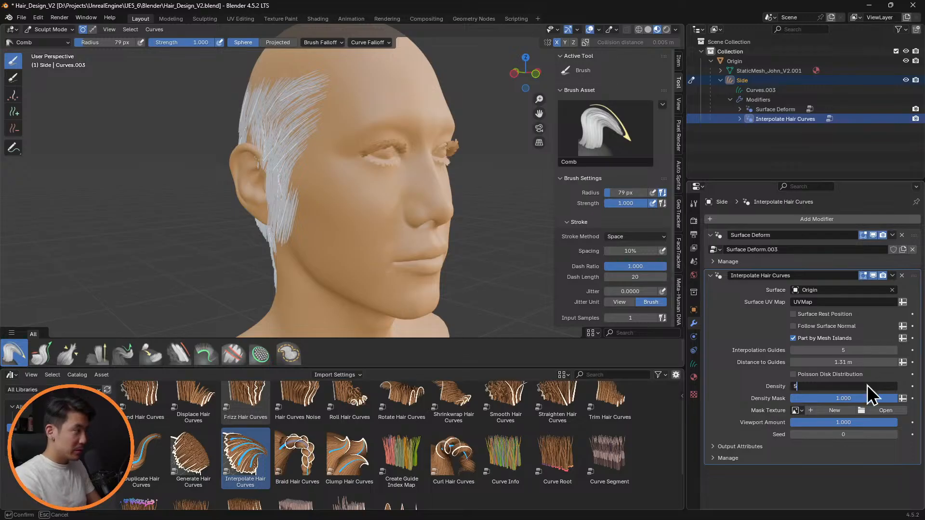
key(Return)
Step: Comb the Side hair above and behind the ear and along the nape with the 79 px Comb brush
middle_drag(342, 165, 300, 162)
drag(282, 158, 269, 153)
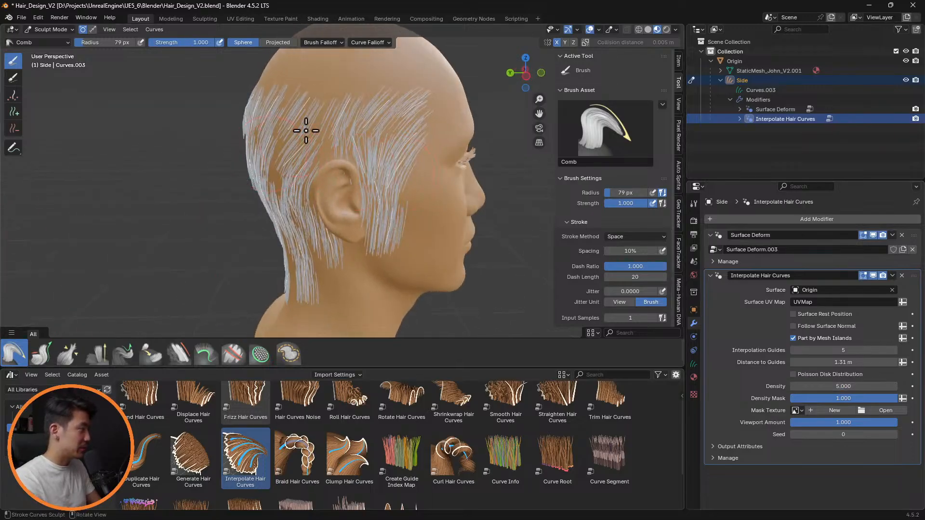
drag(308, 118, 296, 119)
mouse_move(300, 152)
middle_down()
mouse_move(332, 140)
mouse_move(262, 163)
middle_up()
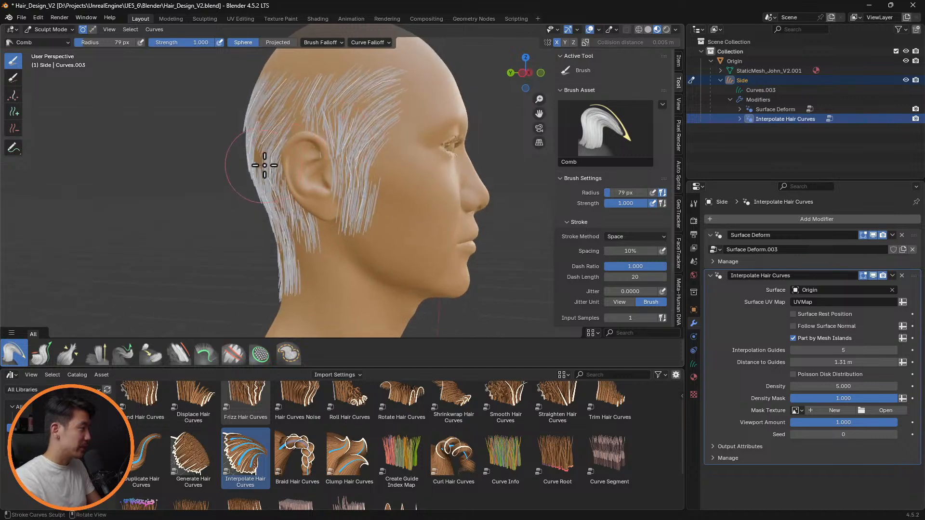
mouse_move(262, 169)
mouse_down()
mouse_move(265, 196)
mouse_move(311, 229)
mouse_up()
mouse_move(312, 229)
middle_down()
mouse_move(331, 214)
mouse_move(319, 215)
middle_up()
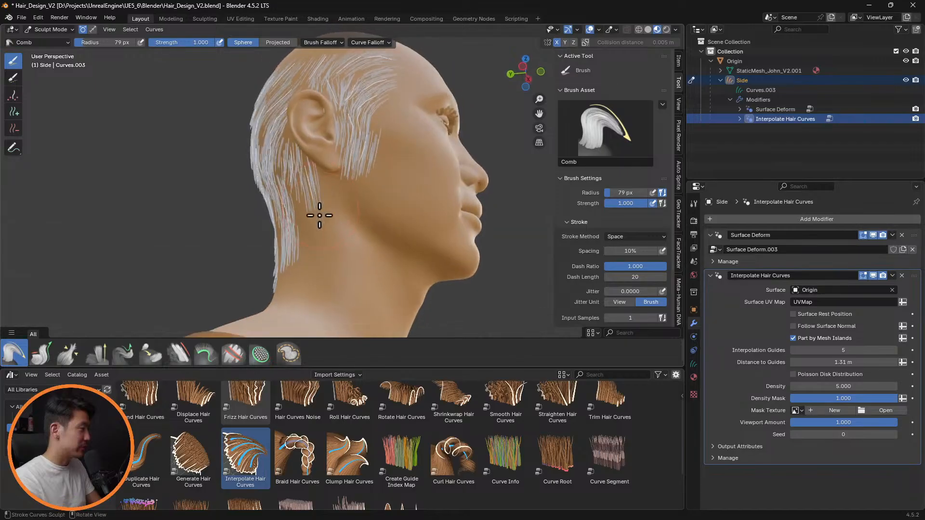
drag(291, 231, 285, 231)
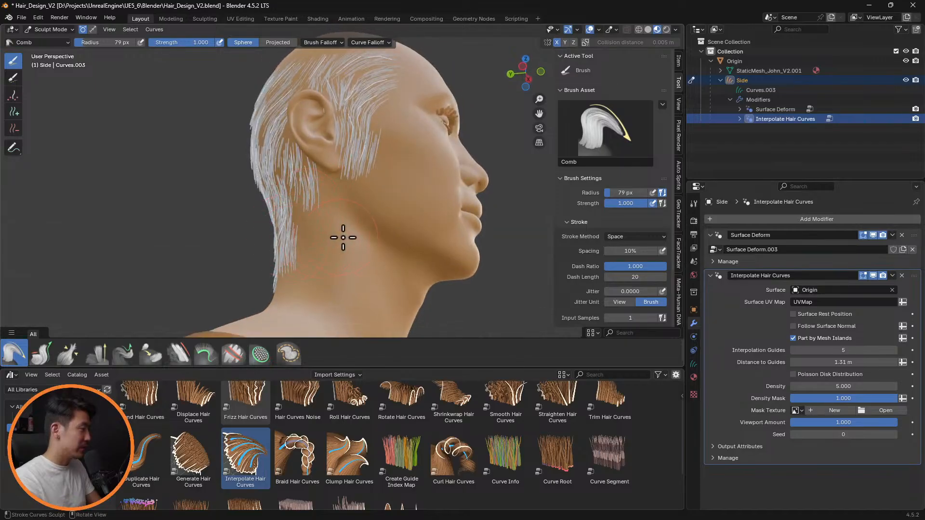
mouse_move(342, 237)
middle_down()
mouse_move(419, 260)
mouse_move(294, 275)
middle_up()
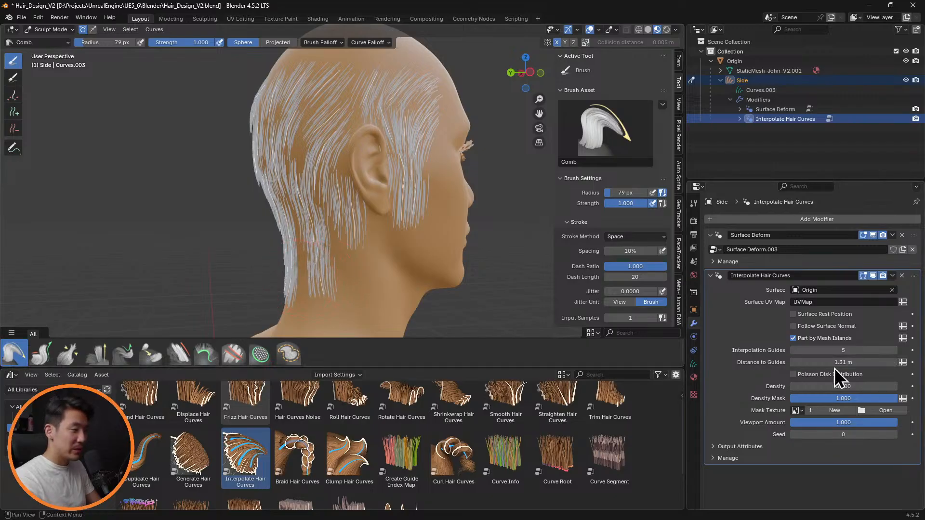
Step: Raise Distance to Guides to 2.53 m and comb the hair around the top of the ear backward
drag(841, 363, 873, 363)
mouse_move(482, 162)
middle_down()
mouse_move(377, 169)
mouse_move(436, 153)
middle_up()
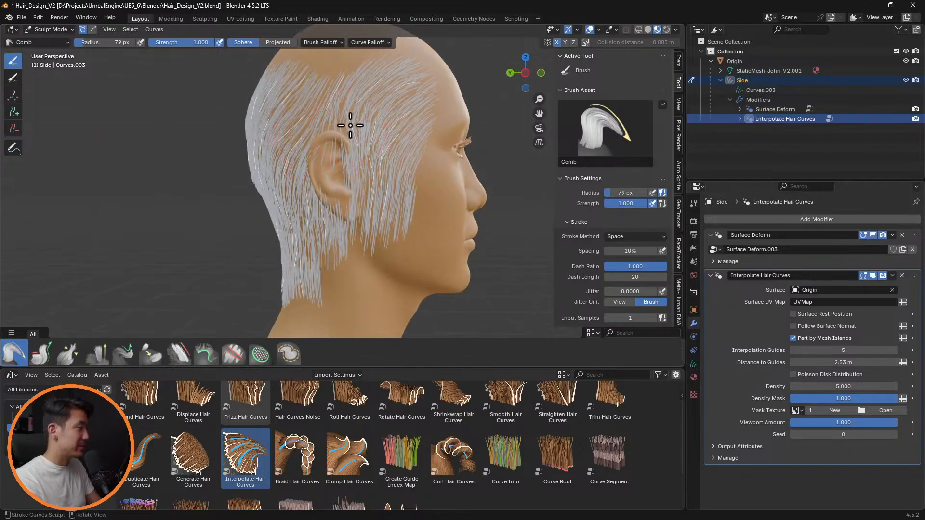
mouse_move(350, 125)
mouse_down()
mouse_move(320, 124)
mouse_move(318, 153)
mouse_up()
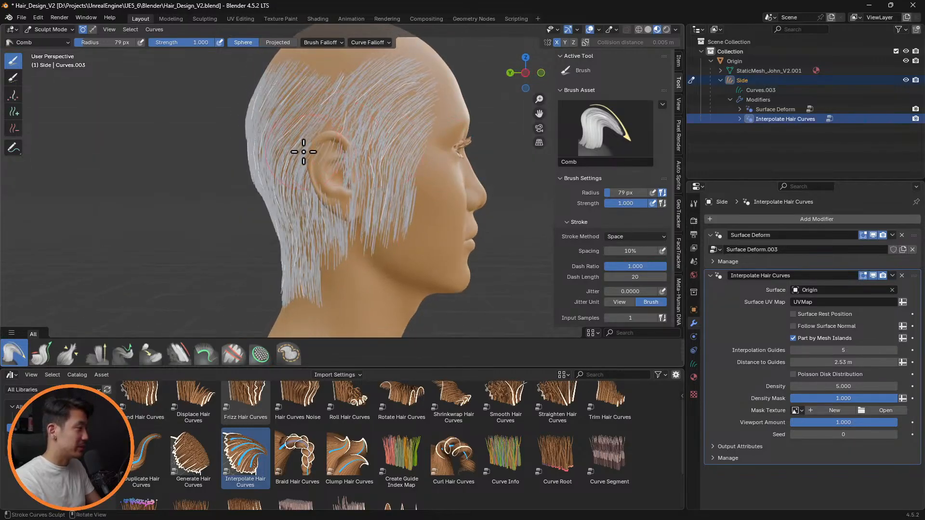
scroll(358, 161, down, 2)
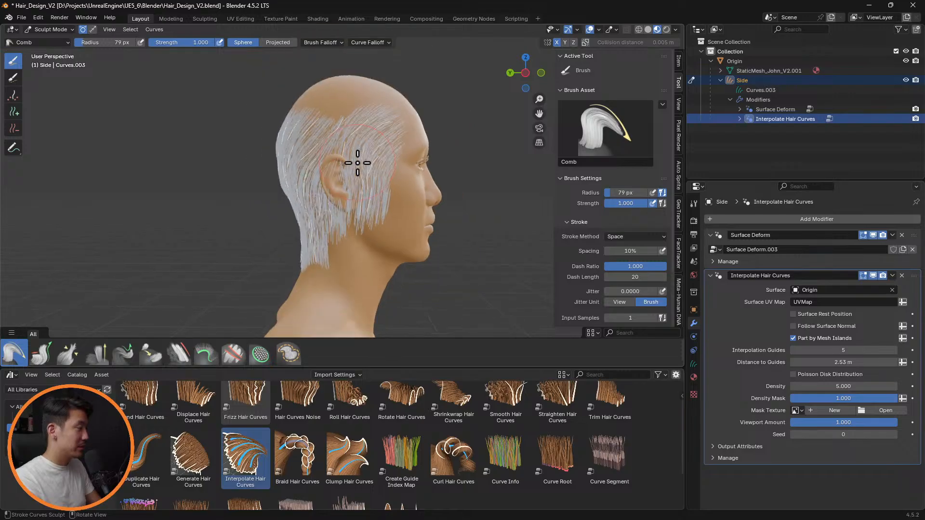
scroll(357, 161, up, 5)
drag(341, 94, 308, 89)
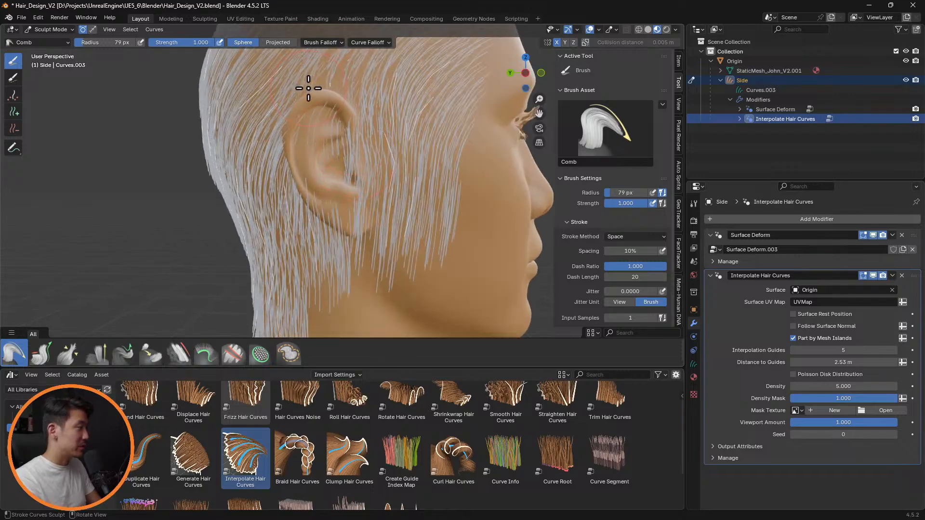
middle_drag(337, 88, 341, 137)
mouse_move(239, 143)
mouse_down()
mouse_move(182, 136)
mouse_move(230, 164)
mouse_up()
middle_drag(230, 165, 299, 155)
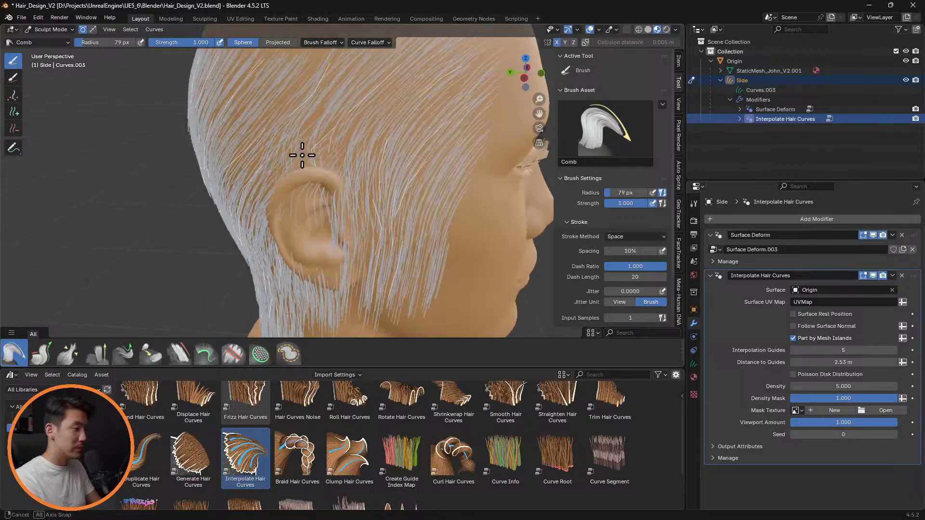
Step: Reduce Distance to Guides to 1.27 m and comb the hair above the ear and along the sideburn
drag(865, 363, 811, 363)
drag(325, 168, 264, 157)
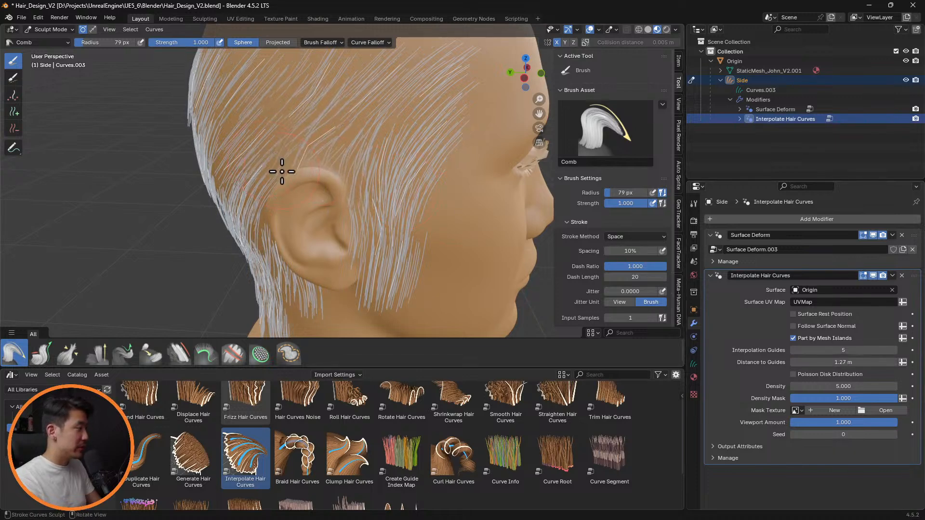
mouse_move(316, 183)
mouse_down()
mouse_move(371, 202)
mouse_move(344, 166)
mouse_move(394, 178)
mouse_move(337, 201)
mouse_move(384, 212)
mouse_move(372, 214)
mouse_move(378, 258)
mouse_move(399, 295)
mouse_up()
middle_drag(458, 210, 440, 194)
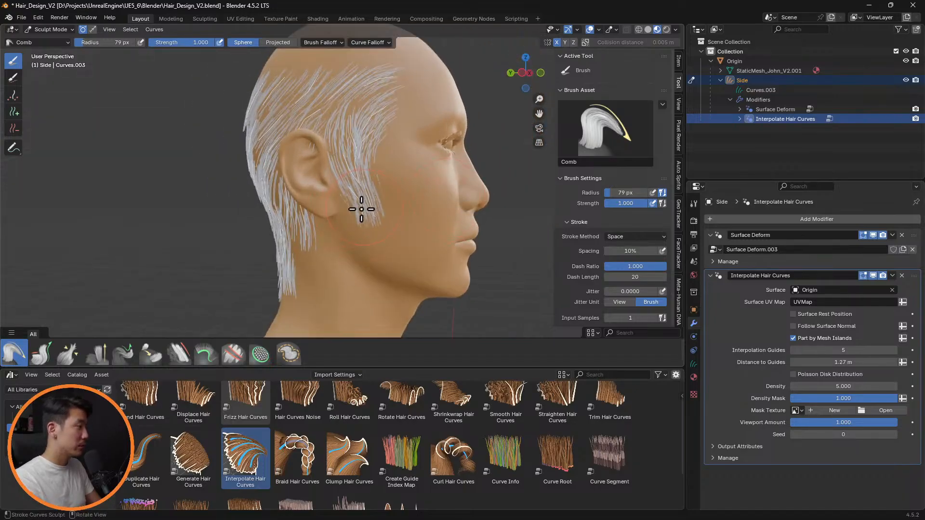
Step: Delete some of the sideburn hair curves in front of the ear with the Delete brush at a 45 px radius
click(13, 128)
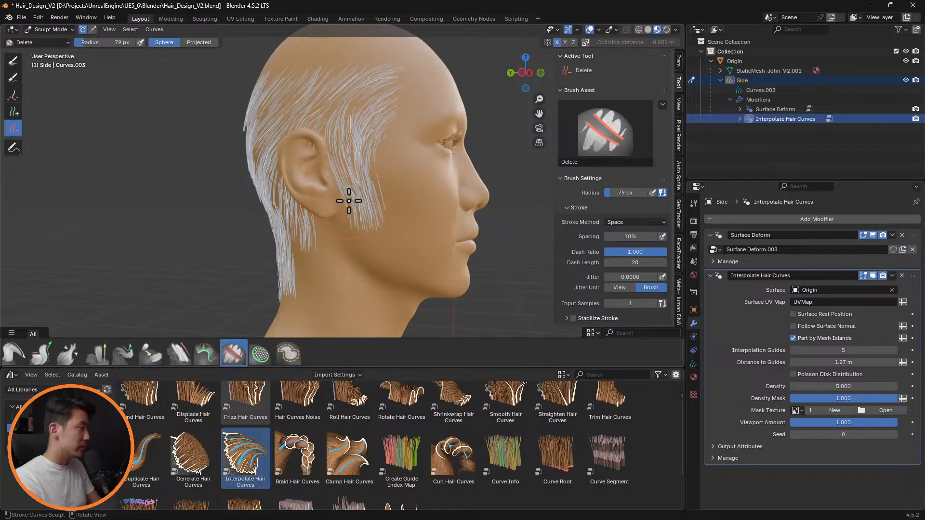
key(f)
click(333, 201)
mouse_move(333, 201)
mouse_down()
mouse_move(341, 193)
mouse_move(372, 204)
mouse_up()
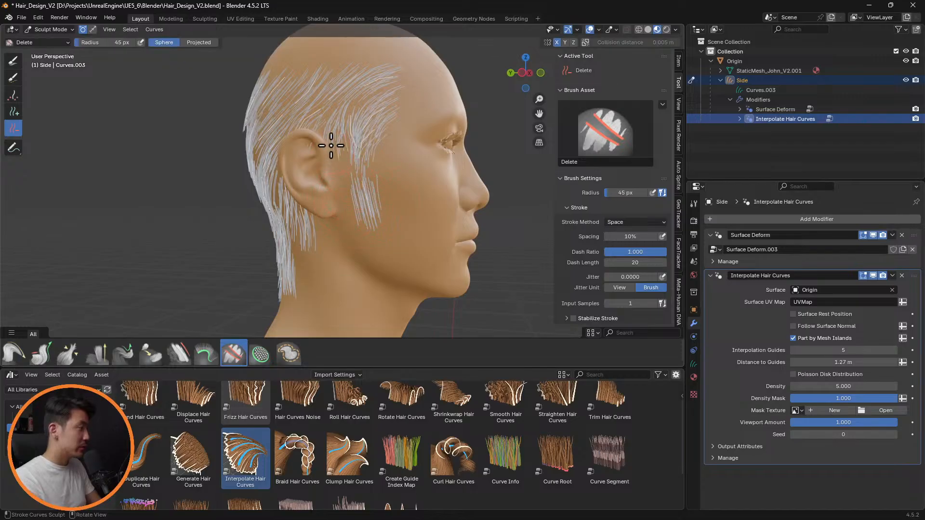
Step: Delete the remaining sideburn hair in front of the ear and comb the hair above the ear backward with the 45 px Comb brush
drag(415, 167, 360, 213)
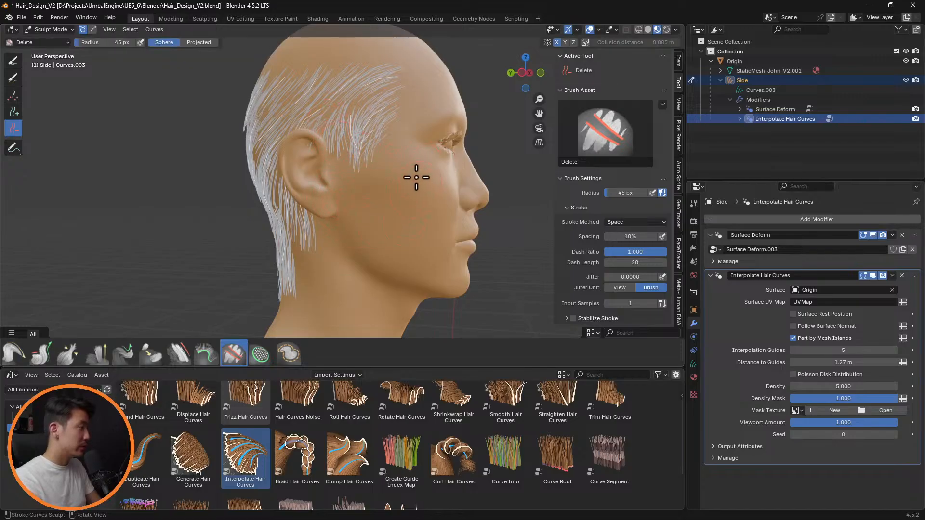
middle_drag(435, 202, 456, 204)
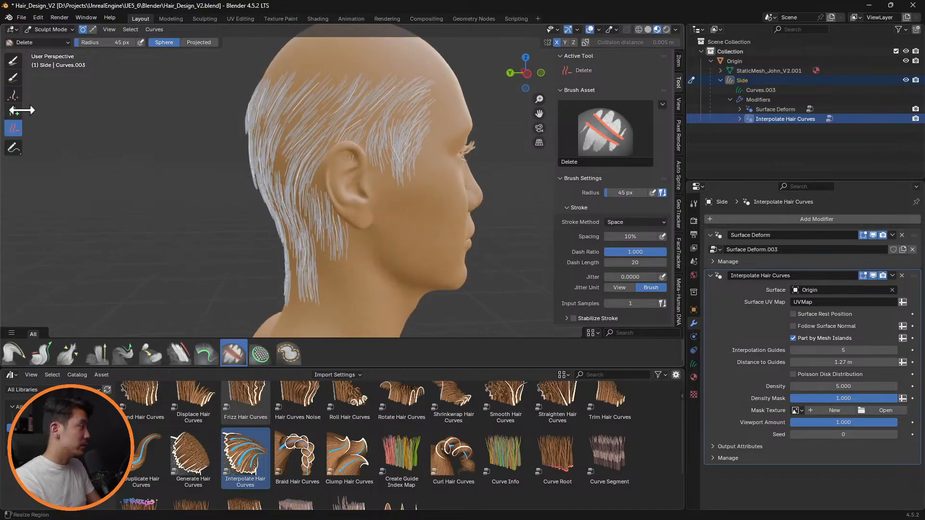
click(14, 351)
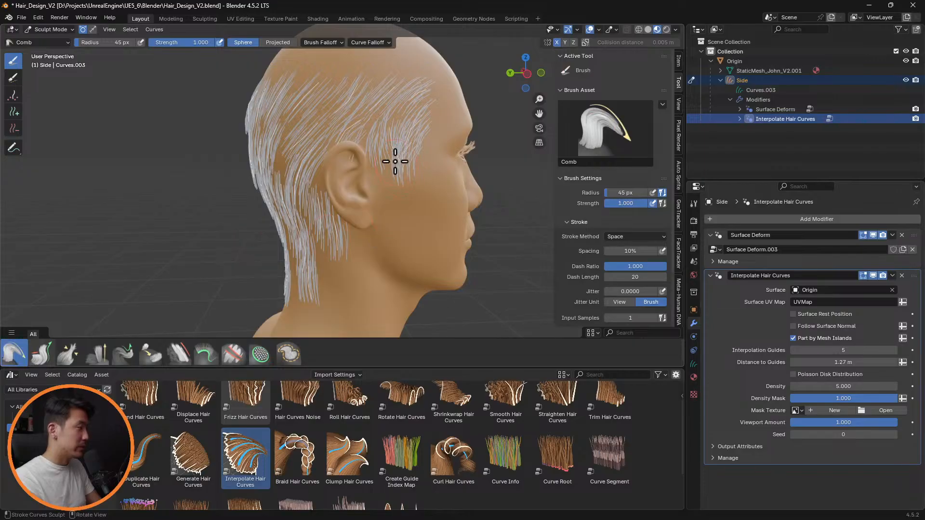
drag(368, 134, 349, 131)
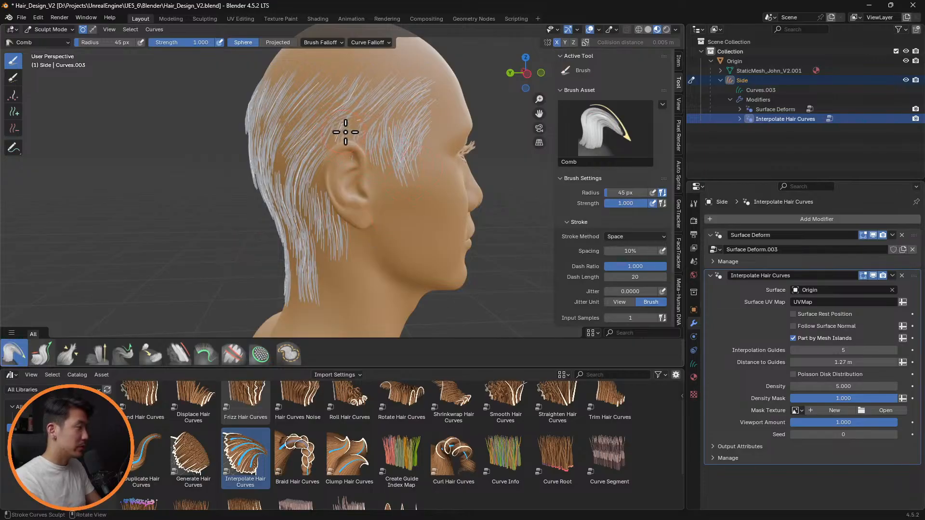
scroll(345, 131, up, 3)
scroll(386, 164, down, 3)
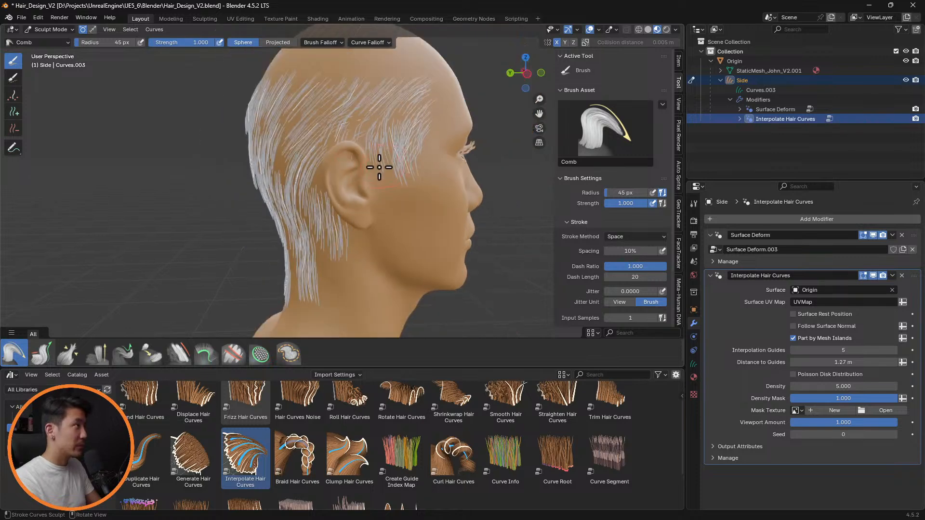
mouse_move(376, 165)
middle_down()
mouse_move(518, 170)
mouse_move(368, 160)
middle_up()
drag(335, 128, 320, 141)
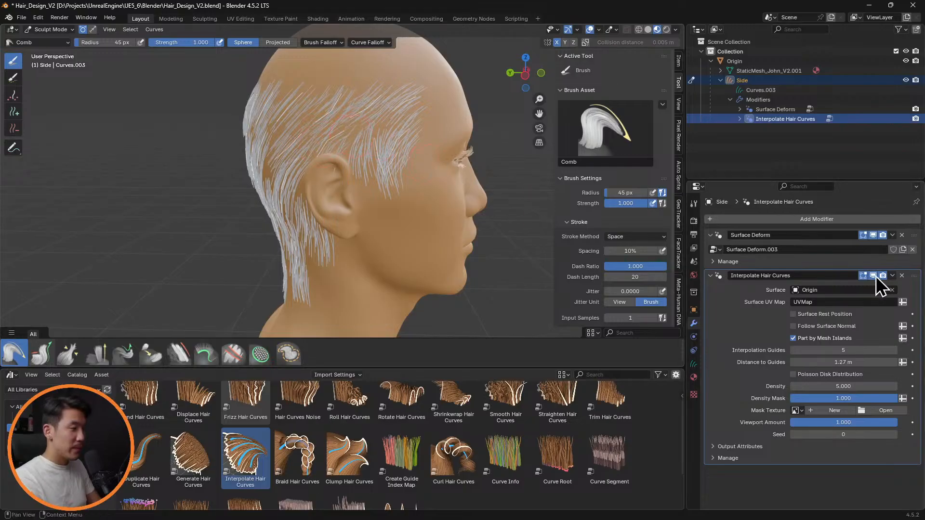
Step: Apply the Interpolate Hair Curves modifier to the Side hair and comb the resulting temple hair in front of the ear
click(893, 275)
click(878, 291)
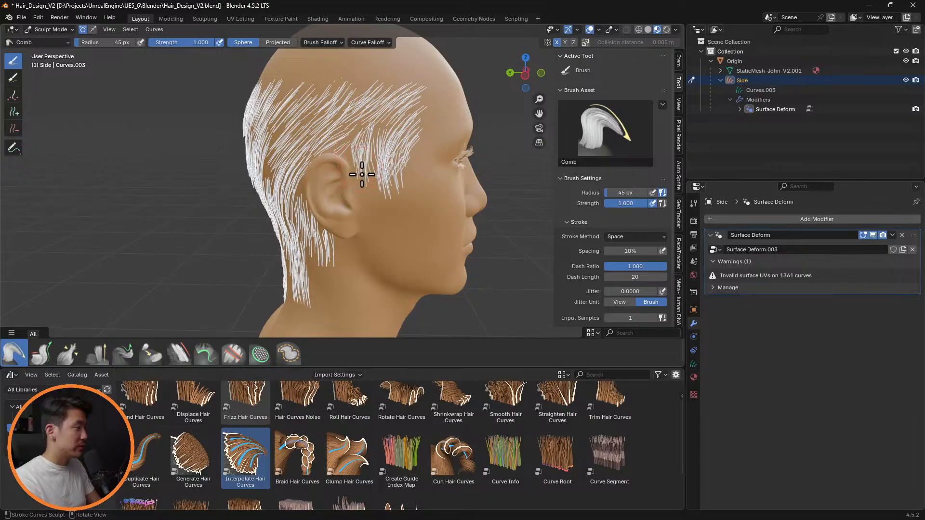
mouse_move(362, 174)
mouse_down()
mouse_move(361, 135)
mouse_move(361, 166)
mouse_move(384, 209)
mouse_move(405, 201)
mouse_move(399, 193)
mouse_up()
mouse_move(399, 192)
middle_down()
mouse_move(452, 169)
mouse_move(361, 144)
middle_up()
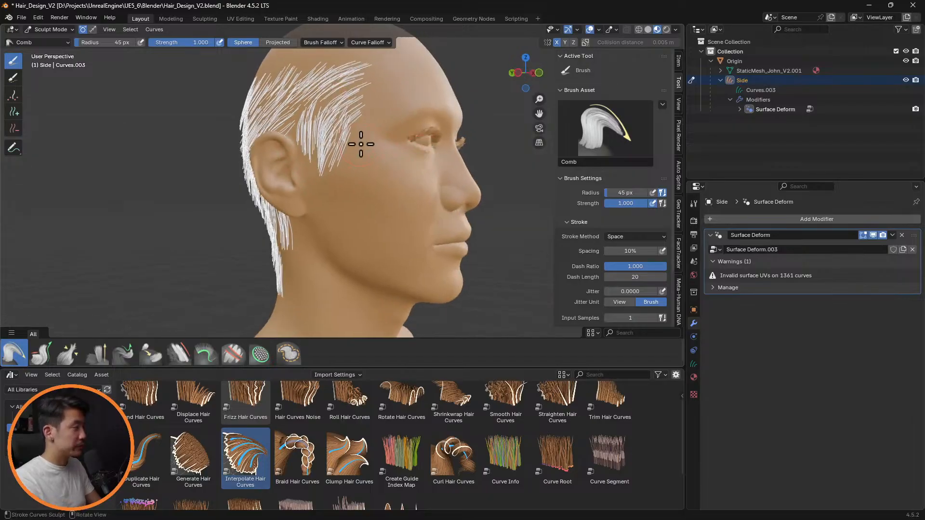
drag(361, 144, 298, 182)
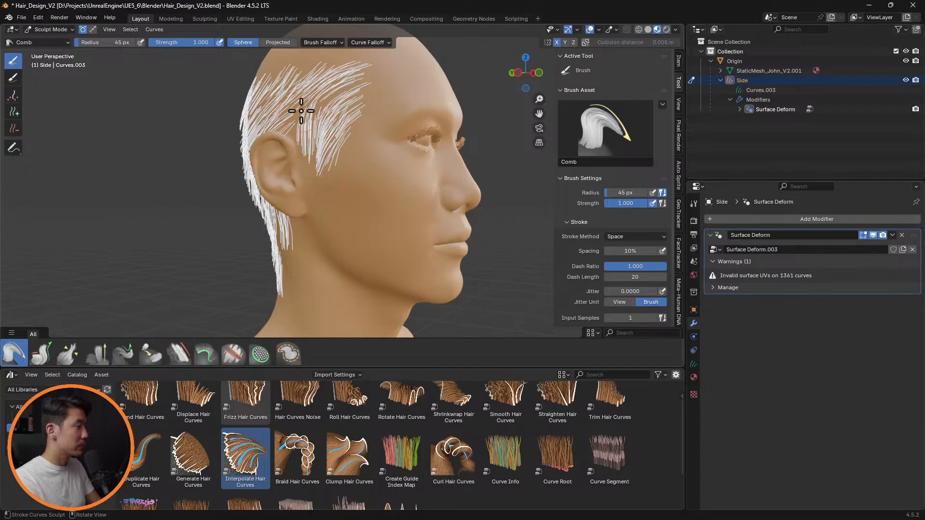
mouse_move(301, 110)
mouse_down()
mouse_move(296, 124)
mouse_move(327, 167)
mouse_up()
middle_drag(353, 185, 334, 189)
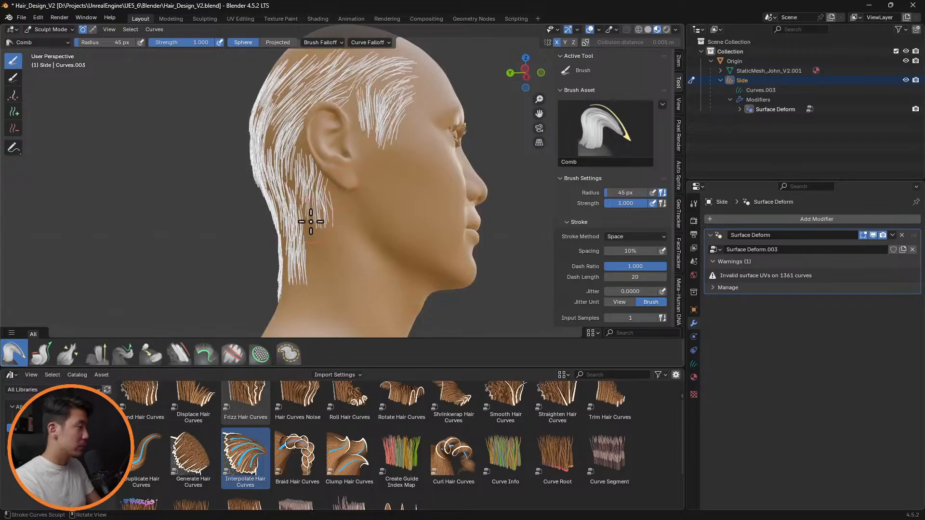
Step: Comb the lower hair behind the ear and the neck edge toward the back with the 45 px Comb brush
drag(311, 222, 319, 251)
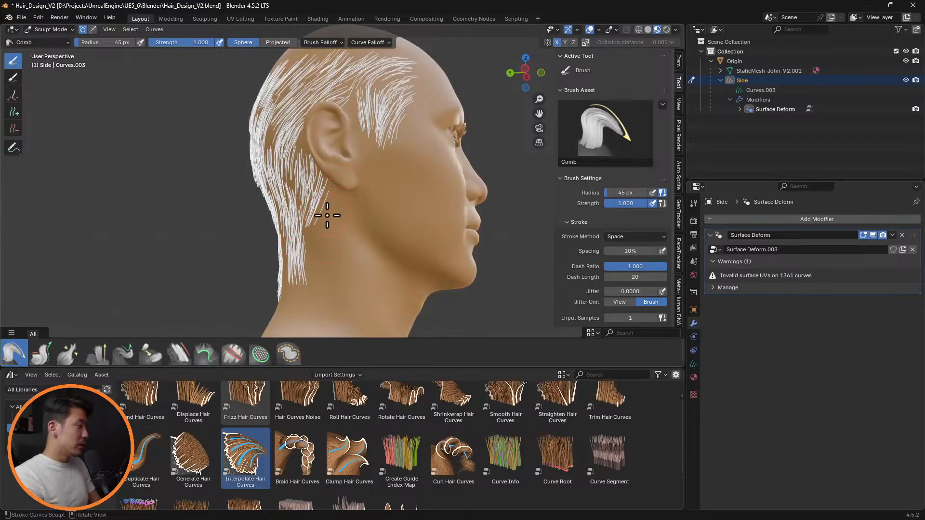
middle_drag(341, 227, 395, 223)
drag(395, 224, 343, 260)
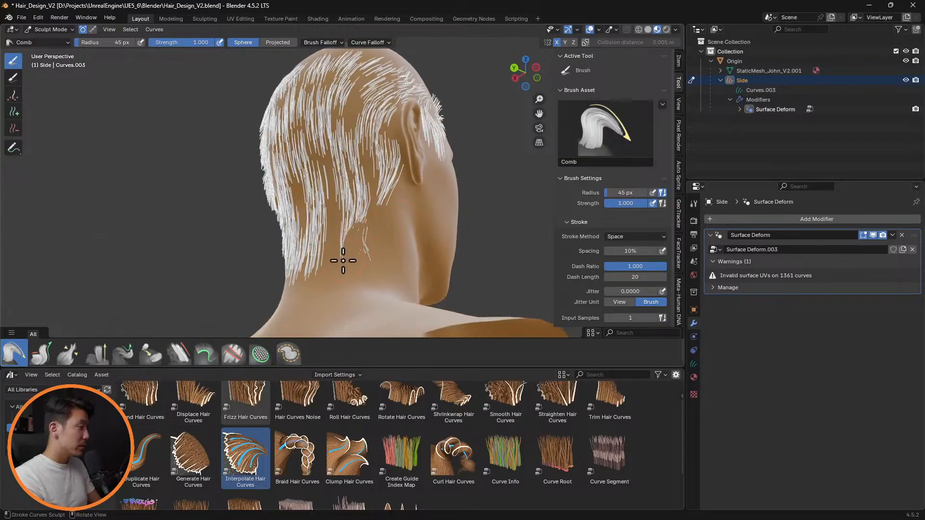
Step: Enlarge the Comb brush radius to 119 px and comb the hair at the back of the head down toward the nape
mouse_move(361, 271)
middle_down()
mouse_move(364, 256)
mouse_move(310, 264)
mouse_move(407, 263)
middle_up()
key(f)
click(373, 270)
drag(338, 196, 332, 280)
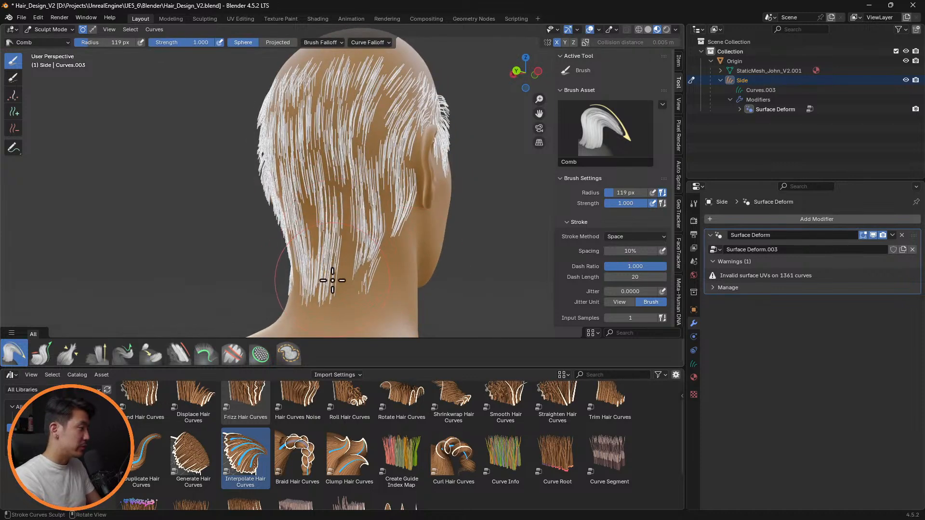
Step: Delete the stray hair curves directly behind and above the ear with the Delete brush at a 68 px radius
middle_drag(371, 266, 472, 289)
middle_drag(447, 258, 346, 183)
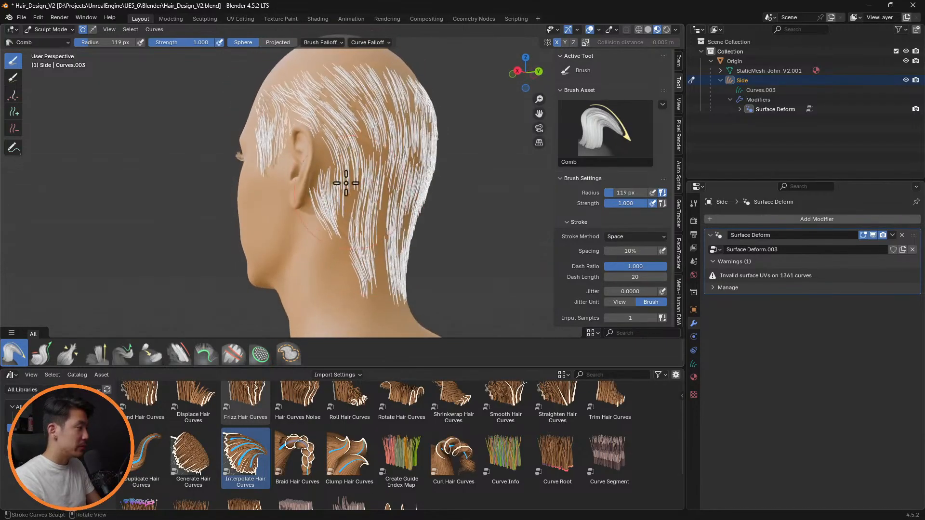
scroll(302, 197, up, 5)
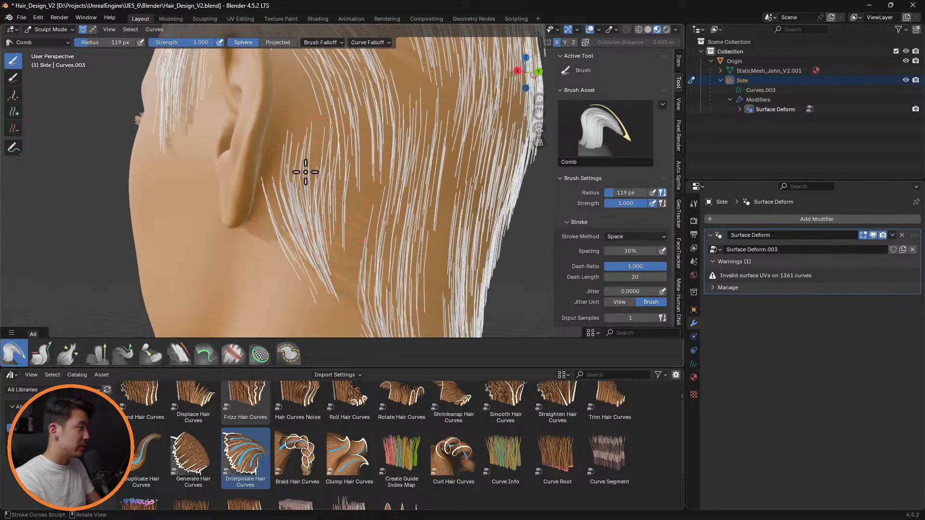
click(13, 129)
key(f)
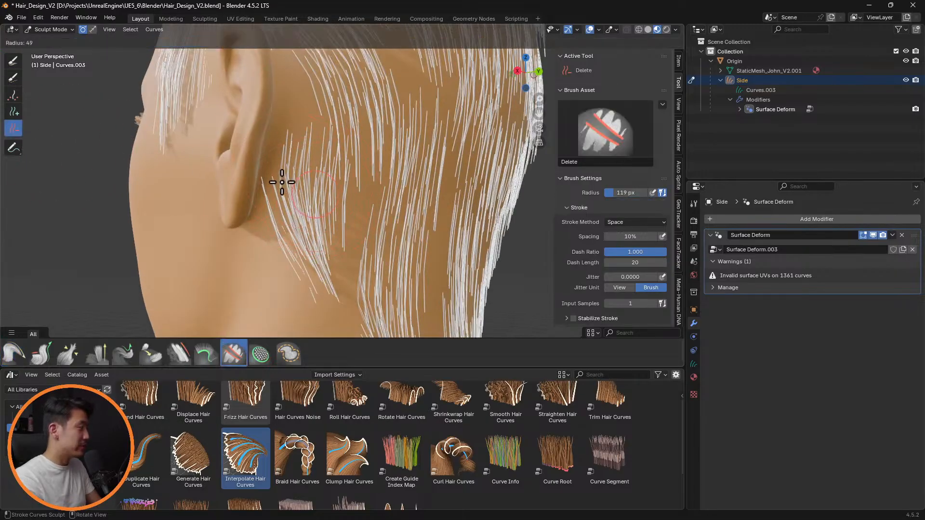
click(291, 187)
mouse_move(252, 176)
mouse_down()
mouse_move(264, 181)
mouse_move(268, 207)
mouse_move(240, 224)
mouse_up()
middle_drag(240, 224, 314, 132)
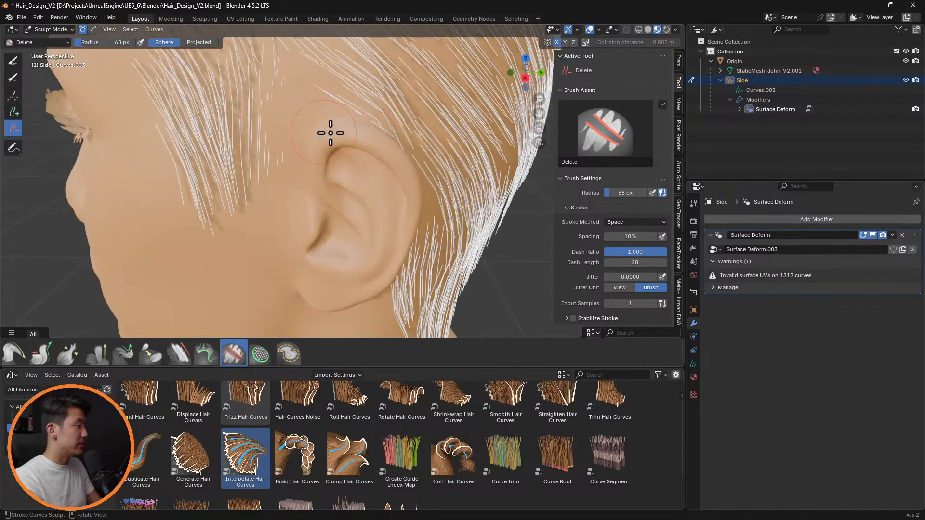
drag(355, 123, 366, 124)
scroll(417, 104, down, 4)
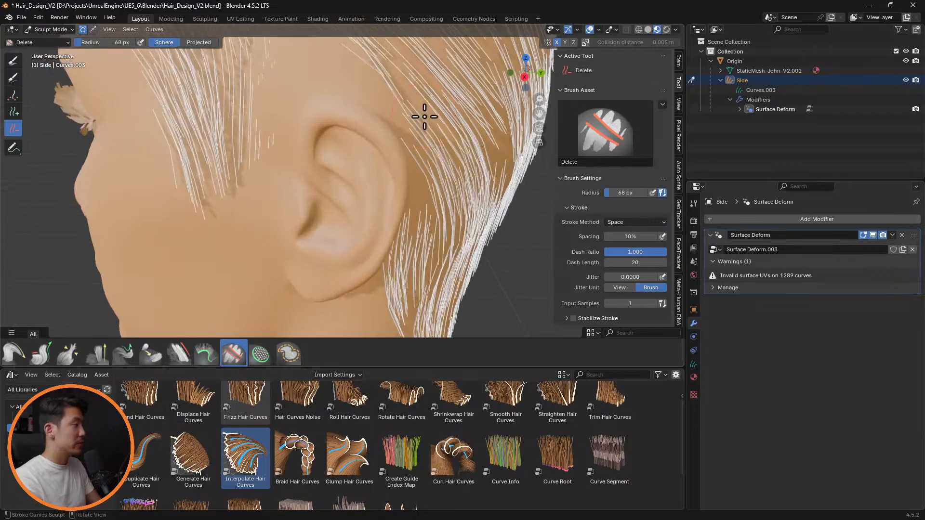
Step: Configure the Add brush to interpolate Length, Shape and Point Count in addition to Radius
click(13, 112)
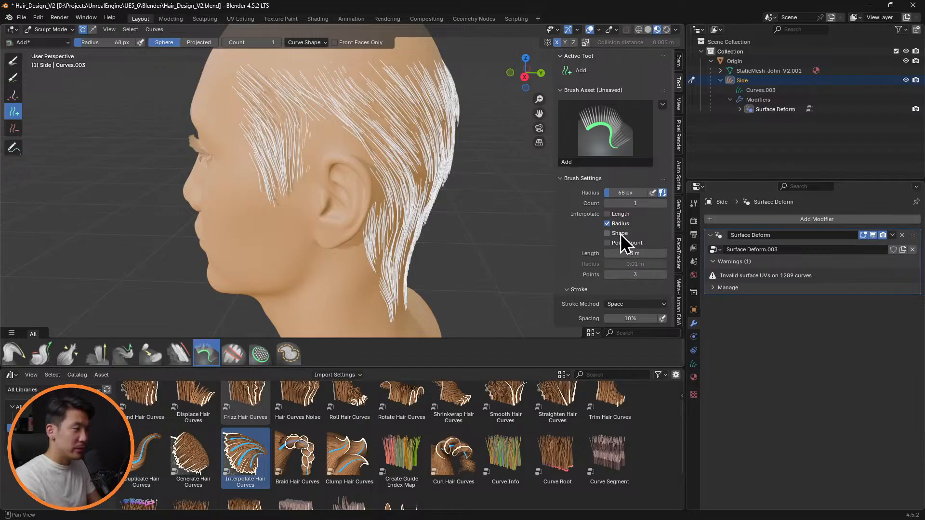
click(608, 214)
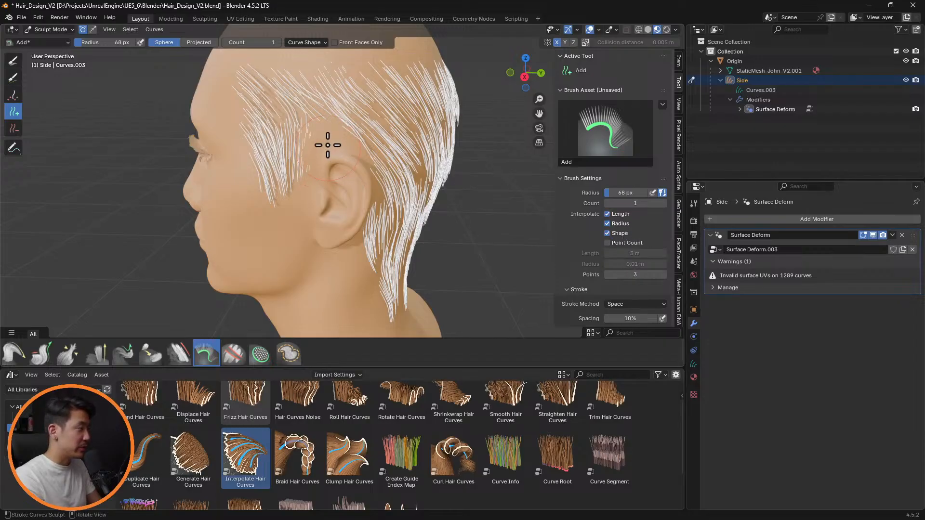
scroll(365, 159, up, 4)
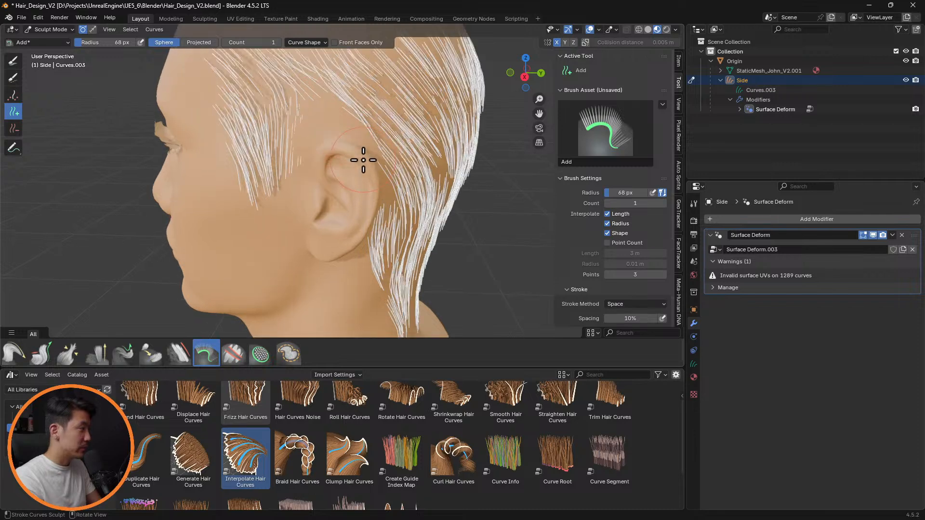
middle_drag(371, 145, 348, 139)
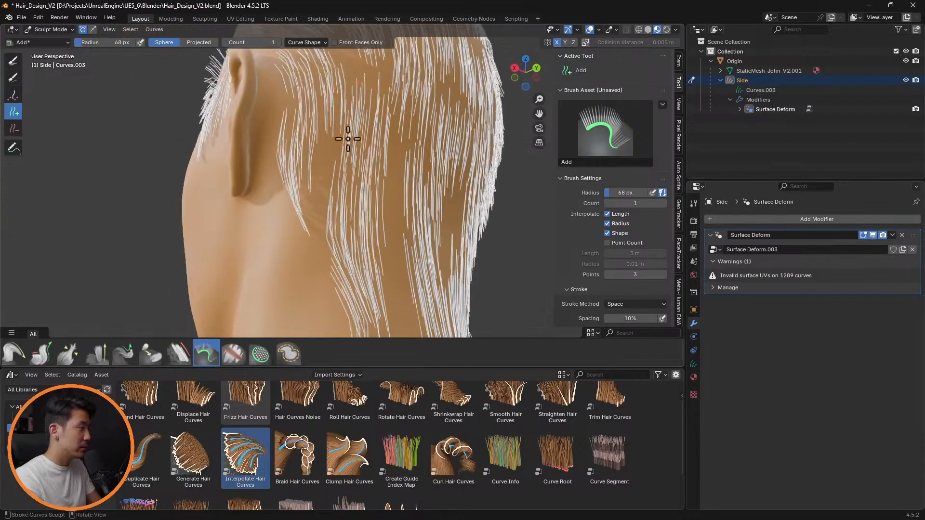
click(621, 234)
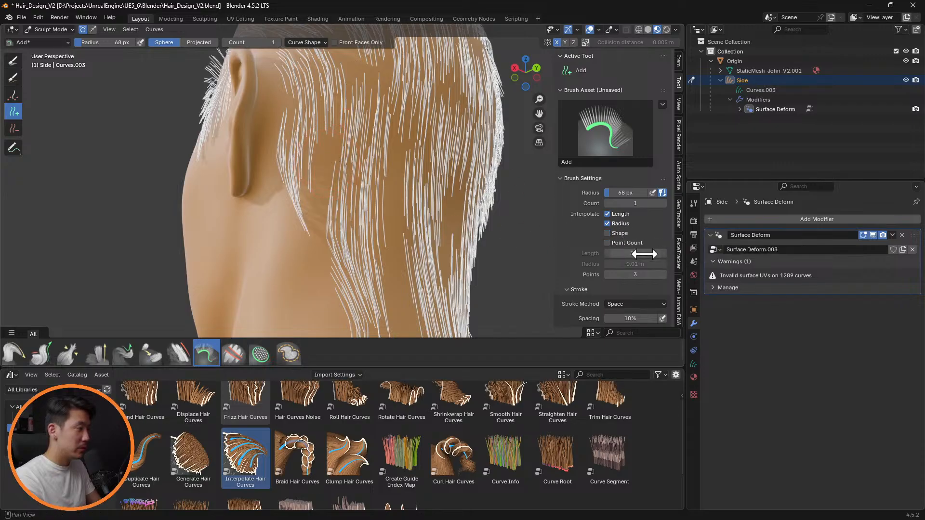
click(623, 244)
click(621, 234)
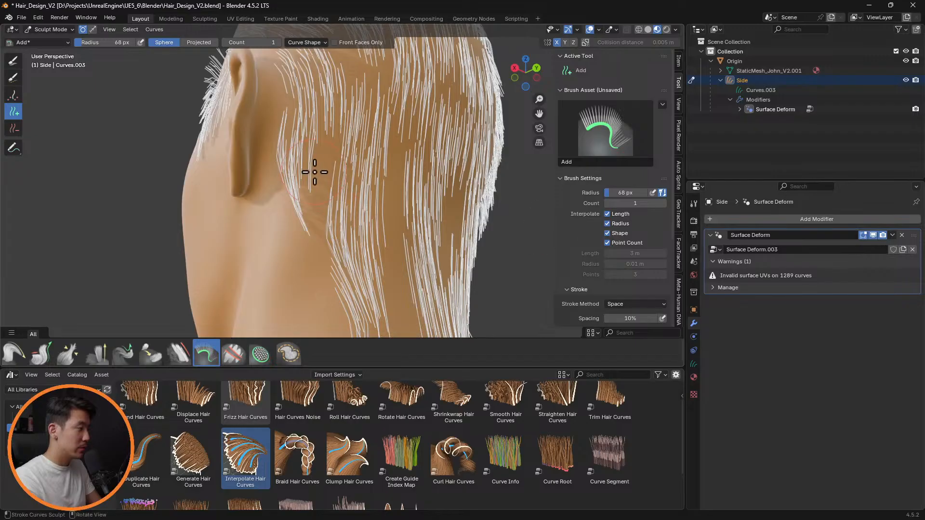
mouse_move(324, 200)
middle_down()
mouse_move(409, 190)
mouse_move(479, 203)
mouse_move(322, 122)
middle_up()
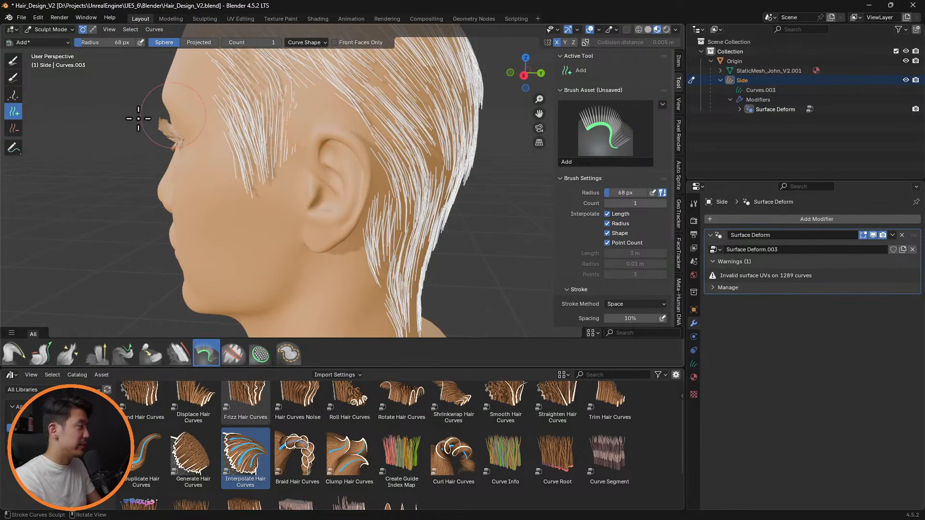
Step: Comb the hair edge above and in front of the ear with the 68 px Comb brush
click(14, 355)
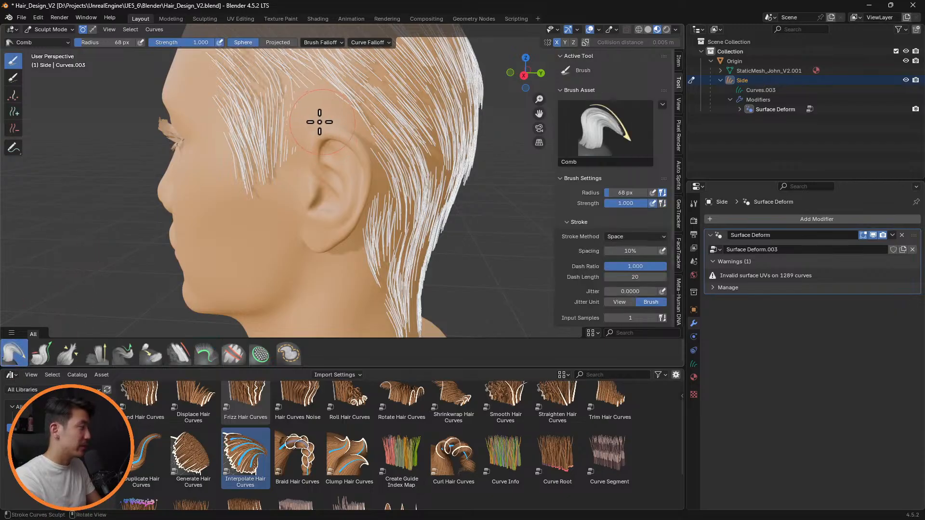
middle_drag(360, 118, 239, 137)
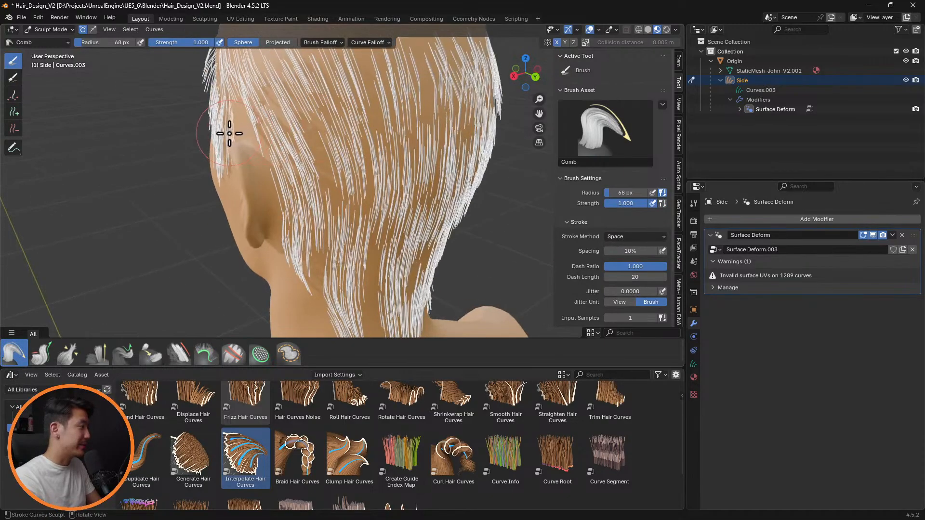
drag(227, 131, 218, 147)
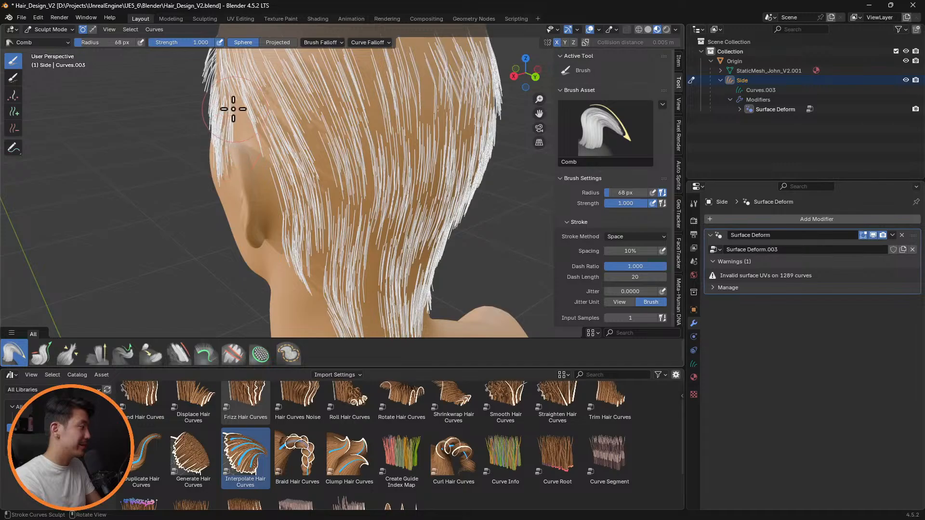
middle_drag(314, 117, 381, 129)
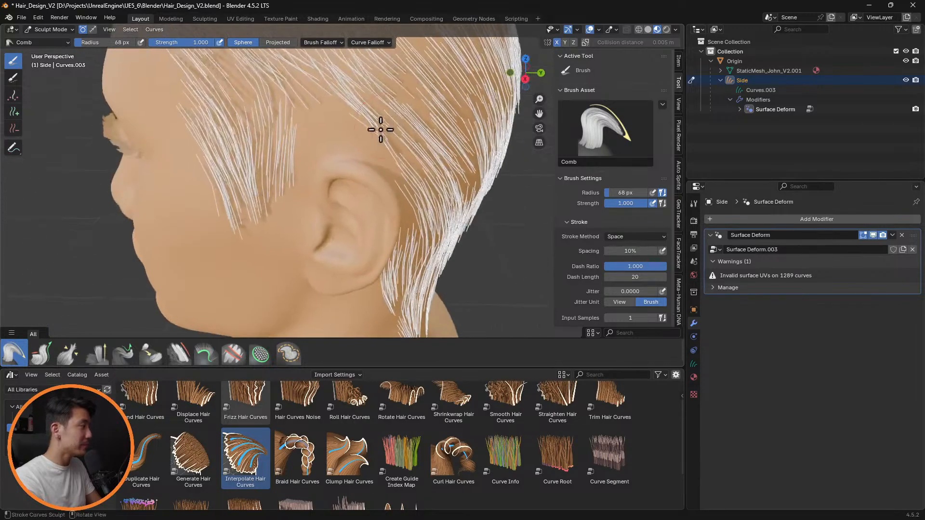
Step: Set the Add brush radius to 104 px and turn off its Length interpolation
click(14, 111)
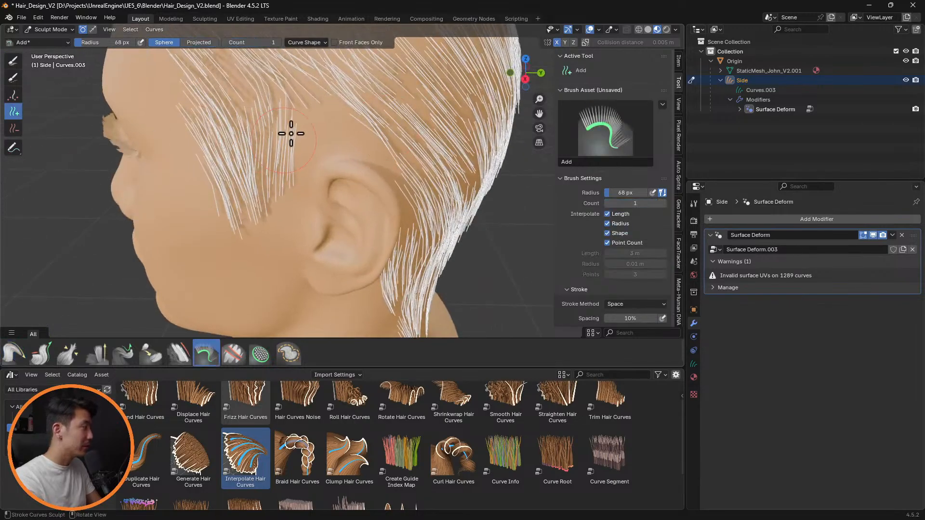
key(f)
click(357, 143)
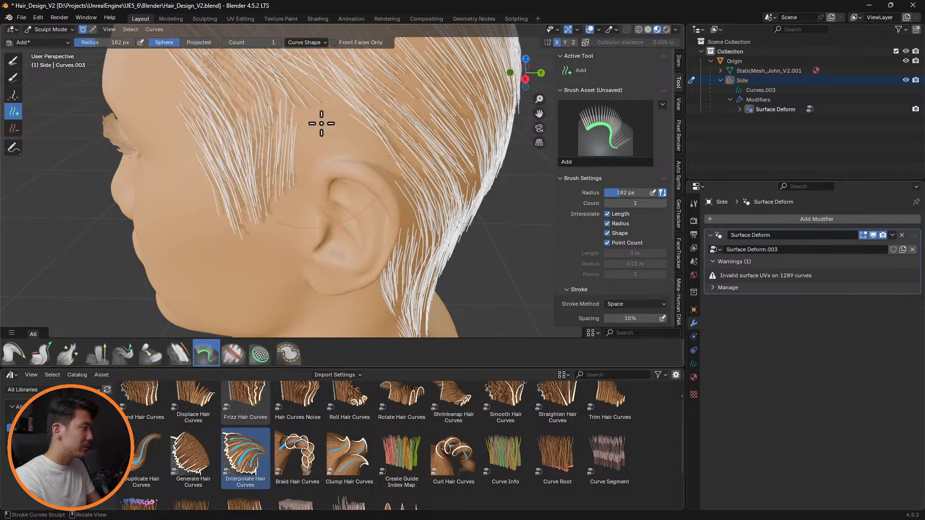
middle_drag(342, 137, 295, 138)
key(f)
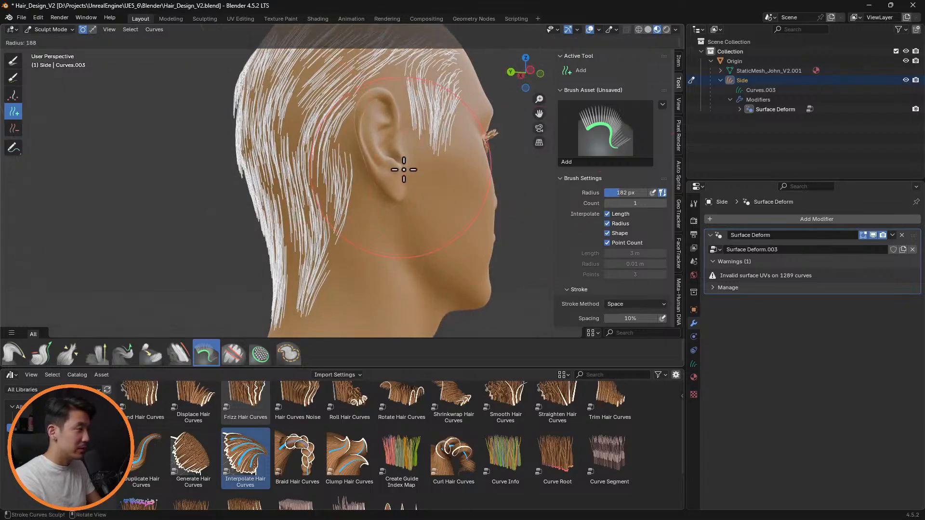
click(363, 160)
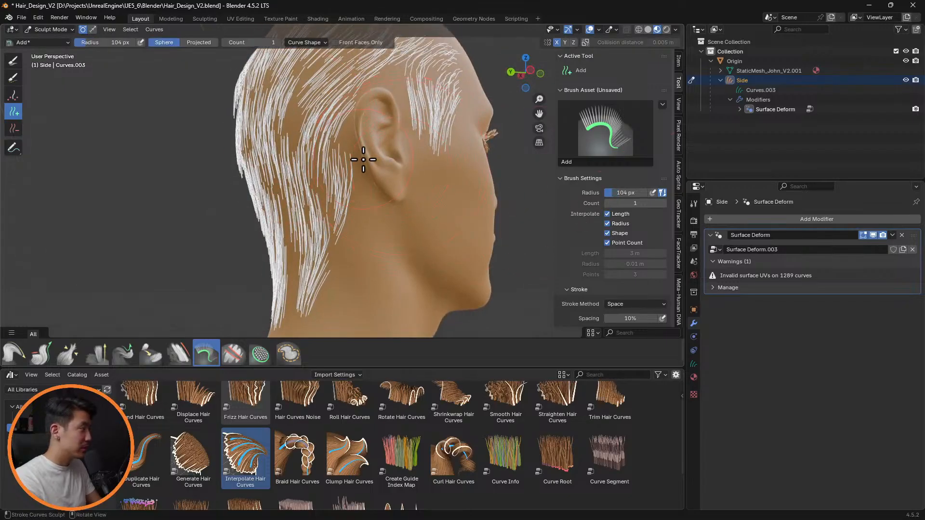
click(608, 215)
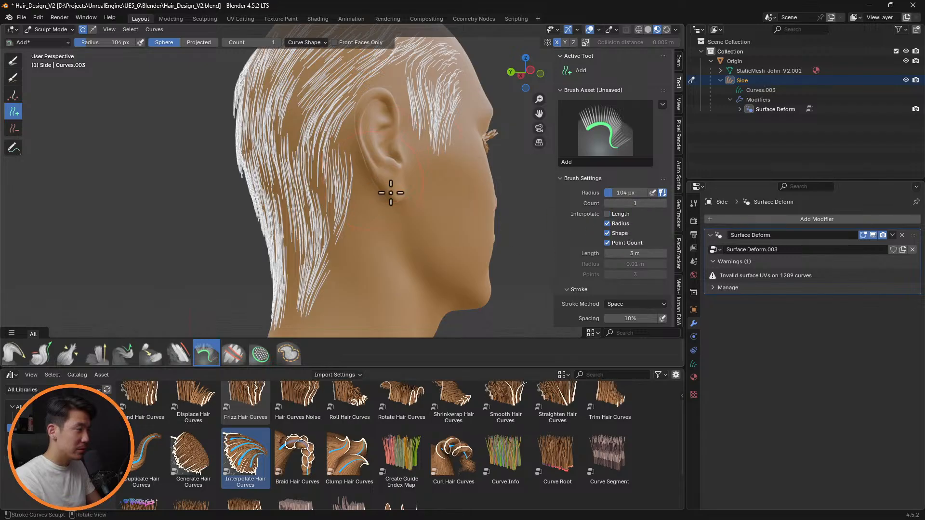
middle_drag(436, 208, 453, 220)
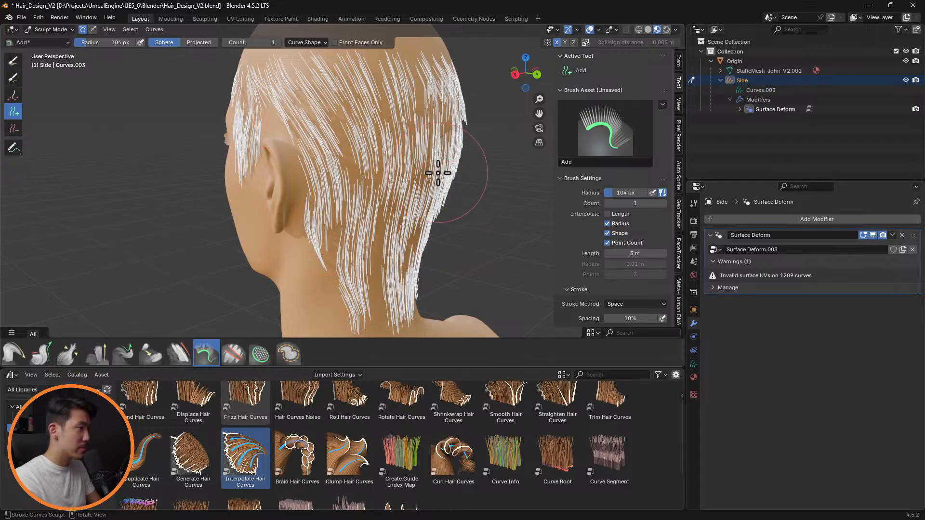
Step: Set the Add brush radius to 50 px and turn off its Shape and Point Count interpolation
mouse_move(433, 165)
middle_down()
mouse_move(446, 169)
mouse_move(430, 141)
mouse_move(432, 192)
middle_up()
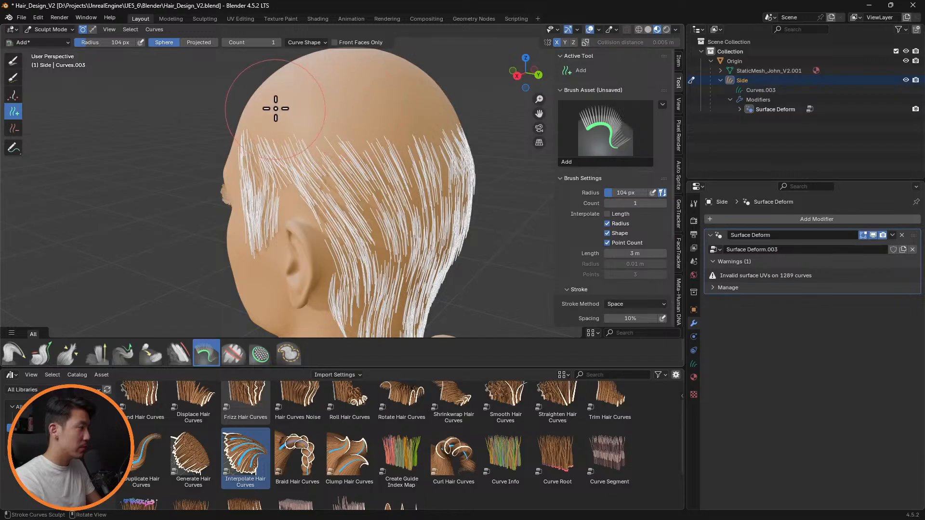
middle_drag(423, 118, 438, 138)
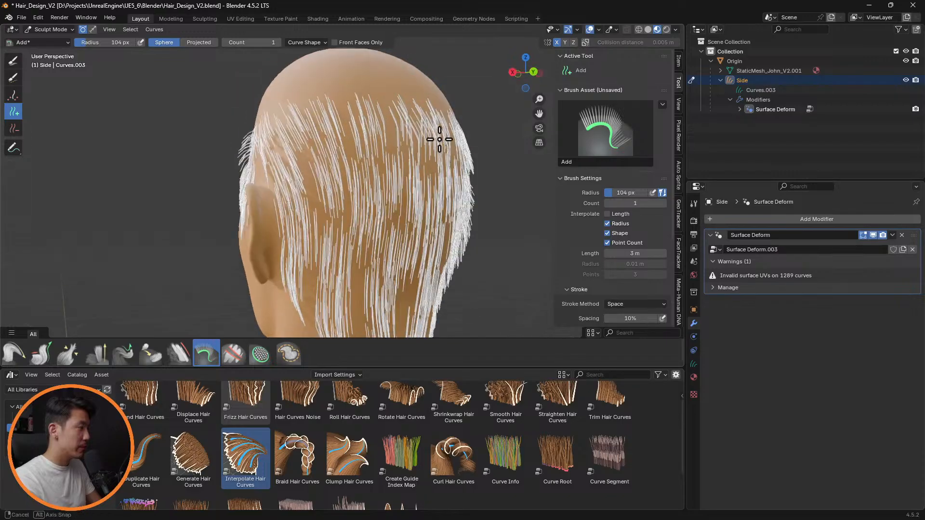
click(383, 194)
click(637, 204)
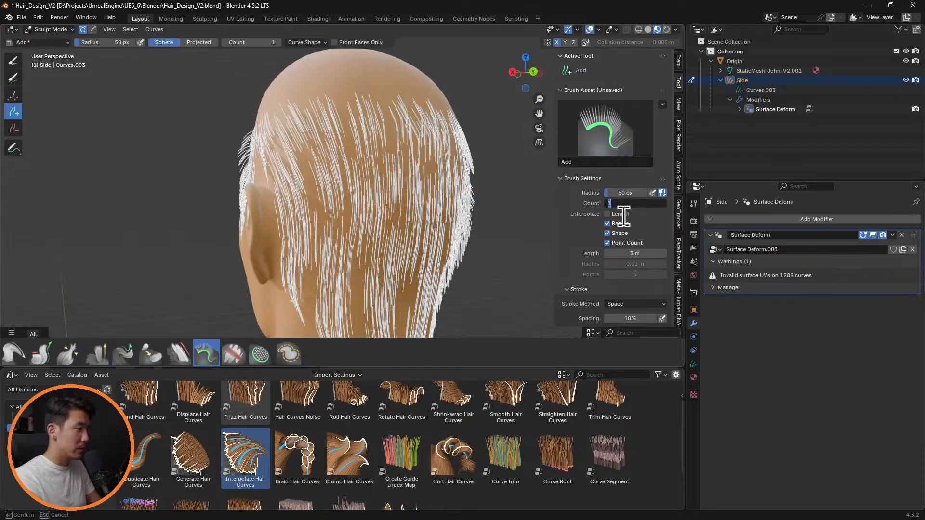
key(Return)
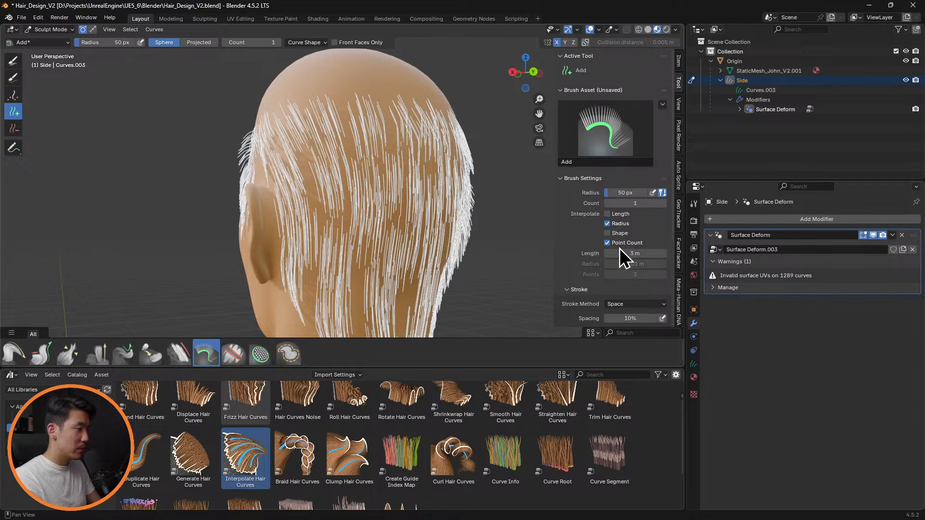
click(608, 243)
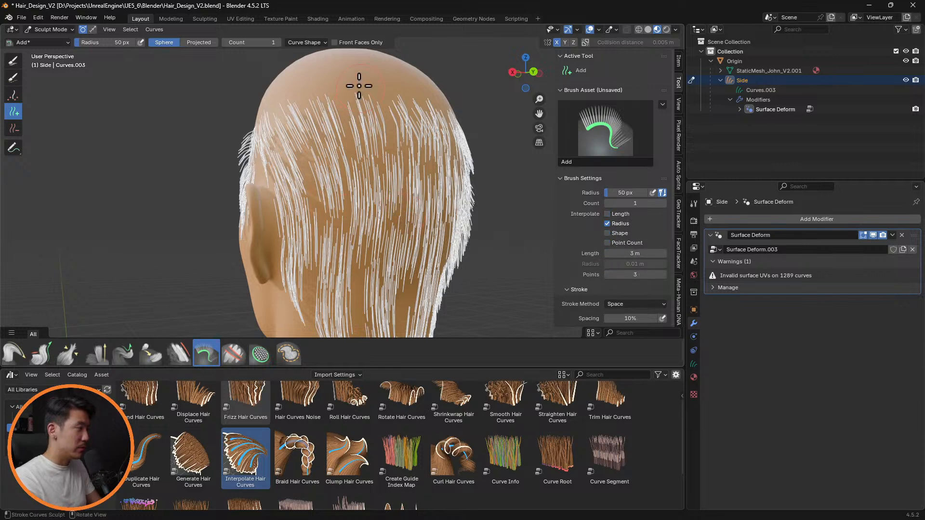
Step: Try adding hair on the bald crown, undo it, and turn on the Add brush's Length interpolation
drag(359, 86, 378, 83)
key(ctrl+z)
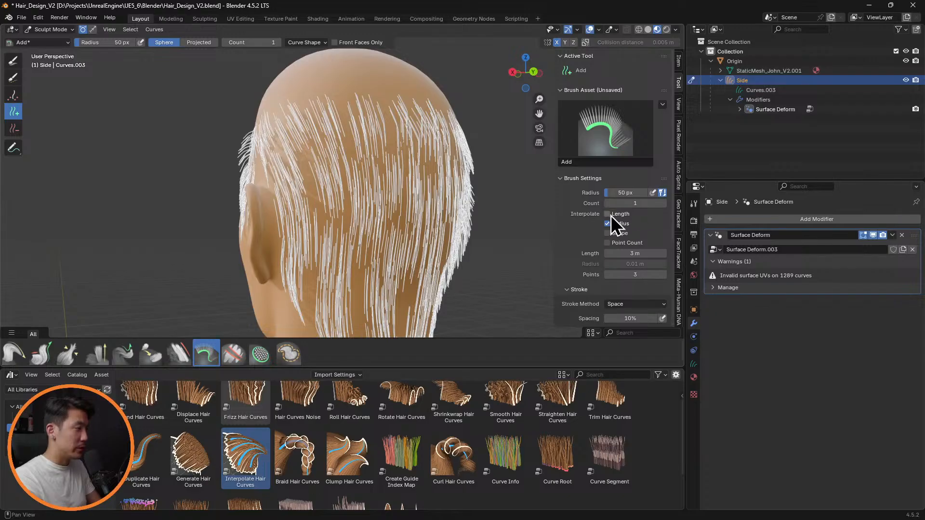
click(608, 215)
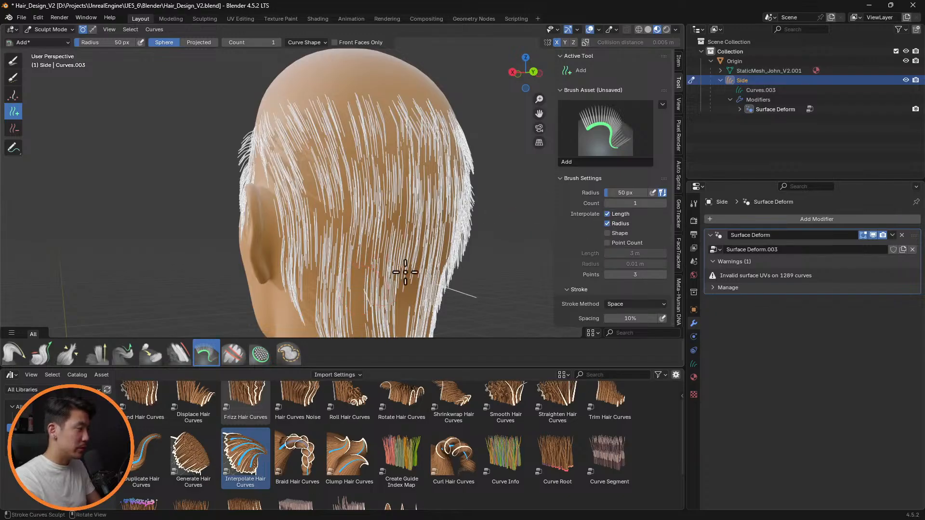
middle_drag(405, 273, 438, 244)
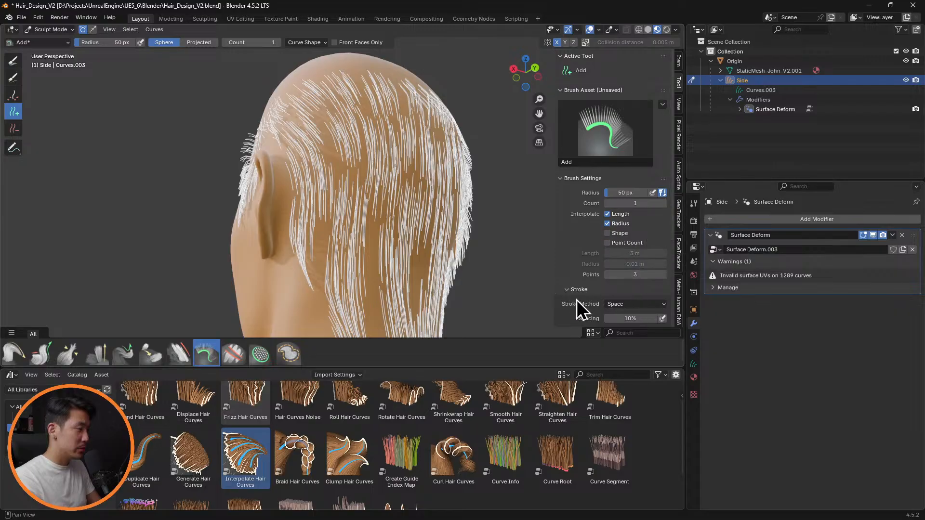
Step: Expand the Symmetry settings of the Add brush and check its stroke and mirror options
scroll(576, 300, down, 6)
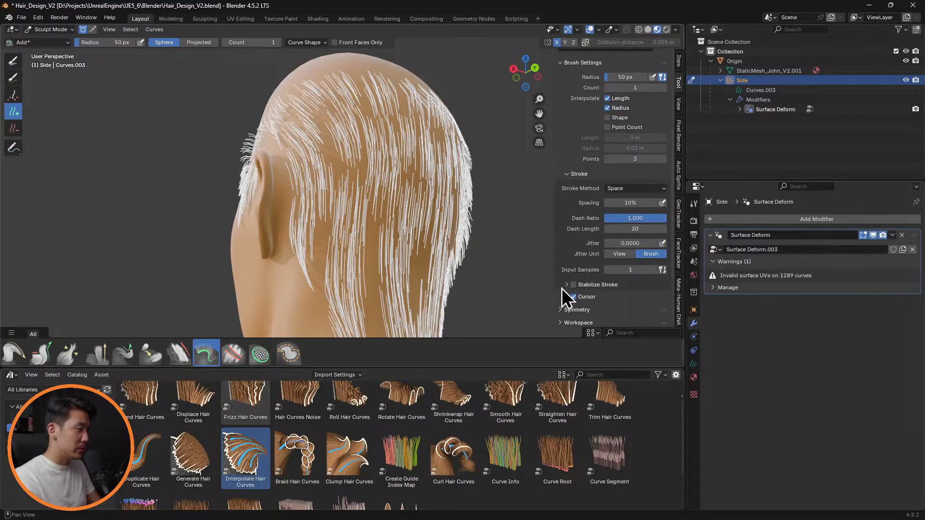
click(568, 310)
scroll(588, 277, down, 1)
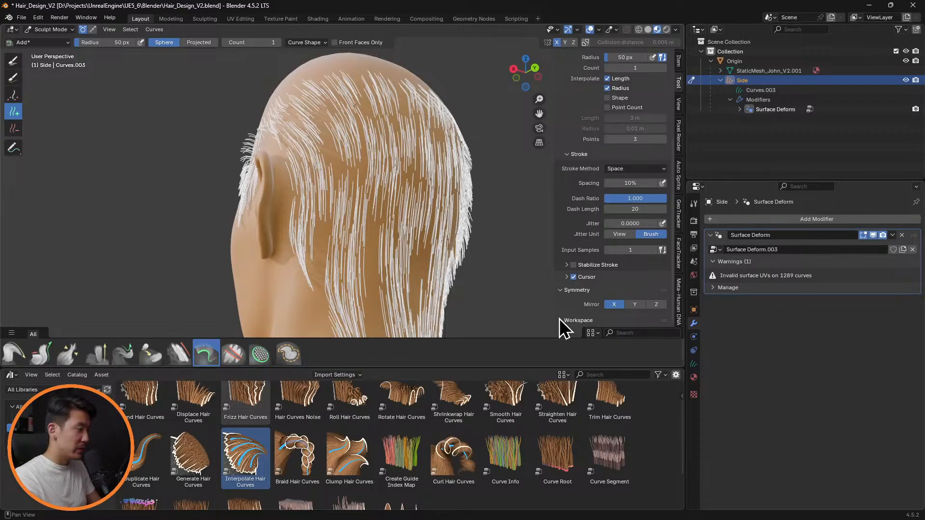
scroll(572, 204, up, 3)
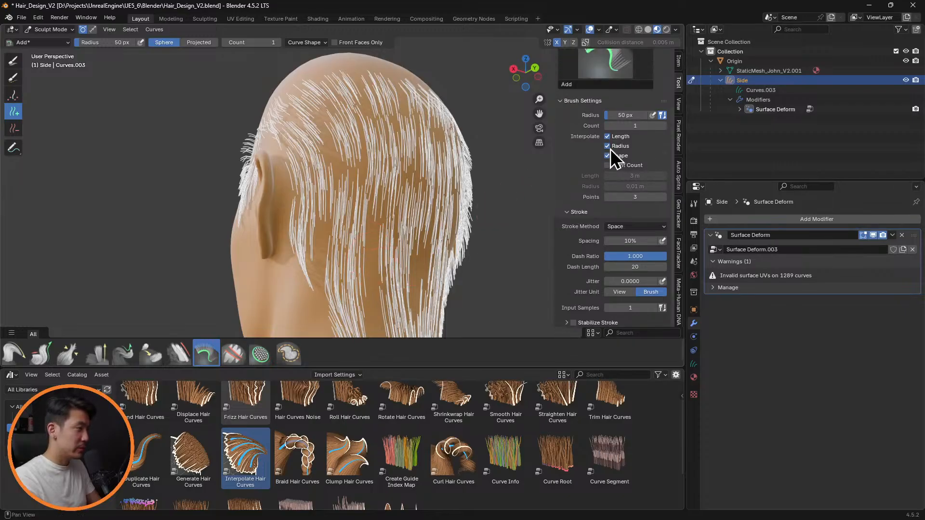
Step: Toggle the Add brush's interpolation options and test strands on the nape with only Length and Radius interpolated
drag(607, 146, 607, 136)
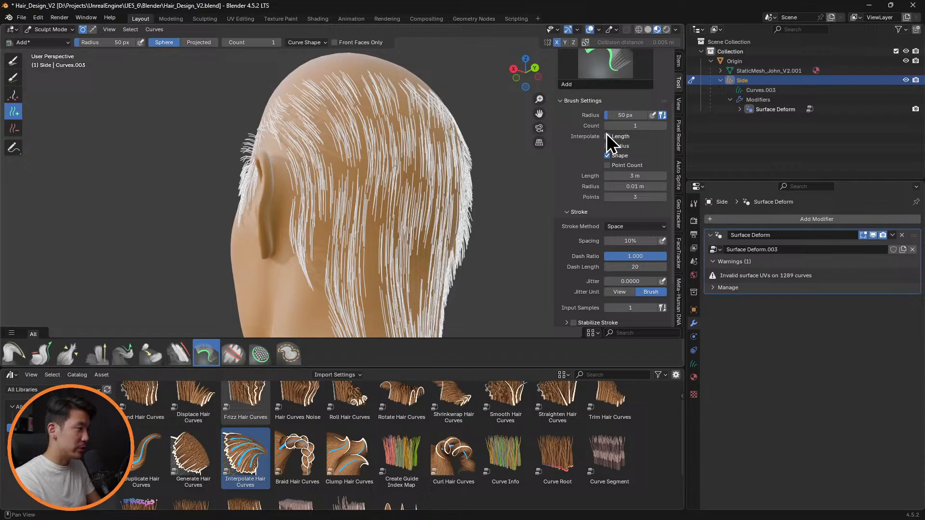
drag(607, 146, 608, 137)
click(607, 165)
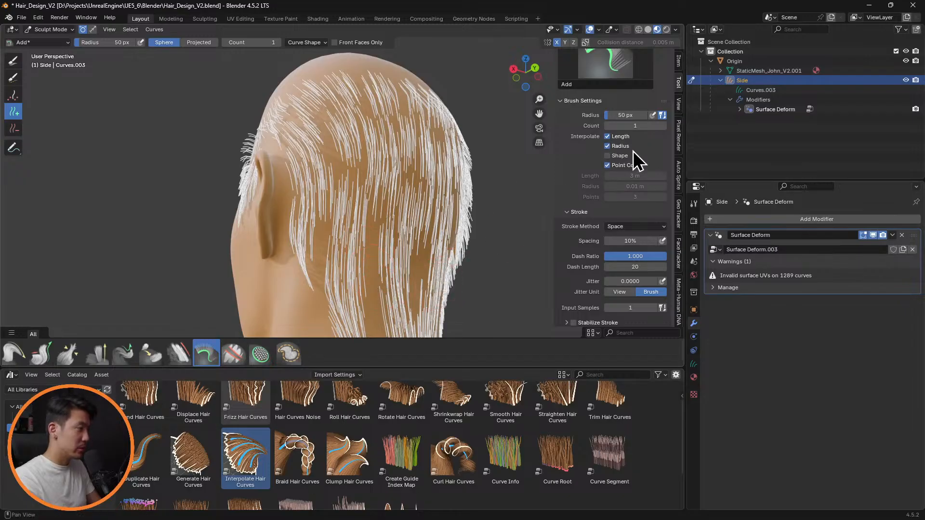
click(615, 163)
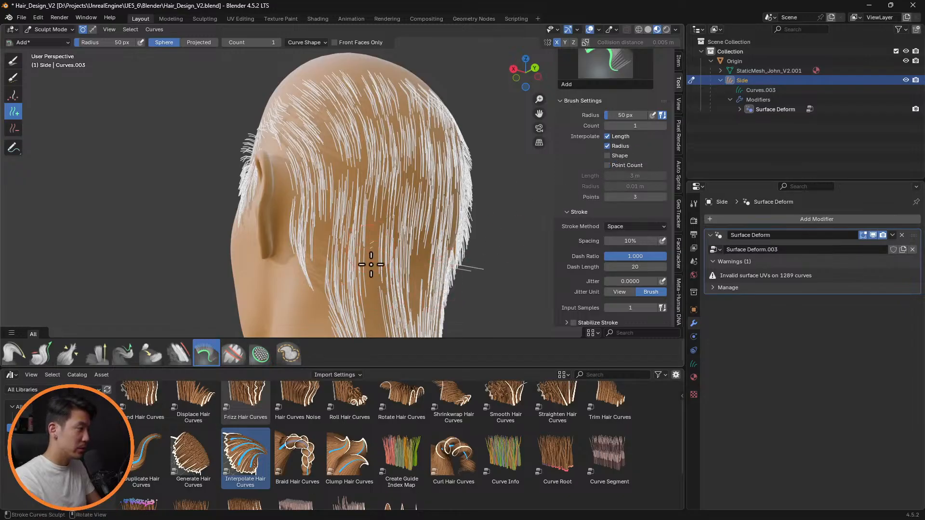
drag(368, 262, 371, 310)
middle_drag(492, 267, 528, 270)
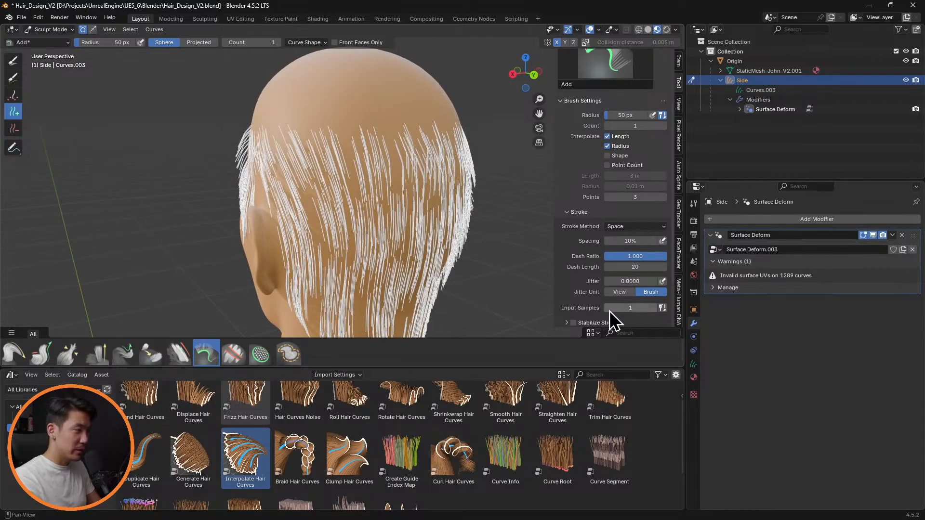
Step: Look through the Add brush's cursor, symmetry and workspace settings
scroll(573, 293, down, 2)
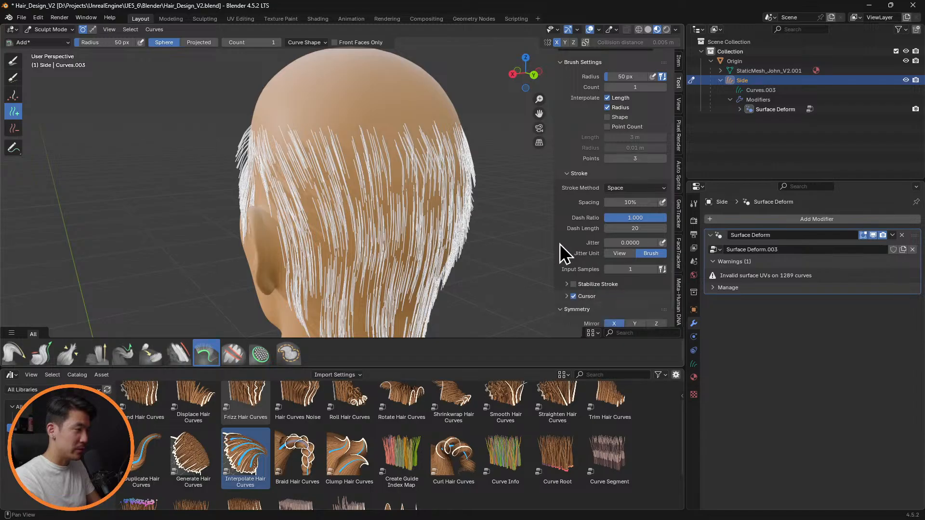
scroll(563, 265, down, 1)
click(569, 280)
scroll(566, 272, down, 2)
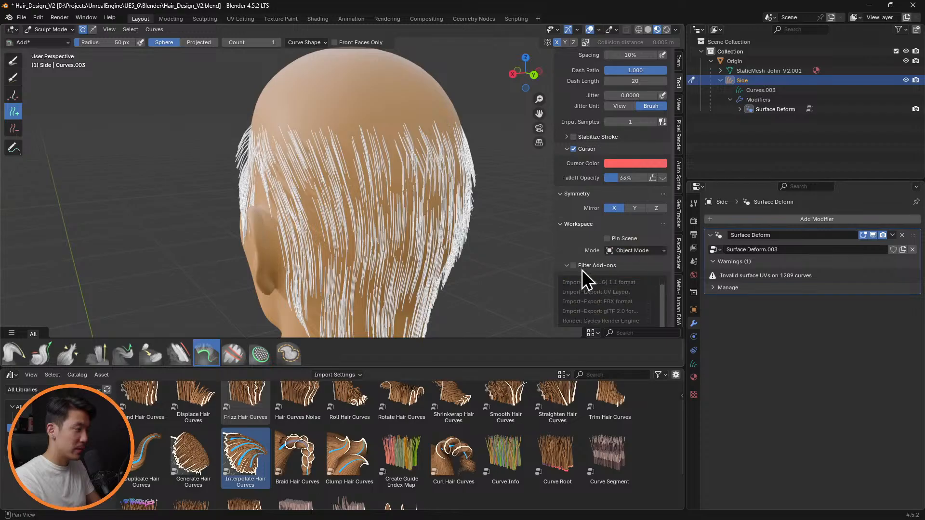
scroll(584, 256, up, 10)
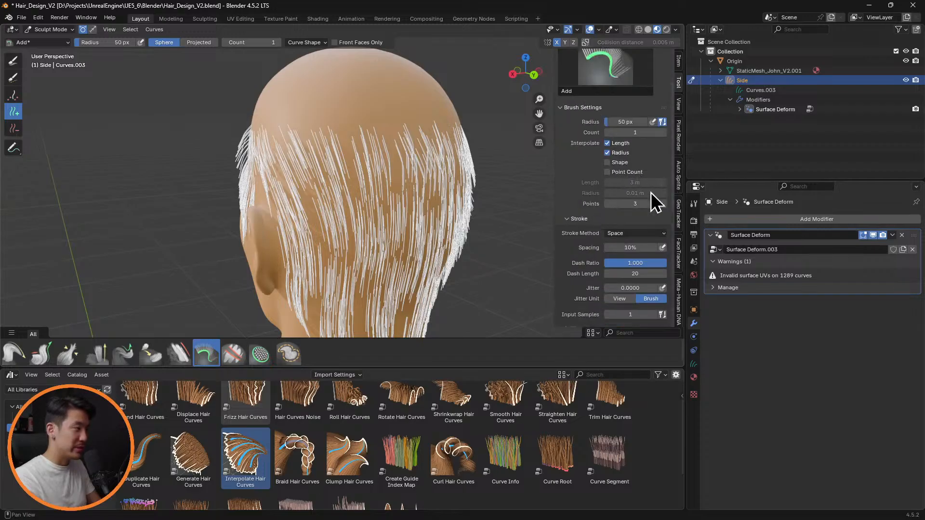
Step: Turn on Point Count and Shape interpolation for the Add brush and test it on the back of the head
click(618, 176)
middle_drag(427, 227, 436, 252)
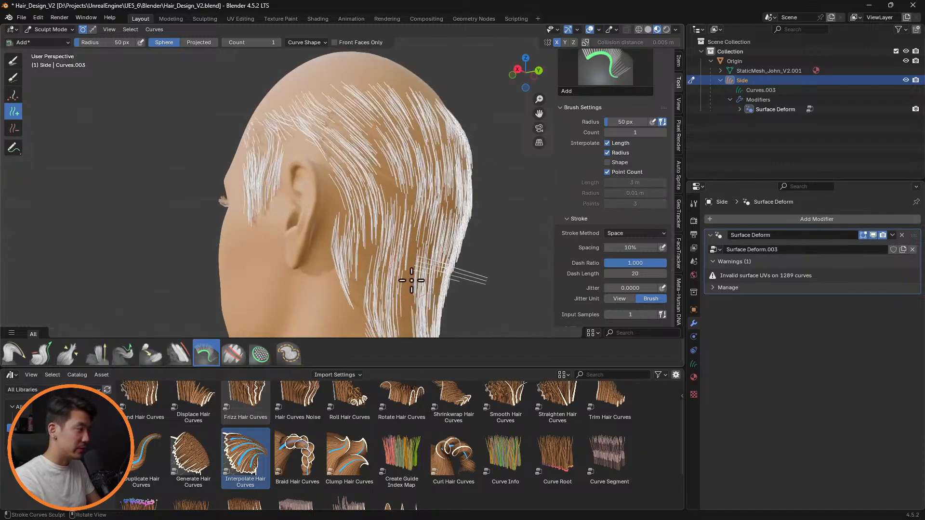
mouse_move(520, 242)
middle_down()
mouse_move(369, 259)
mouse_move(499, 214)
middle_up()
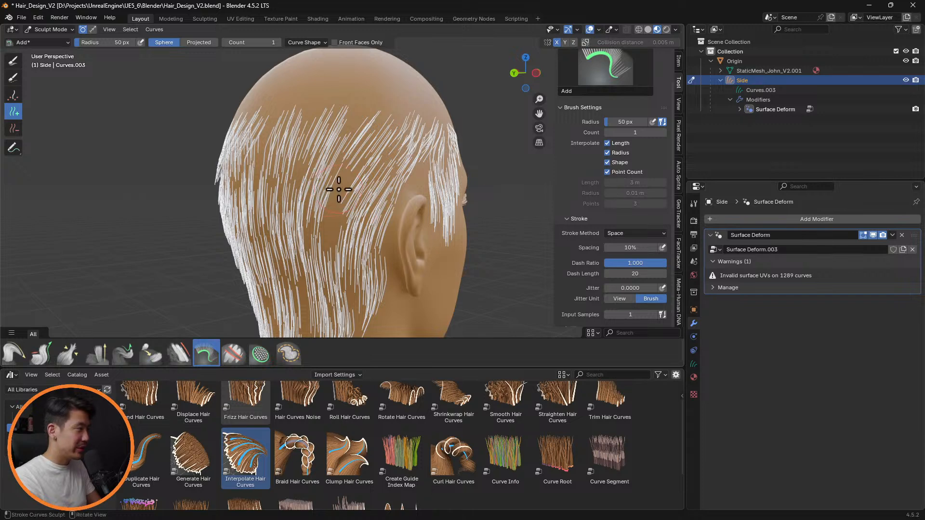
middle_drag(323, 244, 285, 229)
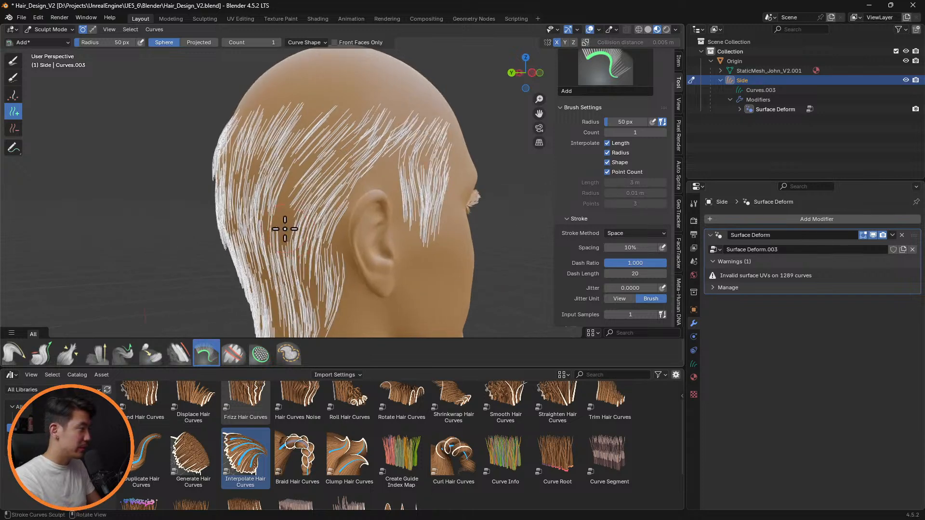
Step: Examine the hair coverage around the sides, back and nape of the head for thin spots
click(13, 354)
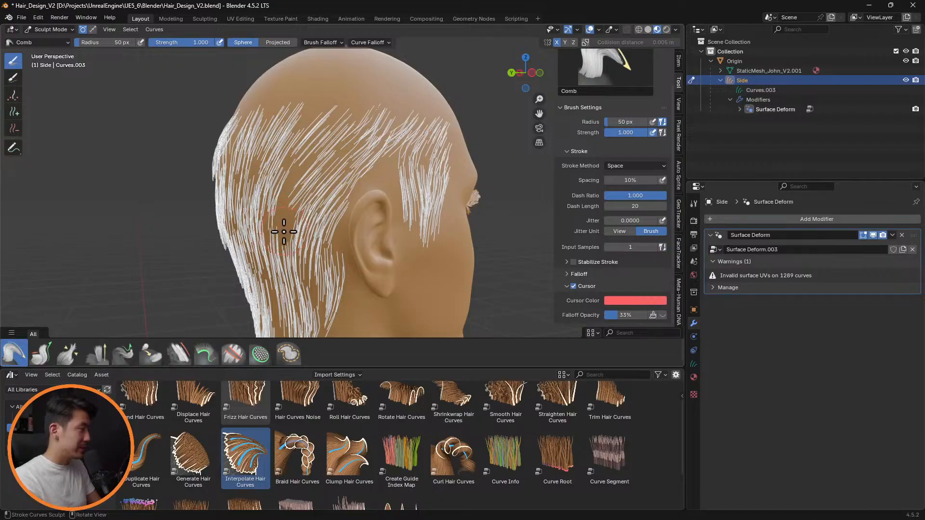
click(16, 111)
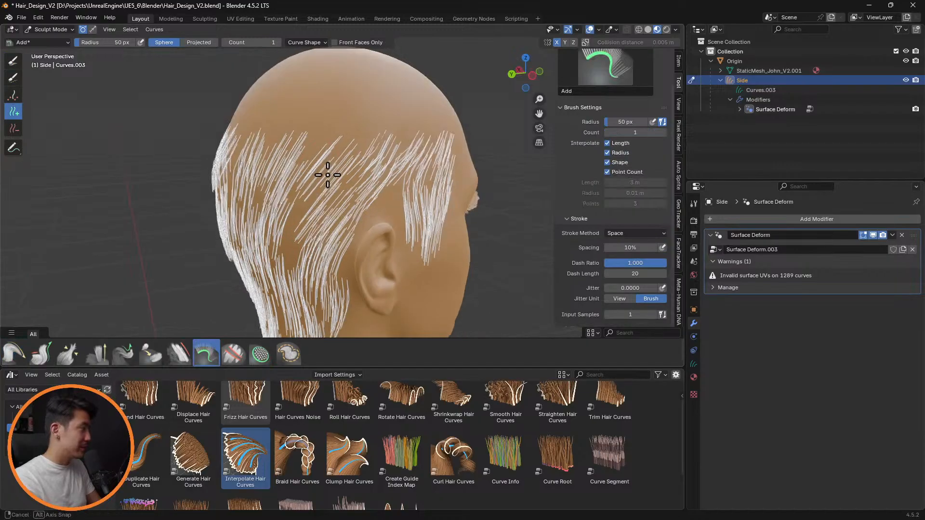
middle_drag(324, 176, 289, 152)
middle_drag(407, 186, 458, 140)
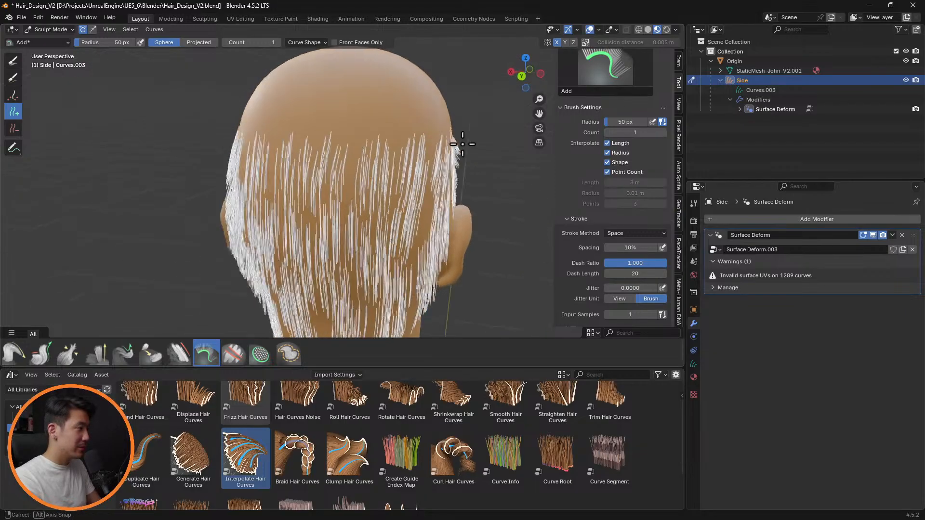
scroll(409, 159, up, 5)
middle_drag(409, 159, 341, 113)
middle_drag(338, 146, 347, 198)
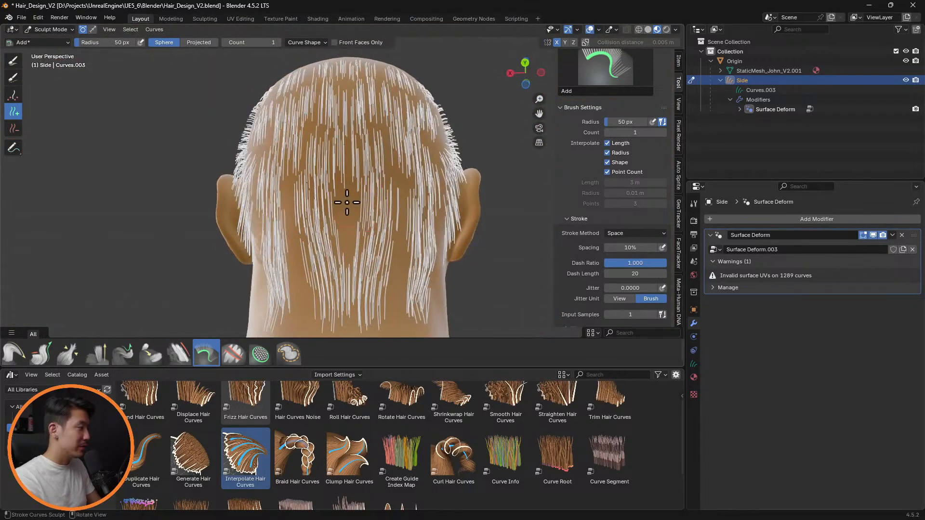
Step: Try adding strands to the nape with Shape and Point Count interpolation turned off, and undo the stroke
click(609, 164)
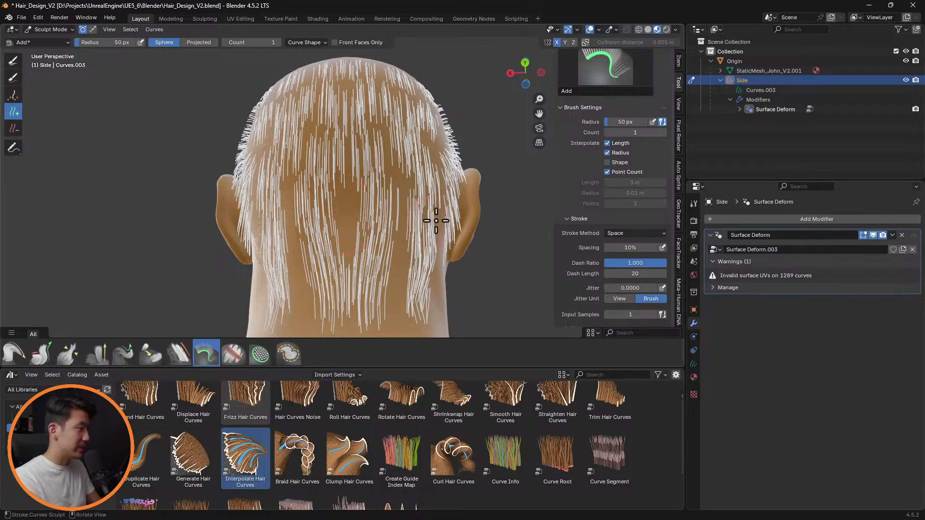
middle_drag(438, 217, 479, 232)
click(630, 173)
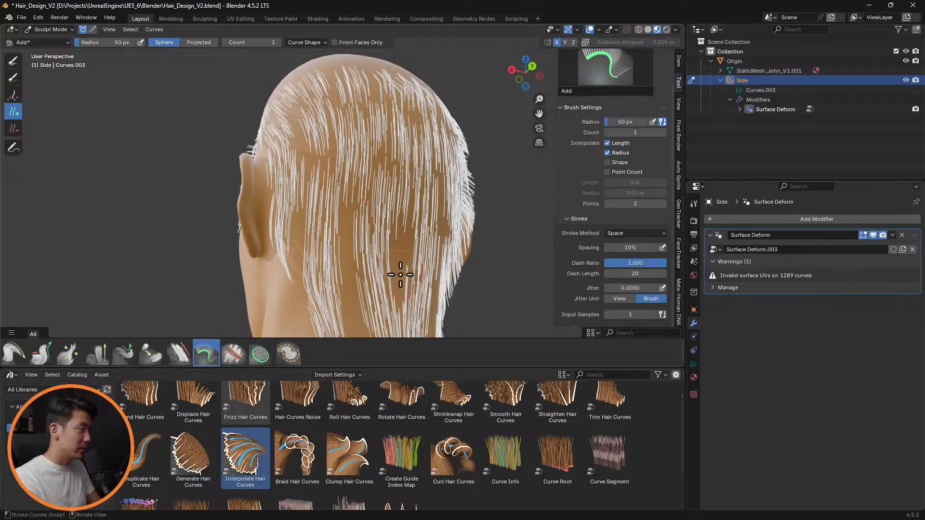
drag(347, 270, 354, 330)
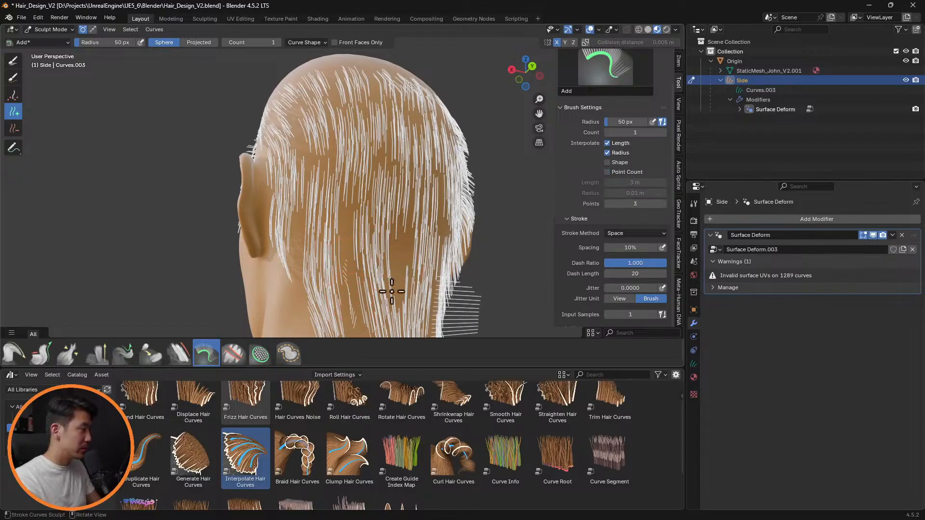
mouse_move(354, 331)
middle_down()
mouse_move(393, 255)
mouse_move(347, 284)
mouse_move(403, 280)
middle_up()
key(ctrl+z)
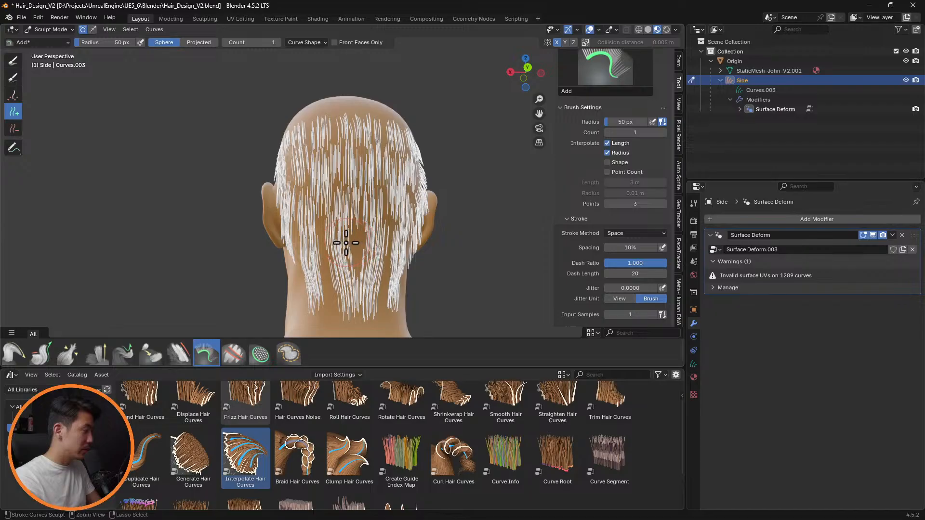
Step: Paint denser hair across the nape with the Density brush at a 78 px radius and Length interpolation turned on
click(259, 353)
key(f)
click(357, 242)
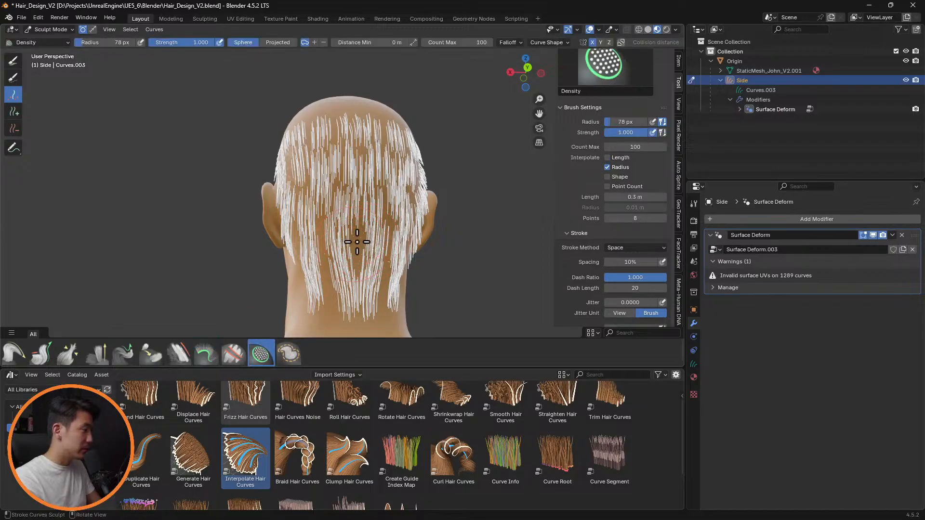
mouse_move(325, 280)
middle_down()
mouse_move(424, 265)
mouse_move(496, 275)
mouse_move(471, 295)
mouse_move(375, 286)
mouse_move(434, 259)
middle_up()
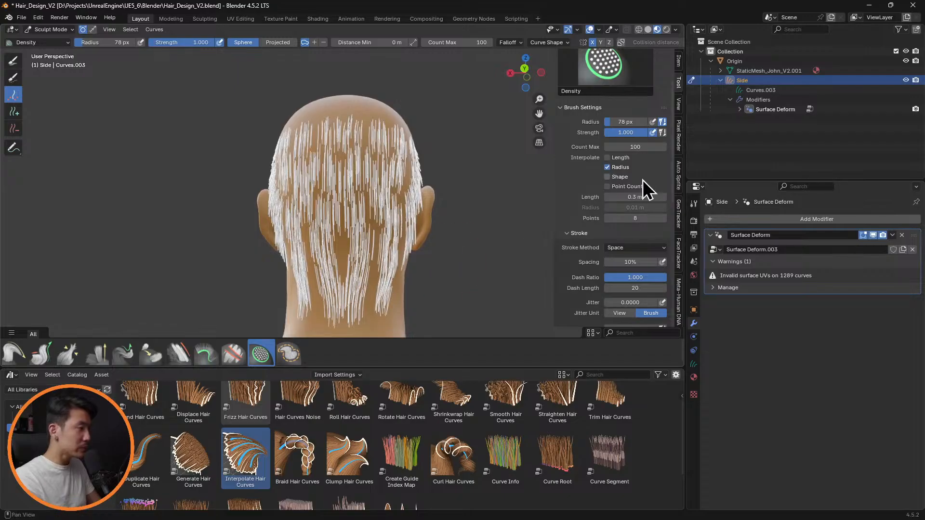
click(607, 157)
drag(342, 243, 332, 246)
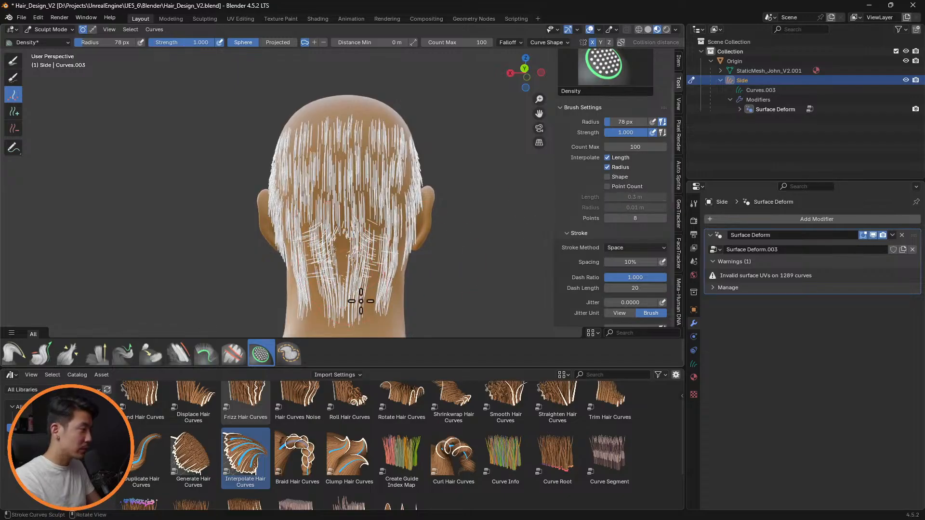
drag(361, 301, 372, 290)
Step: Paint extra hair over the sides and back with the Density brush at a 61 px radius and 0.0055 m minimum distance
middle_drag(354, 282, 375, 257)
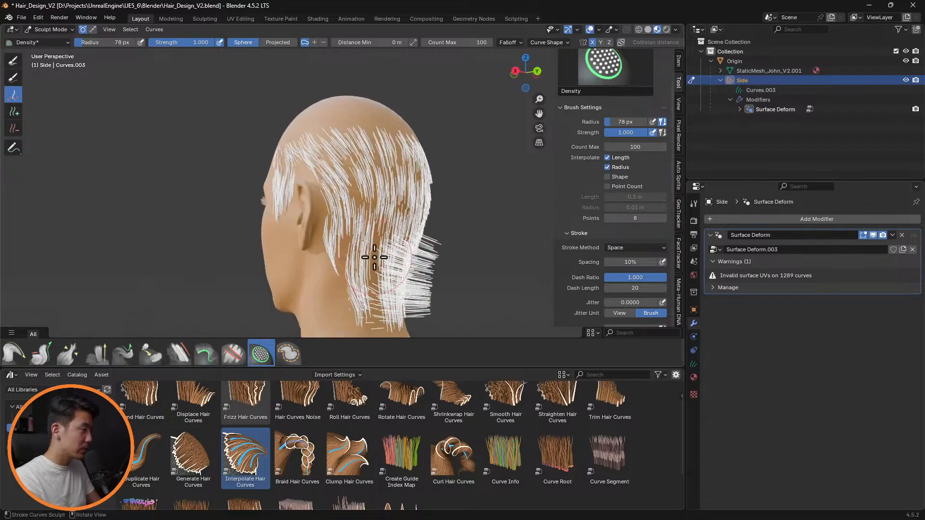
key(f)
click(365, 257)
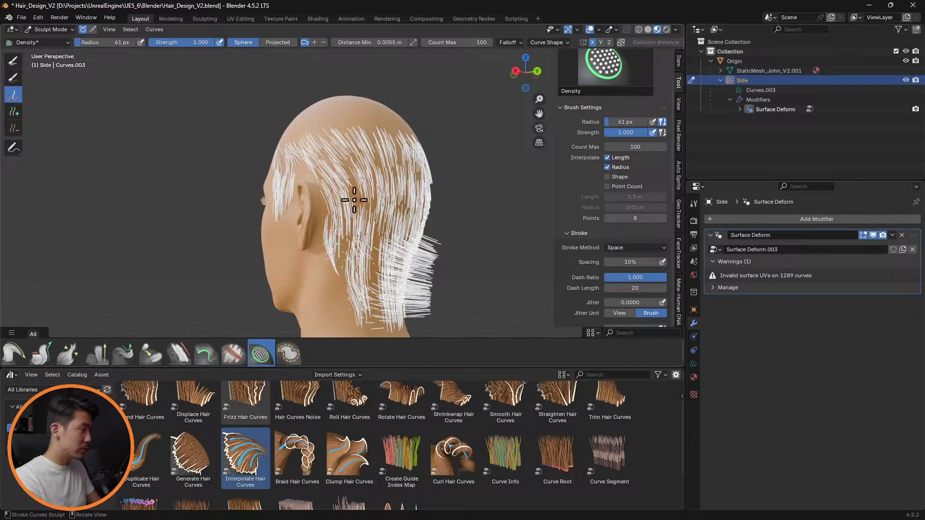
middle_drag(358, 198, 305, 191)
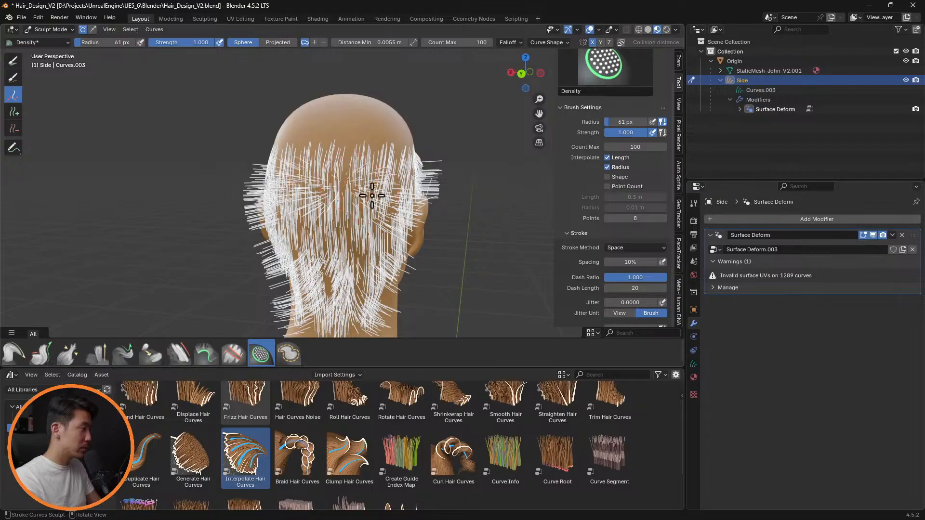
Step: Comb the hair at the temples and above the ears with the Comb brush at a 61 px radius
middle_drag(372, 192, 511, 196)
click(13, 354)
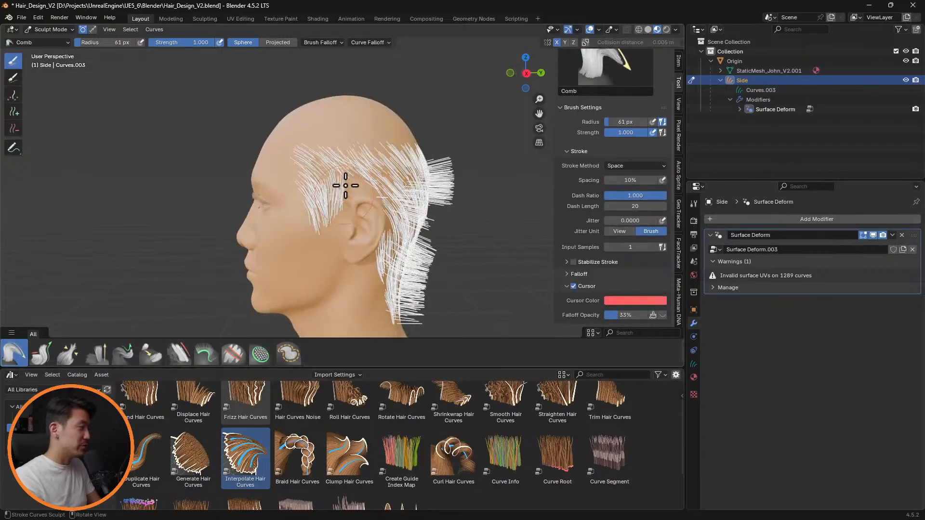
mouse_move(406, 194)
middle_down()
mouse_move(434, 209)
mouse_move(399, 182)
middle_up()
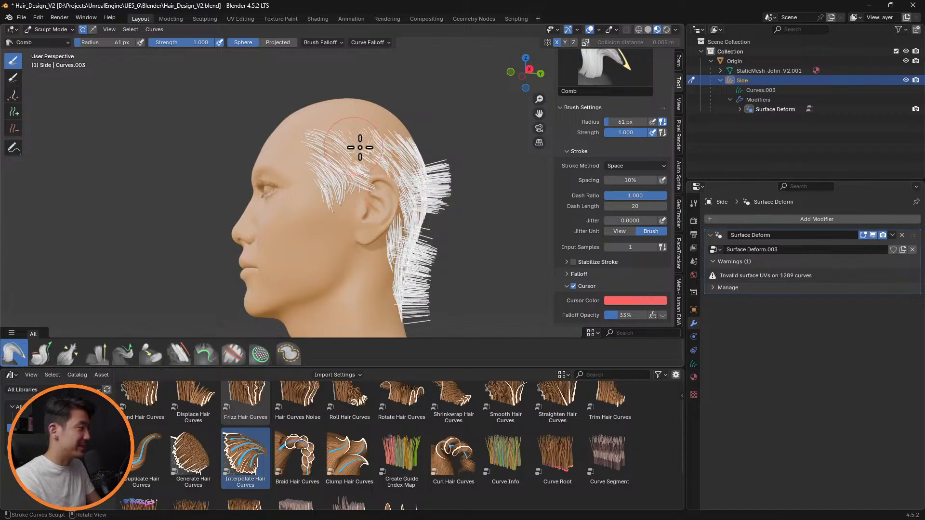
middle_drag(406, 173, 453, 198)
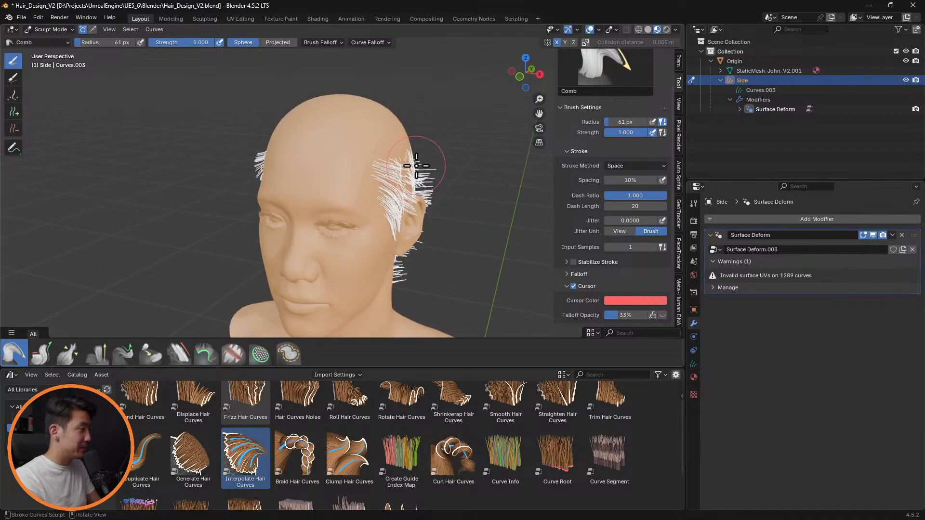
middle_drag(422, 163, 372, 205)
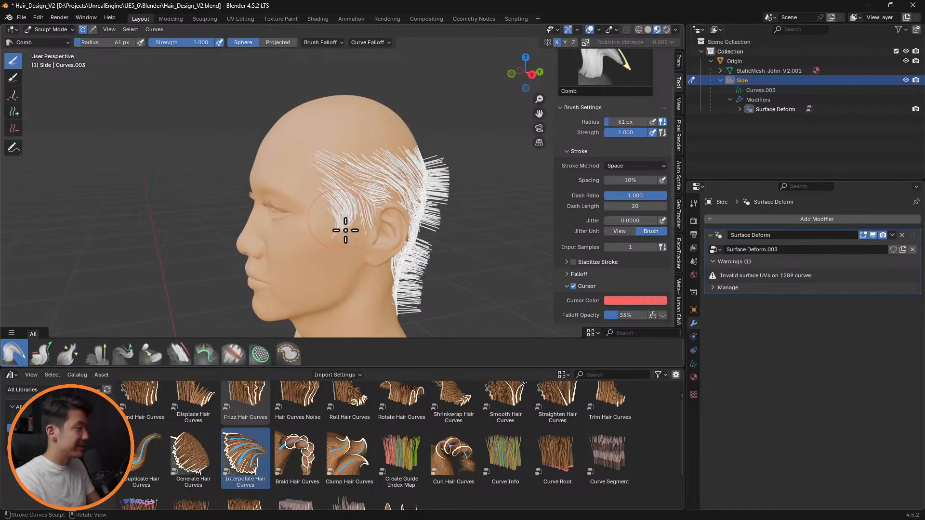
middle_drag(383, 218, 354, 227)
drag(343, 261, 346, 266)
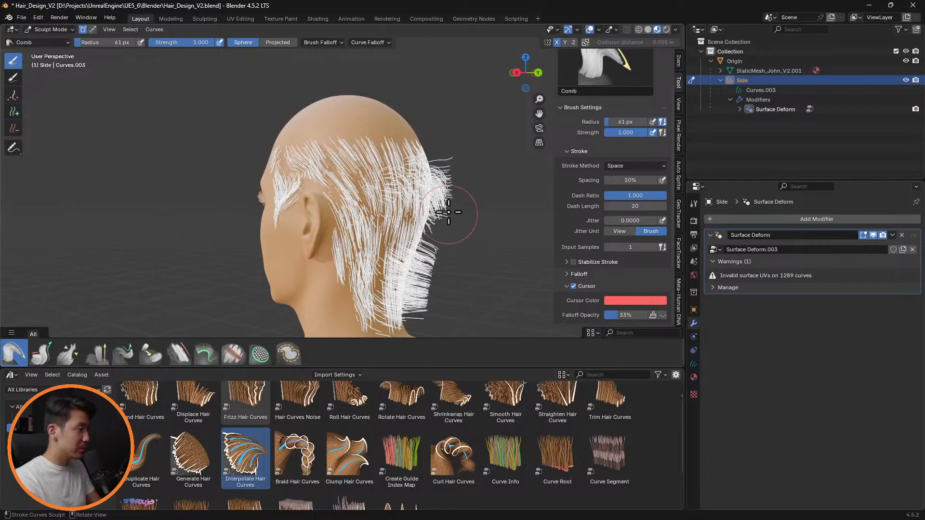
Step: Comb the protruding hair on the back and nape down flat against the head with a 144 px brush radius
key(f)
click(483, 203)
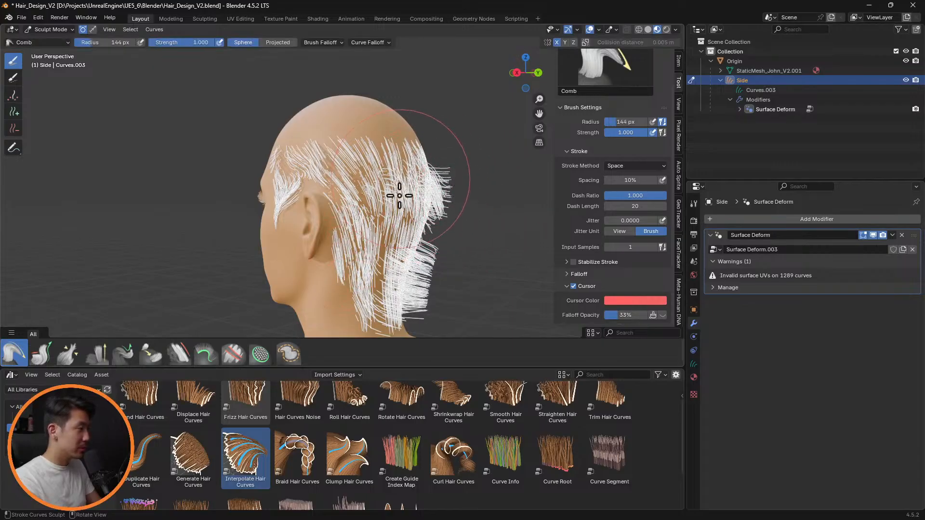
drag(398, 194, 399, 264)
middle_drag(392, 306, 307, 235)
drag(297, 260, 312, 335)
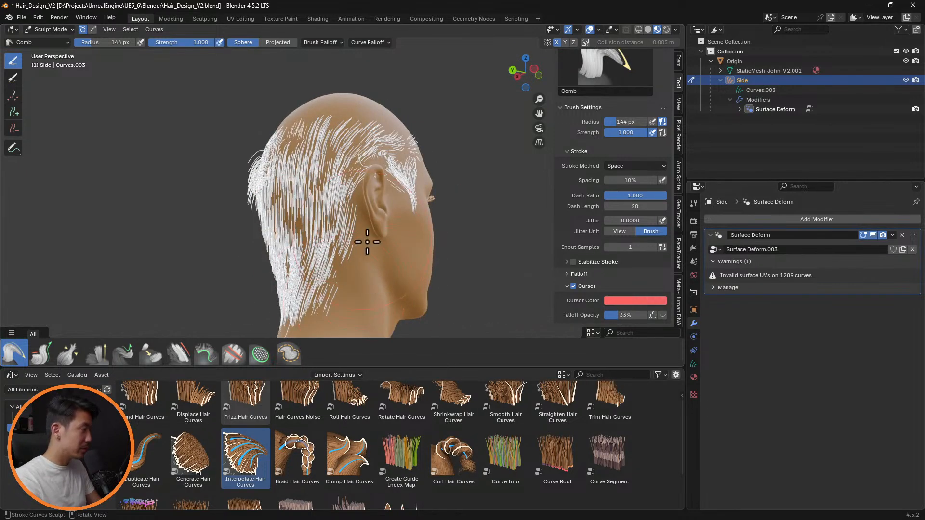
middle_drag(367, 242, 361, 278)
mouse_move(263, 189)
mouse_down()
mouse_move(266, 235)
mouse_move(287, 211)
mouse_up()
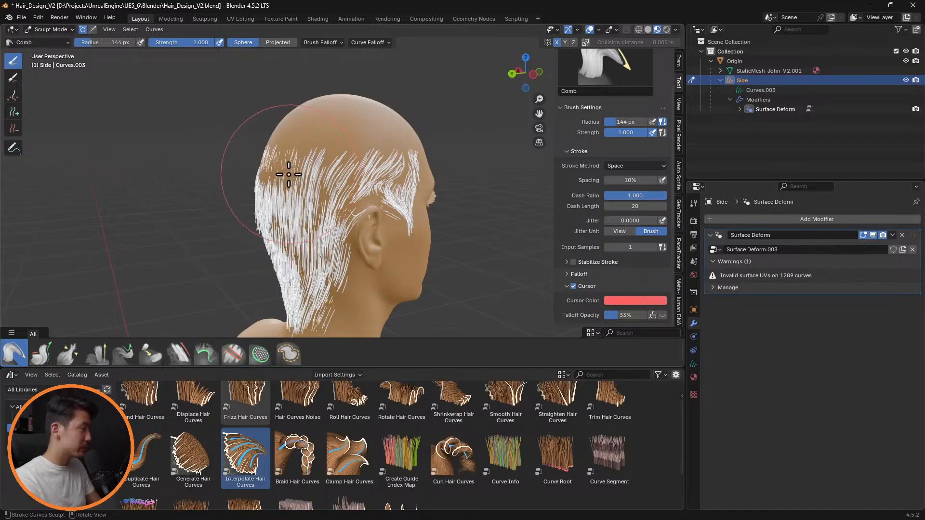
middle_drag(279, 171, 274, 215)
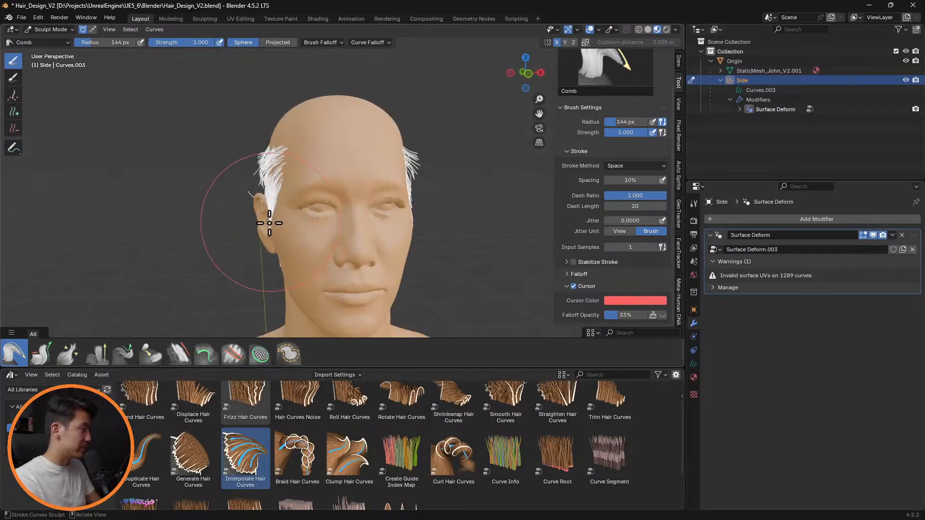
middle_drag(331, 202, 424, 192)
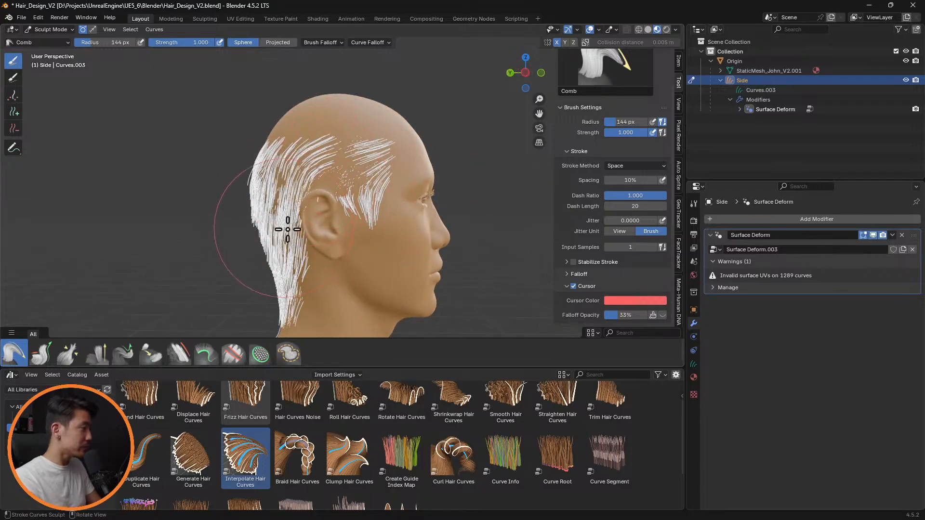
middle_drag(289, 223, 405, 189)
Step: Comb the strands behind the ears and along the nape's edges with a 72 px brush radius
key(f)
click(299, 201)
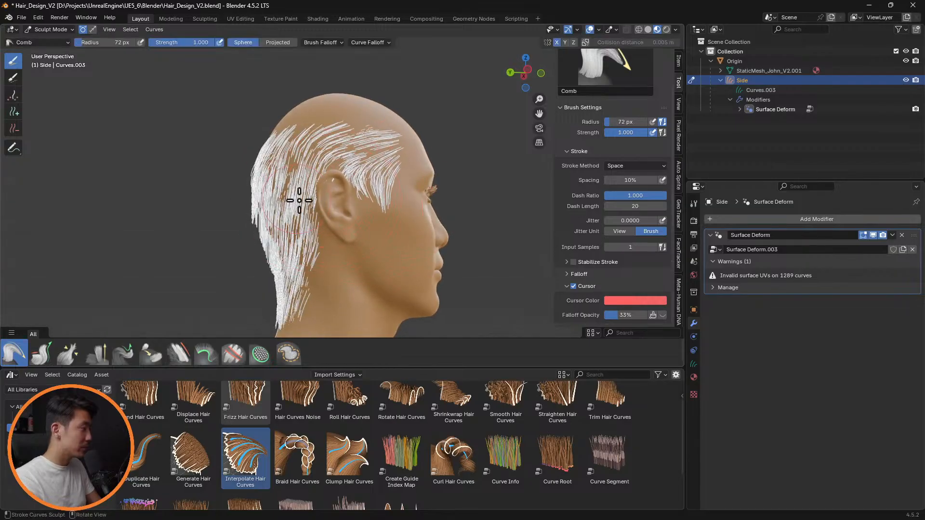
scroll(333, 193, up, 3)
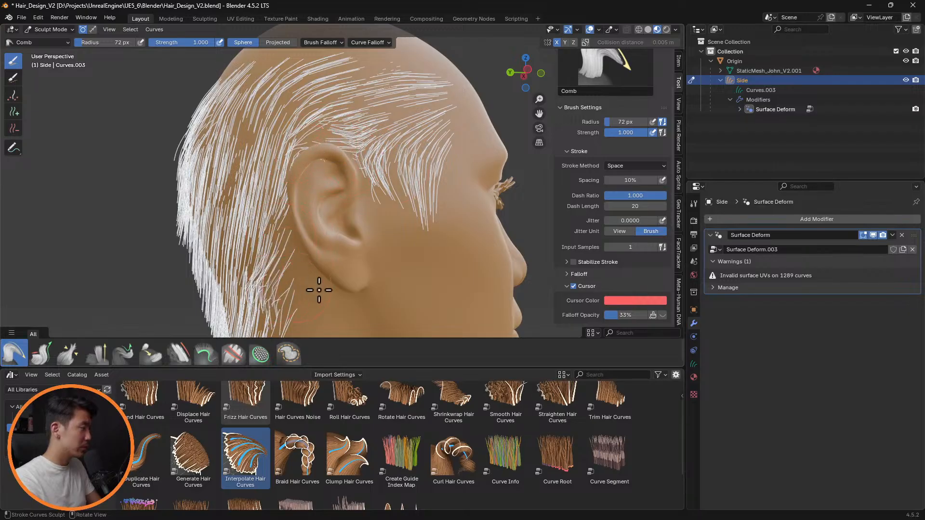
drag(319, 290, 280, 275)
scroll(314, 267, down, 3)
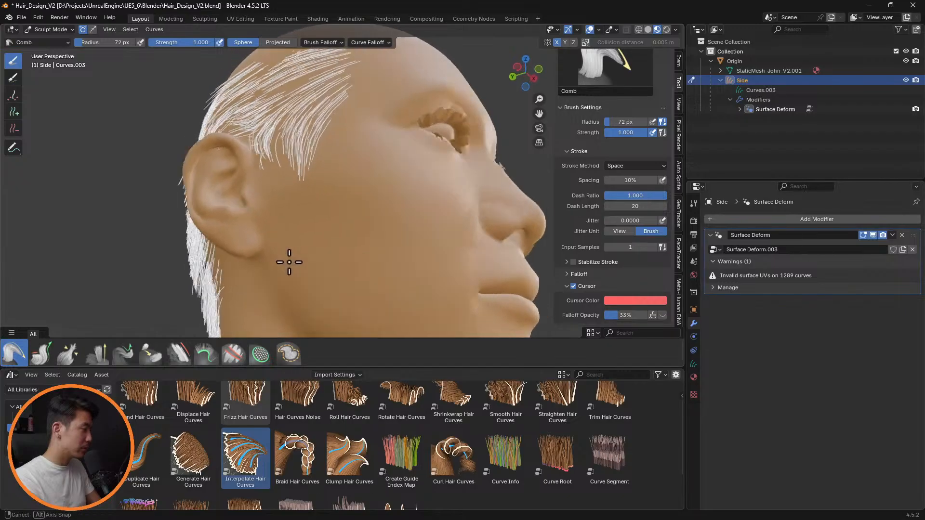
middle_drag(289, 258, 316, 290)
scroll(292, 318, up, 2)
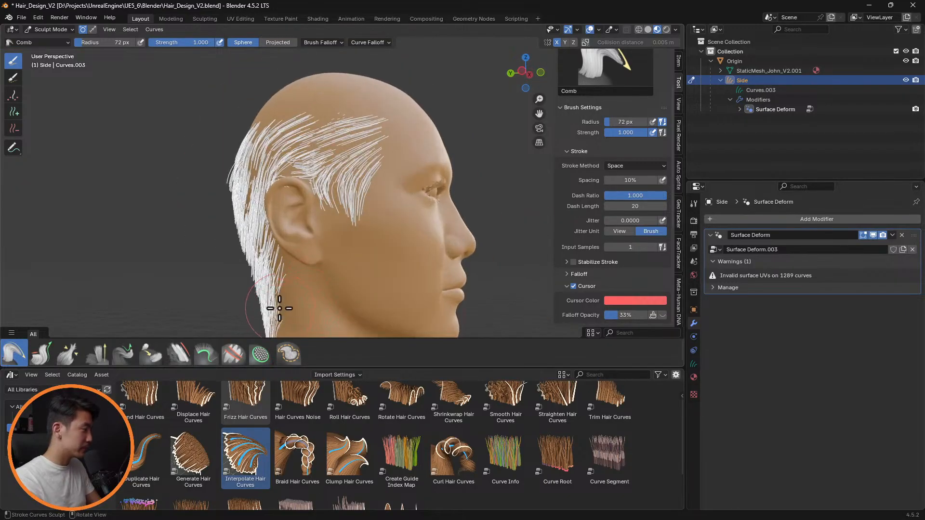
drag(279, 309, 290, 302)
mouse_move(280, 310)
middle_down()
mouse_move(438, 291)
mouse_move(346, 305)
middle_up()
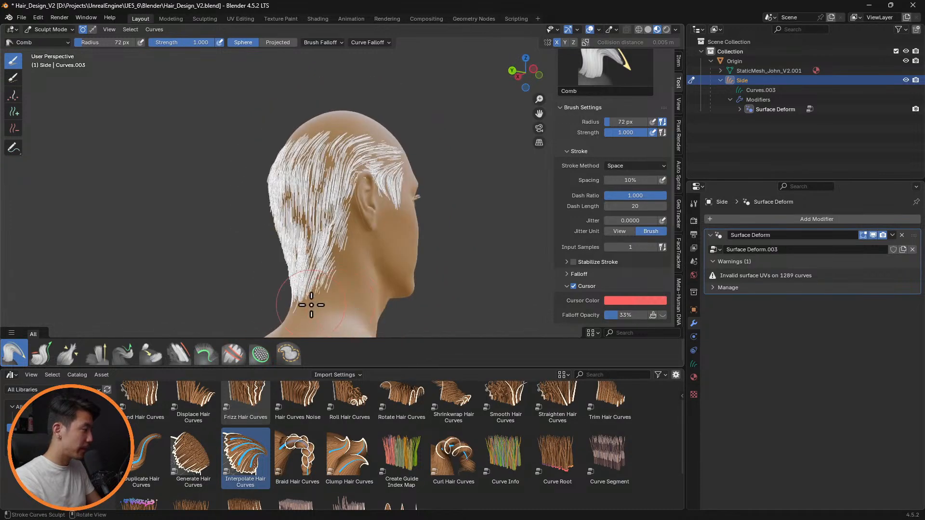
drag(312, 304, 301, 304)
middle_drag(300, 304, 337, 288)
Step: Shorten the uneven strand tips along the nape hairline with the Grow/Shrink brush, reducing its radius to 37 px
scroll(372, 259, up, 5)
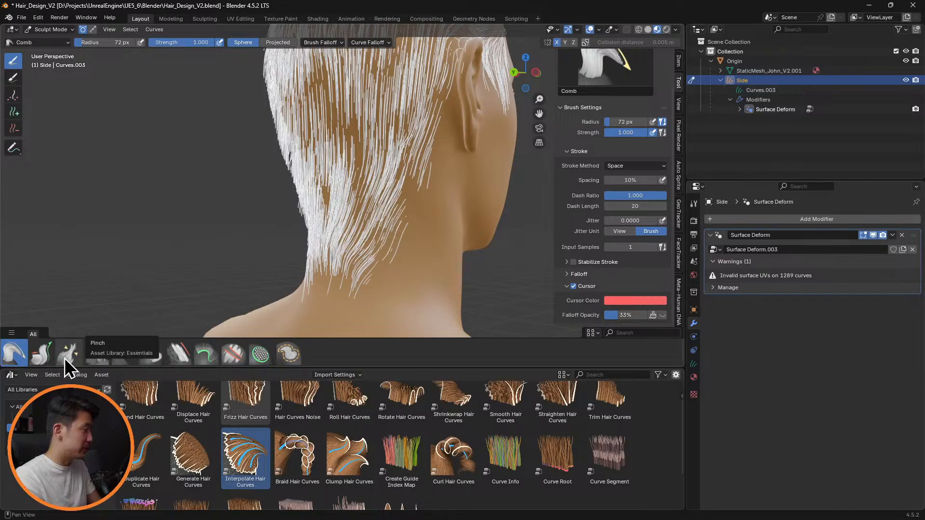
click(42, 356)
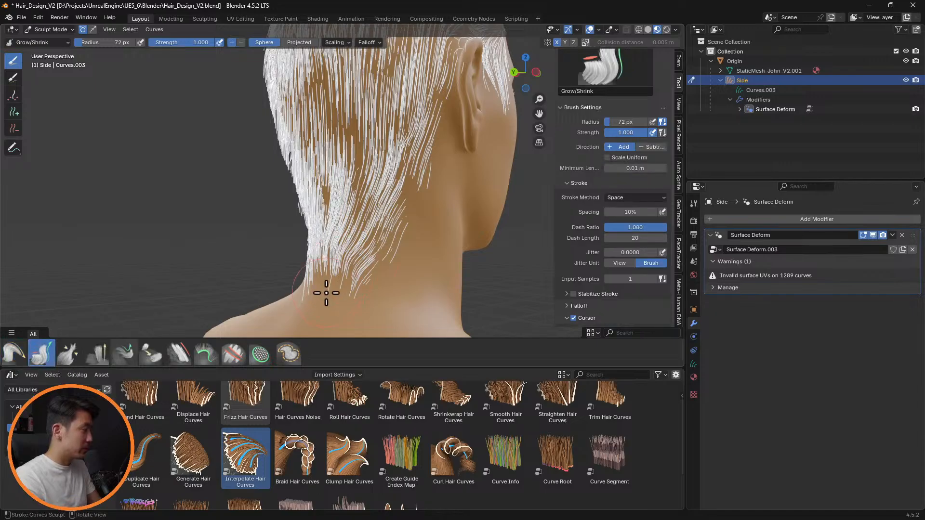
ctrl+drag(312, 289, 376, 293)
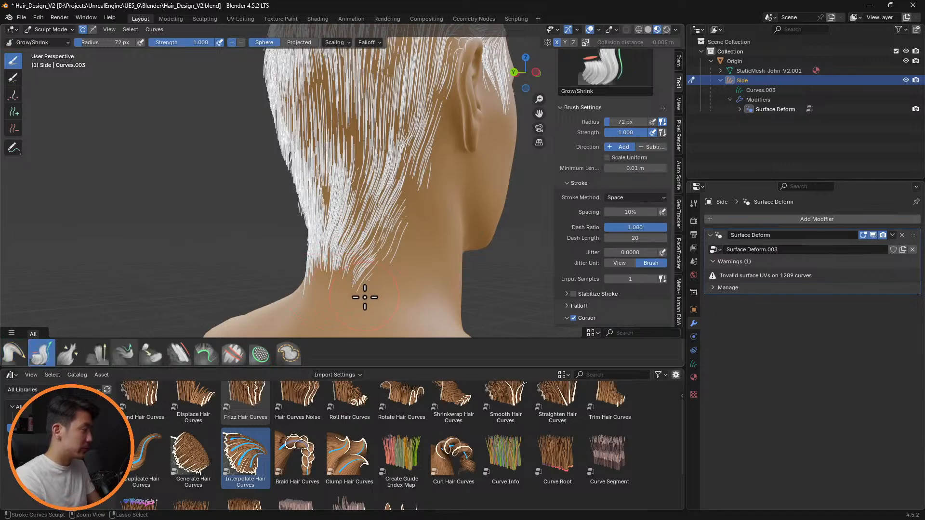
key(f)
click(332, 289)
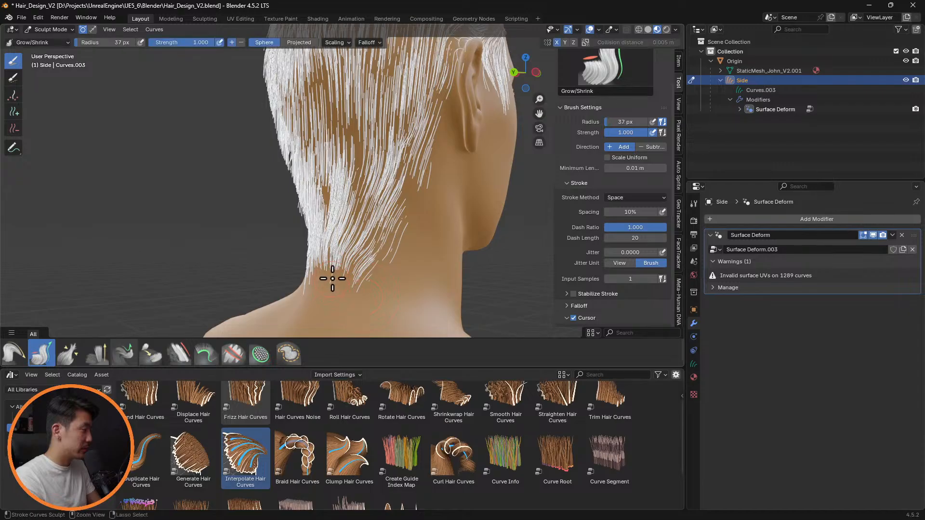
mouse_move(332, 278)
ctrl+mouse_down()
mouse_move(371, 285)
mouse_move(305, 280)
ctrl+mouse_up()
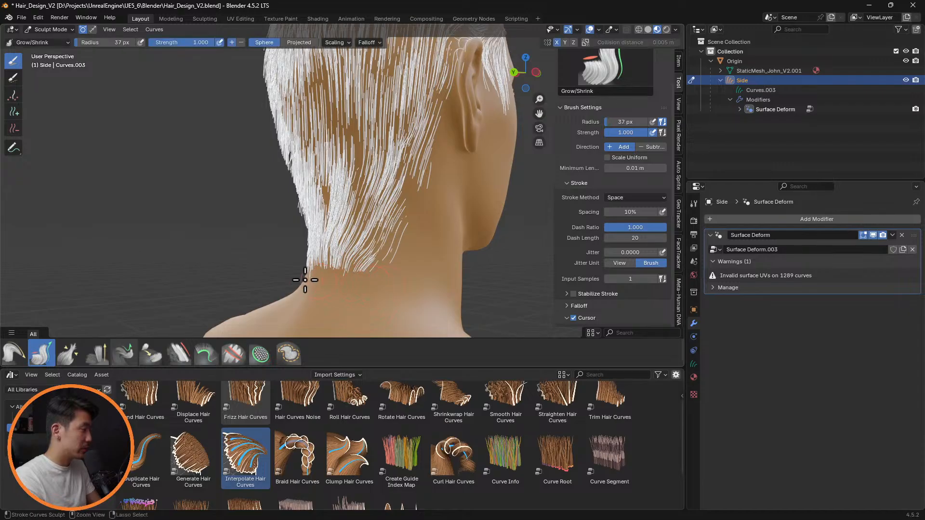
Step: Even out the nape hairline by shrinking the tips further at a 52 px radius and 0.532 strength
mouse_move(378, 265)
middle_down()
mouse_move(491, 264)
mouse_move(453, 276)
middle_up()
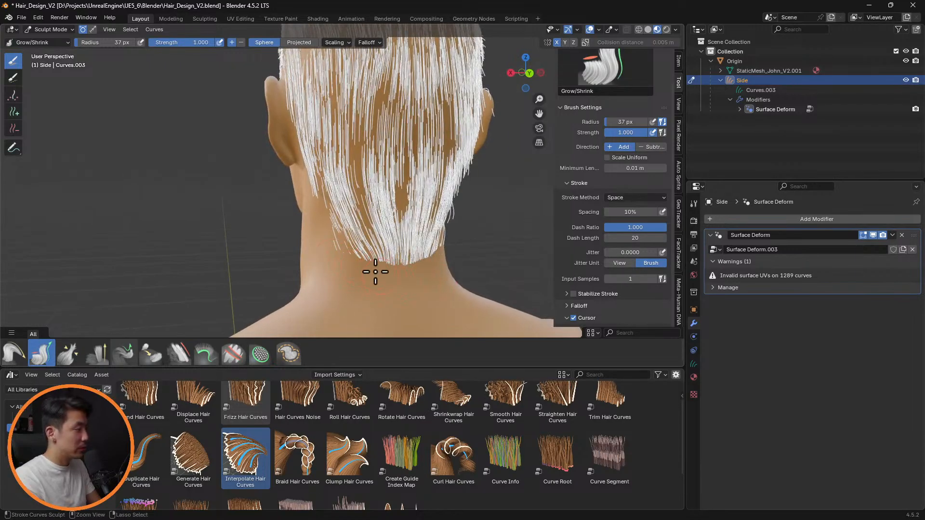
key(f)
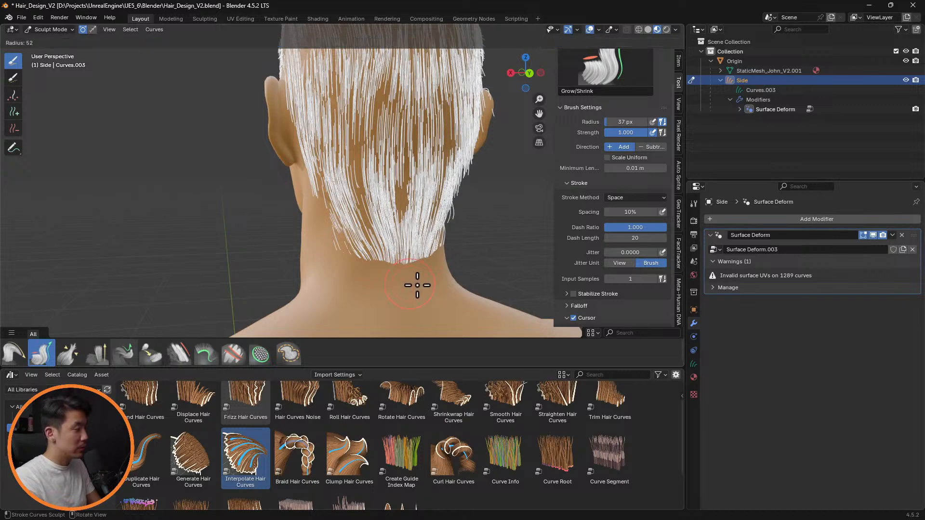
click(417, 285)
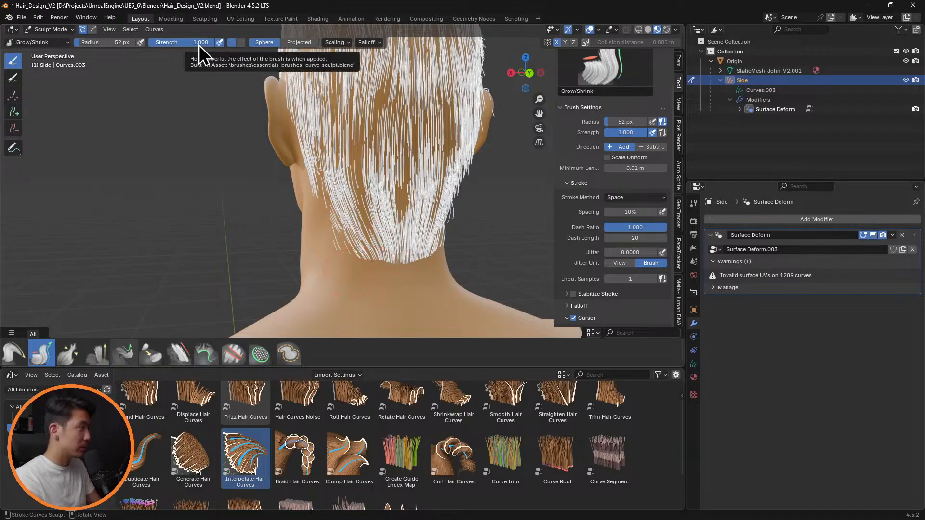
mouse_move(372, 266)
mouse_down()
mouse_move(405, 283)
mouse_move(379, 263)
mouse_move(404, 274)
mouse_move(403, 267)
mouse_up()
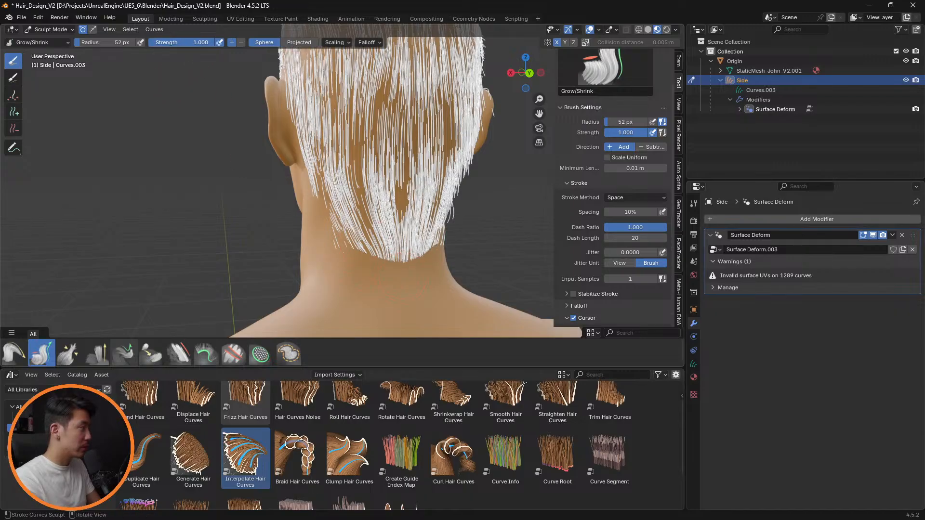
key(shift+f)
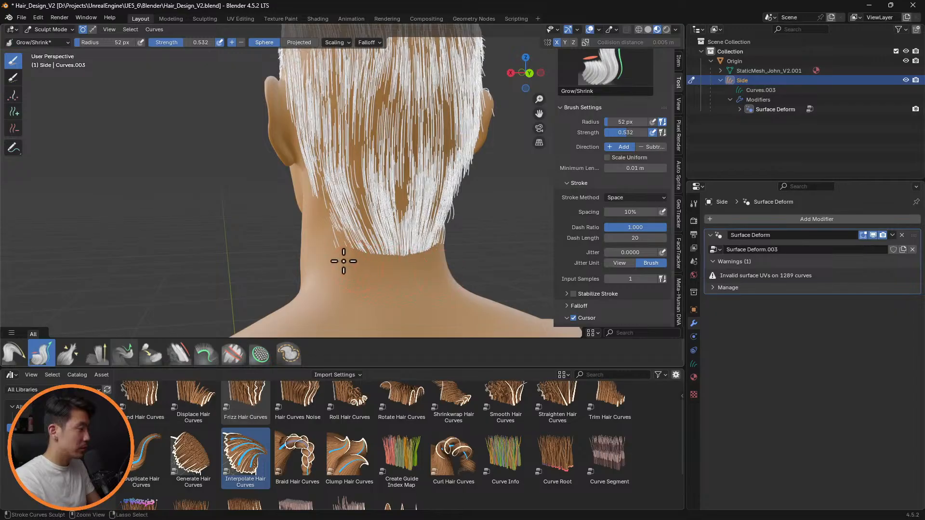
Step: Delete the stray strands below and behind the ear at the neck's edge with the Delete brush at a 52 px radius
mouse_move(454, 273)
middle_down()
mouse_move(476, 252)
mouse_move(398, 250)
mouse_move(491, 258)
middle_up()
click(14, 354)
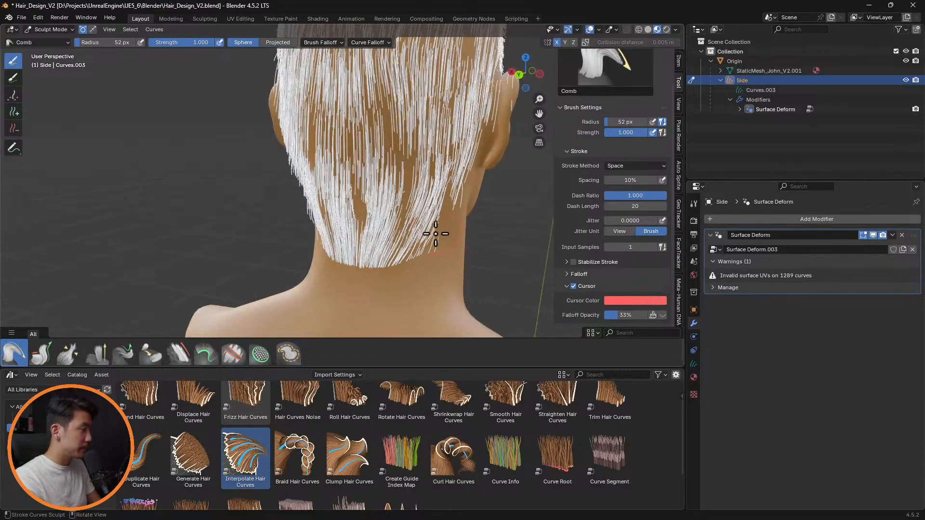
mouse_move(428, 253)
middle_down()
mouse_move(444, 258)
mouse_move(304, 262)
middle_up()
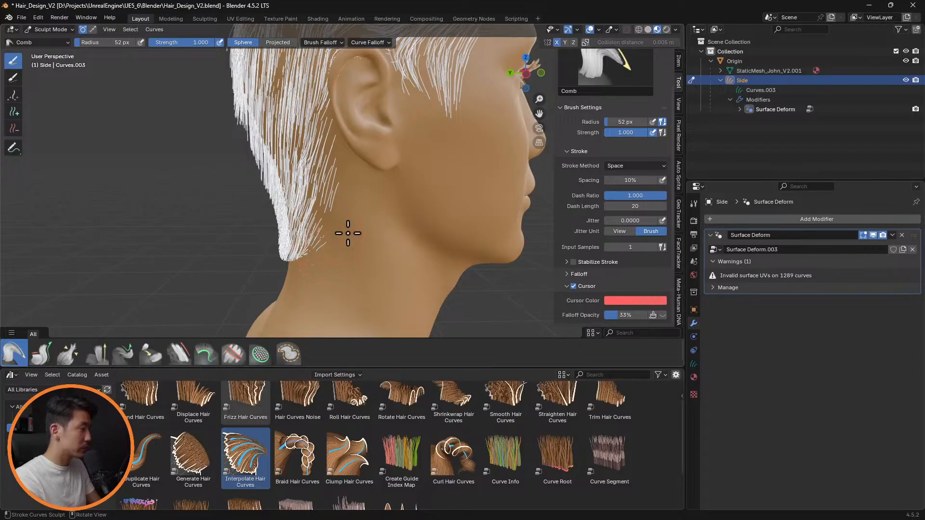
click(14, 129)
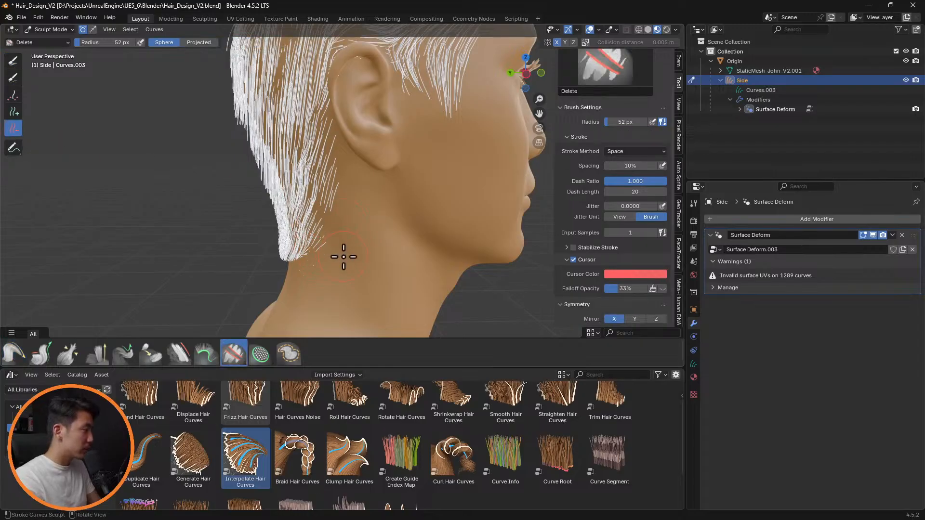
drag(339, 250, 324, 240)
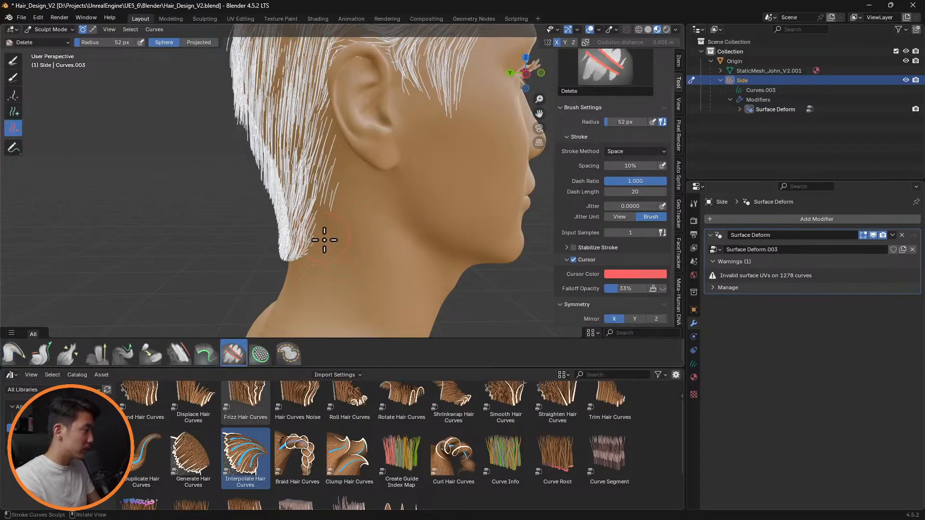
drag(340, 191, 341, 166)
Step: Try to delete stray strands along the opposite edge of the nape with a 33 px Delete brush
mouse_move(341, 165)
middle_down()
mouse_move(450, 175)
mouse_move(527, 151)
mouse_move(495, 169)
middle_up()
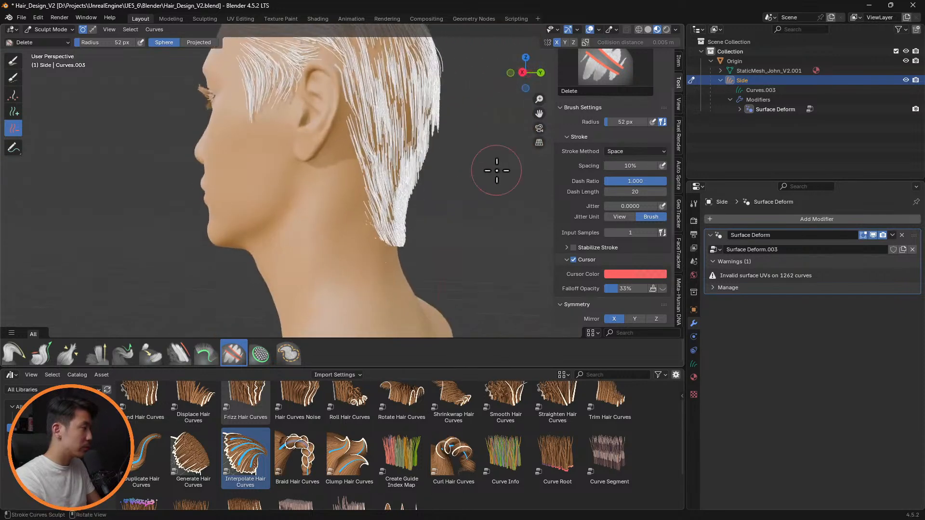
key(f)
click(361, 210)
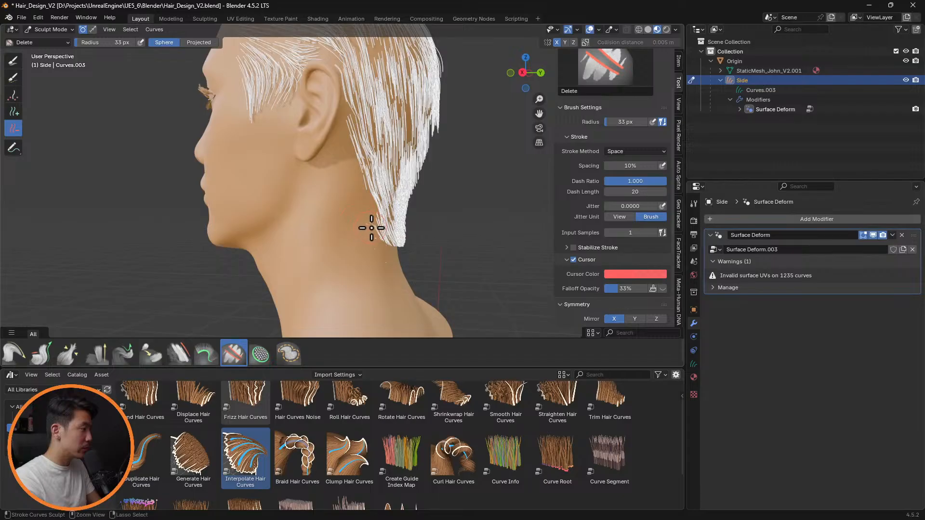
drag(371, 227, 365, 220)
middle_drag(341, 223, 410, 215)
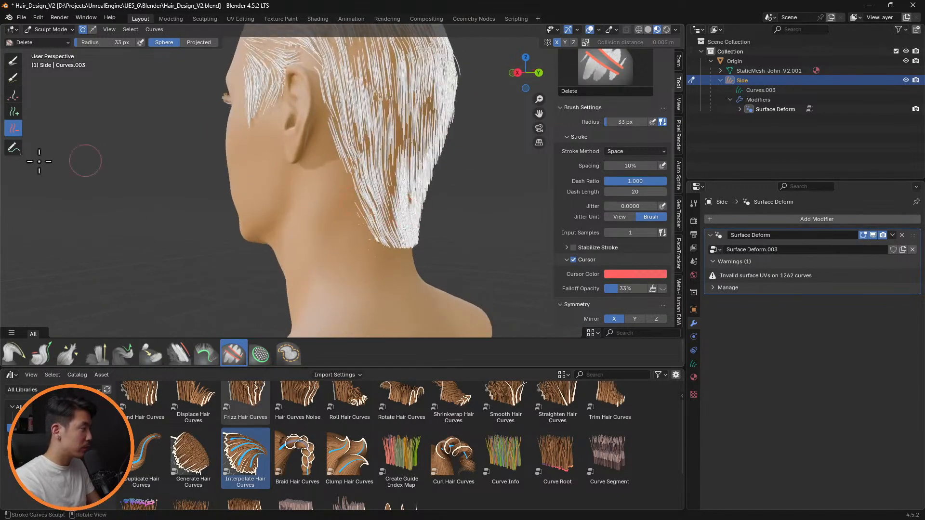
Step: Comb the hair over the temple and around the ear with the Comb brush at a 198 px radius
click(14, 355)
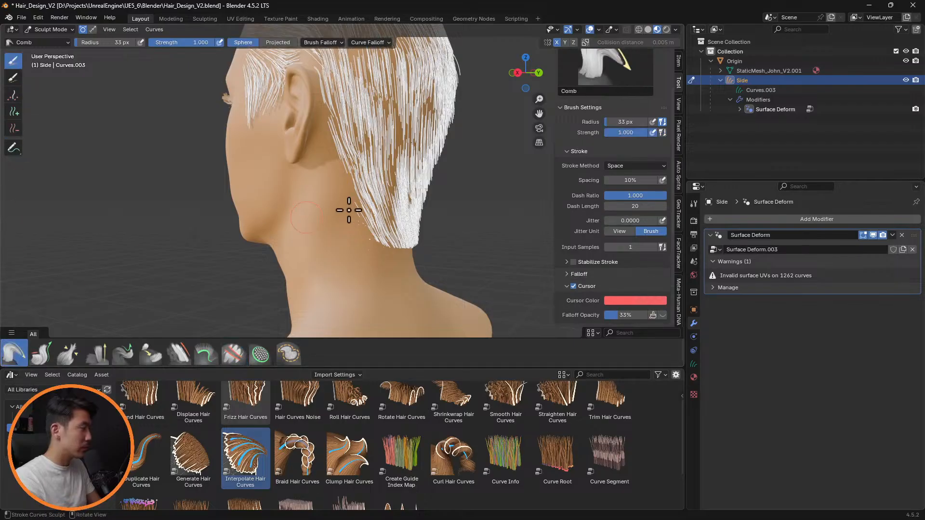
key(f)
click(418, 212)
middle_drag(405, 212, 363, 198)
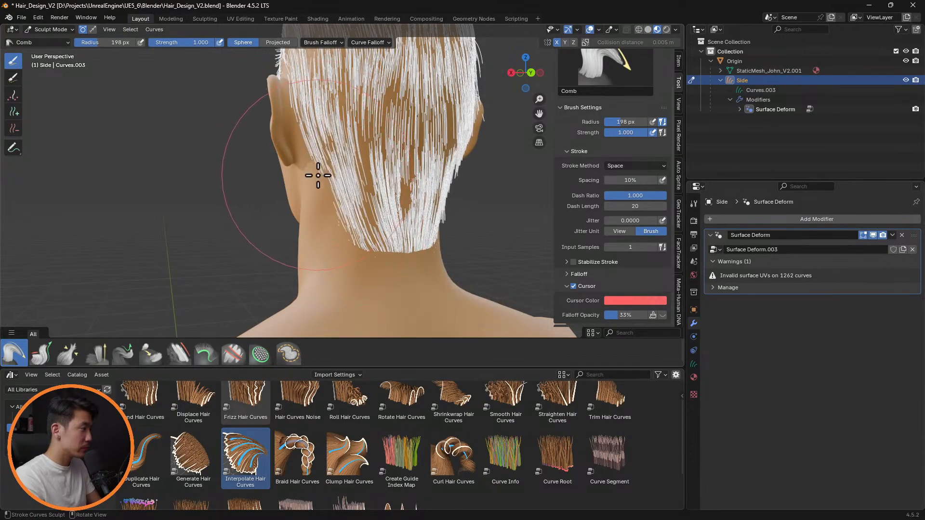
mouse_move(322, 146)
middle_down()
mouse_move(512, 169)
mouse_move(393, 117)
mouse_move(331, 138)
middle_up()
drag(297, 153, 309, 120)
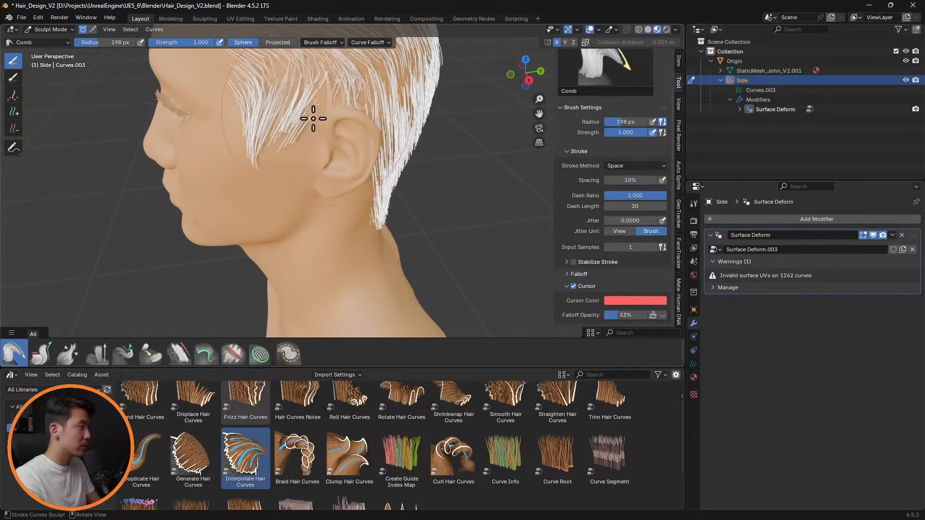
Step: Comb the sideburn strands in front of the ear with the Comb brush at an 80 px radius
key(f)
click(261, 115)
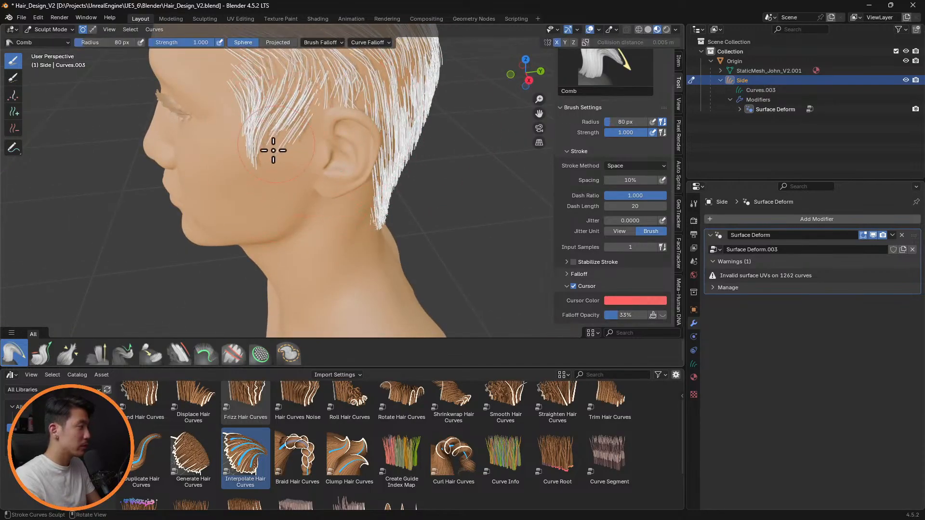
mouse_move(274, 149)
mouse_down()
mouse_move(345, 78)
mouse_move(294, 126)
mouse_up()
middle_drag(342, 103, 337, 182)
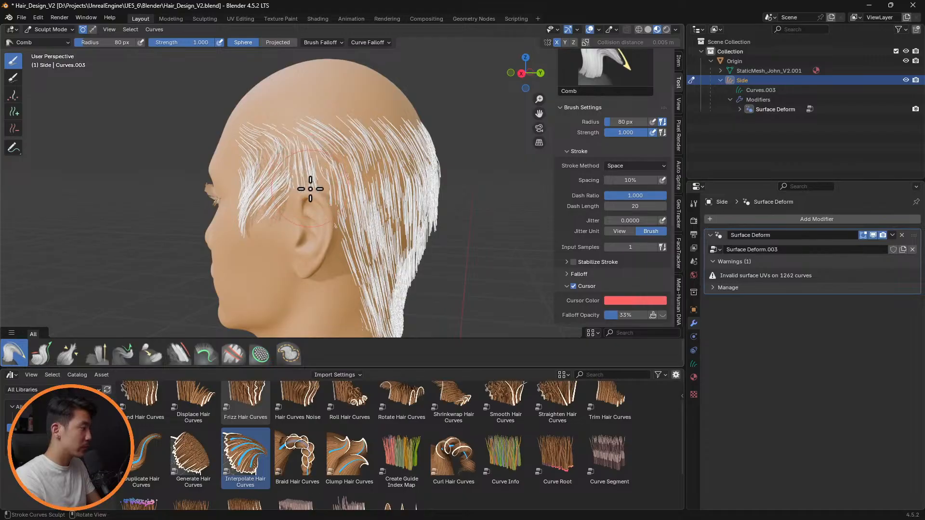
Step: Delete the stray strands behind and in front of the ear with the Delete brush at a 55 px radius
middle_drag(342, 174, 275, 173)
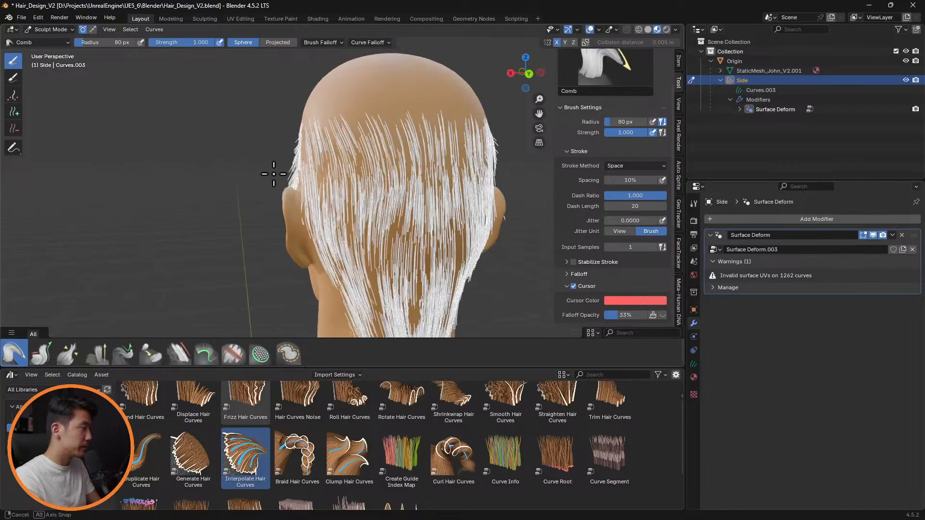
middle_drag(330, 178, 510, 171)
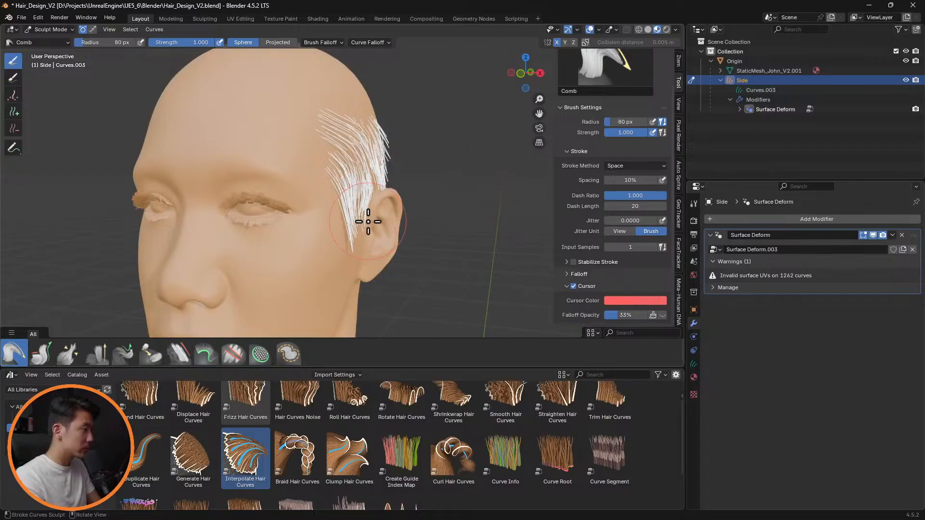
mouse_move(356, 231)
middle_down()
mouse_move(443, 215)
mouse_move(181, 231)
middle_up()
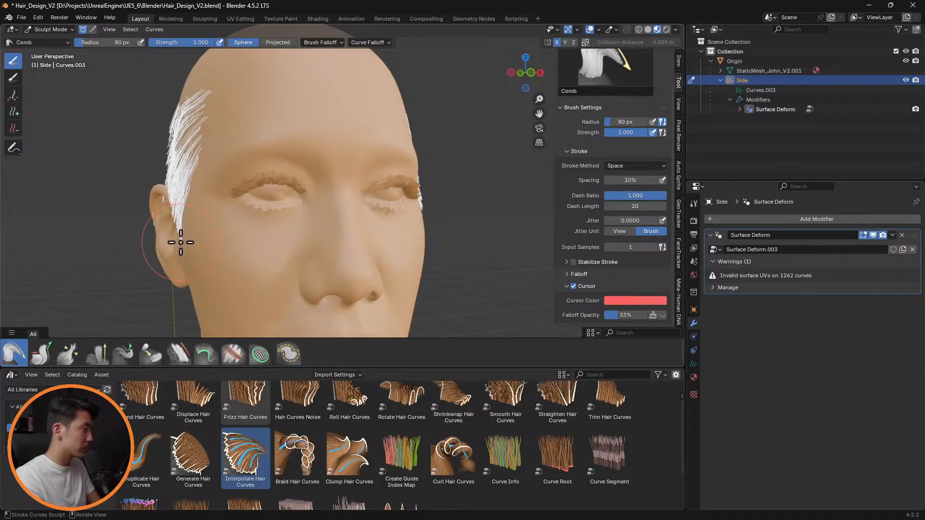
middle_drag(180, 243, 442, 234)
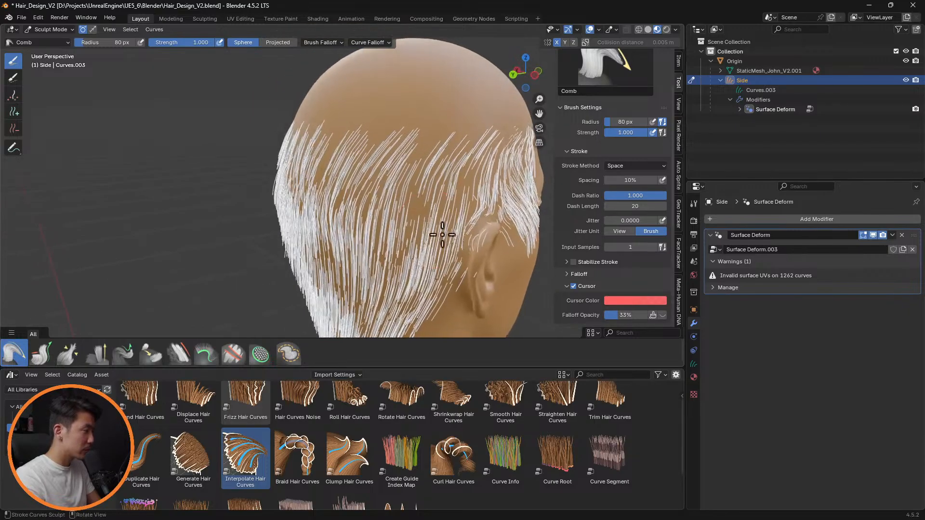
click(13, 128)
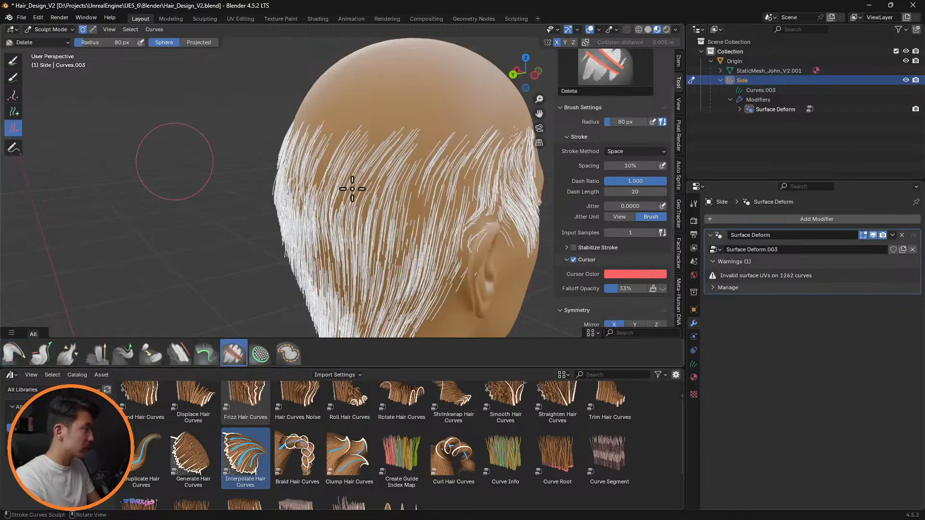
scroll(468, 230, up, 5)
mouse_move(483, 224)
middle_down()
mouse_move(426, 215)
mouse_move(462, 185)
mouse_move(470, 191)
middle_up()
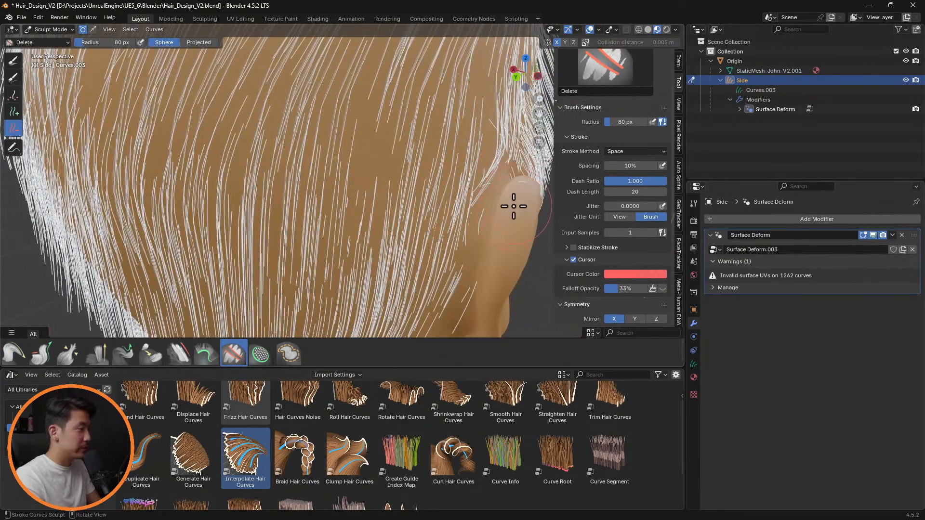
key(f)
click(518, 195)
middle_drag(513, 218, 487, 212)
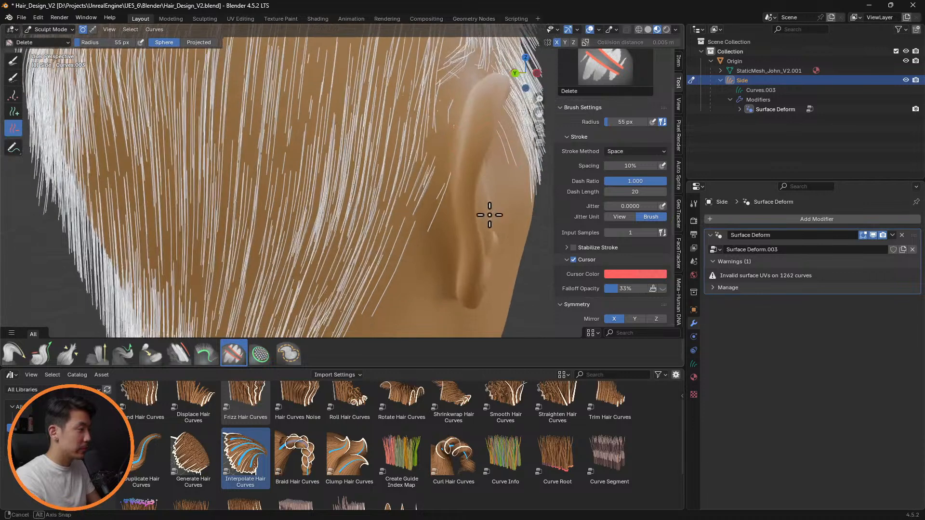
drag(458, 185, 450, 184)
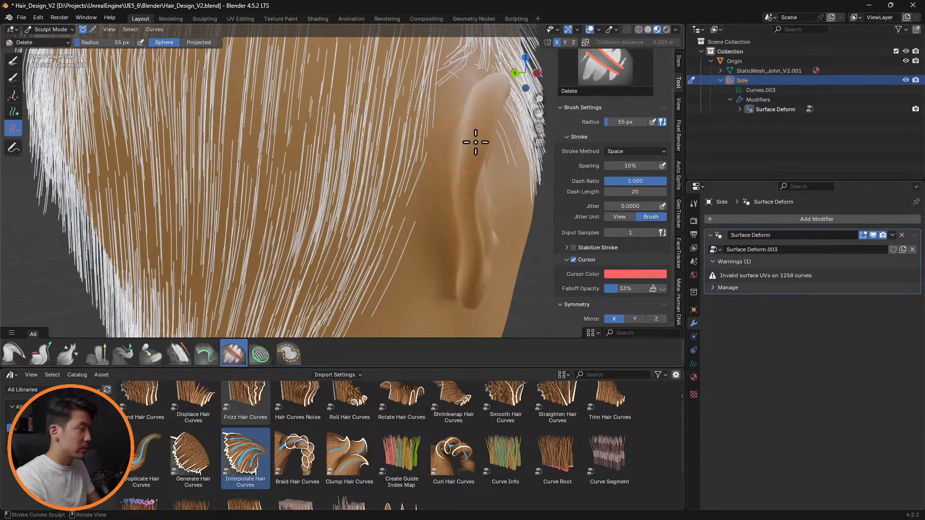
middle_drag(476, 142, 410, 145)
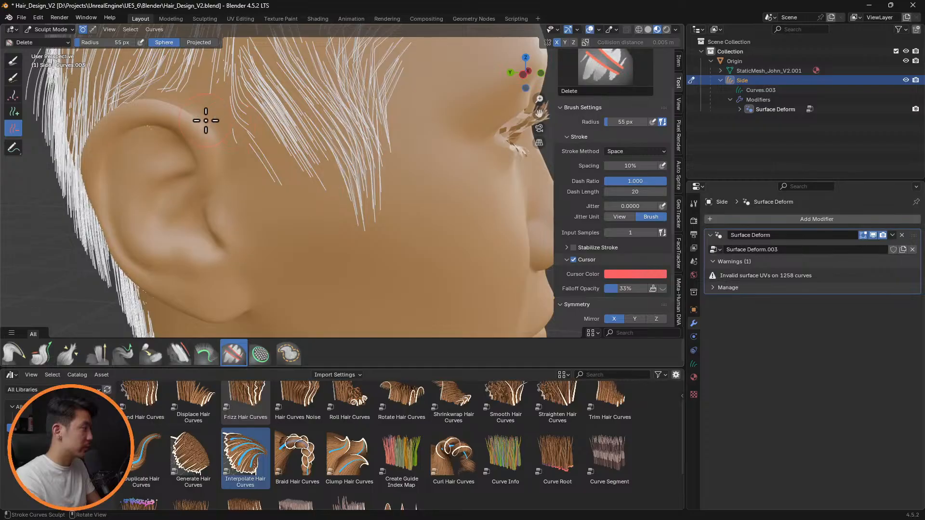
drag(242, 144, 226, 145)
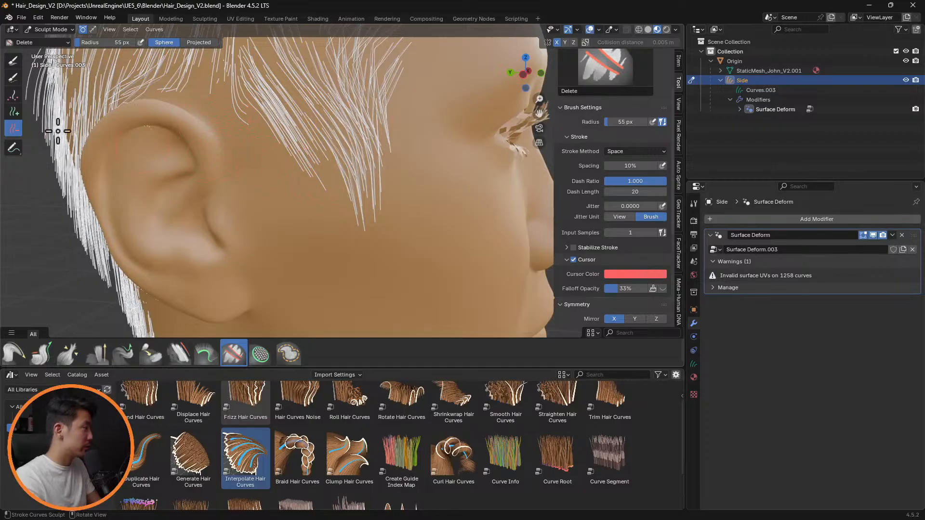
Step: Comb the sideburn and temple hair down in front of the ear, using the Comb brush at 55 px and 81 px radii
click(14, 353)
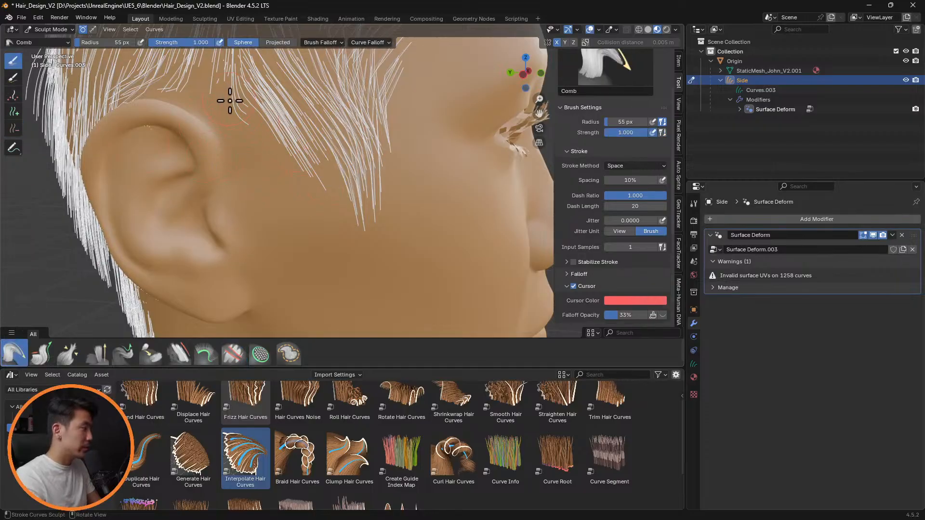
mouse_move(248, 101)
mouse_down()
mouse_move(324, 195)
mouse_move(343, 200)
mouse_move(332, 201)
mouse_up()
scroll(313, 175, down, 4)
key(f)
click(339, 172)
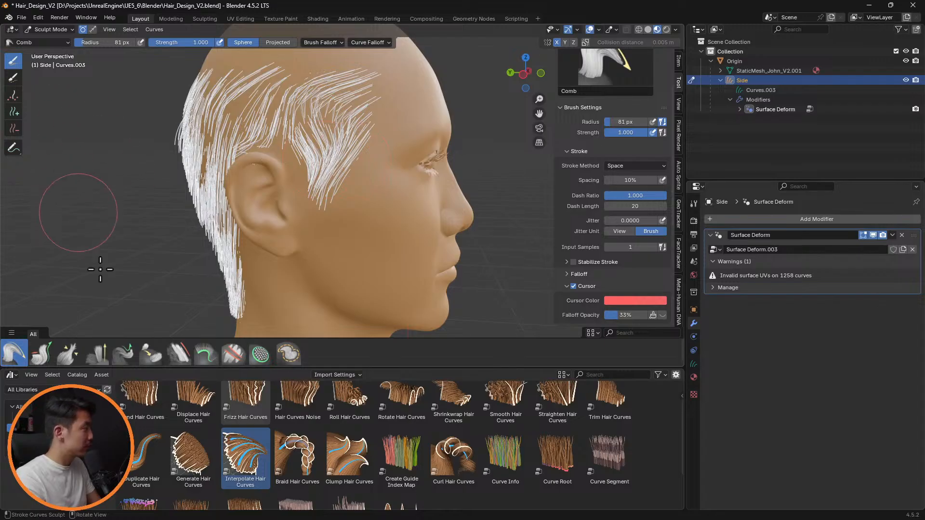
Step: Slide the hair roots between the ear and the sideburn with the Slide brush at an 81 px radius and 1.000 strength
click(152, 354)
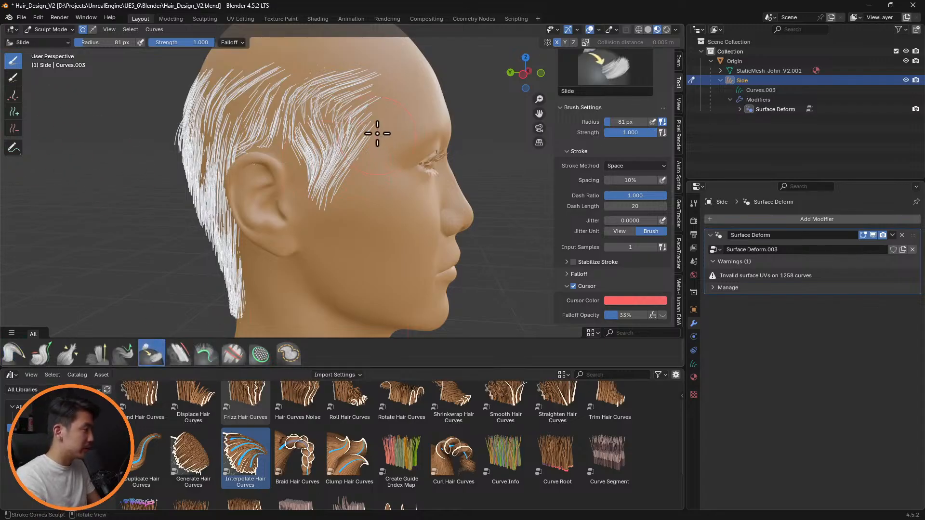
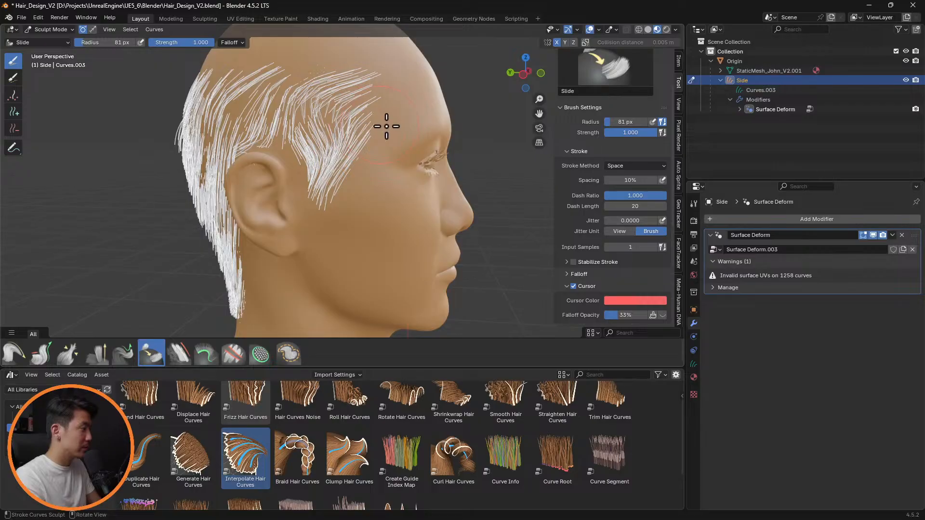
middle_drag(386, 126, 377, 128)
scroll(308, 113, up, 5)
scroll(297, 109, down, 2)
shift+middle_drag(297, 110, 310, 150)
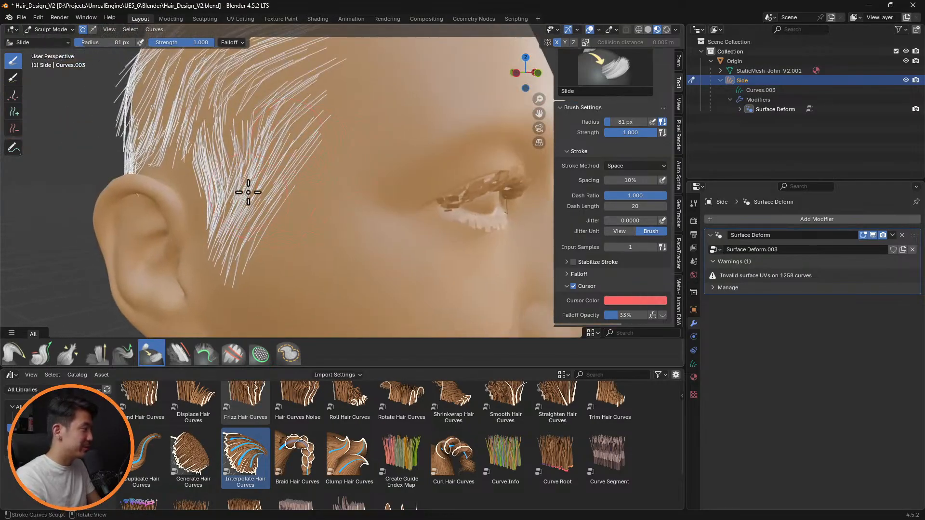
mouse_move(180, 146)
mouse_down()
mouse_move(188, 144)
mouse_move(173, 144)
mouse_move(205, 199)
mouse_up()
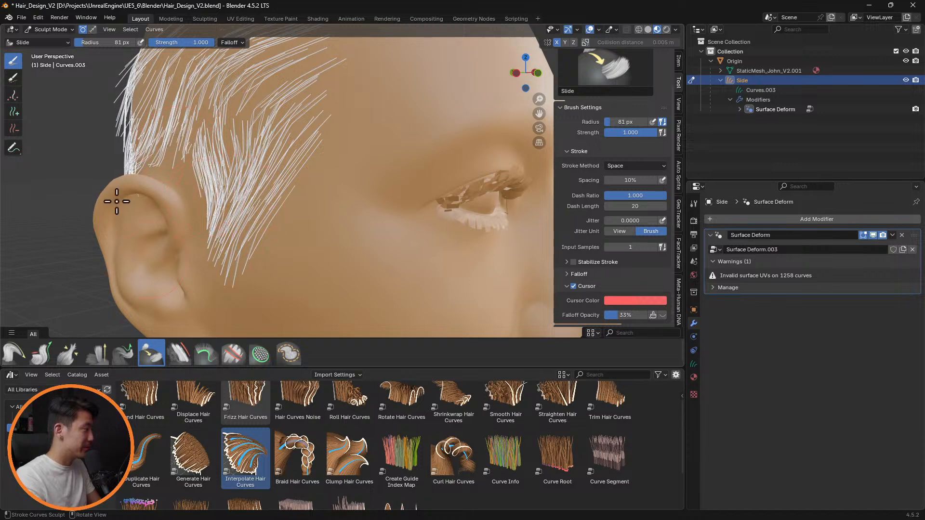
click(13, 129)
mouse_move(345, 103)
mouse_down()
mouse_move(320, 103)
mouse_move(345, 152)
mouse_up()
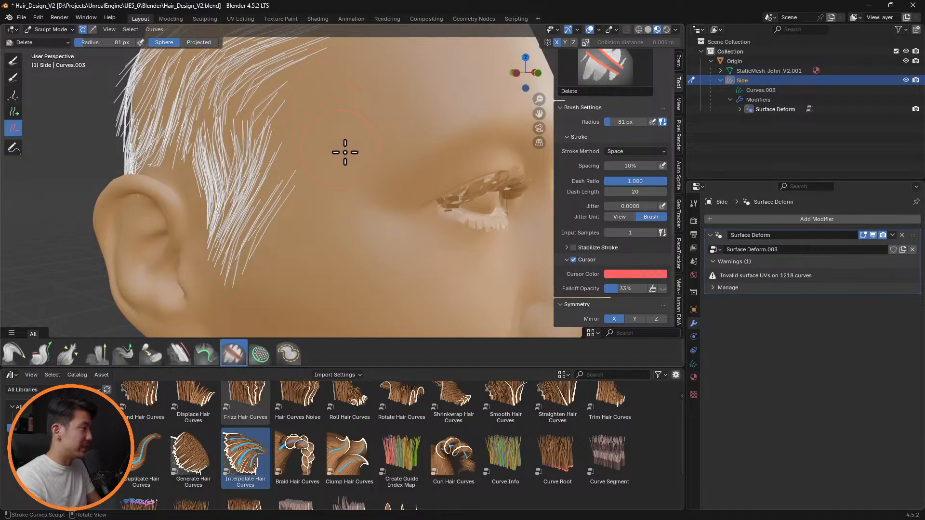
scroll(334, 182, down, 4)
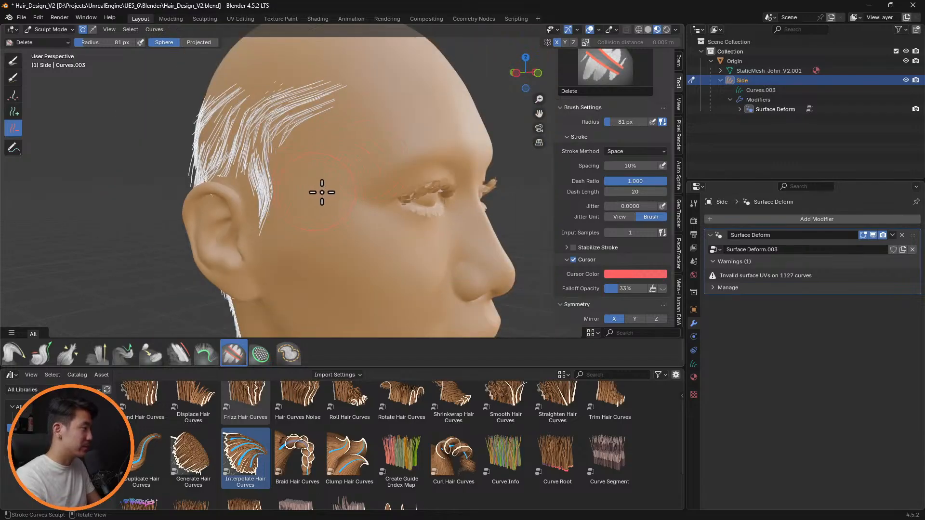
key(ctrl+z)
key(ctrl+z)
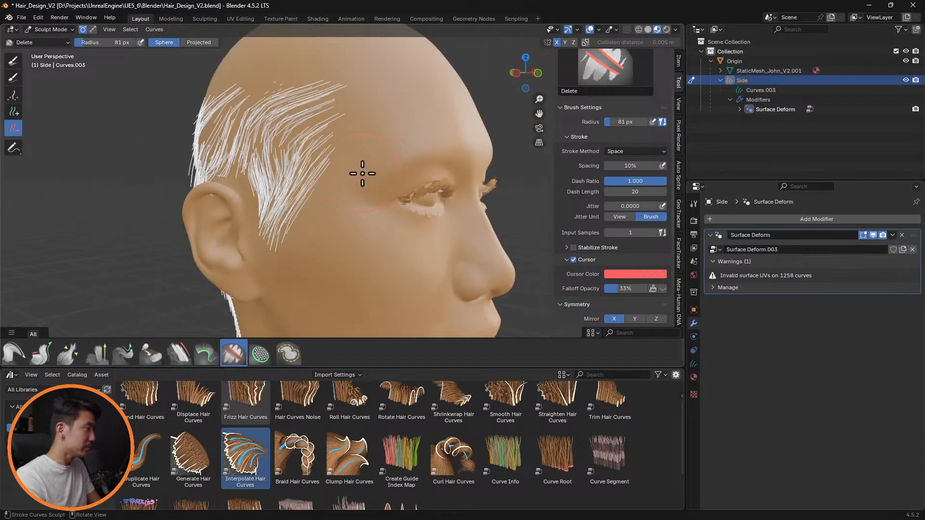
Step: Delete the foremost strands along the temple hairline with the Delete brush
middle_drag(413, 133, 444, 142)
mouse_move(452, 104)
mouse_down()
mouse_move(422, 85)
mouse_move(428, 190)
mouse_move(407, 198)
mouse_up()
middle_drag(450, 196, 423, 182)
Step: Comb the hair above the ear and the sideburn into an even flow with the Comb brush at a 73 px radius
click(14, 354)
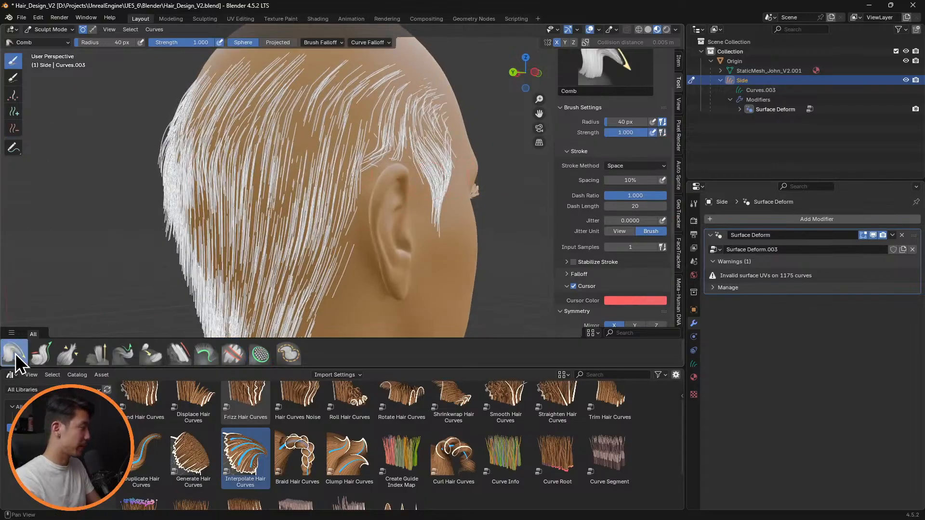
scroll(347, 202, down, 3)
scroll(357, 190, up, 2)
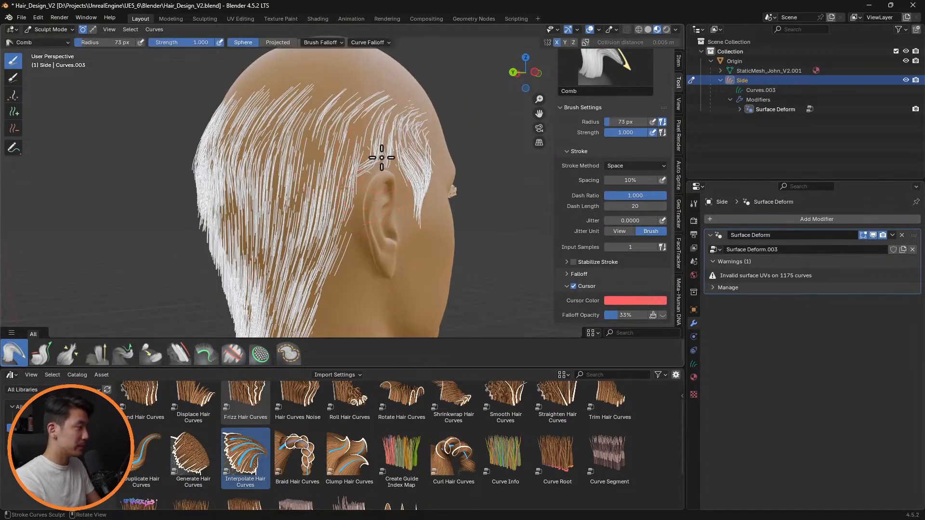
mouse_move(381, 151)
mouse_down()
mouse_move(364, 157)
mouse_move(362, 192)
mouse_move(360, 180)
mouse_up()
middle_drag(359, 185, 277, 188)
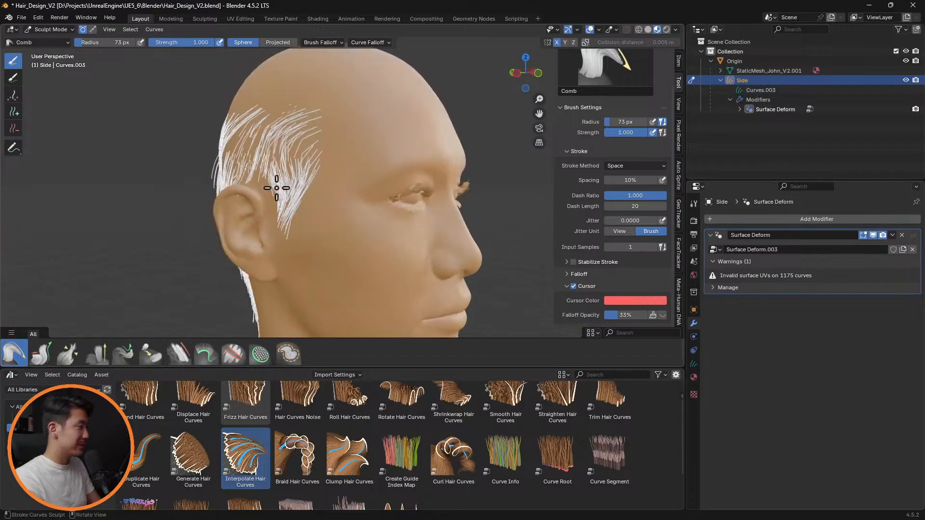
drag(254, 146, 228, 150)
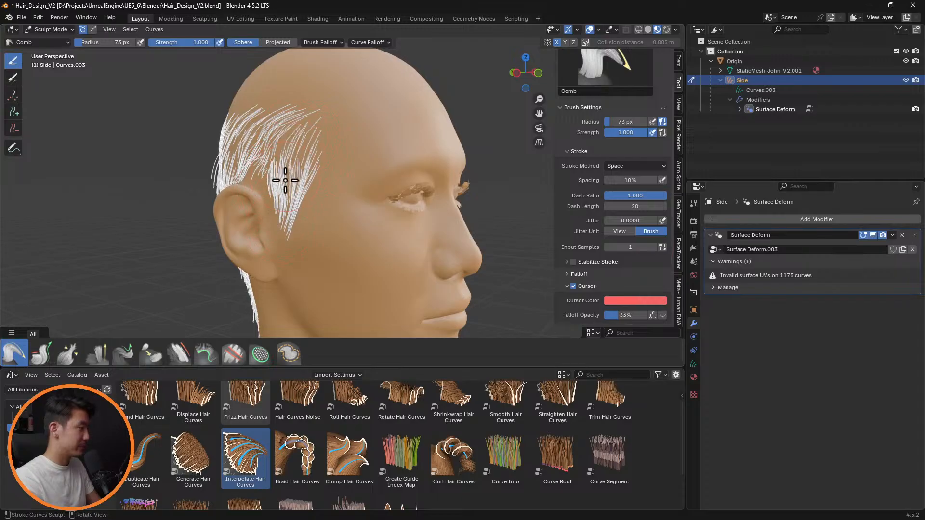
mouse_move(285, 180)
mouse_down()
mouse_move(283, 149)
mouse_move(277, 168)
mouse_up()
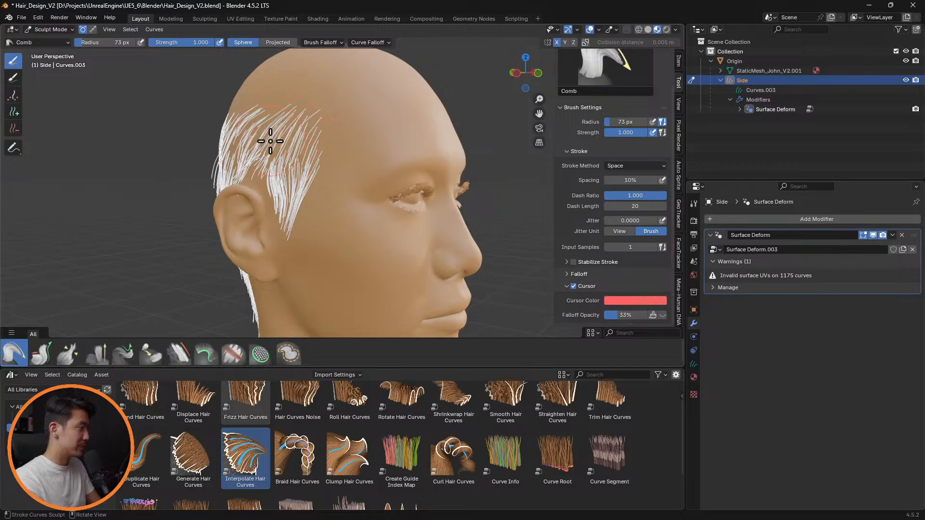
Step: Puff up the hair above the ear with the Puff brush at a 73 px radius and 1.000 strength
mouse_move(278, 139)
middle_down()
mouse_move(405, 131)
mouse_move(390, 157)
mouse_move(364, 173)
mouse_move(429, 171)
mouse_move(334, 216)
mouse_move(489, 209)
mouse_move(513, 244)
mouse_move(347, 221)
mouse_move(352, 227)
middle_up()
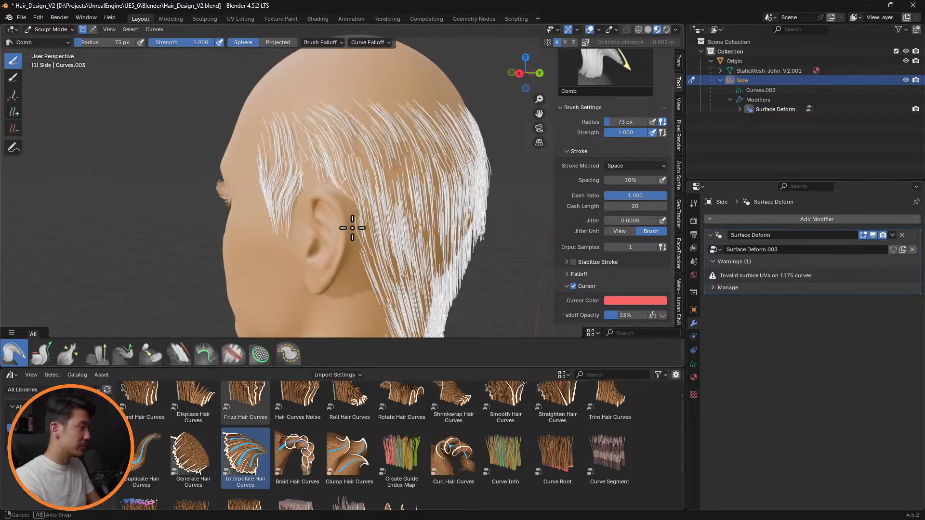
scroll(327, 192, up, 5)
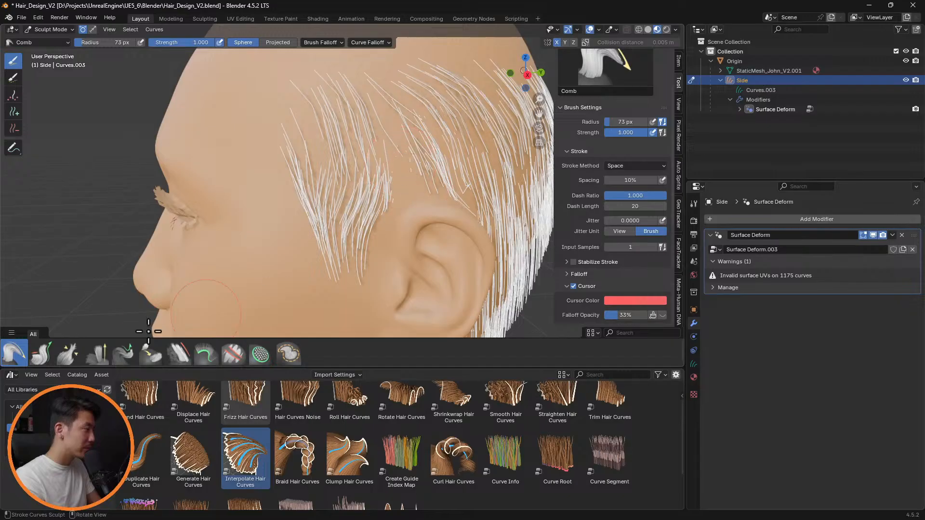
click(70, 354)
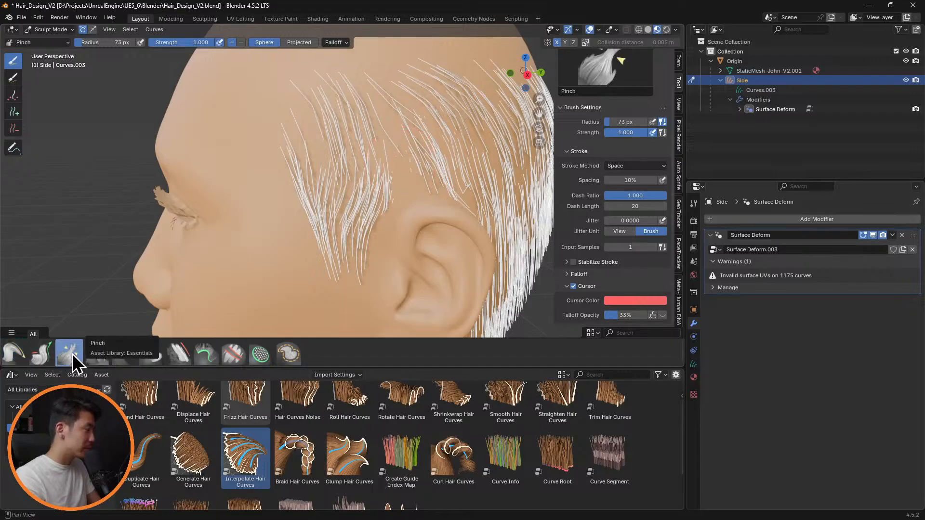
click(92, 356)
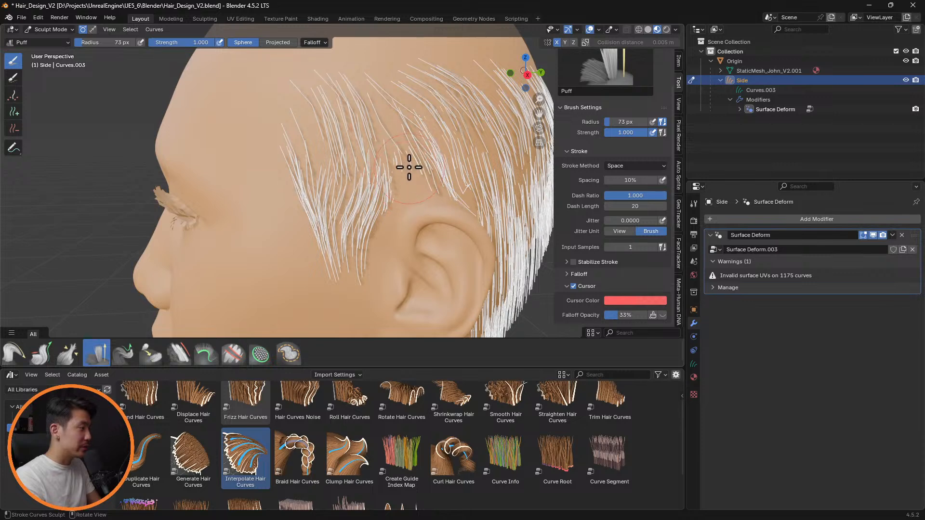
mouse_move(394, 116)
mouse_down()
mouse_move(398, 98)
mouse_move(430, 103)
mouse_move(467, 148)
mouse_up()
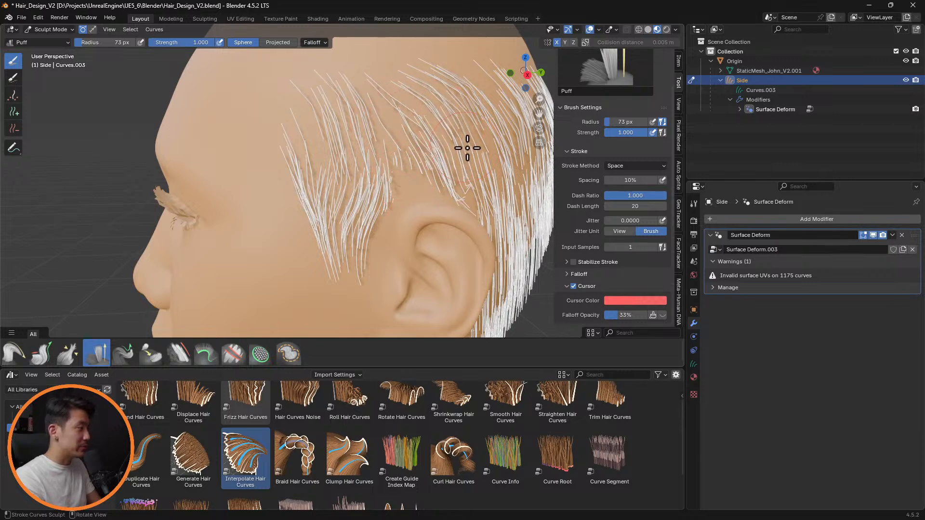
Step: Comb the puffed strands down over the top of the ear with the Comb brush at a 73 px radius
mouse_move(472, 203)
middle_down()
mouse_move(454, 157)
mouse_move(423, 173)
mouse_move(473, 189)
mouse_move(409, 232)
middle_up()
click(14, 353)
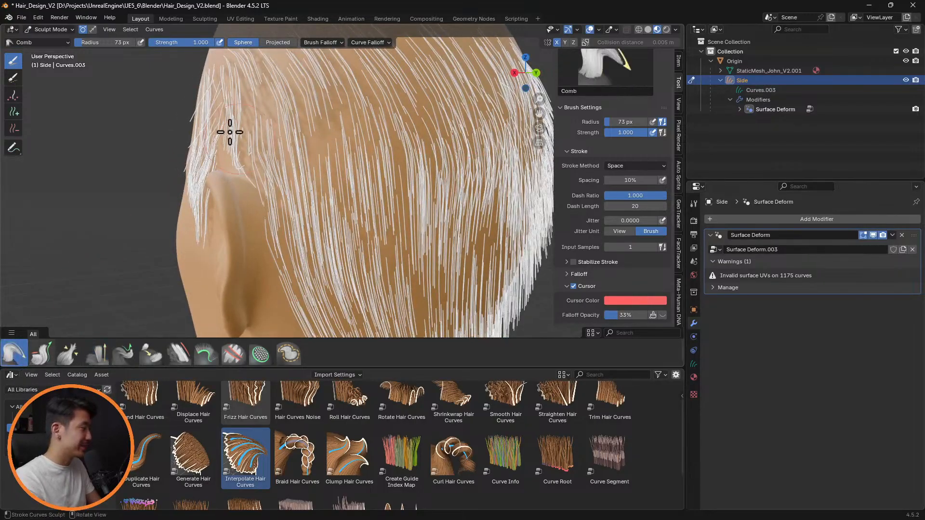
mouse_move(220, 129)
mouse_down()
mouse_move(186, 124)
mouse_move(215, 161)
mouse_move(213, 175)
mouse_move(231, 140)
mouse_up()
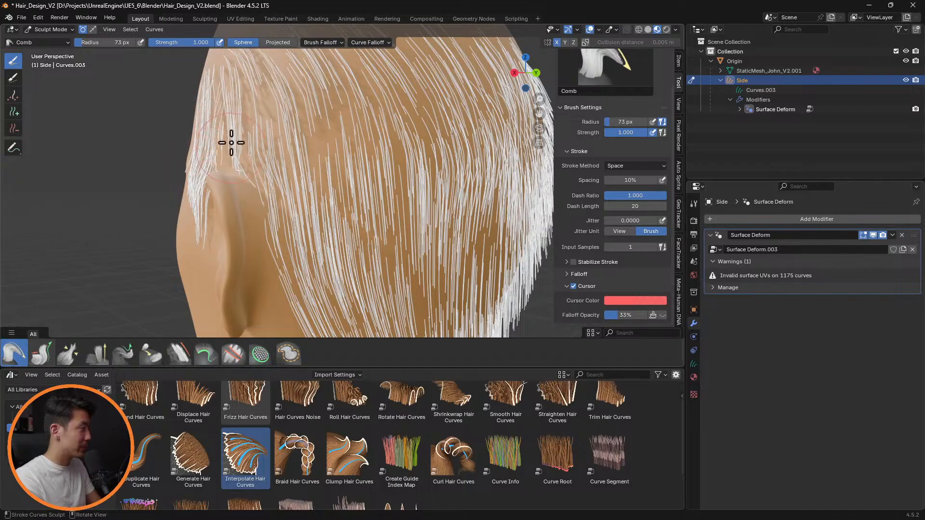
Step: Add strands to the gap above the ear with the Add brush, using count 1 and Length interpolation turned off
mouse_move(231, 140)
middle_down()
mouse_move(423, 155)
mouse_move(421, 175)
middle_up()
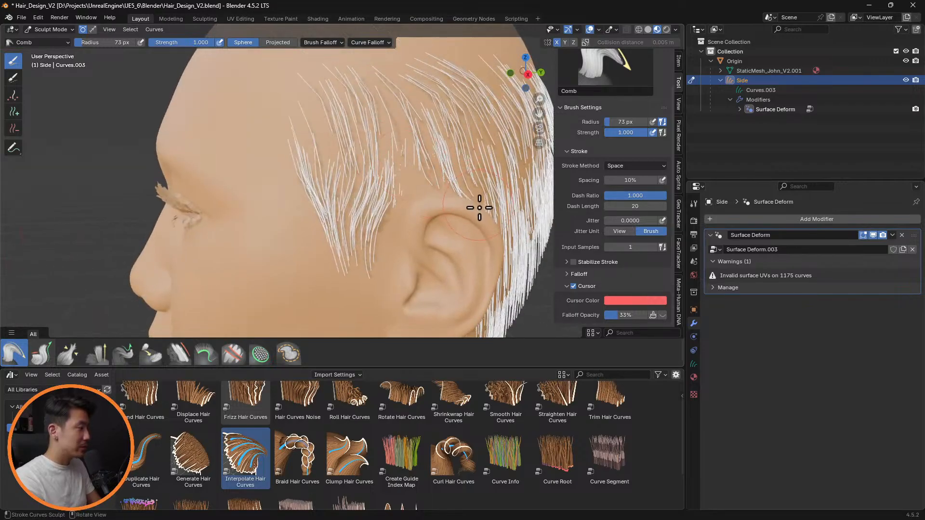
middle_drag(480, 207, 479, 196)
click(13, 115)
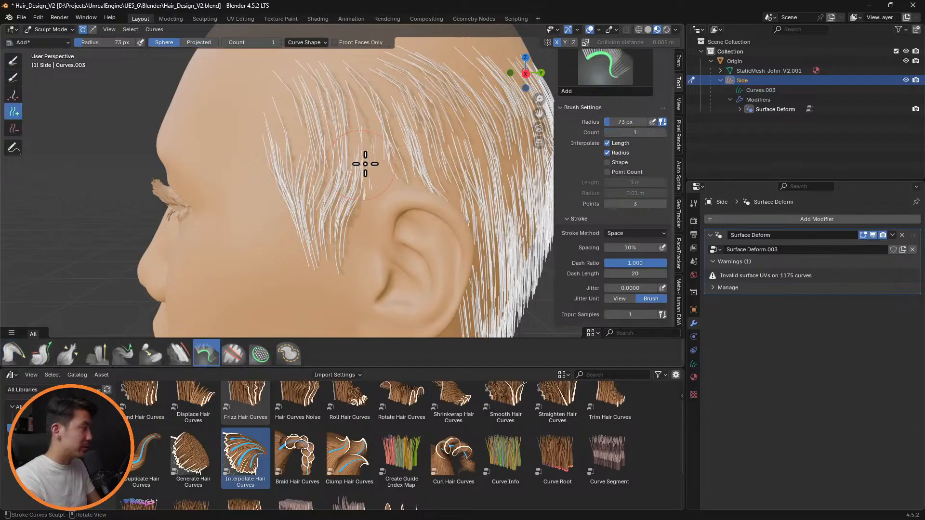
click(608, 144)
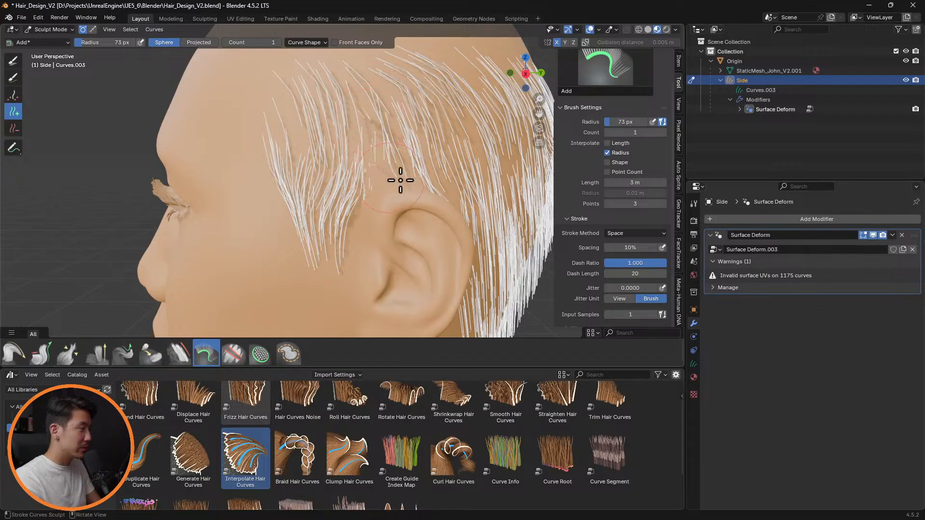
middle_drag(400, 180, 305, 206)
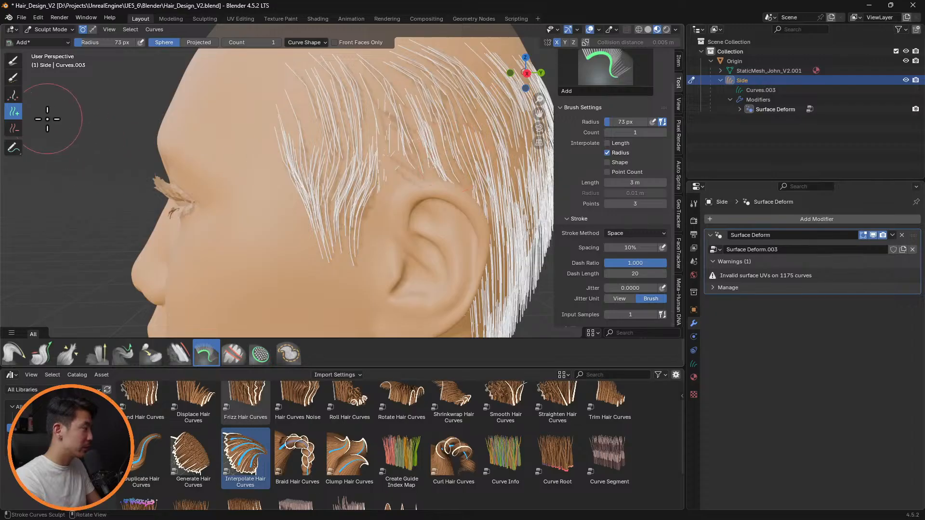
Step: Comb the new strands down above the ear and toward the sideburn with the Comb brush at a 73 px radius
click(13, 354)
middle_drag(386, 207, 362, 226)
mouse_move(449, 114)
mouse_down()
mouse_move(466, 194)
mouse_move(479, 182)
mouse_move(467, 212)
mouse_up()
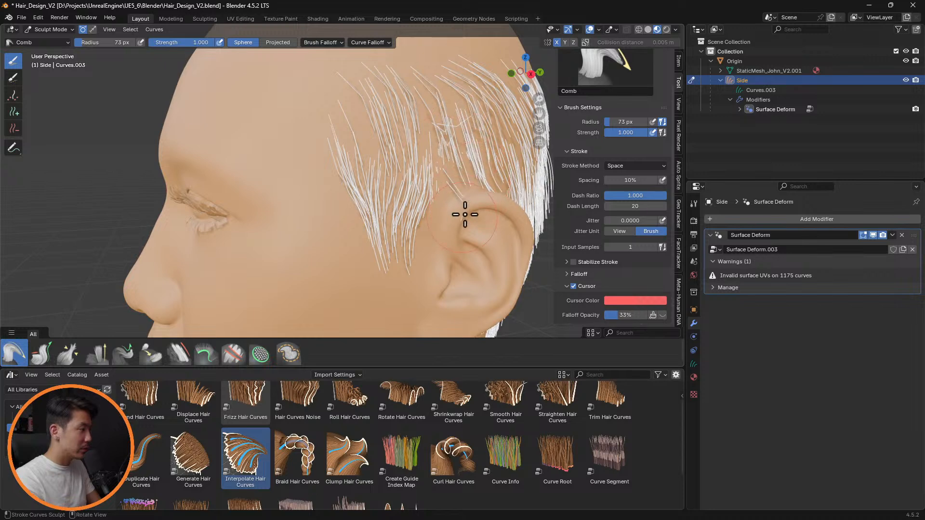
middle_drag(487, 198, 413, 227)
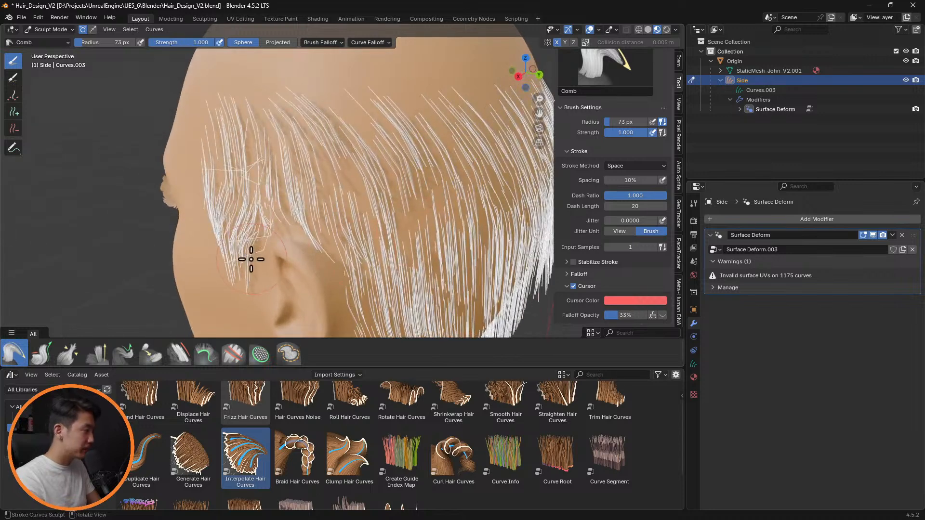
drag(251, 259, 268, 264)
mouse_move(310, 240)
middle_down()
mouse_move(382, 231)
mouse_move(421, 238)
middle_up()
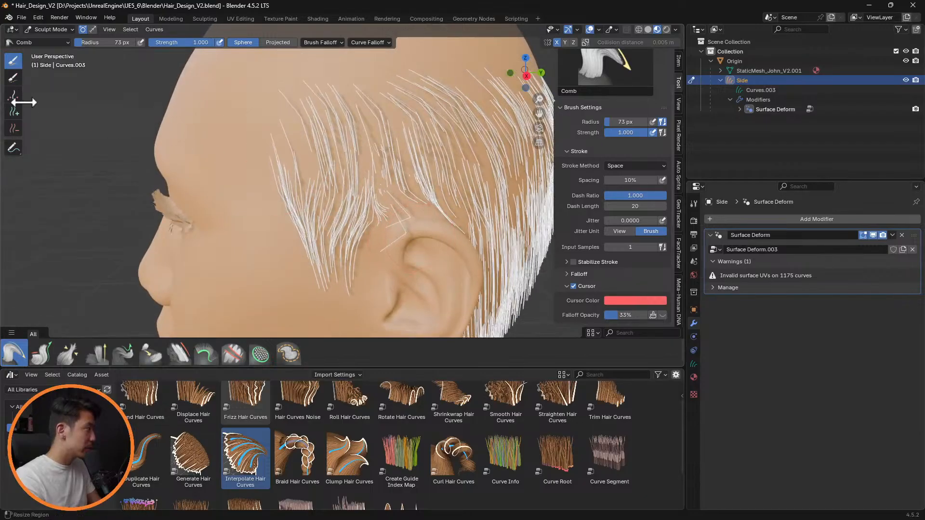
Step: Select only the stray strands at the top of the ear and comb them up and back off the ear
click(13, 77)
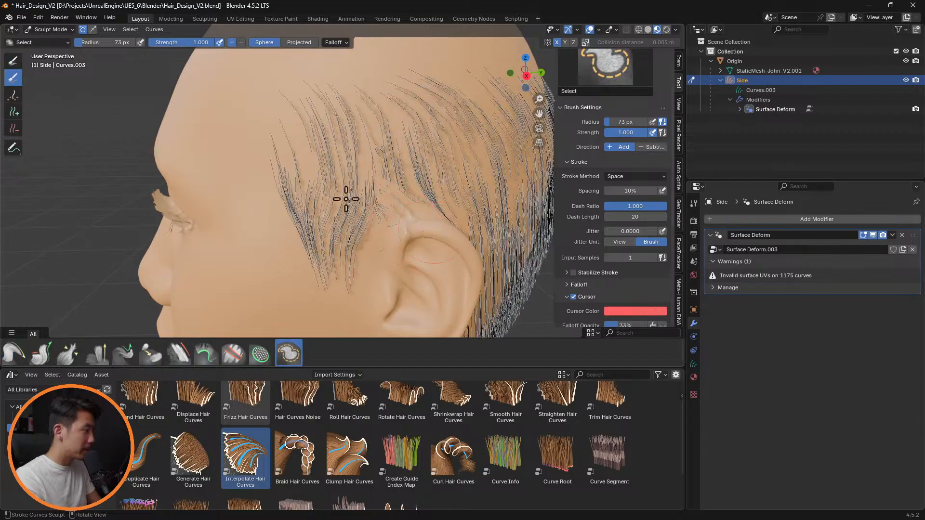
click(14, 355)
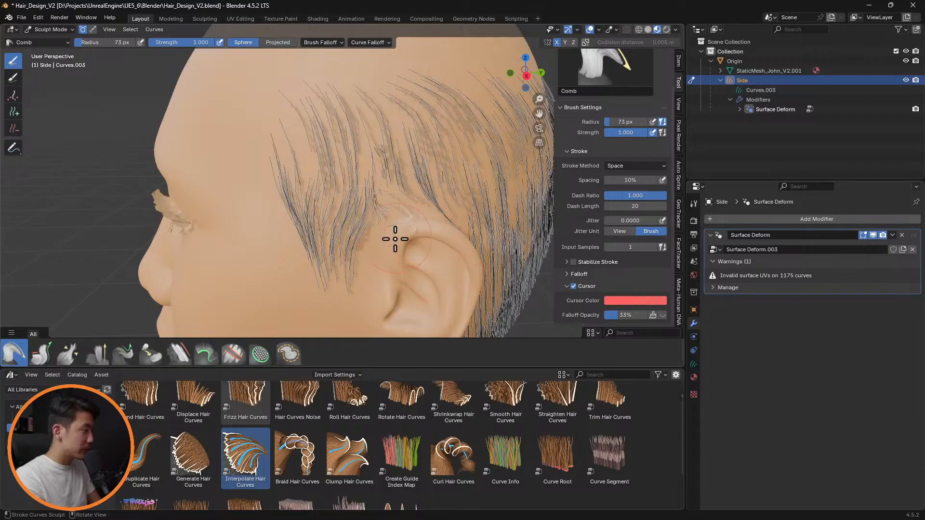
click(14, 77)
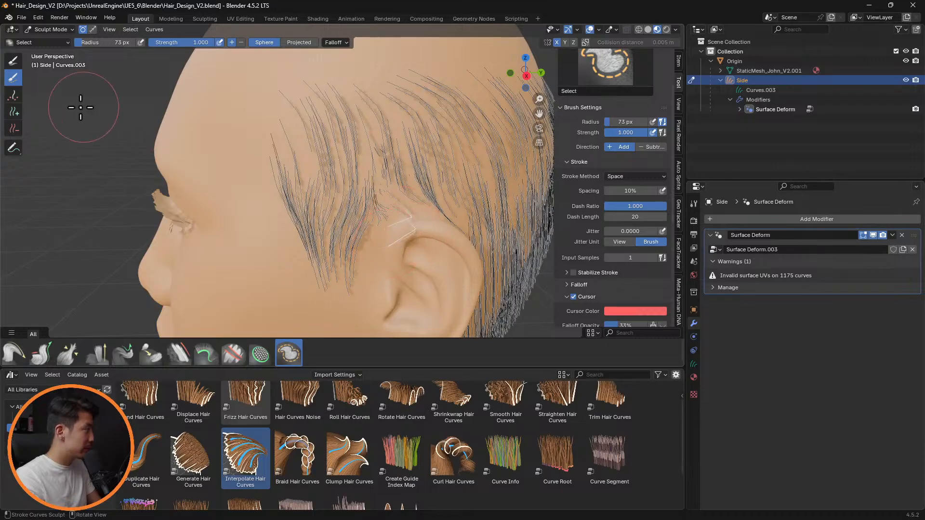
click(14, 354)
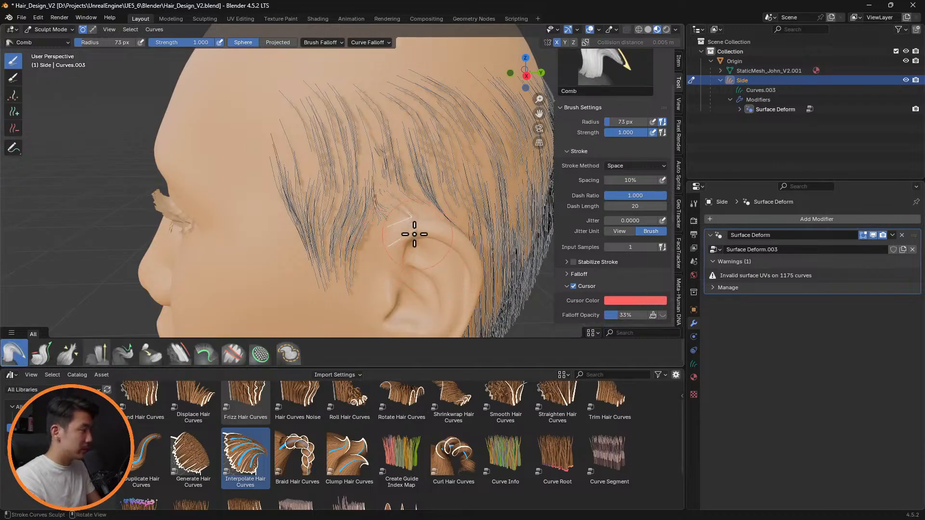
mouse_move(409, 267)
mouse_down()
mouse_move(420, 258)
mouse_move(405, 238)
mouse_move(443, 252)
mouse_up()
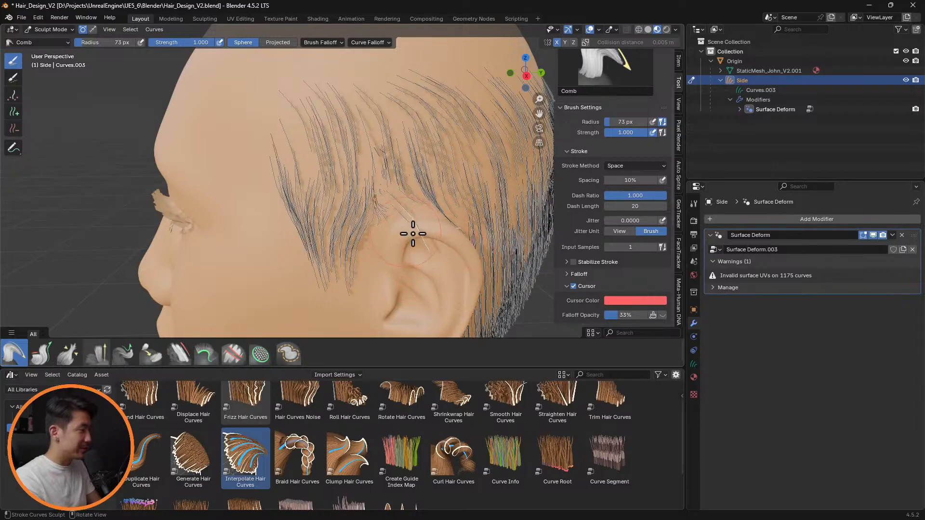
mouse_move(457, 232)
mouse_down()
mouse_move(427, 250)
mouse_move(478, 217)
mouse_move(424, 209)
mouse_move(436, 219)
mouse_up()
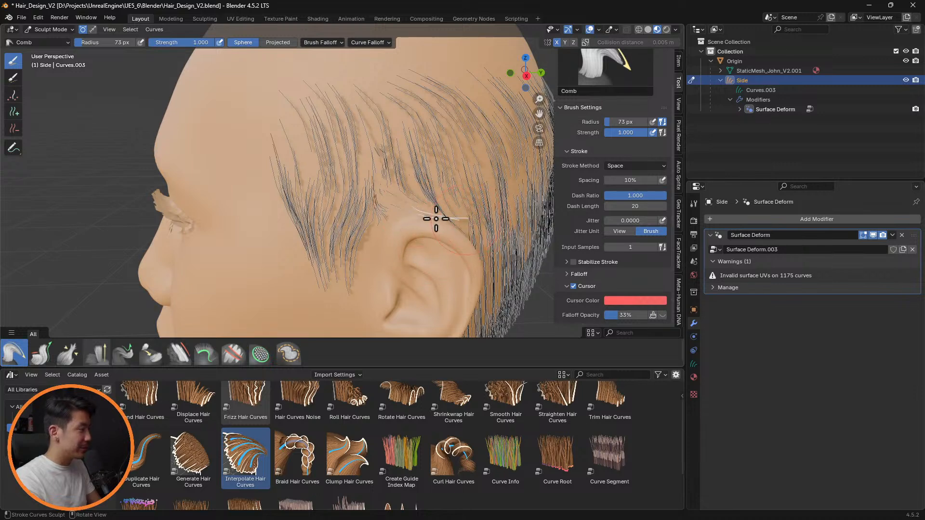
Step: Clear the strand selection to isolate remaining strays above the ear, and reselect all hair curves for combing
click(13, 77)
key(alt+a)
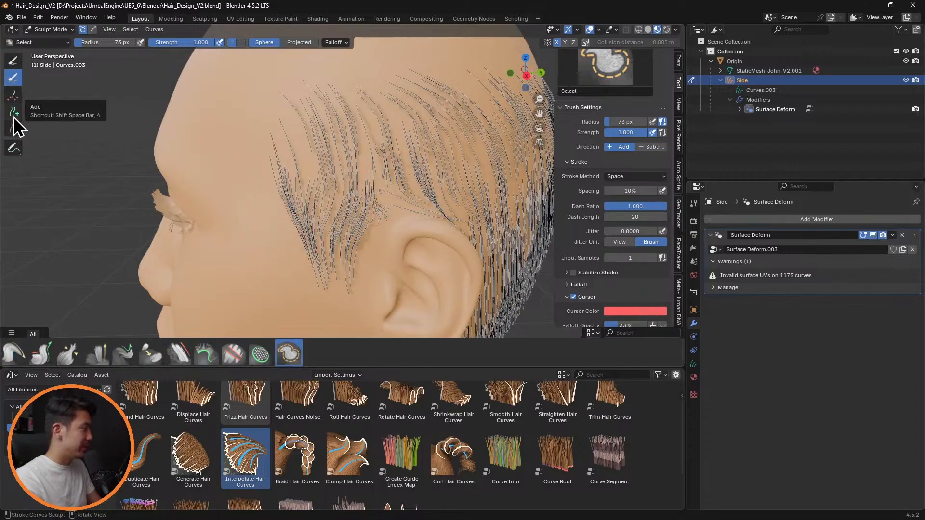
click(14, 353)
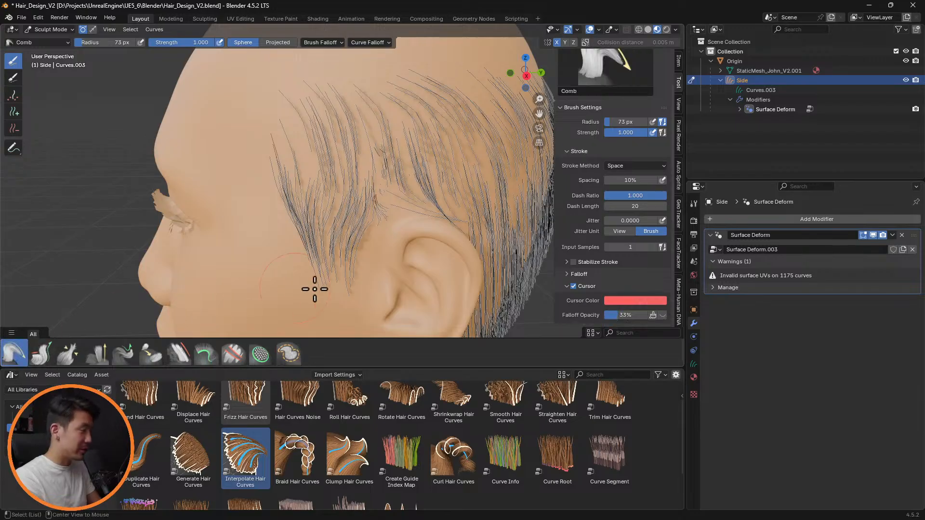
middle_drag(485, 217, 182, 145)
click(13, 78)
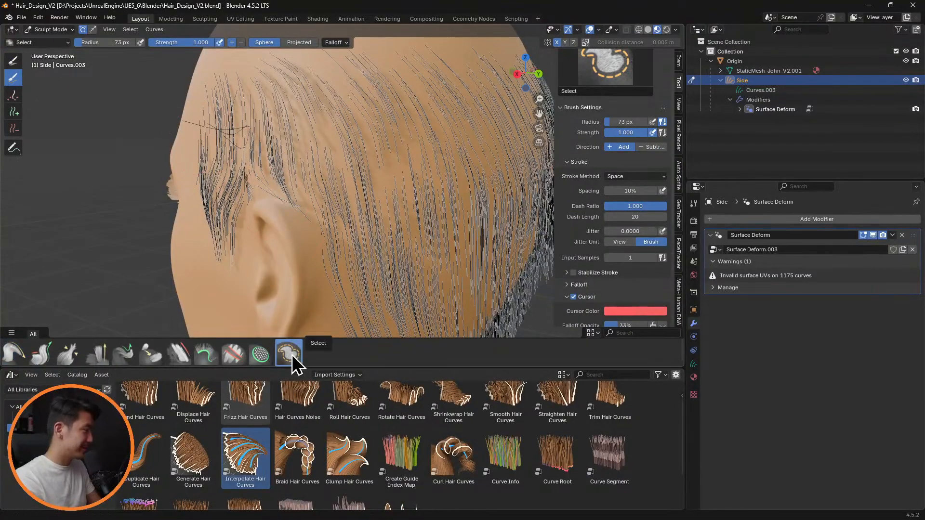
key(a)
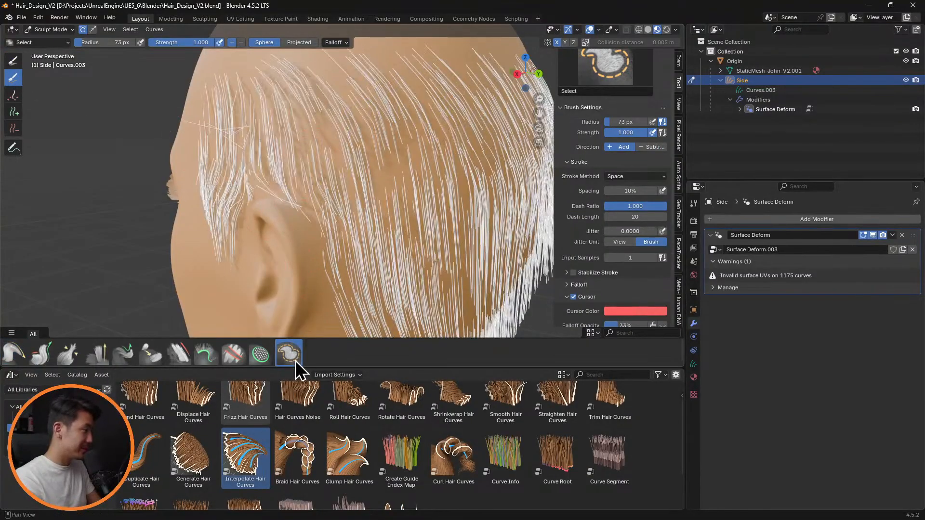
click(14, 355)
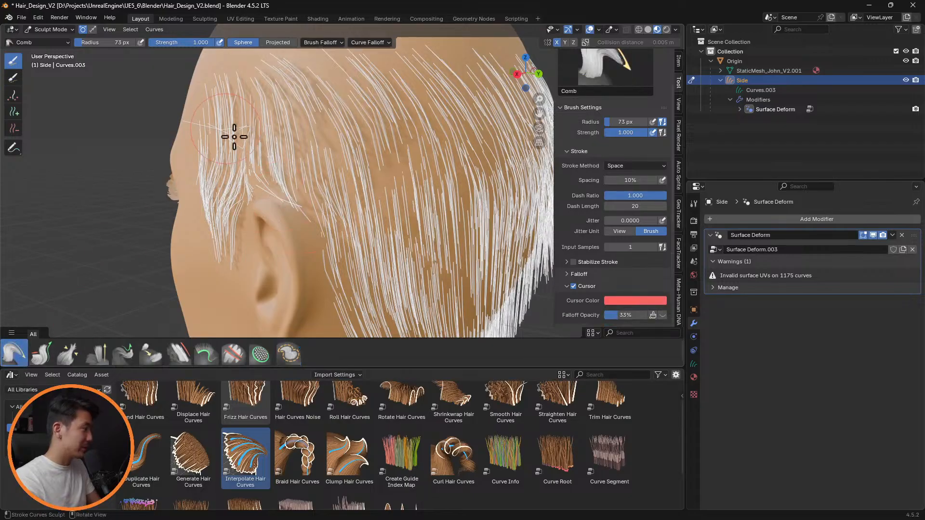
Step: Comb the sideburn's rear edge down and blend the strands above the ear with the Comb brush at a 73 px radius
middle_drag(234, 137, 407, 155)
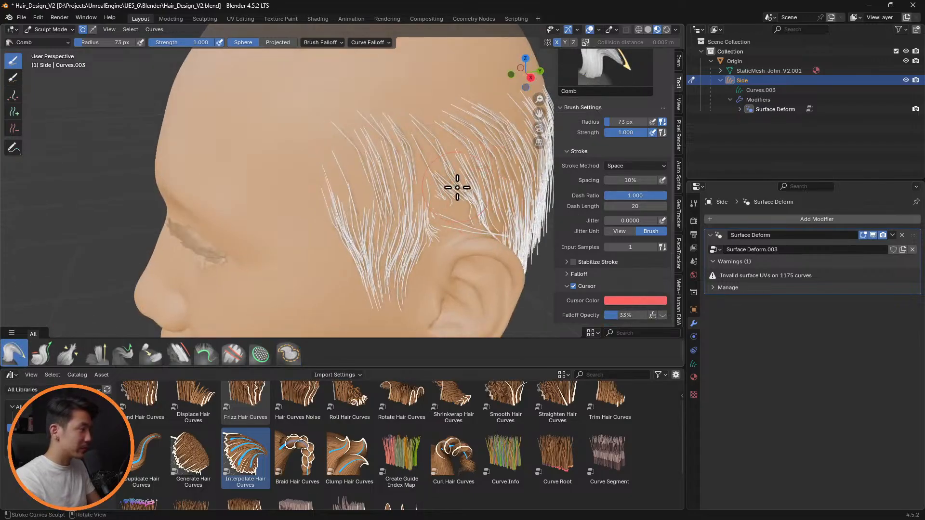
middle_drag(462, 218, 444, 201)
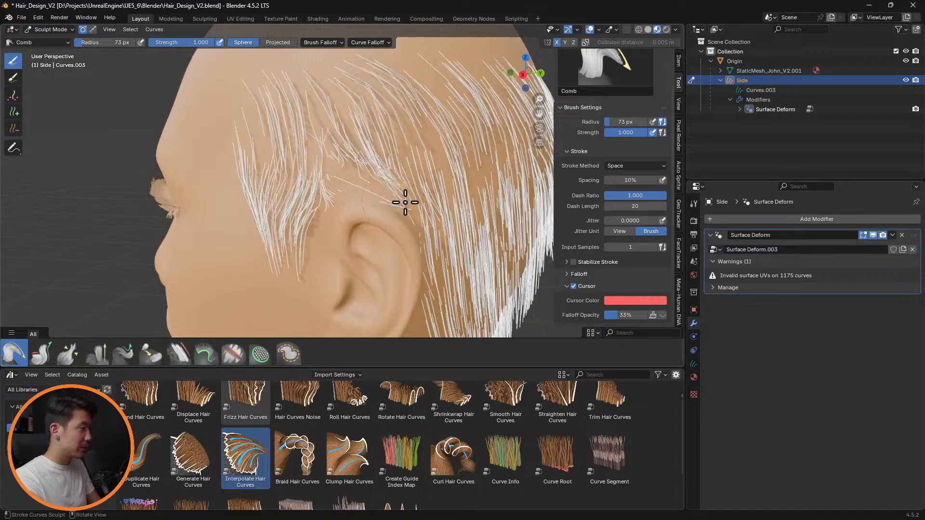
drag(317, 212, 304, 259)
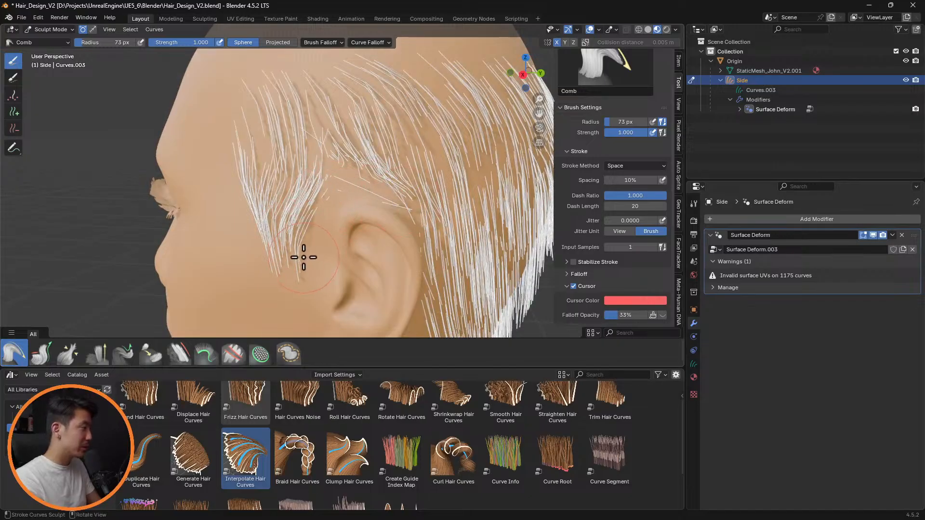
drag(345, 155, 383, 180)
middle_drag(376, 196, 481, 203)
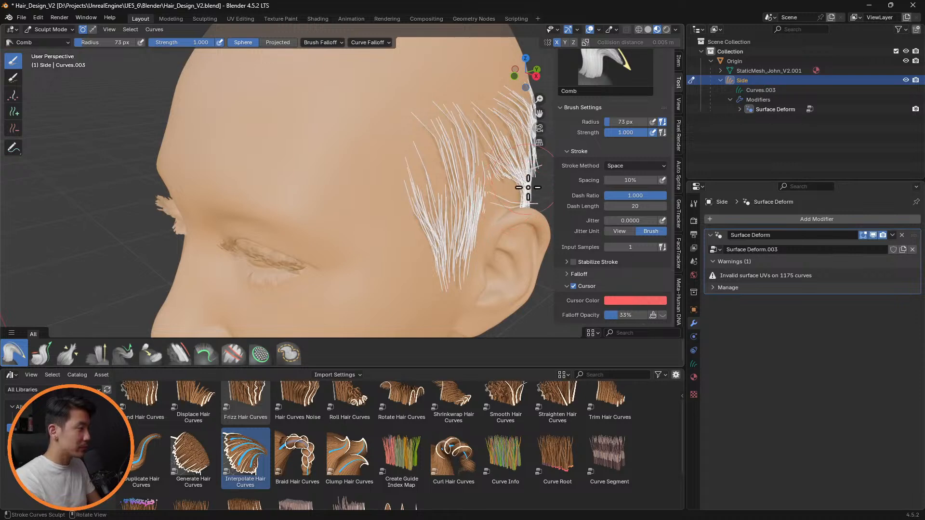
mouse_move(515, 201)
middle_down()
mouse_move(438, 186)
mouse_move(405, 157)
mouse_move(247, 103)
middle_up()
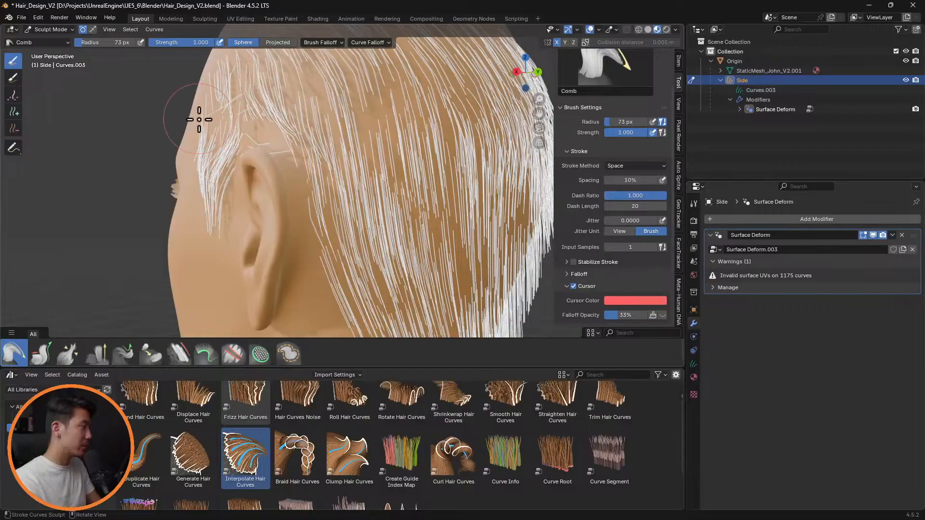
drag(197, 120, 221, 156)
middle_drag(265, 141, 356, 159)
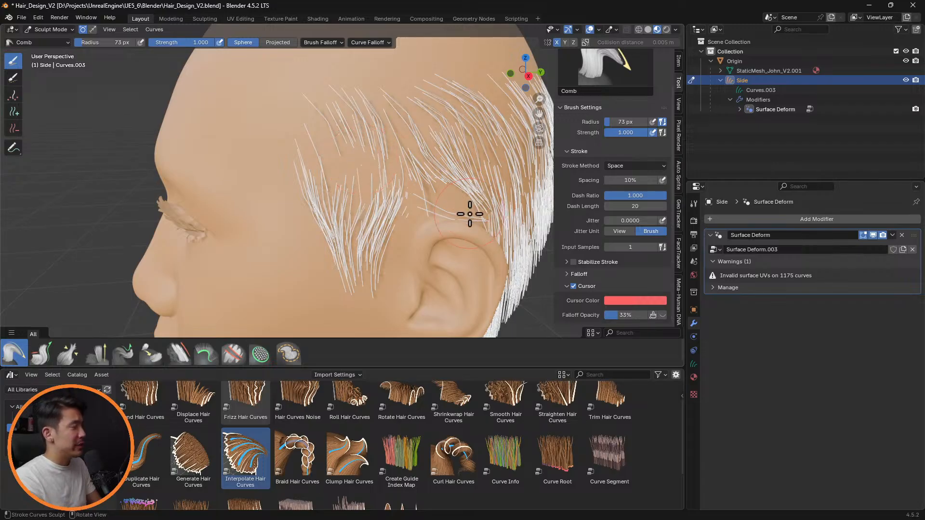
Step: Comb the stray strands crossing the top of the ear down in front of the ear
middle_drag(470, 214, 220, 167)
mouse_move(207, 148)
mouse_down()
mouse_move(212, 141)
mouse_move(212, 152)
mouse_move(197, 154)
mouse_move(215, 165)
mouse_move(216, 128)
mouse_move(200, 152)
mouse_move(259, 144)
mouse_up()
mouse_move(259, 145)
middle_down()
mouse_move(486, 180)
mouse_move(414, 164)
mouse_move(386, 221)
middle_up()
scroll(627, 193, down, 1)
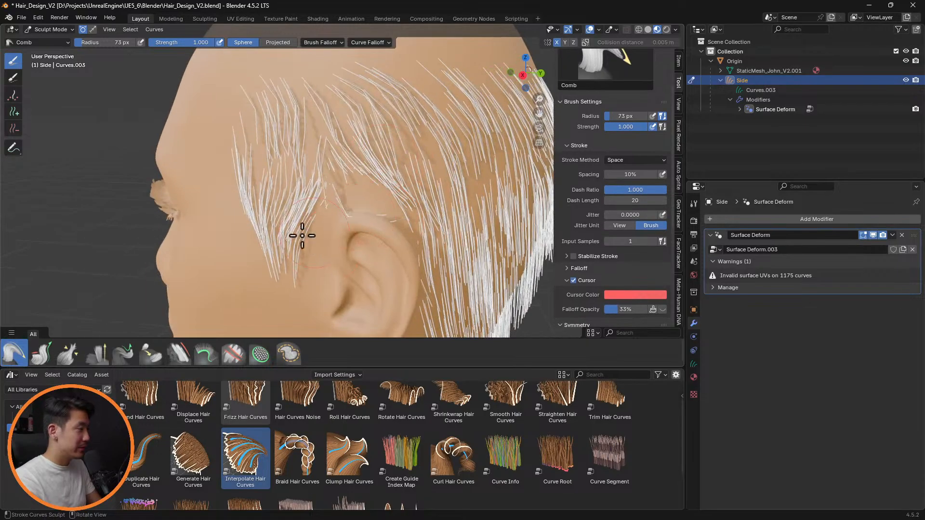
mouse_move(400, 229)
mouse_down()
mouse_move(369, 219)
mouse_move(312, 238)
mouse_move(345, 216)
mouse_move(361, 249)
mouse_up()
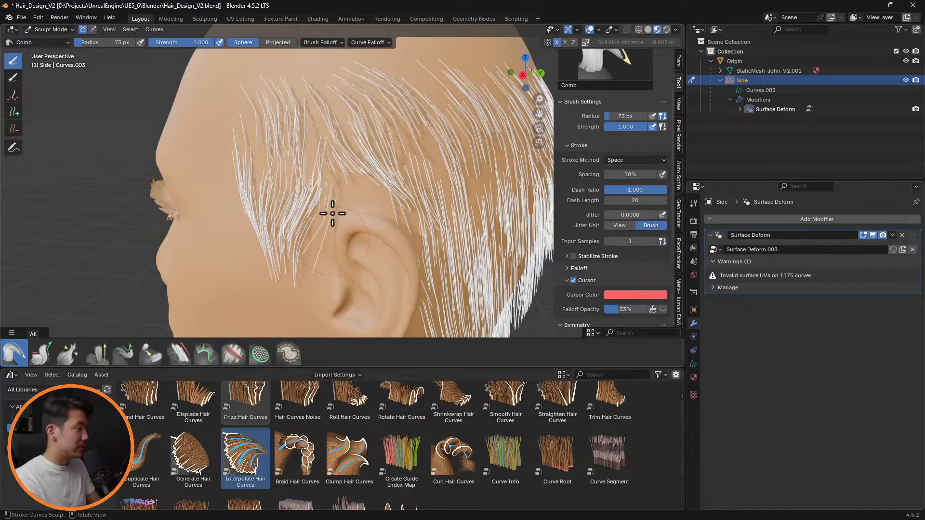
drag(332, 213, 335, 229)
Step: Comb the hair above the ear back toward the area behind it and even out its lower edge
mouse_move(370, 165)
mouse_down()
mouse_move(426, 241)
mouse_move(476, 259)
mouse_up()
middle_drag(477, 258, 364, 199)
drag(311, 122, 298, 110)
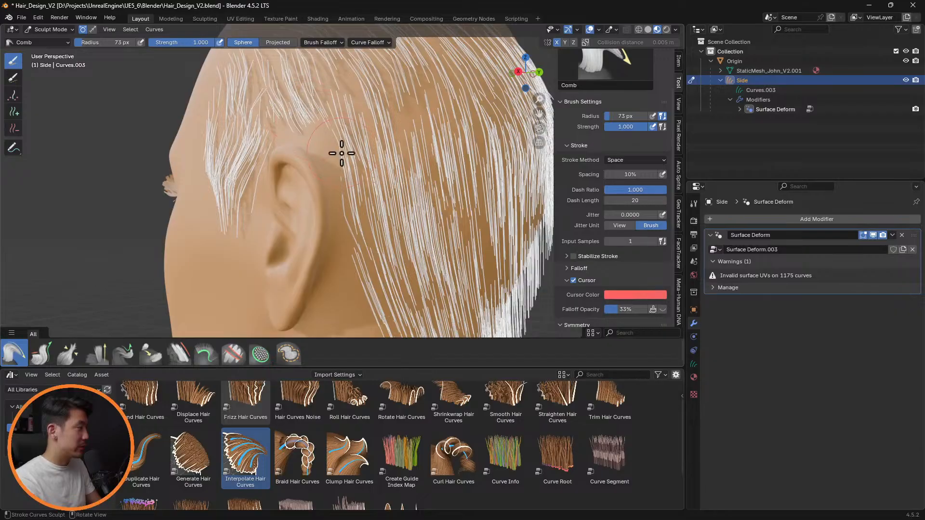
middle_drag(342, 153, 521, 200)
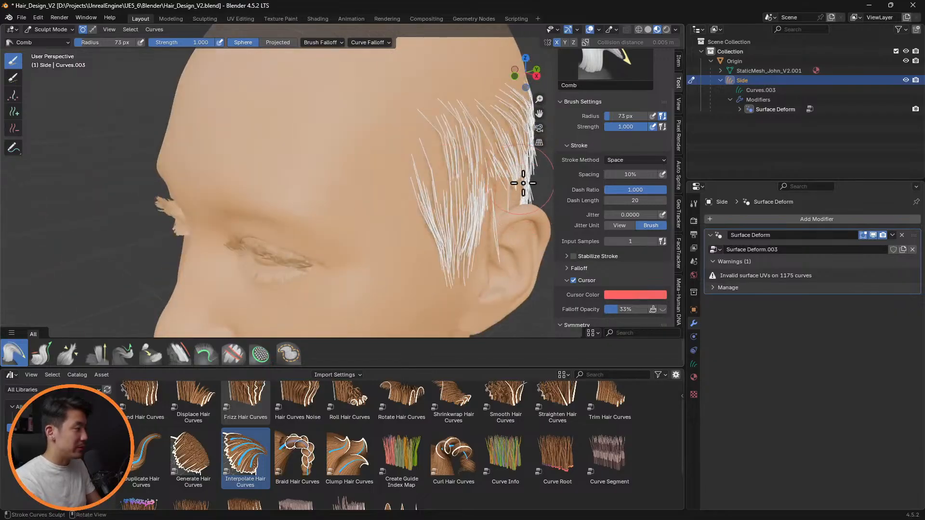
middle_drag(523, 204, 352, 180)
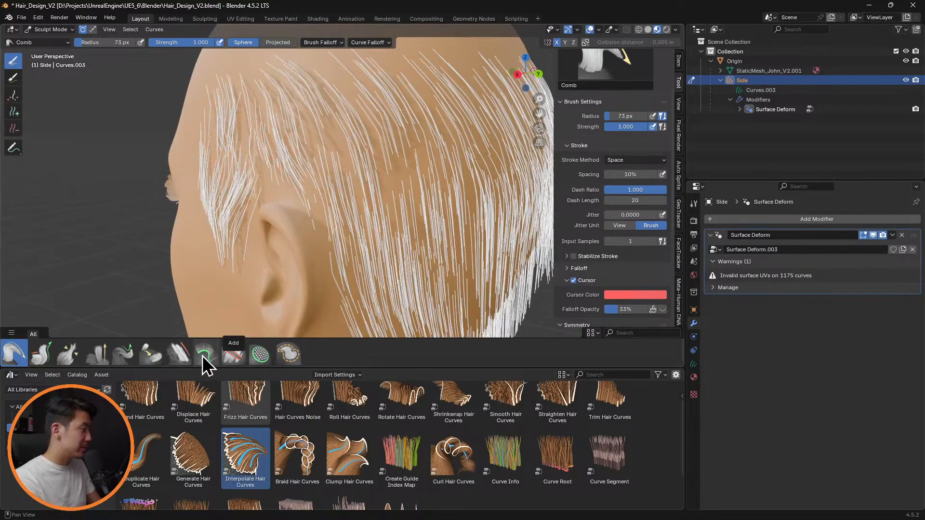
Step: Smooth the sideburn strands with the Smooth brush at a 73 px radius and 1.000 strength
click(178, 356)
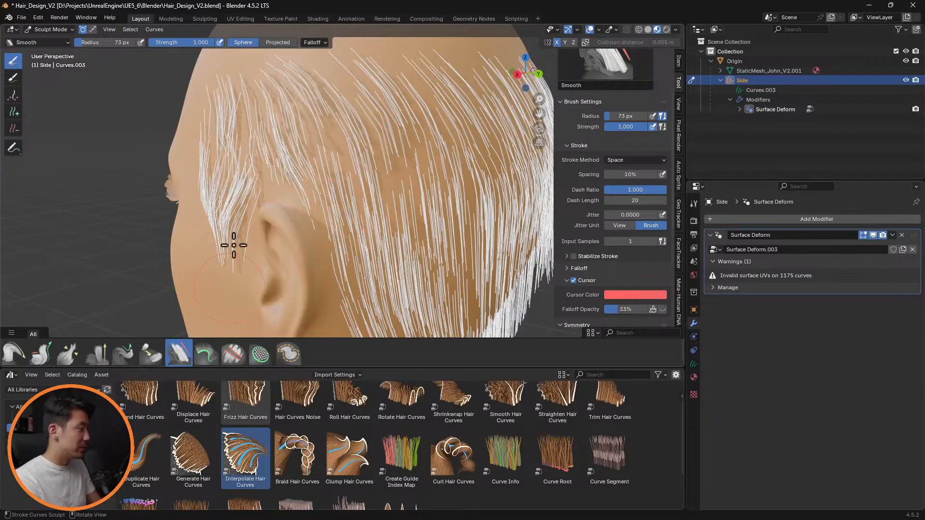
mouse_move(234, 245)
mouse_down()
mouse_move(227, 178)
mouse_move(204, 240)
mouse_move(221, 196)
mouse_up()
middle_drag(472, 219, 414, 206)
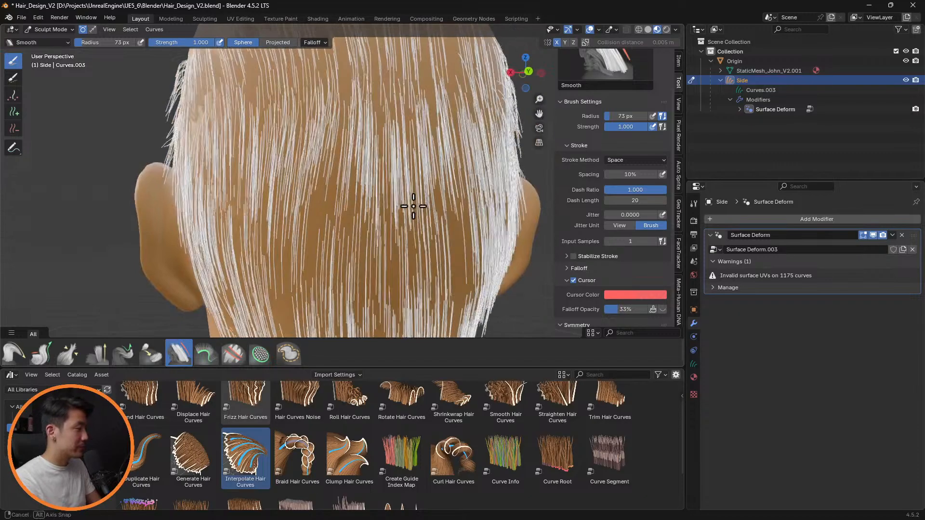
Step: Enlarge the Smooth brush radius to 112 px and smooth the hair on the back of the head down to the nape
scroll(409, 210, down, 5)
key(f)
click(404, 243)
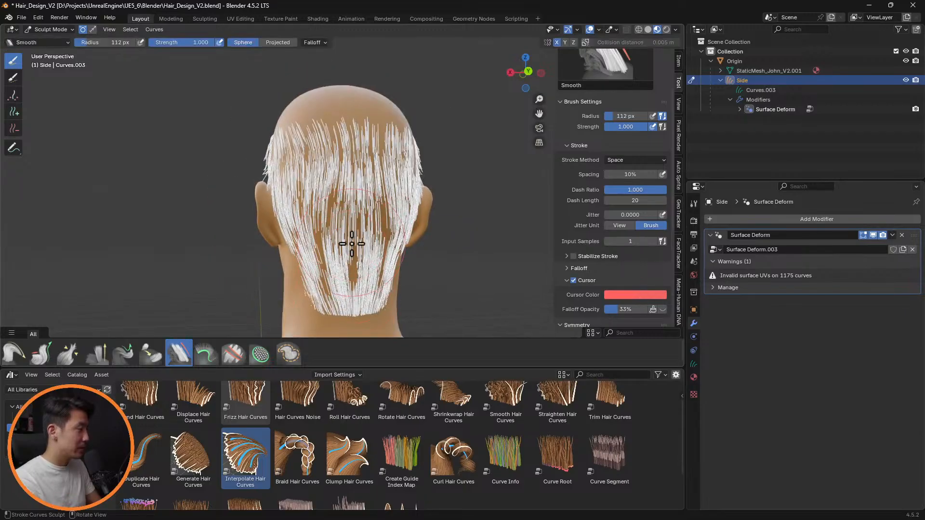
mouse_move(351, 244)
mouse_down()
mouse_move(357, 299)
mouse_move(356, 274)
mouse_move(316, 291)
mouse_move(324, 217)
mouse_move(357, 275)
mouse_up()
mouse_move(357, 275)
middle_down()
mouse_move(284, 225)
mouse_move(303, 226)
mouse_move(261, 227)
middle_up()
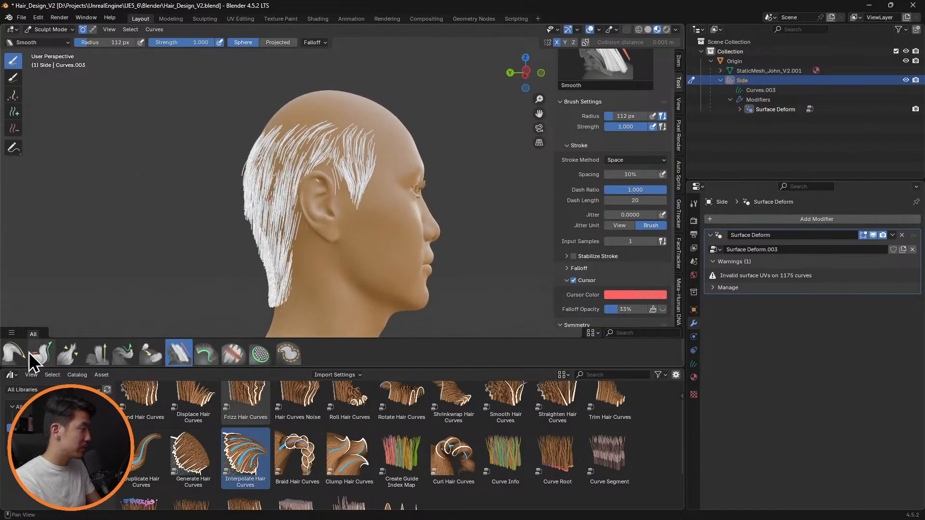
Step: Comb the hair at the back of the head down along the nape with the Comb brush at a 112 px radius
click(14, 354)
middle_drag(269, 269, 269, 243)
scroll(192, 227, up, 5)
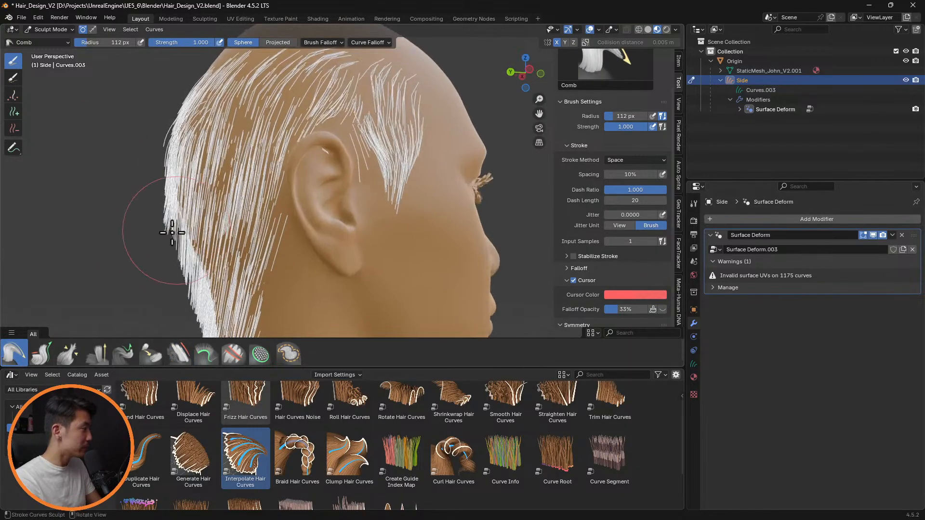
drag(164, 234, 185, 314)
mouse_move(219, 283)
middle_down()
mouse_move(450, 289)
mouse_move(425, 287)
middle_up()
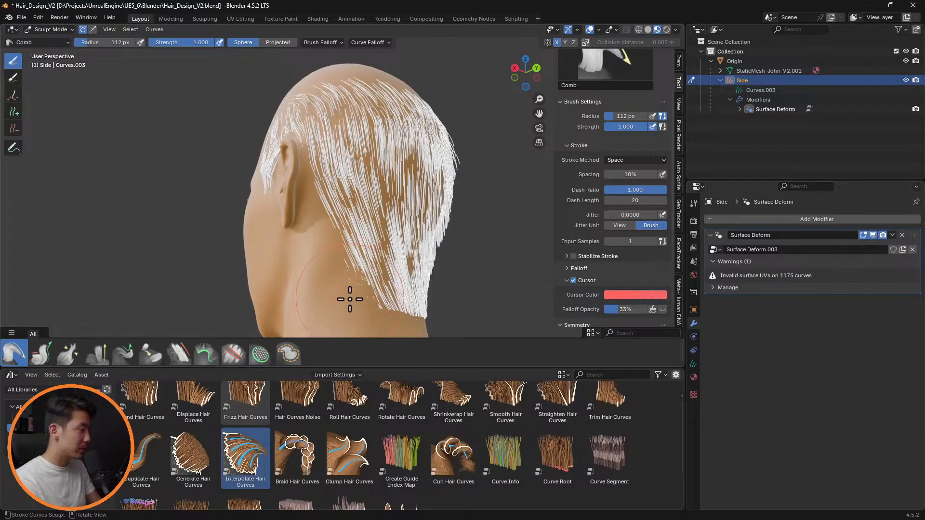
Step: Comb the stray strands along the front edge of the nape hair, below and behind the ear
middle_drag(344, 301, 424, 306)
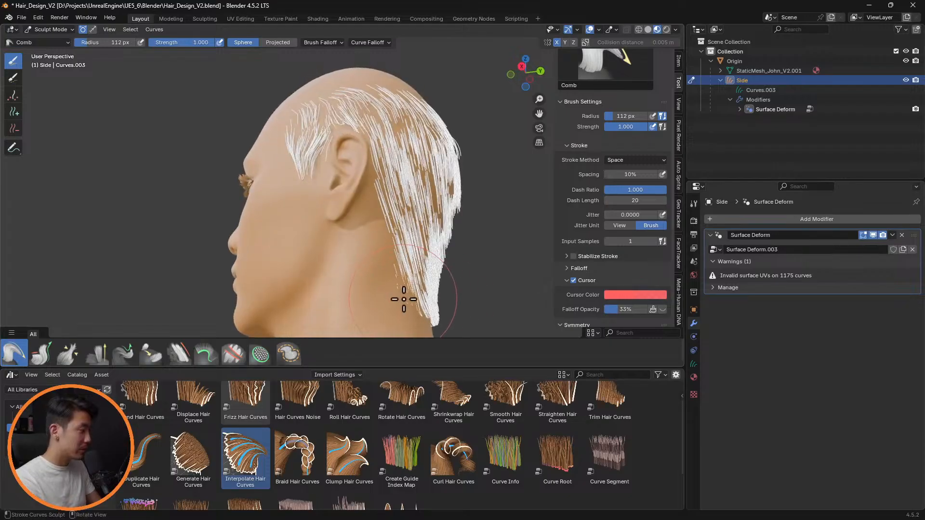
mouse_move(407, 300)
mouse_down()
mouse_move(392, 290)
mouse_move(409, 314)
mouse_up()
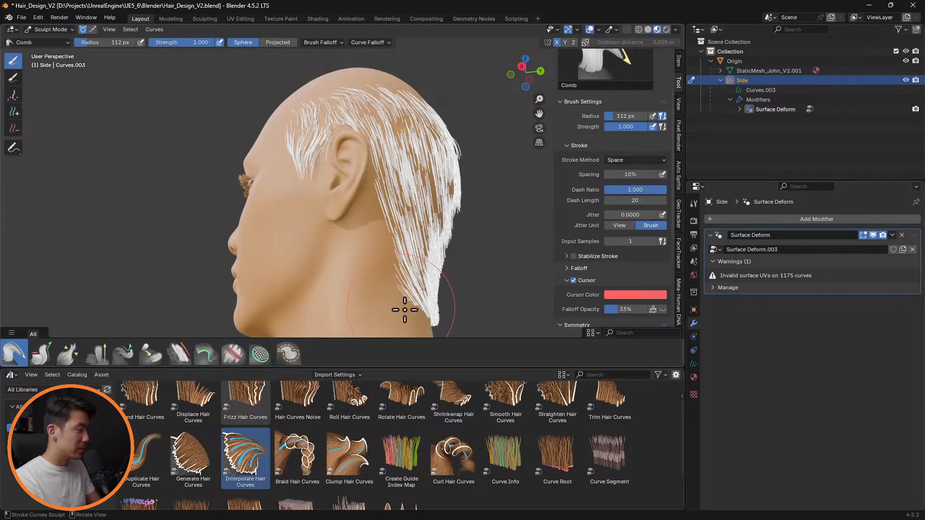
Step: Set the Comb brush radius to 56 px and comb the loose sideburn strands in front of the ear together into a pointed tip
mouse_move(406, 310)
middle_down()
mouse_move(359, 311)
mouse_move(356, 302)
mouse_move(388, 241)
mouse_move(404, 239)
mouse_move(314, 247)
mouse_move(378, 256)
mouse_move(323, 220)
middle_up()
scroll(366, 259, up, 3)
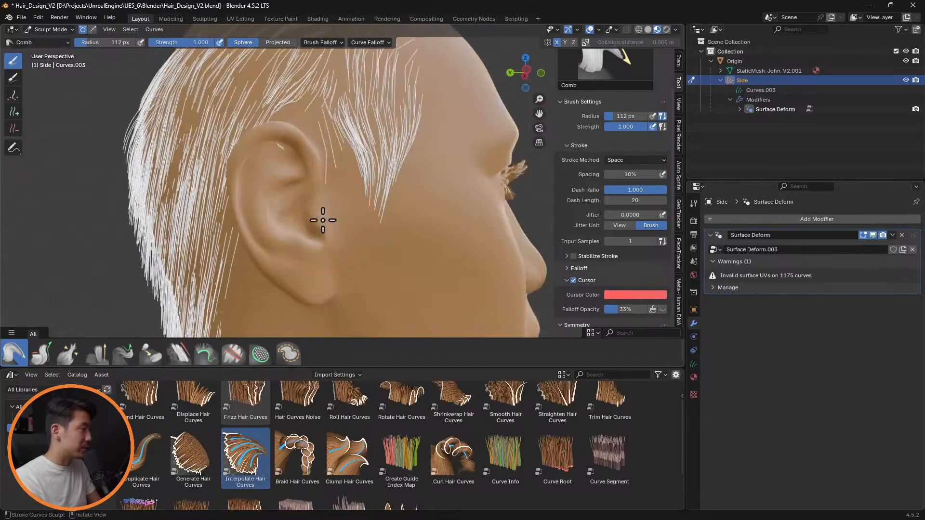
click(14, 128)
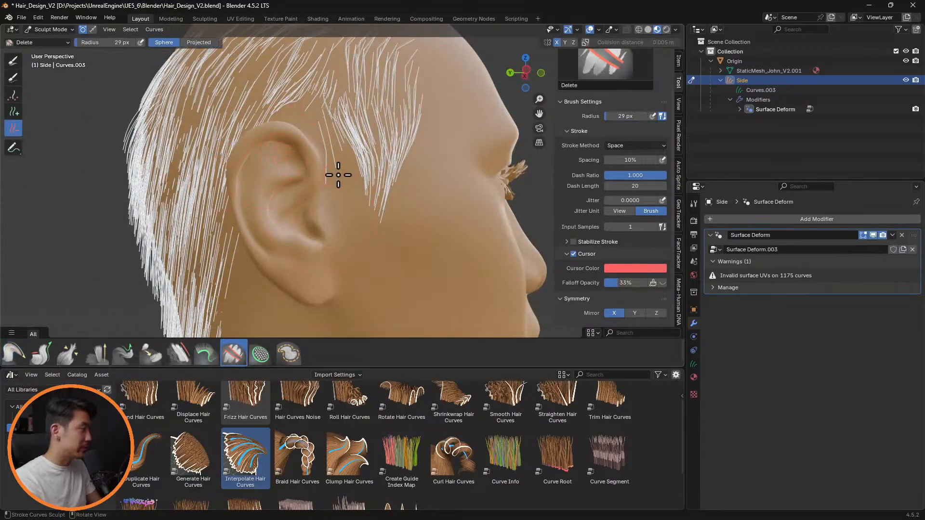
middle_drag(339, 175, 356, 198)
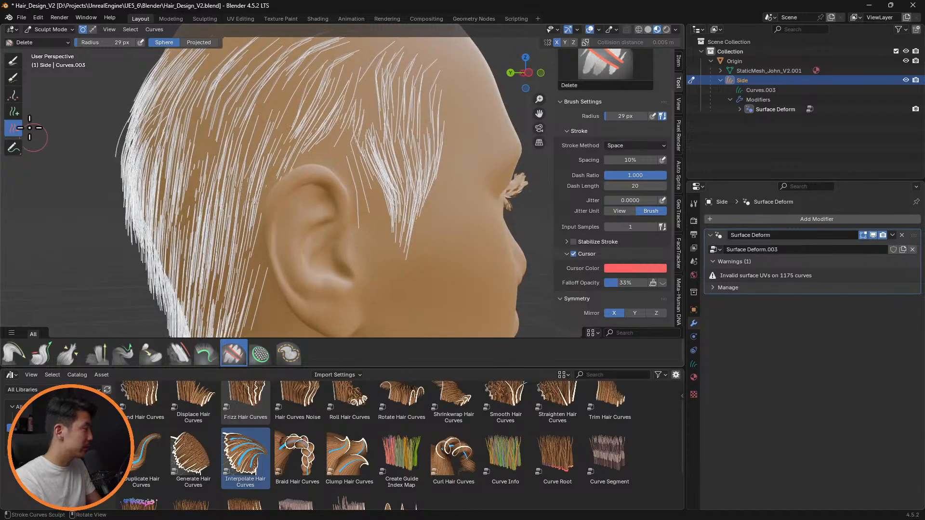
click(19, 354)
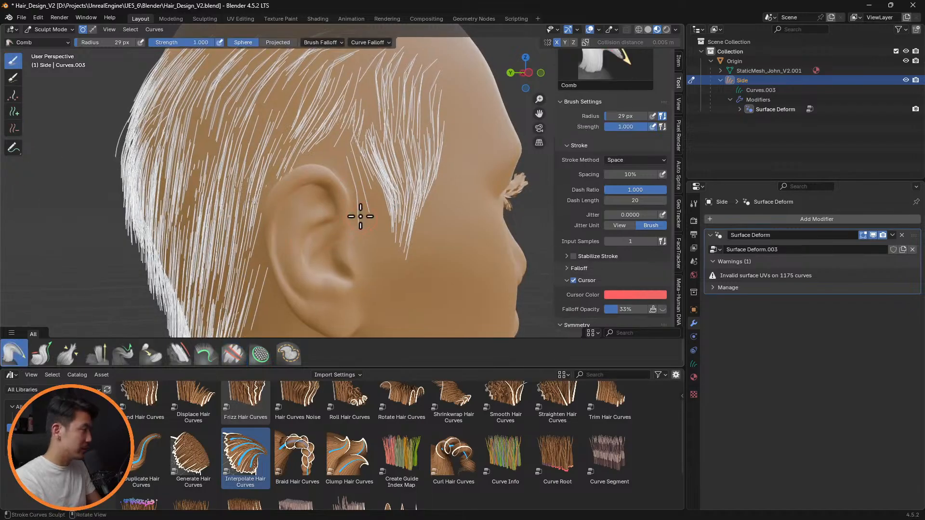
key(f)
click(355, 189)
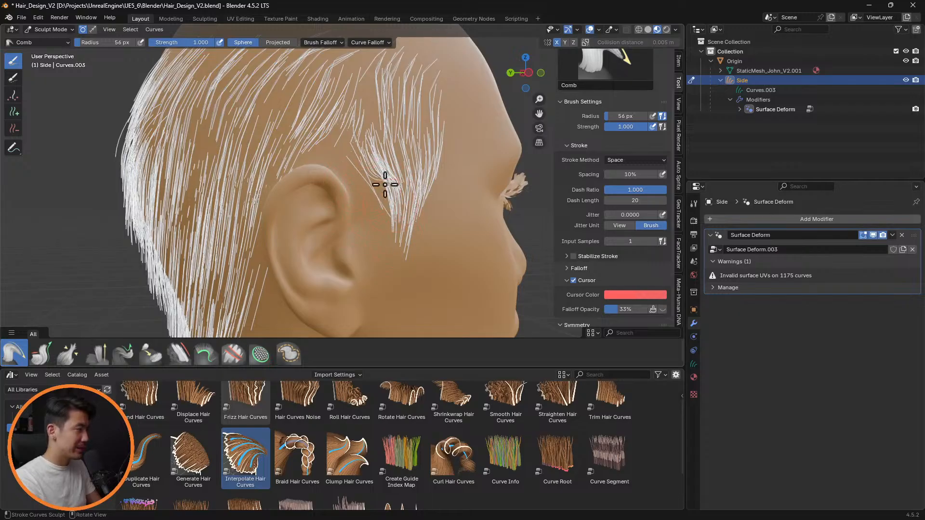
mouse_move(385, 185)
mouse_down()
mouse_move(399, 212)
mouse_move(373, 206)
mouse_up()
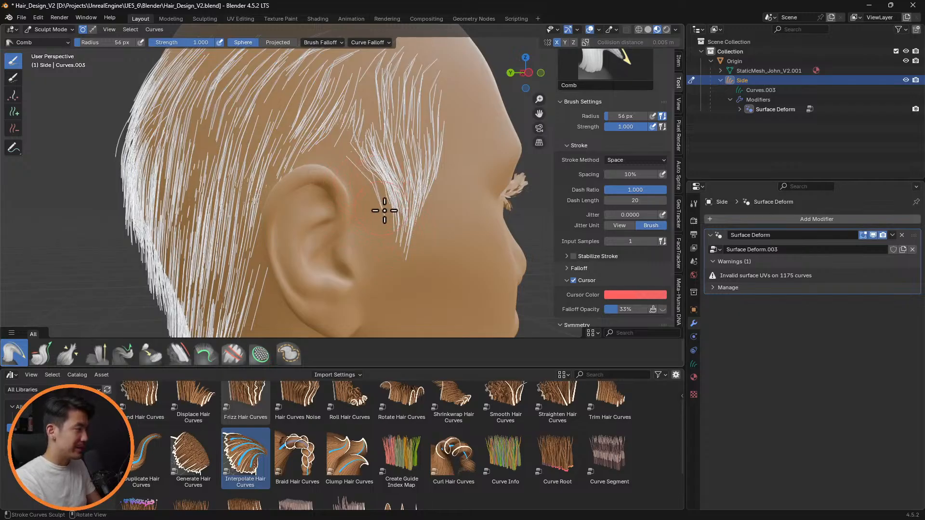
mouse_move(463, 226)
middle_down()
mouse_move(438, 223)
mouse_move(448, 229)
middle_up()
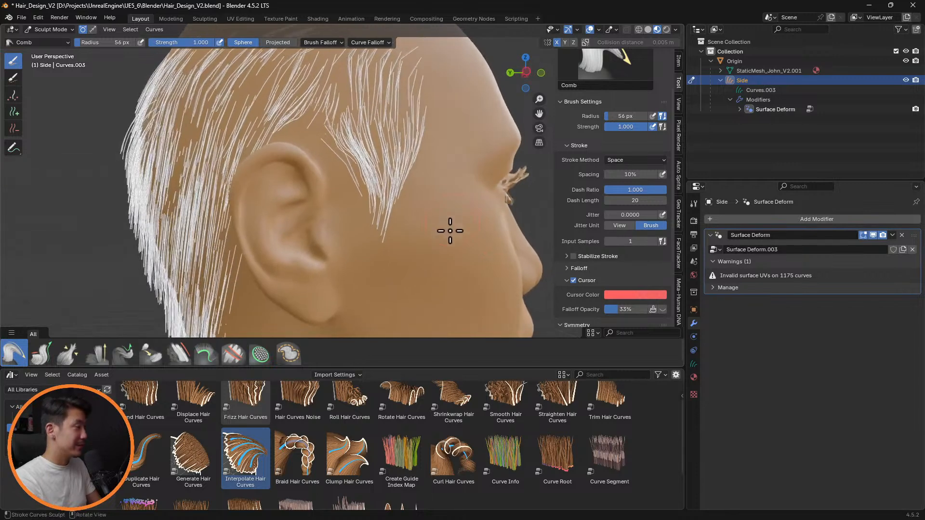
mouse_move(382, 205)
mouse_down()
mouse_move(399, 203)
mouse_move(390, 224)
mouse_up()
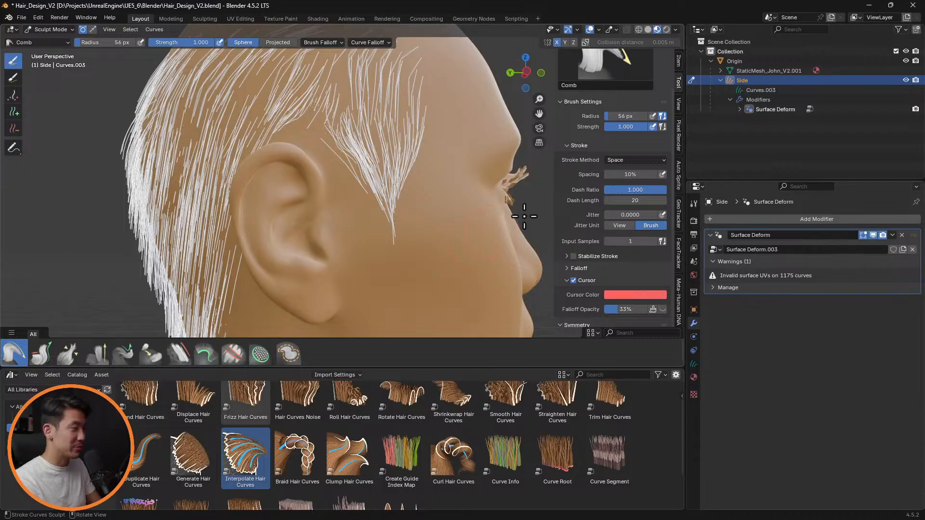
Step: Add a few new strands in the bare gap just above the ear with the Add brush at a 56 px radius
click(14, 112)
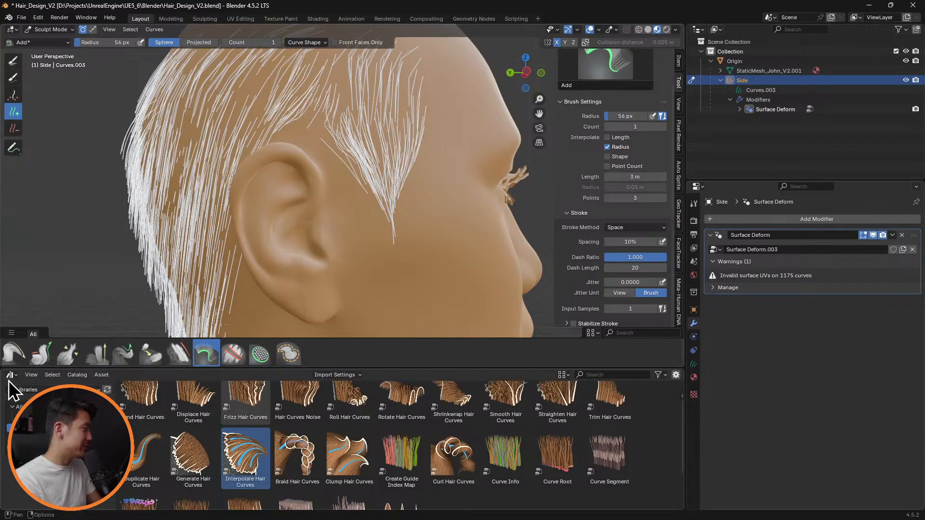
click(13, 356)
mouse_move(413, 245)
middle_down()
mouse_move(376, 263)
mouse_move(333, 248)
mouse_move(400, 255)
middle_up()
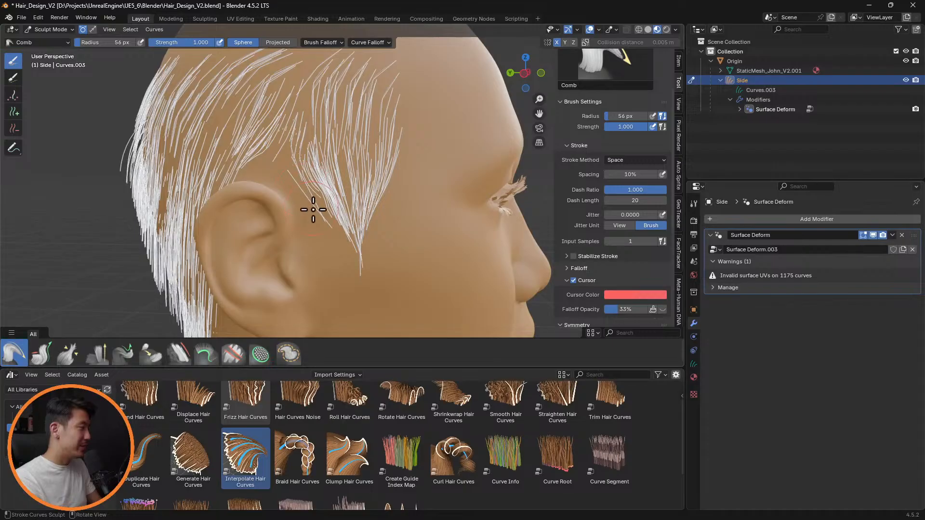
mouse_move(313, 209)
middle_down()
mouse_move(312, 201)
mouse_move(386, 192)
mouse_move(401, 197)
mouse_move(305, 203)
mouse_move(331, 189)
mouse_move(407, 223)
mouse_move(233, 166)
mouse_move(250, 145)
mouse_move(161, 120)
middle_up()
scroll(403, 221, up, 5)
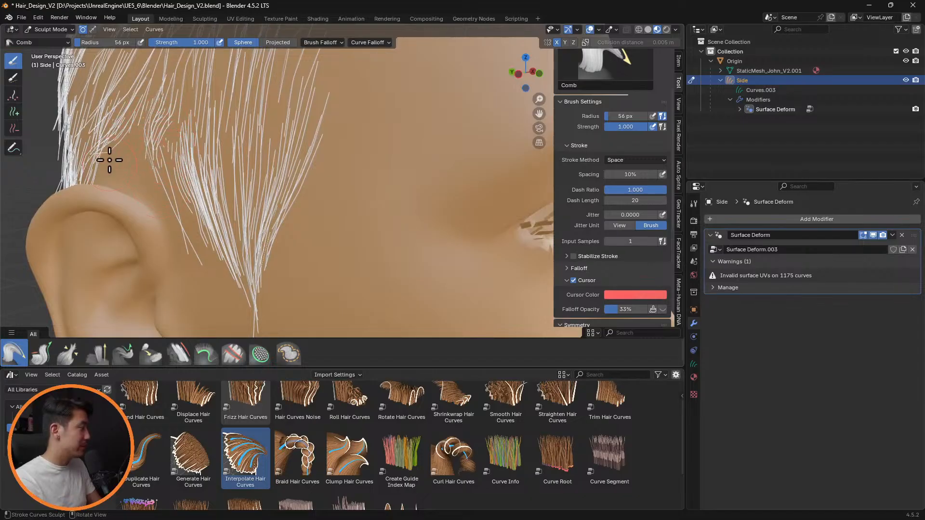
click(13, 111)
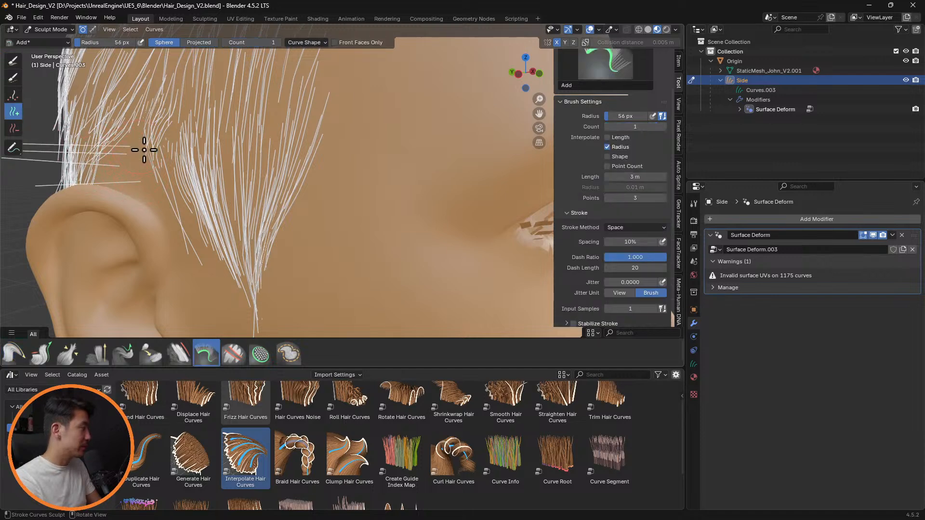
Step: Select the newly added strands above the ear with the Select brush at a 56 px radius
click(13, 354)
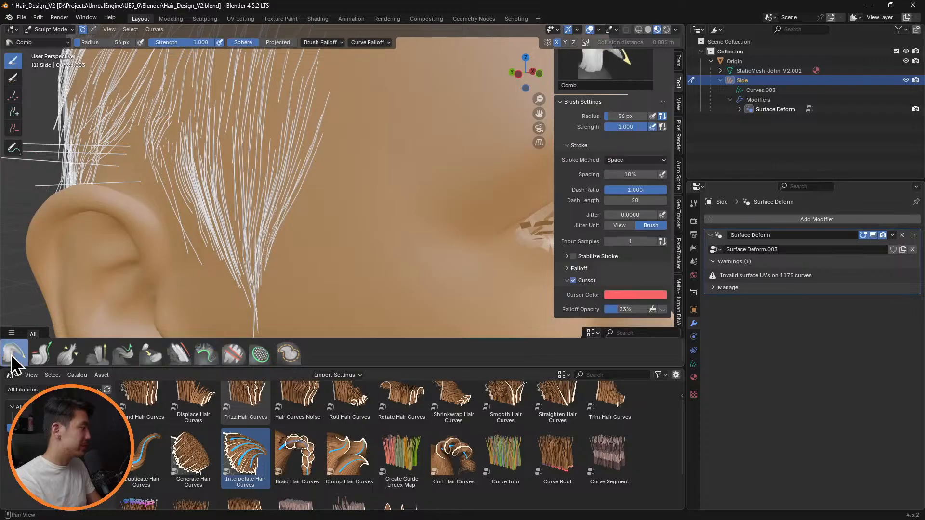
middle_drag(168, 173, 207, 188)
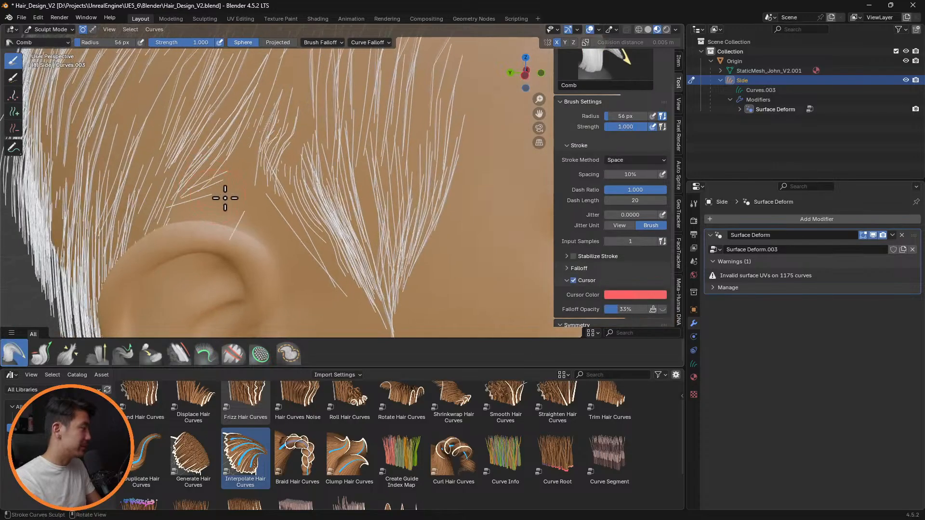
scroll(232, 198, down, 1)
scroll(269, 221, up, 1)
middle_drag(269, 220, 223, 200)
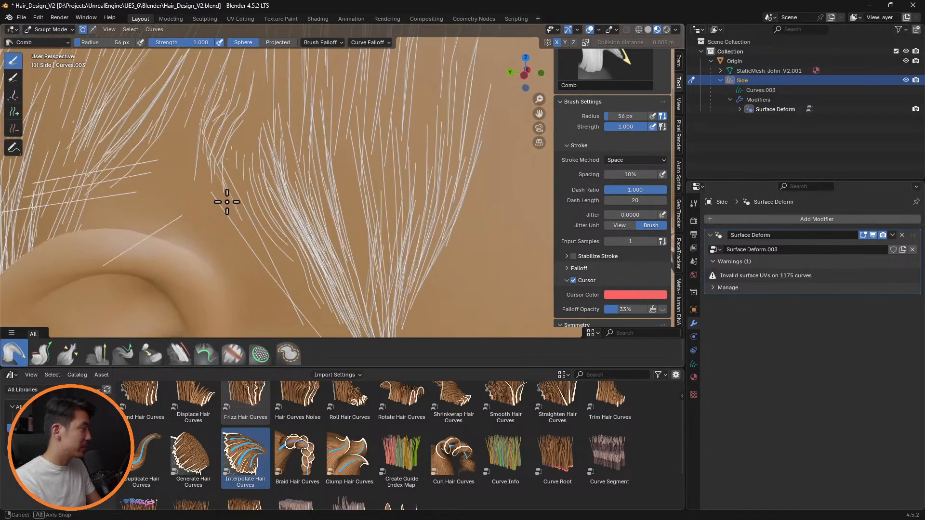
click(13, 79)
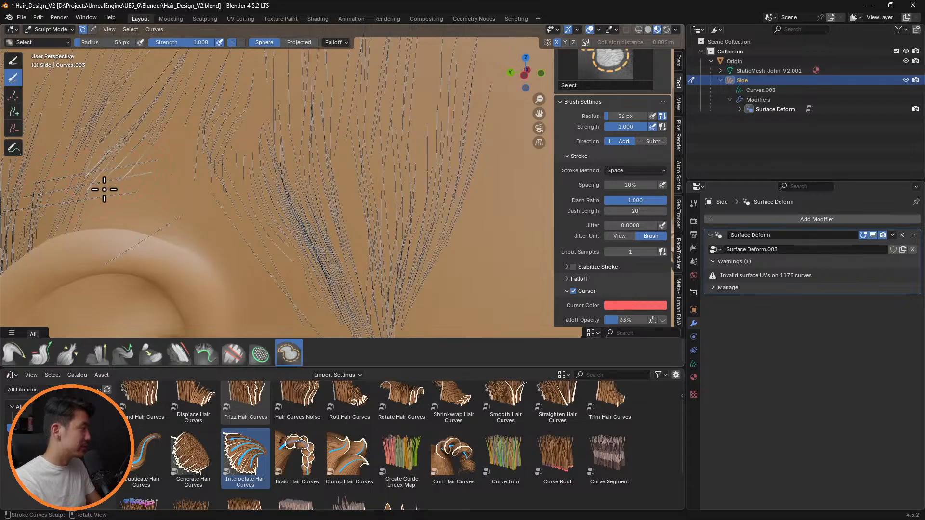
scroll(239, 198, down, 3)
scroll(240, 223, up, 3)
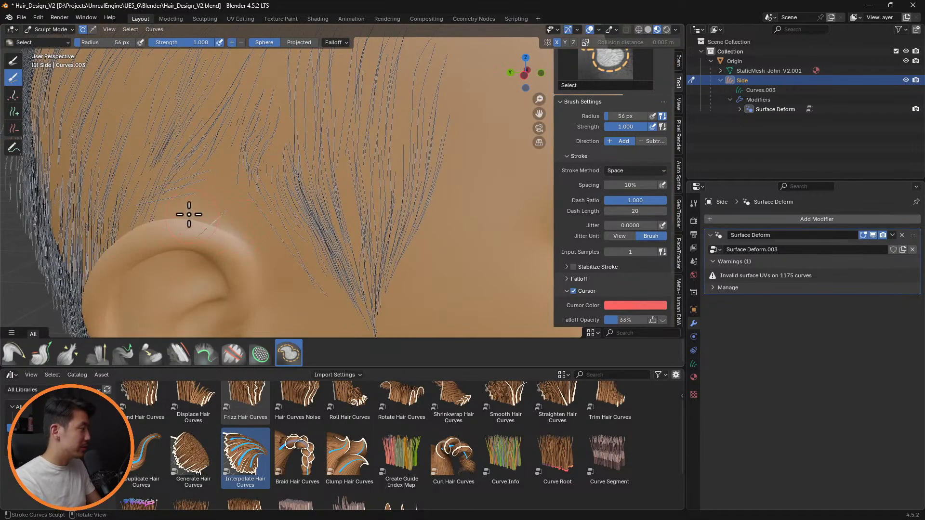
mouse_move(188, 214)
mouse_down()
mouse_move(189, 184)
mouse_move(174, 195)
mouse_up()
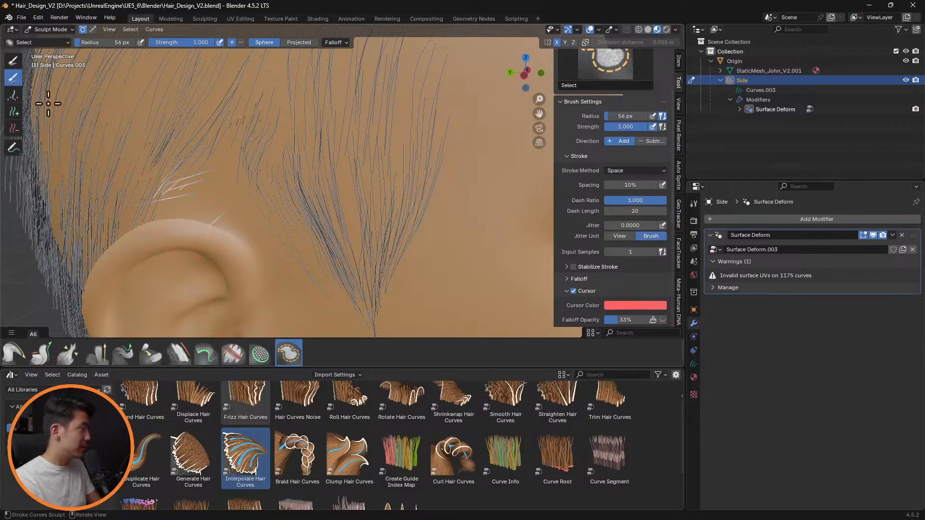
Step: Examine the stray strands sticking out above the ear from the front and from the side
click(14, 354)
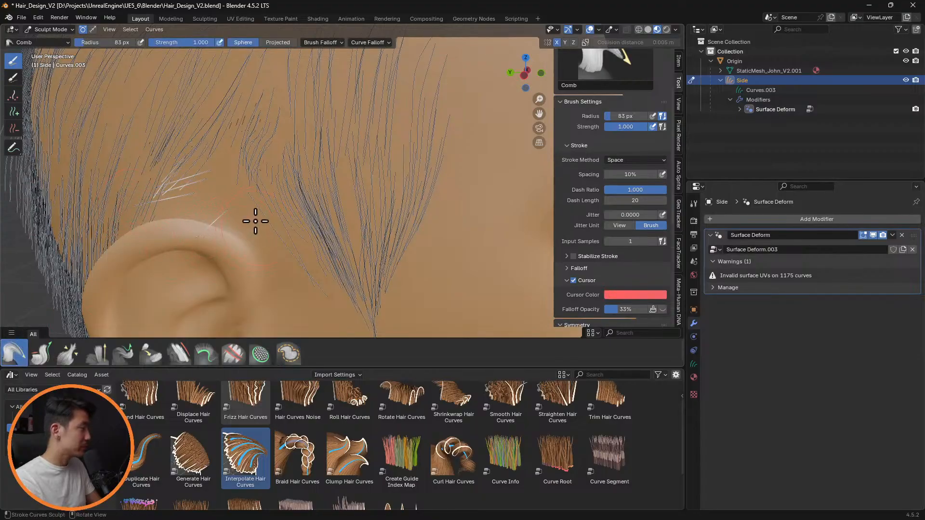
scroll(226, 212, down, 6)
middle_drag(244, 196, 266, 202)
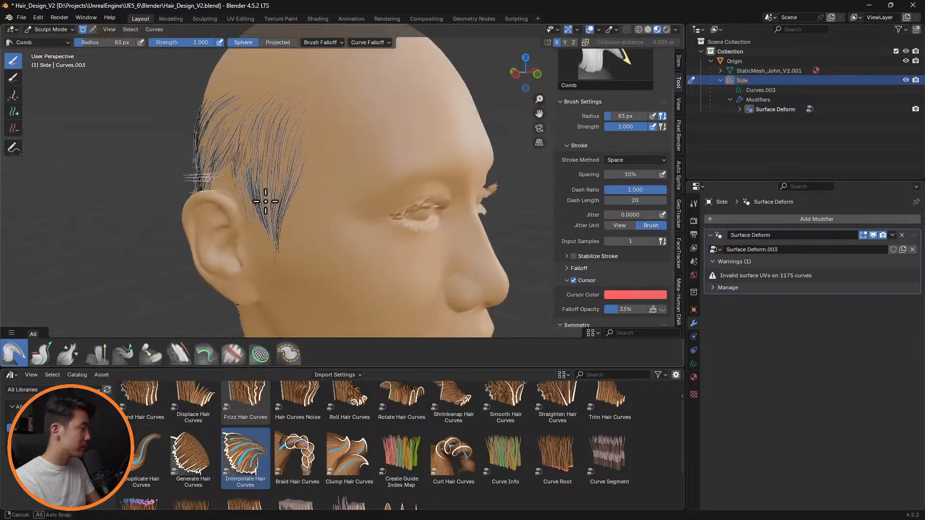
scroll(198, 205, up, 5)
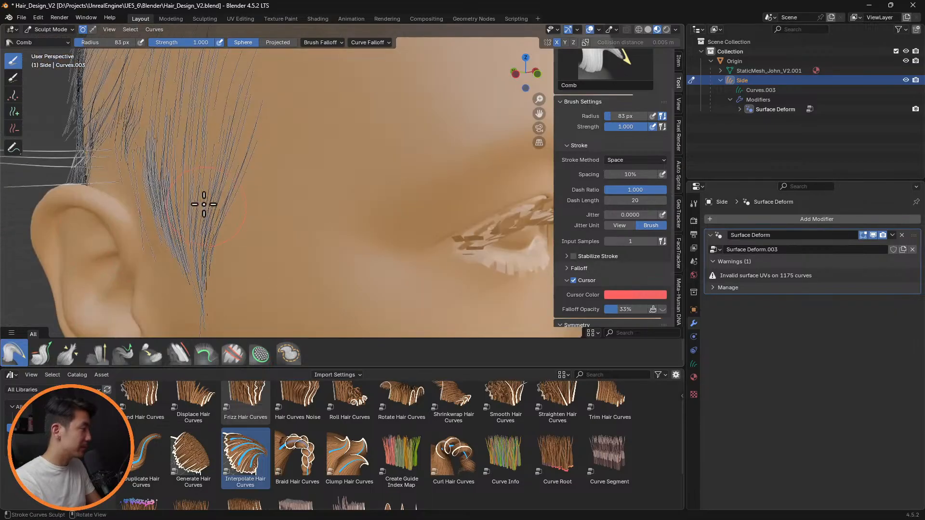
mouse_move(159, 201)
middle_down()
mouse_move(269, 200)
mouse_move(53, 111)
middle_up()
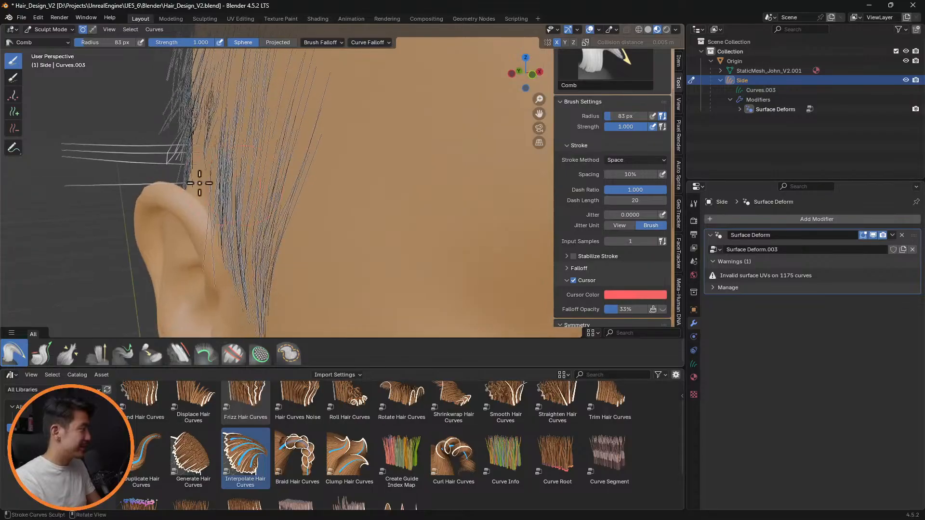
click(13, 77)
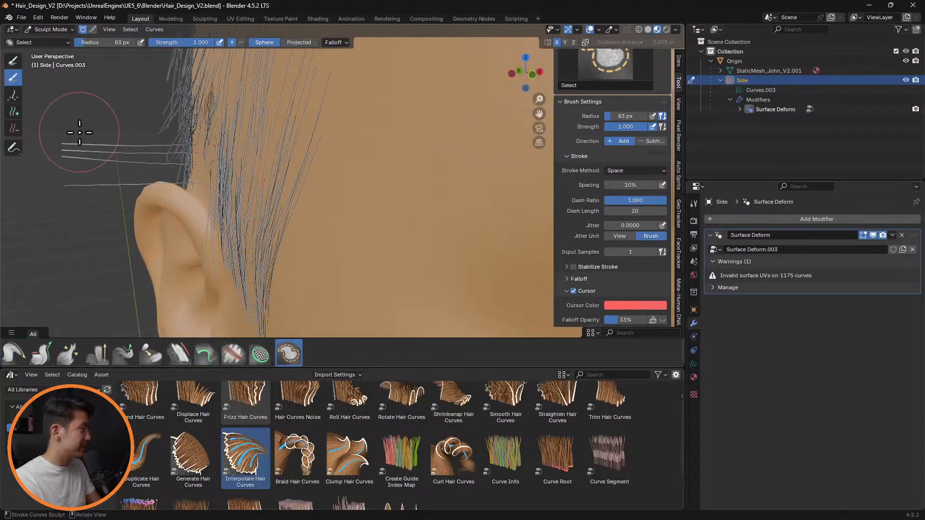
scroll(144, 159, up, 2)
click(13, 354)
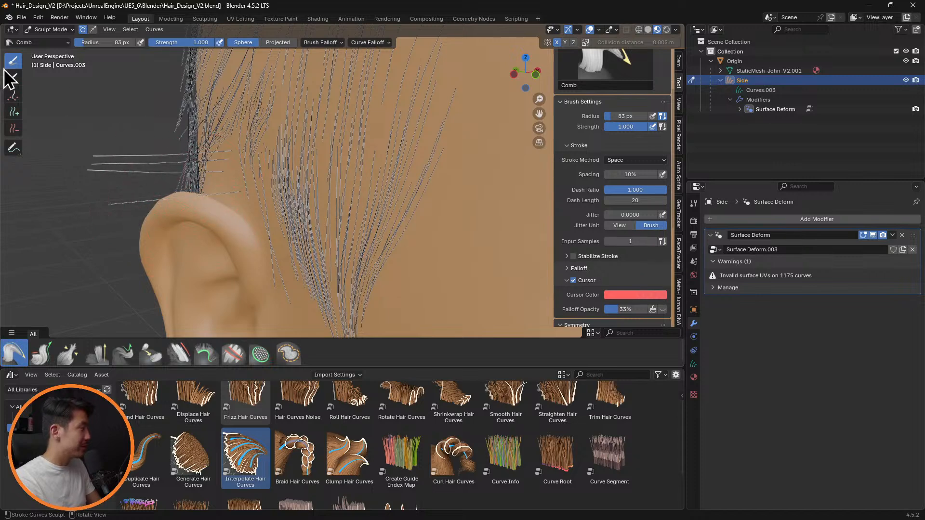
middle_drag(197, 178, 165, 221)
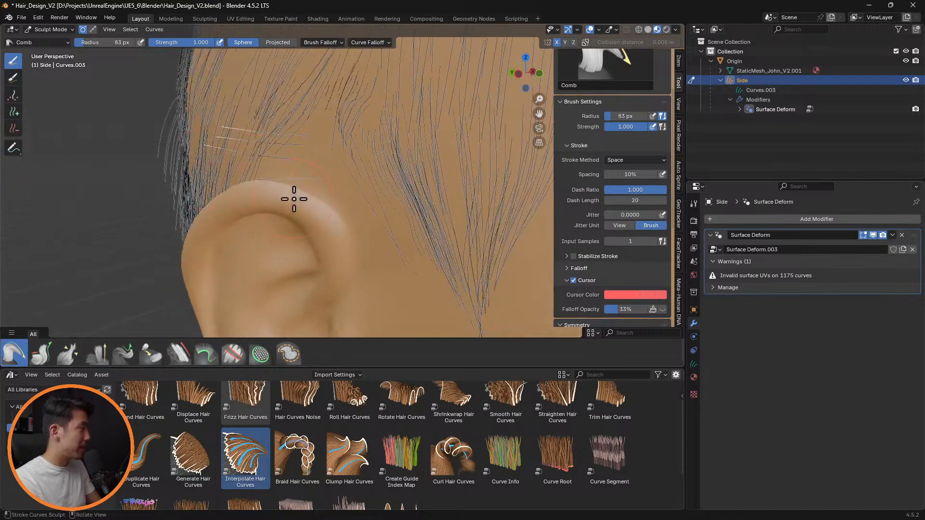
Step: Reset the curve selection and select the stray strands sticking out above the ear with the Select brush
key(a)
middle_drag(188, 171, 239, 182)
click(13, 77)
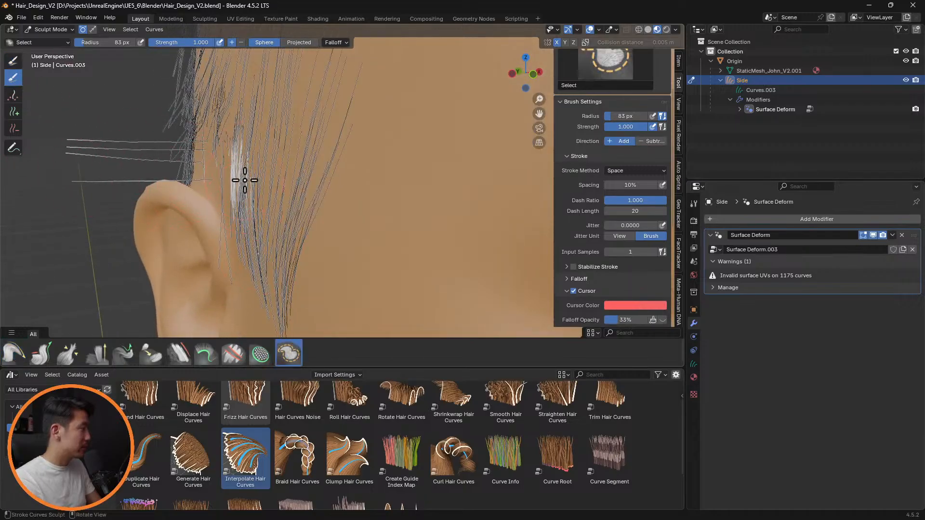
drag(272, 177, 260, 180)
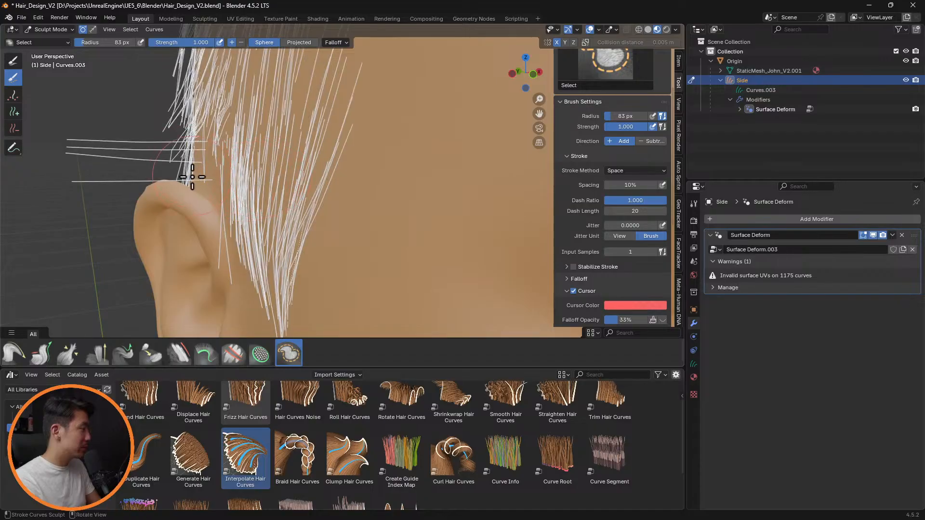
key(alt+a)
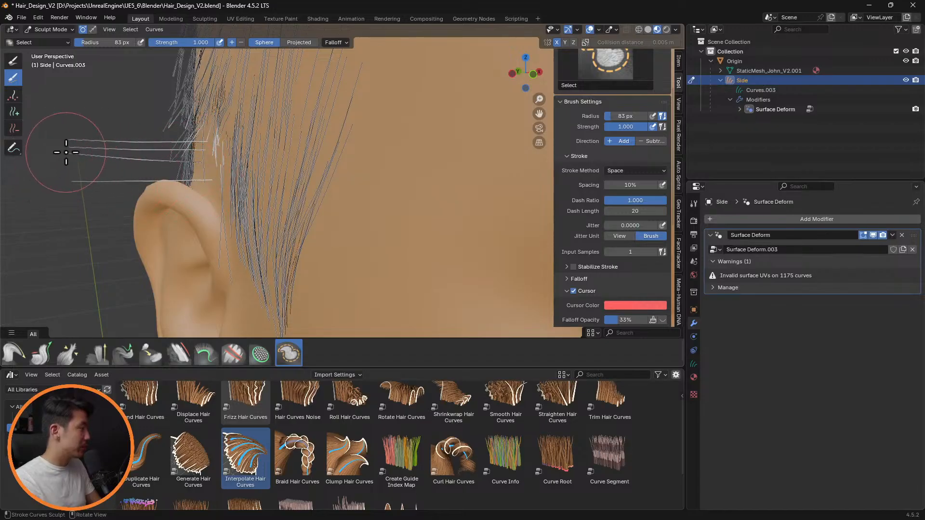
Step: Comb the selected stray strands downward over the top of the ear
click(14, 353)
drag(121, 147, 116, 170)
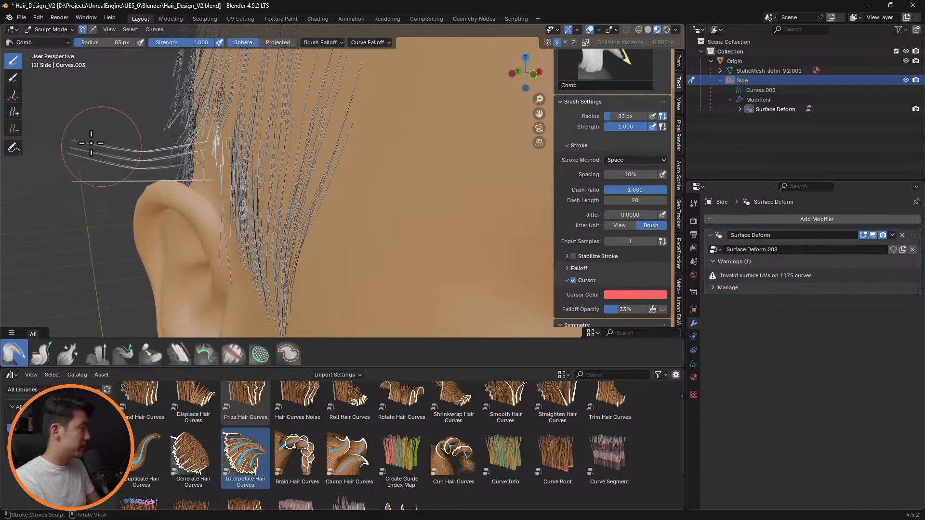
click(13, 77)
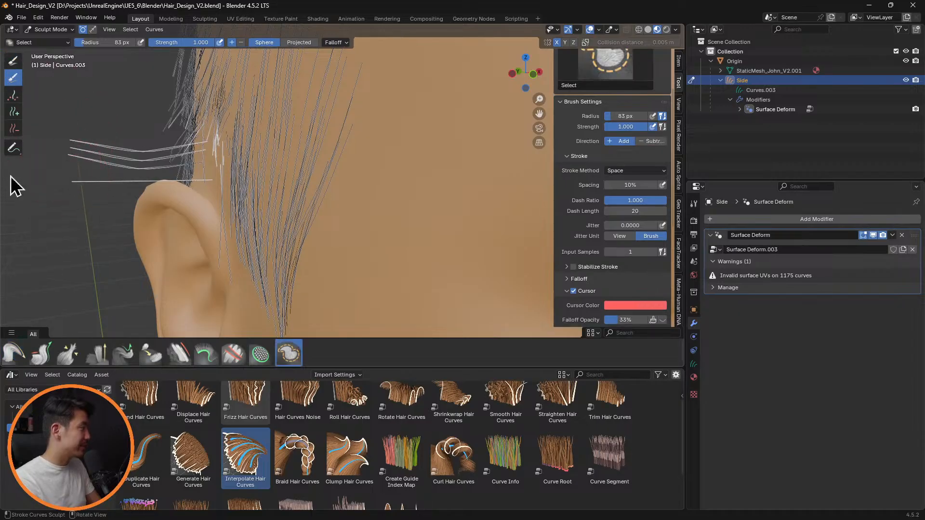
click(14, 354)
drag(93, 128, 77, 207)
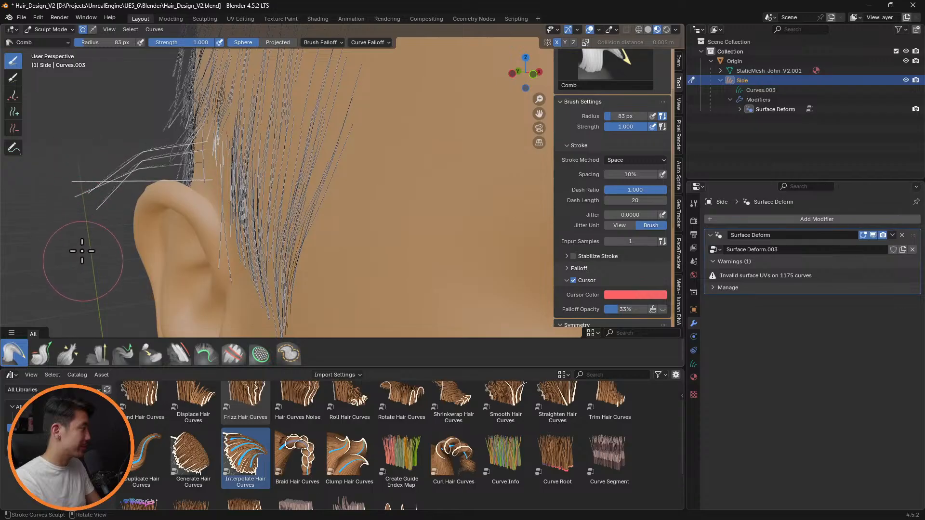
Step: Enlarge the Comb brush radius to 213 px and sweep the selected strands backward above the ear
scroll(154, 192, up, 4)
middle_drag(155, 192, 259, 196)
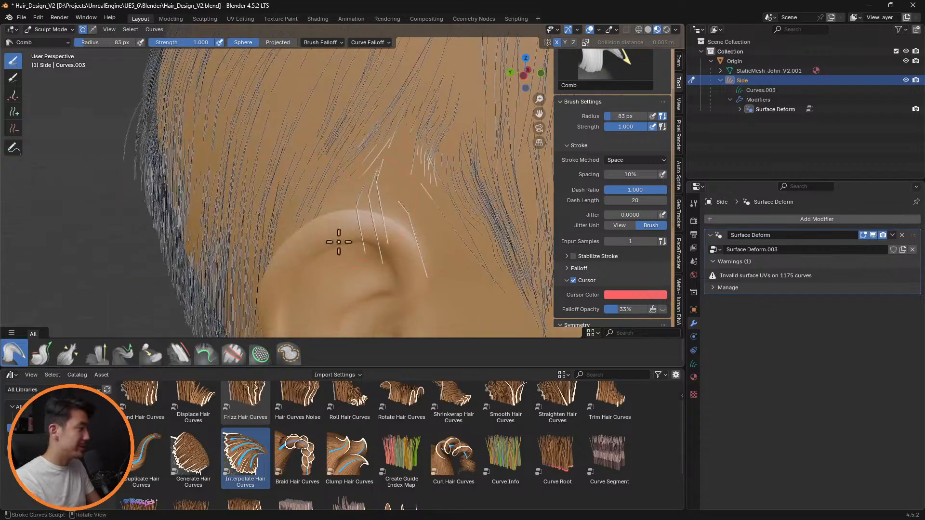
key(f)
click(440, 242)
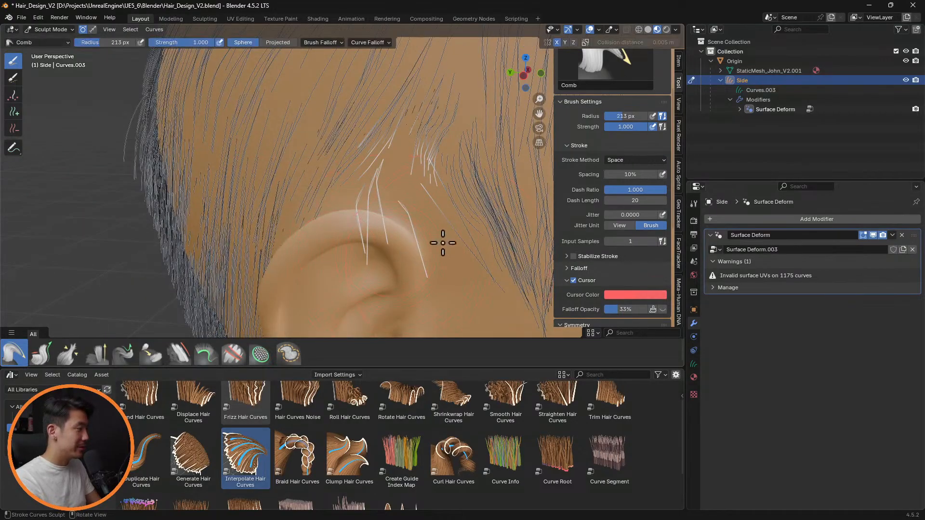
drag(440, 241, 289, 261)
mouse_move(400, 231)
mouse_down()
mouse_move(324, 279)
mouse_move(285, 260)
mouse_up()
drag(366, 225, 289, 251)
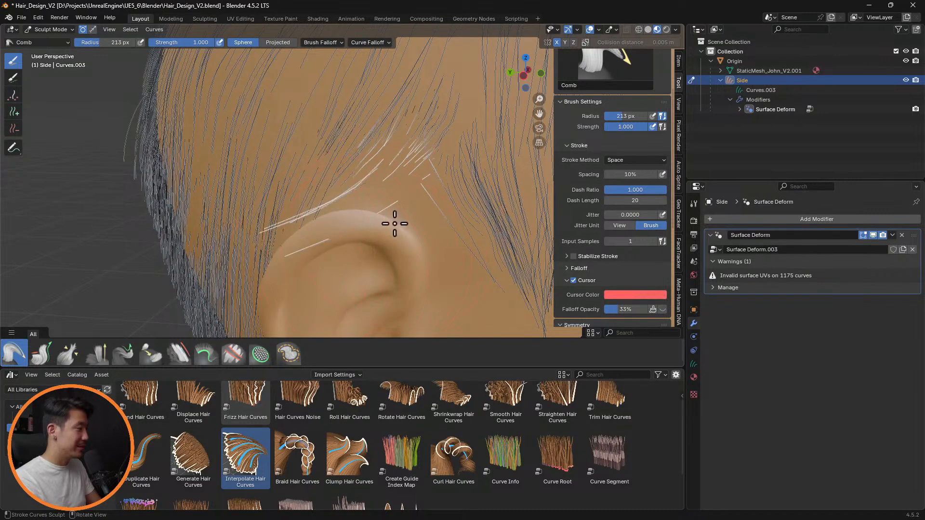
drag(395, 221, 275, 217)
Step: Comb the selected strands again so they follow the upper edge of the ear
mouse_move(274, 217)
middle_down()
mouse_move(386, 186)
mouse_move(413, 192)
middle_up()
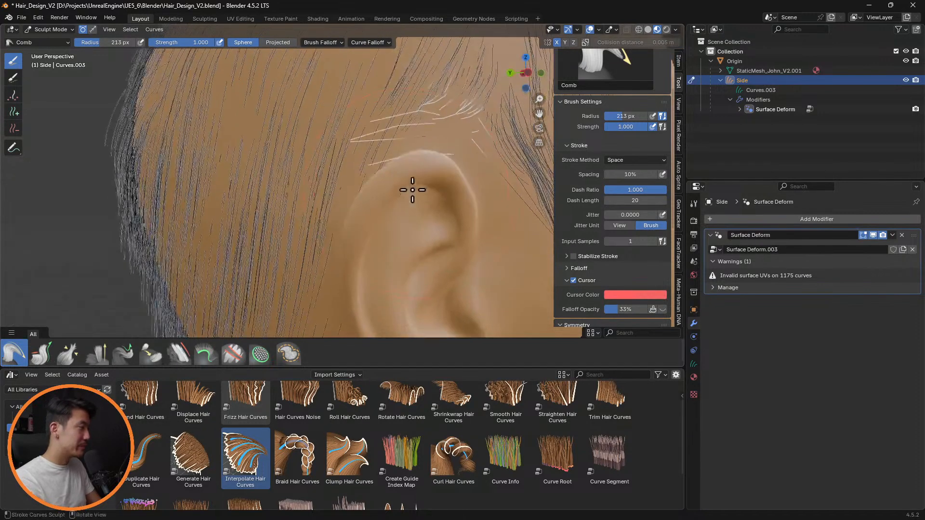
mouse_move(344, 182)
mouse_down()
mouse_move(343, 190)
mouse_move(413, 109)
mouse_move(433, 134)
mouse_move(386, 159)
mouse_move(448, 135)
mouse_up()
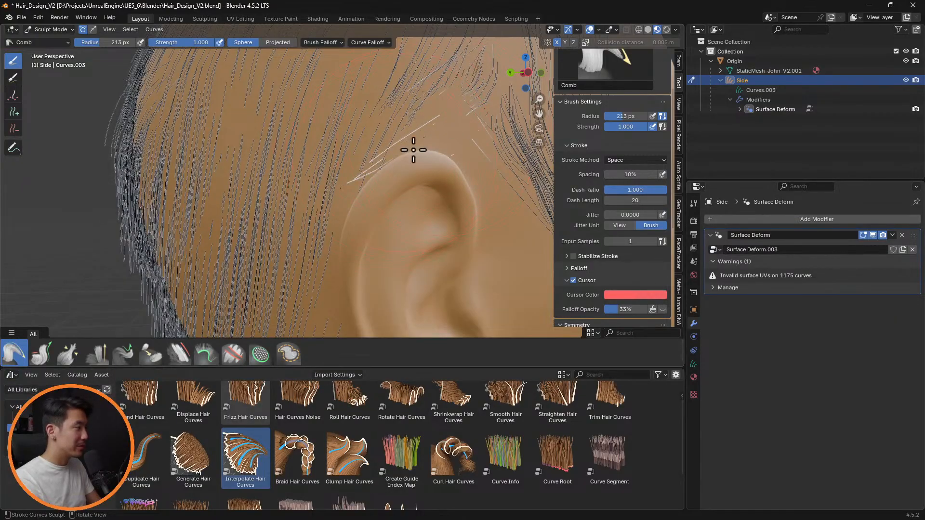
middle_drag(413, 150, 366, 189)
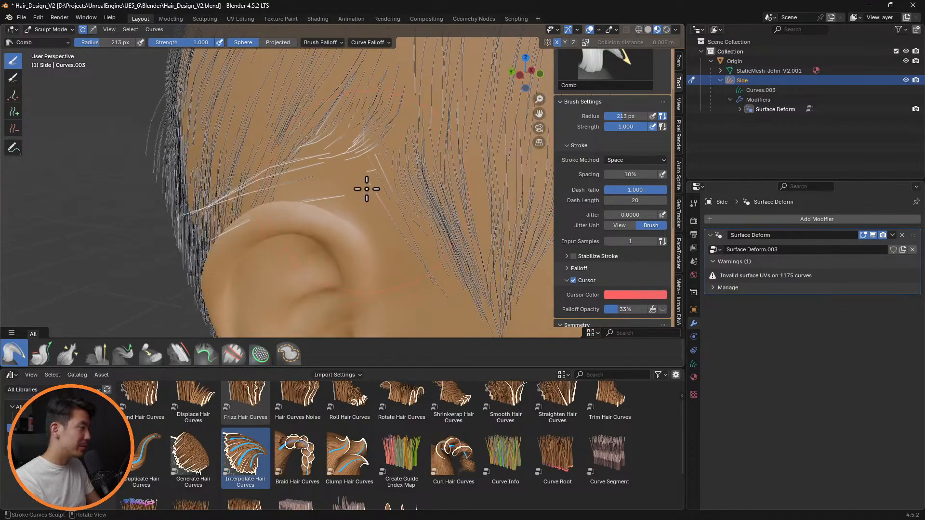
Step: Deselect the short strands above the ear and comb the remaining selected ones down behind the ear with a 202 px radius
click(13, 77)
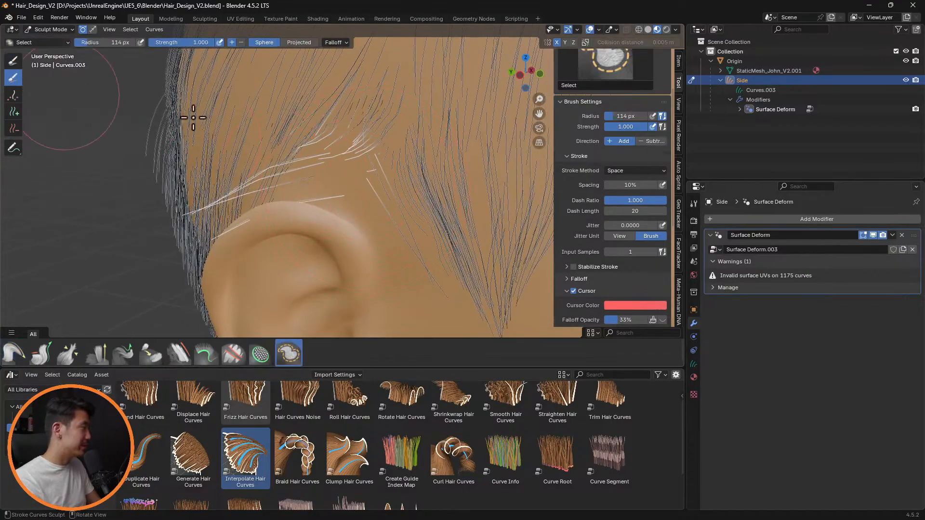
ctrl+drag(314, 138, 351, 149)
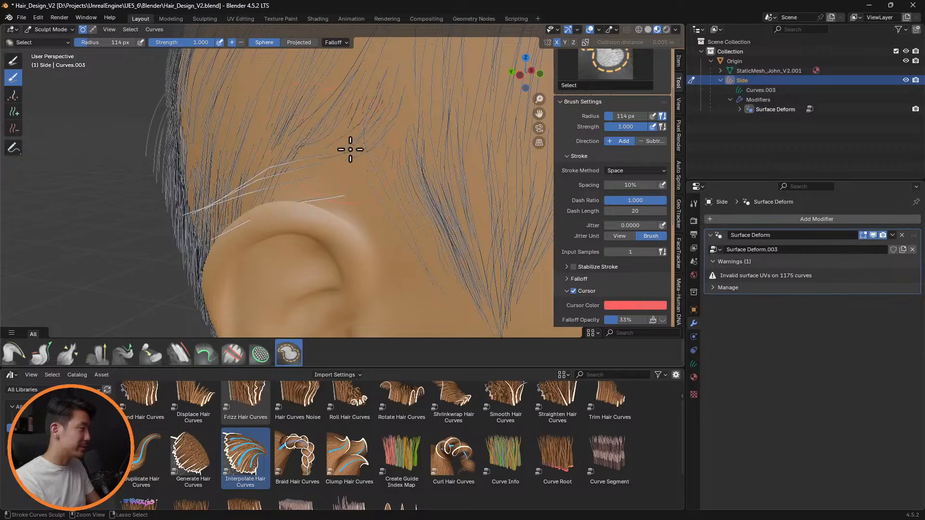
click(14, 354)
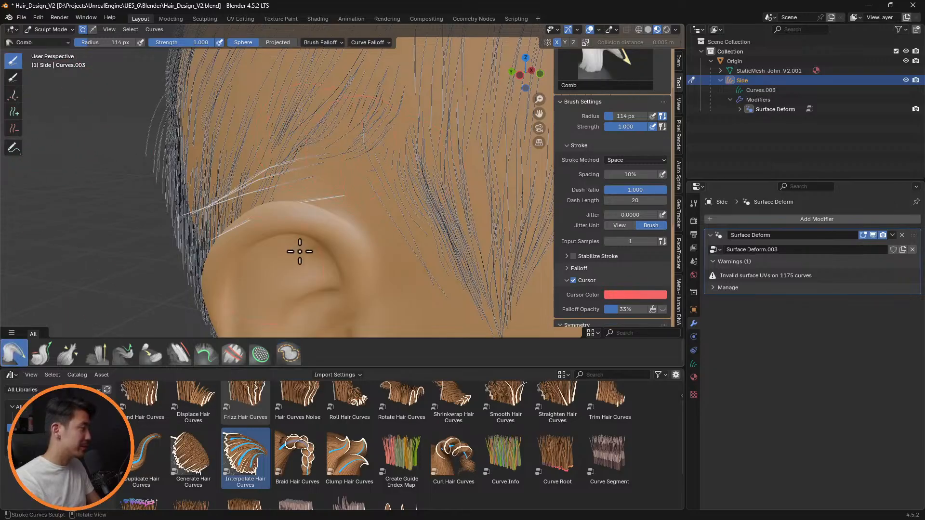
middle_drag(299, 247, 325, 151)
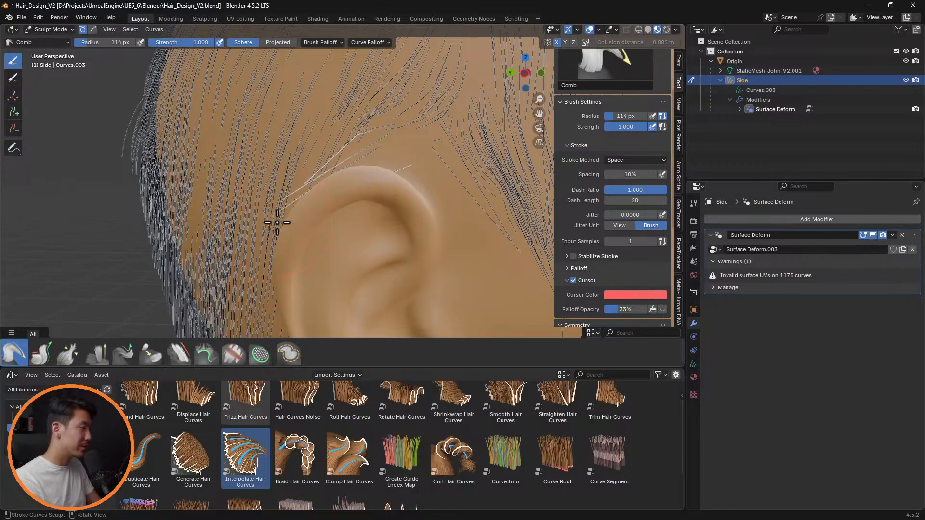
mouse_move(275, 222)
middle_down()
mouse_move(420, 192)
mouse_move(466, 152)
mouse_move(508, 193)
mouse_move(413, 203)
mouse_move(355, 185)
mouse_move(366, 199)
middle_up()
key(f)
click(548, 192)
drag(366, 199, 340, 219)
drag(364, 149, 316, 292)
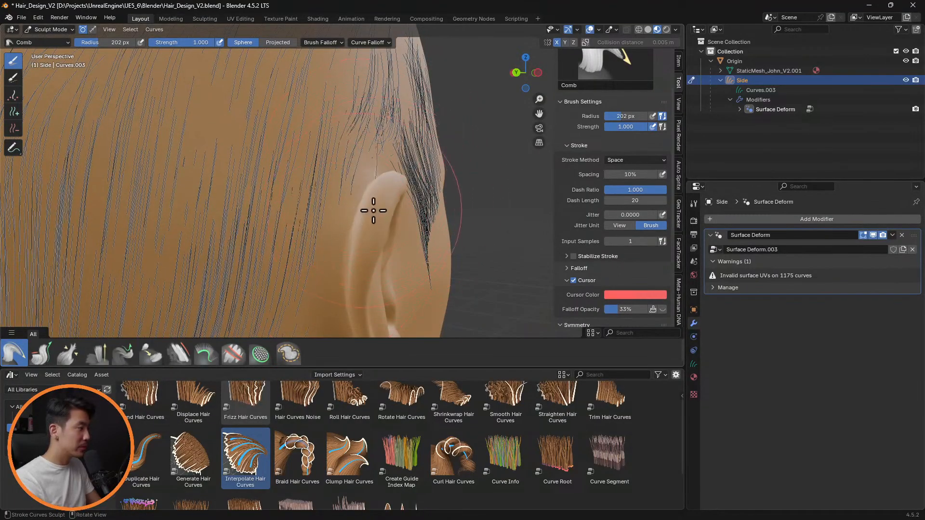
Step: From inside the head, select all side hair curves and comb the strands poking through the skin around the ear outward
mouse_move(375, 212)
middle_down()
mouse_move(297, 215)
mouse_move(283, 188)
mouse_move(482, 219)
mouse_move(455, 227)
mouse_move(533, 212)
mouse_move(400, 234)
middle_up()
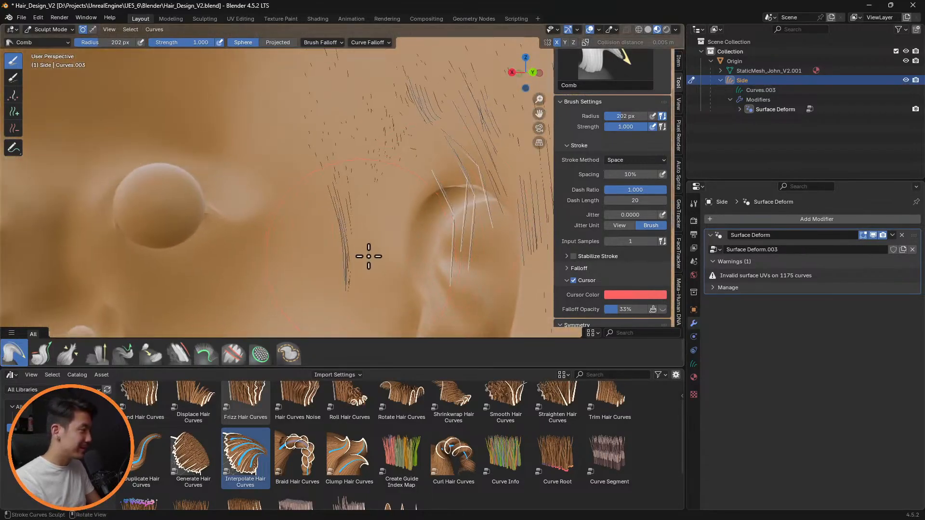
drag(492, 233, 550, 228)
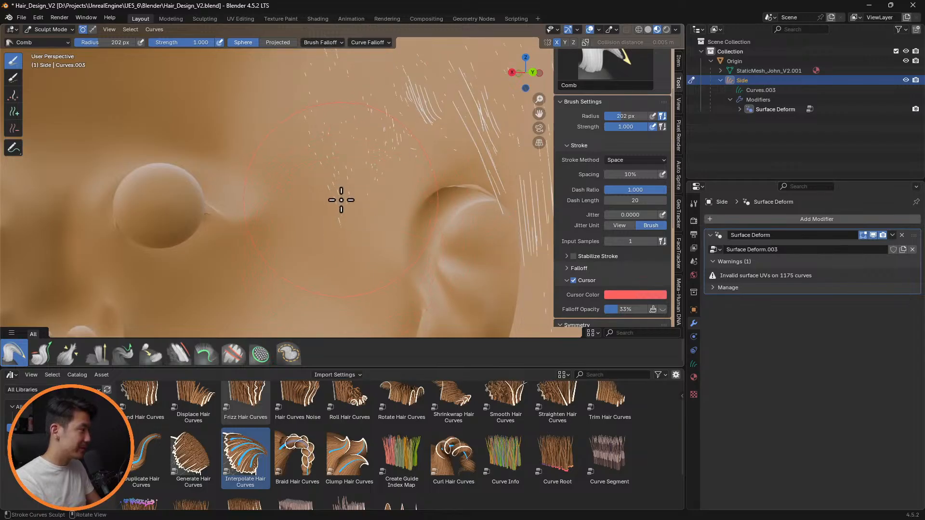
middle_drag(341, 200, 397, 152)
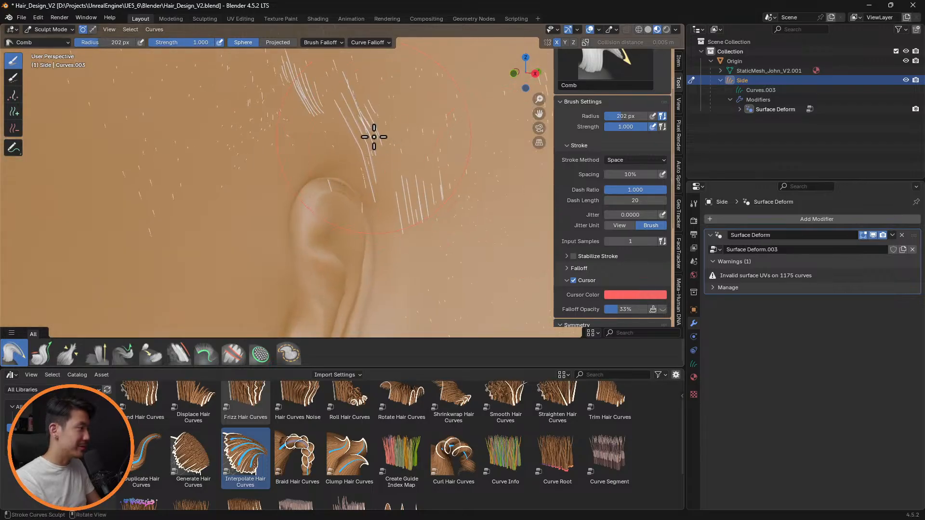
mouse_move(374, 136)
mouse_down()
mouse_move(361, 139)
mouse_move(366, 198)
mouse_move(343, 180)
mouse_move(341, 196)
mouse_move(373, 159)
mouse_up()
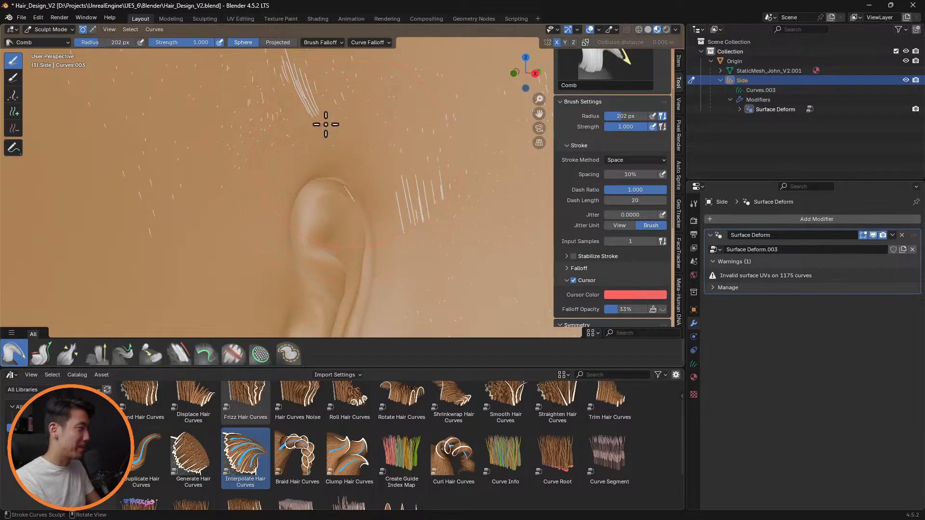
drag(325, 124, 291, 78)
drag(409, 192, 404, 202)
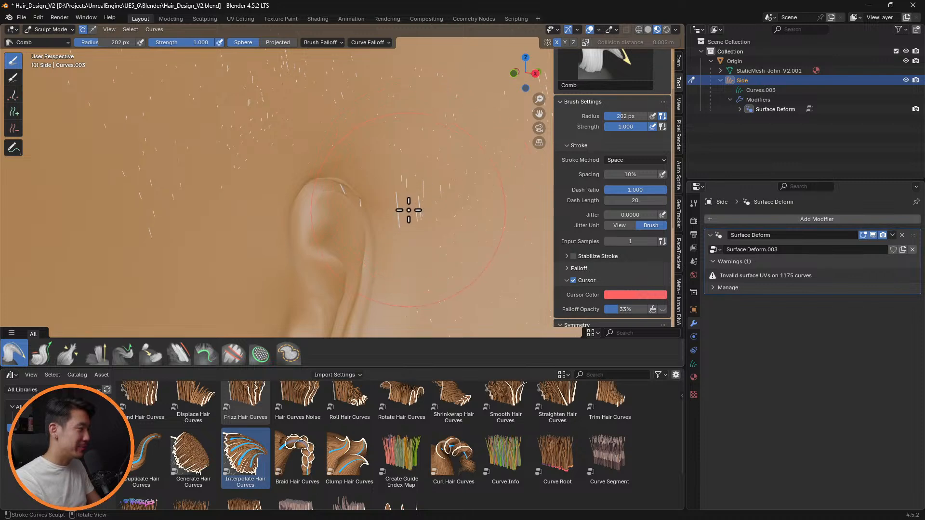
Step: Reduce the Comb brush radius to 110 px and push out the remaining strands penetrating the skin near the ear
mouse_move(409, 210)
middle_down()
mouse_move(438, 213)
mouse_move(394, 212)
middle_up()
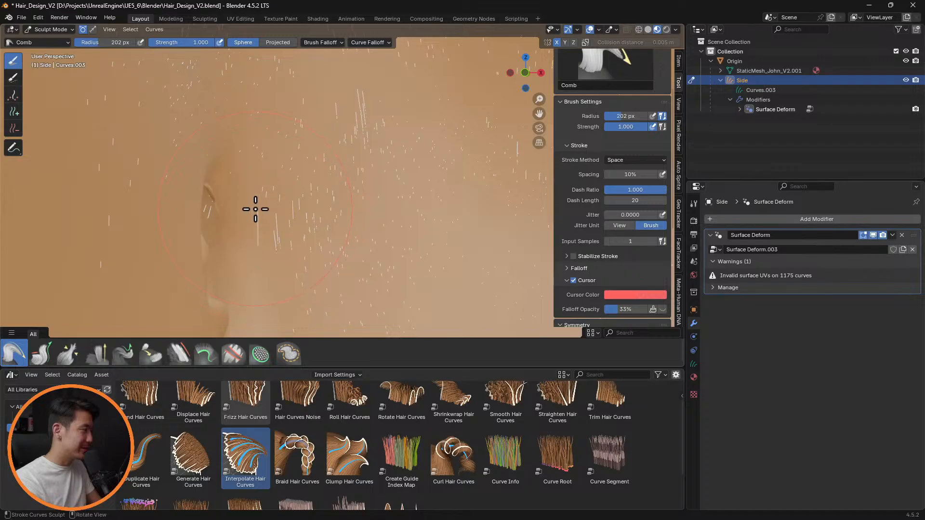
middle_drag(295, 222, 319, 228)
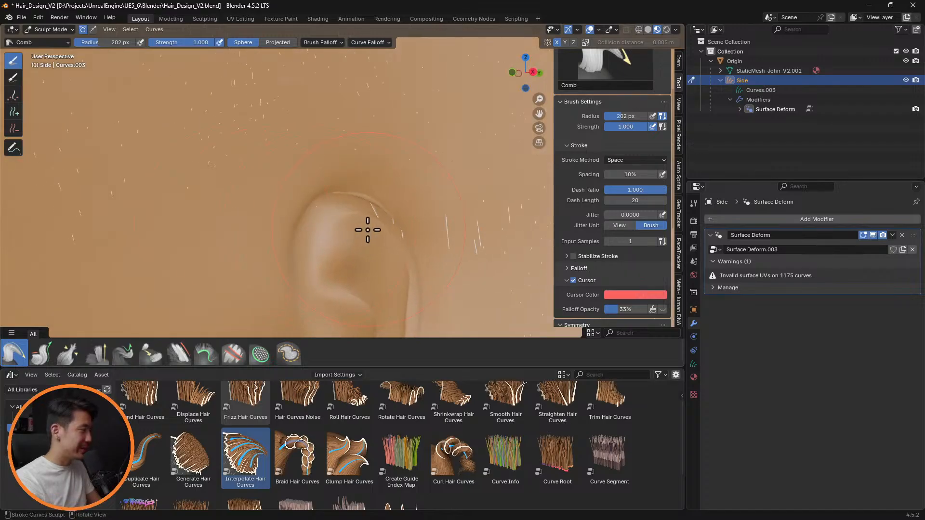
key(f)
click(325, 230)
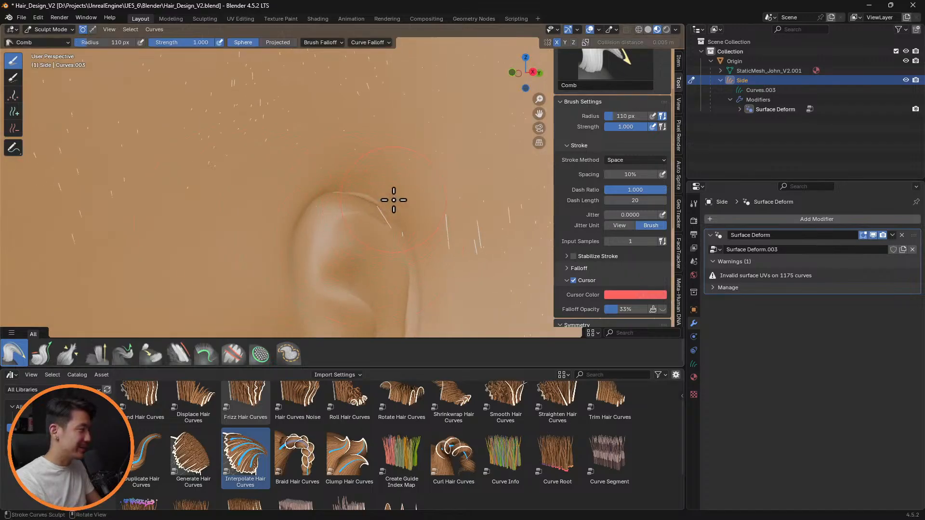
mouse_move(460, 239)
middle_down()
mouse_move(368, 219)
mouse_move(404, 230)
mouse_move(387, 227)
middle_up()
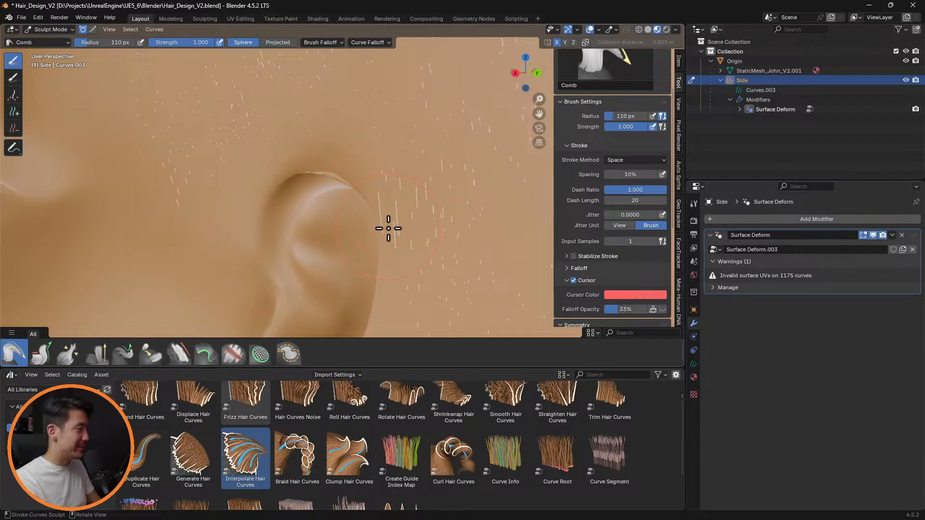
Step: From outside the head, comb the hair directly behind the ear downward and back
middle_drag(362, 204, 454, 175)
mouse_move(454, 175)
mouse_down()
mouse_move(436, 152)
mouse_move(452, 155)
mouse_move(427, 215)
mouse_up()
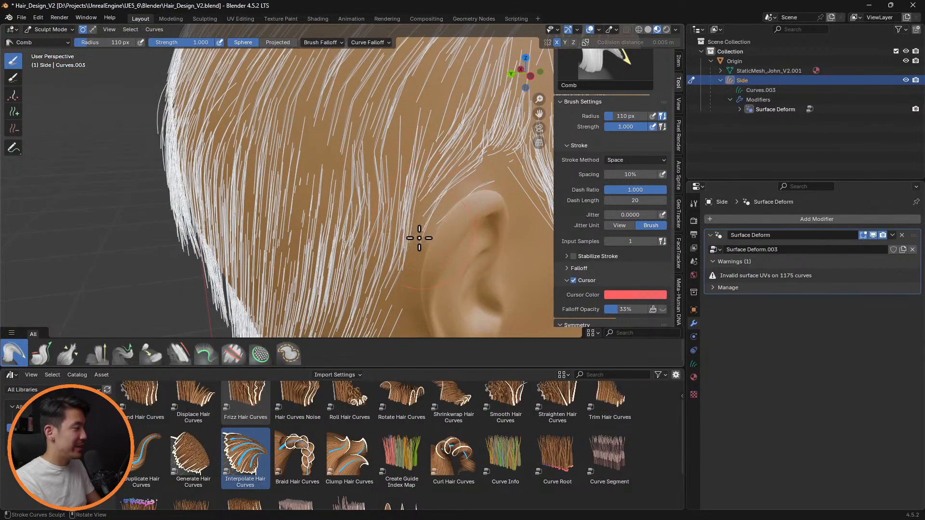
middle_drag(481, 222, 481, 182)
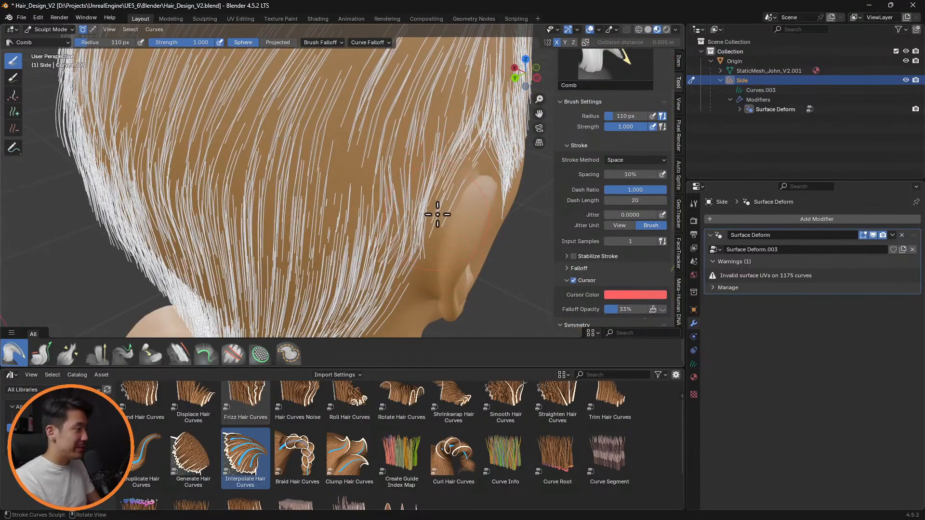
Step: Reduce the Comb brush radius to 59 px and comb the strands in front of the ear downward into the sideburn
mouse_move(416, 226)
middle_down()
mouse_move(435, 198)
mouse_move(479, 192)
mouse_move(372, 165)
mouse_move(330, 175)
mouse_move(305, 135)
middle_up()
key(f)
click(465, 202)
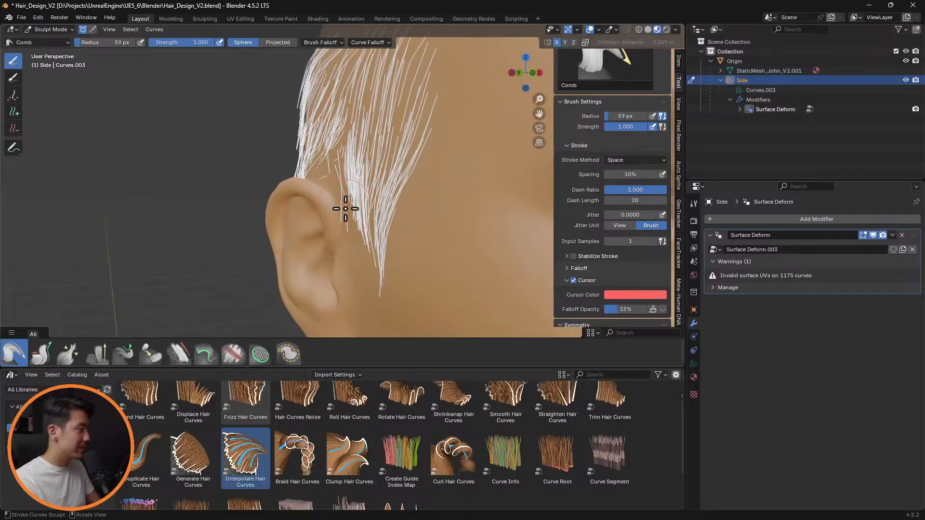
middle_drag(345, 201, 477, 218)
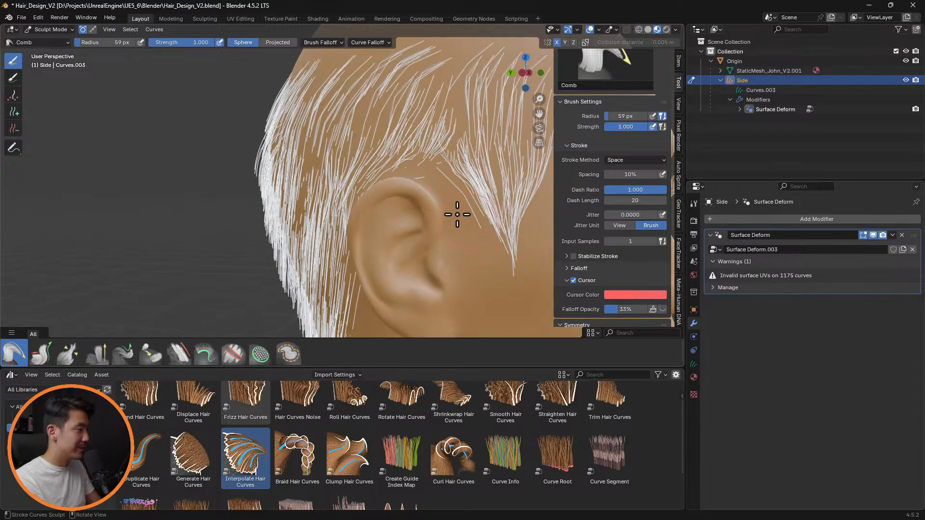
mouse_move(476, 193)
mouse_down()
mouse_move(479, 226)
mouse_move(514, 244)
mouse_move(505, 263)
mouse_up()
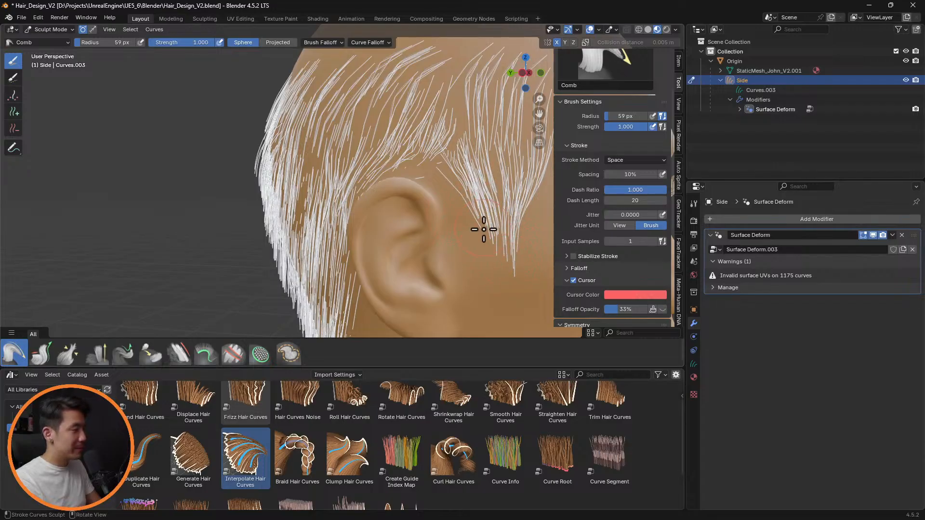
drag(485, 224, 507, 275)
Step: From inside the head, comb the sideburn strands penetrating the skin in front of the ear outward
mouse_move(481, 242)
middle_down()
mouse_move(382, 231)
mouse_move(440, 225)
mouse_move(351, 196)
middle_up()
scroll(407, 207, up, 4)
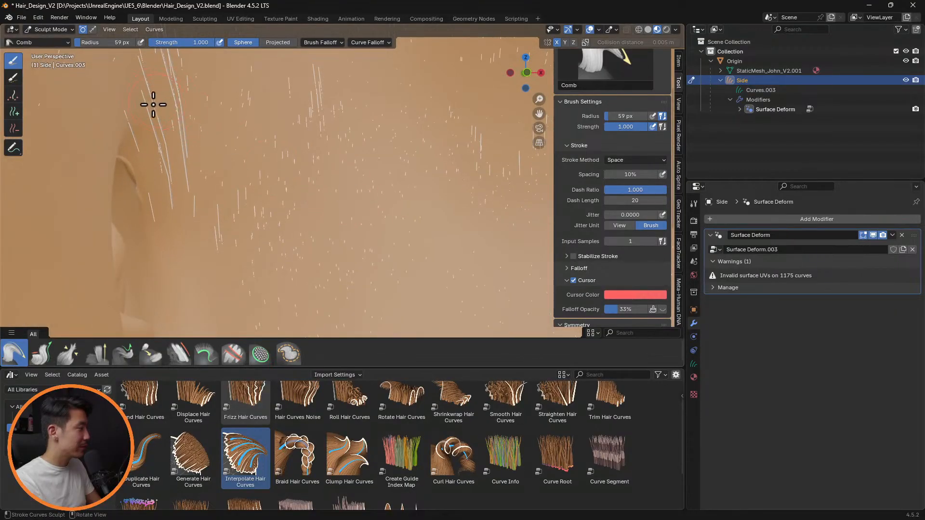
mouse_move(156, 140)
mouse_down()
mouse_move(169, 146)
mouse_move(147, 154)
mouse_up()
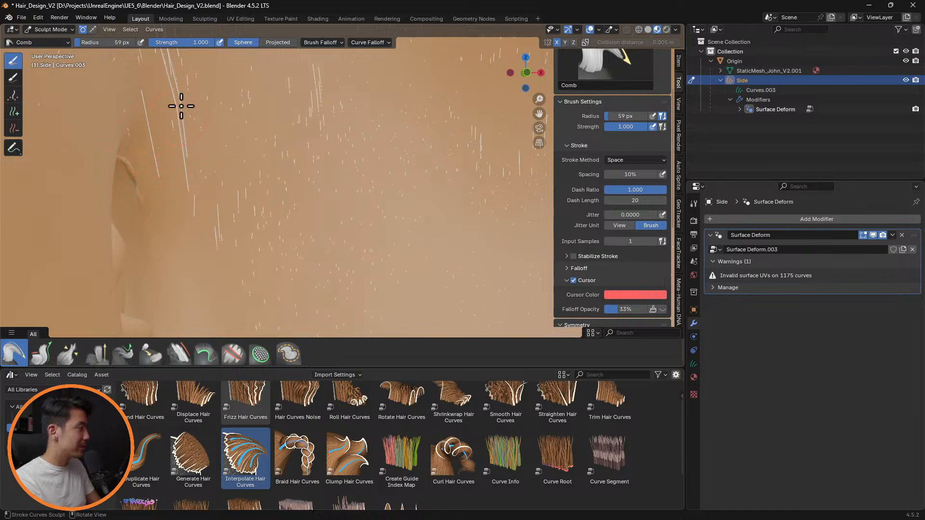
drag(181, 106, 170, 101)
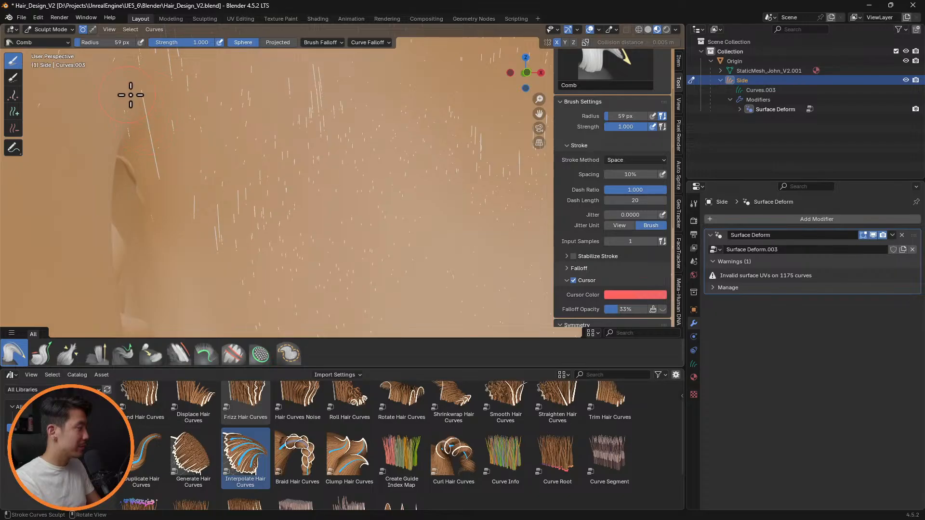
Step: Delete the stray strands behind the lower part of the ear using a Delete brush with a 46 px radius
middle_drag(168, 132, 382, 184)
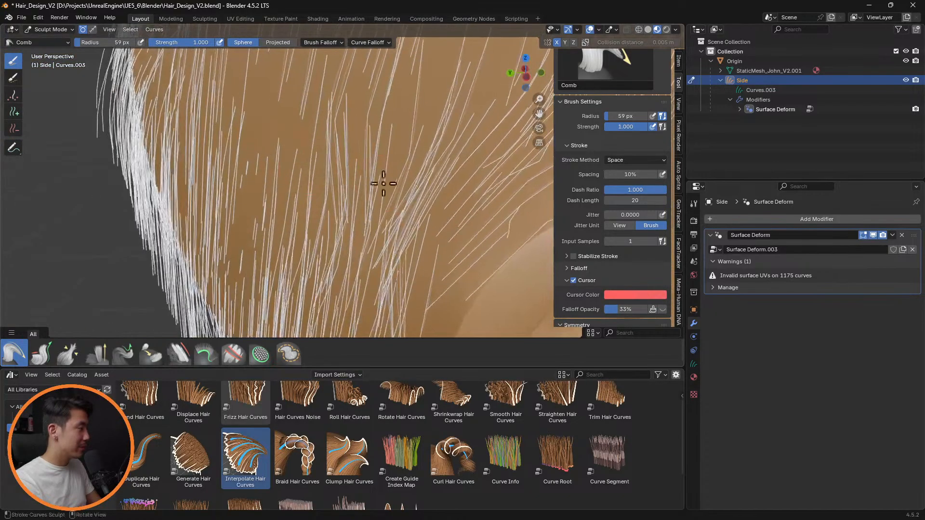
scroll(414, 197, down, 4)
middle_drag(445, 210, 419, 186)
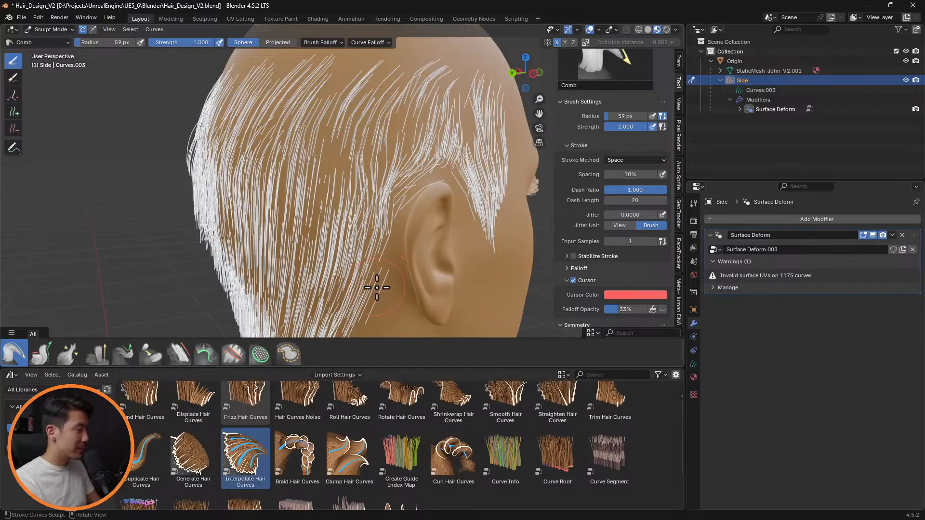
middle_drag(374, 282, 386, 260)
scroll(386, 260, up, 3)
click(16, 129)
shift+middle_drag(392, 220, 370, 114)
key(f)
click(397, 216)
click(396, 216)
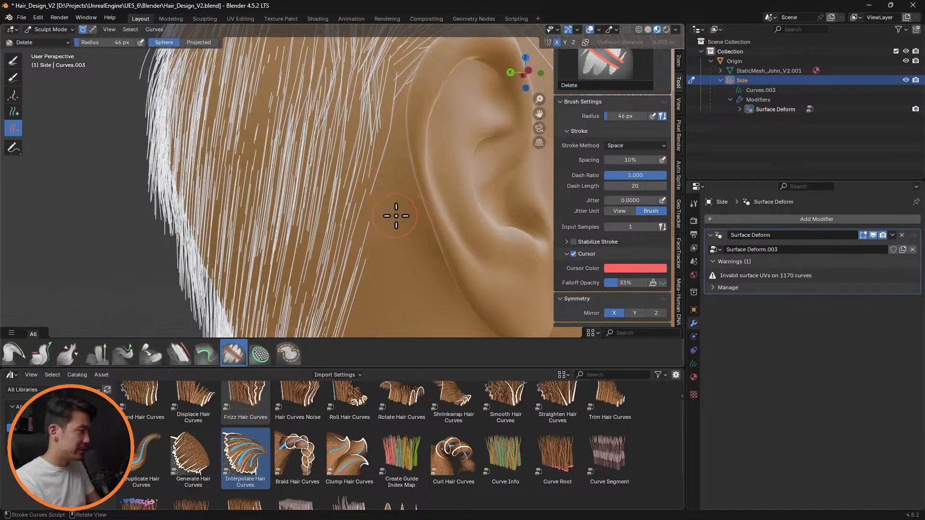
Step: Reduce the Delete brush radius to 36 px and remove the stray strands just above and behind the top of the ear
scroll(435, 204, down, 3)
shift+middle_drag(451, 140, 429, 210)
scroll(443, 176, up, 4)
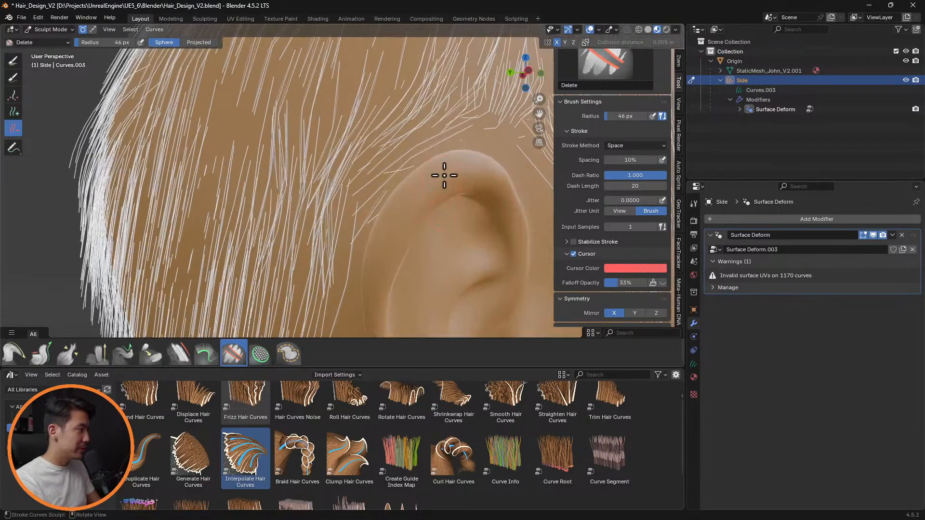
shift+middle_drag(444, 175, 361, 251)
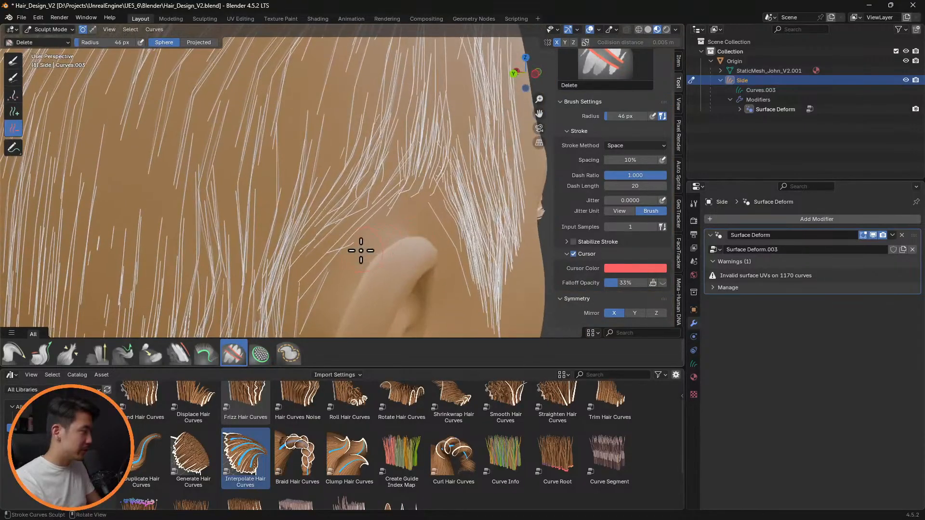
key(f)
click(355, 252)
click(355, 249)
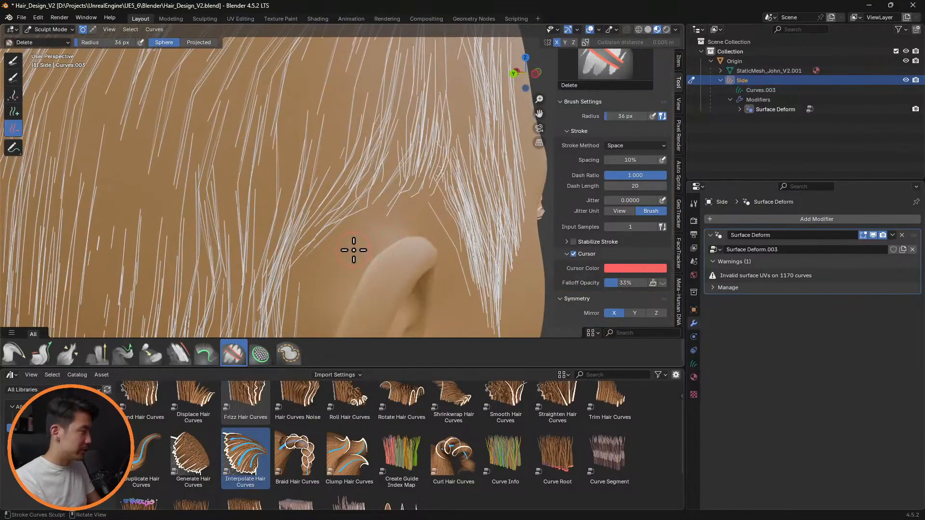
Step: Adjust the strands directly above the ear with the Comb and Slide brushes at a 36 px radius
scroll(360, 244, down, 1)
middle_drag(361, 244, 227, 227)
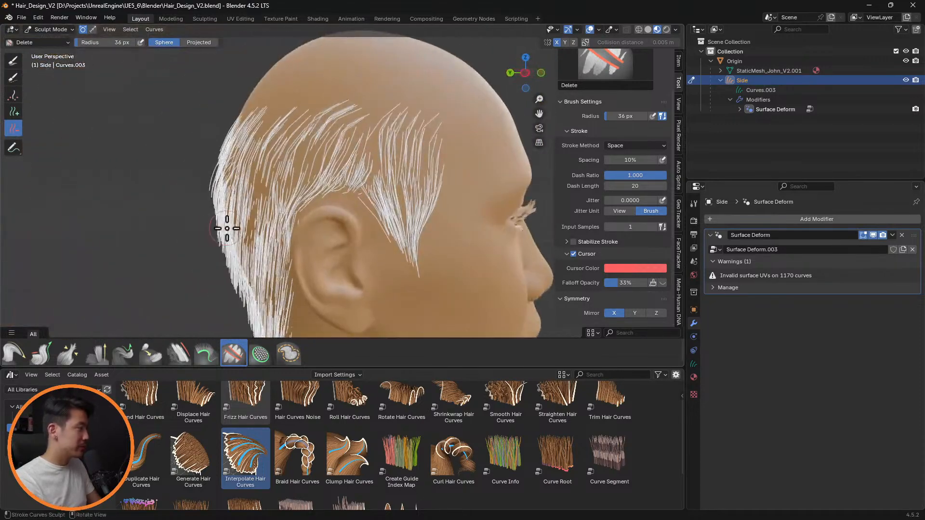
click(14, 353)
scroll(351, 219, up, 3)
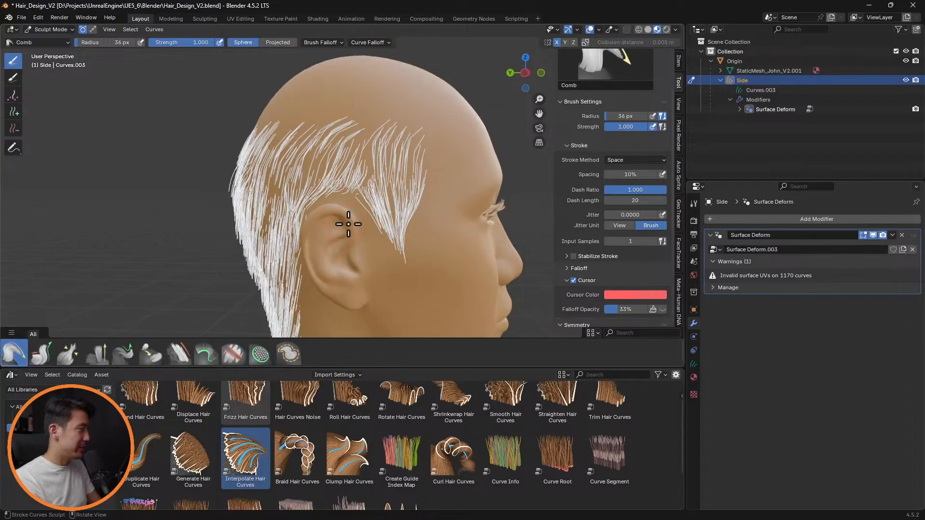
scroll(333, 184, up, 2)
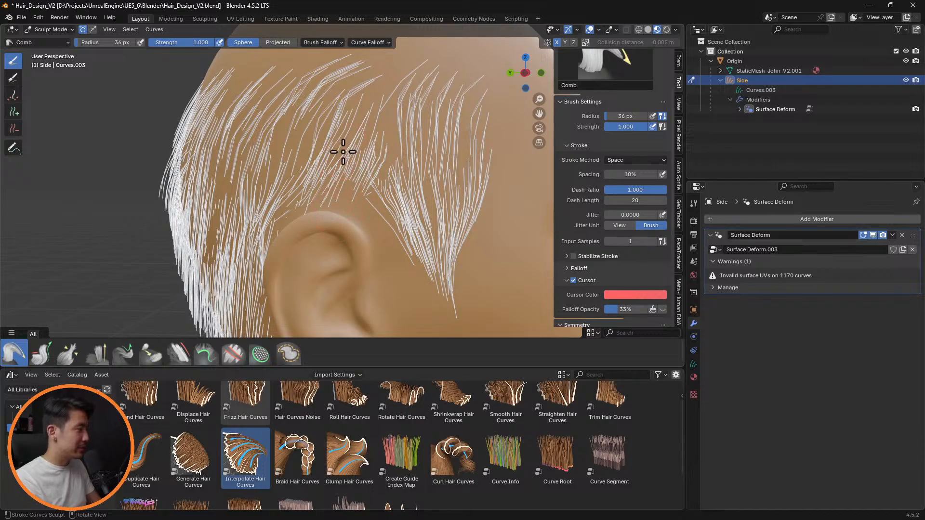
click(151, 353)
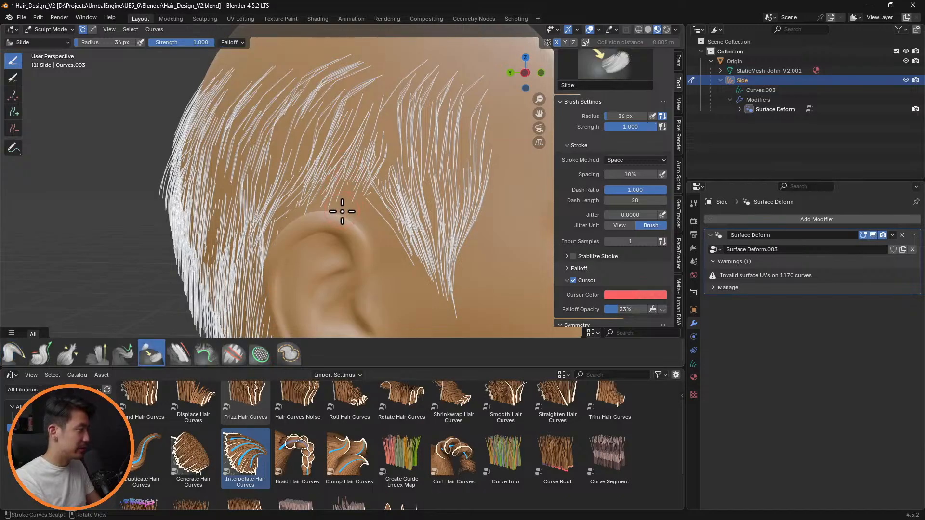
Step: From inside the head, comb the strands penetrating the skin above the ear outward
middle_drag(352, 198, 327, 215)
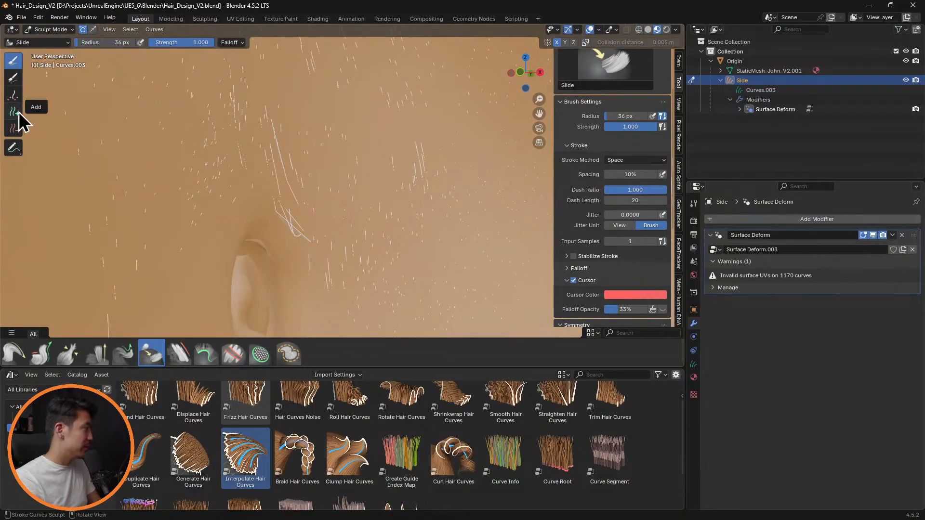
click(14, 354)
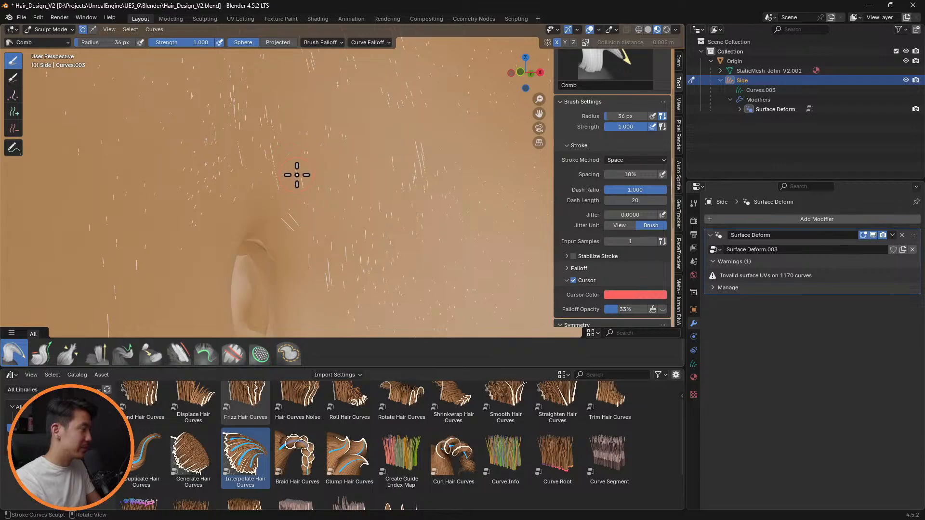
mouse_move(278, 186)
middle_down()
mouse_move(380, 198)
mouse_move(233, 194)
mouse_move(343, 172)
mouse_move(255, 182)
mouse_move(265, 182)
middle_up()
scroll(265, 186, down, 5)
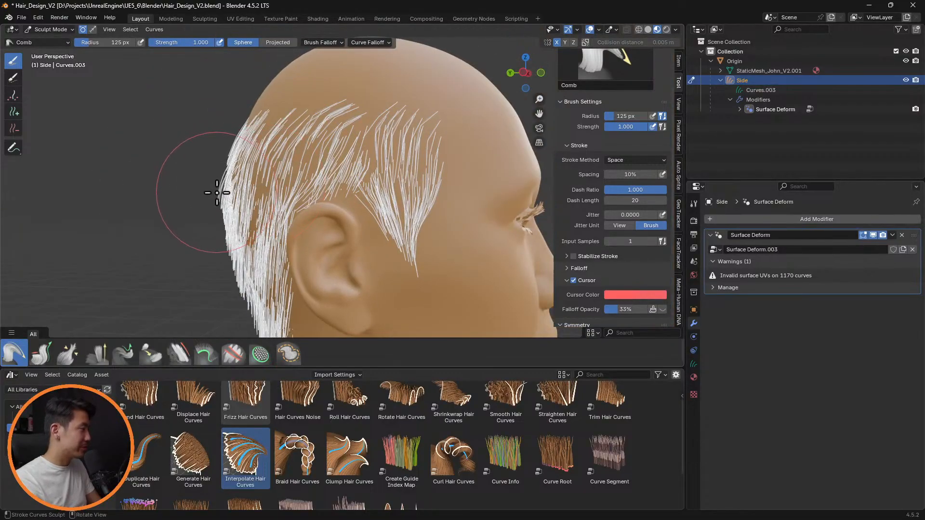
Step: Lower the Comb strength to 0.259 and its radius to 79 px, and gently comb the strands above the ear downward
drag(218, 189, 222, 196)
key(ctrl+z)
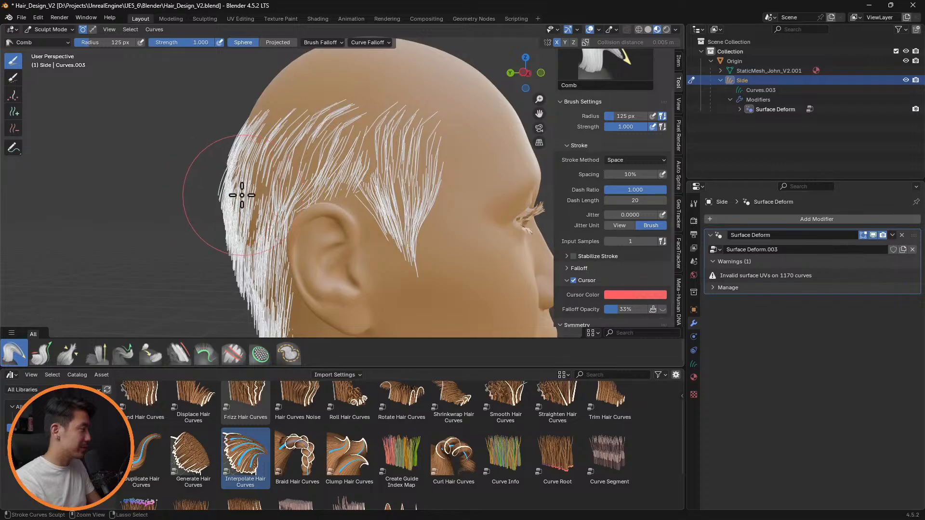
drag(190, 43, 166, 43)
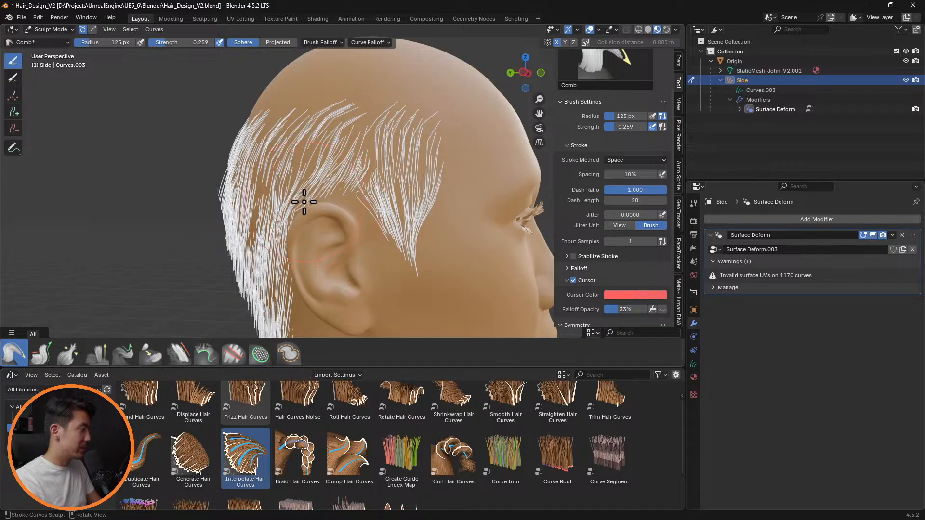
scroll(324, 211, up, 4)
key(f)
click(283, 209)
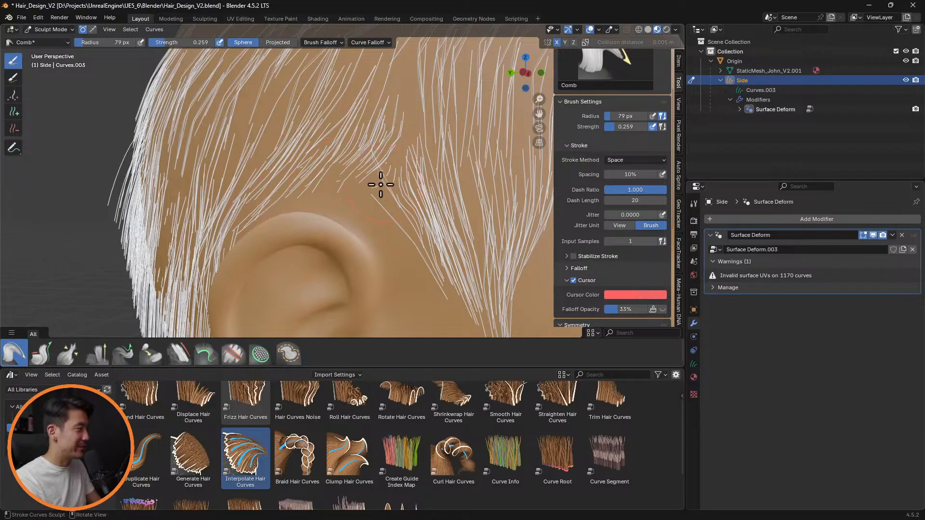
drag(388, 169, 380, 174)
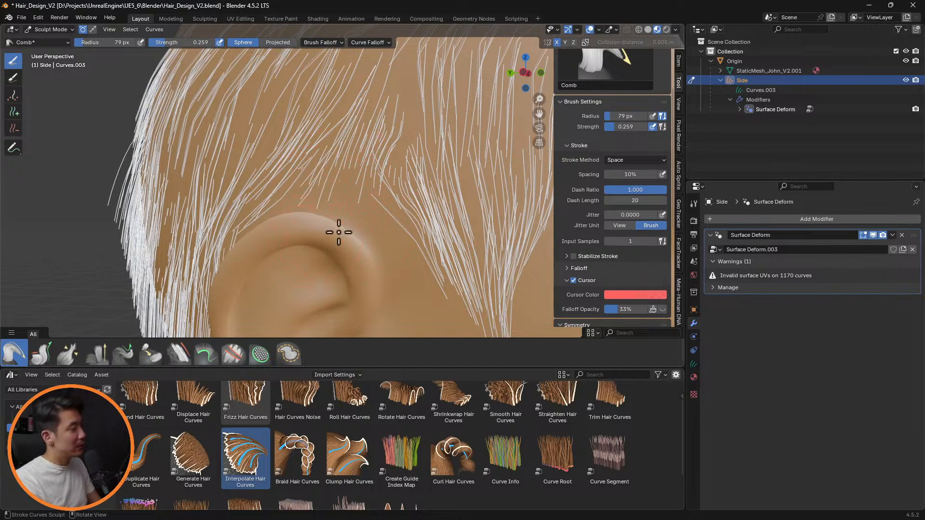
Step: Check around the ear for penetrating strands and comb the hair along the back of the head downward
middle_drag(372, 213, 295, 204)
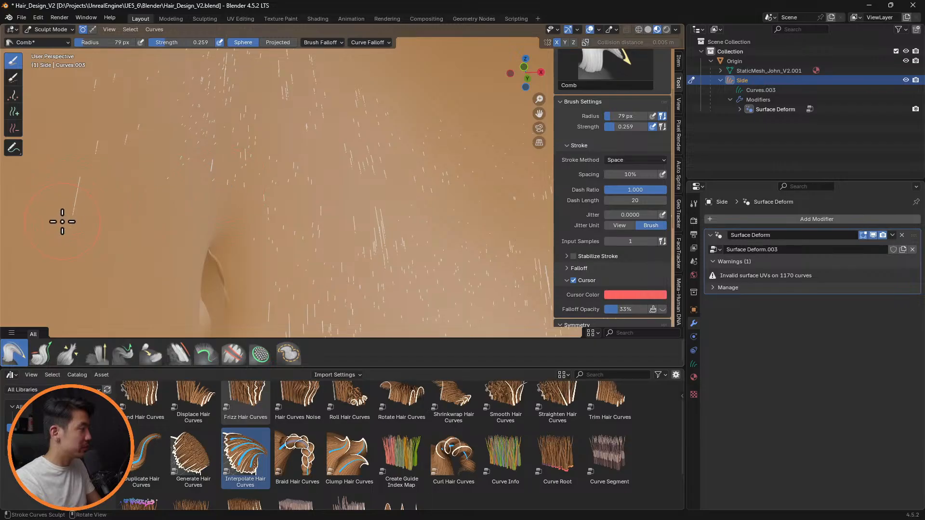
middle_drag(62, 221, 233, 132)
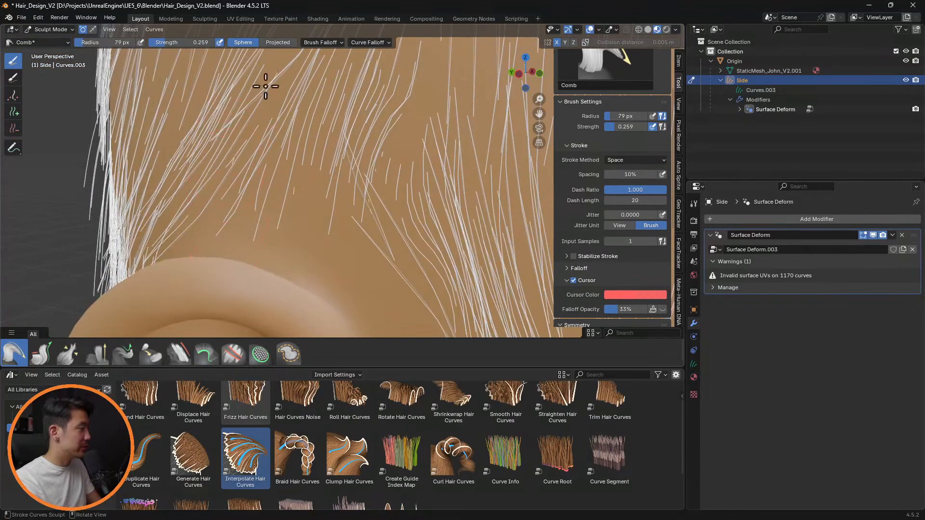
scroll(260, 123, down, 4)
middle_drag(302, 153, 256, 134)
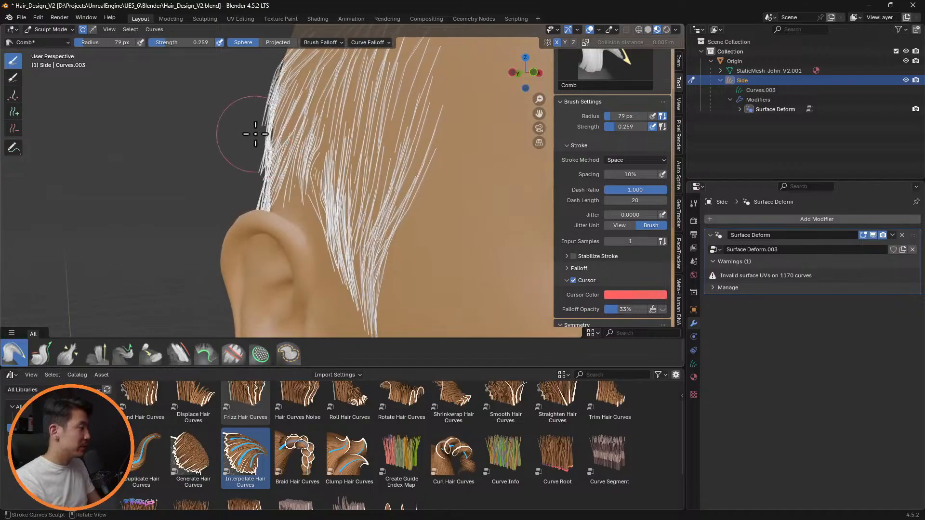
middle_drag(264, 208, 130, 204)
mouse_move(151, 179)
mouse_down()
mouse_move(161, 181)
mouse_move(130, 231)
mouse_move(134, 286)
mouse_up()
scroll(174, 231, down, 5)
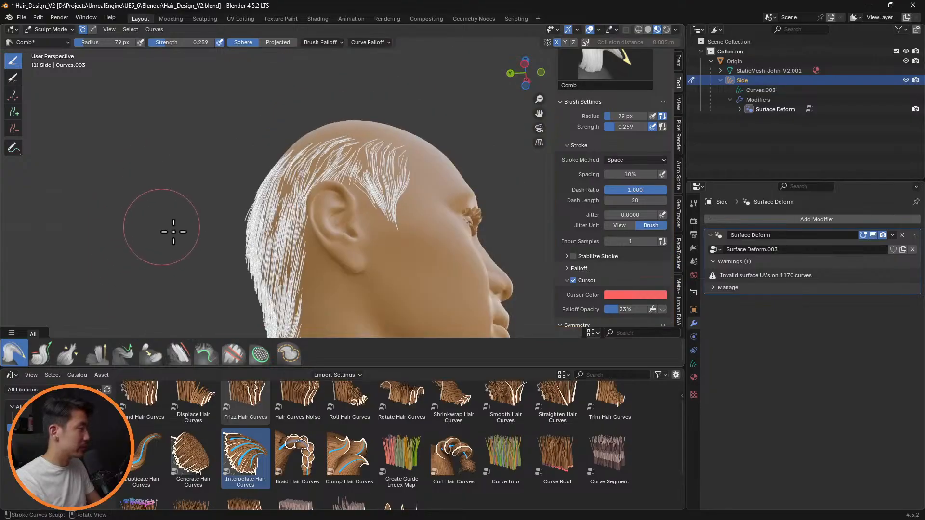
Step: From inside the head, raise the Comb strength to 0.468 and push out the strands penetrating the skin below and behind the ear
mouse_move(174, 231)
middle_down()
mouse_move(366, 252)
mouse_move(435, 274)
mouse_move(425, 261)
mouse_move(430, 289)
mouse_move(458, 223)
mouse_move(440, 213)
mouse_move(466, 245)
mouse_move(433, 252)
mouse_move(324, 190)
mouse_move(357, 219)
mouse_move(324, 221)
mouse_move(334, 215)
mouse_move(305, 239)
mouse_move(327, 209)
mouse_move(374, 216)
mouse_move(398, 205)
mouse_move(192, 192)
mouse_move(368, 219)
mouse_move(361, 238)
mouse_move(395, 248)
mouse_move(287, 205)
mouse_move(382, 216)
mouse_move(395, 233)
mouse_move(381, 208)
mouse_move(385, 219)
middle_up()
scroll(334, 230, up, 3)
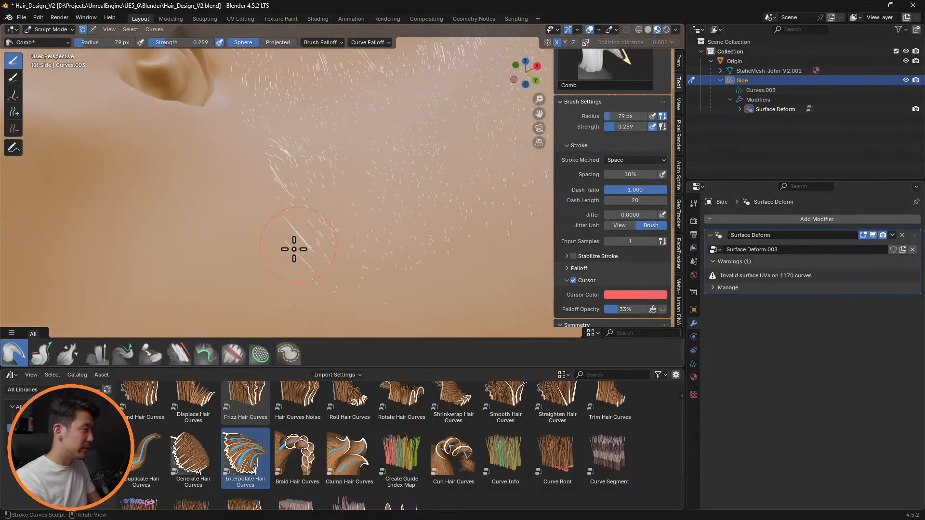
middle_drag(333, 245, 340, 241)
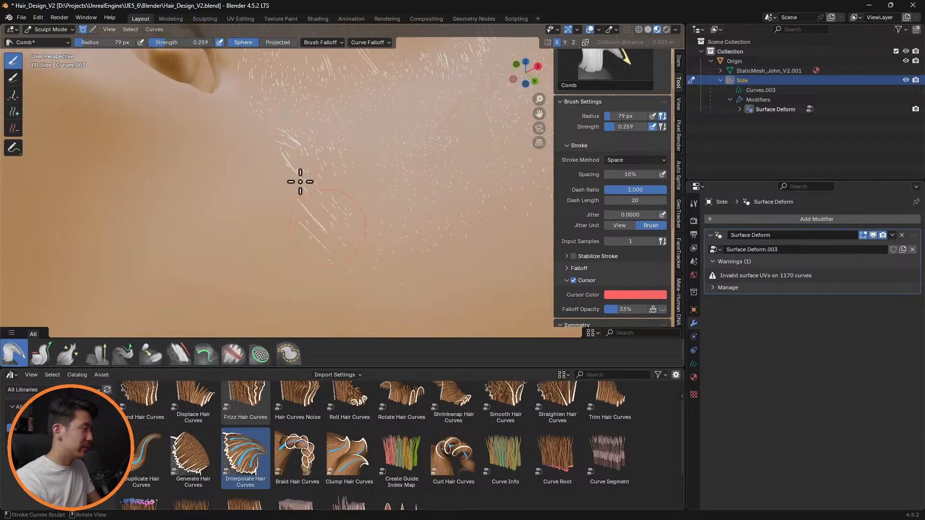
drag(176, 42, 190, 42)
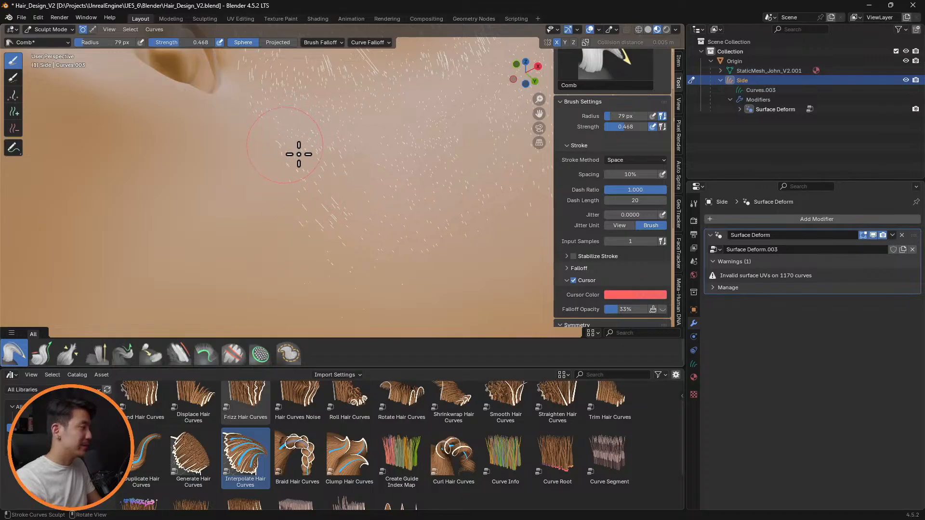
Step: Add new hair curves in the sparse areas at the back of the head with a 79 px Add brush
mouse_move(287, 159)
middle_down()
mouse_move(426, 150)
mouse_move(391, 135)
mouse_move(223, 132)
mouse_move(255, 162)
mouse_move(227, 217)
mouse_move(441, 243)
mouse_move(397, 156)
mouse_move(409, 192)
mouse_move(371, 178)
mouse_move(458, 206)
mouse_move(479, 226)
mouse_move(429, 200)
mouse_move(454, 192)
mouse_move(425, 182)
mouse_move(354, 258)
mouse_move(107, 169)
middle_up()
click(13, 111)
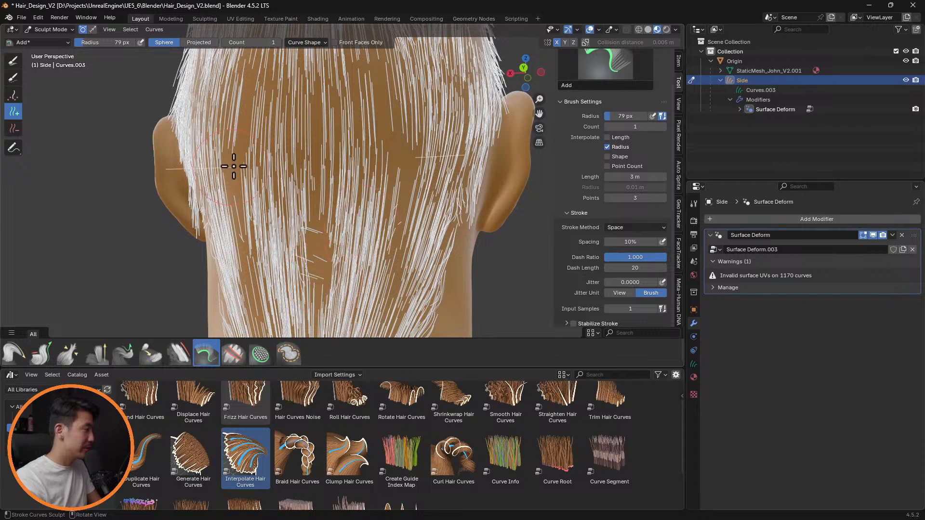
click(234, 187)
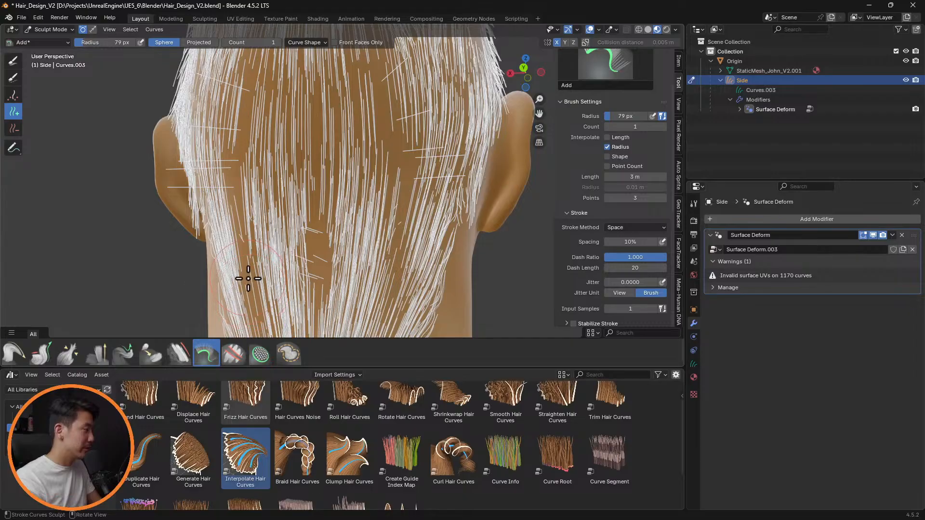
Step: Comb the newly added strands at the back of the head down into the surrounding hair
middle_drag(351, 221, 84, 109)
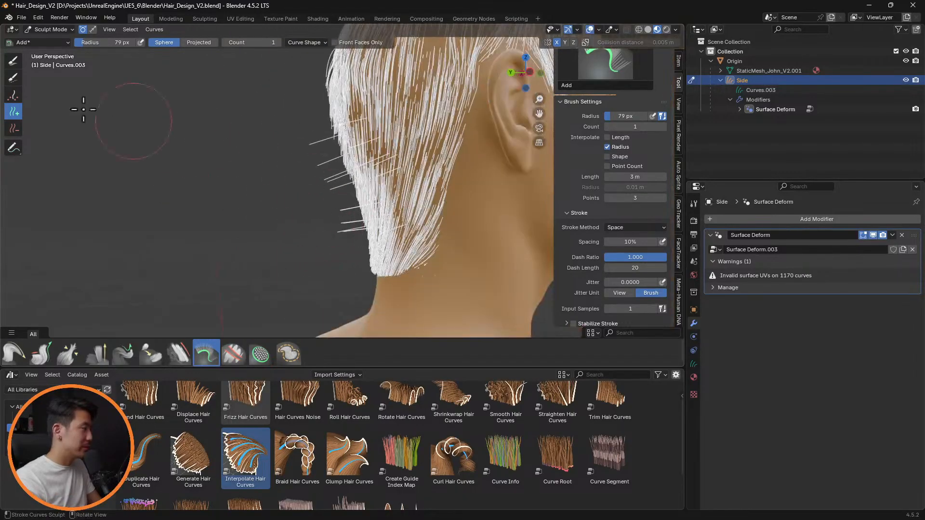
click(13, 356)
drag(315, 140, 326, 196)
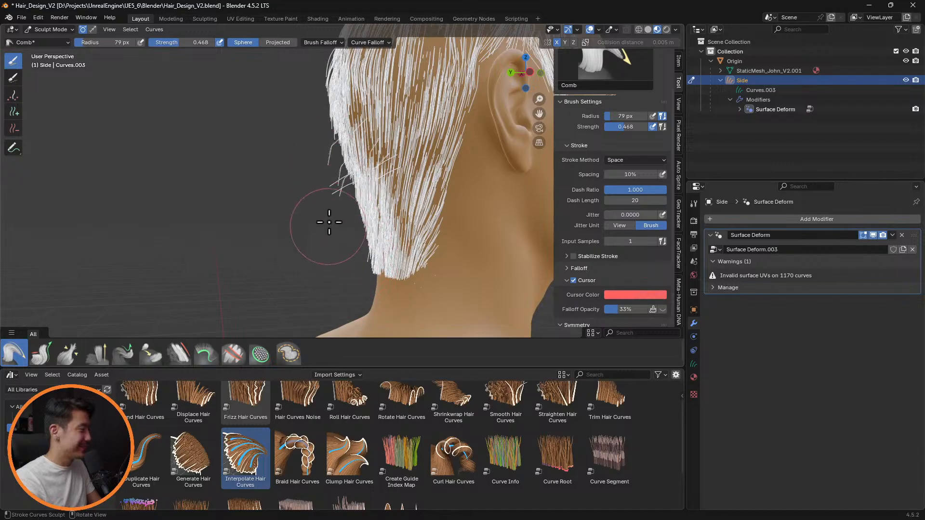
middle_drag(333, 191, 355, 124)
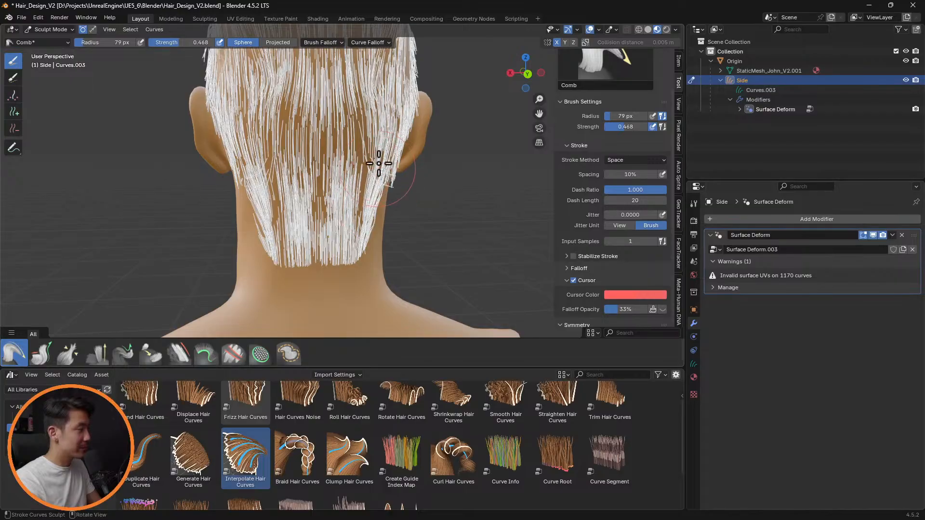
Step: Examine the hair at the nape and behind the ears from the side and back for uneven or protruding strands
middle_drag(447, 203, 354, 177)
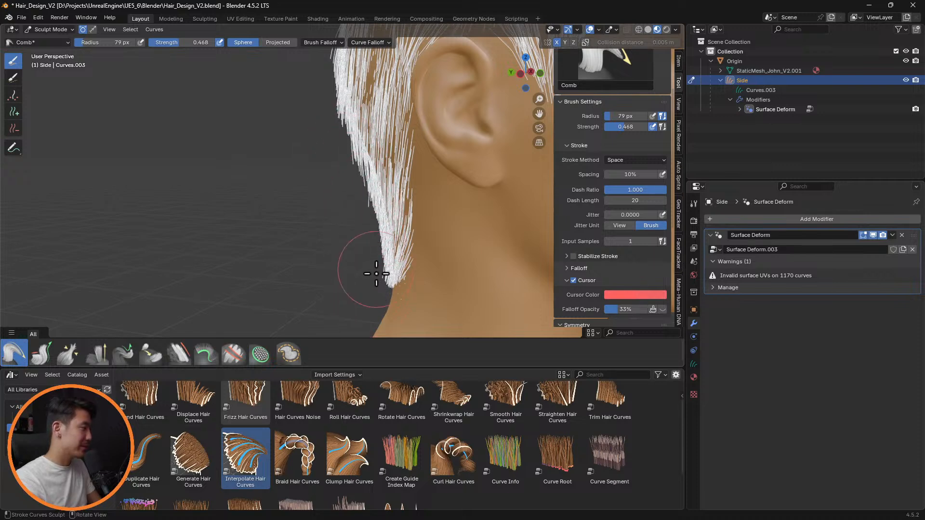
mouse_move(427, 306)
middle_down()
mouse_move(533, 283)
mouse_move(396, 247)
mouse_move(467, 247)
mouse_move(374, 221)
mouse_move(423, 221)
mouse_move(455, 245)
mouse_move(436, 201)
mouse_move(364, 229)
mouse_move(390, 238)
mouse_move(391, 198)
middle_up()
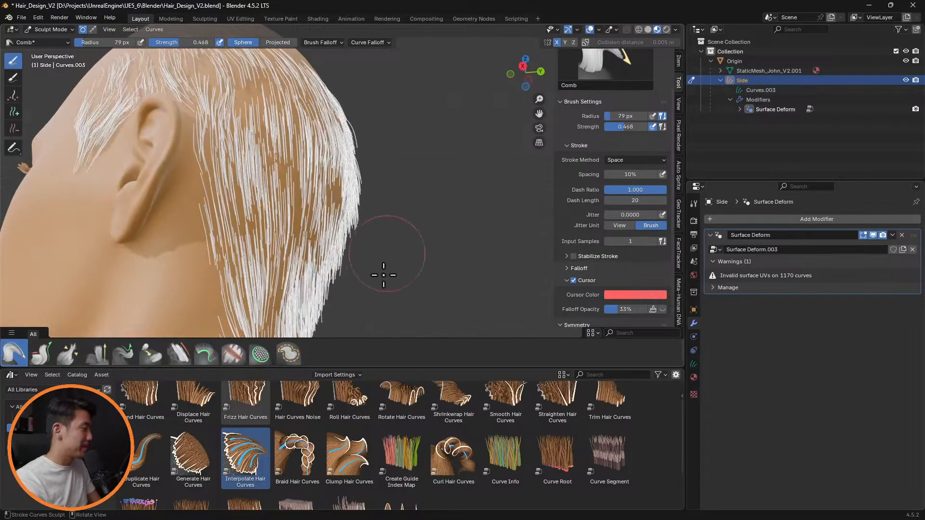
shift+middle_drag(383, 306, 366, 161)
middle_drag(223, 221, 141, 225)
scroll(240, 262, up, 4)
shift+middle_drag(240, 263, 251, 244)
shift+middle_drag(378, 255, 290, 251)
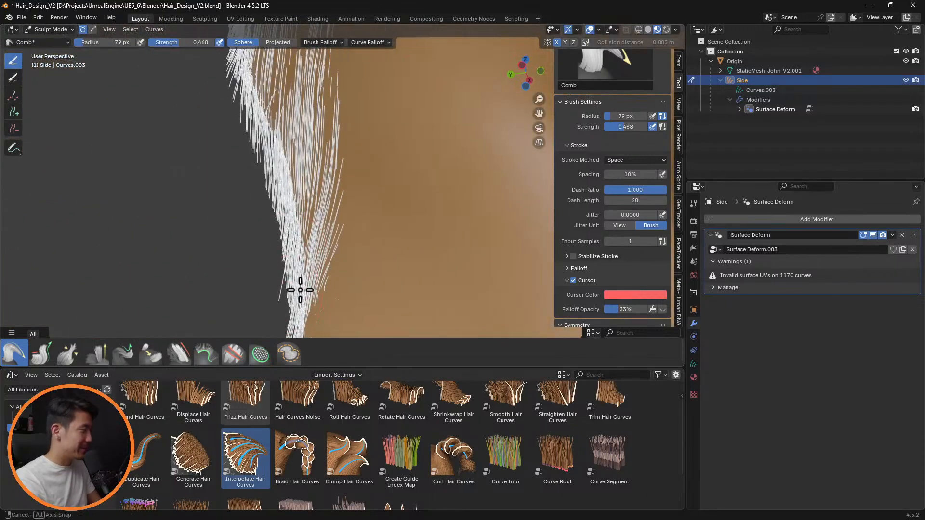
middle_drag(300, 291, 282, 302)
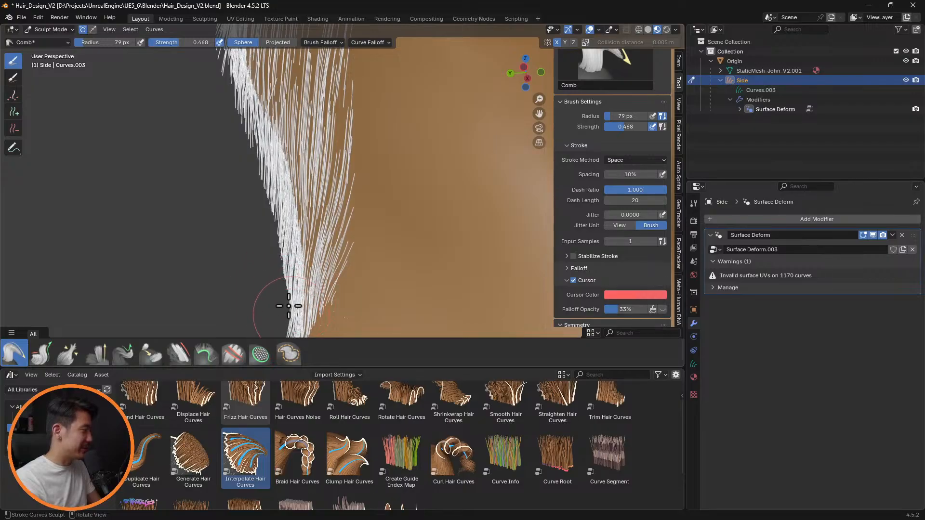
mouse_move(314, 271)
middle_down()
mouse_move(402, 244)
mouse_move(444, 250)
mouse_move(440, 274)
mouse_move(431, 256)
mouse_move(440, 270)
mouse_move(281, 256)
mouse_move(265, 273)
middle_up()
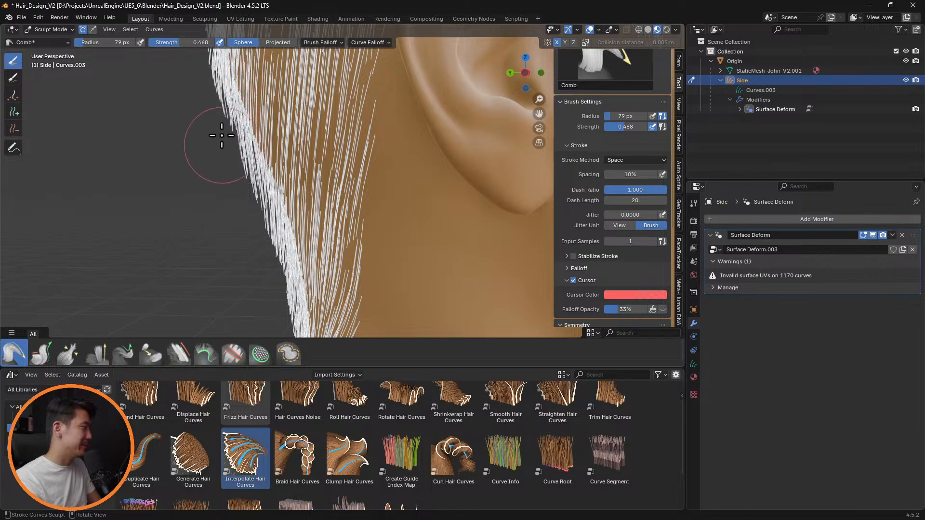
mouse_move(396, 161)
middle_down()
mouse_move(427, 161)
mouse_move(399, 186)
mouse_move(474, 184)
mouse_move(417, 245)
mouse_move(367, 261)
mouse_move(384, 258)
mouse_move(269, 259)
middle_up()
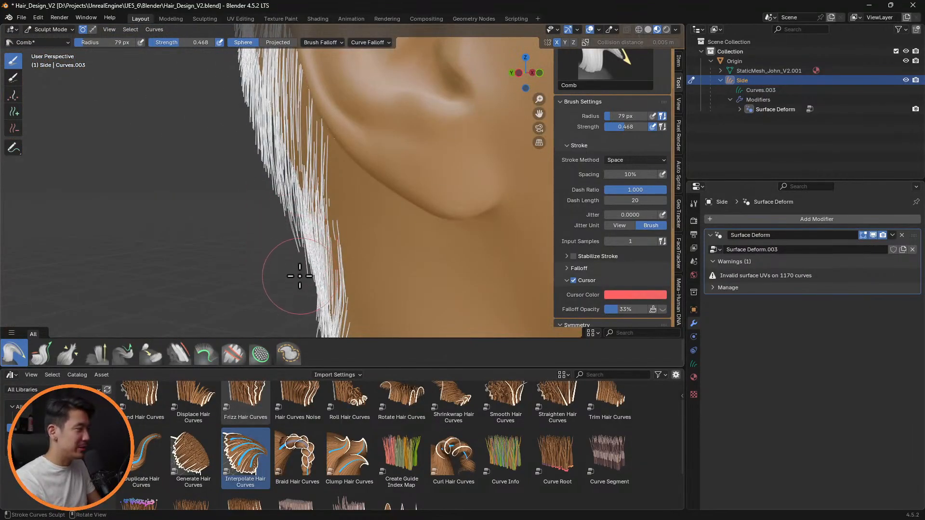
mouse_move(304, 273)
middle_down()
mouse_move(356, 245)
mouse_move(366, 258)
mouse_move(446, 246)
mouse_move(435, 249)
middle_up()
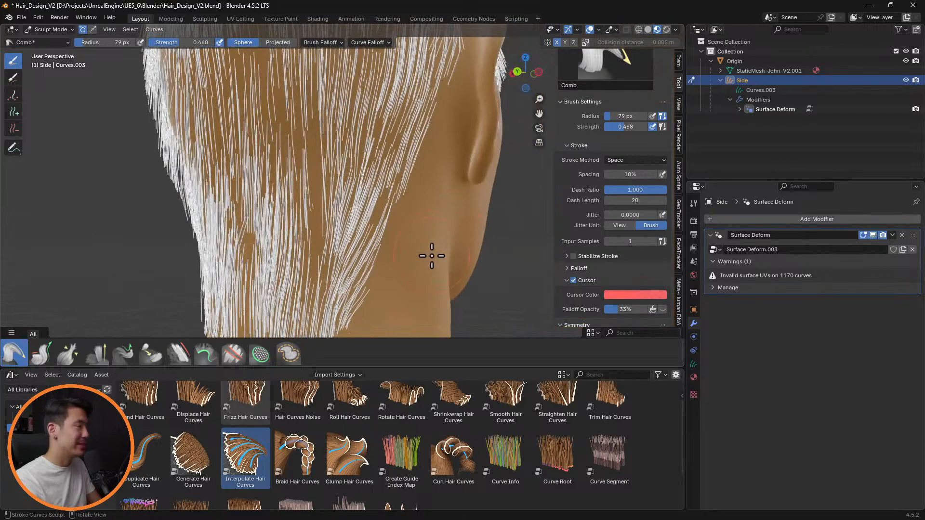
Step: From inside the head, comb the strands penetrating the skin at the back of the neck outward
middle_drag(432, 280, 269, 208)
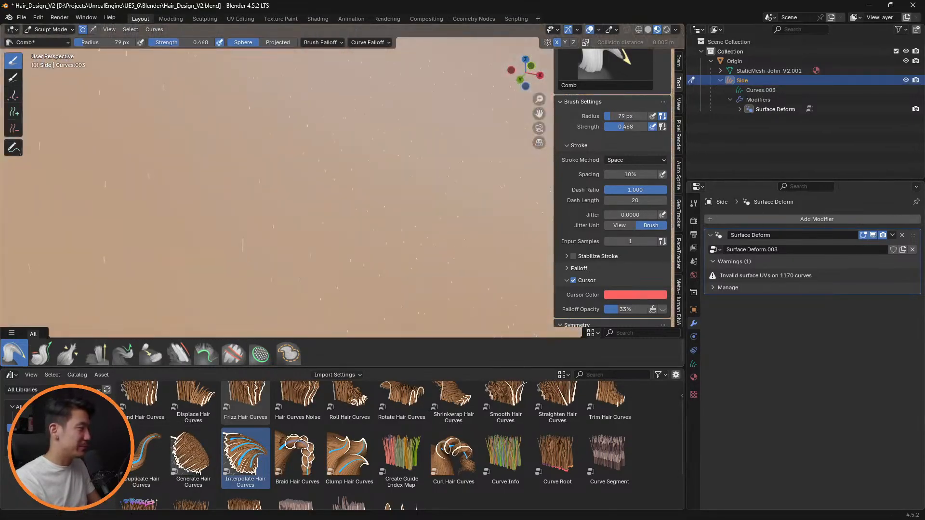
scroll(406, 186, down, 3)
scroll(405, 186, down, 3)
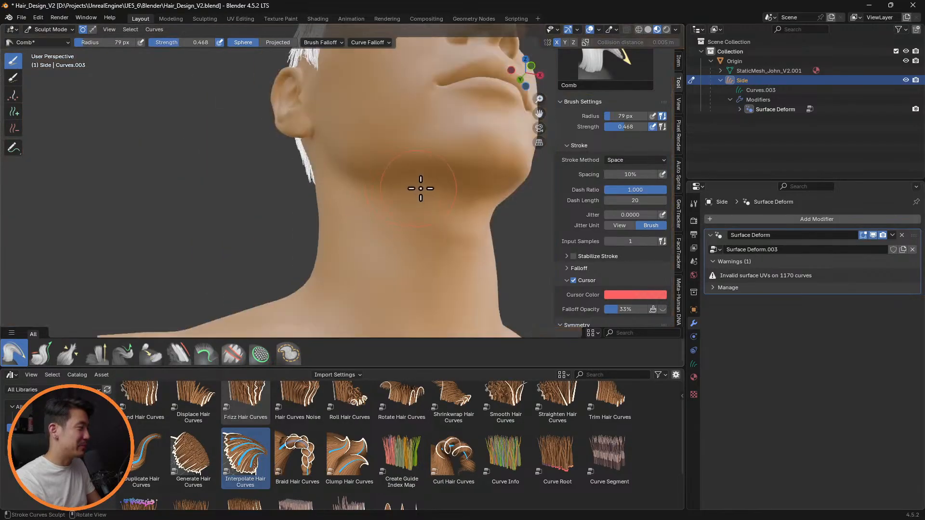
scroll(421, 189, up, 4)
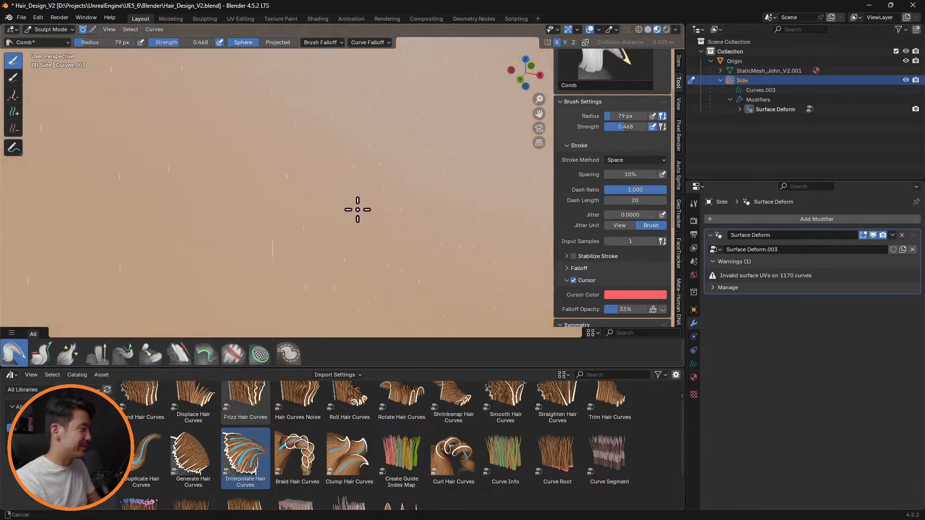
mouse_move(318, 242)
middle_down()
mouse_move(355, 244)
mouse_move(325, 246)
middle_up()
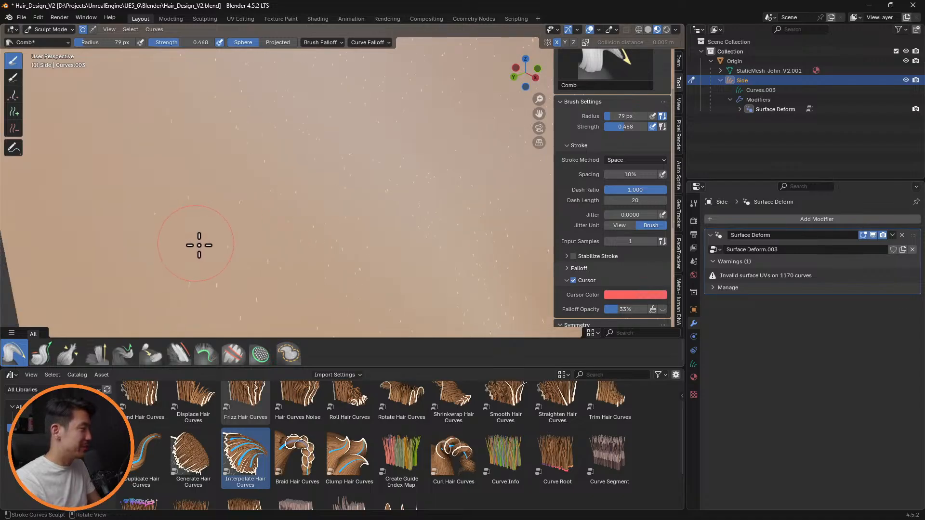
middle_drag(225, 181, 373, 219)
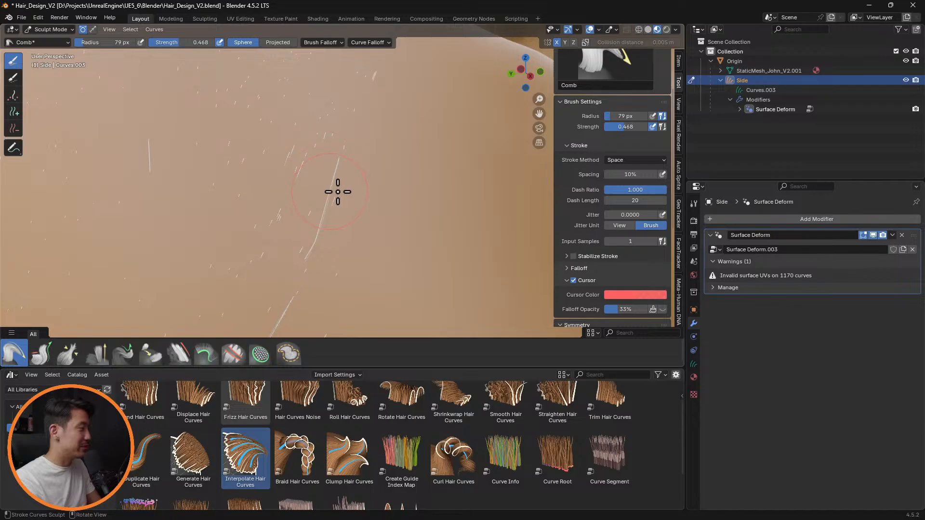
mouse_move(337, 192)
middle_down()
mouse_move(419, 196)
mouse_move(58, 223)
mouse_move(254, 175)
mouse_move(419, 195)
mouse_move(390, 225)
mouse_move(313, 196)
mouse_move(279, 204)
mouse_move(399, 176)
mouse_move(268, 186)
mouse_move(419, 199)
middle_up()
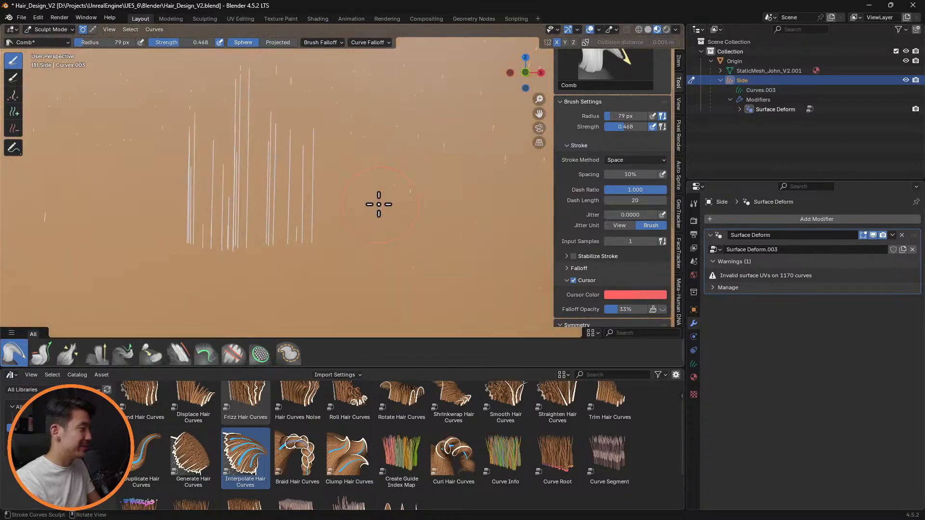
drag(220, 193, 271, 207)
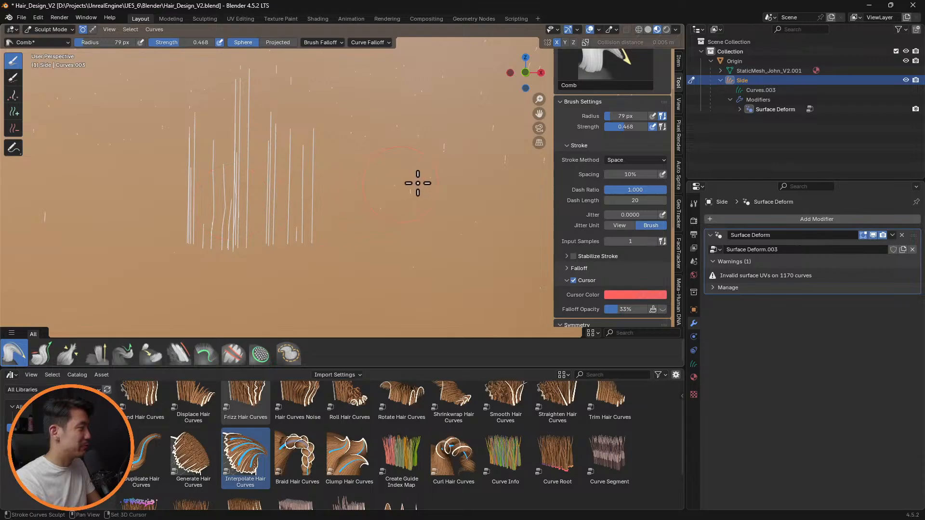
Step: Enlarge the Comb brush to a 110 px radius and check the hair ends at the nape from the side and back
mouse_move(418, 183)
middle_down()
mouse_move(157, 150)
mouse_move(295, 173)
mouse_move(165, 174)
mouse_move(204, 182)
mouse_move(252, 169)
mouse_move(355, 188)
mouse_move(354, 227)
middle_up()
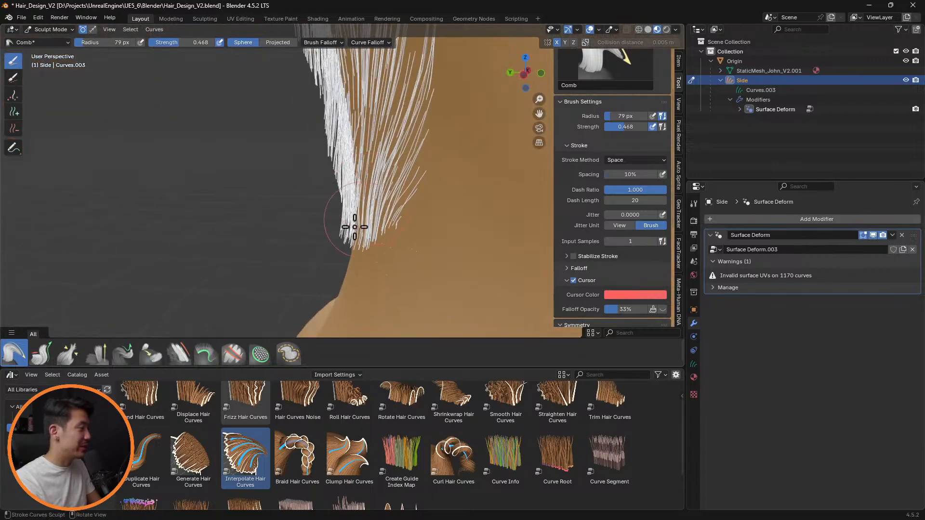
key(f)
click(359, 241)
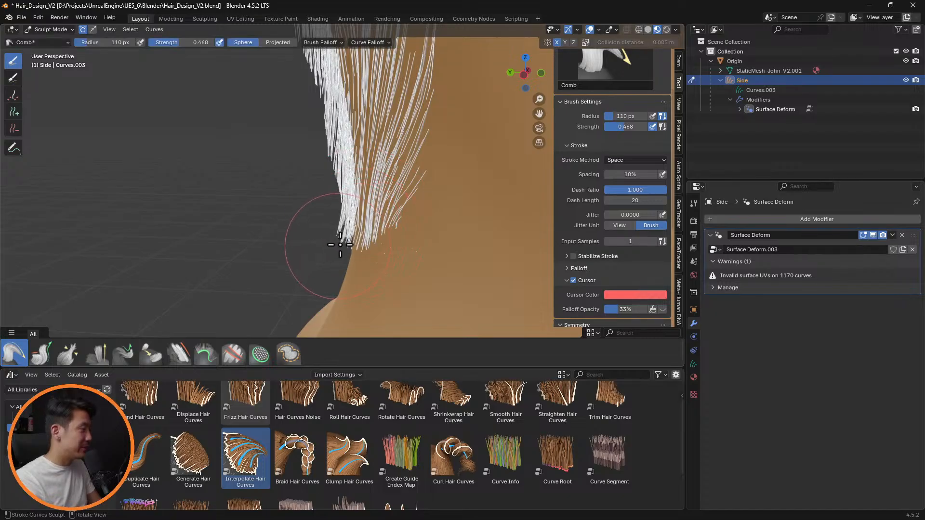
middle_drag(360, 238, 404, 209)
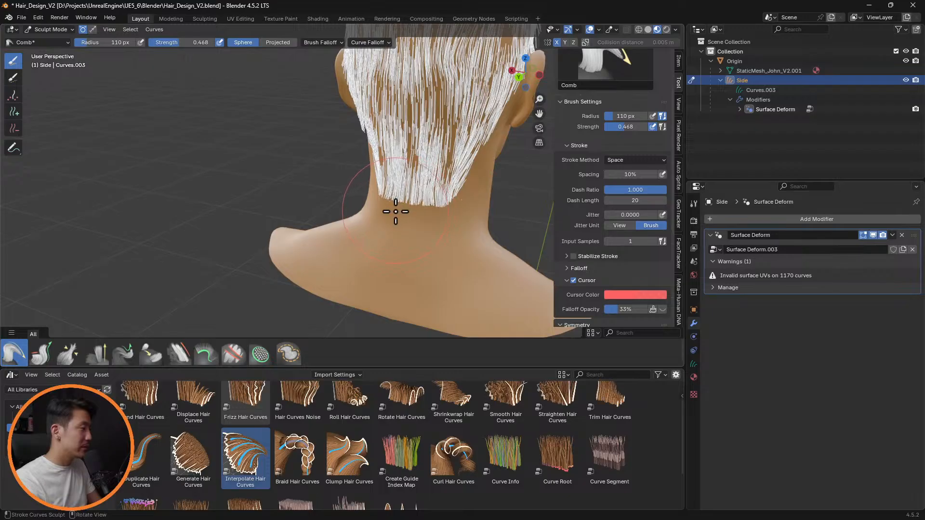
middle_drag(467, 219, 109, 361)
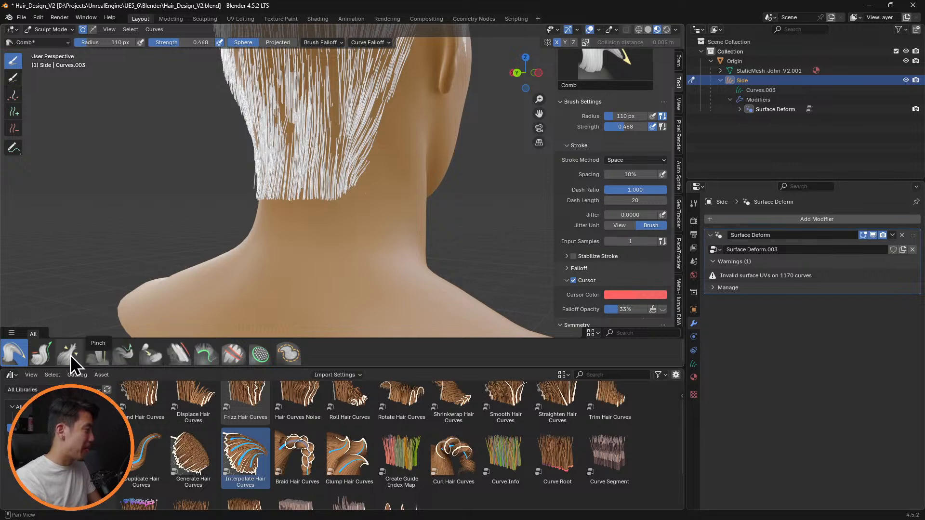
click(46, 355)
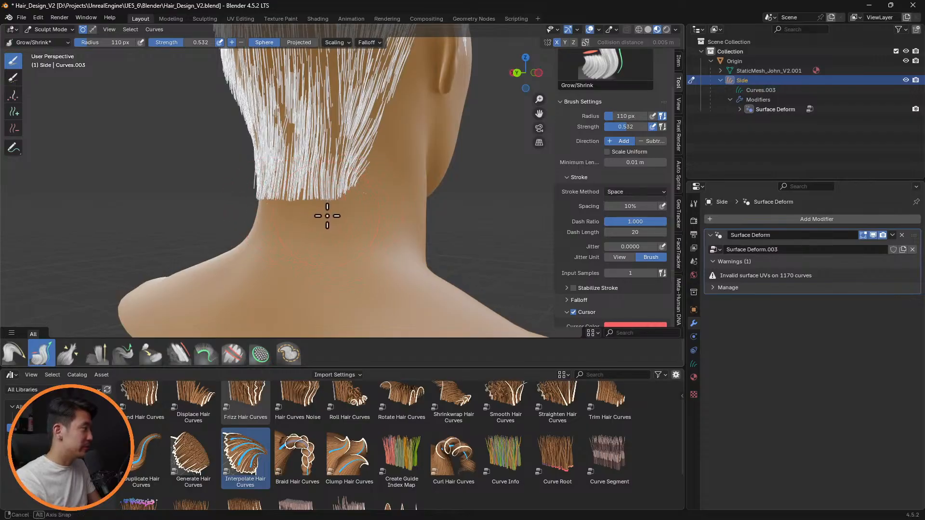
middle_drag(327, 215, 332, 213)
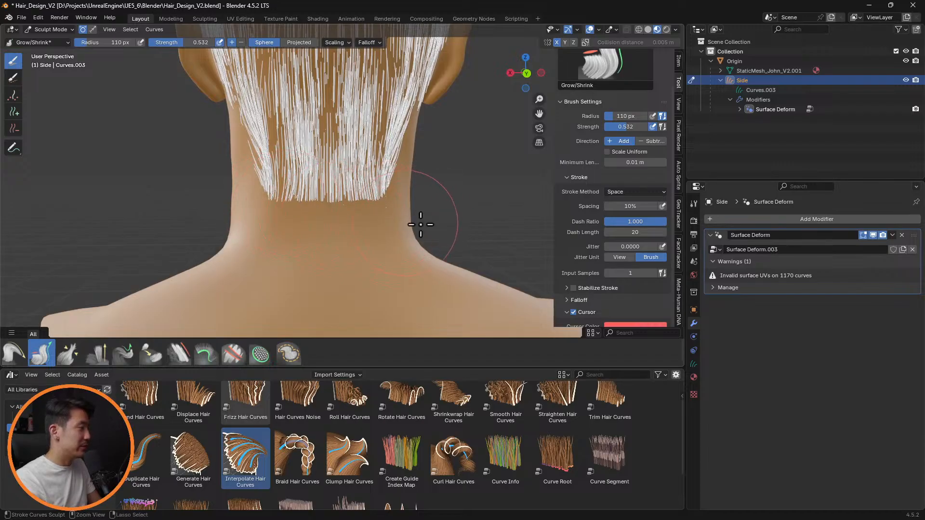
mouse_move(419, 220)
middle_down()
mouse_move(334, 211)
mouse_move(332, 223)
mouse_move(324, 173)
mouse_move(261, 182)
mouse_move(239, 225)
mouse_move(299, 237)
mouse_move(207, 229)
mouse_move(320, 231)
mouse_move(341, 182)
mouse_move(371, 201)
mouse_move(442, 161)
mouse_move(450, 175)
middle_up()
scroll(332, 223, up, 3)
scroll(438, 175, up, 5)
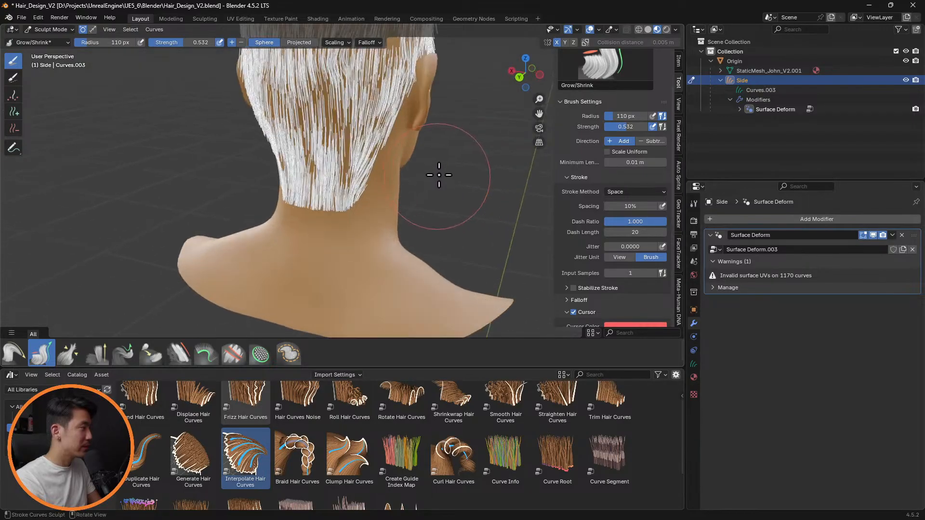
Step: Return to the Comb brush and examine the hair behind the ear, along the side of the head and at the temple
click(15, 355)
scroll(342, 198, up, 5)
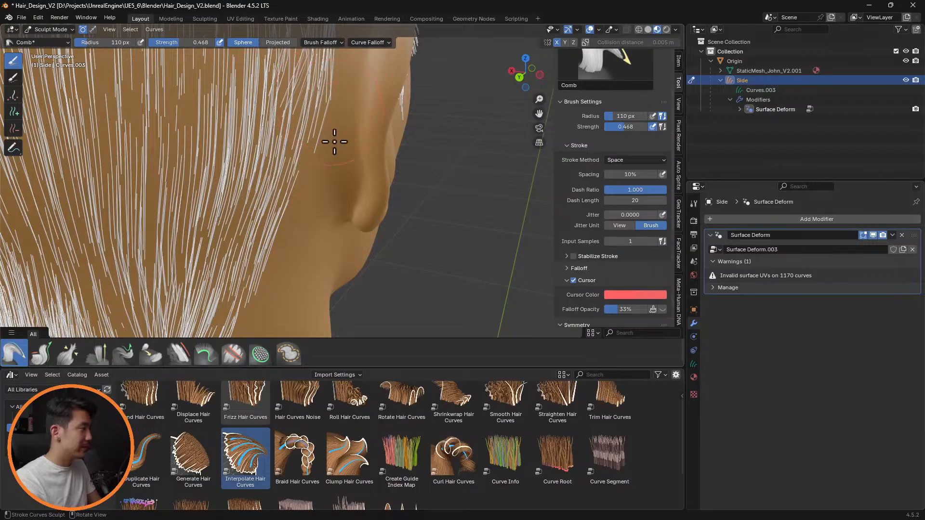
scroll(334, 142, down, 5)
mouse_move(320, 165)
middle_down()
mouse_move(356, 169)
mouse_move(103, 161)
middle_up()
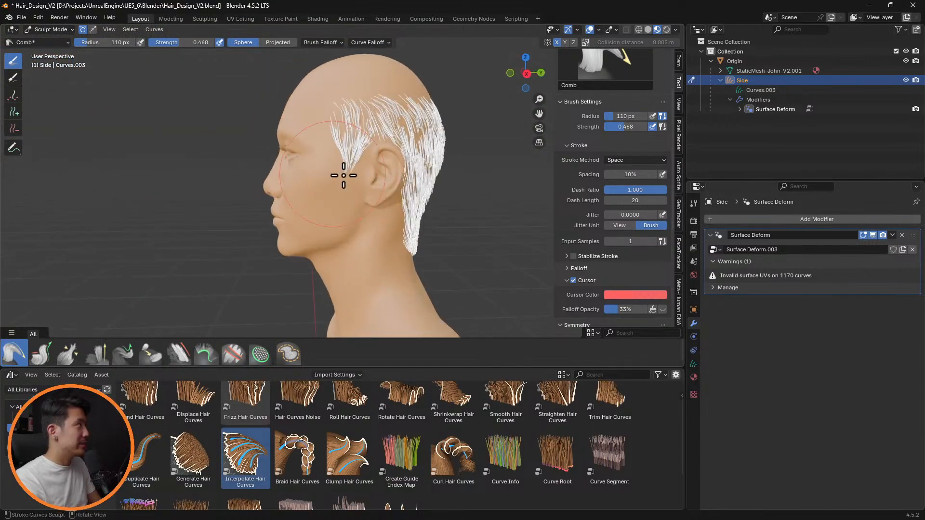
middle_drag(418, 188, 396, 177)
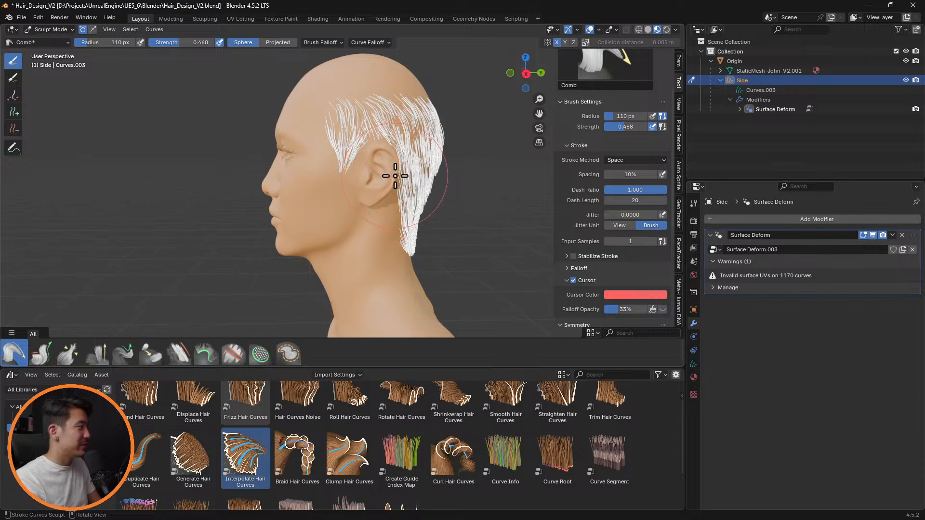
scroll(395, 175, up, 2)
shift+middle_drag(380, 143, 382, 213)
scroll(386, 194, up, 5)
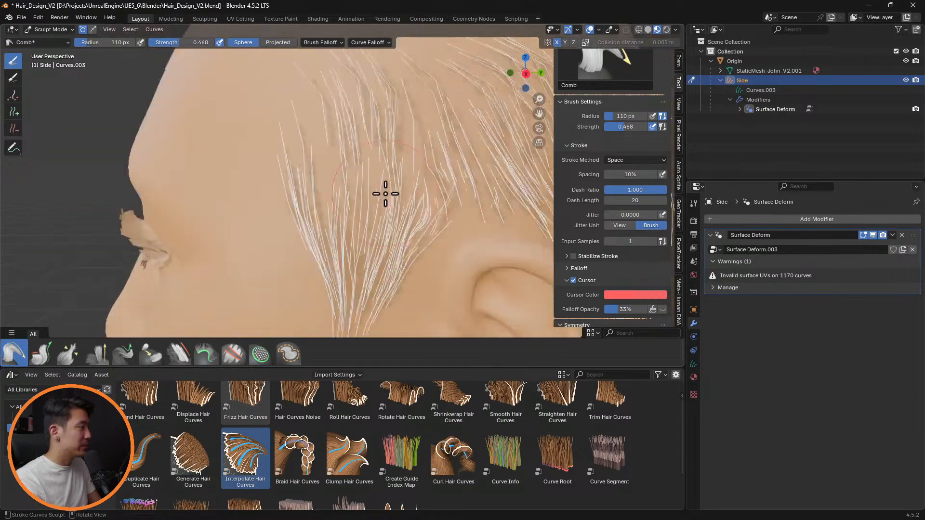
scroll(385, 194, down, 4)
Step: Try to delete strands along the front edge of the temple hair with a 64 px Delete brush
click(154, 354)
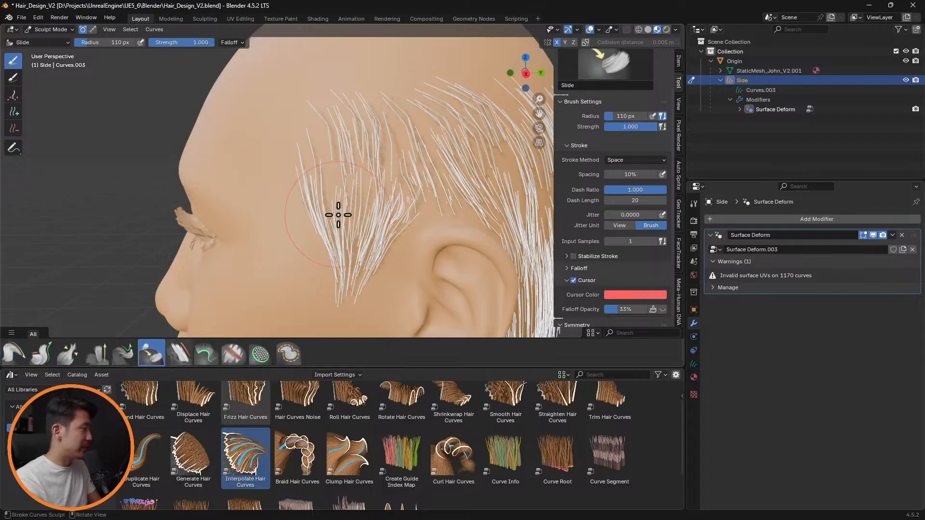
scroll(336, 227, up, 5)
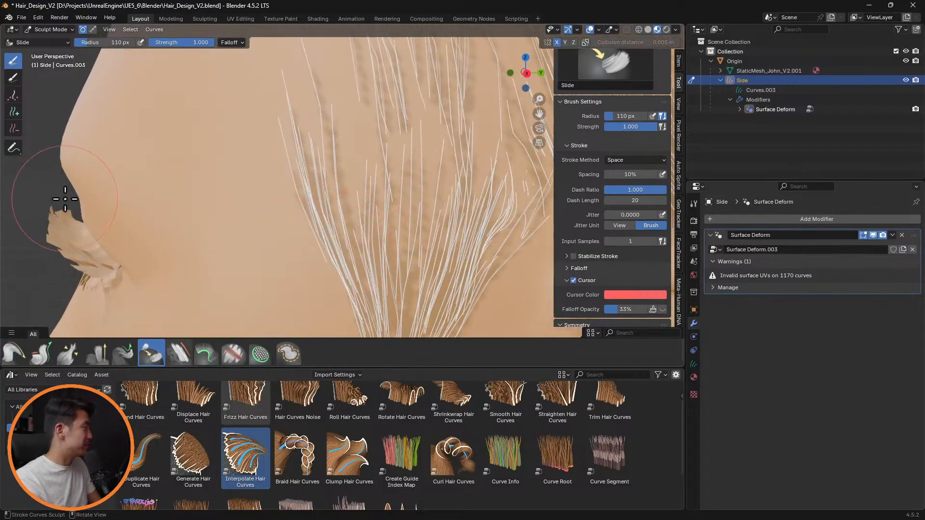
key(f)
click(208, 188)
click(20, 134)
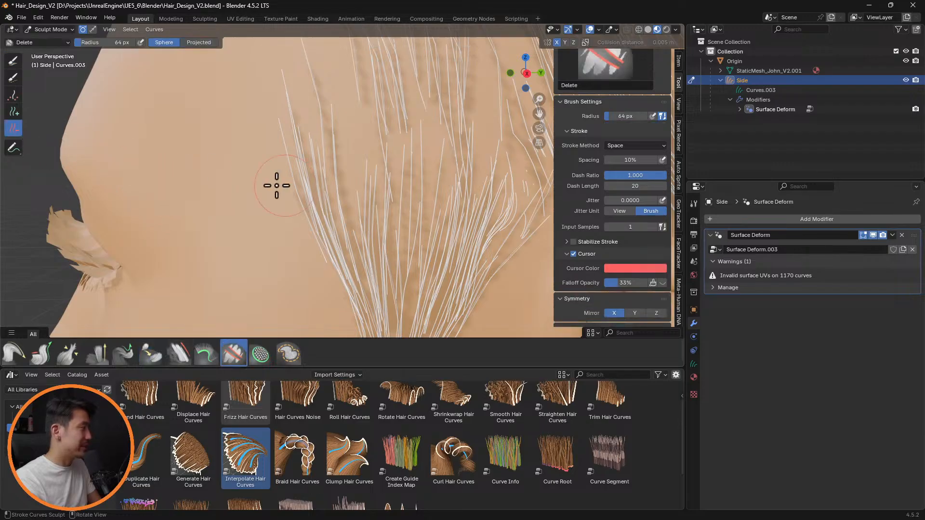
drag(310, 213, 310, 218)
scroll(316, 213, down, 2)
key(ctrl+z)
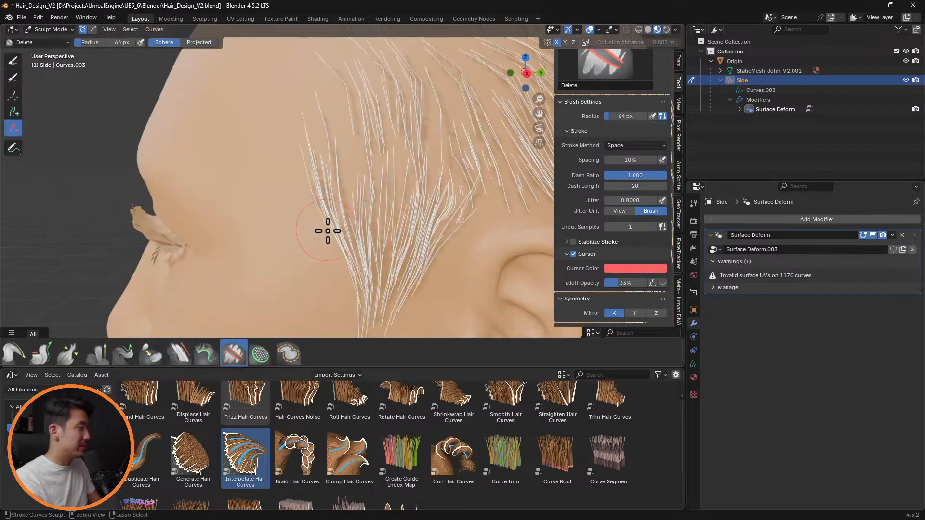
Step: Try thinning the front temple strands again with the Delete brush reduced to 43 px
key(f)
click(317, 231)
drag(324, 232, 364, 240)
scroll(366, 236, down, 3)
mouse_move(381, 231)
middle_down()
mouse_move(425, 216)
mouse_move(397, 219)
middle_up()
key(ctrl+z)
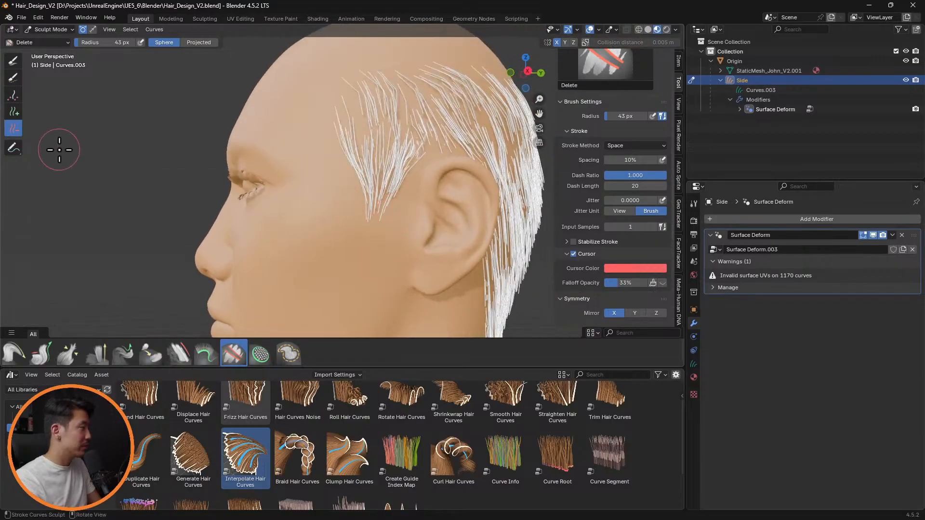
Step: Comb the temple hair in front of the ear downward, enlarging the Comb brush radius to 75 px
click(20, 352)
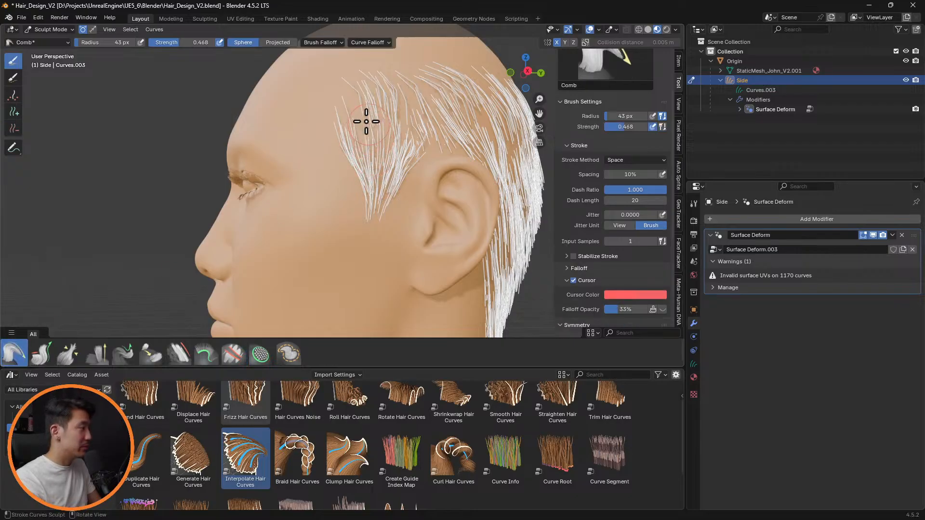
mouse_move(366, 121)
mouse_down()
mouse_move(368, 107)
mouse_move(368, 130)
mouse_move(359, 128)
mouse_move(367, 124)
mouse_up()
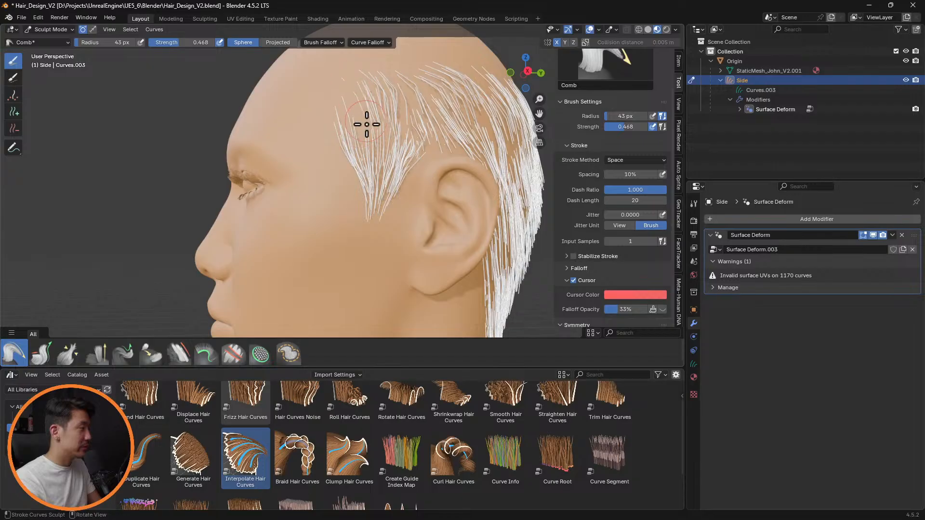
middle_drag(362, 103, 442, 157)
key(f)
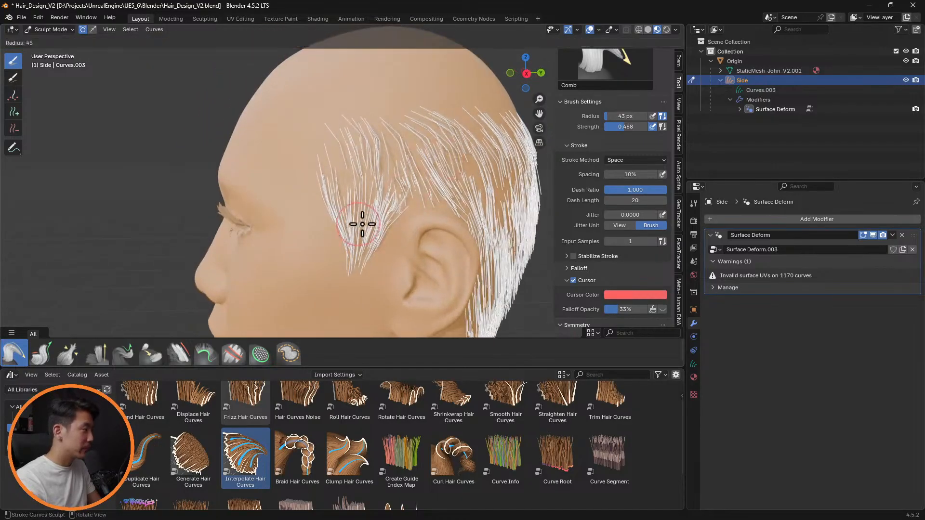
click(351, 210)
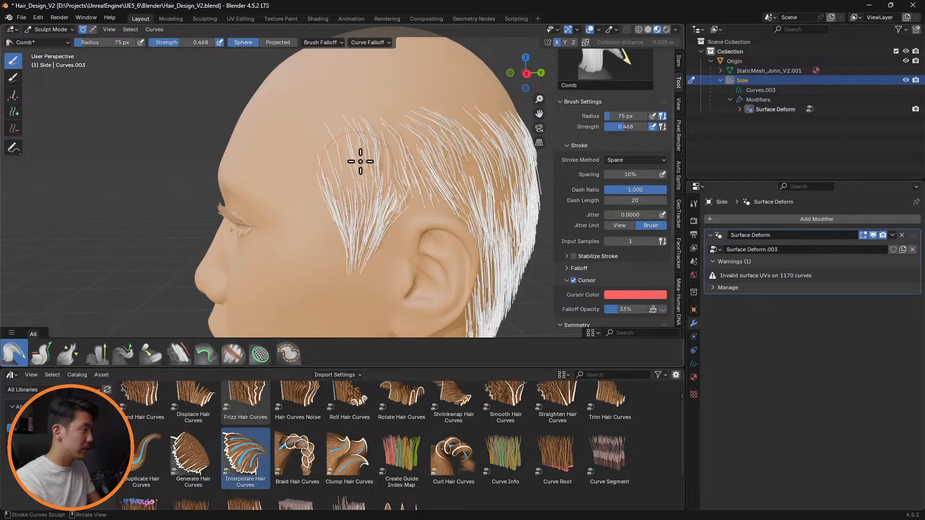
drag(360, 185, 364, 203)
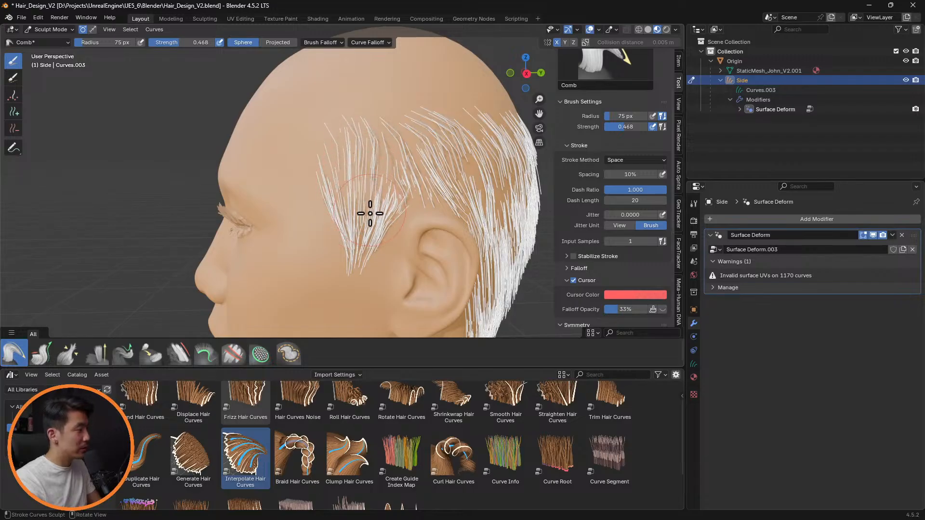
Step: Puff the temple hair in front of the ear away from the skin with the 75 px Puff brush
middle_drag(378, 204, 402, 188)
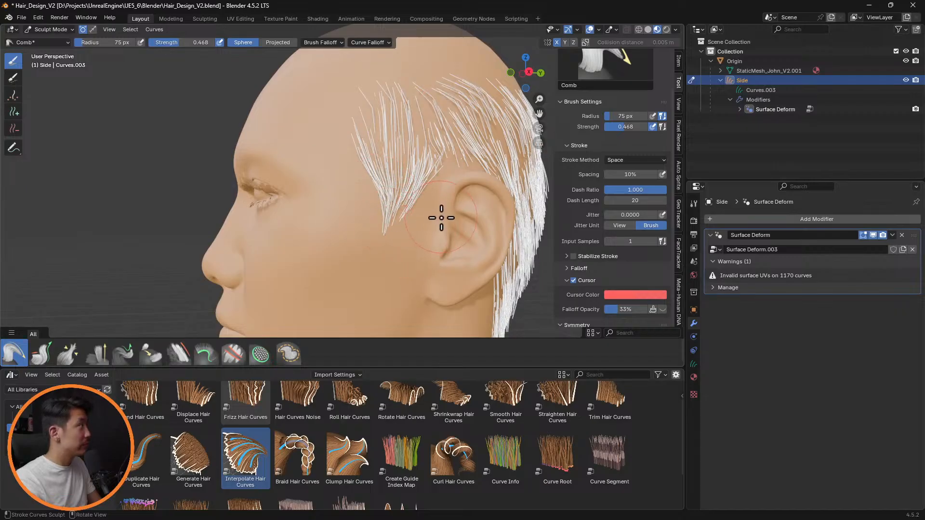
middle_drag(440, 217, 331, 180)
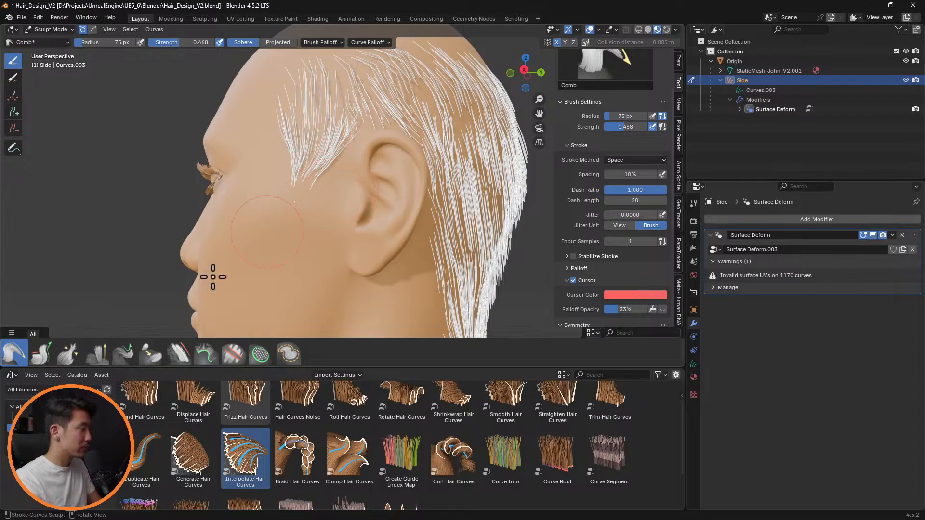
click(105, 360)
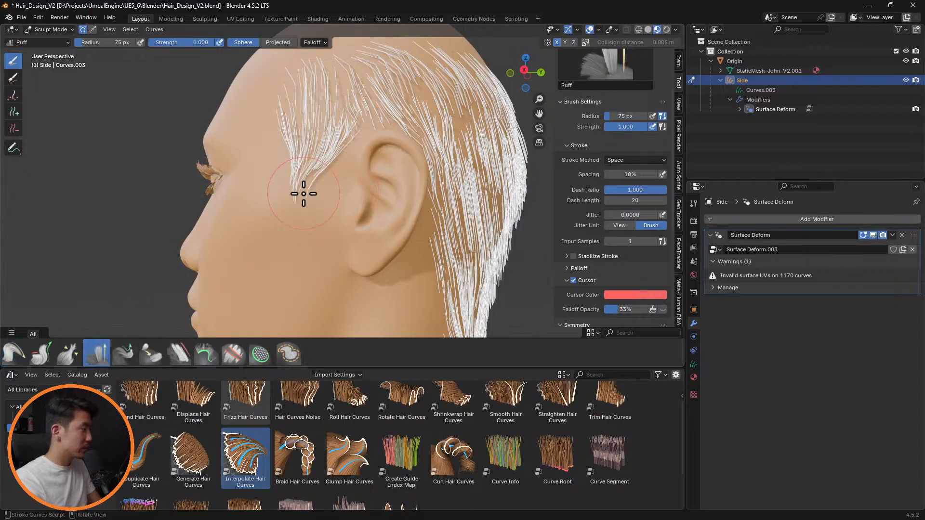
middle_drag(339, 191, 327, 210)
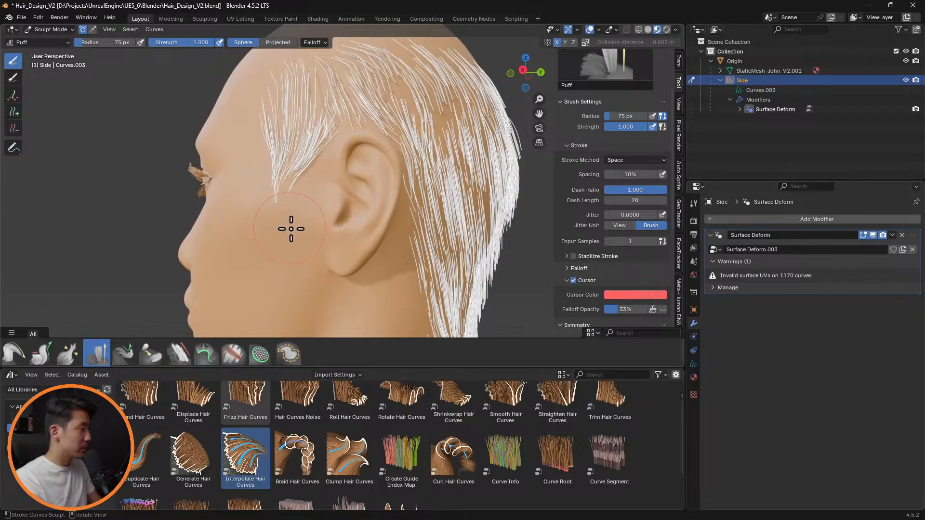
middle_drag(291, 229, 301, 207)
scroll(307, 208, up, 3)
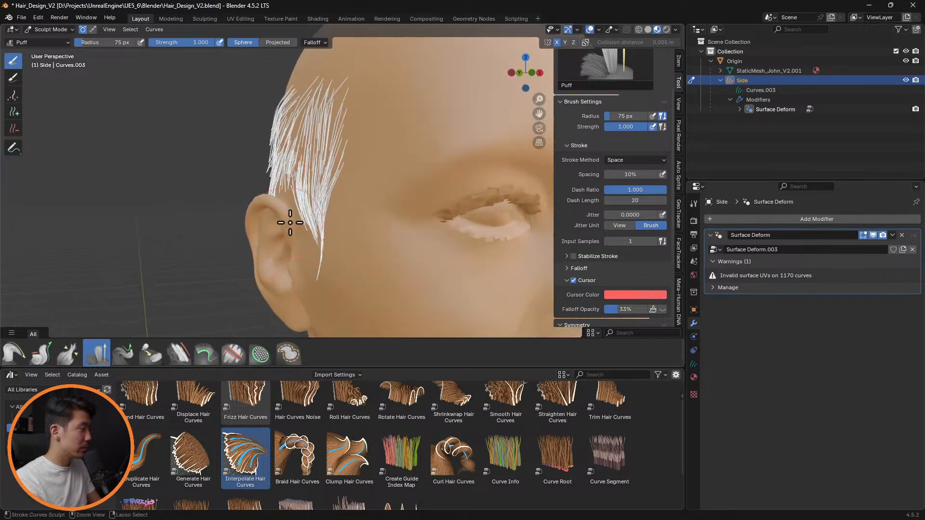
Step: Comb the temple strands along the side of the head from the front with the Comb brush radius reduced to 50 px
click(13, 359)
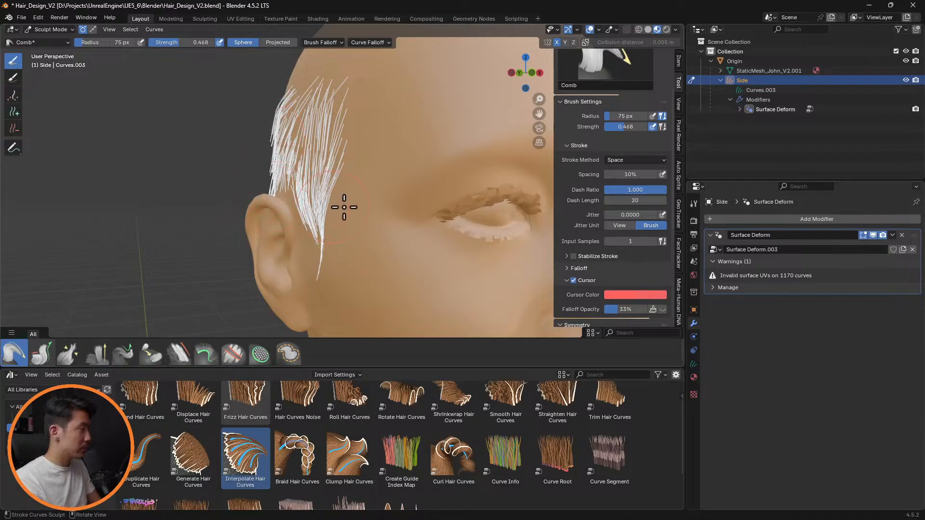
mouse_move(344, 207)
middle_down()
mouse_move(424, 216)
mouse_move(386, 212)
mouse_move(446, 188)
mouse_move(448, 199)
mouse_move(366, 211)
mouse_move(240, 203)
mouse_move(246, 195)
middle_up()
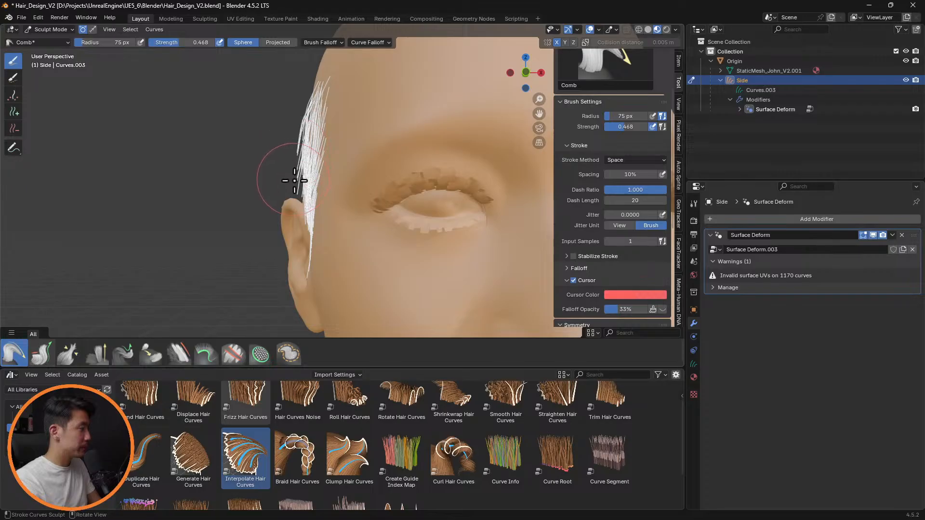
key(f)
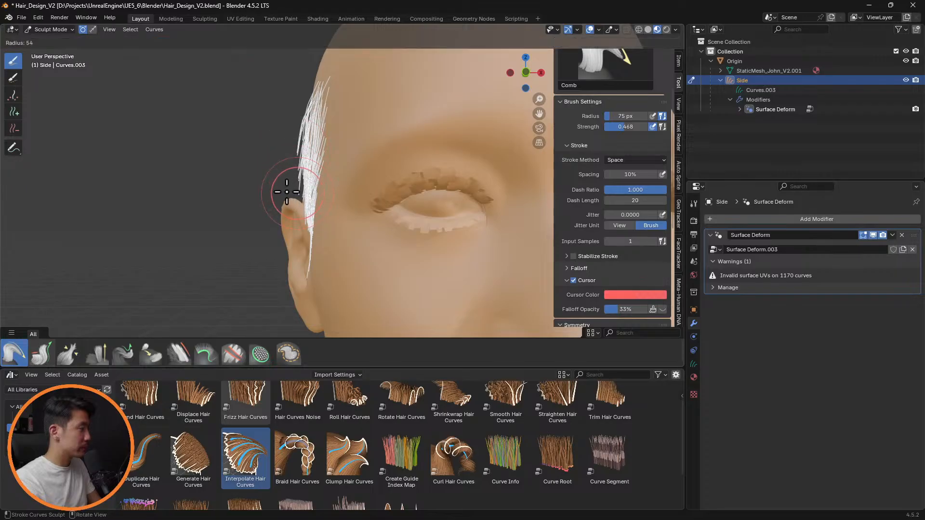
click(292, 192)
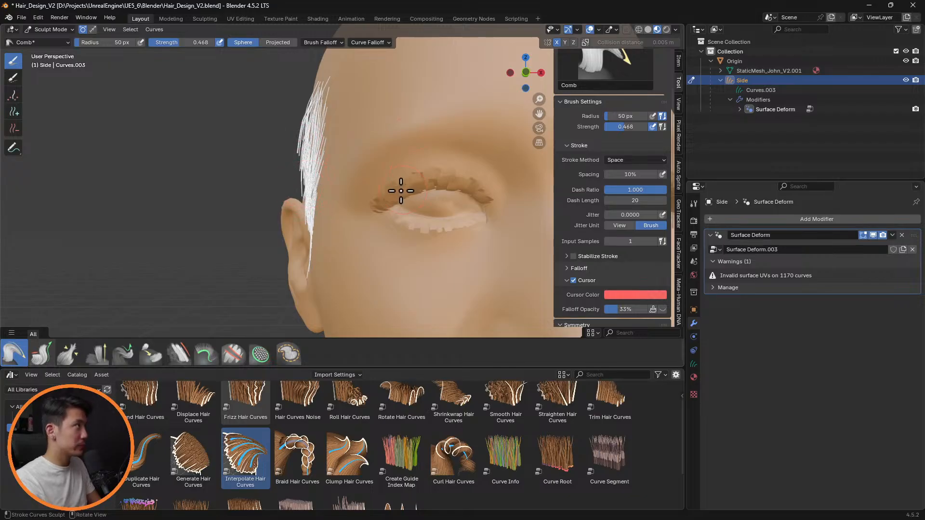
scroll(399, 190, down, 5)
mouse_move(414, 190)
middle_down()
mouse_move(427, 189)
mouse_move(352, 190)
mouse_move(411, 165)
mouse_move(481, 182)
mouse_move(413, 163)
mouse_move(389, 178)
mouse_move(421, 182)
middle_up()
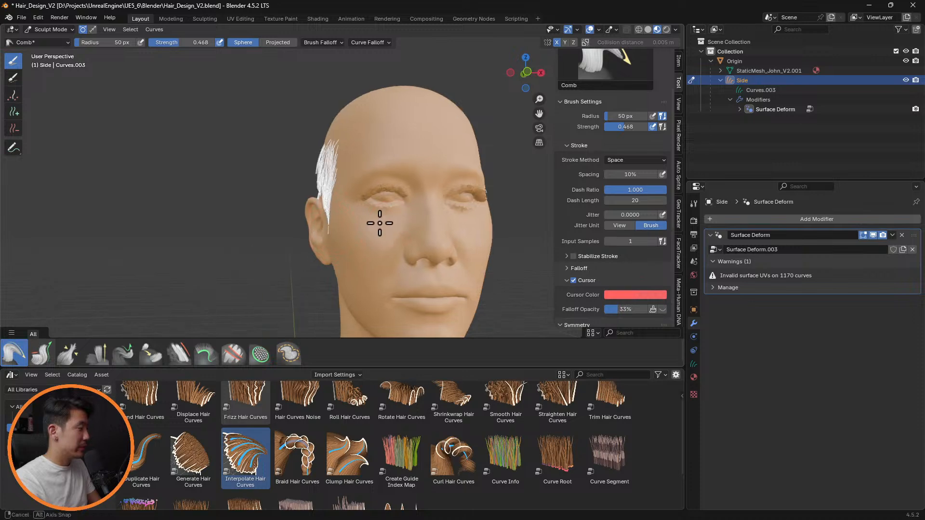
Step: Shorten the pointed tips of the temple hair with the Grow/Shrink brush at 0.532 strength
middle_drag(380, 217, 303, 224)
scroll(382, 221, up, 6)
scroll(373, 238, down, 2)
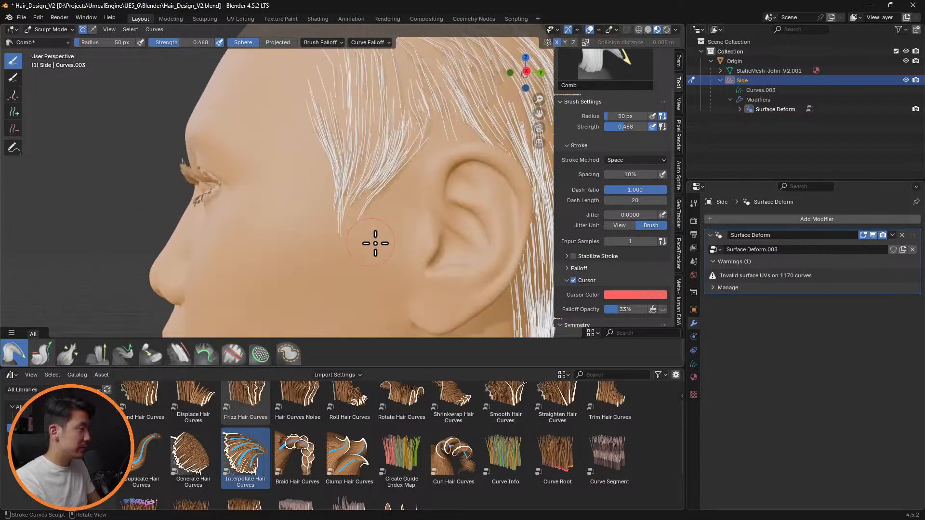
middle_drag(385, 256, 394, 247)
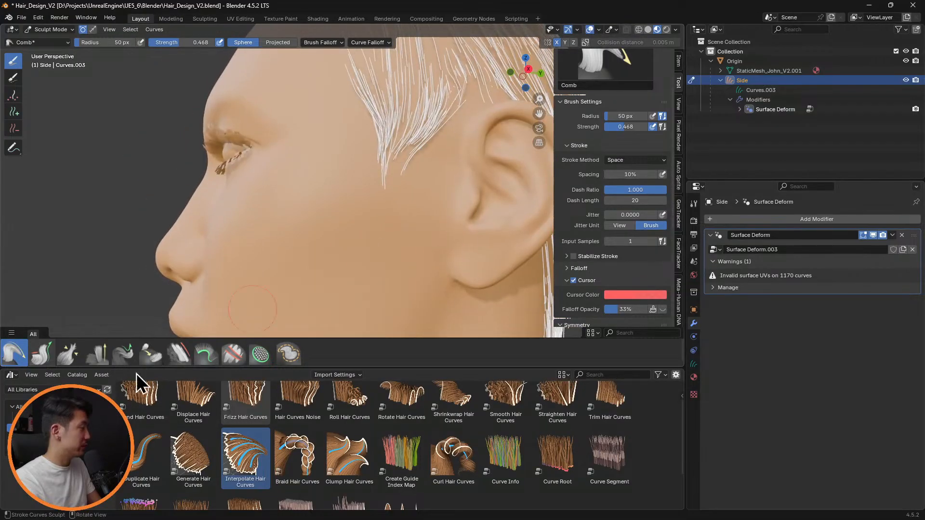
click(44, 354)
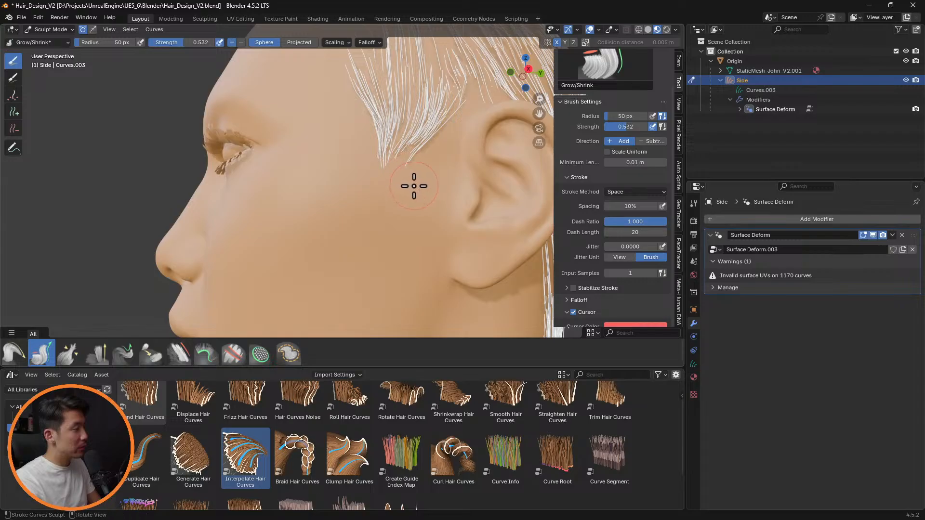
Step: Comb the rear strands of the temple hair forward toward the pointed tip in front of the ear
key(c)
drag(420, 150, 403, 157)
middle_drag(418, 177, 387, 223)
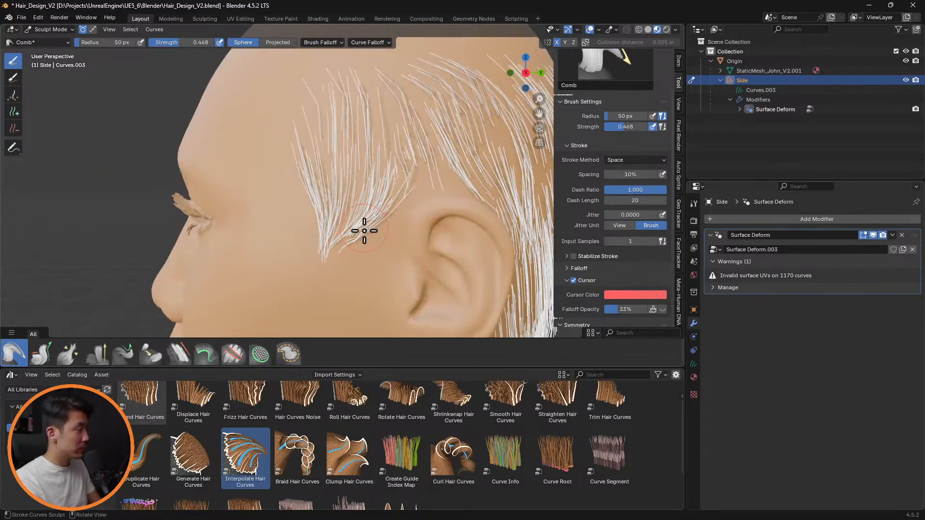
scroll(381, 226, down, 6)
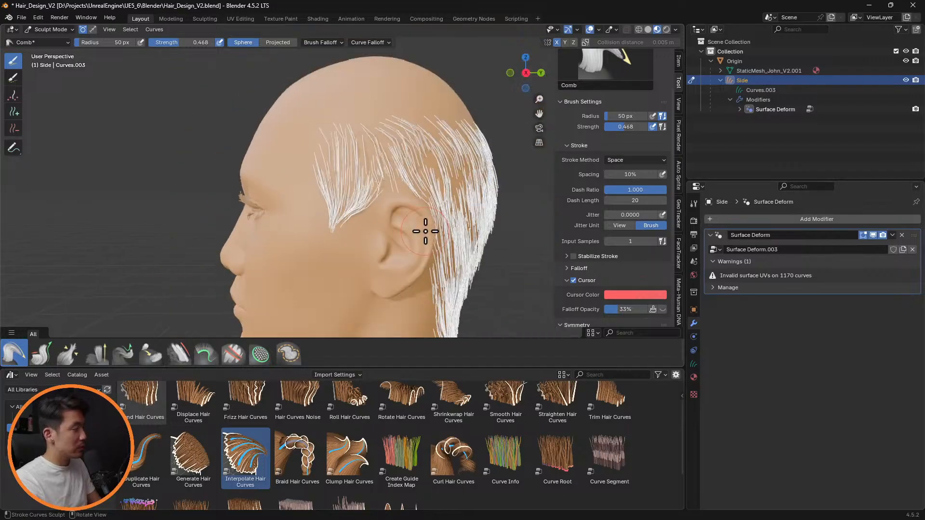
Step: Puff the hair above the ear and across the temple with the 50 px Puff brush
middle_drag(409, 213, 336, 200)
scroll(374, 201, up, 5)
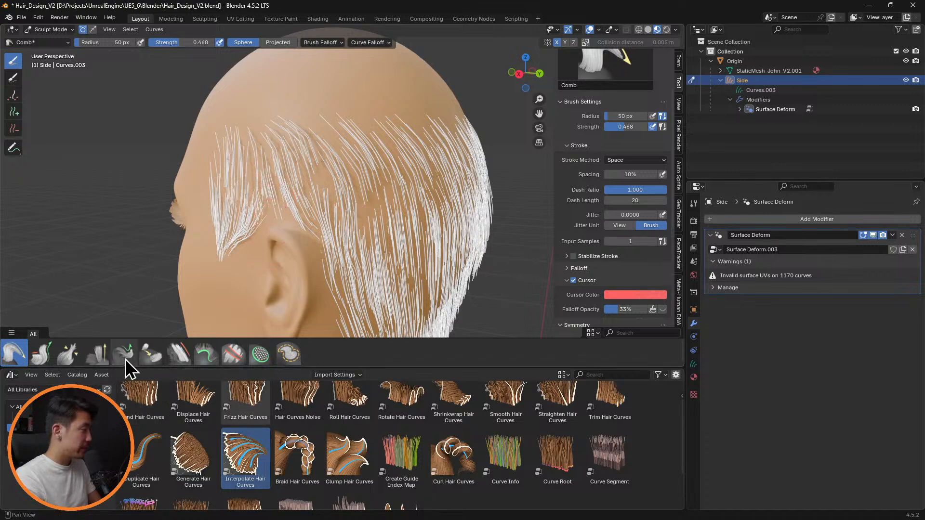
click(105, 354)
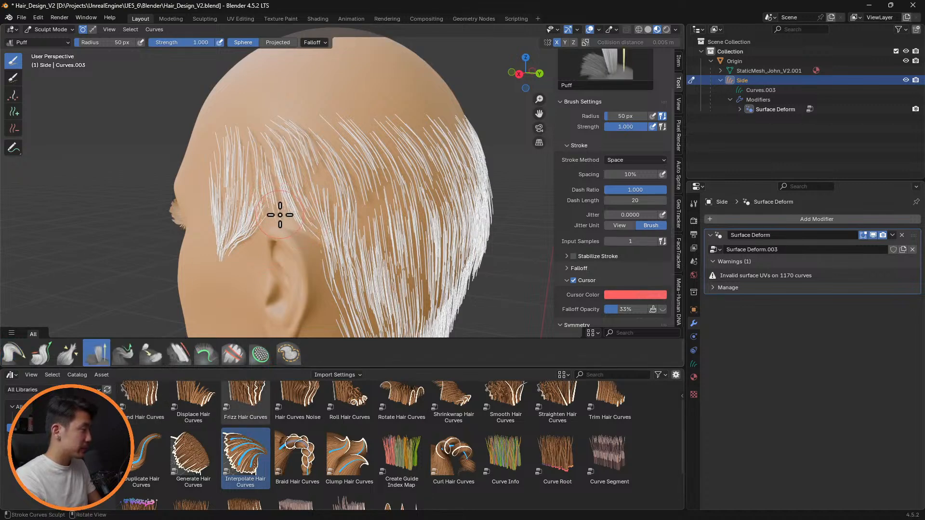
mouse_move(293, 233)
middle_down()
mouse_move(299, 217)
mouse_move(281, 217)
mouse_move(355, 222)
mouse_move(444, 186)
middle_up()
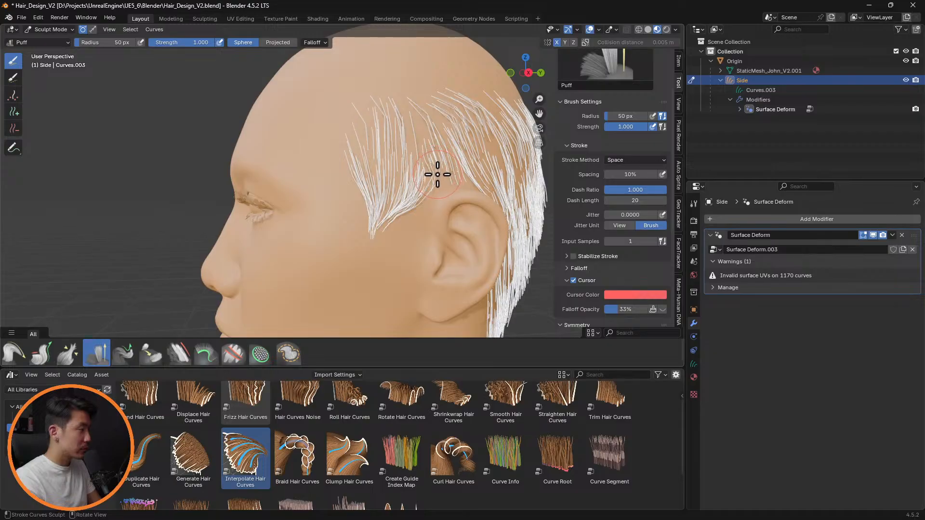
middle_drag(476, 171, 449, 212)
scroll(450, 212, up, 5)
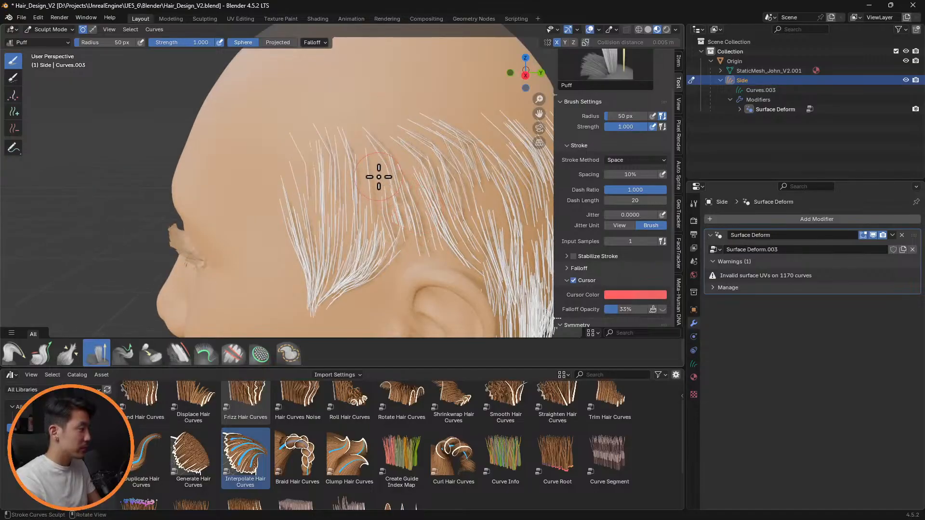
middle_drag(381, 183, 455, 201)
scroll(449, 178, down, 5)
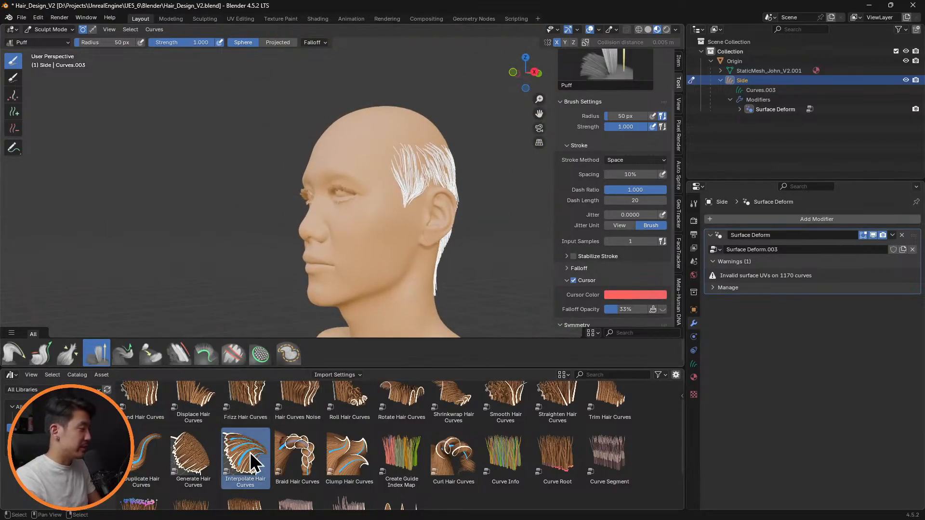
Step: Add the Interpolate Hair Curves modifier to the side hair and set its surface to Origin
drag(249, 453, 427, 175)
scroll(481, 231, up, 3)
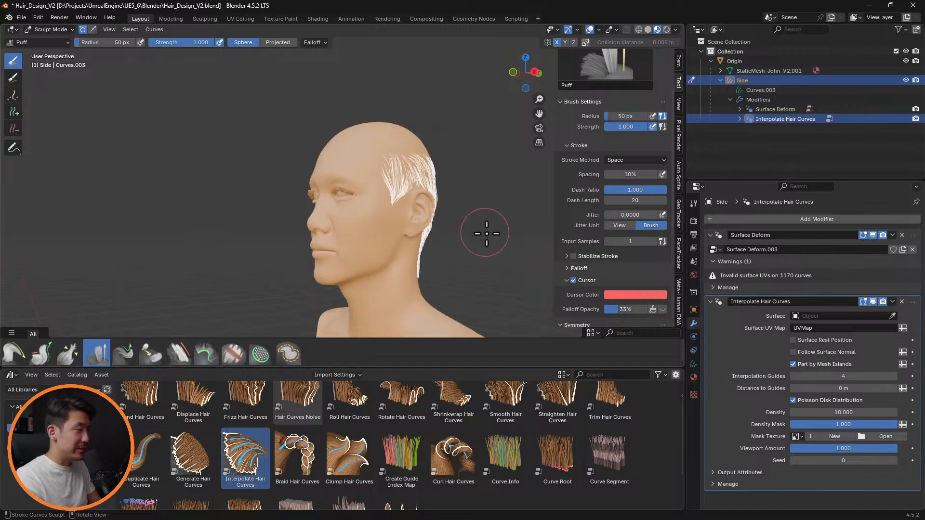
click(833, 317)
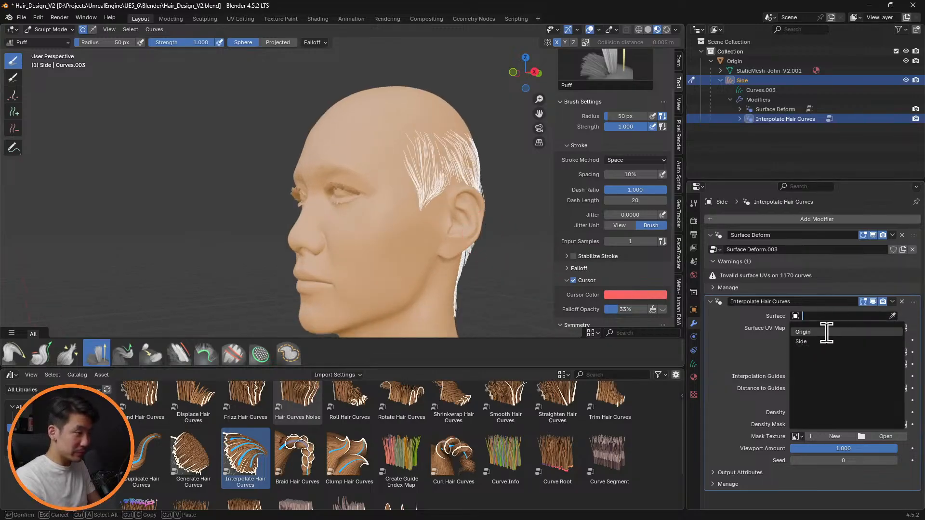
click(826, 334)
Step: Set the Interpolate Hair Curves modifier's Distance to Guides to 1.02 m
middle_drag(513, 200, 533, 216)
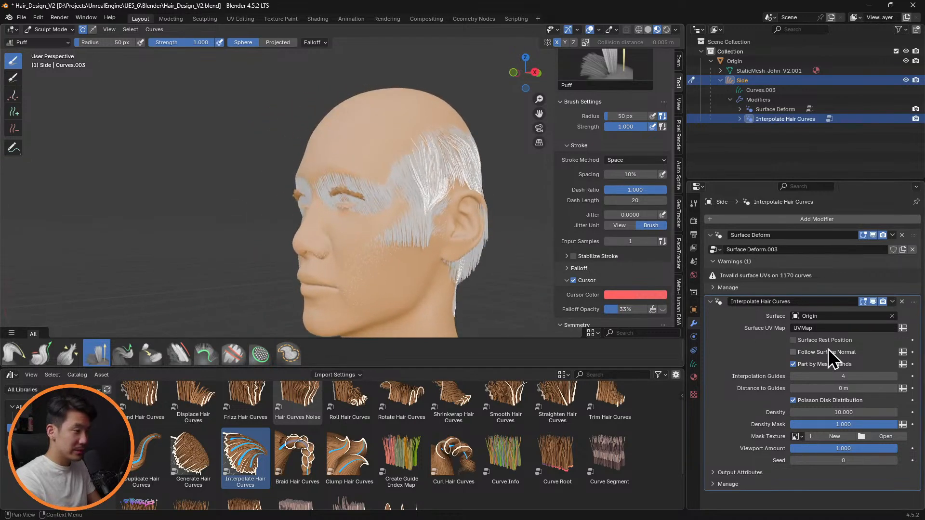
drag(832, 388, 835, 387)
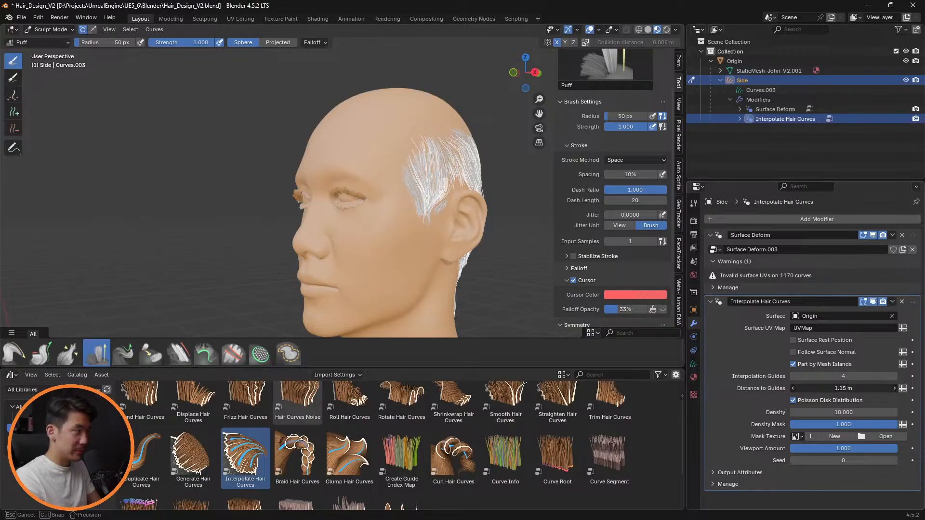
drag(836, 388, 832, 388)
Step: Comb the strands around the bare gap at the lower back of the head with the 50 px Comb brush
middle_drag(512, 182, 429, 179)
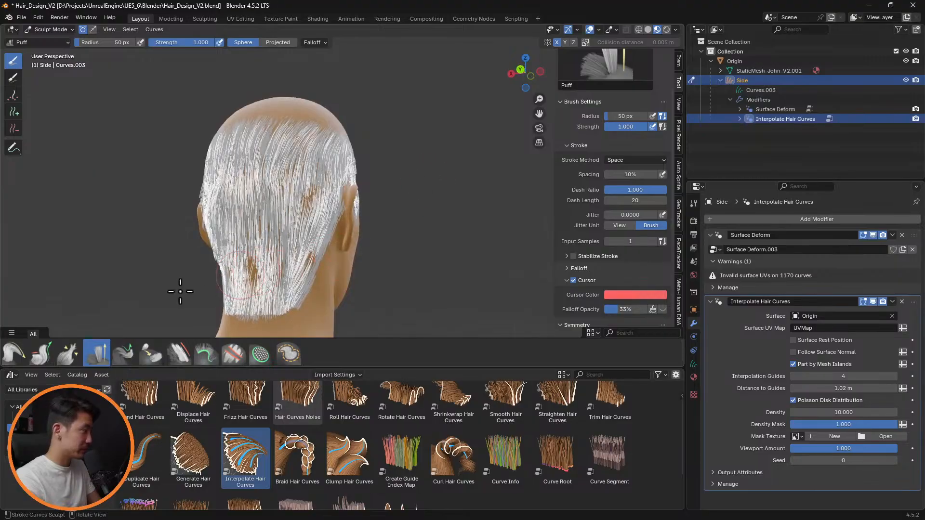
click(20, 354)
mouse_move(260, 262)
mouse_down()
mouse_move(268, 268)
mouse_move(250, 270)
mouse_move(265, 295)
mouse_move(320, 267)
mouse_up()
scroll(325, 271, up, 5)
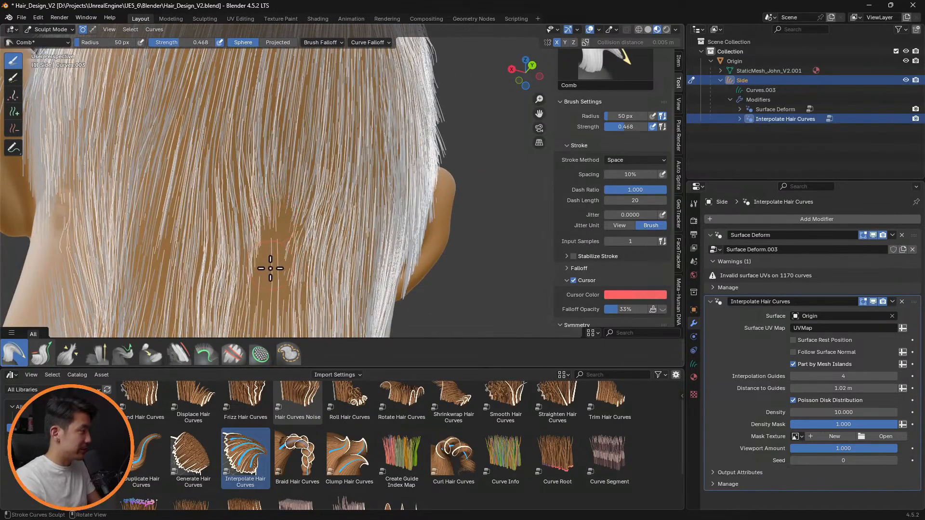
mouse_move(308, 264)
middle_down()
mouse_move(320, 275)
mouse_move(283, 265)
mouse_move(193, 275)
mouse_move(240, 270)
mouse_move(289, 313)
mouse_move(306, 300)
mouse_move(306, 248)
middle_up()
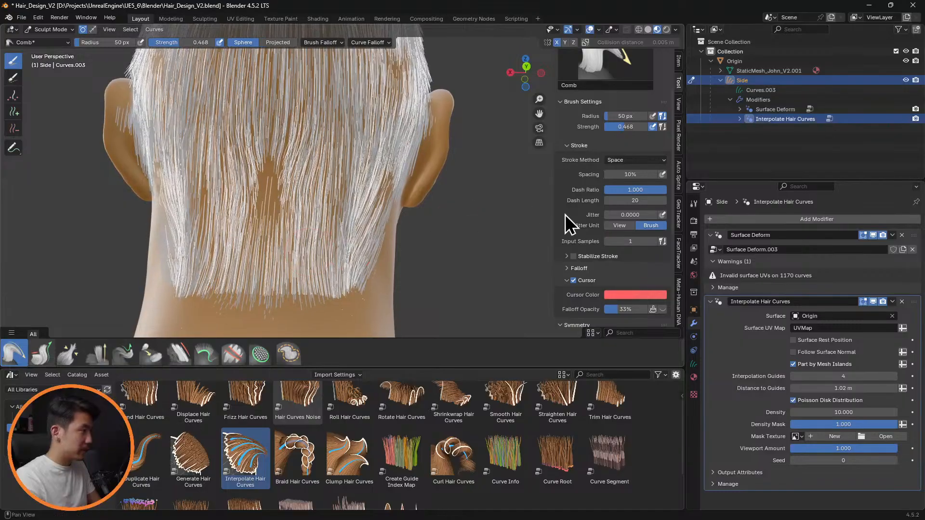
Step: Enable Length and Shape interpolation for the Add brush, and comb the strands at the rear gap downward
click(14, 112)
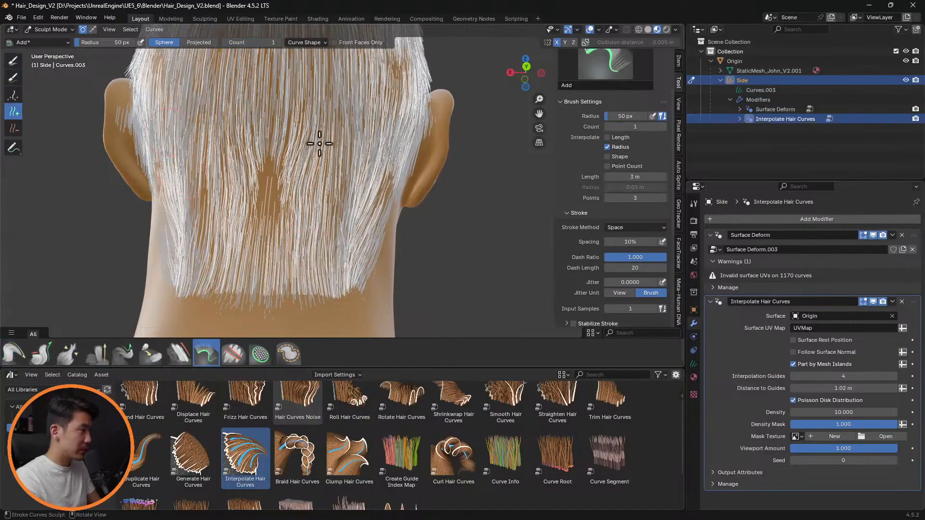
click(609, 137)
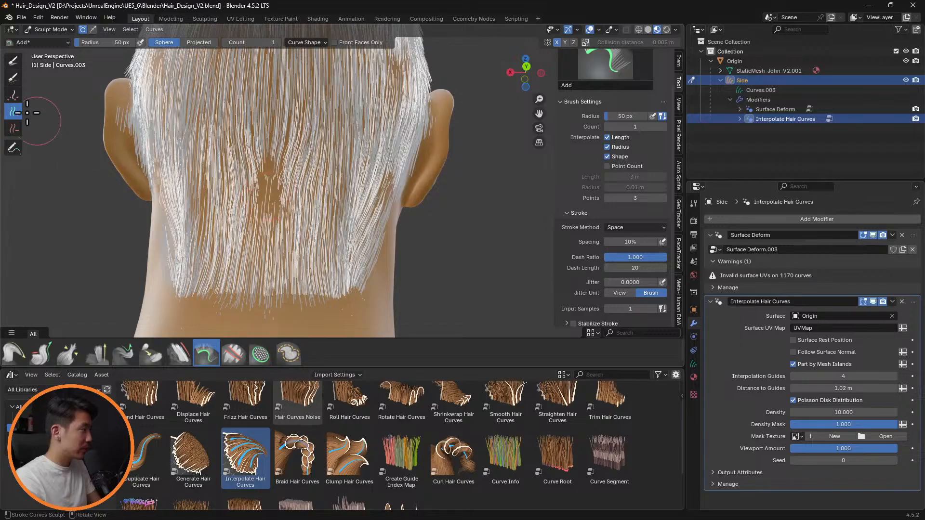
click(14, 354)
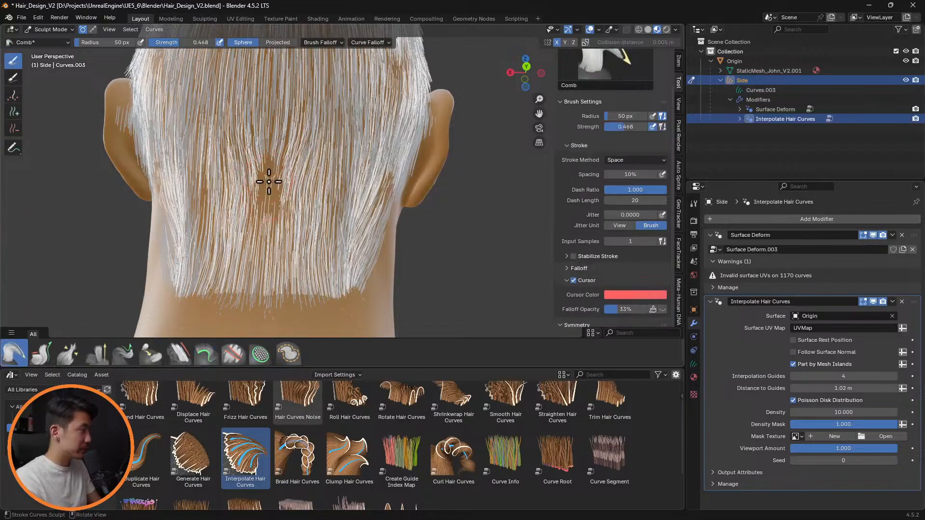
drag(261, 186, 269, 219)
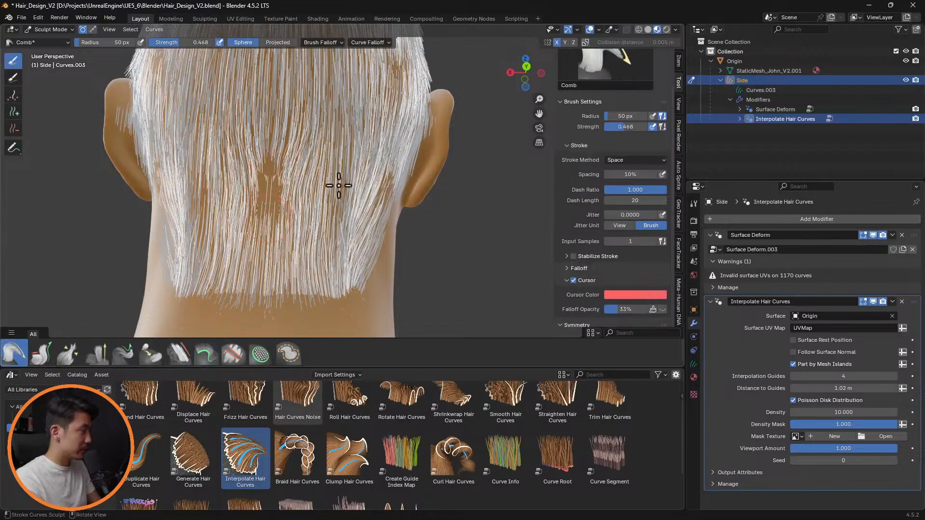
Step: Inspect the strands penetrating the back of the head from inside and hide Interpolate Hair Curves in the viewport
middle_drag(279, 200, 252, 305)
scroll(233, 208, up, 10)
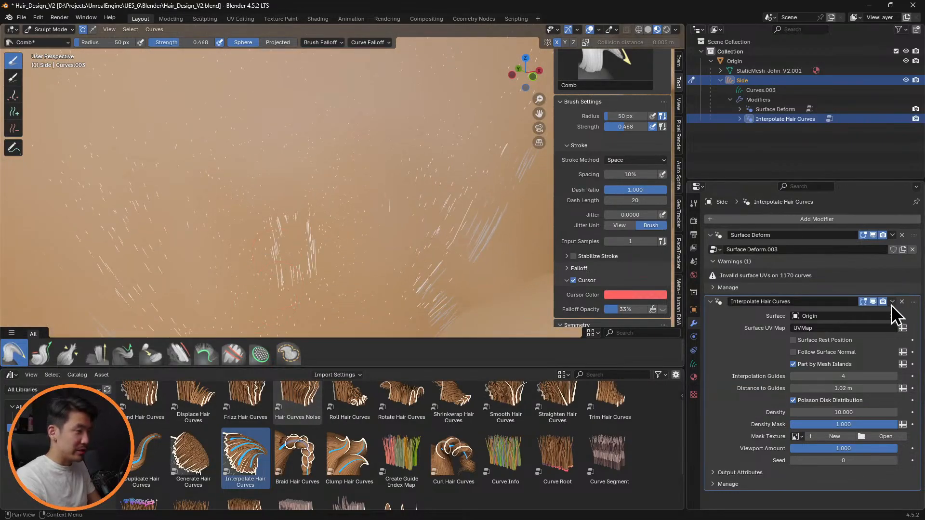
click(872, 301)
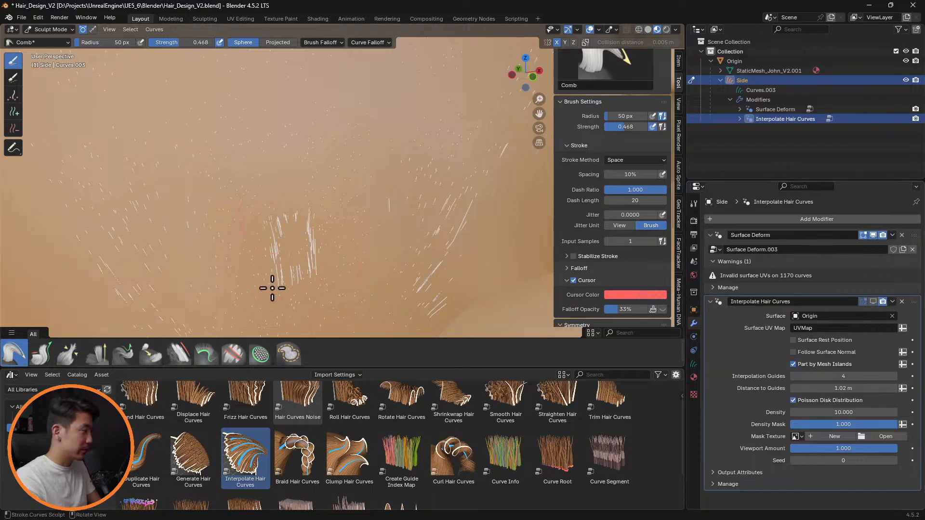
Step: Lift the strands around the bare gap at the lower back of the head with the Puff brush
middle_drag(276, 270, 417, 244)
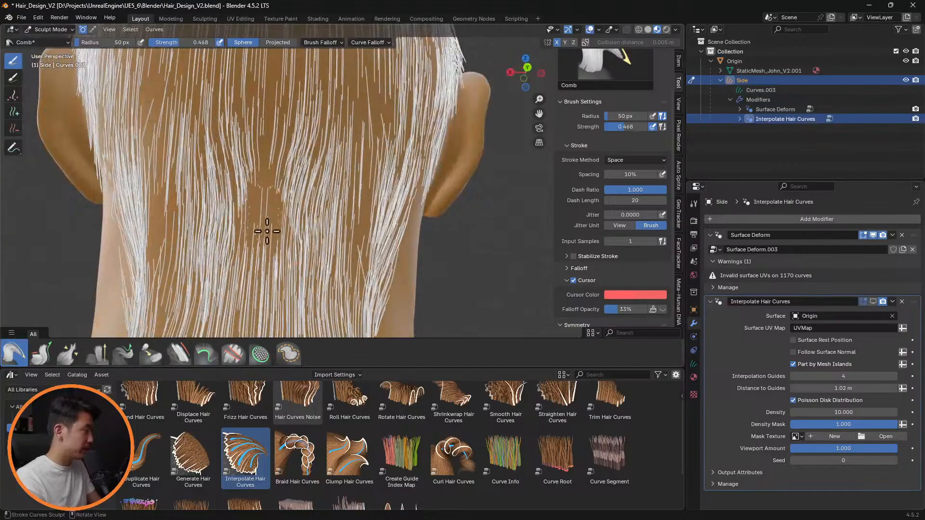
click(98, 356)
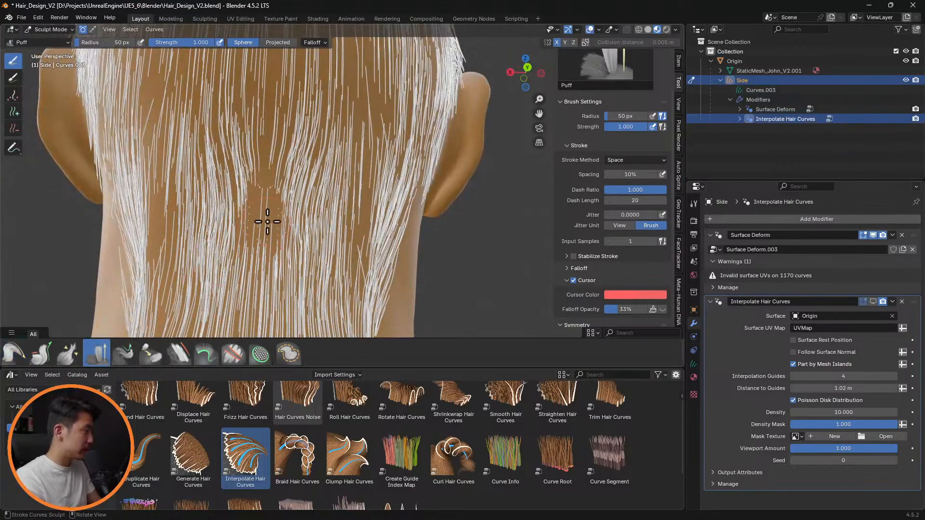
mouse_move(247, 233)
middle_down()
mouse_move(283, 221)
mouse_move(258, 219)
mouse_move(277, 228)
middle_up()
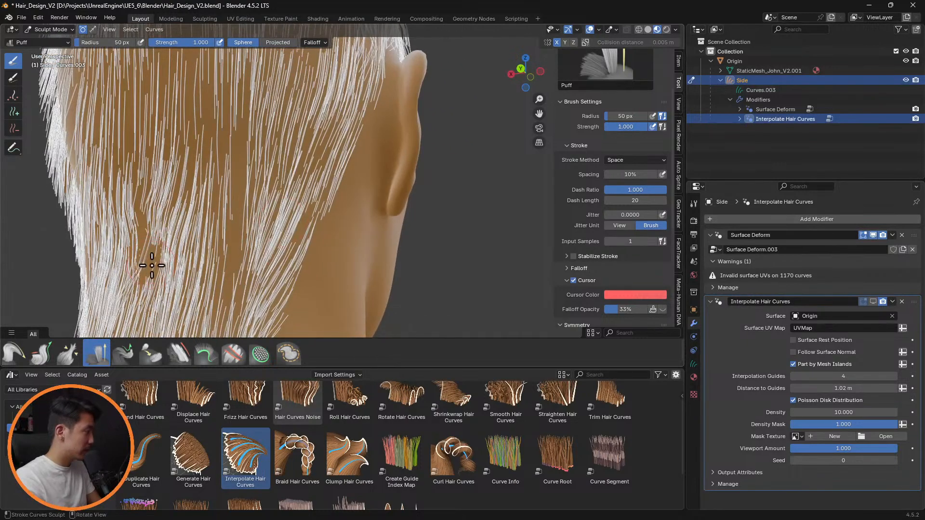
Step: Comb the puffed strands at the rear gap and along the nape with the 50 px Comb brush
click(13, 354)
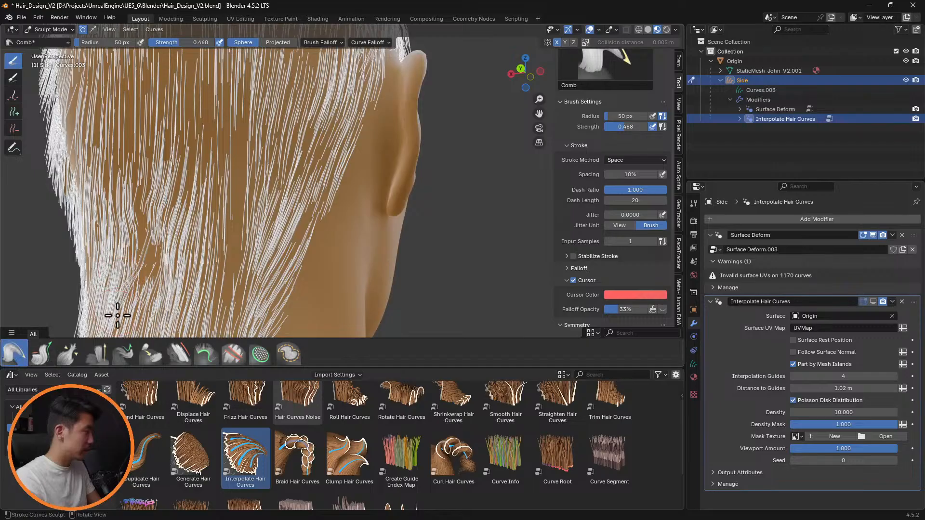
scroll(200, 290, down, 3)
middle_drag(276, 290, 224, 286)
drag(178, 297, 252, 275)
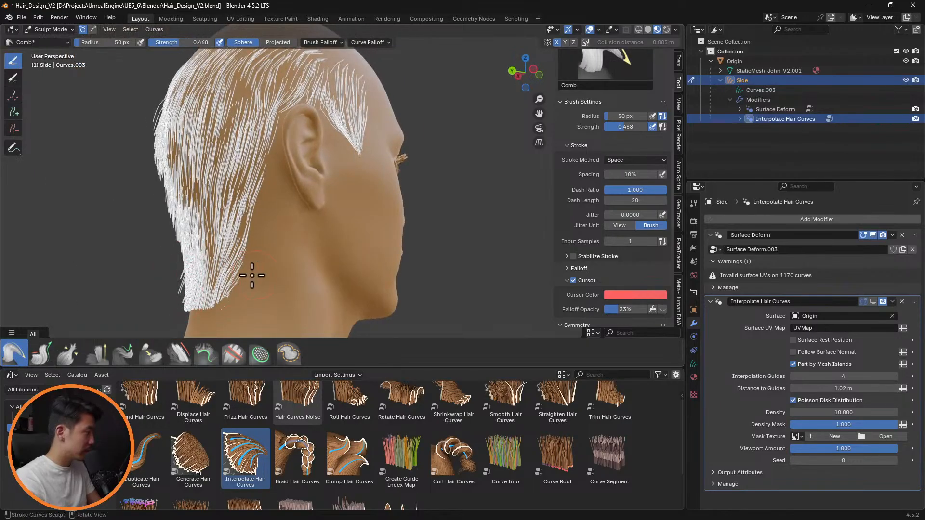
drag(176, 303, 216, 275)
Step: Comb the strands penetrating the lower back of the head from inside until they sit outside the skin
middle_drag(215, 274, 429, 252)
scroll(308, 277, up, 4)
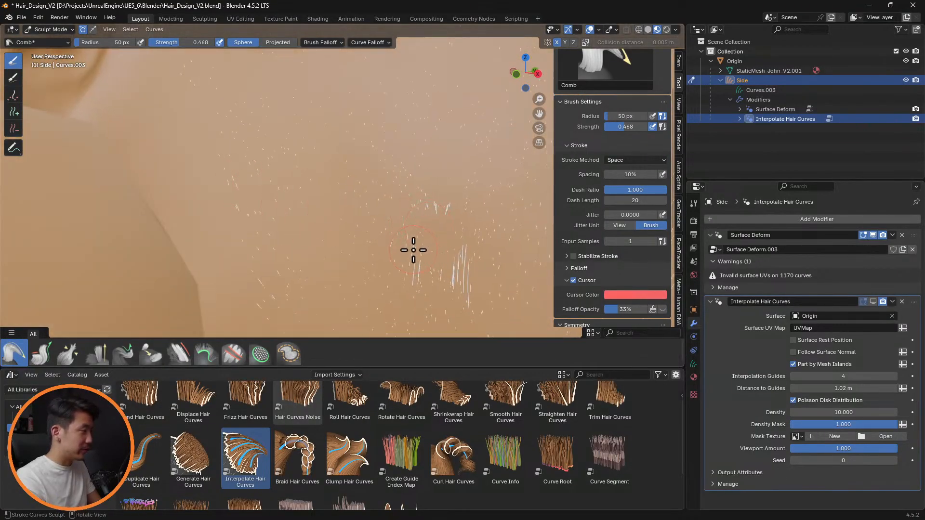
mouse_move(414, 250)
mouse_down()
mouse_move(415, 269)
mouse_move(467, 285)
mouse_move(466, 302)
mouse_up()
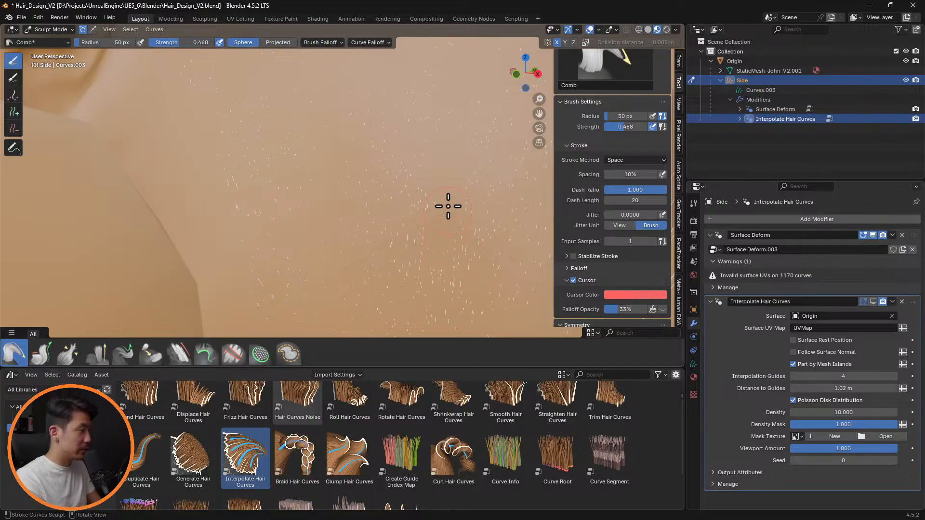
middle_drag(448, 206, 368, 182)
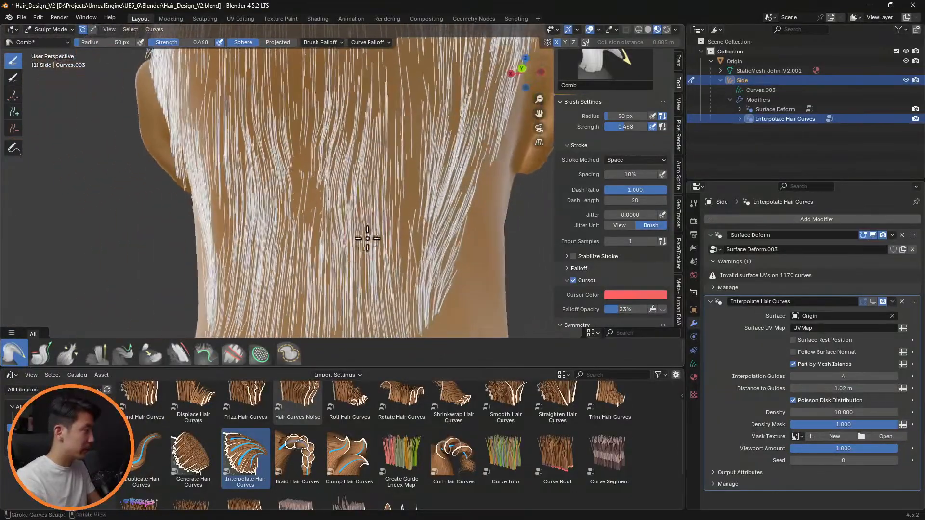
Step: Enable Shape interpolation for the Density brush and set its radius to 84 px
click(260, 355)
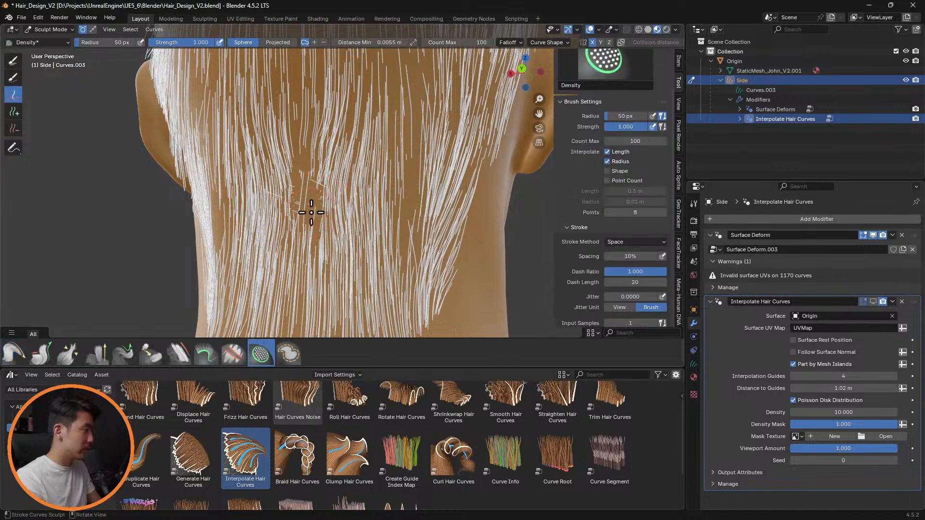
click(607, 171)
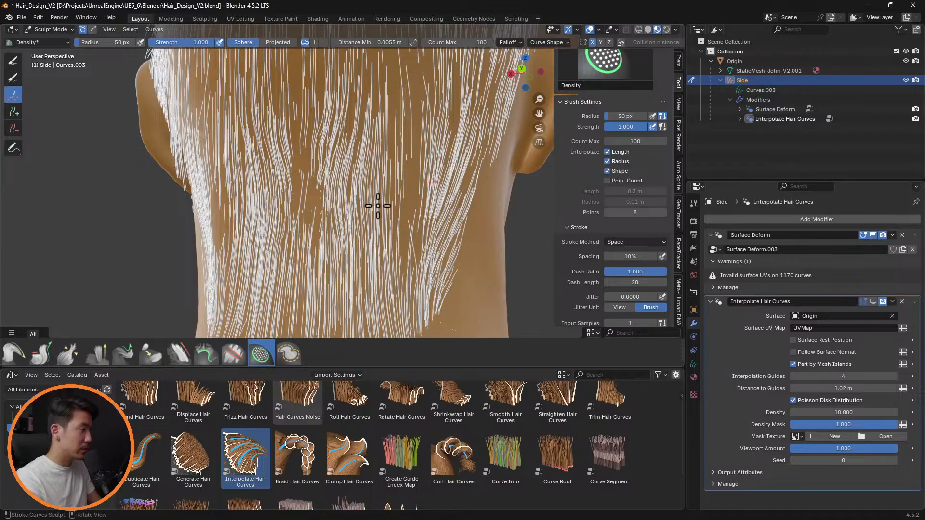
key(f)
click(317, 200)
Step: Undo the overly dense fill at the rear gap and paint new strands around it with the Density brush at Distance Min 0.11 m
drag(310, 174, 307, 235)
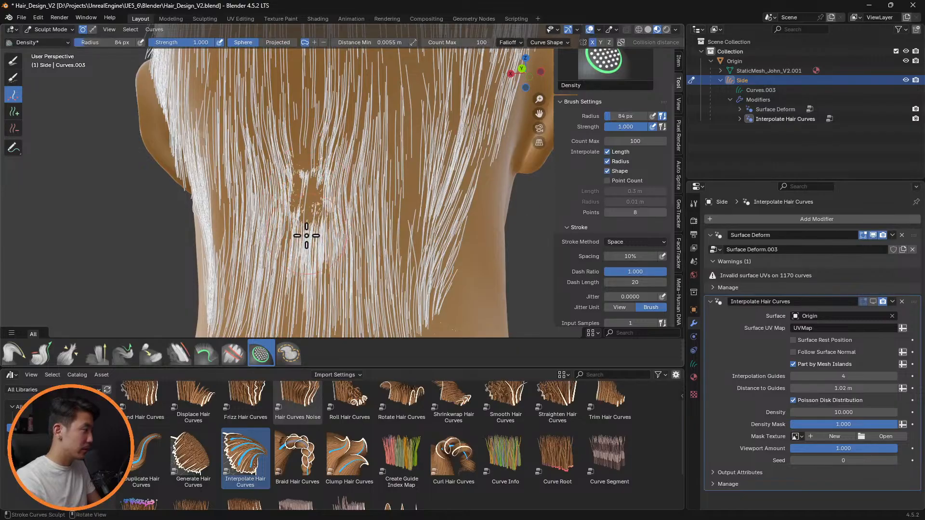
key(ctrl+z)
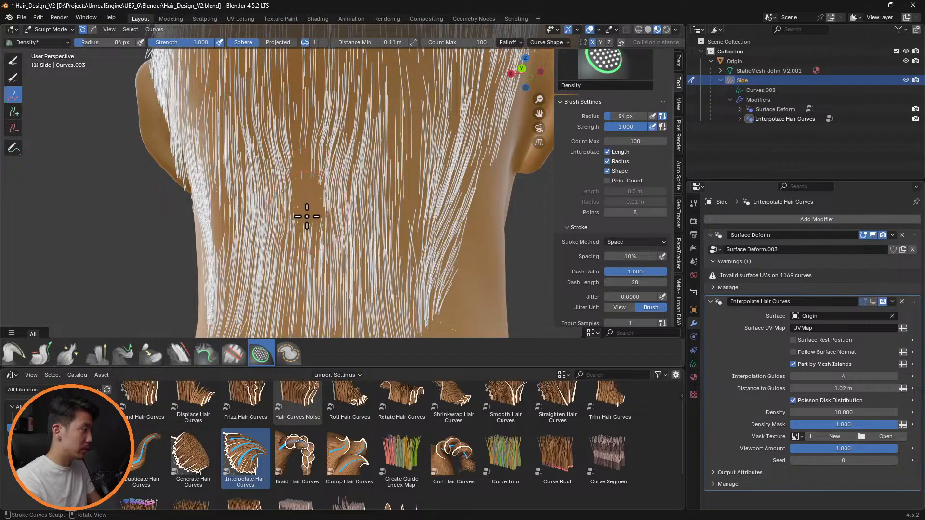
drag(241, 170, 216, 220)
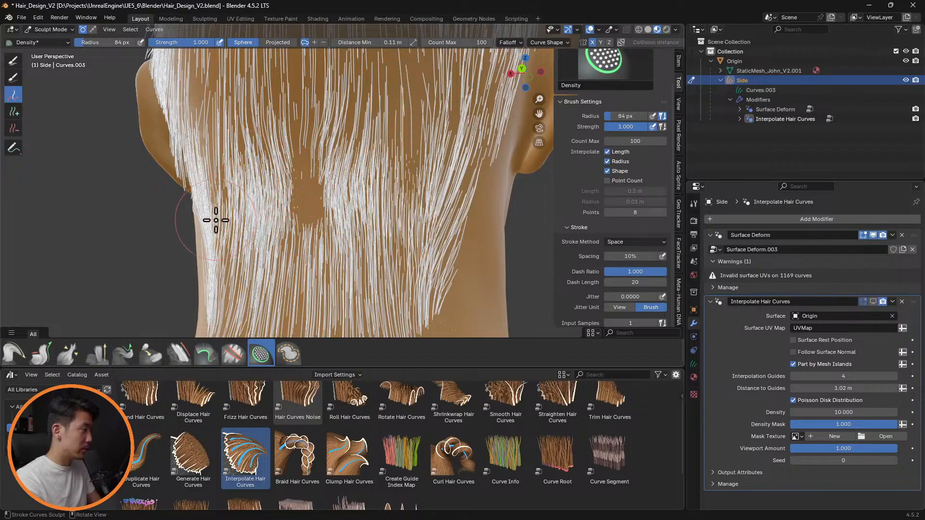
mouse_move(371, 196)
middle_down()
mouse_move(413, 192)
mouse_move(433, 215)
mouse_move(384, 204)
middle_up()
shift+middle_drag(388, 148, 415, 245)
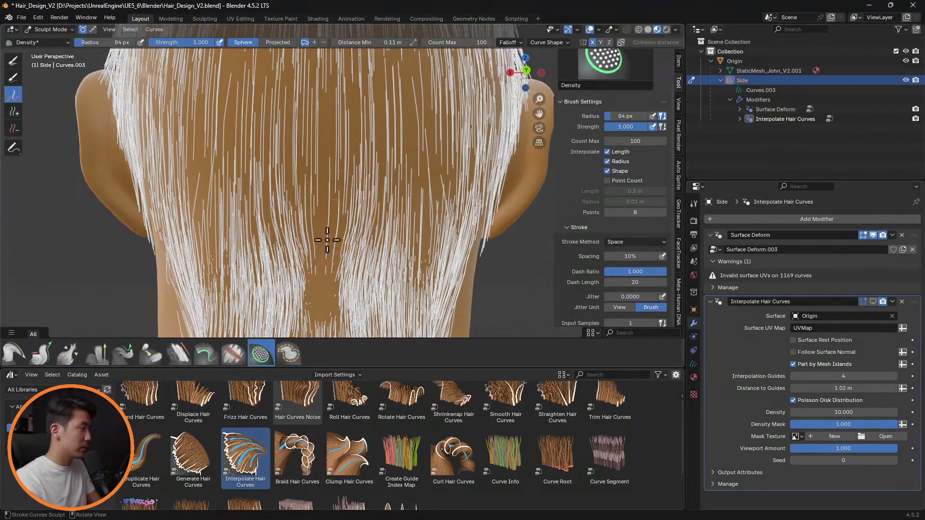
middle_drag(320, 274, 381, 82)
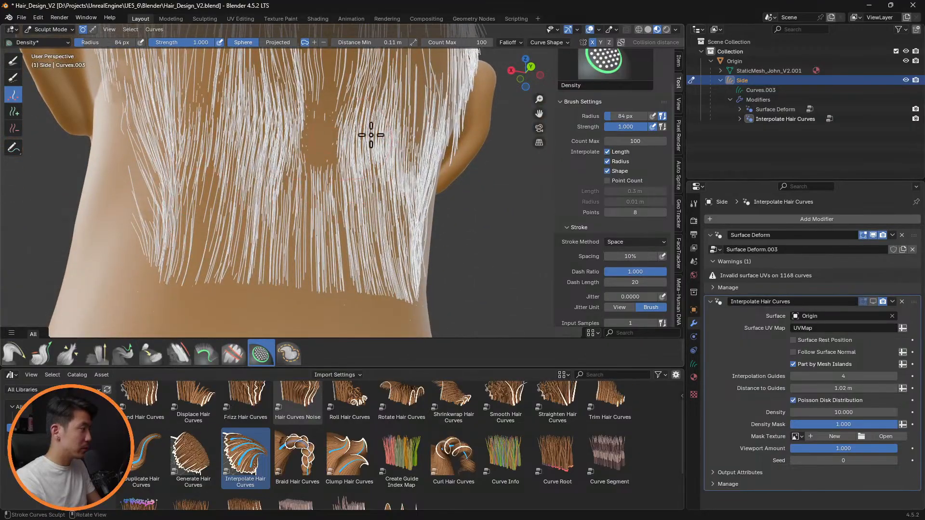
Step: Set the Density brush's Distance Min to 0.16 m and inspect the rear strands from inside and outside the head
shift+middle_drag(371, 135, 372, 236)
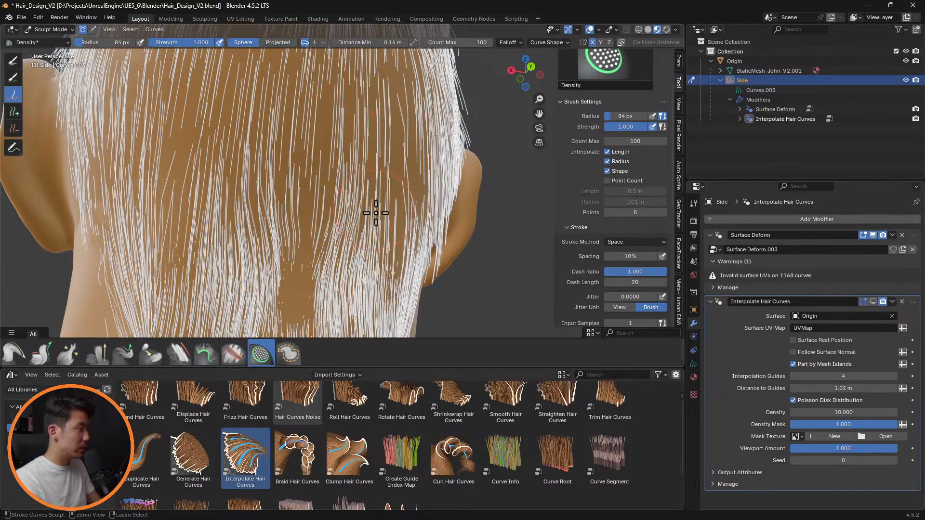
middle_drag(376, 213, 320, 227)
mouse_move(448, 216)
shift+middle_down()
mouse_move(203, 152)
mouse_move(176, 186)
mouse_move(140, 173)
mouse_move(269, 186)
mouse_move(344, 222)
mouse_move(392, 207)
mouse_move(332, 200)
mouse_move(411, 198)
mouse_move(118, 217)
shift+middle_up()
scroll(386, 197, up, 2)
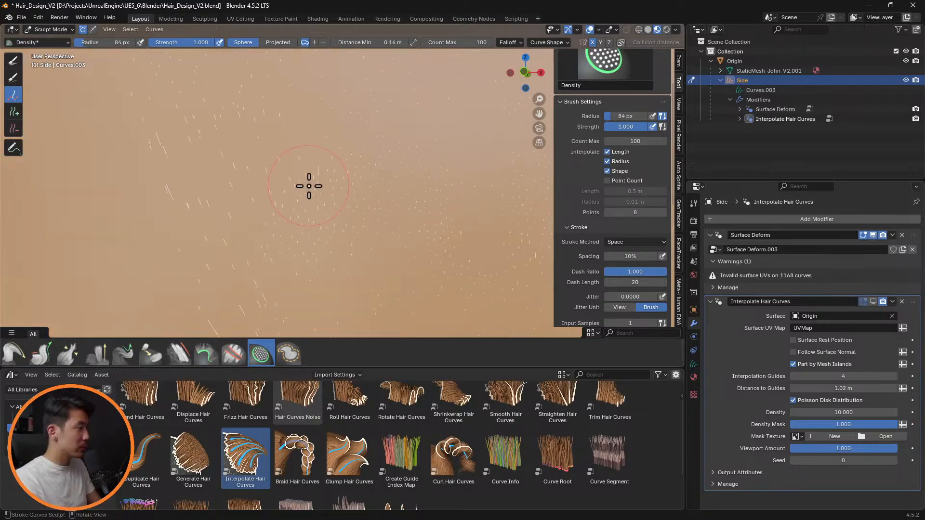
middle_drag(316, 186, 352, 213)
scroll(339, 203, down, 6)
scroll(347, 212, up, 5)
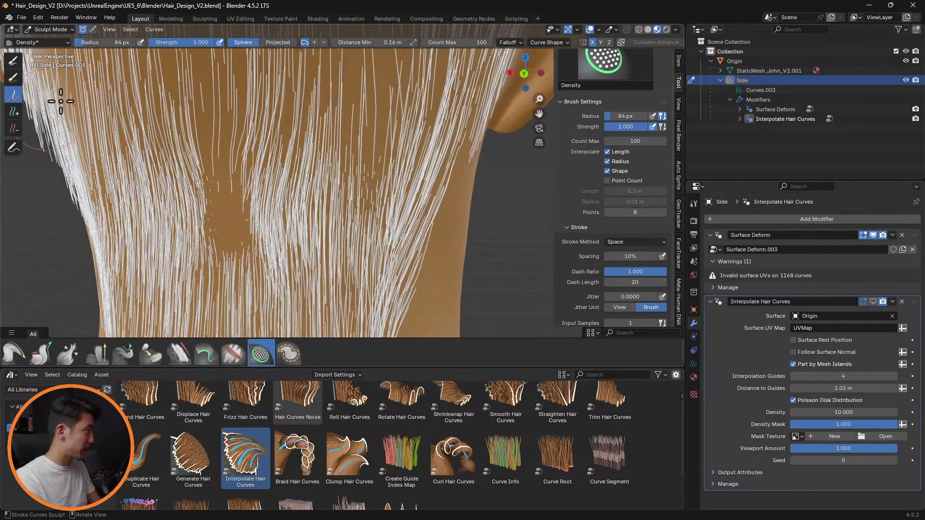
Step: Lengthen the short strands inside the rear gap with the 47 px Grow/Shrink brush in Add direction
click(14, 354)
click(96, 354)
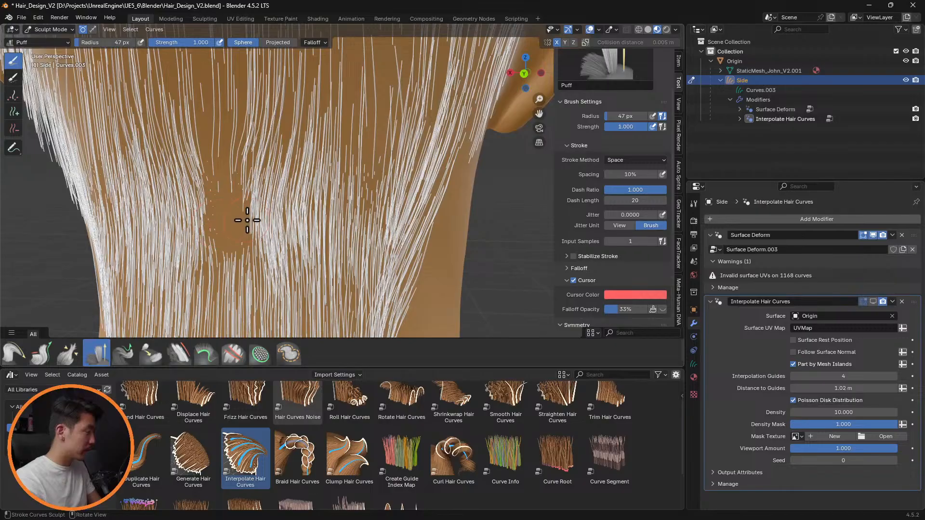
scroll(294, 177, up, 6)
scroll(312, 193, down, 3)
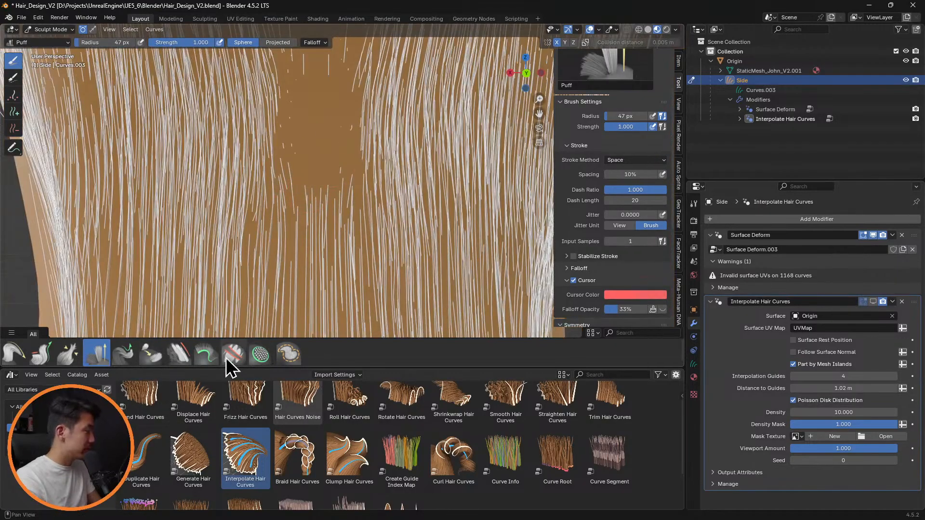
click(40, 355)
drag(303, 142, 320, 167)
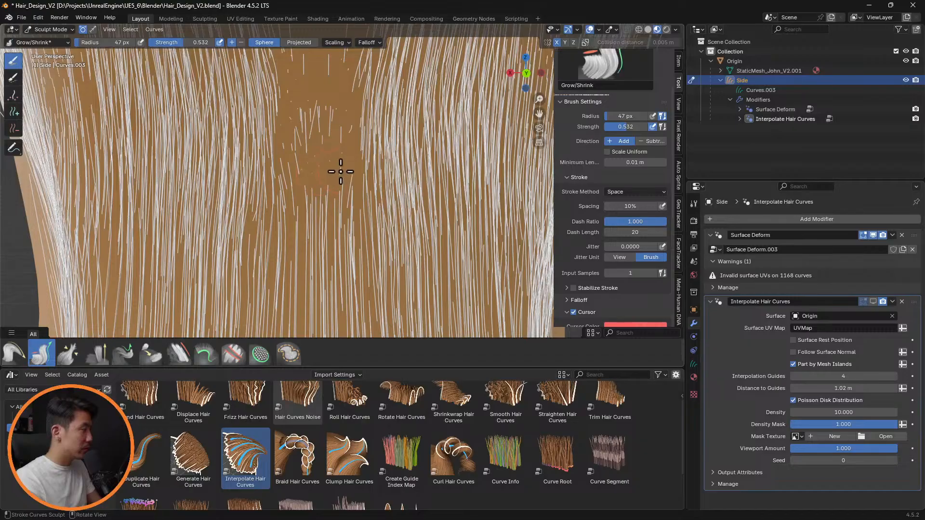
Step: Enlarge the Grow/Shrink brush to 103 px and lengthen the remaining short strands across the rear gap
middle_drag(341, 171, 301, 167)
scroll(168, 161, up, 3)
shift+middle_drag(167, 161, 404, 182)
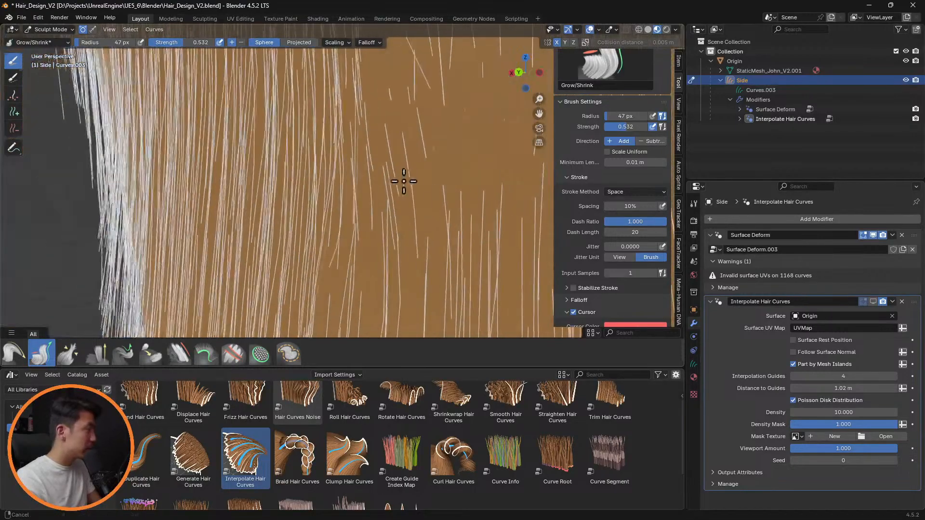
middle_drag(475, 138, 316, 166)
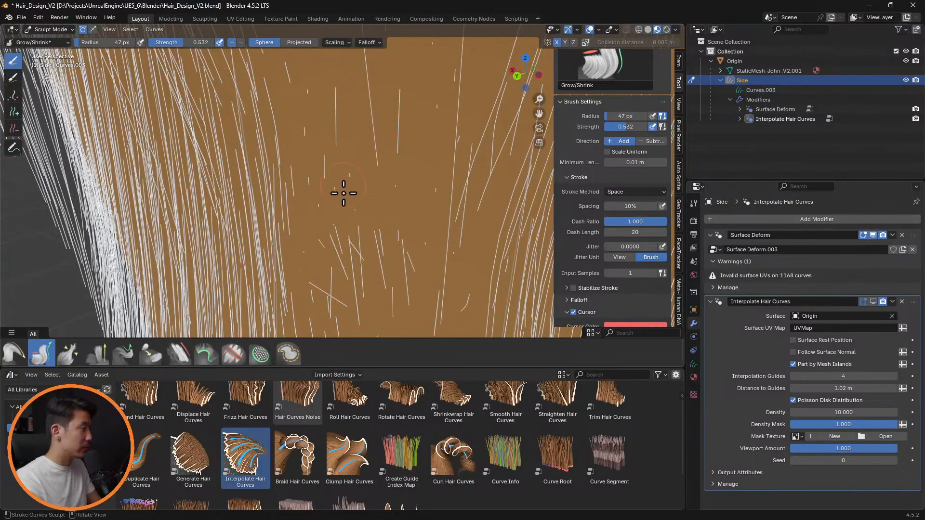
key(f)
click(395, 199)
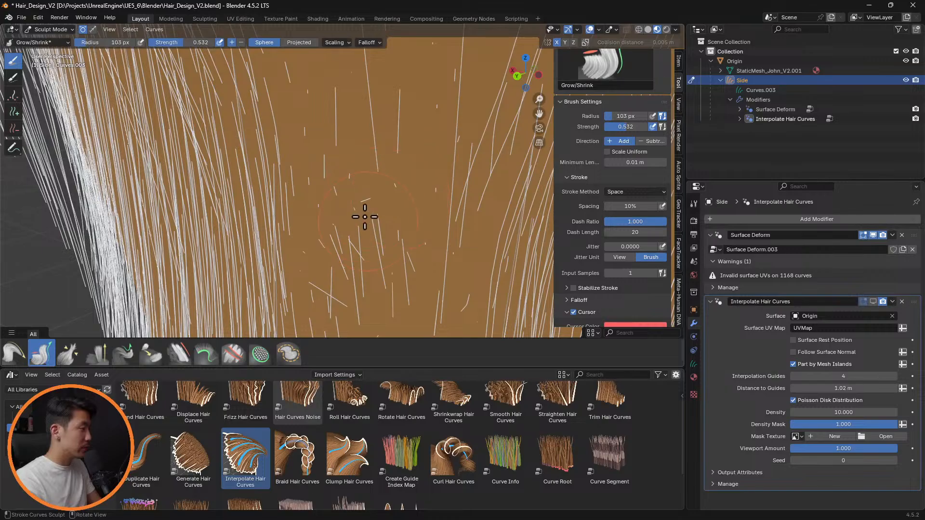
mouse_move(366, 192)
mouse_down()
mouse_move(386, 203)
mouse_move(418, 189)
mouse_up()
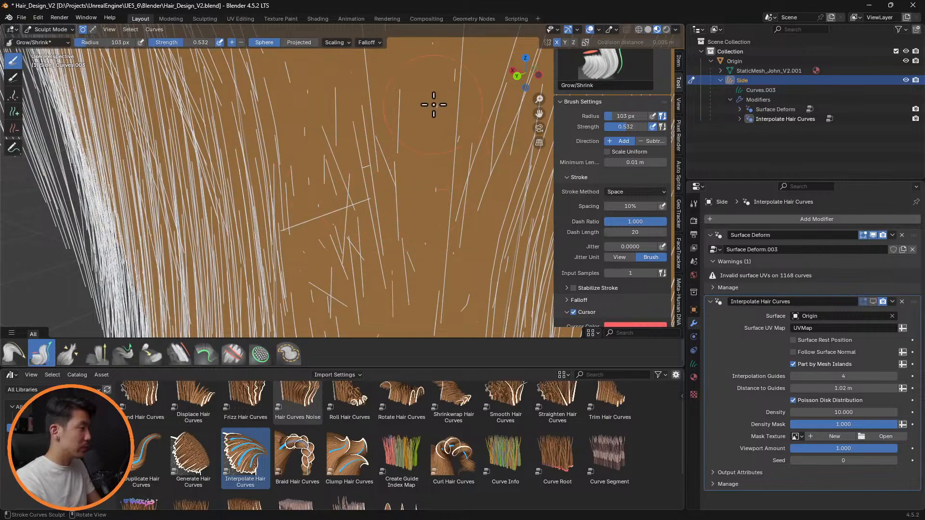
mouse_move(440, 107)
mouse_down()
mouse_move(376, 140)
mouse_move(423, 165)
mouse_move(367, 234)
mouse_up()
mouse_move(428, 239)
mouse_down()
mouse_move(448, 252)
mouse_move(459, 238)
mouse_move(440, 223)
mouse_move(476, 192)
mouse_up()
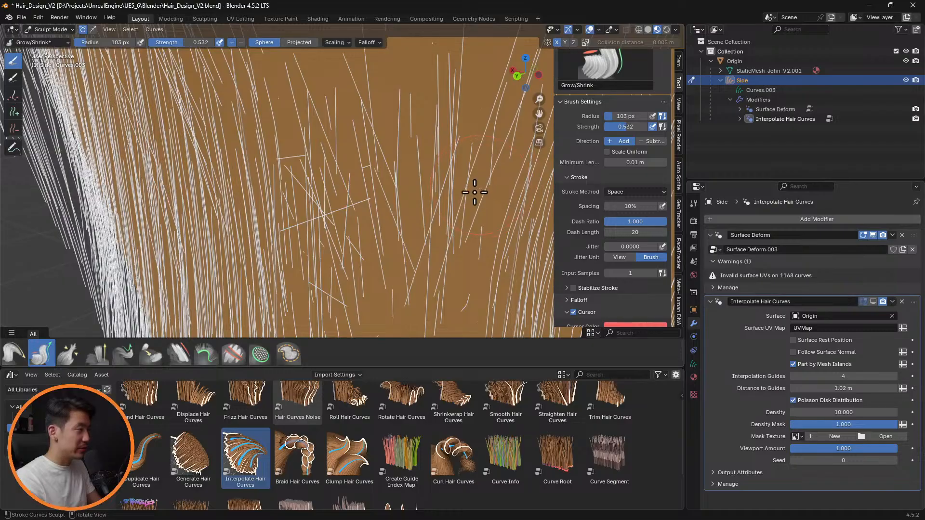
Step: Push the newly grown strands penetrating the back of the head outward from inside with the 103 px Comb brush
scroll(436, 229, down, 1)
shift+middle_drag(432, 247, 415, 182)
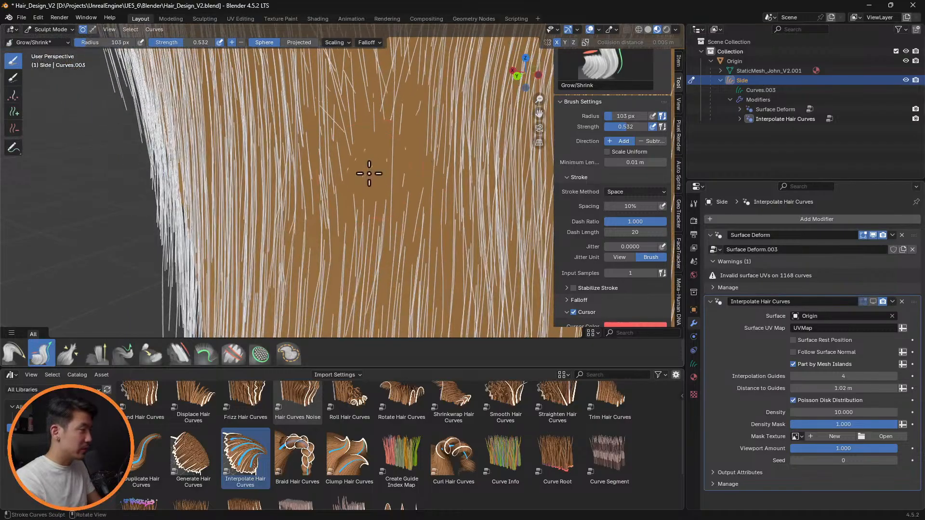
scroll(379, 176, up, 2)
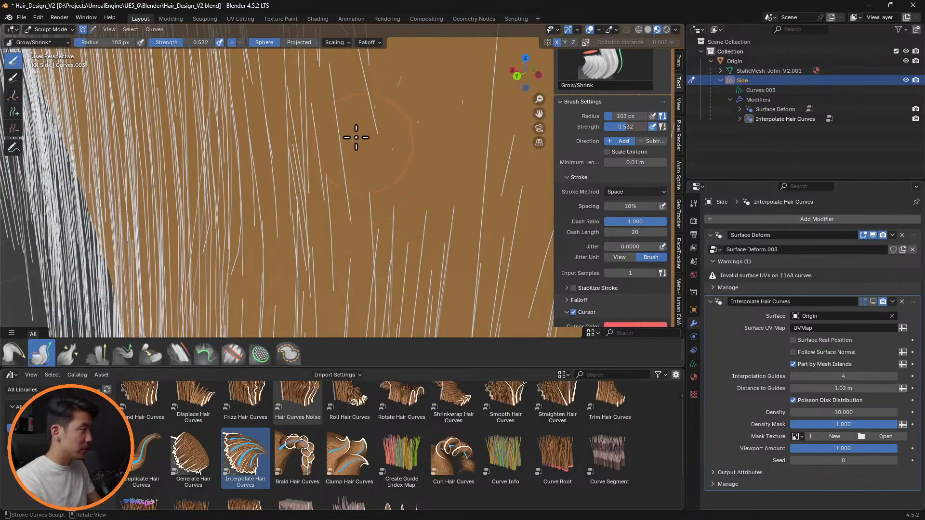
scroll(428, 103, down, 2)
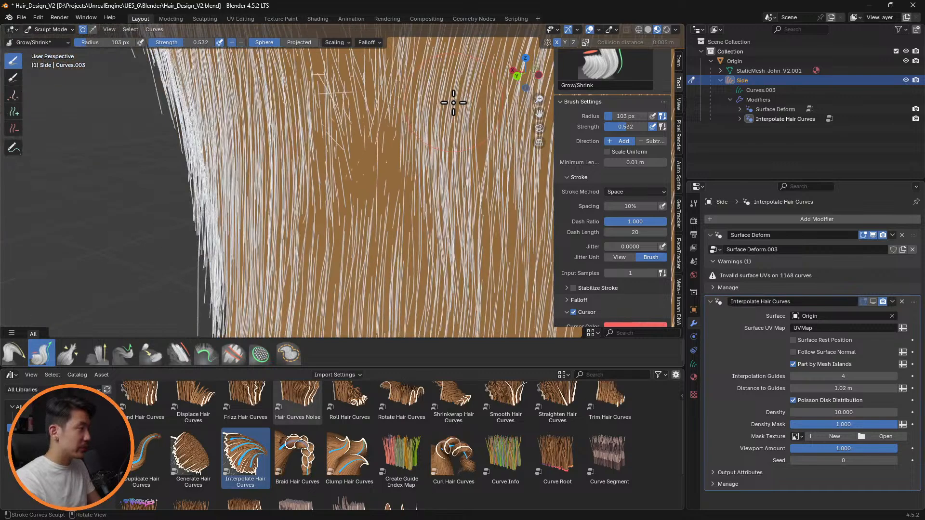
shift+middle_drag(450, 97, 243, 154)
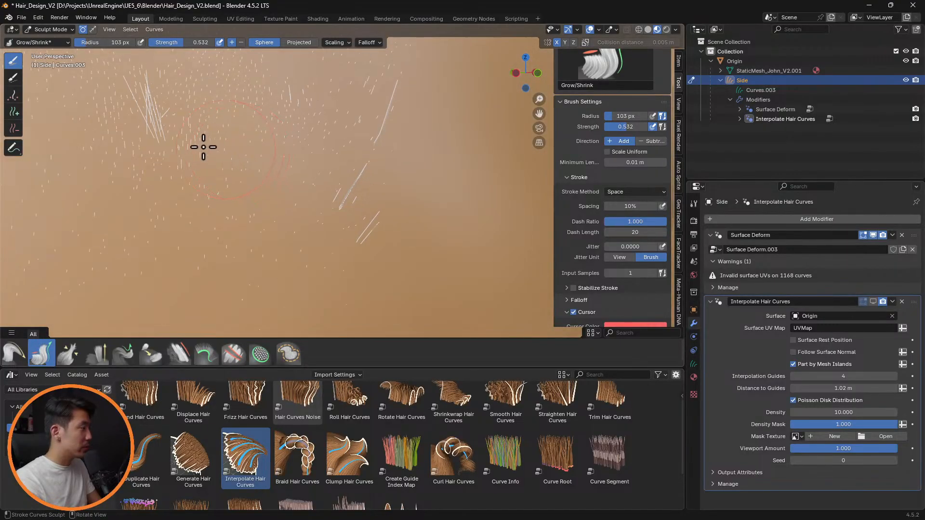
click(14, 353)
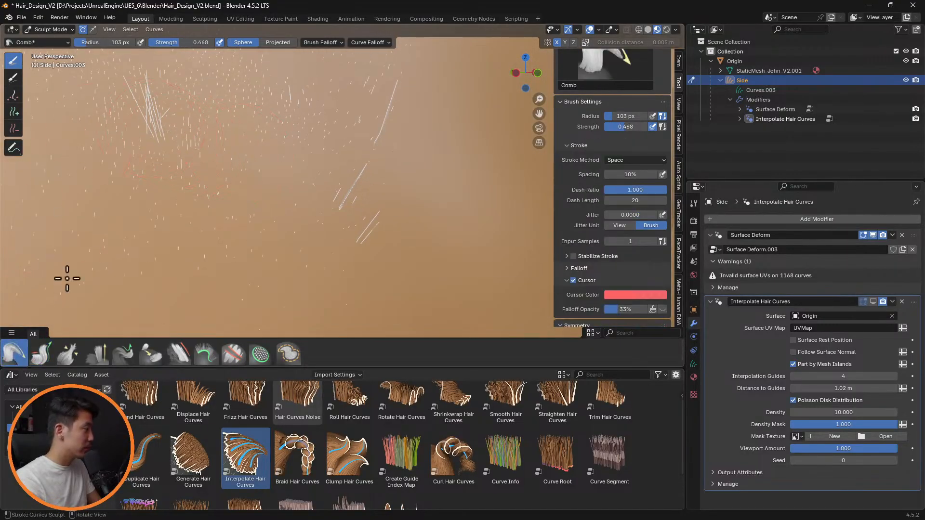
mouse_move(240, 207)
middle_down()
mouse_move(447, 295)
mouse_move(316, 251)
mouse_move(266, 192)
middle_up()
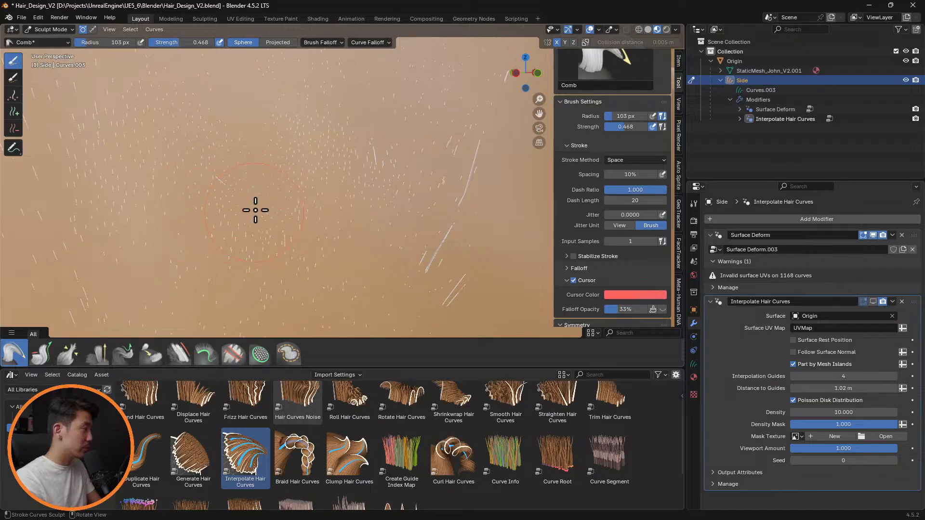
Step: Comb the tangled strands at the rear gap downward, enlarging the Comb brush to 234 px
middle_drag(178, 205, 310, 184)
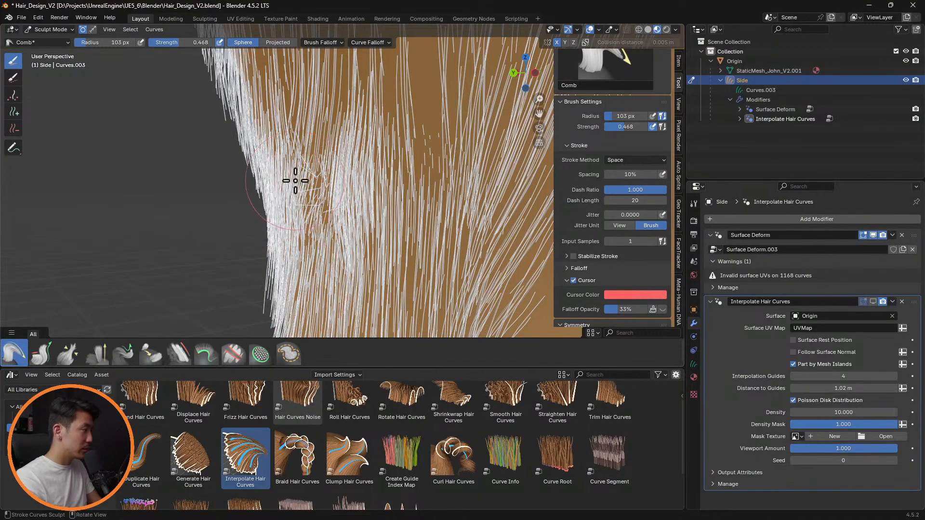
drag(298, 172, 306, 205)
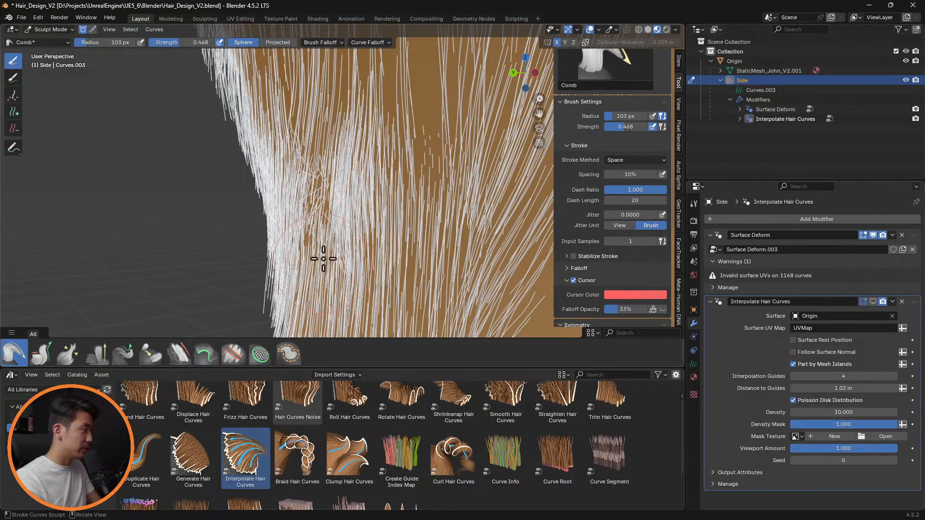
key(f)
click(368, 212)
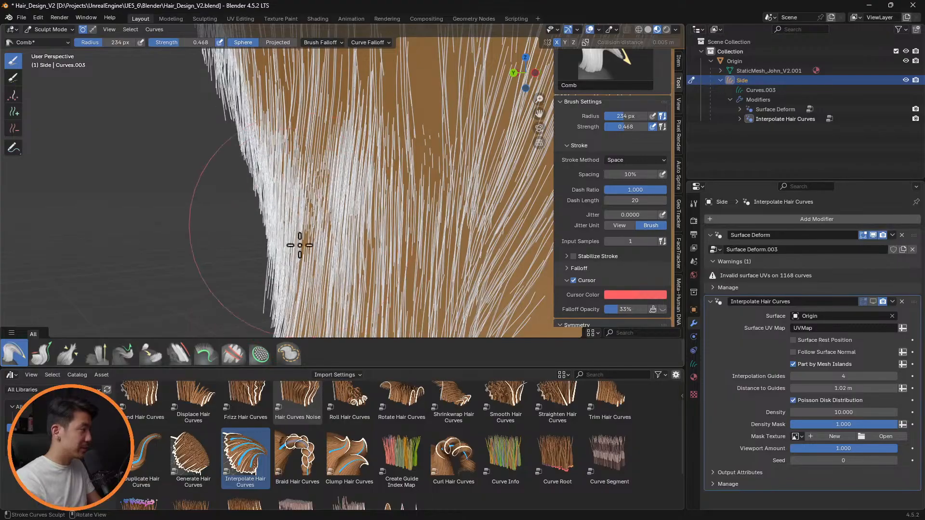
Step: Switch to the Density brush, undo the last stroke on the rear hair, and reduce the brush radius to 105 px
scroll(347, 182, down, 5)
middle_drag(347, 182, 407, 200)
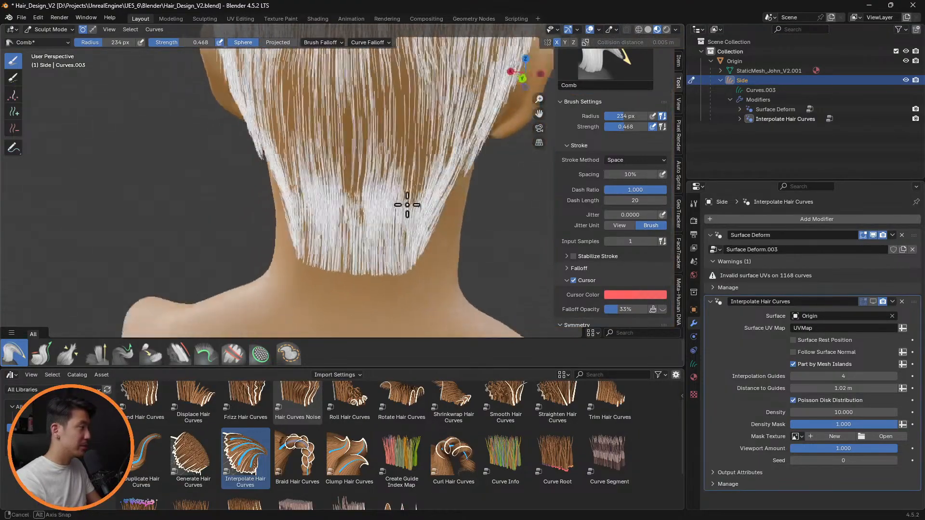
scroll(391, 198, up, 2)
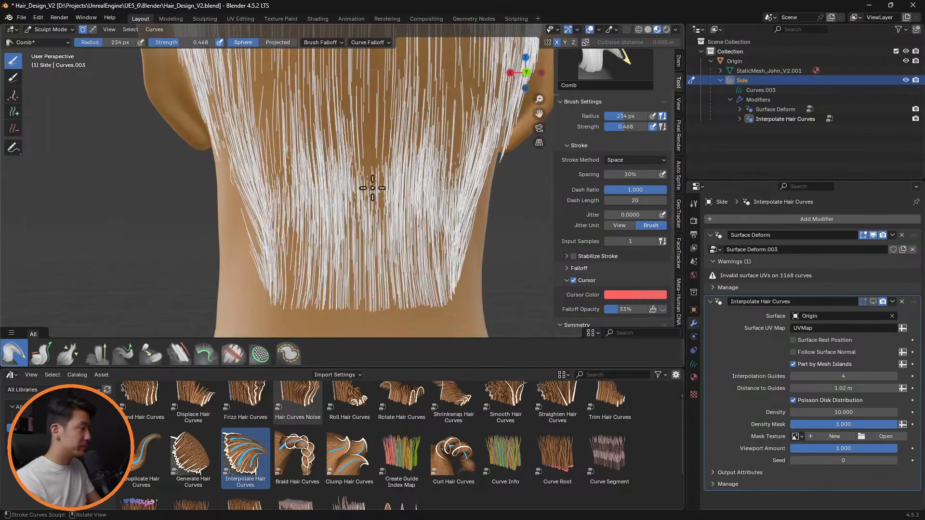
middle_drag(396, 130, 371, 137)
scroll(340, 190, up, 3)
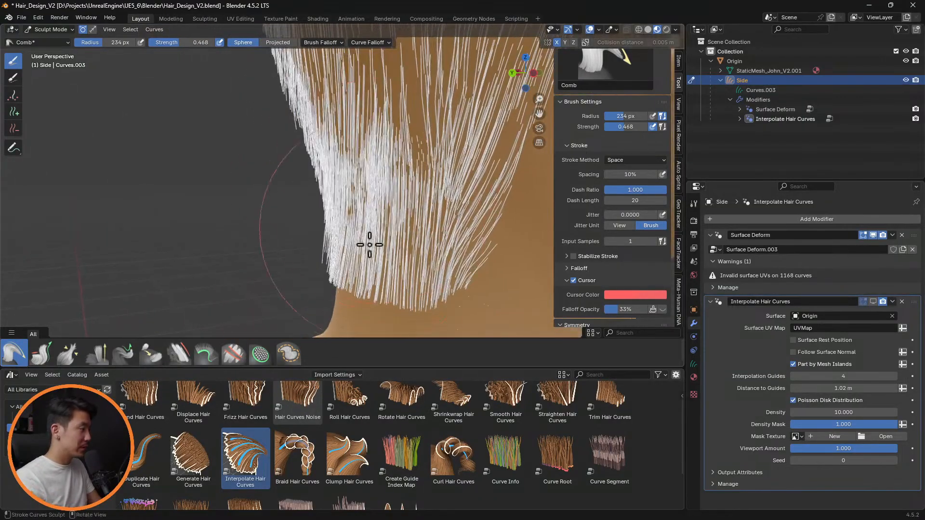
click(261, 355)
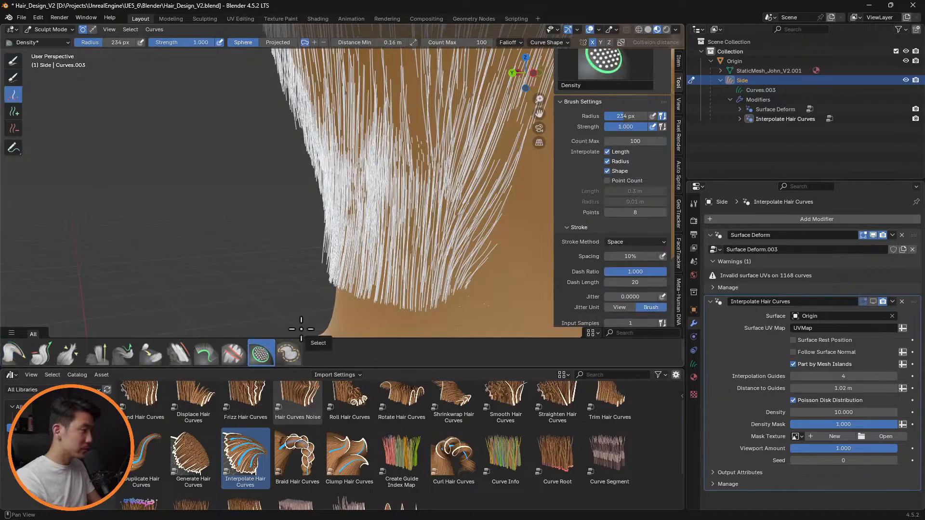
key(ctrl+z)
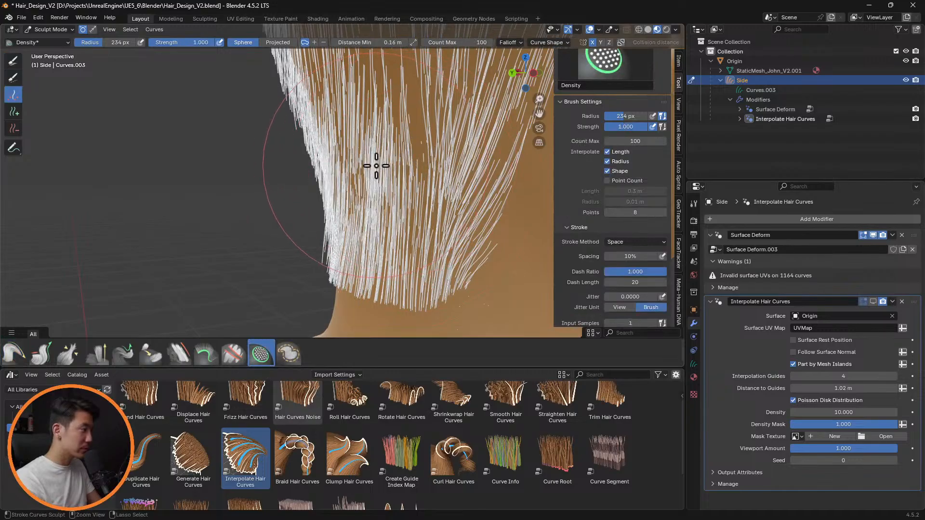
key(f)
click(322, 164)
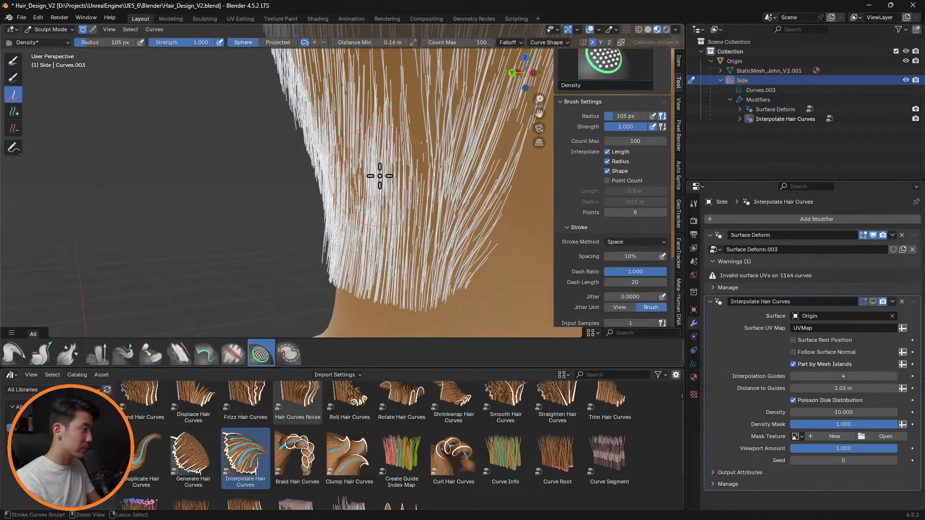
Step: Set the Density brush to Projected with a 0.2 m minimum distance and even out the strands around the rear gap
middle_drag(409, 175, 432, 175)
click(278, 43)
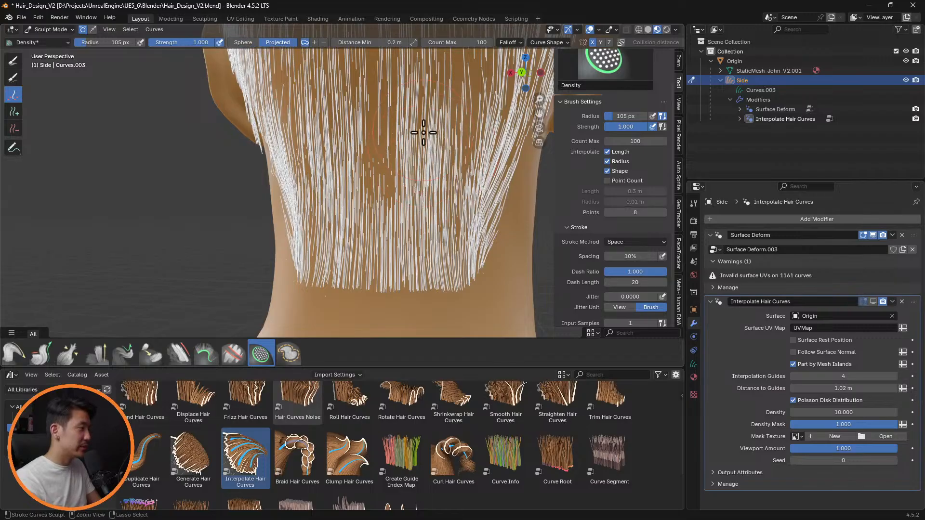
mouse_move(378, 179)
mouse_down()
mouse_move(293, 157)
mouse_move(481, 115)
mouse_move(468, 133)
mouse_up()
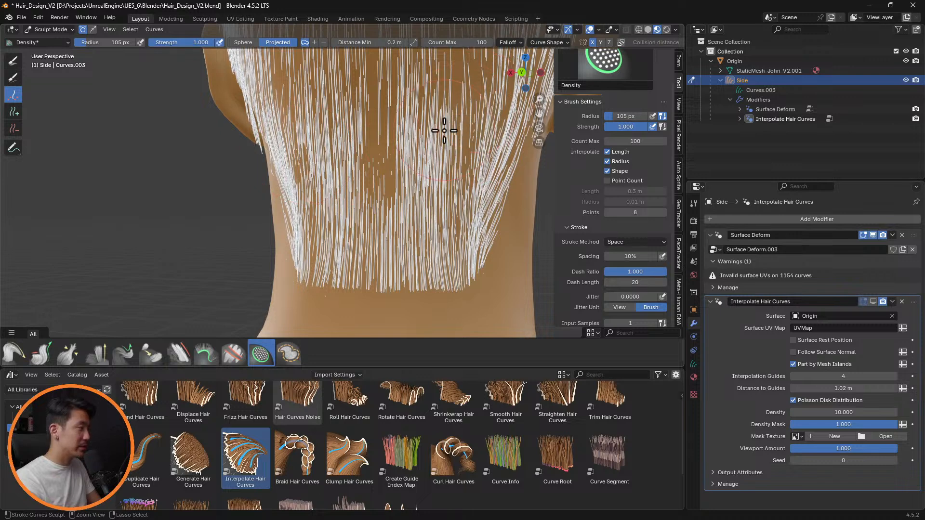
scroll(625, 225, down, 6)
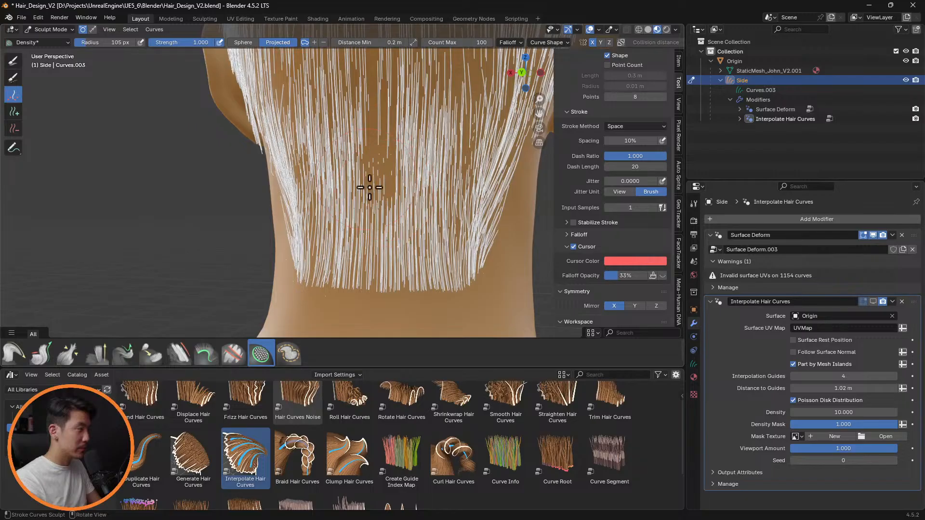
scroll(597, 181, up, 5)
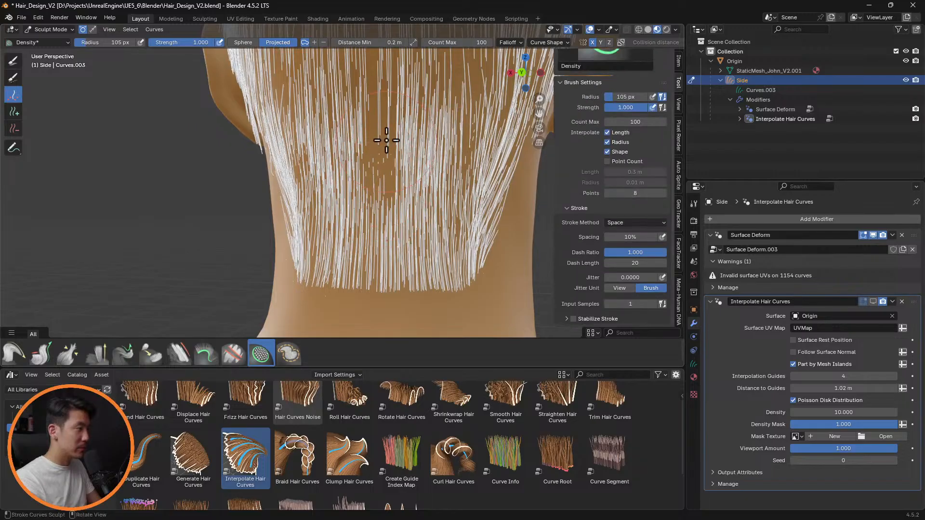
Step: Lengthen the short strands in the middle of the rear gap with the 105 px Grow/Shrink brush in Add direction
click(14, 356)
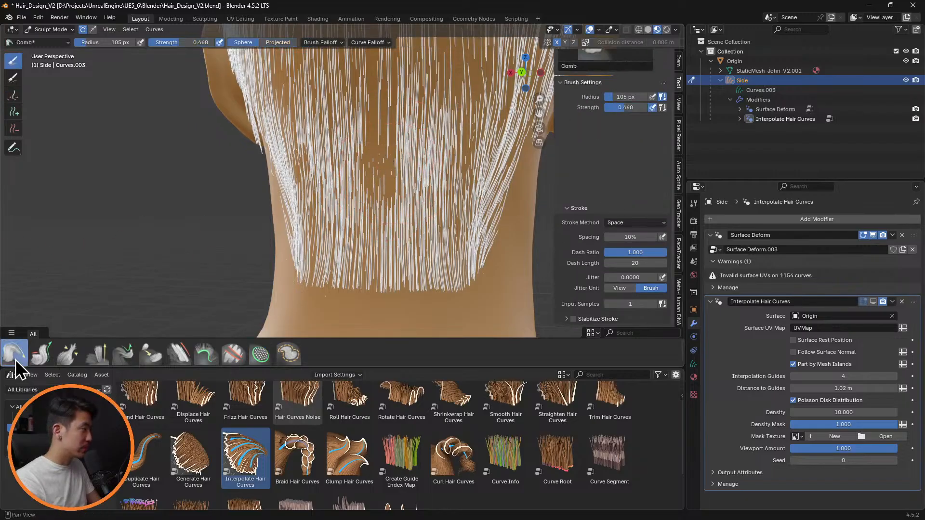
mouse_move(384, 157)
middle_down()
mouse_move(423, 159)
mouse_move(331, 156)
mouse_move(403, 165)
mouse_move(392, 180)
mouse_move(419, 180)
mouse_move(447, 156)
mouse_move(389, 157)
mouse_move(362, 265)
middle_up()
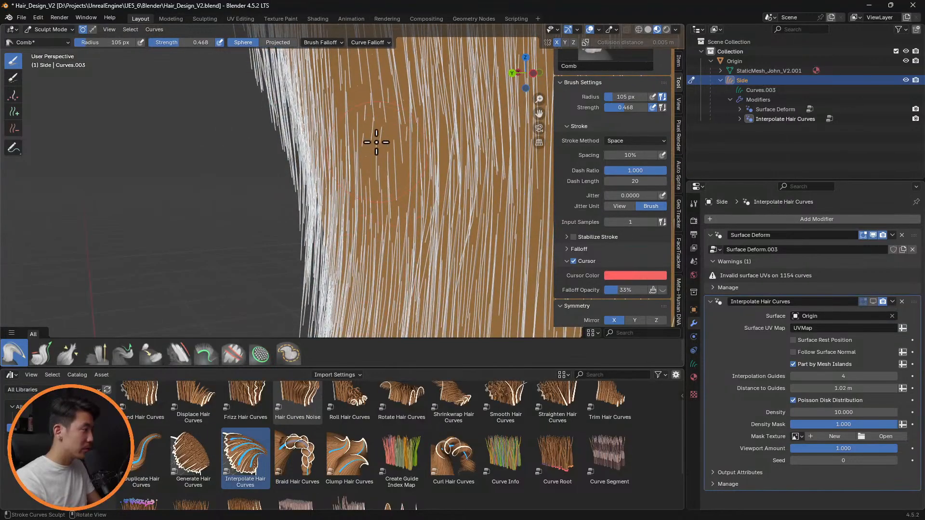
click(41, 354)
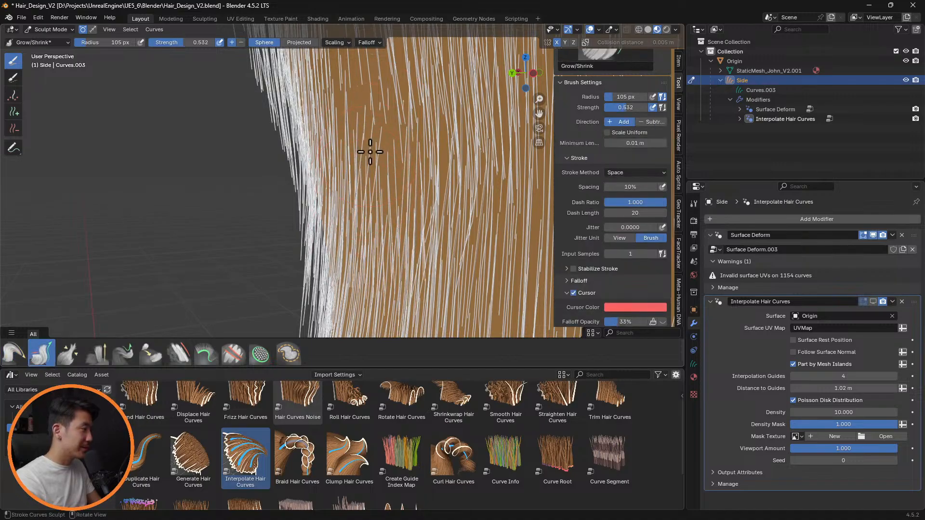
mouse_move(387, 156)
mouse_down()
mouse_move(355, 107)
mouse_move(361, 135)
mouse_move(403, 117)
mouse_move(401, 127)
mouse_up()
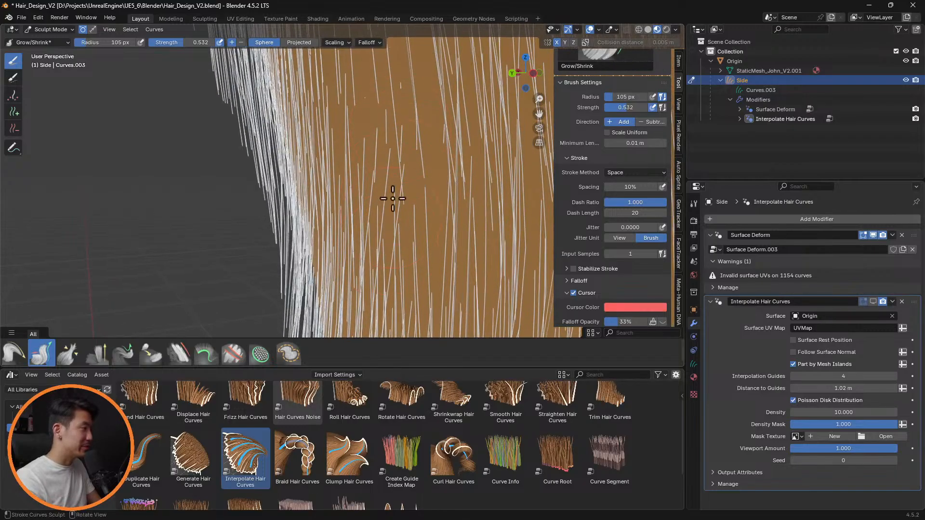
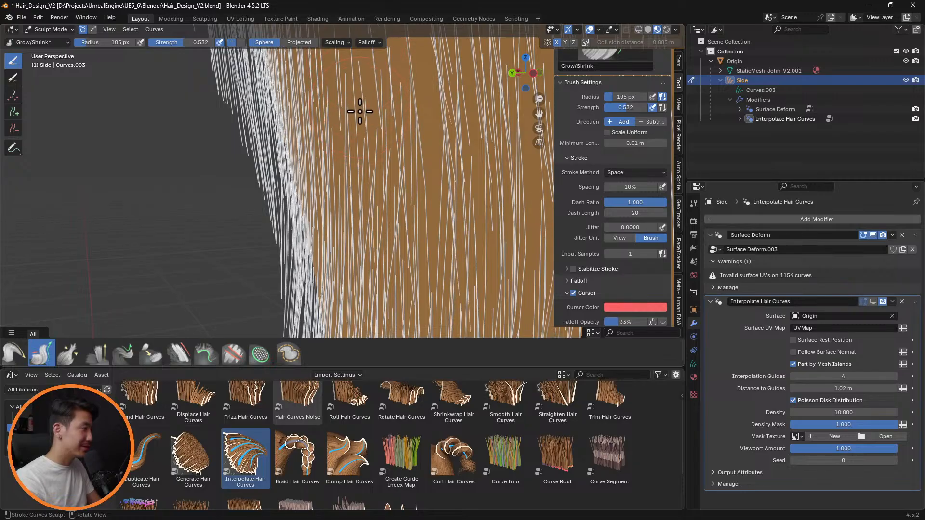
Step: Examine the hair on the back of the head and nape from several angles for remaining gaps
scroll(425, 193, down, 4)
middle_drag(424, 192, 385, 220)
scroll(402, 234, up, 3)
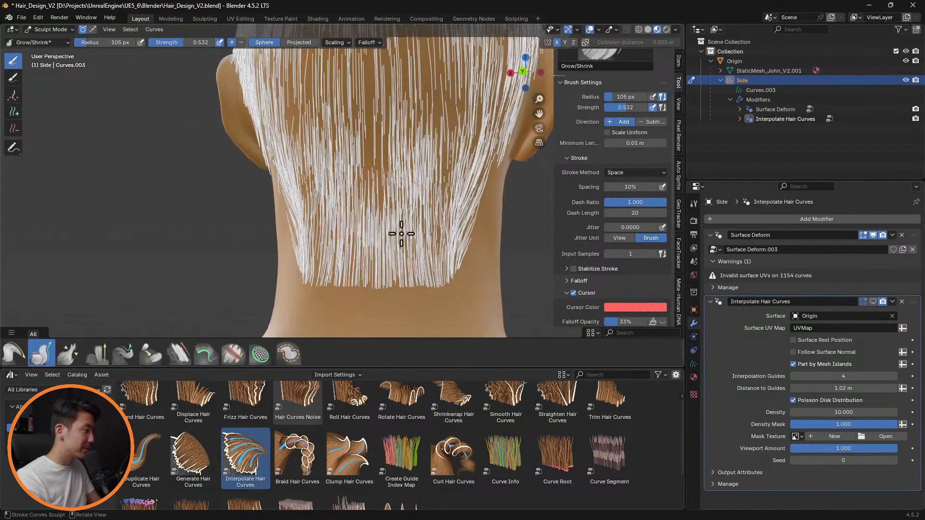
click(12, 353)
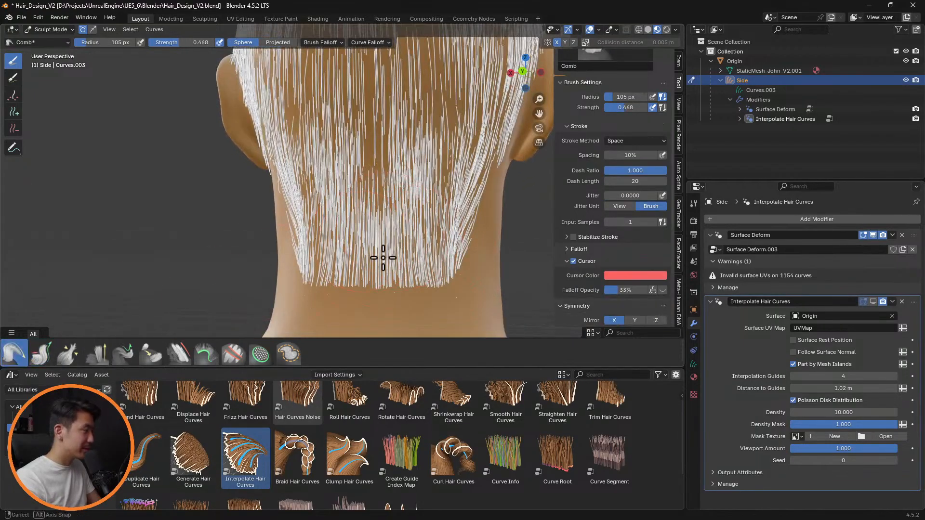
middle_drag(378, 256, 364, 244)
drag(339, 245, 351, 247)
middle_drag(353, 246, 512, 240)
scroll(410, 246, up, 4)
mouse_move(421, 246)
shift+middle_down()
mouse_move(349, 226)
mouse_move(291, 233)
mouse_move(310, 238)
shift+middle_up()
scroll(302, 233, down, 3)
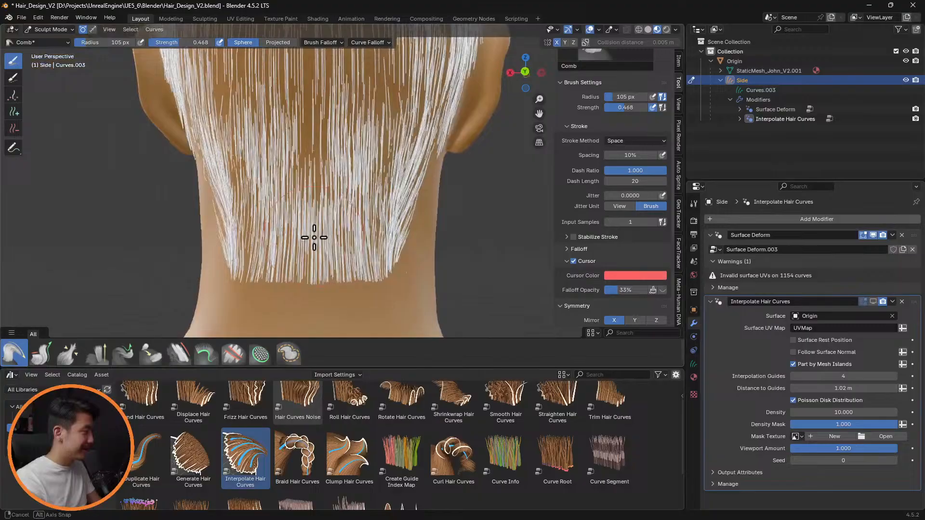
Step: Delete the uneven strands across the centre of the nape and lower hairline with the 105 px Delete brush
click(13, 129)
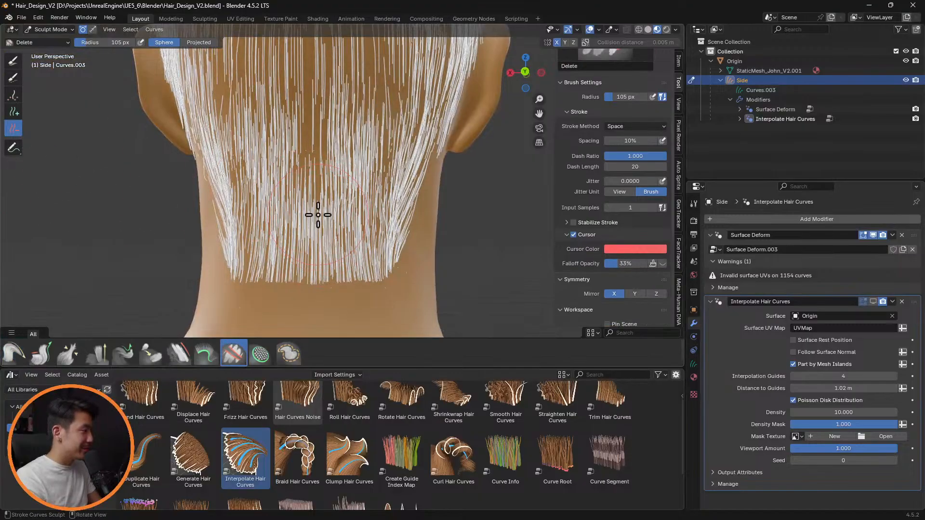
drag(318, 215, 321, 228)
drag(322, 188, 307, 159)
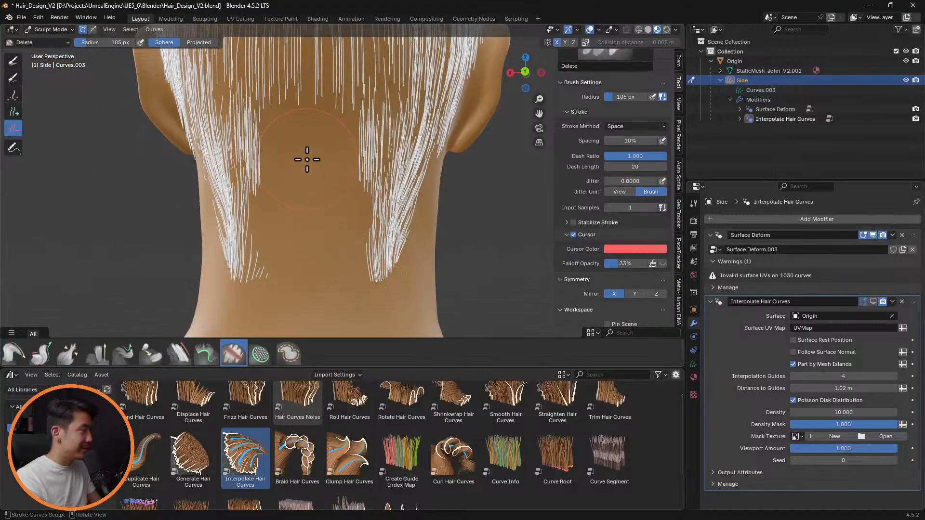
shift+middle_drag(341, 155, 335, 219)
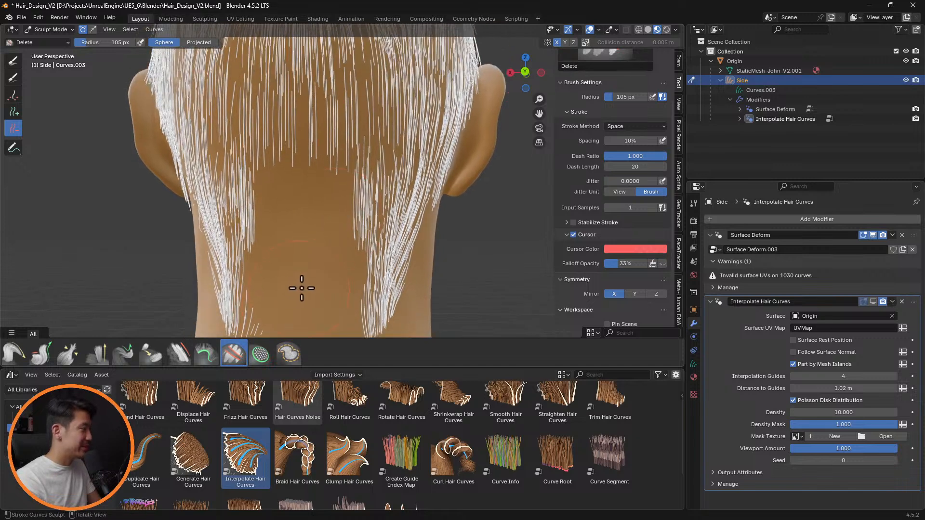
shift+middle_drag(301, 288, 324, 204)
drag(324, 204, 281, 262)
drag(254, 295, 279, 283)
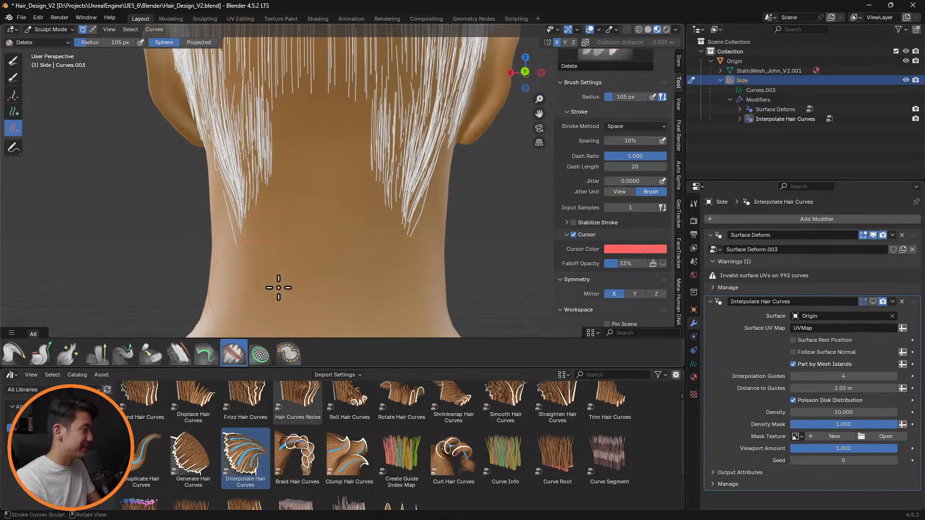
Step: Reduce the Delete brush to 29 px and remove stray strands along the hairline behind the ear
scroll(340, 244, down, 4)
middle_drag(336, 227, 423, 242)
key(f)
click(241, 250)
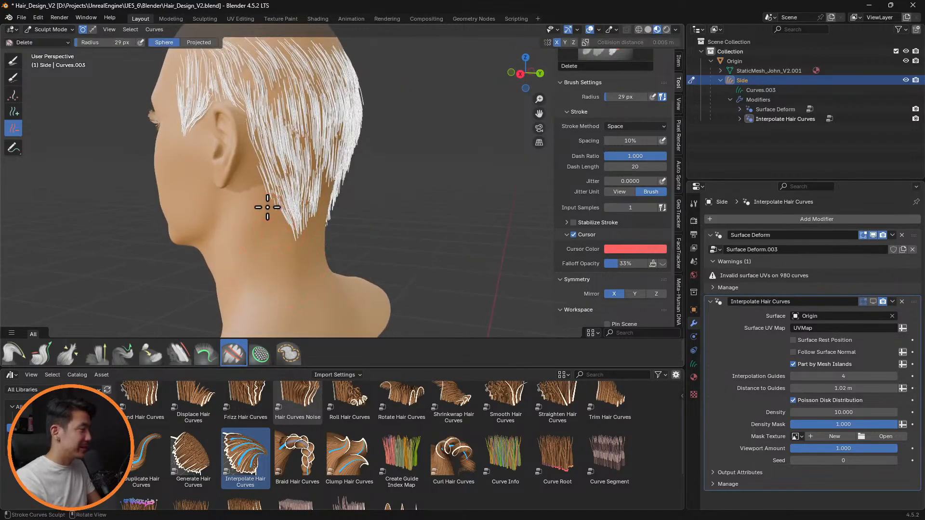
middle_drag(343, 197, 244, 196)
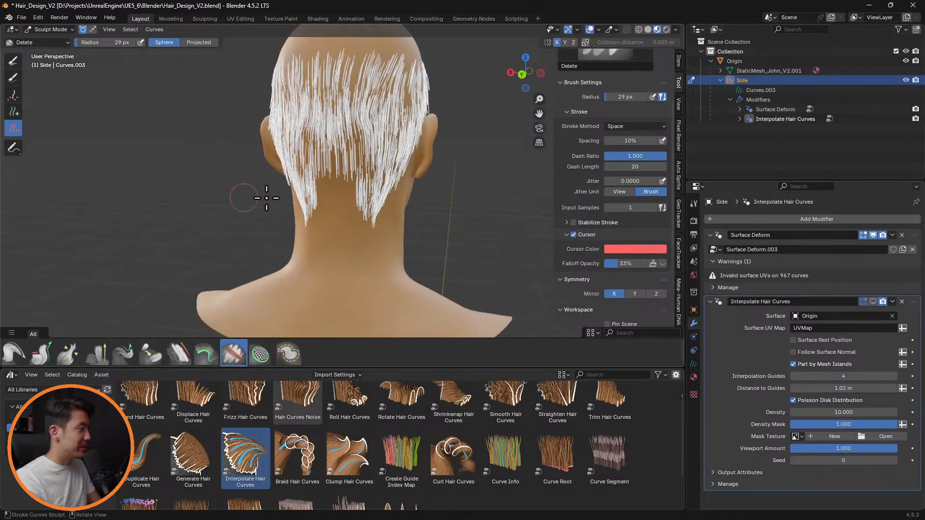
Step: Try to add new strands across the emptied nape with the Add brush at 55 px, undoing each attempt
middle_drag(386, 207, 307, 231)
scroll(306, 231, up, 4)
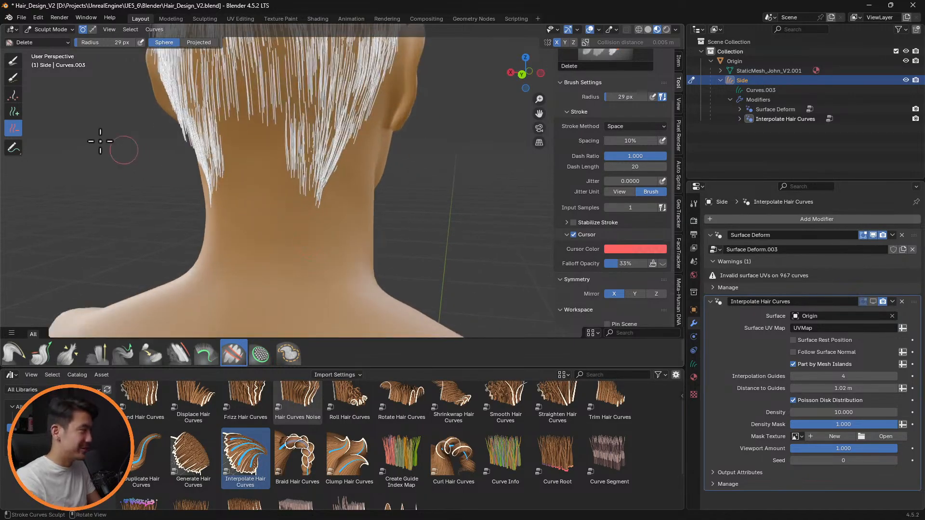
click(13, 111)
key(f)
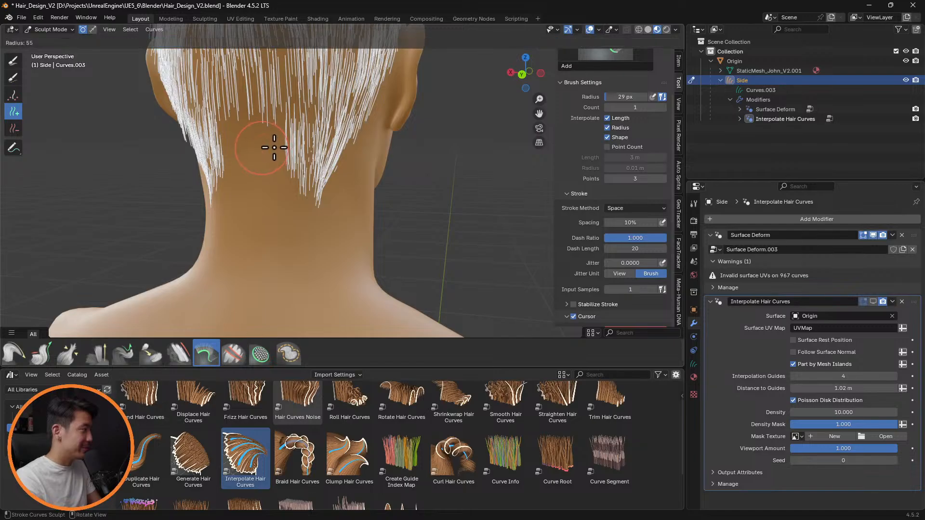
click(275, 147)
mouse_move(274, 138)
mouse_down()
mouse_move(277, 193)
mouse_move(290, 208)
mouse_up()
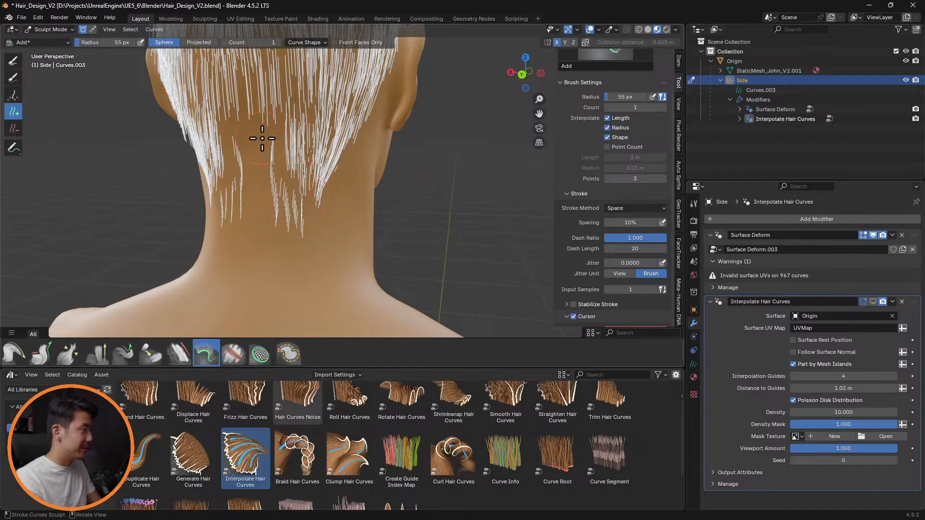
key(ctrl+z)
key(ctrl+z)
key(ctrl+z)
key(ctrl+z)
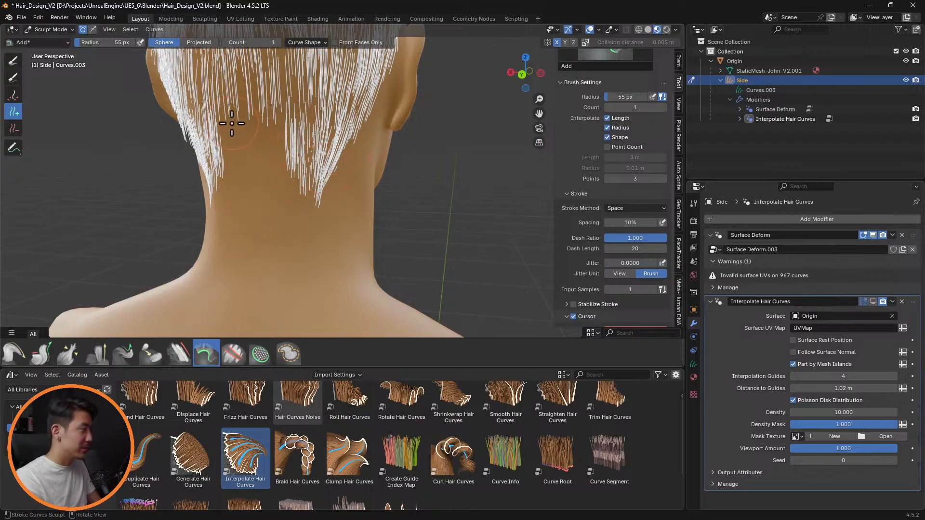
drag(229, 135, 256, 164)
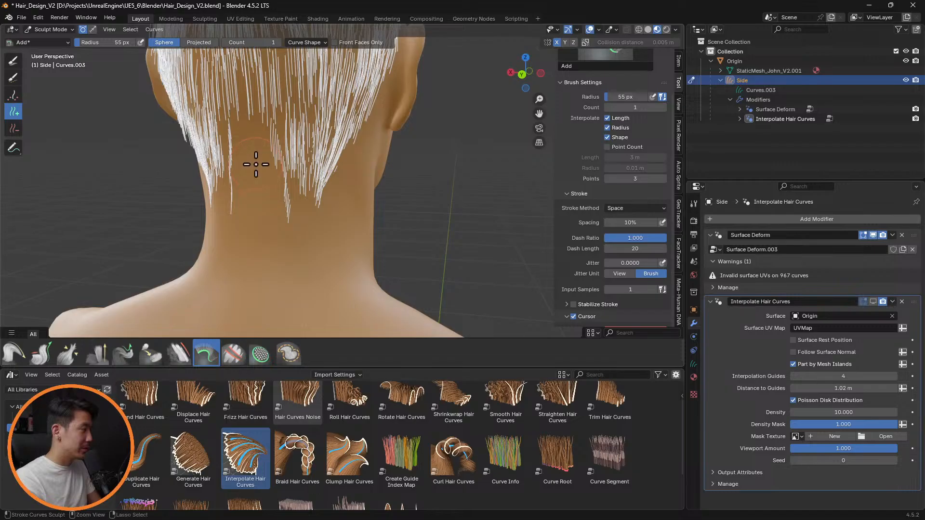
key(ctrl+z)
click(224, 124)
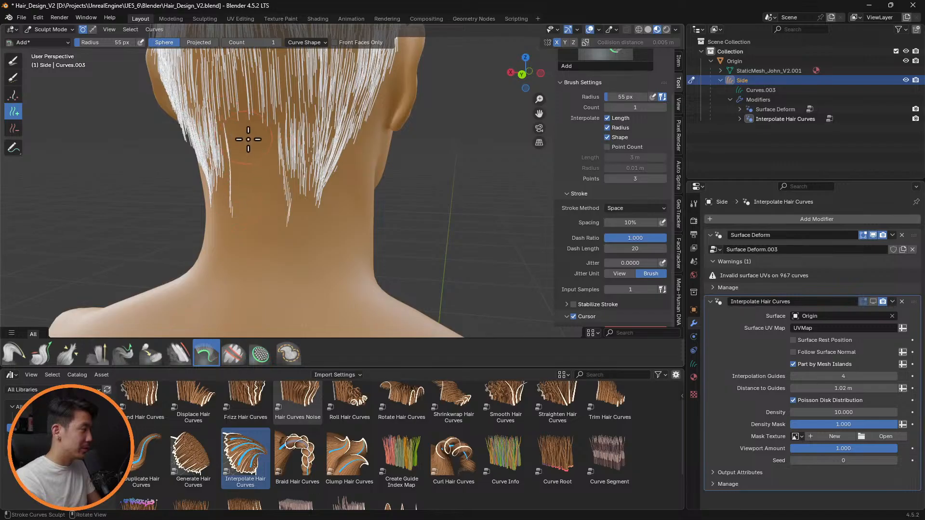
key(ctrl+z)
Step: Refill the emptied nape with evenly spaced strands using the Density brush at 88 px, undoing the first stroke and repainting
click(261, 354)
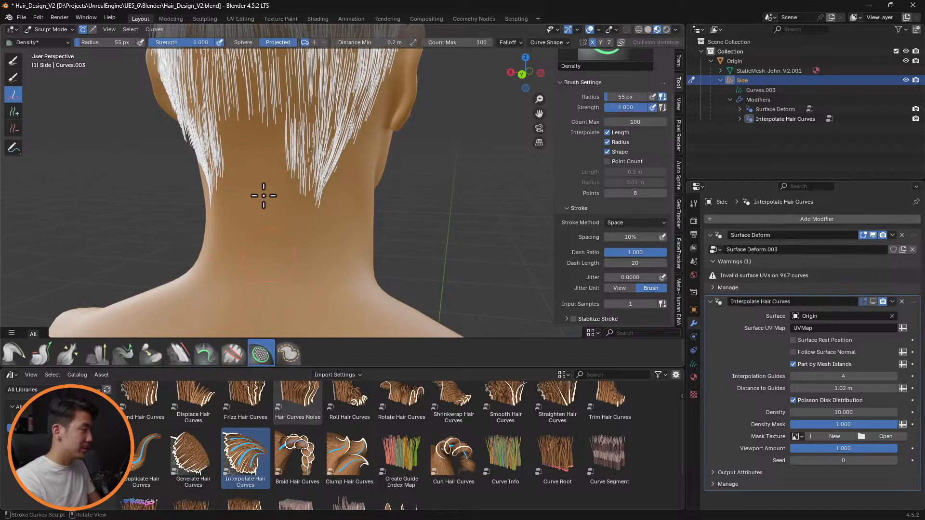
key(f)
click(252, 143)
drag(252, 144, 268, 197)
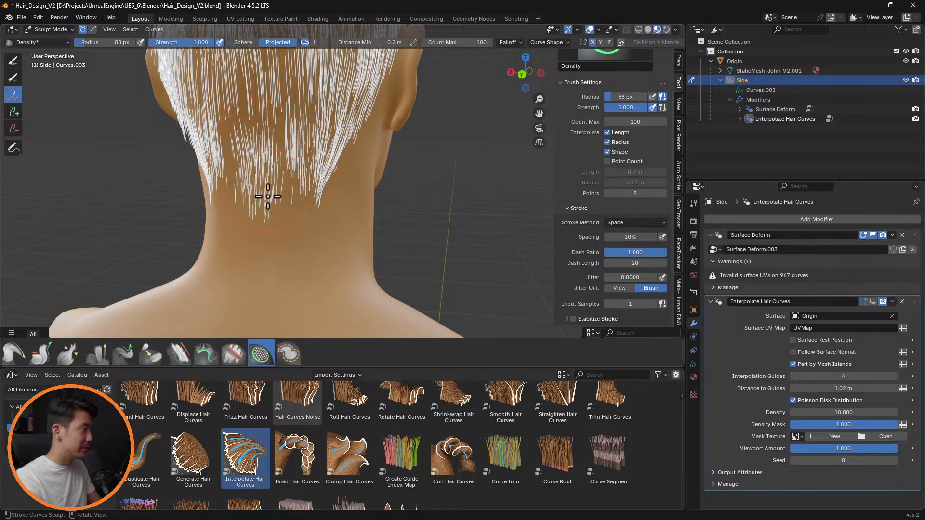
key(ctrl+z)
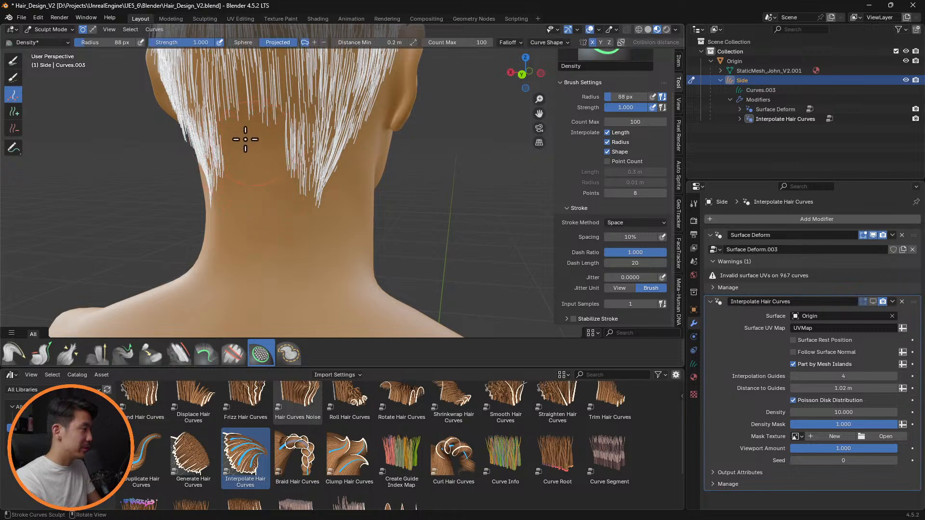
mouse_move(245, 140)
mouse_down()
mouse_move(281, 190)
mouse_move(299, 198)
mouse_move(291, 215)
mouse_up()
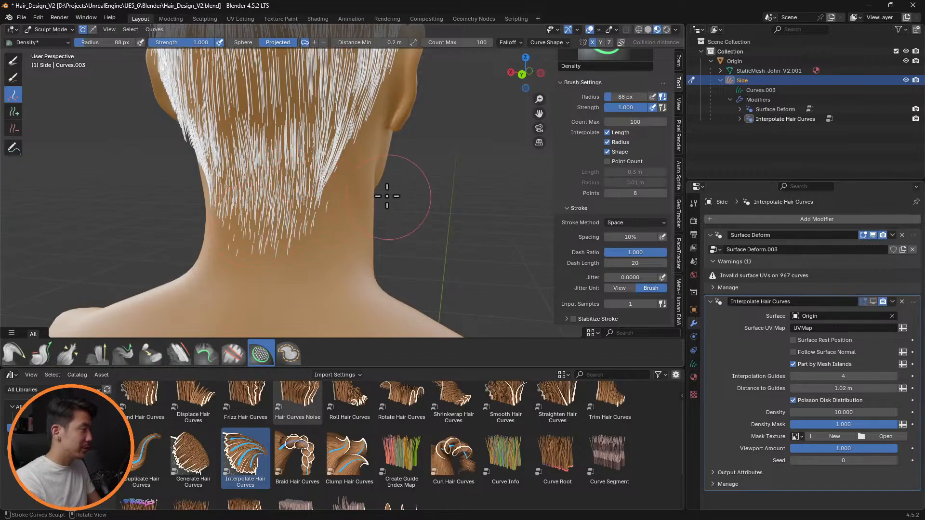
mouse_move(386, 192)
middle_down()
mouse_move(300, 188)
mouse_move(460, 198)
mouse_move(438, 210)
mouse_move(368, 192)
mouse_move(438, 202)
mouse_move(441, 225)
mouse_move(368, 221)
middle_up()
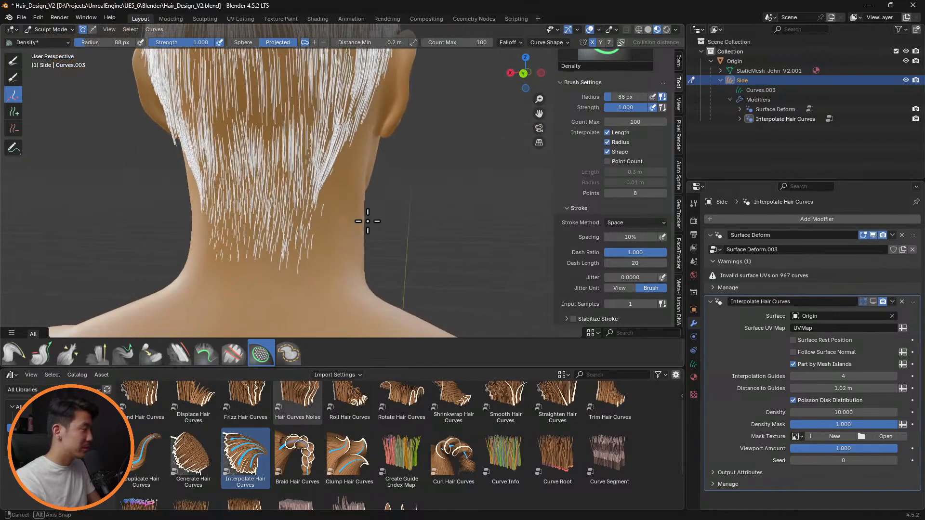
Step: Delete the lowest stray strands along the nape hairline with the 88 px Delete brush and comb the remaining nape hair
click(13, 128)
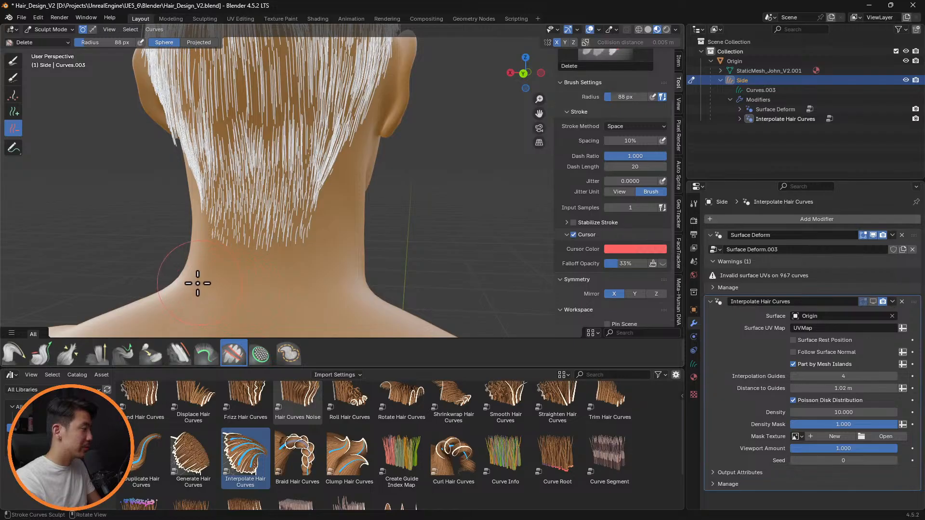
middle_drag(361, 280, 313, 248)
click(14, 353)
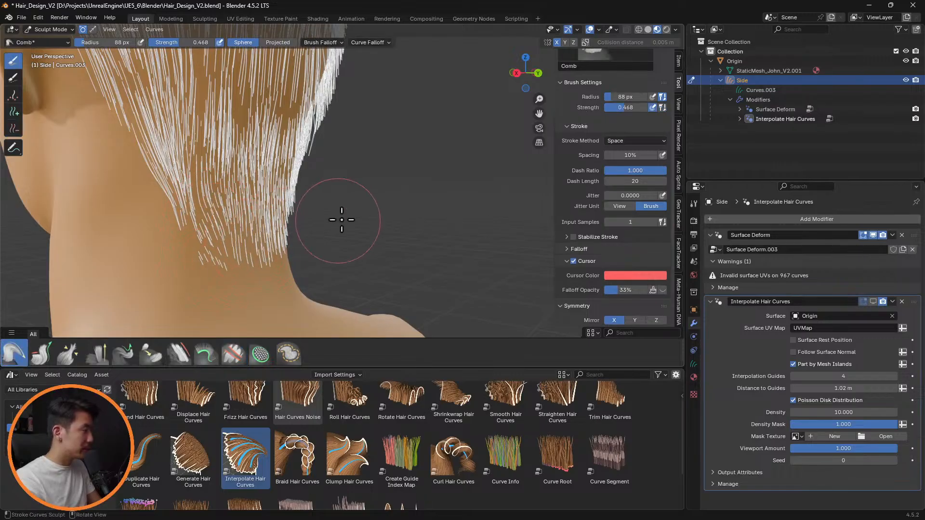
mouse_move(342, 220)
middle_down()
mouse_move(265, 231)
mouse_move(324, 123)
mouse_move(314, 103)
mouse_move(317, 201)
mouse_move(295, 140)
mouse_move(234, 149)
middle_up()
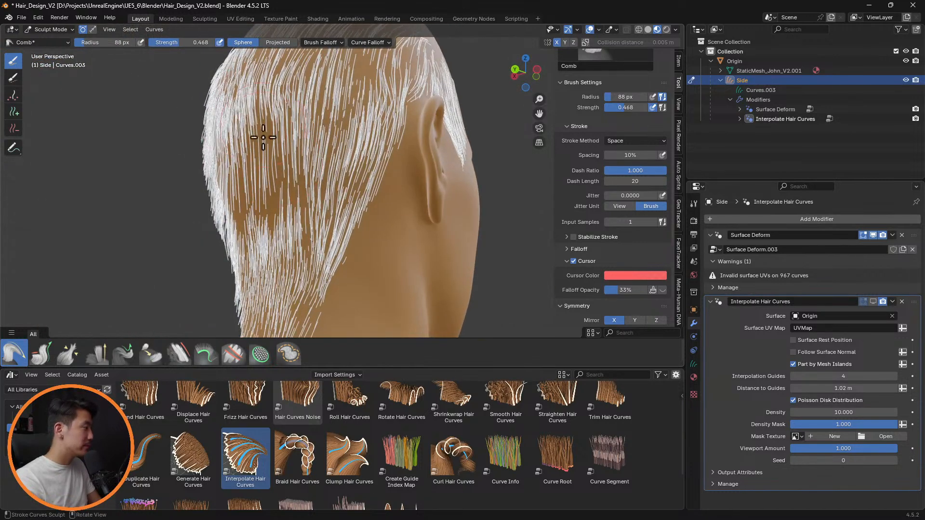
mouse_move(289, 215)
middle_down()
mouse_move(375, 179)
mouse_move(392, 206)
mouse_move(305, 174)
mouse_move(405, 196)
mouse_move(398, 186)
mouse_move(269, 152)
middle_up()
scroll(421, 191, up, 3)
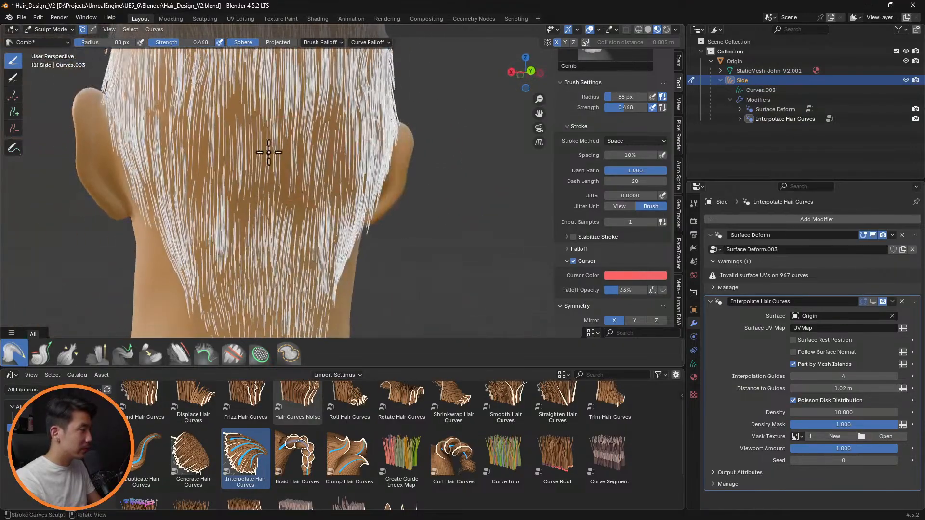
Step: Fill the sparse patches across the back of the head with new strands using the Density brush at 88 px
click(260, 354)
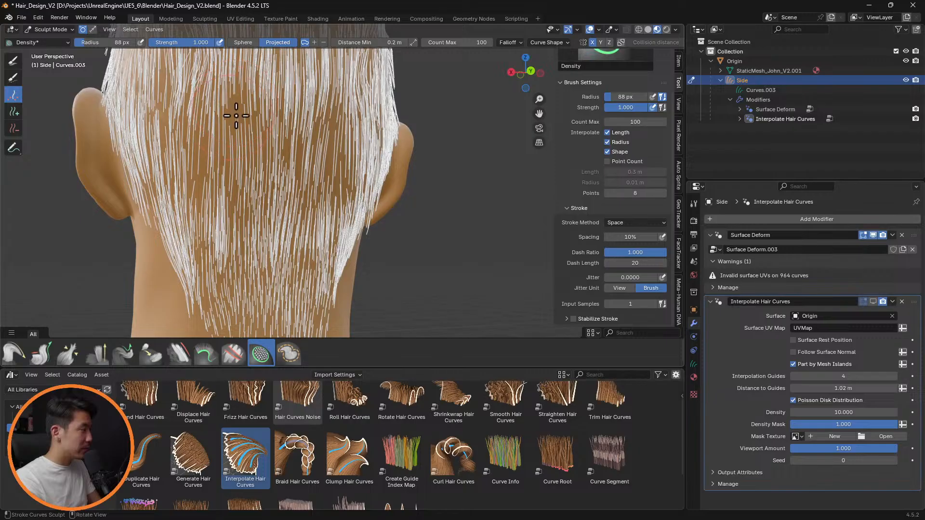
mouse_move(213, 147)
mouse_down()
mouse_move(196, 186)
mouse_move(227, 169)
mouse_up()
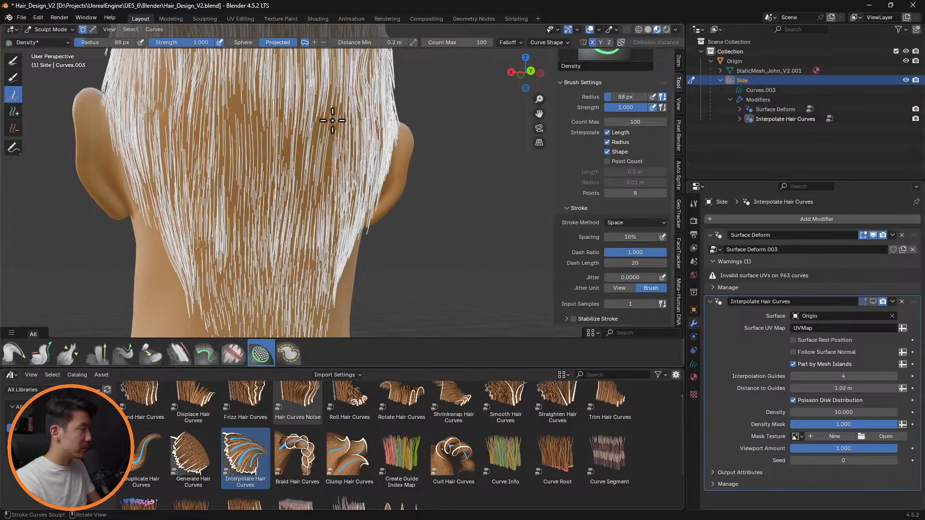
middle_drag(357, 159, 241, 164)
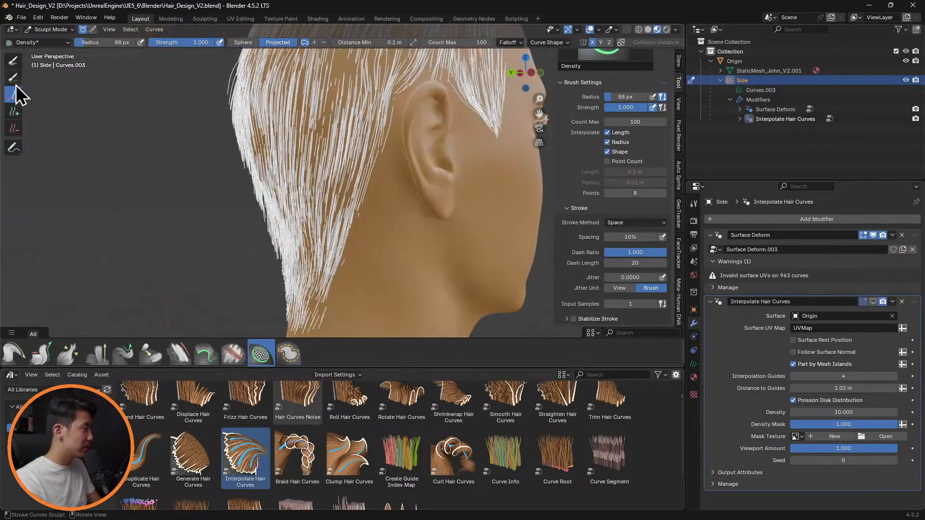
Step: Comb the nape strands and the hairline behind the ear along the neck with the Comb brush at 88 px
click(14, 354)
middle_drag(196, 221, 291, 197)
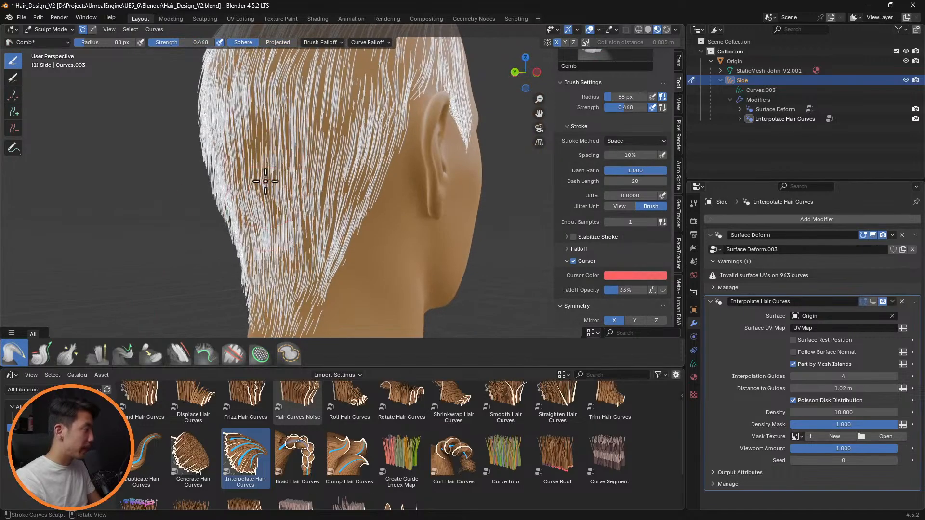
drag(247, 304, 240, 288)
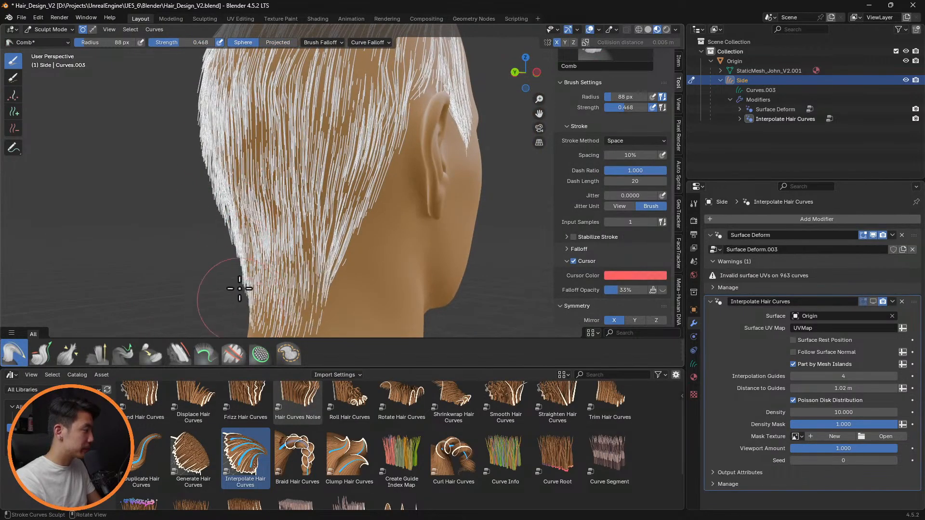
middle_drag(343, 249, 309, 252)
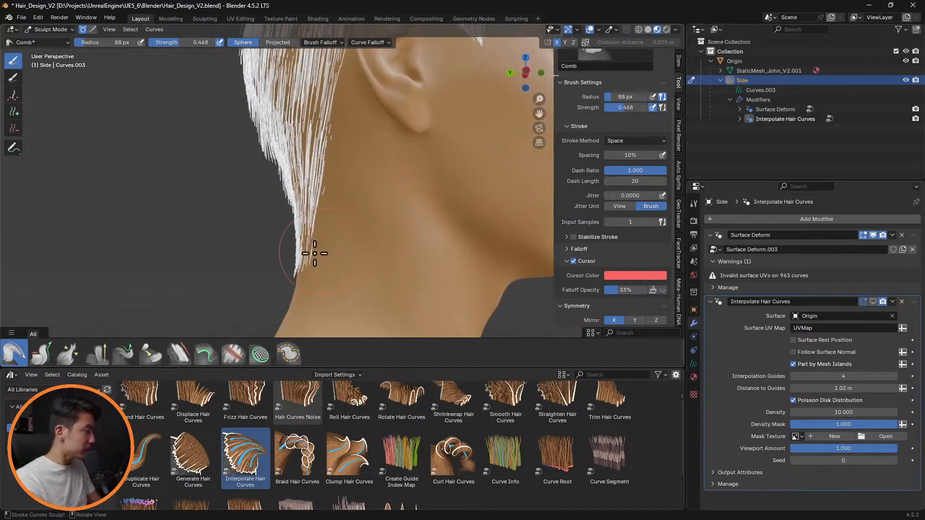
mouse_move(306, 251)
mouse_down()
mouse_move(310, 258)
mouse_move(384, 175)
mouse_up()
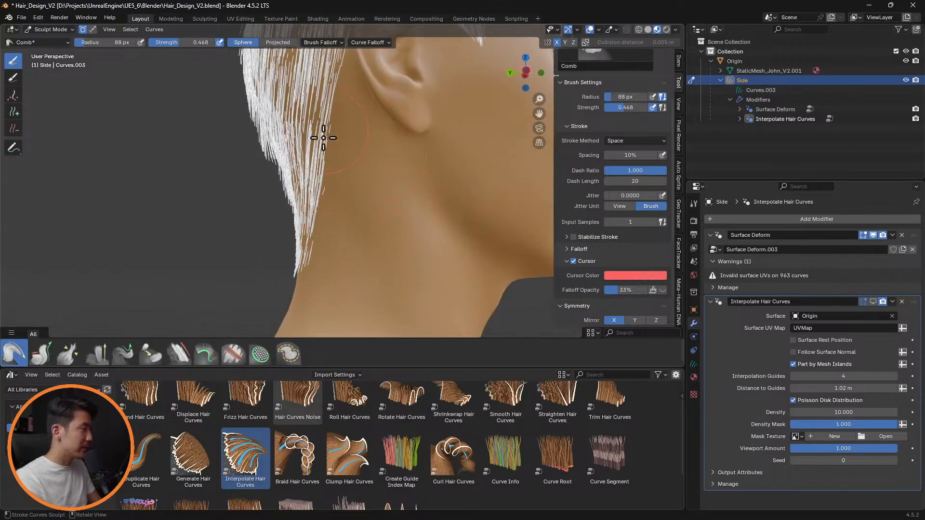
mouse_move(331, 132)
mouse_down()
mouse_move(314, 126)
mouse_move(315, 182)
mouse_up()
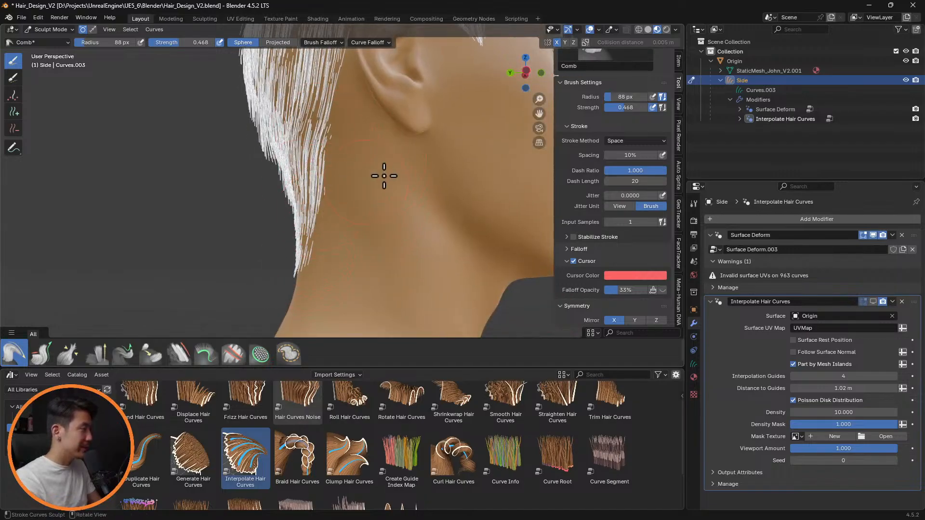
Step: Reduce the Delete brush to 33 px and remove stray strands along the hairline edge behind the ear
scroll(418, 196, up, 3)
click(14, 128)
key(f)
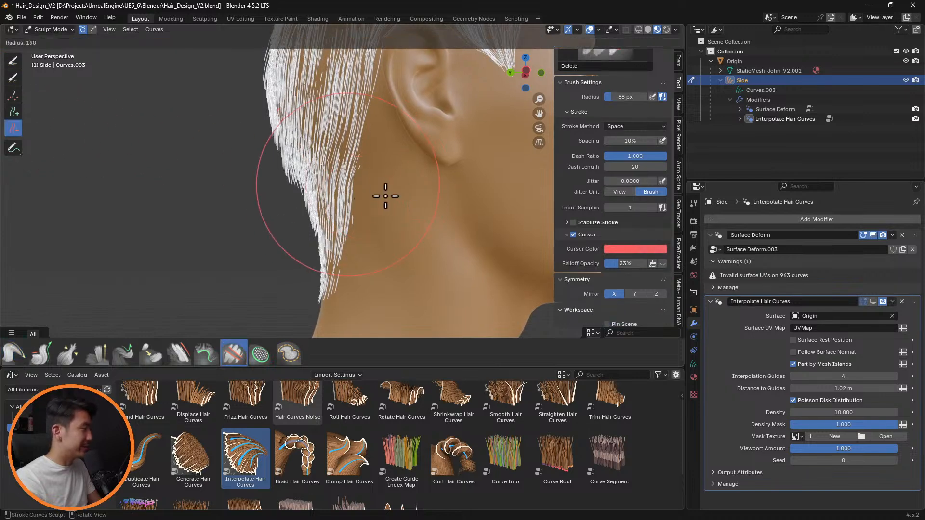
click(368, 181)
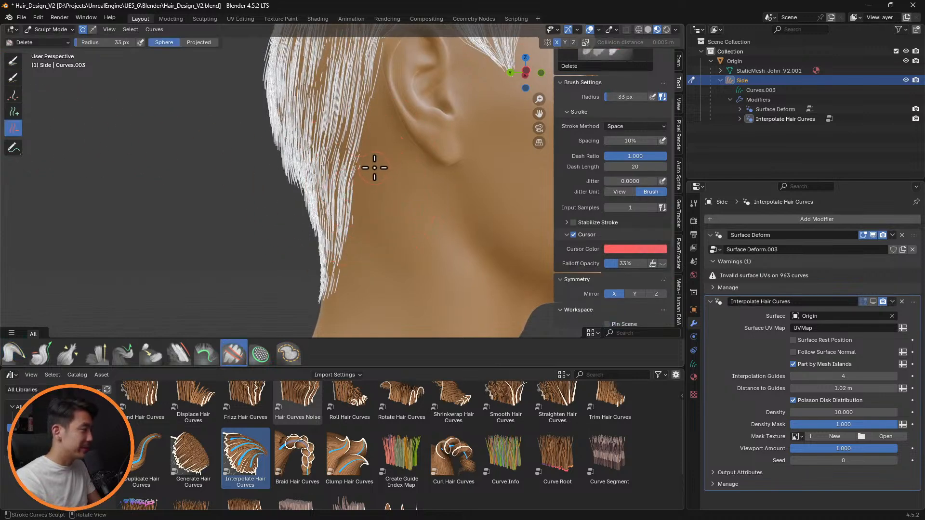
scroll(385, 215, up, 4)
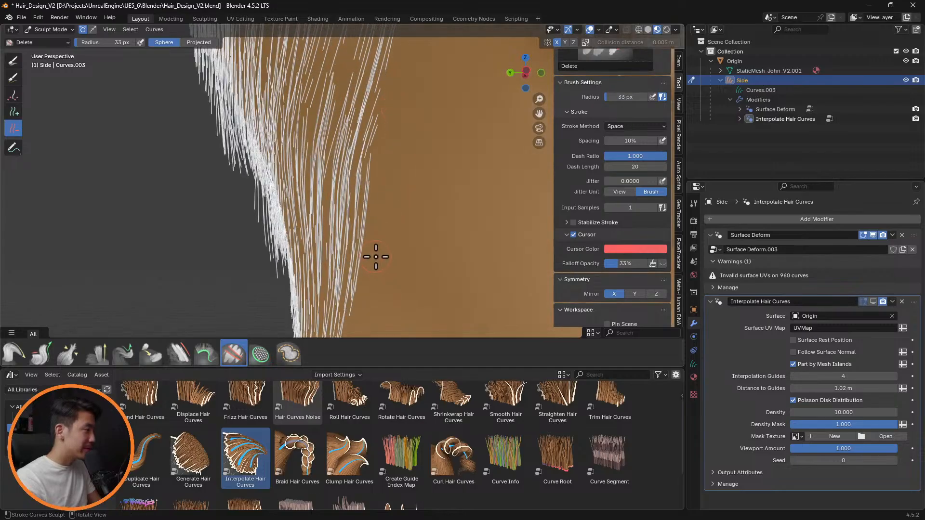
middle_drag(390, 257, 449, 241)
scroll(448, 242, down, 10)
middle_drag(393, 219, 413, 223)
scroll(343, 256, up, 6)
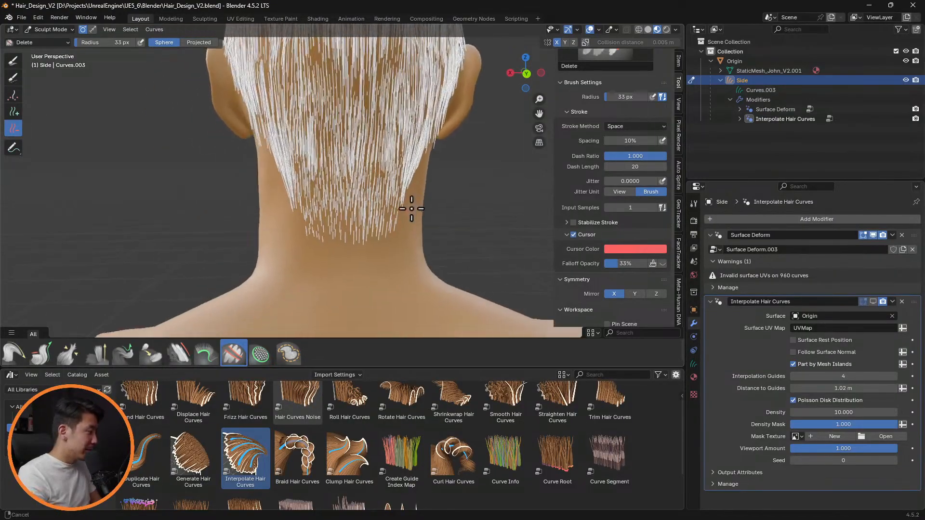
Step: Even out the strand tips along the lower nape hairline with the Grow/Shrink brush at 33 px and strength 0.532
scroll(370, 250, up, 4)
middle_drag(371, 250, 448, 244)
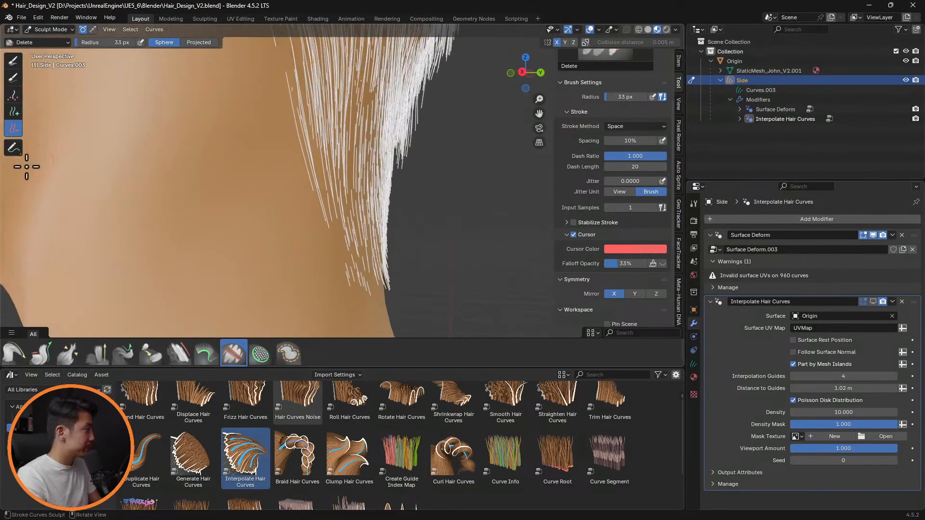
click(14, 356)
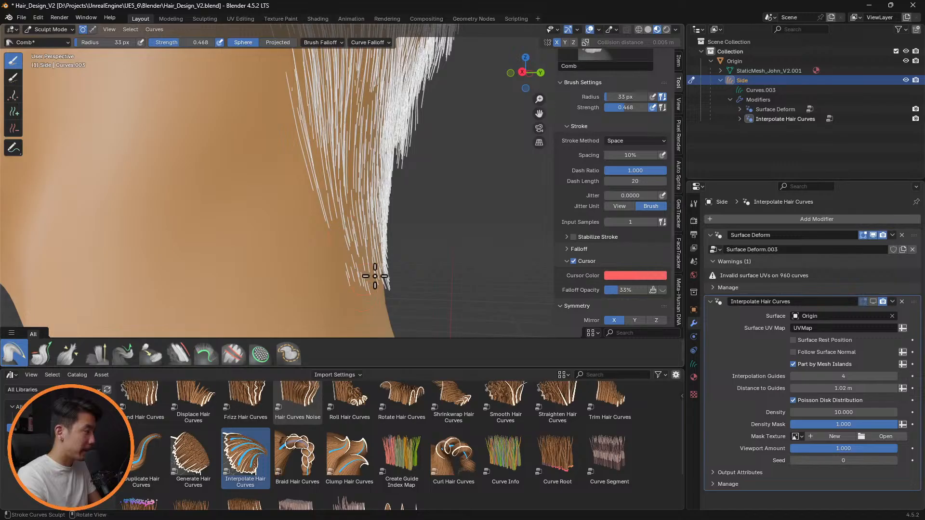
middle_drag(374, 276, 364, 271)
click(261, 355)
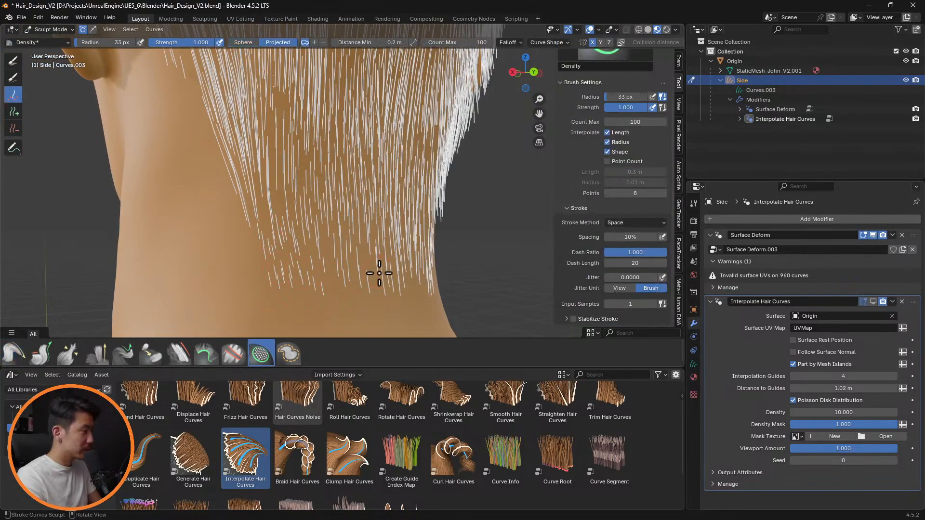
middle_drag(379, 273, 305, 270)
scroll(347, 275, down, 2)
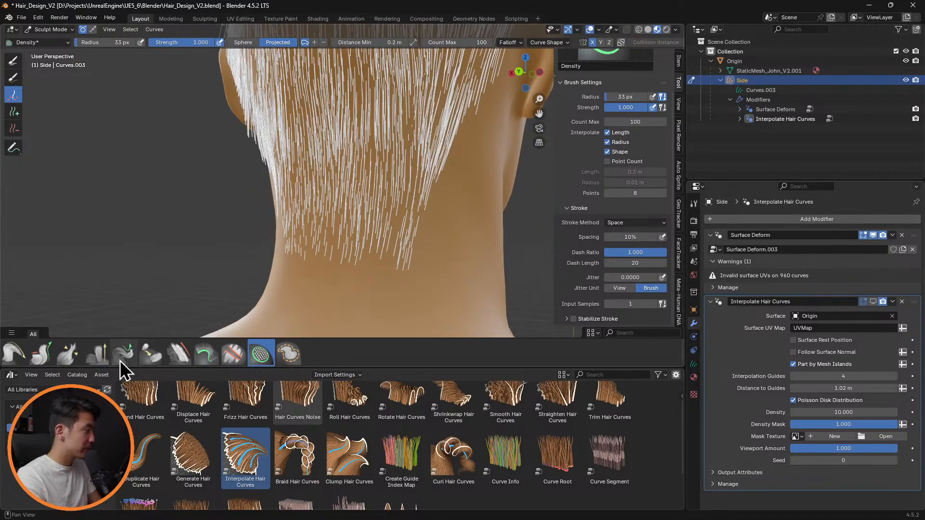
click(41, 354)
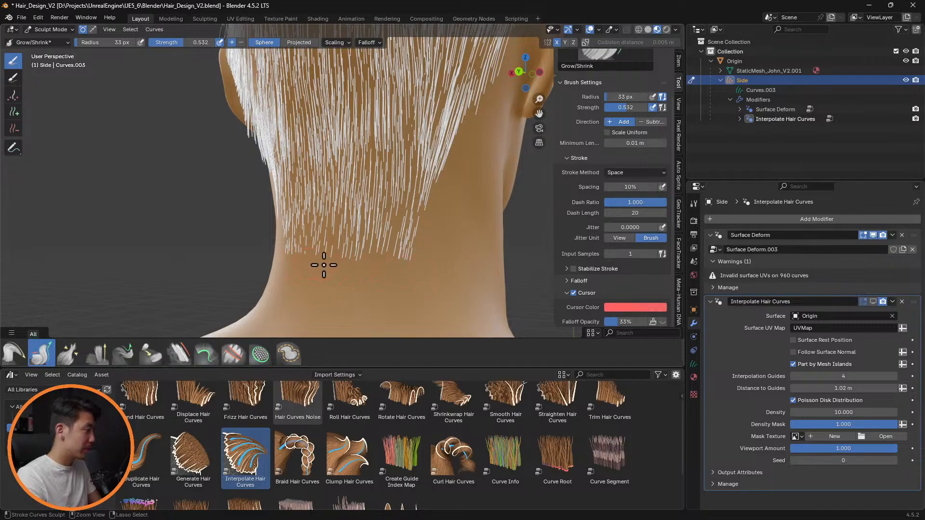
scroll(410, 285, down, 4)
middle_drag(413, 254, 384, 214)
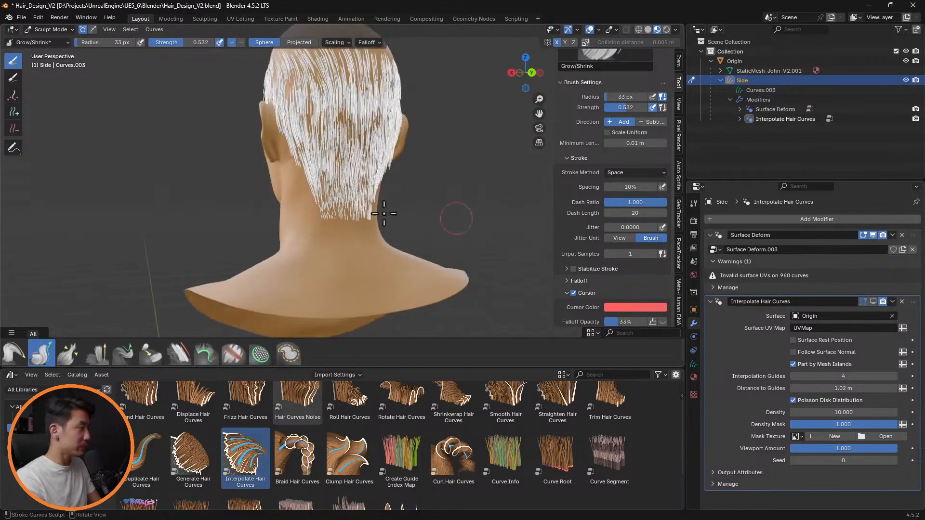
Step: Comb the nape and the side edges of the back hair with the Comb brush at 33 px
click(22, 355)
scroll(309, 216, up, 5)
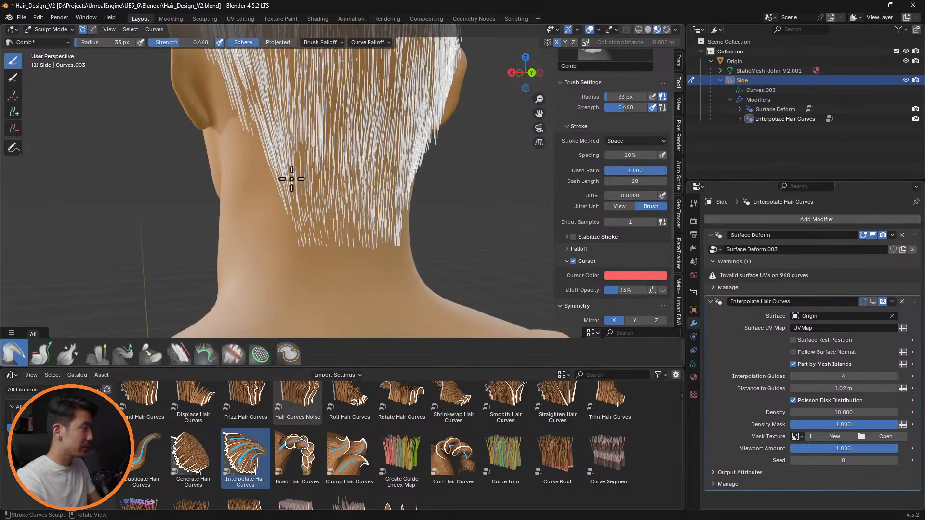
mouse_move(237, 121)
mouse_down()
mouse_move(264, 157)
mouse_move(221, 103)
mouse_move(295, 139)
mouse_move(493, 105)
mouse_move(452, 127)
mouse_move(456, 120)
mouse_up()
middle_drag(499, 91, 637, 265)
scroll(427, 103, down, 4)
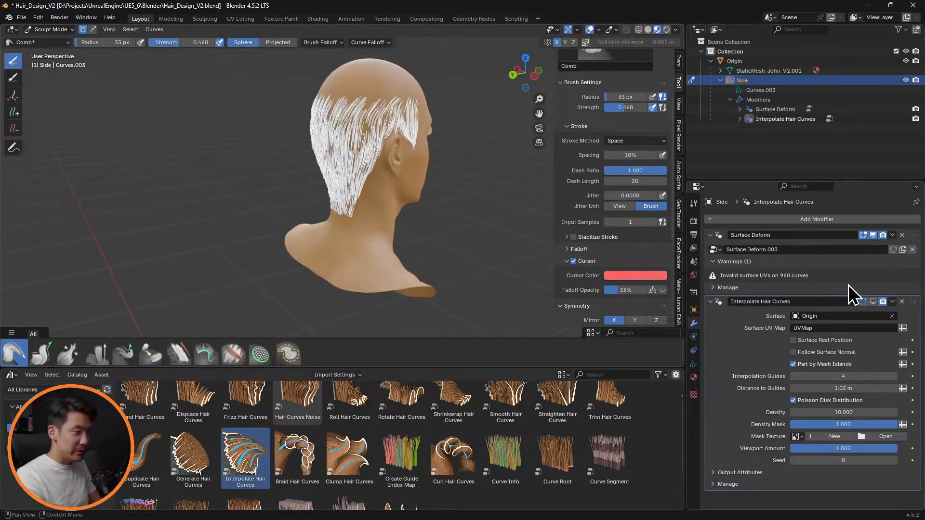
Step: Turn on the viewport display of the Interpolate Hair Curves modifier and inspect the back hair for gaps
click(873, 302)
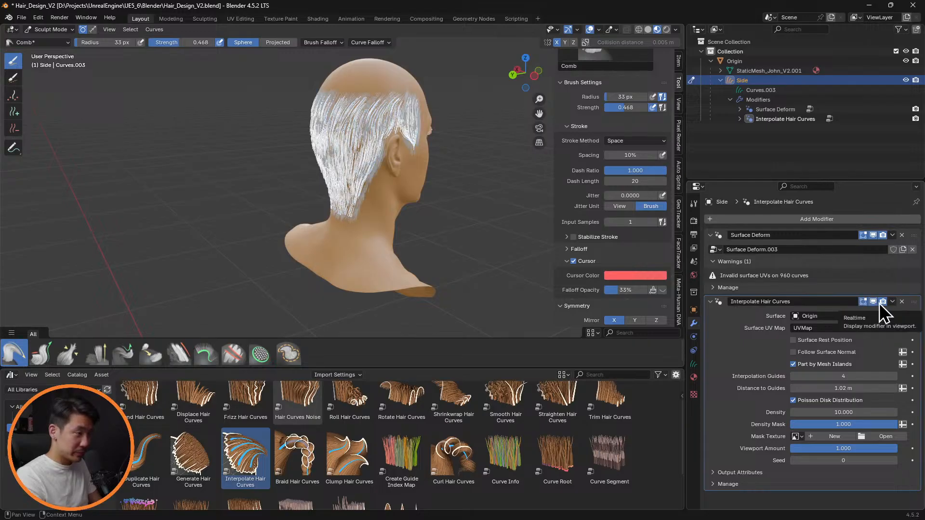
scroll(440, 192, up, 3)
mouse_move(440, 190)
middle_down()
mouse_move(524, 165)
mouse_move(491, 189)
mouse_move(481, 154)
mouse_move(451, 161)
mouse_move(415, 206)
mouse_move(391, 202)
mouse_move(435, 149)
mouse_move(371, 161)
middle_up()
scroll(418, 209, up, 3)
middle_drag(262, 283, 261, 270)
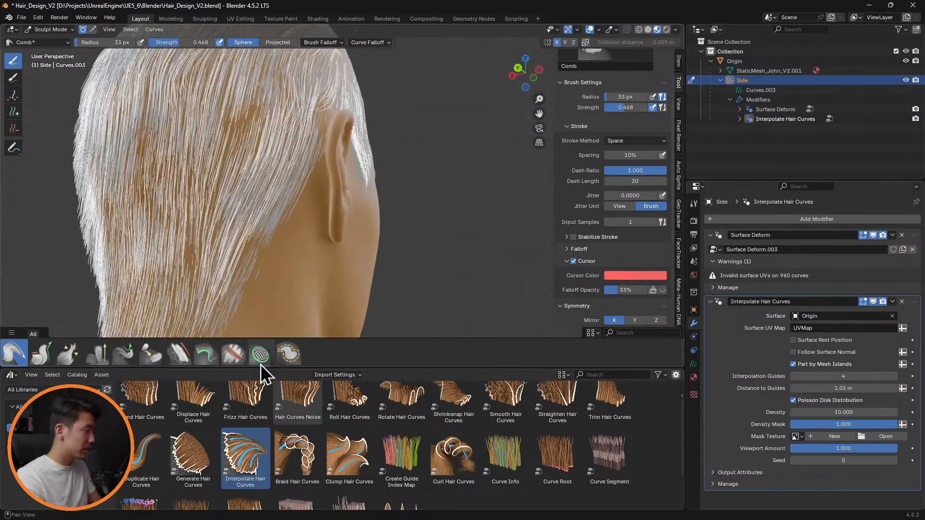
Step: Thicken sparse areas of the back hair with the Density brush at 33 px and comb the lower strands behind the ear
click(261, 355)
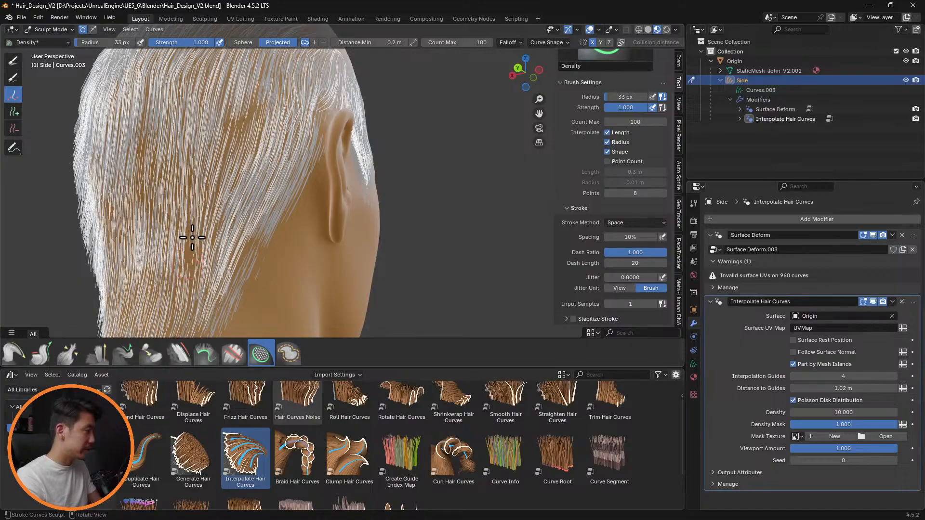
mouse_move(327, 242)
middle_down()
mouse_move(411, 240)
mouse_move(390, 250)
mouse_move(171, 236)
middle_up()
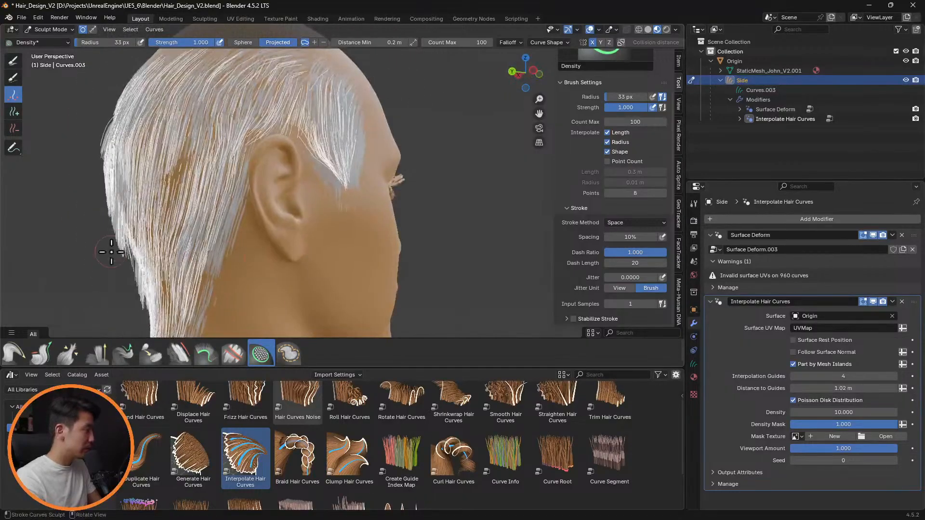
click(14, 355)
mouse_move(167, 288)
mouse_down()
mouse_move(171, 276)
mouse_move(171, 289)
mouse_up()
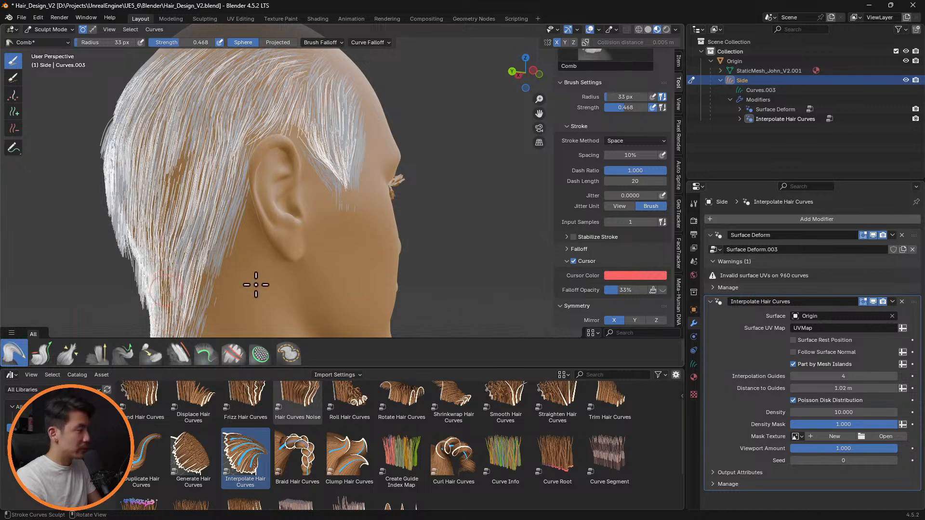
middle_drag(261, 280, 299, 285)
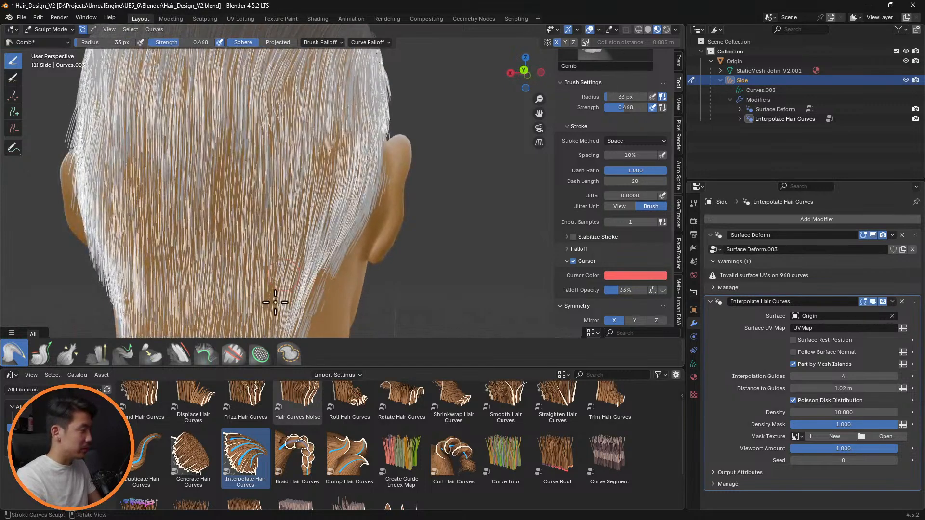
Step: Enlarge the Comb brush radius to 115 px for working on the side hair around the ear
mouse_move(378, 227)
middle_down()
mouse_move(400, 222)
mouse_move(128, 163)
mouse_move(198, 191)
mouse_move(321, 197)
middle_up()
key(f)
click(147, 192)
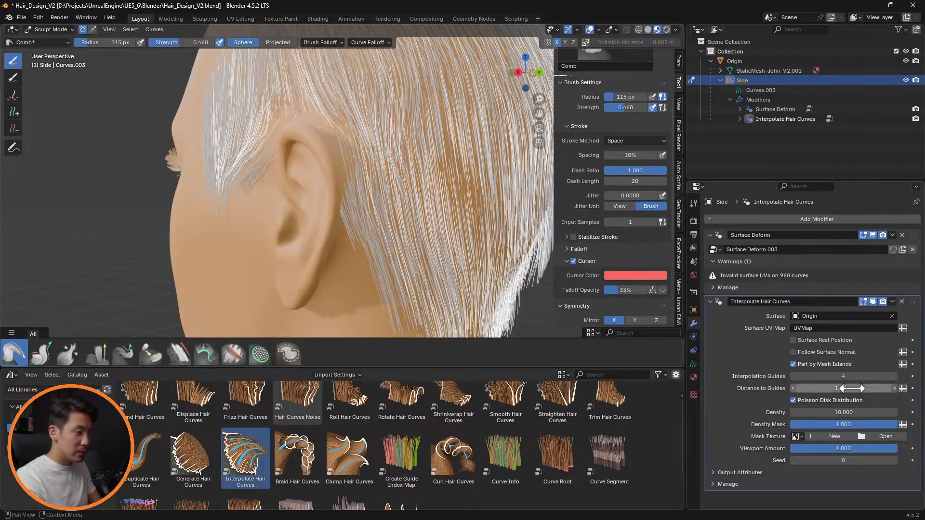
Step: Set the Interpolate Hair Curves modifier's Distance to Guides to 0.4 m, after trying 0.2 m
drag(852, 388, 748, 374)
middle_drag(450, 227, 410, 214)
click(889, 387)
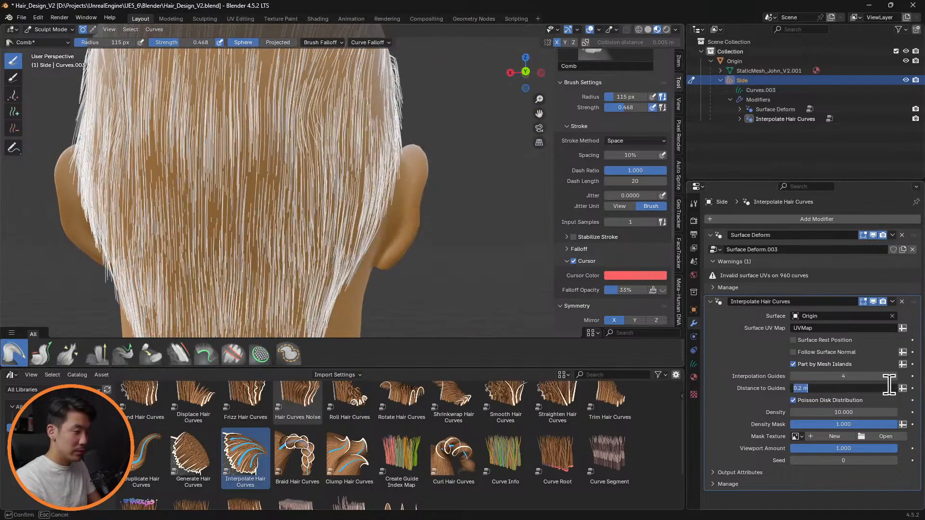
text(0.4)
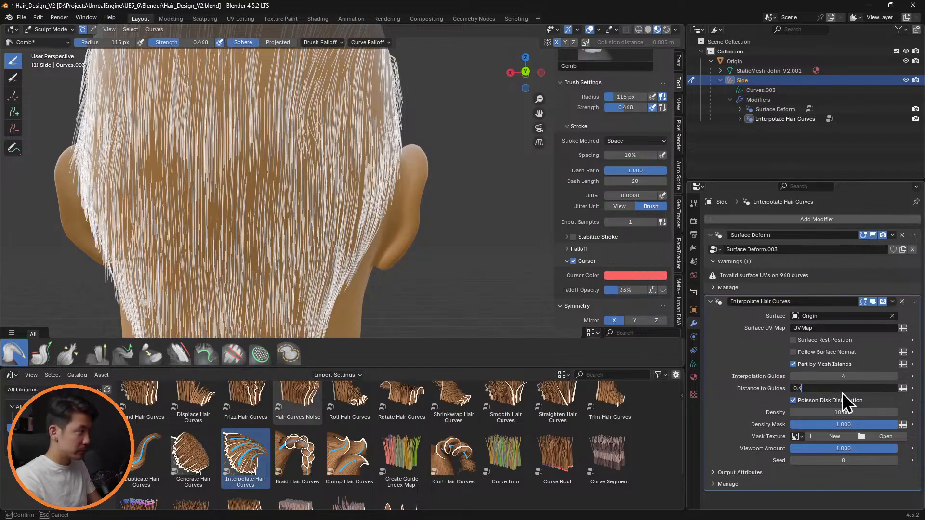
key(Return)
Step: Set the Interpolate Hair Curves modifier's Density to 50
middle_drag(424, 237, 463, 238)
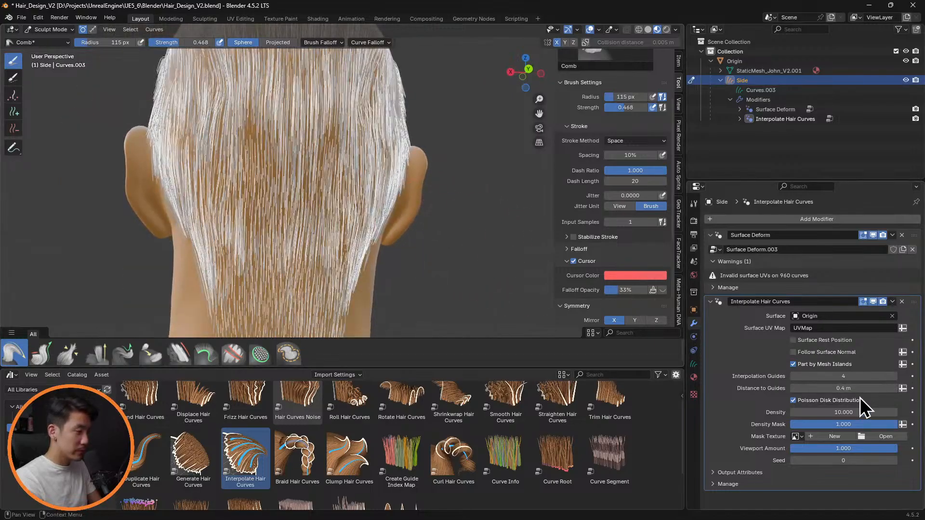
click(867, 412)
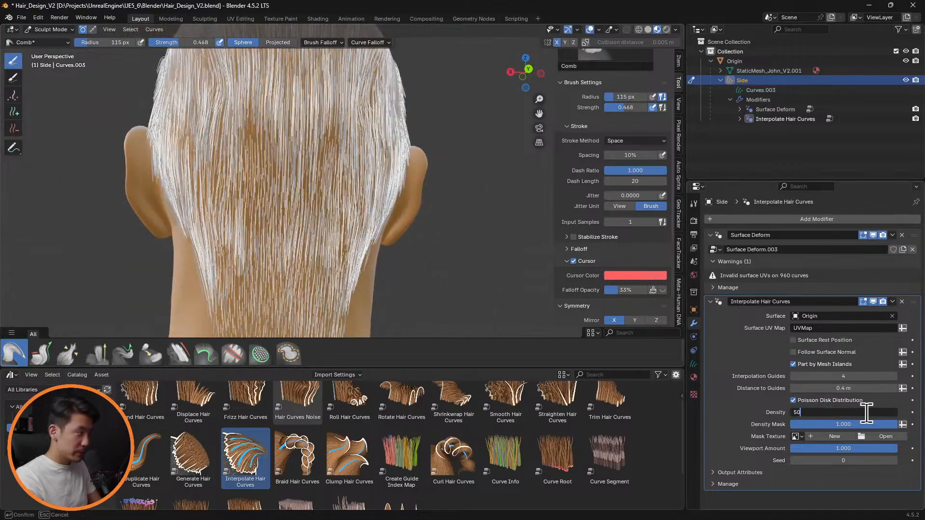
text(50)
key(Return)
Step: Comb the hair above and behind both ears to cover the remaining gaps
mouse_move(426, 242)
middle_down()
mouse_move(498, 252)
mouse_move(453, 186)
mouse_move(471, 181)
mouse_move(415, 151)
middle_up()
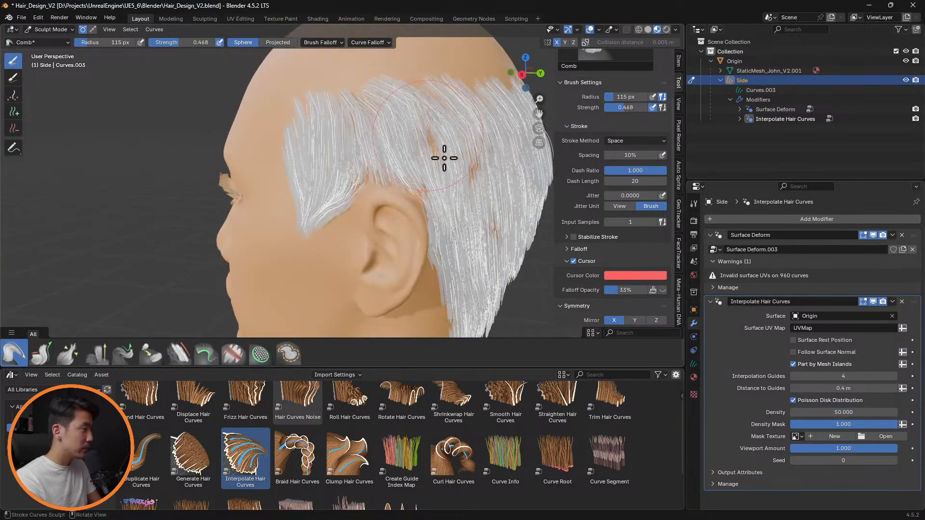
mouse_move(445, 166)
mouse_down()
mouse_move(438, 140)
mouse_move(440, 154)
mouse_move(471, 157)
mouse_move(482, 187)
mouse_up()
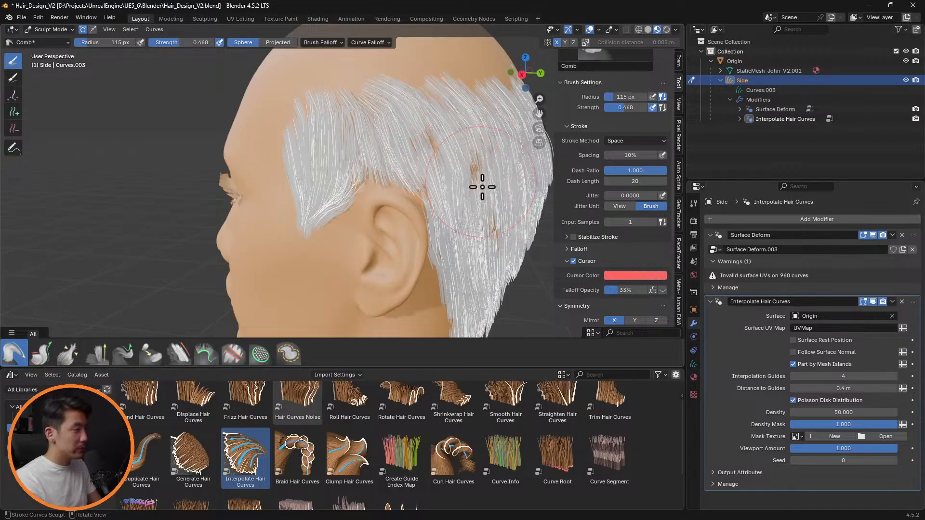
middle_drag(483, 191, 352, 212)
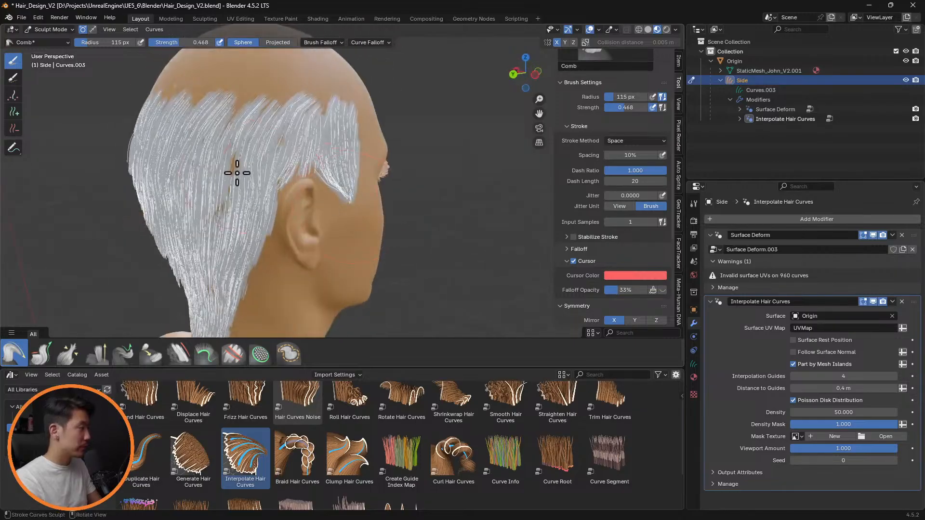
drag(232, 167, 223, 224)
Step: Hide the Interpolate Hair Curves modifier in the viewport and fill sparse hair behind the ear with the Density brush at 34 px and 66 px
click(873, 302)
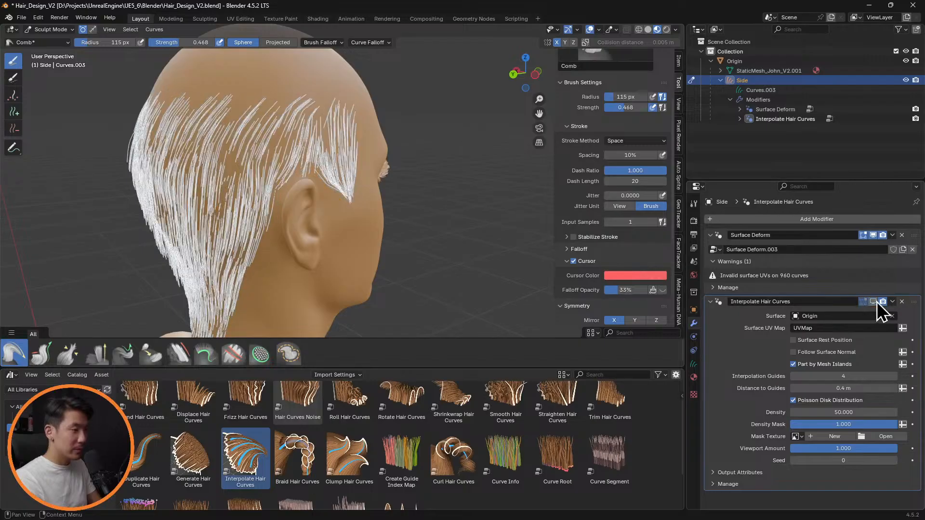
scroll(398, 197, up, 3)
middle_drag(378, 196, 289, 293)
click(261, 356)
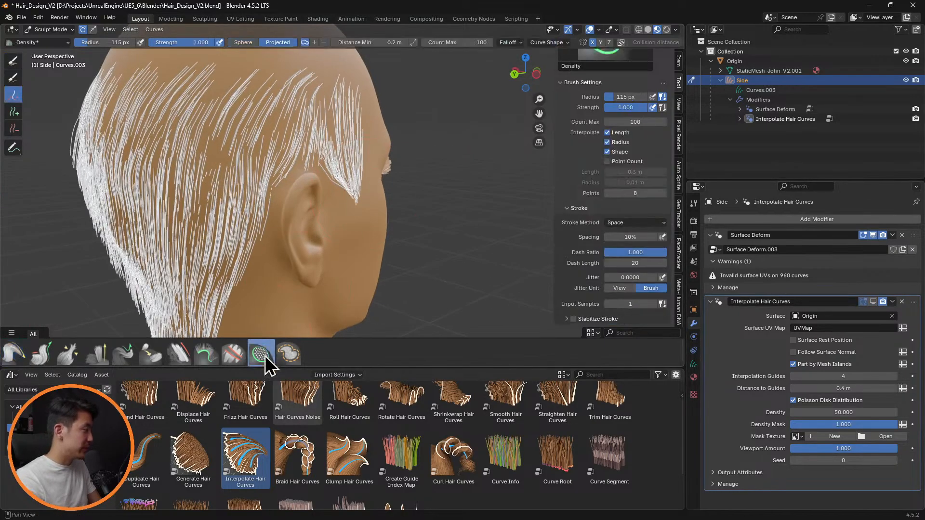
key(f)
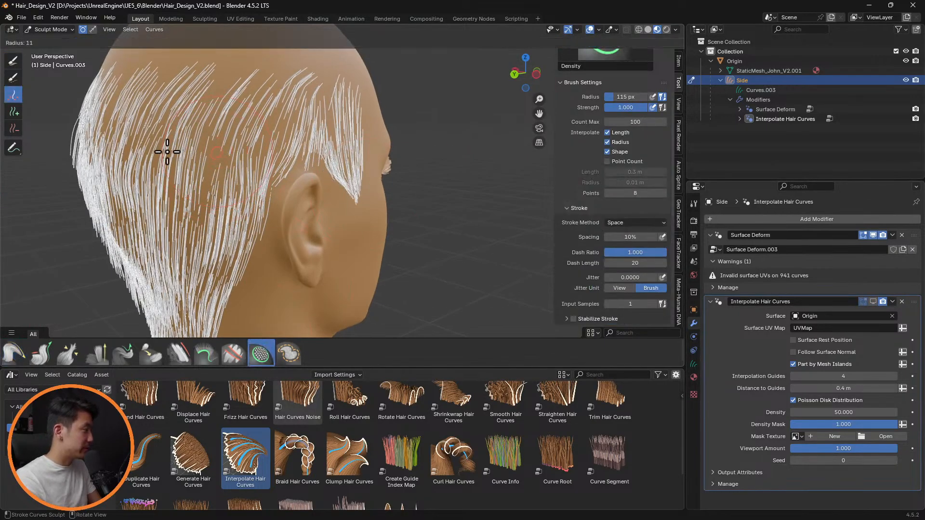
click(181, 151)
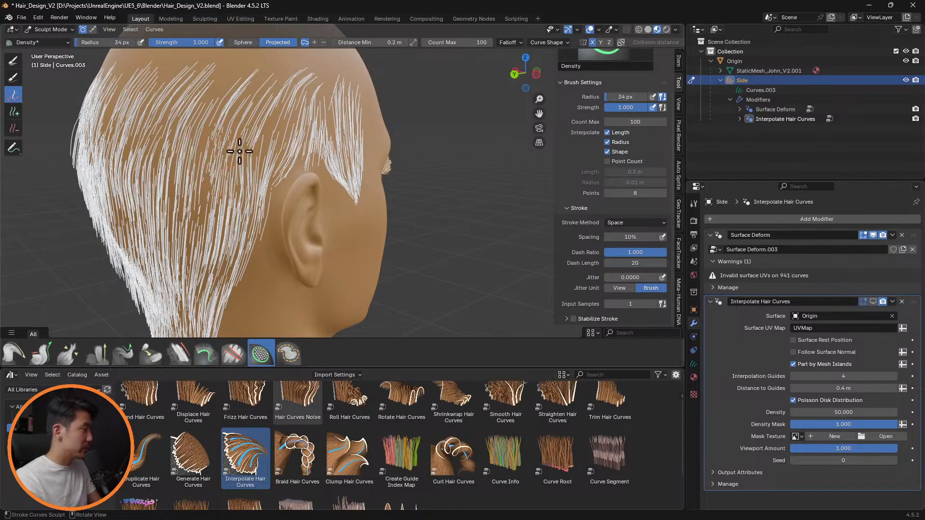
middle_drag(247, 159, 313, 144)
scroll(242, 143, up, 2)
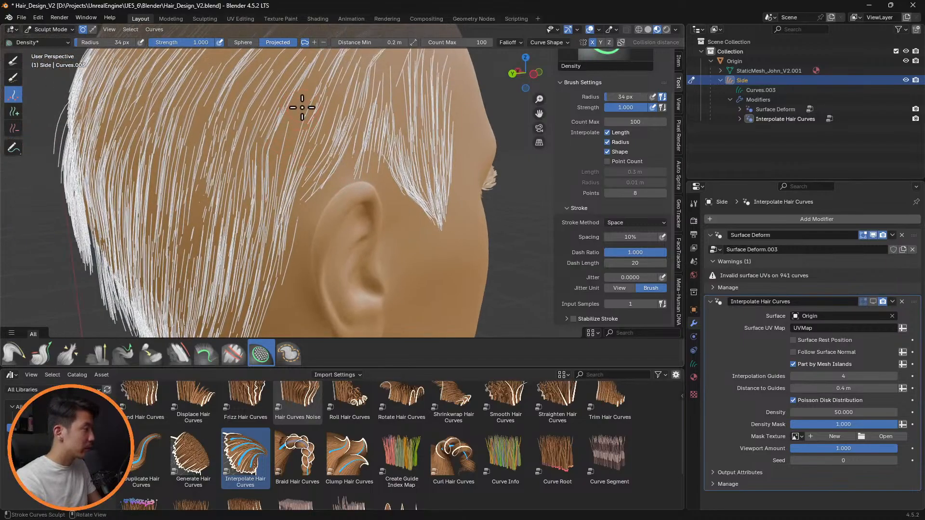
key(f)
click(228, 202)
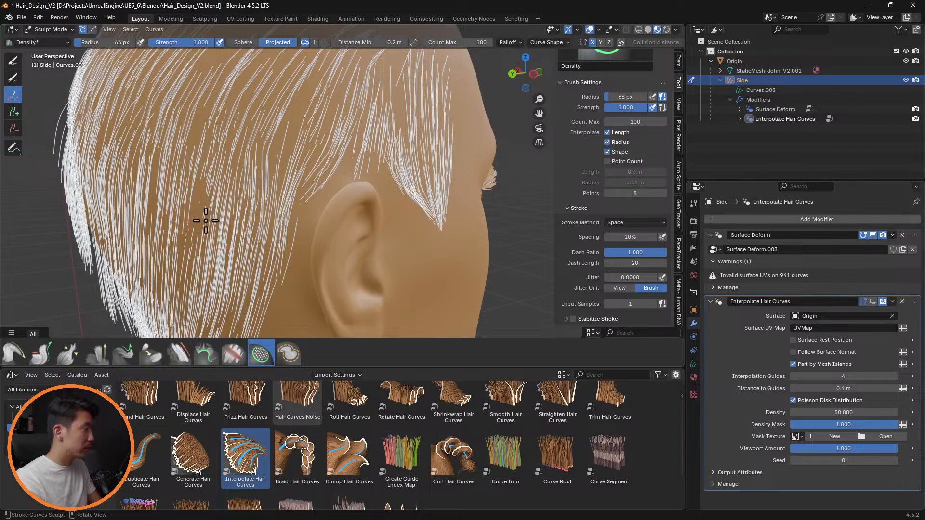
Step: Reduce the Density brush radius to 37 px for the thin hair above and behind the opposite ear
middle_drag(228, 170, 442, 154)
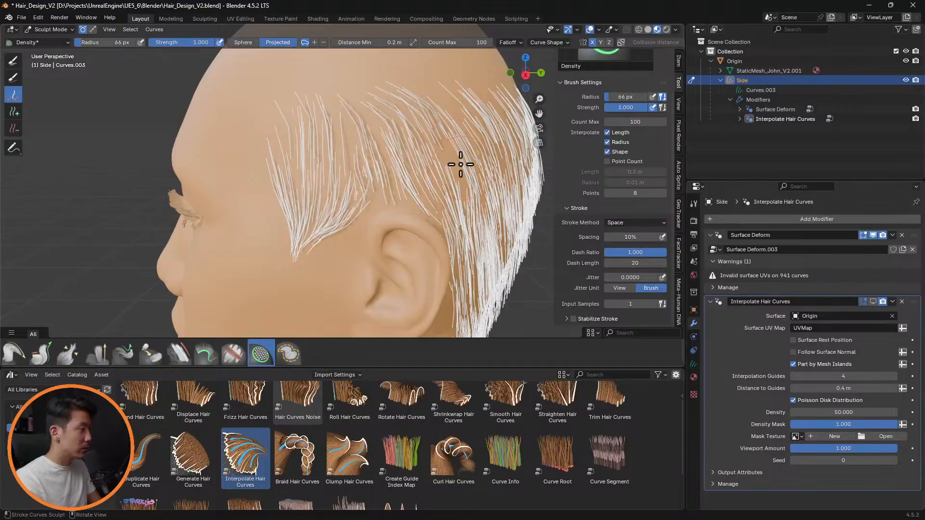
key(f)
click(445, 159)
scroll(458, 161, up, 3)
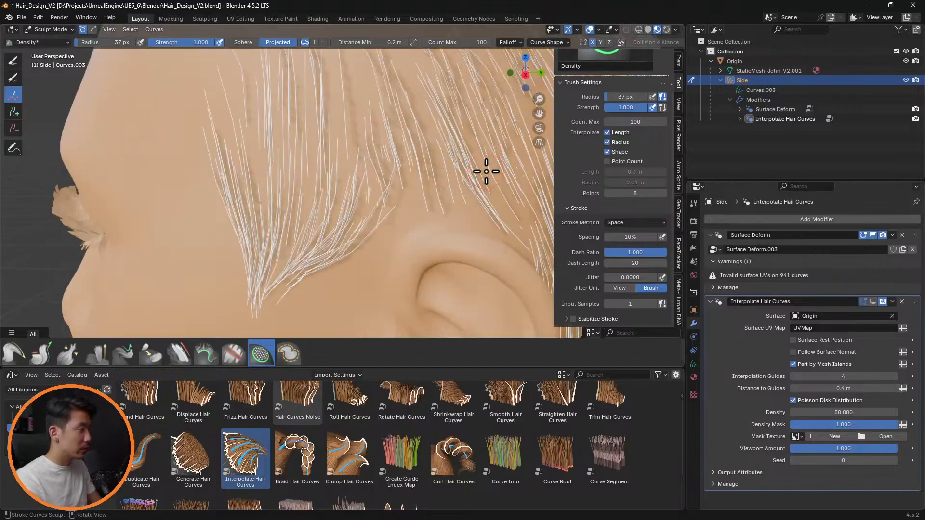
shift+middle_drag(501, 169, 188, 133)
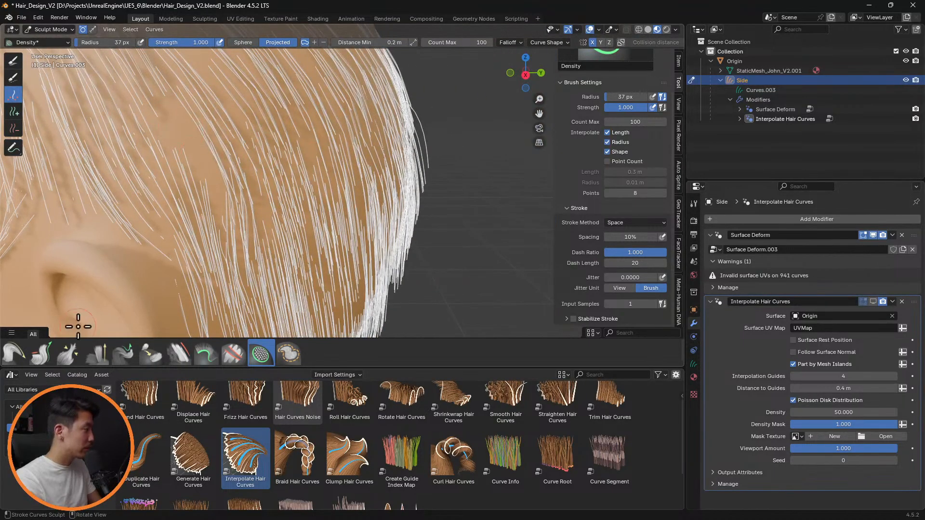
Step: Try the Add brush with a 206 px radius on the hair behind the ear
click(16, 113)
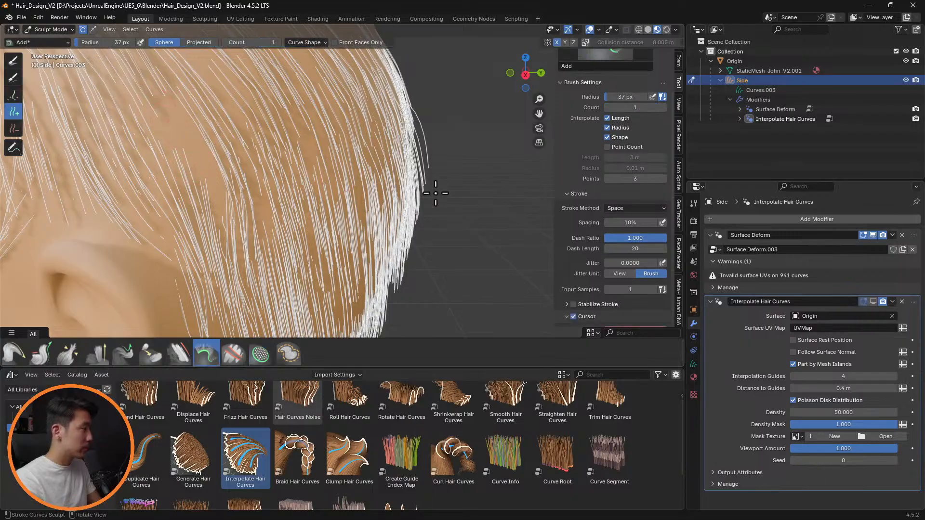
scroll(289, 202, down, 1)
key(f)
click(323, 172)
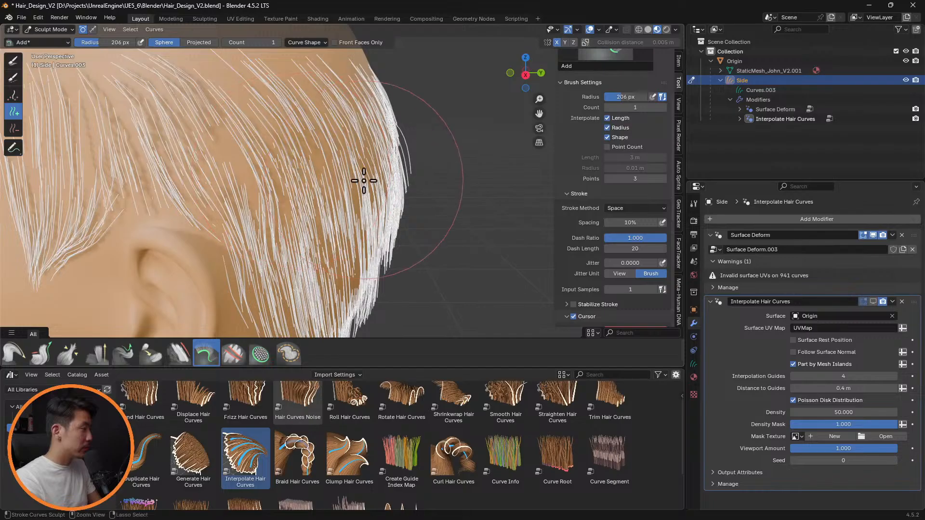
Step: Enable Point Count interpolation for the Density brush and set its radius to 96 px
click(259, 355)
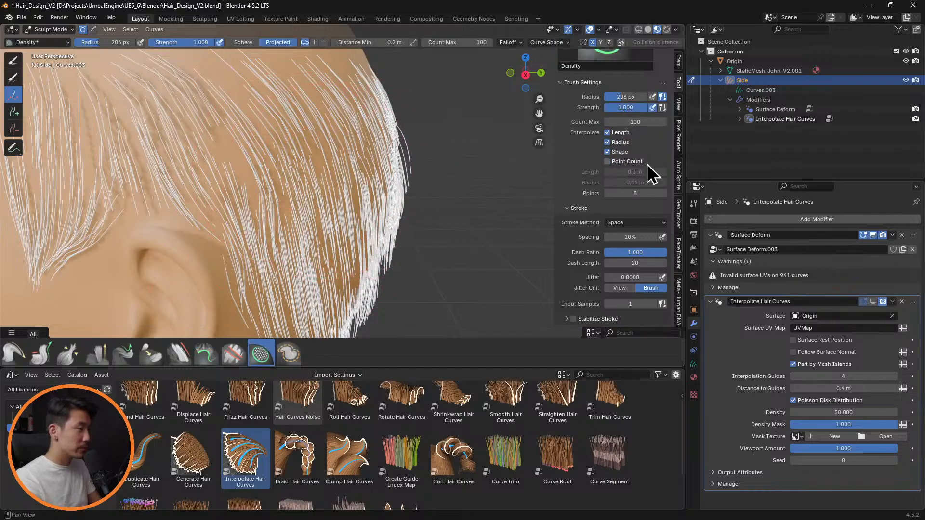
click(621, 162)
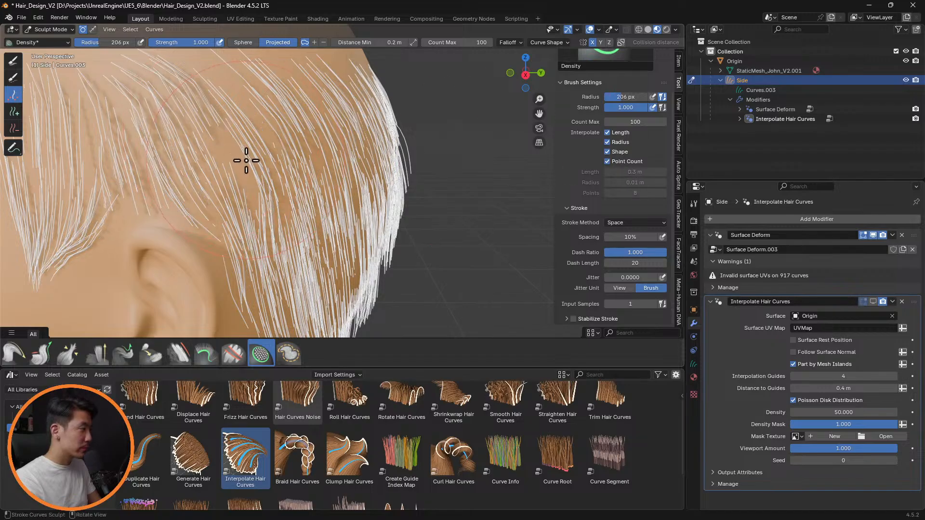
key(f)
click(186, 149)
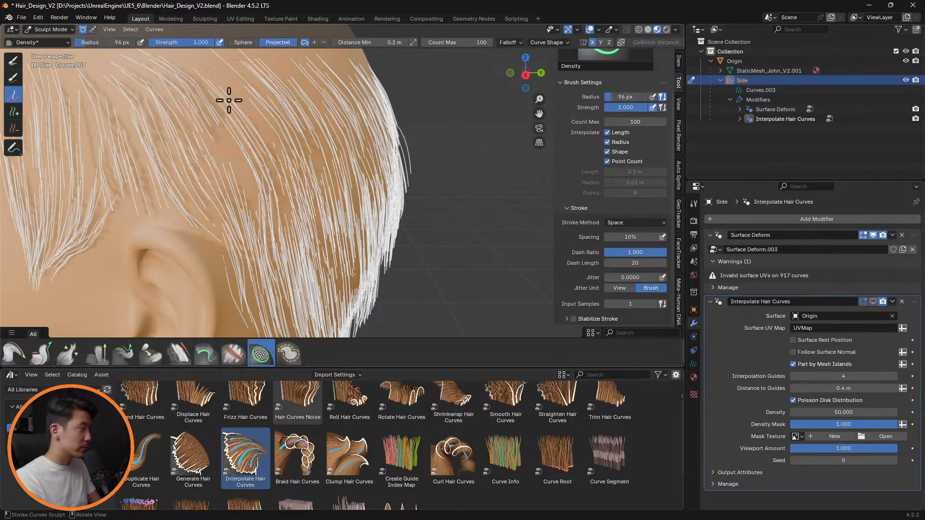
Step: Thicken the sparse hair behind the ear and towards the back of the head with the Density brush at 140 px
key(f)
click(300, 181)
drag(246, 206, 268, 249)
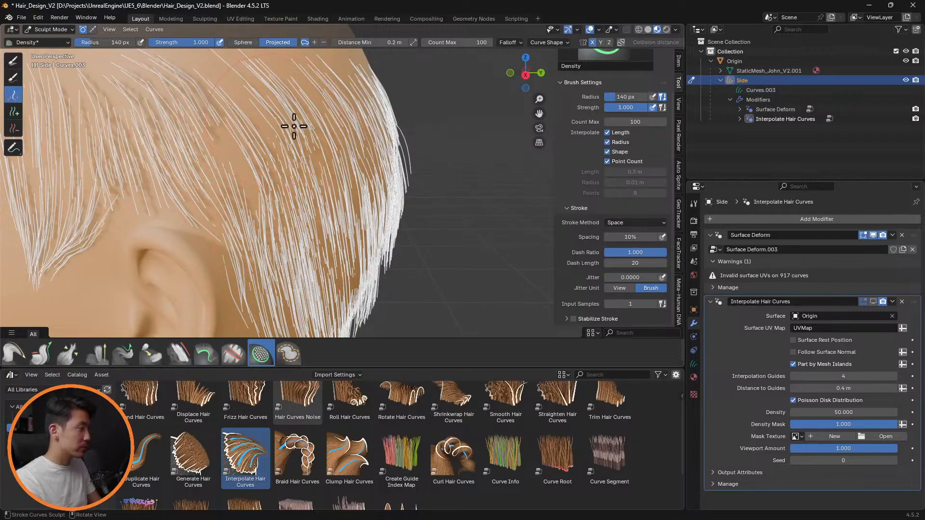
middle_drag(294, 126, 341, 150)
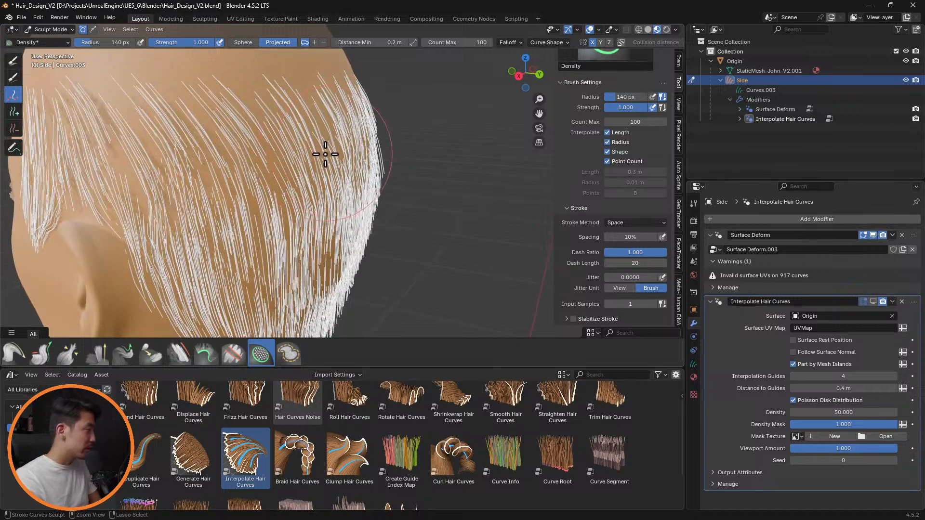
drag(325, 155, 278, 171)
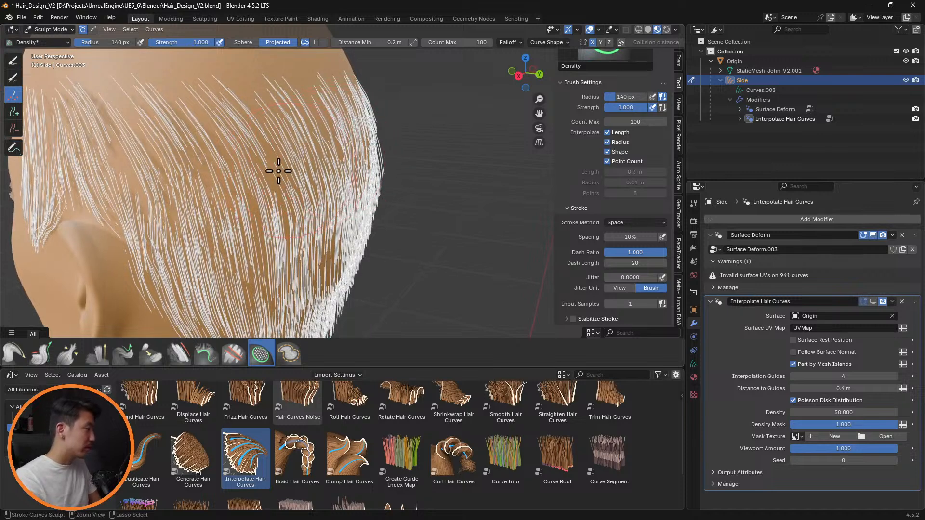
middle_drag(288, 174, 312, 160)
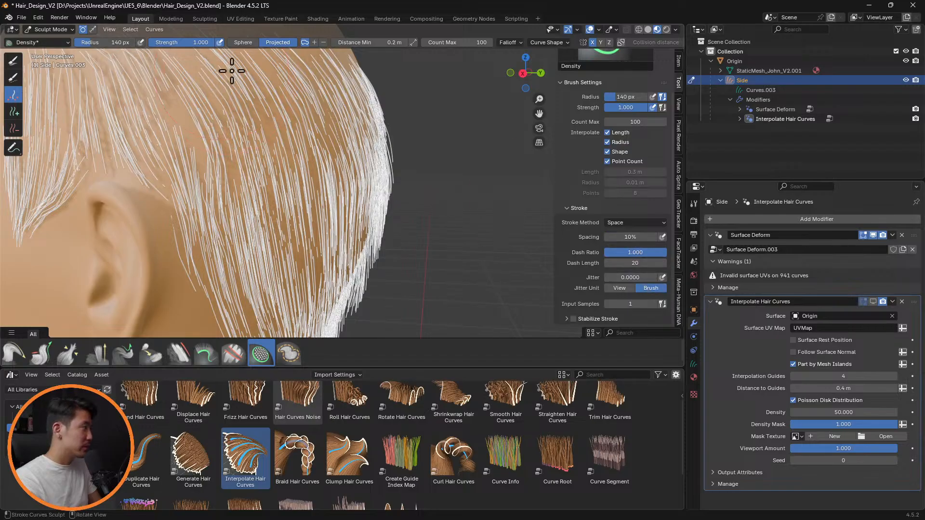
Step: Turn off Radius interpolation for the Density brush and set its size to 45 px for the gaps above the ear
scroll(568, 294, down, 3)
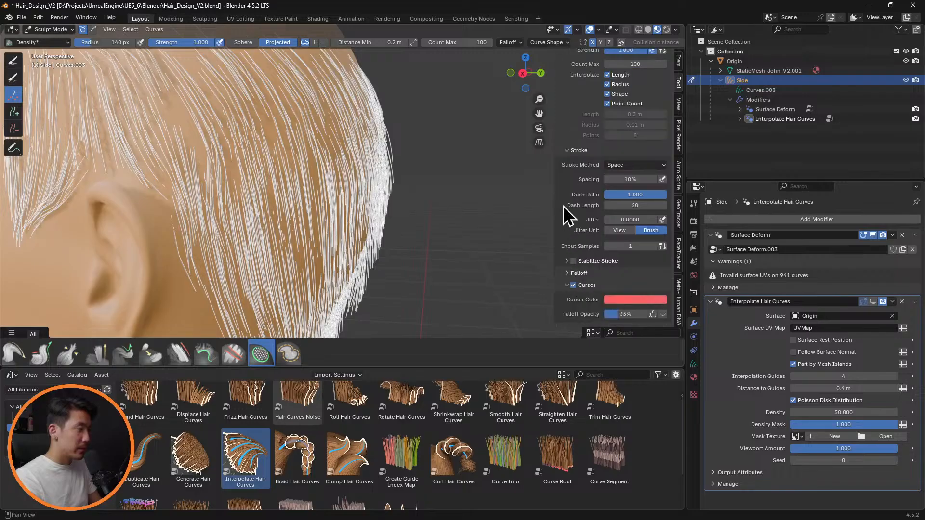
scroll(563, 206, up, 4)
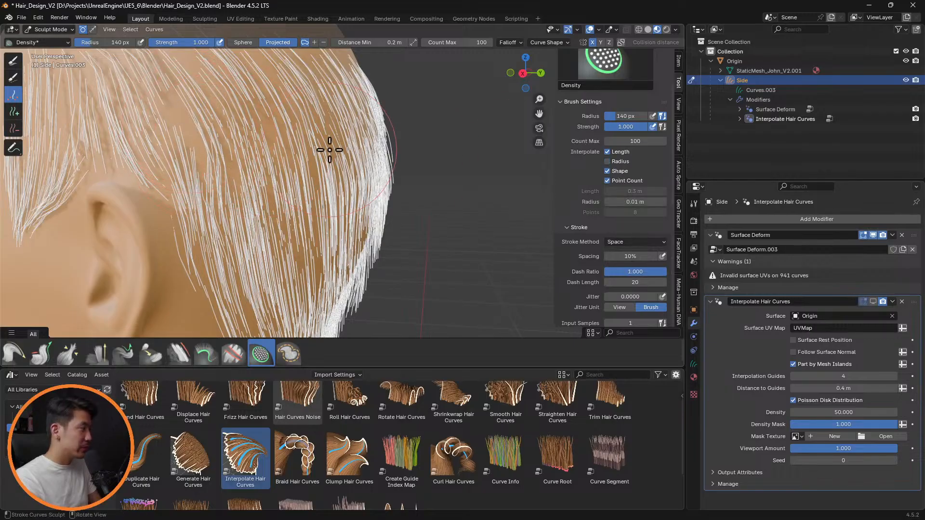
key(f)
click(261, 140)
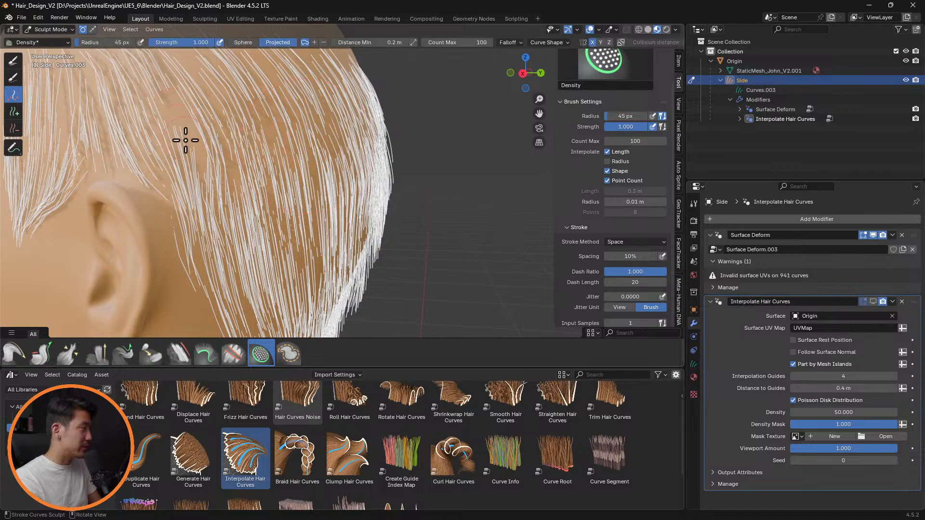
scroll(207, 128, up, 6)
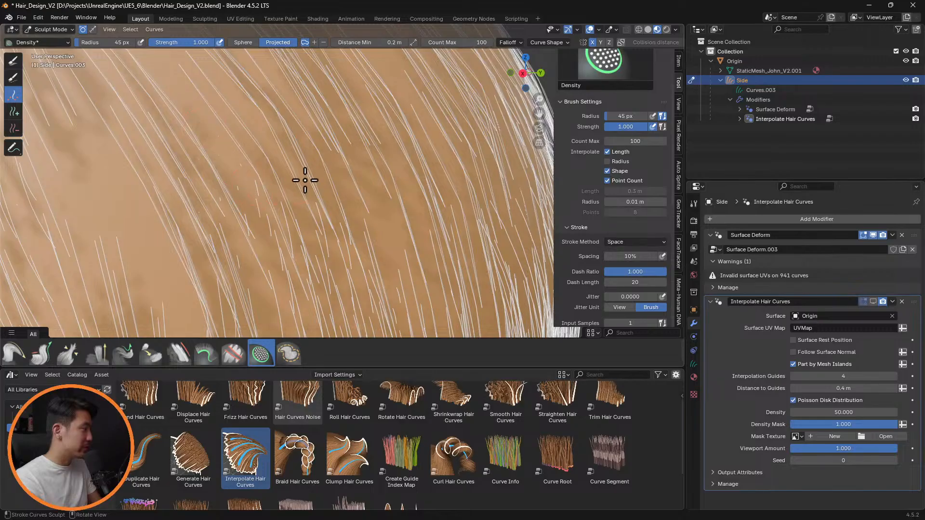
mouse_move(305, 181)
middle_down()
mouse_move(260, 173)
mouse_move(307, 182)
middle_up()
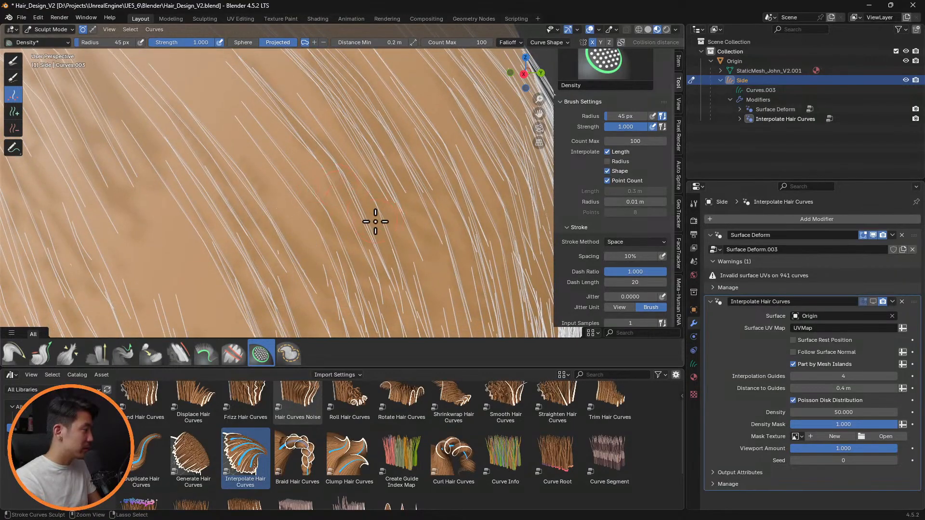
scroll(381, 222, down, 3)
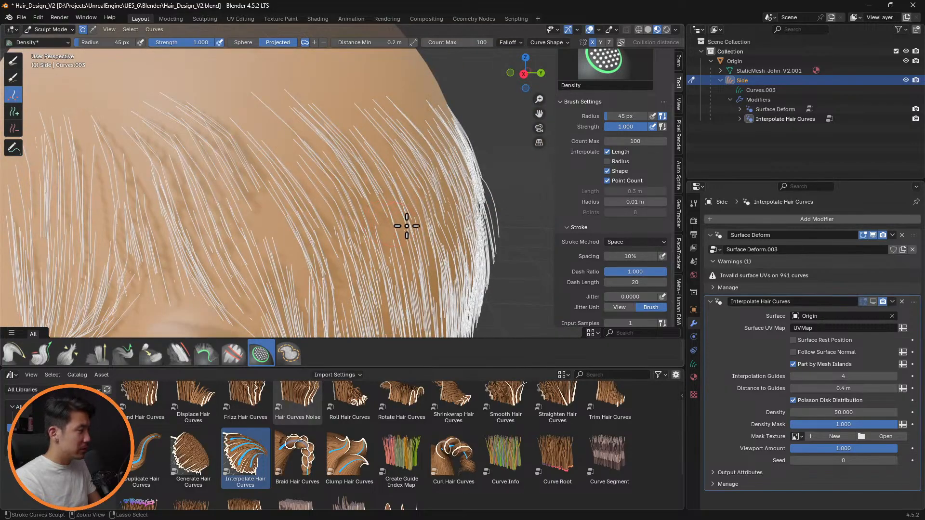
Step: Turn off Length interpolation for the Density brush and enlarge its radius to 110 px for the side hair
click(608, 152)
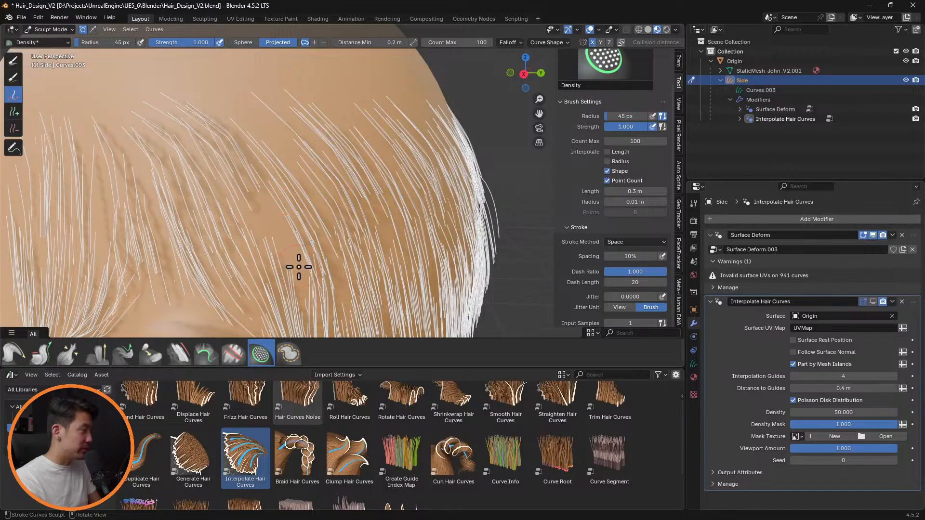
key(f)
click(453, 222)
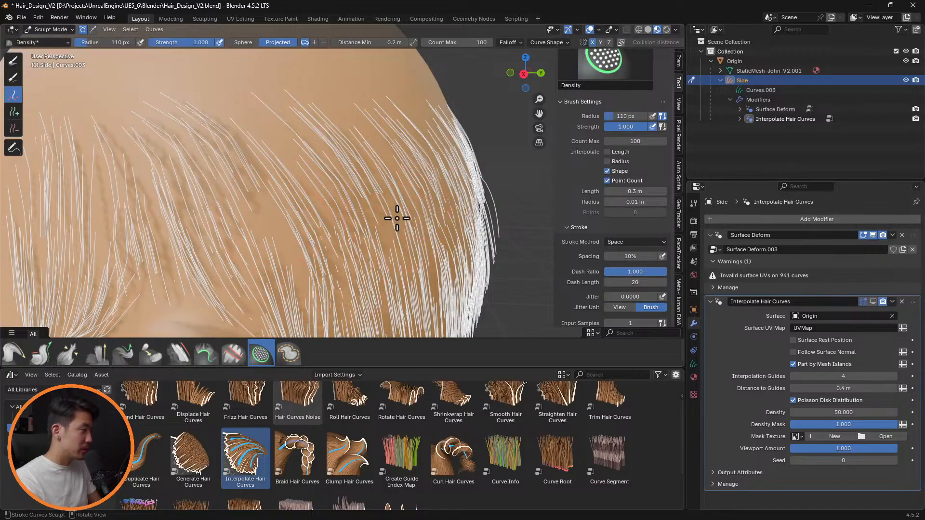
middle_drag(397, 218, 426, 208)
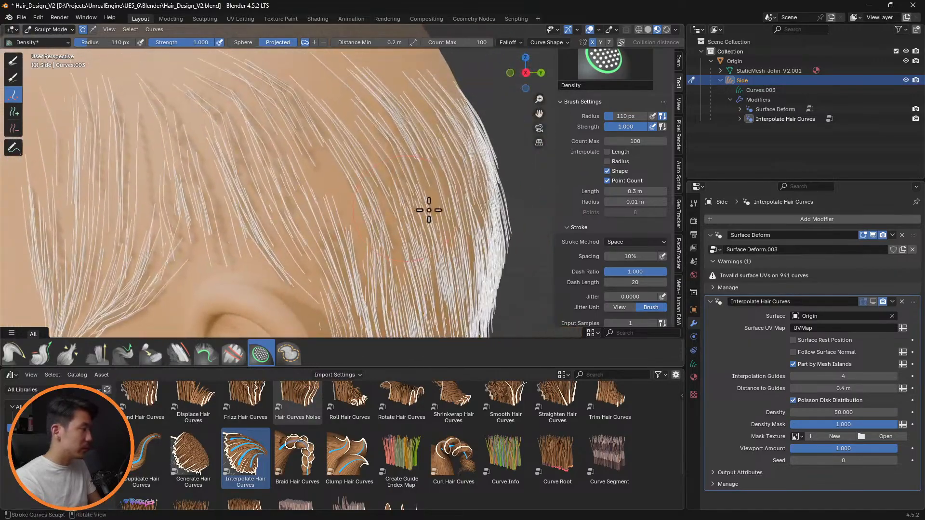
Step: Set the Density brush's curve Length to 3 m and its radius to 56 px for filling sparse hair above the ear
double_click(650, 191)
text(3)
key(Return)
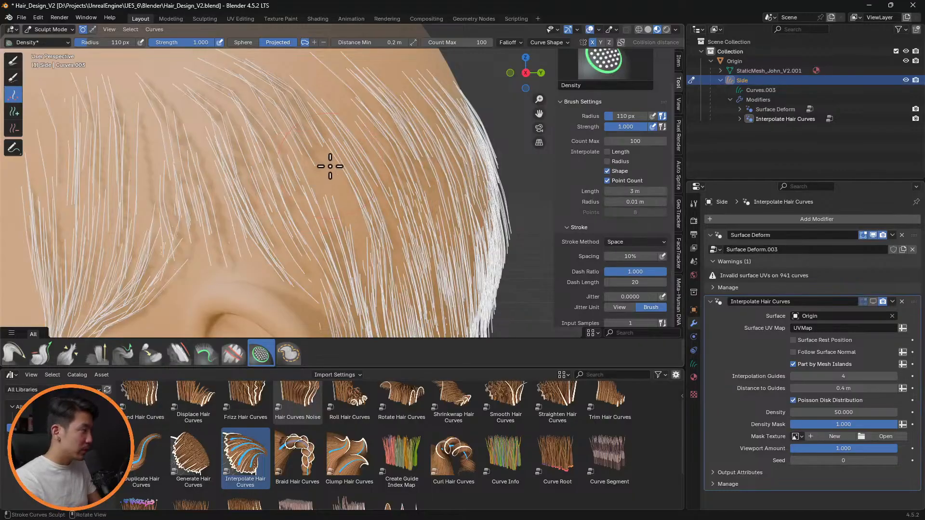
middle_drag(384, 254, 250, 175)
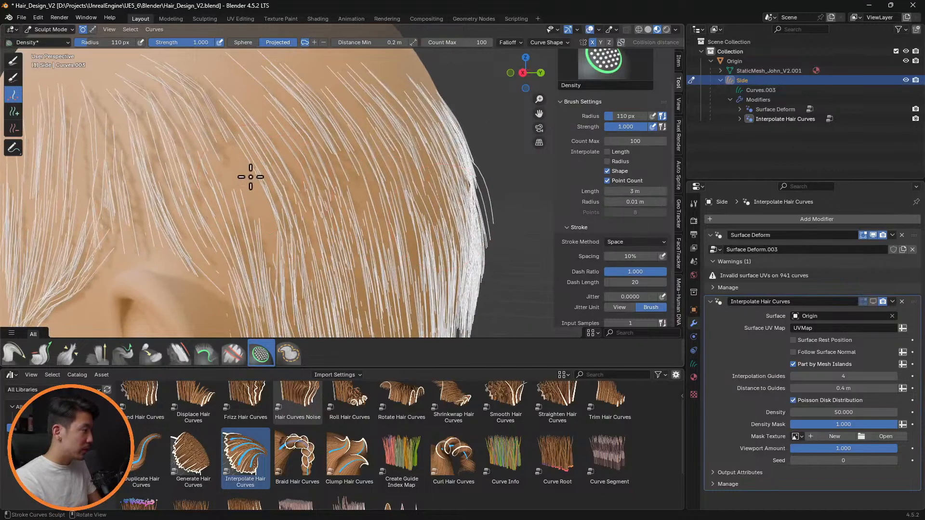
key(f)
click(211, 173)
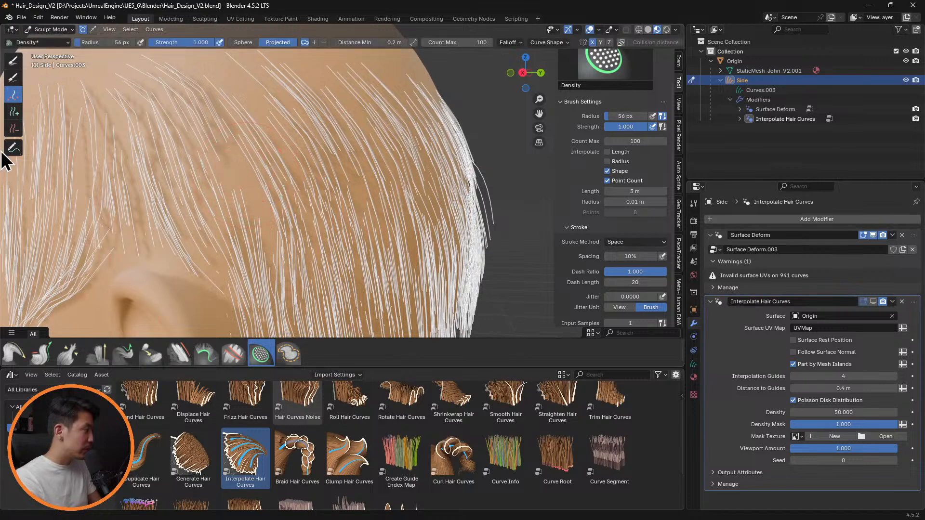
Step: Switch to the Add brush, enable Point Count interpolation and disable Radius and Length interpolation
click(16, 115)
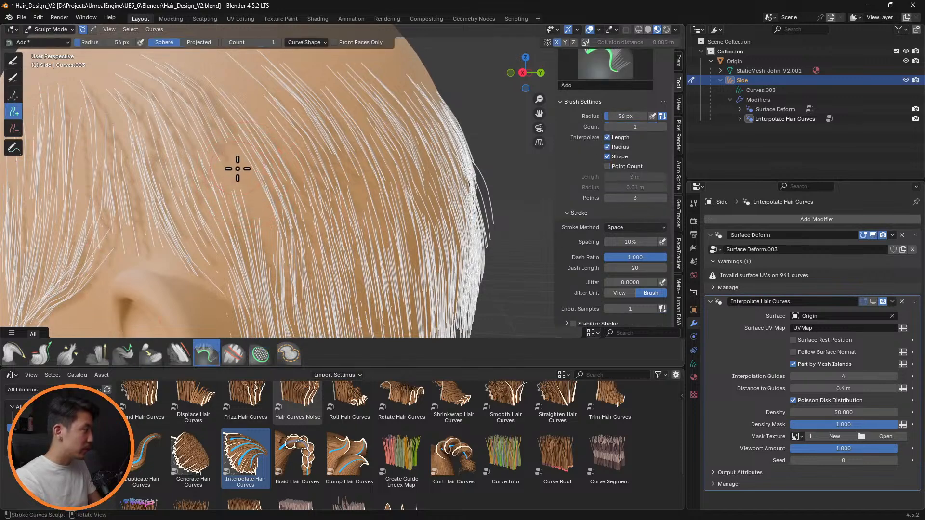
scroll(258, 203, up, 6)
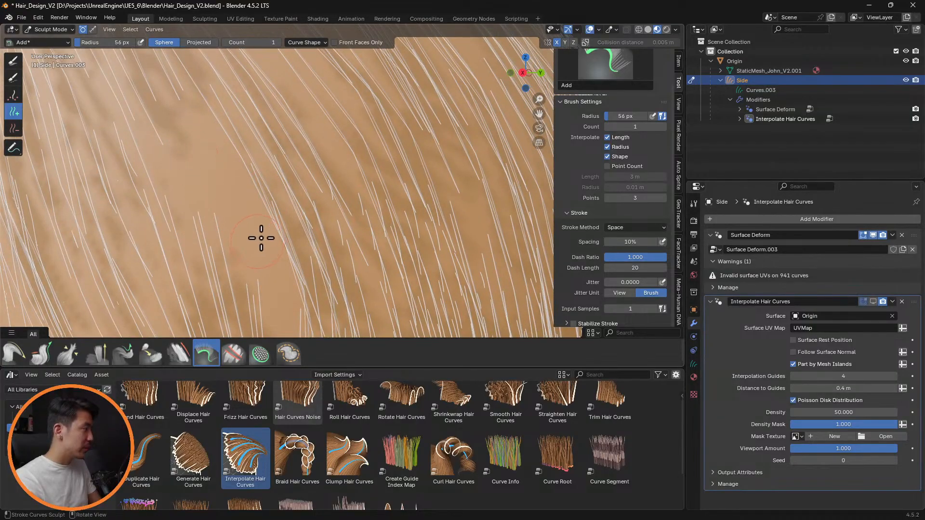
middle_drag(261, 238, 318, 241)
scroll(310, 246, up, 2)
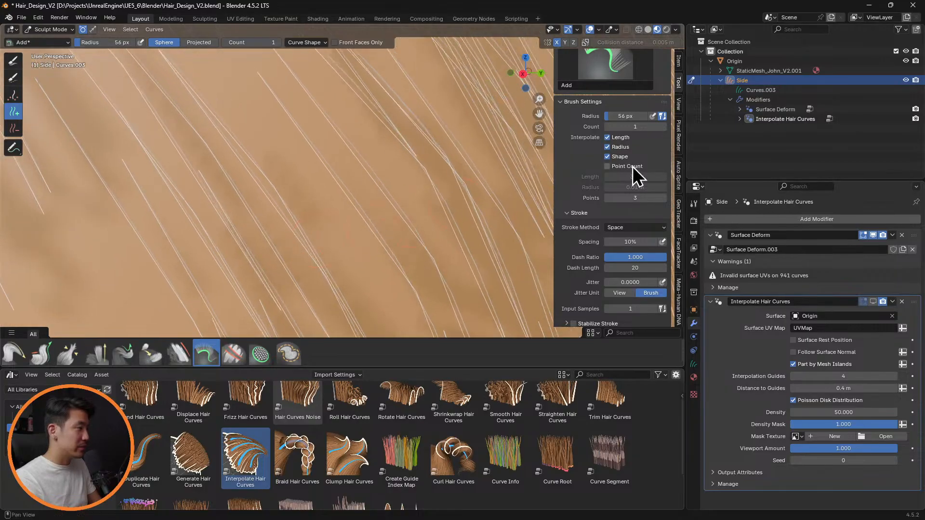
click(607, 166)
click(607, 147)
click(607, 138)
Step: Set the Add brush's radius to 38 px and its falloff shape to Projected
scroll(238, 197, down, 3)
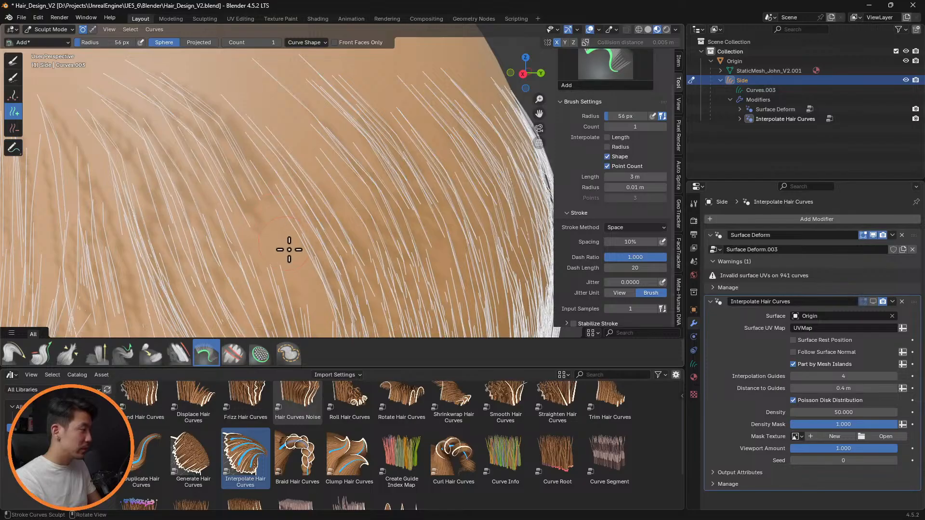
key(f)
click(275, 243)
click(198, 43)
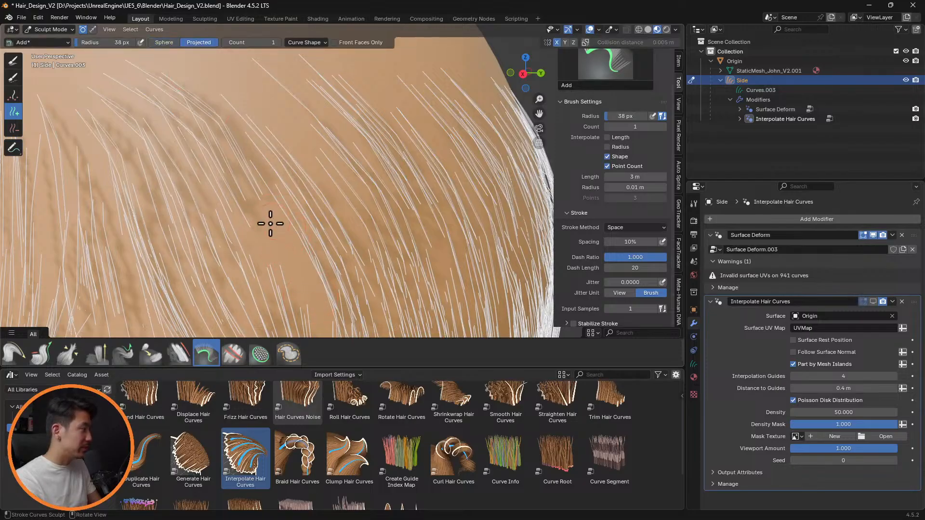
Step: Turn off Point Count and Shape interpolation for the Add brush and undo the test stroke of curves above the ear
scroll(314, 135, down, 6)
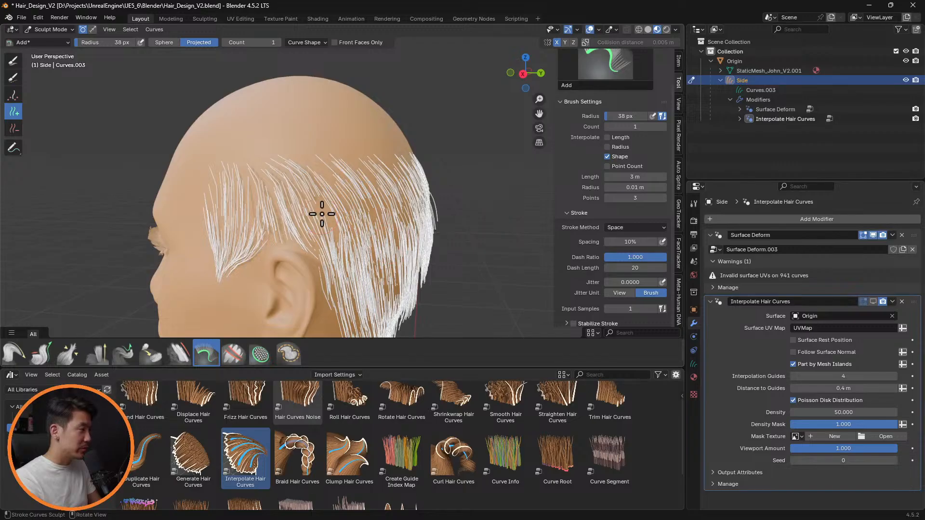
scroll(332, 227, up, 6)
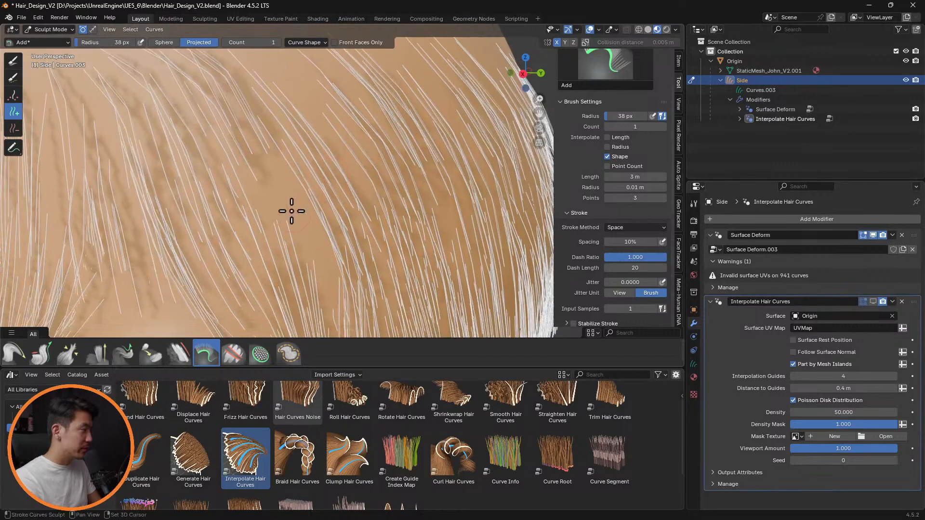
click(619, 157)
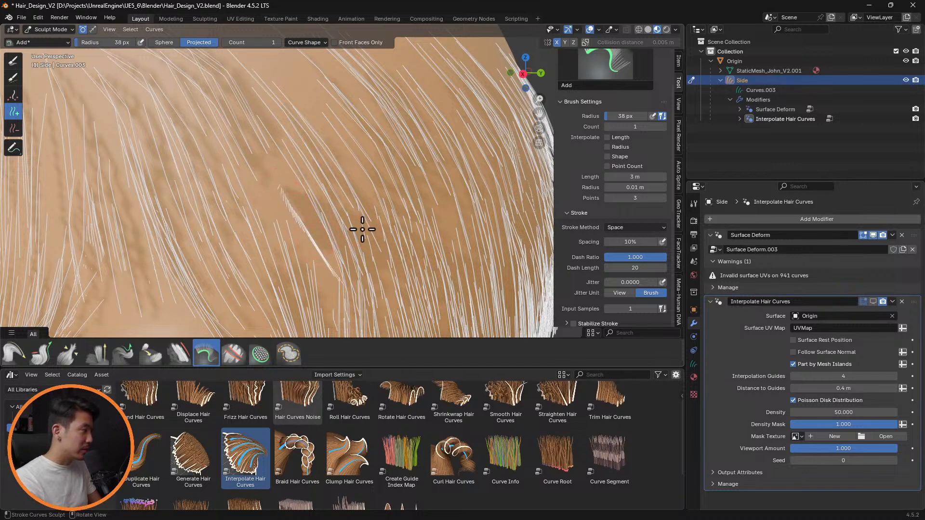
middle_drag(361, 224, 345, 223)
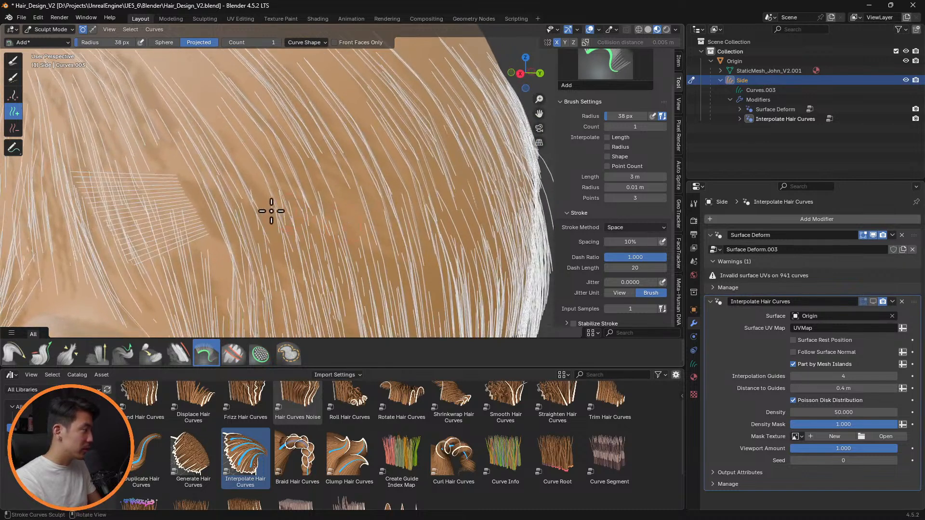
key(ctrl+z)
Step: Add single curves in the sparse gap above the ear and along the upper hairline, undoing the last unwanted additions
click(163, 172)
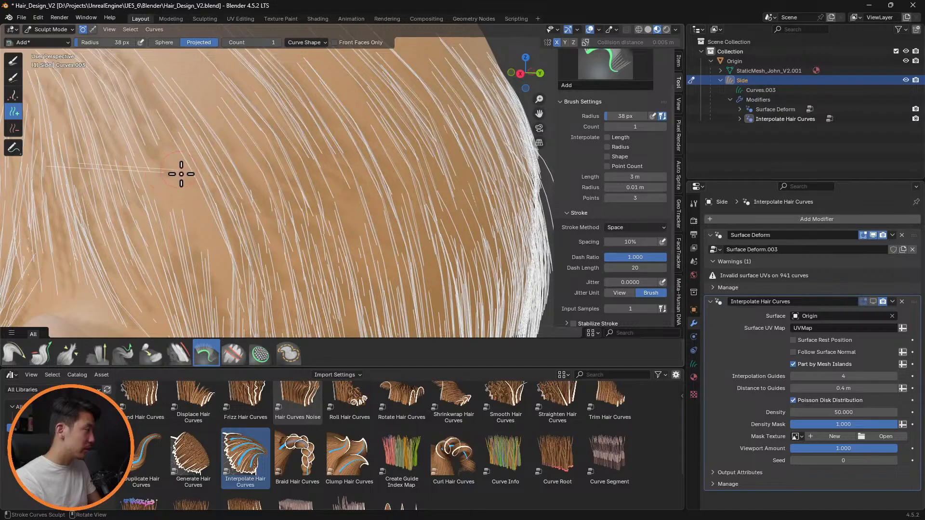
click(169, 198)
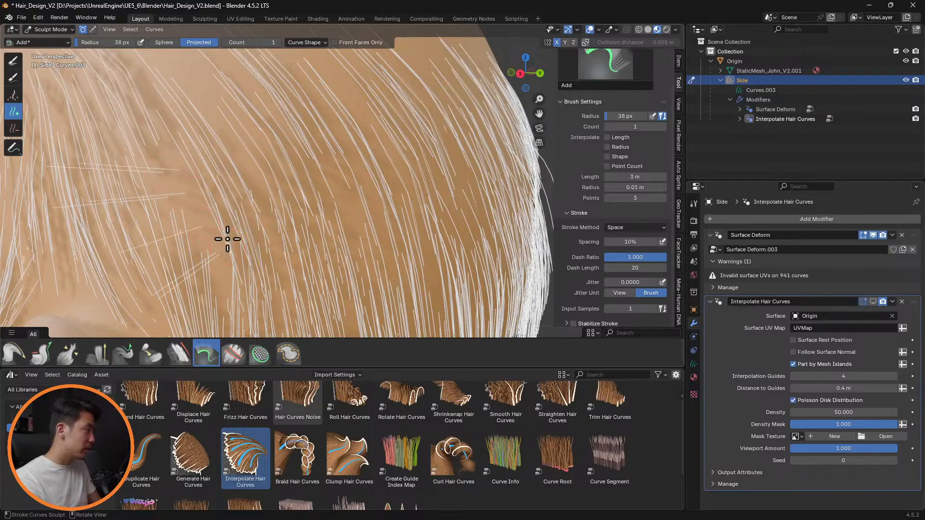
middle_drag(209, 107, 237, 188)
click(237, 188)
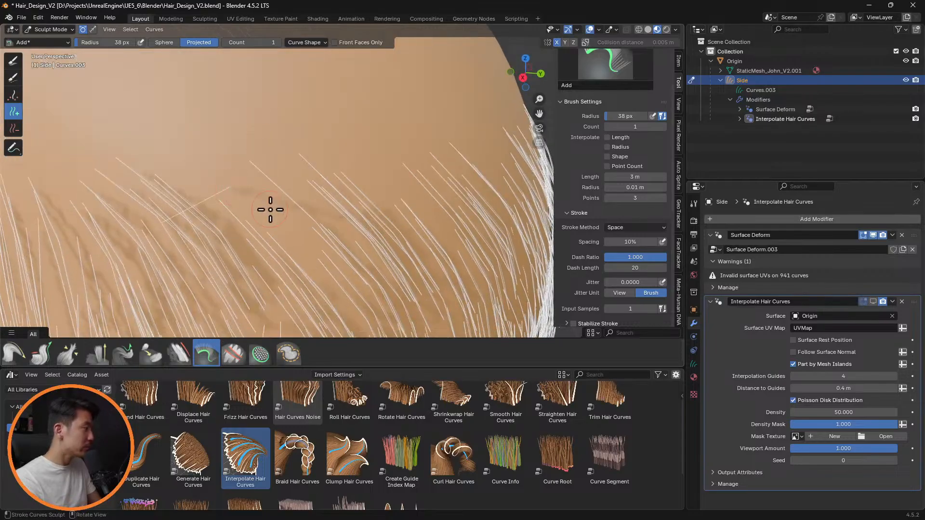
click(271, 210)
click(308, 245)
middle_drag(327, 245, 322, 216)
key(ctrl+z)
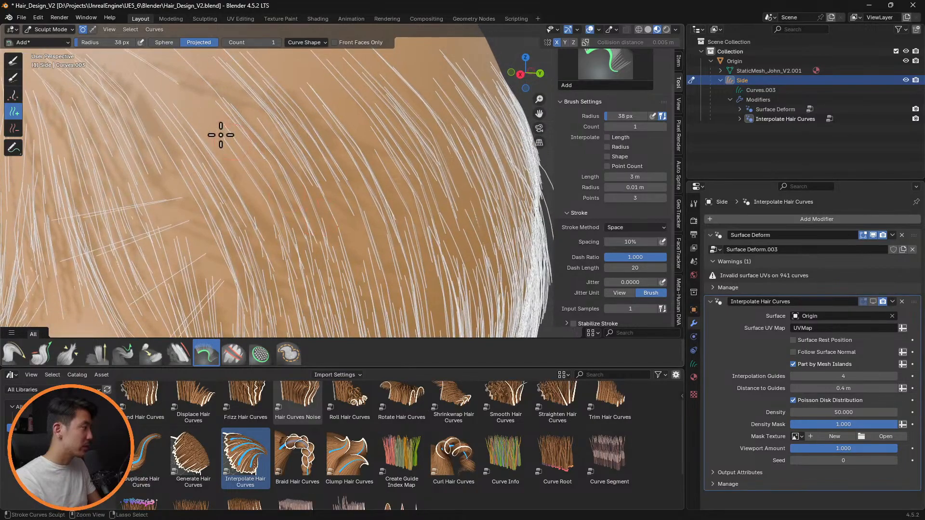
key(ctrl+z)
Step: Deselect all curves and select the newly added protruding ones with the Select brush at a radius of 163 px
middle_drag(227, 124, 337, 140)
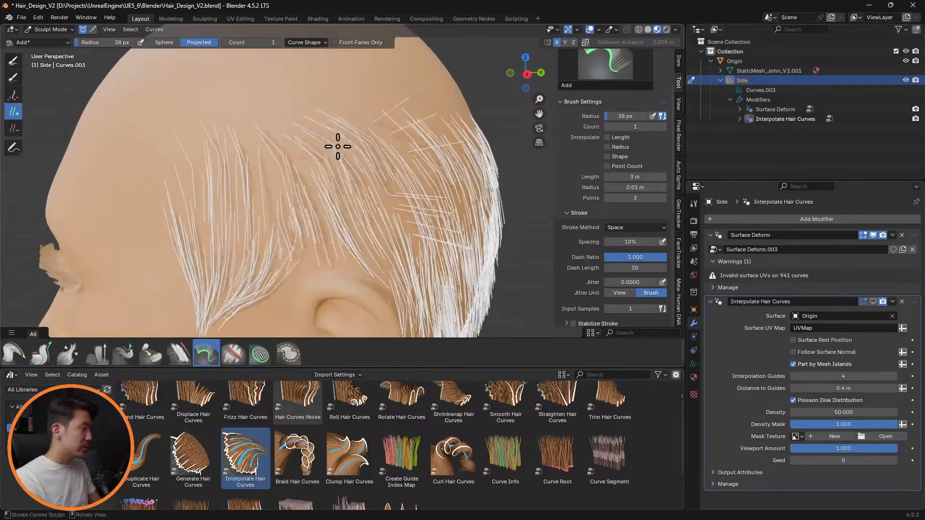
click(13, 353)
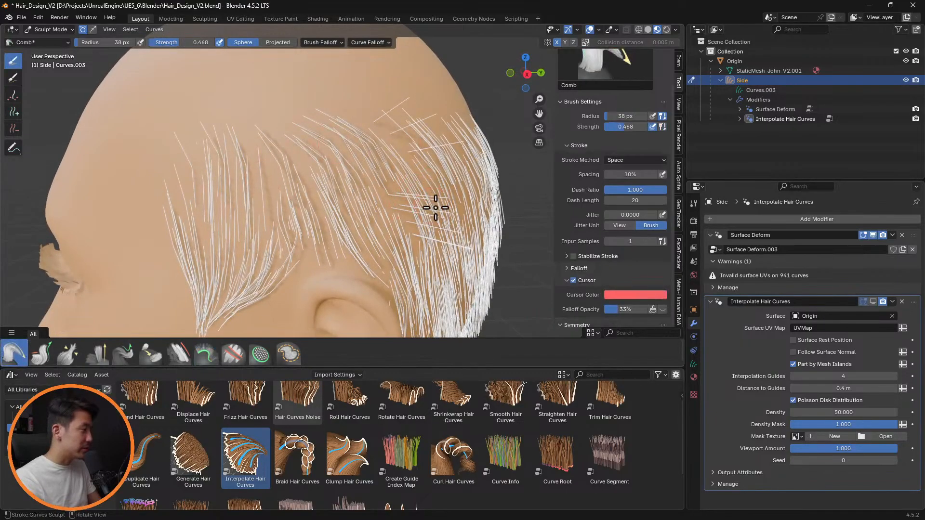
middle_drag(439, 217, 386, 180)
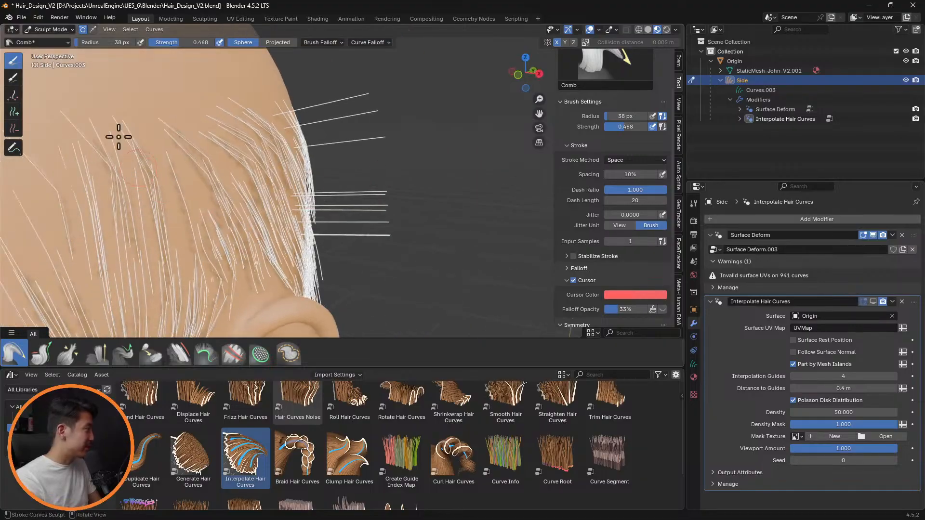
click(15, 82)
key(alt+a)
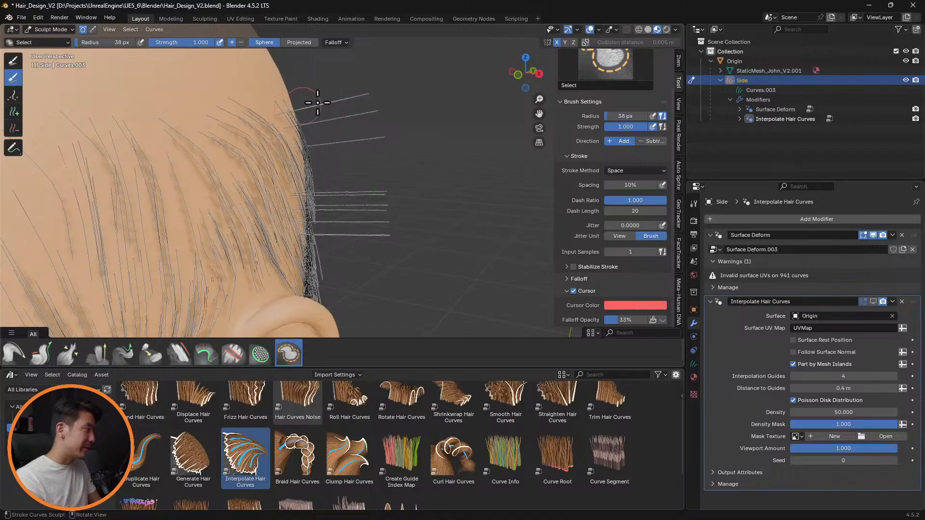
key(f)
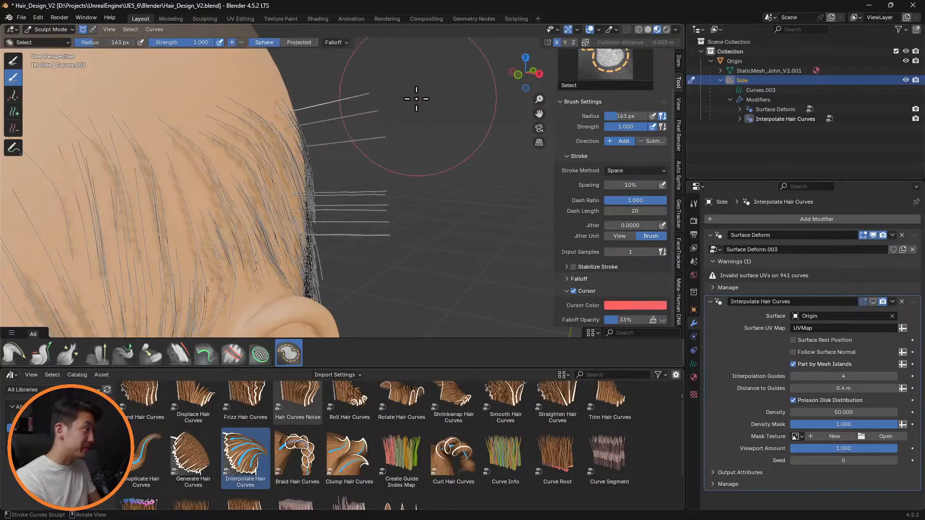
click(382, 225)
mouse_move(383, 225)
mouse_down()
mouse_move(368, 288)
mouse_move(361, 159)
mouse_move(320, 116)
mouse_move(317, 86)
mouse_move(356, 251)
mouse_move(359, 122)
mouse_up()
Step: Comb the selected protruding curves downward against the head from the side and back views
click(13, 356)
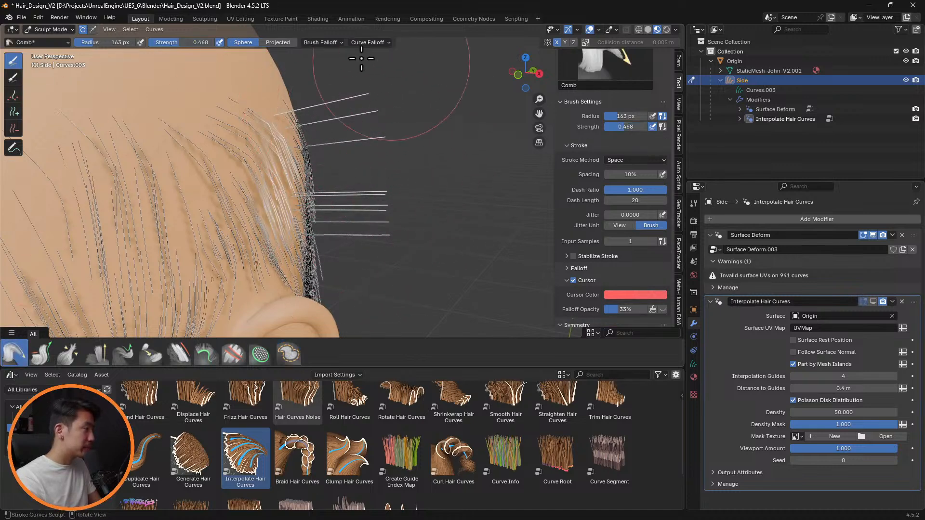
mouse_move(448, 101)
mouse_down()
mouse_move(383, 265)
mouse_move(397, 209)
mouse_move(396, 260)
mouse_up()
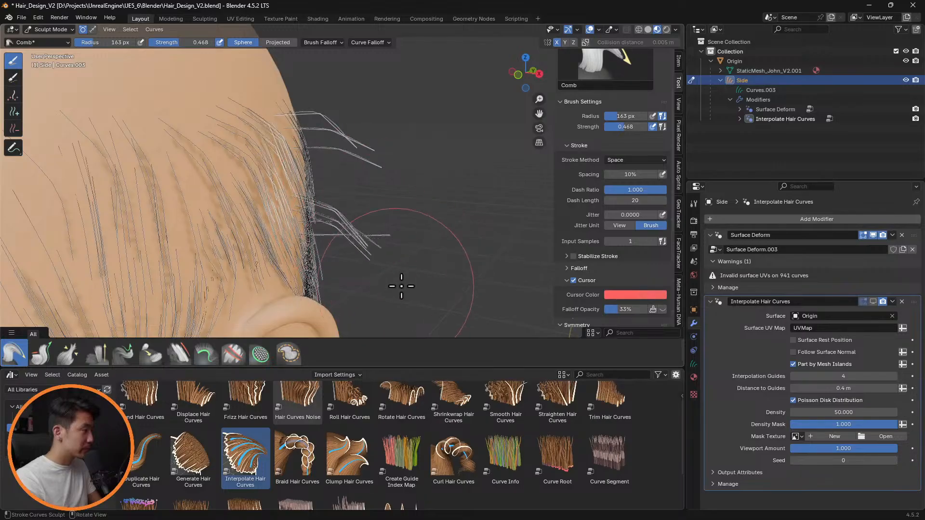
mouse_move(399, 283)
middle_down()
mouse_move(330, 182)
mouse_move(228, 146)
middle_up()
mouse_move(228, 146)
mouse_down()
mouse_move(243, 157)
mouse_move(247, 127)
mouse_up()
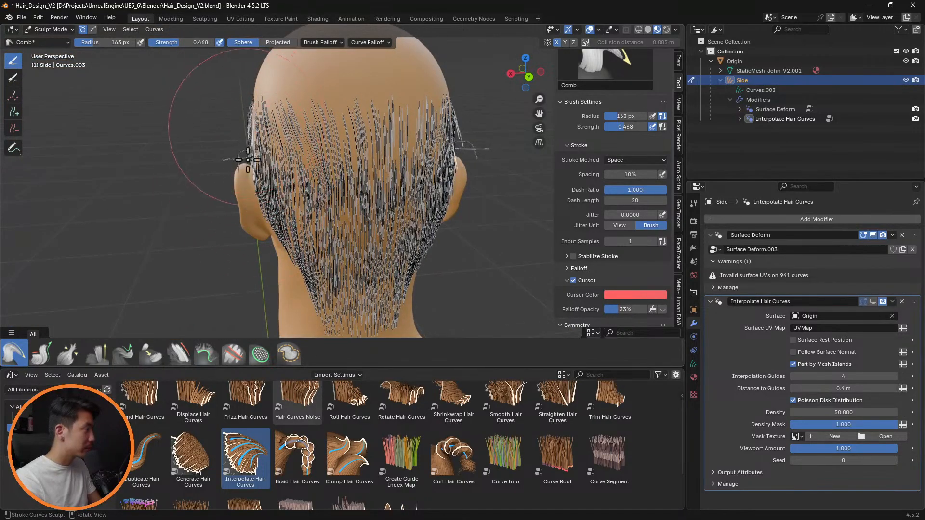
Step: Add the curves still sticking out above the ear to the selection and comb them down flat against the scalp
scroll(290, 138, up, 4)
scroll(290, 139, up, 2)
mouse_move(241, 144)
shift+middle_down()
mouse_move(210, 123)
mouse_move(231, 142)
shift+middle_up()
click(18, 82)
mouse_move(158, 127)
mouse_down()
mouse_move(181, 127)
mouse_move(171, 138)
mouse_up()
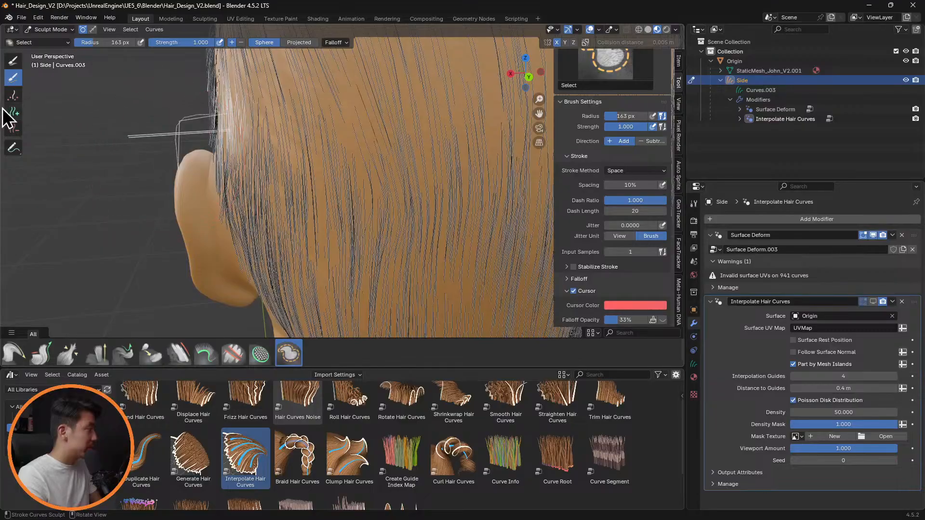
click(14, 353)
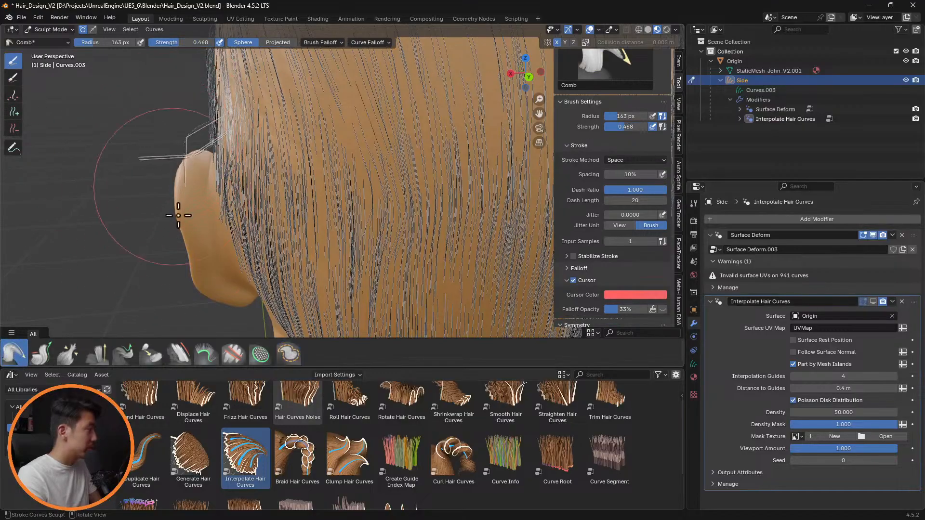
drag(155, 178, 207, 249)
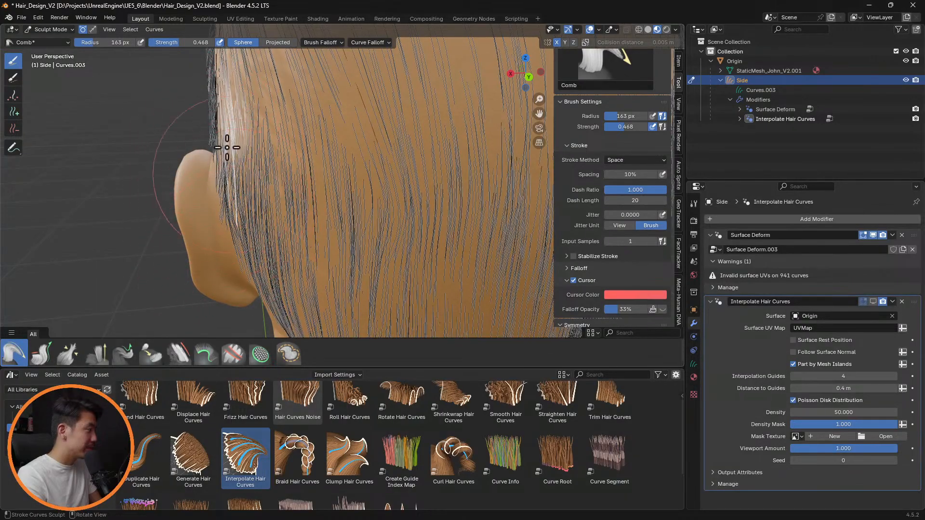
Step: Reselect all curves and puff up the flattened hair above the ear with the Puff brush at 109 px
middle_drag(236, 206, 322, 176)
scroll(295, 184, down, 5)
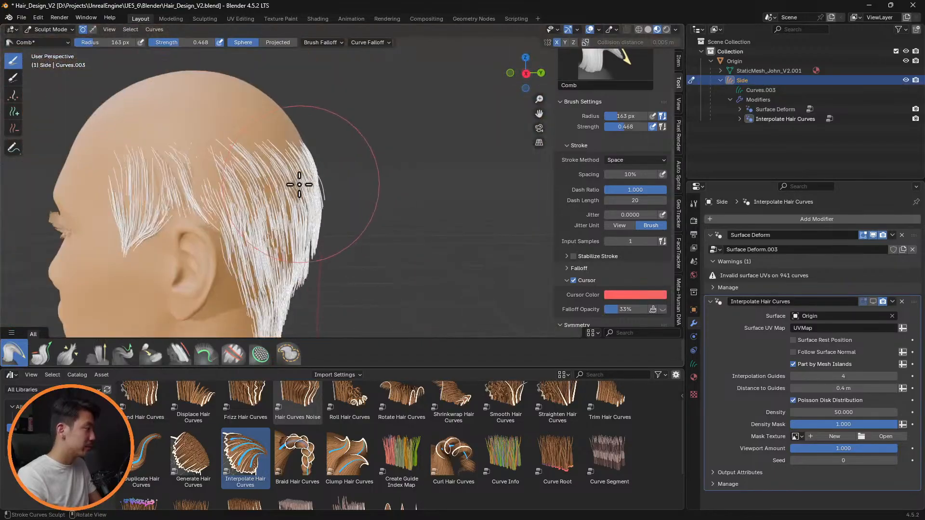
middle_drag(261, 175, 327, 200)
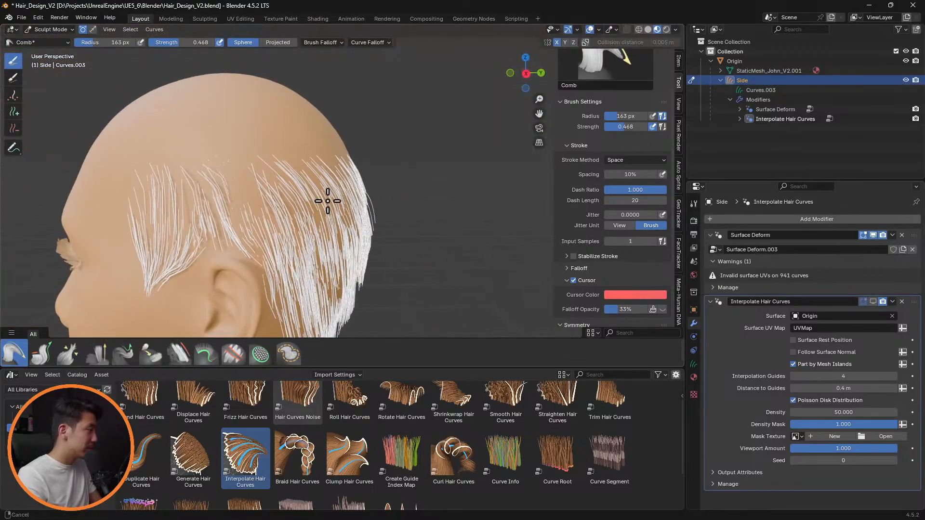
click(88, 357)
key(f)
click(243, 188)
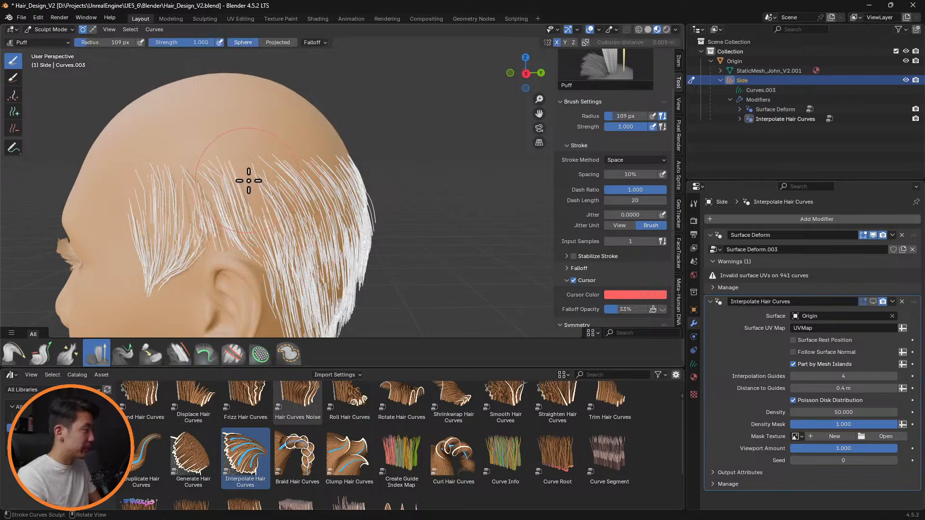
Step: Comb the puffed-out hair at the upper back of the side section closer to the head
scroll(282, 175, up, 6)
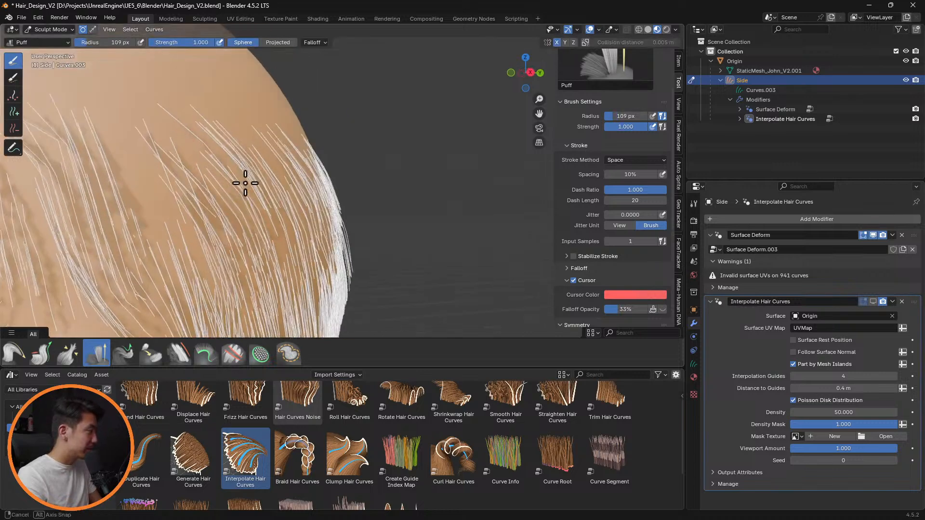
middle_drag(246, 182, 307, 207)
click(13, 353)
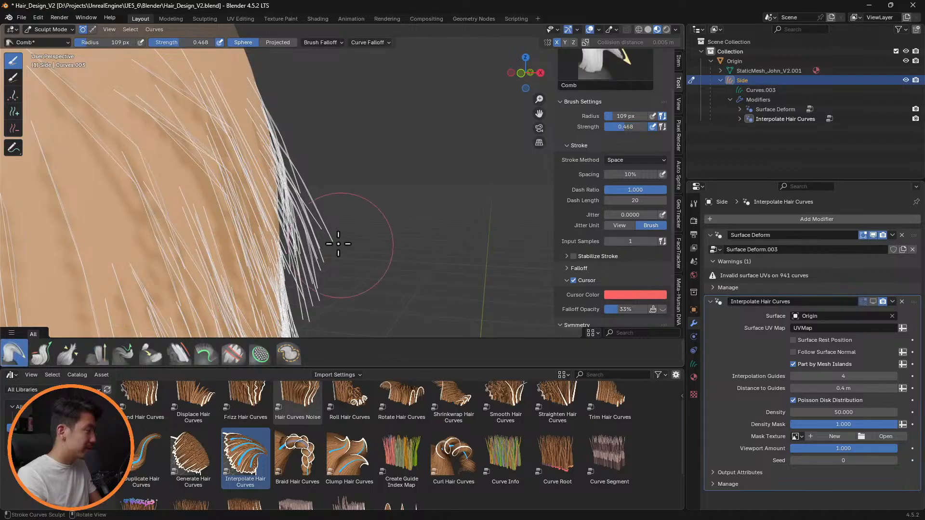
mouse_move(305, 244)
mouse_down()
mouse_move(301, 283)
mouse_move(325, 248)
mouse_move(303, 306)
mouse_move(320, 248)
mouse_move(304, 237)
mouse_up()
middle_drag(304, 237, 155, 182)
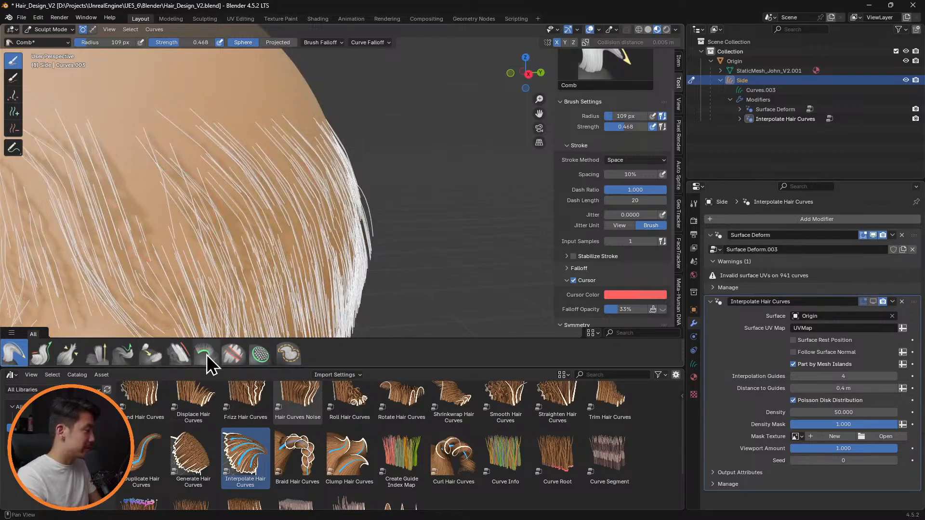
Step: Smooth the uneven curves above the ear with the Smooth brush, using the Projected falloff shape
click(181, 356)
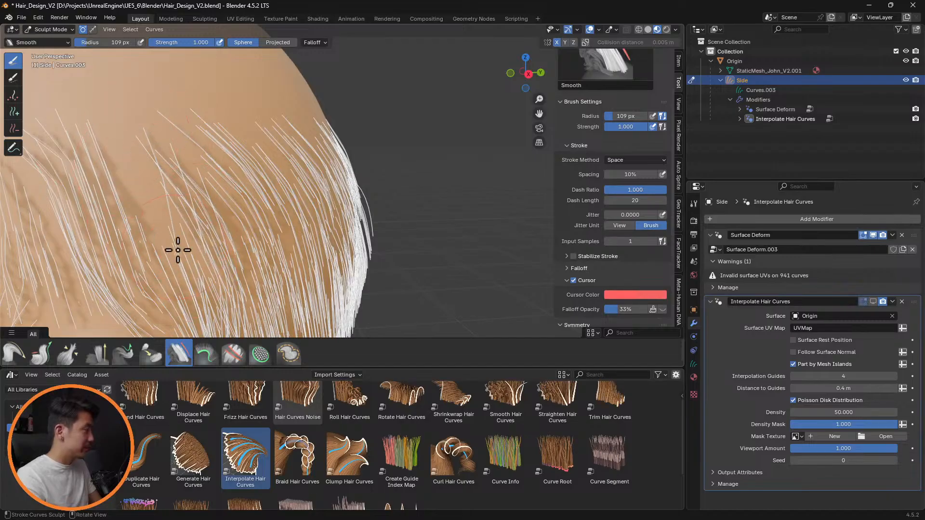
click(278, 43)
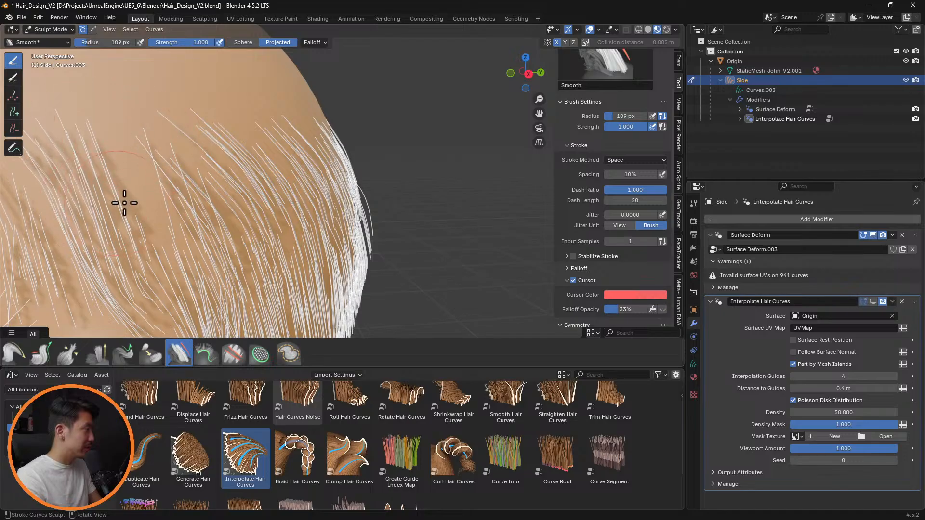
middle_drag(161, 221, 221, 179)
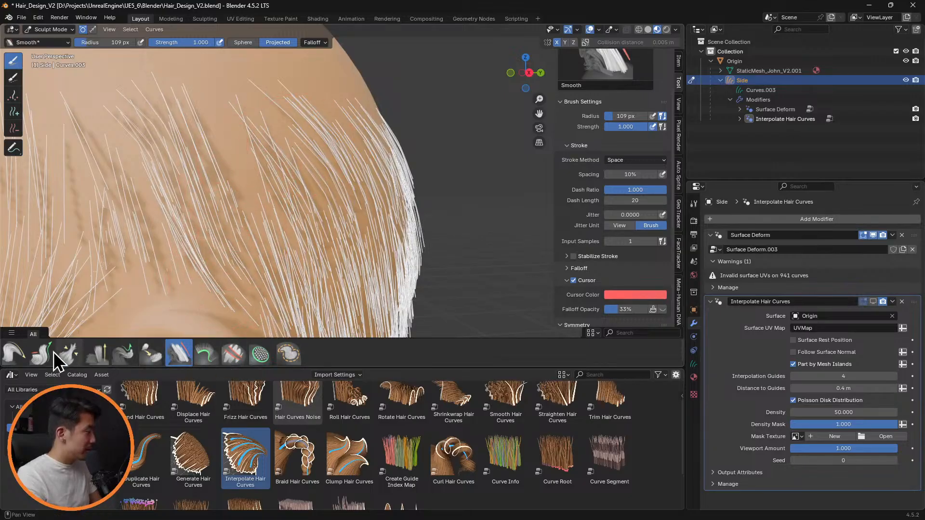
Step: Comb the curves bordering the gap above the ear with the Comb brush at 35 px
click(15, 355)
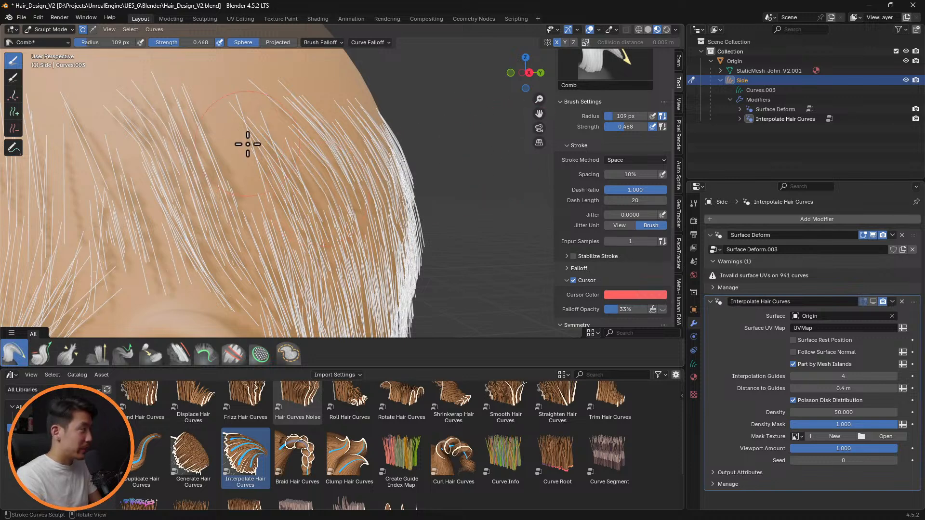
key(f)
click(189, 126)
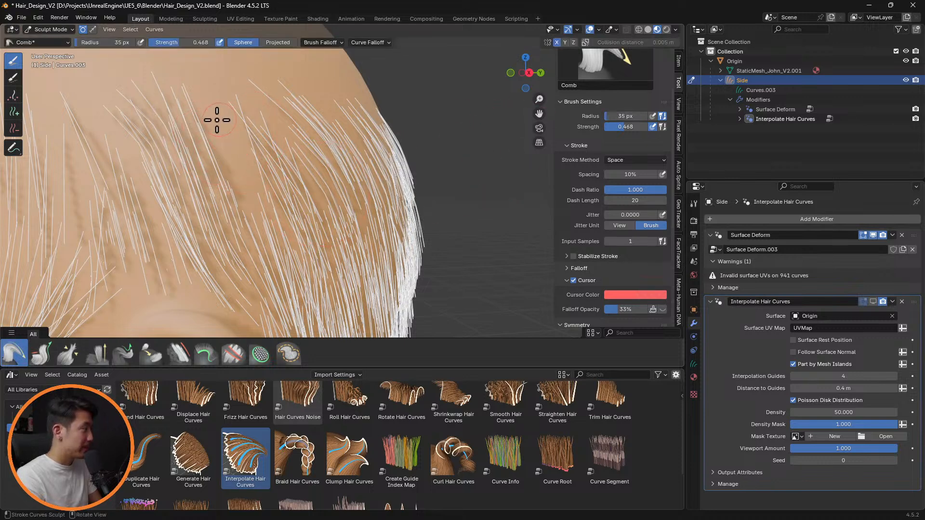
Step: Place extra curves in the gap above the ear with the Add brush, with Shape interpolation enabled
click(13, 111)
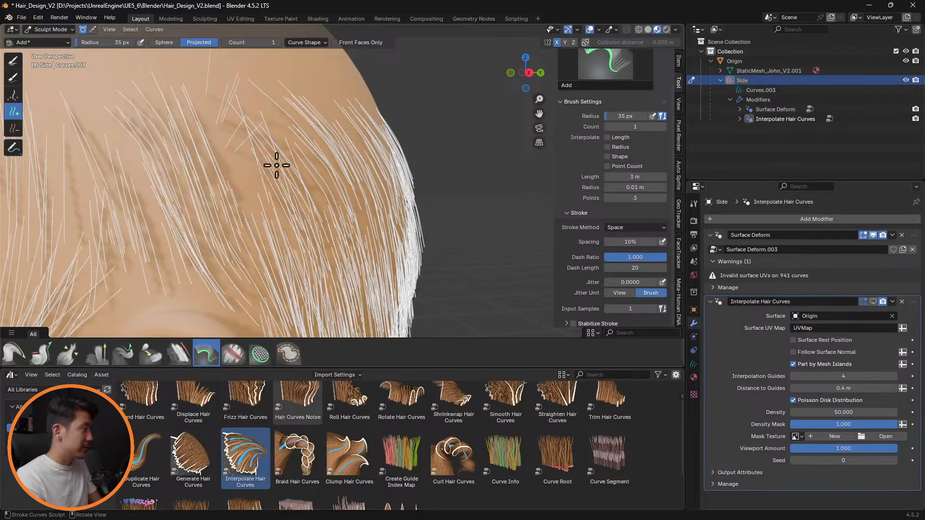
click(614, 139)
click(619, 138)
click(621, 157)
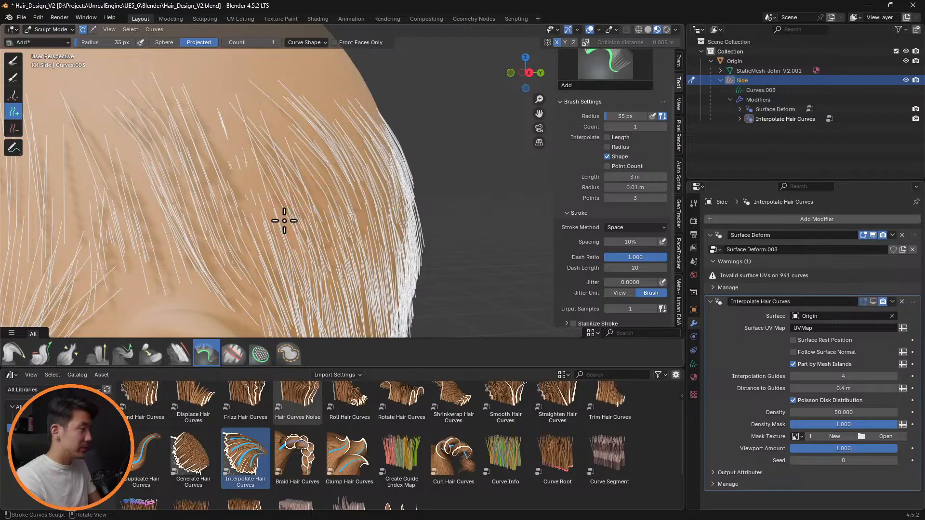
Step: Puff up the short curves in the gap above the ear with the Puff brush at 93 px
scroll(253, 229, up, 3)
scroll(187, 204, down, 1)
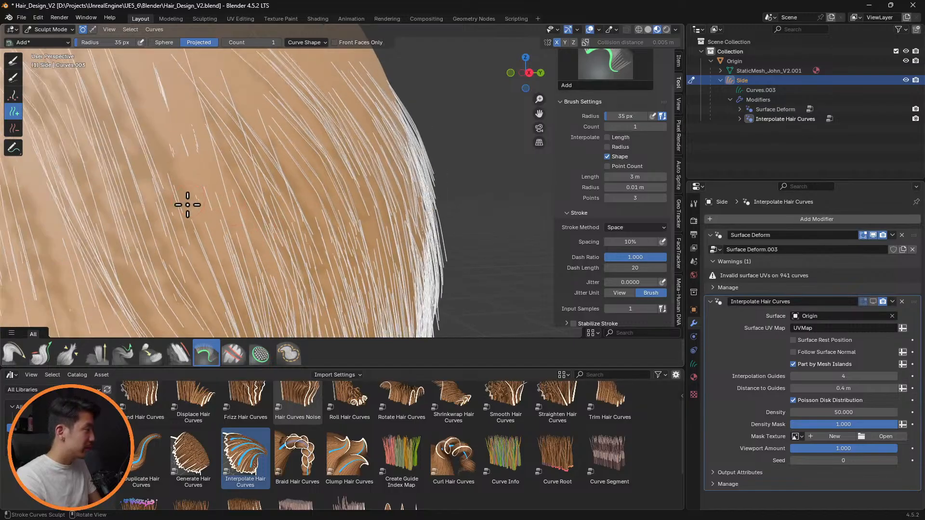
click(96, 354)
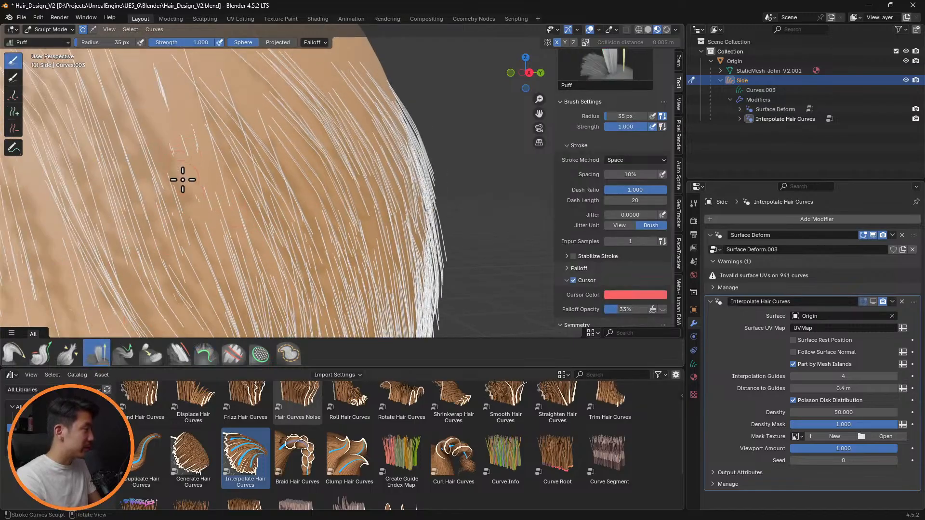
key(f)
click(190, 144)
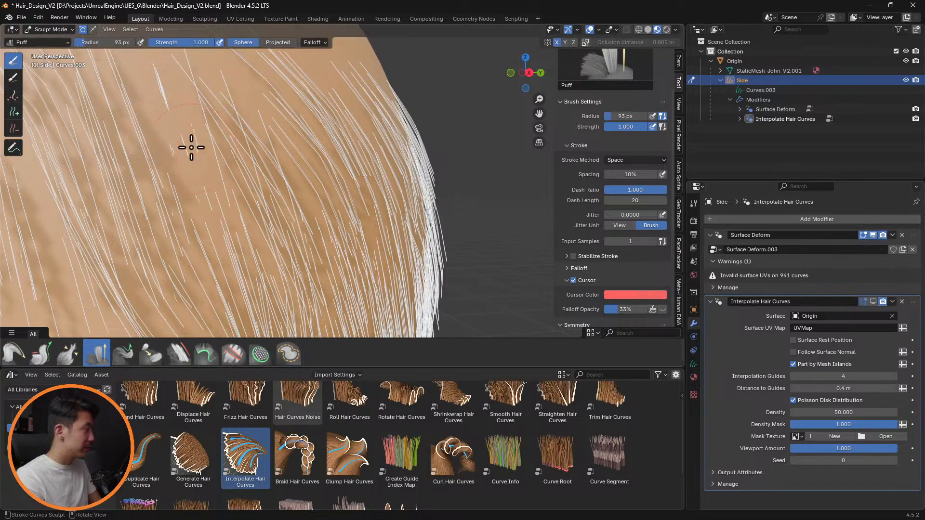
Step: From inside the head, comb the curves that poke through the scalp around the ear back toward the surface
middle_drag(216, 172, 320, 168)
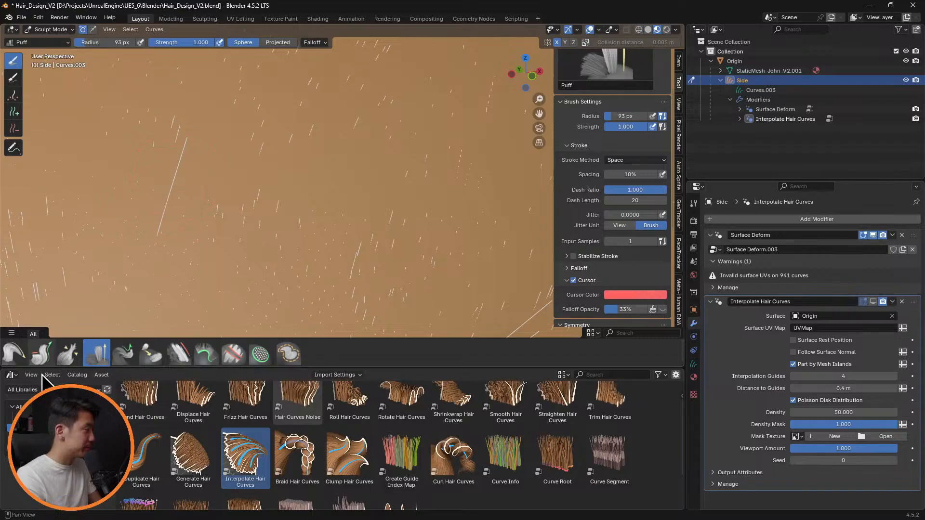
click(14, 354)
drag(191, 186, 196, 199)
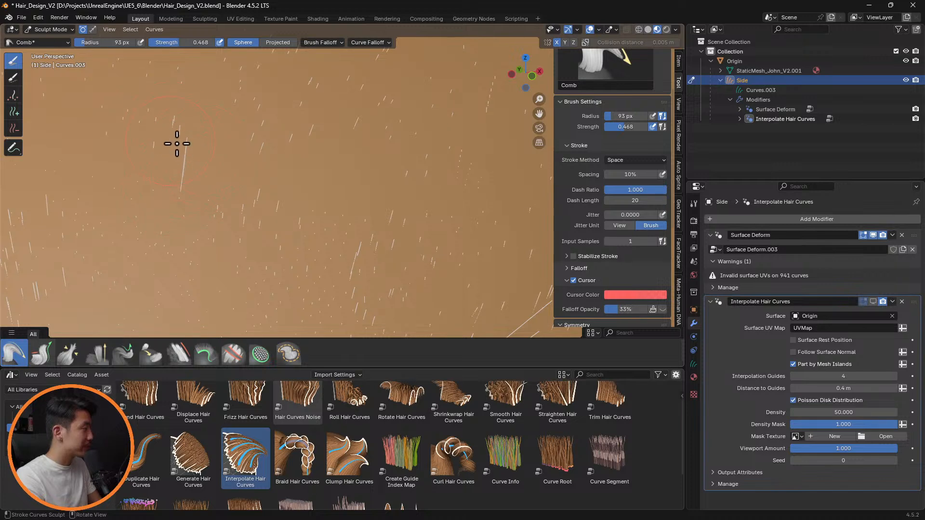
mouse_move(402, 182)
middle_down()
mouse_move(328, 153)
mouse_move(404, 172)
middle_up()
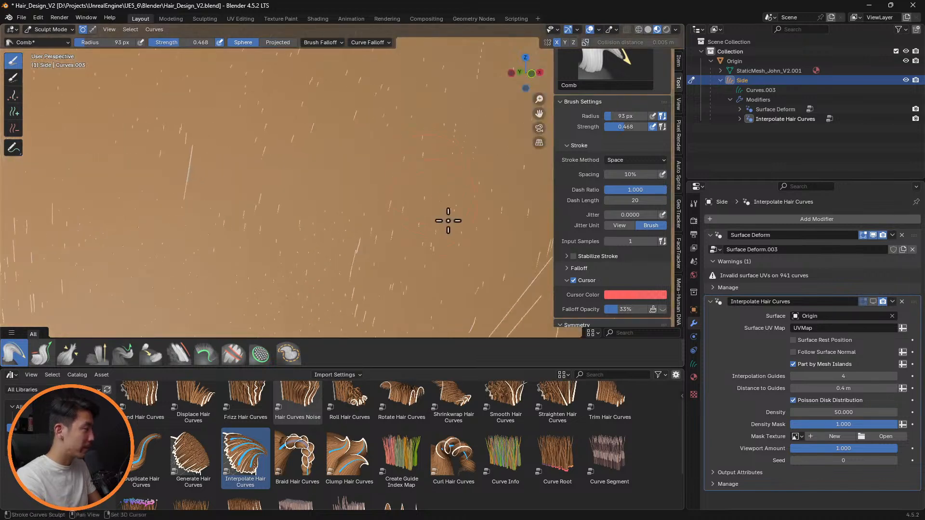
shift+middle_drag(448, 221, 363, 141)
mouse_move(357, 212)
mouse_down()
mouse_move(389, 134)
mouse_move(380, 121)
mouse_up()
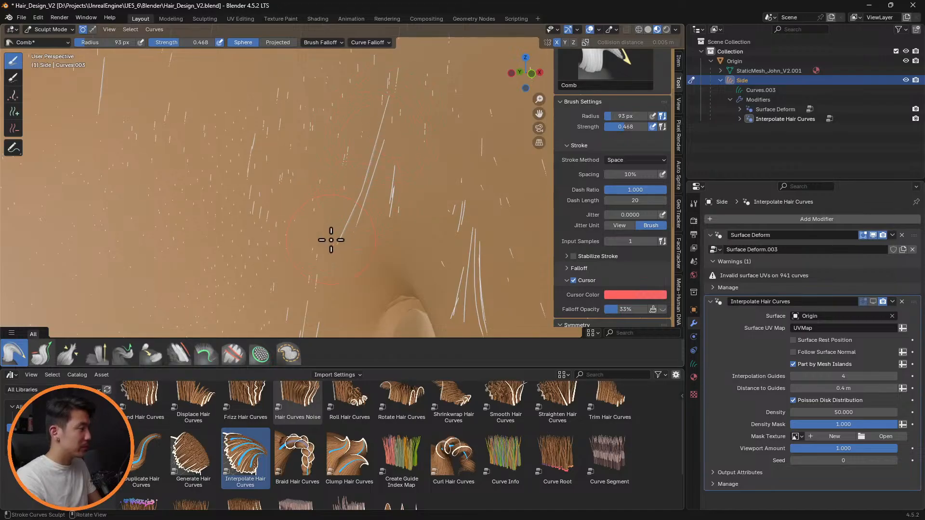
mouse_move(348, 226)
mouse_down()
mouse_move(349, 204)
mouse_move(367, 196)
mouse_up()
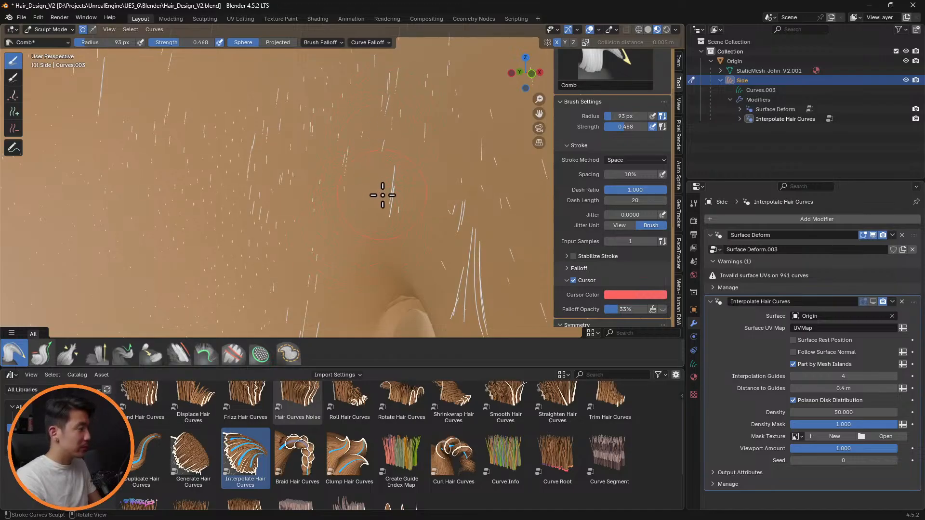
drag(475, 270, 485, 308)
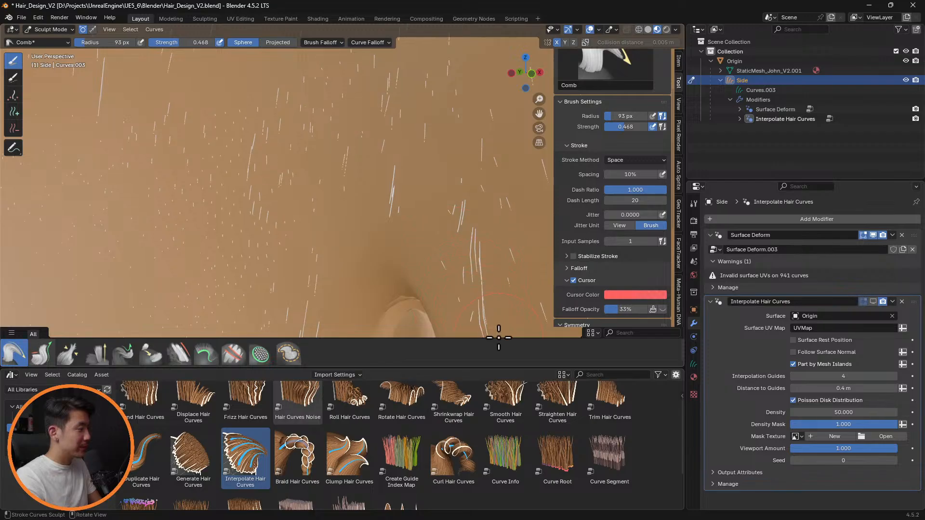
shift+middle_drag(496, 313, 476, 279)
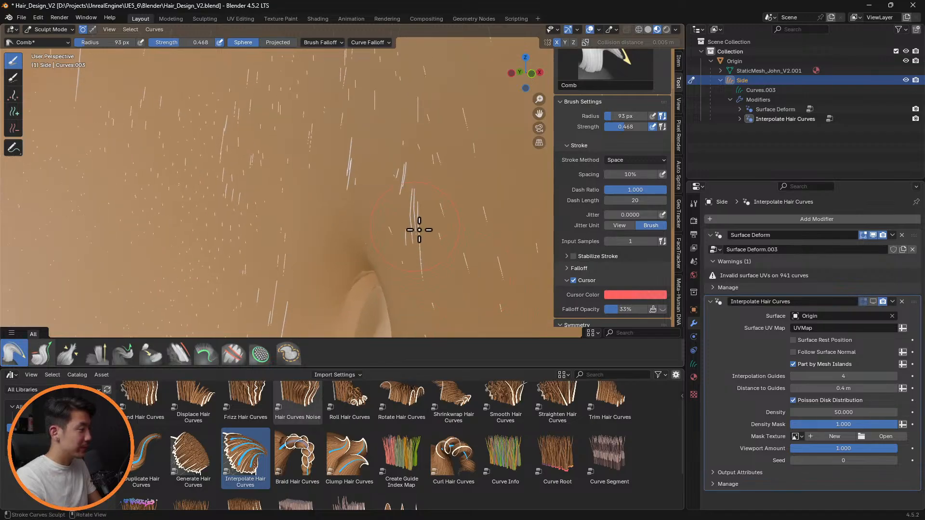
drag(422, 218, 410, 195)
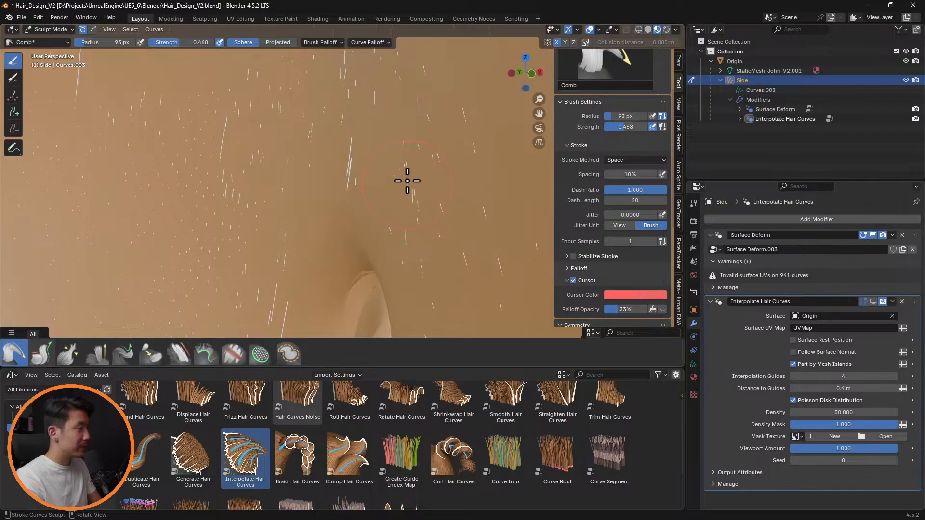
Step: Remove the short stray curves from the gap above the ear with the Delete brush at 64 px
middle_drag(407, 181, 348, 262)
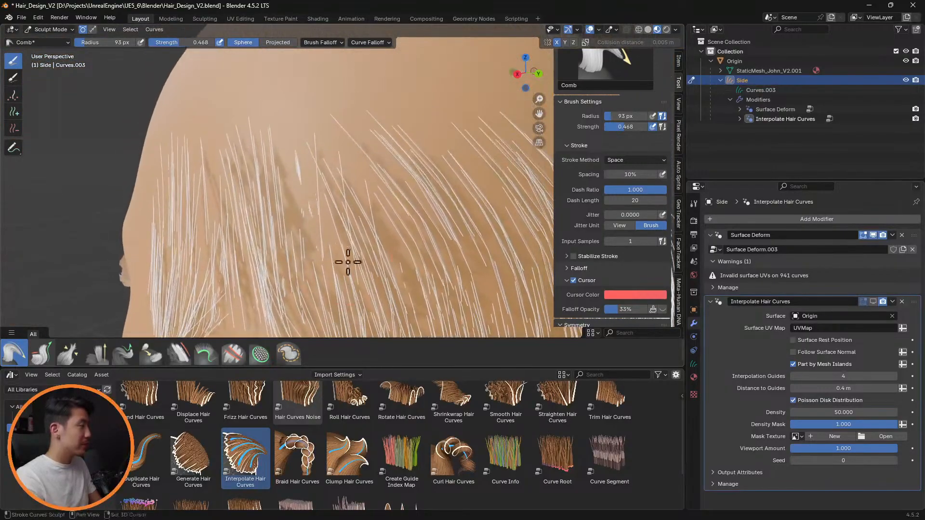
mouse_move(324, 207)
middle_down()
mouse_move(295, 198)
mouse_move(357, 180)
middle_up()
click(13, 128)
key(f)
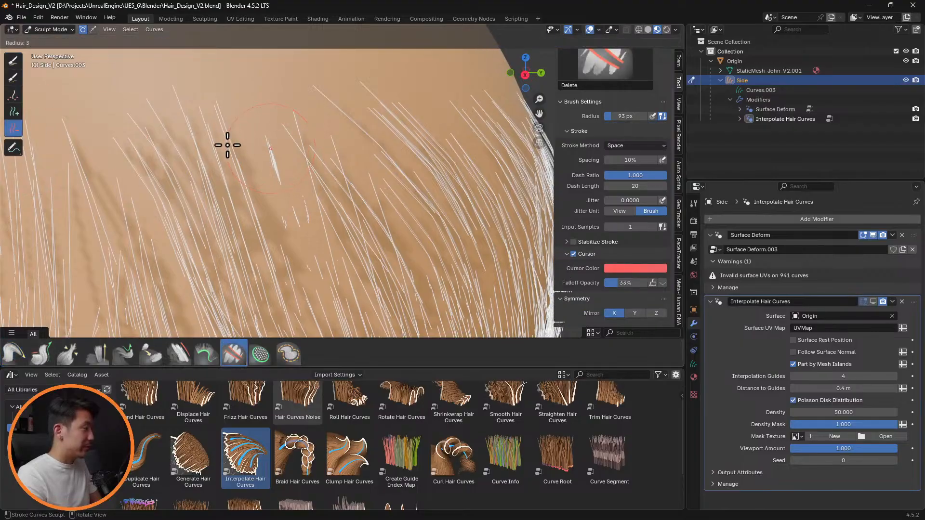
click(260, 144)
mouse_move(266, 141)
mouse_down()
mouse_move(269, 179)
mouse_move(288, 217)
mouse_up()
drag(310, 263, 315, 276)
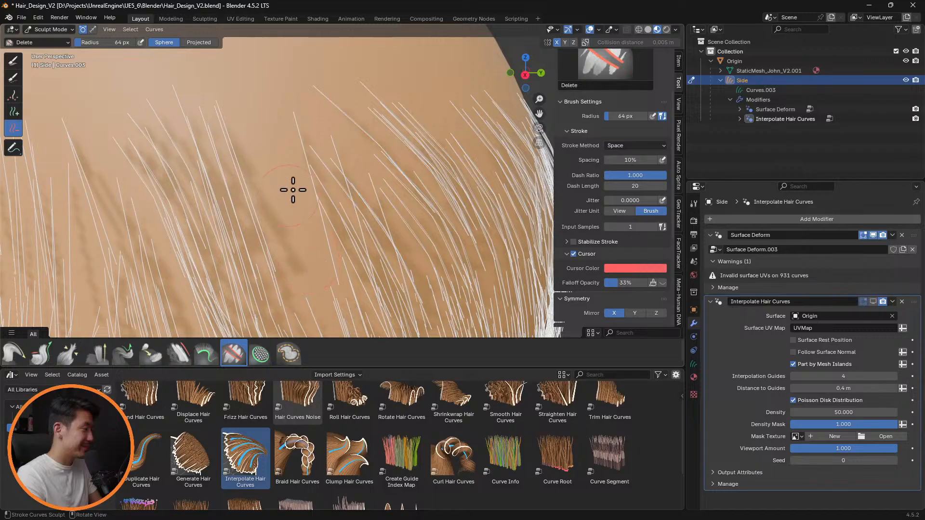
Step: Paint new curves into the gap above the ear with the Density brush at 64 px, with Length interpolation enabled
scroll(311, 194, down, 4)
middle_drag(321, 195, 342, 204)
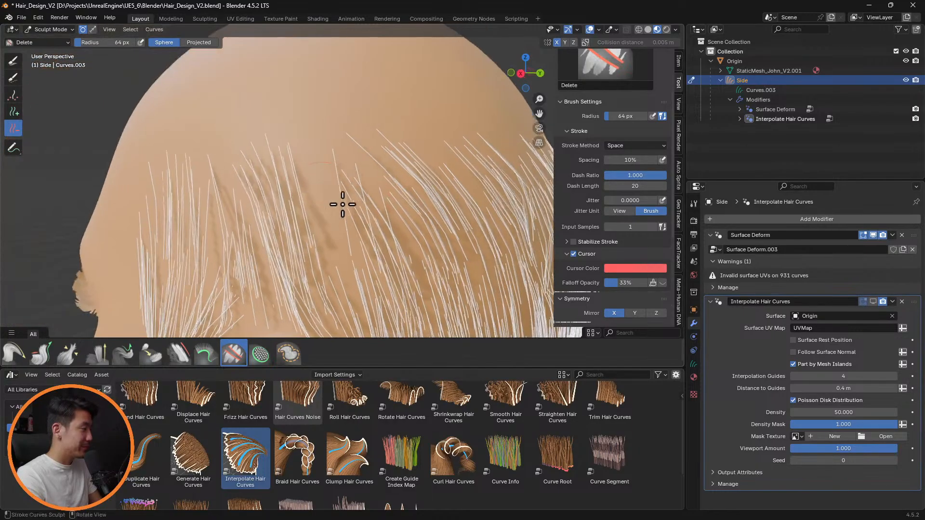
click(263, 351)
mouse_move(319, 171)
mouse_down()
mouse_move(331, 240)
mouse_move(325, 216)
mouse_up()
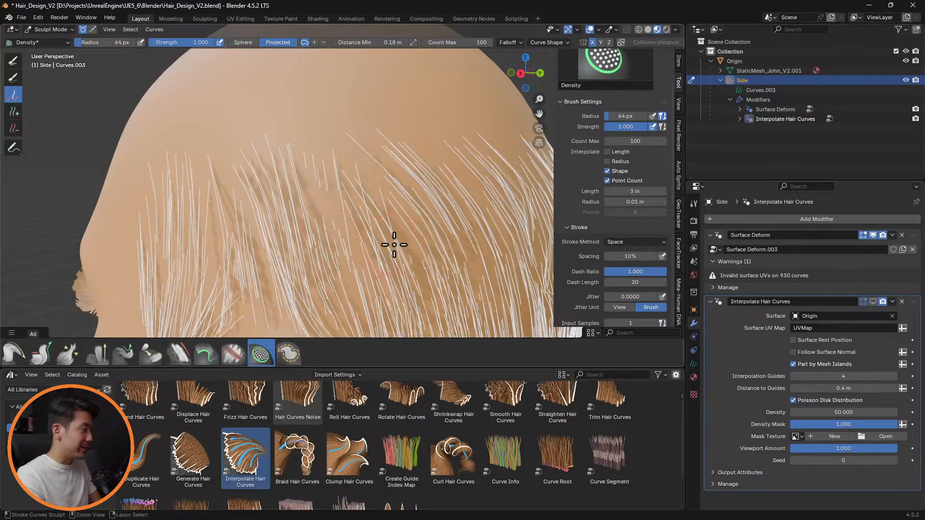
mouse_move(395, 243)
ctrl+mouse_down()
mouse_move(502, 228)
mouse_move(411, 251)
ctrl+mouse_up()
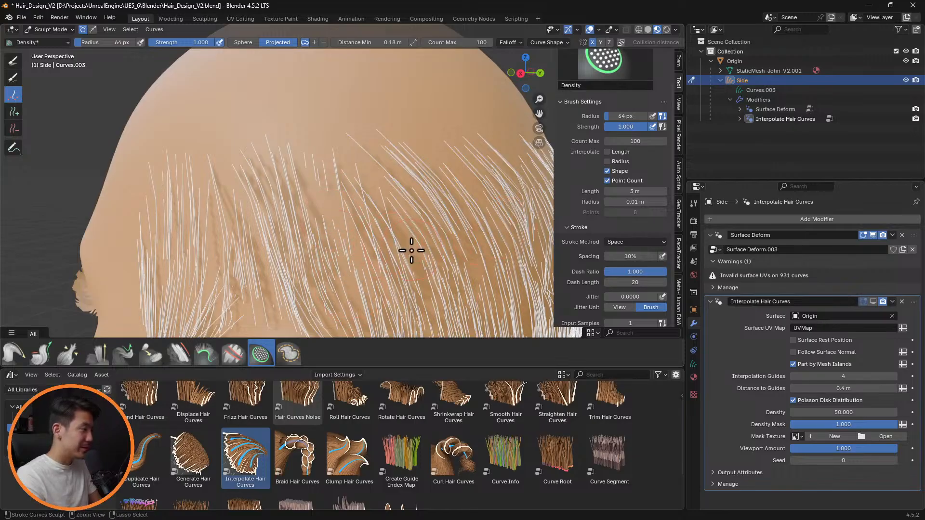
click(619, 152)
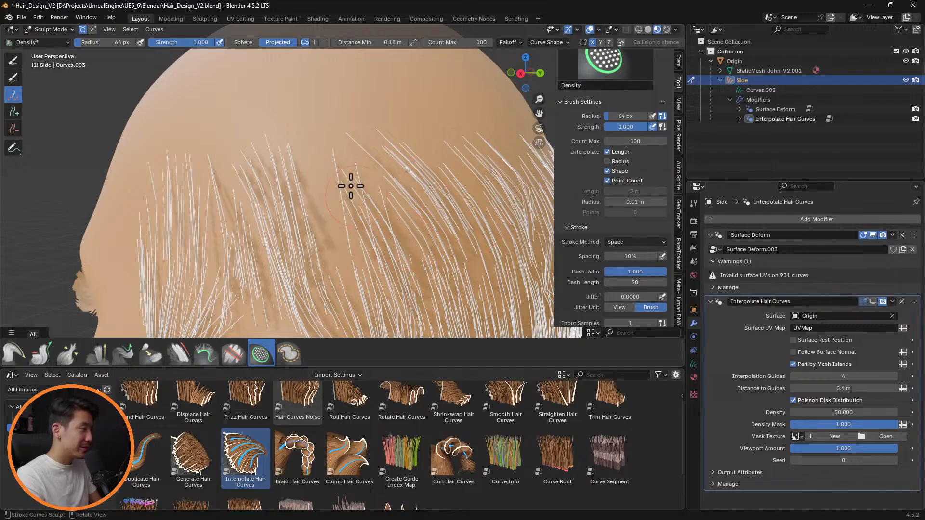
drag(306, 169, 335, 266)
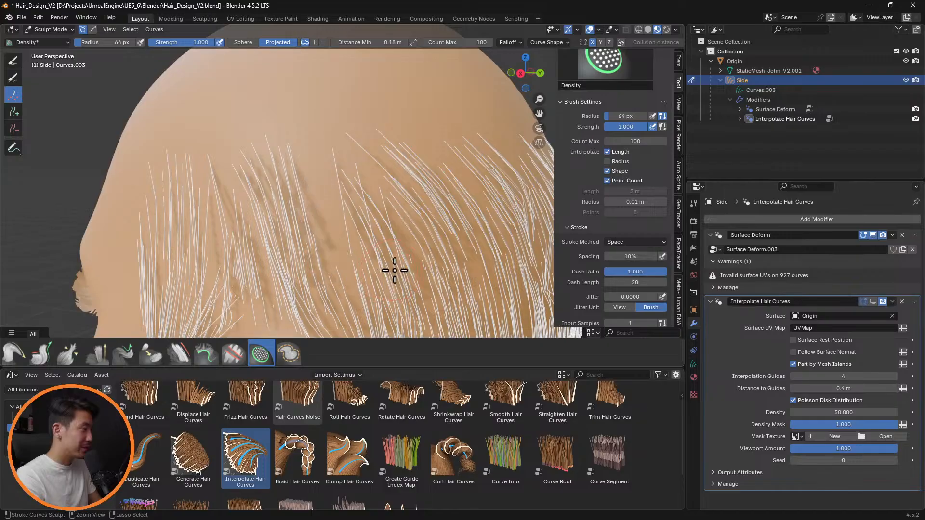
Step: Enlarge the Density brush to 118 px and fill the remaining sparse area above the ear with curves
mouse_move(390, 268)
middle_down()
mouse_move(399, 233)
mouse_move(467, 252)
mouse_move(448, 271)
mouse_move(378, 240)
mouse_move(299, 259)
mouse_move(304, 244)
mouse_move(349, 222)
middle_up()
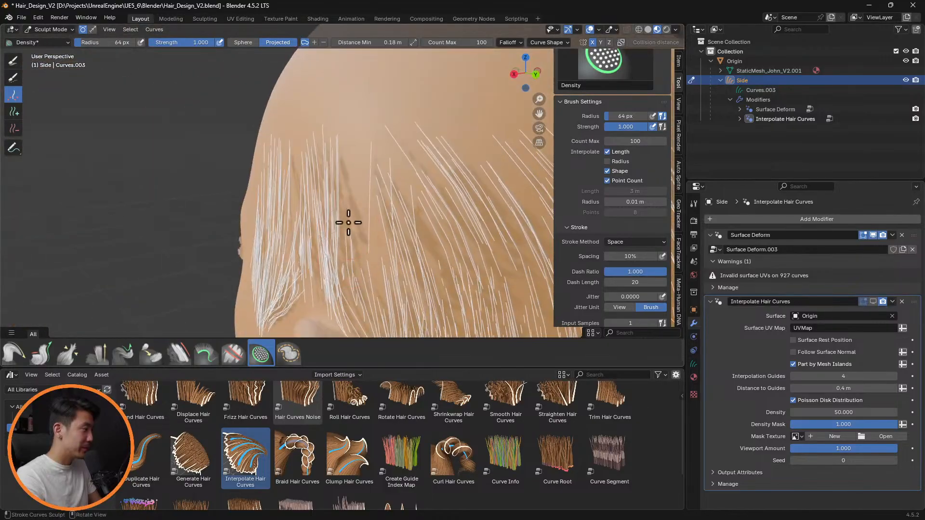
key(f)
click(380, 159)
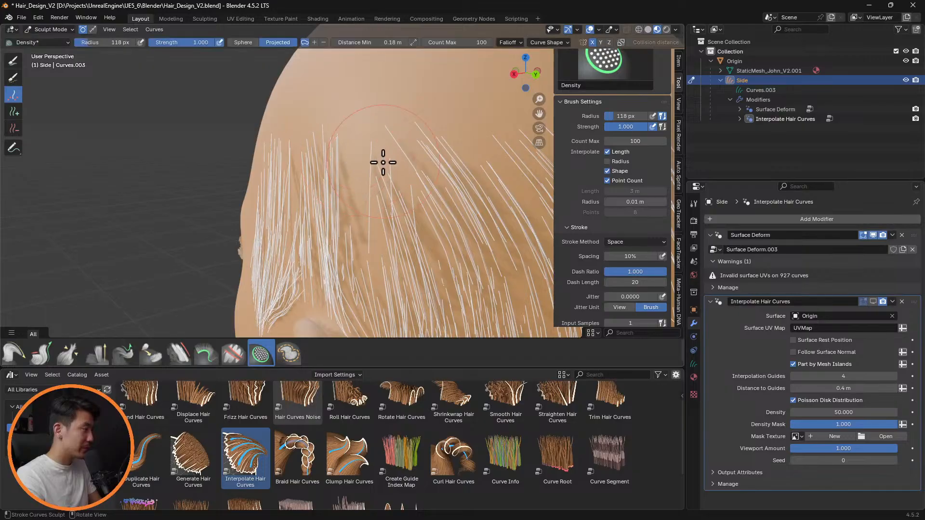
mouse_move(362, 209)
mouse_down()
mouse_move(371, 284)
mouse_move(385, 285)
mouse_up()
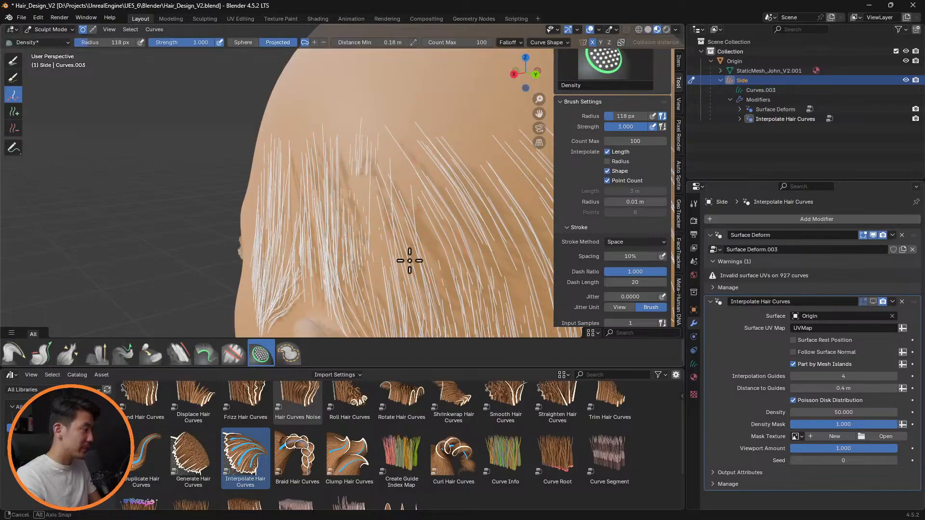
Step: Lengthen the short new curves above the ear with the Grow/Shrink brush at 36 px to match the neighbouring hair
middle_drag(408, 260, 401, 263)
click(14, 357)
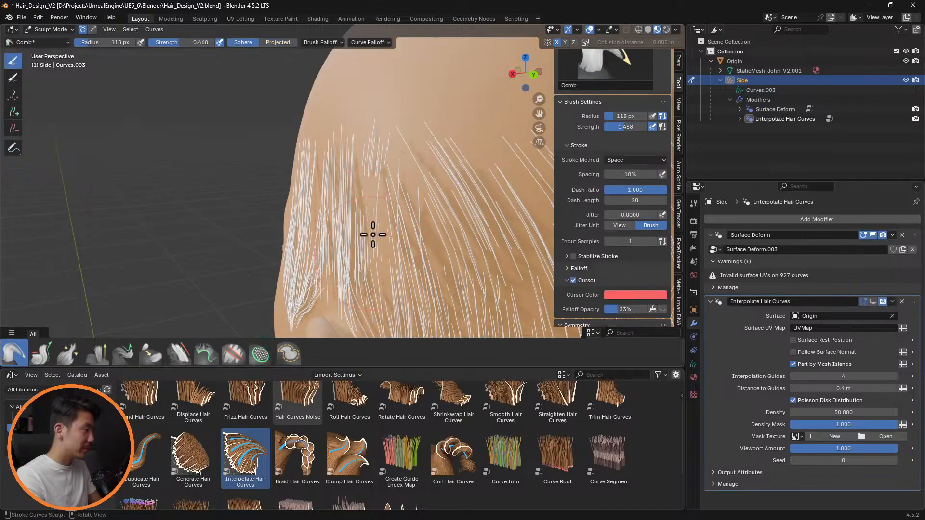
click(42, 354)
key(f)
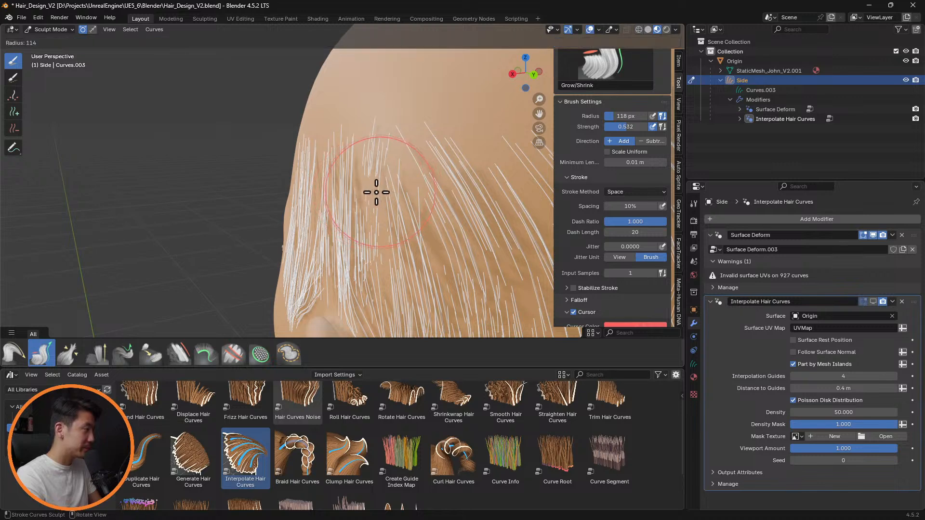
click(342, 192)
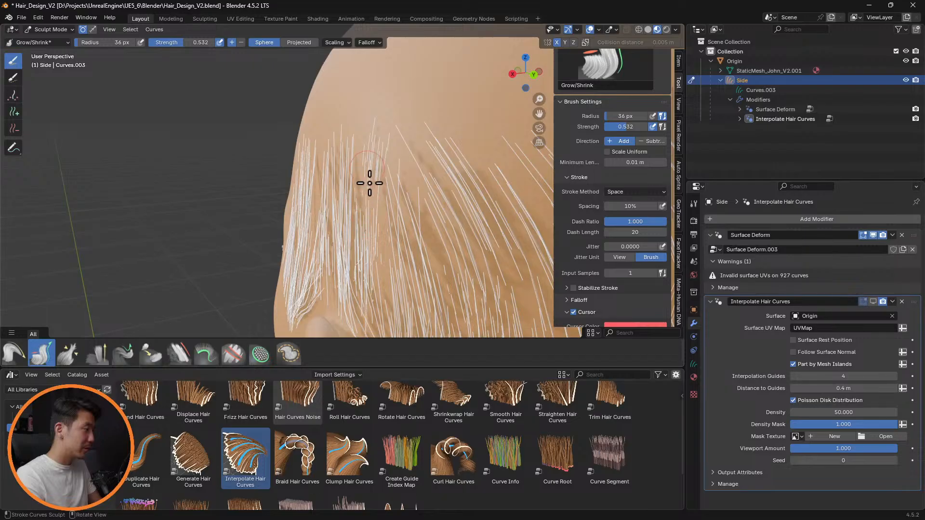
middle_drag(423, 201, 333, 171)
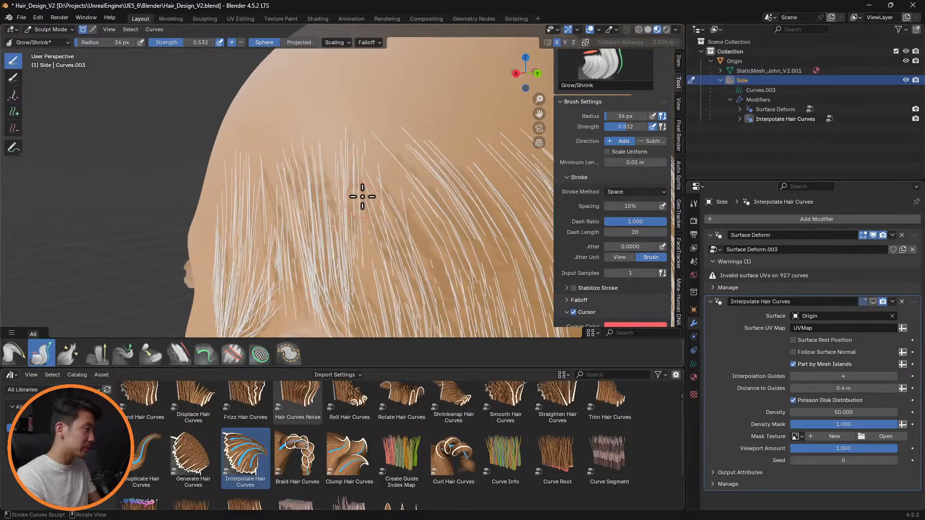
middle_drag(415, 226, 322, 261)
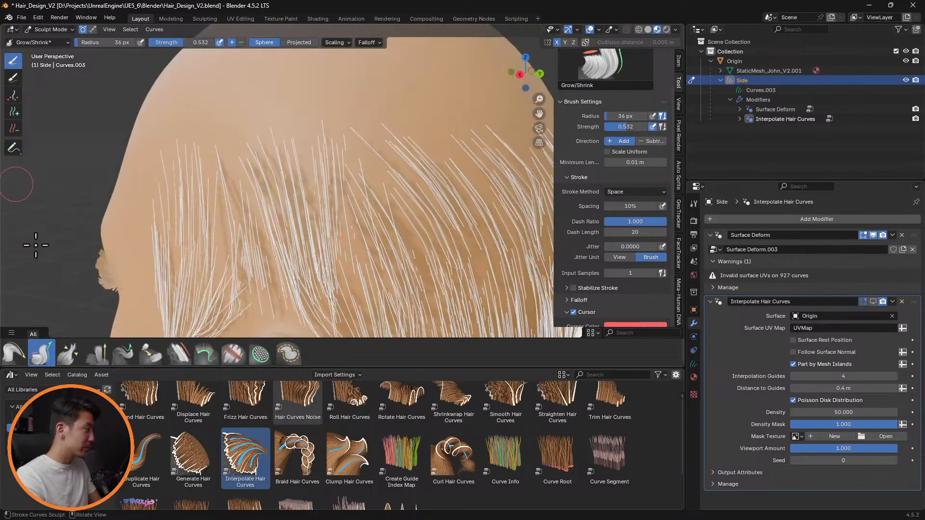
Step: Comb the lengthened curves above the ear into the surrounding hair, starting at 36 px and enlarging the brush to 160 px
click(13, 356)
mouse_move(306, 268)
mouse_down()
mouse_move(322, 275)
mouse_move(346, 313)
mouse_up()
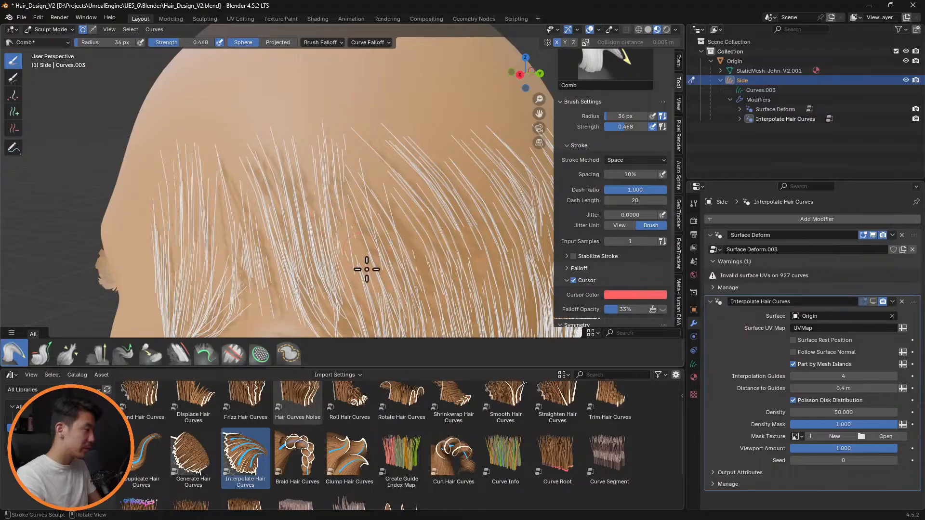
key(f)
click(414, 244)
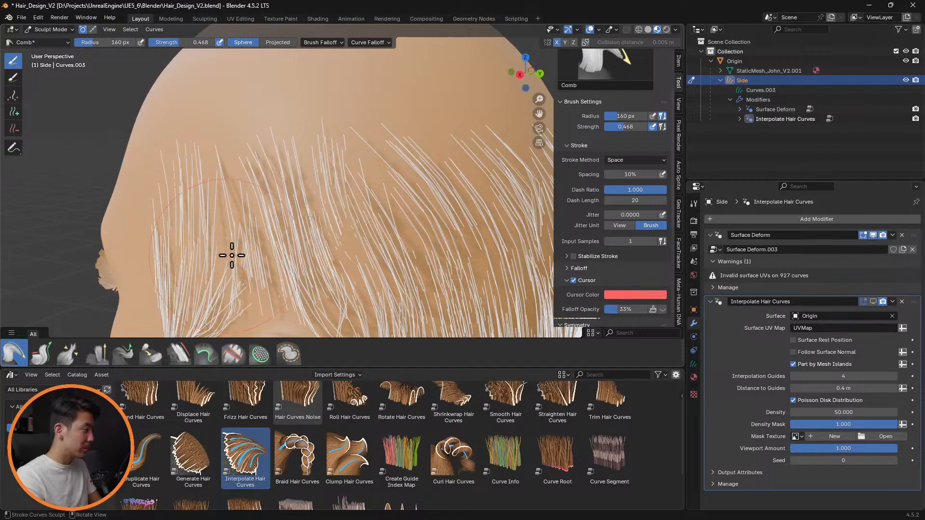
scroll(279, 237, down, 4)
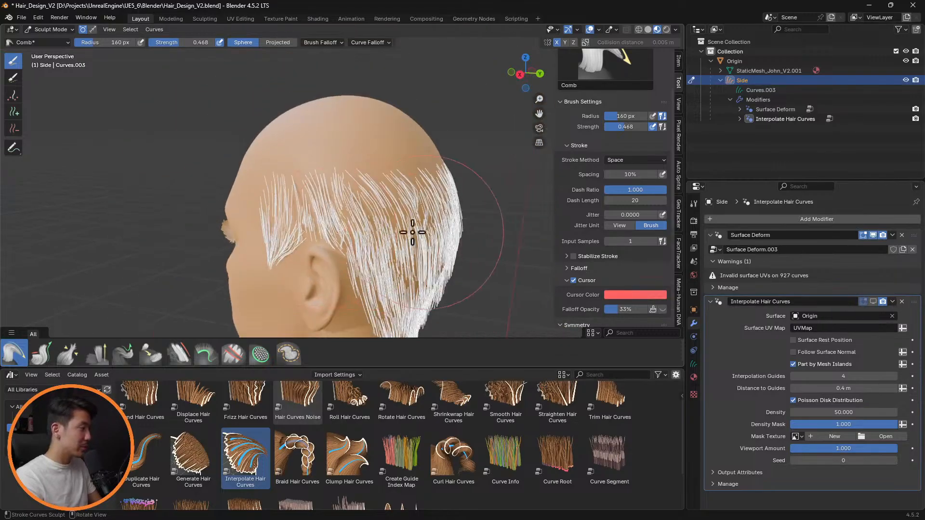
middle_drag(424, 233, 262, 212)
scroll(261, 212, up, 4)
scroll(261, 212, down, 3)
middle_drag(330, 221, 321, 221)
scroll(320, 221, up, 3)
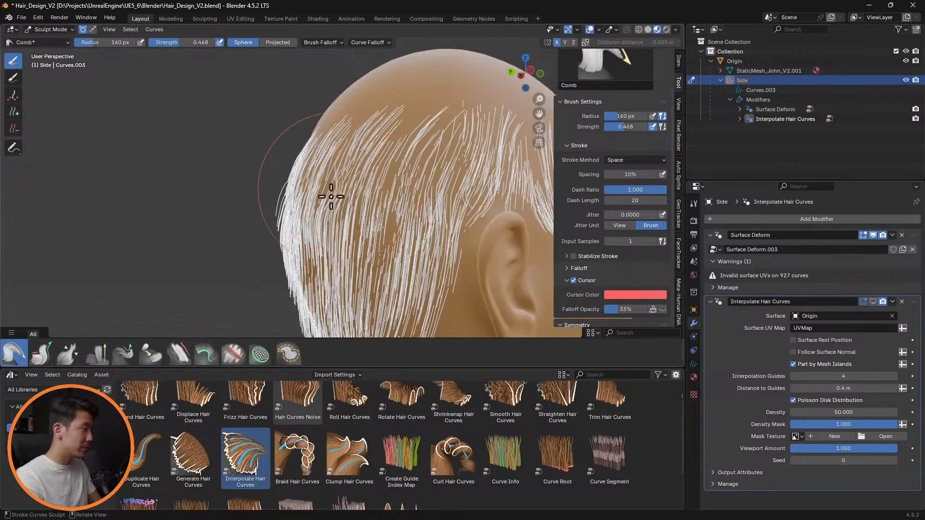
Step: Comb the hair behind and above the ear at 160 px, reducing the brush to 72 px for the area above the ear
mouse_move(328, 176)
mouse_down()
mouse_move(320, 200)
mouse_move(277, 221)
mouse_move(268, 239)
mouse_move(276, 201)
mouse_up()
key(f)
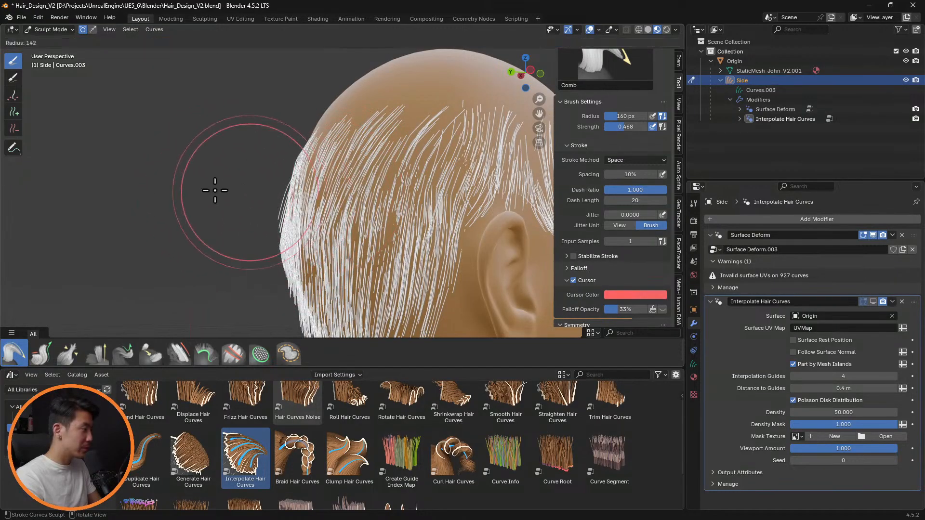
click(265, 196)
mouse_move(269, 242)
middle_down()
mouse_move(368, 196)
mouse_move(261, 196)
mouse_move(325, 171)
middle_up()
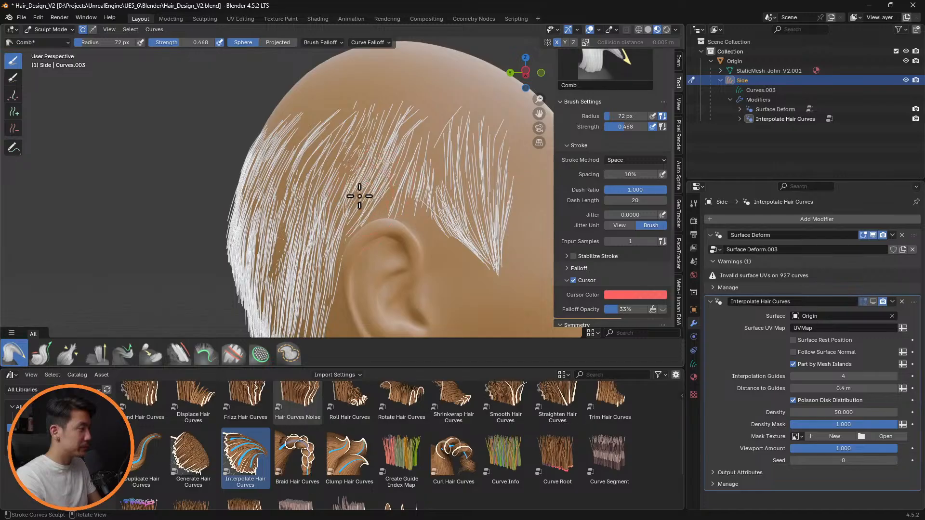
mouse_move(334, 220)
mouse_down()
mouse_move(423, 197)
mouse_move(378, 217)
mouse_move(417, 206)
mouse_move(443, 213)
mouse_move(409, 212)
mouse_up()
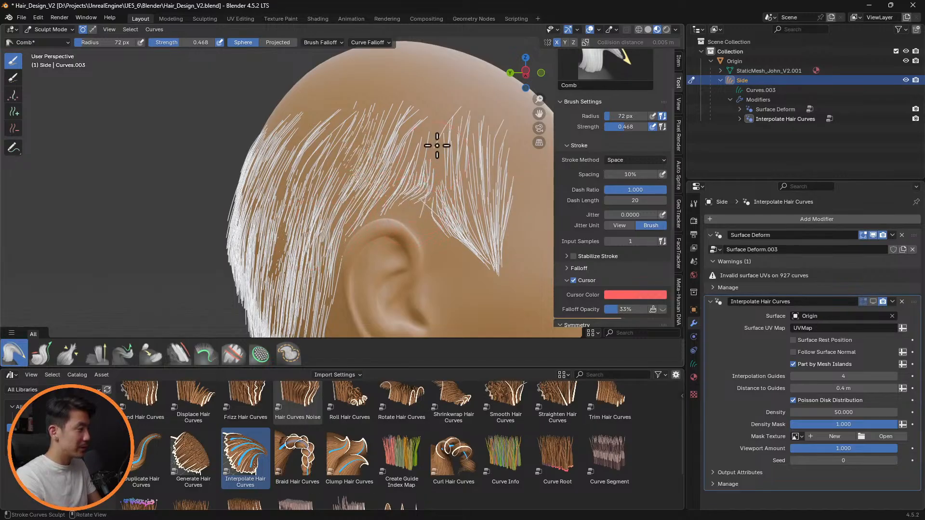
mouse_move(437, 146)
mouse_down()
mouse_move(432, 157)
mouse_move(411, 158)
mouse_move(407, 188)
mouse_up()
Step: Comb the temple hair with the 72 px brush, shaping its silhouette as seen from the front
middle_drag(445, 137, 201, 188)
mouse_move(125, 191)
mouse_down()
mouse_move(120, 206)
mouse_move(134, 247)
mouse_up()
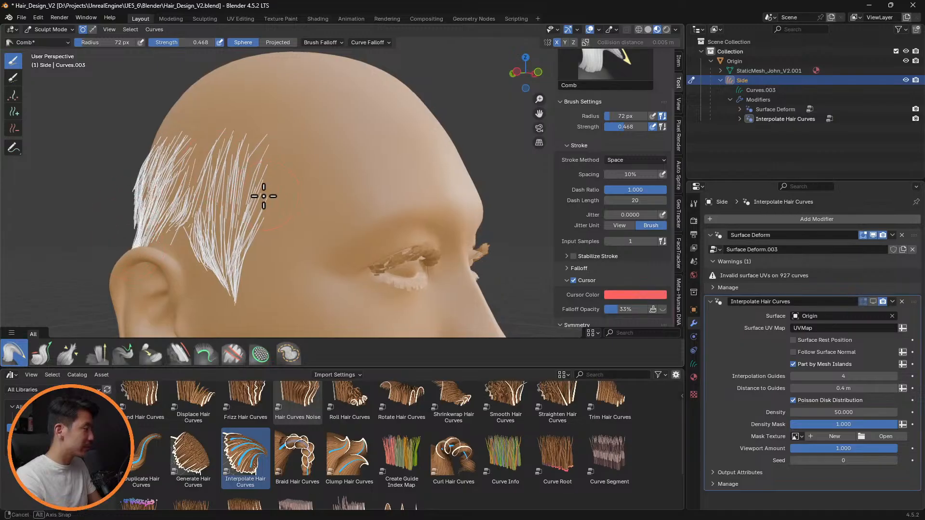
middle_drag(320, 196, 75, 203)
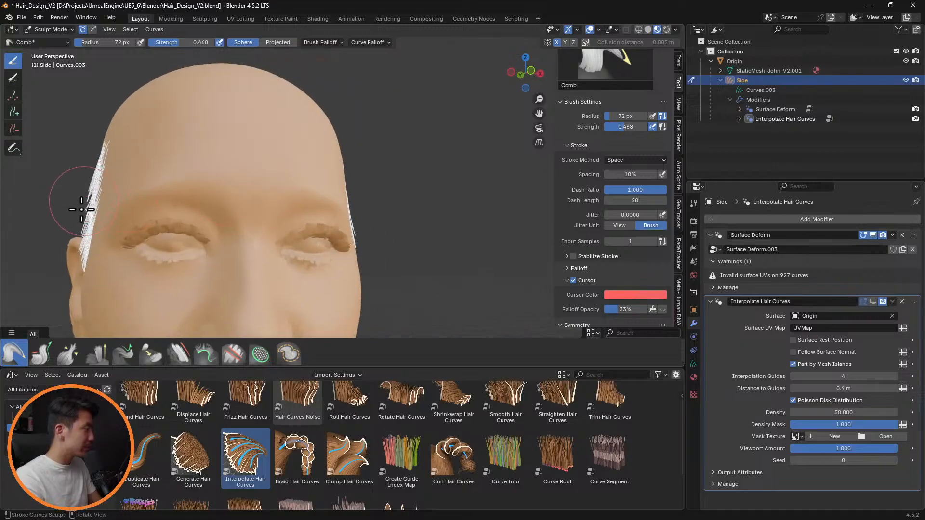
mouse_move(87, 211)
mouse_down()
mouse_move(81, 264)
mouse_move(72, 223)
mouse_up()
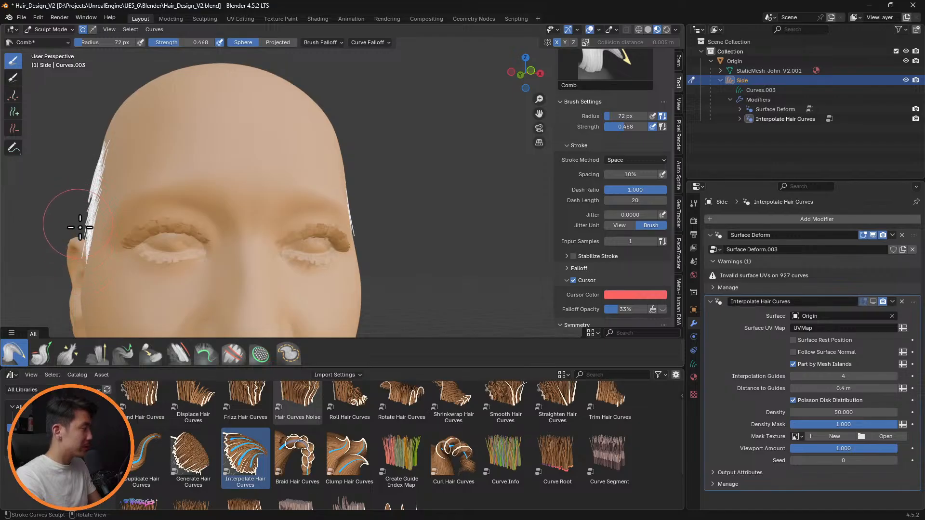
mouse_move(124, 227)
middle_down()
mouse_move(477, 217)
mouse_move(306, 196)
middle_up()
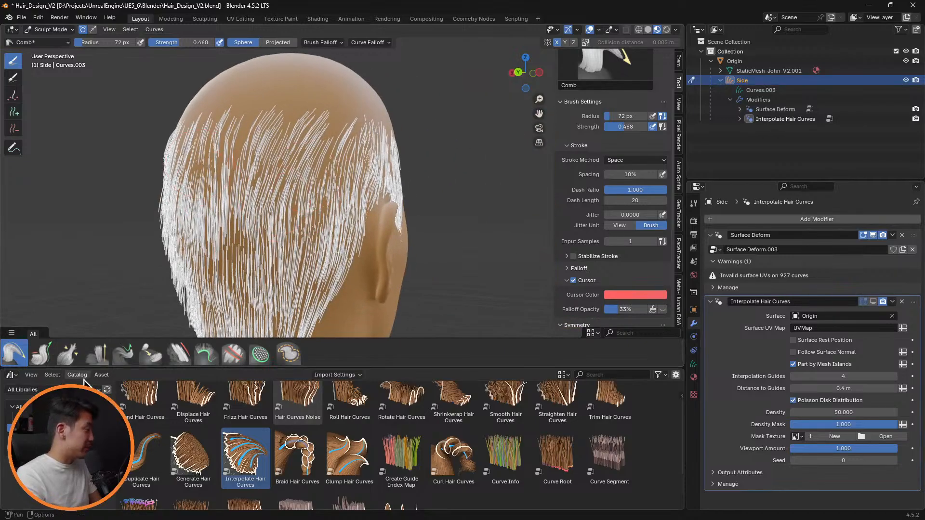
Step: Show the Interpolate Hair Curves result in the viewport and close the gap above the temple with the Puff brush at 72 px
click(89, 357)
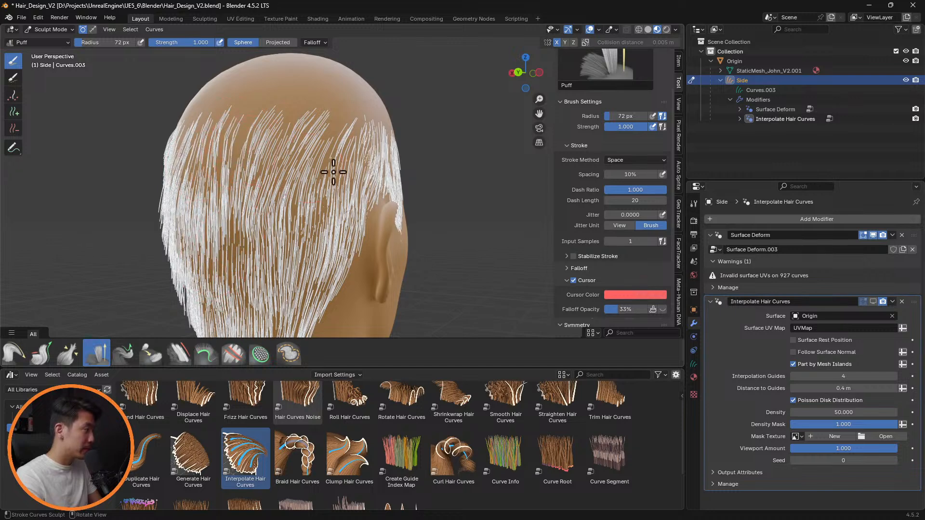
mouse_move(322, 161)
middle_down()
mouse_move(406, 166)
mouse_move(435, 187)
mouse_move(438, 175)
mouse_move(390, 166)
mouse_move(346, 175)
middle_up()
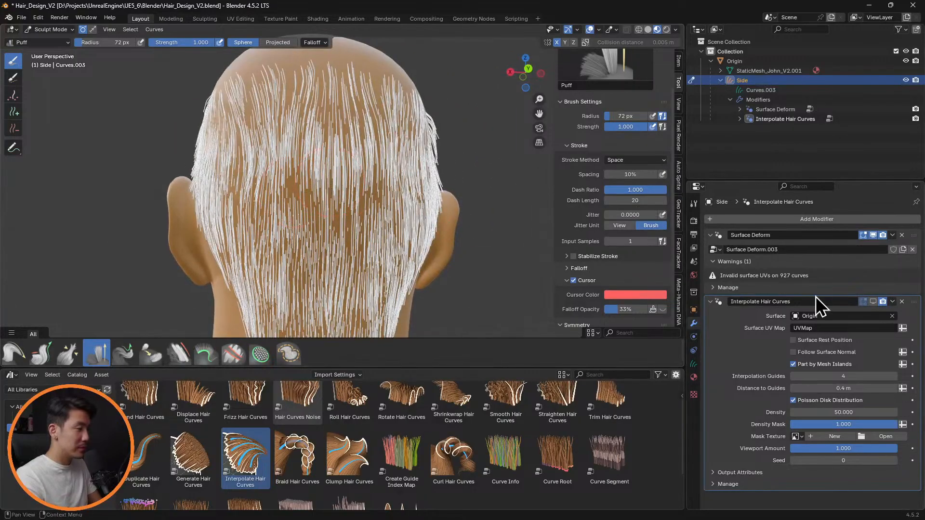
click(873, 302)
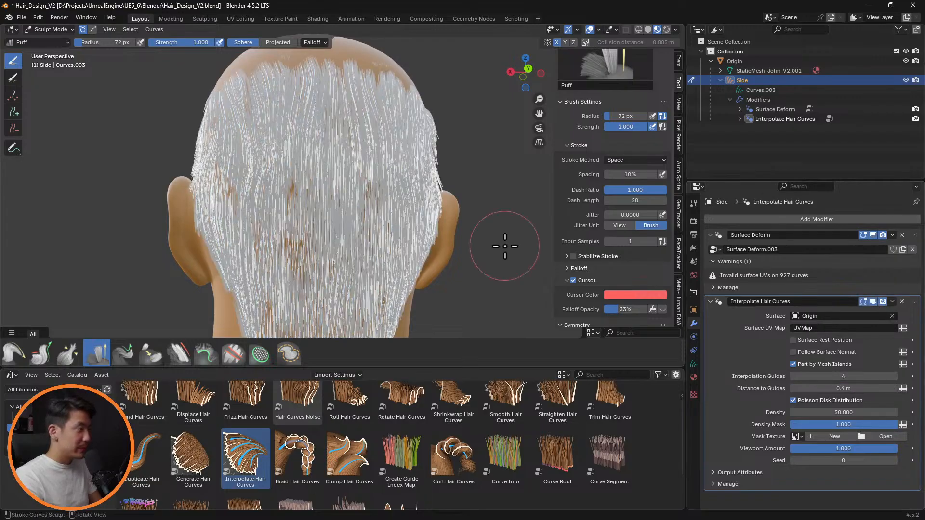
middle_drag(504, 246, 454, 237)
scroll(454, 237, up, 3)
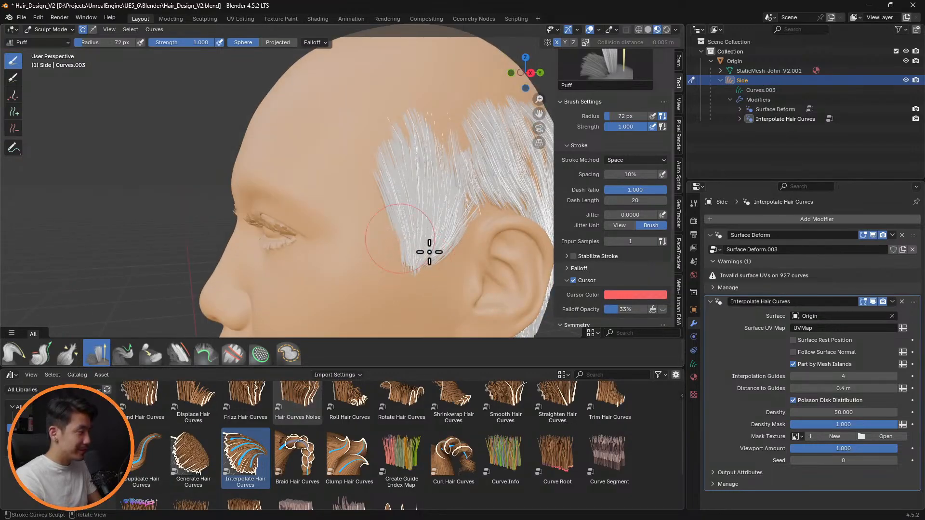
middle_drag(423, 233, 370, 234)
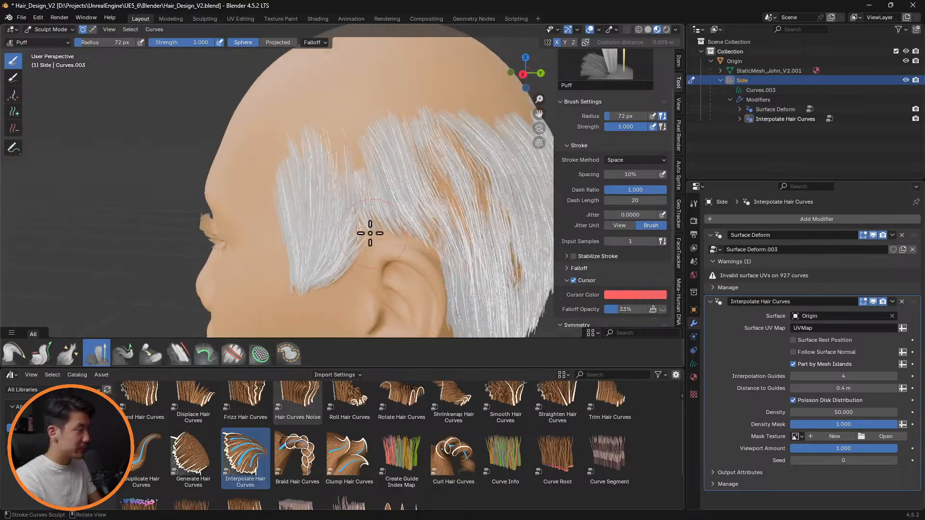
drag(362, 154, 359, 154)
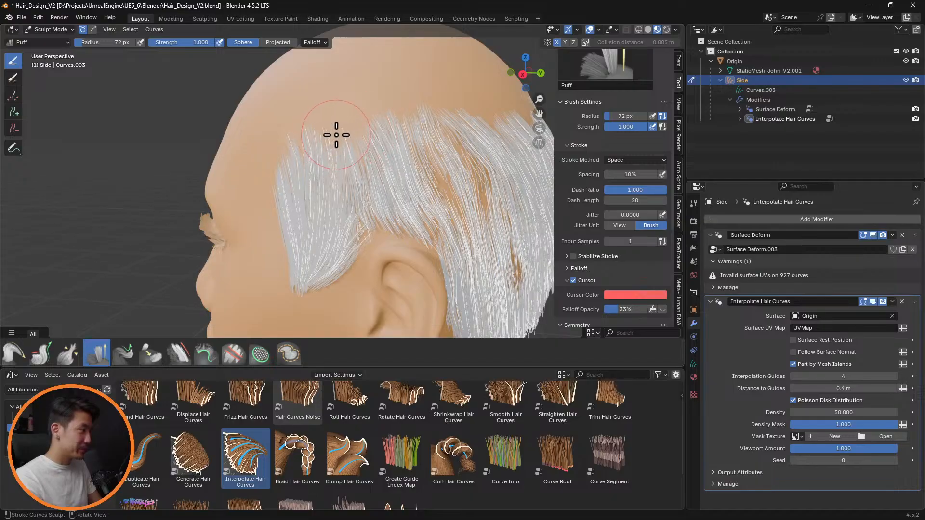
Step: Reduce the Puff brush to 33 px and examine the interpolated hair above and behind the ear for sparse patches
mouse_move(398, 135)
middle_down()
mouse_move(285, 138)
mouse_move(329, 140)
middle_up()
key(f)
click(321, 151)
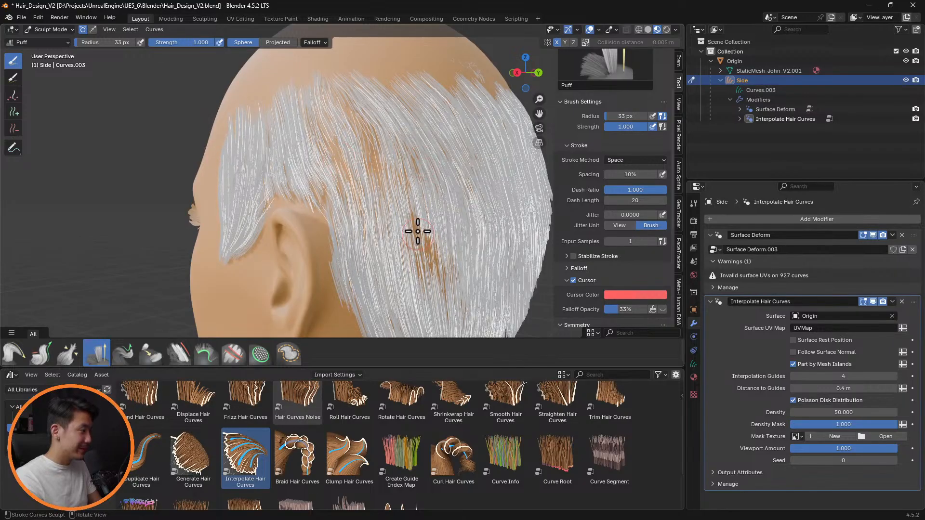
middle_drag(465, 213, 297, 187)
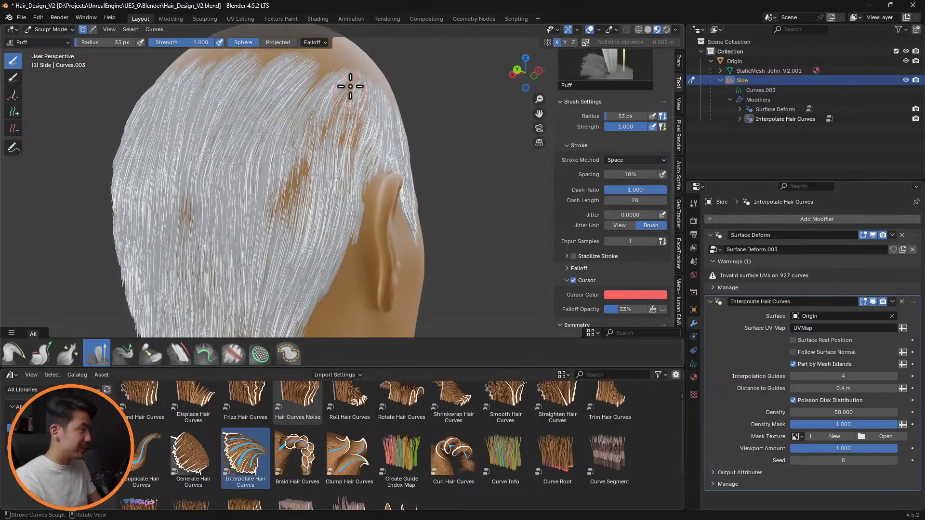
middle_drag(382, 86, 274, 182)
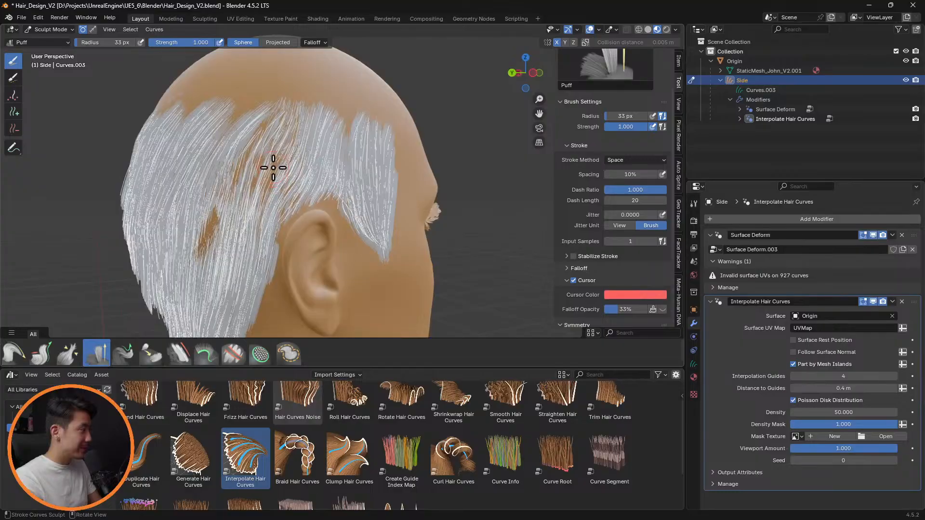
scroll(286, 189, up, 3)
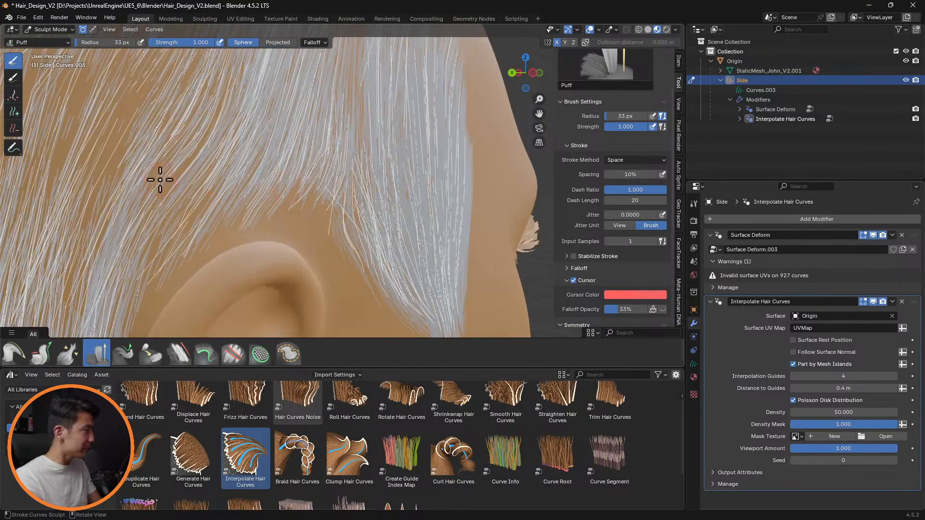
scroll(159, 178, up, 2)
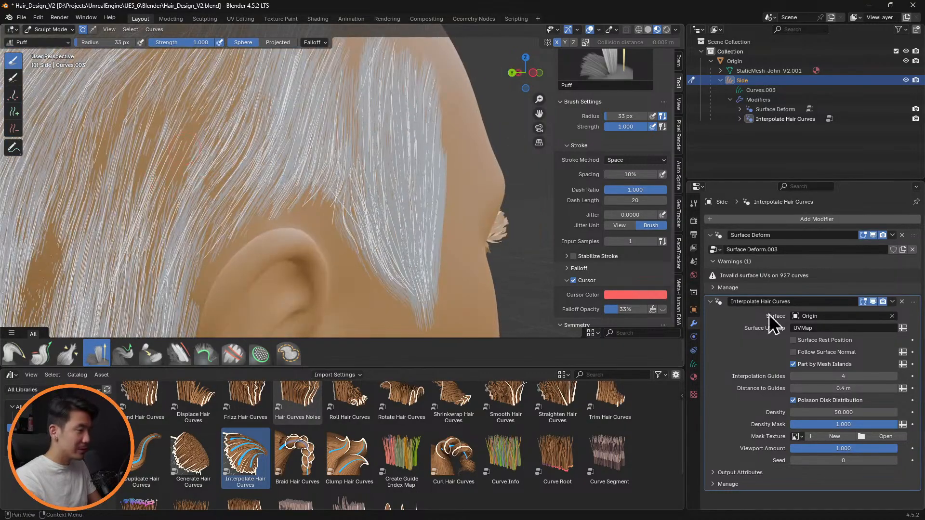
Step: Hide the interpolated hair in the viewport and lengthen the short guide curves above the ear with the Grow/Shrink brush at 33 px
click(873, 301)
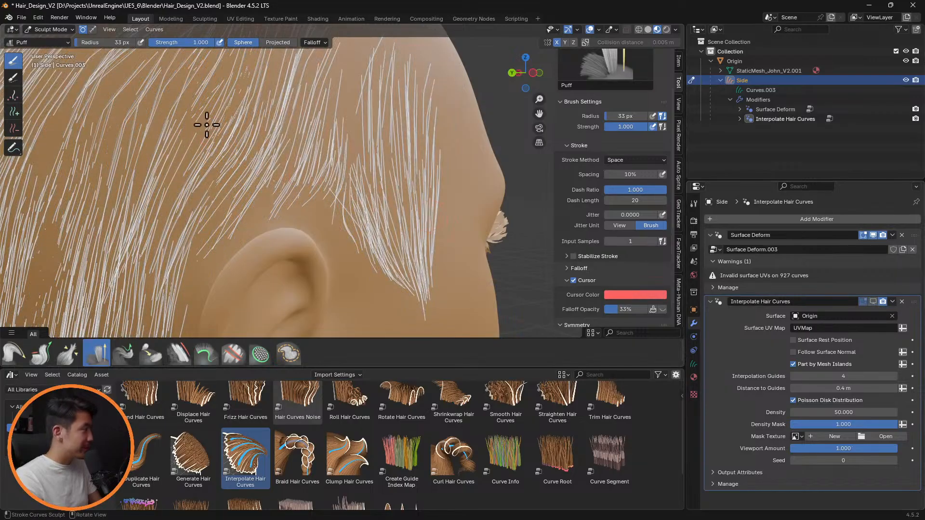
key(shift+r)
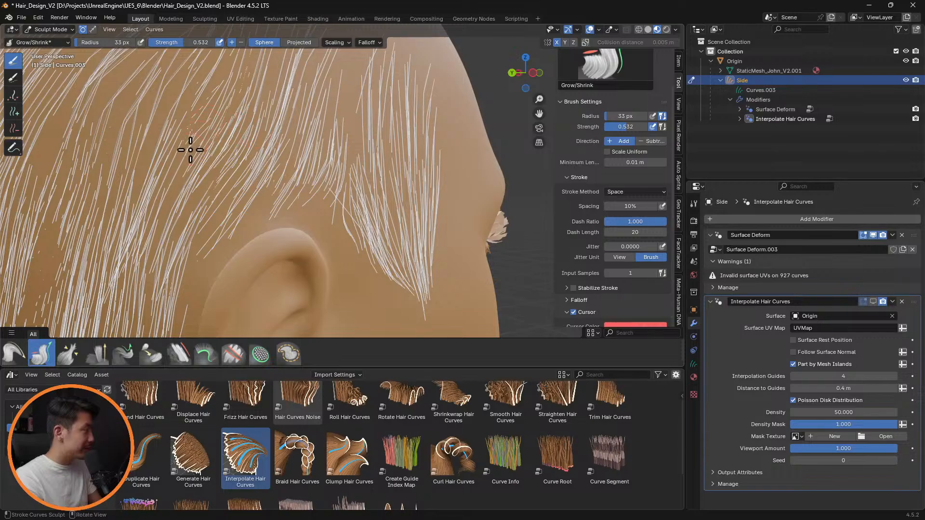
click(186, 133)
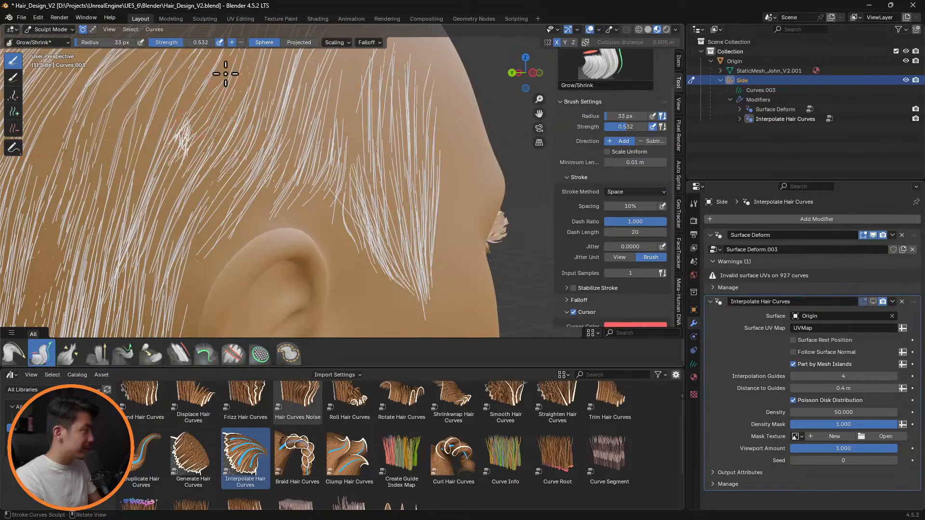
Step: Remove the tangled tuft of strands above the right ear with the Delete brush and reduce the brush radius to 8 px
scroll(174, 143, up, 3)
shift+middle_drag(173, 145, 325, 160)
click(13, 128)
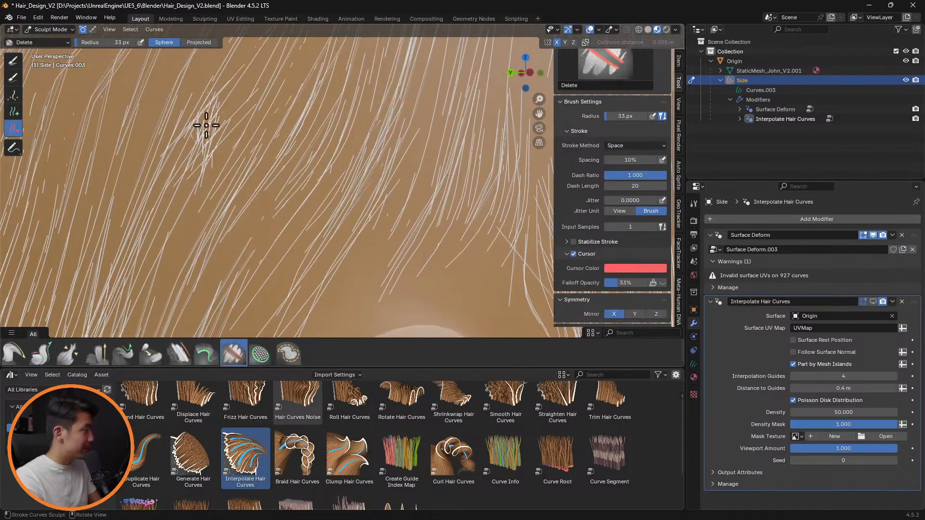
mouse_move(206, 128)
mouse_down()
mouse_move(209, 118)
mouse_move(199, 127)
mouse_move(202, 145)
mouse_up()
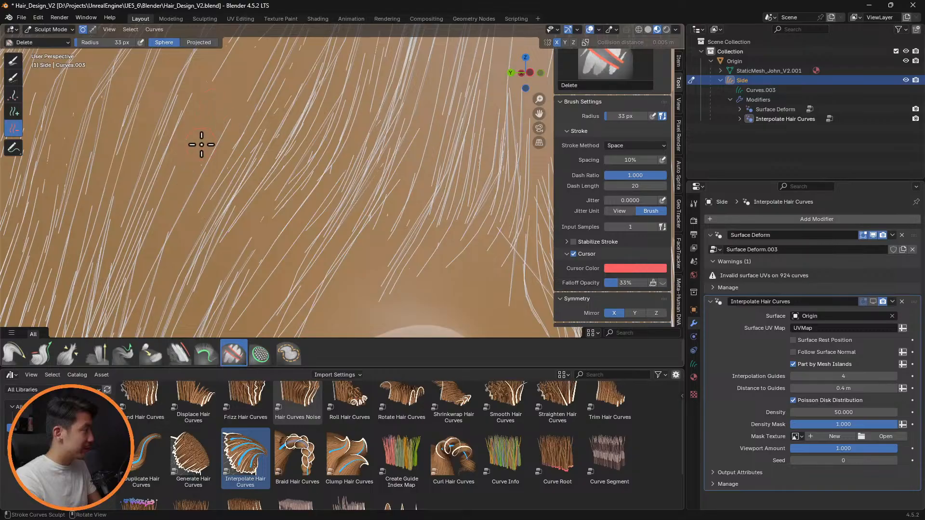
scroll(230, 120, down, 3)
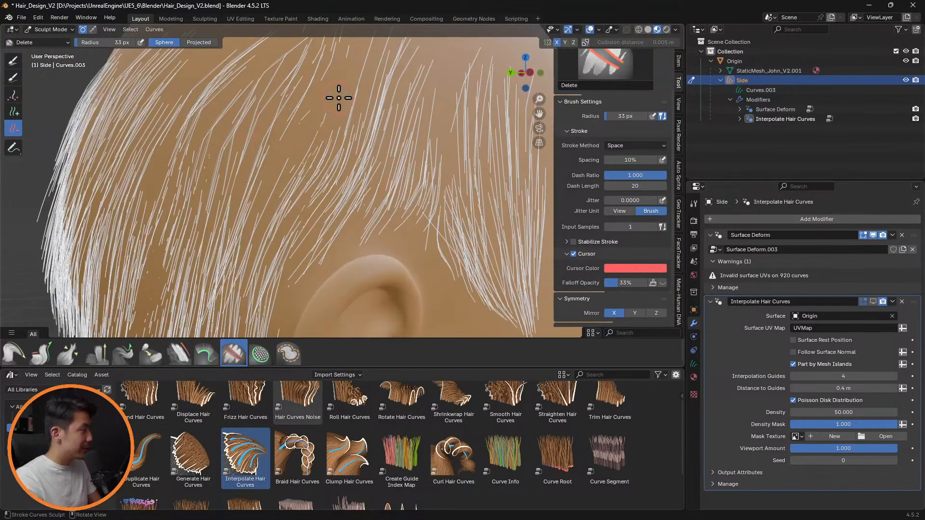
key(f)
click(327, 100)
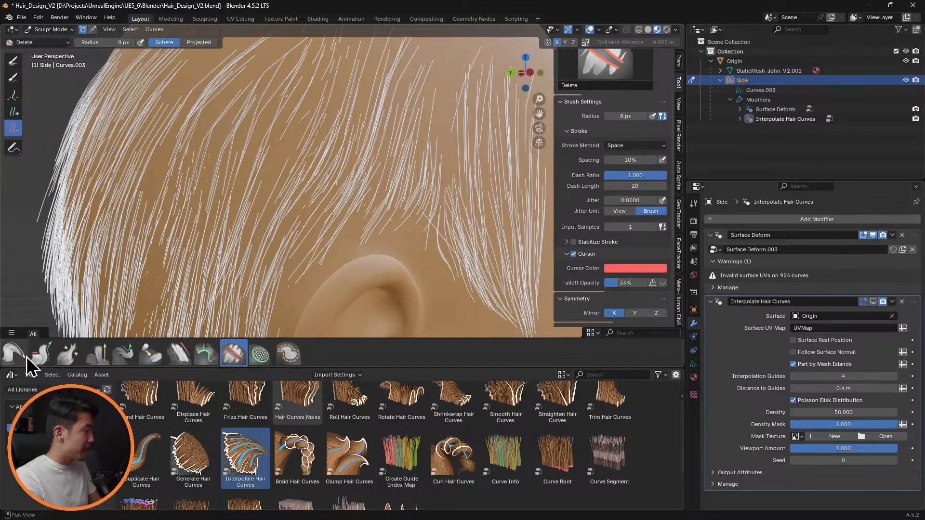
Step: Lengthen the short strands above and behind the right ear using the Grow/Shrink brush with a 76 px radius
click(42, 354)
scroll(340, 99, up, 5)
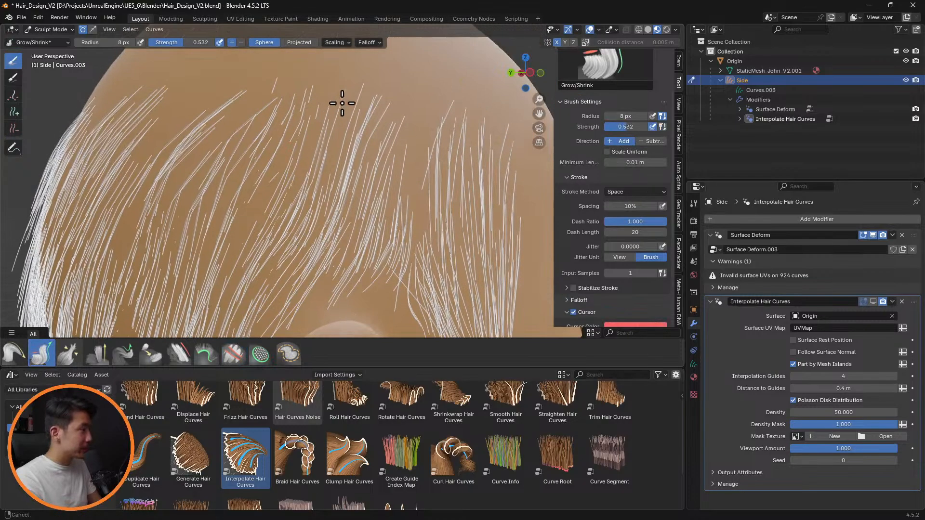
key(f)
click(288, 153)
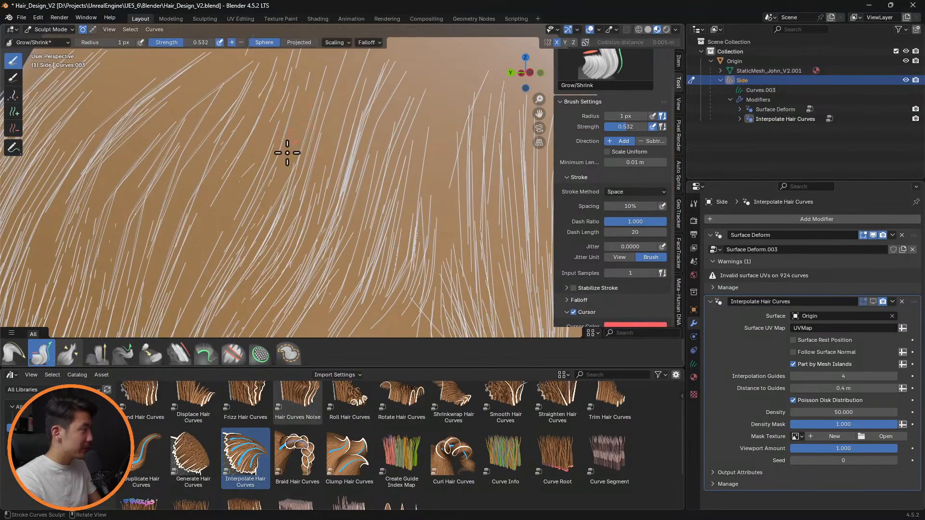
key(f)
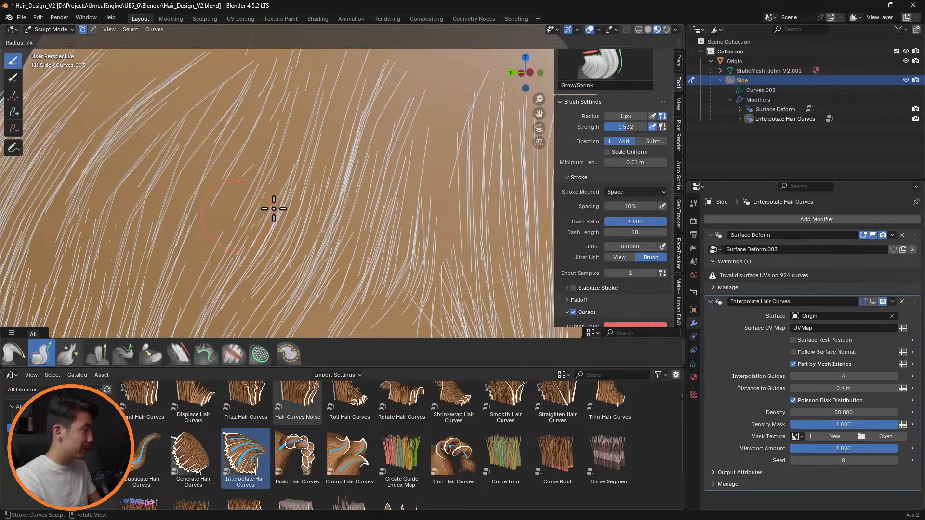
click(274, 206)
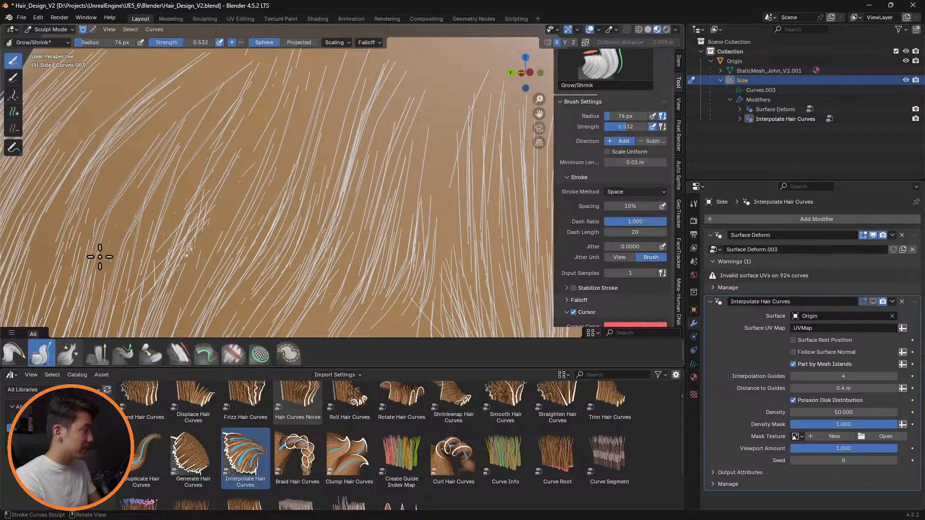
scroll(145, 235, down, 6)
middle_drag(248, 203, 262, 222)
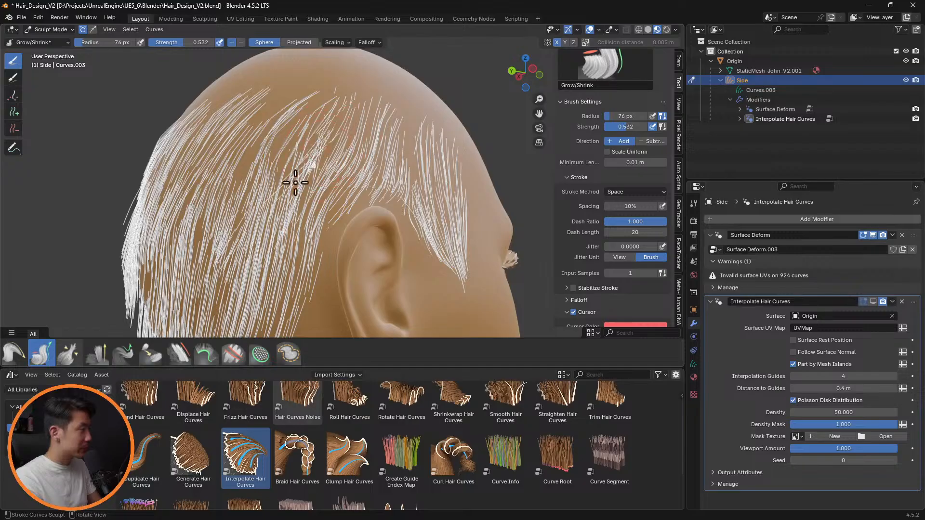
Step: Lift the sunken strands above and behind the right ear using the Puff brush at 76 px radius and full strength
click(16, 356)
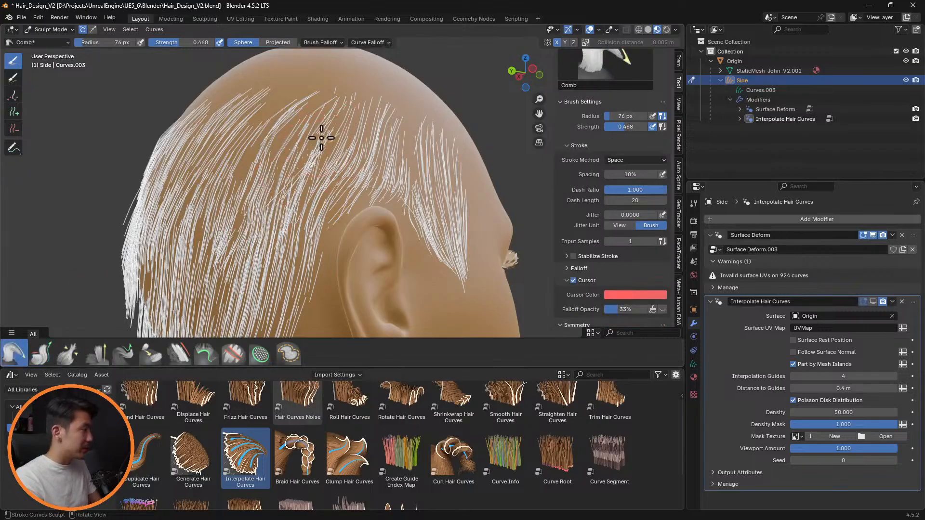
middle_drag(347, 161, 296, 175)
click(96, 354)
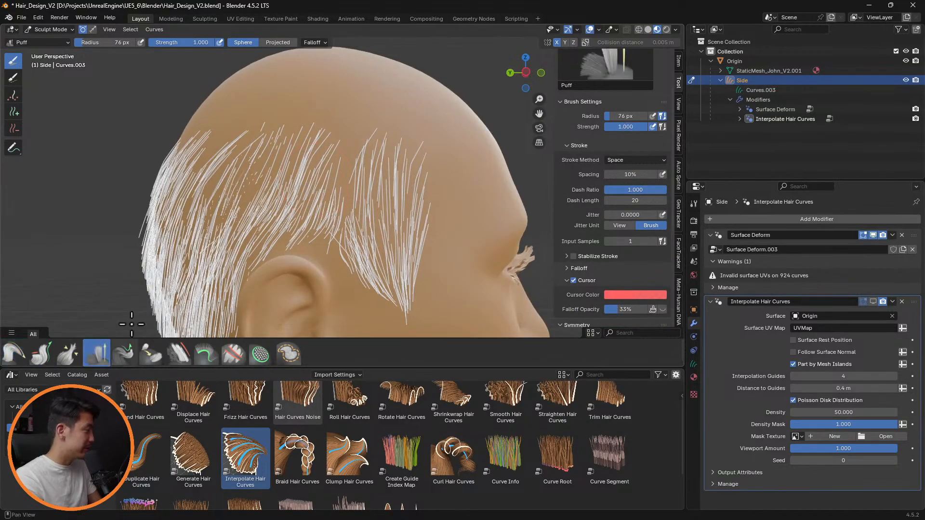
mouse_move(254, 182)
mouse_down()
mouse_move(212, 186)
mouse_move(261, 183)
mouse_up()
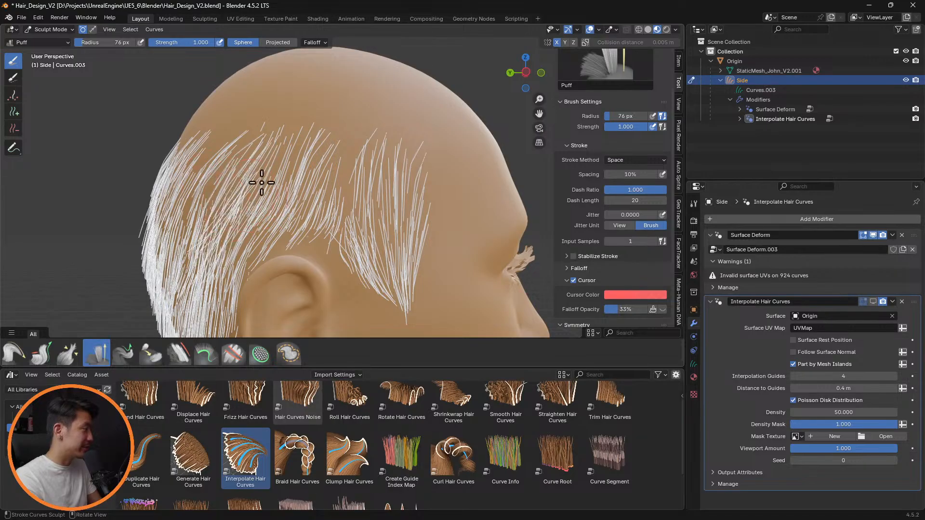
middle_drag(254, 245, 305, 236)
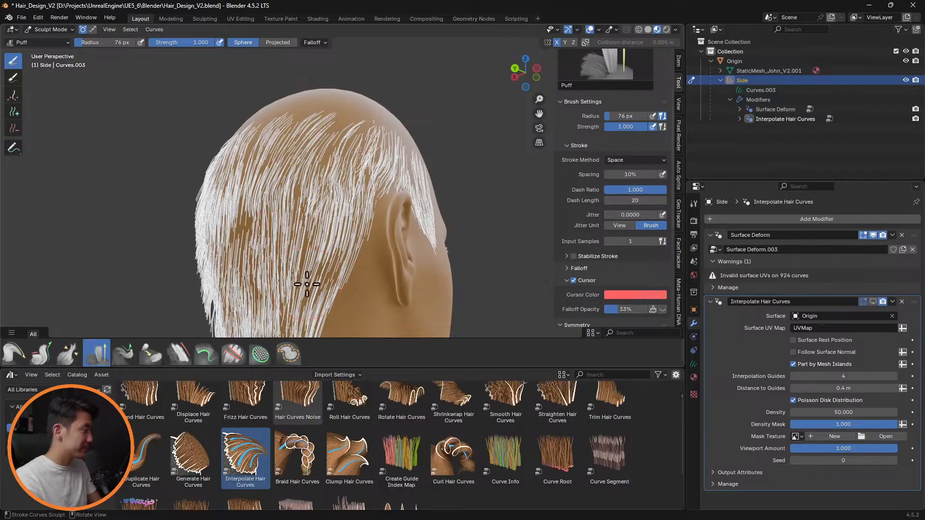
mouse_move(321, 284)
middle_down()
mouse_move(330, 247)
mouse_move(337, 279)
mouse_move(337, 268)
middle_up()
Step: Comb the protruding side hair above the left ear, working on the silhouette from behind the head with a 76 px brush
click(11, 359)
mouse_move(188, 205)
mouse_down()
mouse_move(203, 238)
mouse_move(203, 190)
mouse_move(201, 230)
mouse_up()
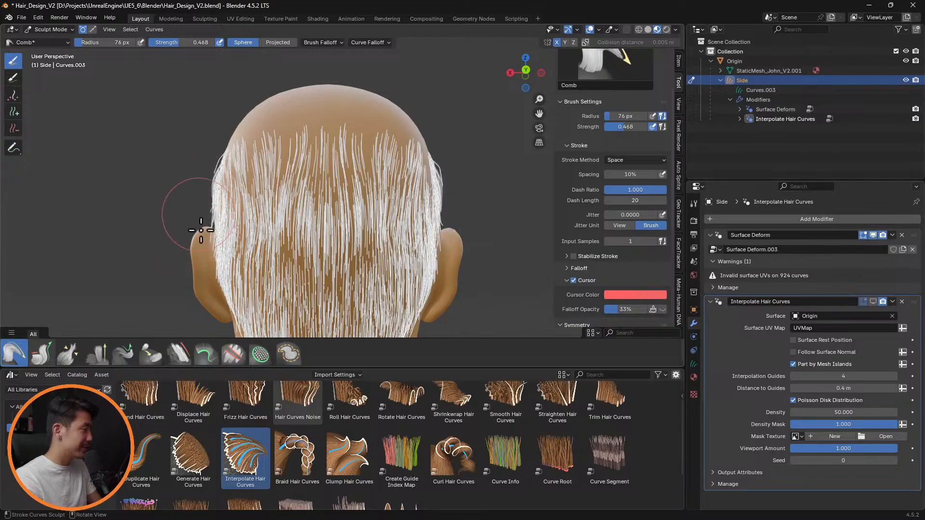
middle_drag(215, 282, 345, 229)
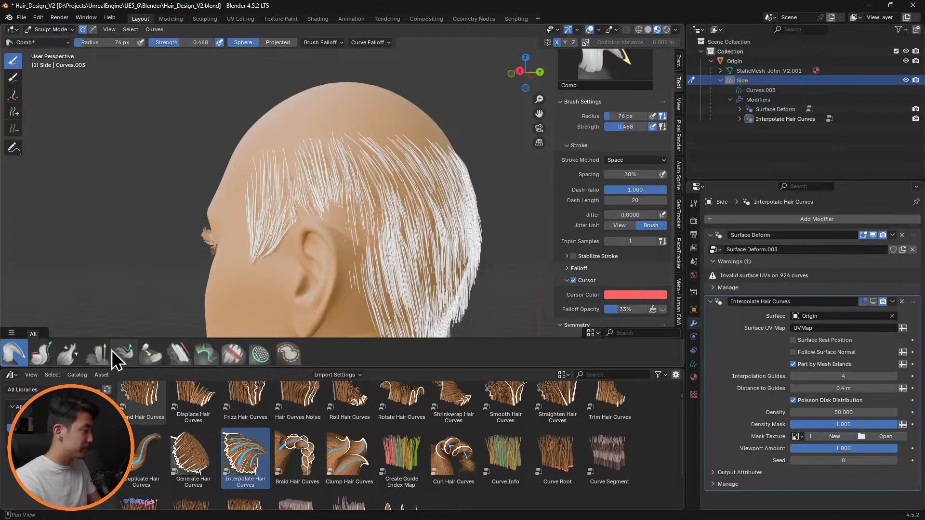
Step: Puff the embedded strands behind the left ear with a 42 px brush and check the volume around the head
click(97, 354)
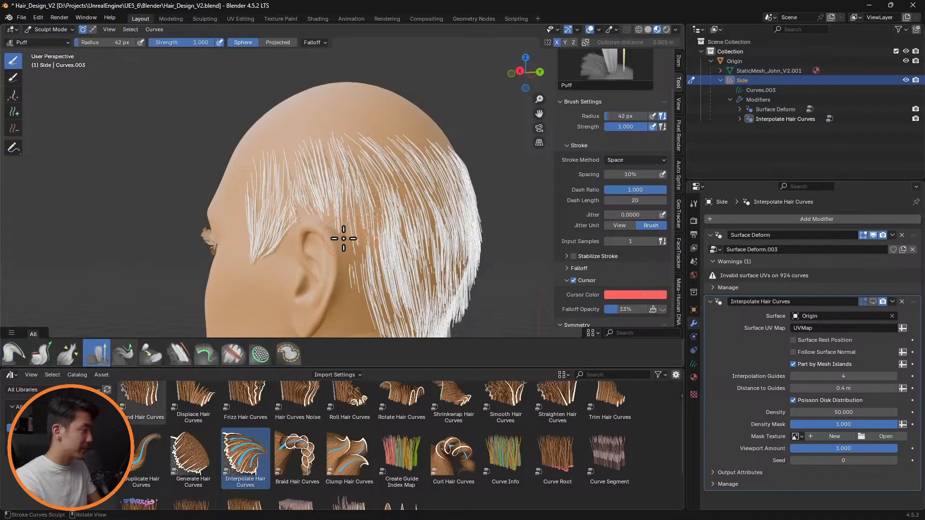
middle_drag(381, 206, 161, 198)
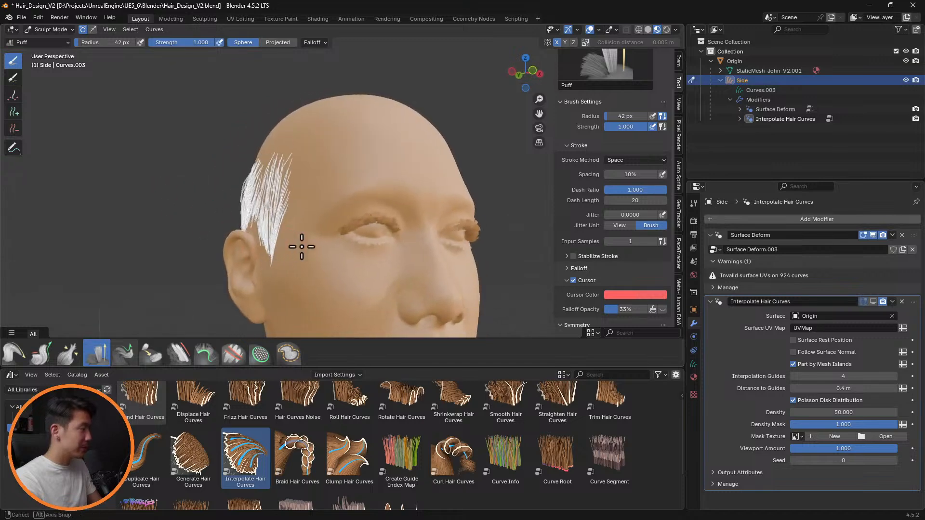
middle_drag(304, 246, 553, 279)
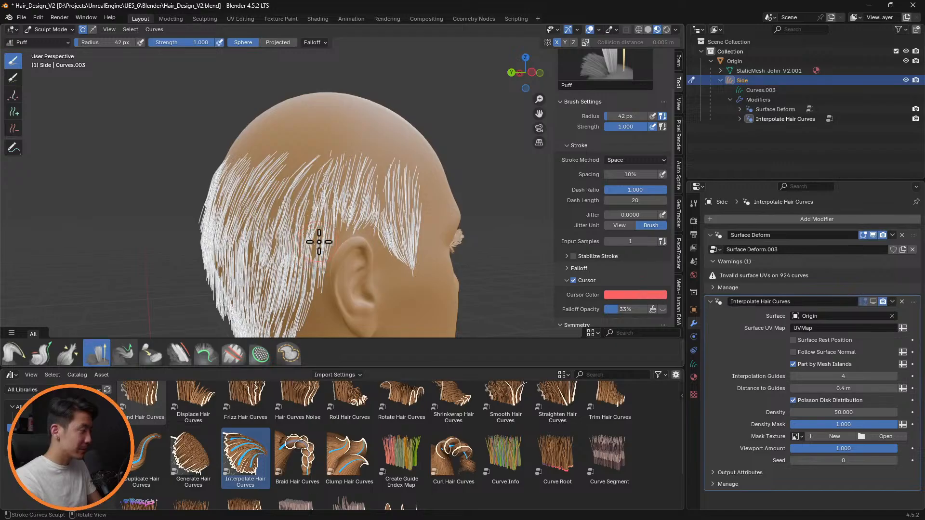
middle_drag(485, 244, 249, 272)
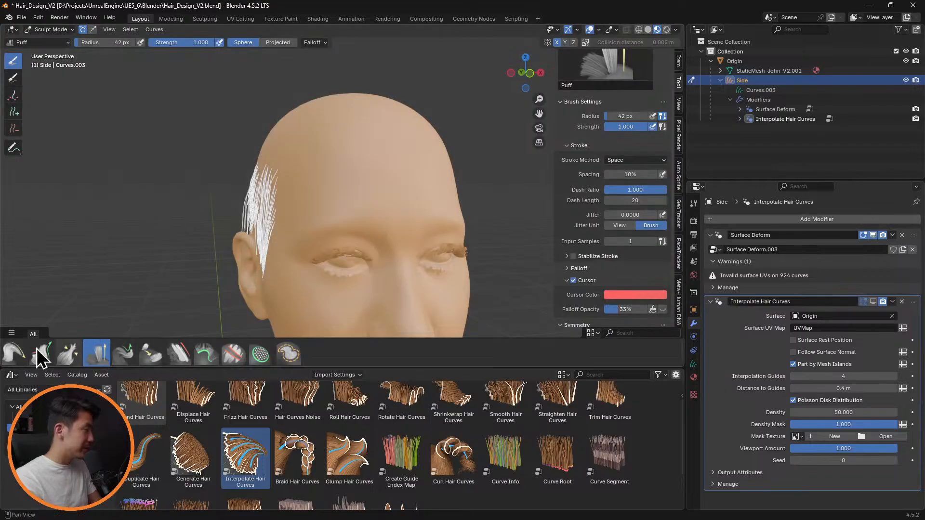
Step: Switch the Comb brush to Projected falloff and comb the hair around and behind both ears at 42 px radius
click(15, 355)
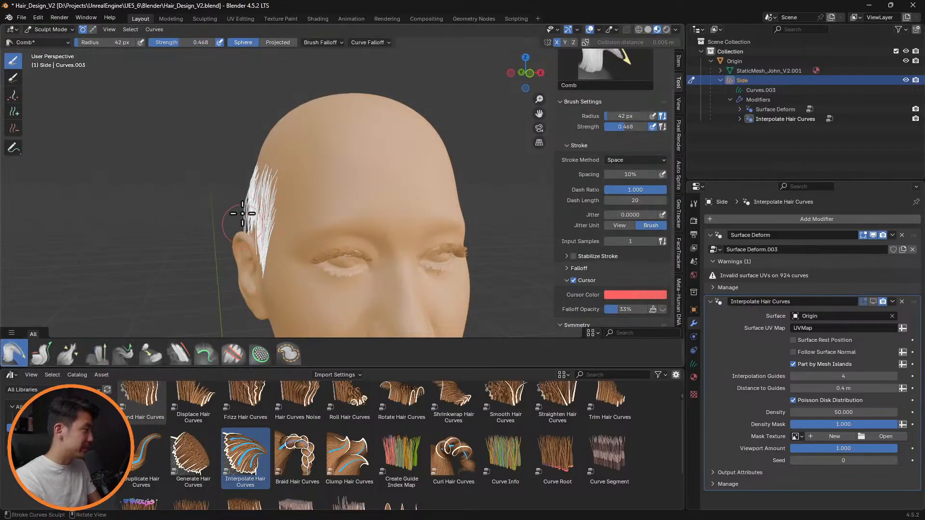
click(277, 43)
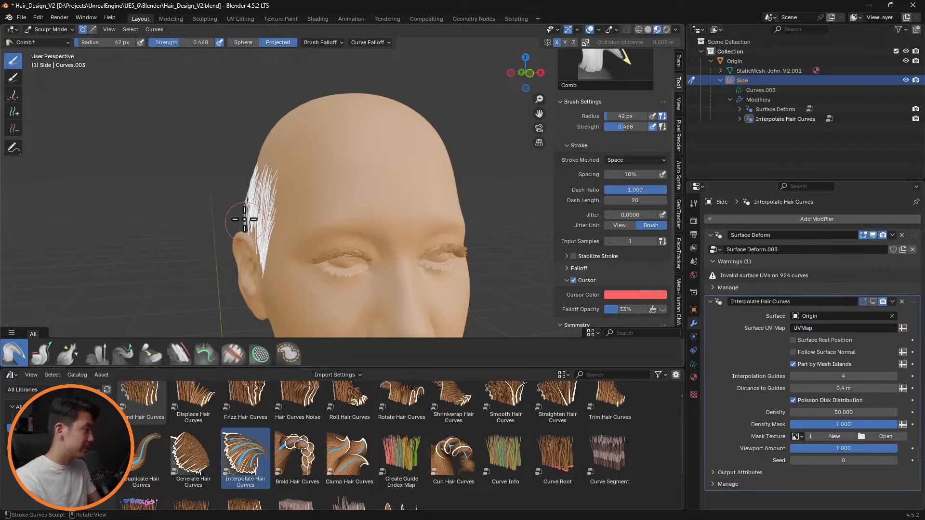
middle_drag(261, 227, 413, 233)
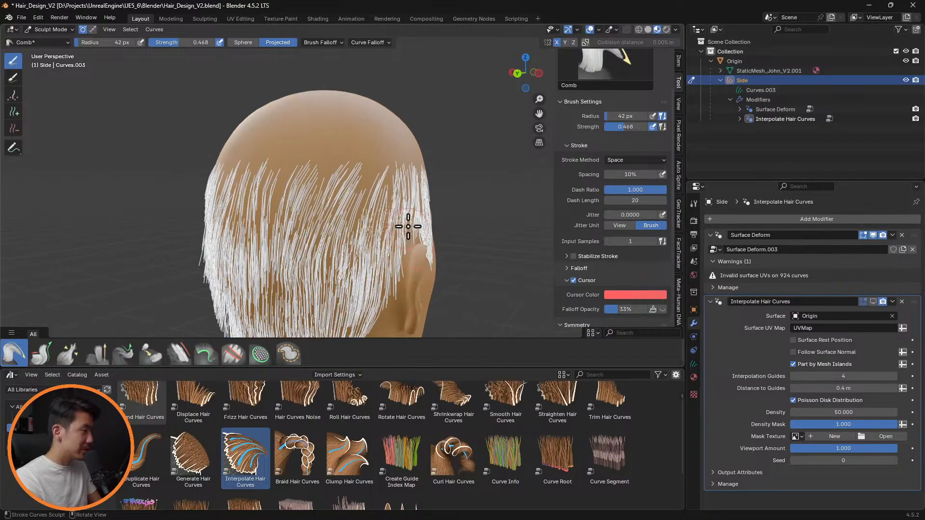
drag(409, 227, 401, 268)
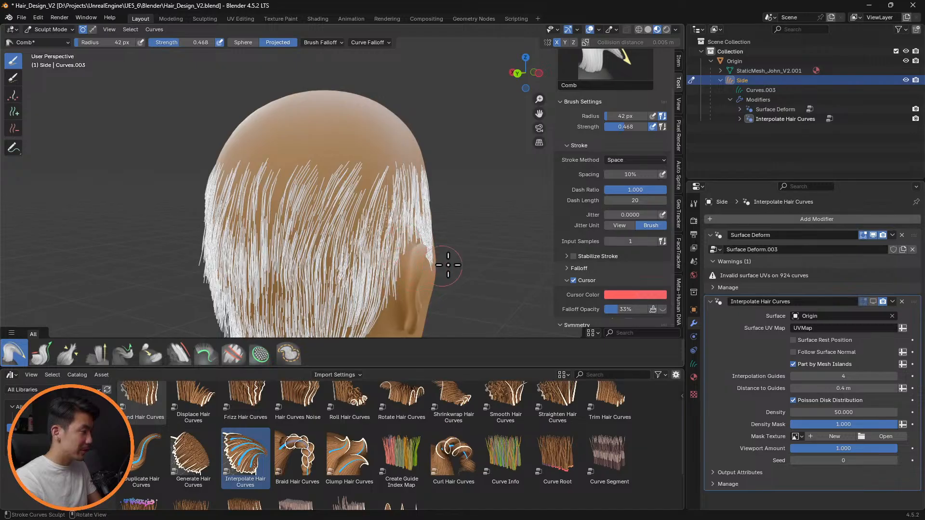
middle_drag(448, 265, 409, 264)
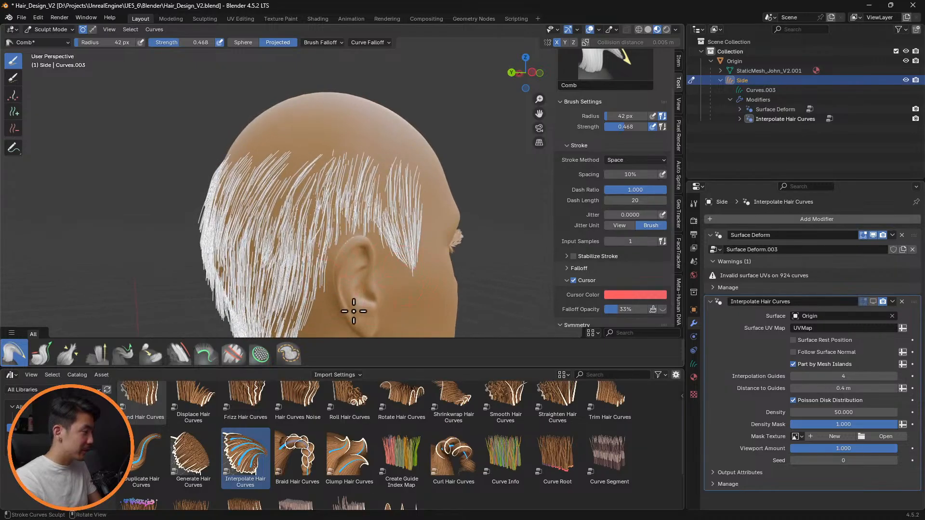
middle_drag(353, 311, 324, 198)
middle_drag(318, 201, 207, 229)
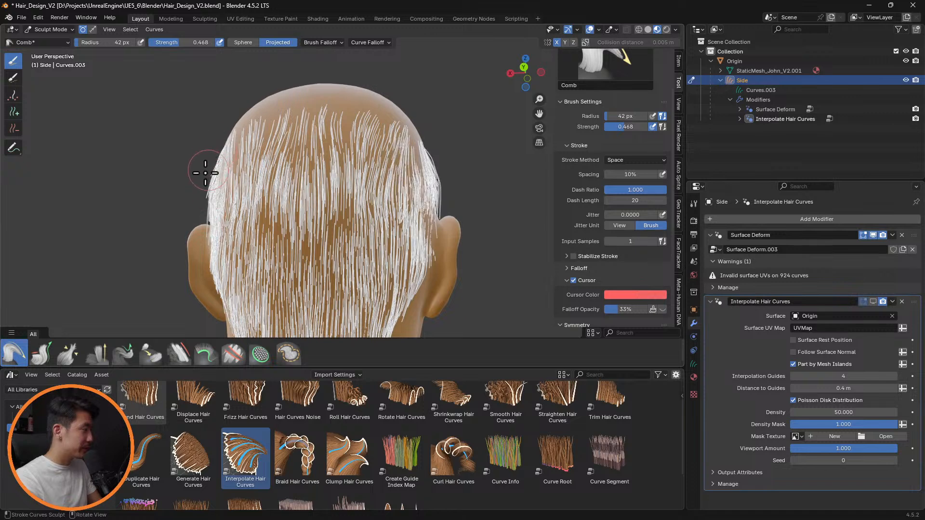
mouse_move(212, 200)
middle_down()
mouse_move(382, 233)
mouse_move(372, 250)
middle_up()
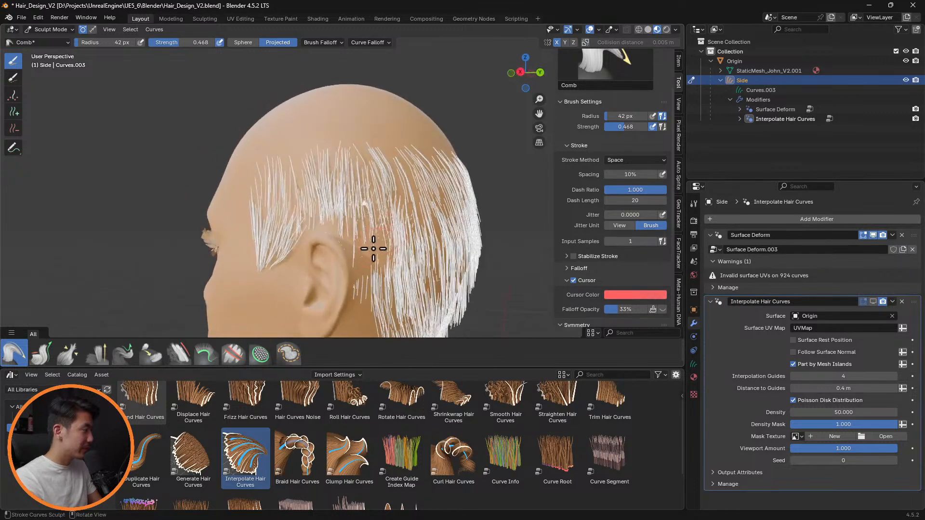
Step: Puff the strands behind the left ear at 42 px radius and comb the hair beside that ear from behind
click(97, 359)
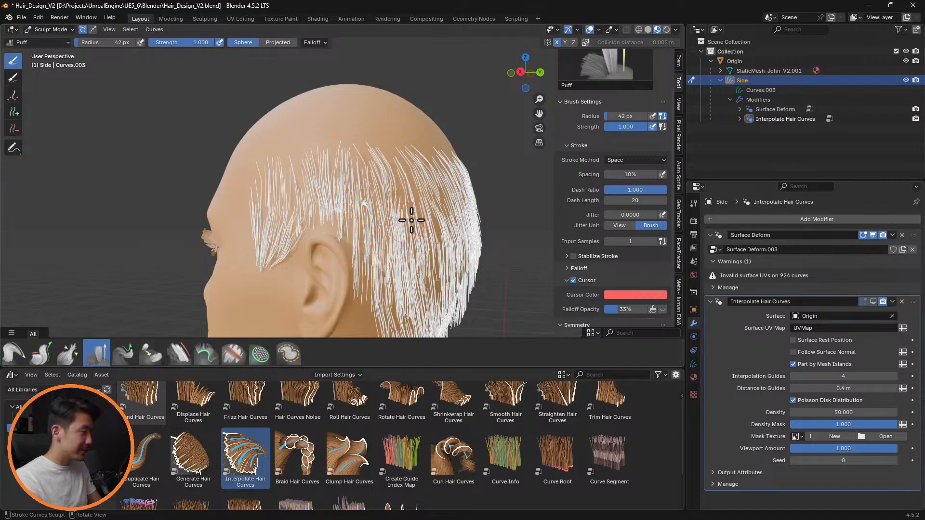
middle_drag(464, 220, 265, 257)
click(15, 354)
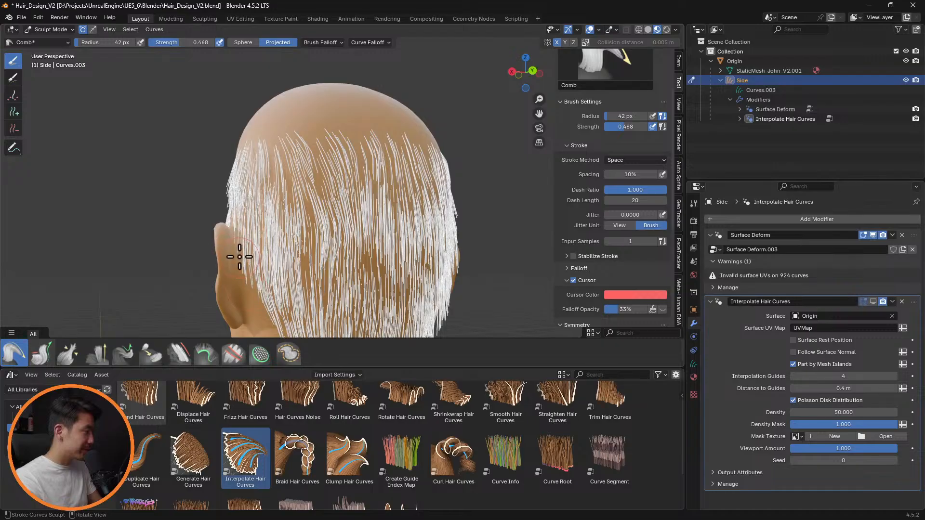
scroll(347, 241, up, 5)
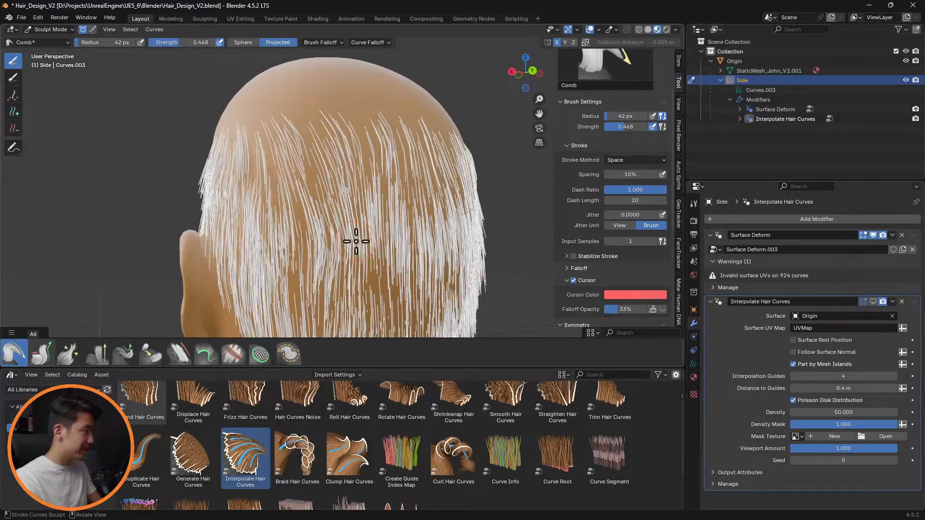
Step: Remove stray short strands at the back of the head with the Delete brush at 5 px, enlarge it to 14 px, and undo the unwanted deletion
scroll(287, 221, up, 5)
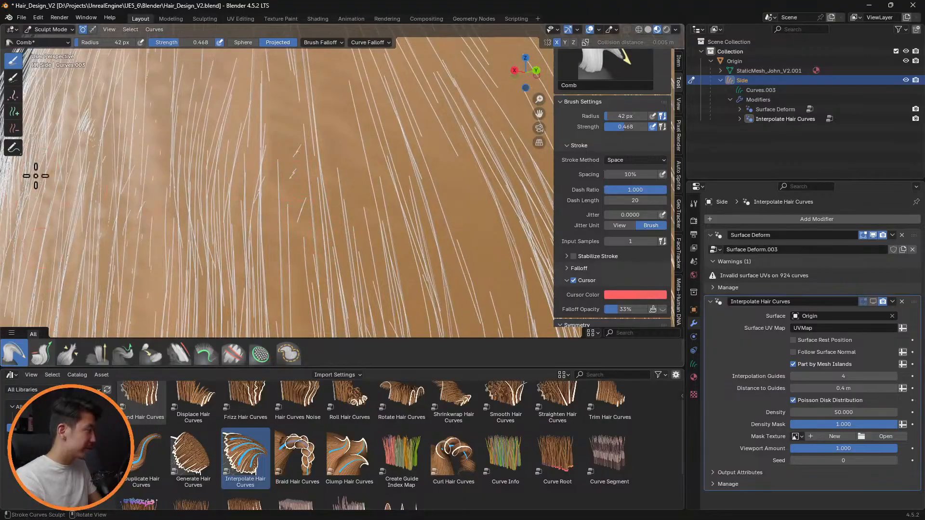
click(13, 129)
key(f)
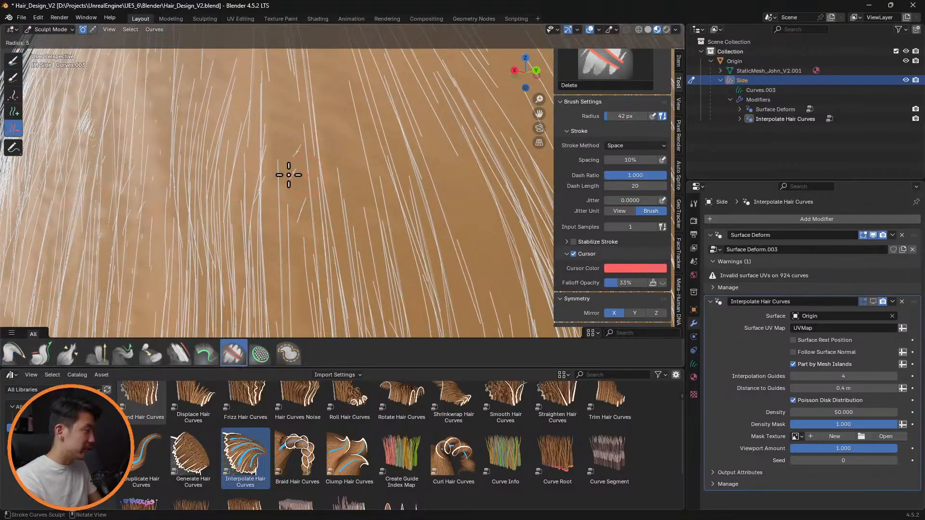
click(289, 176)
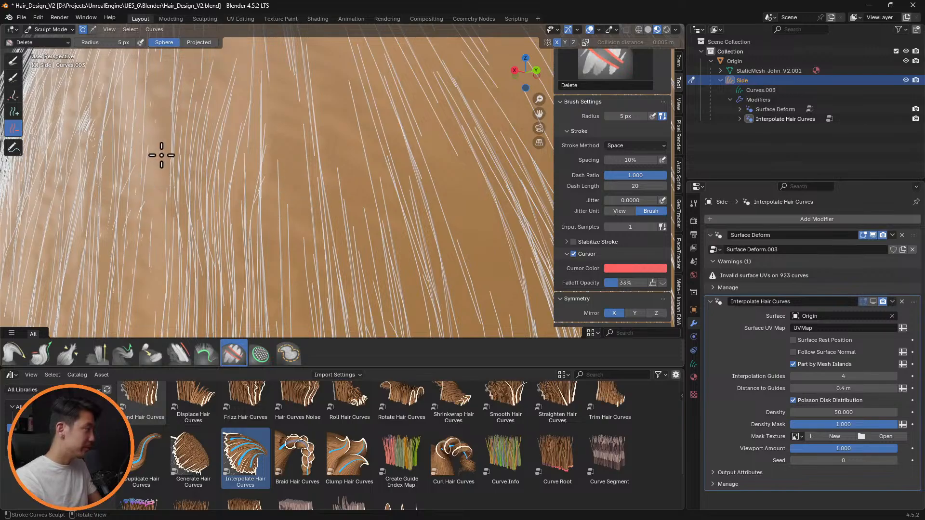
key(f)
click(155, 103)
key(ctrl+z)
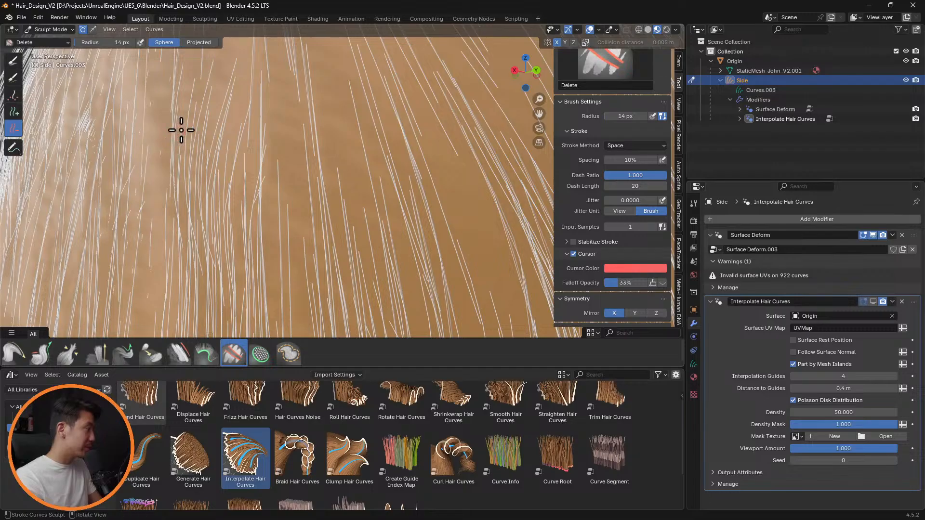
Step: Puff the embedded strands at the back of the head using the Puff brush with Projected falloff at 39 px radius
middle_drag(182, 130, 212, 147)
scroll(250, 197, up, 3)
scroll(234, 196, down, 2)
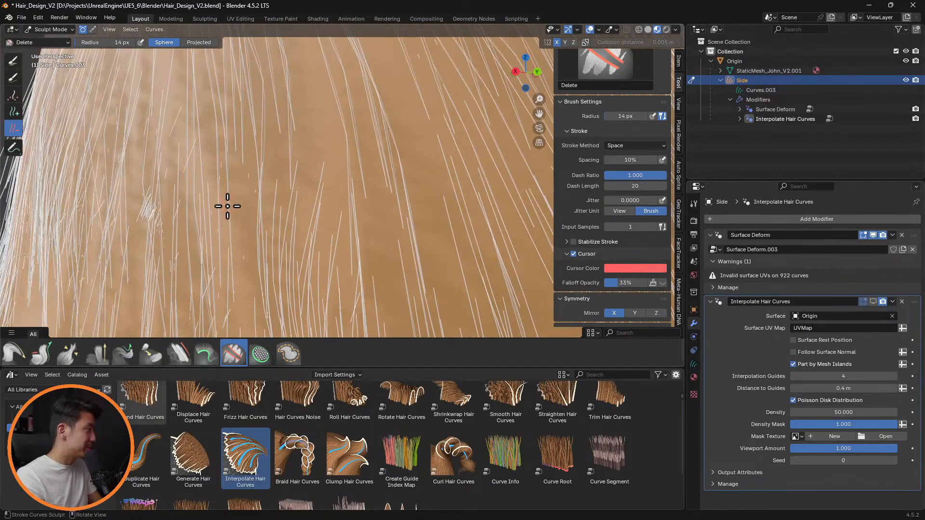
click(100, 356)
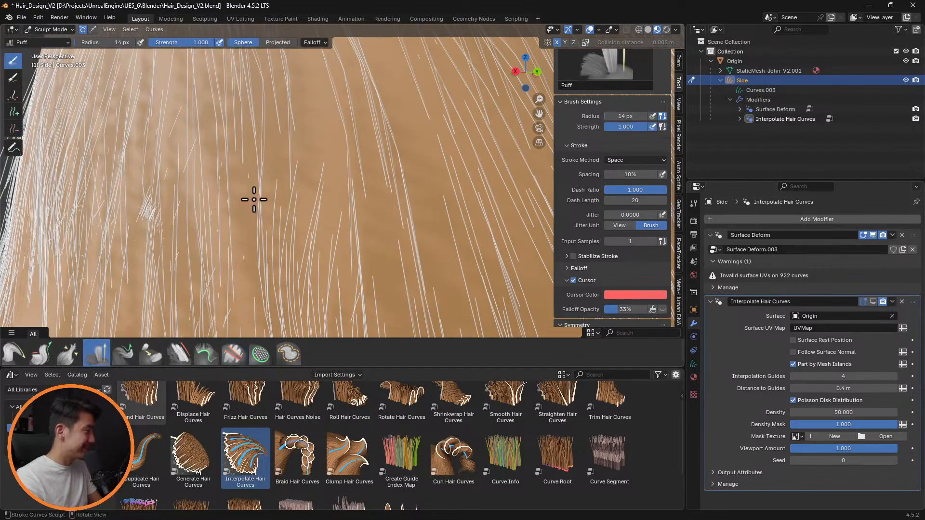
click(278, 42)
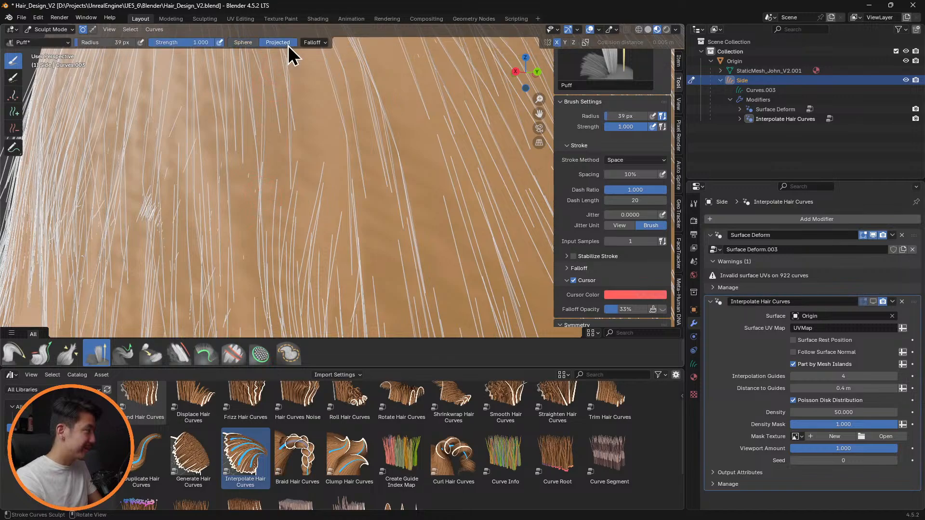
mouse_move(249, 177)
mouse_down()
mouse_move(248, 188)
mouse_move(223, 178)
mouse_move(244, 260)
mouse_move(248, 241)
mouse_up()
middle_drag(248, 241, 250, 161)
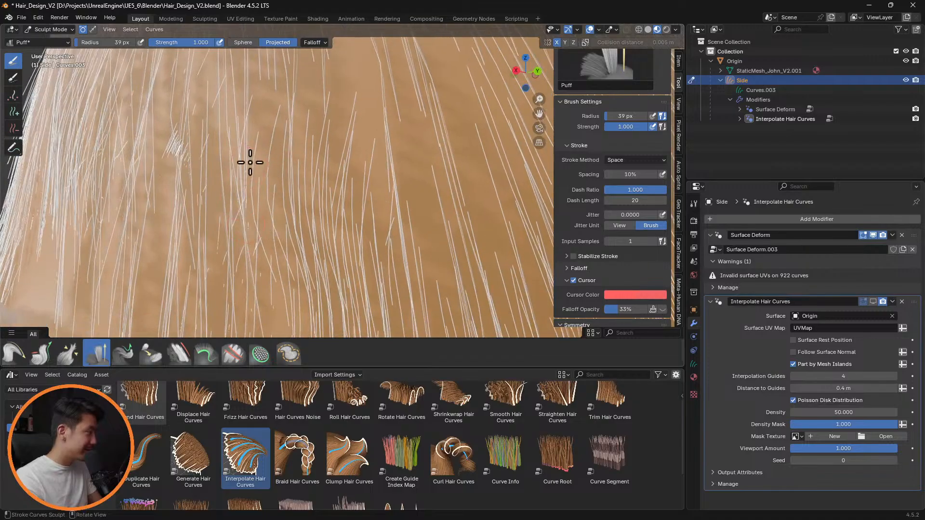
scroll(251, 162, up, 4)
drag(95, 186, 78, 186)
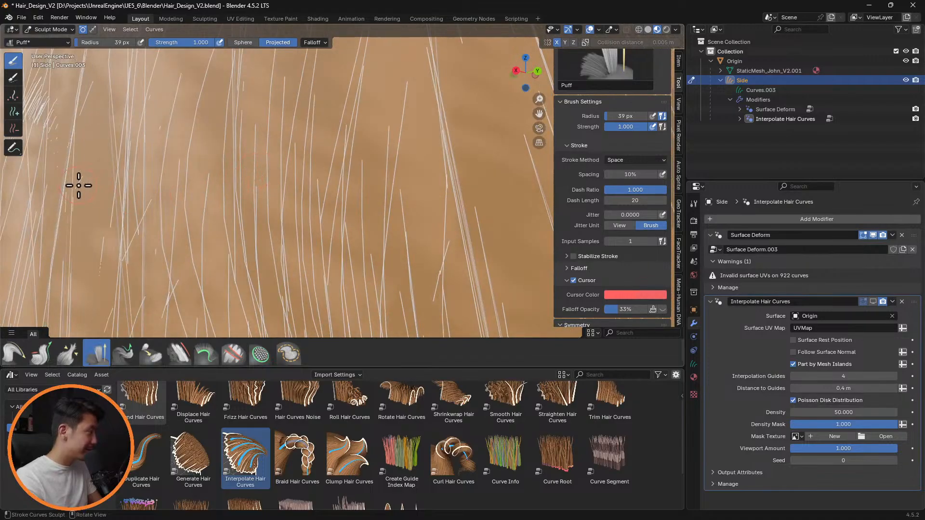
drag(96, 234, 158, 252)
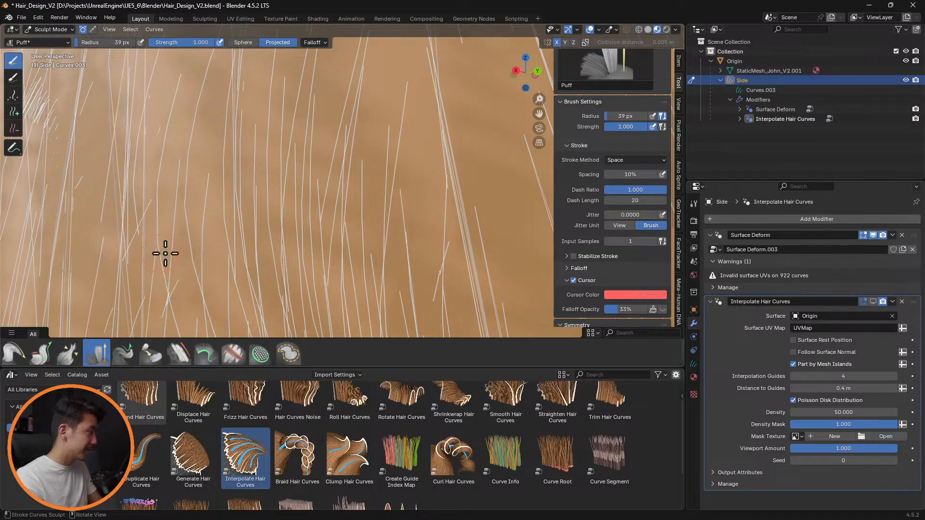
Step: Remove a stray short strand from the clump behind the ear with the Delete brush at 39 px radius
scroll(242, 233, down, 5)
mouse_move(277, 226)
middle_down()
mouse_move(237, 213)
mouse_move(384, 221)
middle_up()
scroll(236, 215, up, 4)
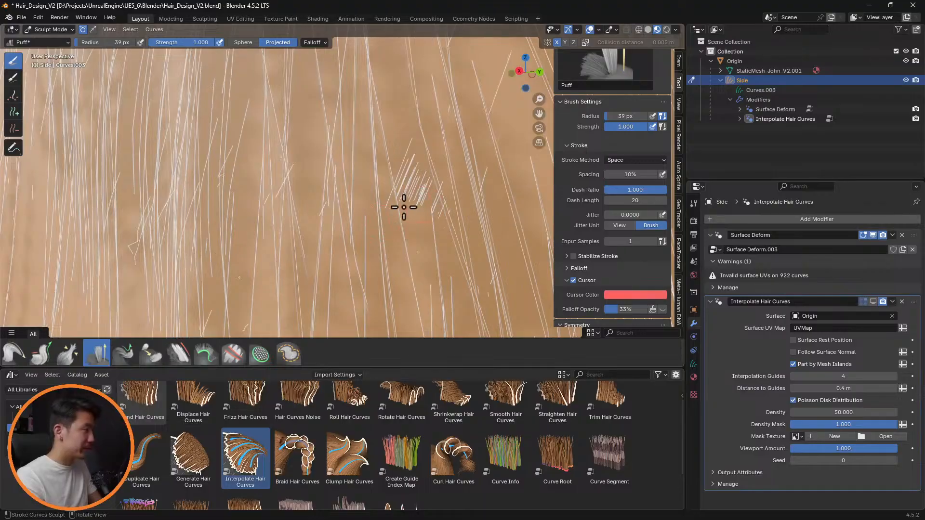
click(42, 354)
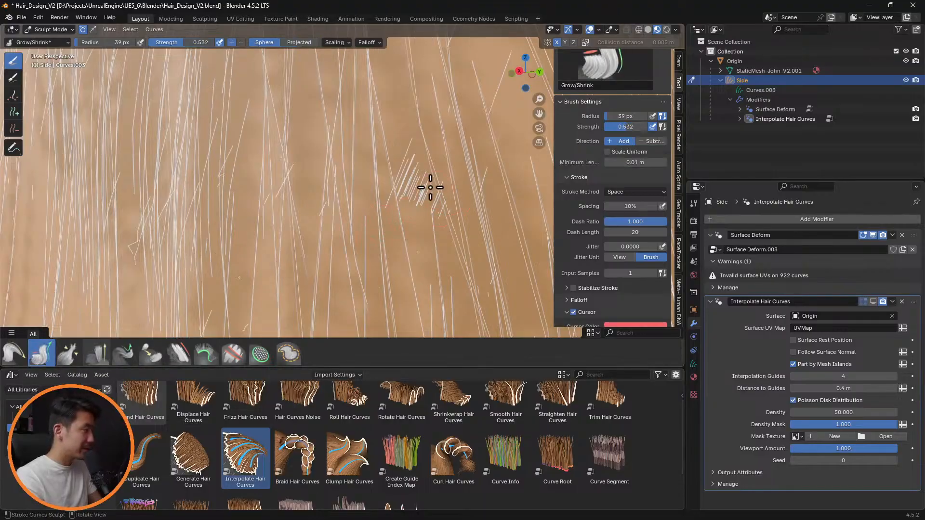
click(14, 128)
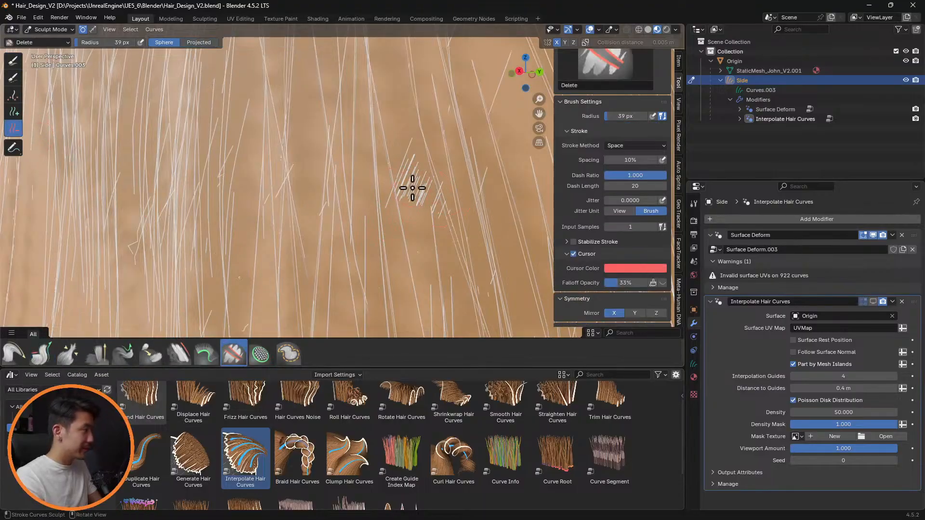
scroll(436, 233, down, 10)
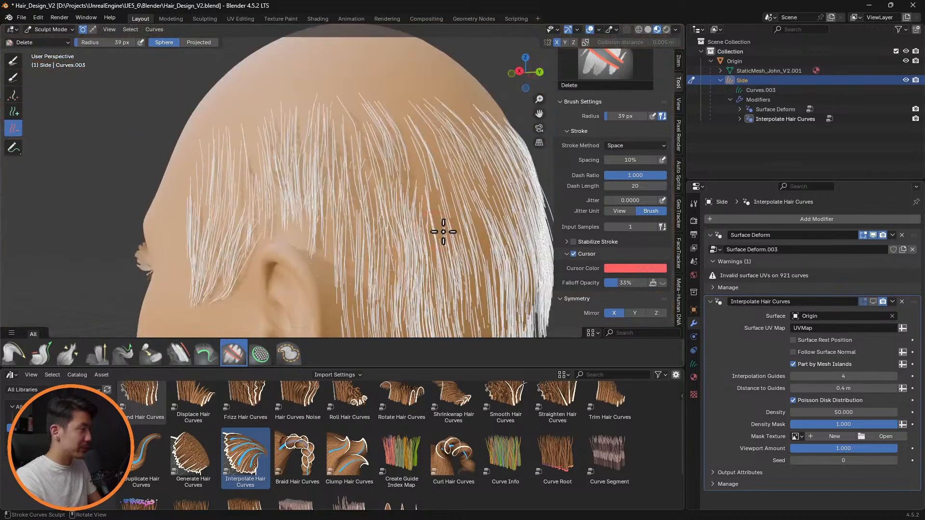
Step: Show the Interpolate Hair Curves result in the viewport and check the hair coverage at the back of the head
middle_drag(437, 180, 283, 258)
click(14, 354)
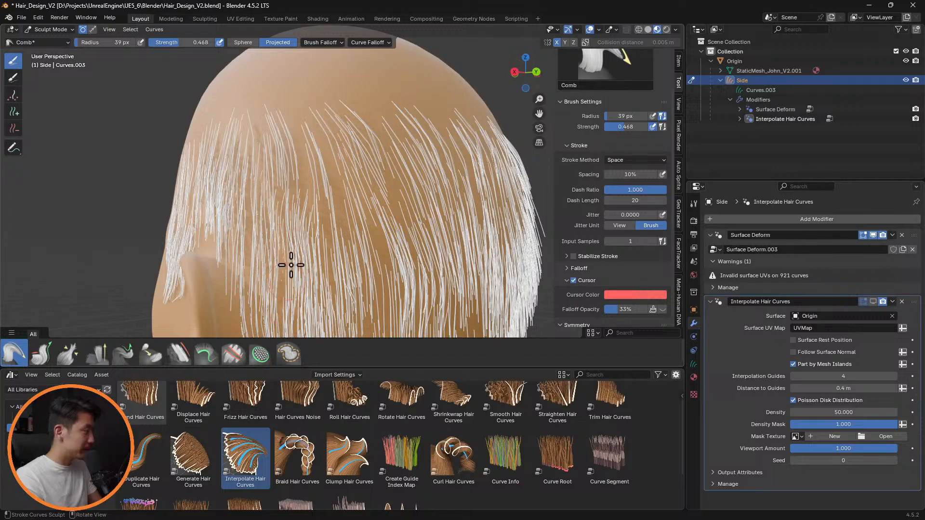
scroll(313, 262, down, 8)
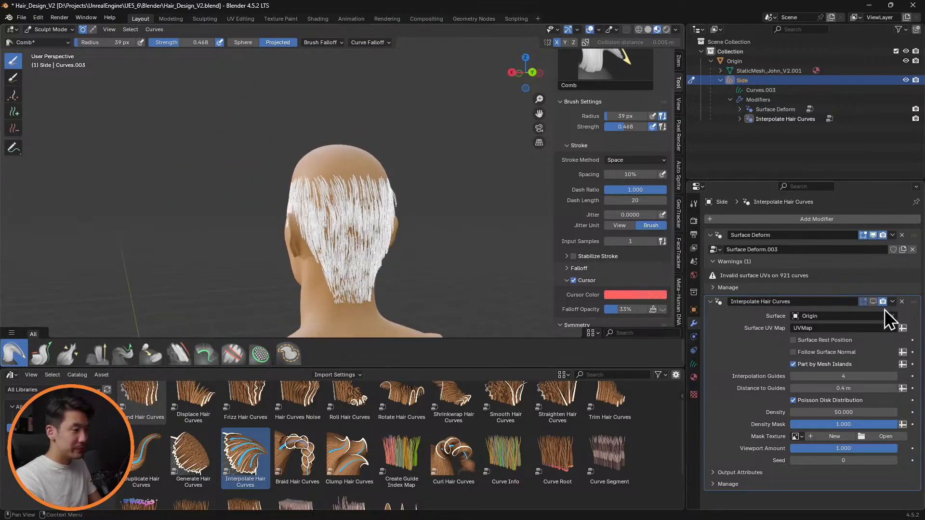
click(873, 302)
mouse_move(432, 254)
middle_down()
mouse_move(497, 264)
mouse_move(447, 269)
mouse_move(367, 248)
mouse_move(411, 254)
middle_up()
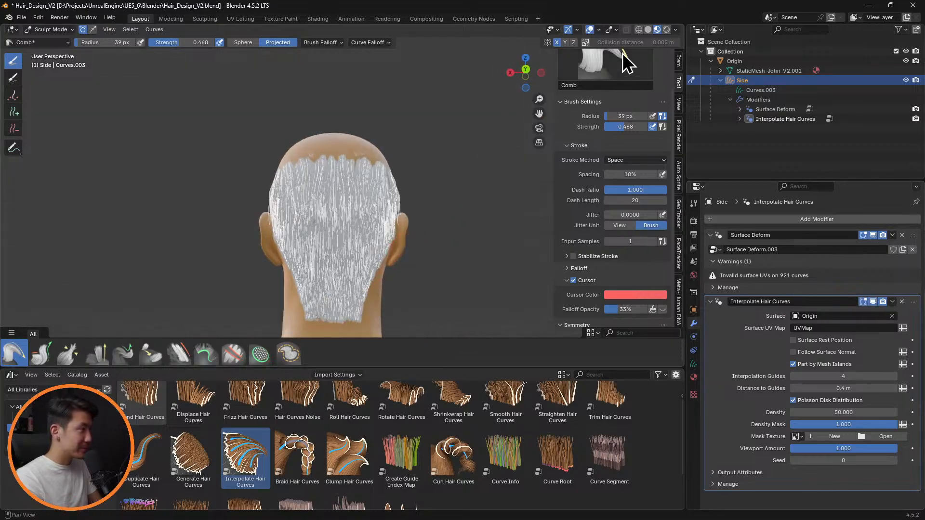
Step: Preview the hair in rendered and solid shading, return to material preview, and inspect the strands around the ear
click(667, 29)
middle_drag(436, 202, 258, 203)
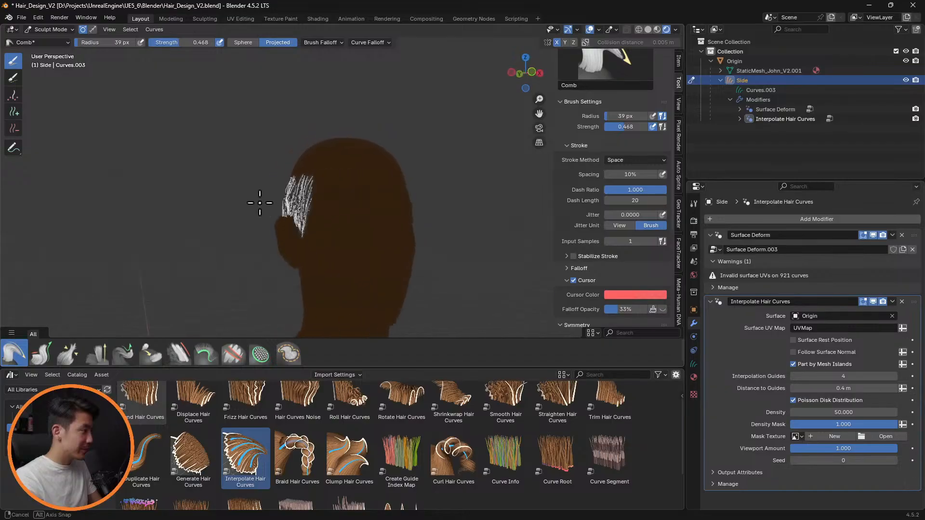
click(639, 29)
click(649, 30)
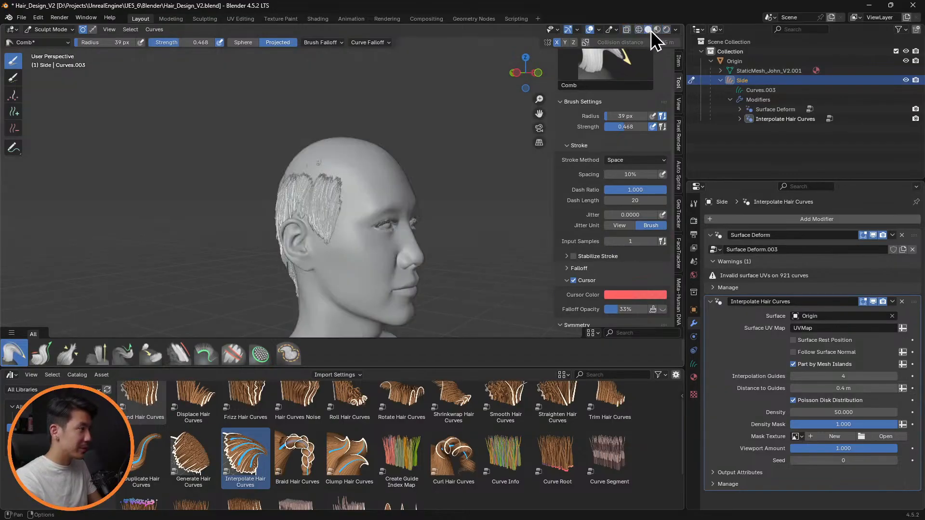
middle_drag(403, 218, 425, 192)
click(658, 30)
middle_drag(482, 193, 410, 208)
scroll(309, 196, up, 5)
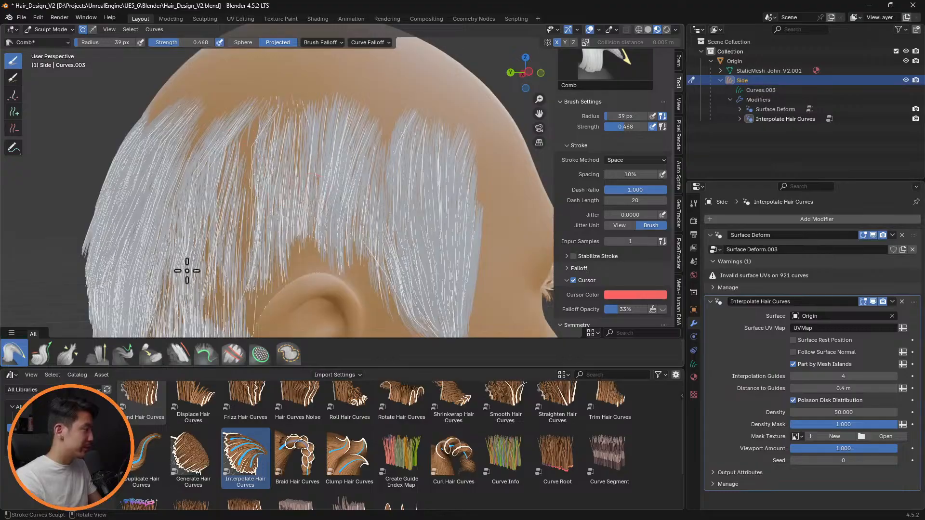
Step: Hide the interpolated hair in the viewport, and puff and comb the sparse strands above and behind the ear at 39 px radius
click(97, 354)
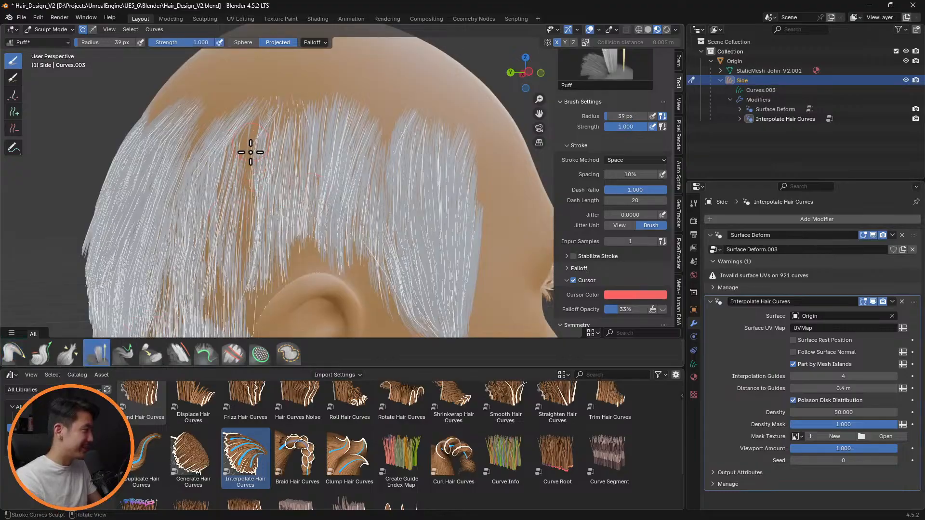
click(873, 302)
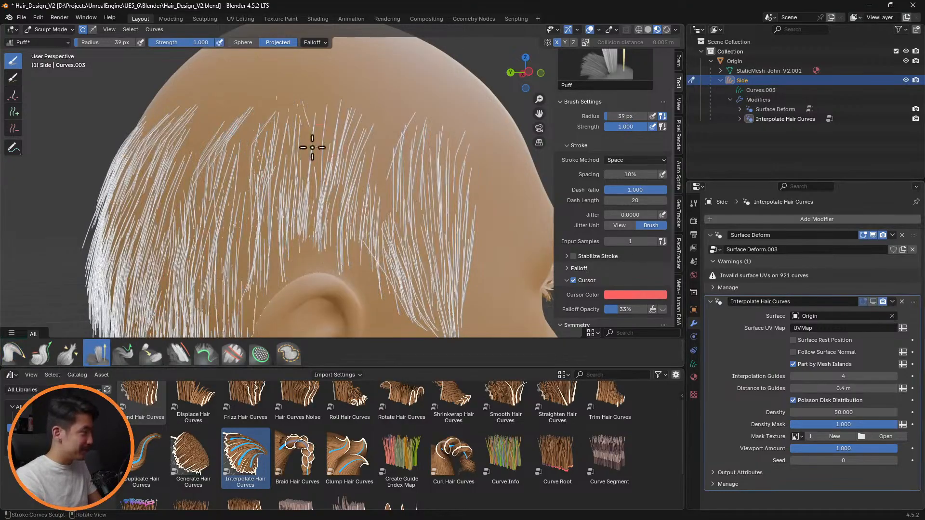
mouse_move(242, 155)
mouse_down()
mouse_move(223, 219)
mouse_move(242, 212)
mouse_move(245, 224)
mouse_up()
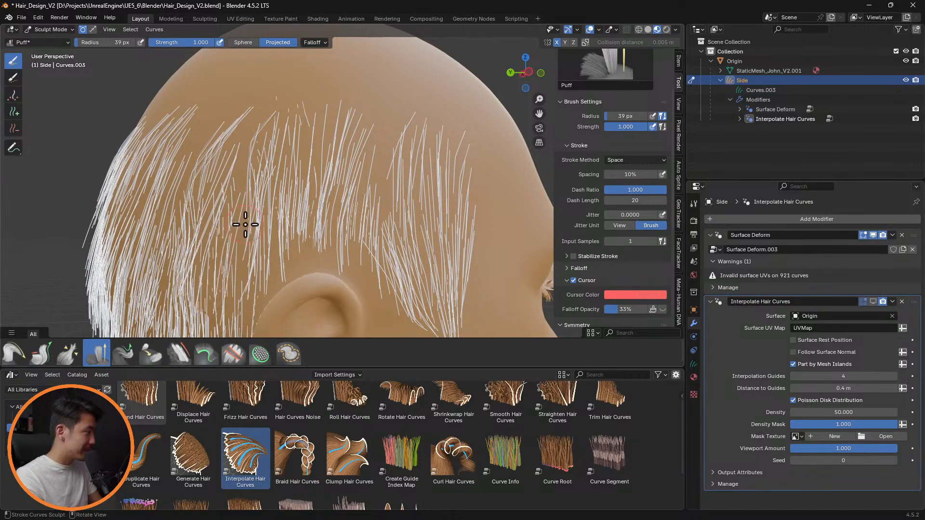
click(13, 354)
mouse_move(227, 159)
mouse_down()
mouse_move(217, 229)
mouse_move(269, 161)
mouse_move(258, 294)
mouse_move(248, 227)
mouse_move(266, 253)
mouse_up()
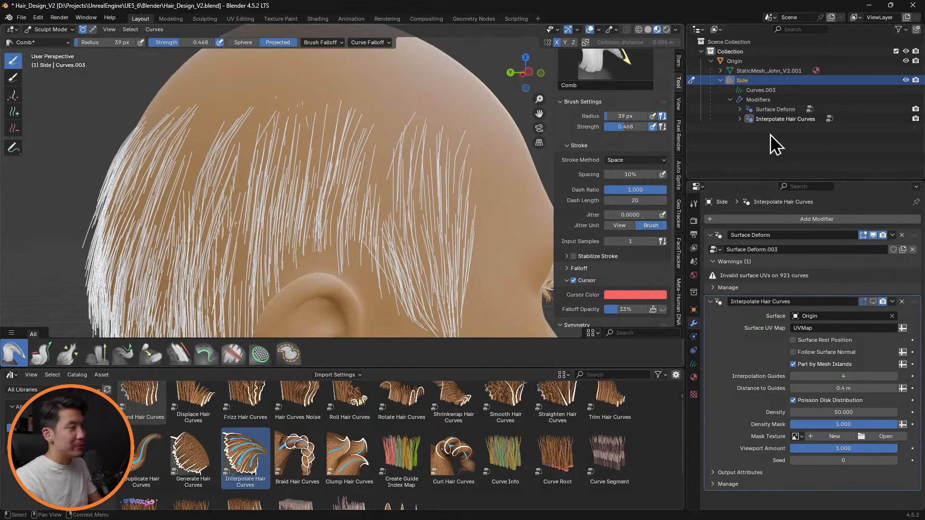
Step: Hide the Side hair curves, frame the Origin head mesh, and switch to Object Mode
click(906, 80)
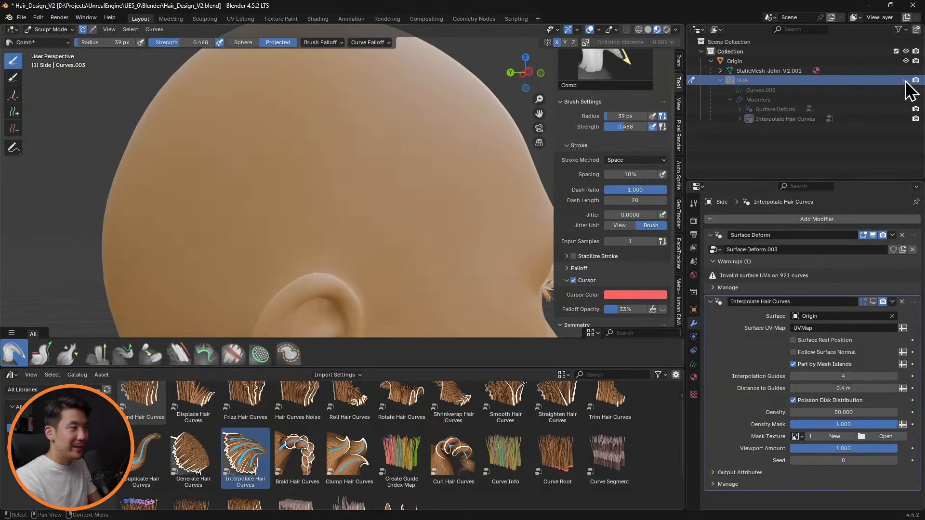
click(721, 80)
click(737, 61)
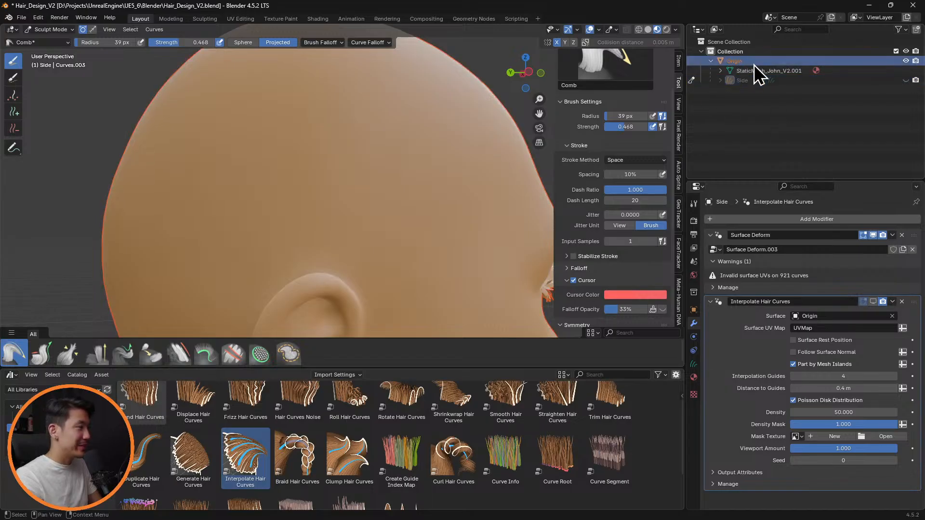
key(KP_Decimal)
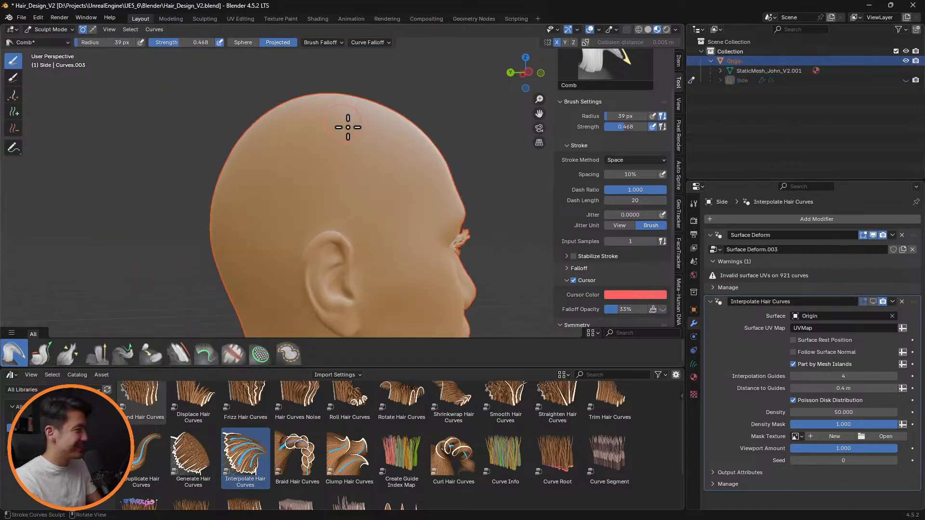
middle_drag(420, 140, 395, 149)
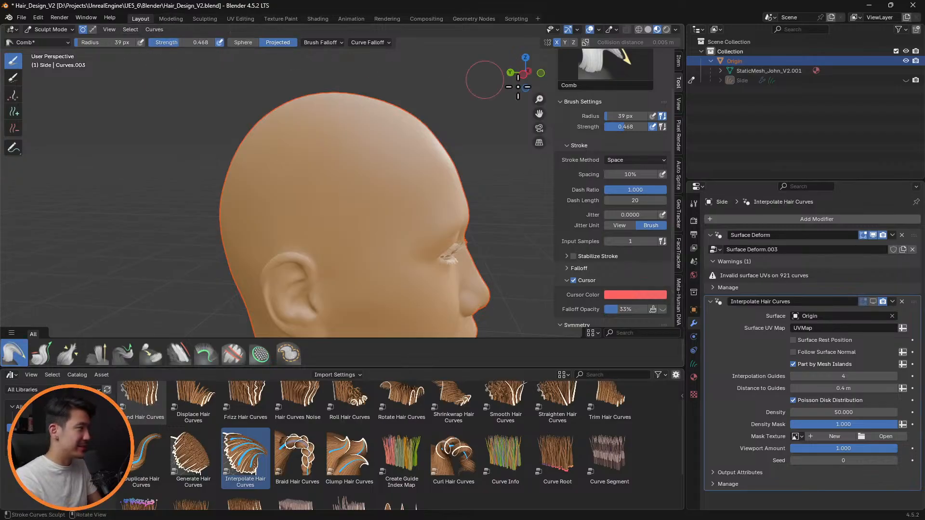
click(57, 41)
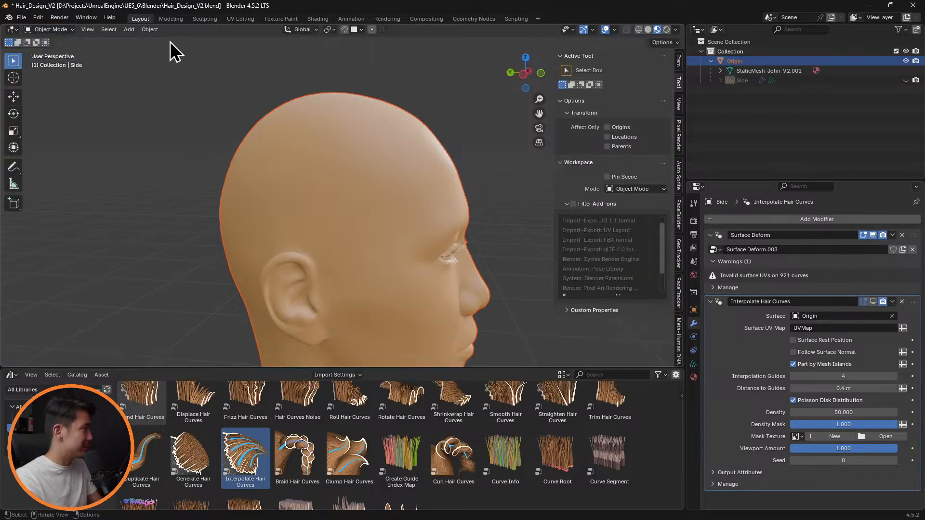
Step: Make the Origin head mesh the active object and add an Empty Hair curves object to it
click(129, 30)
mouse_move(177, 43)
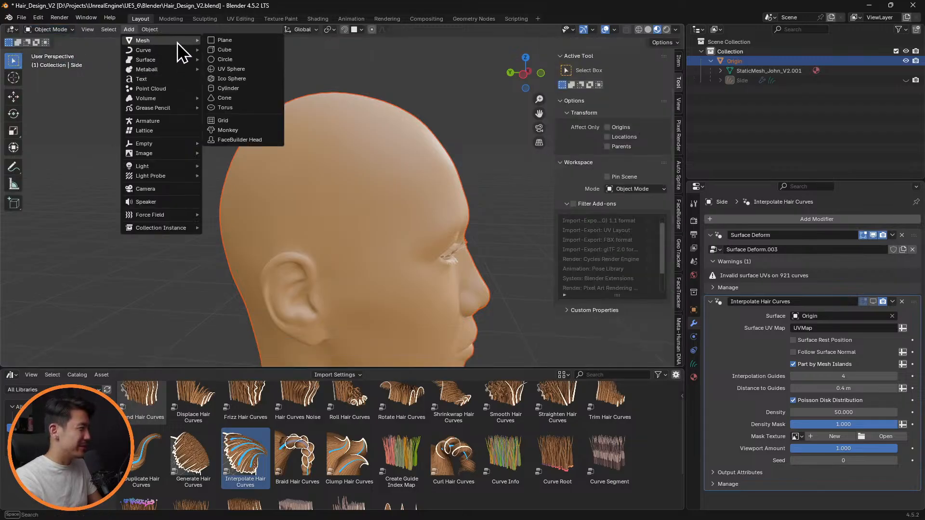
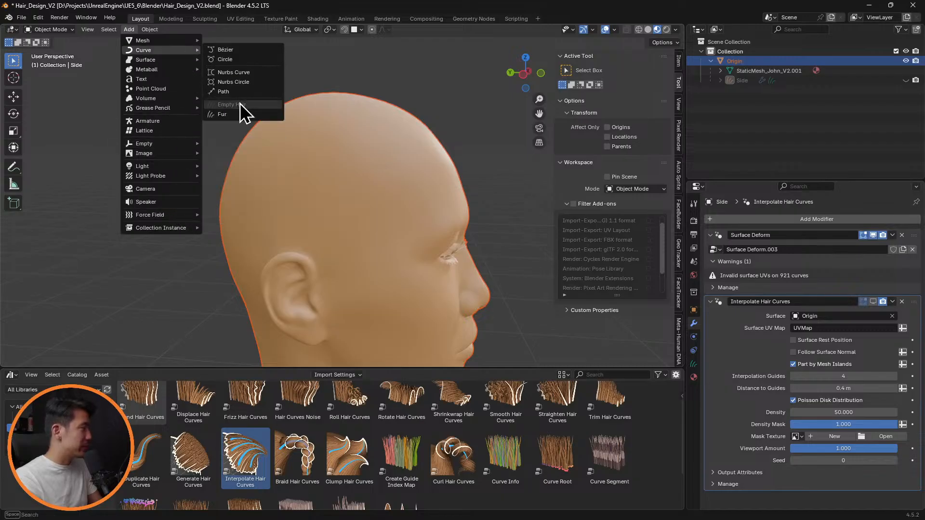
click(750, 63)
click(126, 31)
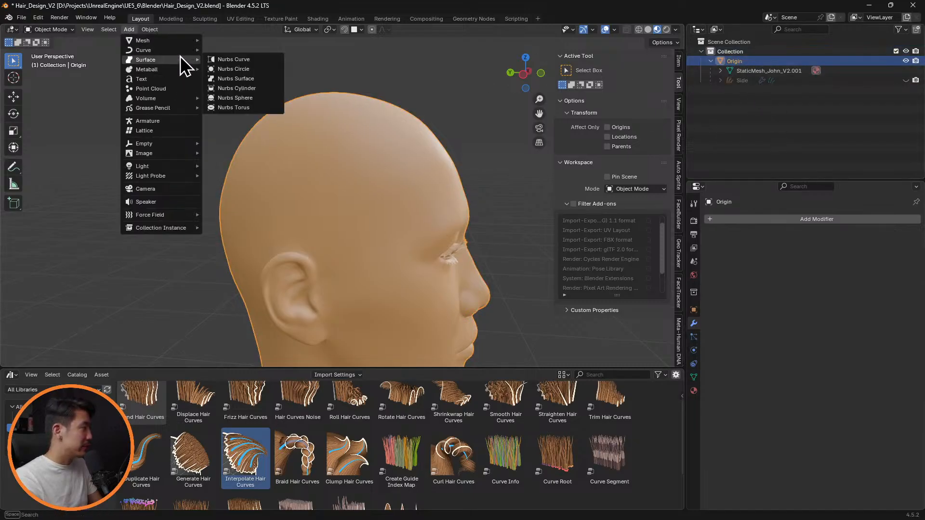
click(267, 105)
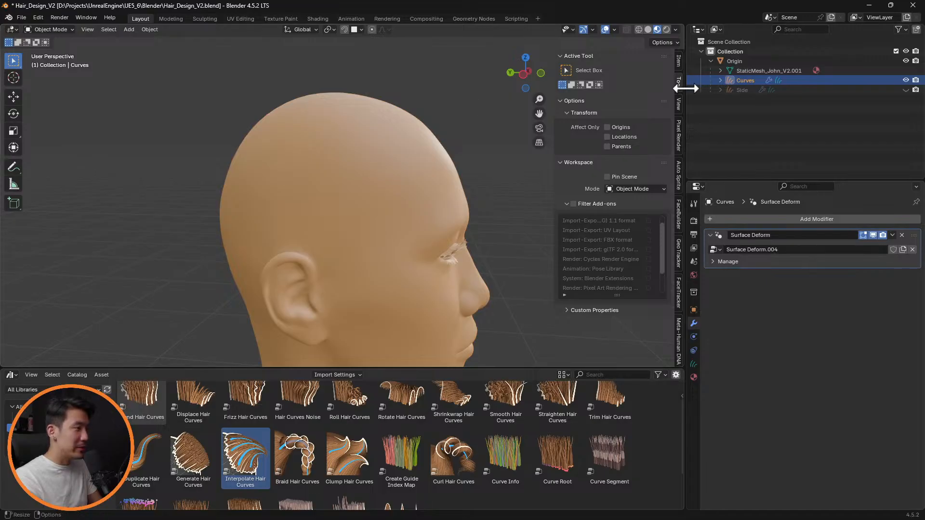
Step: Rename the new hair curves object as Side New
double_click(746, 80)
key(ctrl+a)
text(Side New)
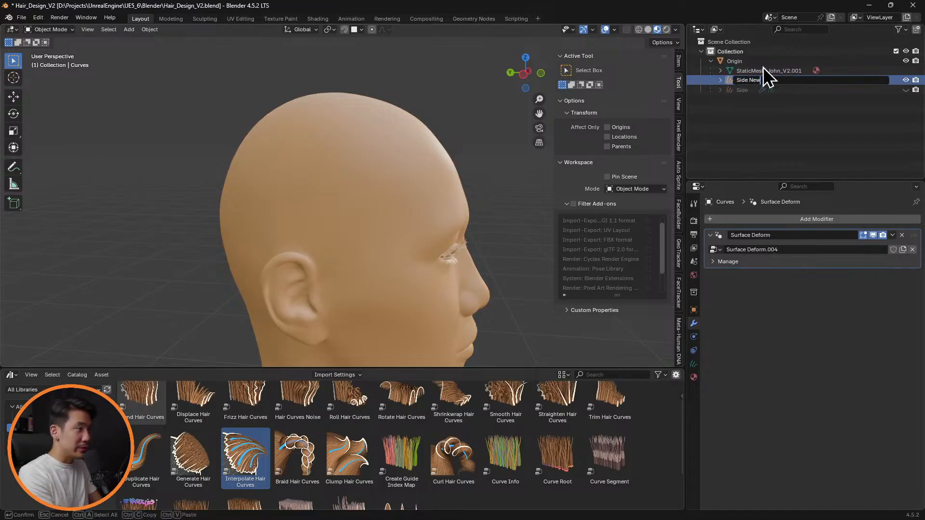
key(Return)
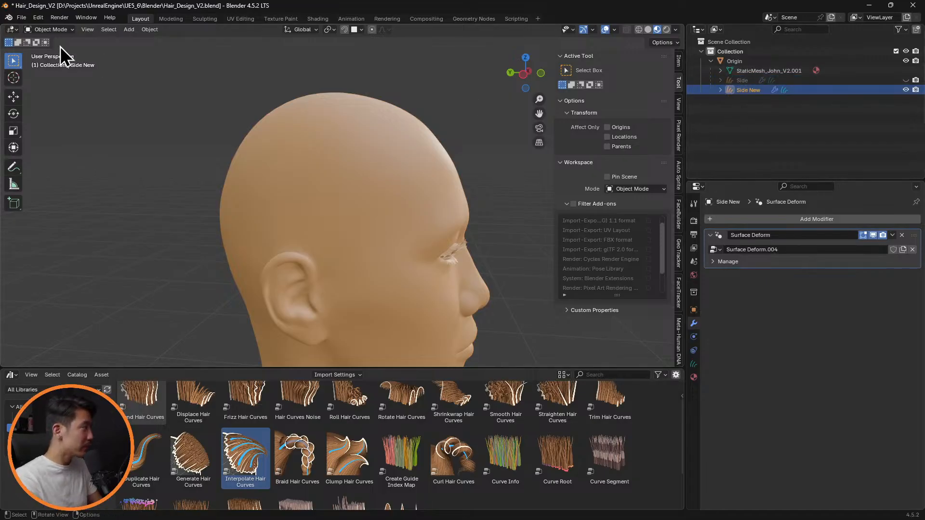
Step: Enter Sculpt Mode on Side New, choose the Add brush, and enable X-axis mirroring
click(54, 30)
click(60, 63)
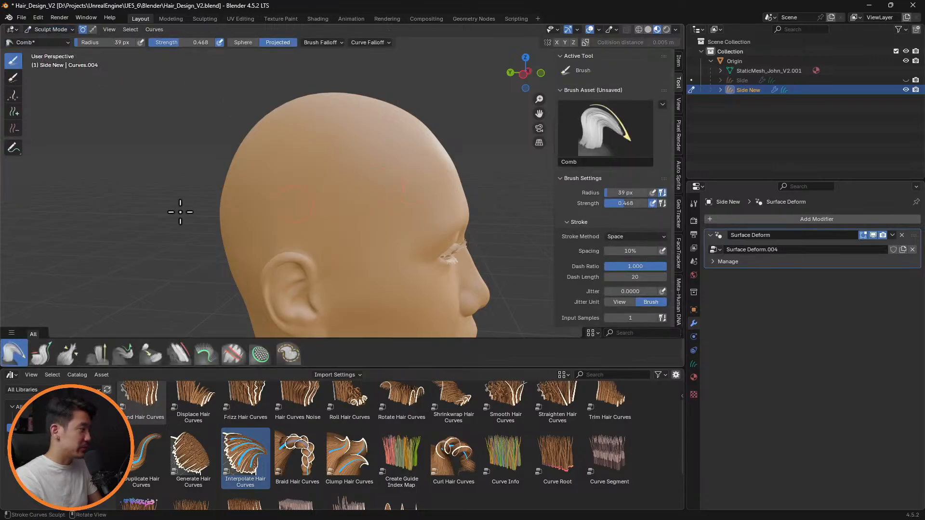
click(13, 111)
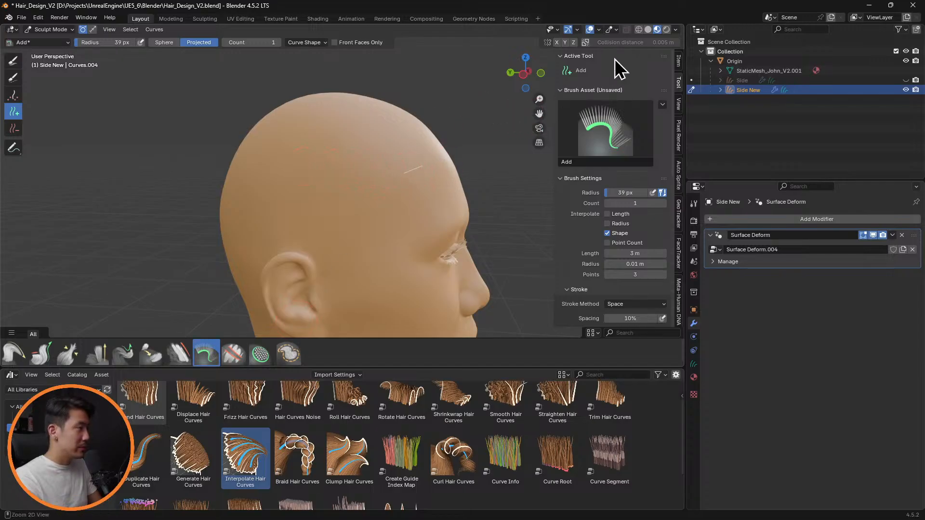
click(556, 43)
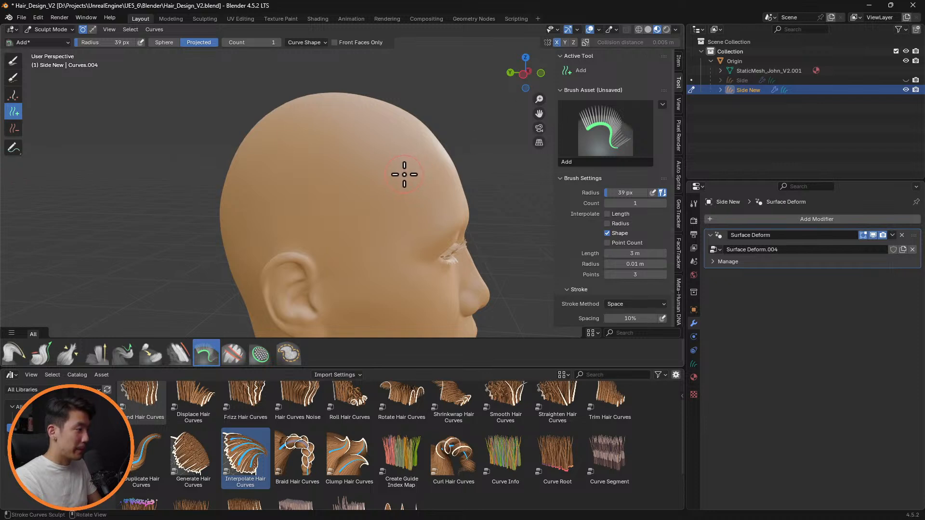
middle_drag(359, 175, 395, 183)
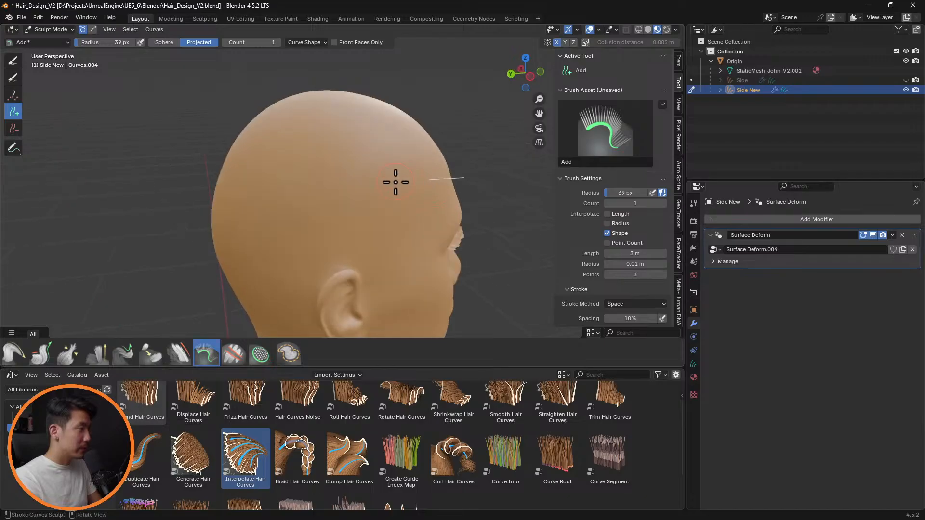
Step: Add single mirrored guide hairs in a closely spaced ring around the upper sides and back of the head
middle_drag(289, 191, 351, 186)
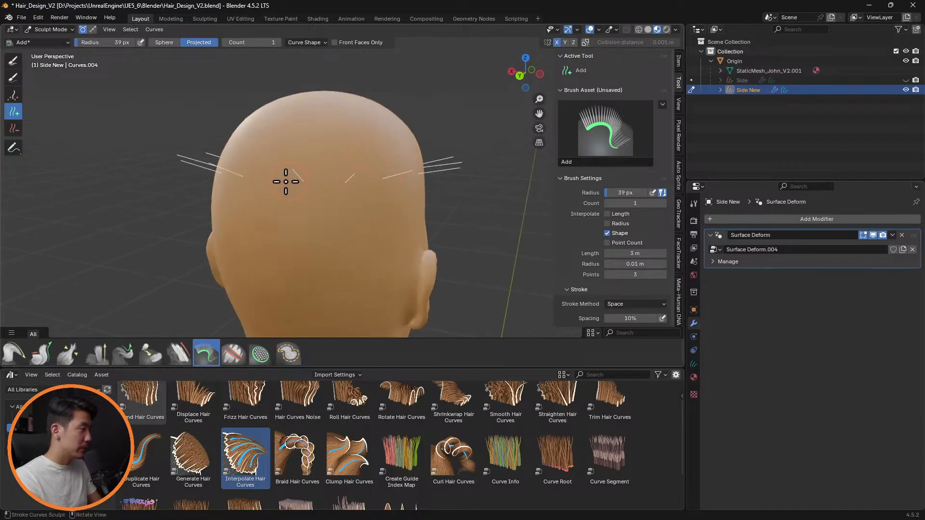
middle_drag(277, 179, 366, 183)
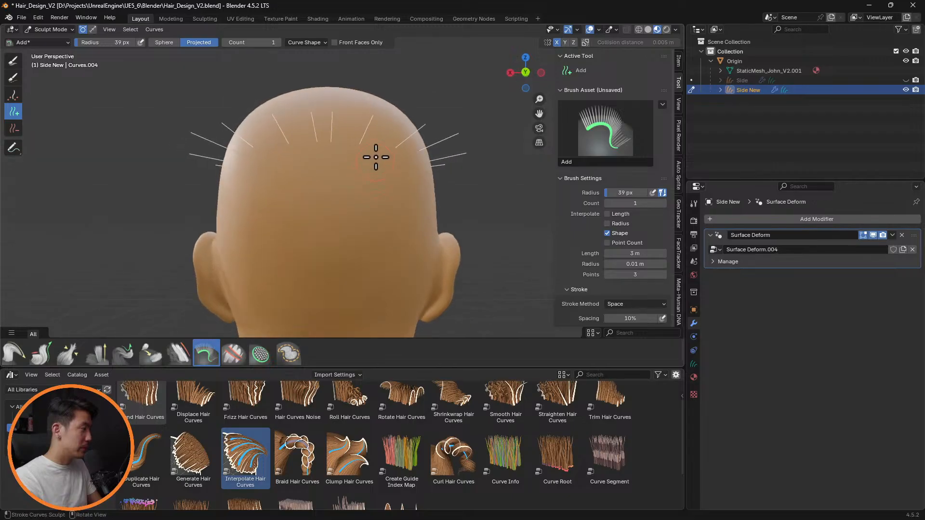
key(ctrl+z)
key(ctrl+shift+z)
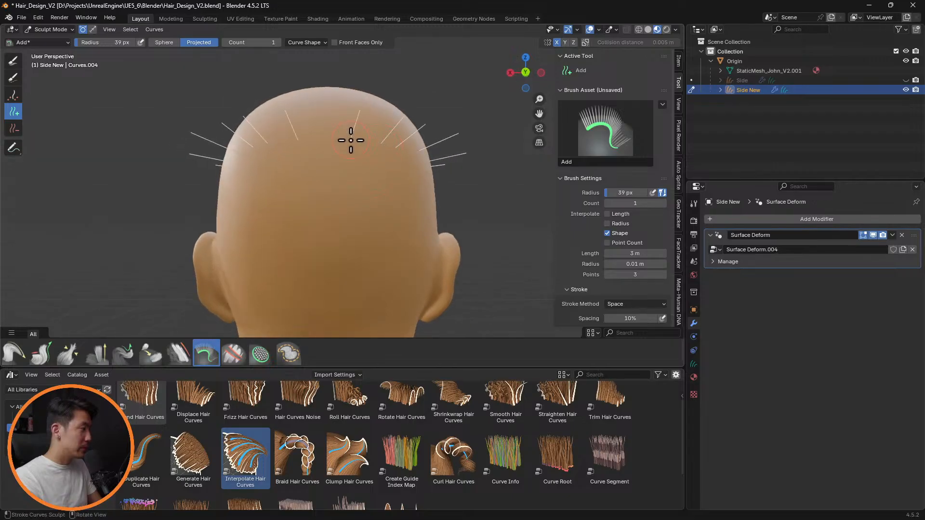
middle_drag(432, 187, 324, 142)
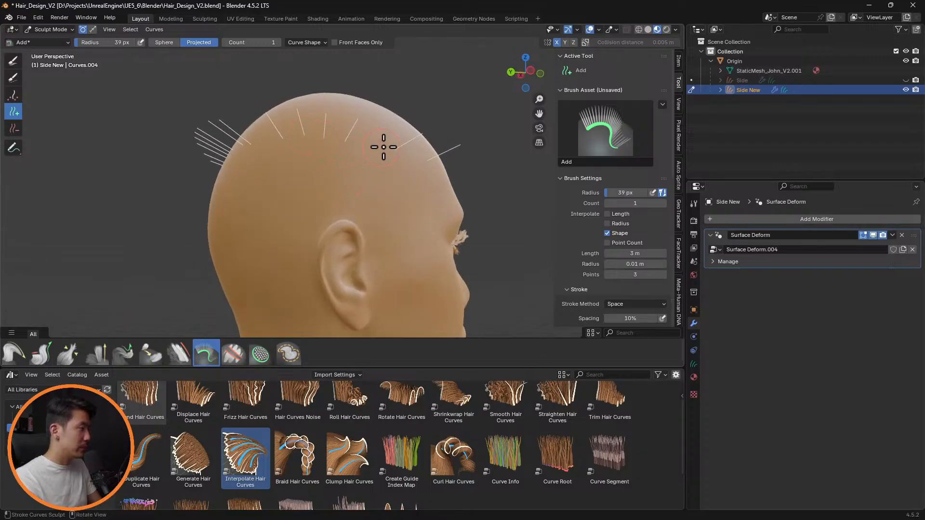
Step: Undo the ring of guide hairs on the upper sides and back of the head
key(ctrl+z)
key(ctrl+z)
key(ctrl+z)
key(ctrl+z)
key(ctrl+z)
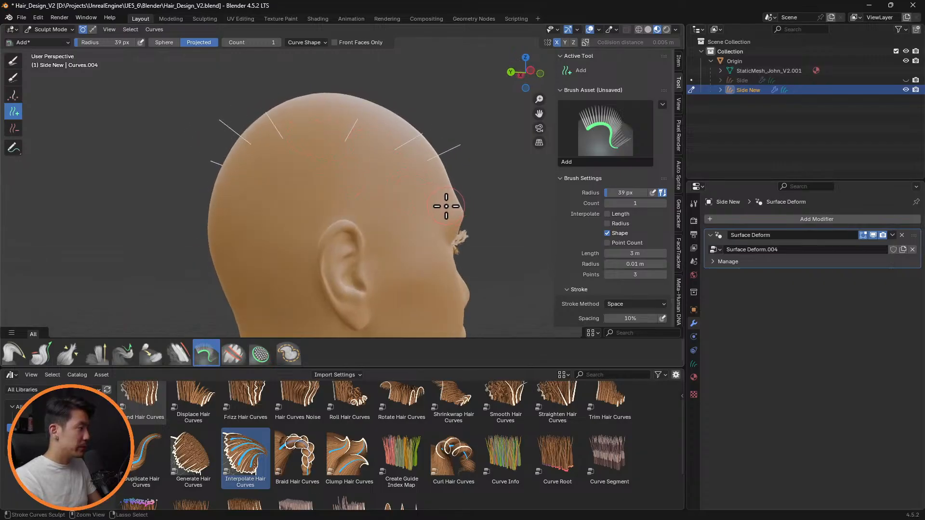
key(ctrl+z)
key(ctrl+z)
Step: Add widely spaced mirrored guide hairs around the upper side and back of the head
middle_drag(449, 214, 437, 208)
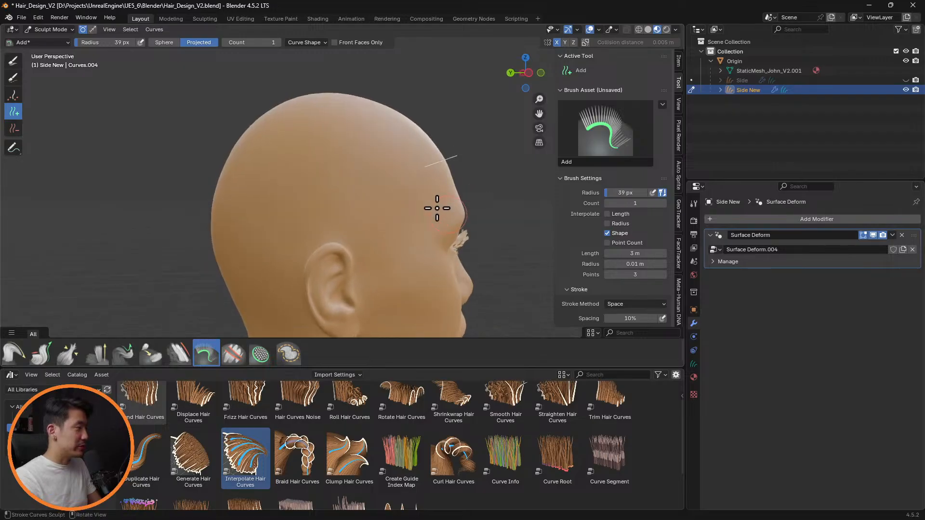
middle_drag(388, 176, 457, 182)
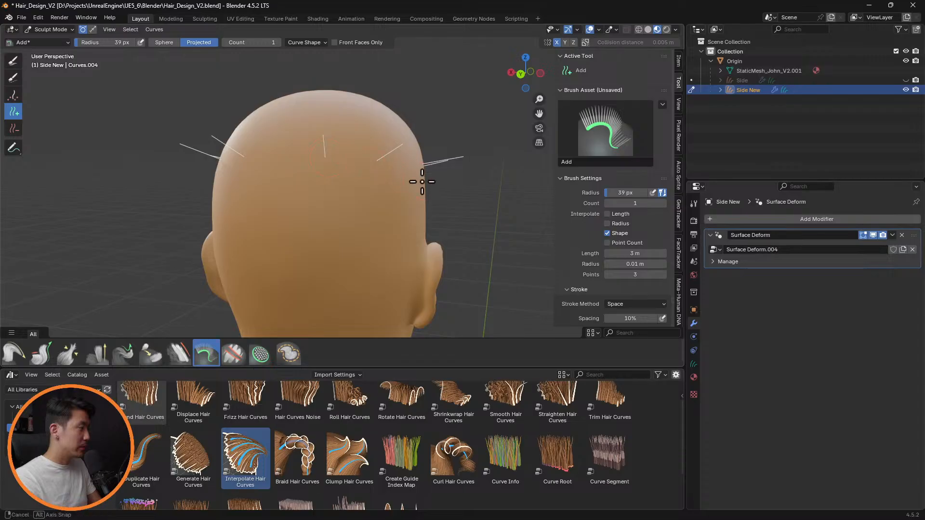
middle_drag(419, 180, 352, 174)
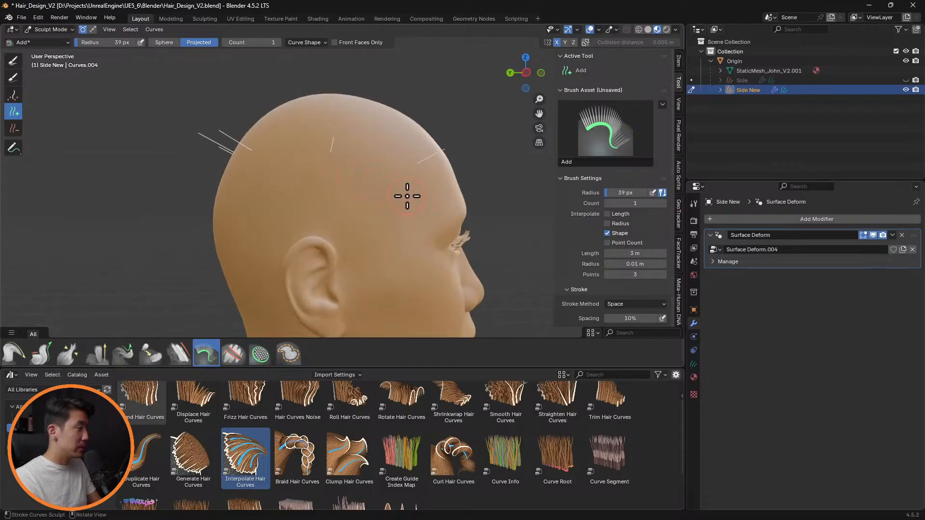
middle_drag(434, 192, 343, 170)
Step: Delete the misplaced front guide hair on the upper side, and add guides from the upper side down the temple to the sideburn
click(13, 129)
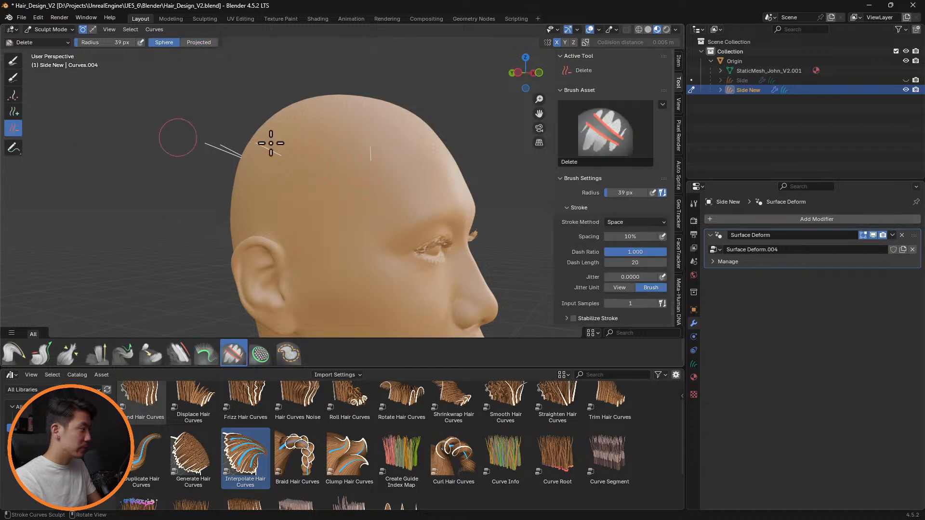
click(13, 111)
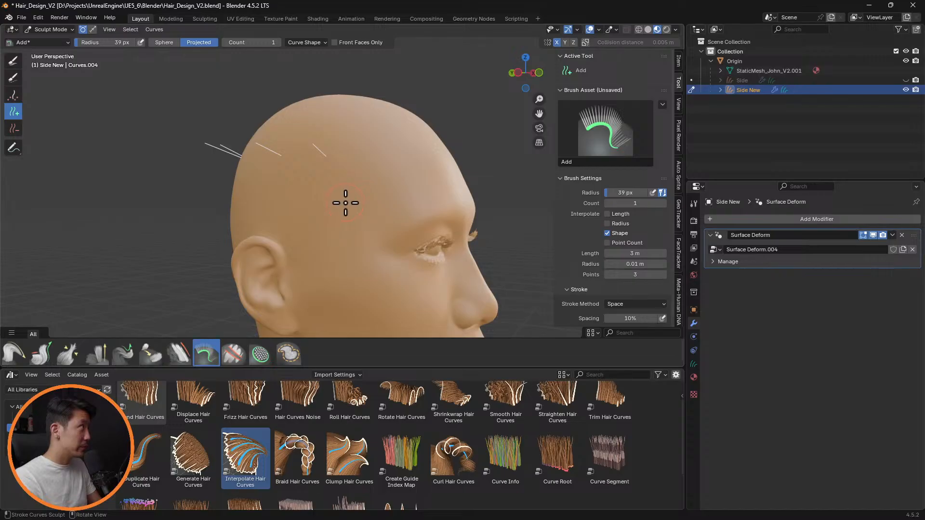
middle_drag(392, 183, 414, 238)
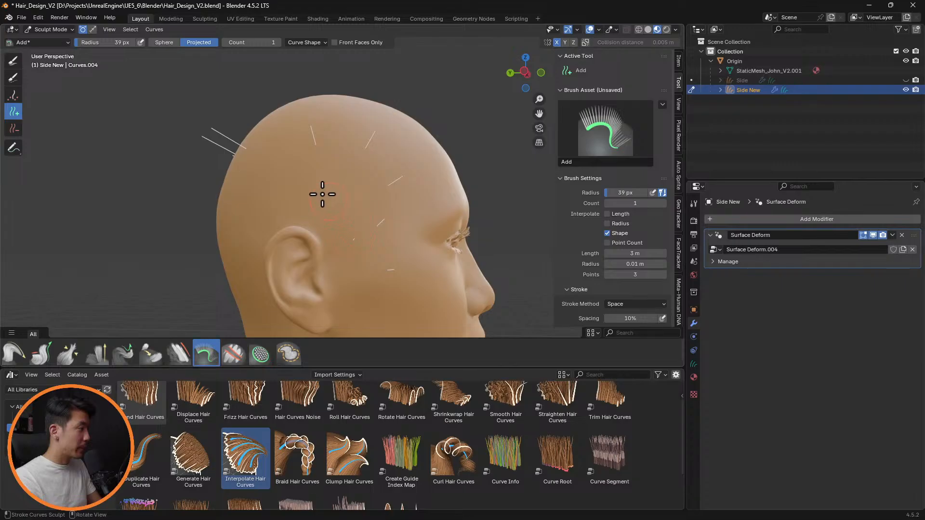
Step: Add spaced rows of guide hairs above and behind the ear, across the back of the head, and down to the nape
middle_drag(323, 185, 381, 191)
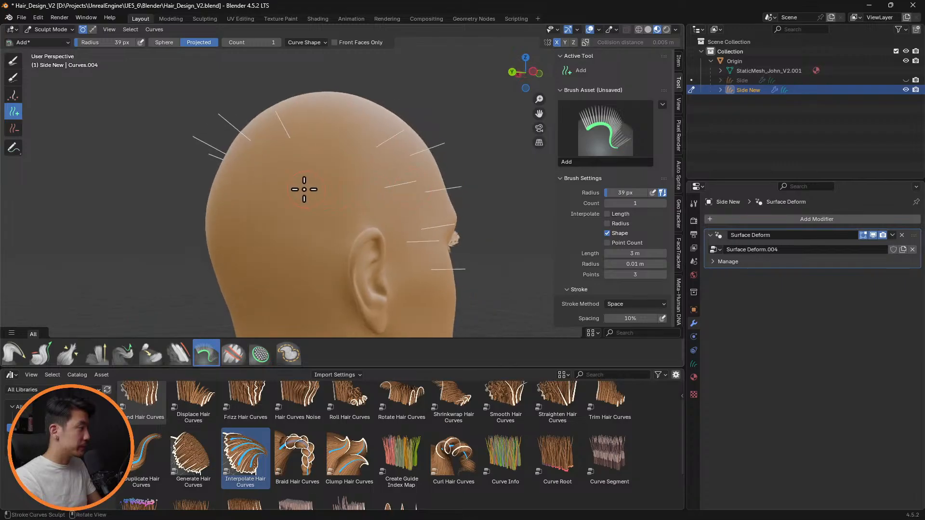
middle_drag(304, 190, 338, 236)
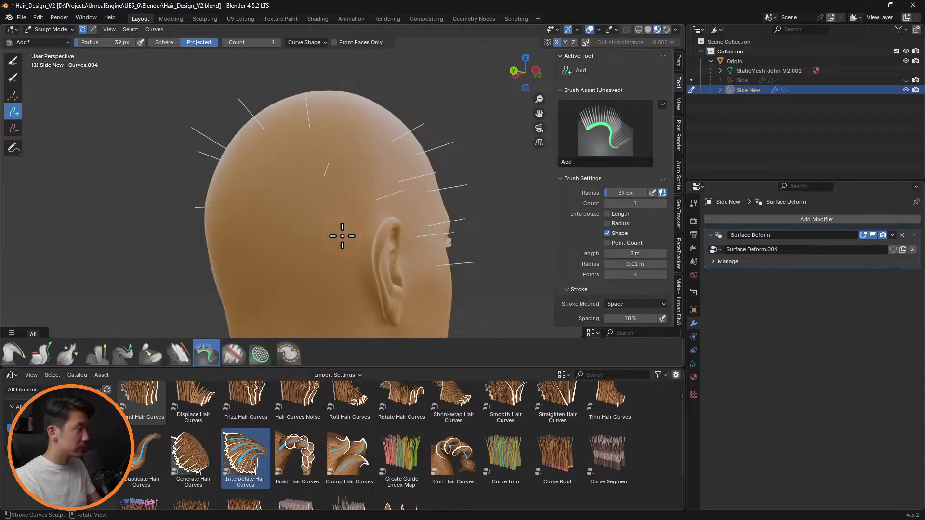
middle_drag(347, 283, 359, 276)
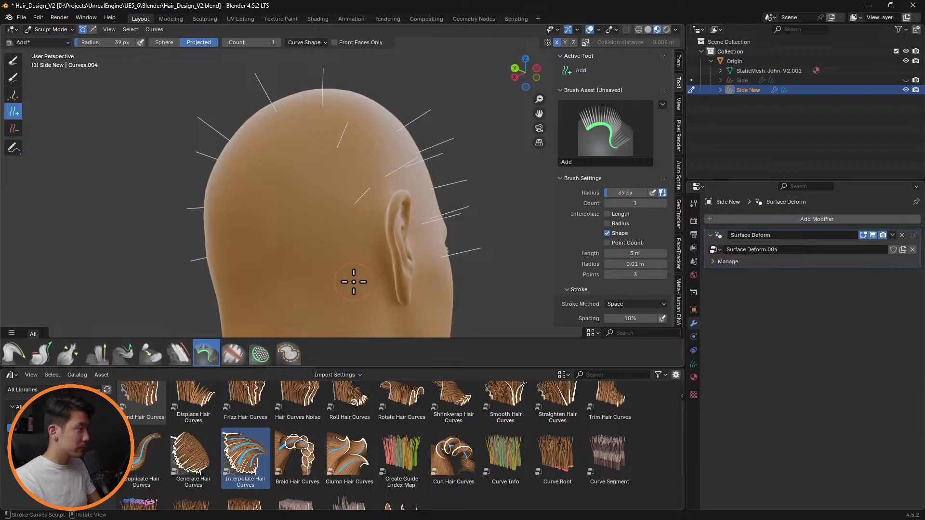
mouse_move(351, 311)
middle_down()
mouse_move(400, 293)
mouse_move(360, 299)
middle_up()
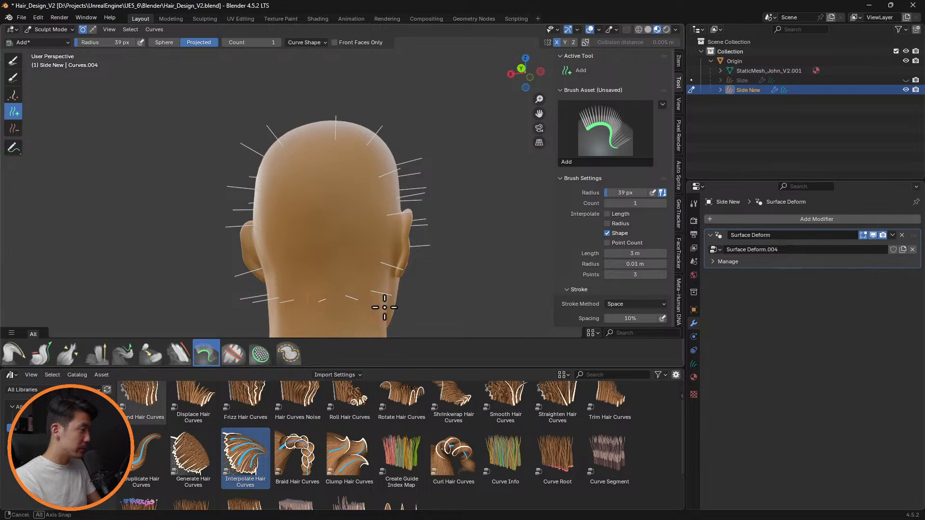
middle_drag(382, 303, 378, 306)
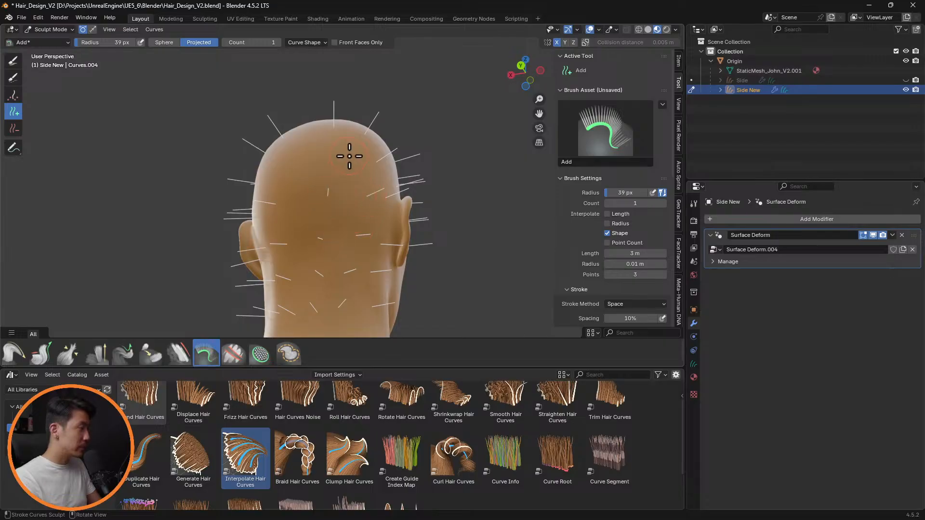
middle_drag(340, 156, 429, 198)
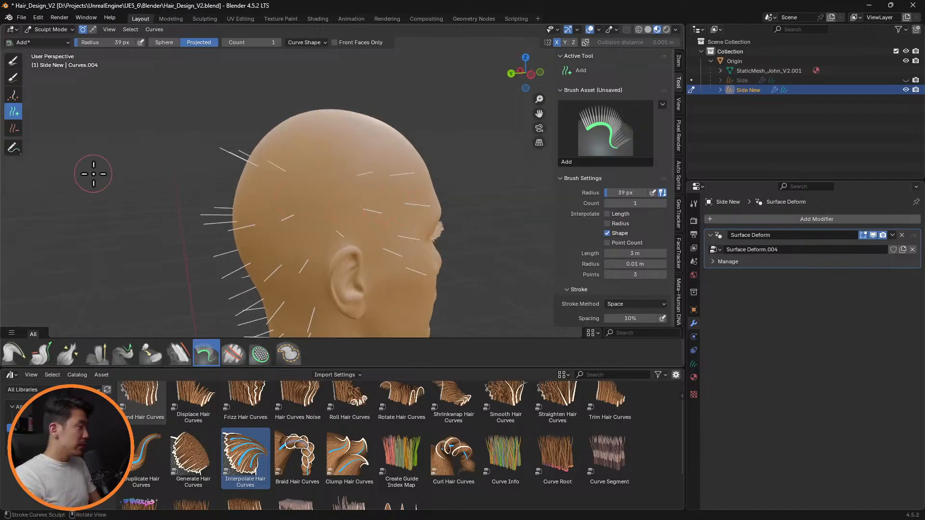
Step: Comb the side guide hairs downward with the Comb brush at a 173 px radius
click(14, 354)
mouse_move(287, 209)
middle_down()
mouse_move(361, 141)
mouse_move(279, 141)
mouse_move(347, 86)
mouse_move(346, 102)
middle_up()
key(f)
click(405, 178)
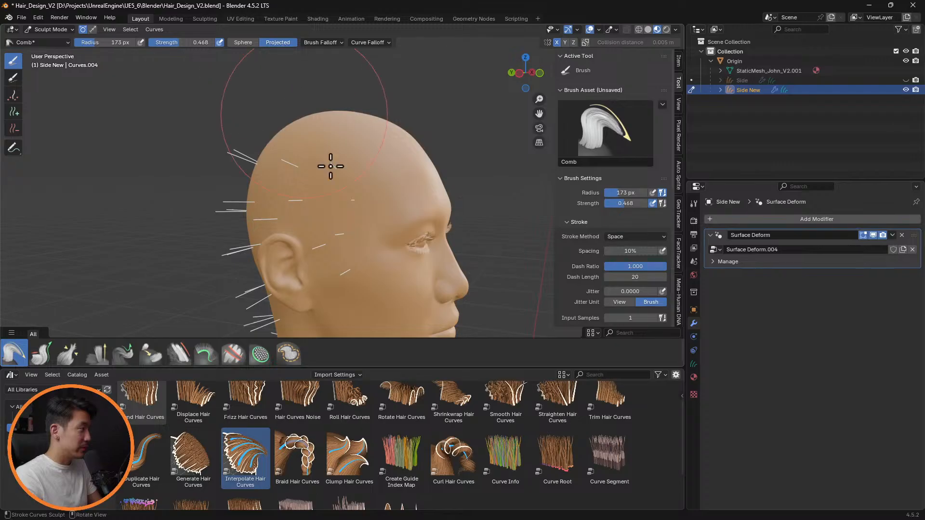
middle_drag(331, 160, 265, 212)
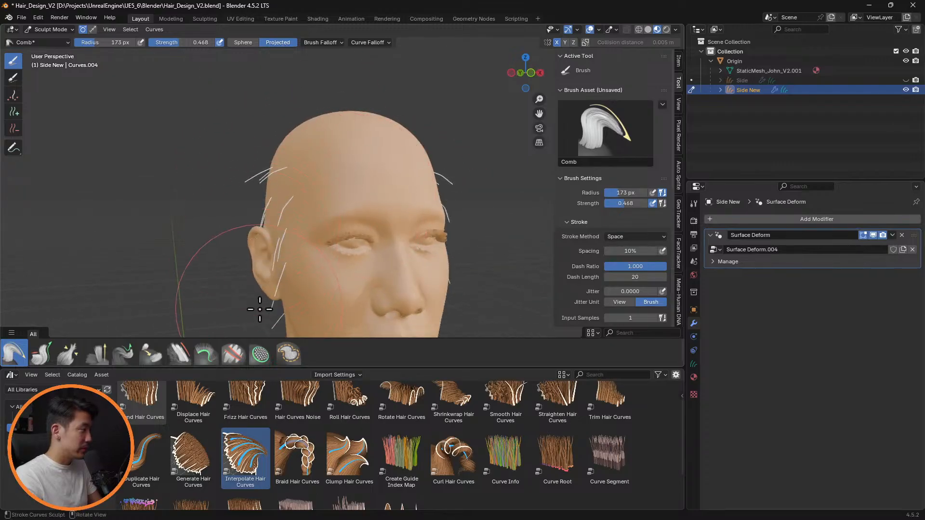
mouse_move(309, 237)
middle_down()
mouse_move(415, 215)
mouse_move(302, 236)
mouse_move(364, 270)
mouse_move(459, 270)
mouse_move(403, 238)
middle_up()
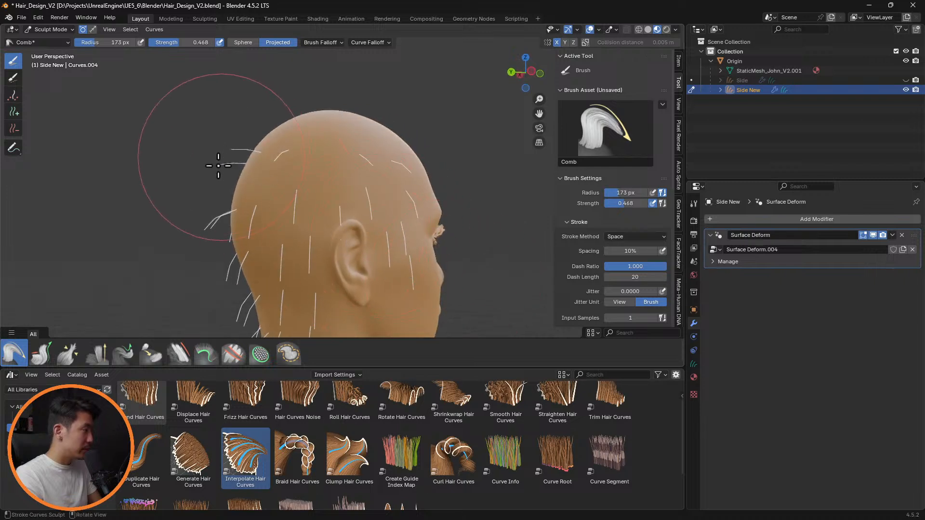
Step: Comb the back and nape guide hairs down so they follow the curve of the head and neck
mouse_move(215, 166)
mouse_down()
mouse_move(215, 249)
mouse_move(240, 253)
mouse_up()
mouse_move(240, 252)
middle_down()
mouse_move(302, 268)
mouse_move(206, 279)
middle_up()
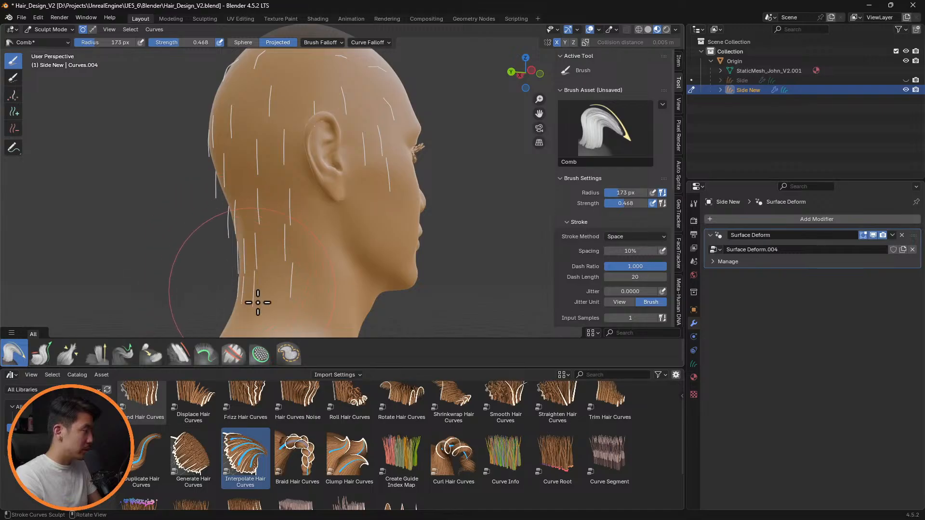
drag(258, 303, 230, 312)
drag(216, 190, 218, 208)
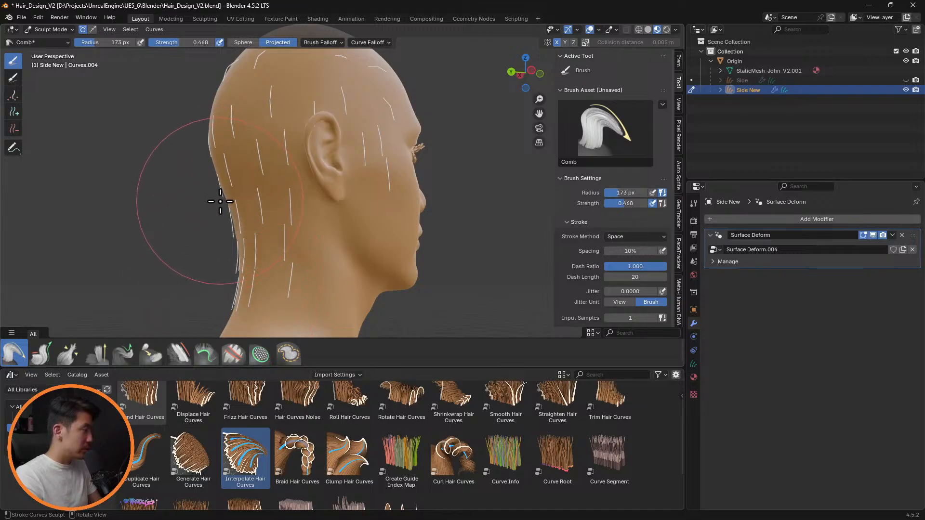
Step: Reduce the Comb brush radius to 86 px and comb the protruding upper side and back guides closer to the scalp
mouse_move(306, 165)
middle_down()
mouse_move(396, 192)
mouse_move(228, 97)
middle_up()
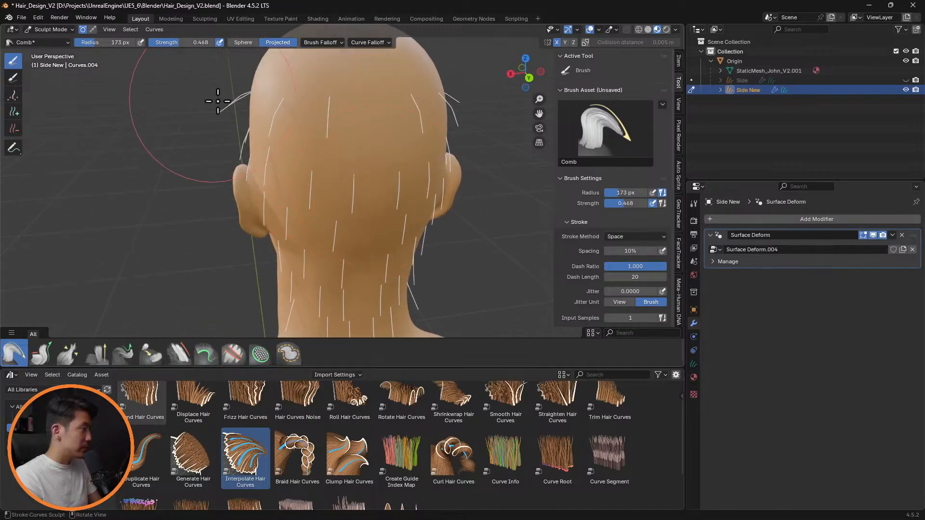
key(f)
click(178, 103)
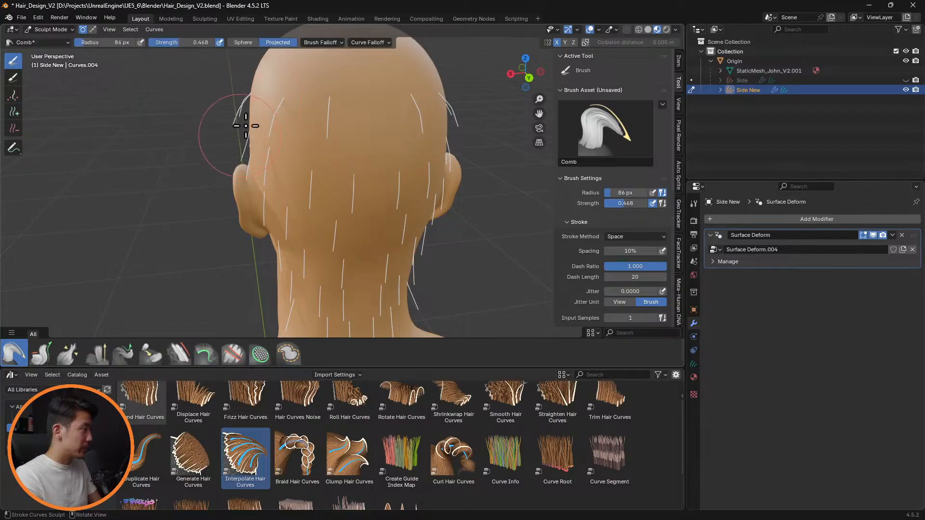
mouse_move(229, 120)
middle_down()
mouse_move(407, 108)
mouse_move(195, 88)
middle_up()
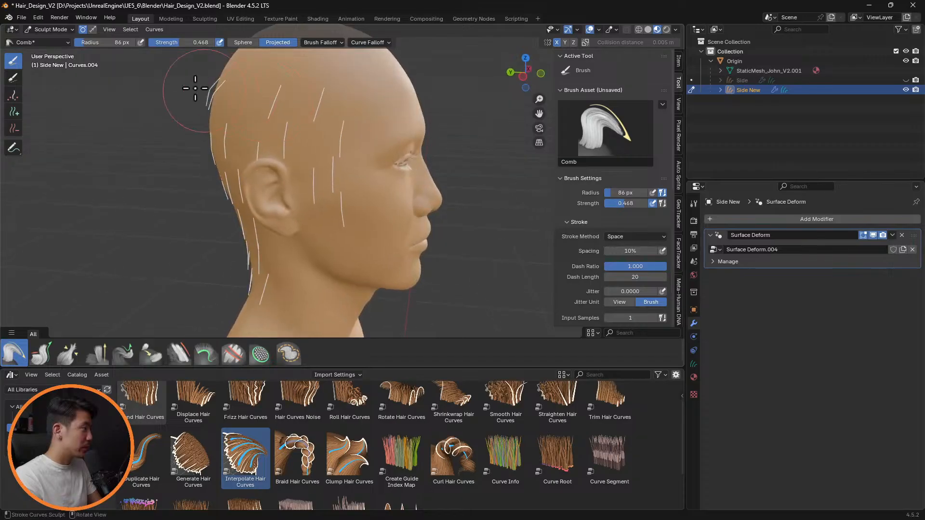
drag(206, 93, 210, 118)
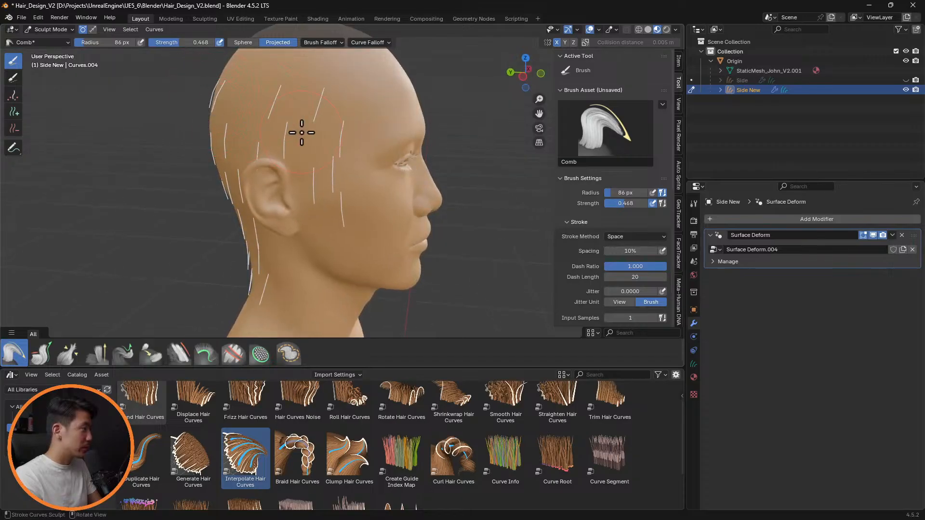
Step: Comb the guide hairs above the ear diagonally backward and delete the lowest sideburn guide hair
mouse_move(302, 133)
middle_down()
mouse_move(244, 107)
mouse_move(250, 259)
middle_up()
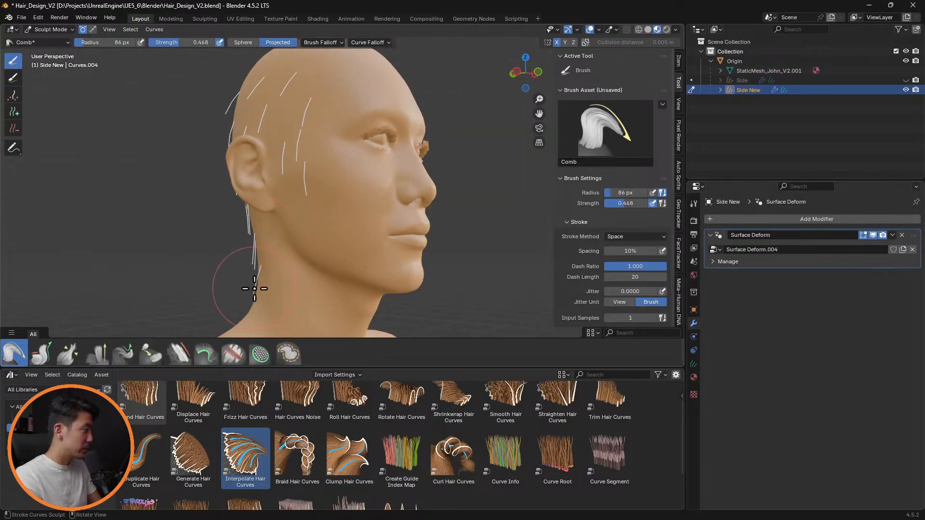
mouse_move(353, 251)
middle_down()
mouse_move(450, 259)
mouse_move(502, 275)
mouse_move(527, 258)
mouse_move(423, 268)
mouse_move(414, 261)
middle_up()
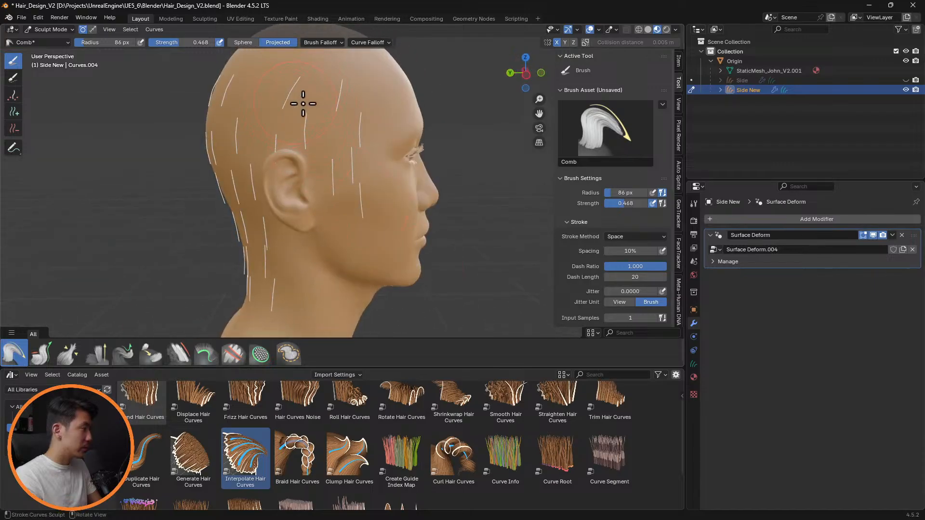
drag(285, 141, 282, 163)
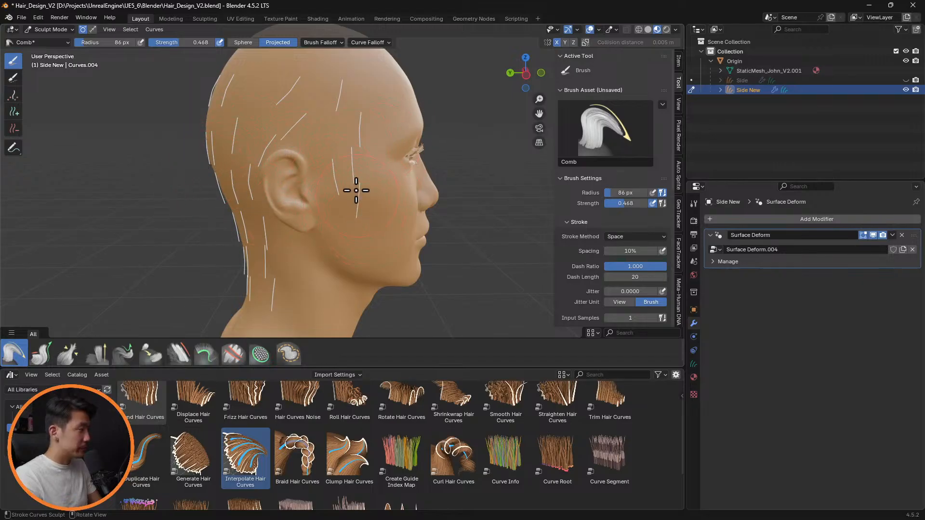
click(13, 129)
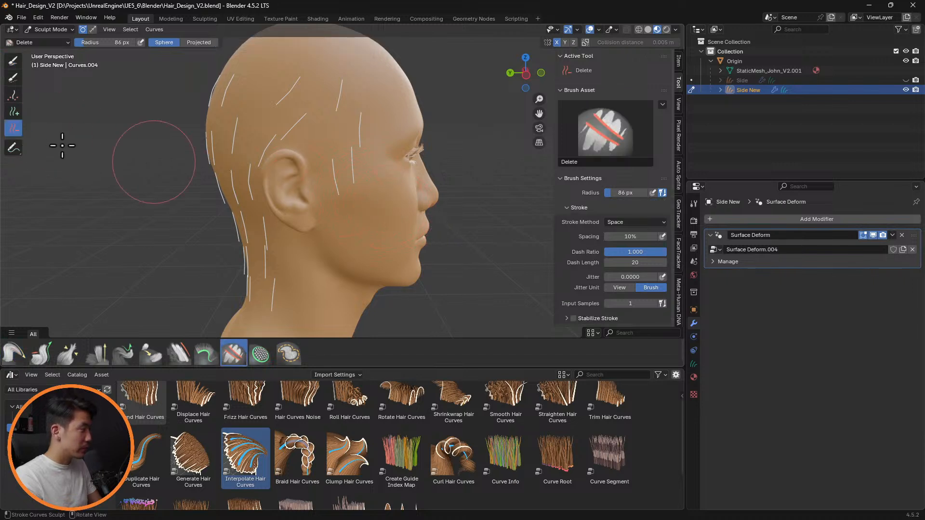
click(13, 112)
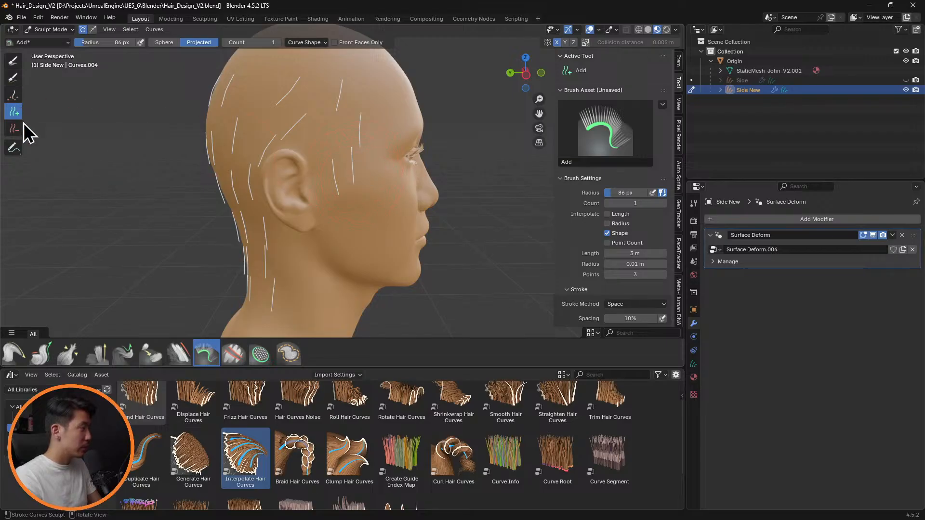
Step: Comb the temple guide hairs backward and add one guide hair in the gap between the temple and the ear
click(13, 353)
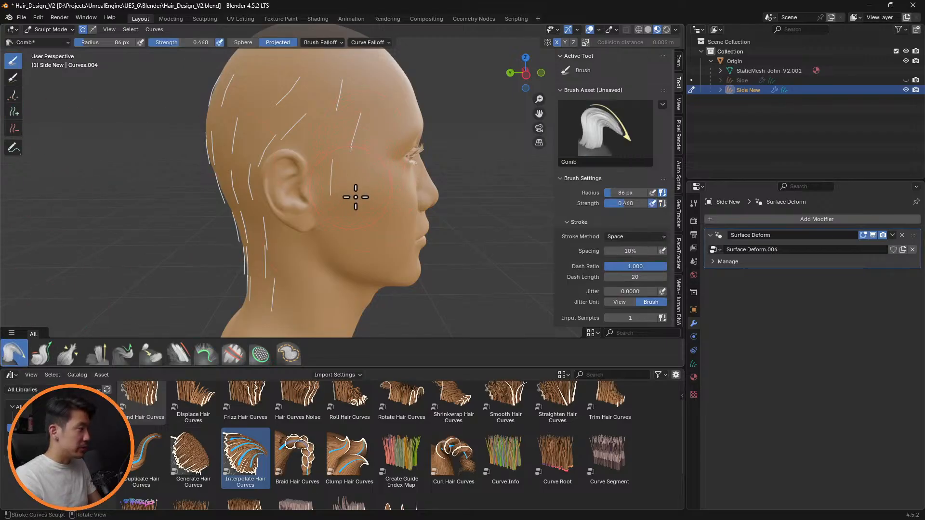
mouse_move(383, 176)
middle_down()
mouse_move(313, 166)
mouse_move(275, 172)
mouse_move(415, 180)
mouse_move(382, 172)
middle_up()
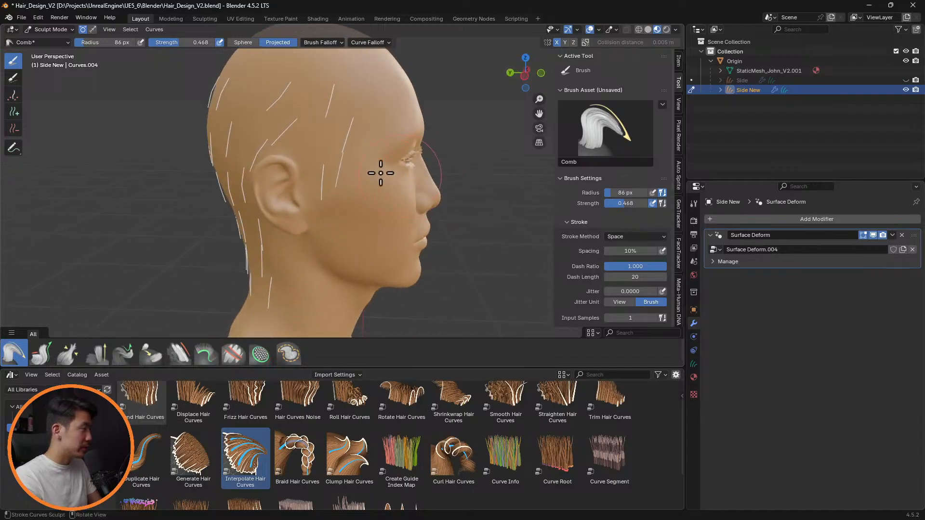
click(14, 113)
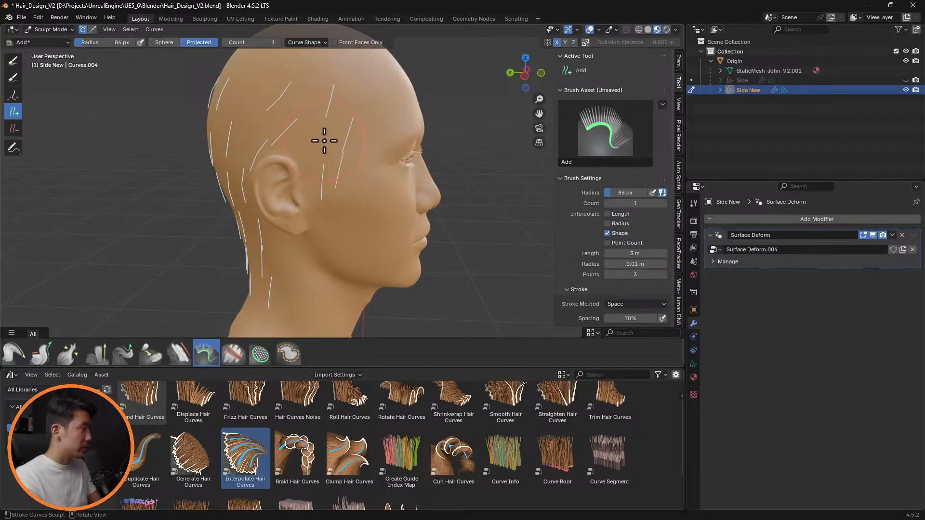
middle_drag(389, 150, 260, 140)
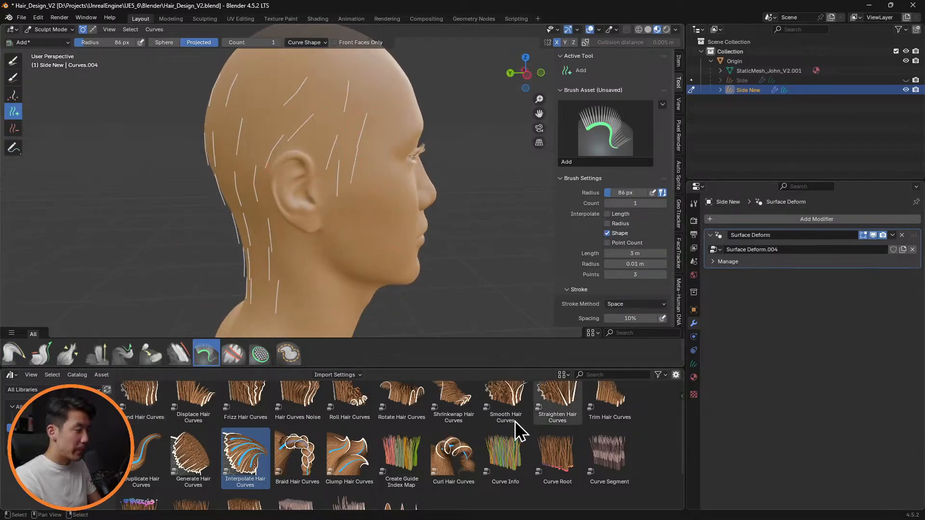
drag(225, 449, 308, 176)
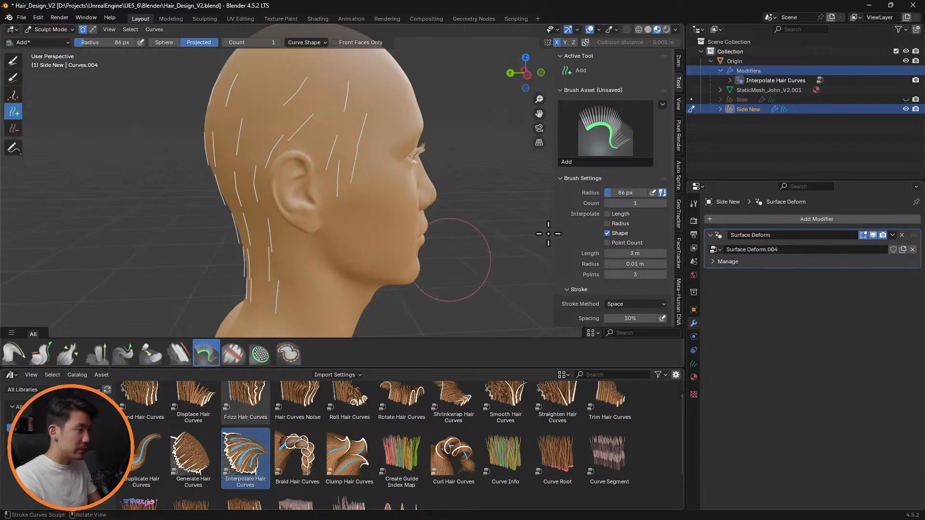
key(ctrl+z)
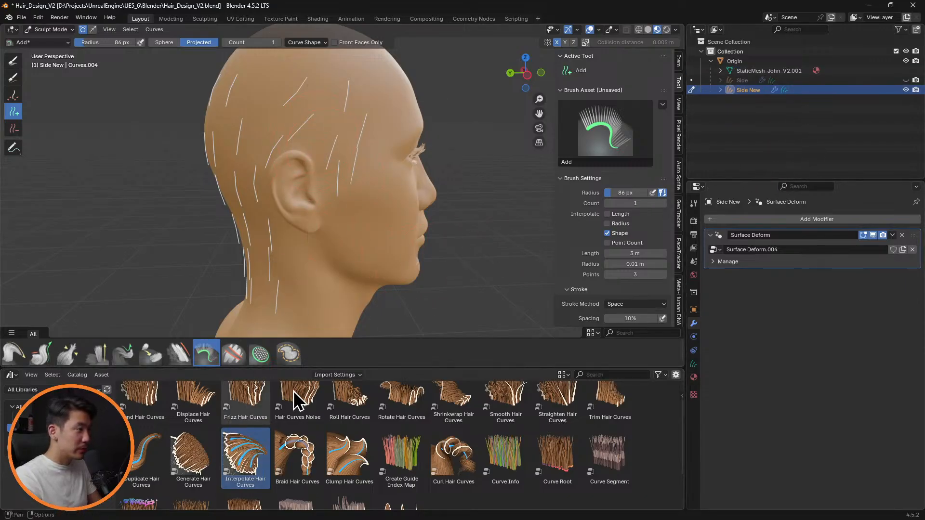
drag(245, 455, 331, 155)
key(ctrl+z)
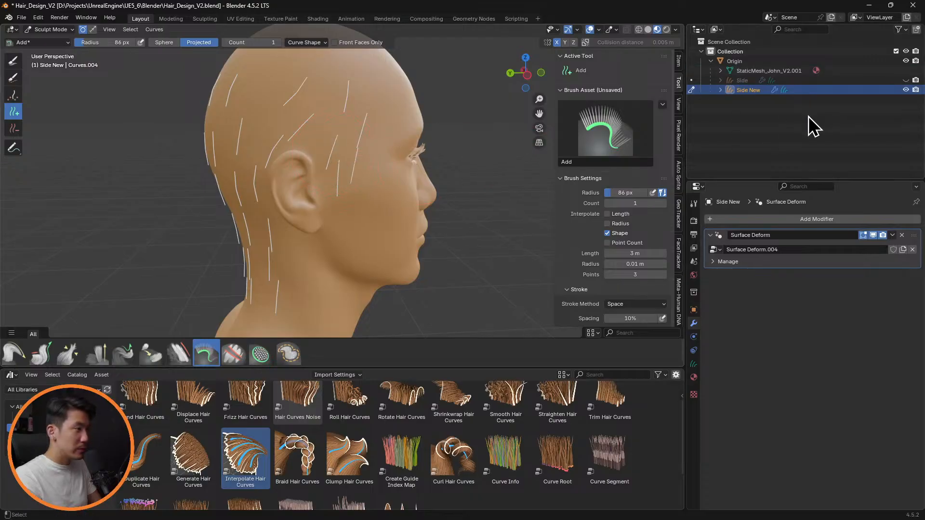
click(720, 90)
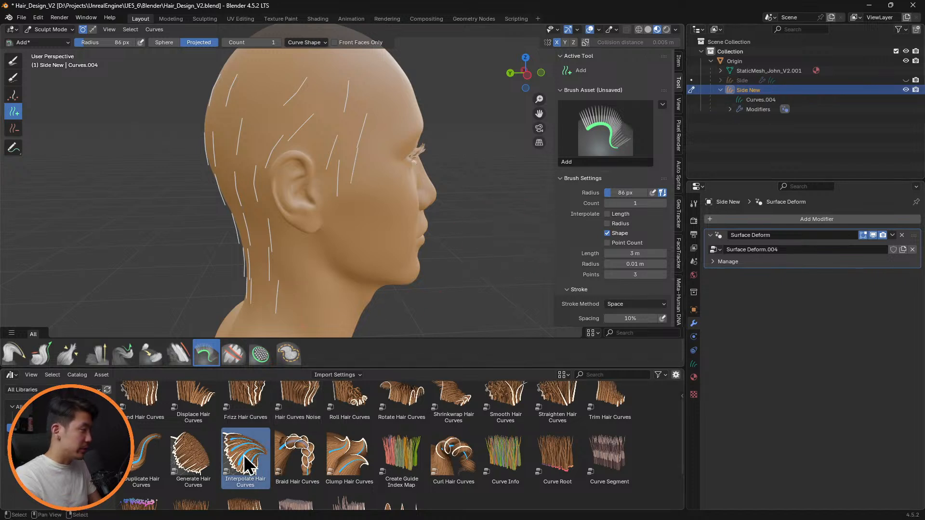
drag(246, 457, 790, 330)
drag(261, 463, 217, 220)
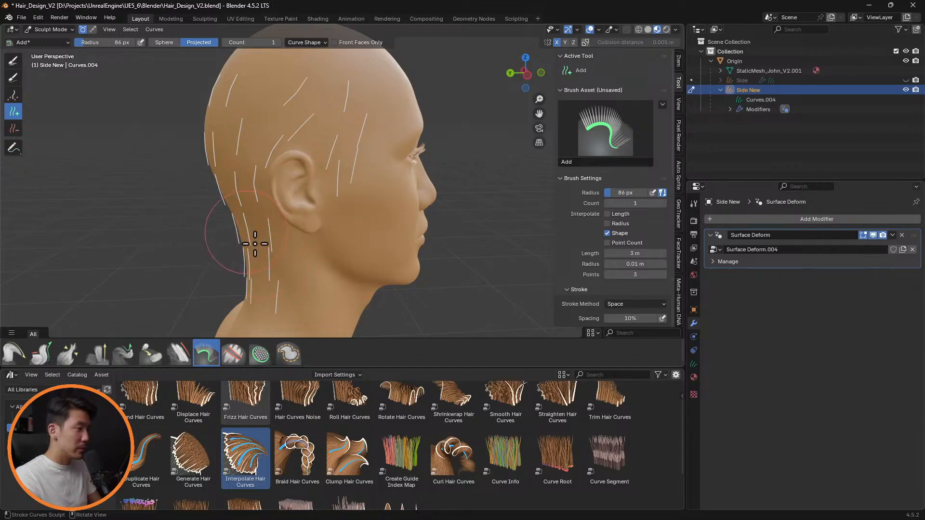
drag(236, 462, 227, 202)
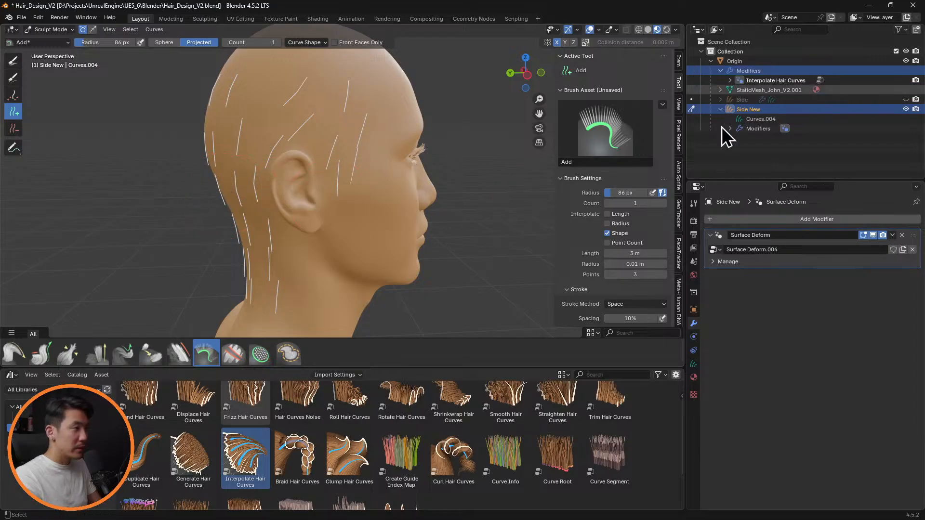
key(ctrl+z)
Step: Switch to the Comb brush, save the file, and reduce the brush radius to 46 px for the temple guide hairs
mouse_move(443, 159)
middle_down()
mouse_move(330, 140)
mouse_move(355, 132)
mouse_move(252, 96)
middle_up()
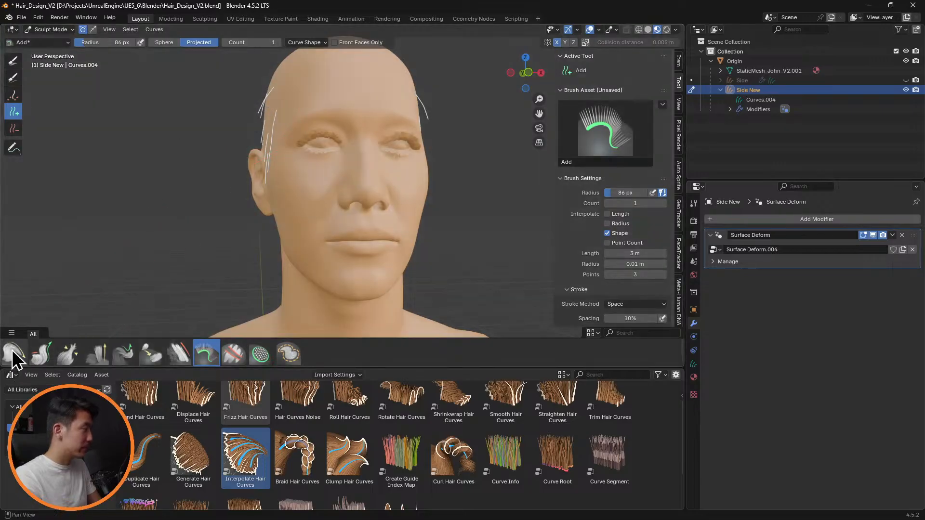
click(13, 356)
key(ctrl+s)
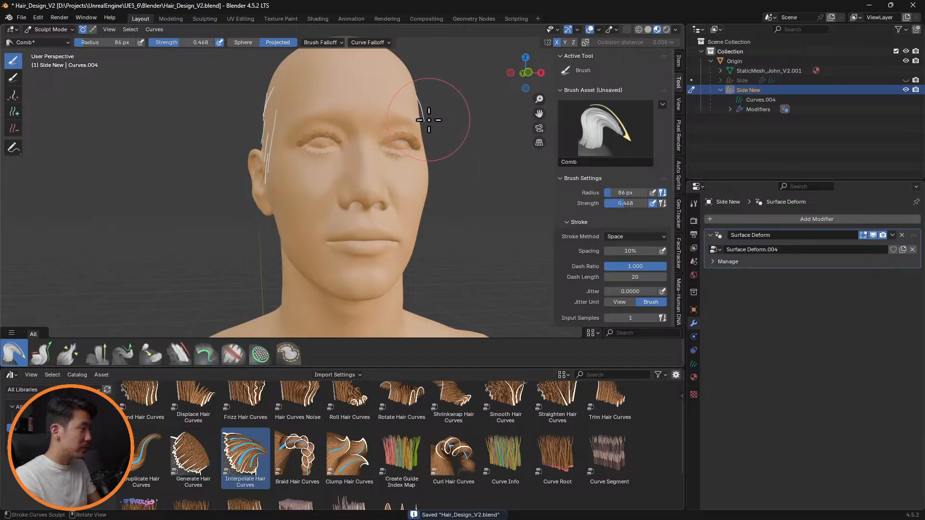
mouse_move(451, 114)
middle_down()
mouse_move(423, 134)
mouse_move(493, 111)
middle_up()
key(f)
click(450, 111)
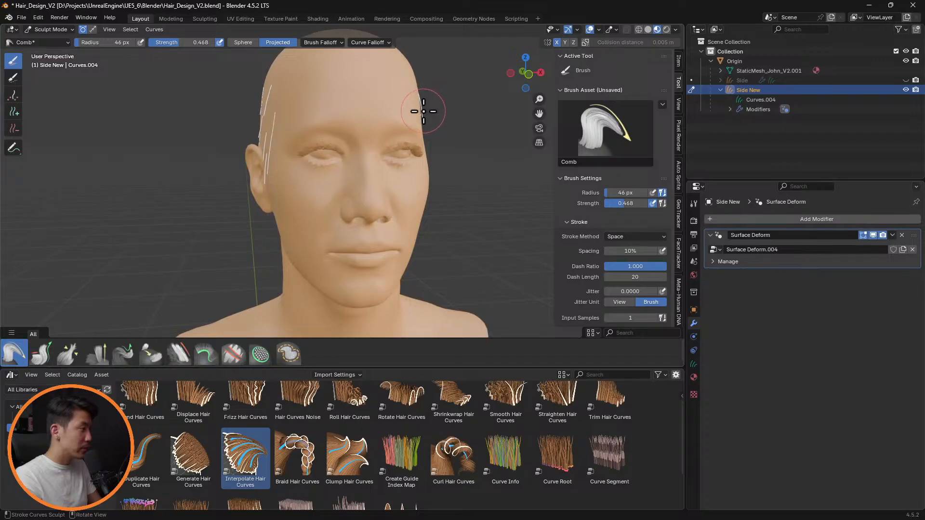
mouse_move(424, 112)
middle_down()
mouse_move(463, 114)
mouse_move(283, 174)
mouse_move(308, 145)
mouse_move(440, 164)
mouse_move(429, 167)
mouse_move(438, 161)
mouse_move(384, 151)
mouse_move(366, 124)
mouse_move(265, 131)
middle_up()
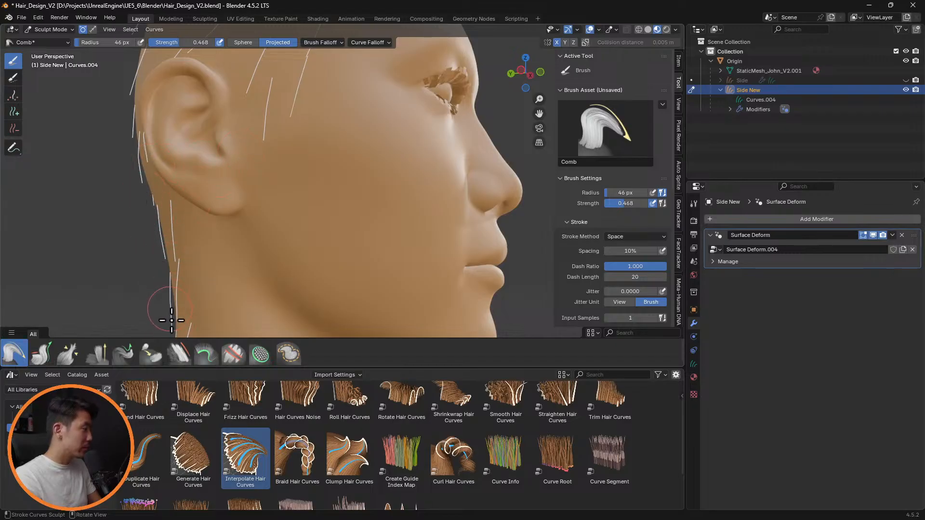
scroll(221, 284, down, 4)
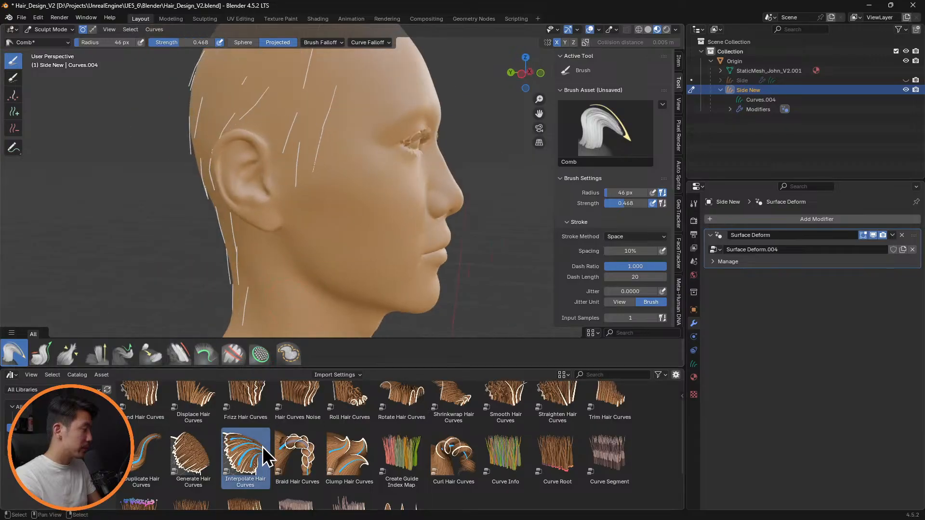
drag(253, 455, 223, 258)
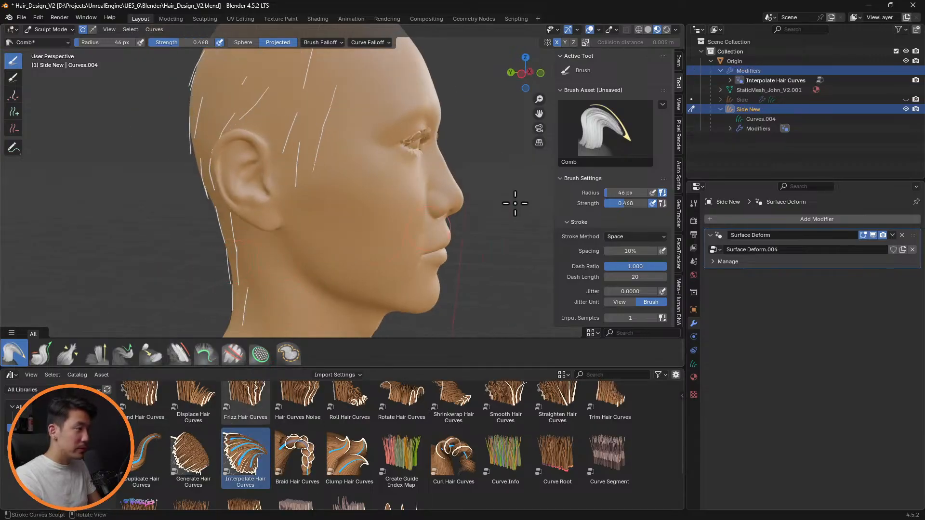
key(ctrl+z)
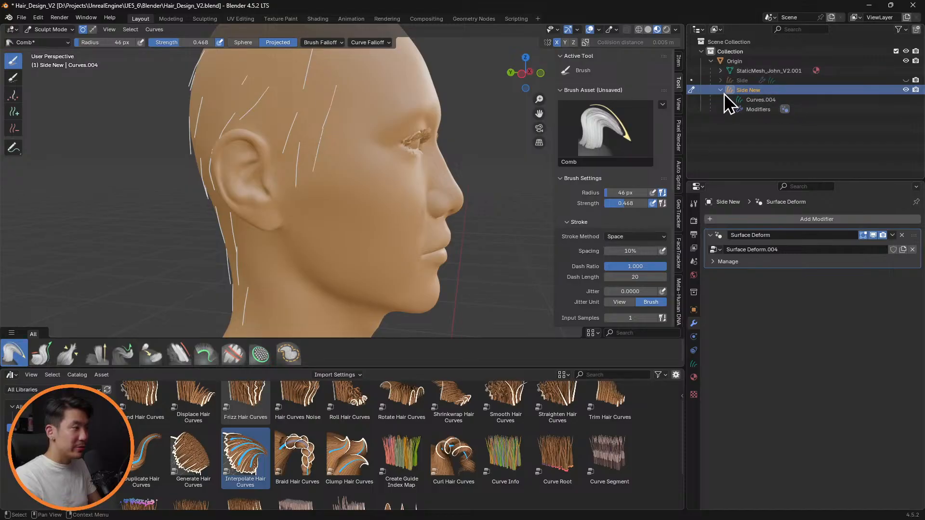
Step: Temporarily hide the Origin head mesh to apply the Interpolate Hair Curves asset to the Side New curves, and show the head again
middle_drag(424, 204, 320, 212)
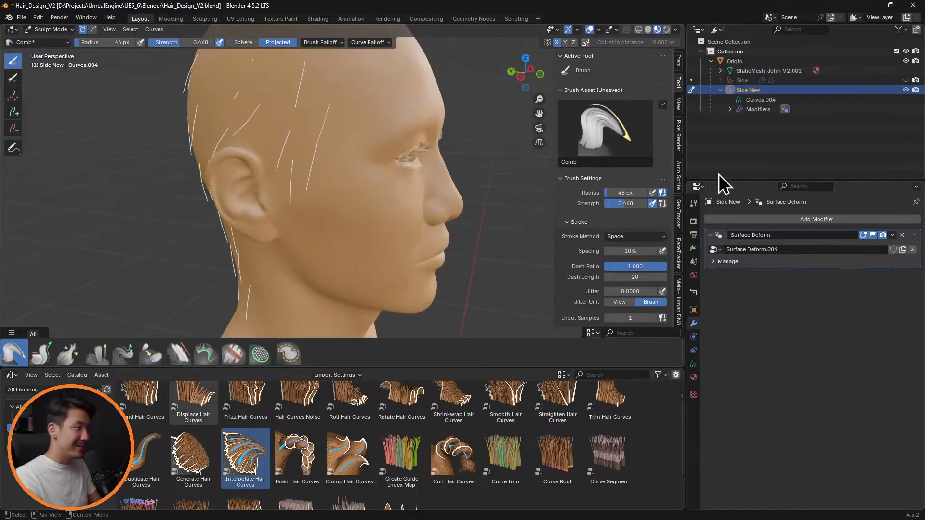
click(906, 61)
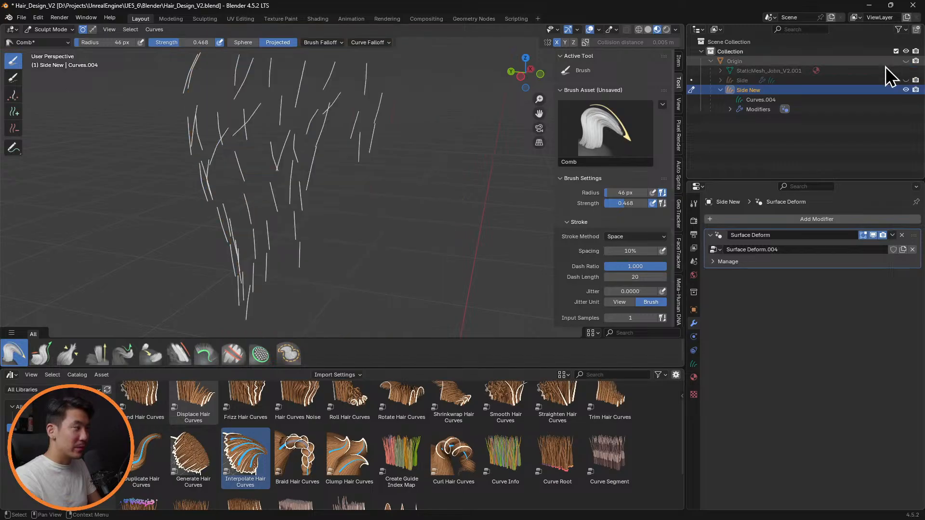
drag(238, 458, 247, 202)
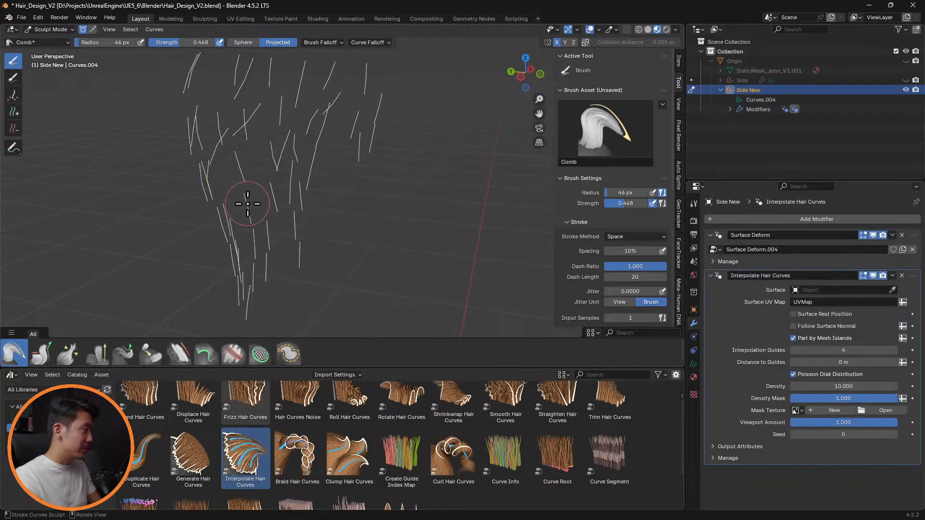
click(906, 61)
Step: Raise the guide hairs sunk into the scalp above the ear with the Puff brush
mouse_move(470, 152)
middle_down()
mouse_move(512, 151)
mouse_move(516, 159)
mouse_move(331, 146)
middle_up()
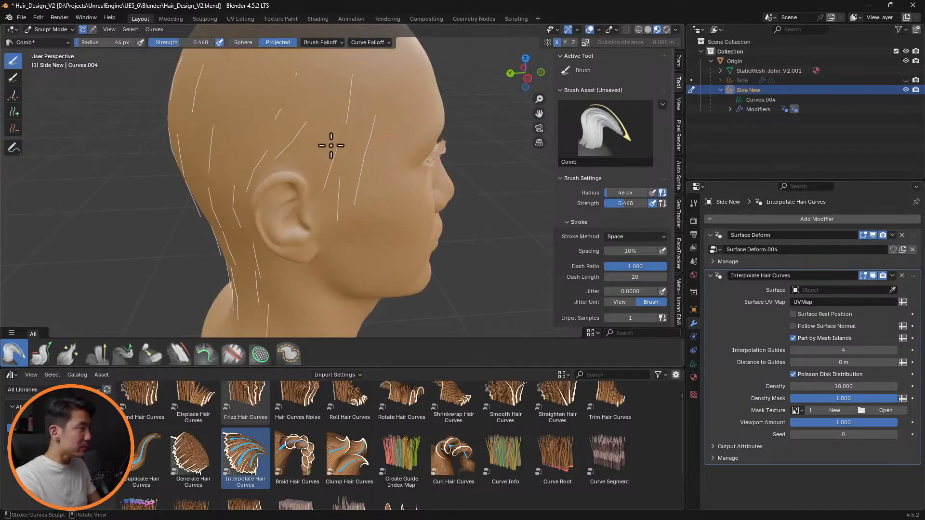
click(97, 354)
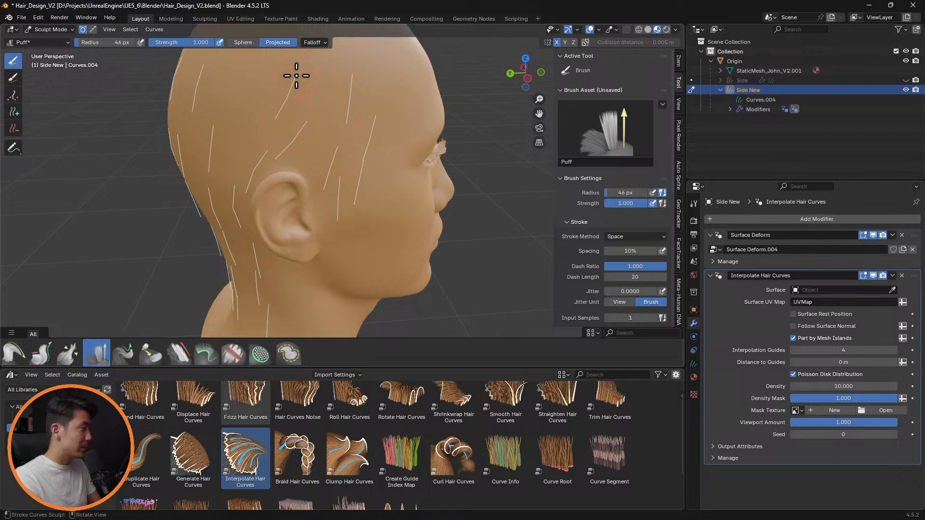
mouse_move(296, 76)
middle_down()
mouse_move(454, 100)
mouse_move(479, 120)
mouse_move(430, 95)
mouse_move(383, 90)
middle_up()
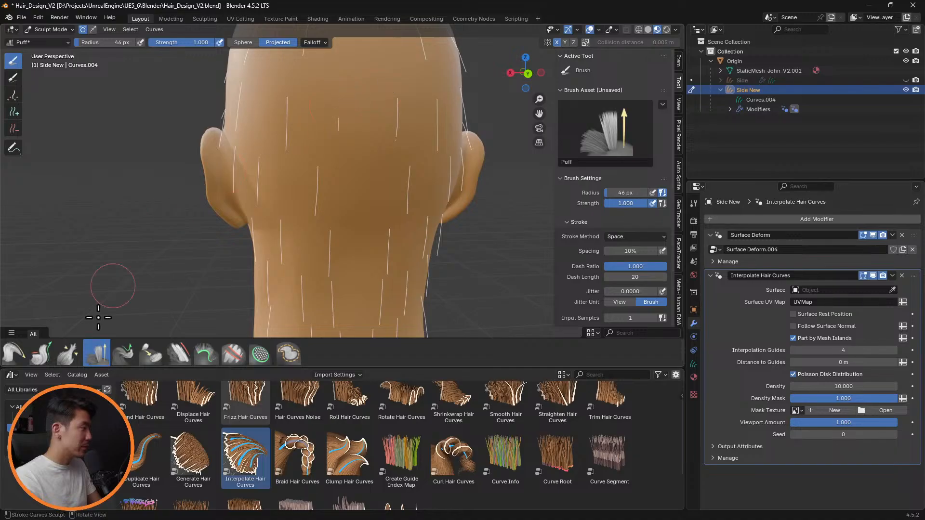
Step: Reduce the Comb brush radius to 33 px and comb the guide hairs around the back of the ear
click(12, 354)
key(f)
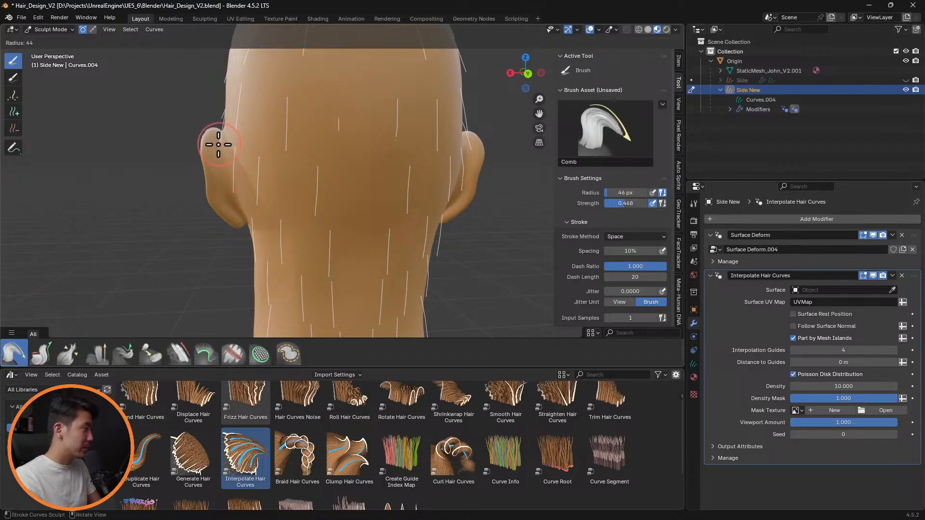
click(214, 144)
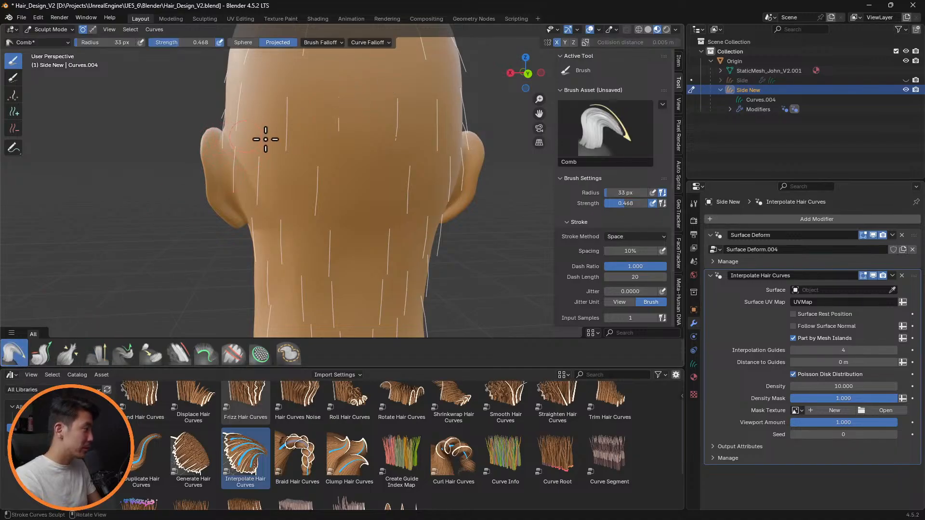
middle_drag(265, 140, 312, 148)
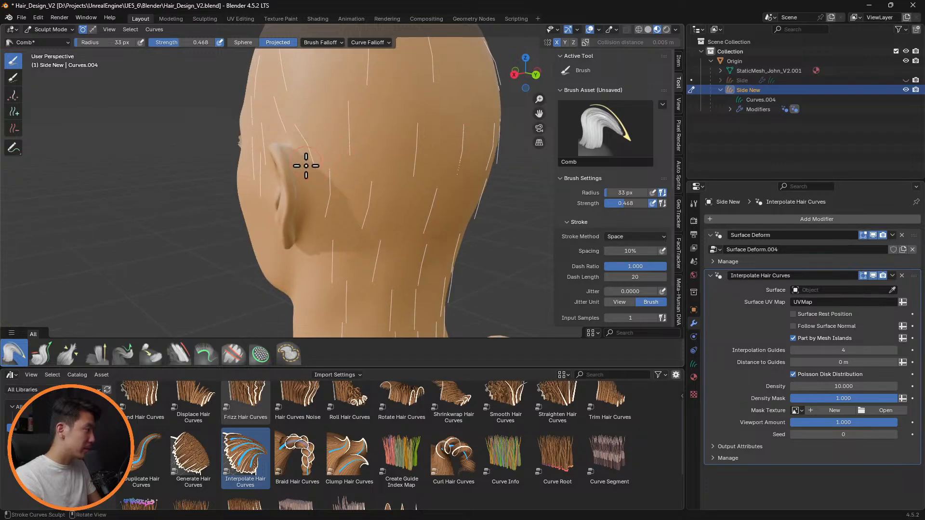
Step: Set the Interpolate Hair Curves modifier's Surface to the Origin mesh and check the hair on the side of the head
middle_drag(282, 116, 585, 213)
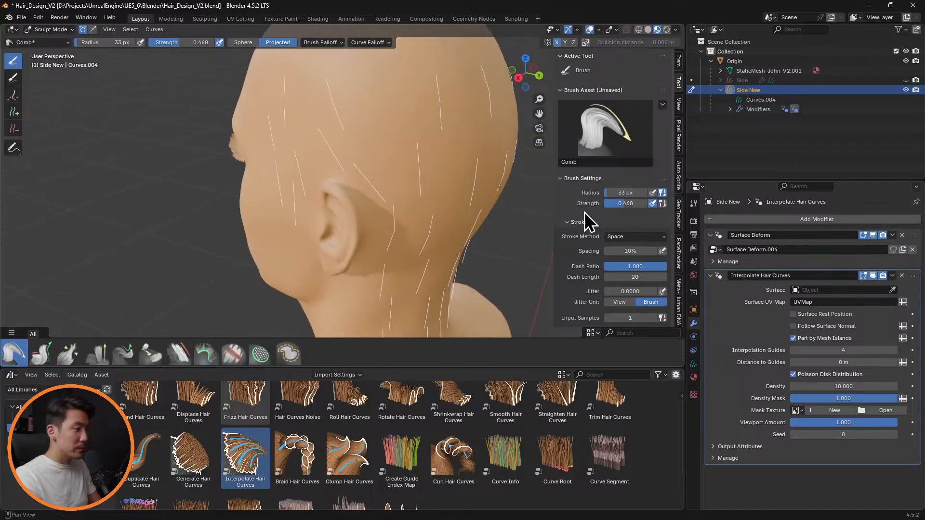
click(885, 291)
click(826, 312)
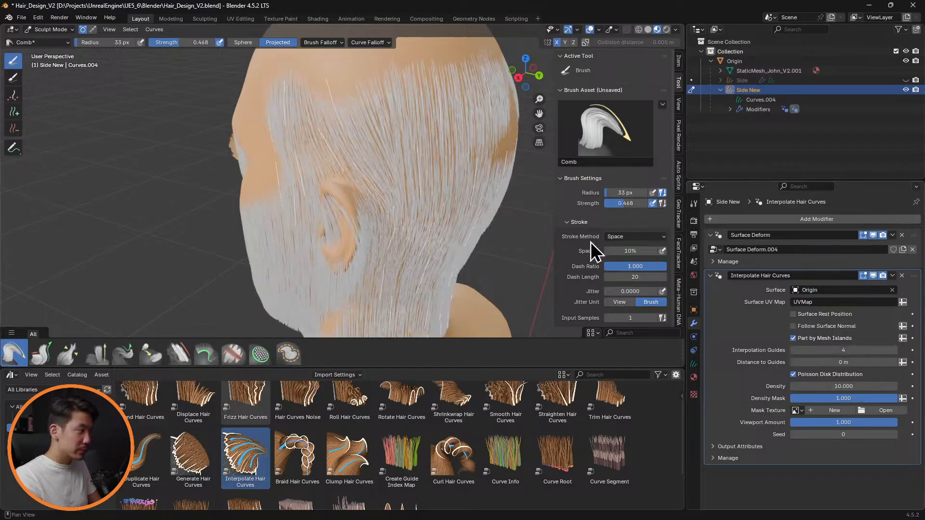
middle_drag(492, 205, 521, 190)
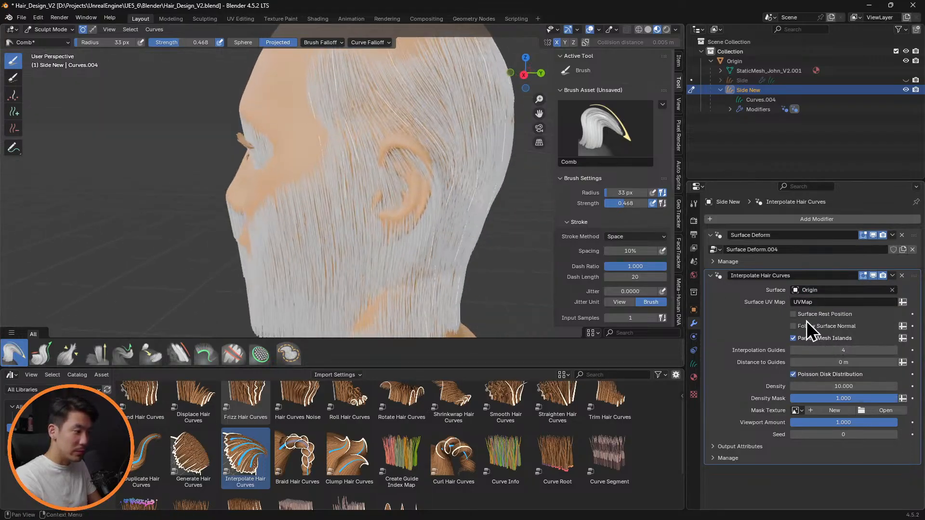
Step: Set the modifier's Distance to Guides to 1.07 m and Interpolation Guides to 1
drag(857, 362, 877, 362)
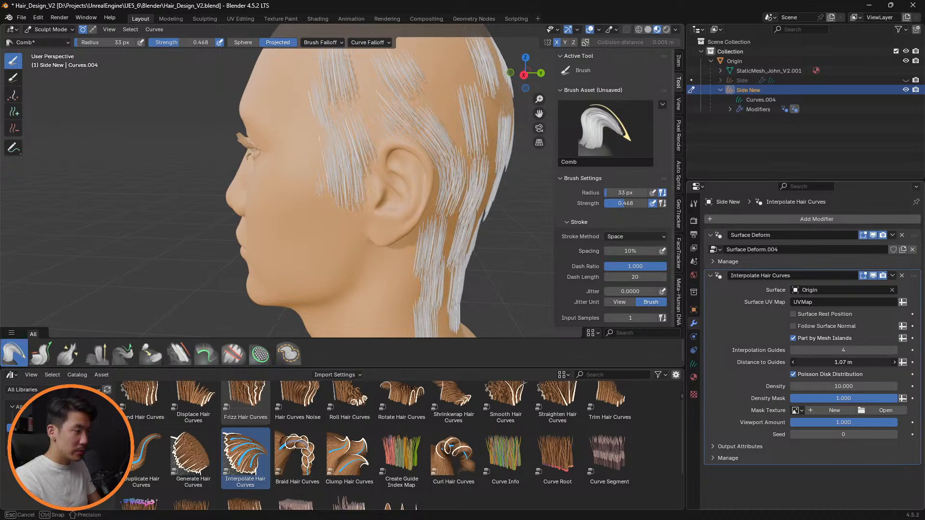
drag(853, 364, 865, 350)
drag(843, 350, 812, 350)
Step: Try a Density of 50 for the interpolated hair and inspect the side of the head
click(858, 386)
text(5)
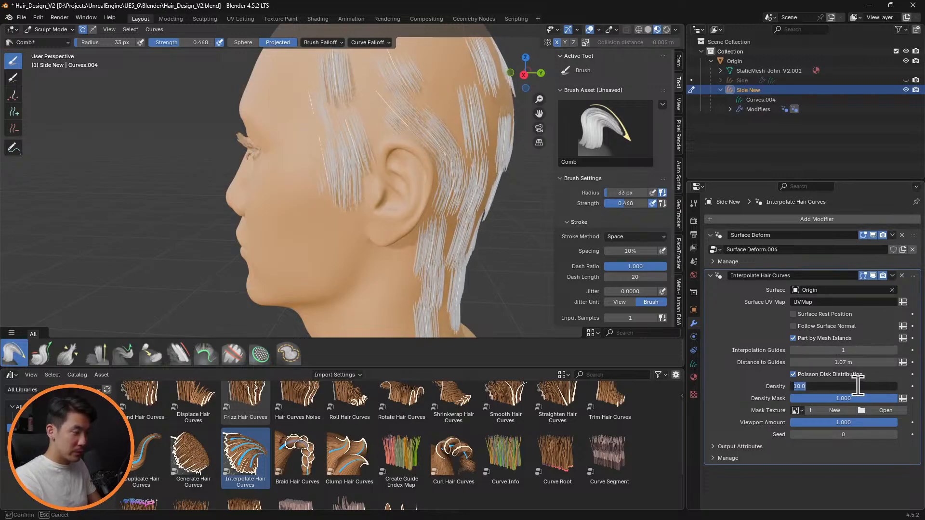
text(0)
key(Return)
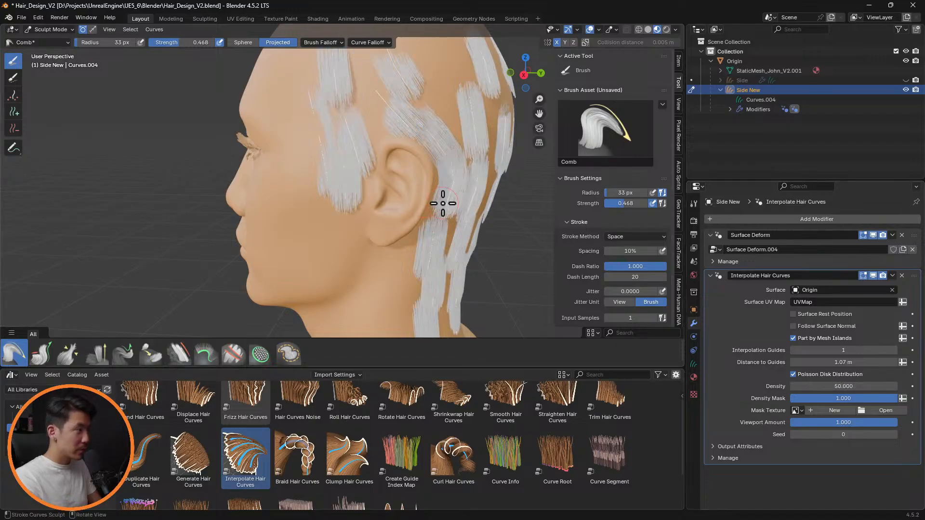
middle_drag(444, 203, 528, 200)
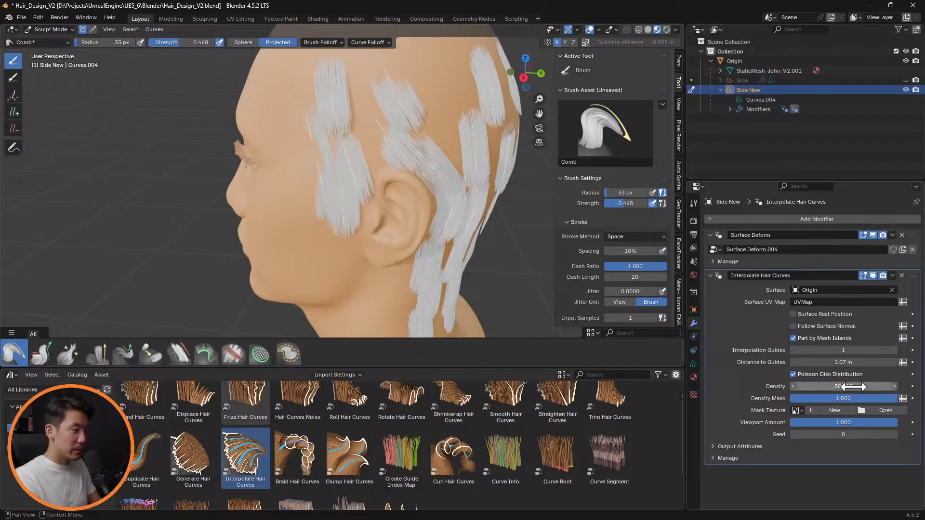
Step: Try a Distance to Guides of 1.18 m with a Density of 10
drag(843, 363, 866, 365)
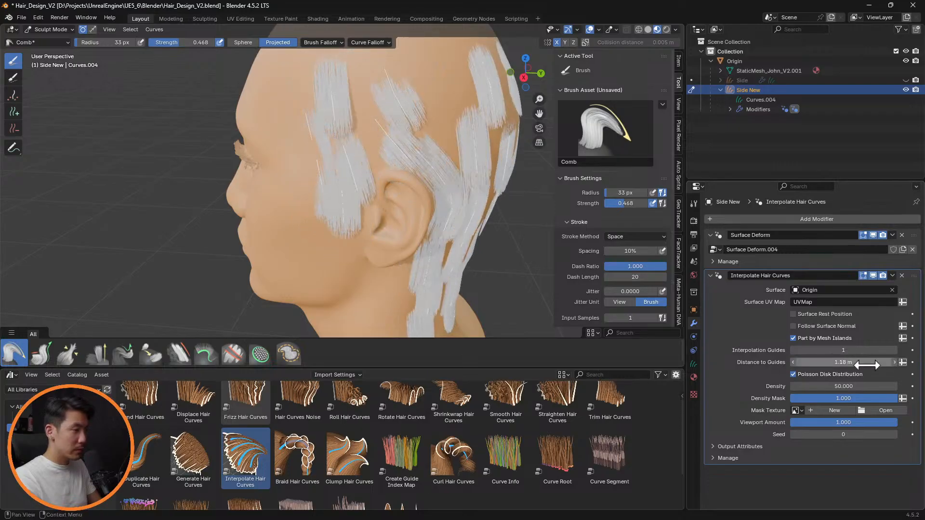
click(854, 386)
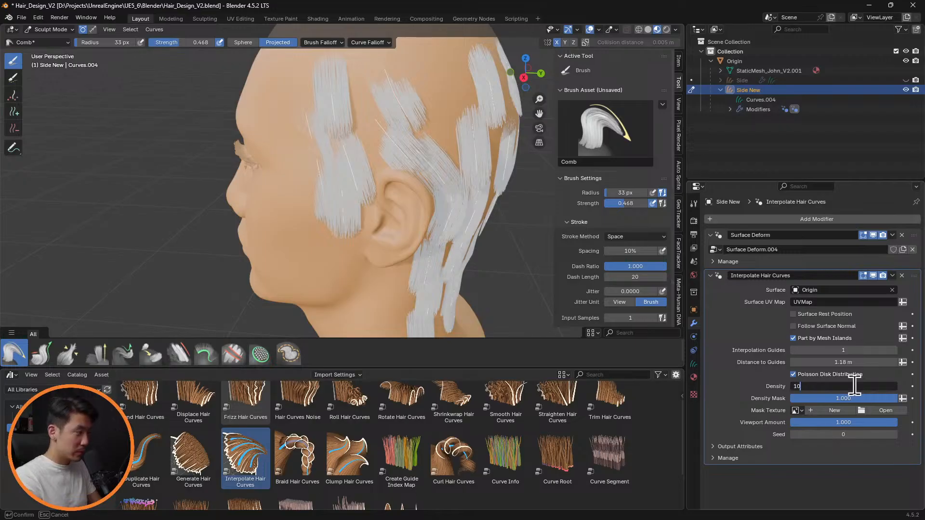
key(Return)
Step: Set Density to 5 and Distance to Guides to 3.28 m, and check the coverage on the back of the head
click(860, 385)
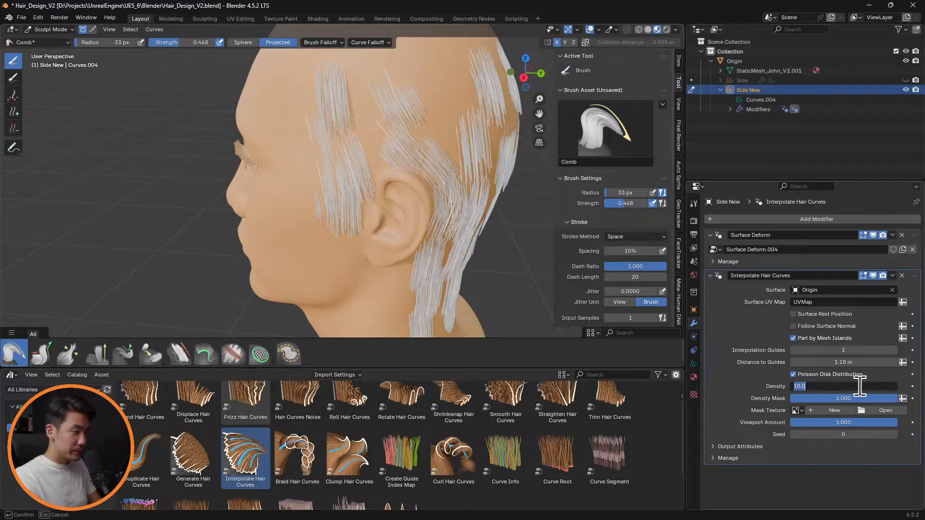
text(5)
key(Return)
drag(848, 363, 901, 362)
middle_drag(541, 244, 444, 198)
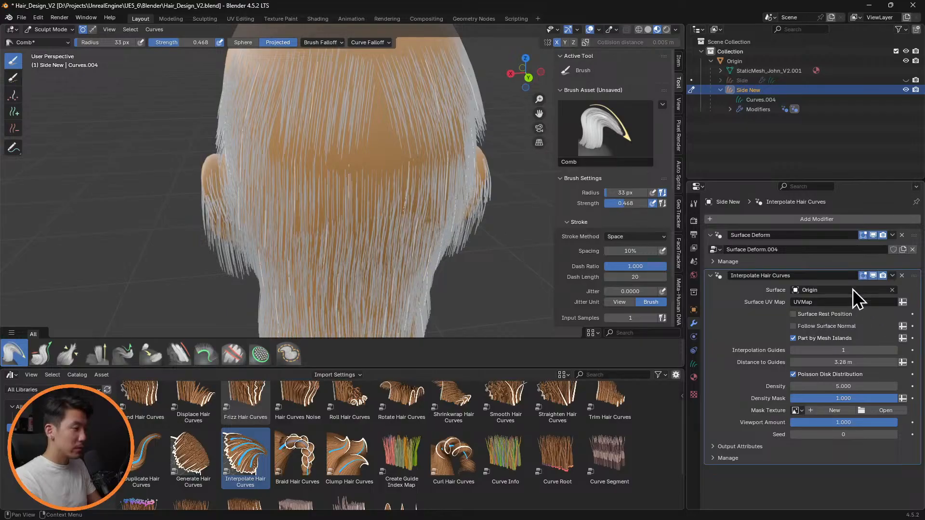
Step: Turn off the Interpolate Hair Curves modifier's viewport display so only the guide hairs show
click(873, 275)
mouse_move(418, 165)
middle_down()
mouse_move(491, 166)
mouse_move(514, 199)
mouse_move(506, 192)
middle_up()
Step: Puff up the sunken guide hair on the back of the head and add a mirrored pair of guides near its centre
click(97, 355)
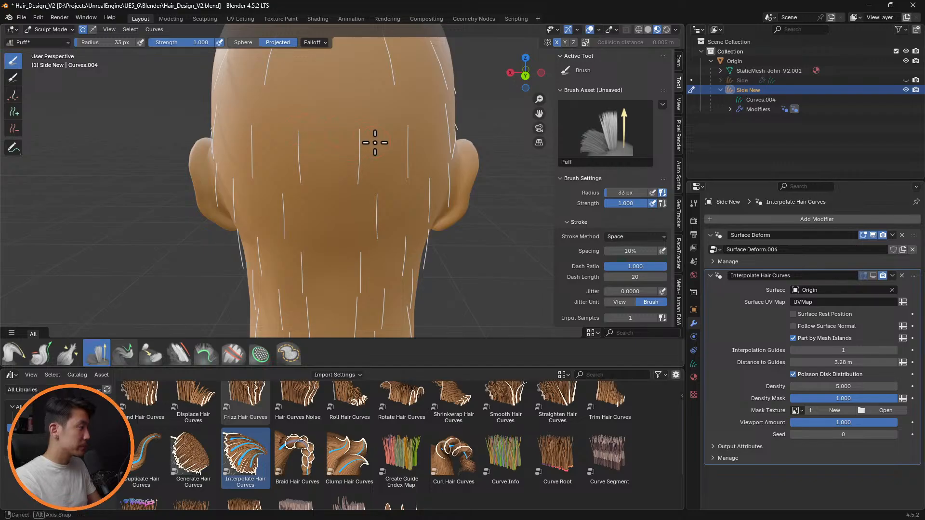
middle_drag(374, 141, 341, 190)
click(14, 113)
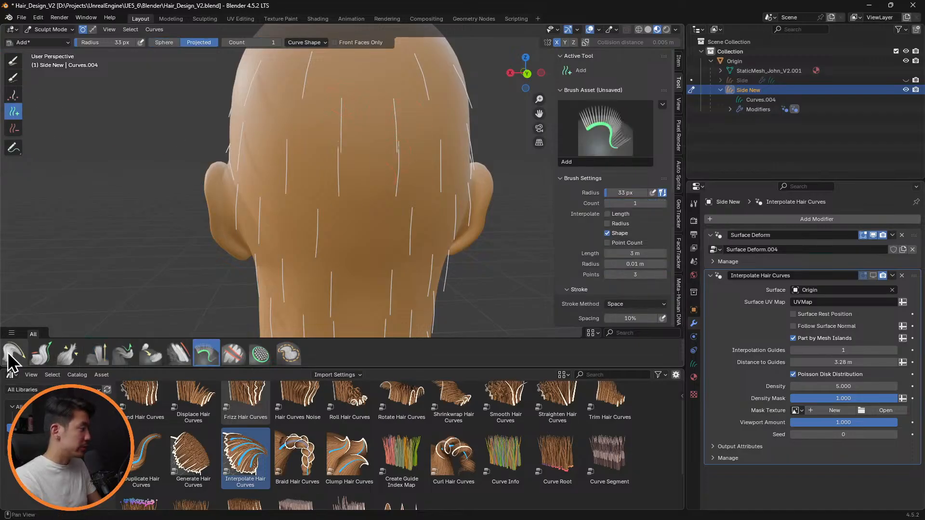
Step: Fill sparse spots on the upper side and back of the head with mirrored guide hairs, comparing them against the interpolated hair
click(874, 276)
middle_drag(479, 201, 635, 241)
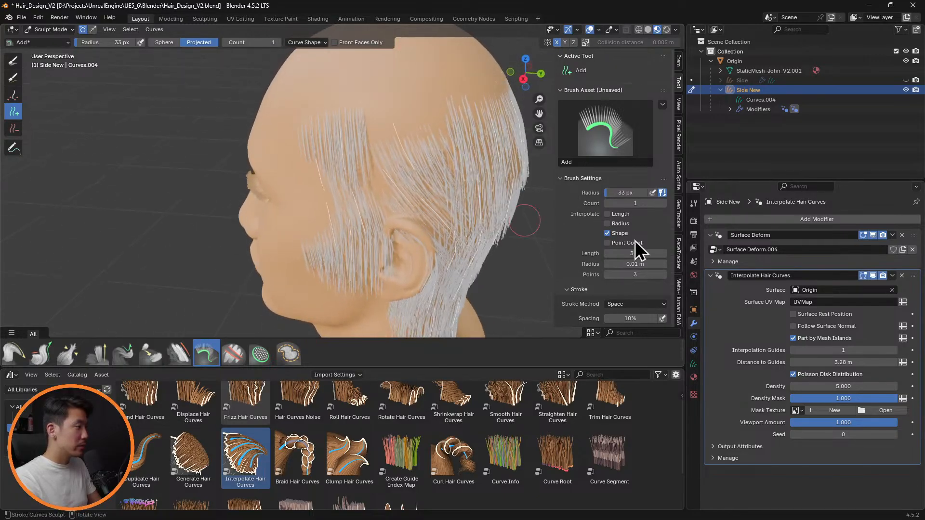
click(876, 276)
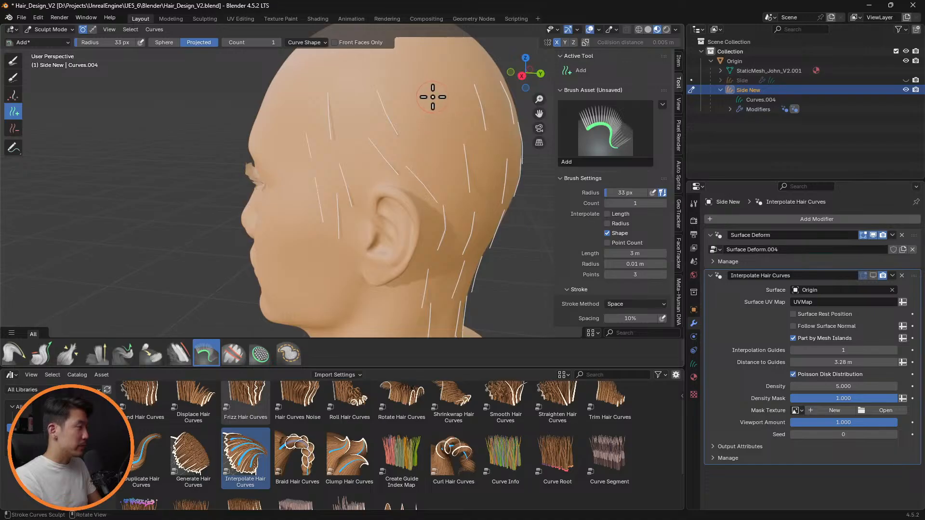
click(874, 275)
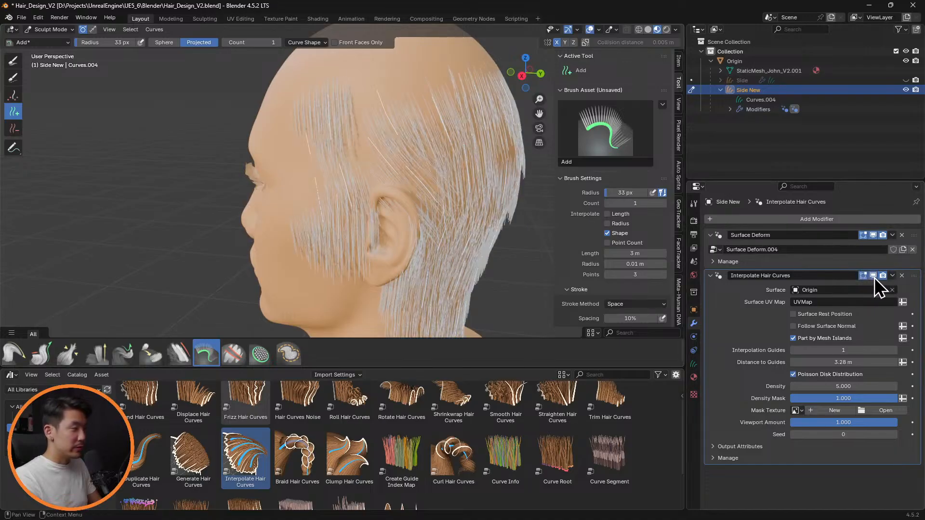
middle_drag(516, 183, 439, 193)
scroll(505, 162, down, 3)
scroll(440, 192, up, 3)
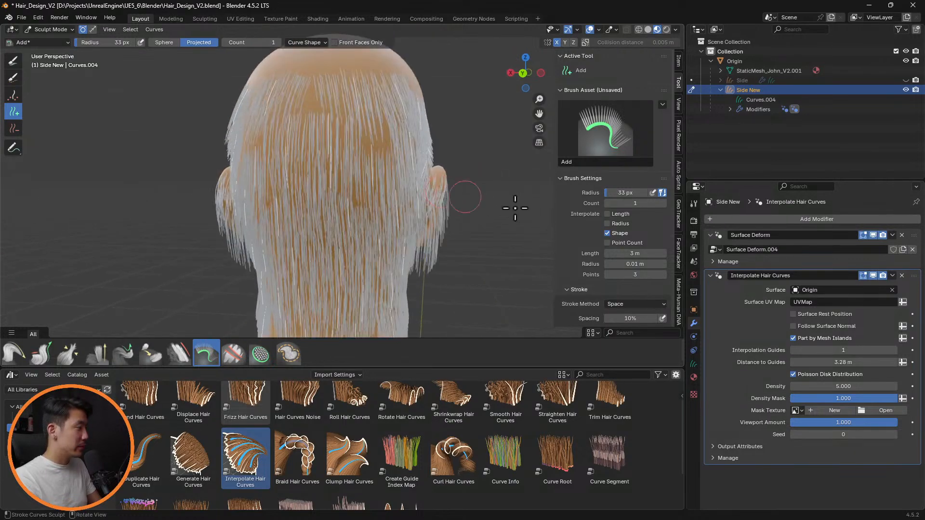
click(873, 275)
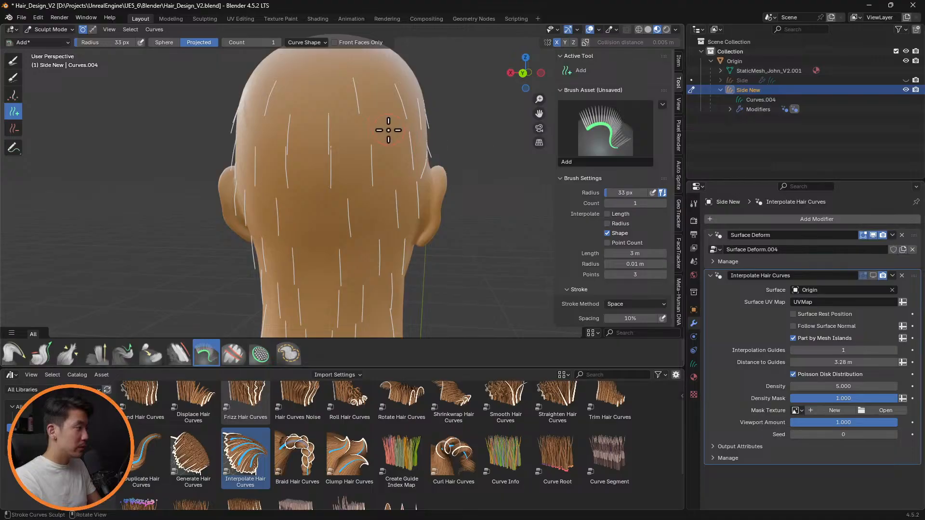
click(873, 275)
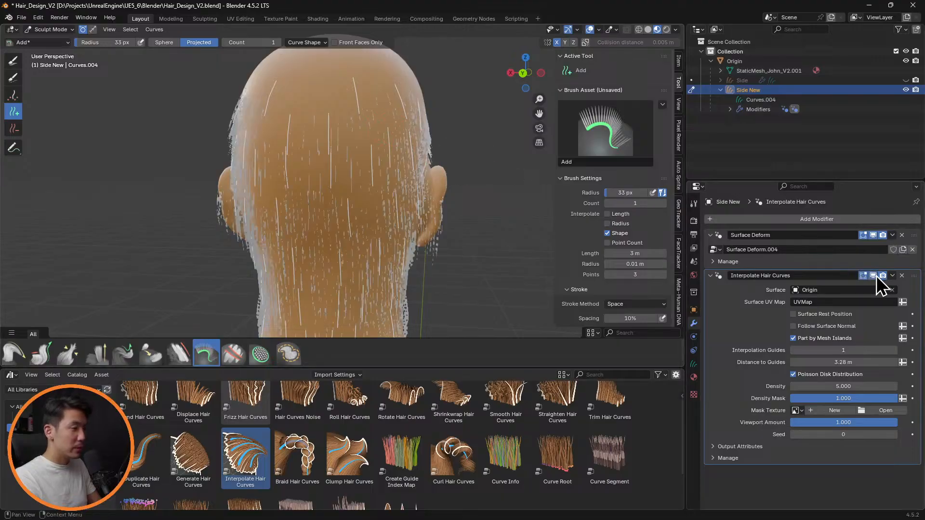
middle_drag(412, 145, 455, 153)
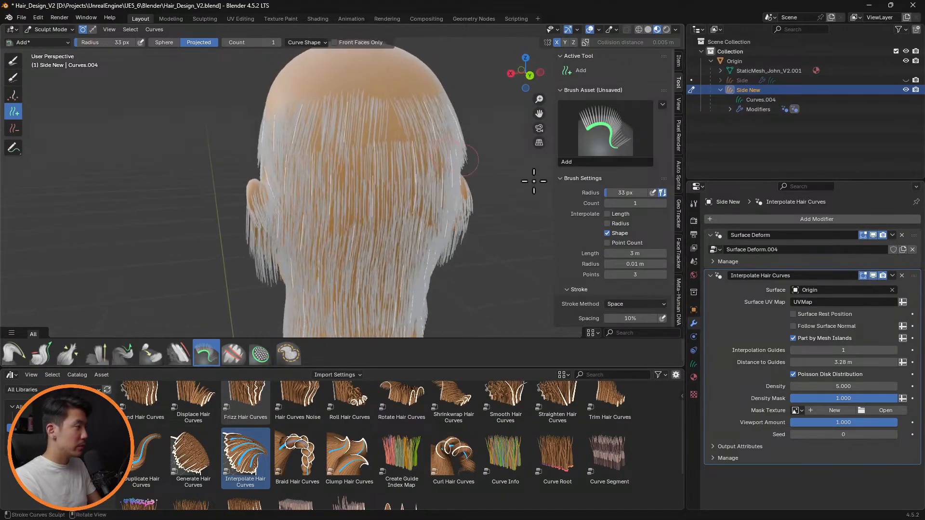
Step: Add an unmirrored guide hair at the centre of the upper back of the head and set Distance to Guides to 1.6 m
click(874, 276)
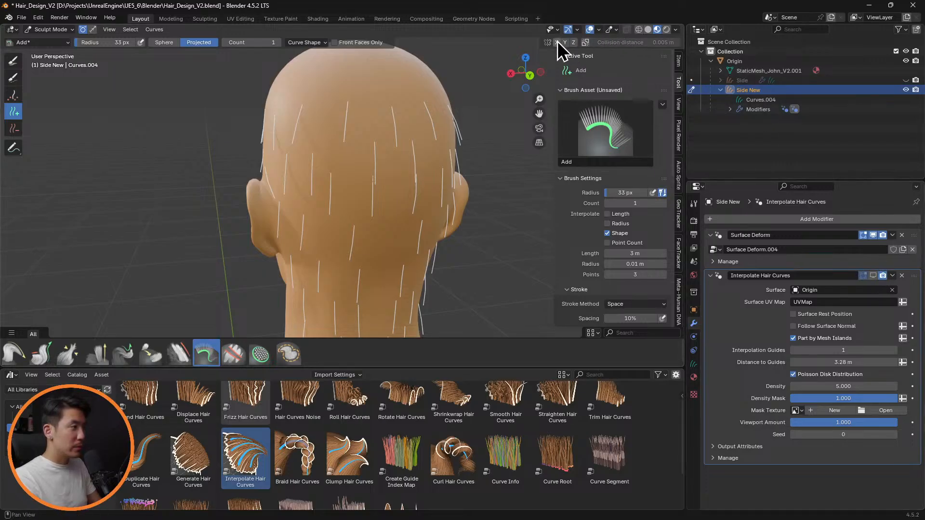
click(873, 277)
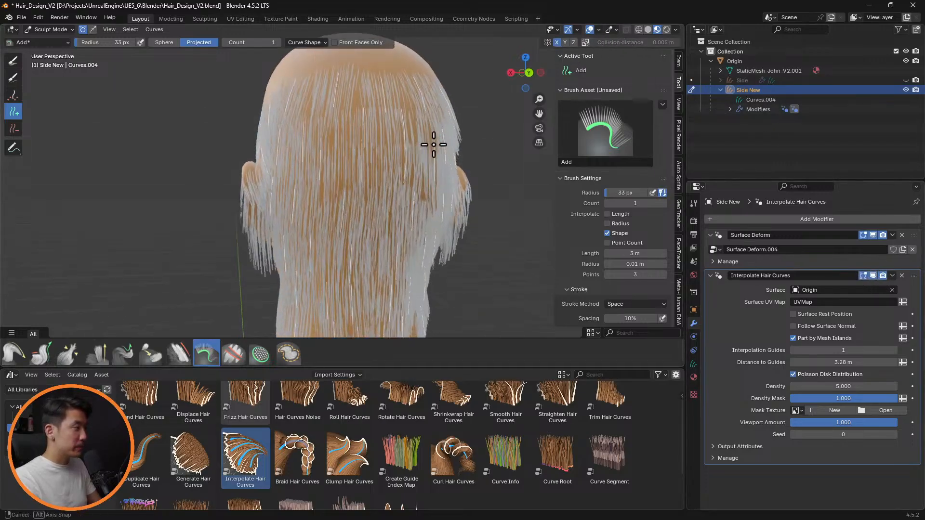
middle_drag(431, 140, 304, 137)
drag(873, 359, 834, 360)
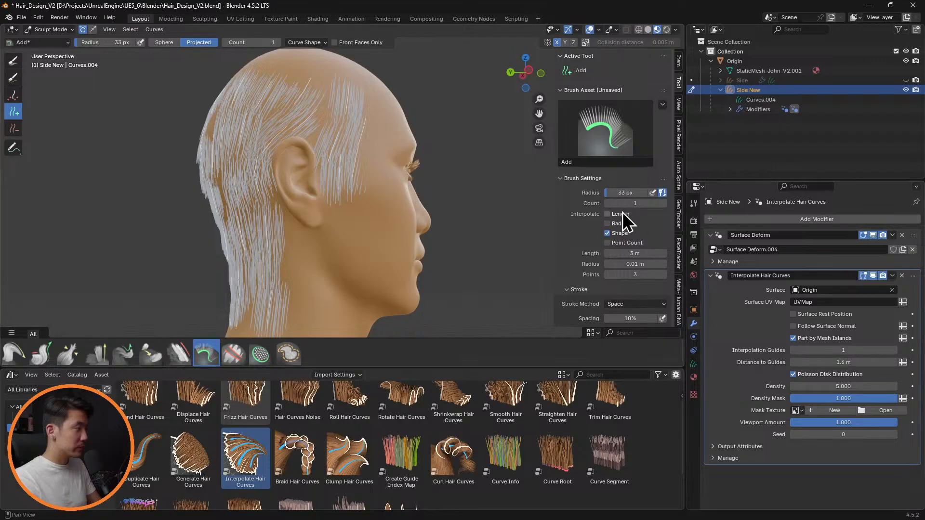
middle_drag(511, 203, 536, 192)
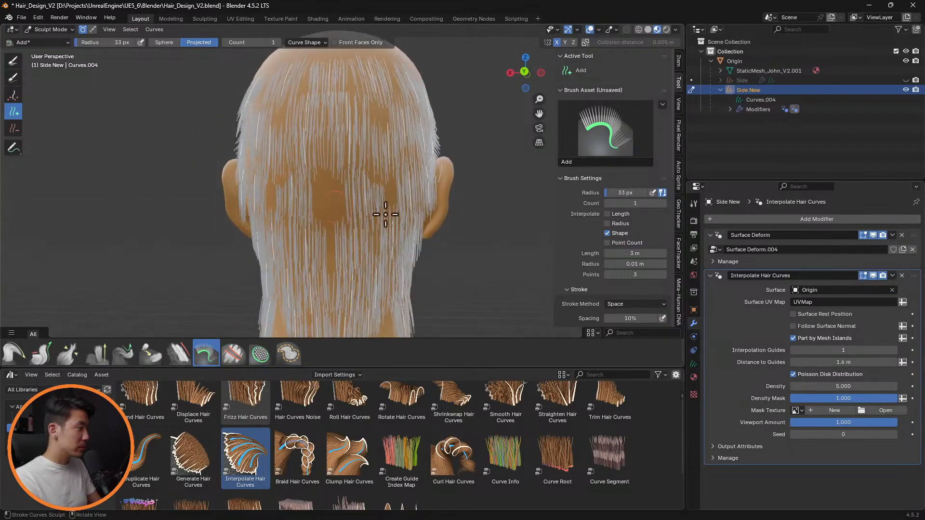
Step: Add unmirrored guide hairs along the centre line of the back of the head, check the fill, and re-enable X mirroring
click(873, 276)
middle_drag(390, 179, 405, 176)
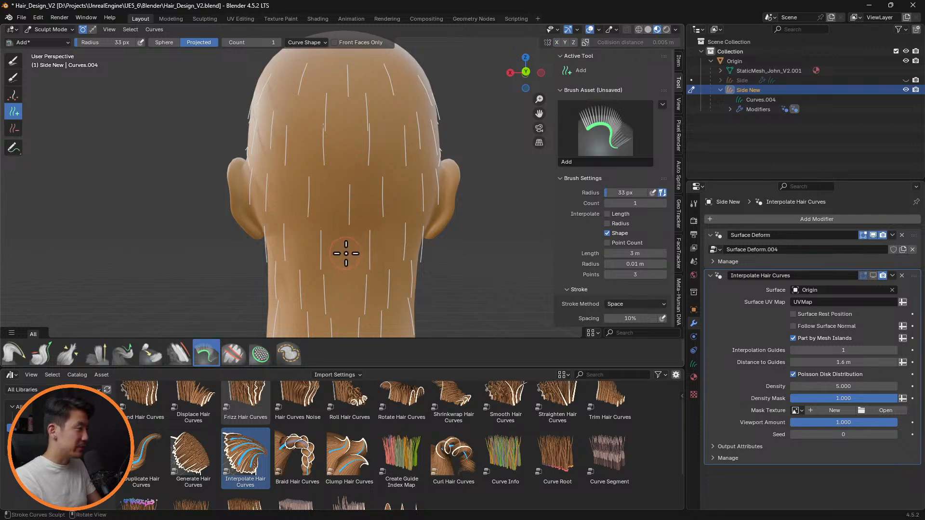
click(874, 276)
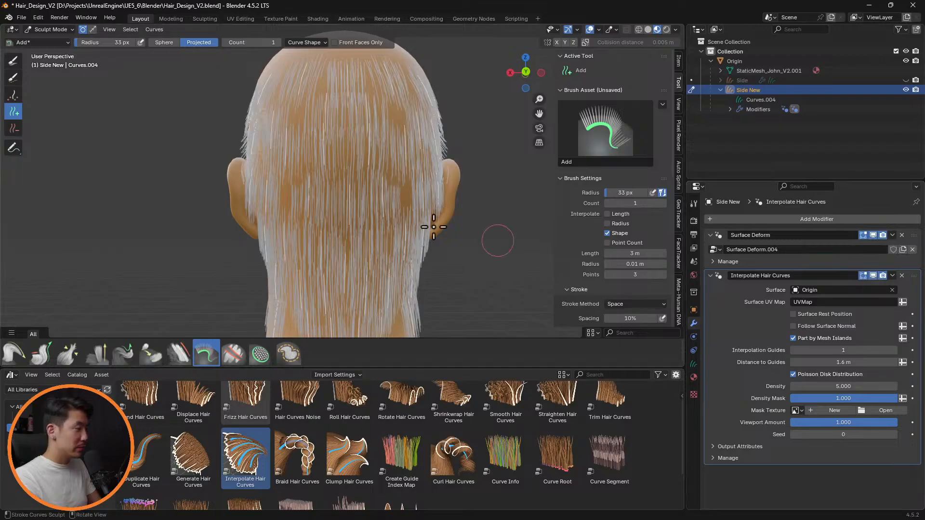
mouse_move(428, 220)
middle_down()
mouse_move(353, 217)
mouse_move(424, 207)
middle_up()
click(873, 275)
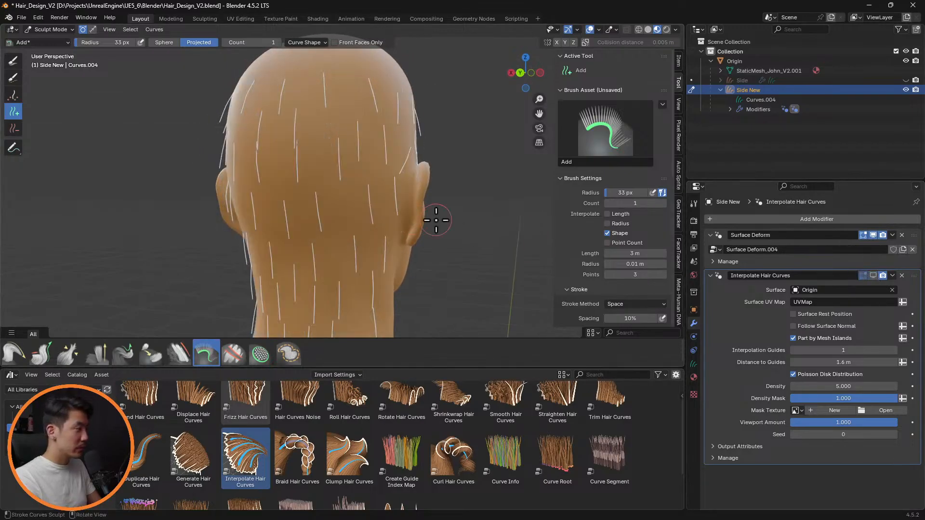
middle_drag(423, 199, 463, 193)
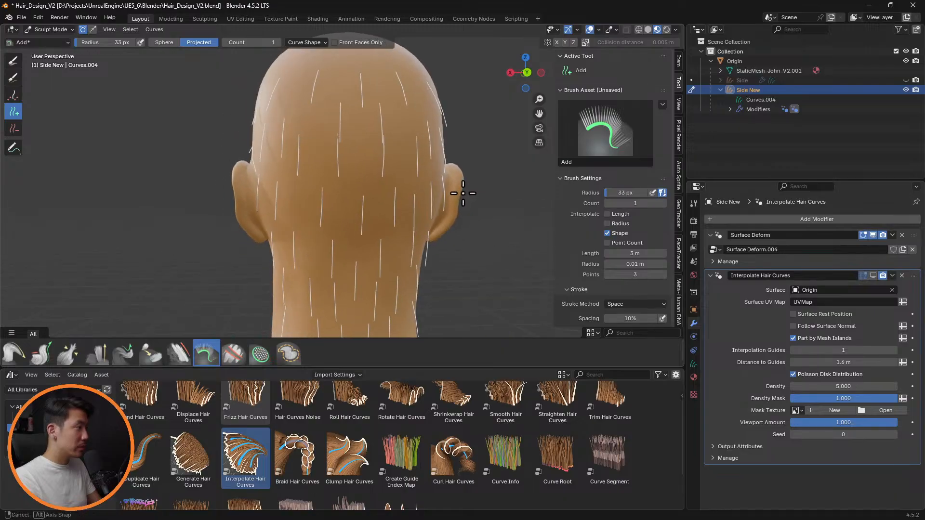
click(558, 42)
Step: Add mirrored guide hairs on both sides of the back's centre line, check the interpolated fill, and undo the last change
middle_drag(473, 158, 430, 165)
middle_drag(334, 167, 377, 135)
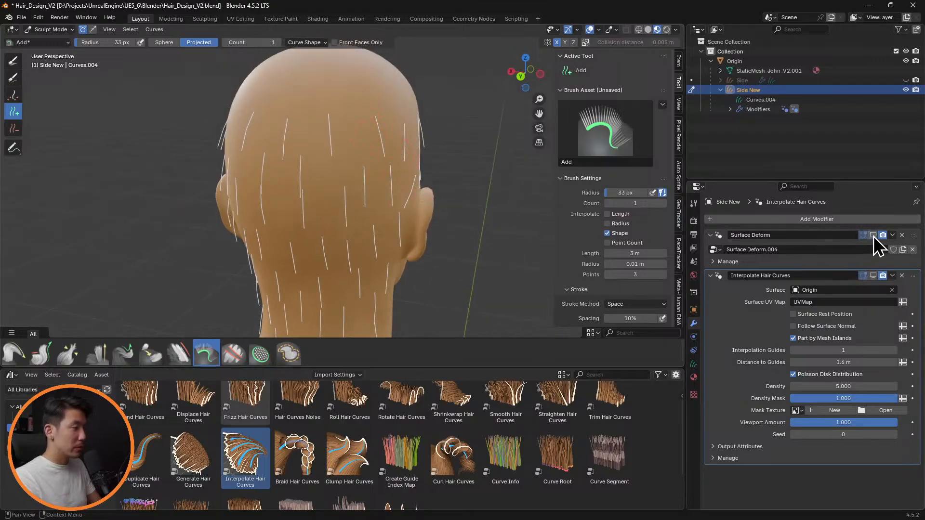
click(873, 276)
click(873, 276)
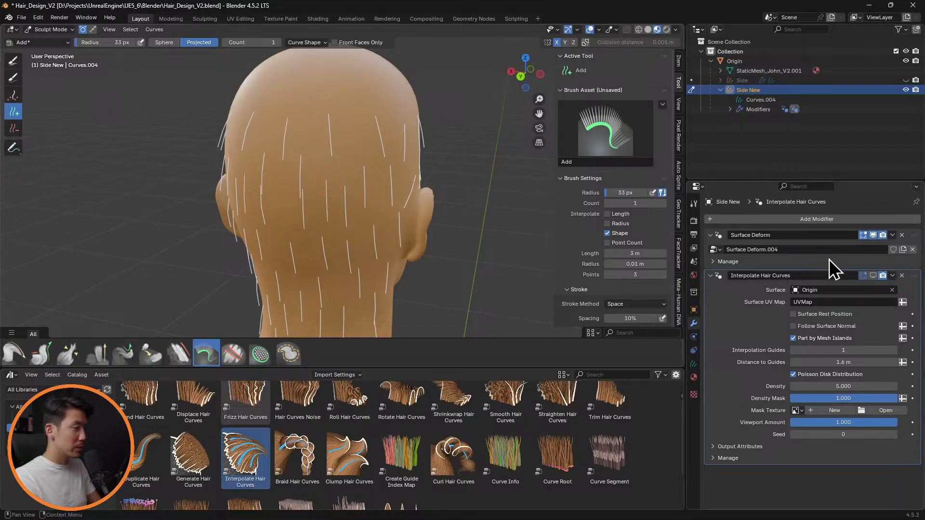
click(874, 277)
middle_drag(510, 196, 454, 167)
key(ctrl+z)
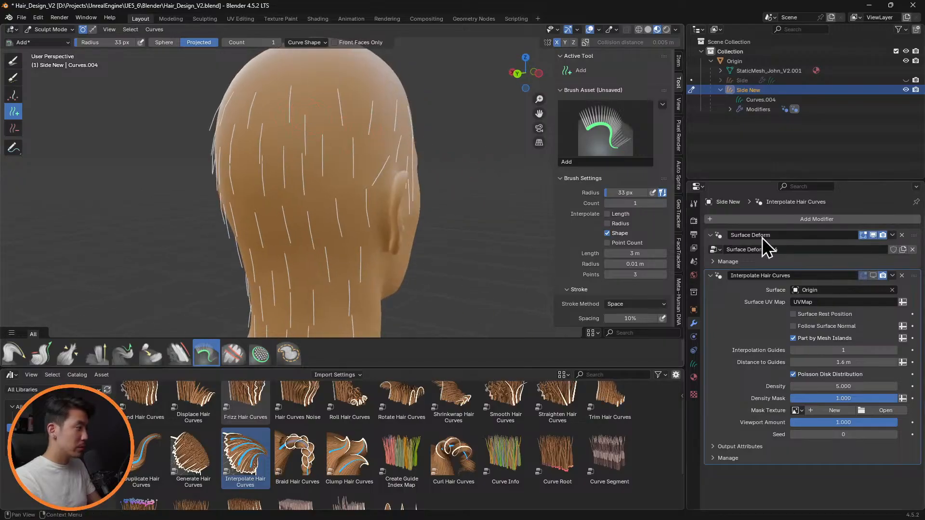
Step: Puff out the guide hairs sunk into the temple in front of the ear, and return to the Add brush
click(873, 277)
middle_drag(445, 164, 522, 159)
click(871, 276)
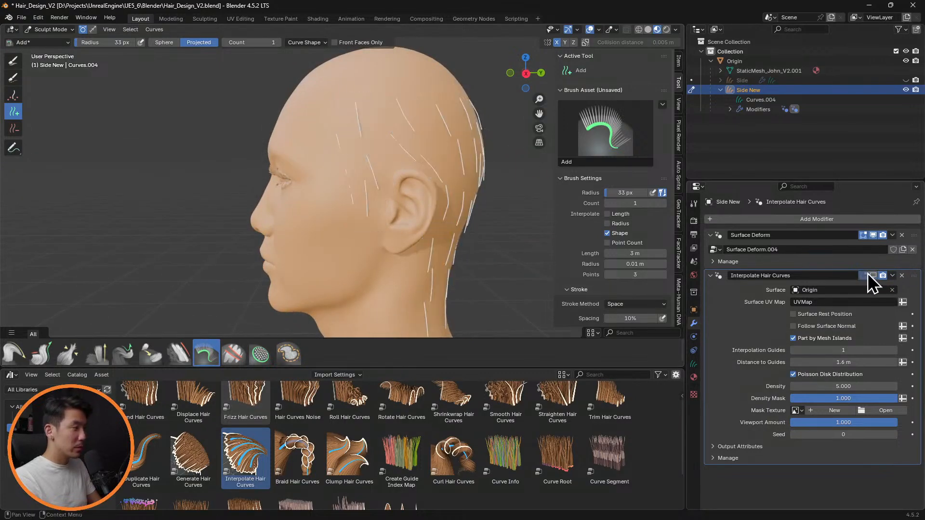
scroll(441, 149, up, 2)
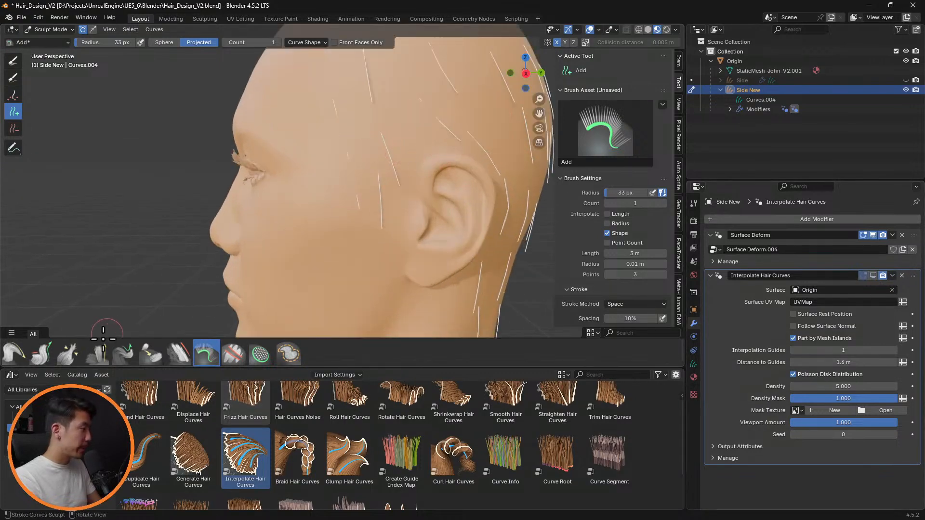
click(97, 353)
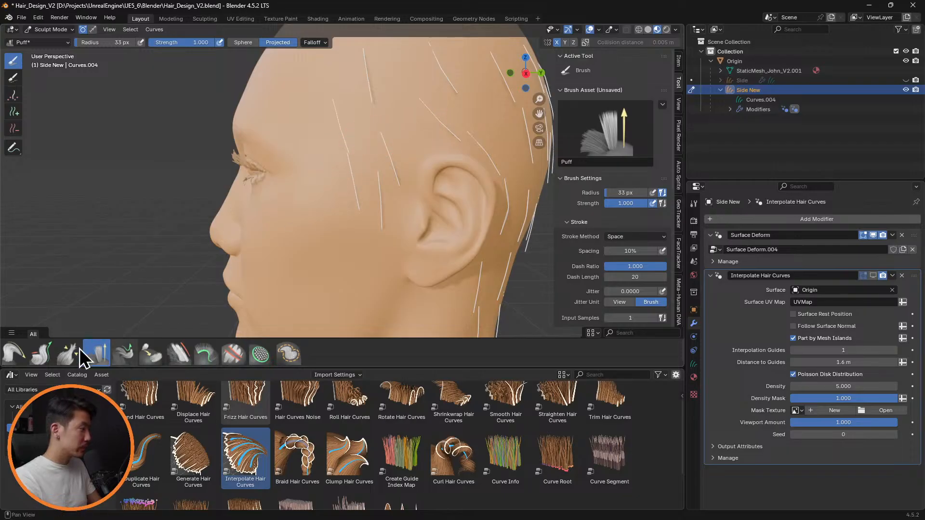
click(14, 353)
click(14, 111)
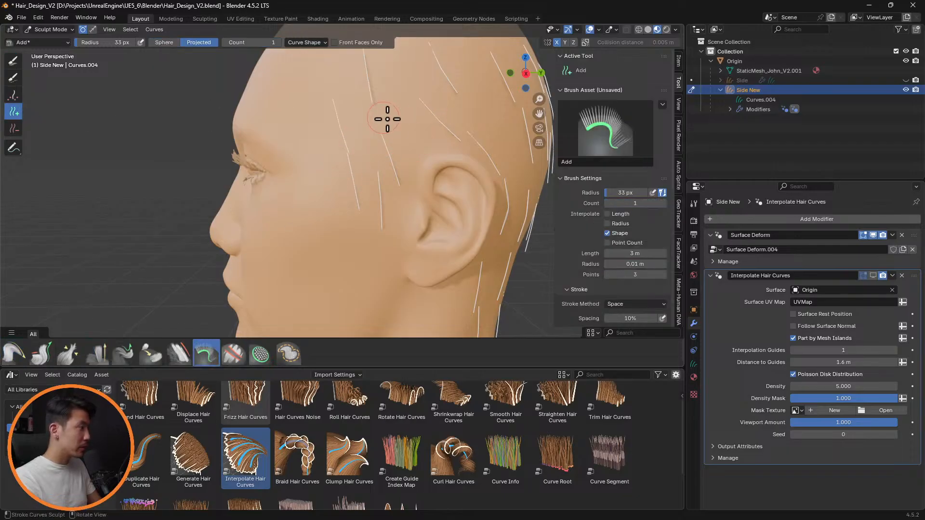
Step: Examine the coverage on the nape, back and side of the head with the interpolated hair shown and hidden
click(874, 276)
mouse_move(467, 111)
middle_down()
mouse_move(456, 140)
mouse_move(398, 93)
mouse_move(475, 78)
mouse_move(343, 77)
mouse_move(395, 93)
mouse_move(368, 136)
mouse_move(378, 101)
mouse_move(414, 117)
mouse_move(422, 138)
mouse_move(453, 109)
mouse_move(426, 99)
mouse_move(424, 111)
middle_up()
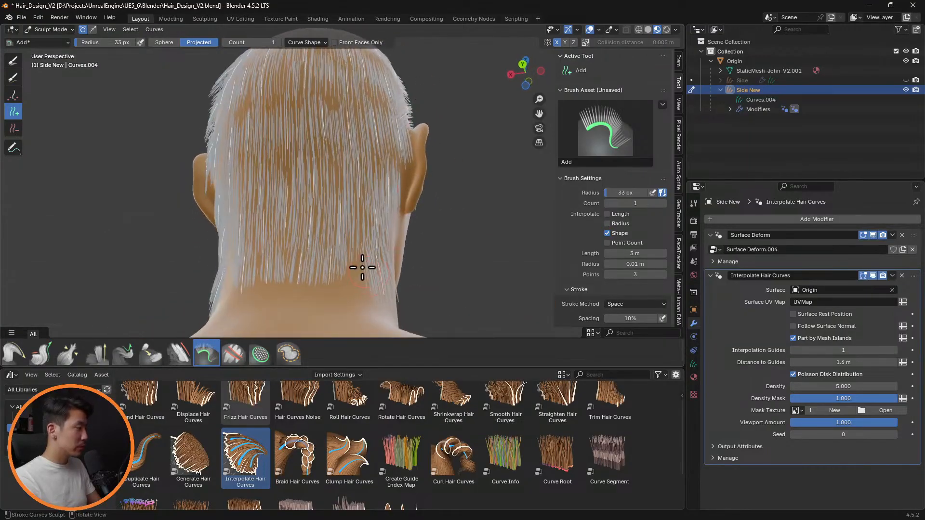
click(872, 275)
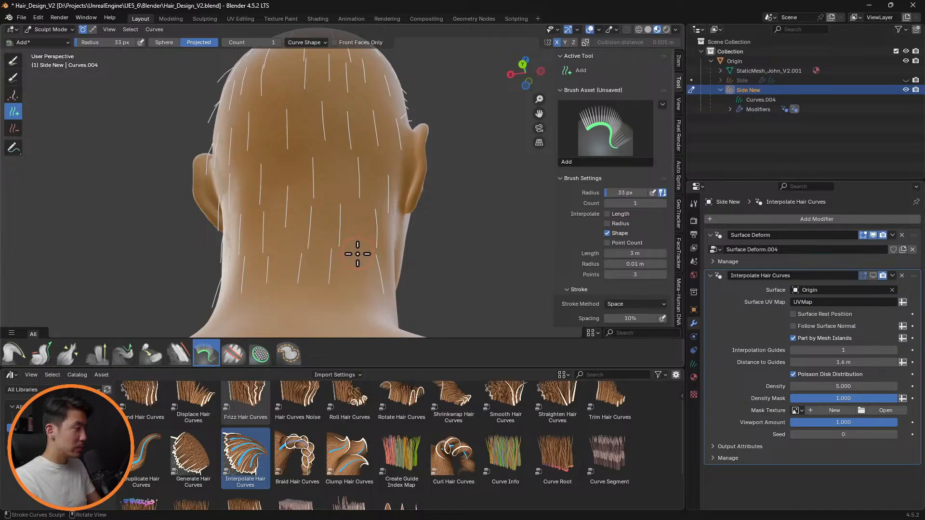
click(873, 275)
middle_drag(448, 202, 473, 241)
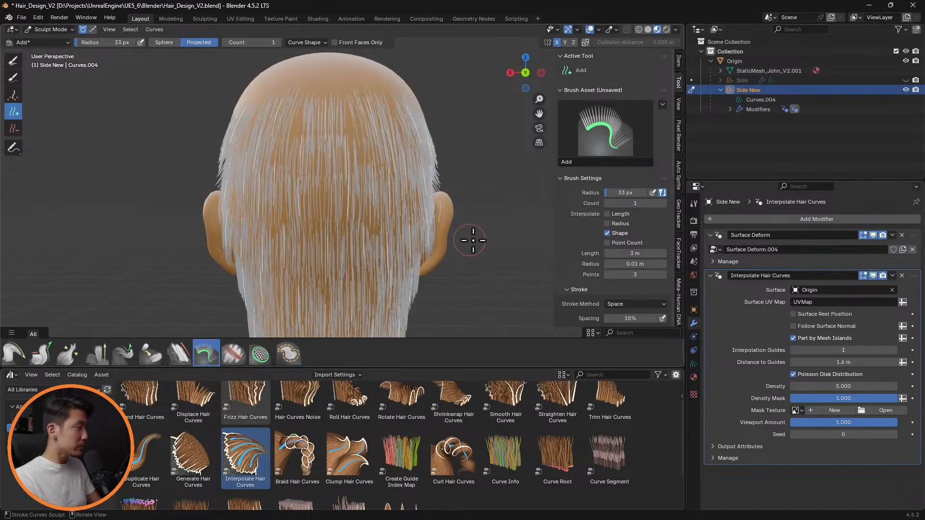
click(873, 276)
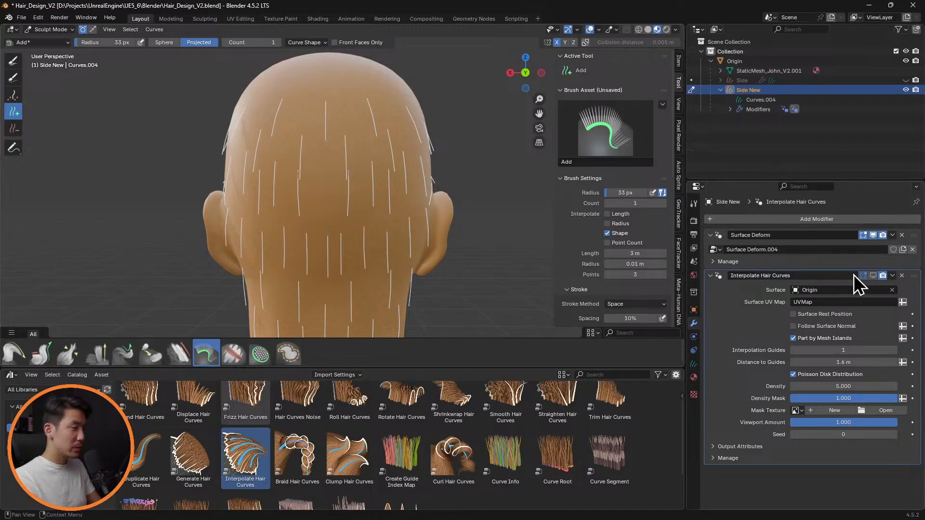
click(873, 276)
mouse_move(497, 188)
middle_down()
mouse_move(432, 201)
mouse_move(389, 190)
mouse_move(388, 181)
mouse_move(420, 182)
middle_up()
scroll(430, 179, up, 1)
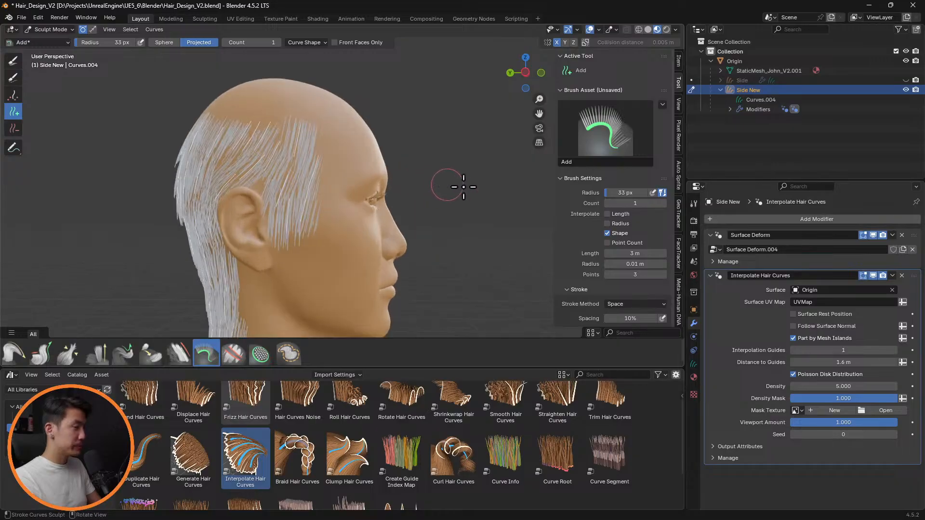
Step: Try an Interpolate Hair Curves Density of 2, and settle on a Density of 1
click(853, 386)
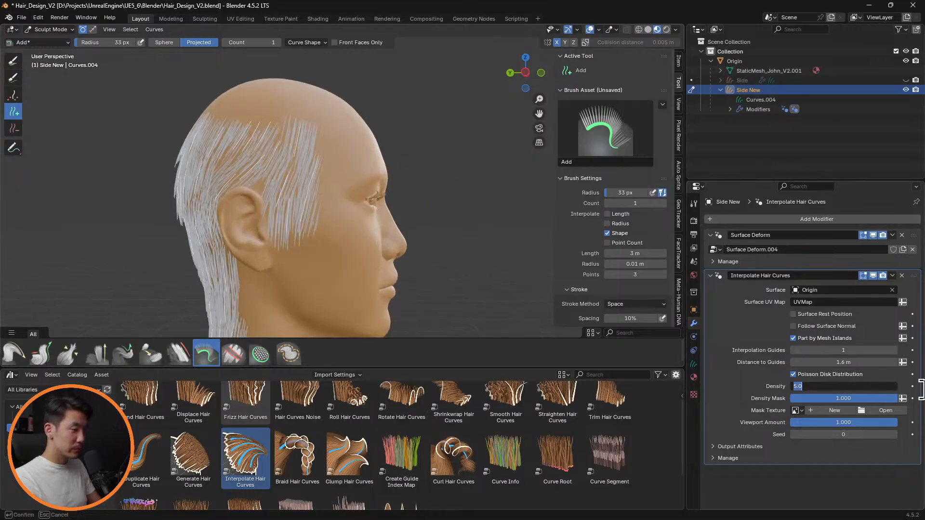
text(2)
key(Return)
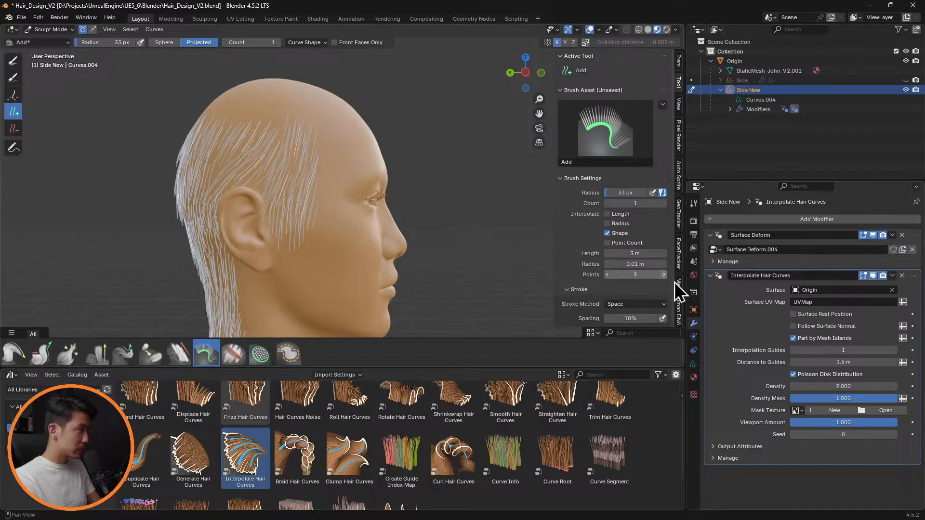
click(862, 386)
text(1)
key(Return)
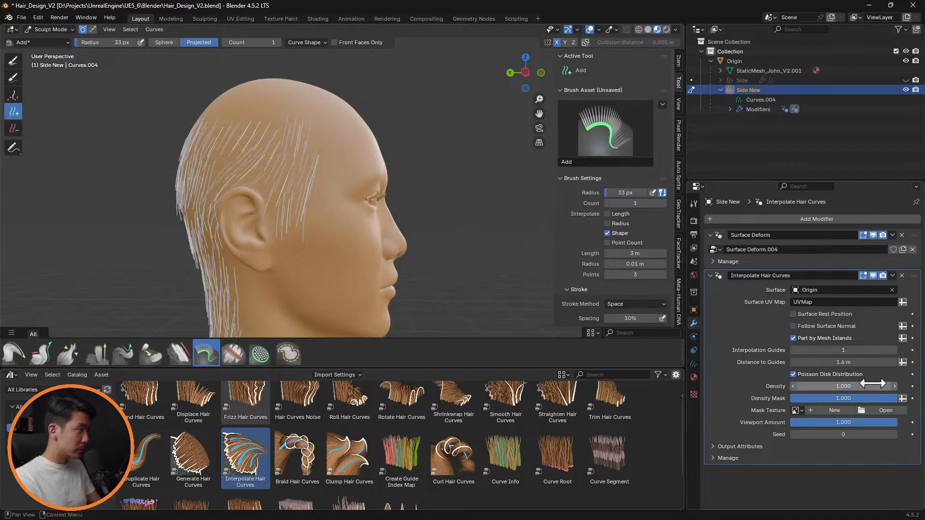
middle_drag(489, 258, 470, 260)
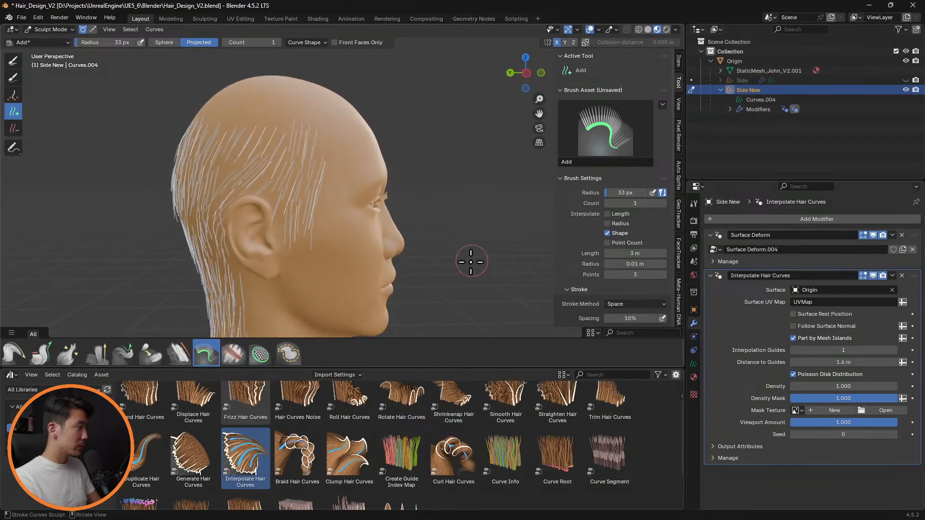
Step: Apply the Interpolate Hair Curves modifier on Side New
click(894, 276)
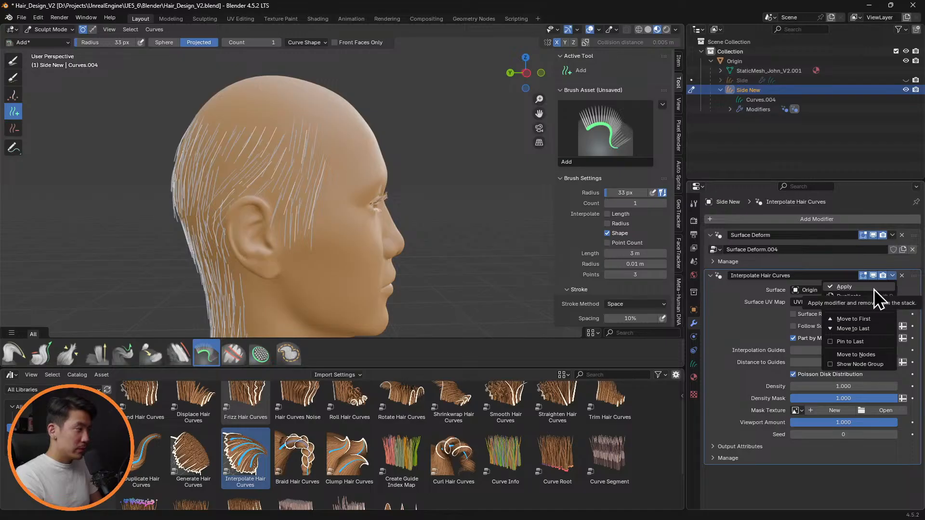
click(874, 289)
scroll(408, 219, up, 1)
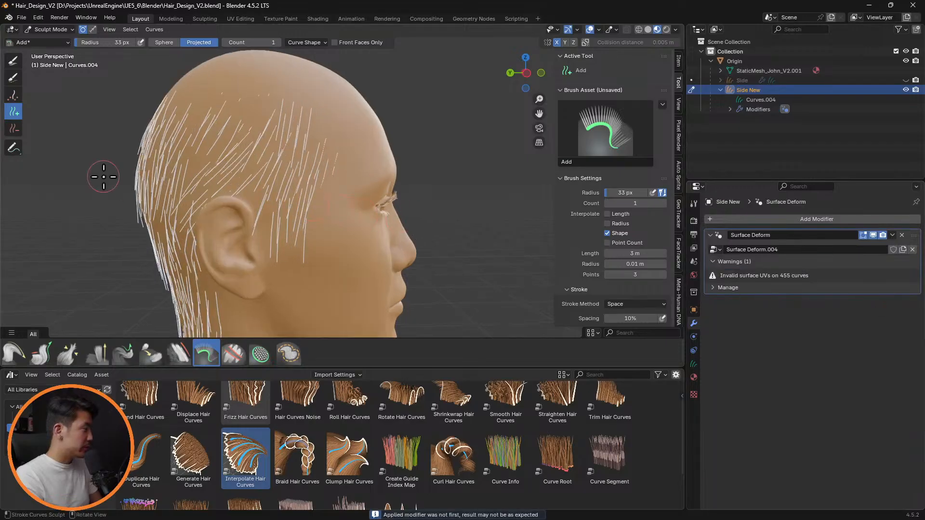
Step: Puff out the sunken temple hairs and comb the hairs in front of the ear, enlarging the Comb brush radius to 64 px
click(18, 359)
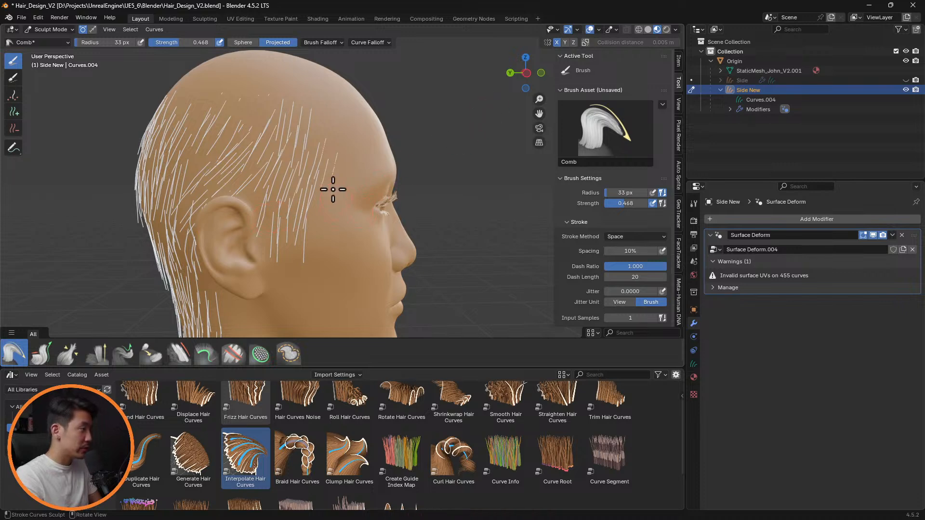
click(104, 354)
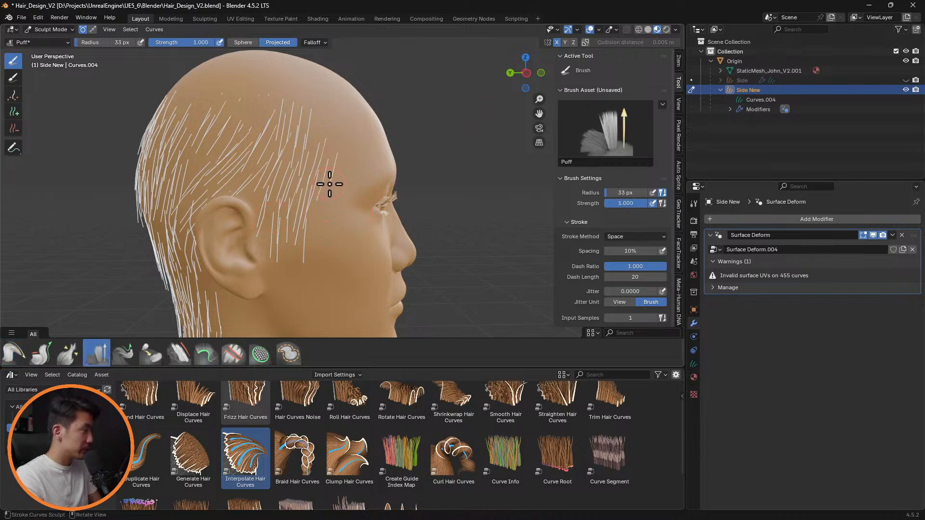
click(11, 357)
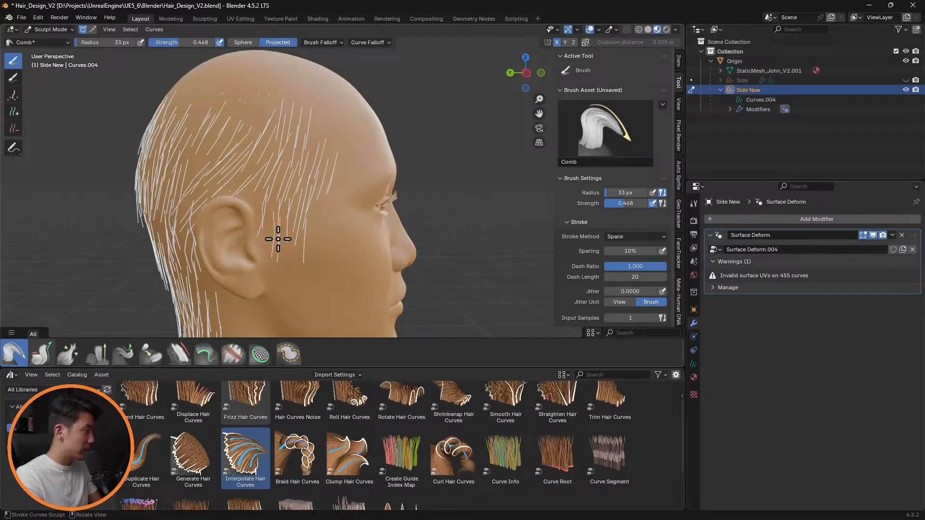
mouse_move(260, 197)
mouse_down()
mouse_move(307, 252)
mouse_move(298, 257)
mouse_up()
key(f)
click(332, 247)
middle_drag(332, 239, 294, 217)
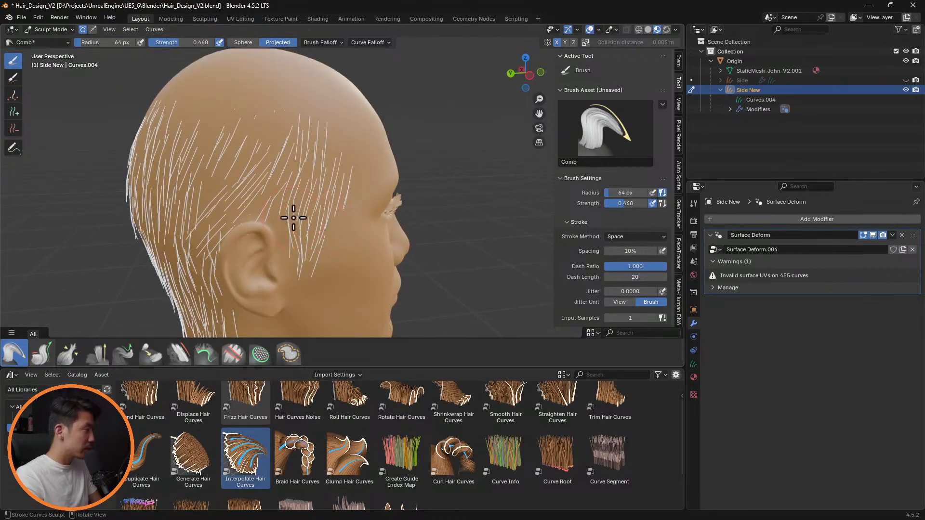
Step: Puff out the hairs above the ear and along the upper side of the head with a brush radius of 34 px
click(97, 352)
key(f)
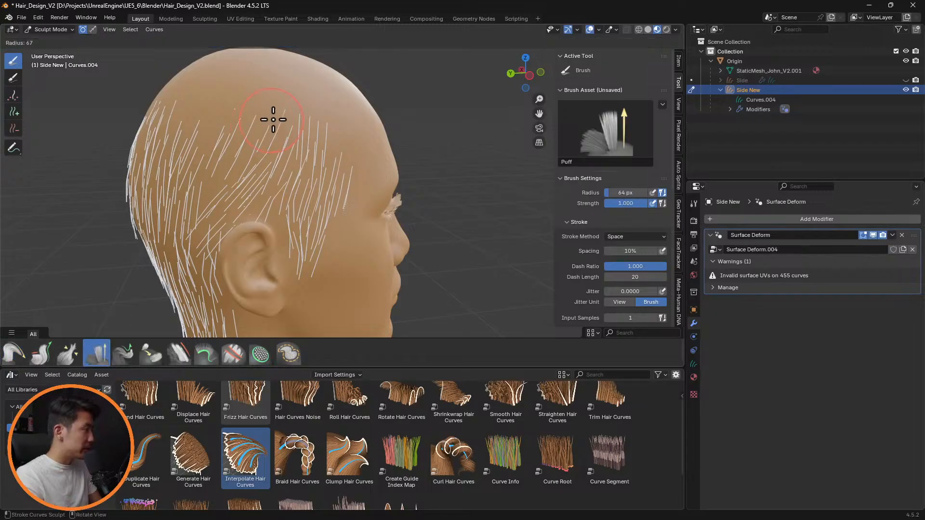
click(257, 119)
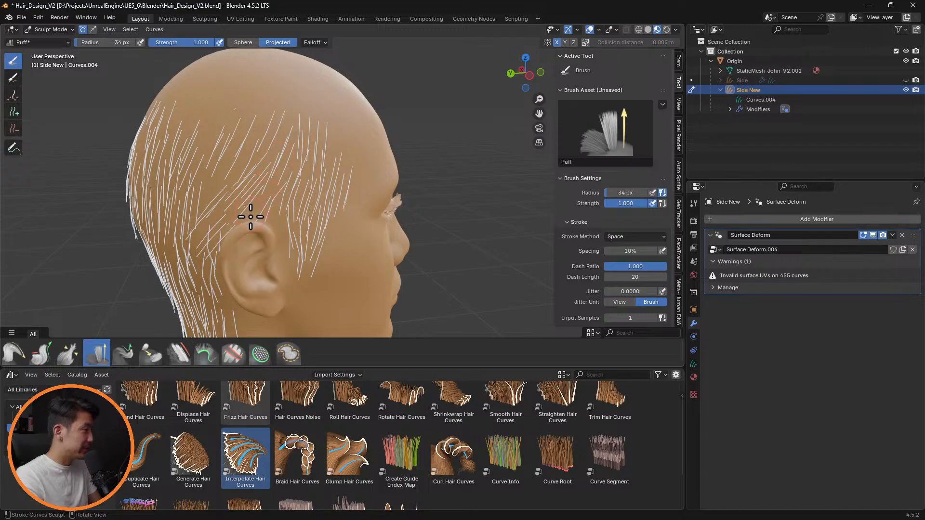
scroll(252, 221, up, 5)
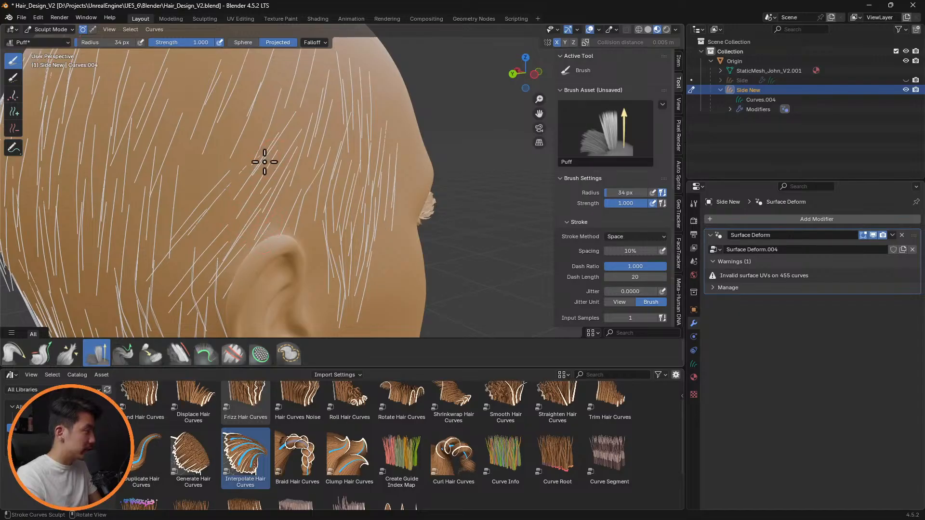
mouse_move(320, 209)
middle_down()
mouse_move(362, 204)
mouse_move(310, 207)
middle_up()
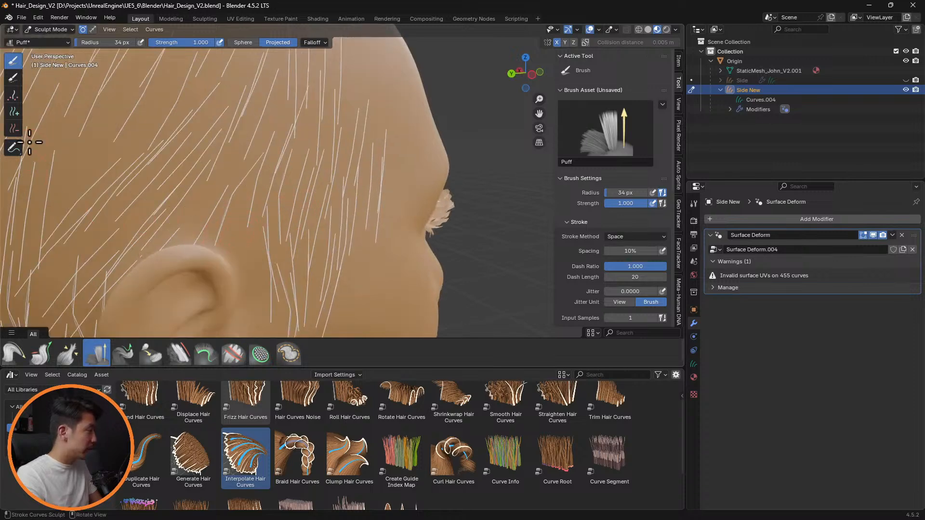
Step: Delete the stray hairs around the top and rear edge of the ear with the Delete brush
key(x)
middle_drag(166, 241, 200, 233)
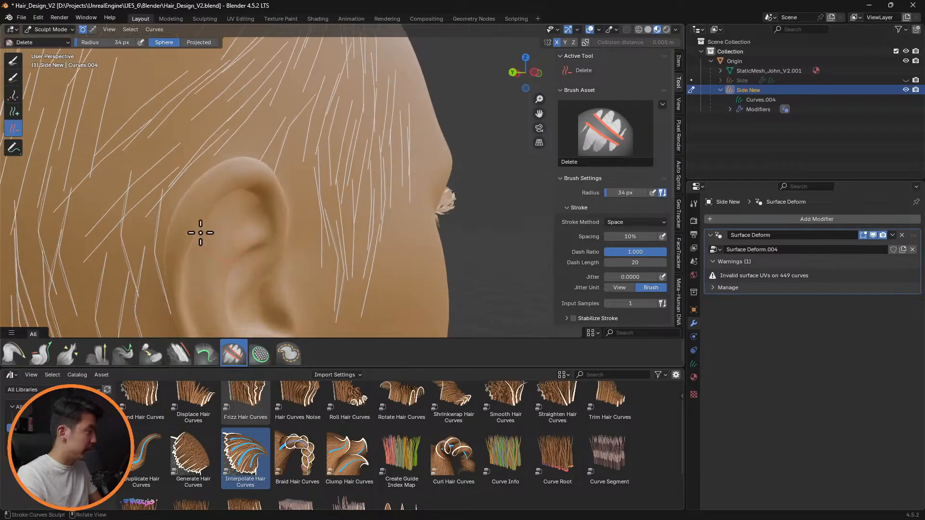
drag(164, 205, 151, 234)
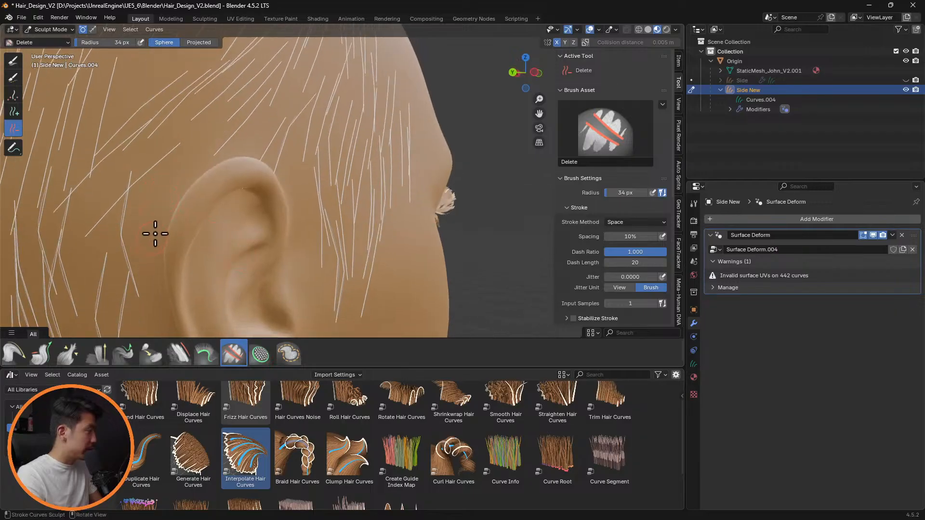
Step: Comb the hairs above and in front of the opposite ear with a Comb brush radius of 86 px
mouse_move(155, 233)
middle_down()
mouse_move(174, 207)
mouse_move(283, 173)
mouse_move(269, 237)
mouse_move(285, 207)
mouse_move(428, 223)
mouse_move(424, 234)
middle_up()
click(12, 355)
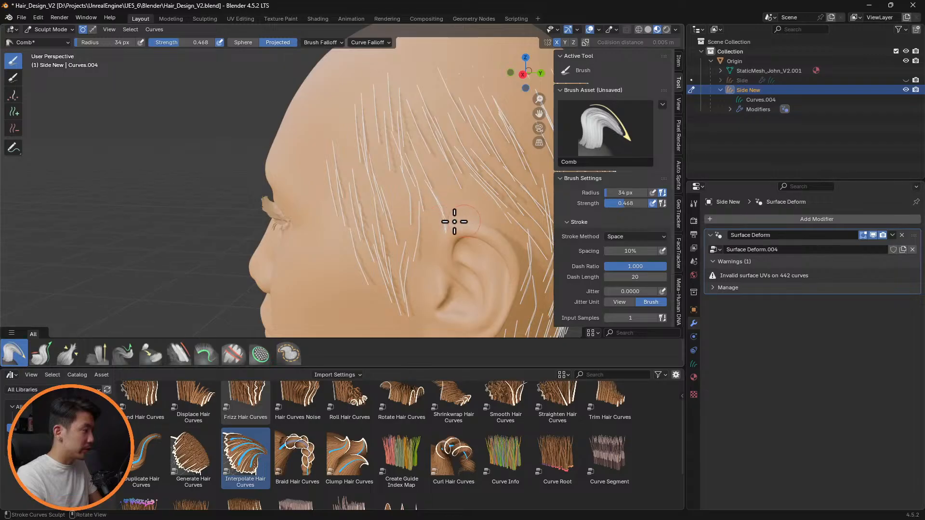
key(f)
click(475, 219)
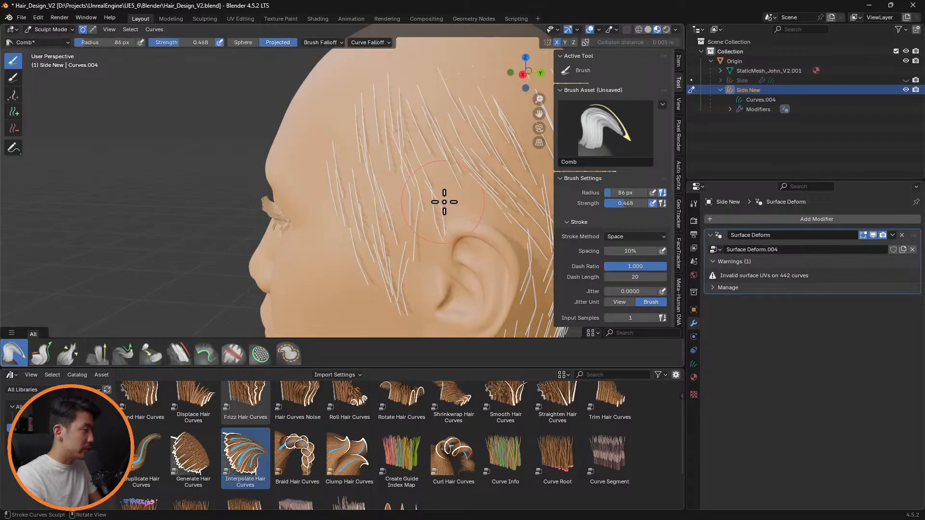
middle_drag(424, 254, 300, 247)
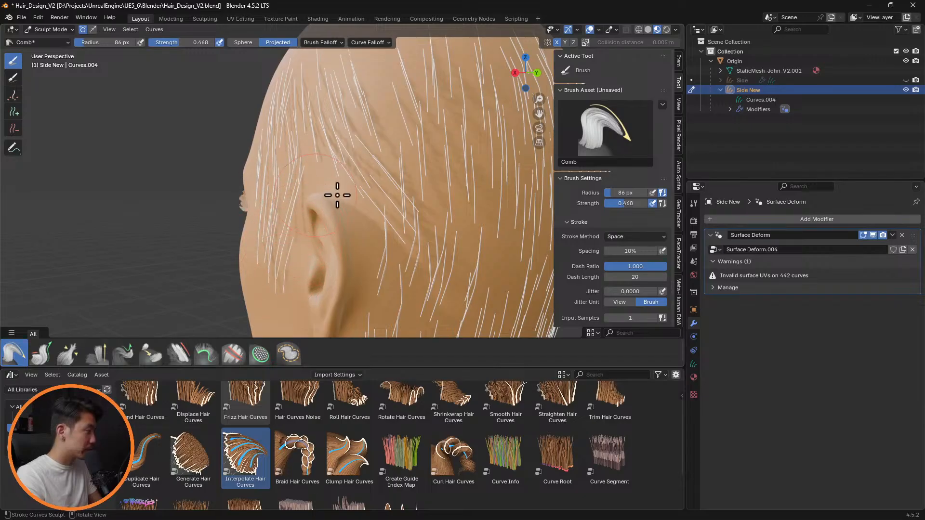
middle_drag(338, 195, 392, 196)
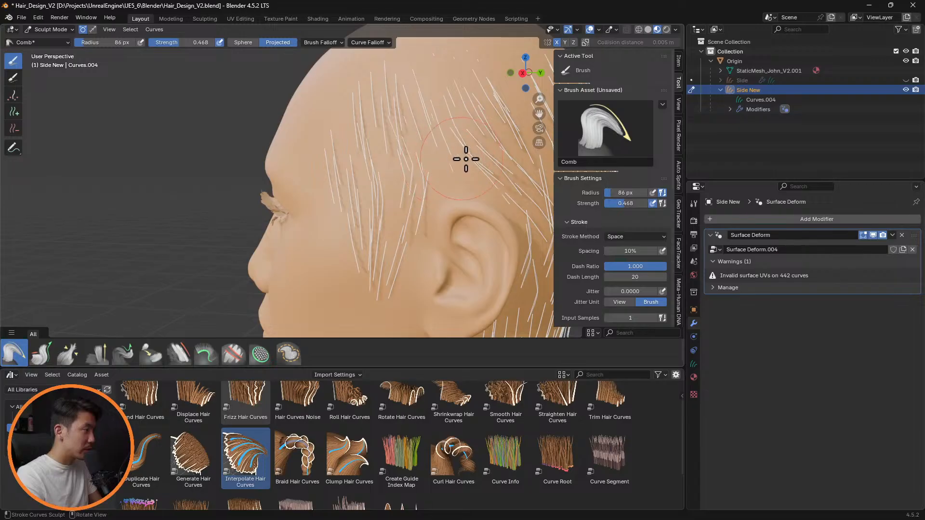
middle_drag(466, 159, 441, 190)
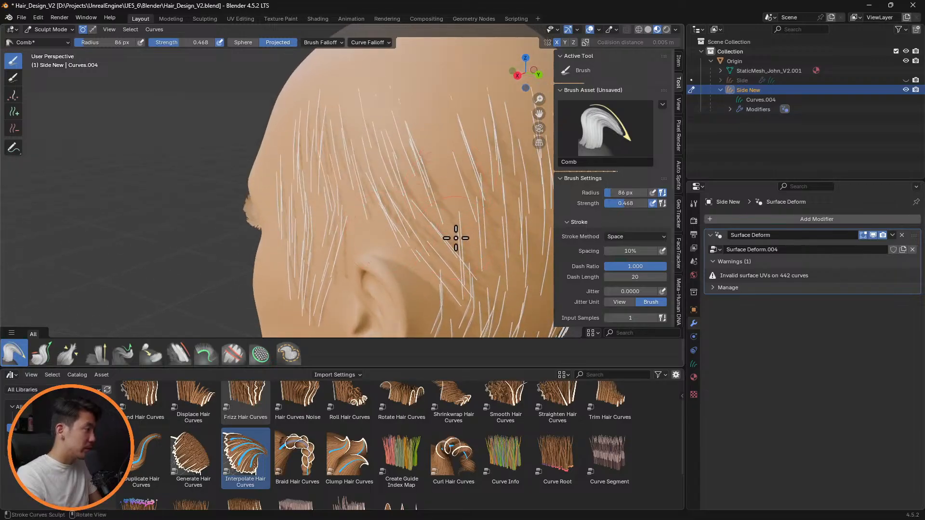
middle_drag(456, 238, 487, 226)
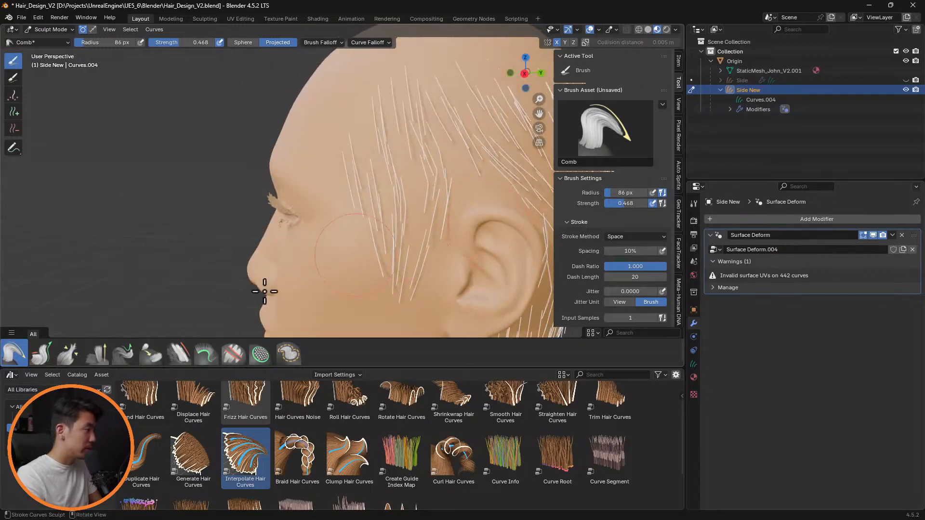
Step: Try to add hairs in the gap above the ear with an Add brush radius of 16 px
click(13, 114)
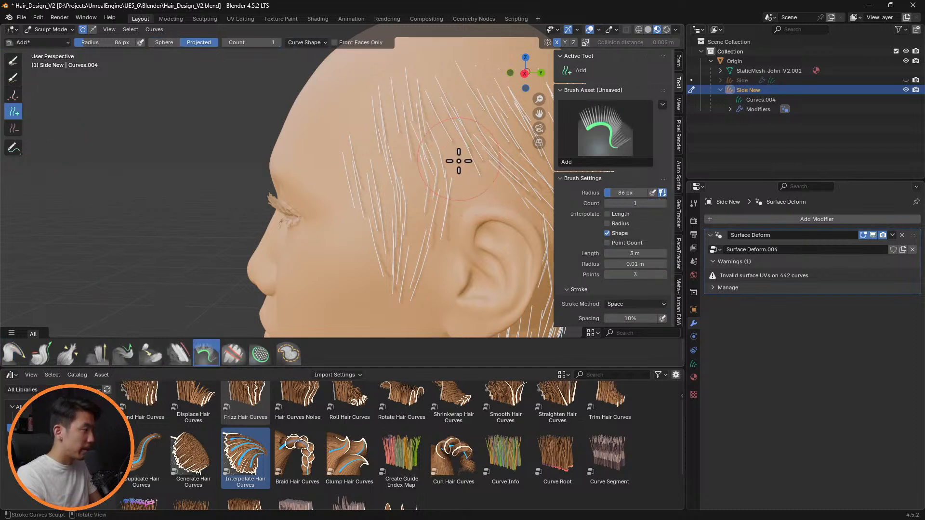
key(f)
click(408, 180)
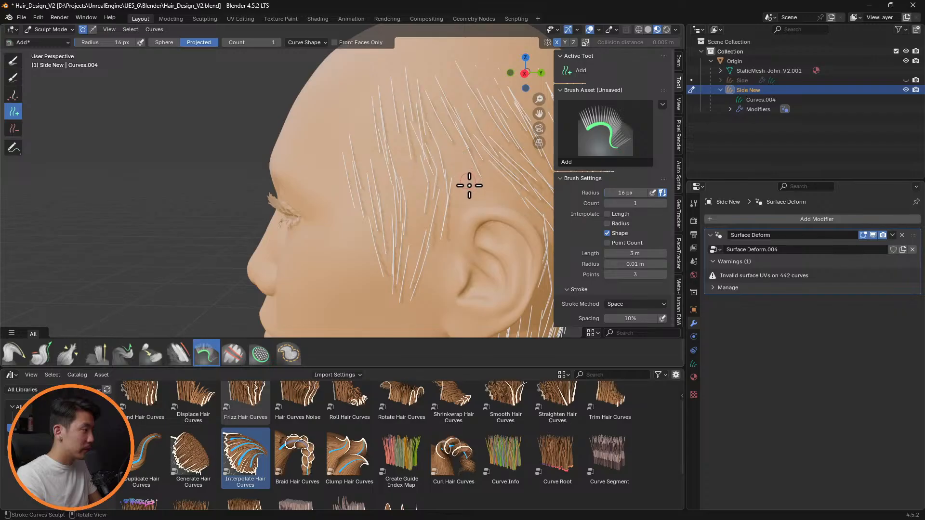
middle_drag(481, 207, 427, 216)
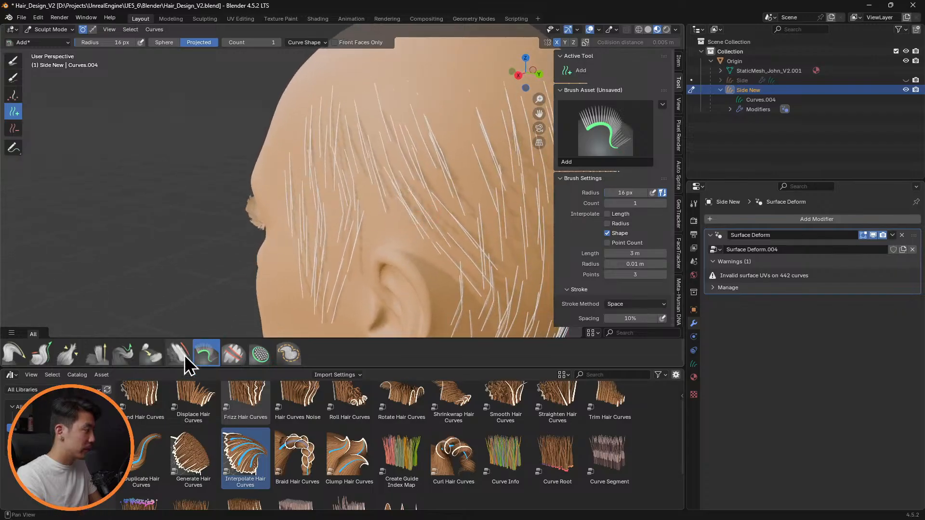
click(15, 354)
click(14, 113)
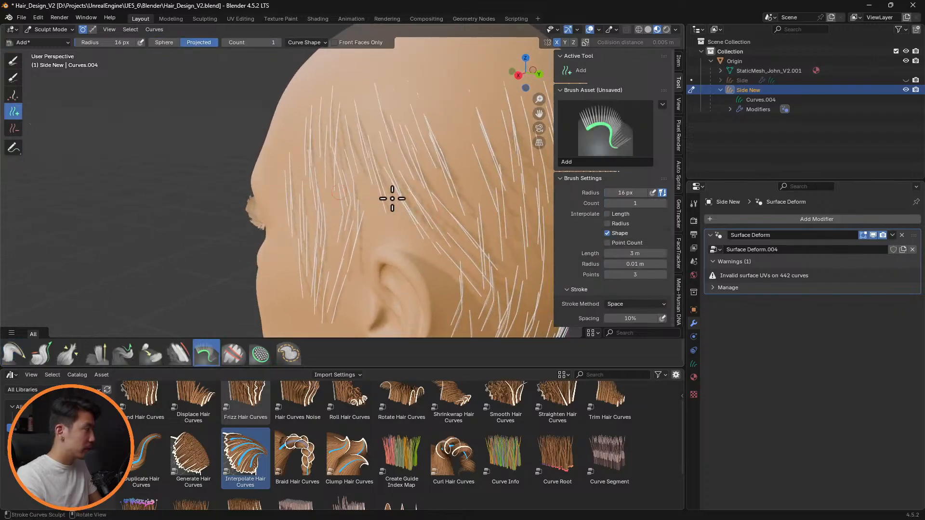
middle_drag(420, 240, 344, 216)
scroll(346, 226, down, 5)
scroll(481, 236, up, 5)
scroll(365, 215, up, 3)
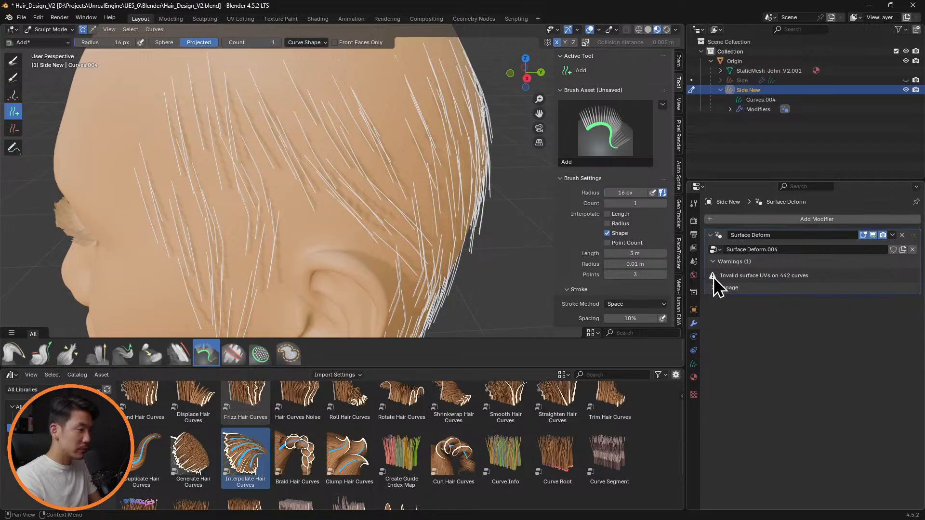
Step: Examine the Surface Deform warning and the hair coverage from the front, side and back of the head
click(714, 262)
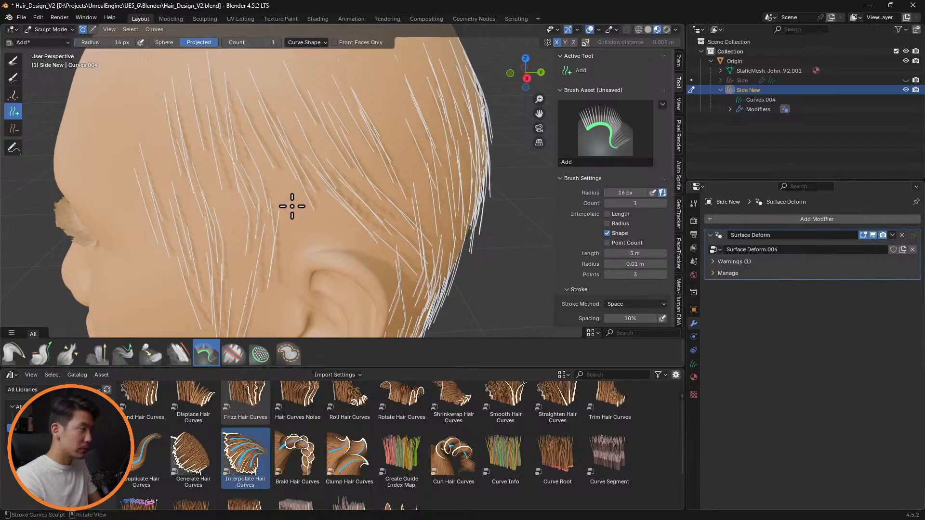
middle_drag(369, 230, 169, 179)
click(714, 262)
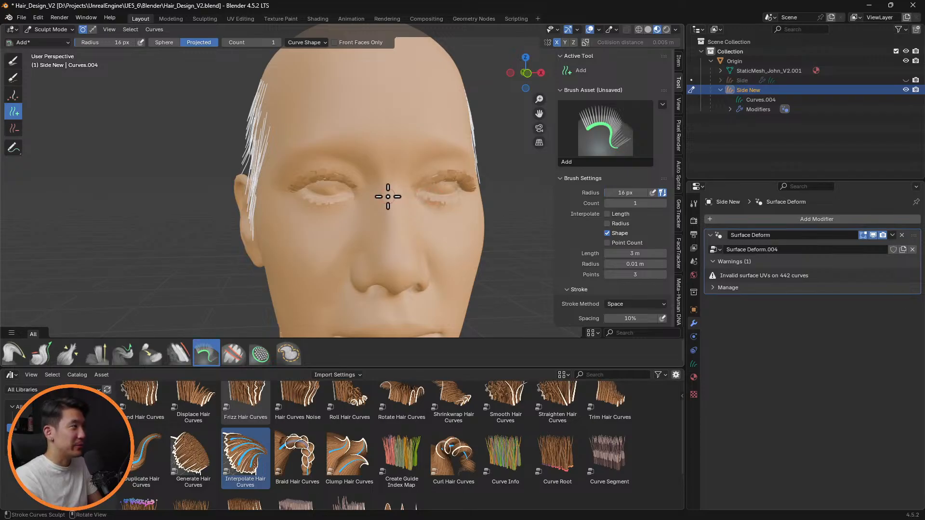
middle_drag(386, 196, 442, 212)
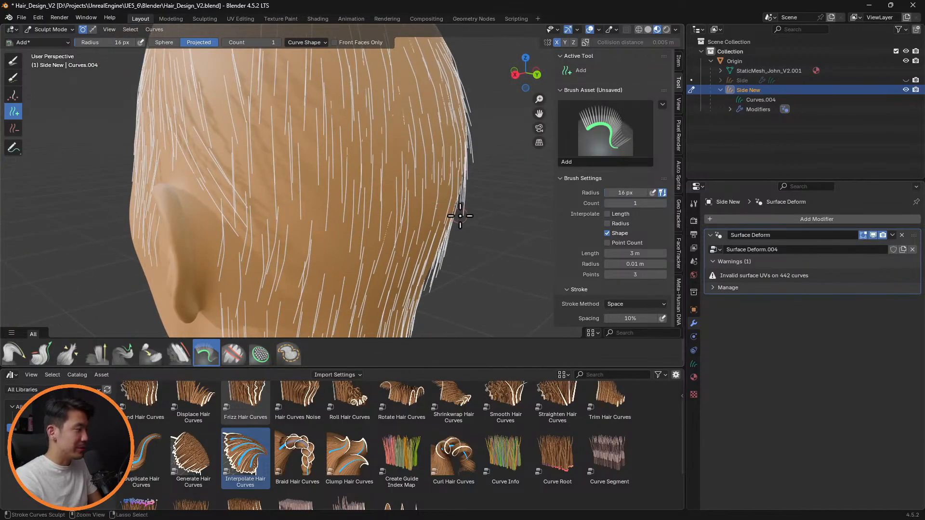
Step: Undo the recent combing around the opposite ear and the deletion of hairs around the first ear
key(ctrl+z)
key(ctrl+z)
key(ctrl+z)
key(ctrl+z)
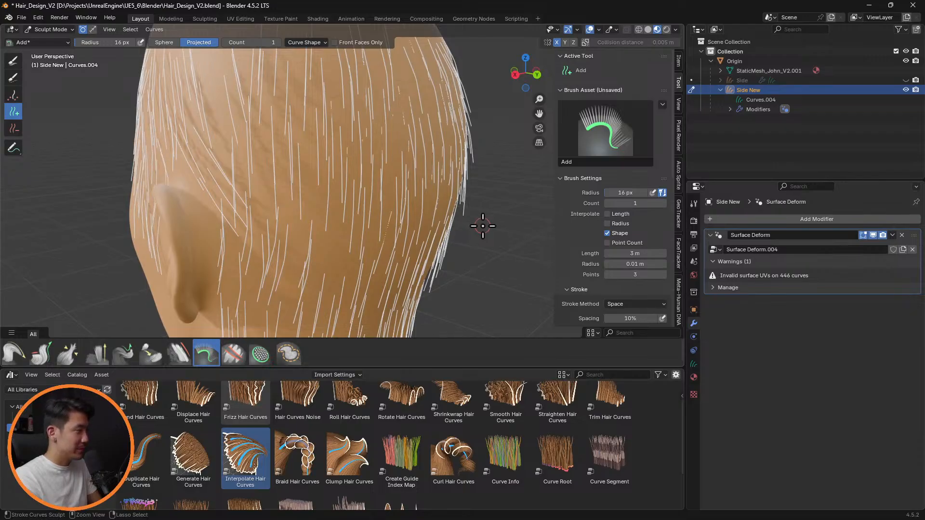
key(ctrl+z)
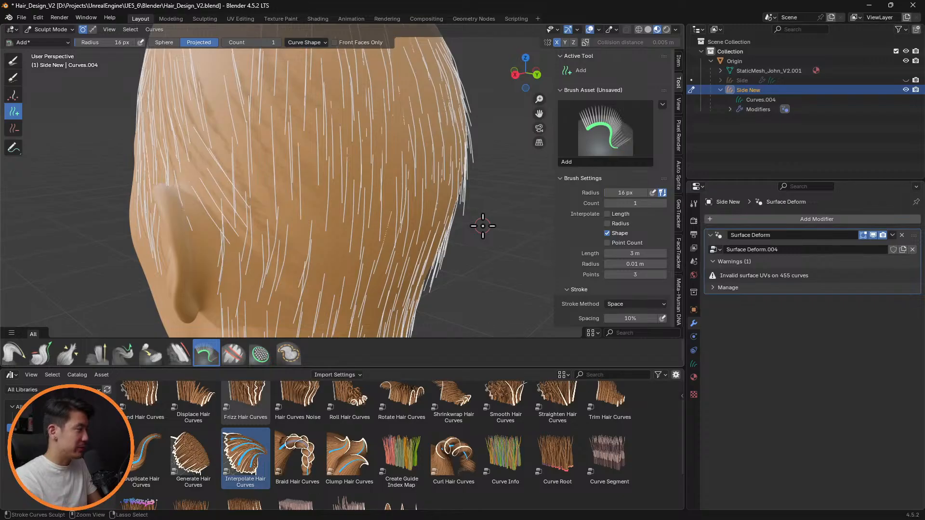
Step: Comb the hairs overlapping the top of the ear forward with a Comb brush radius of 51 px
middle_drag(439, 225, 508, 230)
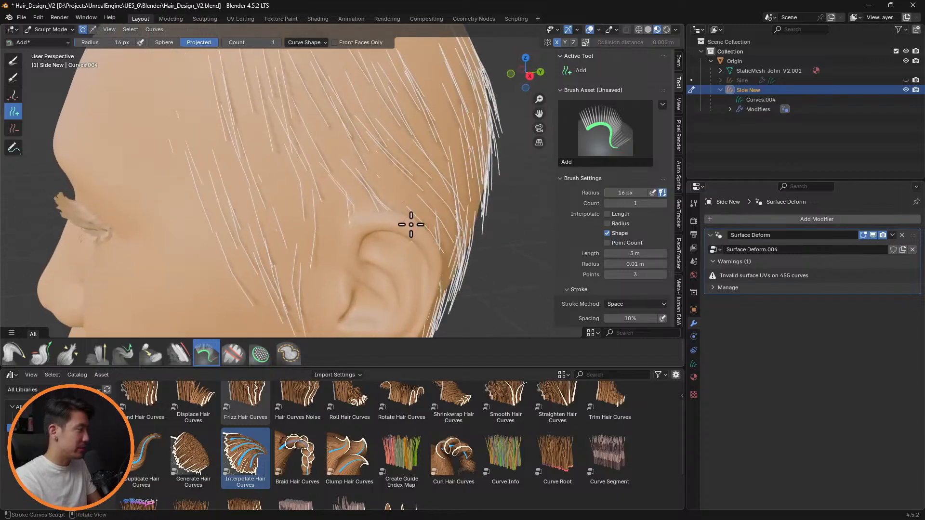
scroll(408, 212, down, 2)
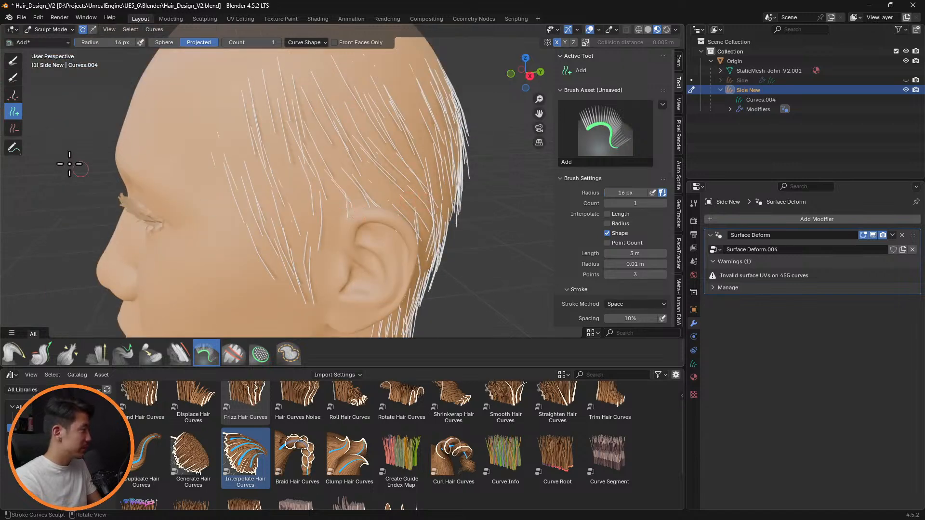
click(14, 355)
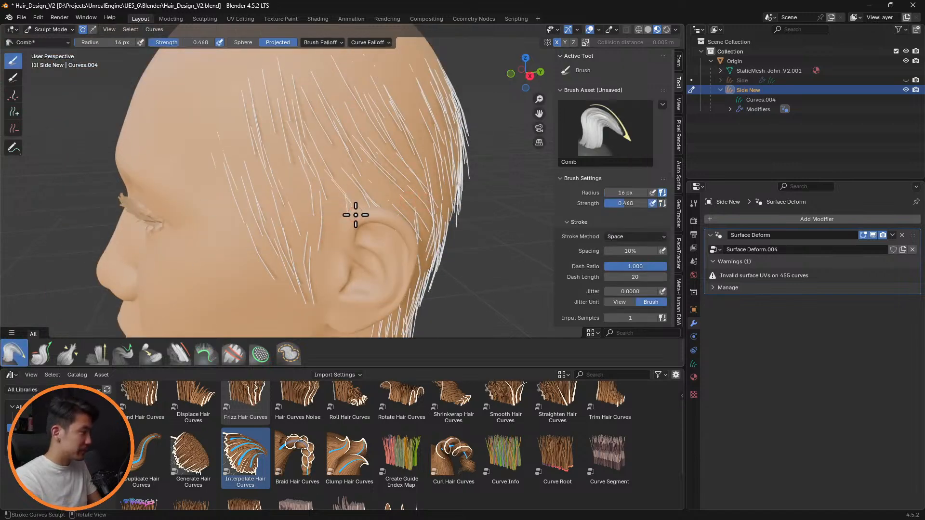
key(f)
click(372, 214)
drag(355, 201, 325, 219)
middle_drag(374, 209, 355, 201)
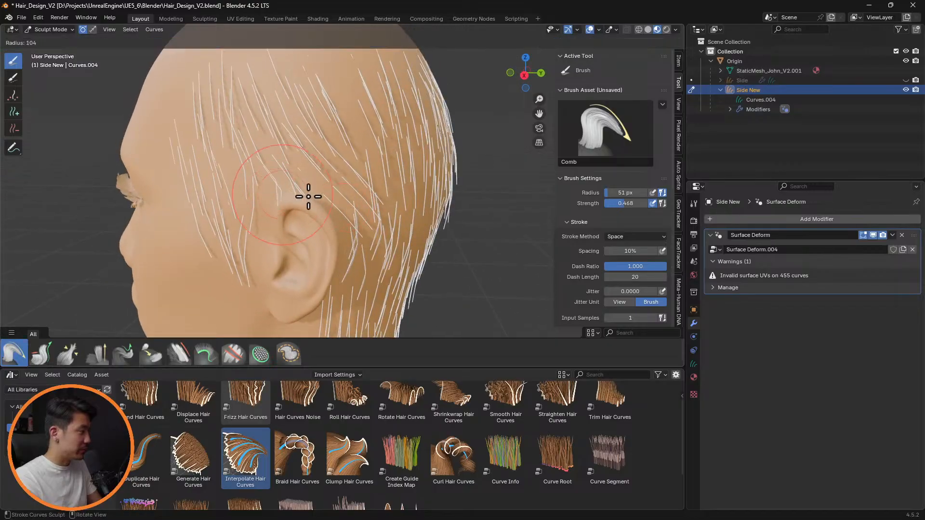
Step: Comb the temple and sideburn hairs with a brush radius of 104 px, and puff out those sunk into the skin
key(f)
click(252, 197)
mouse_move(274, 201)
mouse_down()
mouse_move(281, 204)
mouse_move(266, 202)
mouse_move(182, 264)
mouse_move(202, 268)
mouse_move(190, 248)
mouse_move(233, 271)
mouse_move(258, 215)
mouse_move(282, 204)
mouse_up()
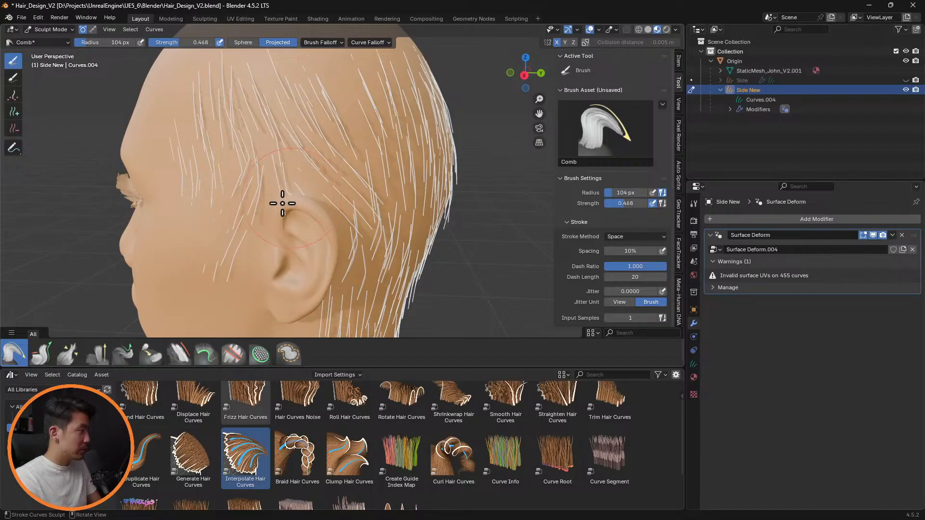
click(51, 357)
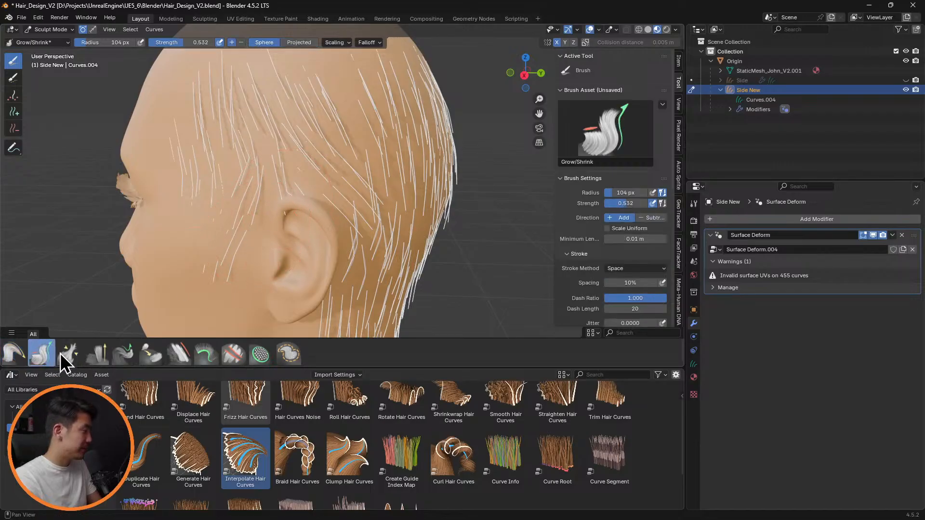
click(99, 354)
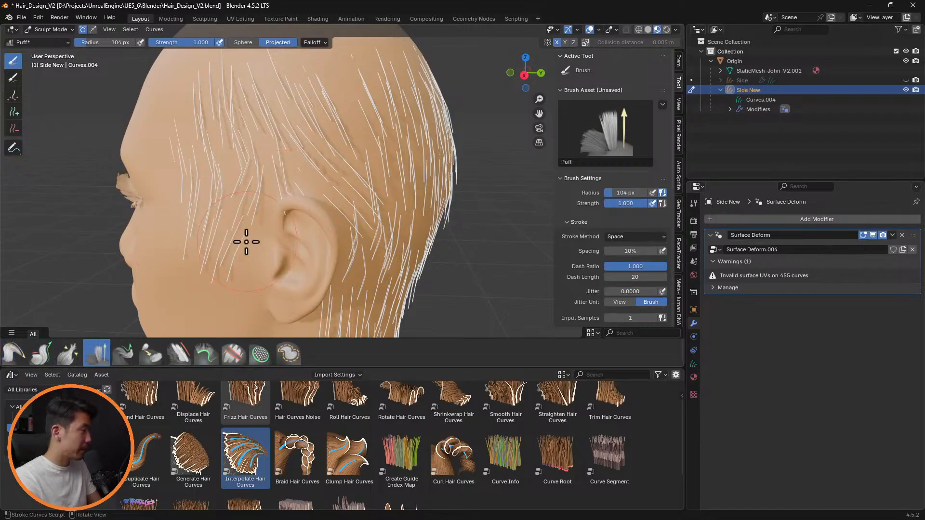
Step: Paint-select the hairs just above the ear and comb them forward, clear of the ear's top edge
click(13, 79)
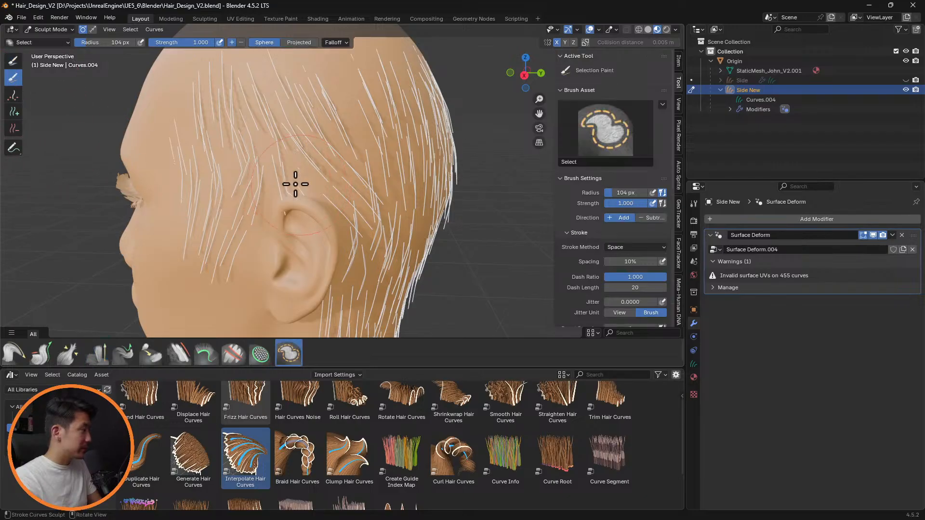
drag(291, 210, 293, 208)
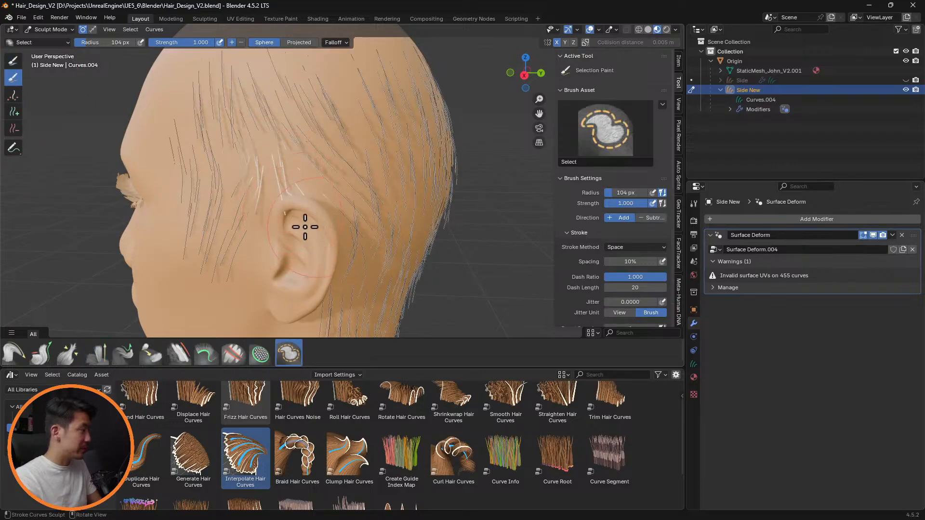
click(15, 354)
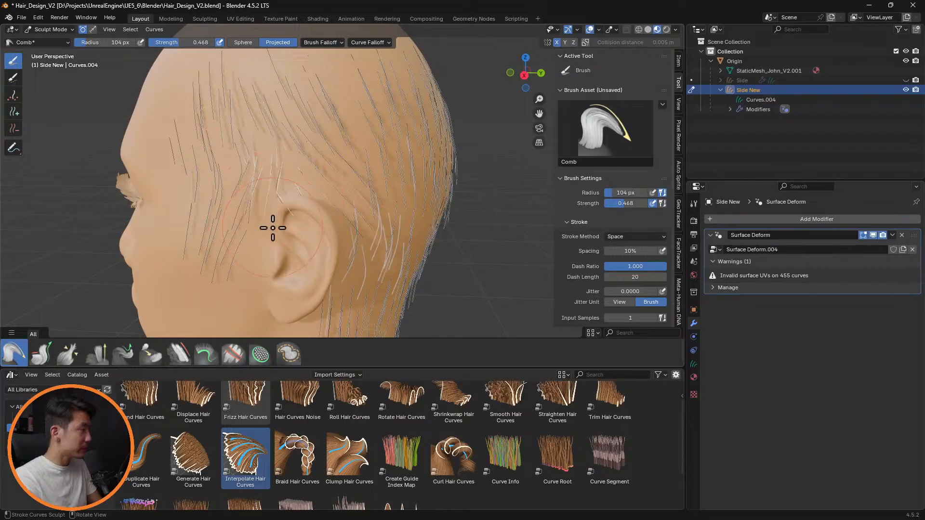
drag(273, 227, 273, 242)
drag(283, 204, 276, 202)
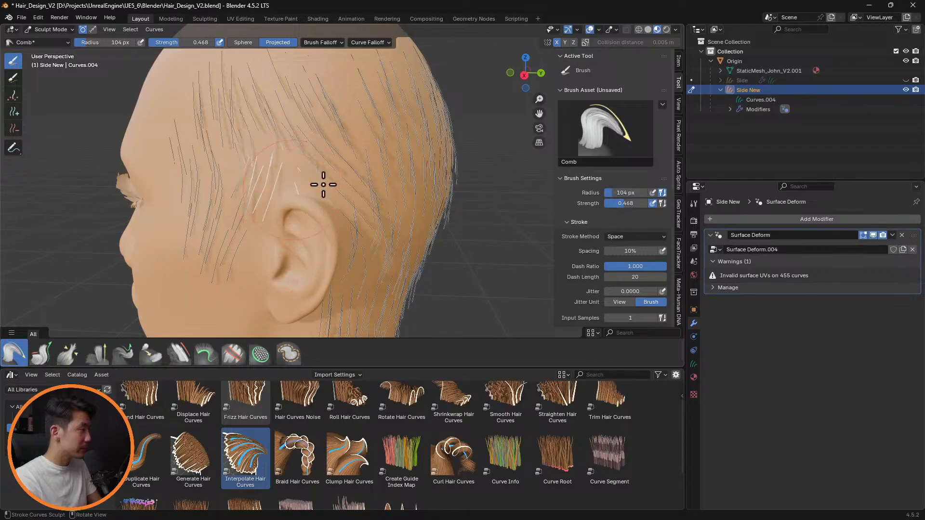
Step: Puff out the selected hairs above the ear and comb the strands at its top edge backward
click(96, 354)
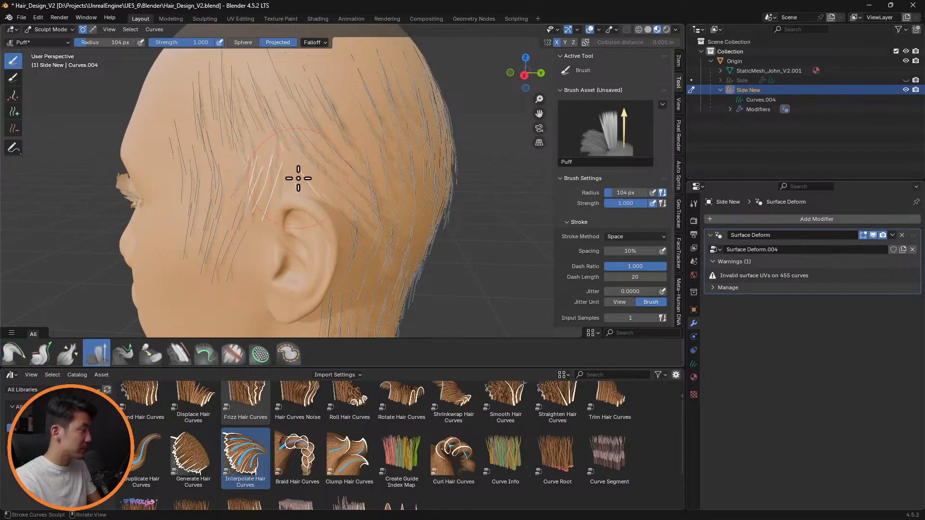
drag(285, 162, 299, 173)
mouse_move(363, 173)
middle_down()
mouse_move(294, 183)
mouse_move(306, 174)
middle_up()
click(14, 354)
drag(172, 179, 192, 234)
middle_drag(311, 196, 355, 207)
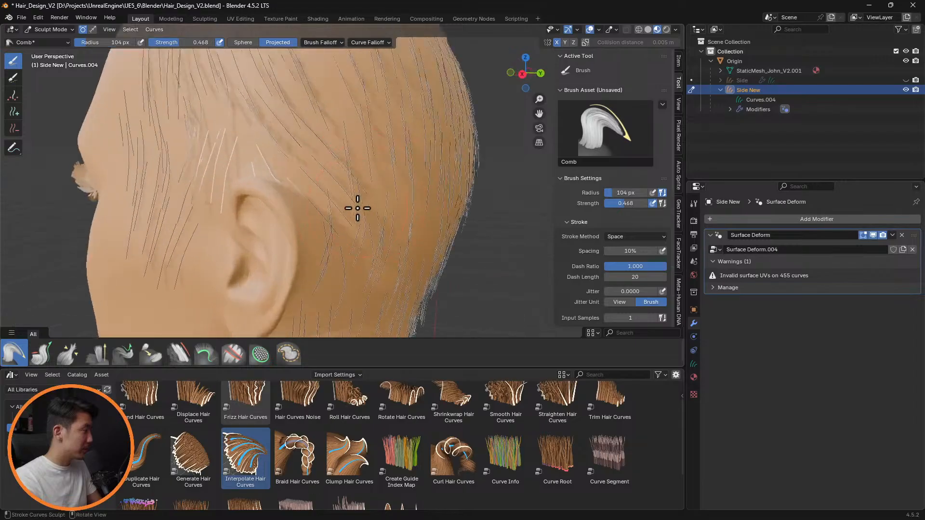
scroll(315, 201, up, 4)
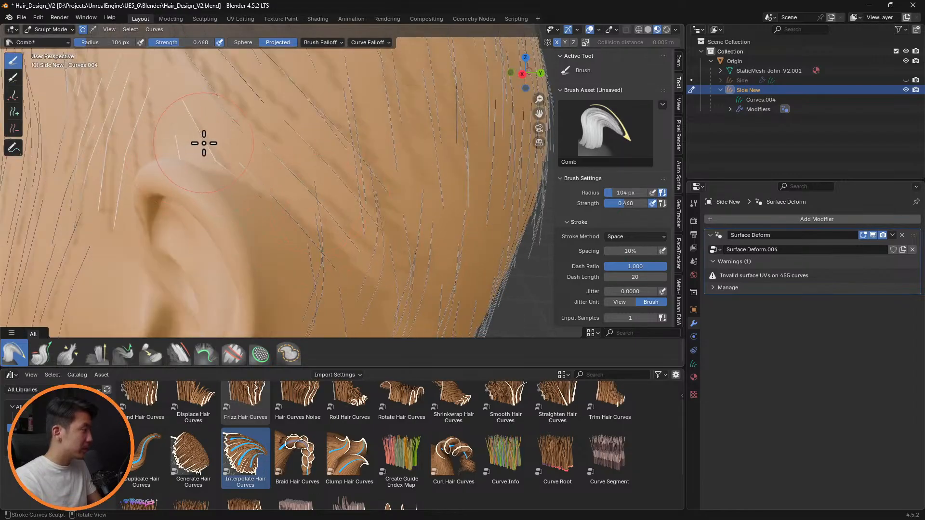
drag(202, 142, 240, 136)
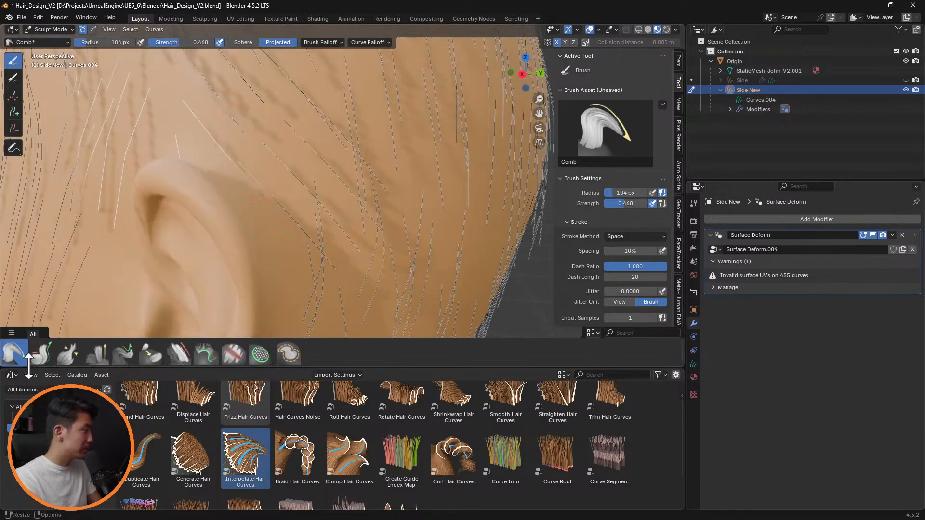
Step: Select all hairs and comb those above the ear back around it with a brush radius of 72 px
key(a)
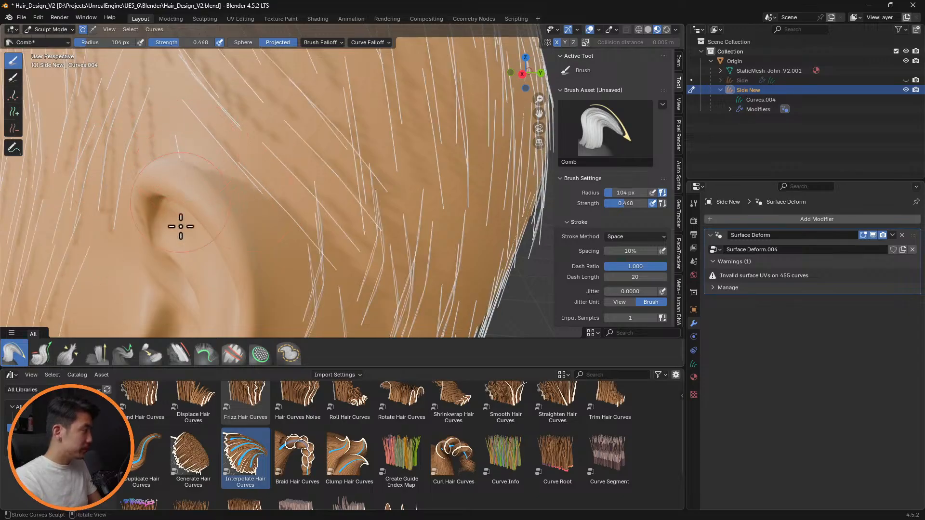
middle_drag(181, 227, 151, 312)
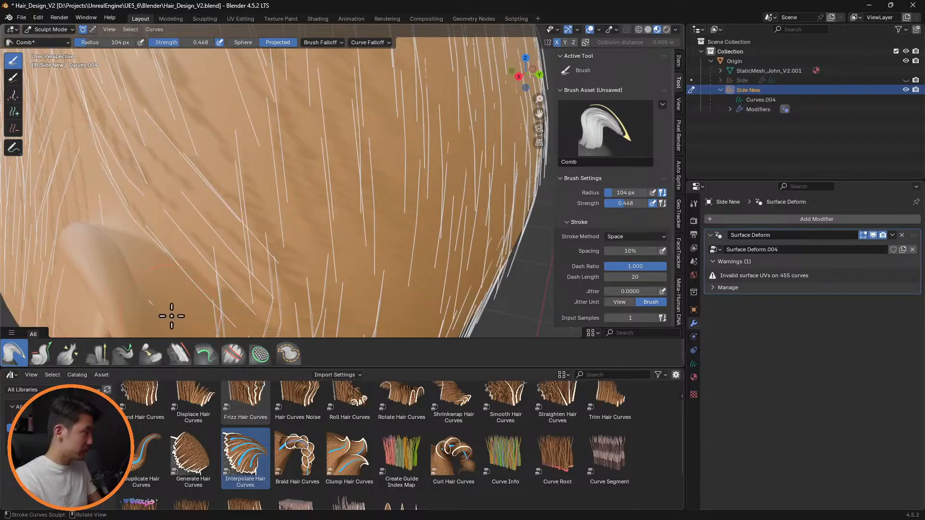
click(96, 354)
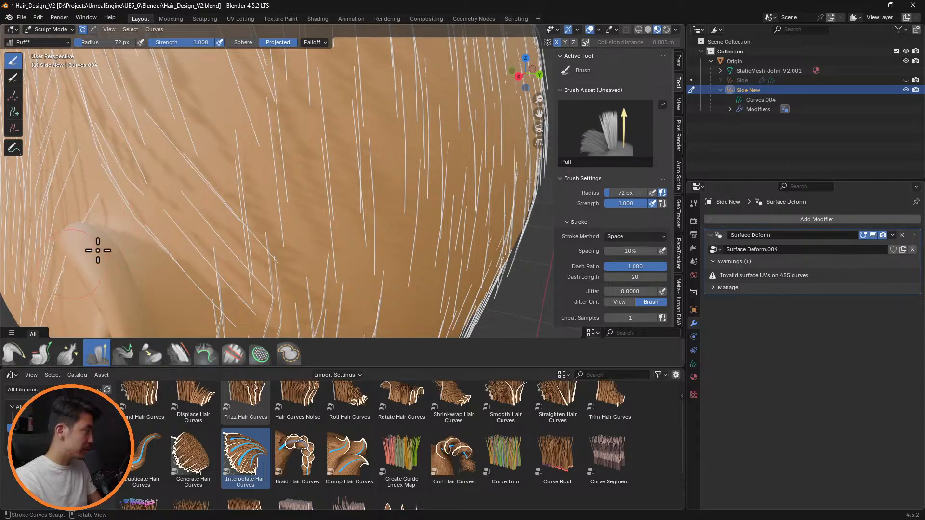
middle_drag(93, 252, 305, 251)
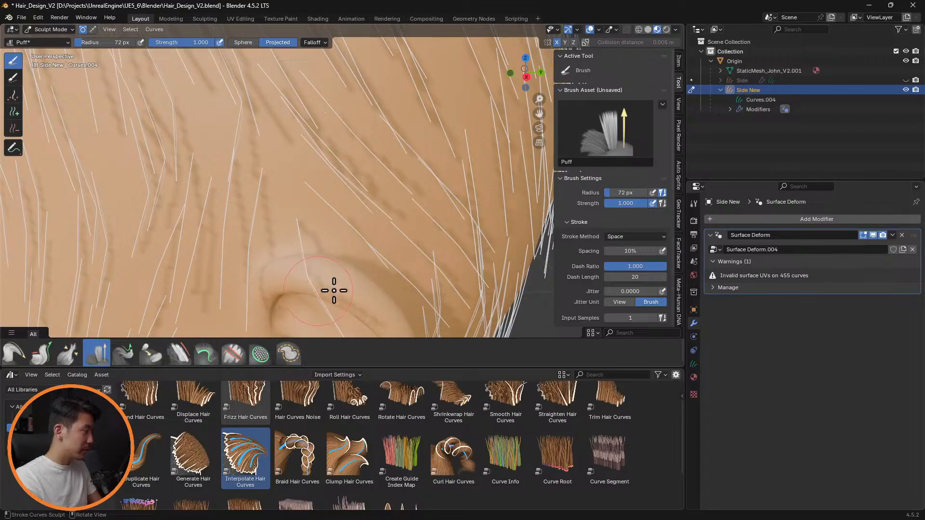
scroll(330, 289, down, 2)
click(13, 354)
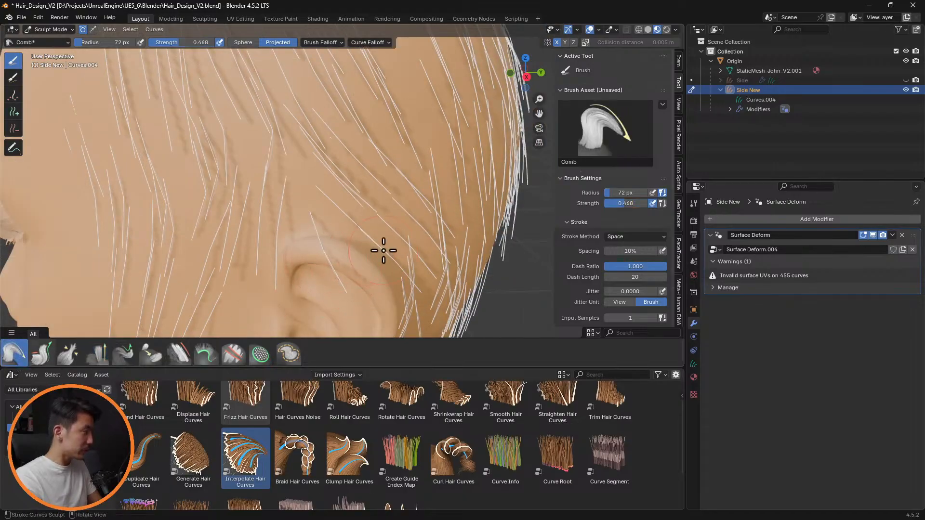
mouse_move(339, 251)
mouse_down()
mouse_move(360, 275)
mouse_move(388, 270)
mouse_move(363, 225)
mouse_move(372, 230)
mouse_move(355, 227)
mouse_move(384, 248)
mouse_up()
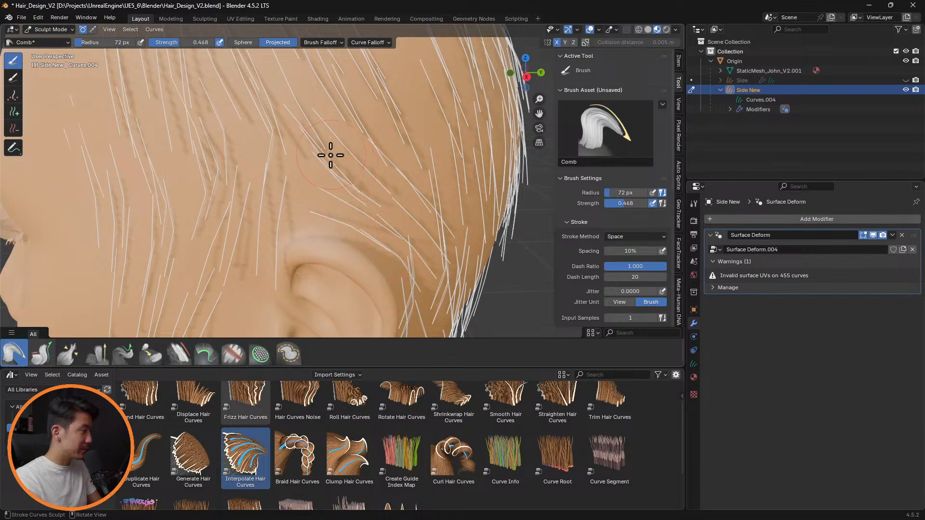
mouse_move(331, 155)
mouse_down()
mouse_move(374, 182)
mouse_move(424, 242)
mouse_move(428, 293)
mouse_up()
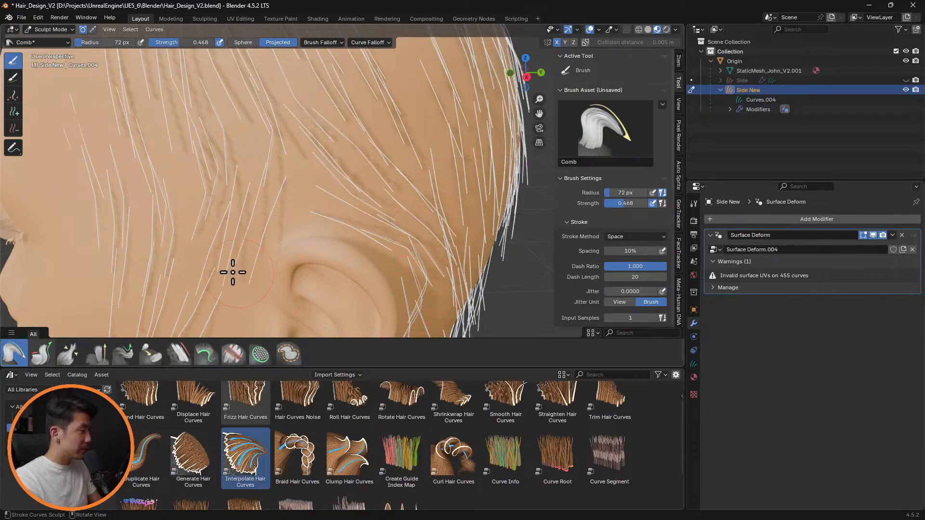
Step: Comb the hairs on the side of the head down and back with a brush radius of 131 px
scroll(319, 203, down, 6)
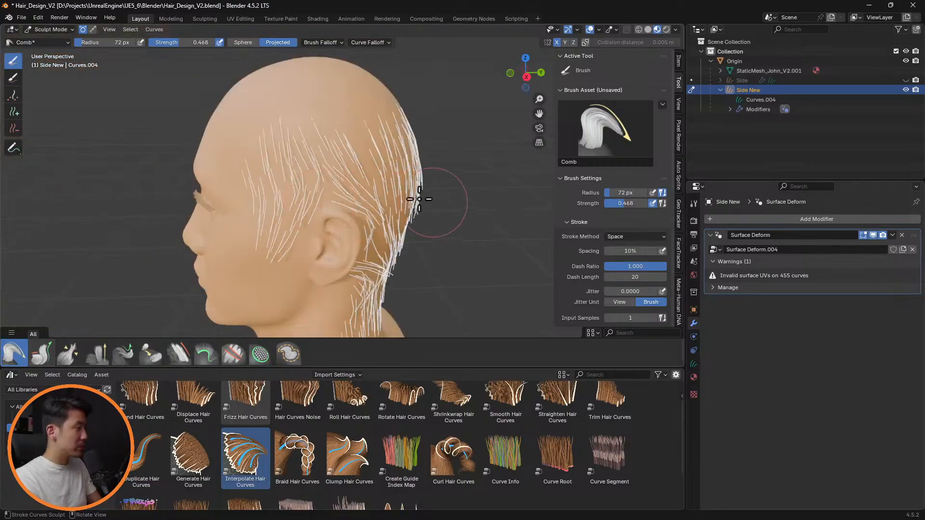
mouse_move(419, 196)
middle_down()
mouse_move(368, 182)
mouse_move(320, 188)
mouse_move(395, 207)
mouse_move(312, 186)
mouse_move(275, 195)
mouse_move(378, 230)
mouse_move(410, 309)
middle_up()
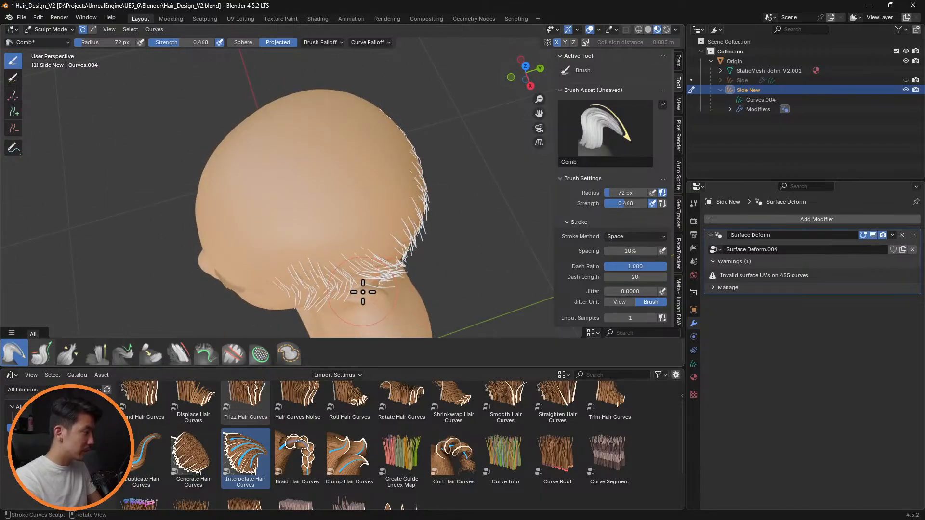
middle_drag(467, 281, 302, 175)
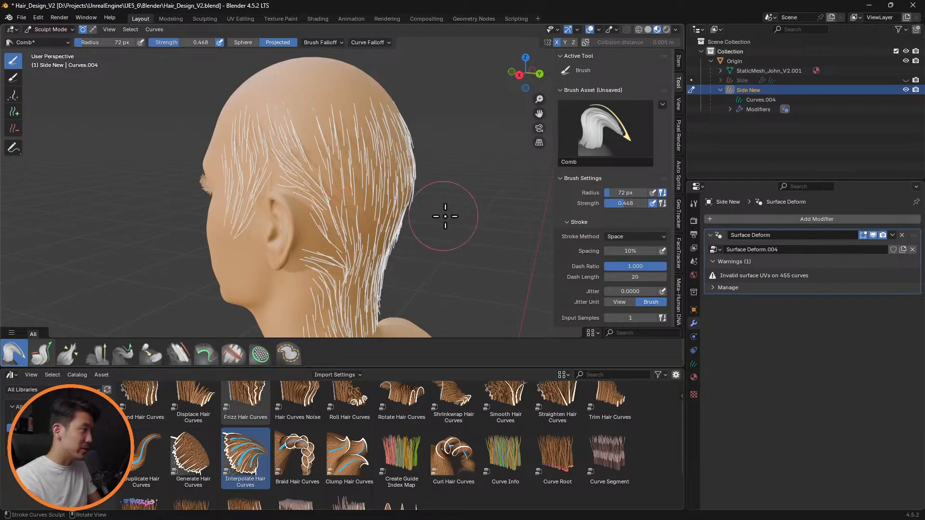
middle_drag(444, 215, 484, 241)
key(f)
click(511, 241)
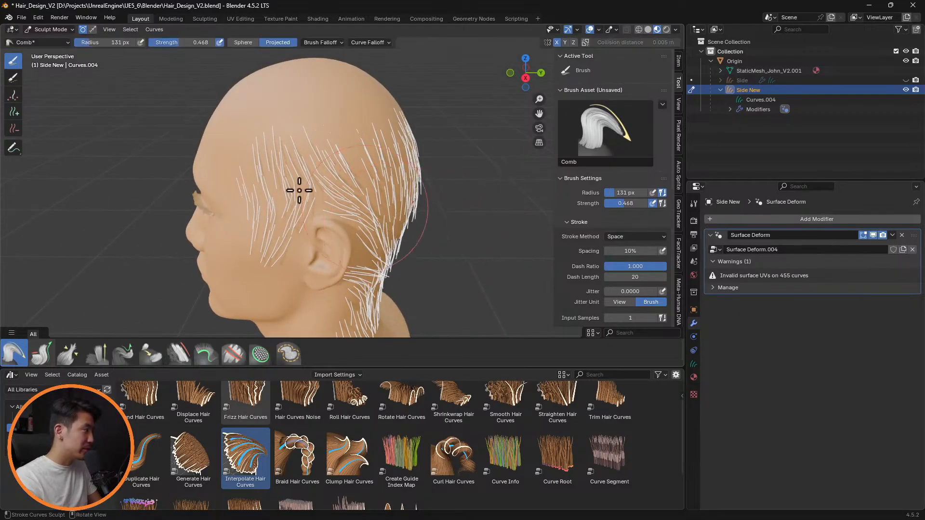
mouse_move(349, 216)
mouse_down()
mouse_move(374, 248)
mouse_move(357, 239)
mouse_move(421, 263)
mouse_up()
Step: Set the brush radius to 82 px for the hairs above the opposite ear and switch to the Puff brush
middle_drag(421, 263, 270, 234)
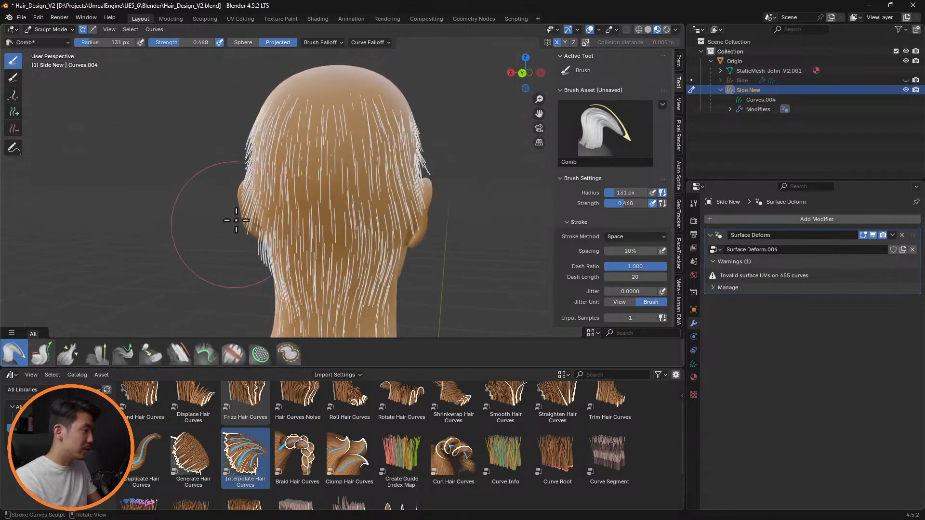
middle_drag(326, 247, 383, 287)
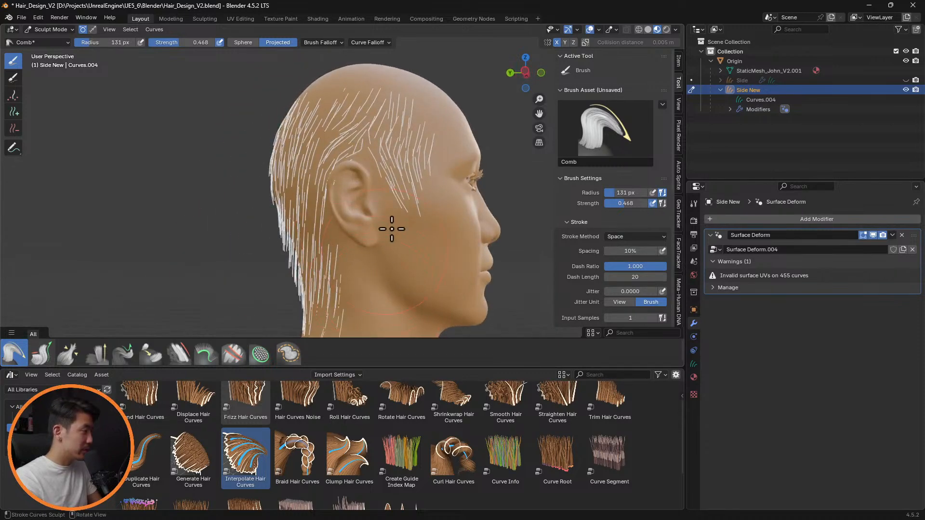
key(f)
click(308, 156)
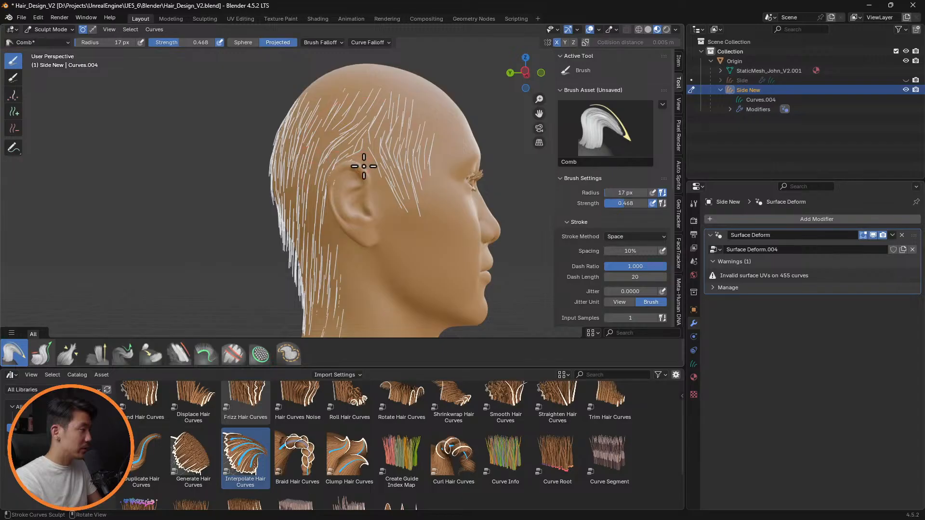
key(f)
click(360, 152)
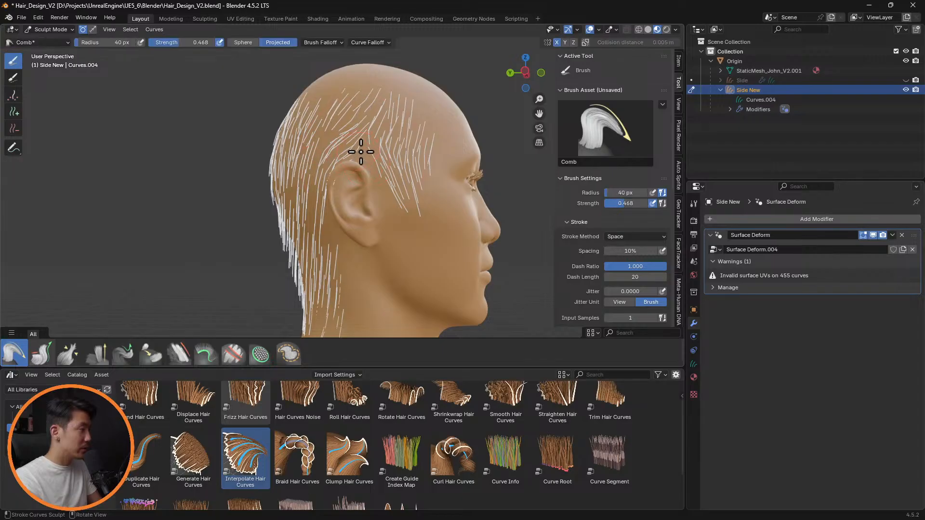
key(f)
click(375, 100)
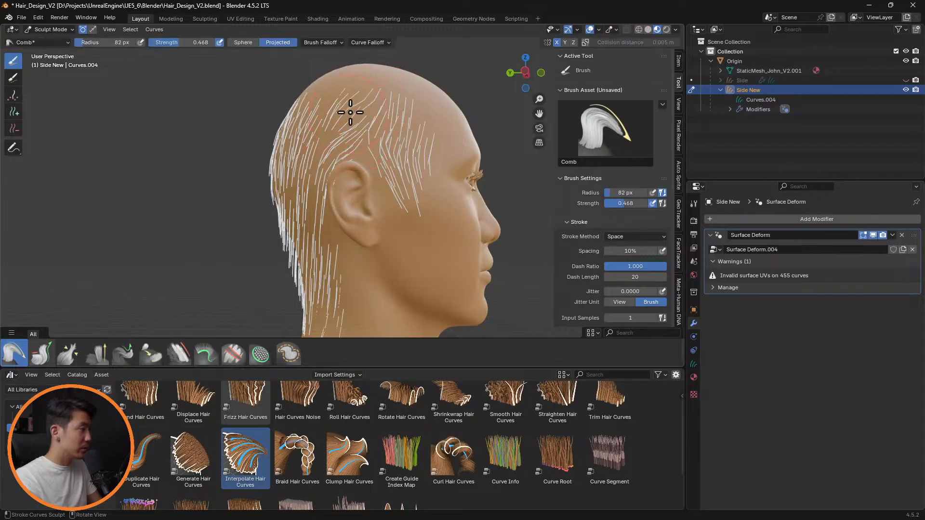
click(97, 354)
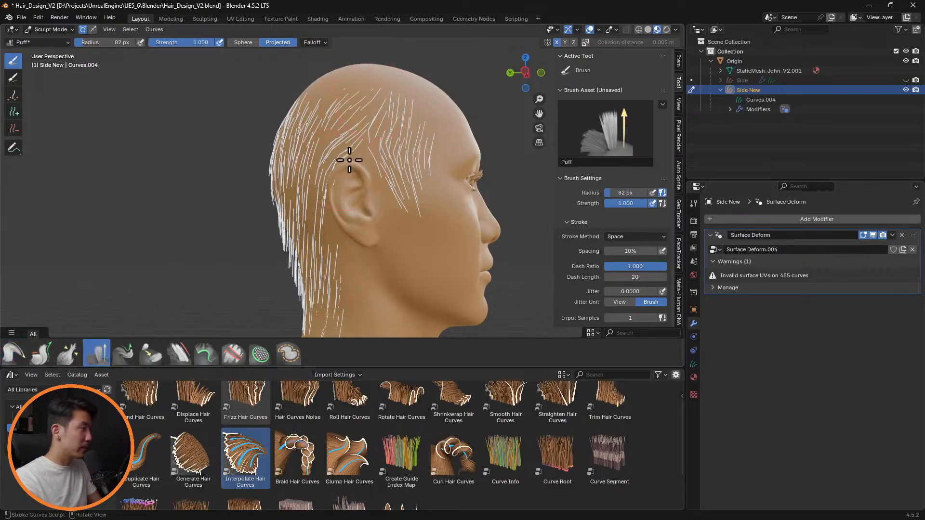
Step: Delete the stray hairs on the side of the neck below the ear with an 82 px Delete brush
middle_drag(350, 160, 384, 189)
middle_drag(369, 249, 369, 229)
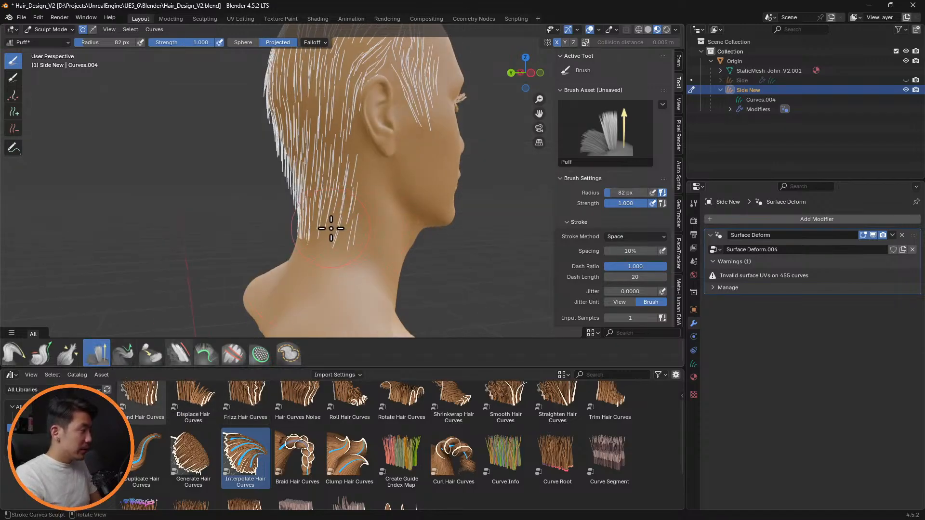
middle_drag(373, 235, 398, 232)
click(14, 129)
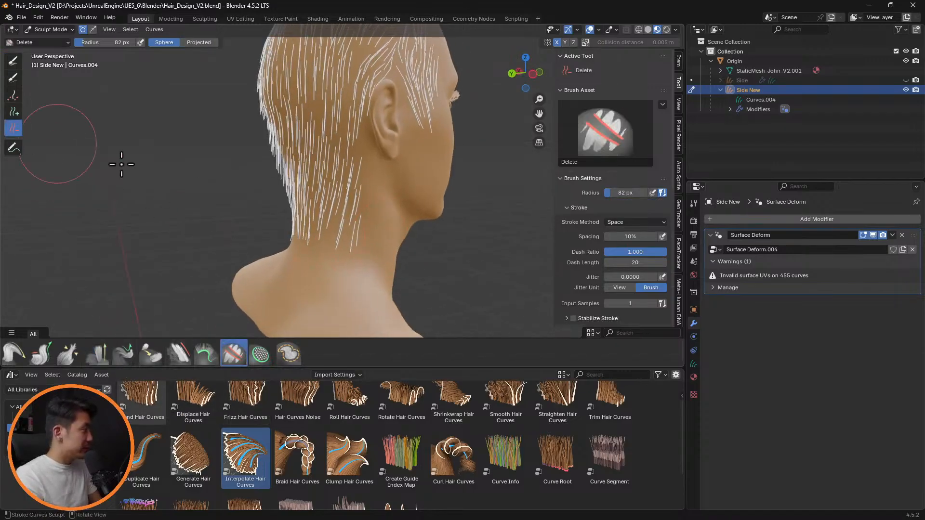
drag(381, 230, 383, 191)
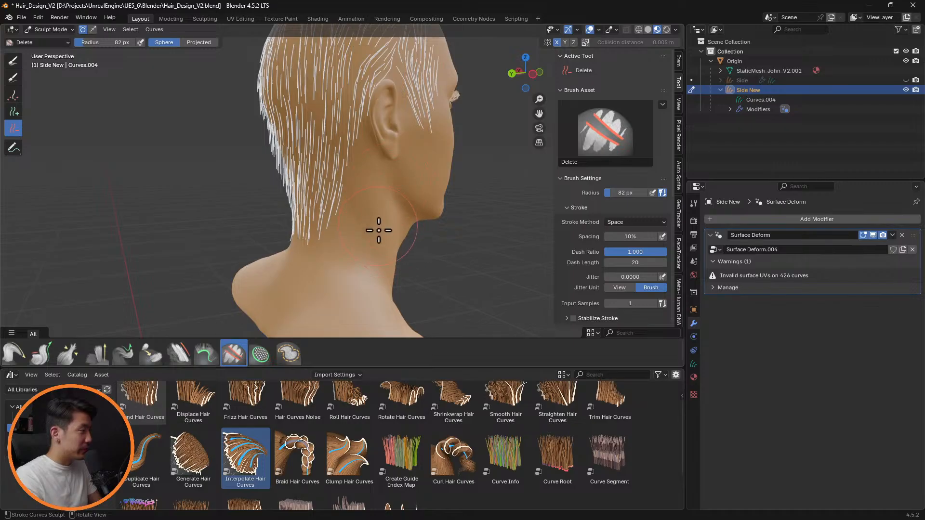
Step: Shorten the nape hairs at the neck's edge with the Grow/Shrink brush, and tidy the hairs behind the ear with the Comb brush
mouse_move(379, 231)
middle_down()
mouse_move(531, 238)
mouse_move(506, 221)
mouse_move(468, 225)
mouse_move(496, 233)
middle_up()
click(41, 354)
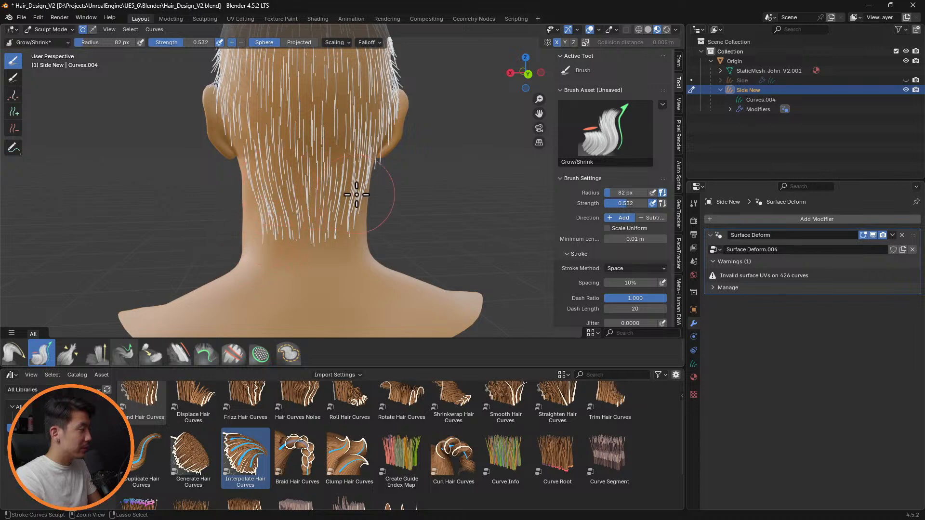
mouse_move(419, 144)
middle_down()
mouse_move(449, 152)
mouse_move(331, 166)
mouse_move(397, 161)
mouse_move(415, 145)
middle_up()
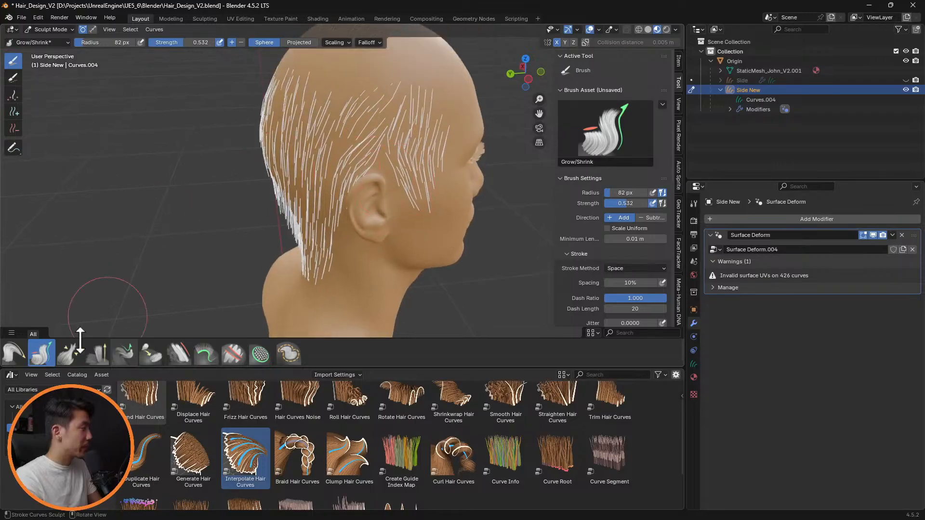
drag(80, 340, 80, 334)
click(14, 347)
middle_drag(374, 208, 359, 205)
Step: Shorten the hairs overlapping the ear's rim with the Grow/Shrink brush at a radius of 82 px
click(43, 349)
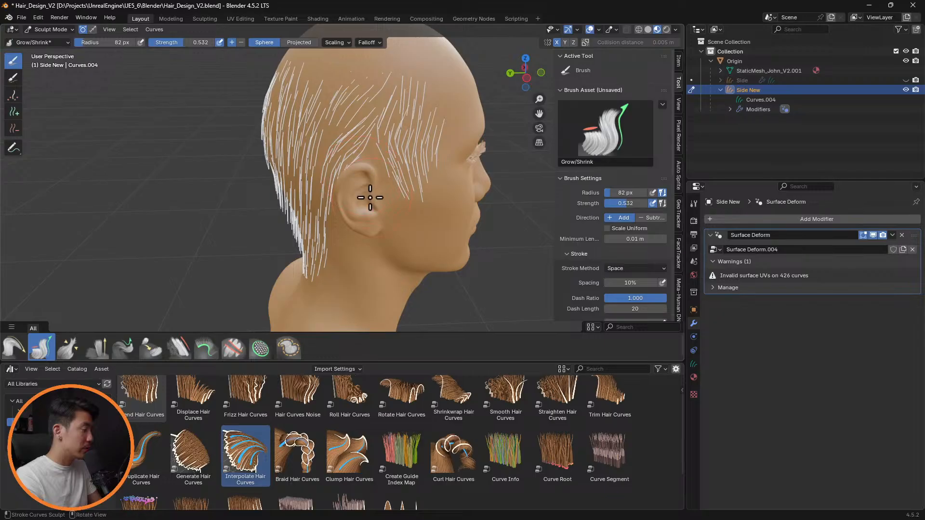
scroll(371, 195, up, 5)
middle_drag(374, 193, 431, 197)
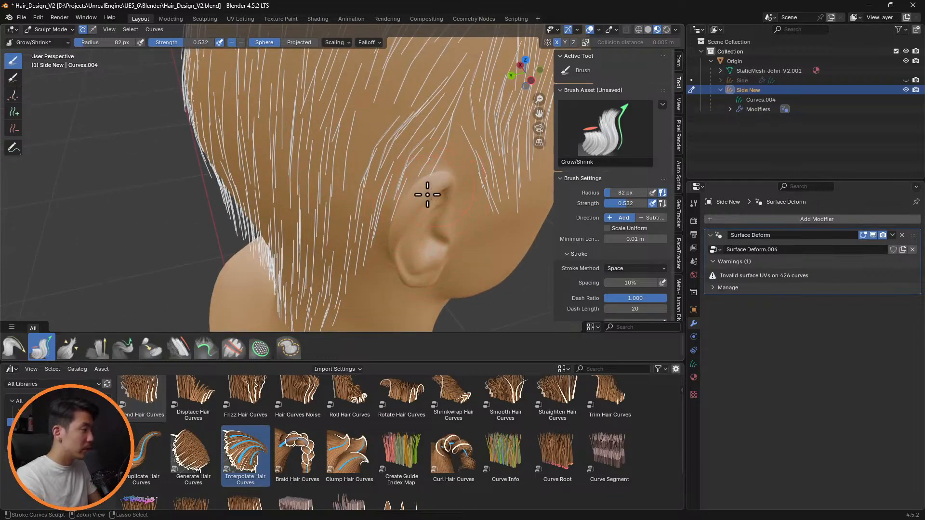
middle_drag(525, 220, 463, 226)
Step: Comb the hairs above the ear back behind it and the adjacent temple hairs forward
click(14, 345)
middle_drag(120, 310, 422, 202)
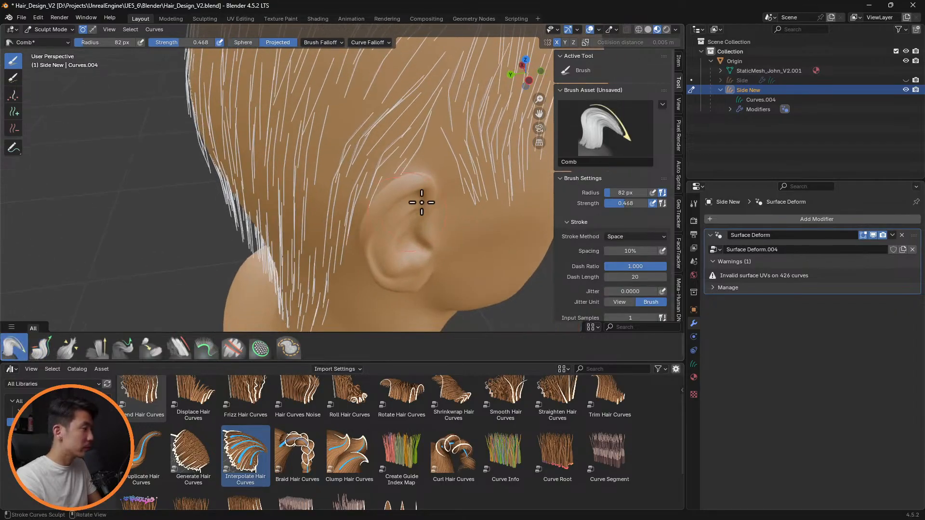
mouse_move(409, 165)
mouse_down()
mouse_move(379, 182)
mouse_move(370, 209)
mouse_move(324, 244)
mouse_move(363, 234)
mouse_up()
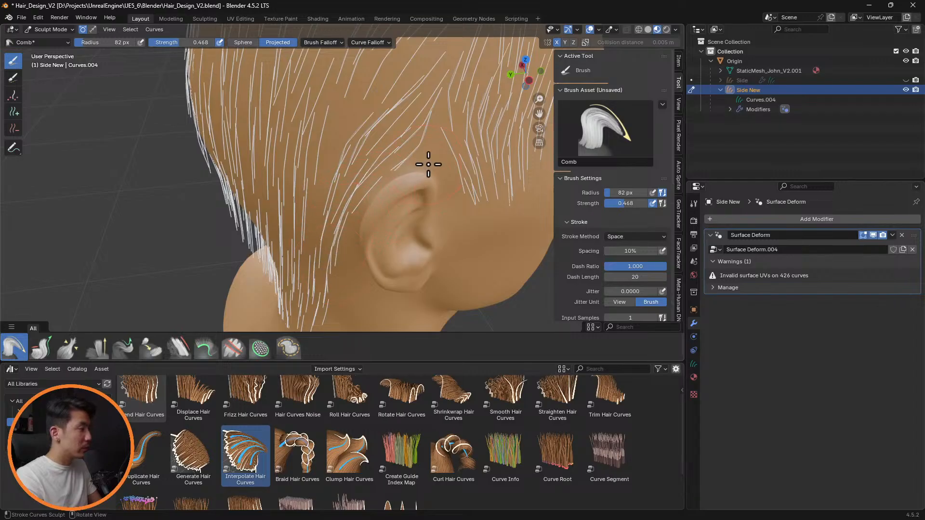
mouse_move(428, 164)
mouse_down()
mouse_move(452, 151)
mouse_move(468, 189)
mouse_up()
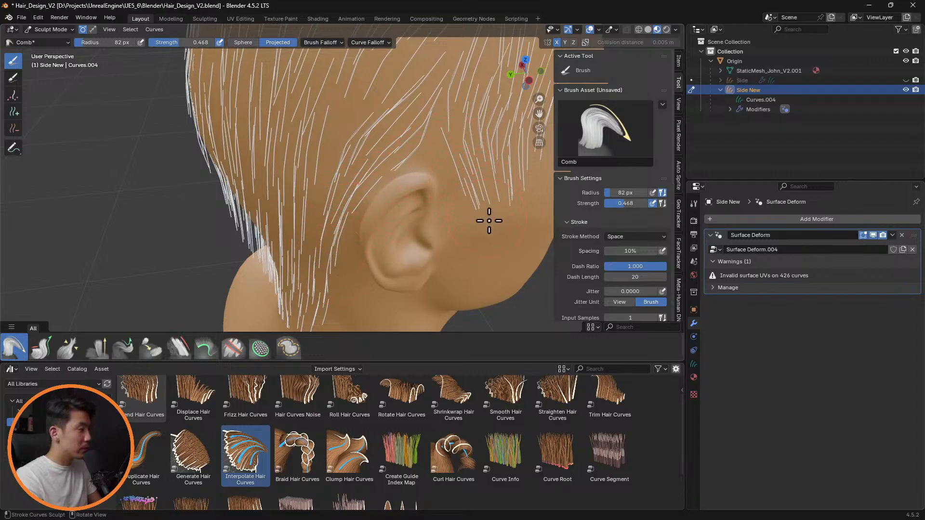
Step: Delete the stray hairs along the front edge of the temple hairline with the Delete brush at a radius of 82 px
middle_drag(534, 187, 423, 194)
middle_drag(449, 145, 241, 260)
click(14, 128)
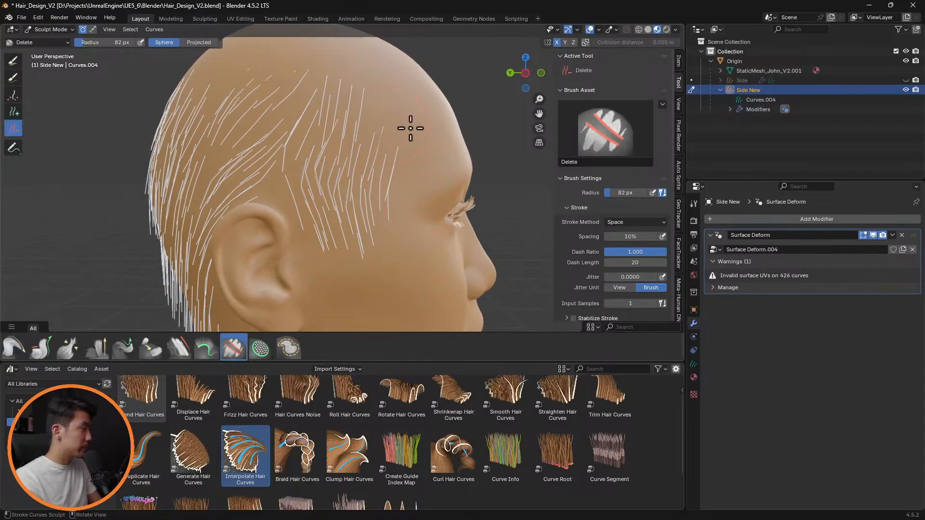
drag(413, 128, 416, 151)
middle_drag(435, 196, 426, 172)
key(ctrl+z)
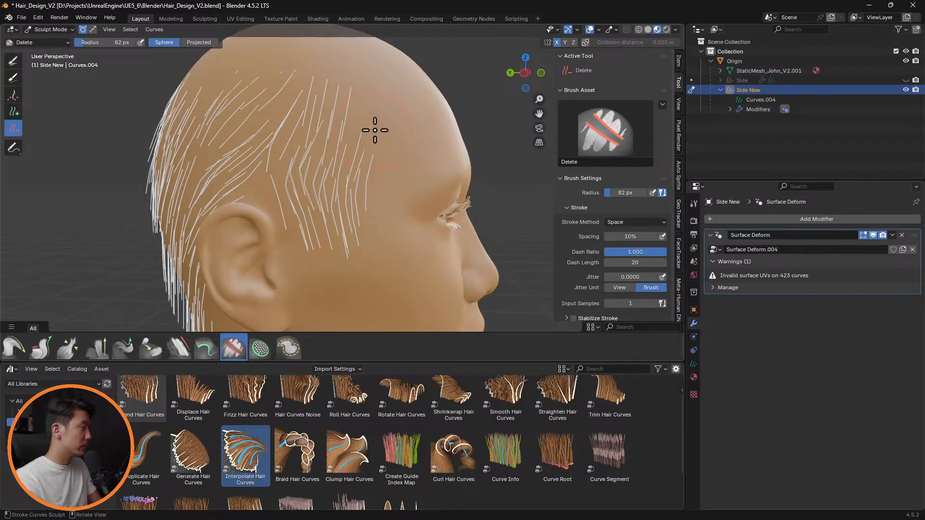
Step: Lift the hairs along the upper temple and side hairline with the Puff brush at 82 px and strength 1.000
click(97, 347)
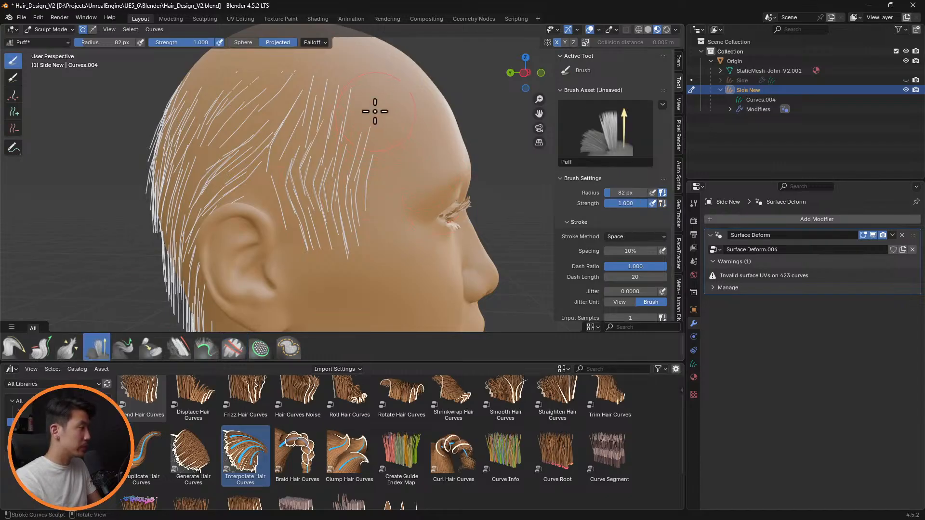
middle_drag(402, 116, 434, 169)
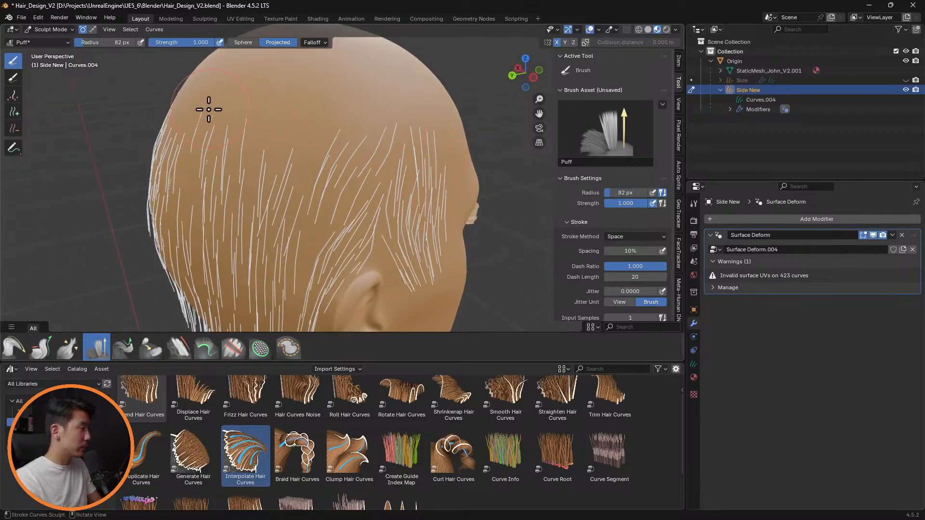
mouse_move(246, 112)
middle_down()
mouse_move(332, 103)
mouse_move(352, 119)
mouse_move(483, 118)
mouse_move(424, 91)
mouse_move(389, 125)
middle_up()
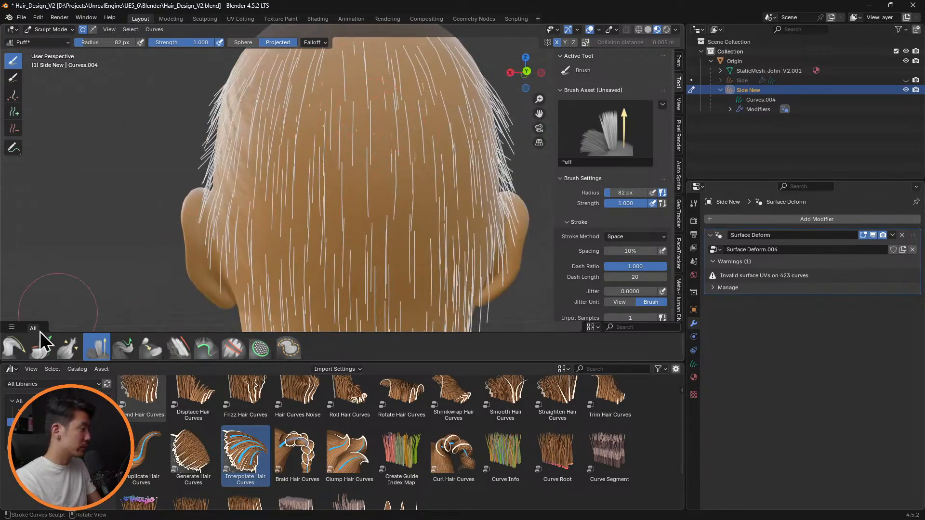
Step: Set the Comb brush strength to 0.295 and comb the protruding hairs on both sides of the back of the head closer to the scalp
click(13, 347)
drag(182, 45, 171, 45)
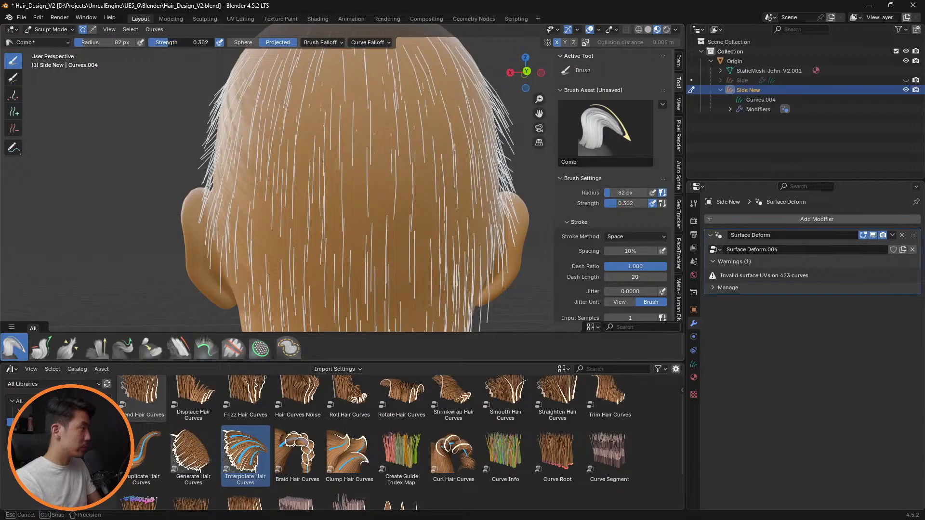
mouse_move(187, 143)
mouse_down()
mouse_move(207, 254)
mouse_move(224, 285)
mouse_move(198, 128)
mouse_move(207, 198)
mouse_up()
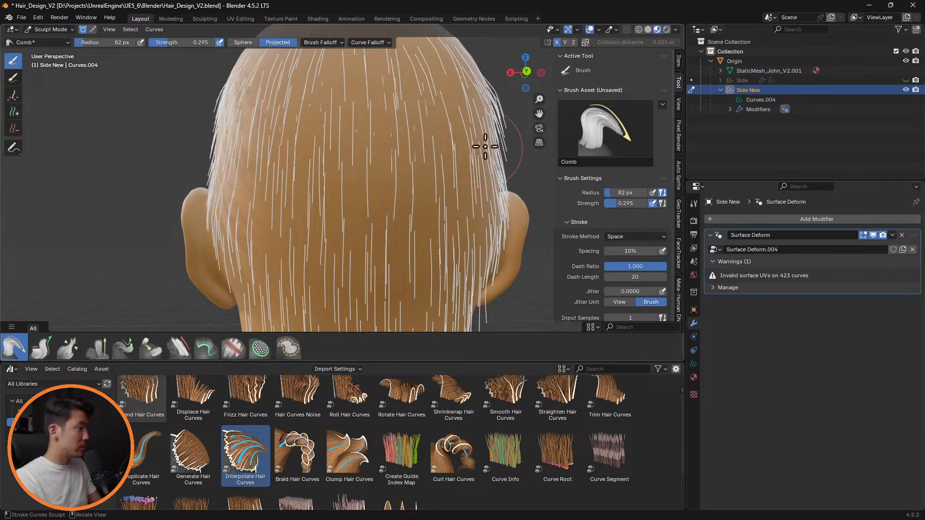
middle_drag(488, 145, 194, 136)
mouse_move(193, 136)
mouse_down()
mouse_move(161, 113)
mouse_move(154, 161)
mouse_up()
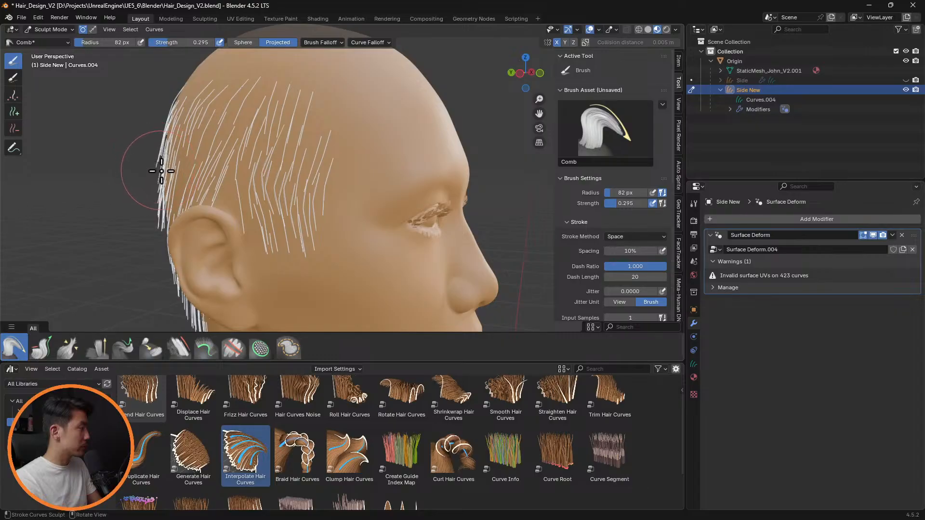
click(185, 349)
mouse_move(169, 122)
mouse_down()
mouse_move(171, 161)
mouse_move(145, 212)
mouse_move(155, 240)
mouse_up()
Step: Lift the hairs sunken into the scalp on the upper back of the head with the Puff brush at 82 px
mouse_move(193, 217)
middle_down()
mouse_move(149, 227)
mouse_move(149, 217)
mouse_move(206, 217)
mouse_move(149, 211)
mouse_move(330, 243)
mouse_move(413, 247)
mouse_move(427, 264)
mouse_move(408, 262)
middle_up()
click(15, 348)
scroll(408, 263, up, 3)
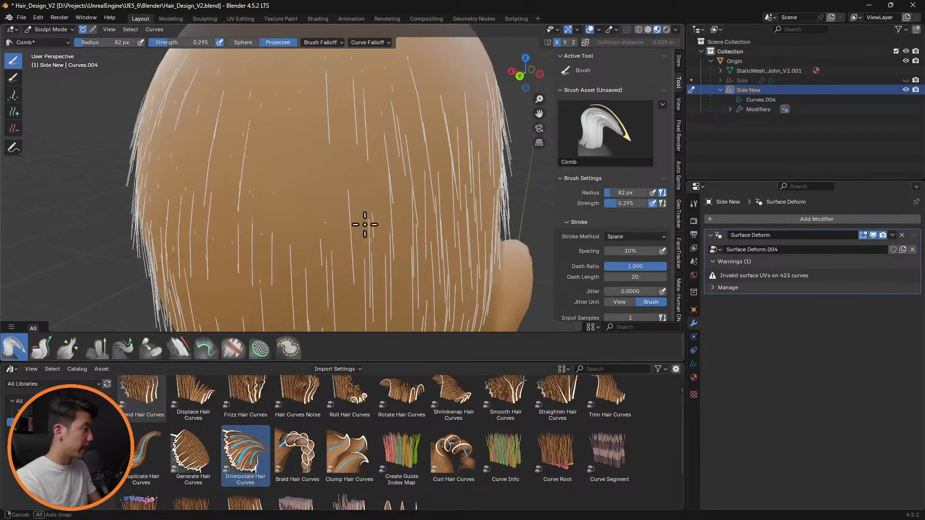
click(103, 349)
mouse_move(302, 190)
mouse_down()
mouse_move(341, 234)
mouse_move(262, 207)
mouse_move(273, 213)
mouse_up()
mouse_move(245, 131)
mouse_down()
mouse_move(248, 248)
mouse_move(269, 248)
mouse_up()
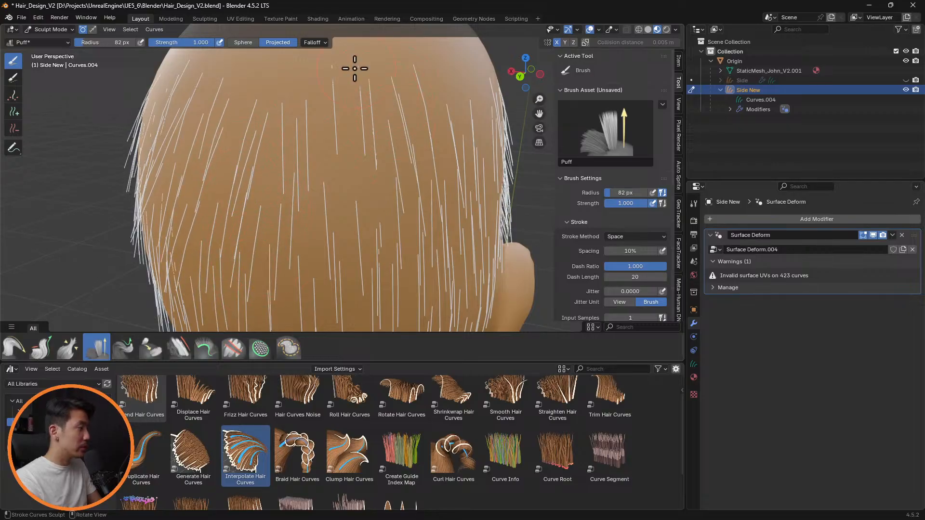
Step: Comb the raised hairs on the upper back of the head down along the scalp
middle_drag(310, 117, 246, 104)
scroll(202, 115, down, 3)
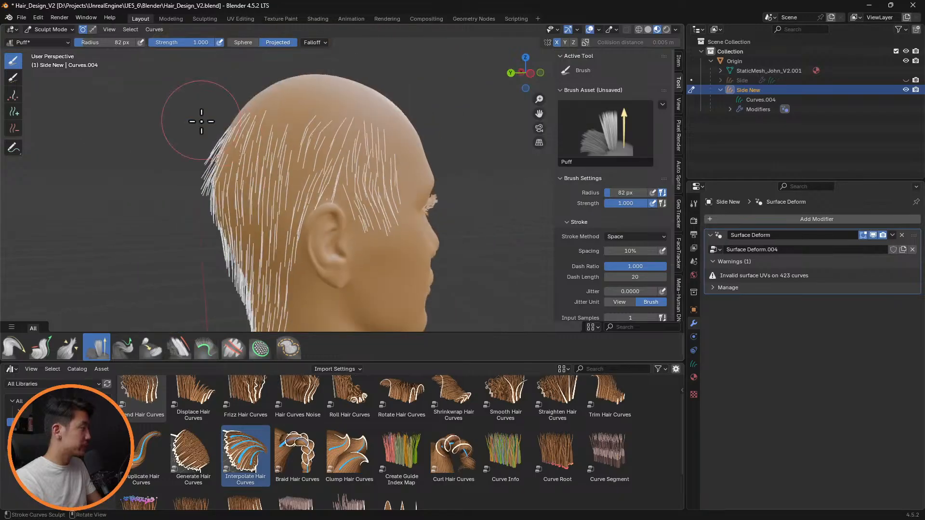
scroll(202, 154, up, 2)
click(13, 346)
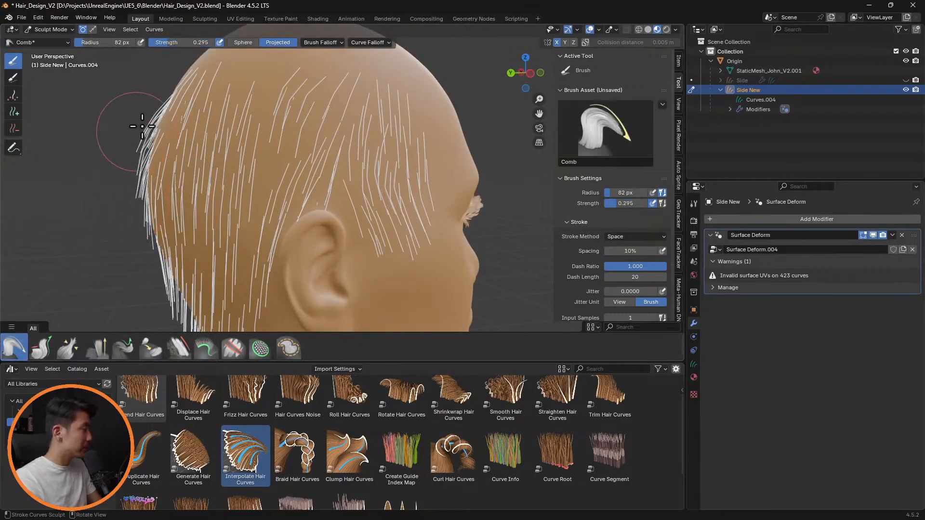
mouse_move(128, 207)
middle_down()
mouse_move(293, 212)
mouse_move(281, 218)
mouse_move(289, 213)
mouse_move(261, 195)
mouse_move(270, 197)
middle_up()
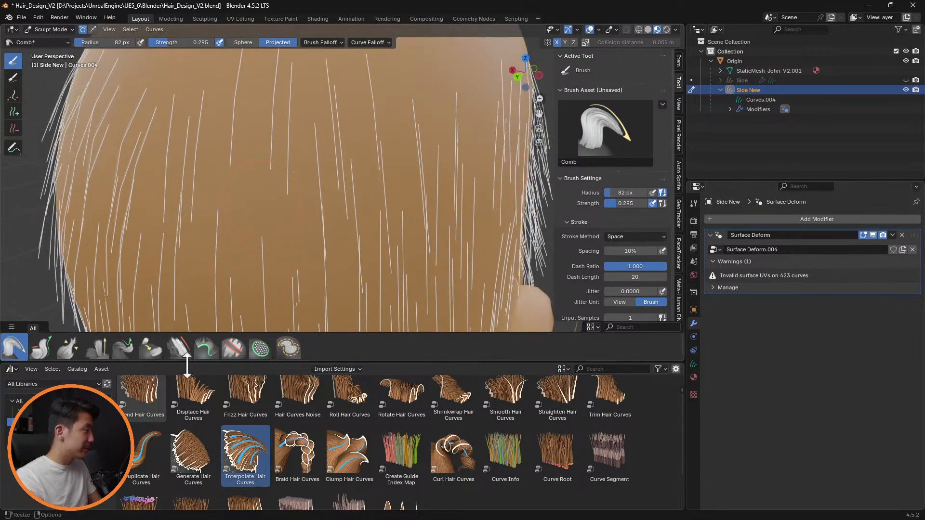
Step: Set the Puff brush radius to 36 px and lift the remaining sunken hairs on the back of the head
click(97, 347)
key(f)
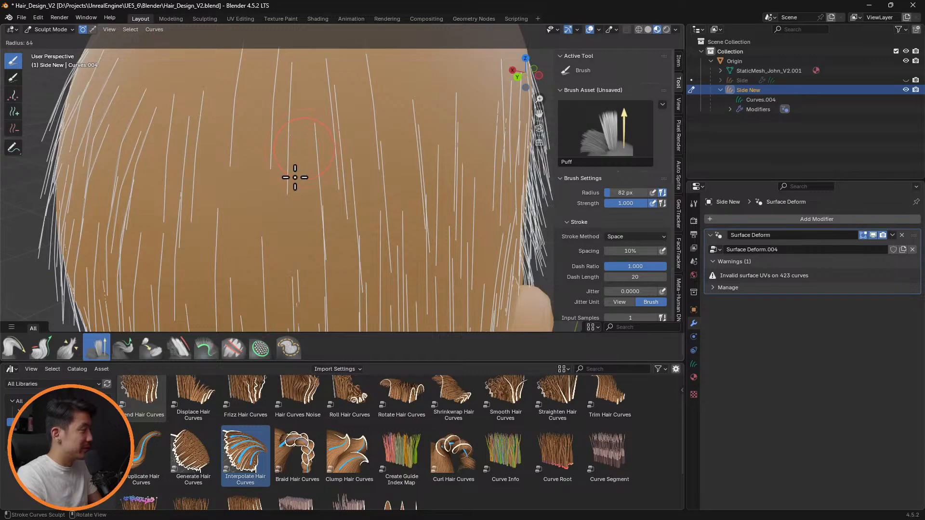
click(285, 155)
click(297, 177)
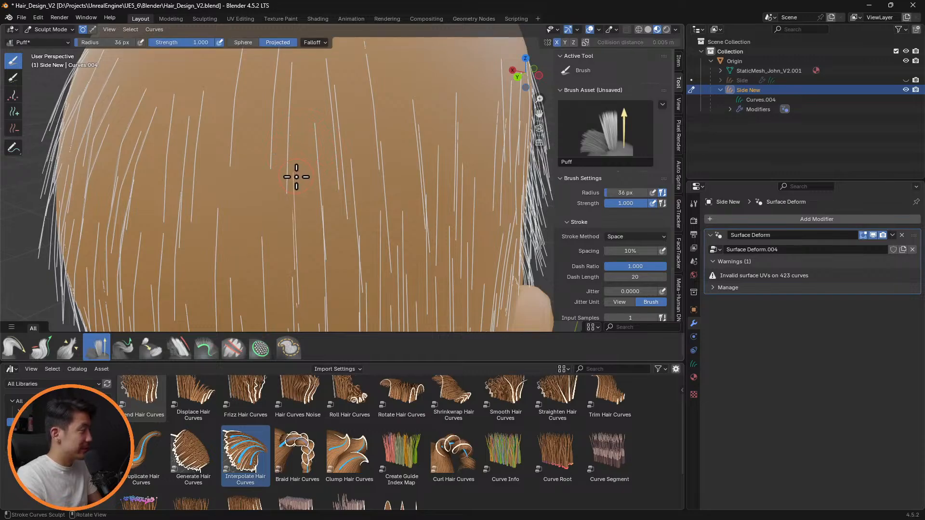
mouse_move(290, 194)
middle_down()
mouse_move(261, 185)
mouse_move(287, 196)
mouse_move(259, 202)
middle_up()
click(170, 229)
Step: Puff the sunken hairs along the side hairline and just above the ear with the 36 px brush
scroll(279, 201, down, 4)
scroll(293, 185, up, 5)
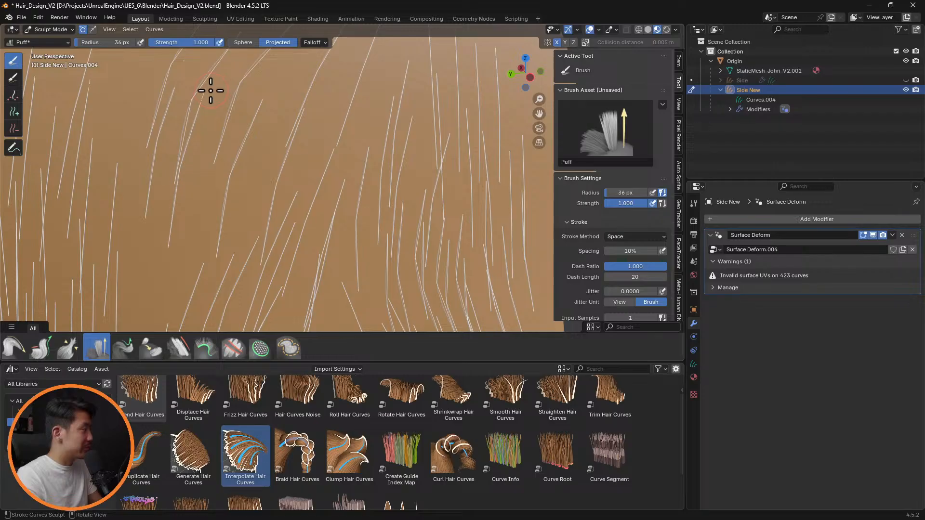
middle_drag(209, 67, 223, 119)
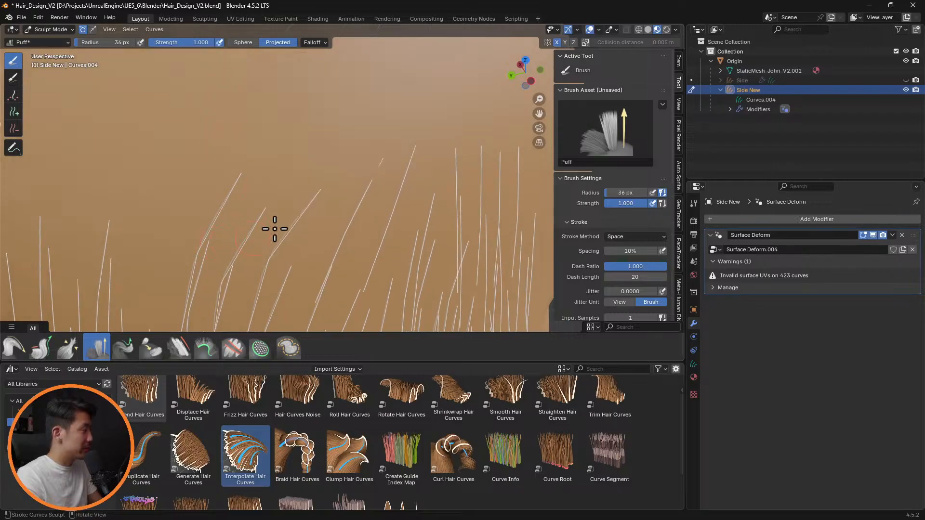
scroll(222, 203, down, 6)
middle_drag(239, 202, 317, 169)
scroll(310, 166, up, 3)
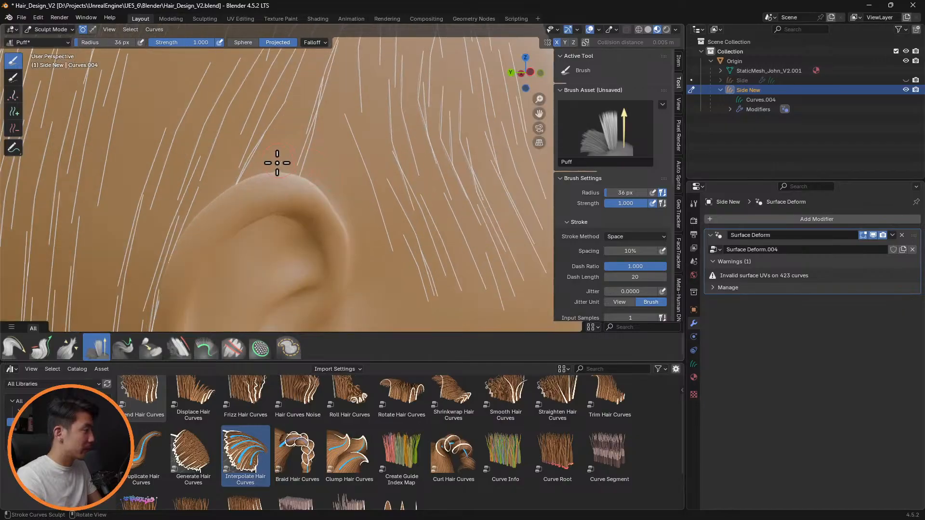
mouse_move(274, 164)
middle_down()
mouse_move(323, 161)
mouse_move(260, 269)
mouse_move(289, 259)
mouse_move(398, 283)
middle_up()
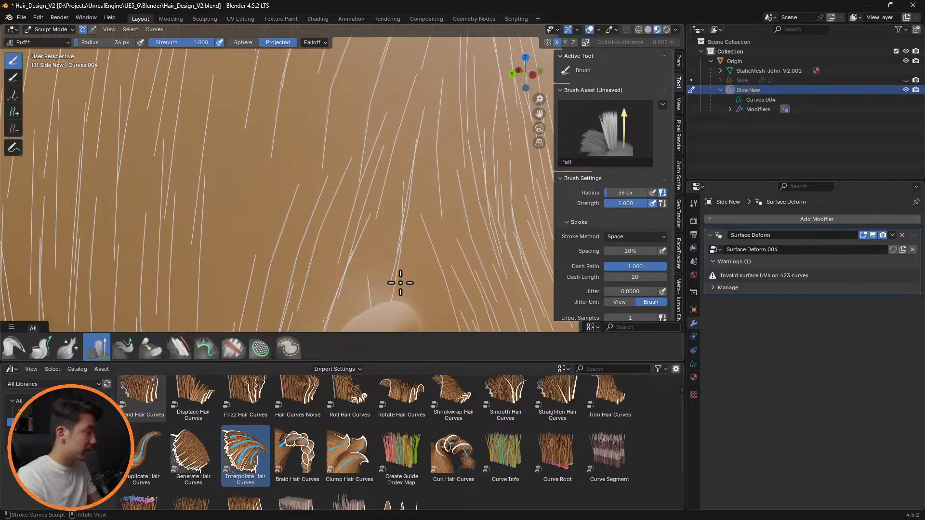
Step: Delete the stray short hairs just above the top of the ear with the Delete brush at 36 px
click(35, 354)
click(22, 347)
click(13, 129)
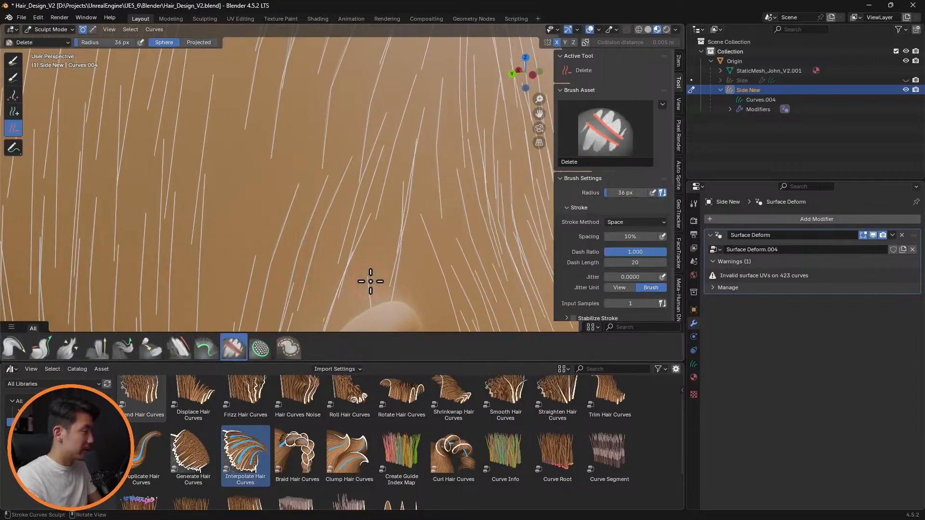
scroll(370, 280, down, 4)
scroll(334, 276, up, 3)
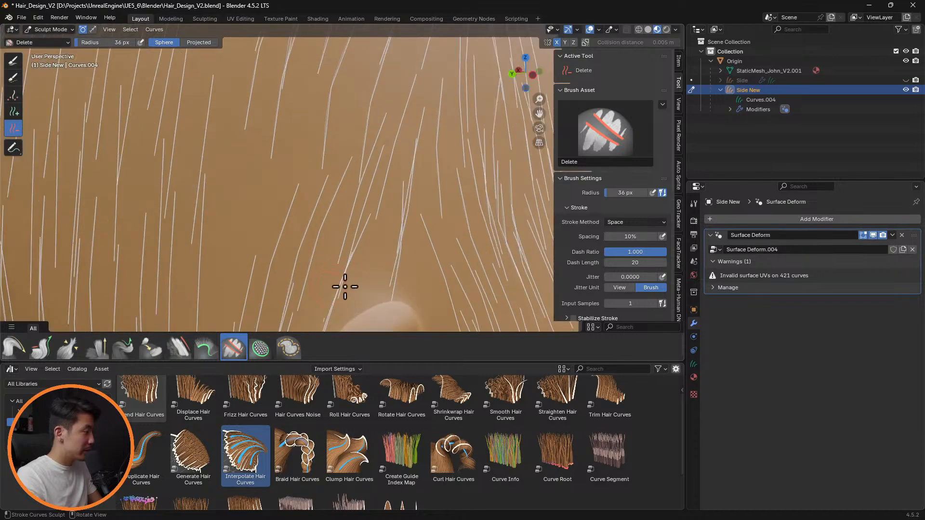
scroll(372, 215, up, 2)
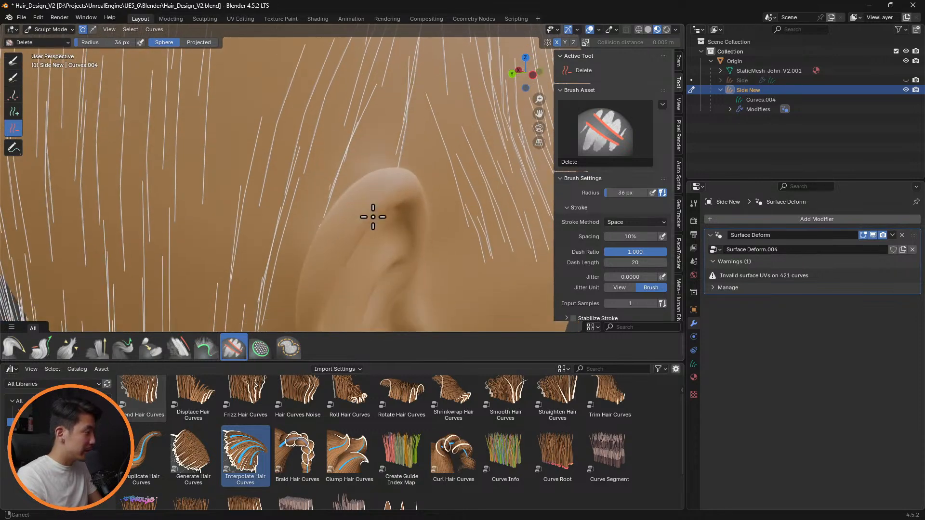
Step: Puff the hairs behind the ear's upper rim and delete the strays growing next to it
click(103, 348)
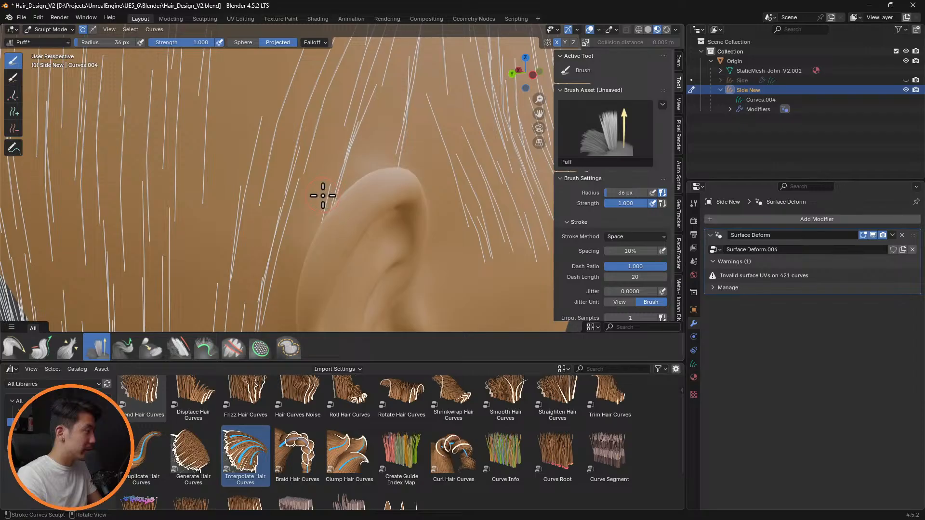
middle_drag(320, 194, 410, 193)
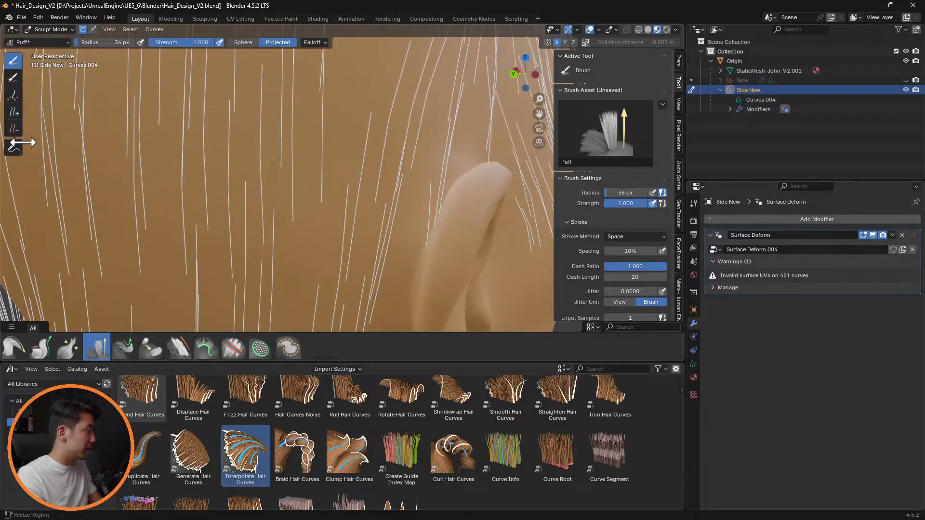
click(13, 129)
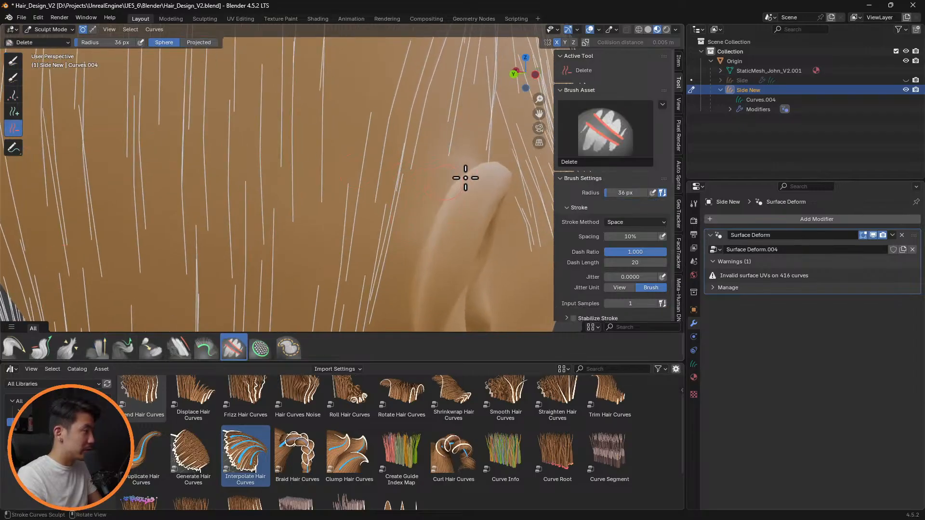
middle_drag(465, 178, 413, 178)
mouse_move(316, 166)
middle_down()
mouse_move(339, 199)
mouse_move(344, 161)
mouse_move(342, 169)
middle_up()
Step: Comb the temple hairs in front of the ear, enlarging the Comb brush radius to 124 px, and undo the last strokes
click(14, 347)
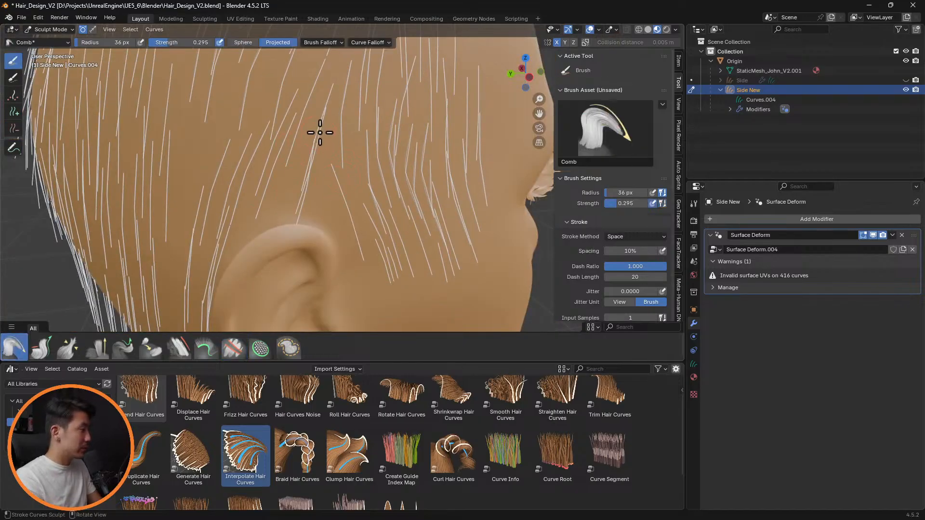
key(f)
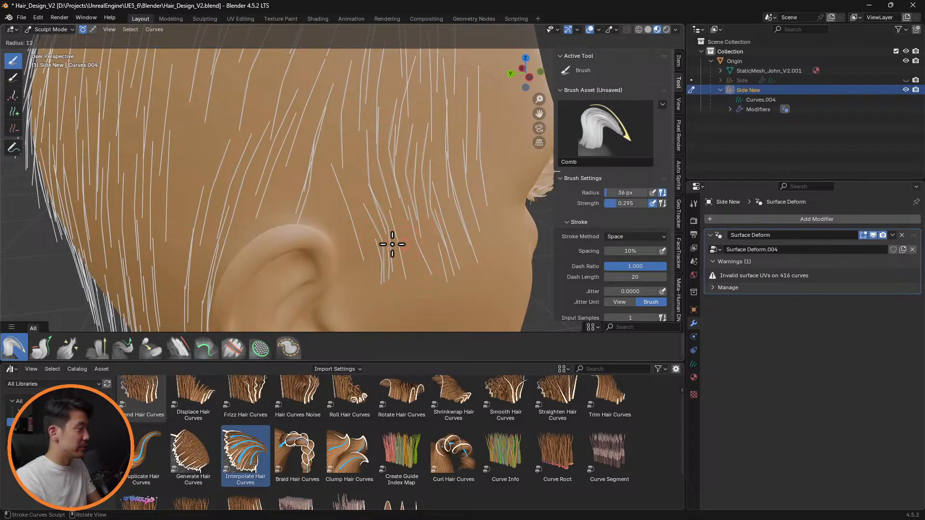
click(402, 237)
mouse_move(387, 246)
mouse_down()
mouse_move(405, 291)
mouse_move(395, 264)
mouse_up()
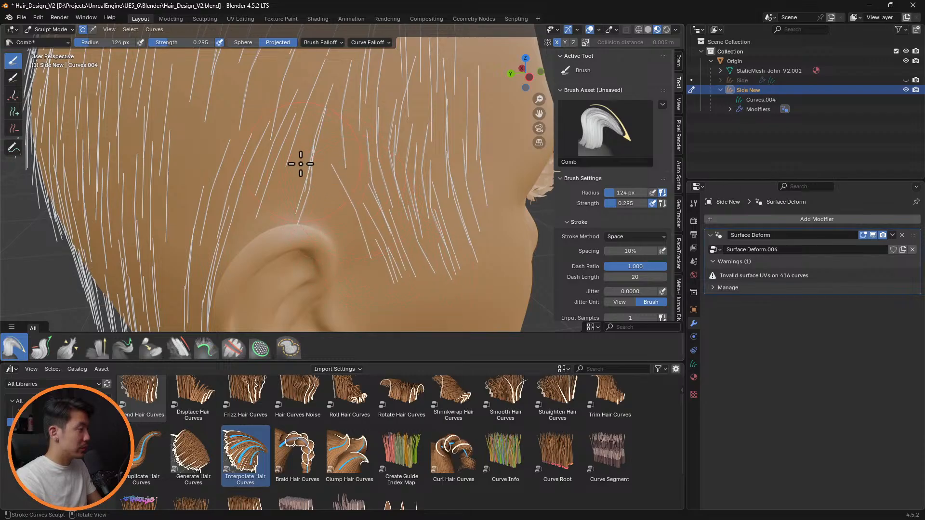
key(ctrl+z)
key(ctrl+z)
key(ctrl+z)
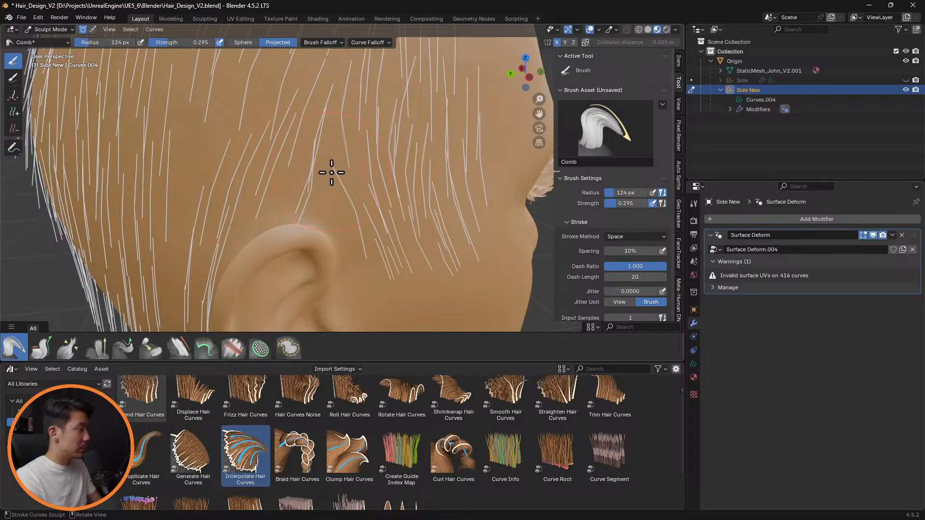
Step: Reduce the brush radius to 77 px and comb the hairs above the ear backward and the lower temple hairs downward and forward
click(152, 347)
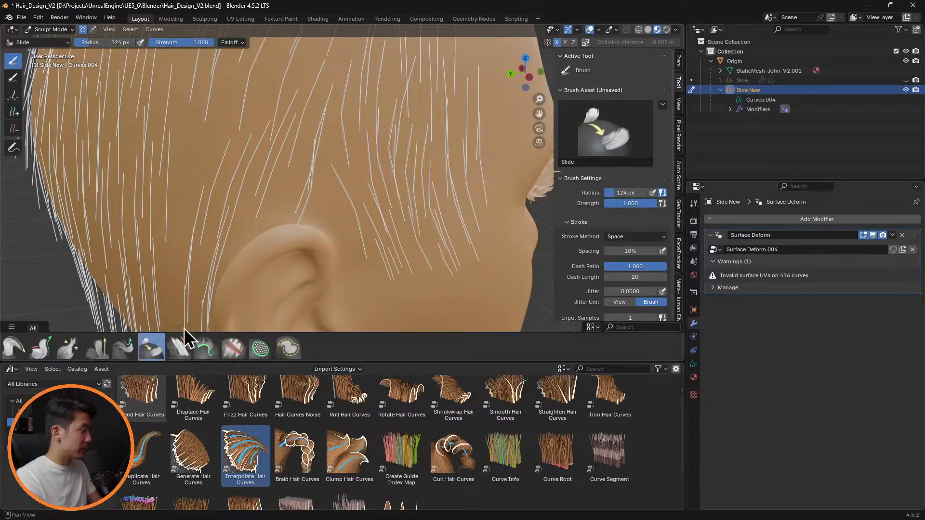
key(f)
click(291, 155)
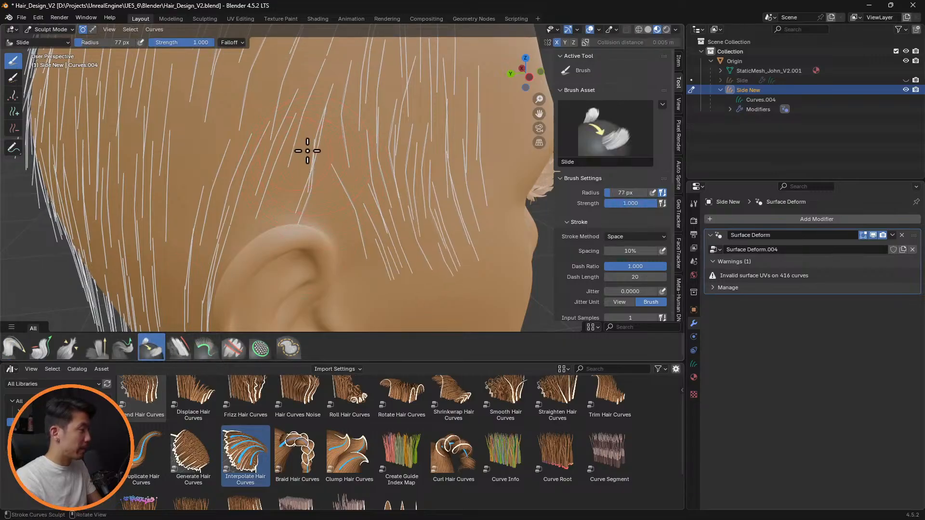
click(14, 347)
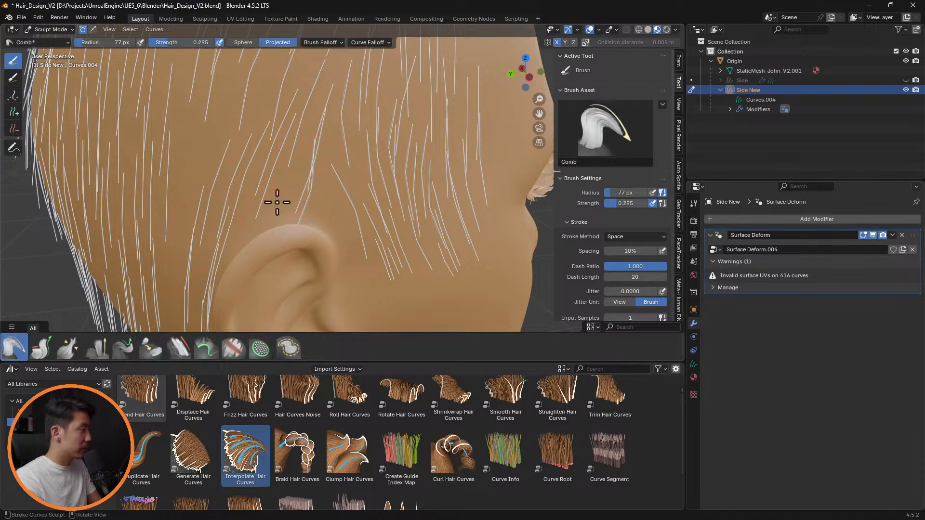
mouse_move(316, 155)
mouse_down()
mouse_move(316, 173)
mouse_move(318, 163)
mouse_move(295, 160)
mouse_up()
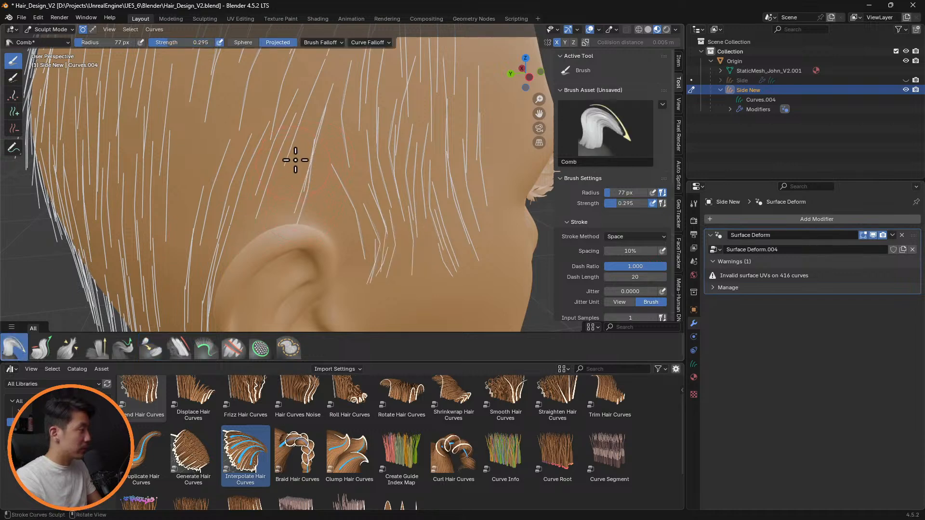
drag(358, 223, 412, 305)
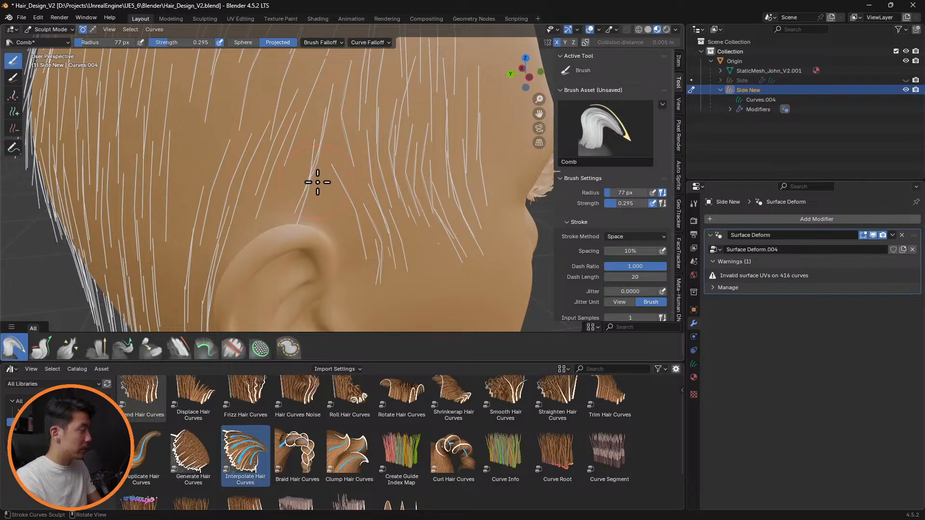
Step: Reduce the Comb brush radius to 31 px and comb the temple hairs in front of the ear down toward the cheek
key(f)
click(314, 165)
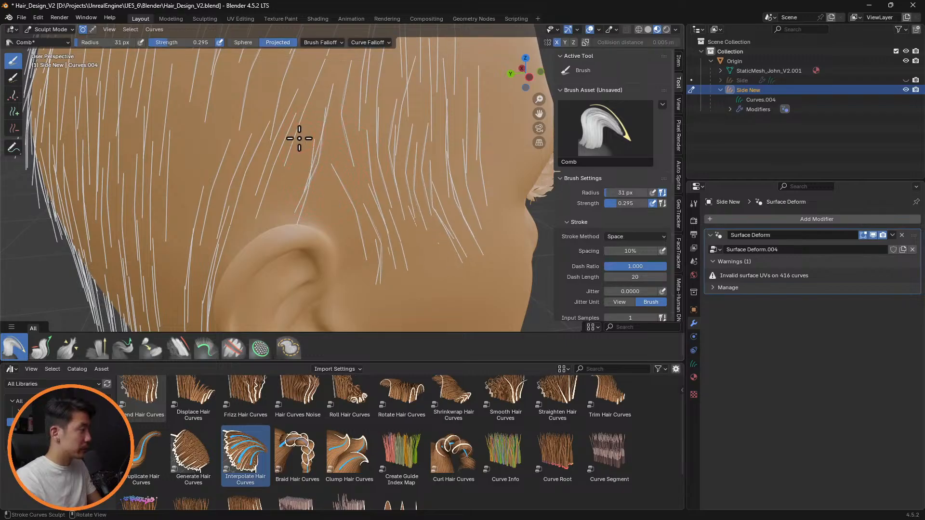
mouse_move(338, 157)
mouse_down()
mouse_move(392, 196)
mouse_move(447, 261)
mouse_up()
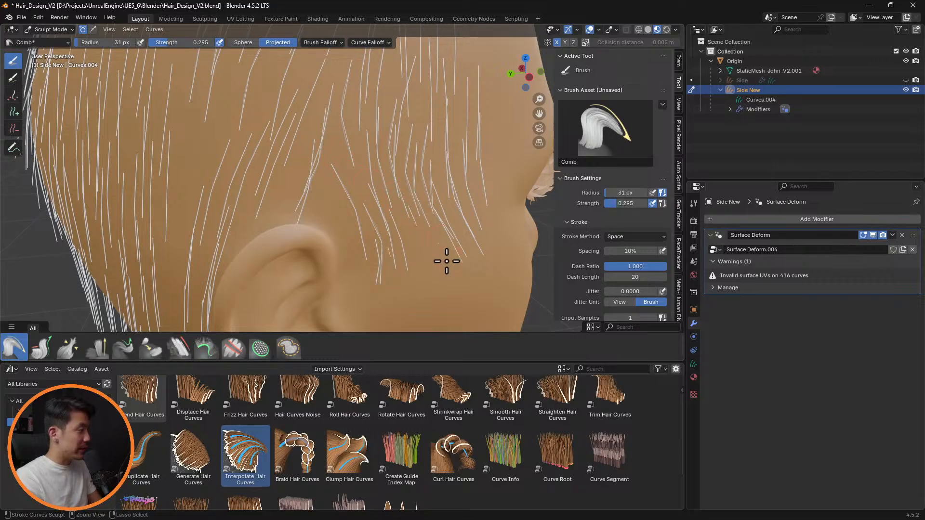
middle_drag(392, 149, 395, 154)
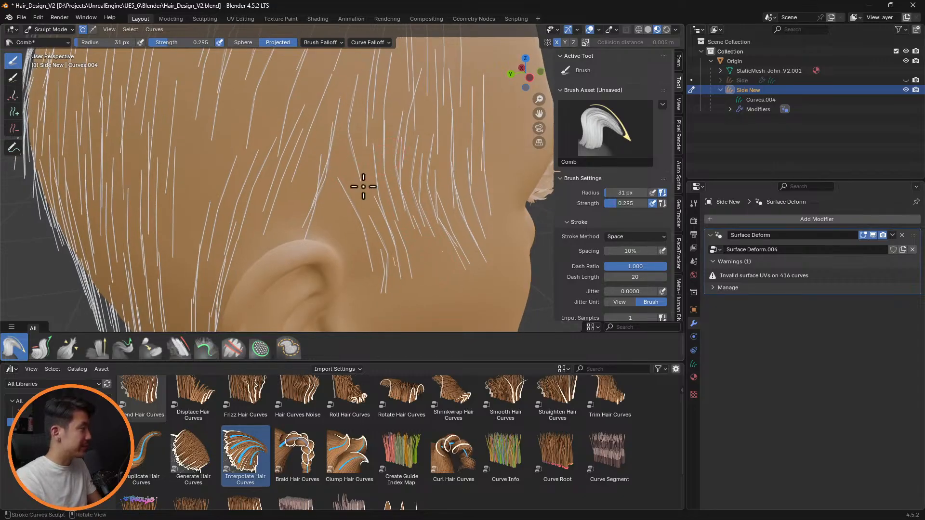
Step: Paint-select the hairs just above the top of the ear, finishing with the selection brush radius at 97 px
click(14, 78)
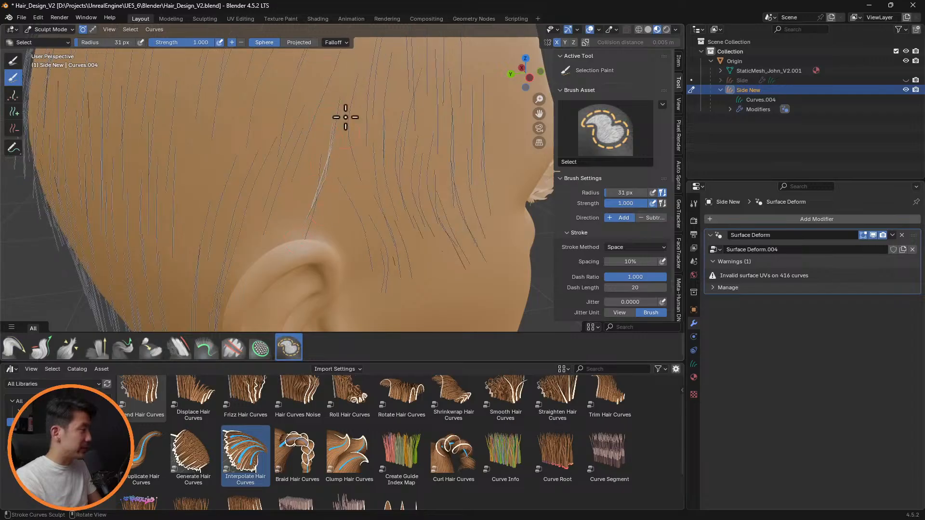
key(f)
click(395, 176)
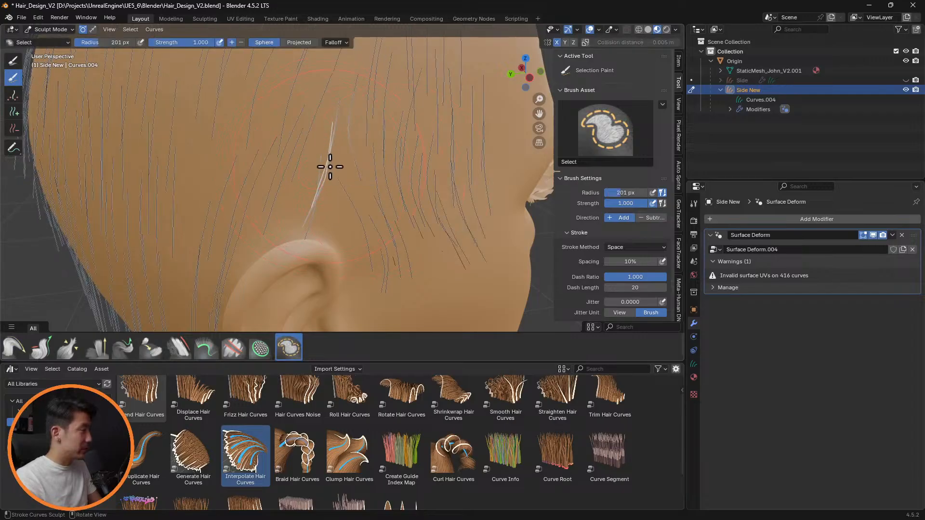
key(f)
click(283, 161)
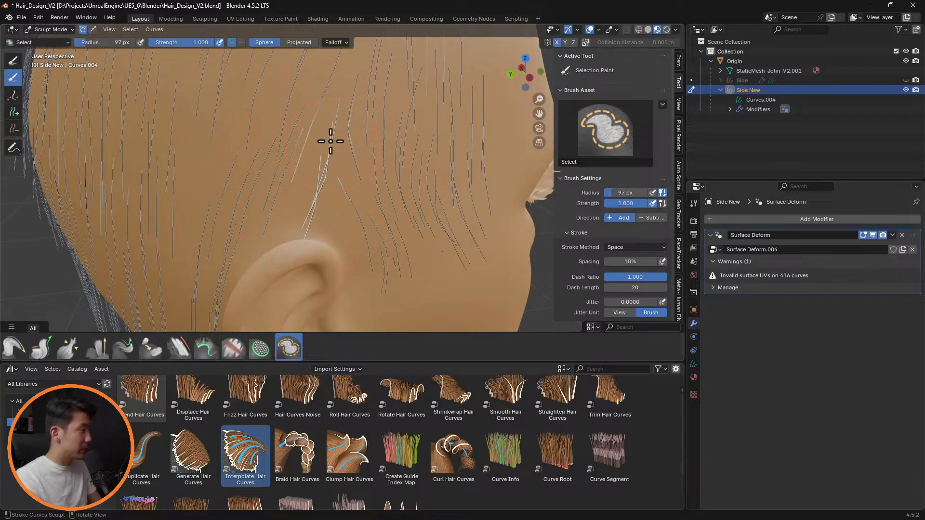
Step: Raise the Comb brush strength to 1.000 and comb the selected hairs above the ear down and backward
click(13, 349)
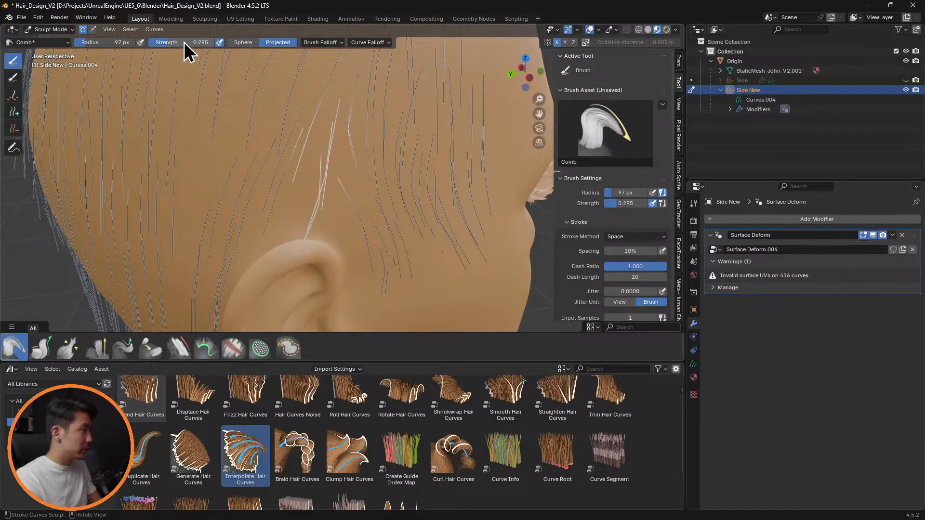
drag(186, 45, 215, 45)
drag(286, 240, 227, 246)
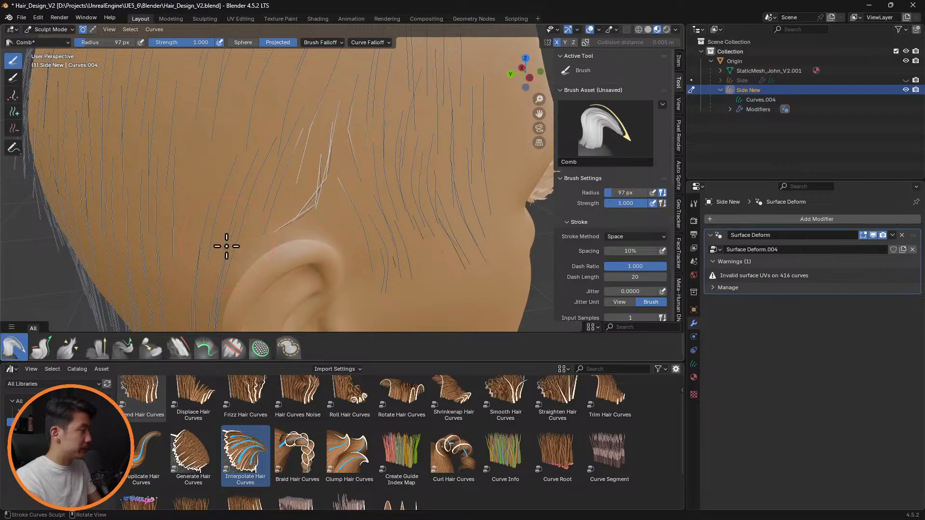
drag(324, 190, 287, 174)
mouse_move(316, 204)
mouse_down()
mouse_move(331, 213)
mouse_move(331, 254)
mouse_up()
drag(297, 225, 267, 232)
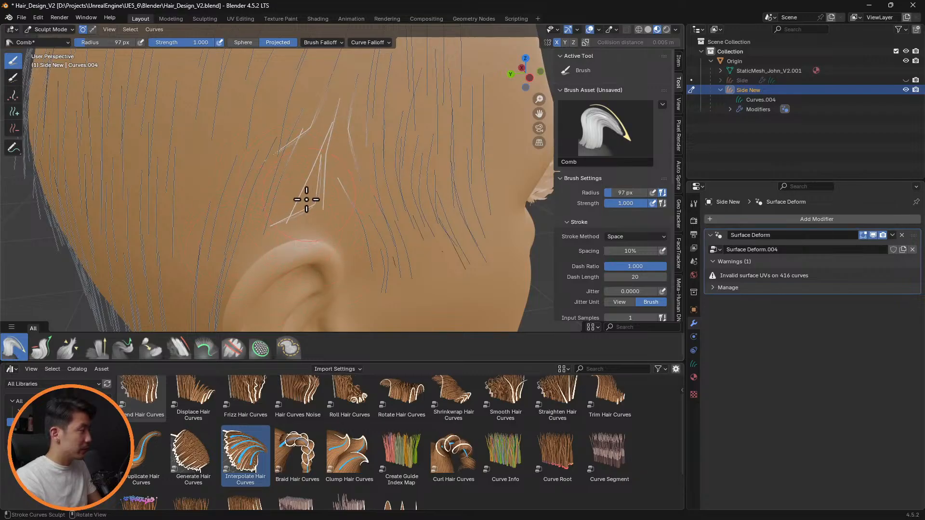
drag(306, 199, 280, 195)
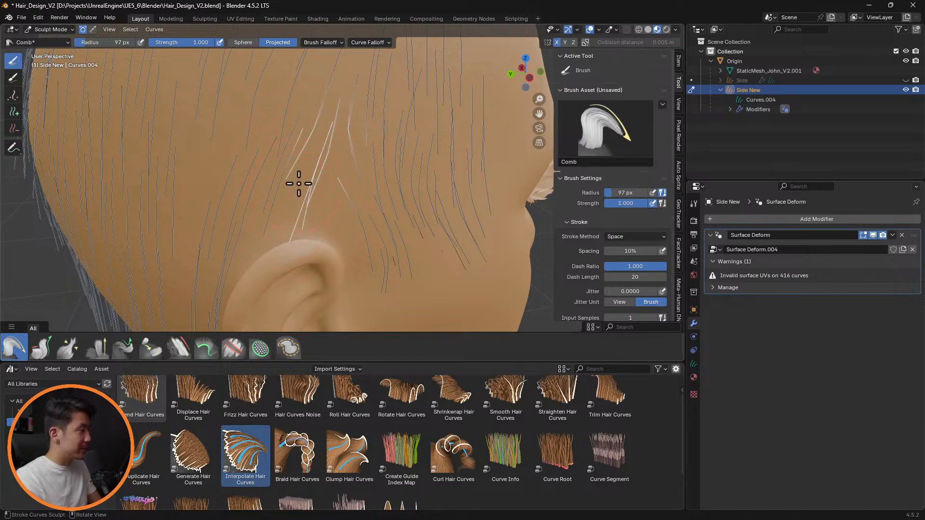
Step: Puff the selected hairs above the ear at 97 px and comb them down toward its upper rim
click(103, 355)
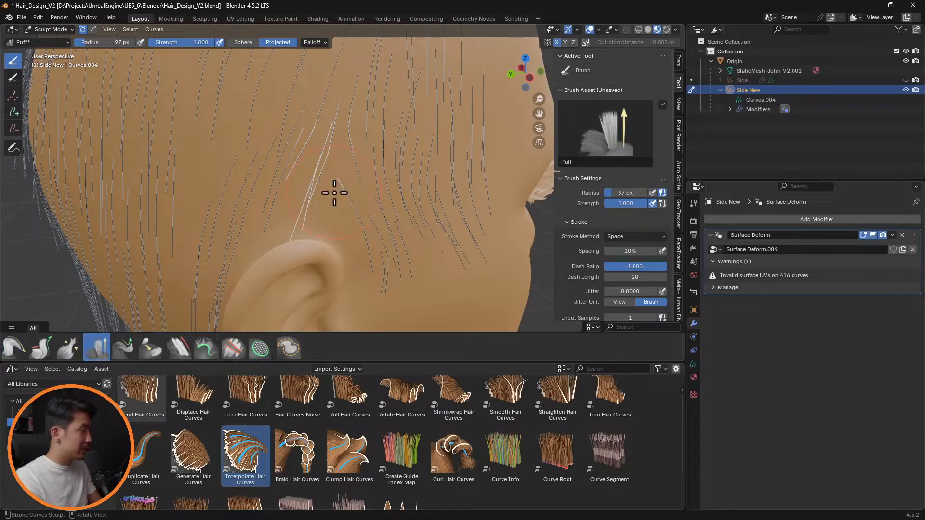
drag(316, 177, 314, 203)
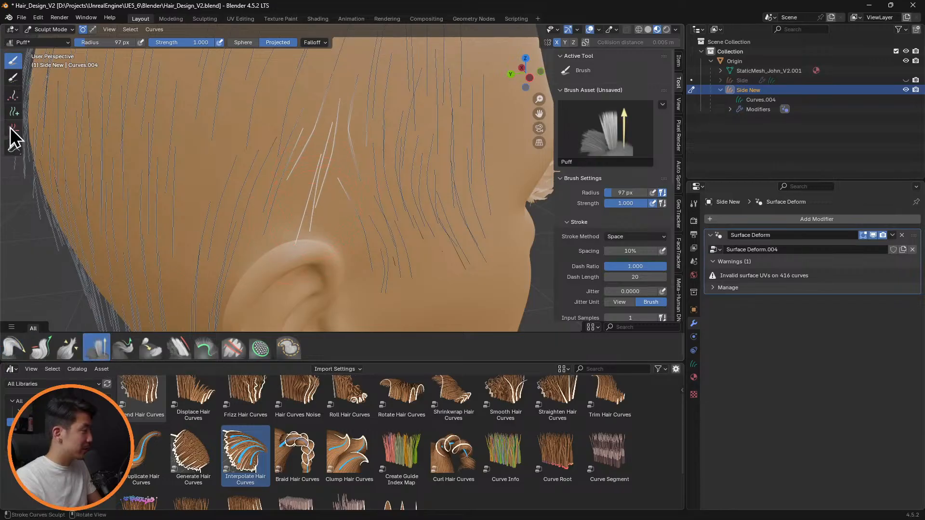
click(12, 351)
mouse_move(316, 158)
mouse_down()
mouse_move(302, 196)
mouse_move(316, 192)
mouse_move(300, 214)
mouse_up()
Step: Reduce the Comb radius to 28 px and comb the tips of the selected hairs backward behind the ear's top
key(f)
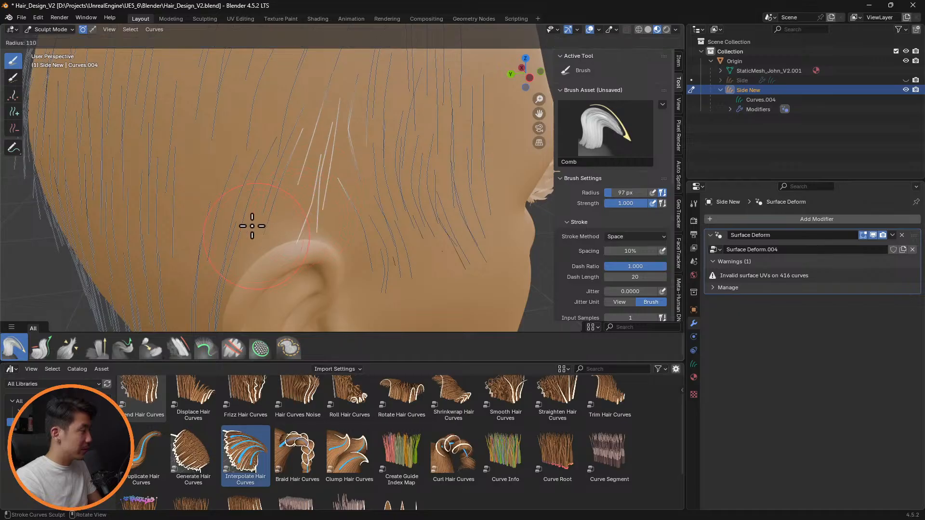
click(223, 224)
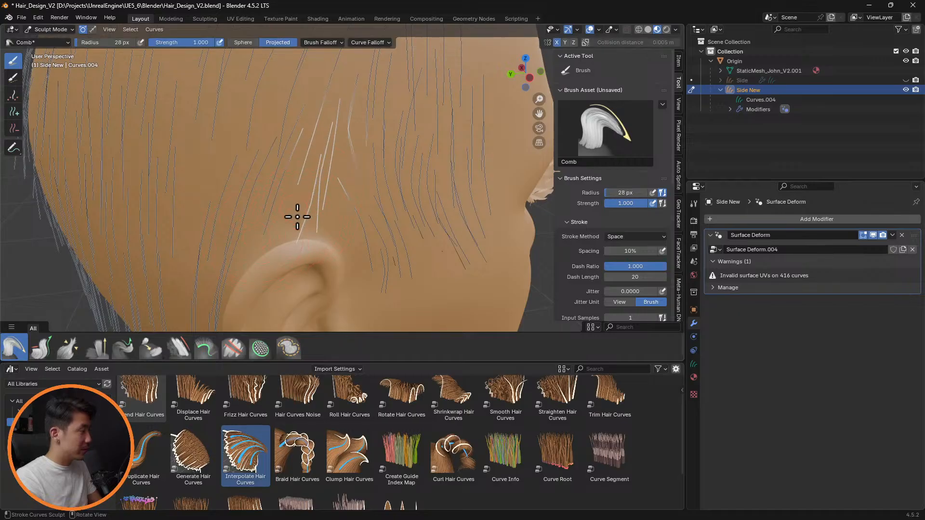
middle_drag(306, 254, 426, 292)
drag(391, 280, 352, 282)
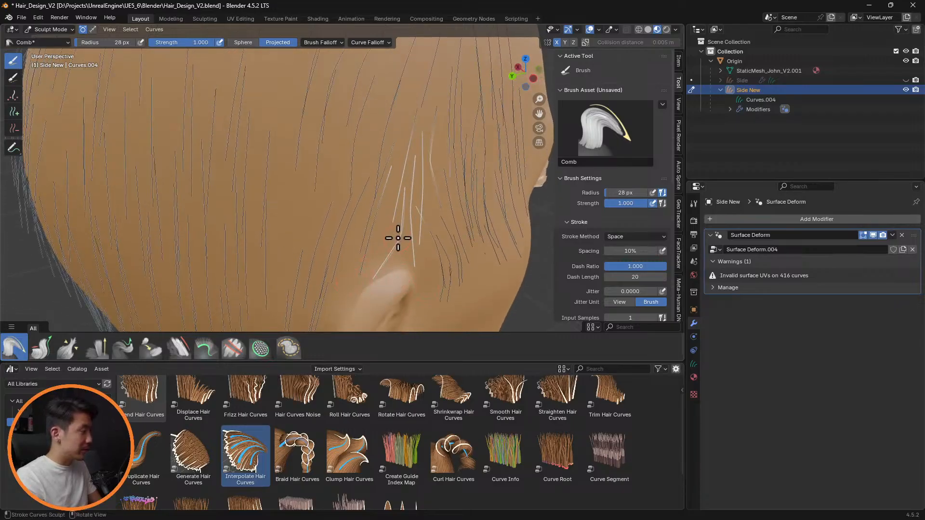
drag(398, 238, 372, 235)
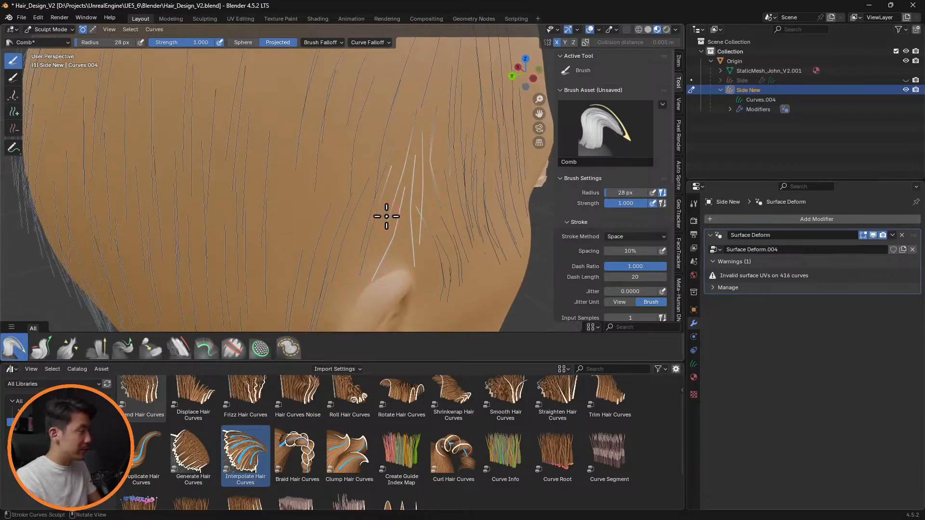
Step: Select all the hair curves for sculpting and set the Comb brush radius to 76 px
middle_drag(418, 260, 334, 231)
key(f)
click(185, 178)
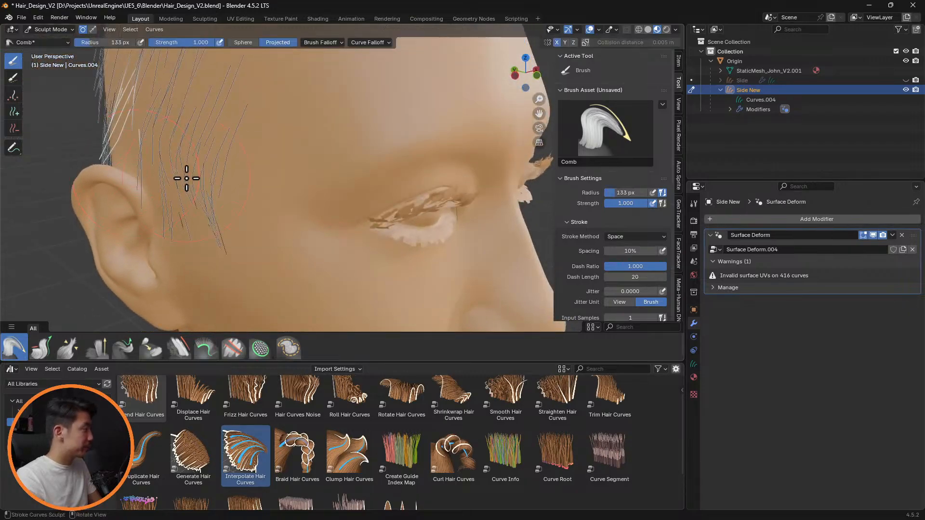
mouse_move(186, 178)
middle_down()
mouse_move(182, 149)
mouse_move(337, 215)
mouse_move(328, 223)
mouse_move(313, 215)
middle_up()
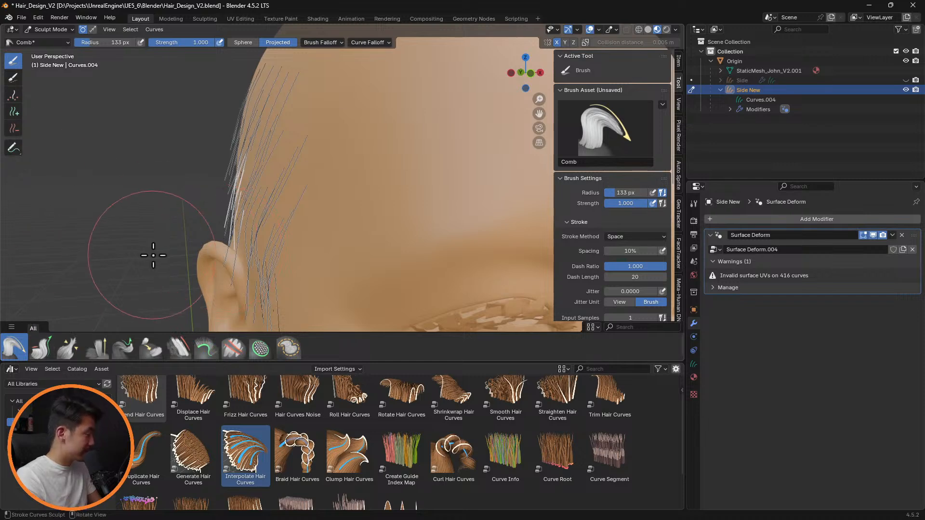
key(a)
key(f)
click(188, 277)
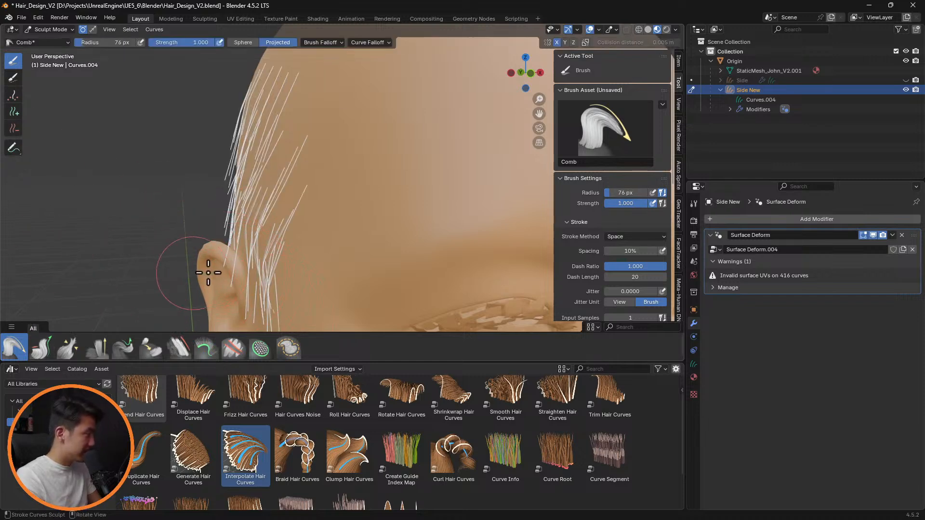
Step: Puff the hairs on the back and side of the head behind the ear with a 76 px brush
middle_drag(230, 299, 385, 230)
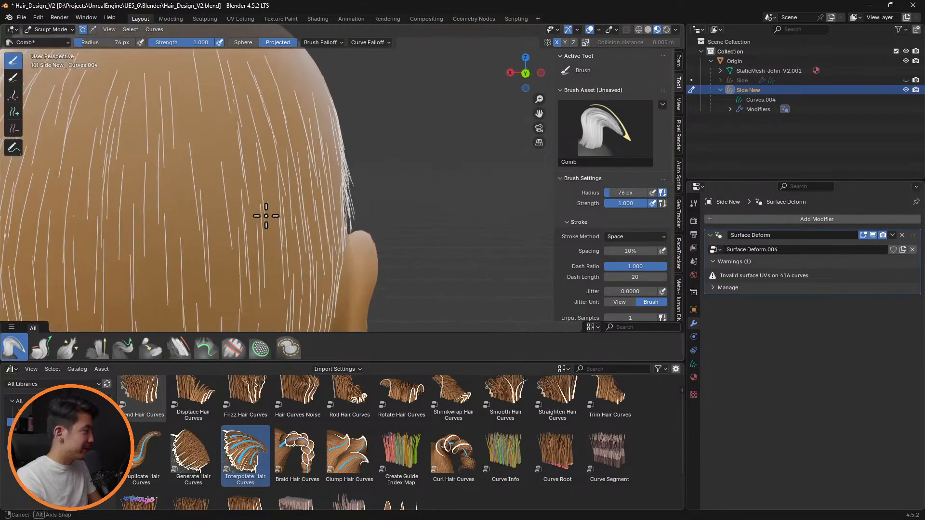
middle_drag(260, 215, 337, 224)
scroll(337, 223, up, 4)
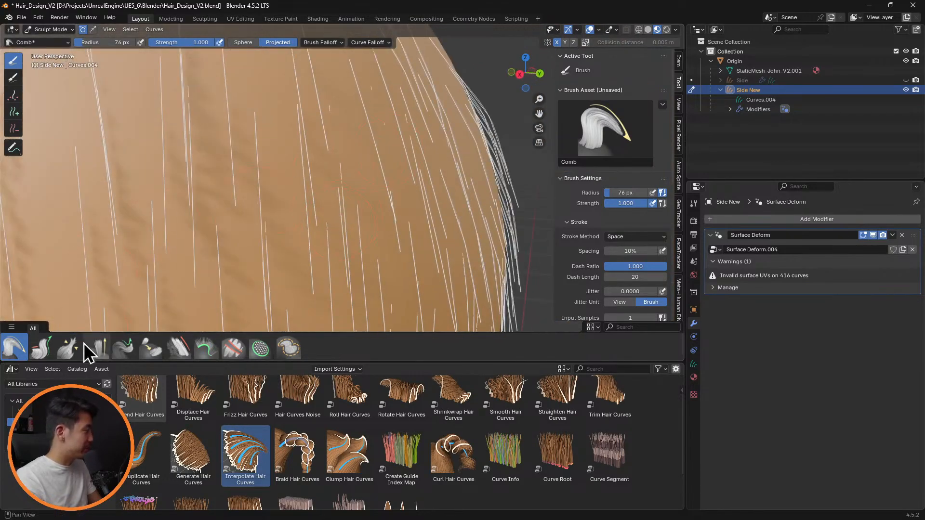
click(99, 348)
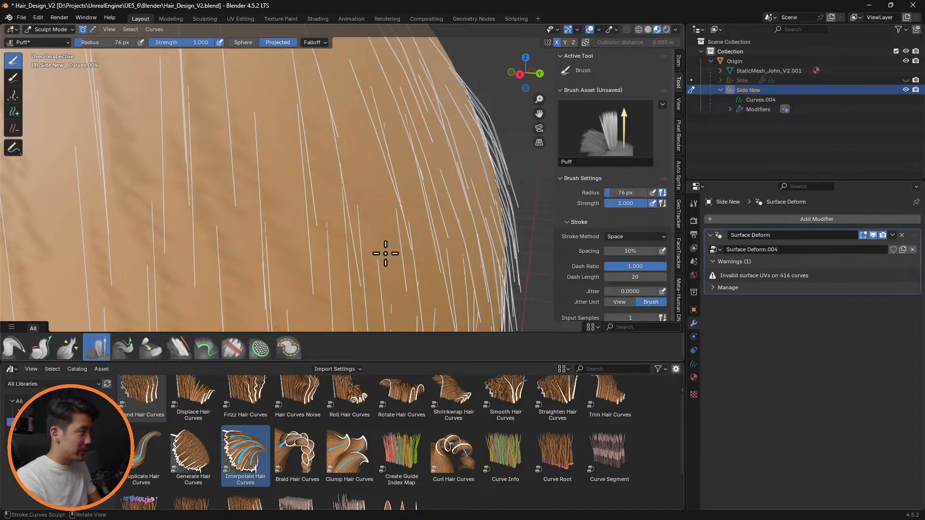
scroll(422, 285, down, 5)
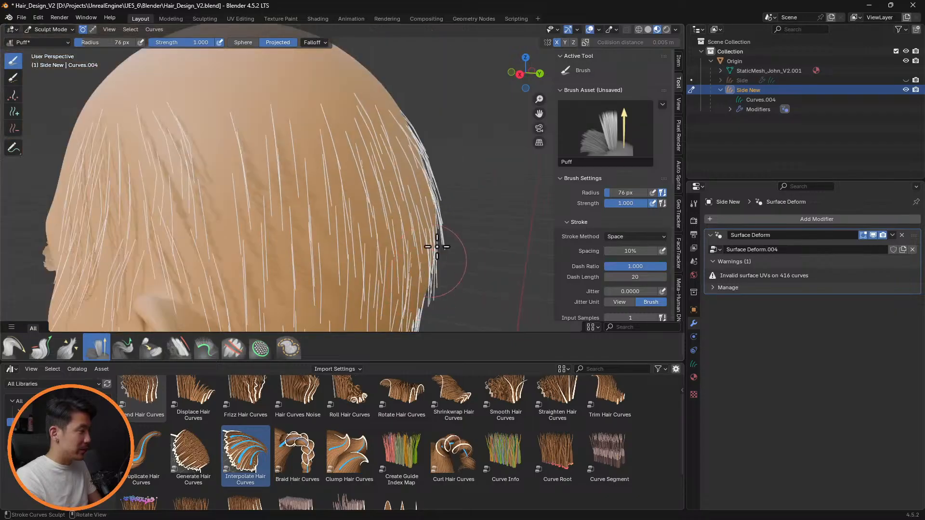
middle_drag(436, 242, 328, 219)
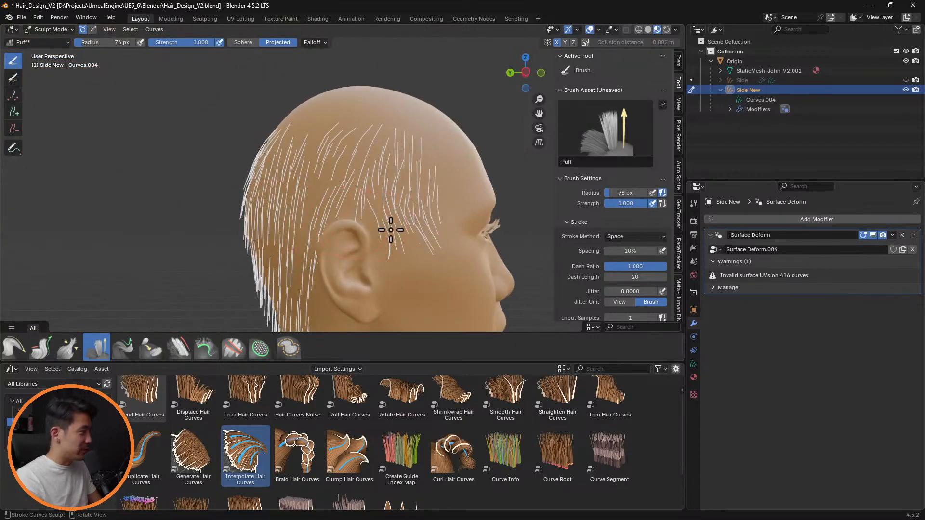
Step: Comb the outline of the hairs above the ear and at the temple downward, working from the front and from behind
mouse_move(391, 230)
middle_down()
mouse_move(316, 242)
mouse_move(278, 206)
mouse_move(303, 166)
mouse_move(337, 189)
middle_up()
click(13, 348)
drag(303, 156, 302, 178)
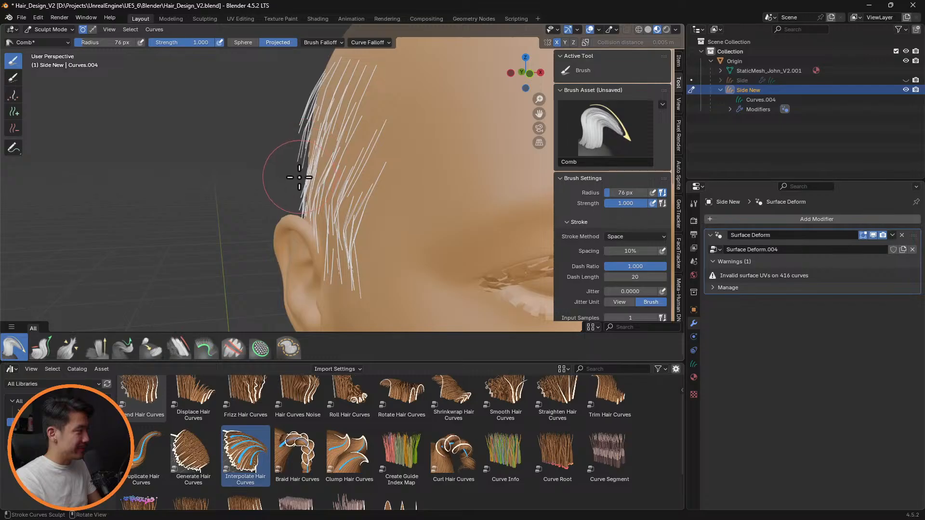
drag(301, 127, 300, 146)
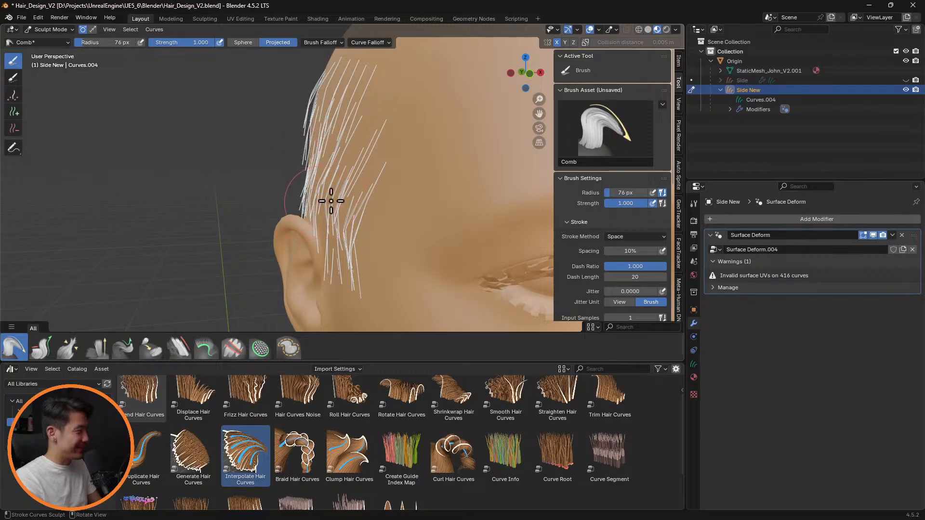
middle_drag(331, 201, 304, 206)
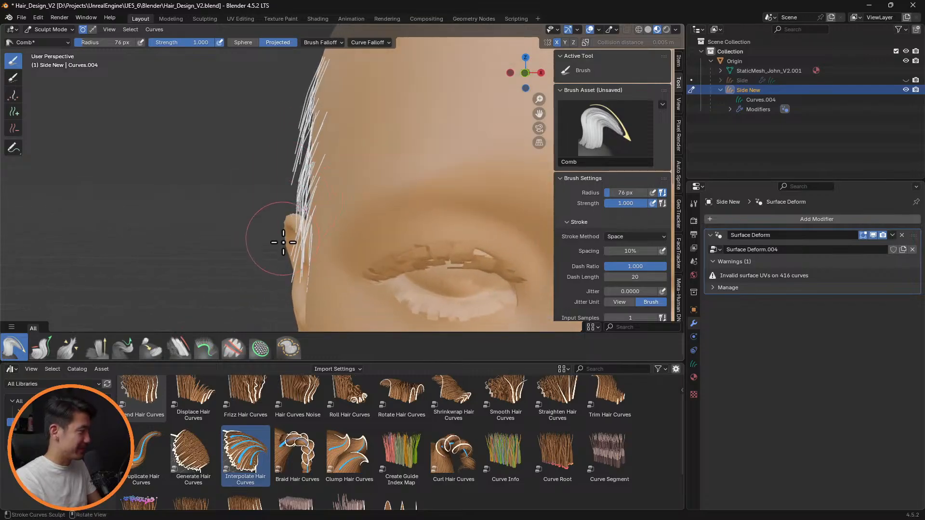
mouse_move(286, 271)
mouse_down()
mouse_move(284, 304)
mouse_move(295, 291)
mouse_up()
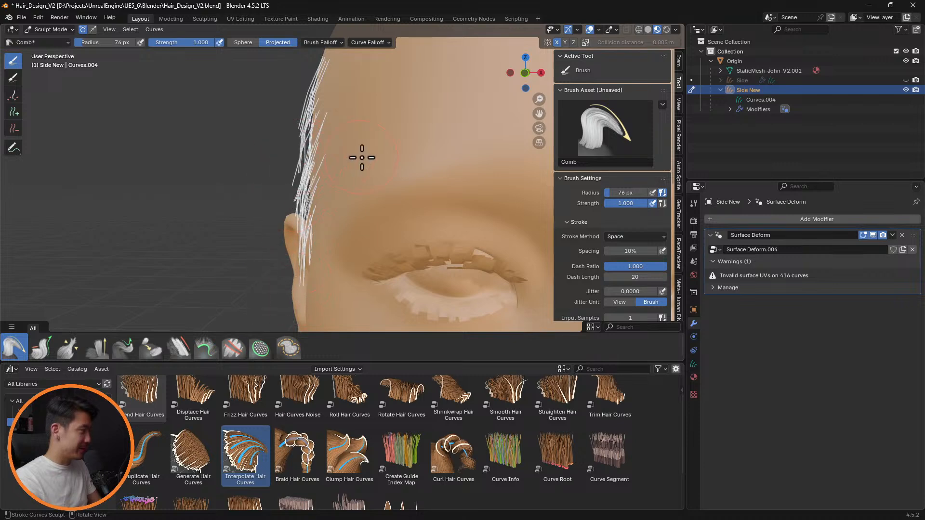
middle_drag(362, 158, 523, 201)
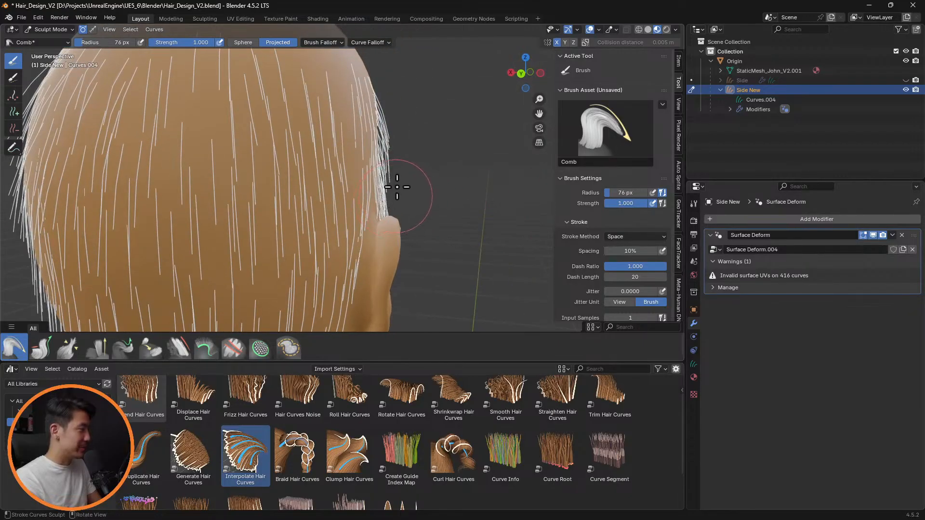
mouse_move(396, 141)
mouse_down()
mouse_move(374, 148)
mouse_move(387, 176)
mouse_up()
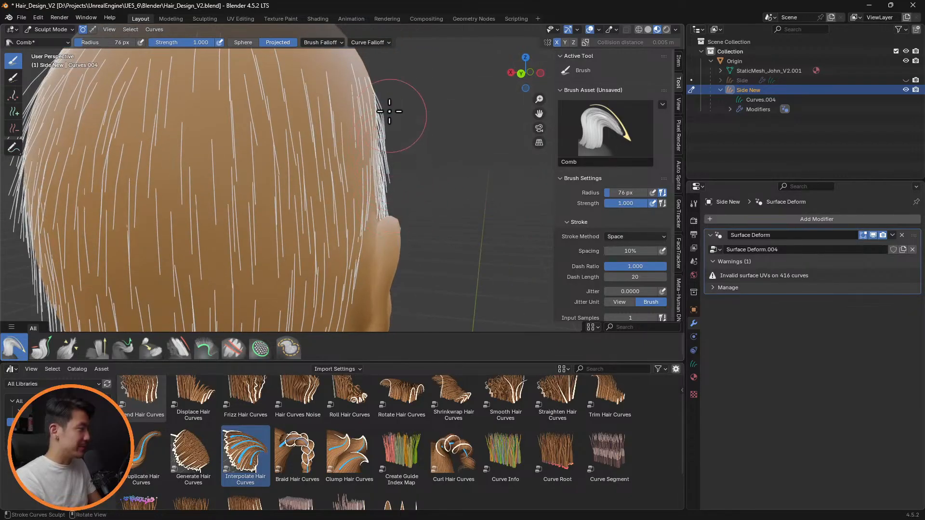
Step: Comb the temple hairs together into a tapered sideburn in front of the ear
scroll(405, 169, down, 5)
middle_drag(401, 182, 409, 245)
scroll(409, 245, up, 2)
mouse_move(376, 240)
mouse_down()
mouse_move(419, 238)
mouse_move(414, 242)
mouse_up()
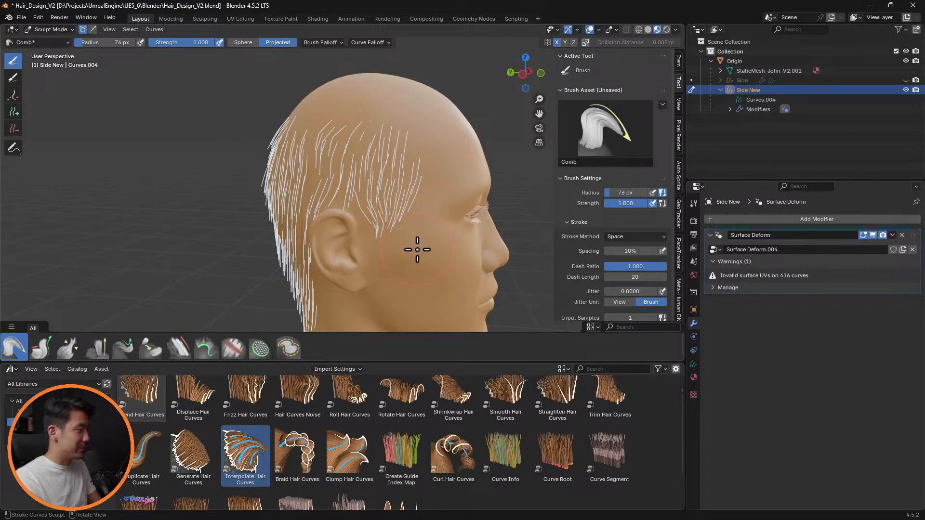
Step: Puff the sideburn tips, reduce the Comb radius to 49 px and comb the tips back into place
click(95, 351)
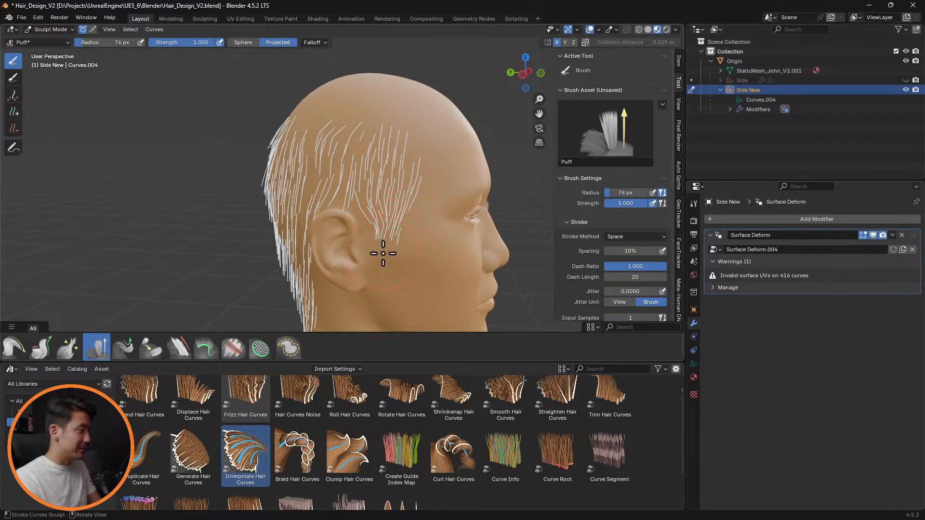
click(13, 348)
key(f)
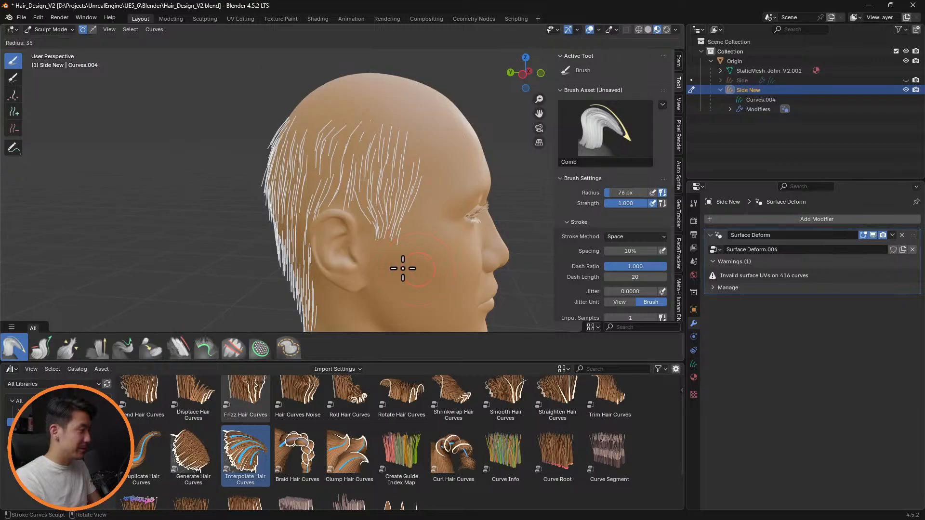
click(407, 250)
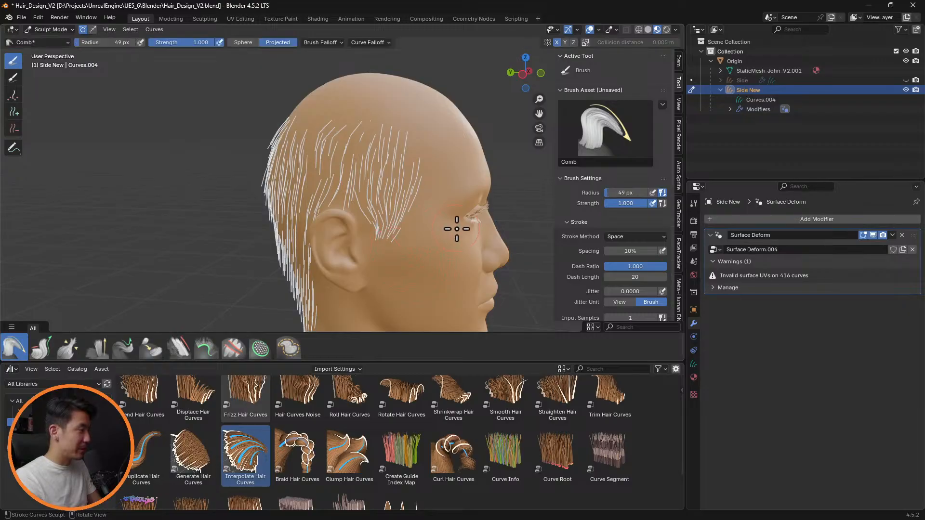
middle_drag(457, 229, 450, 232)
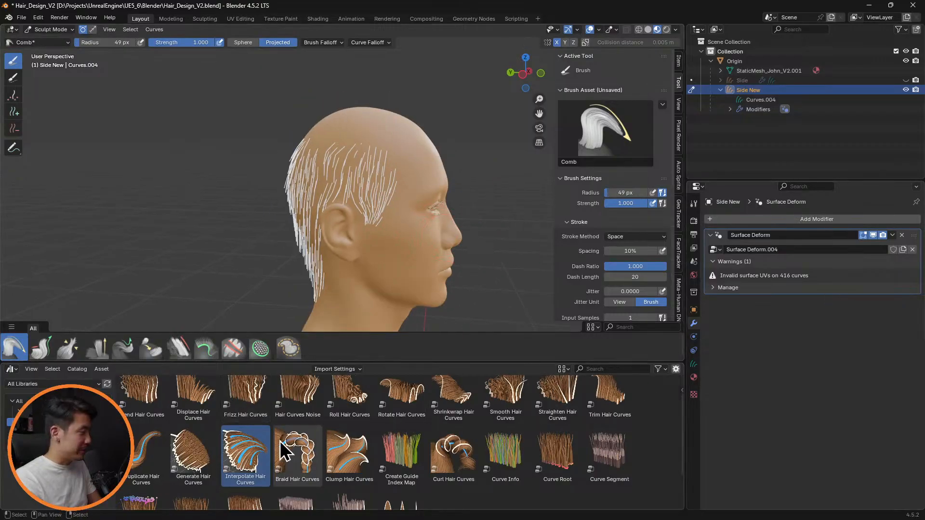
Step: Add an Interpolate Hair Curves modifier to the side hair with Origin as its surface and Distance to Guides set to 0.8 m
drag(245, 450, 309, 256)
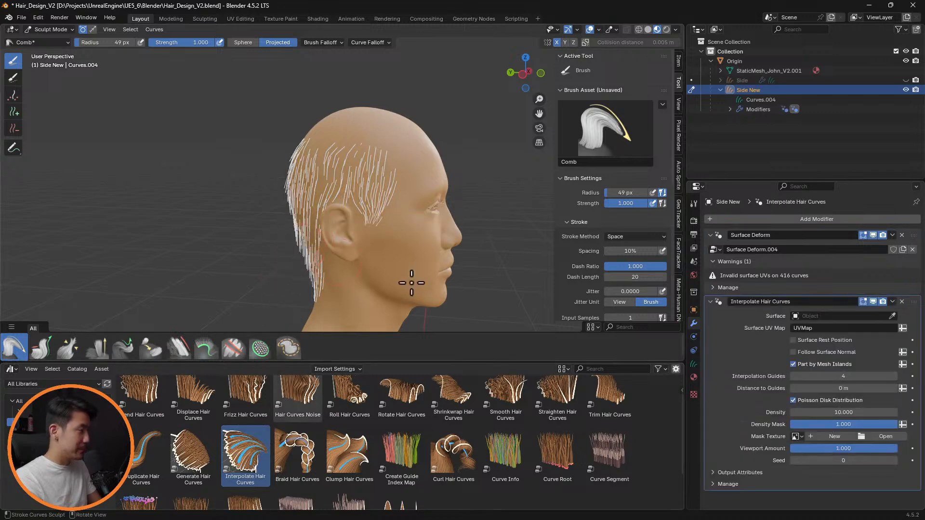
click(831, 317)
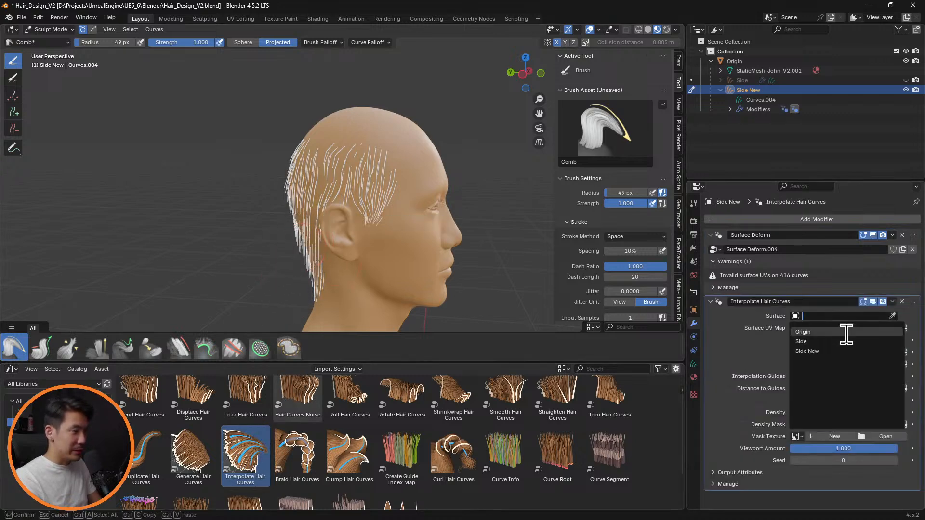
click(843, 333)
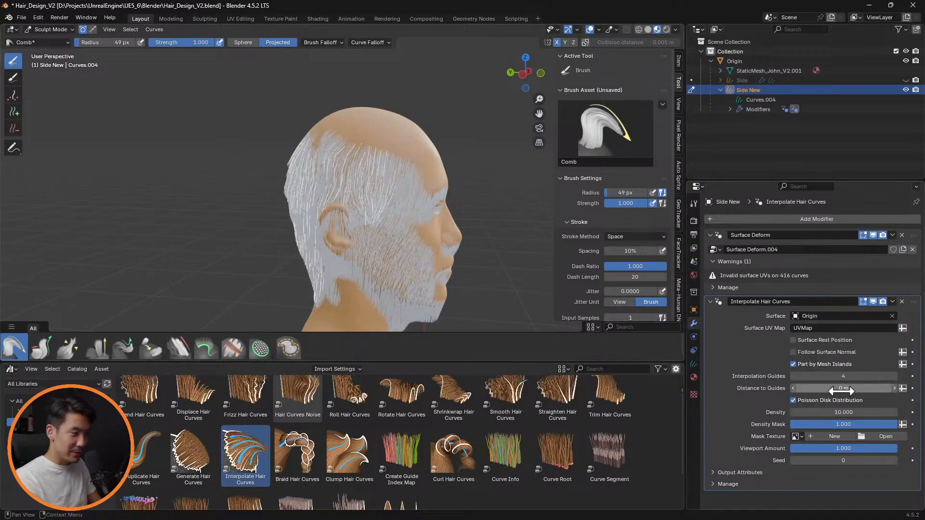
drag(836, 388, 855, 388)
Step: Puff the hairs around the sparse gap on the back of the head and hide the Interpolate Hair Curves modifier in the viewport
middle_drag(440, 216, 588, 264)
scroll(388, 202, up, 5)
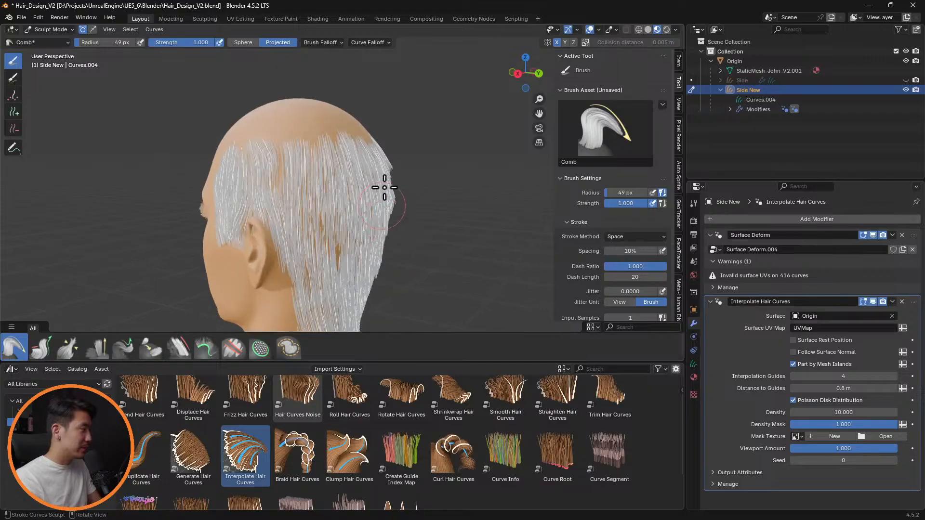
shift+middle_drag(439, 199, 504, 216)
scroll(431, 213, up, 1)
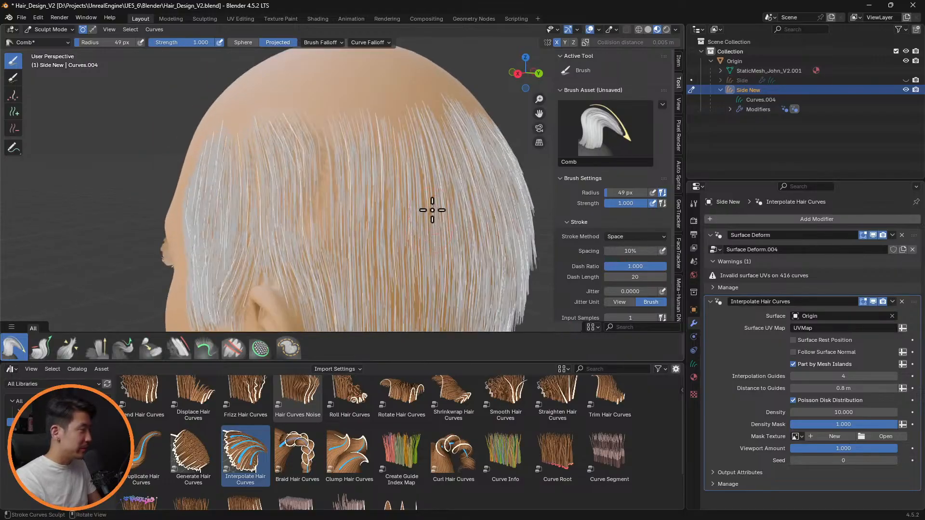
click(100, 353)
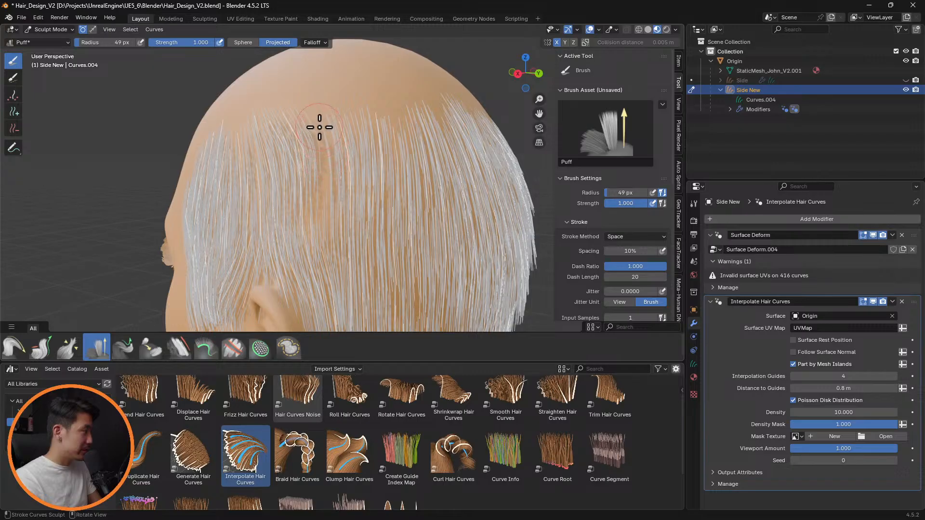
click(873, 302)
click(873, 301)
click(874, 302)
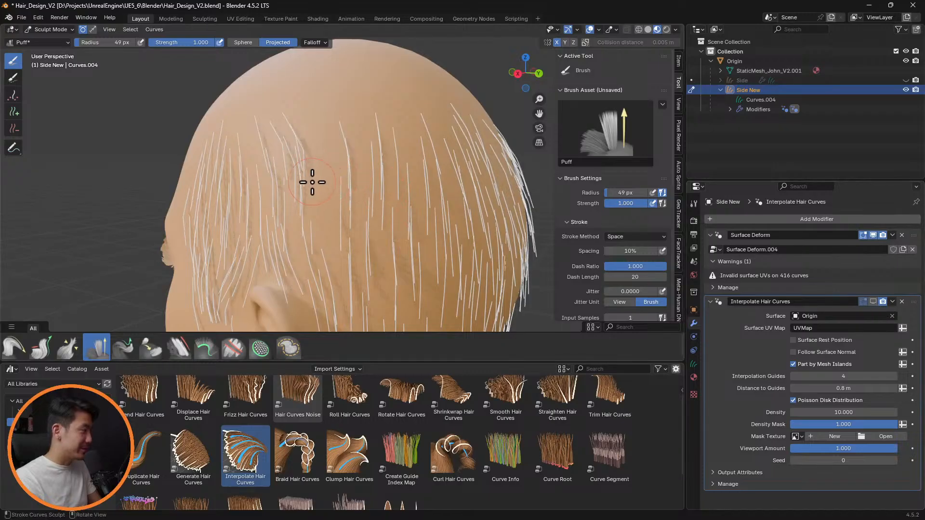
Step: Add a guide hair in the gap on the back of the head without Shape interpolation, and select only it with a 92 px Select brush
click(14, 112)
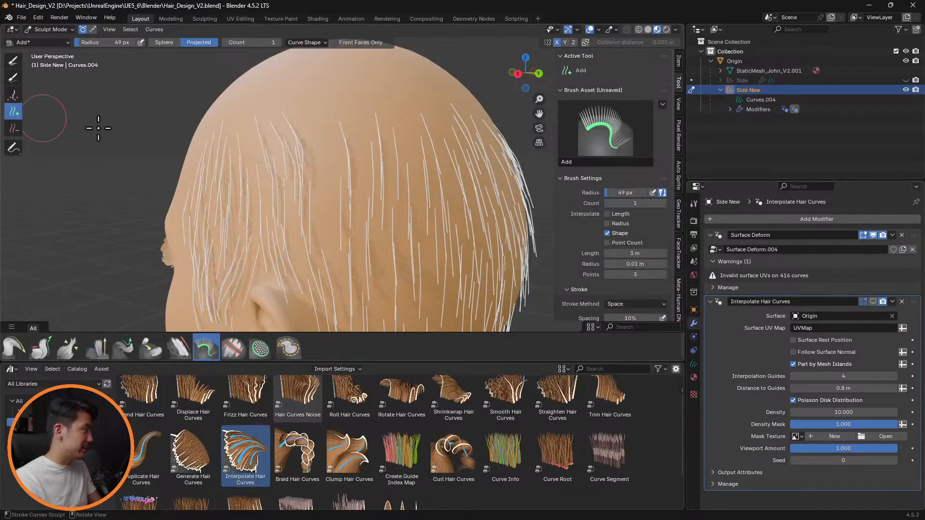
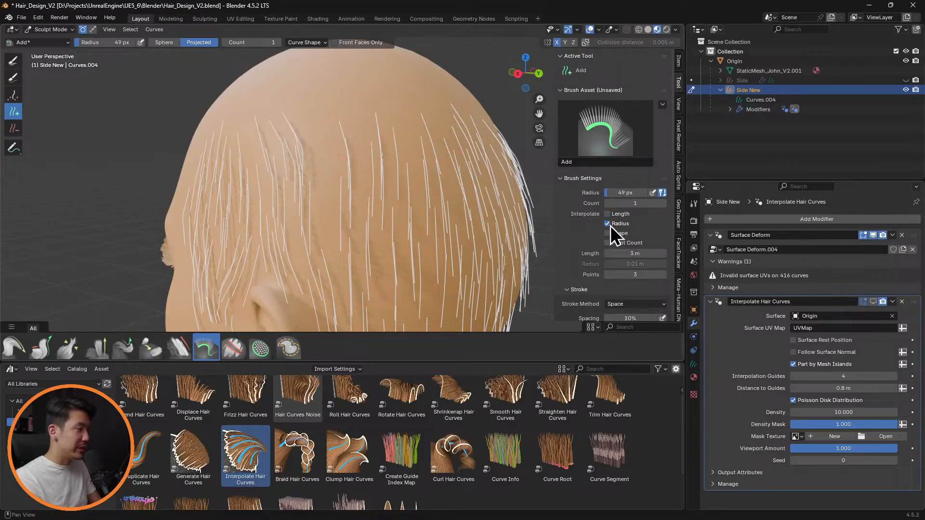
middle_drag(369, 143, 326, 149)
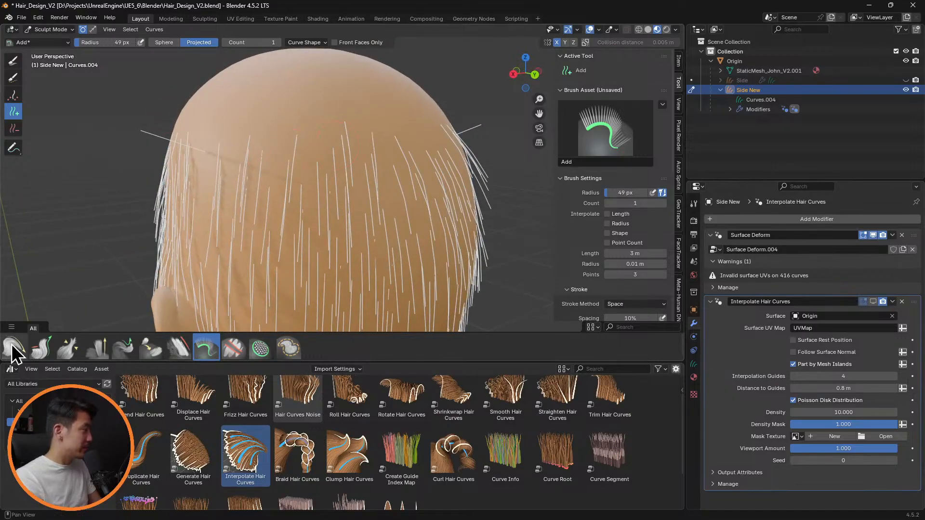
click(13, 78)
key(alt+a)
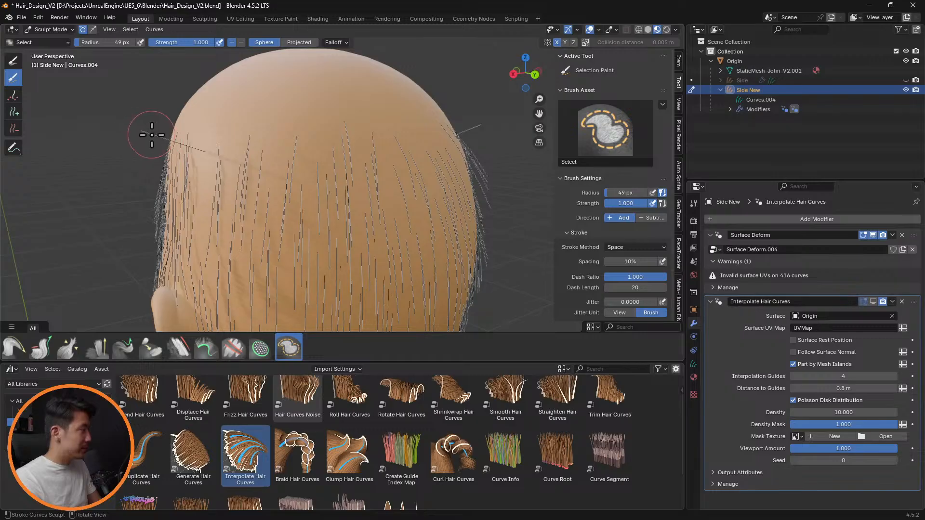
middle_drag(160, 140, 254, 211)
key(f)
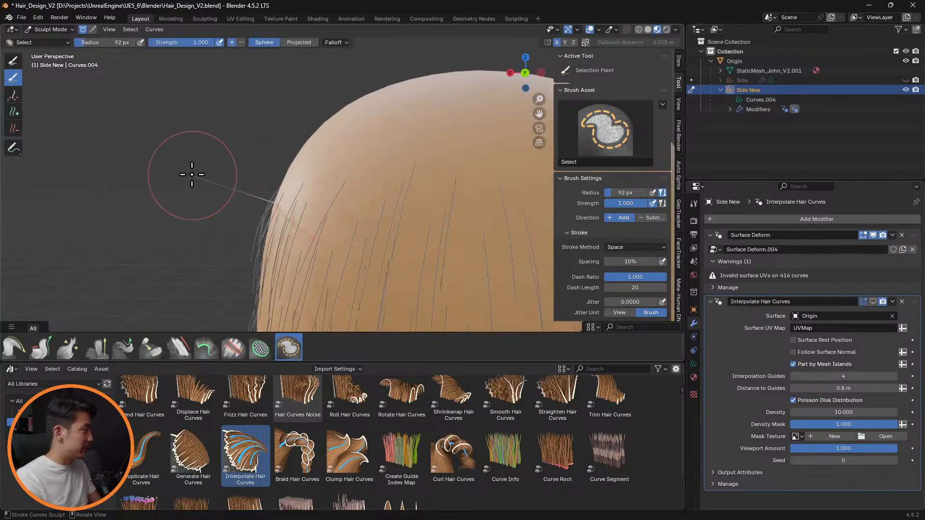
click(229, 177)
Step: Comb the selected new guide hair downward until it lies close to the back of the head
click(14, 347)
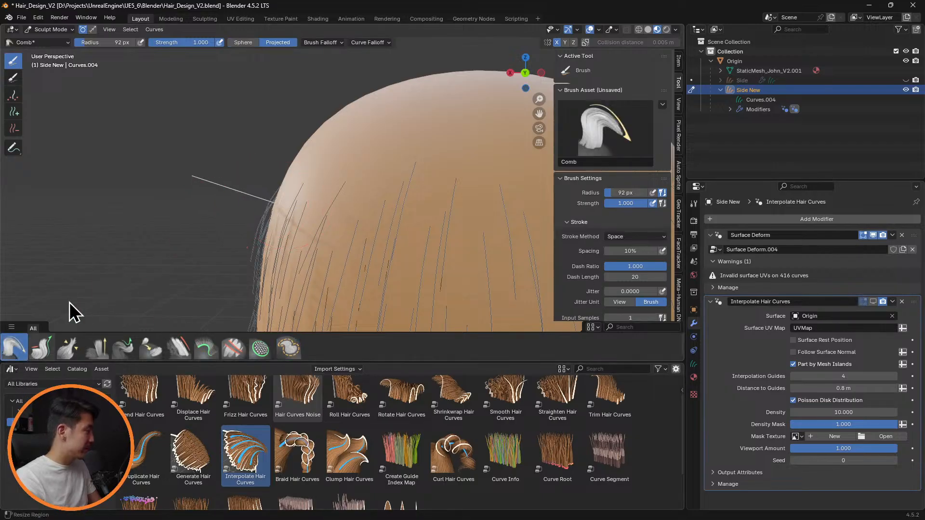
drag(241, 190, 238, 286)
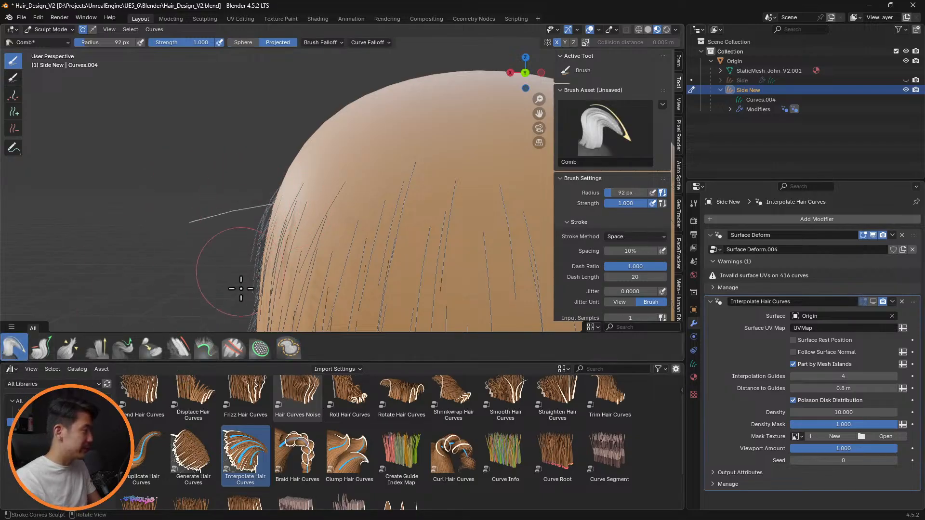
drag(215, 208, 207, 289)
drag(245, 202, 236, 320)
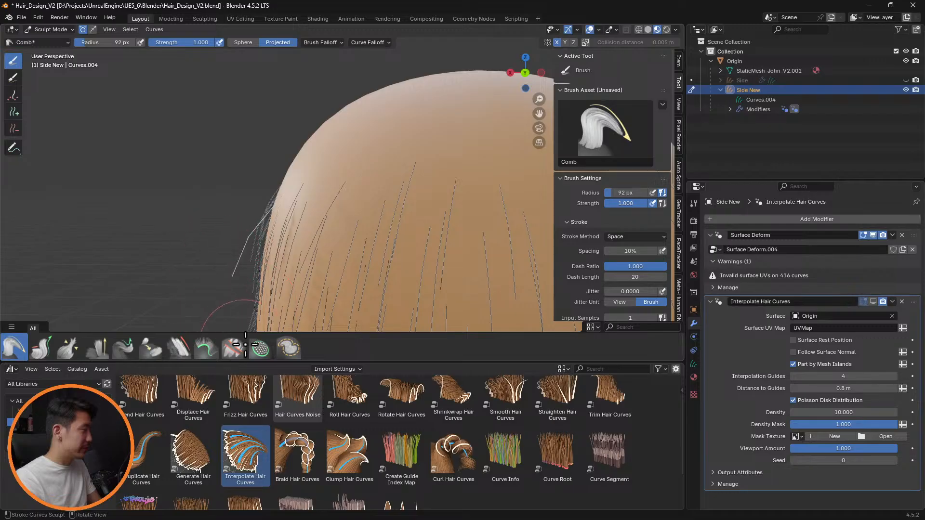
drag(240, 223, 263, 324)
Step: Puff the new guide hair, set the Comb strength to 0.453 and comb the hair in line with its neighbours
middle_drag(257, 250, 491, 270)
scroll(491, 271, up, 2)
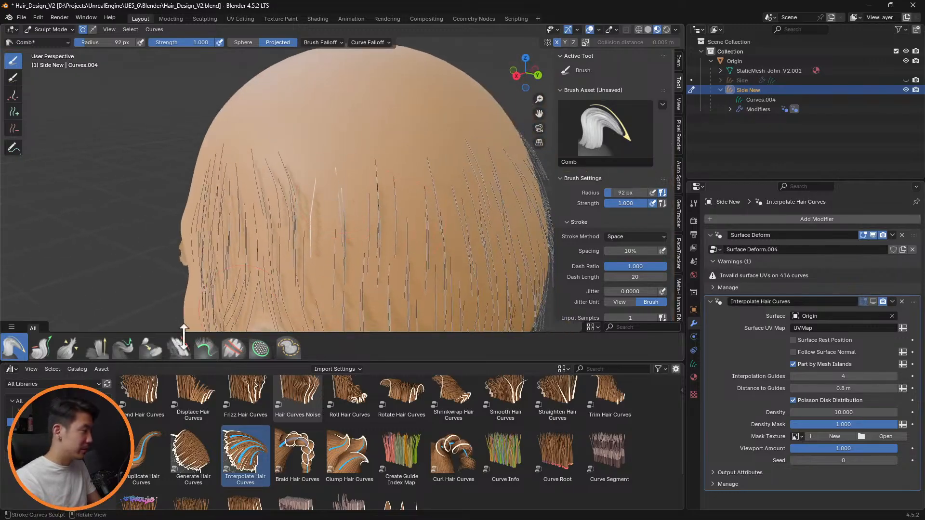
click(97, 348)
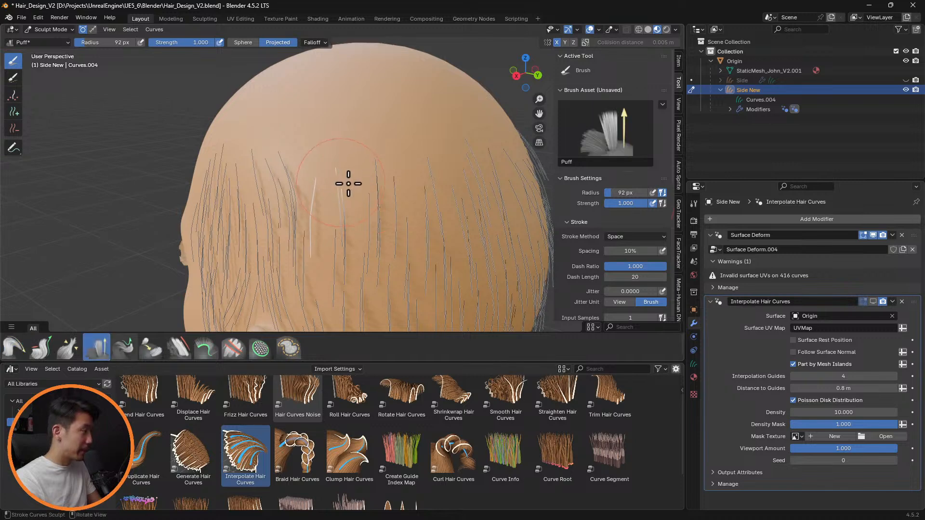
click(14, 350)
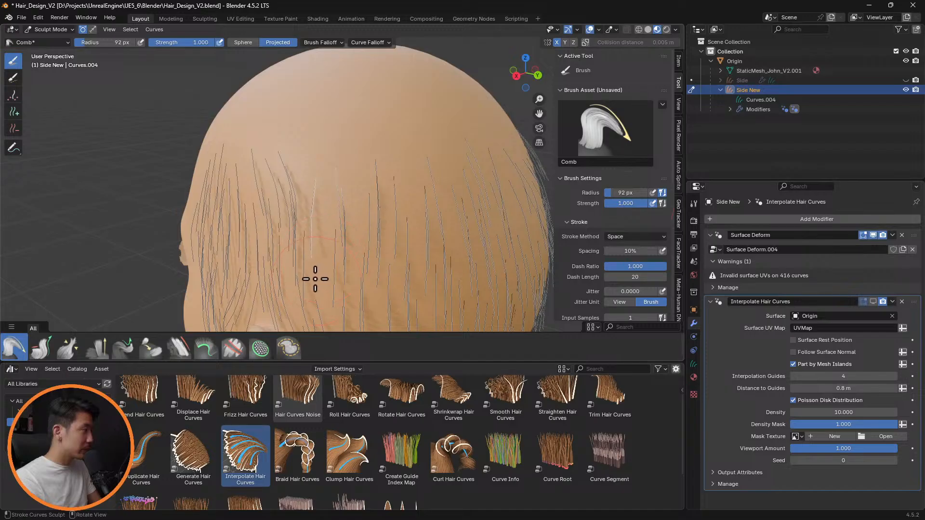
drag(195, 43, 161, 43)
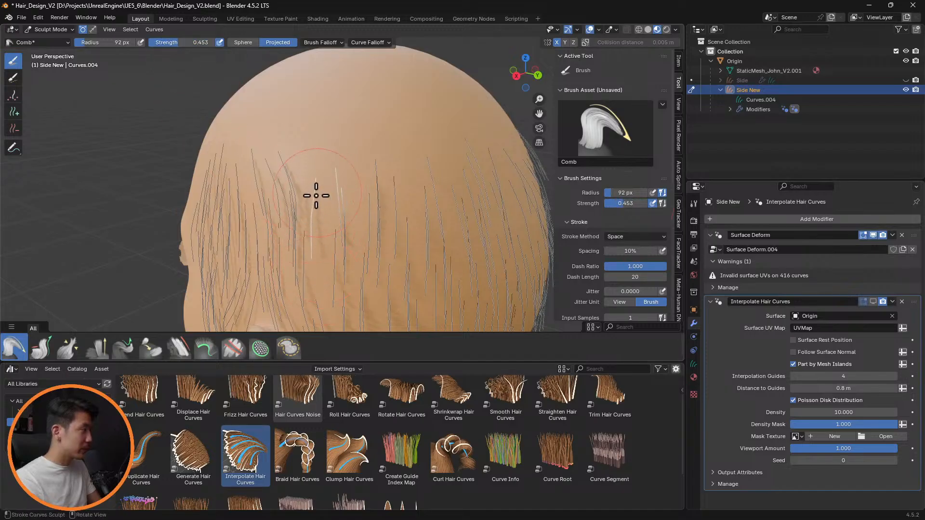
Step: Set the curves shape in the render settings to Strip and return to the hair's modifier settings
click(693, 221)
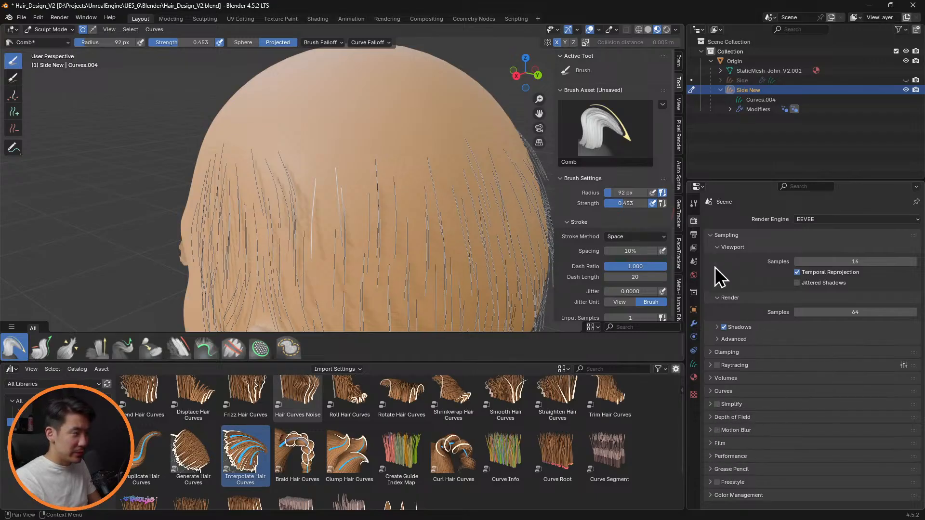
click(713, 392)
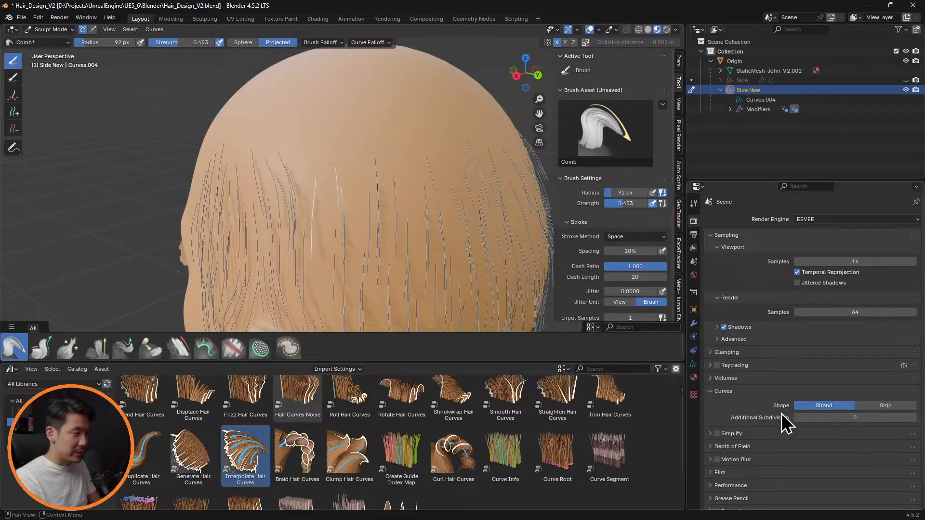
click(881, 406)
middle_drag(409, 237, 495, 215)
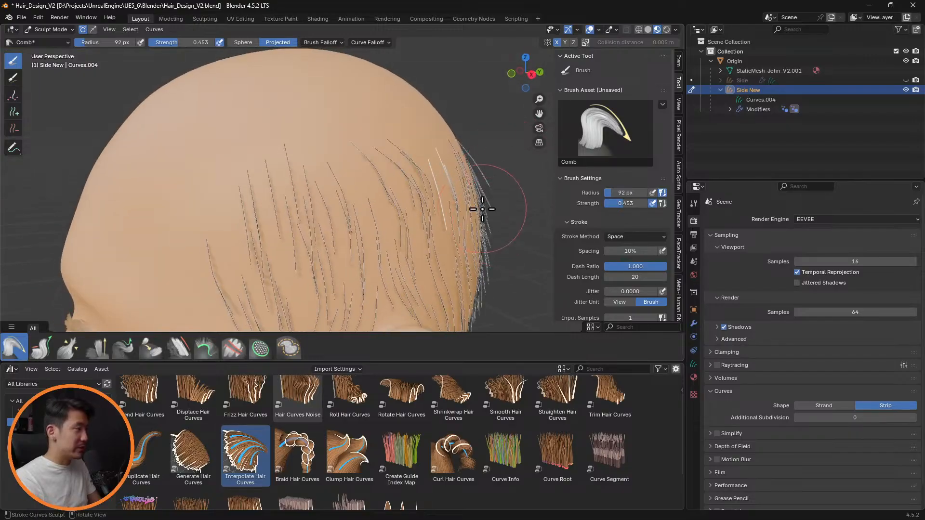
click(694, 378)
click(694, 324)
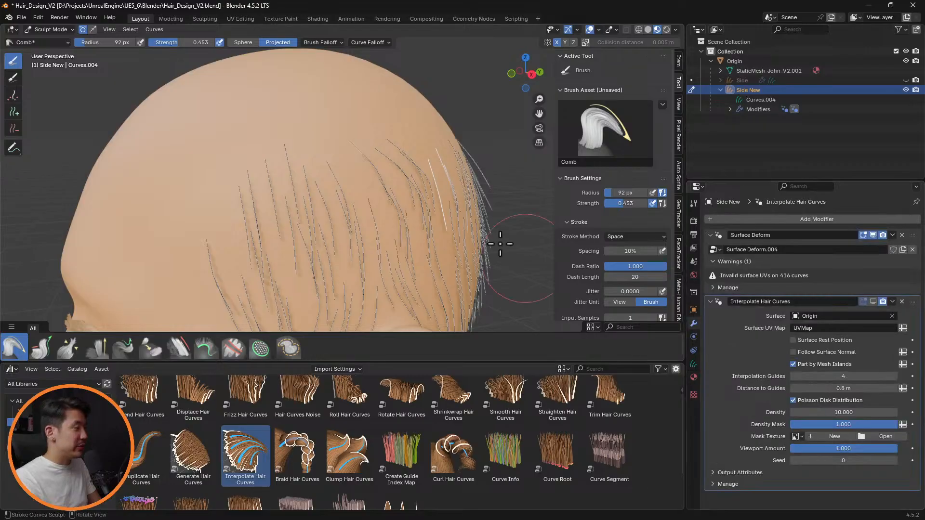
Step: Reselect all the hairs and puff the sideburn tips in front of the ear with the 92 px brush
mouse_move(496, 241)
middle_down()
mouse_move(459, 227)
mouse_move(380, 226)
mouse_move(455, 231)
mouse_move(324, 165)
mouse_move(380, 215)
mouse_move(342, 222)
mouse_move(380, 224)
mouse_move(372, 241)
mouse_move(355, 233)
mouse_move(408, 222)
mouse_move(219, 204)
mouse_move(438, 219)
mouse_move(514, 207)
mouse_move(516, 225)
middle_up()
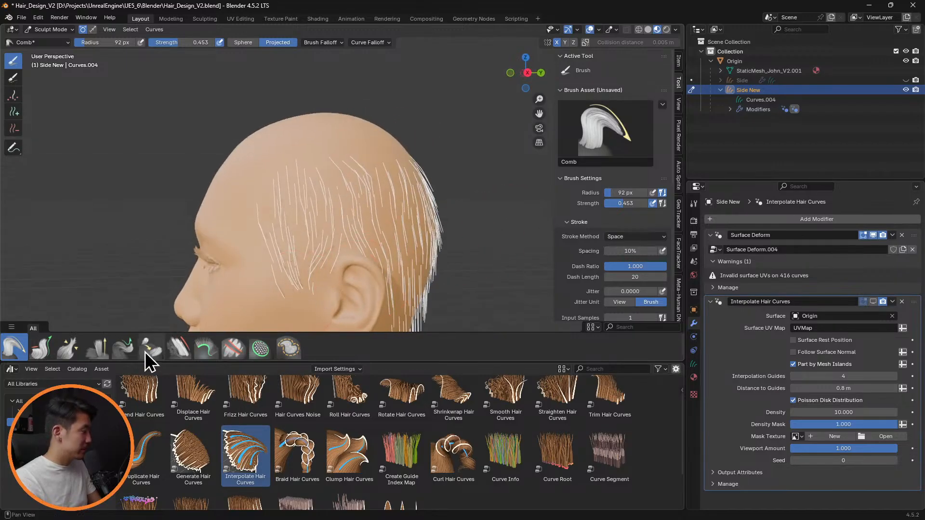
click(96, 346)
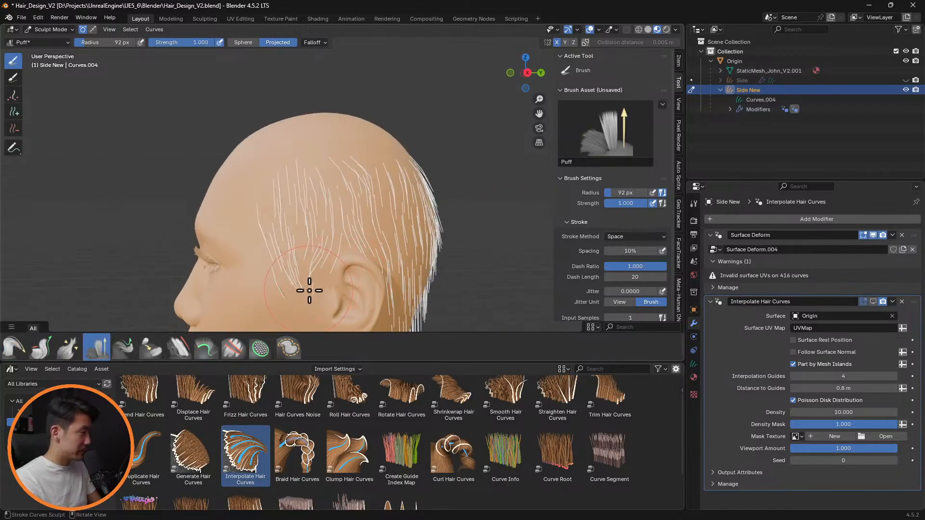
middle_drag(305, 289, 328, 267)
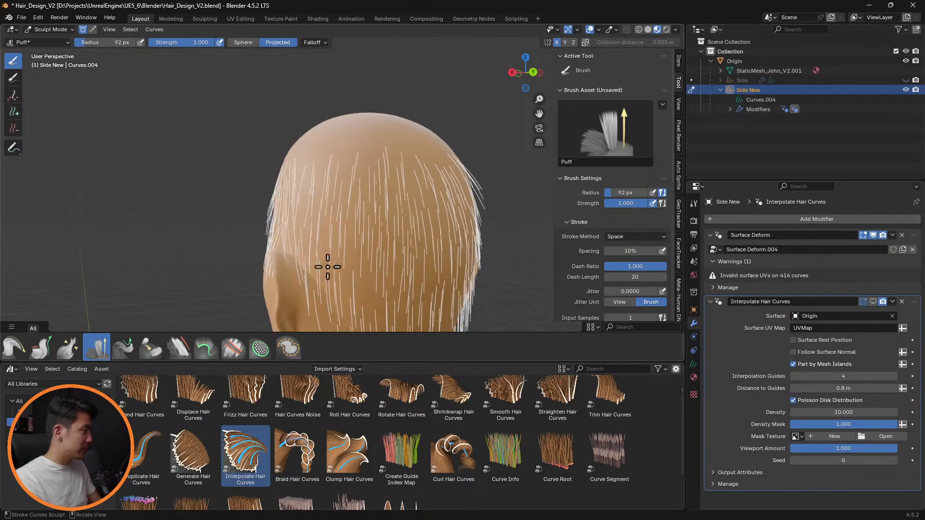
Step: Reduce the Comb radius to 42 px and comb the temple and sideburn hairs closer to the head from the front
click(12, 352)
key(f)
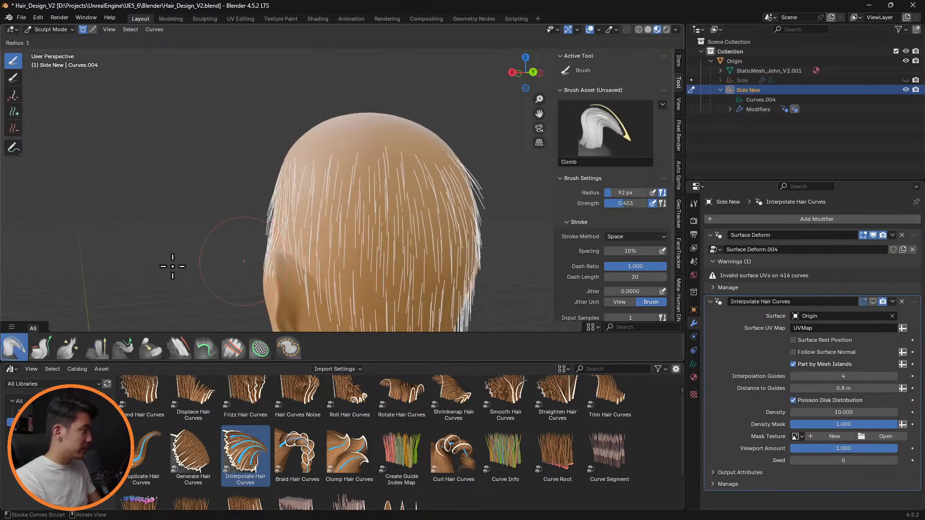
click(220, 267)
middle_drag(220, 266, 504, 276)
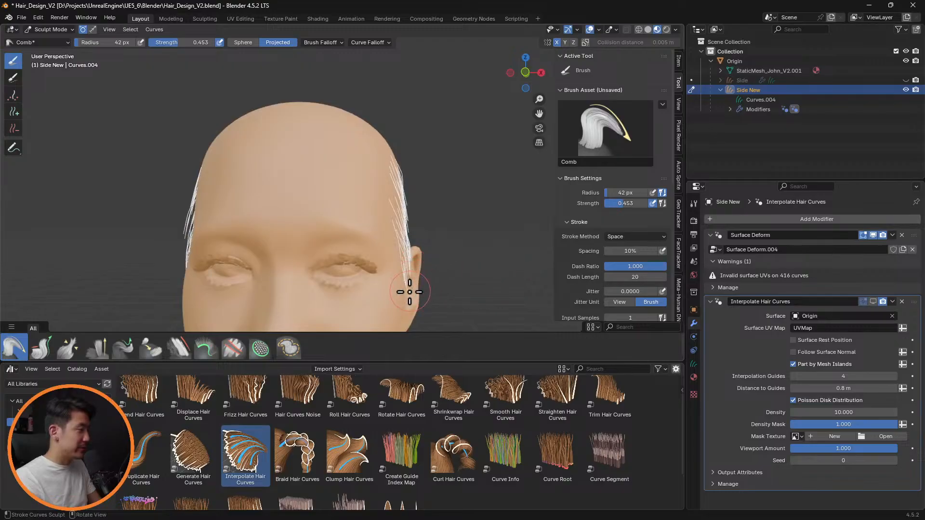
mouse_move(437, 269)
middle_down()
mouse_move(471, 268)
mouse_move(448, 268)
middle_up()
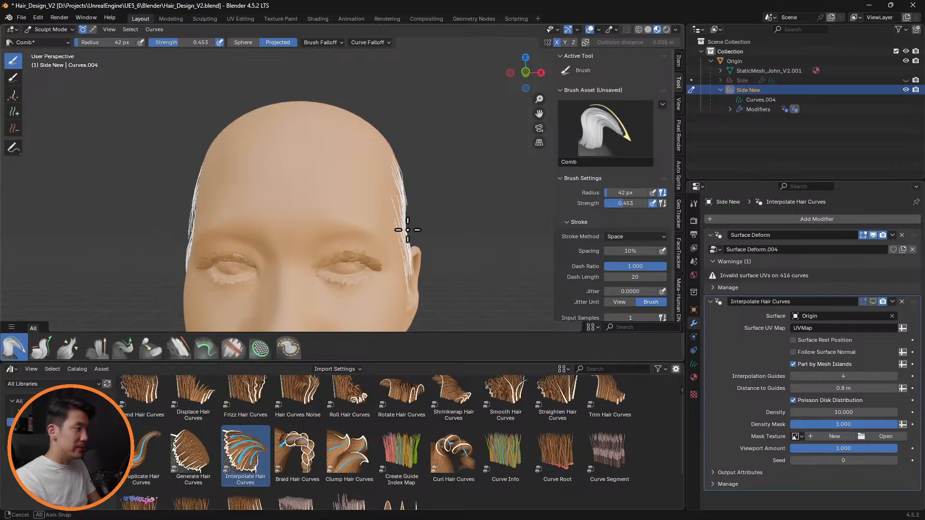
middle_drag(411, 227, 509, 229)
middle_drag(432, 233, 412, 224)
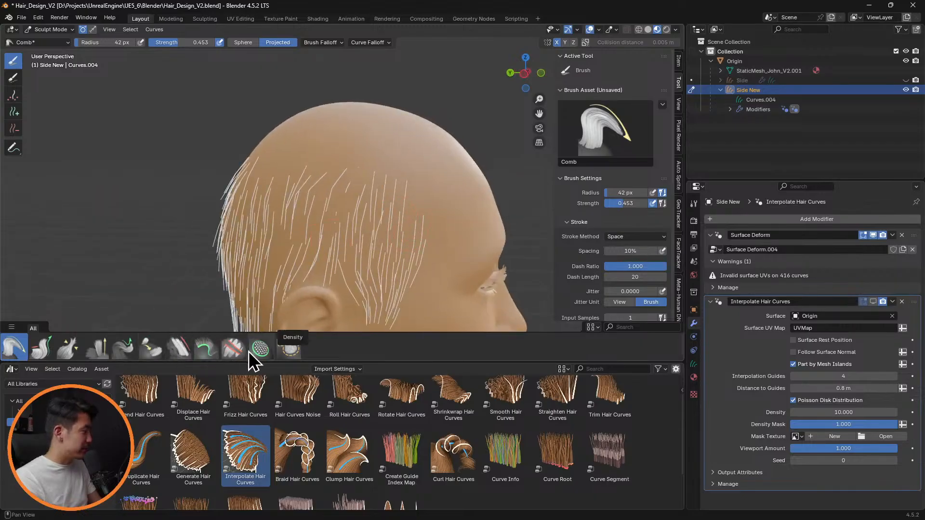
Step: Puff the upper hairs above the ear with the 42 px brush
click(97, 348)
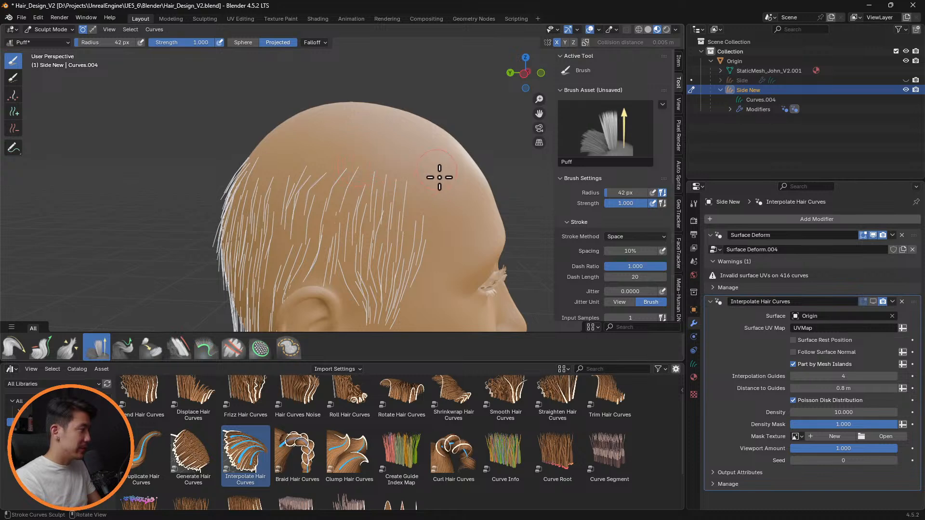
middle_drag(444, 237, 489, 250)
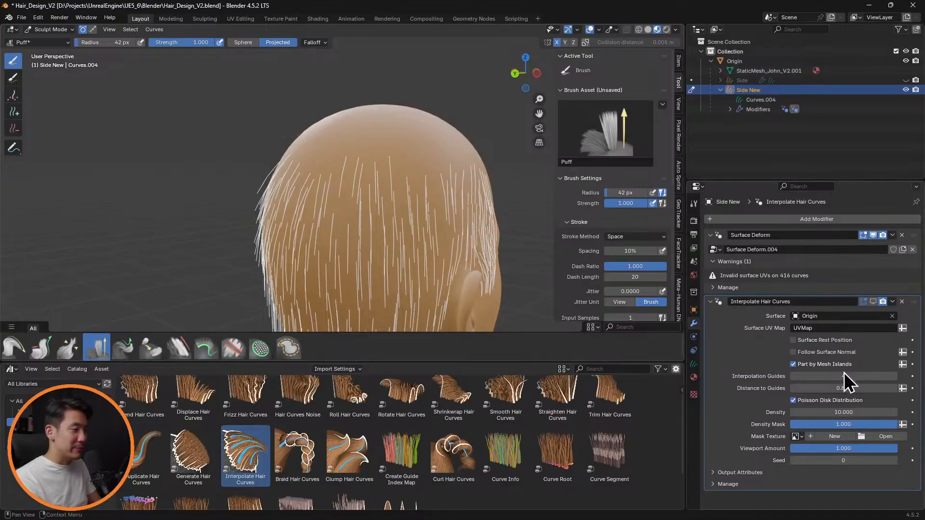
Step: Show the interpolated hairs in the viewport, examine their coverage on the side and back of the head, and hide them again
click(873, 302)
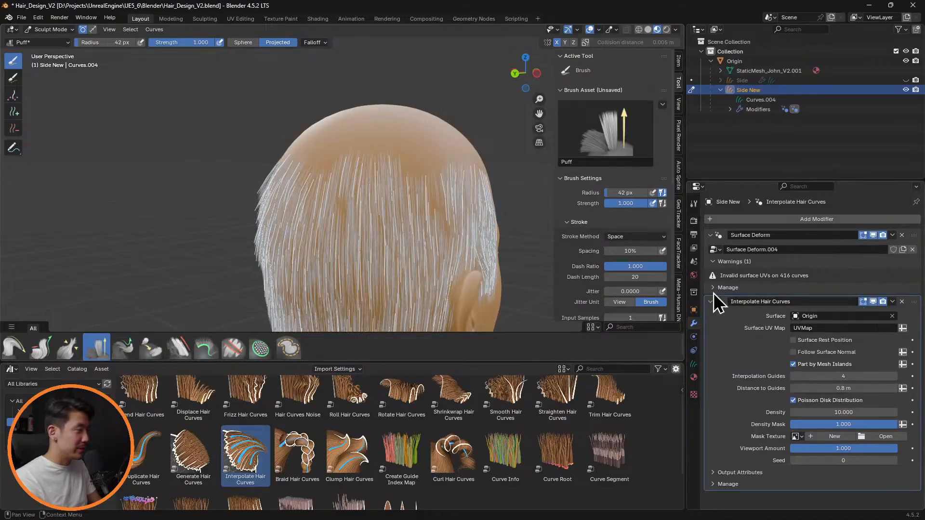
middle_drag(502, 212, 537, 219)
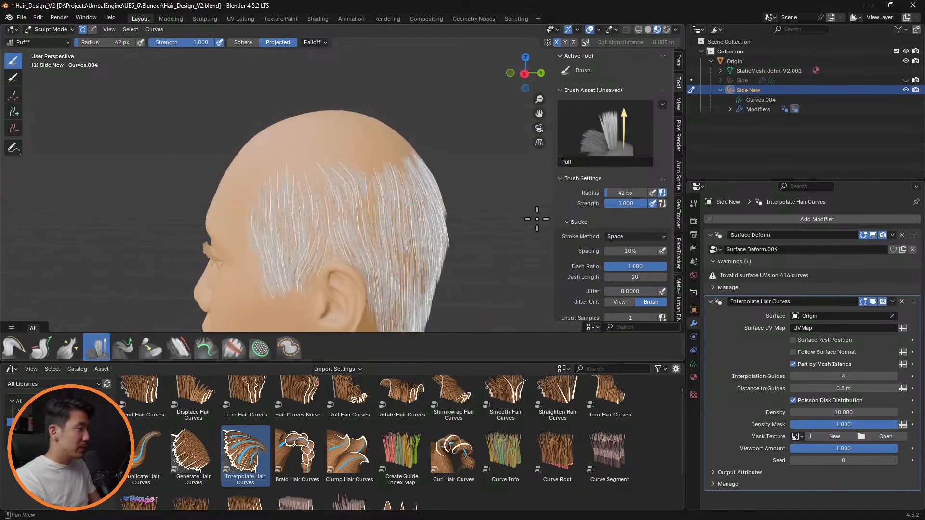
scroll(468, 225, down, 3)
middle_drag(481, 222, 394, 213)
scroll(395, 231, up, 1)
scroll(394, 234, up, 2)
click(873, 302)
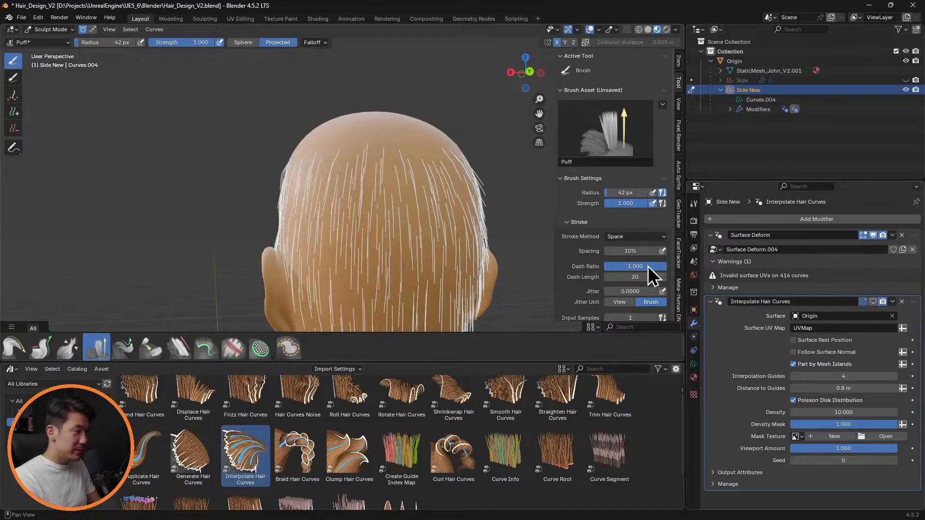
Step: Add a mirrored guide hair in the gap behind the ear on the back of the head using the 42 px Add brush
middle_drag(511, 226, 393, 270)
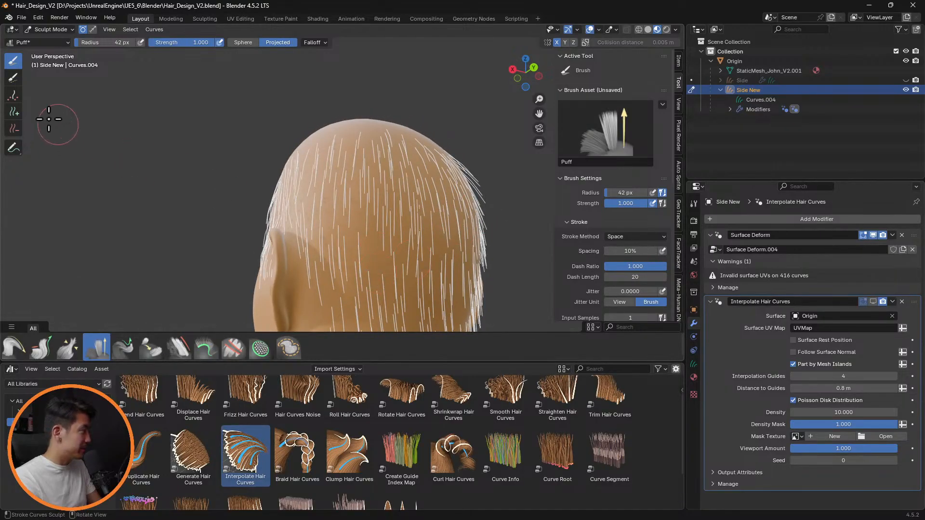
click(15, 112)
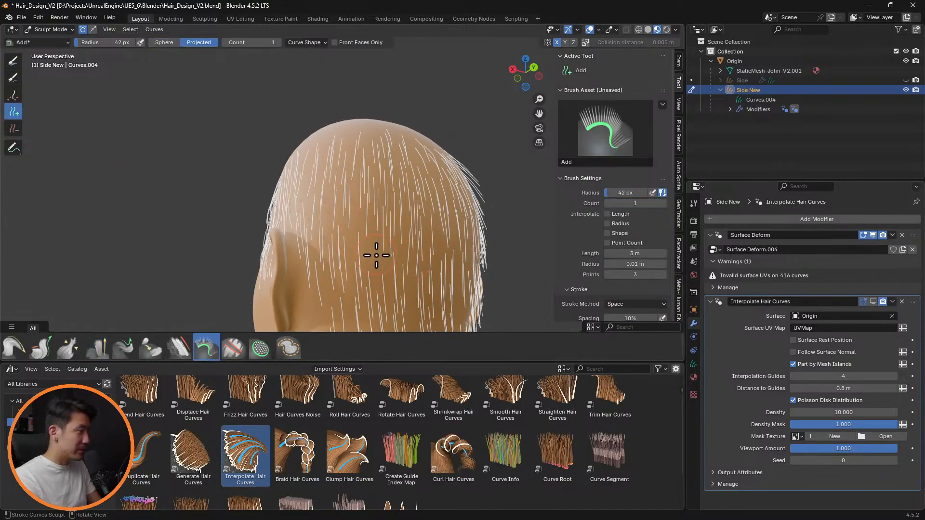
middle_drag(431, 251, 241, 290)
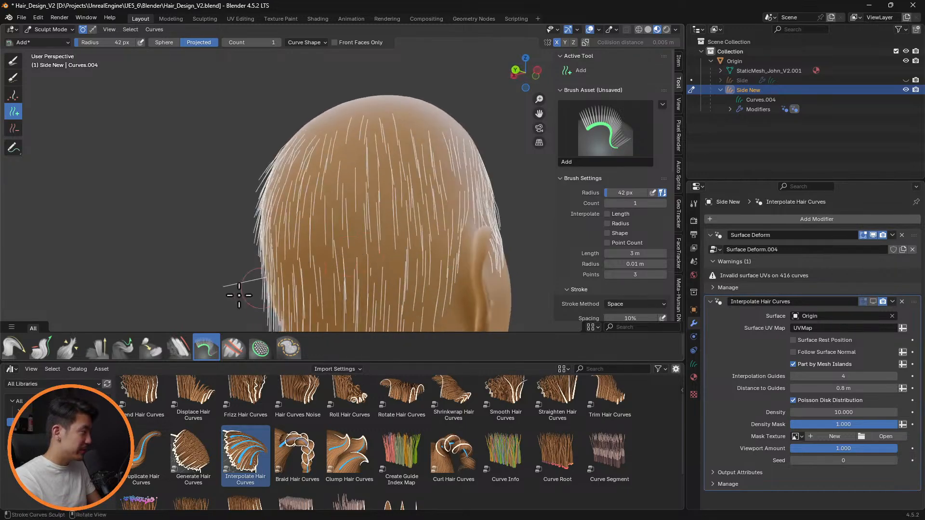
Step: Restrict the selection to the newly added guide hair and reduce the selection brush radius to 28 px
click(13, 61)
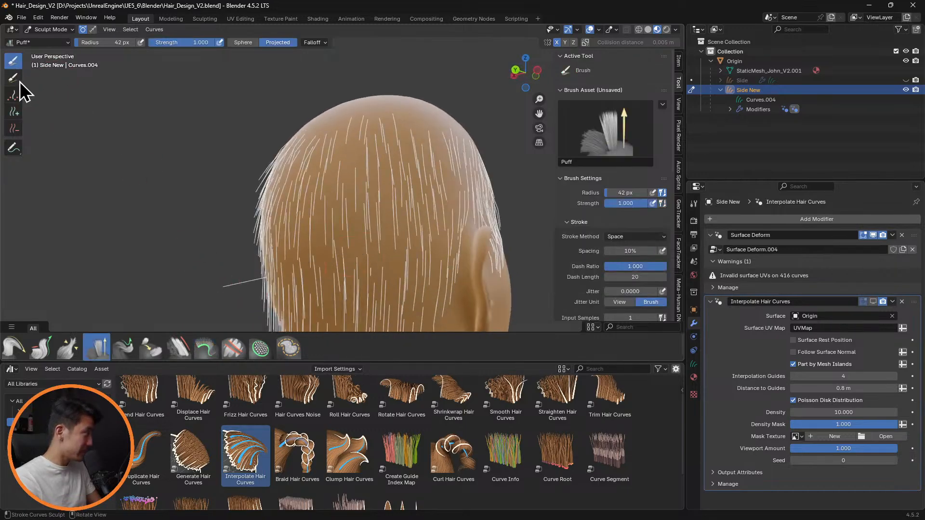
click(15, 79)
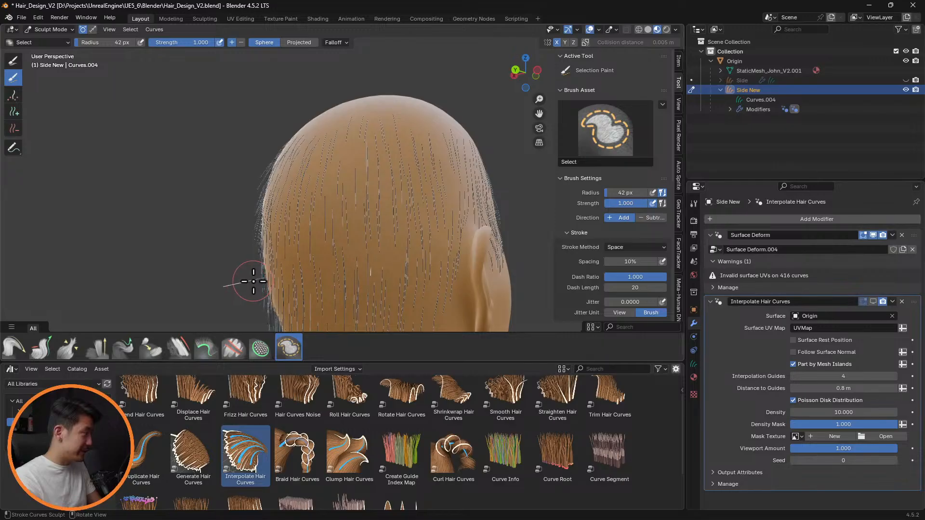
mouse_move(276, 289)
middle_down()
mouse_move(382, 231)
mouse_move(512, 249)
mouse_move(473, 273)
mouse_move(497, 233)
mouse_move(486, 220)
middle_up()
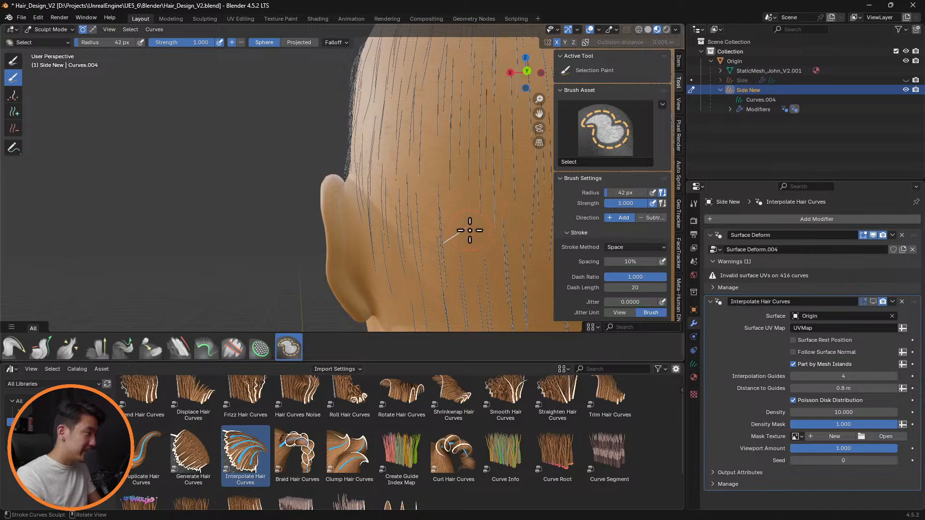
key(f)
click(470, 227)
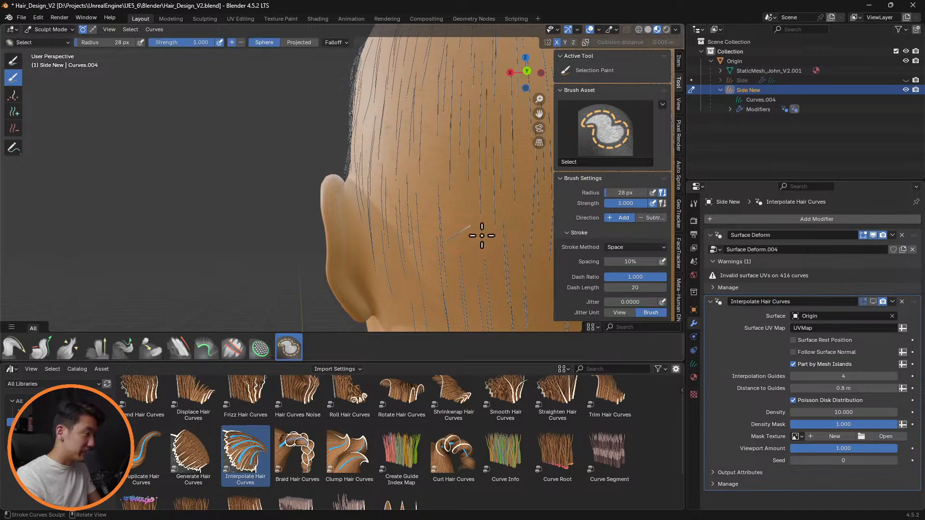
middle_drag(482, 236, 359, 245)
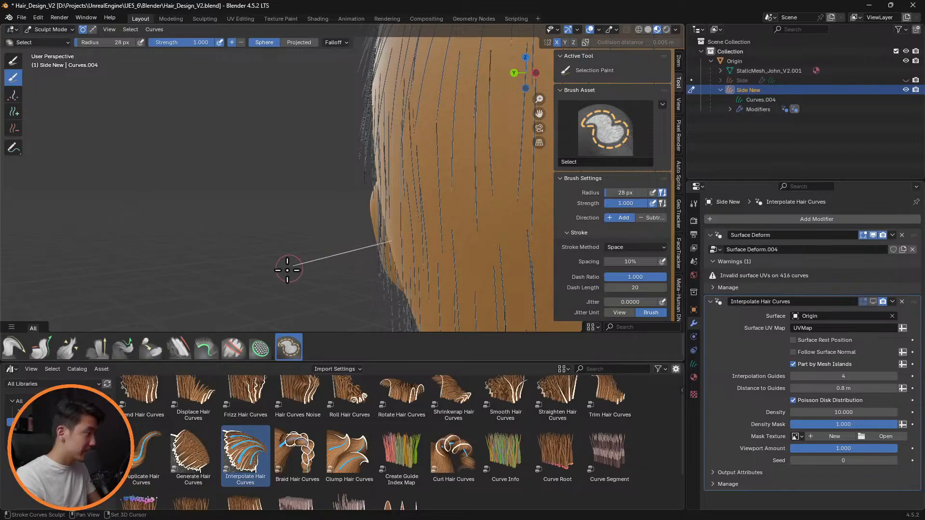
Step: Comb the new guide hair down toward the head, enlarging the Comb radius to 115 px and finally 432 px
click(14, 347)
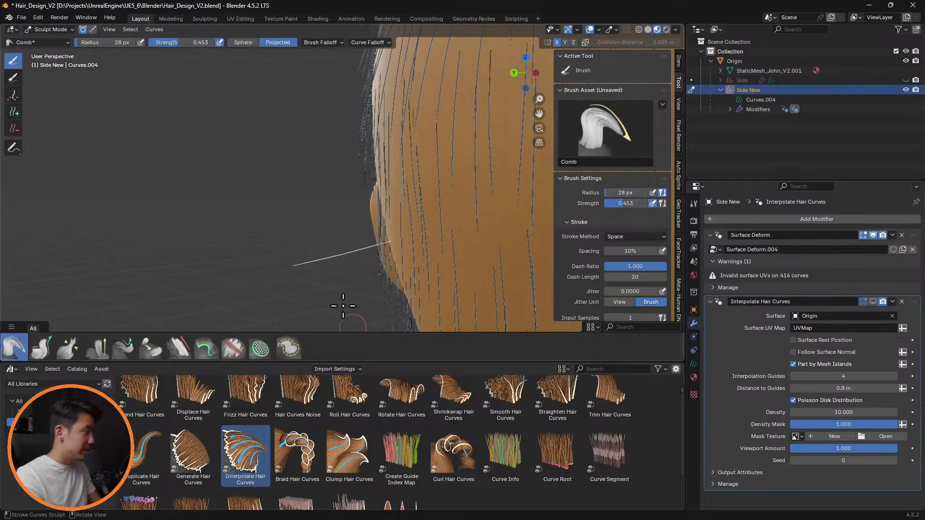
key(f)
click(438, 263)
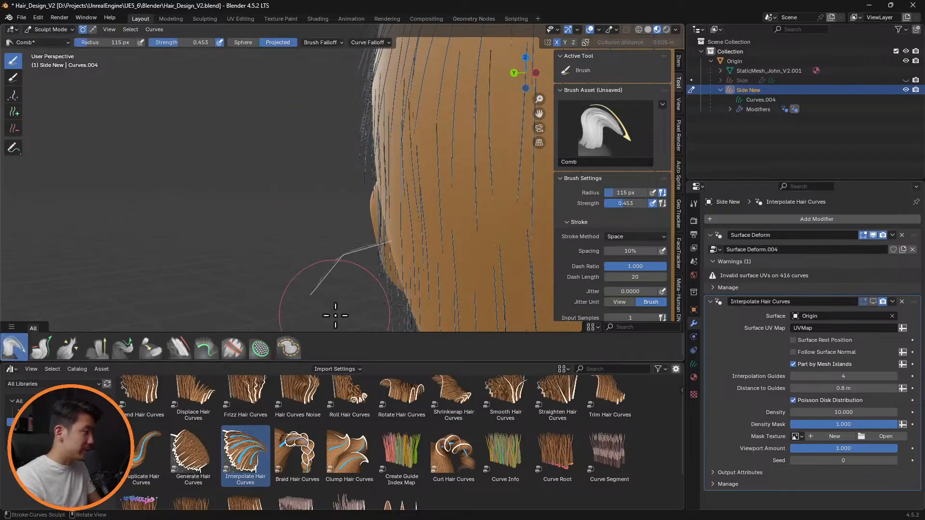
key(f)
click(451, 248)
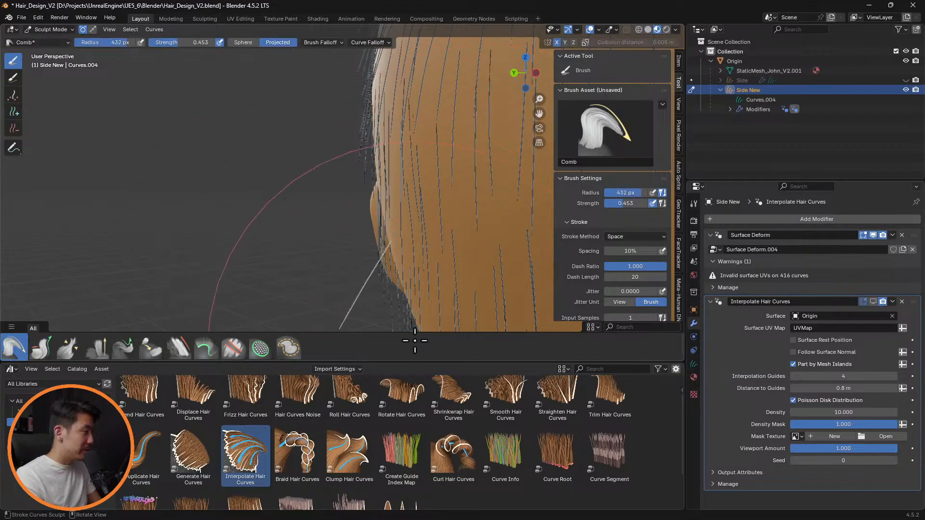
middle_drag(448, 269, 521, 265)
click(579, 222)
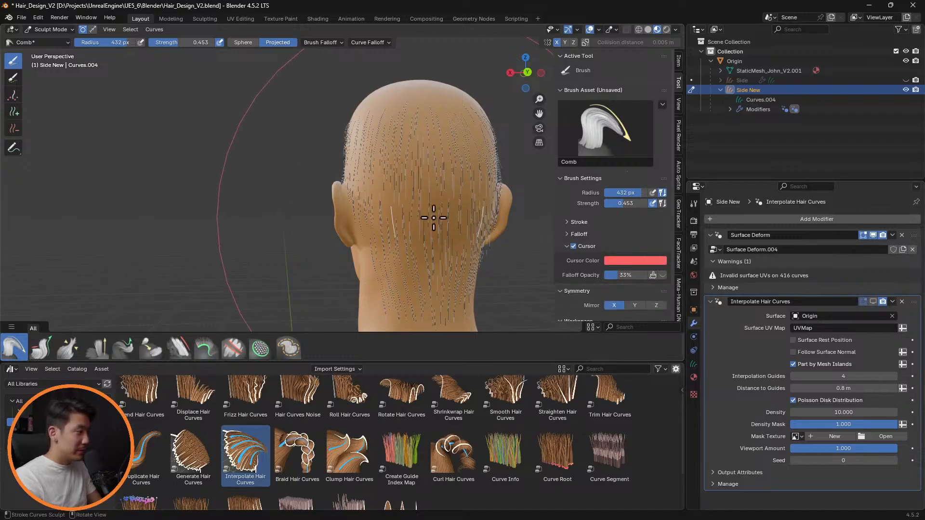
Step: Reselect all the hairs and reduce the Comb radius to 121 px
click(18, 113)
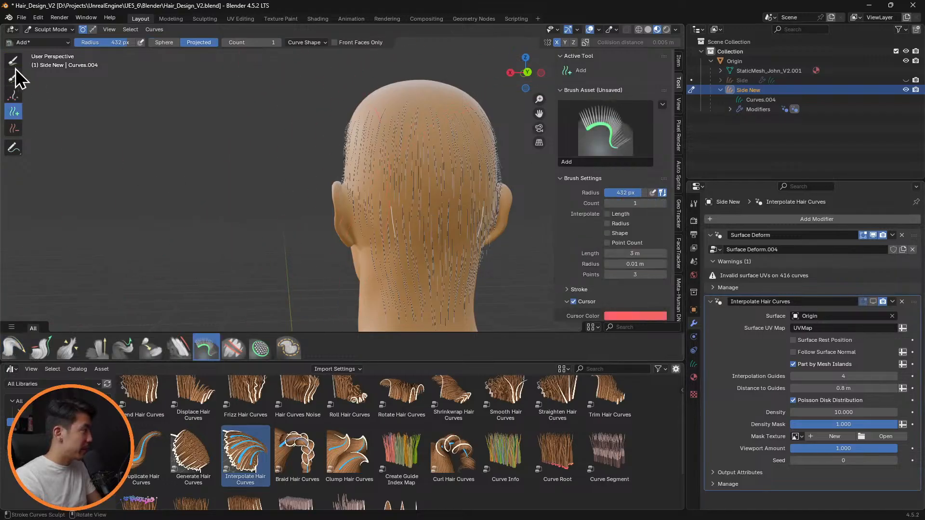
click(15, 61)
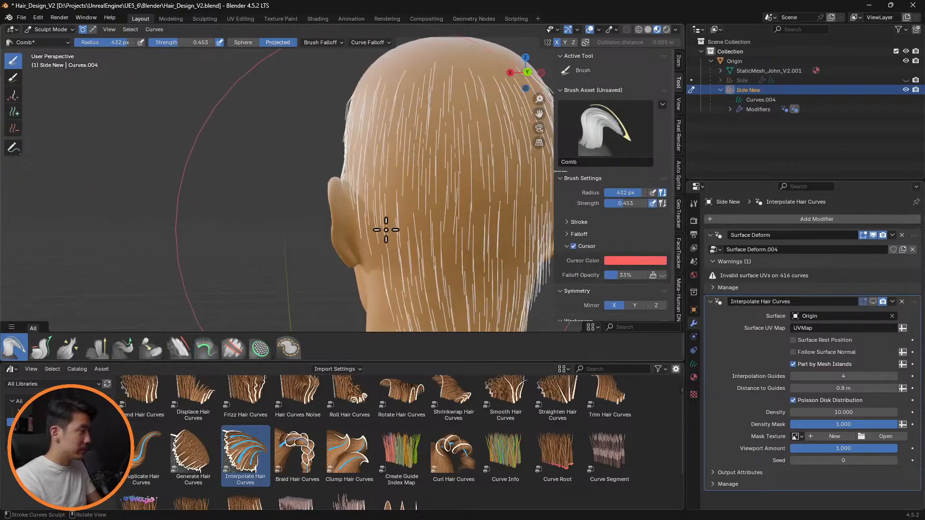
key(f)
click(254, 220)
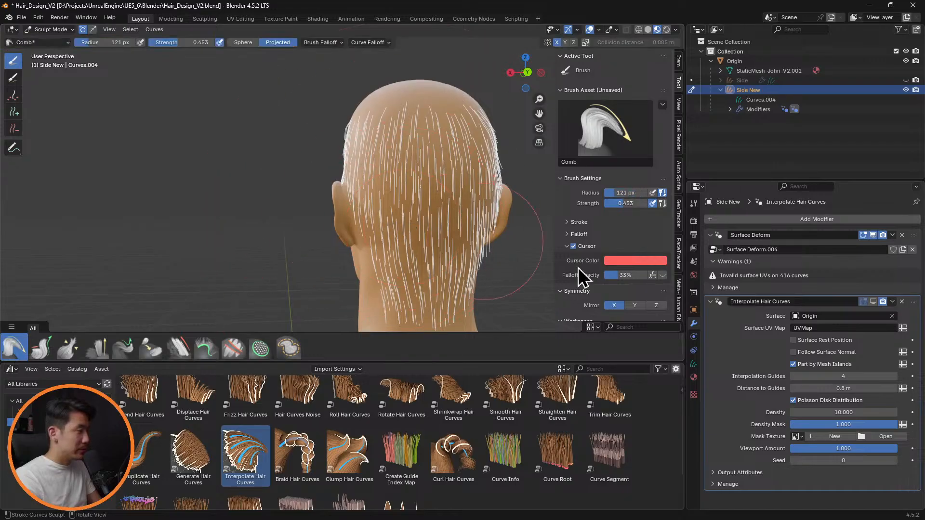
Step: Compare the guide hairs with the interpolated hairs around the ear, nape and back of the head, leaving the interpolation hidden in the viewport
click(874, 302)
middle_drag(440, 221, 495, 206)
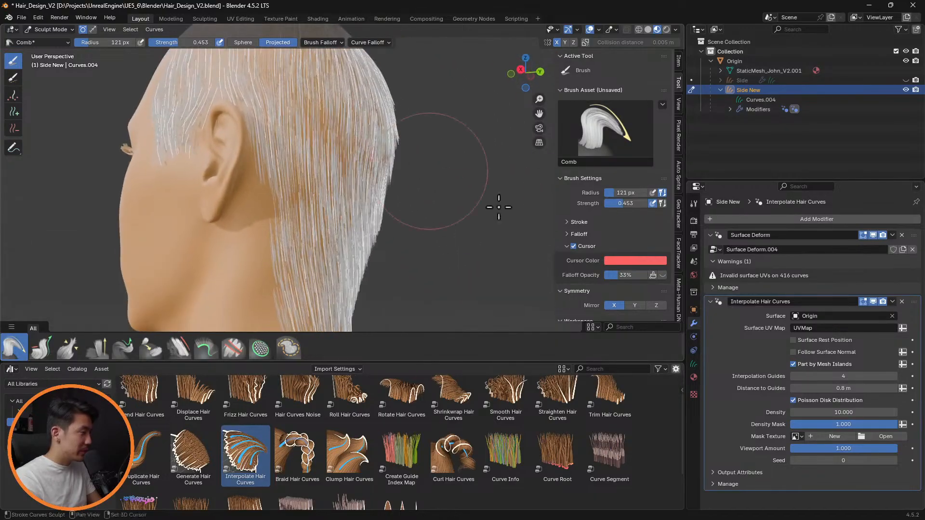
click(874, 302)
middle_drag(541, 260, 434, 234)
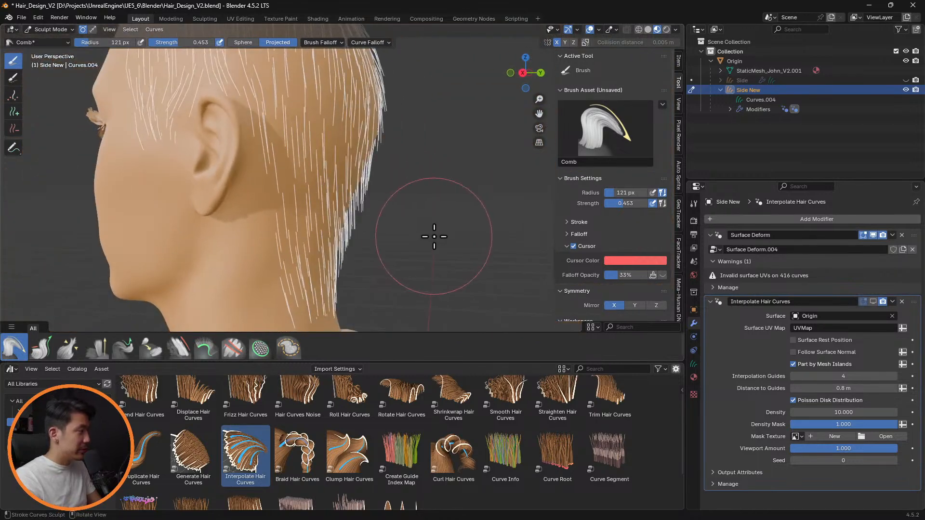
click(873, 302)
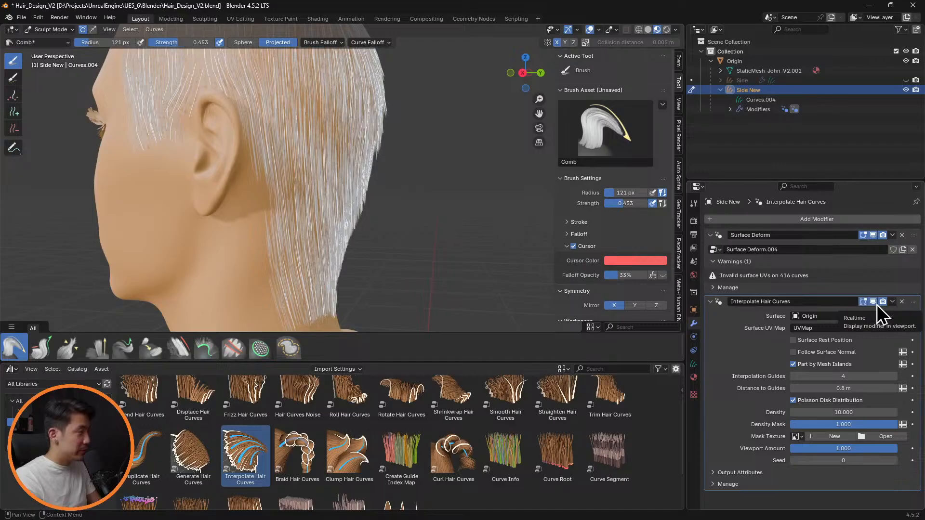
middle_drag(463, 226, 365, 196)
scroll(447, 209, up, 3)
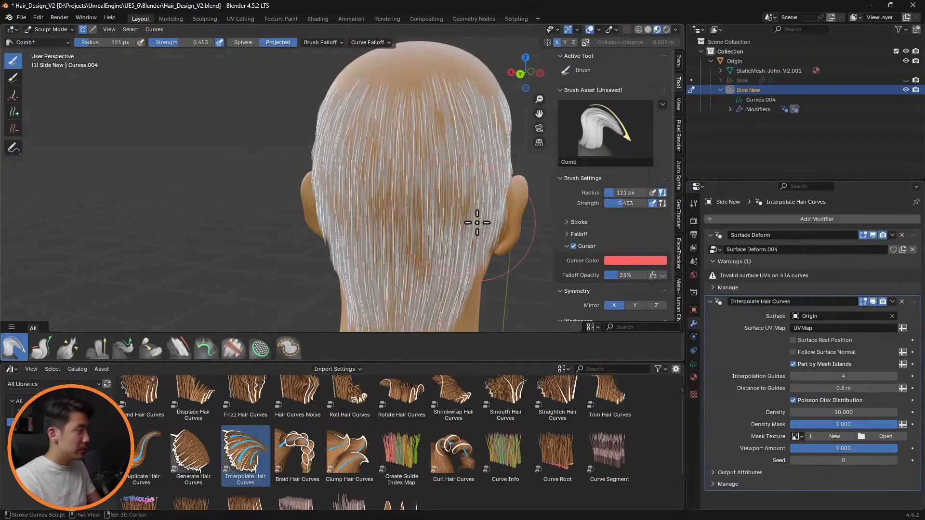
middle_drag(475, 218, 380, 208)
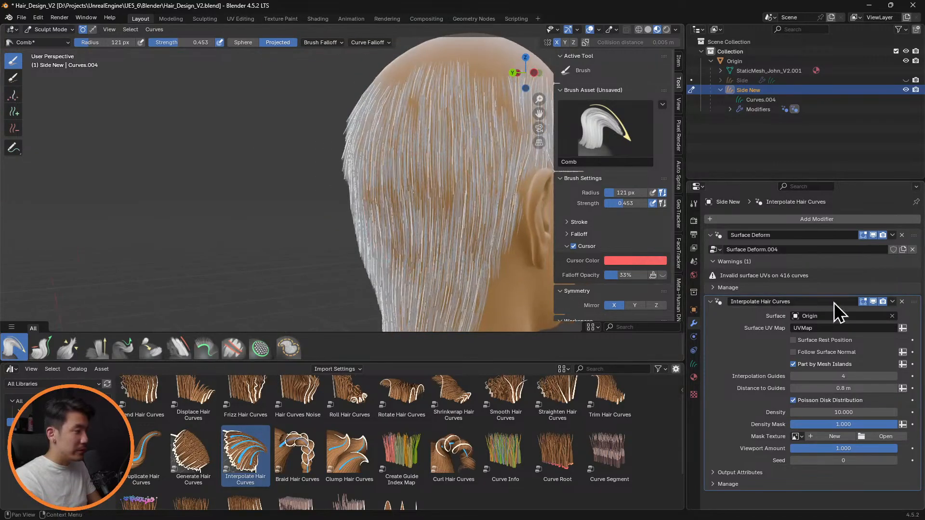
click(874, 304)
click(873, 303)
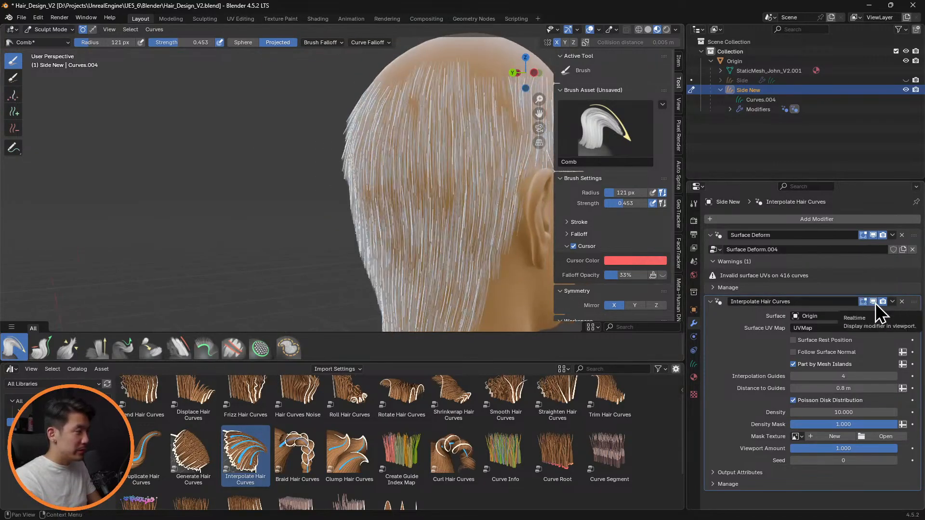
click(874, 302)
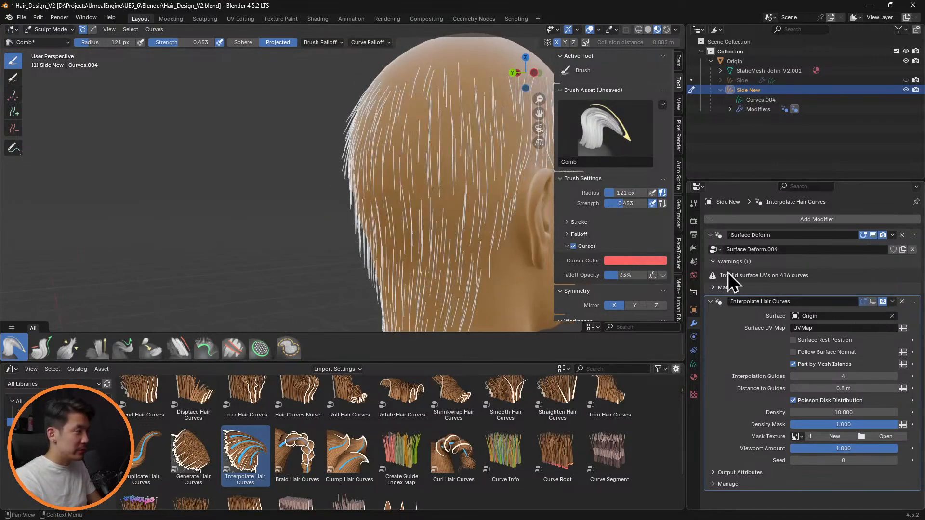
Step: Add a guide hair in the sparse area at the back of the head using the Add brush at 29 px radius
click(14, 112)
key(f)
click(412, 208)
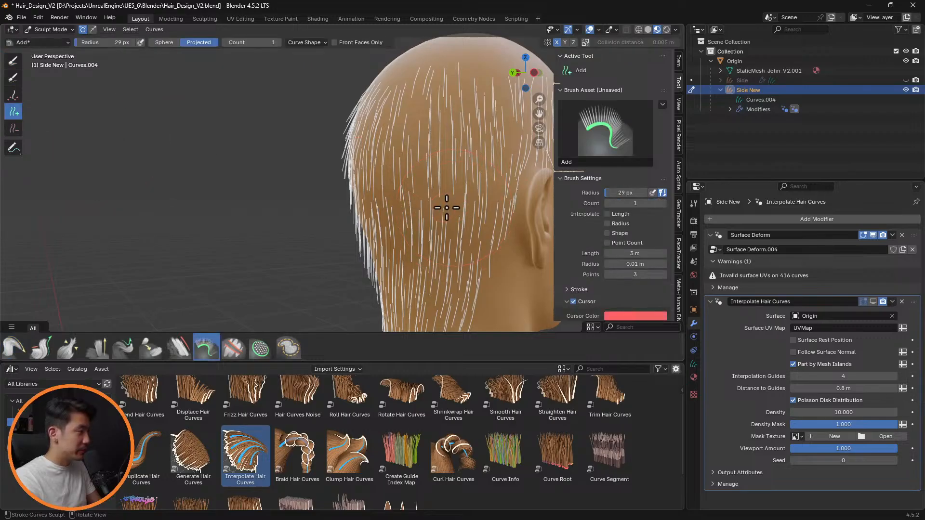
Step: Select only the newly added guide hair sticking out of the back of the head with Selection Paint
middle_drag(500, 207, 451, 234)
click(15, 78)
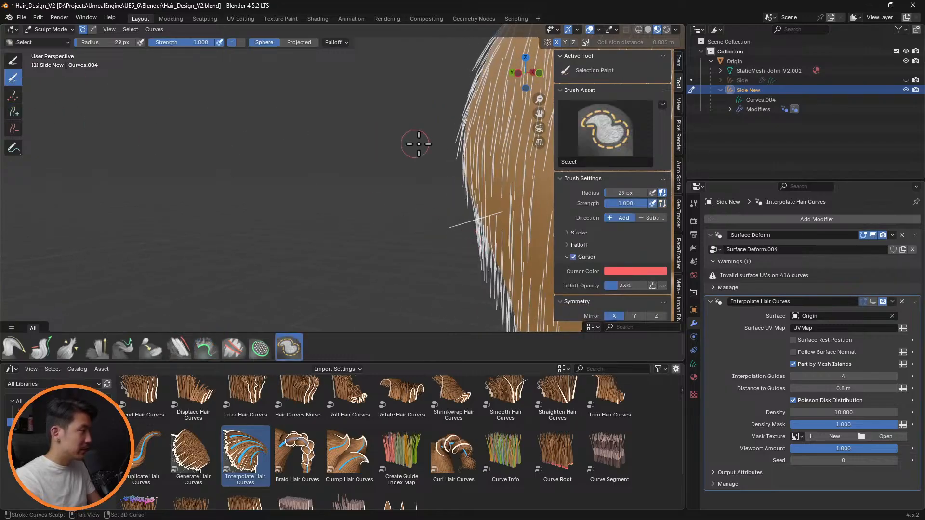
shift+middle_drag(478, 171, 328, 138)
drag(306, 190, 318, 189)
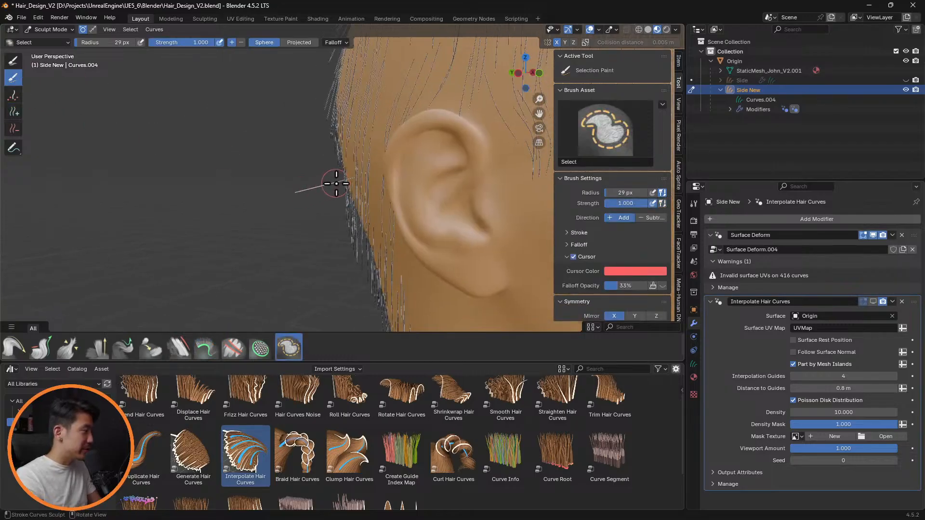
Step: Comb the selected guide hair down flat against the scalp using the Comb brush at 356 px radius
mouse_move(336, 184)
middle_down()
mouse_move(388, 175)
mouse_move(451, 206)
mouse_move(487, 207)
mouse_move(458, 166)
mouse_move(384, 140)
middle_up()
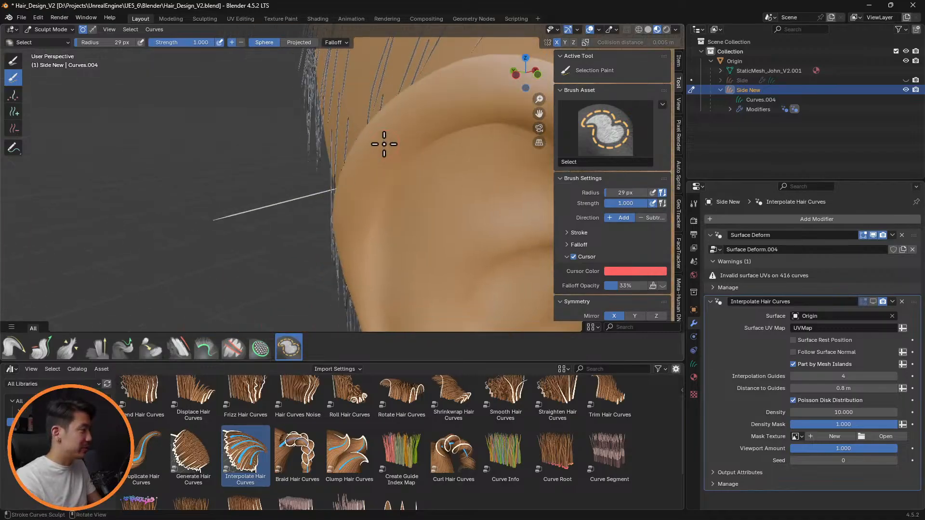
click(16, 352)
key(f)
click(428, 205)
drag(326, 201, 339, 327)
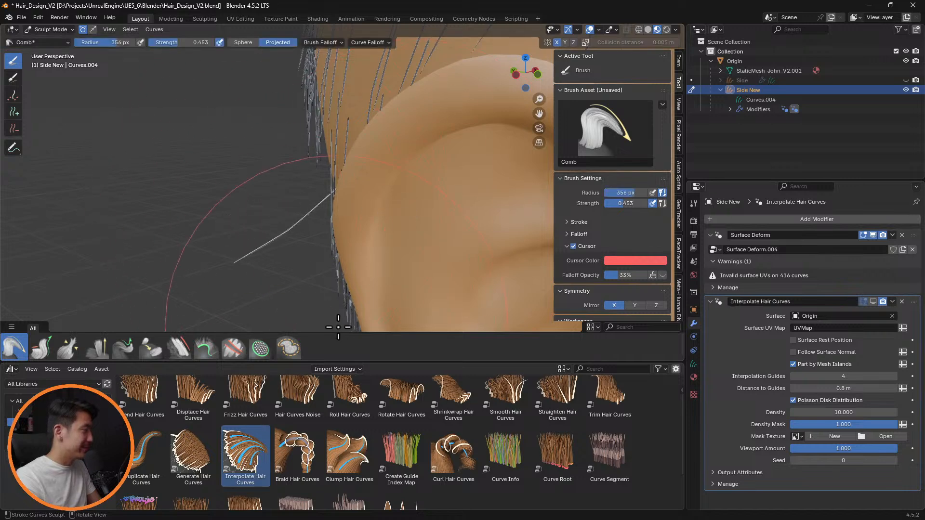
drag(291, 221, 408, 368)
mouse_move(296, 246)
mouse_down()
mouse_move(399, 349)
mouse_move(347, 323)
mouse_move(357, 309)
mouse_up()
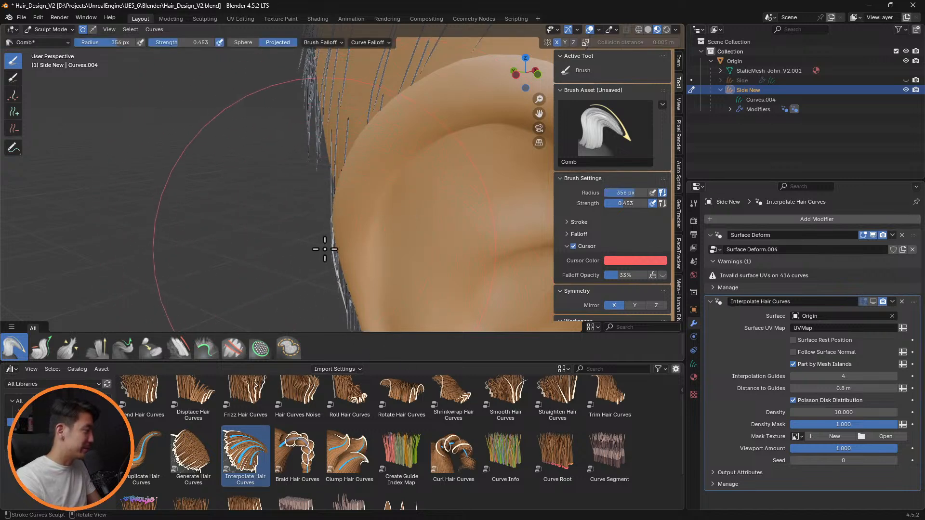
middle_drag(325, 249, 454, 223)
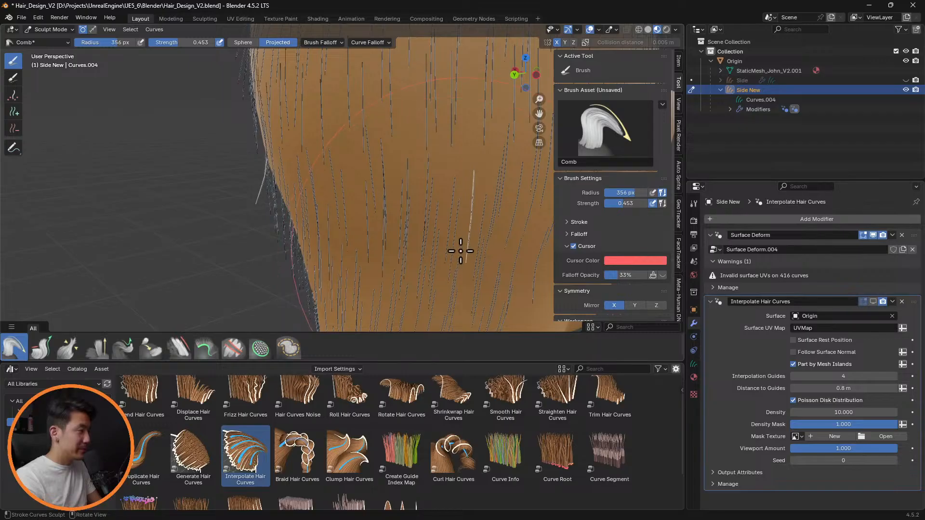
drag(254, 207, 302, 231)
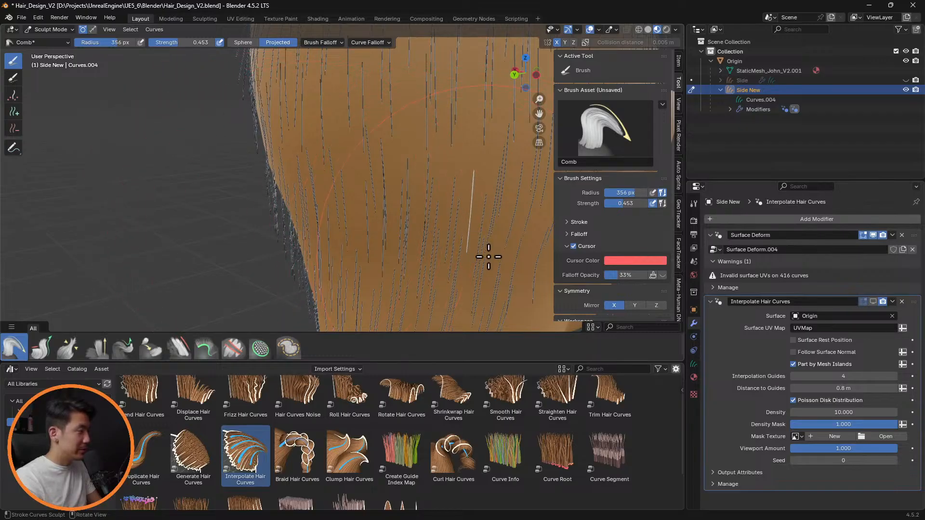
Step: Show the Interpolate Hair Curves result in the viewport and set the Comb brush radius to 72 px
middle_drag(471, 241, 413, 223)
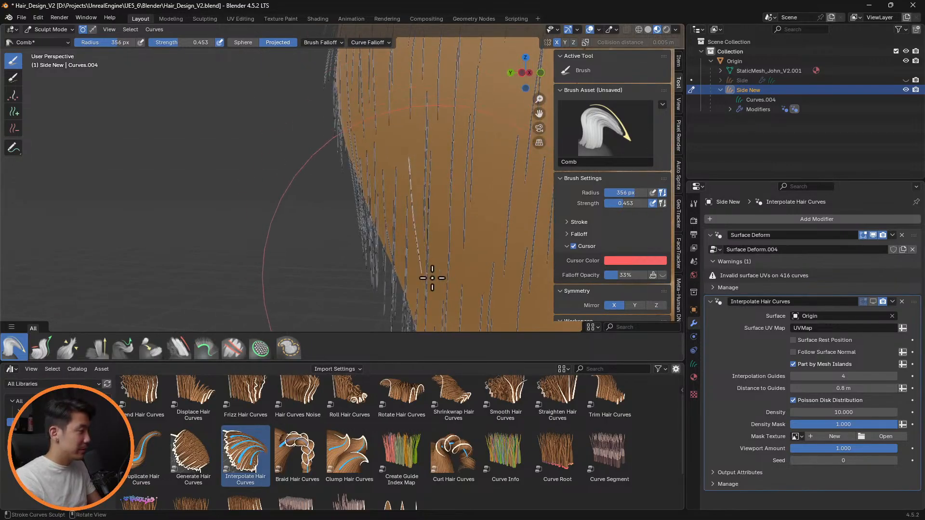
middle_drag(429, 275, 499, 251)
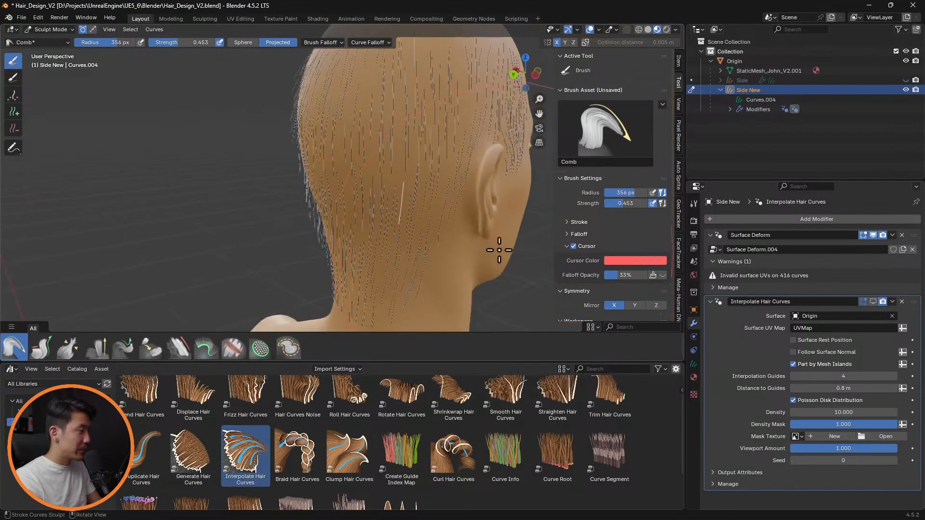
click(873, 302)
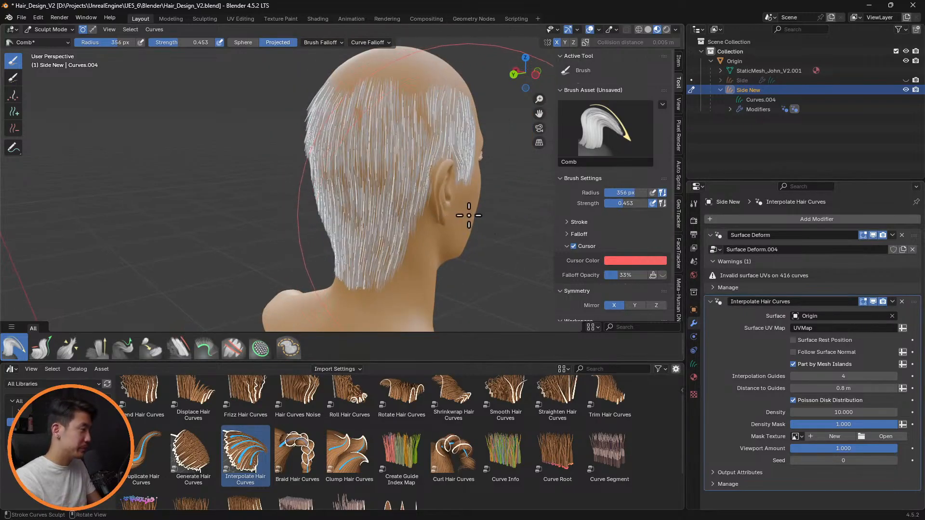
key(f)
click(334, 201)
mouse_move(442, 203)
middle_down()
mouse_move(522, 182)
mouse_move(496, 197)
mouse_move(496, 170)
middle_up()
scroll(350, 179, up, 5)
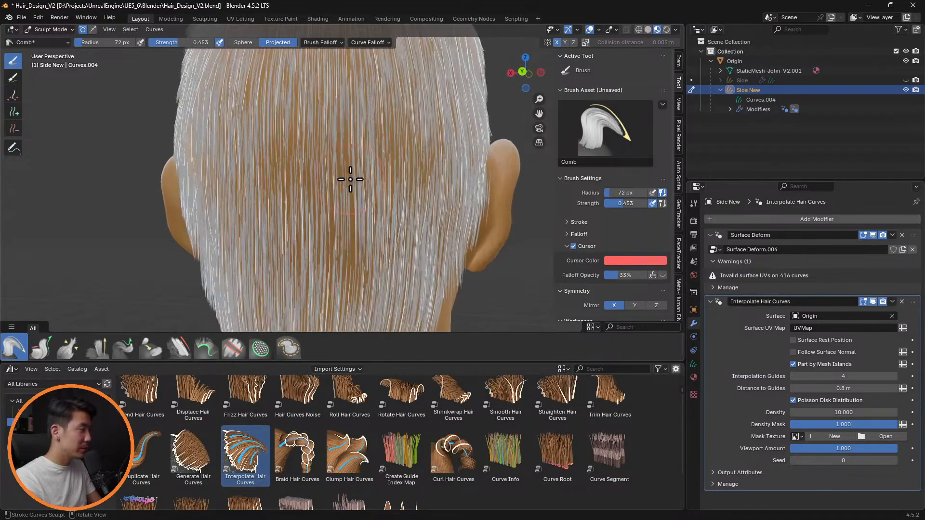
Step: Switch to the Puff brush and set its radius to 230 px
click(96, 347)
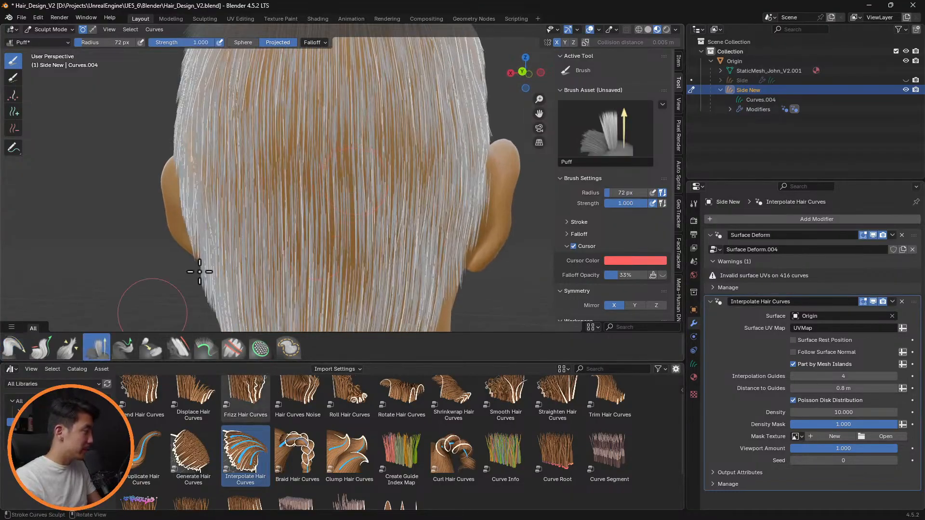
key(f)
click(382, 205)
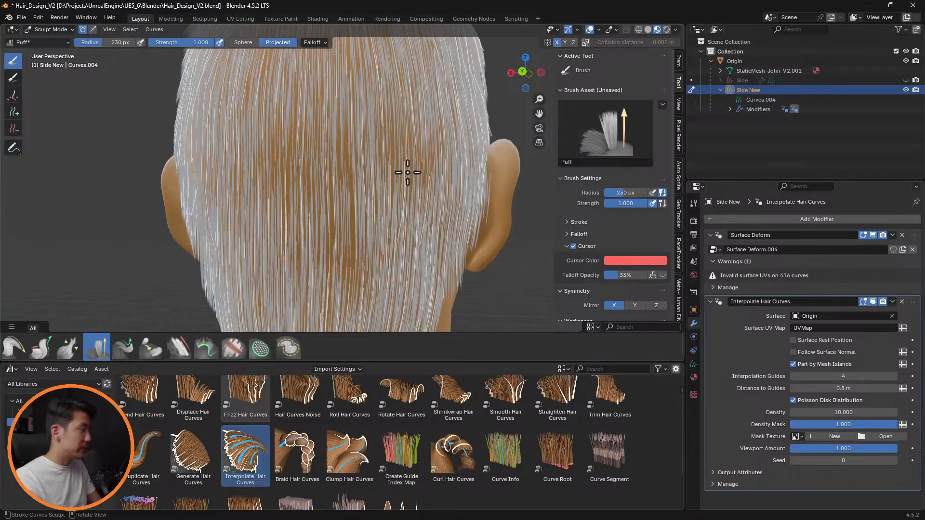
middle_drag(409, 169, 398, 202)
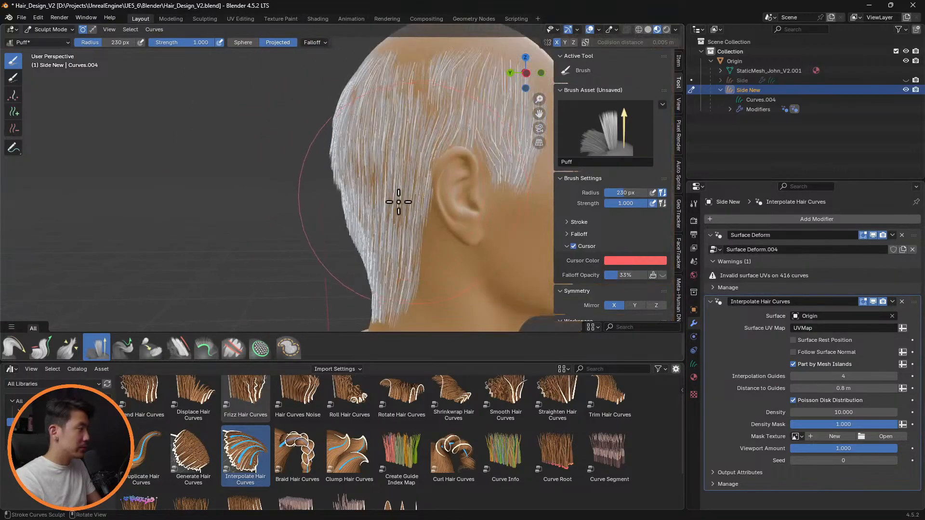
Step: Set the Interpolate Hair Curves density to 20 and check the hair coverage for bare patches
double_click(864, 413)
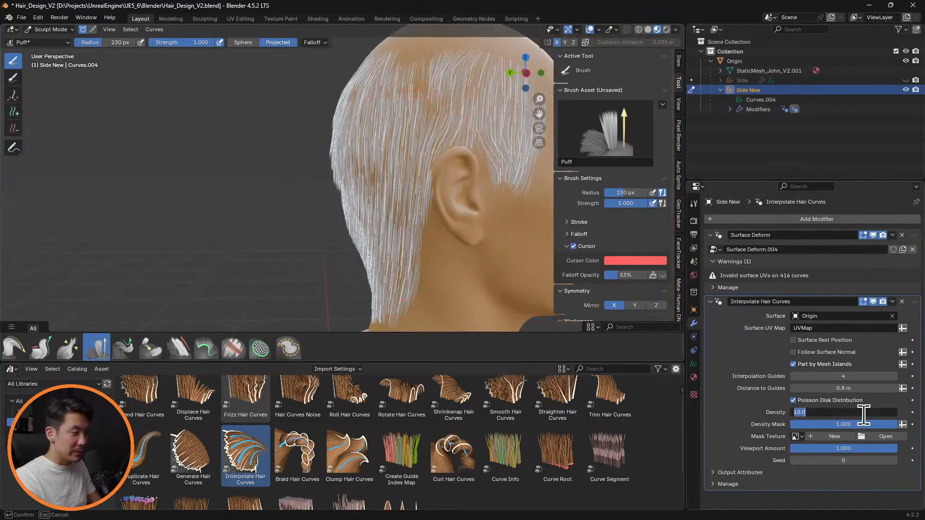
text(20)
key(Return)
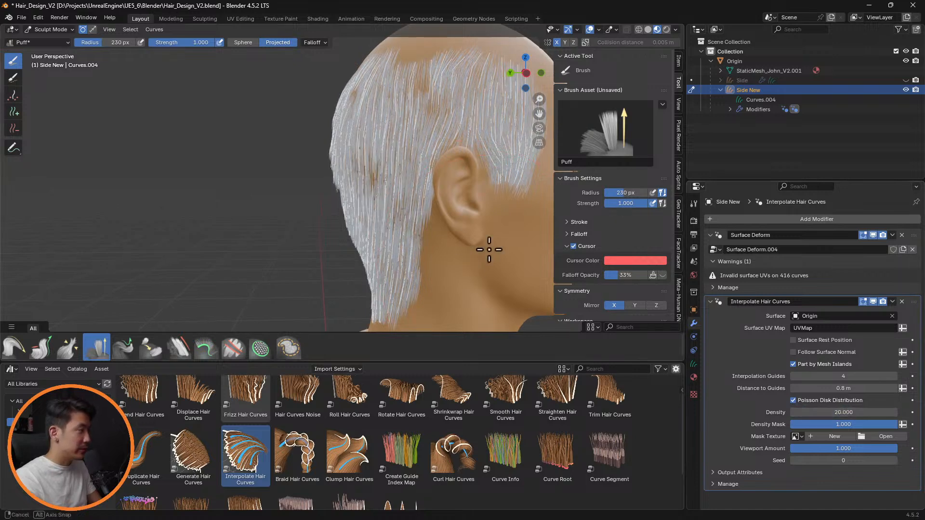
mouse_move(489, 250)
middle_down()
mouse_move(535, 305)
mouse_move(501, 221)
mouse_move(467, 232)
middle_up()
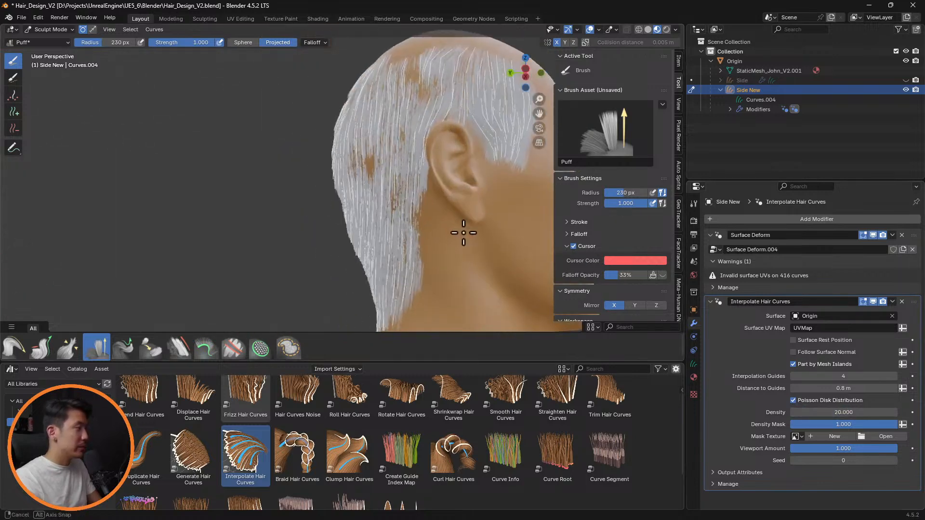
mouse_move(490, 109)
middle_down()
mouse_move(511, 260)
mouse_move(450, 265)
mouse_move(447, 188)
mouse_move(487, 209)
middle_up()
scroll(441, 217, up, 4)
Step: Set the Puff brush radius to 167 px and hide the interpolated hair in the viewport, leaving only the guide hairs
key(f)
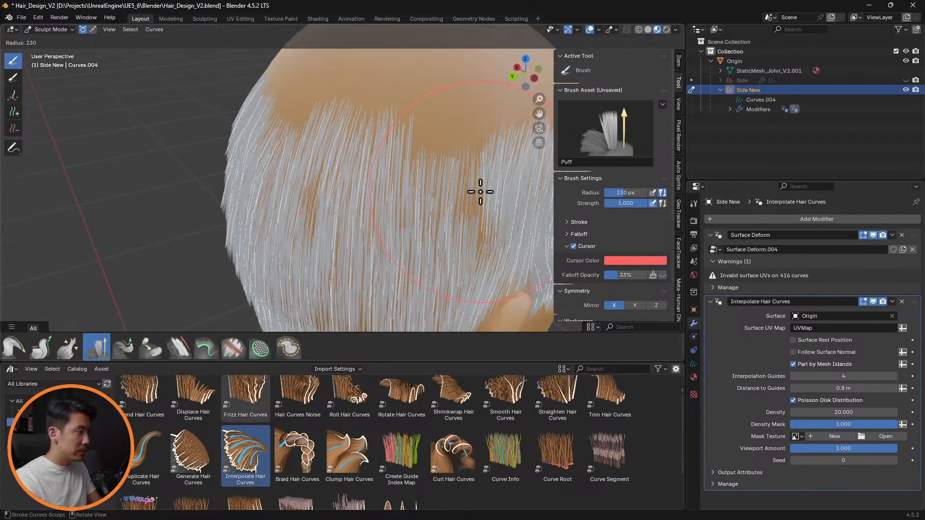
click(450, 189)
click(873, 301)
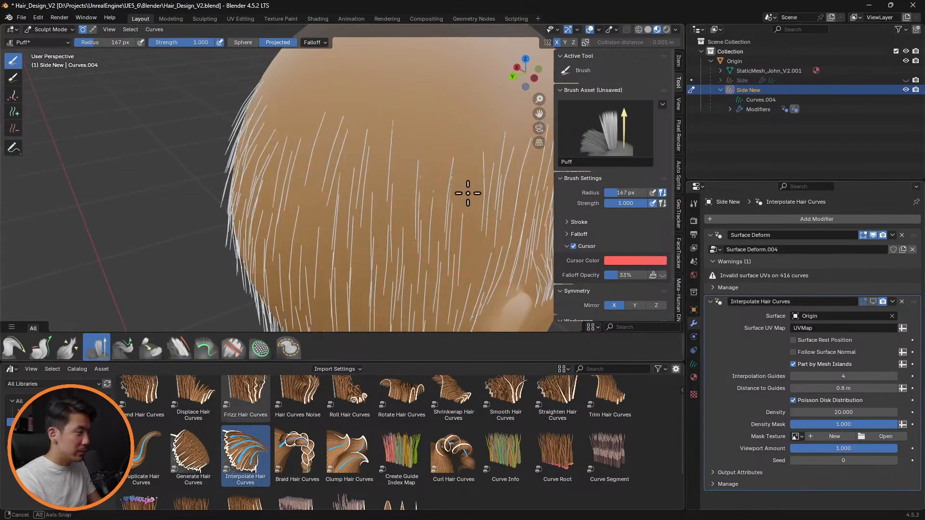
middle_drag(468, 193, 328, 295)
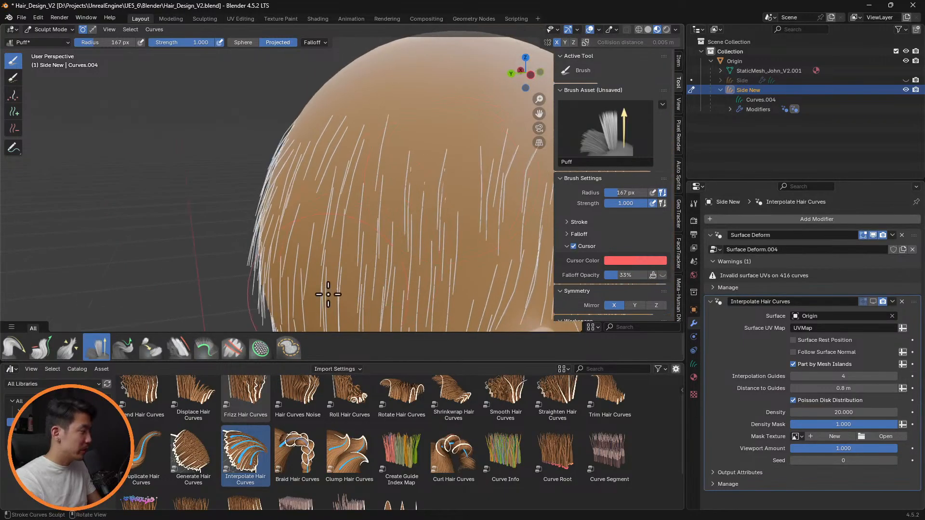
Step: Switch to the Slide brush and set its radius to 78 px for the guide hairs above the ear
click(151, 347)
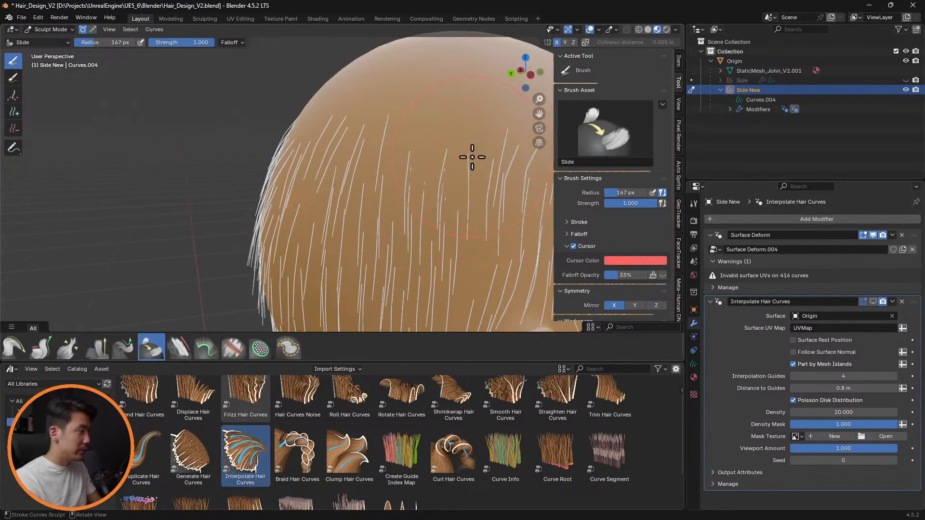
middle_drag(475, 230, 434, 201)
key(f)
click(412, 198)
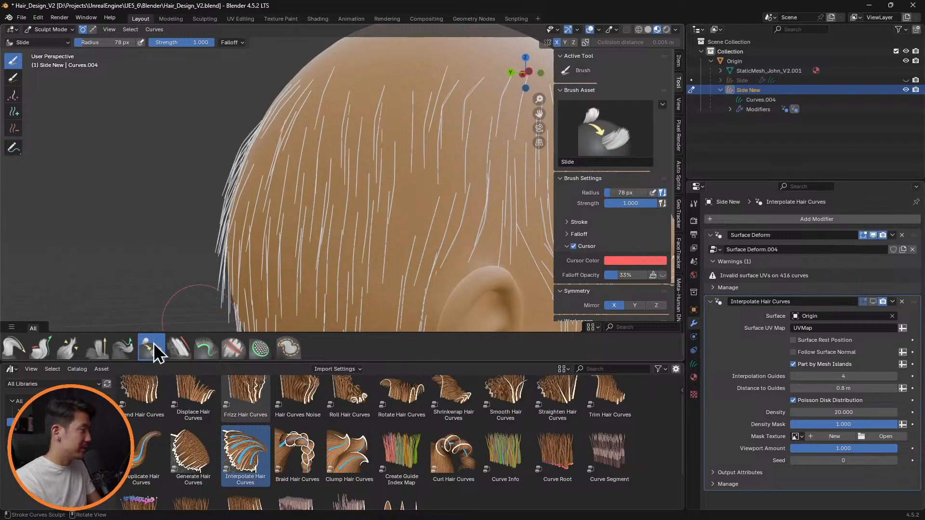
Step: Show the interpolated hair to examine the bare patches at the back of the head, and hide it again
click(873, 301)
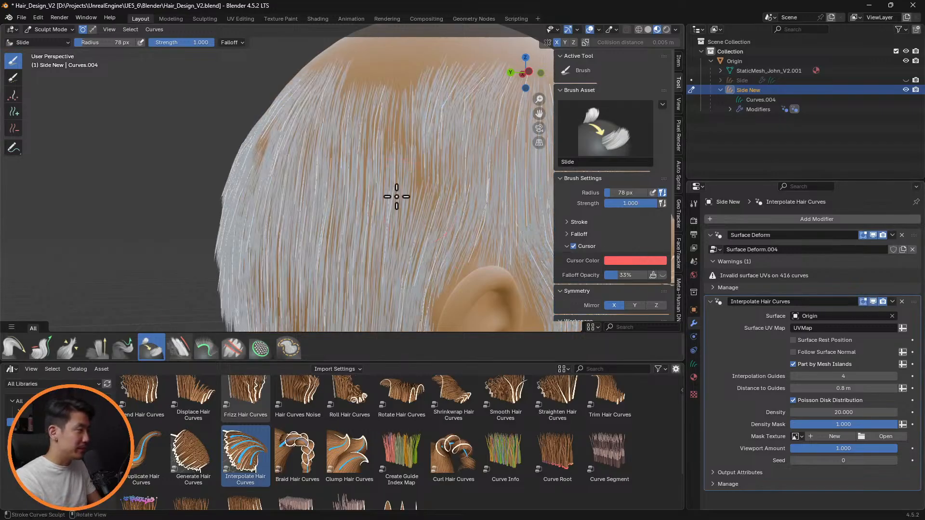
middle_drag(397, 196, 415, 202)
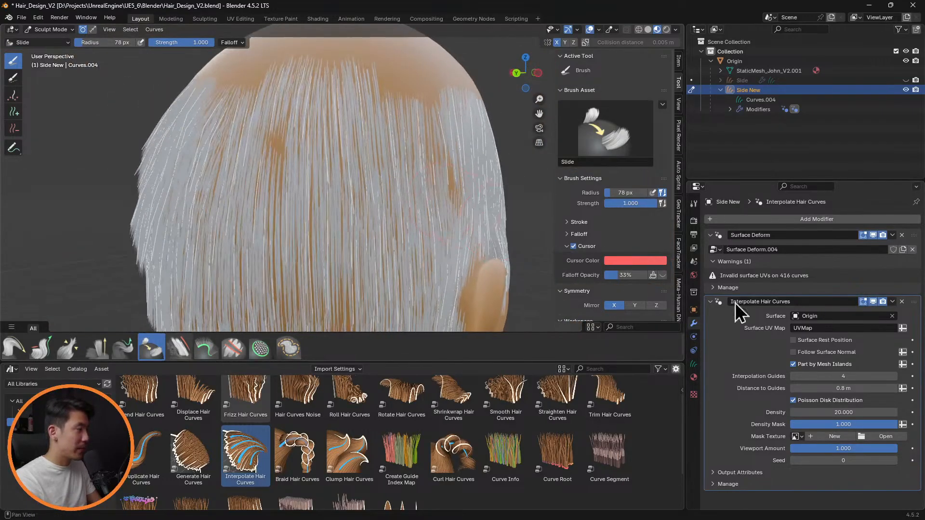
click(873, 301)
mouse_move(376, 171)
middle_down()
mouse_move(423, 161)
mouse_move(393, 168)
middle_up()
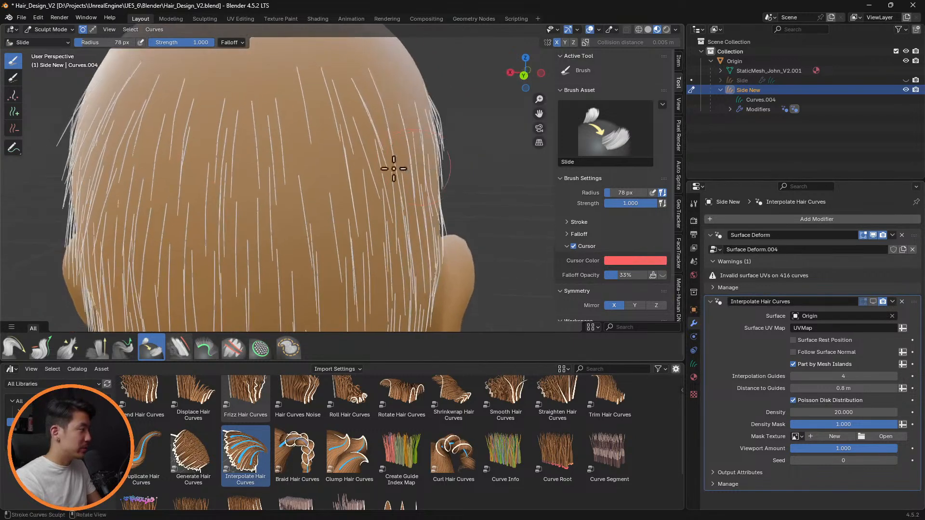
Step: Add guide hairs in the gaps at the upper back of the head using the Add brush at 50 px radius
click(16, 116)
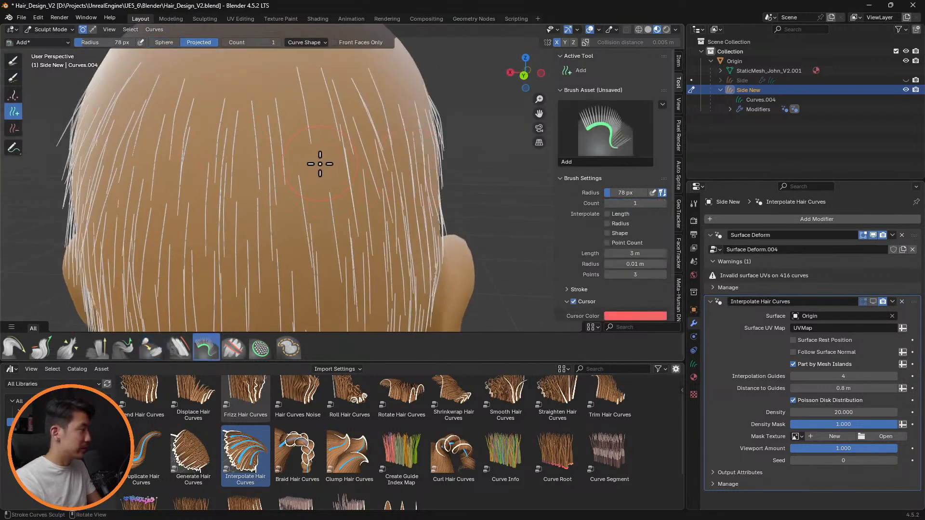
key(f)
click(289, 162)
middle_drag(343, 172, 299, 173)
Step: Select the newly added guide hairs protruding from the upper back of the head, reducing the Selection Paint radius to 3 px
click(13, 77)
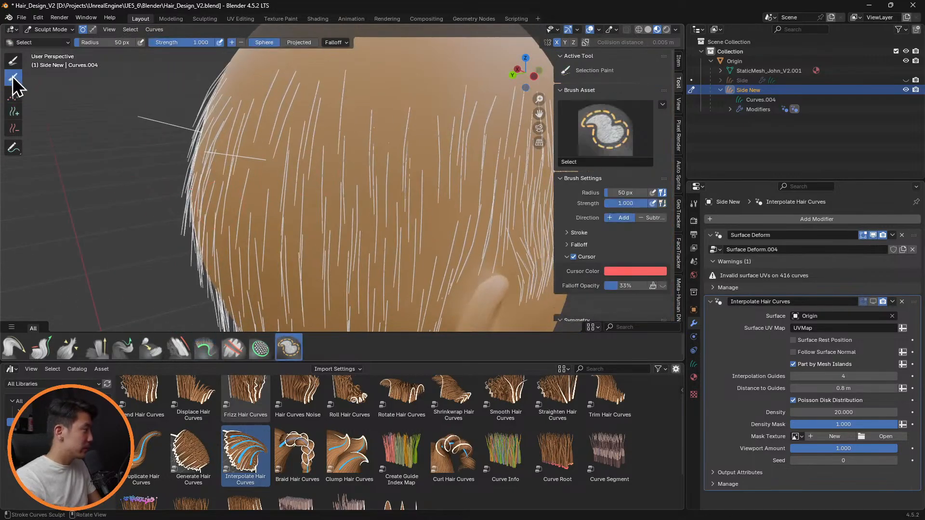
middle_drag(223, 161, 233, 247)
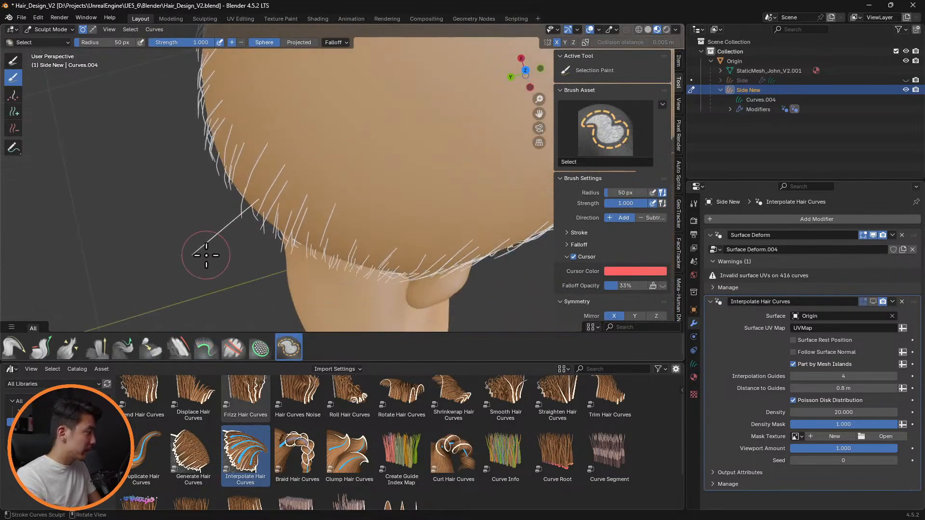
drag(205, 256, 229, 235)
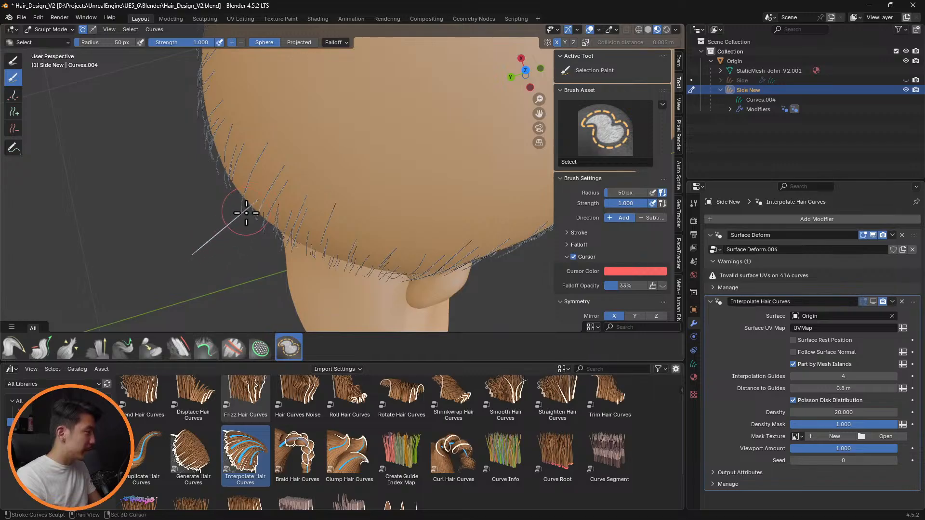
middle_drag(312, 182, 313, 258)
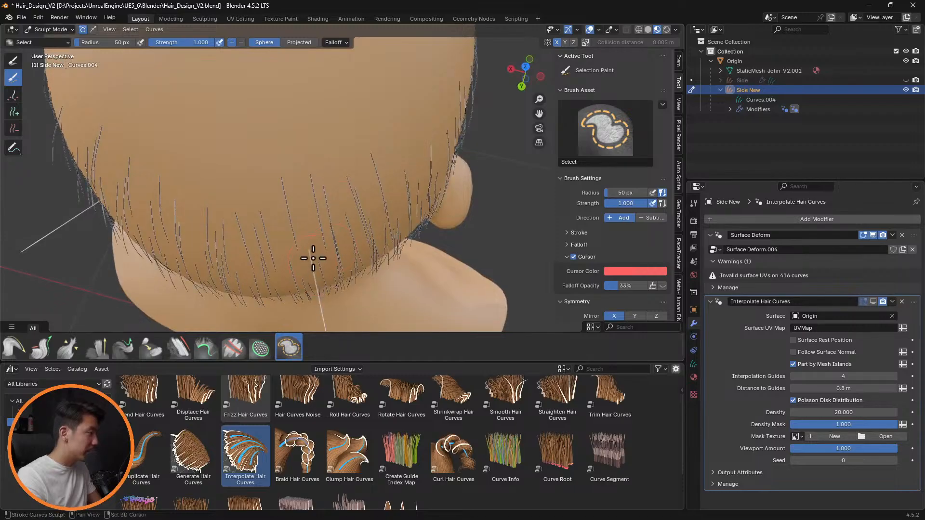
key(f)
click(287, 255)
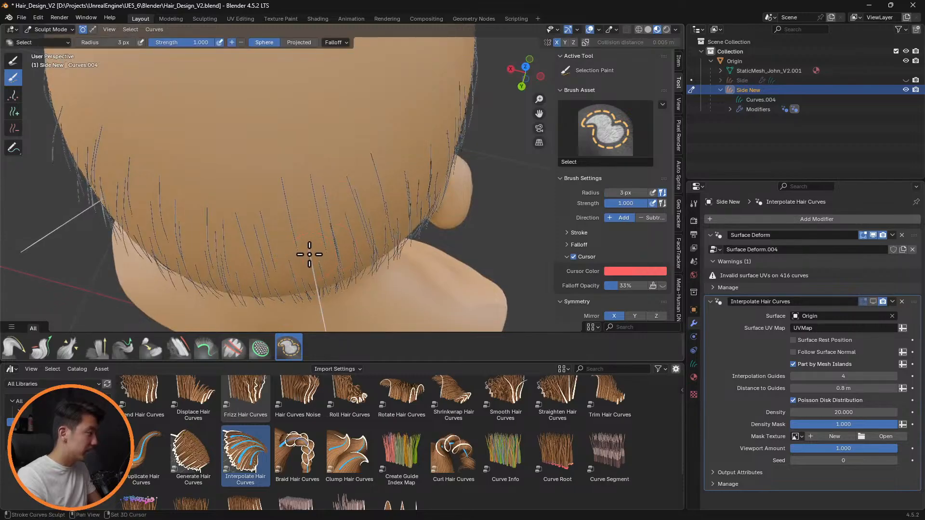
Step: Comb the selected guide hairs down against the back of the head with the Comb brush at 245 px radius
middle_drag(310, 233, 304, 193)
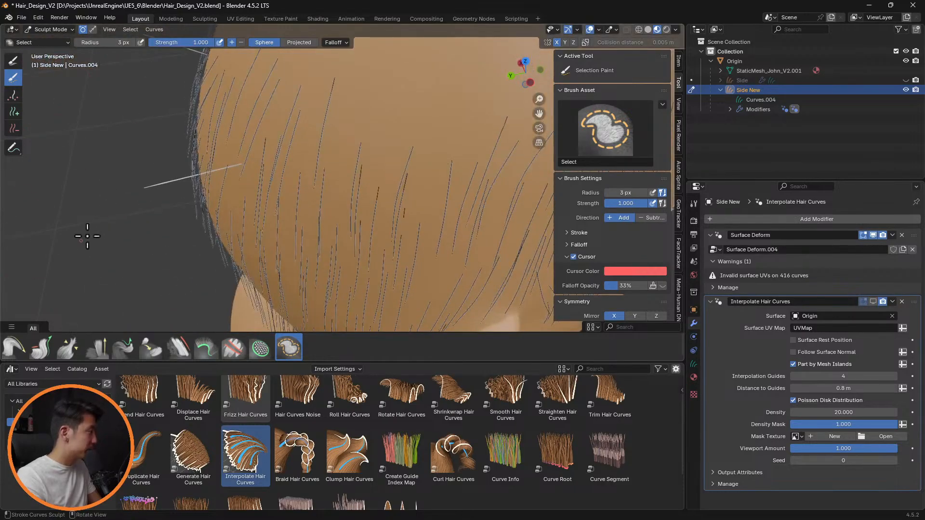
click(17, 347)
key(f)
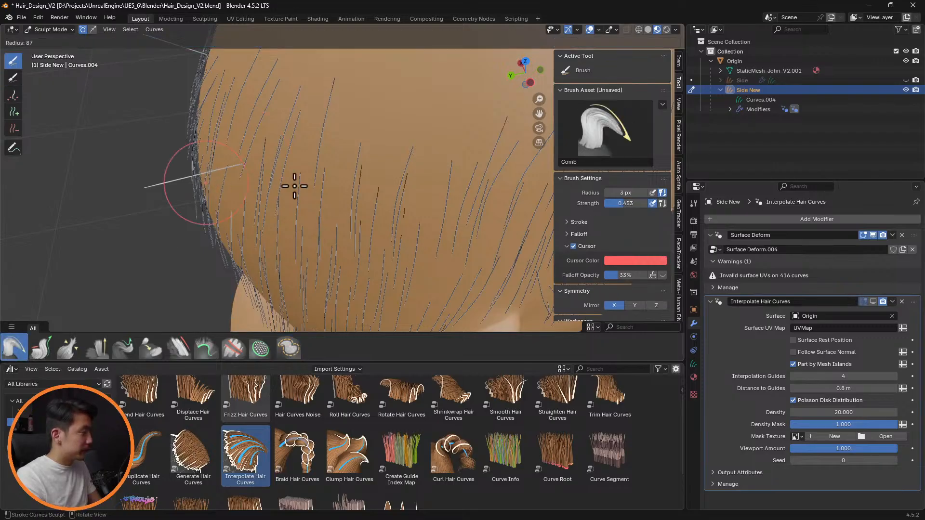
click(320, 186)
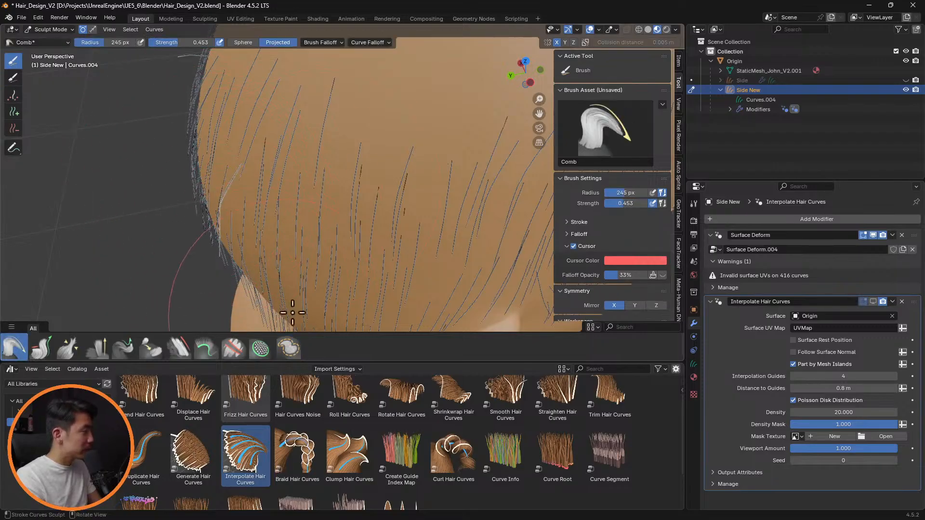
middle_drag(210, 278, 378, 225)
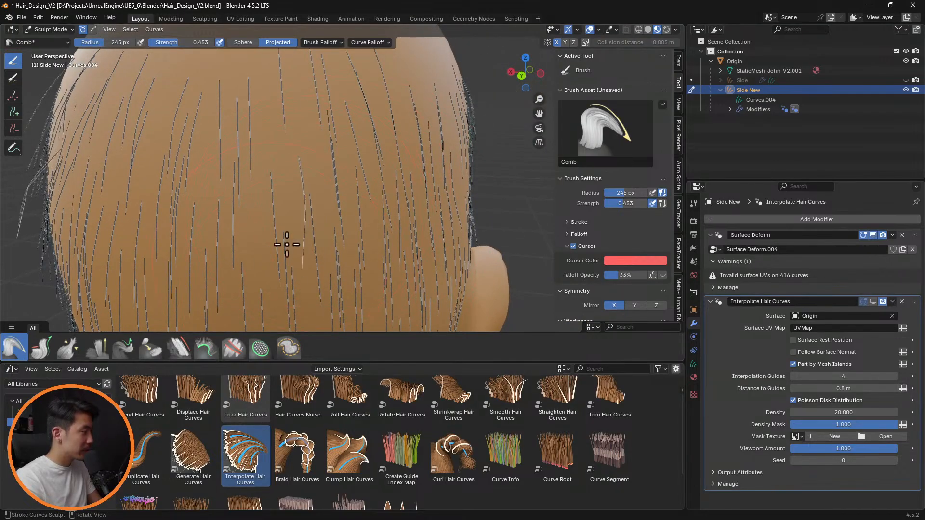
scroll(303, 254, down, 6)
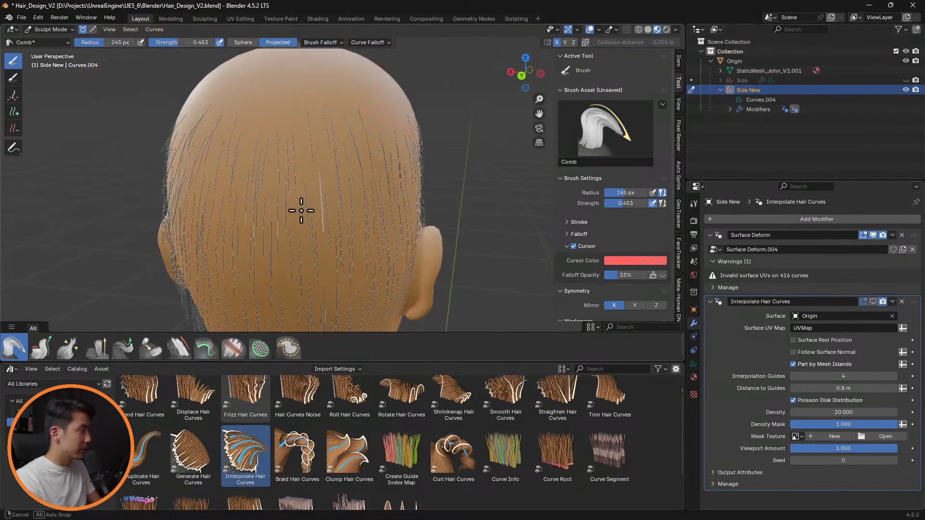
middle_drag(302, 208, 200, 201)
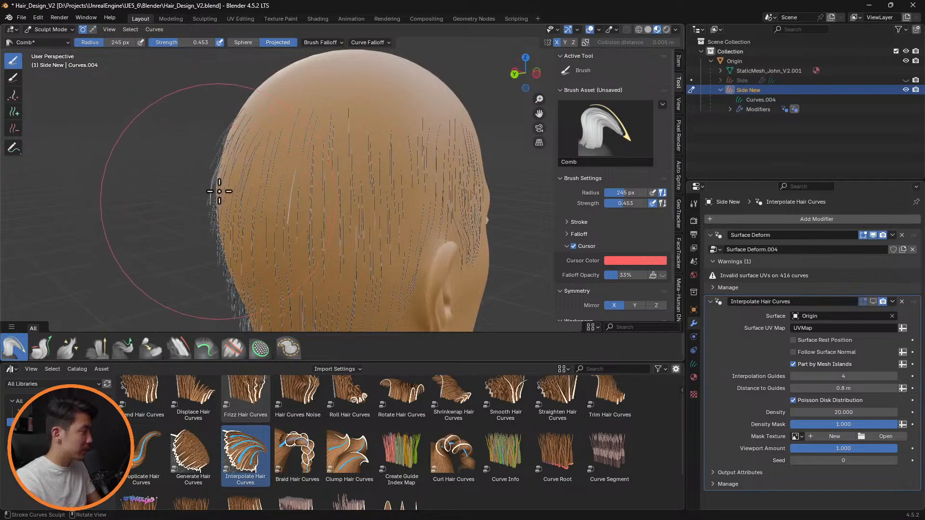
Step: Reduce the Comb radius to 139 px and refine the guide hairs at the back and side of the head
middle_drag(316, 219, 338, 178)
key(f)
click(285, 198)
mouse_move(285, 198)
middle_down()
mouse_move(330, 200)
mouse_move(289, 222)
mouse_move(433, 227)
middle_up()
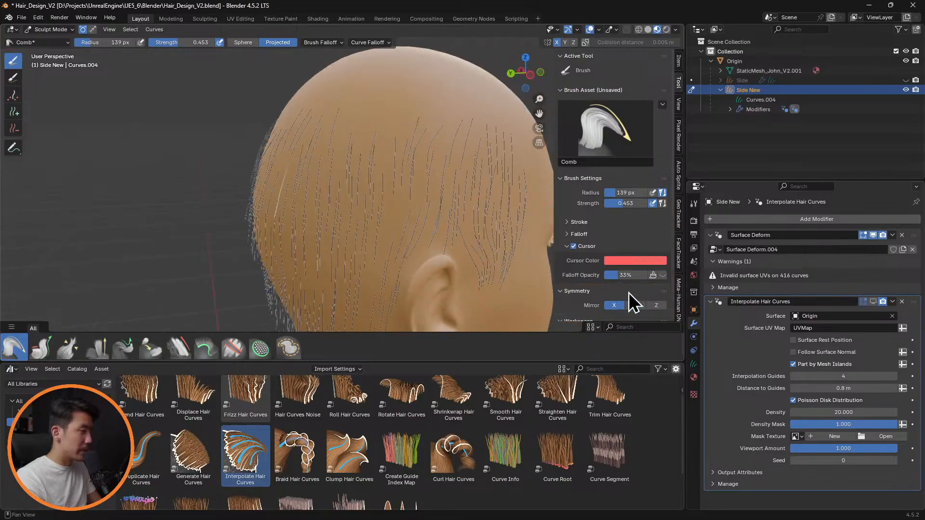
Step: Show the interpolated hair in the viewport and set its Density to 50
click(874, 301)
mouse_move(489, 219)
middle_down()
mouse_move(475, 208)
mouse_move(444, 212)
mouse_move(487, 185)
mouse_move(480, 222)
middle_up()
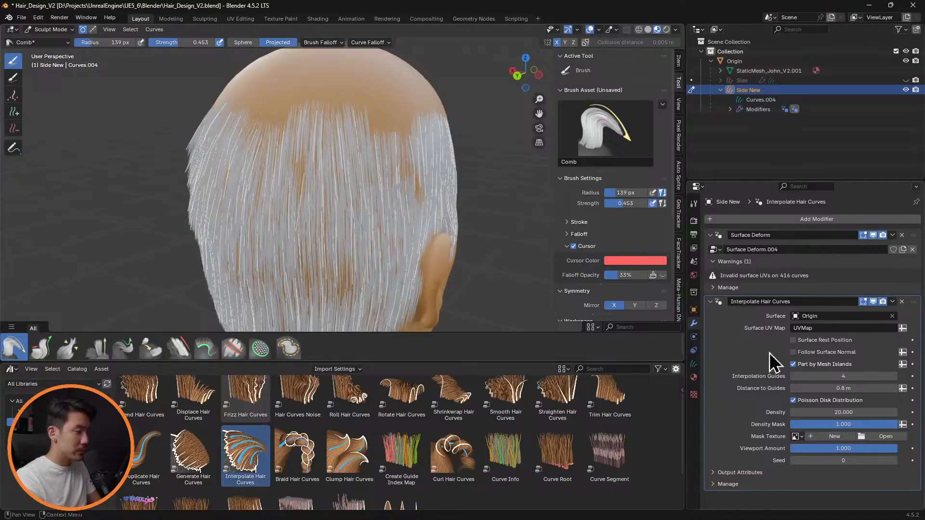
click(845, 413)
text(50)
key(Return)
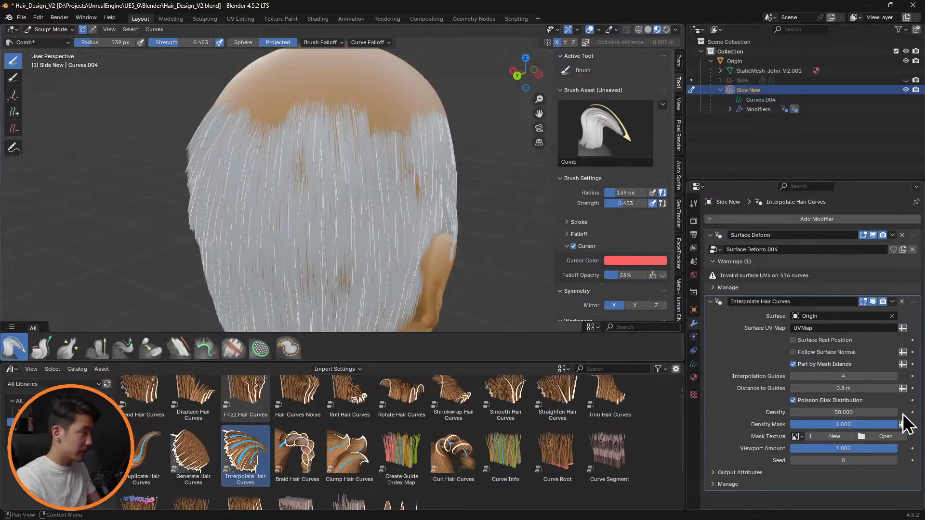
mouse_move(523, 258)
middle_down()
mouse_move(481, 178)
mouse_move(459, 188)
mouse_move(424, 180)
mouse_move(458, 131)
mouse_move(421, 108)
mouse_move(440, 101)
mouse_move(396, 214)
mouse_move(320, 239)
mouse_move(278, 281)
mouse_move(392, 252)
mouse_move(444, 264)
mouse_move(407, 279)
middle_up()
middle_drag(465, 284, 327, 282)
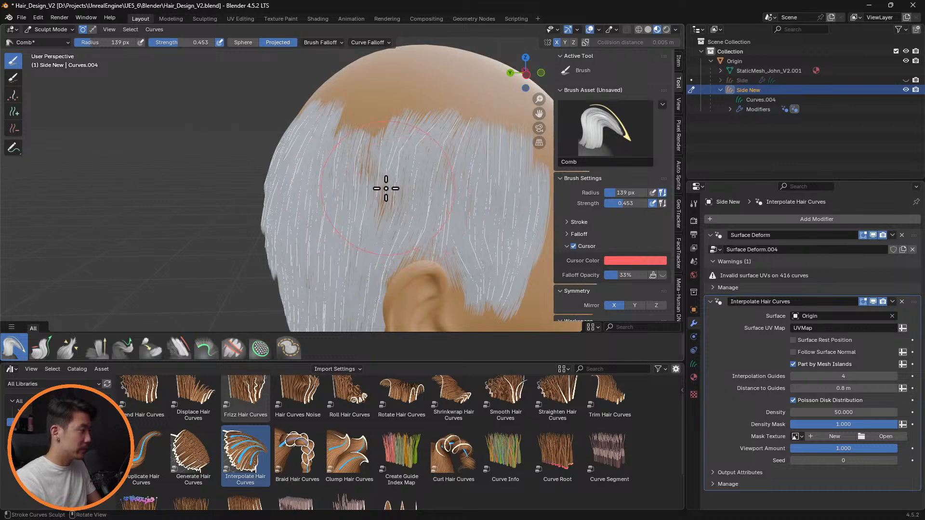
Step: Comb the interpolated hair around the front of the ear with the Comb brush at 72 px radius
mouse_move(441, 207)
middle_down()
mouse_move(303, 192)
mouse_move(359, 195)
mouse_move(324, 187)
middle_up()
scroll(342, 227, up, 3)
mouse_move(368, 238)
middle_down()
mouse_move(393, 238)
mouse_move(374, 251)
middle_up()
scroll(376, 257, up, 2)
key(f)
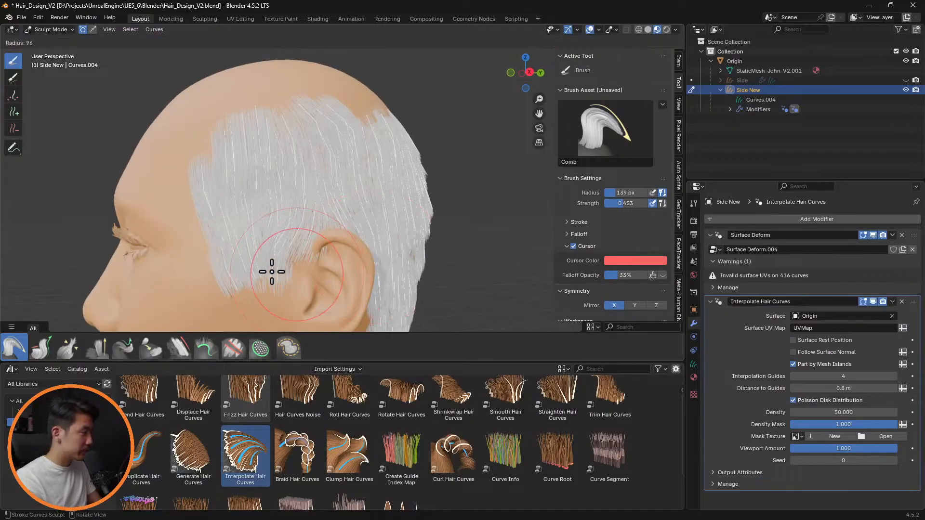
click(265, 271)
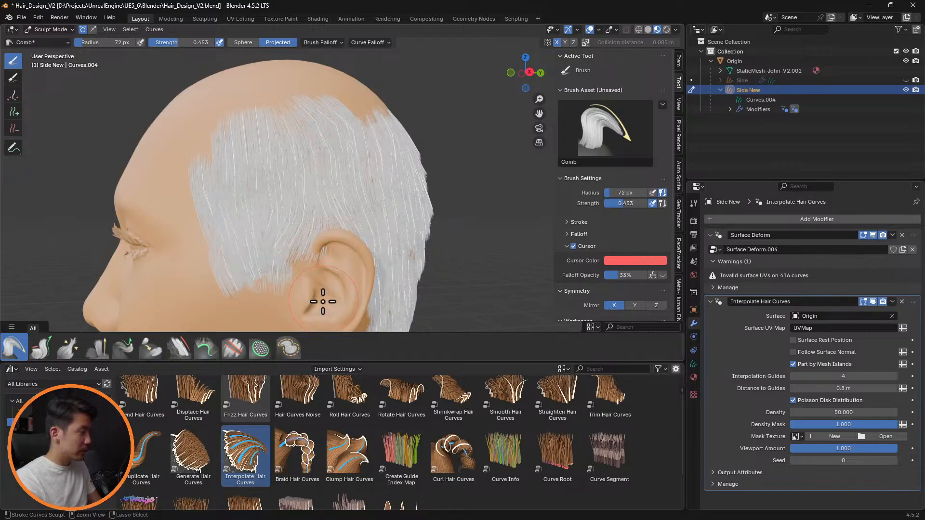
middle_drag(323, 302, 342, 269)
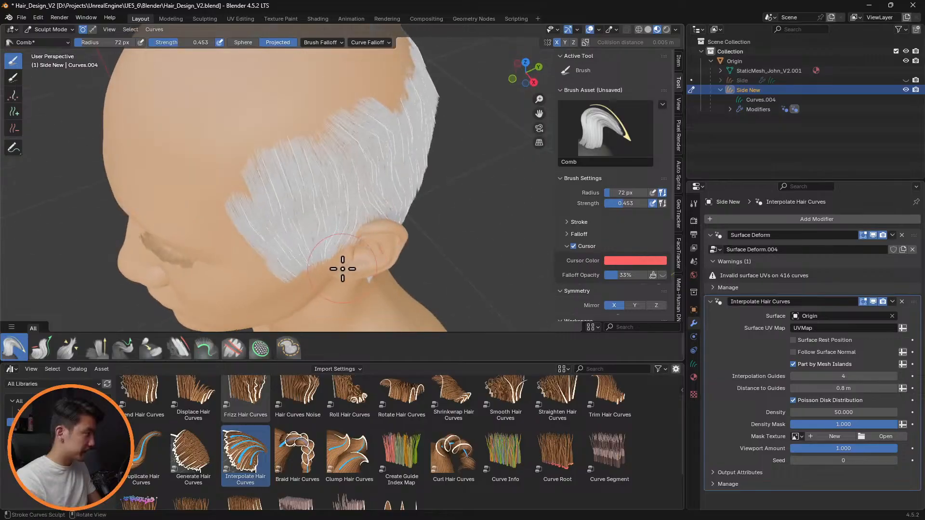
middle_drag(324, 299, 386, 279)
scroll(386, 279, up, 5)
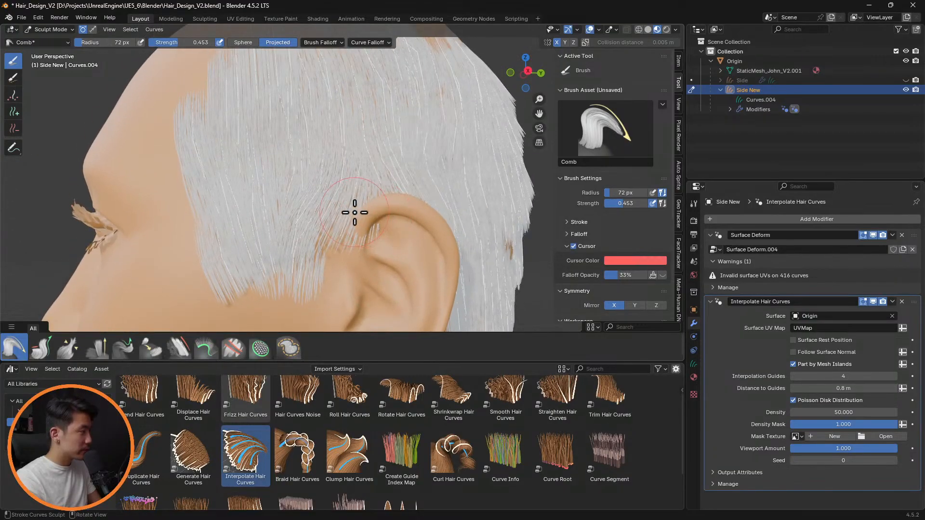
drag(350, 228, 380, 240)
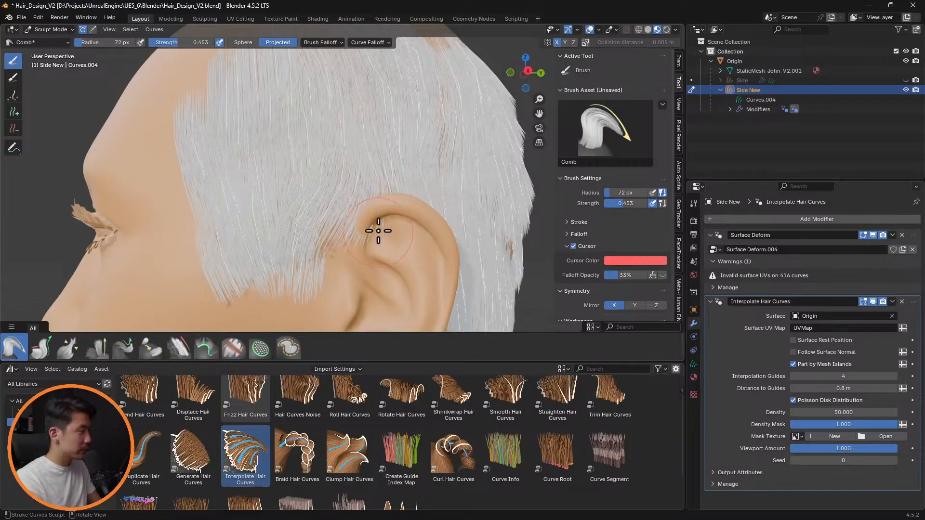
Step: Hide the interpolated hair and comb the guide hairs above and in front of the ear
click(874, 301)
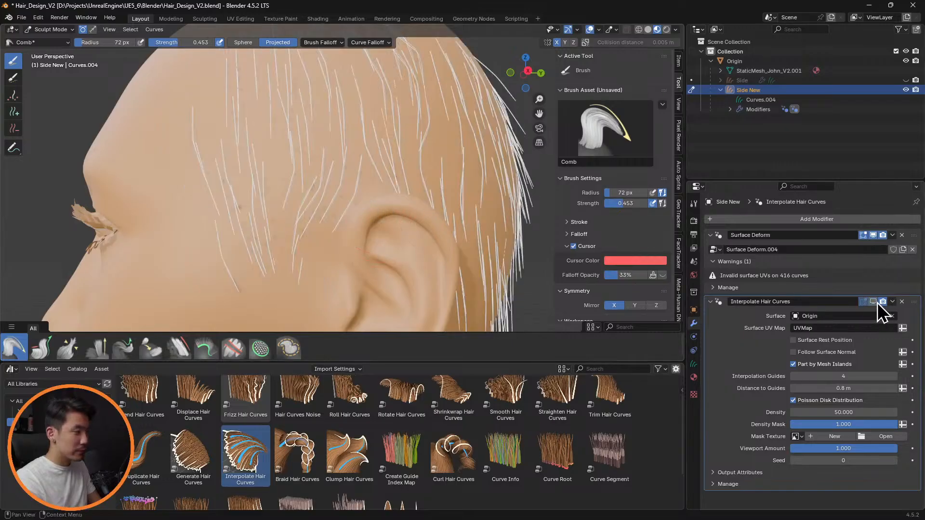
mouse_move(393, 156)
mouse_down()
mouse_move(339, 211)
mouse_move(321, 213)
mouse_move(328, 238)
mouse_move(318, 228)
mouse_up()
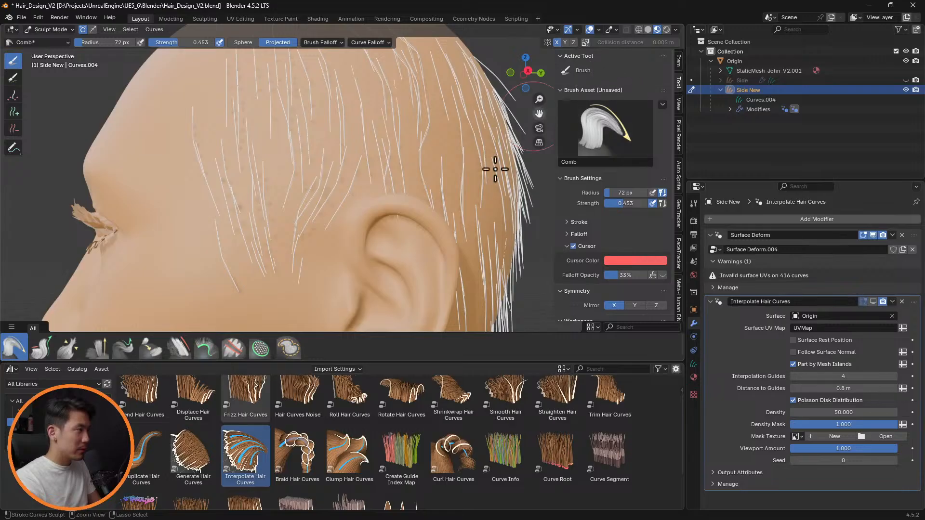
middle_drag(471, 203, 453, 224)
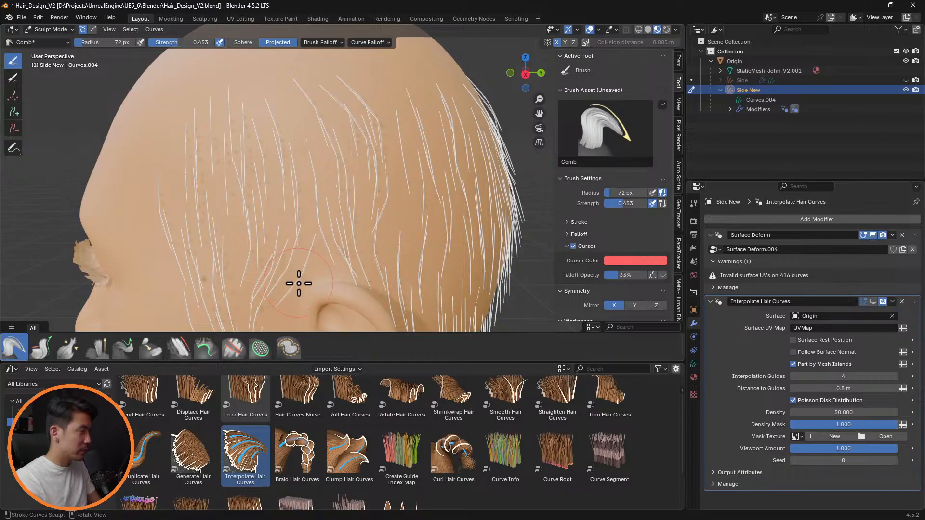
mouse_move(287, 273)
middle_down()
mouse_move(320, 270)
mouse_move(265, 198)
middle_up()
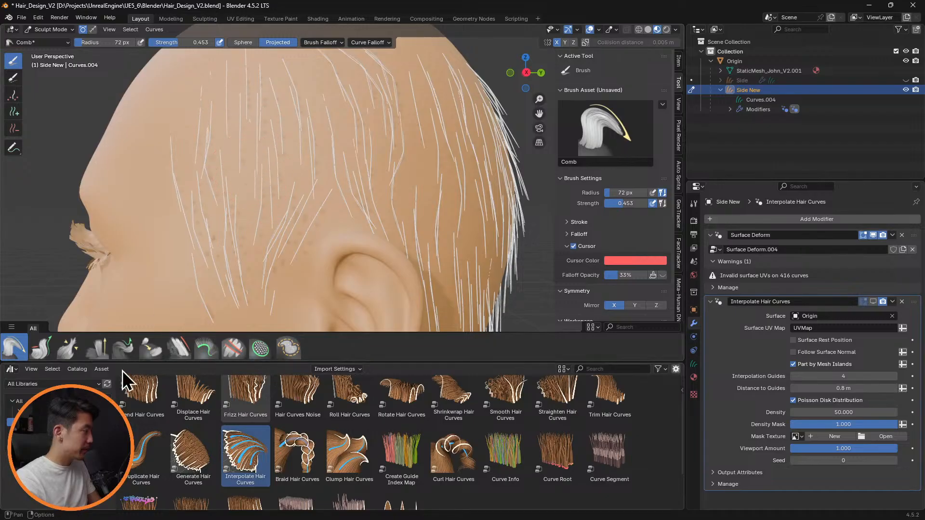
click(96, 347)
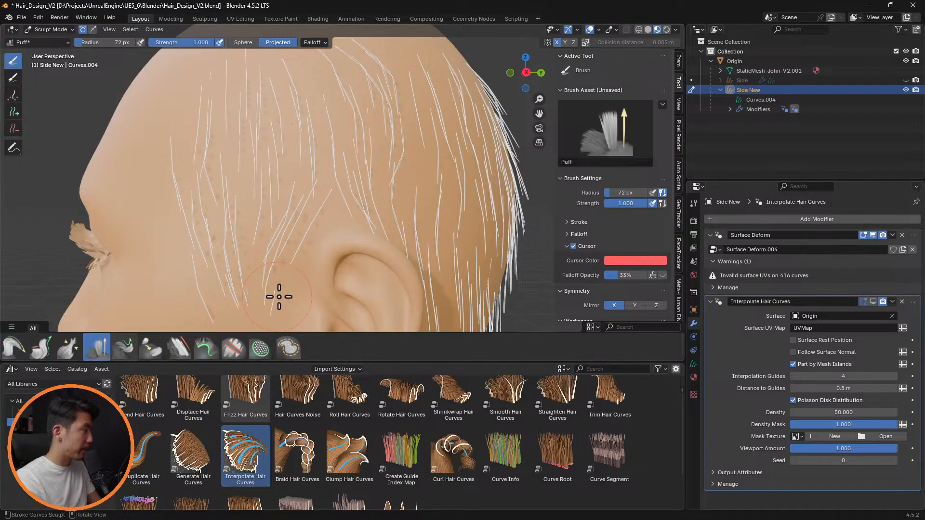
click(13, 347)
Step: Show the interpolated hair to examine coverage on the opposite side of the head, and hide it again
mouse_move(233, 283)
middle_down()
mouse_move(386, 233)
mouse_move(535, 236)
middle_up()
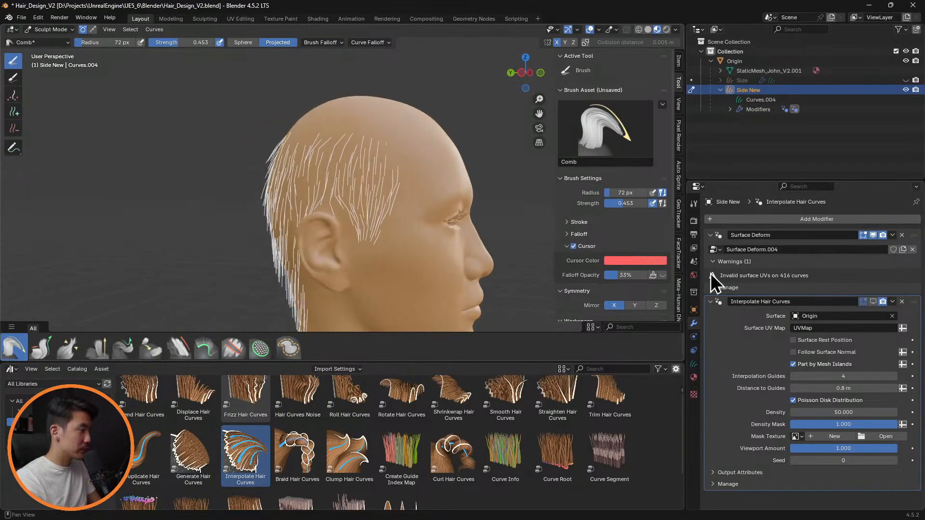
click(873, 302)
middle_drag(454, 217, 464, 171)
click(873, 303)
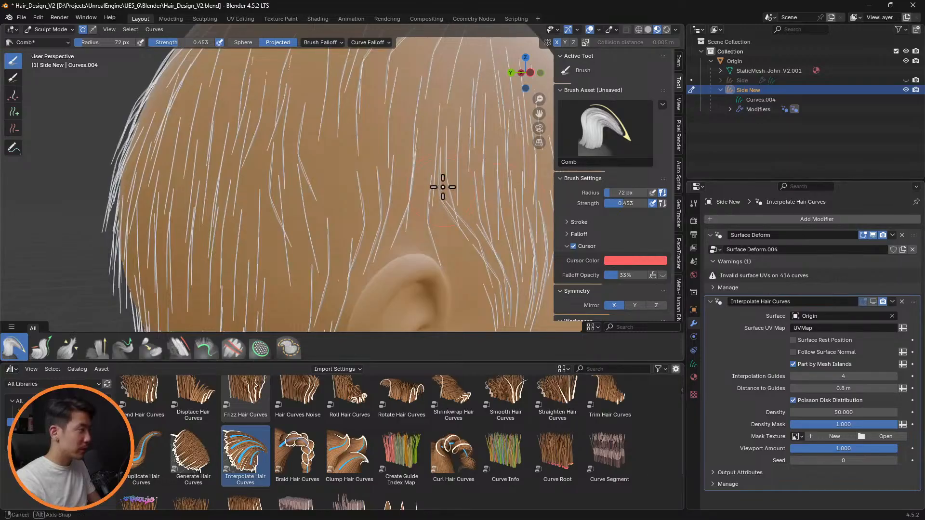
Step: Add a guide hair in the gap above and behind the ear, and select only it using Selection Paint at 14 px radius
click(13, 111)
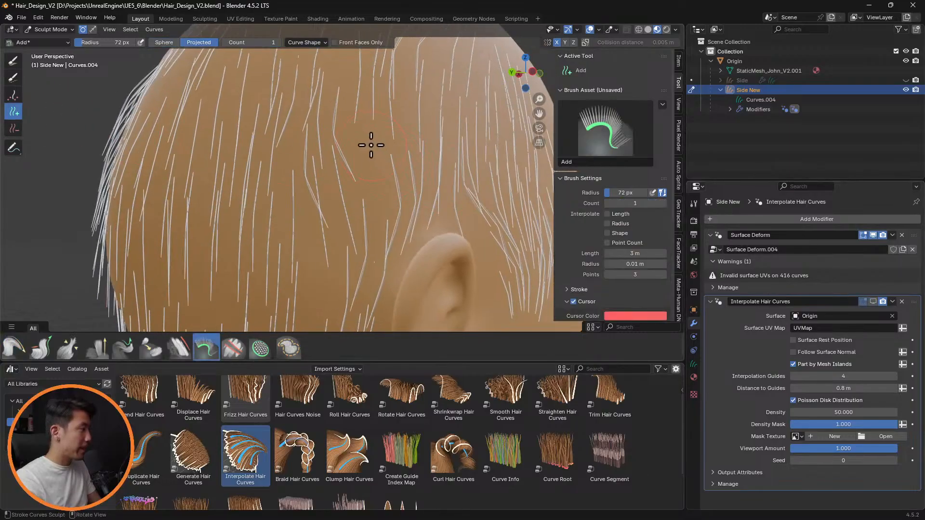
middle_drag(428, 149, 196, 182)
click(11, 78)
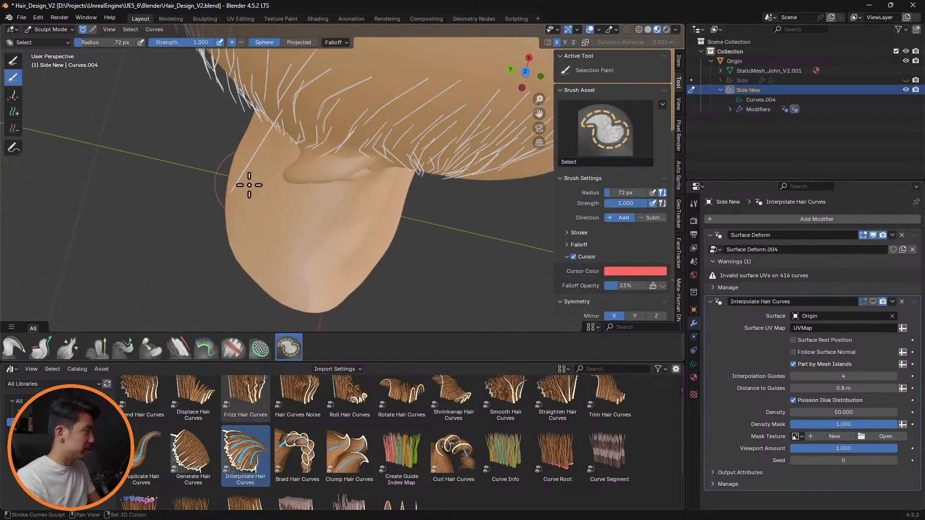
drag(251, 174, 252, 154)
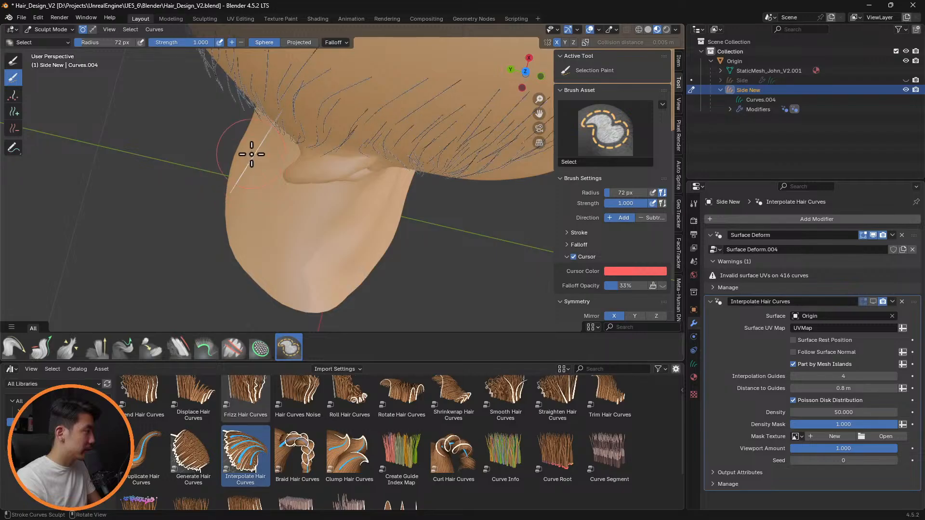
key(f)
click(256, 128)
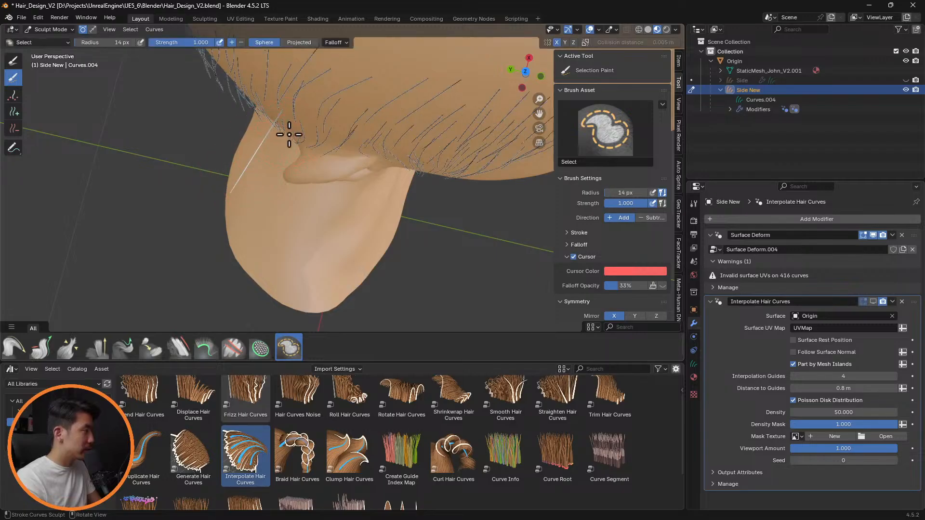
mouse_move(279, 125)
middle_down()
mouse_move(327, 105)
mouse_move(260, 110)
mouse_move(306, 103)
mouse_move(266, 127)
mouse_move(291, 77)
mouse_move(307, 85)
mouse_move(262, 193)
mouse_move(291, 120)
middle_up()
Step: Comb the selected guide hair down against the scalp at 217 px and 45 px radius, and adjust its root with the Slide brush
click(16, 346)
key(f)
click(327, 176)
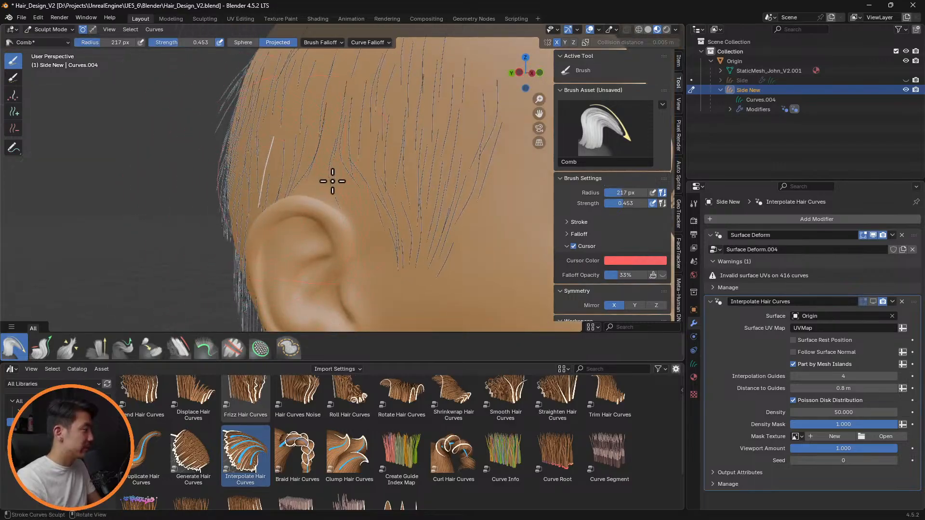
middle_drag(331, 182, 459, 203)
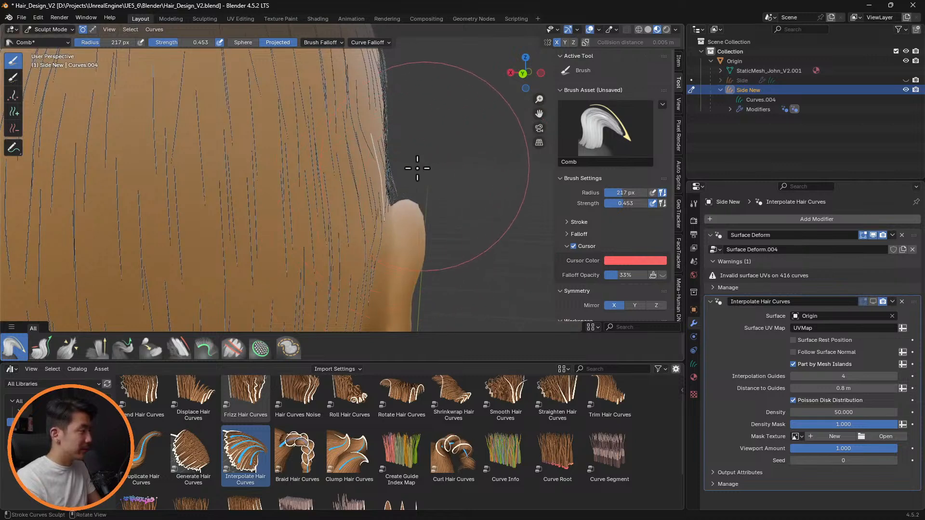
mouse_move(415, 169)
middle_down()
mouse_move(334, 193)
mouse_move(338, 175)
middle_up()
key(f)
click(247, 172)
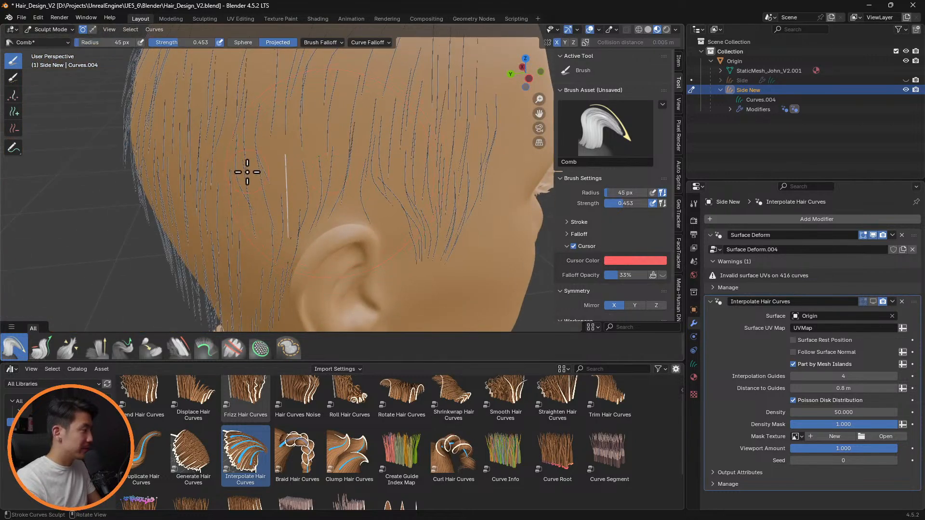
mouse_move(406, 182)
middle_down()
mouse_move(510, 165)
mouse_move(413, 161)
mouse_move(398, 175)
middle_up()
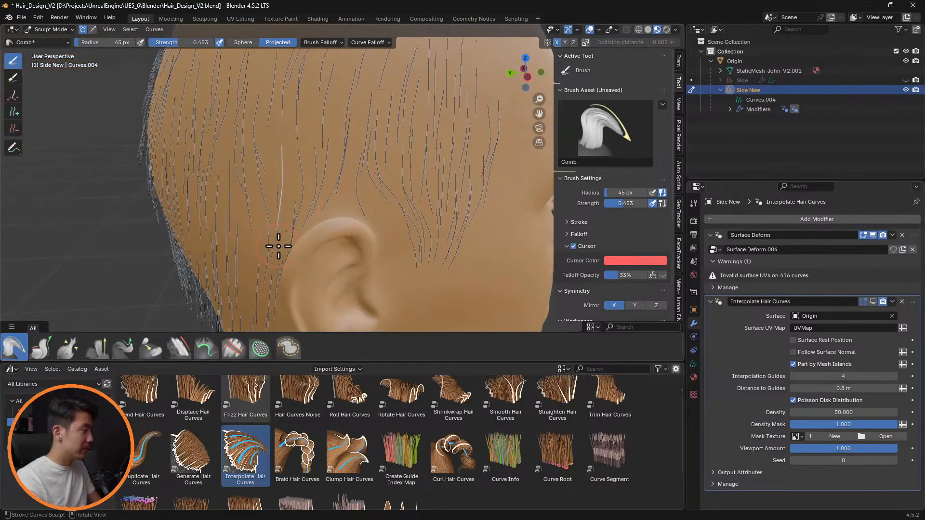
click(186, 350)
click(152, 351)
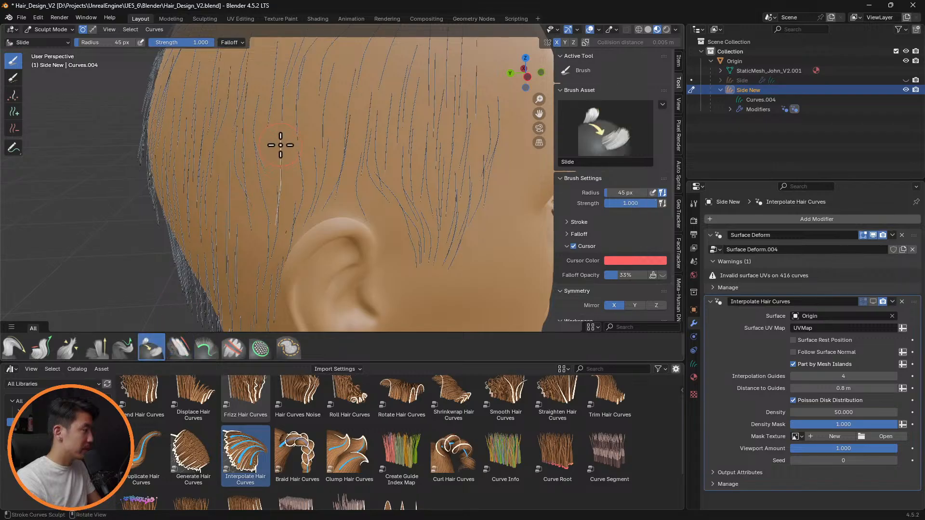
Step: Show the interpolated hair to examine the remaining bare patches on the side and back of the head, and hide it again
click(874, 300)
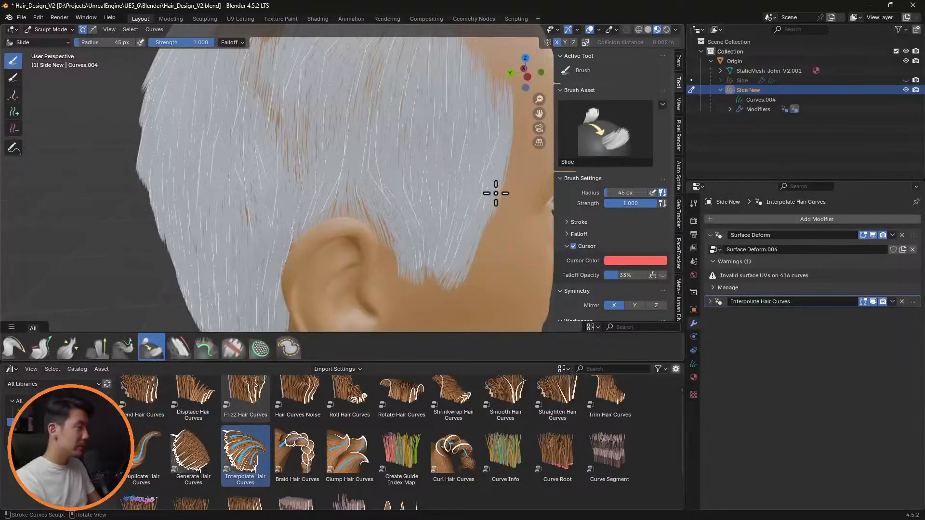
middle_drag(495, 192, 519, 184)
scroll(518, 184, down, 3)
middle_drag(461, 173, 345, 172)
scroll(414, 175, up, 2)
scroll(414, 176, down, 2)
scroll(323, 193, up, 2)
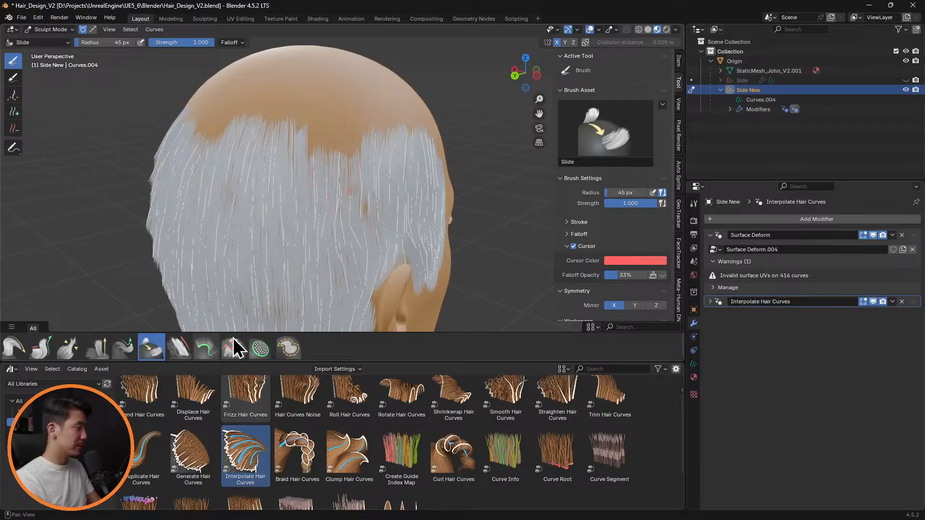
click(873, 302)
mouse_move(361, 155)
middle_down()
mouse_move(384, 120)
mouse_move(424, 143)
mouse_move(516, 155)
mouse_move(428, 159)
mouse_move(407, 138)
mouse_move(311, 122)
middle_up()
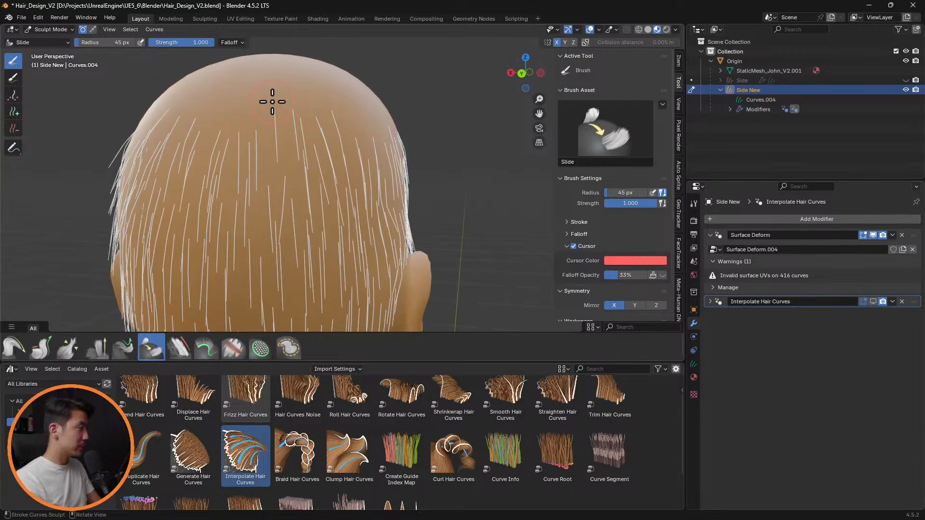
mouse_move(273, 101)
middle_down()
mouse_move(399, 108)
mouse_move(336, 103)
mouse_move(382, 112)
mouse_move(360, 144)
middle_up()
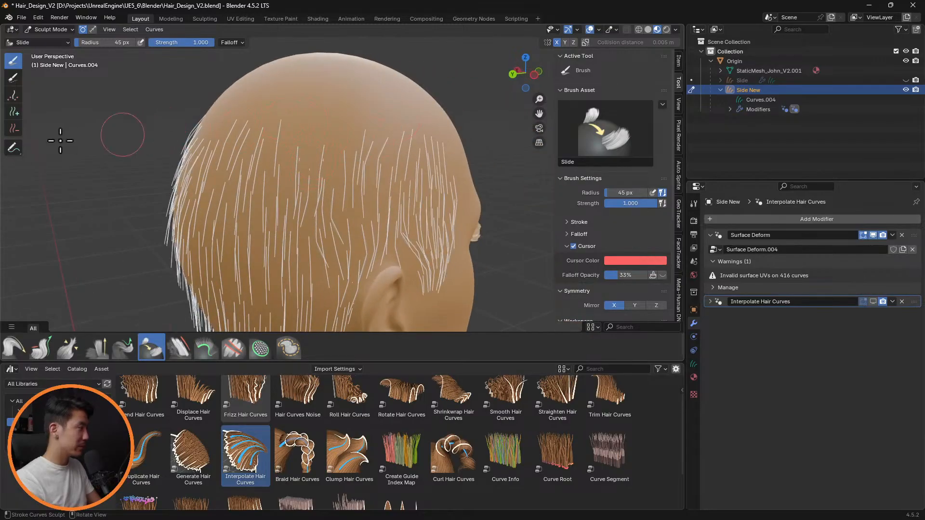
Step: Delete stray guide hairs along the upper hairline at the back of the head with the Delete brush at 45 px radius
click(13, 128)
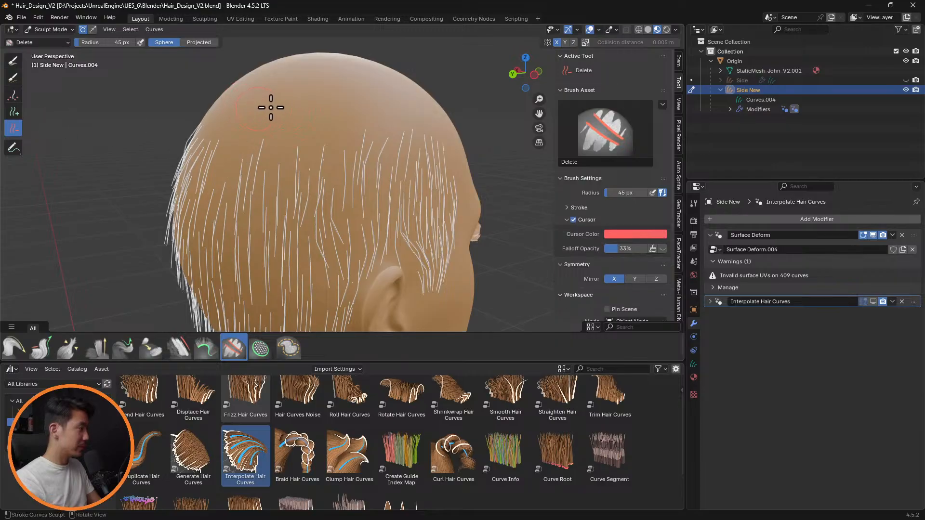
middle_drag(271, 107, 321, 109)
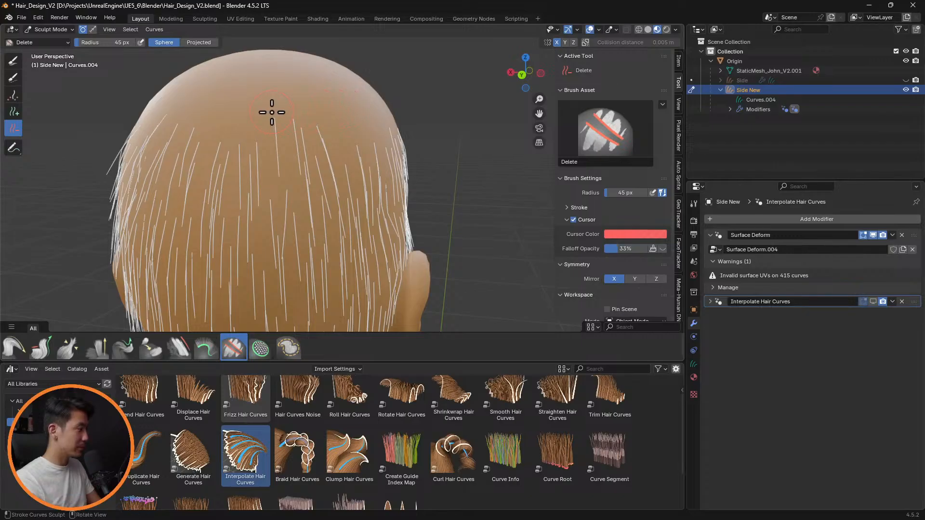
drag(270, 128, 389, 122)
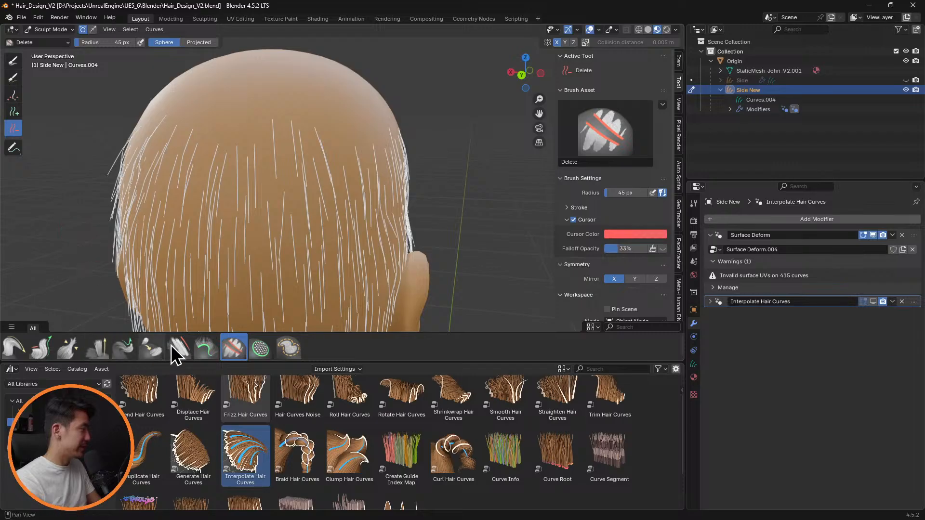
Step: Slide the guide hair roots along the upper back of the head with the Slide brush at 132 px and 32 px radius
click(152, 347)
key(f)
click(326, 124)
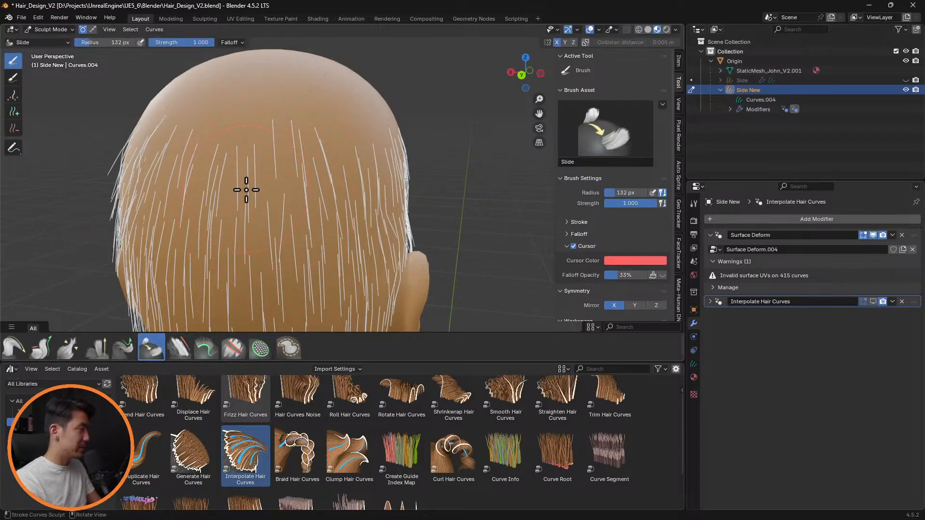
key(f)
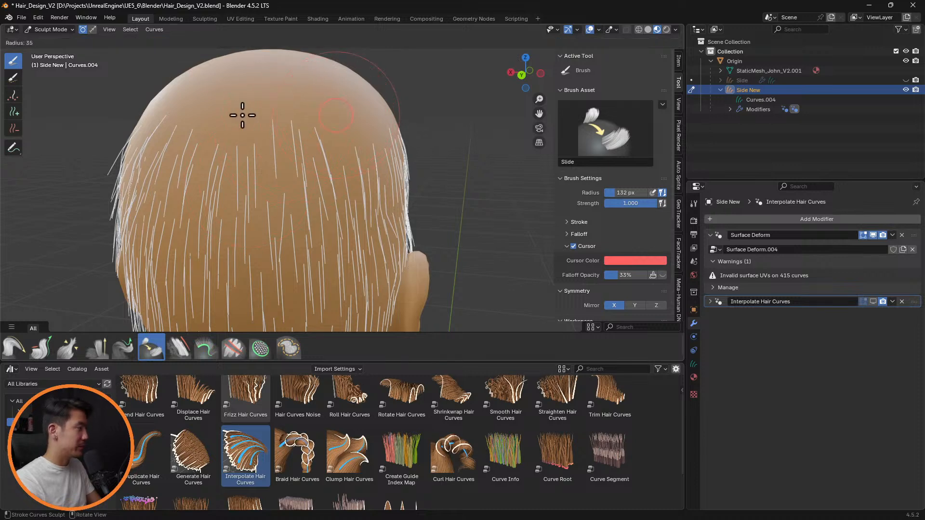
click(302, 93)
middle_drag(311, 100, 250, 122)
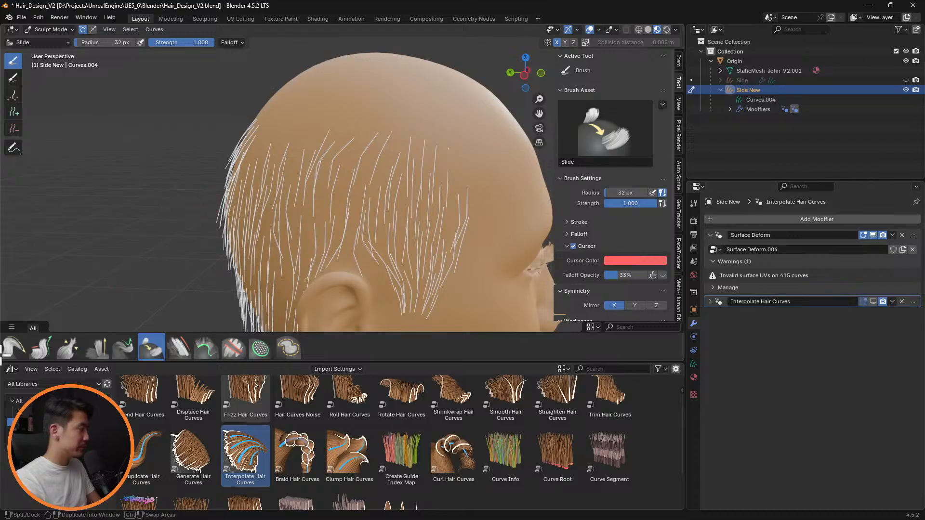
Step: Show the interpolated hair to examine the upper hairline from the side to the back, and hide it again
click(877, 304)
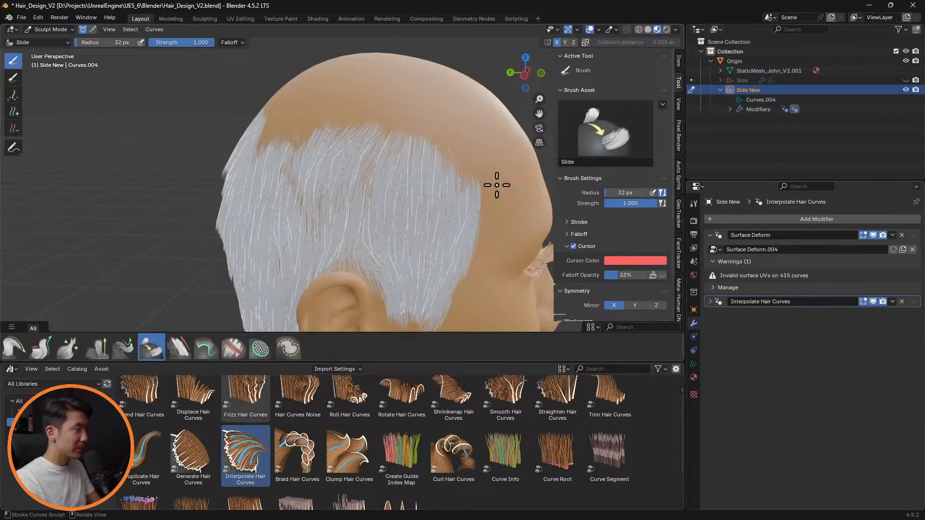
middle_drag(496, 184, 563, 180)
click(873, 302)
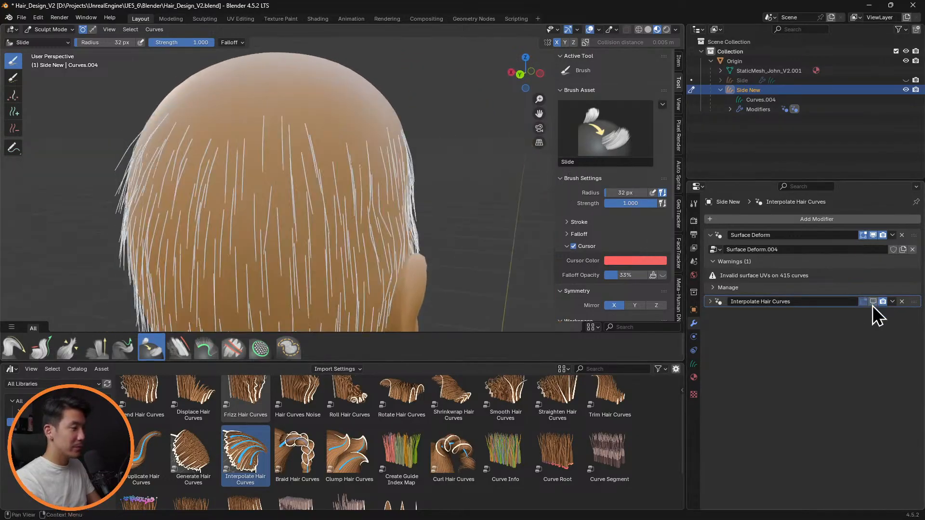
Step: Delete unwanted guide hairs along the upper back hairline, and add single replacement guides there, both at 32 px radius
click(14, 129)
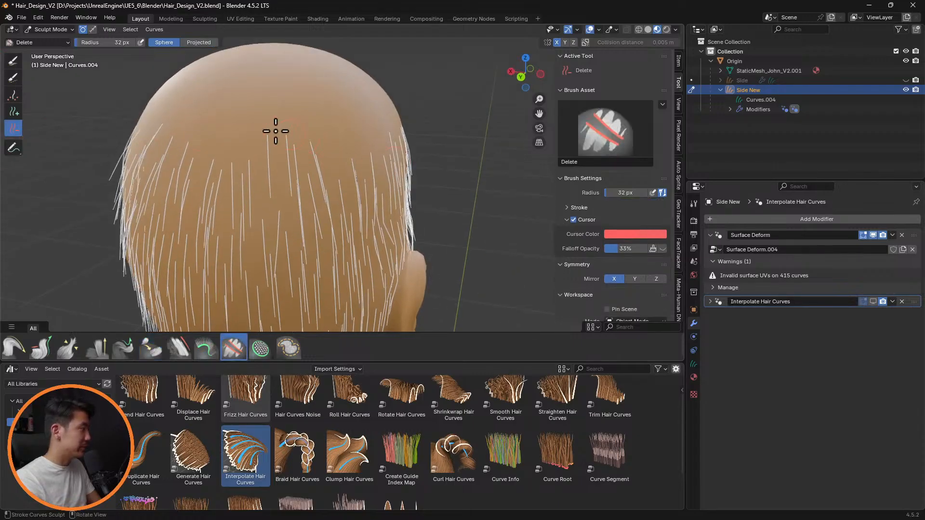
mouse_move(286, 127)
middle_down()
mouse_move(316, 103)
mouse_move(281, 119)
mouse_move(325, 100)
mouse_move(270, 121)
middle_up()
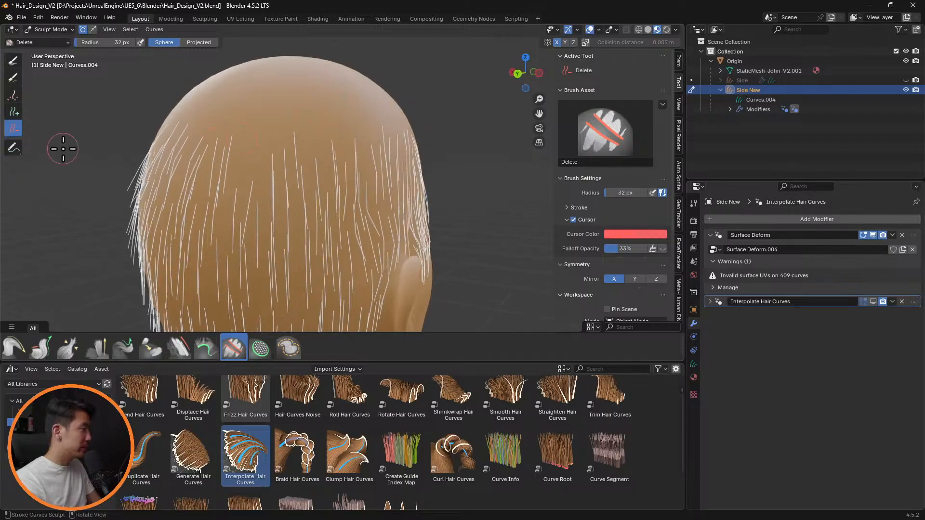
click(14, 112)
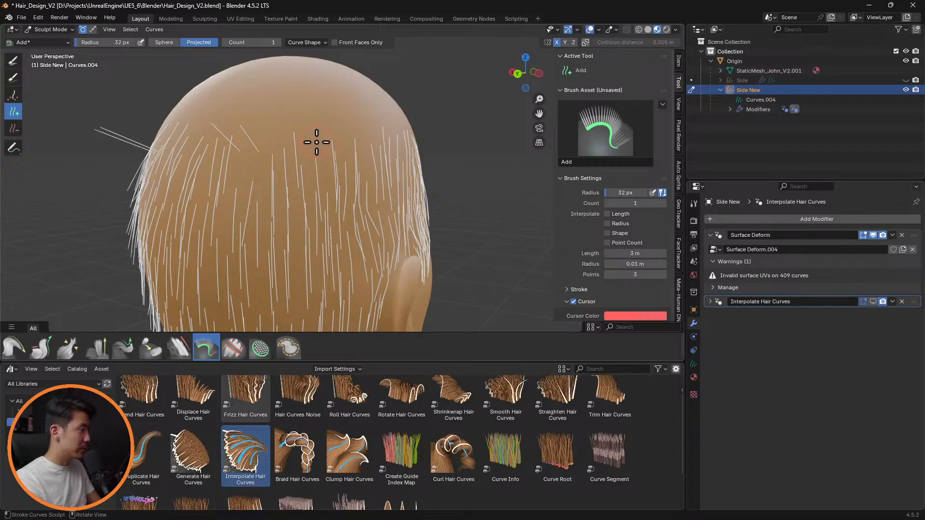
Step: Comb the new protruding guide hairs down against the back of the head with the Comb brush at 125 px radius
mouse_move(391, 138)
middle_down()
mouse_move(355, 141)
mouse_move(403, 141)
mouse_move(382, 154)
mouse_move(324, 150)
middle_up()
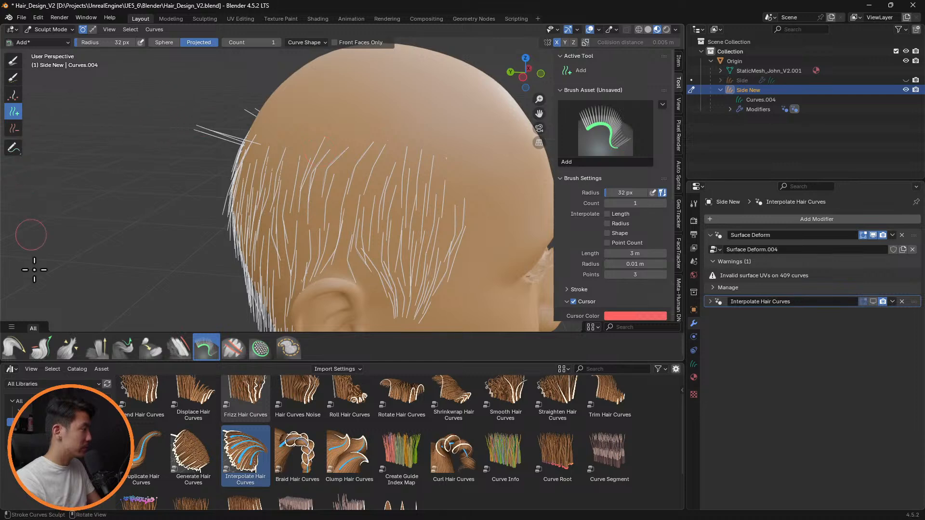
click(15, 351)
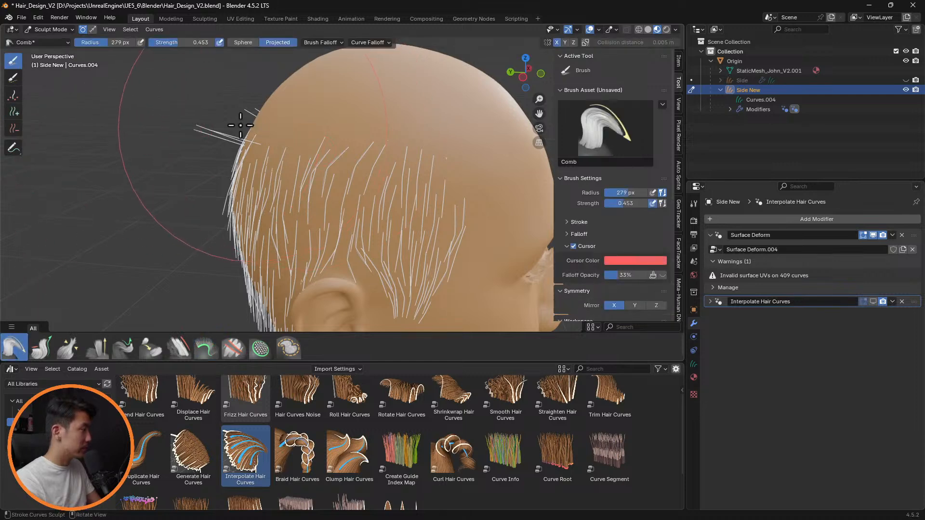
key(f)
click(193, 118)
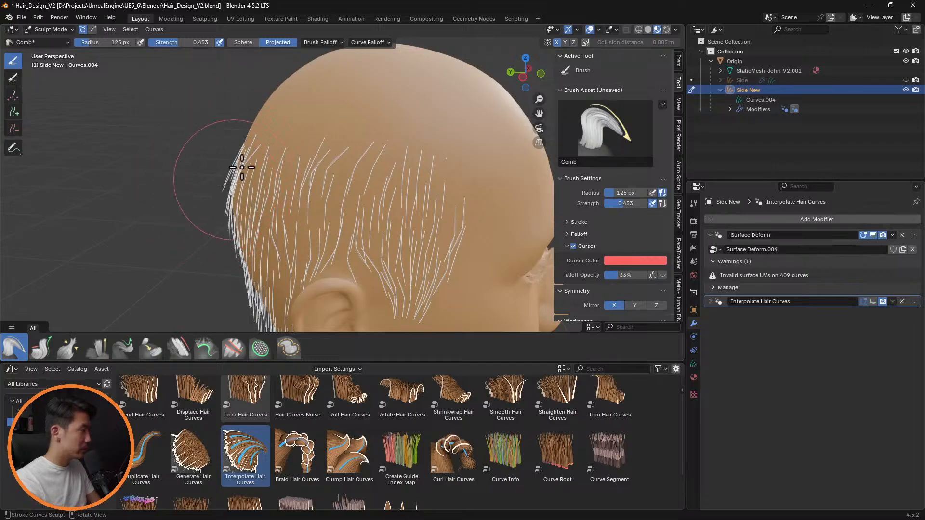
Step: Lift the sunken guide hairs out of the back of the scalp with Puff at 125 px radius, and comb them flatter at 85 px
middle_drag(235, 207, 312, 186)
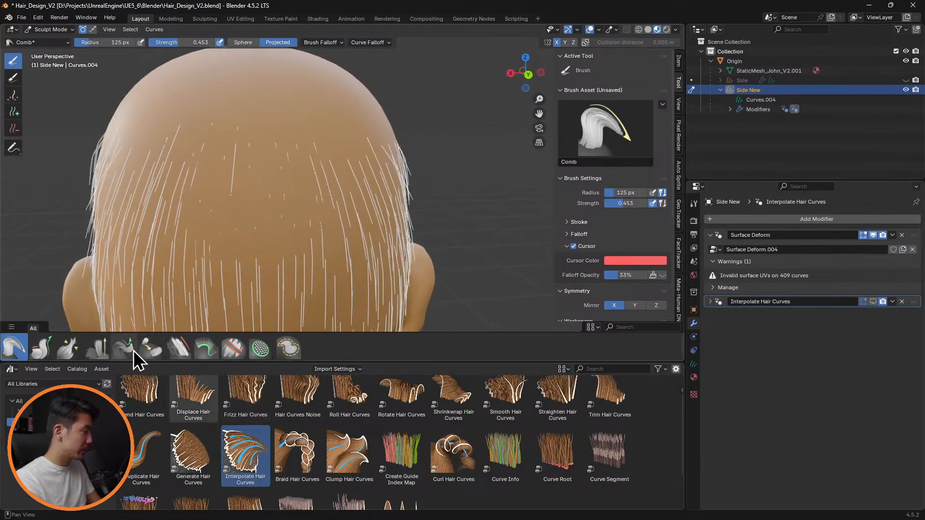
click(97, 347)
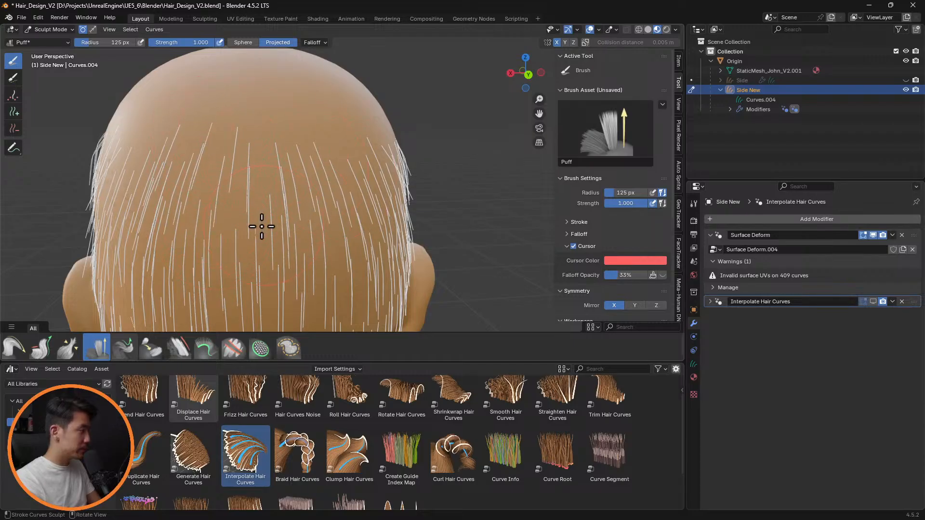
mouse_move(304, 215)
middle_down()
mouse_move(283, 191)
mouse_move(241, 186)
mouse_move(247, 200)
mouse_move(407, 193)
mouse_move(377, 194)
mouse_move(291, 166)
mouse_move(272, 169)
mouse_move(285, 190)
mouse_move(250, 202)
middle_up()
click(14, 347)
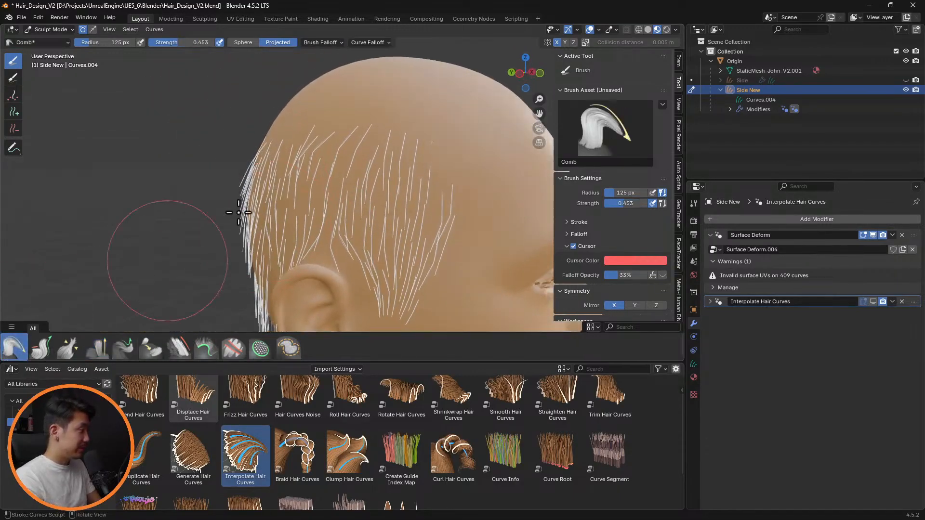
key(f)
click(224, 194)
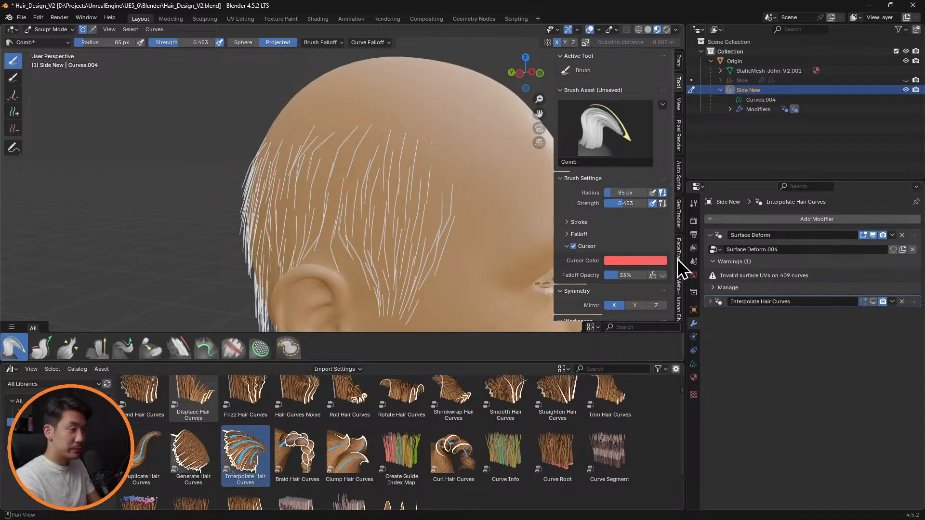
Step: Show the interpolated hair to examine the thin patches on the back of the head behind the ear, and hide it again
click(874, 302)
middle_drag(553, 274, 434, 222)
scroll(355, 221, up, 4)
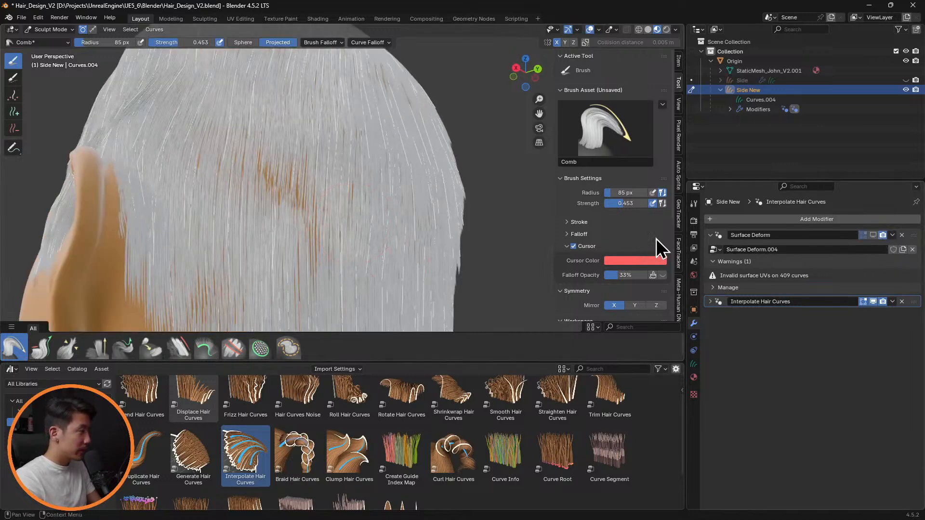
click(873, 303)
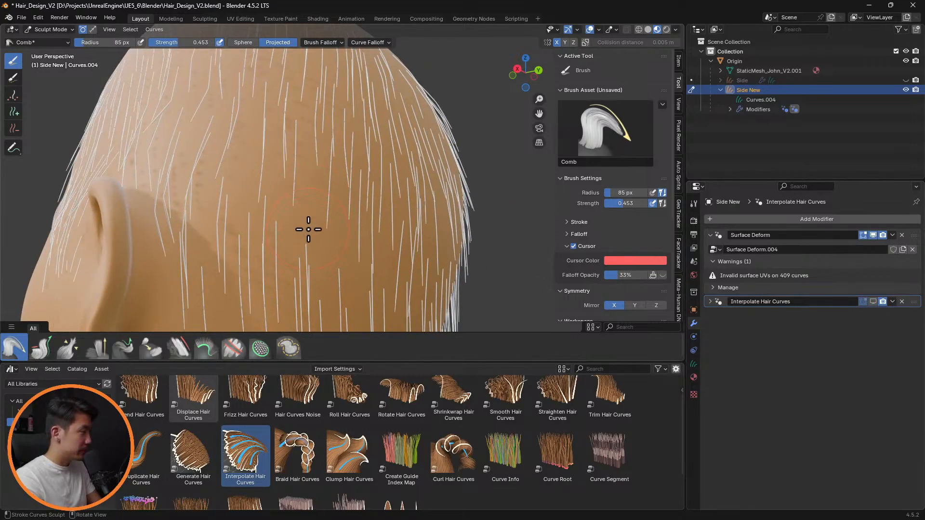
Step: Adjust the guides around the bare patch behind the ear with Puff at 12 px radius and Slide at 28 px radius
click(95, 350)
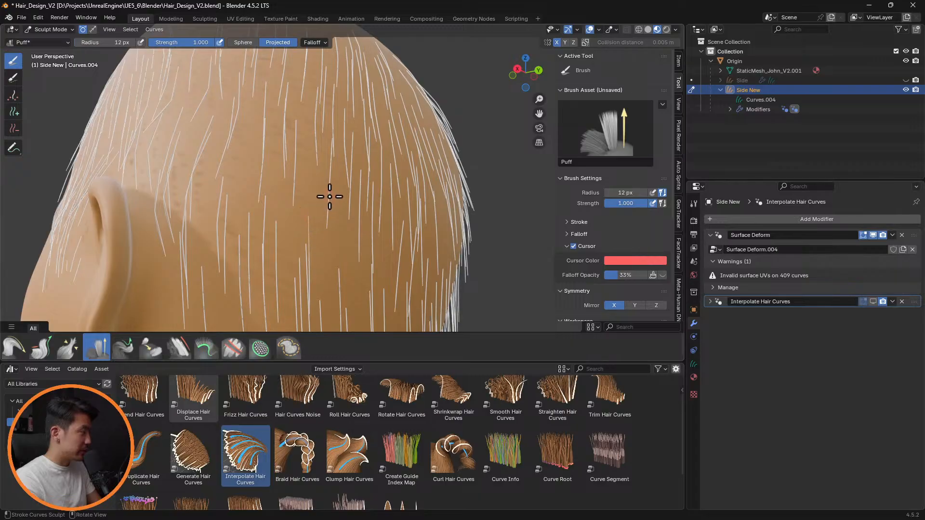
mouse_move(330, 197)
middle_down()
mouse_move(303, 202)
mouse_move(313, 205)
middle_up()
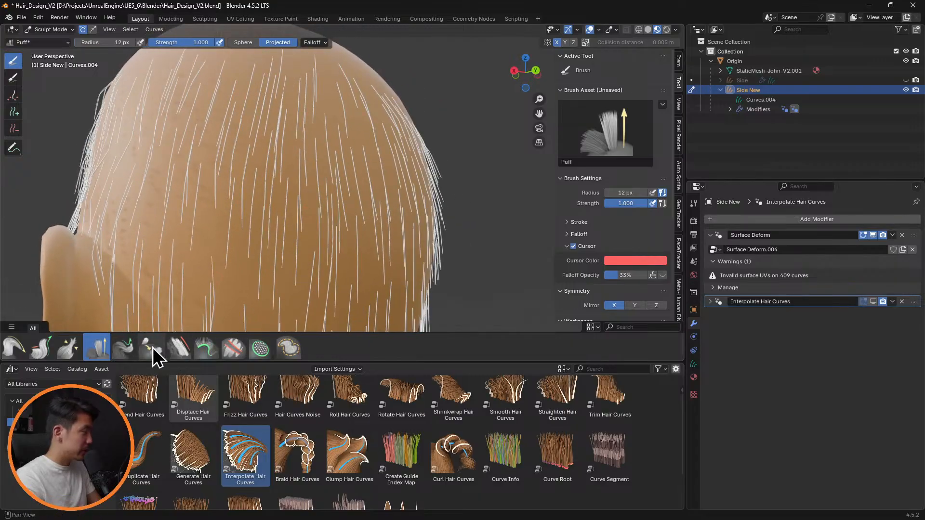
click(152, 348)
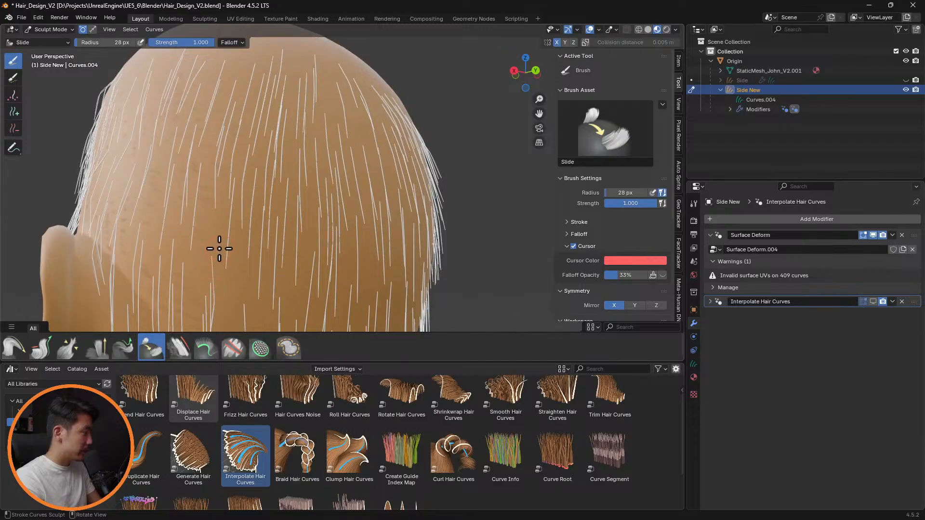
Step: Show the interpolated hair to examine the remaining gaps on the back and side of the head, and hide it again
click(873, 302)
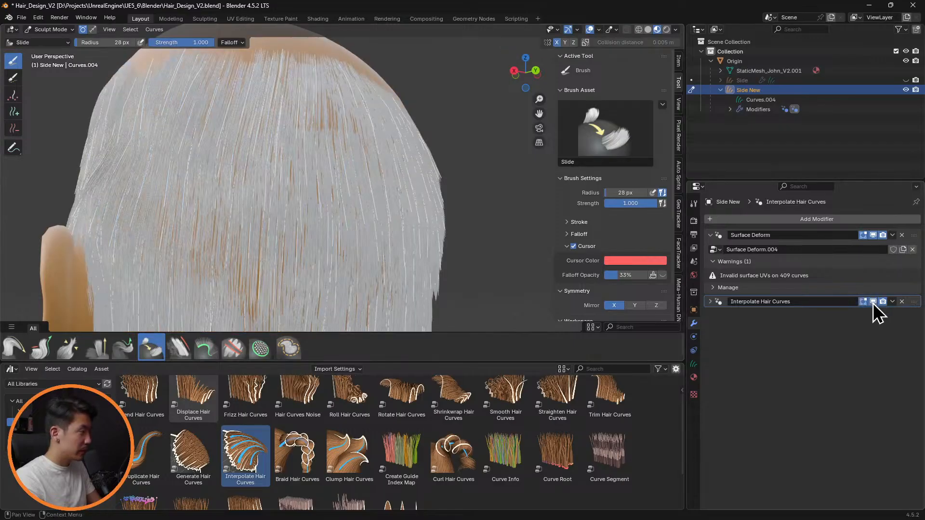
middle_drag(482, 183, 424, 193)
scroll(376, 197, up, 4)
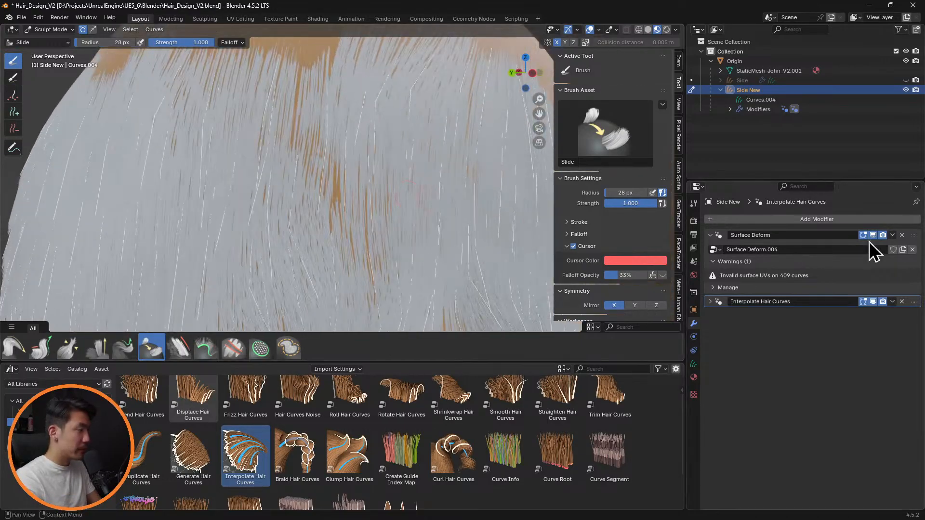
click(875, 303)
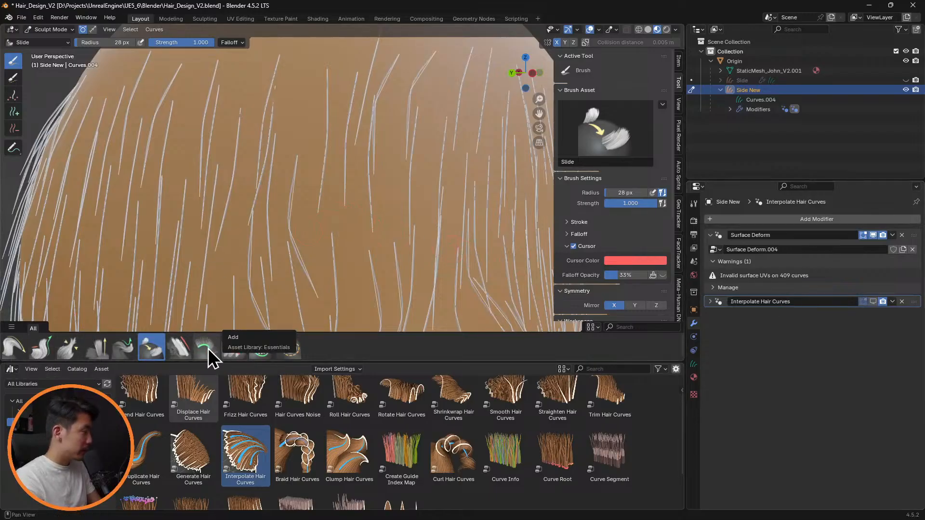
Step: Pull the guide tips down over the side gap with Pull Tips at 28 px radius, and check the coverage in the interpolated hair
click(124, 348)
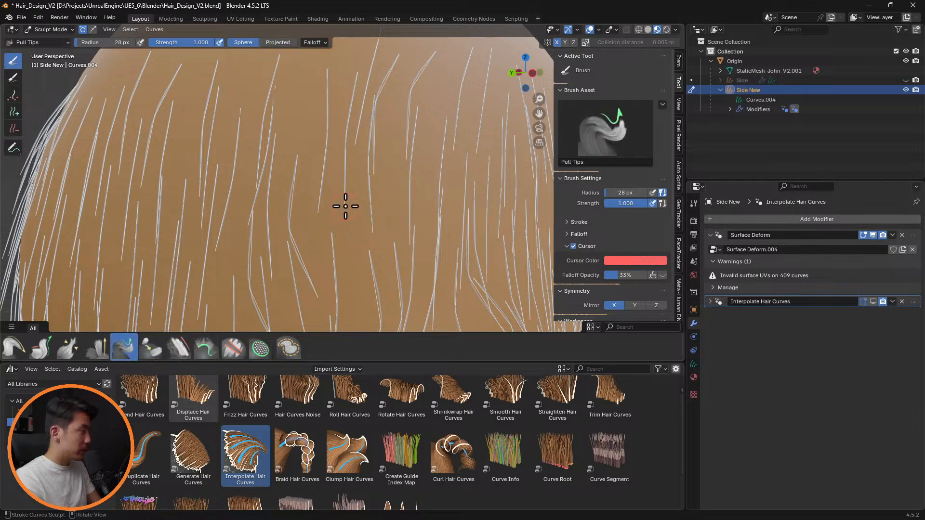
drag(345, 201, 344, 254)
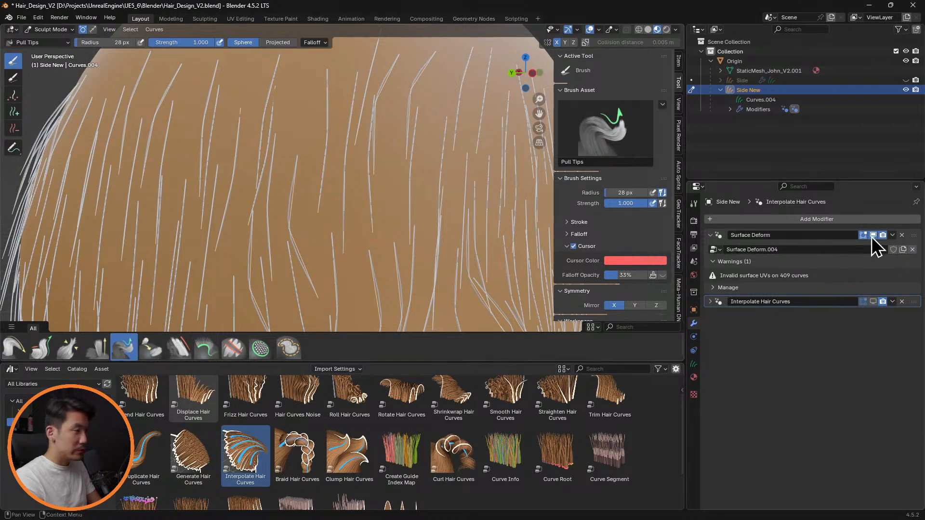
click(874, 302)
scroll(400, 196, down, 5)
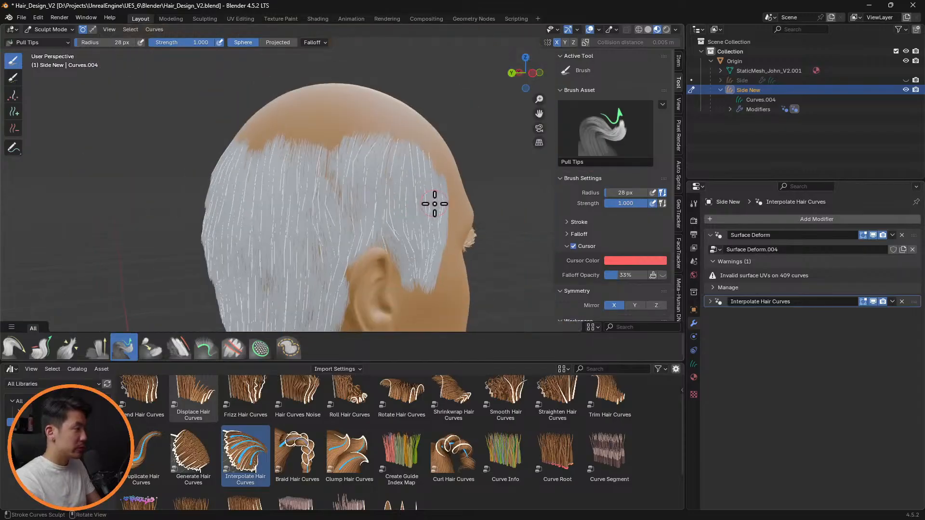
middle_drag(434, 201, 476, 165)
click(874, 302)
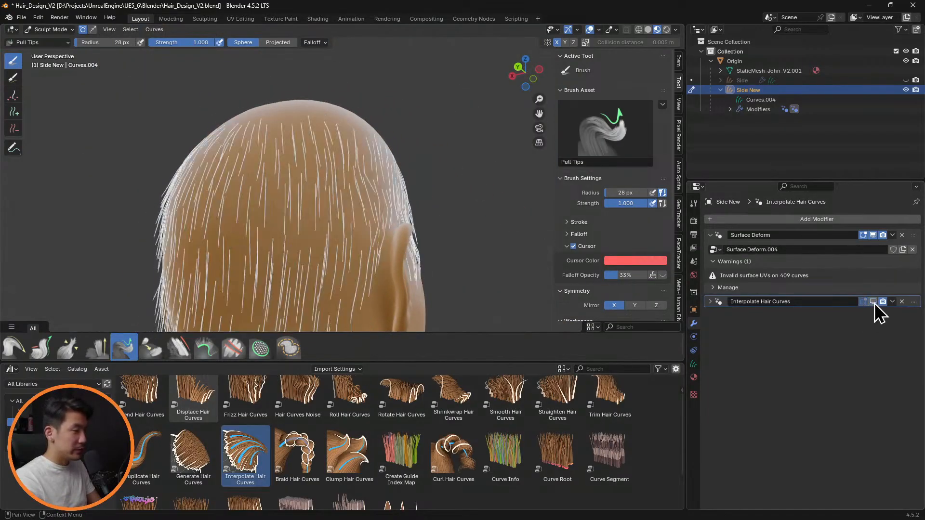
Step: Extend the guide hair tips into the gaps on the back of the head with Pull Tips at 28 px radius
scroll(354, 236, up, 2)
scroll(303, 263, up, 1)
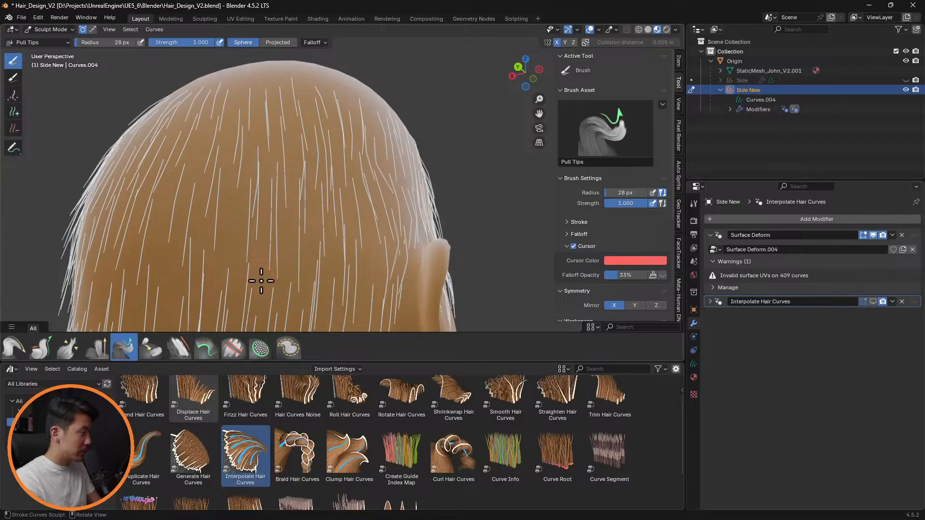
drag(258, 243, 269, 260)
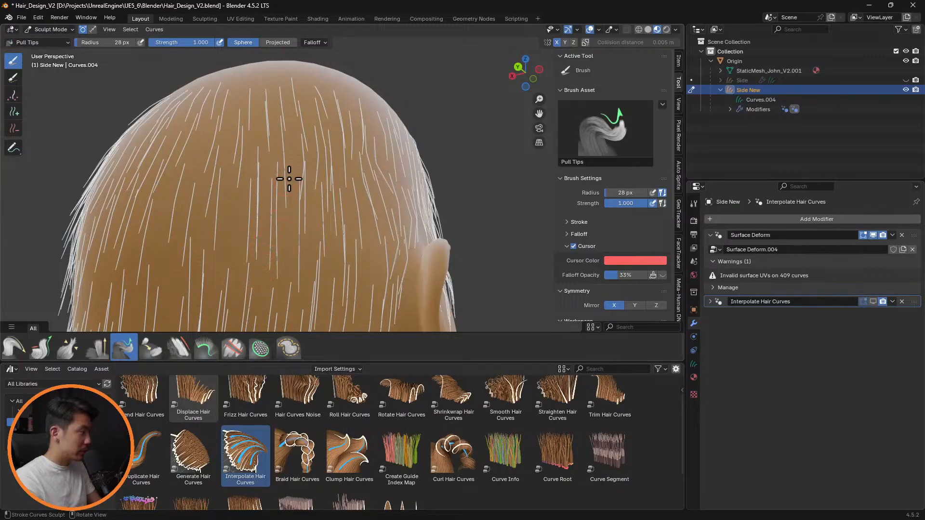
scroll(289, 179, up, 6)
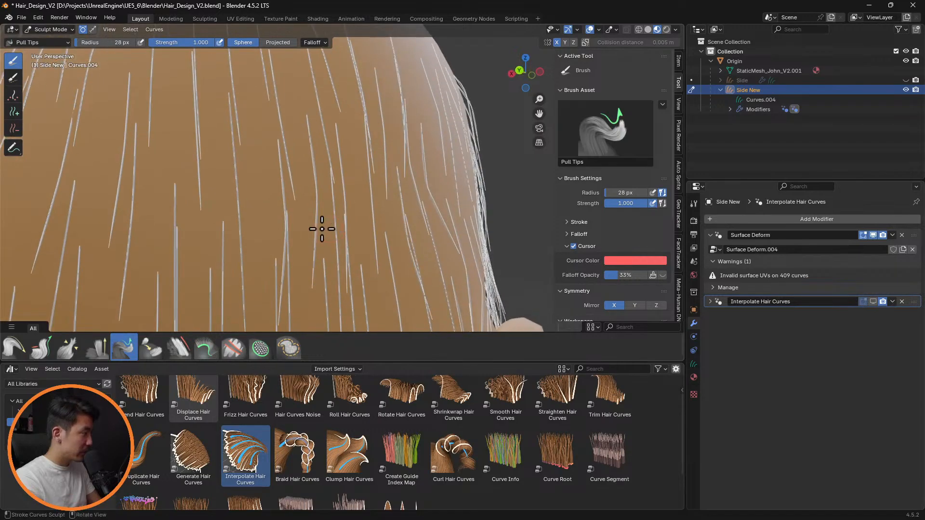
Step: Delete a stray guide curve on the back of the head with the Delete brush at 28 px radius
click(13, 128)
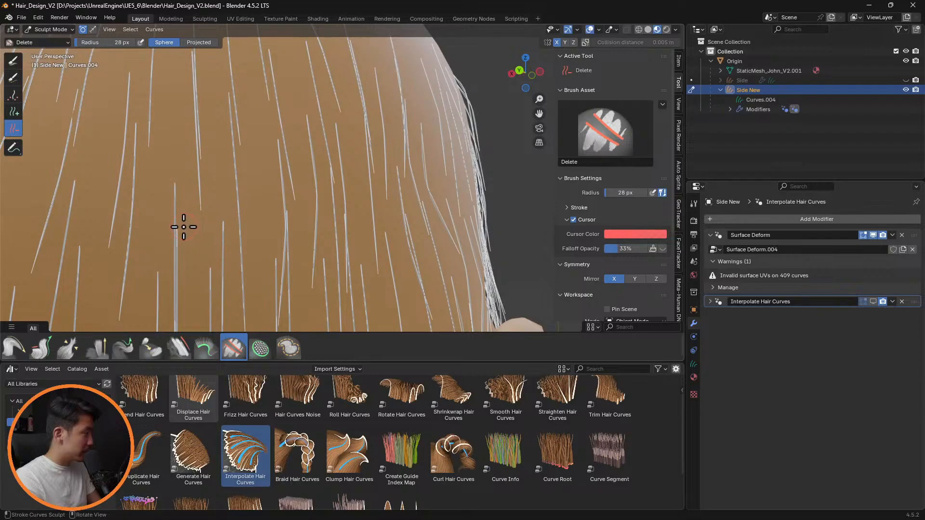
middle_drag(213, 223, 171, 225)
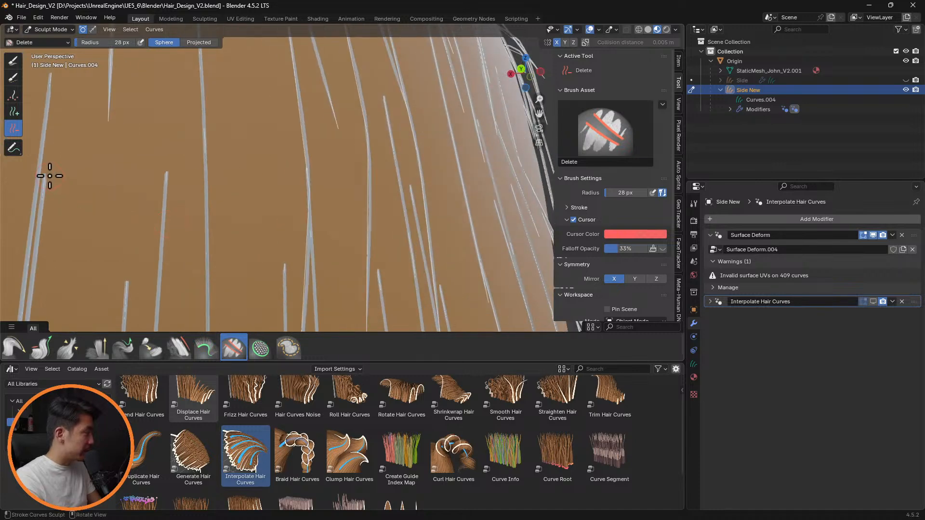
drag(47, 177, 45, 172)
key(ctrl+z)
middle_drag(70, 172, 201, 191)
click(184, 166)
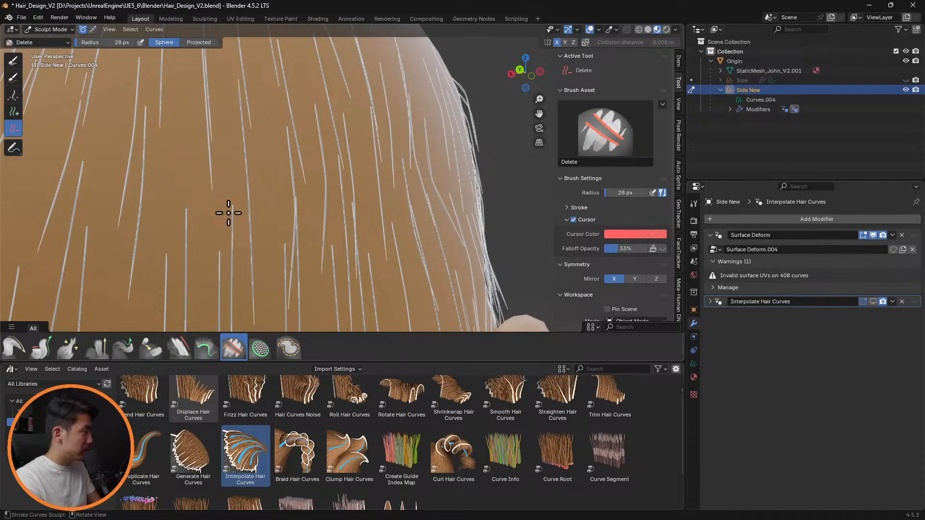
scroll(316, 176, down, 3)
mouse_move(317, 176)
middle_down()
mouse_move(346, 176)
mouse_move(362, 229)
mouse_move(332, 228)
middle_up()
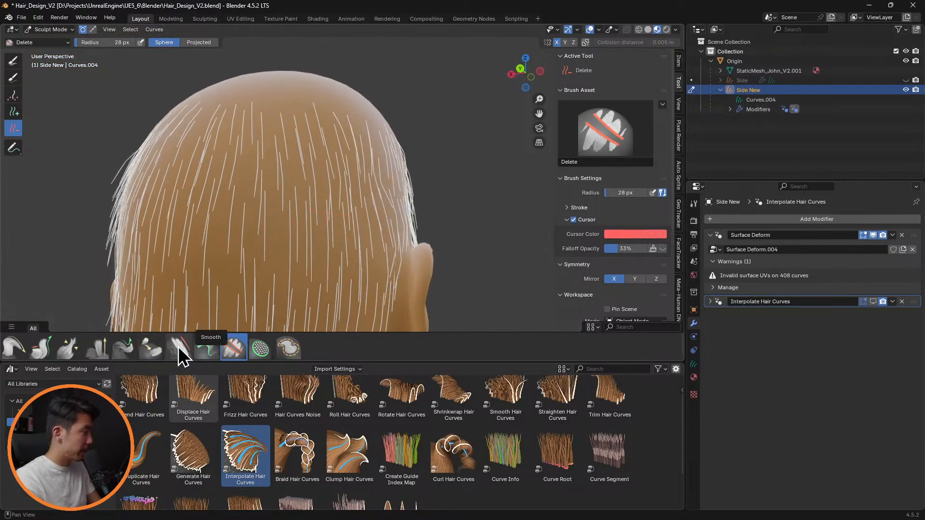
Step: Pull the guide tips down over the remaining gap at the back with Pull Tips, and check the coverage in the interpolated hair
click(134, 347)
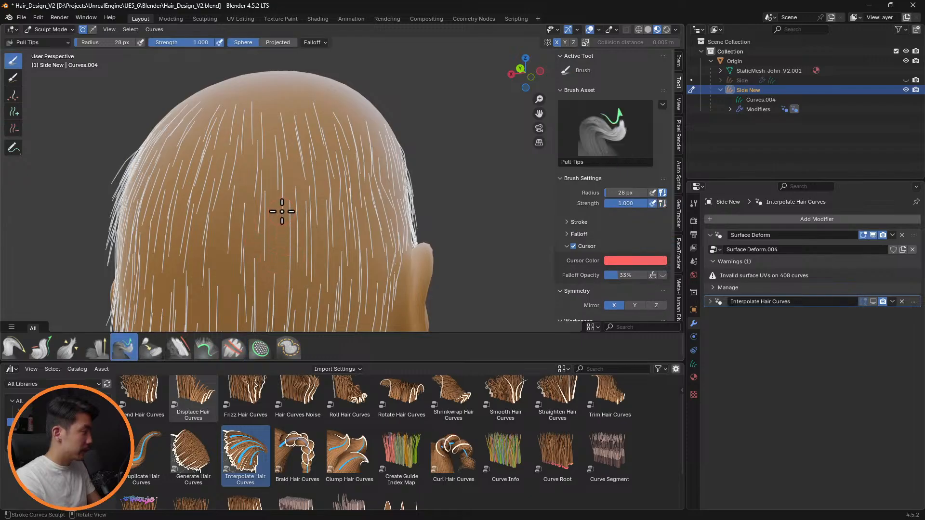
drag(274, 190, 280, 251)
scroll(407, 264, down, 5)
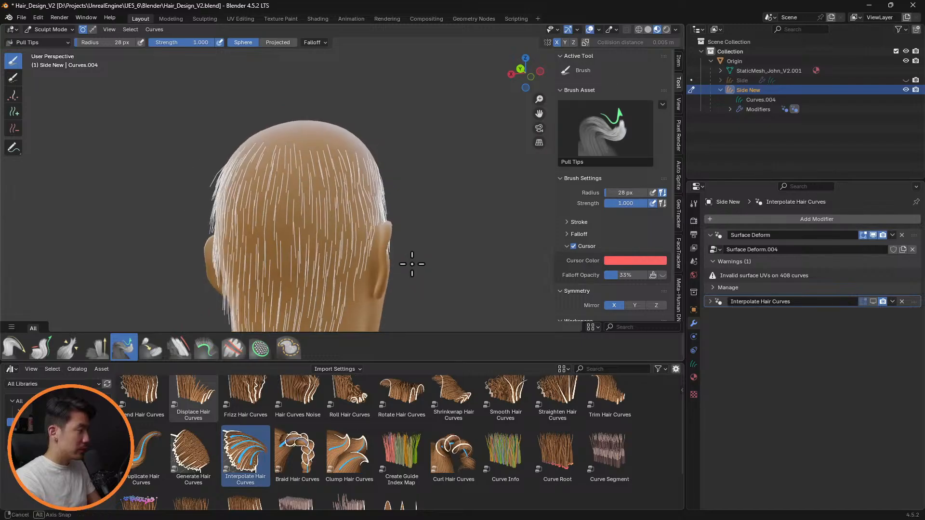
click(873, 302)
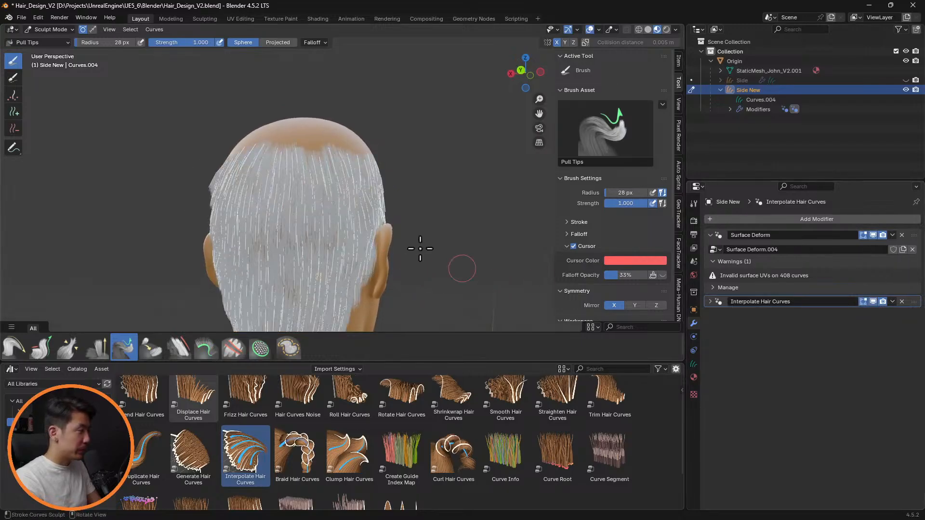
middle_drag(419, 249, 450, 215)
scroll(440, 225, up, 2)
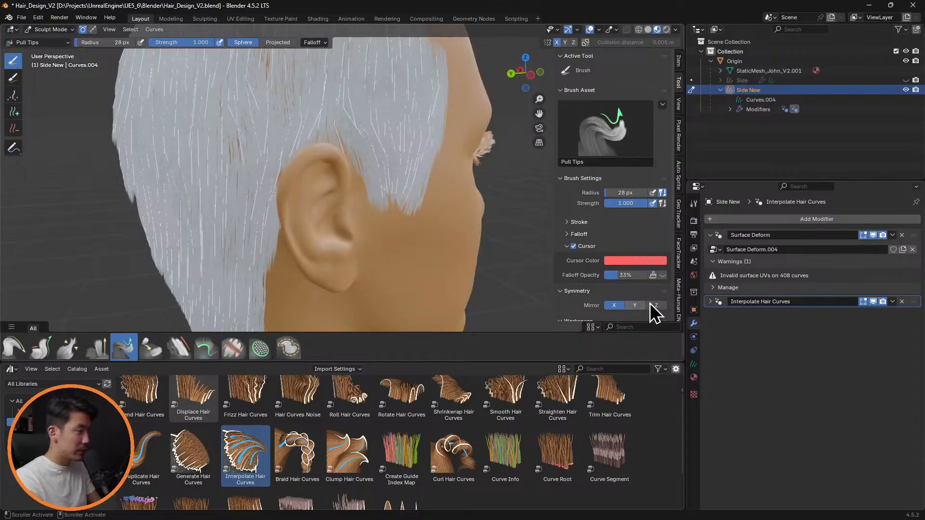
Step: Set the Interpolate Hair Curves density to 20
click(711, 302)
click(858, 413)
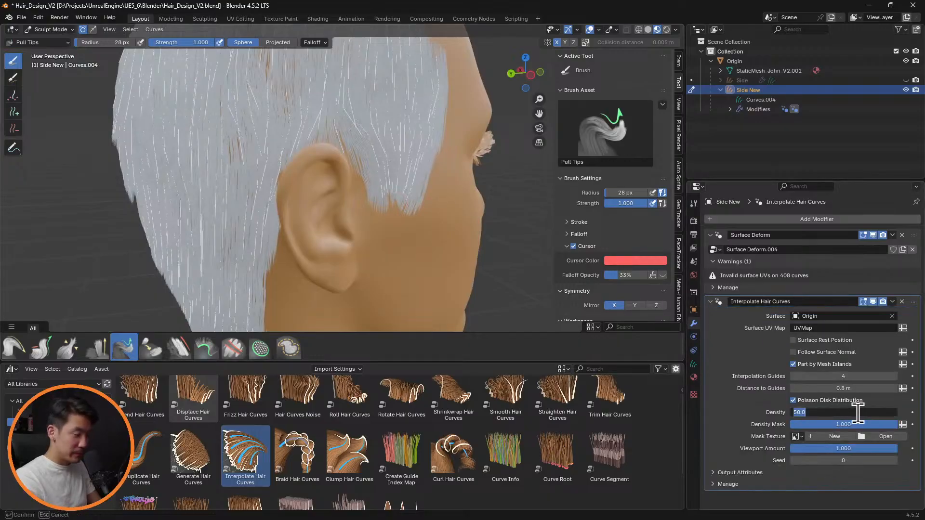
text(20)
key(Return)
middle_drag(419, 165, 442, 197)
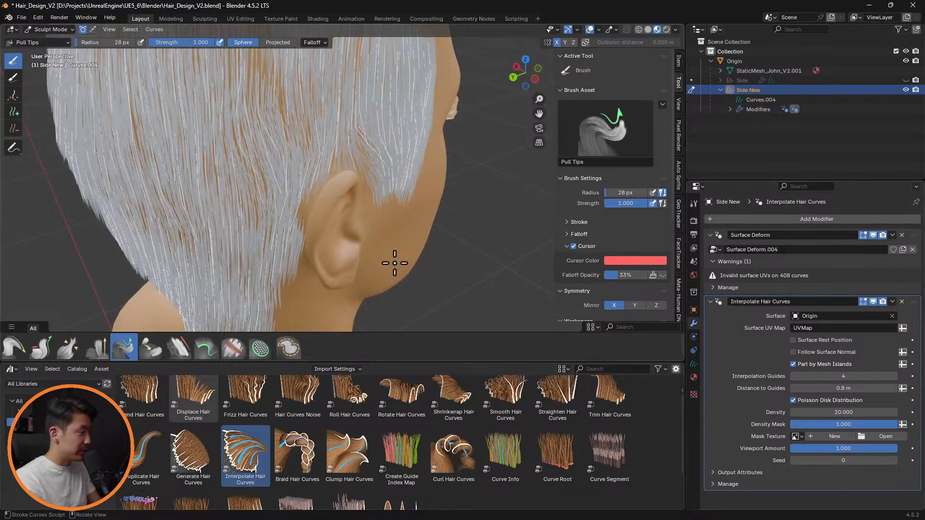
Step: Comb the hair above and around the ear with the Comb brush at 118 px radius and 0.453 strength
click(14, 346)
key(f)
click(338, 195)
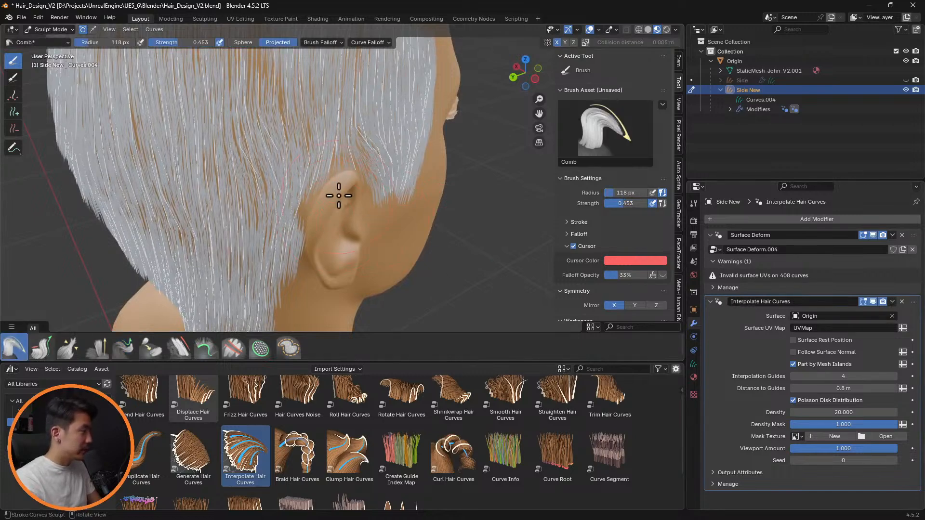
middle_drag(314, 190, 296, 200)
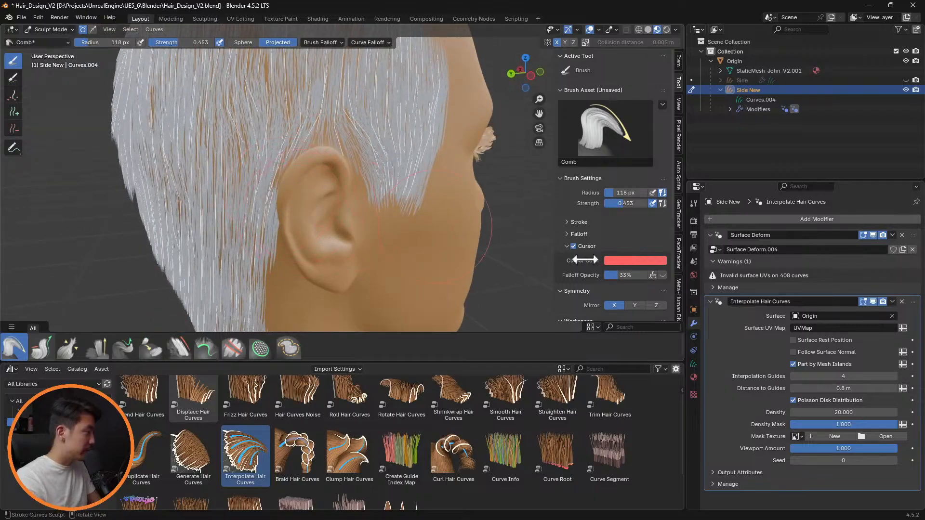
Step: Hide the interpolated hair and delete the stray guides behind and above the ear with the Delete brush at 38 px radius
click(873, 302)
scroll(279, 196, up, 4)
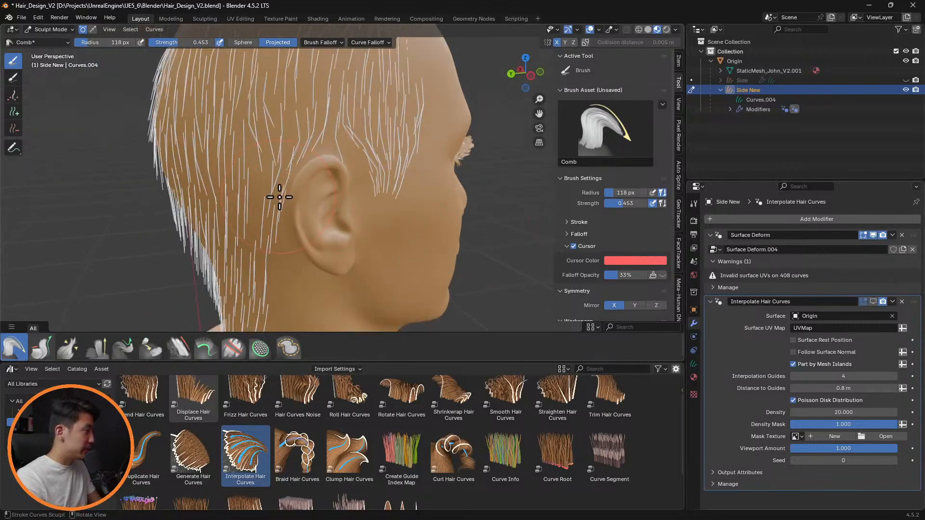
middle_drag(282, 194, 331, 215)
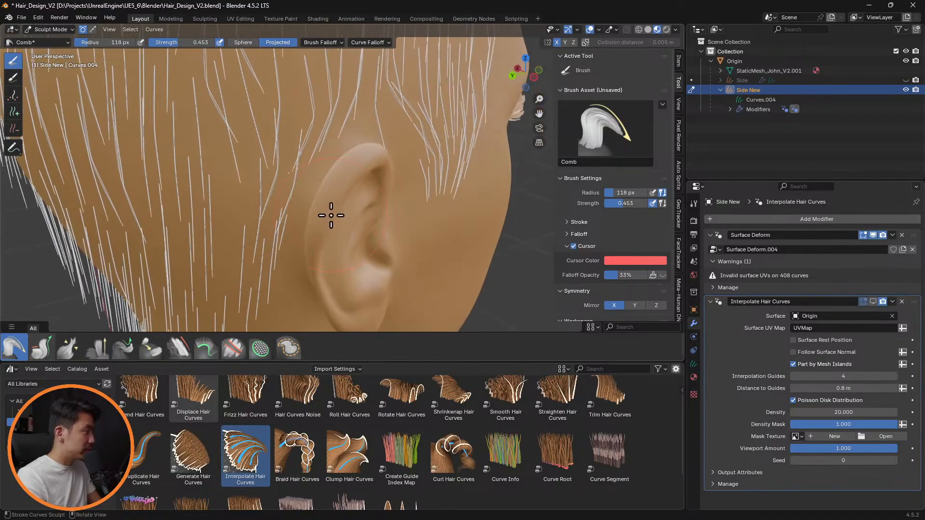
click(13, 128)
drag(292, 214, 300, 187)
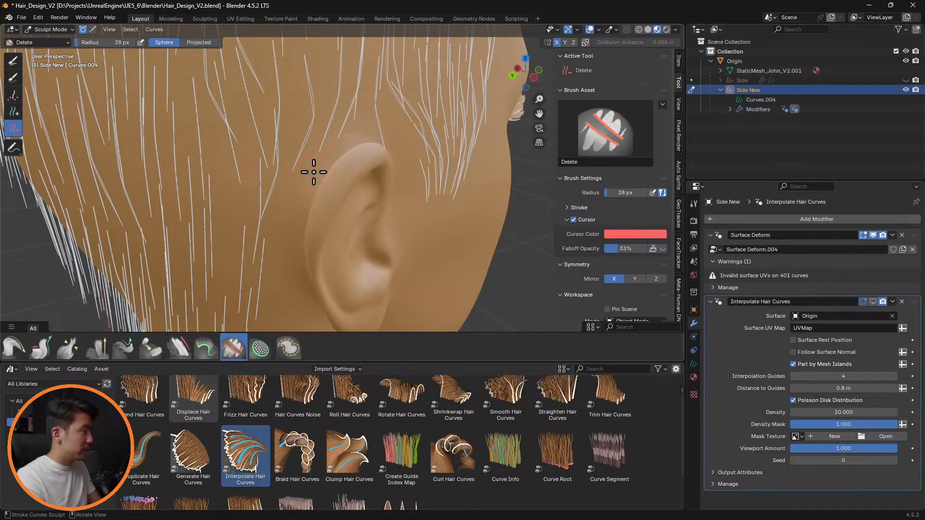
middle_drag(348, 149, 365, 140)
key(ctrl+z)
middle_drag(397, 195, 378, 174)
click(335, 149)
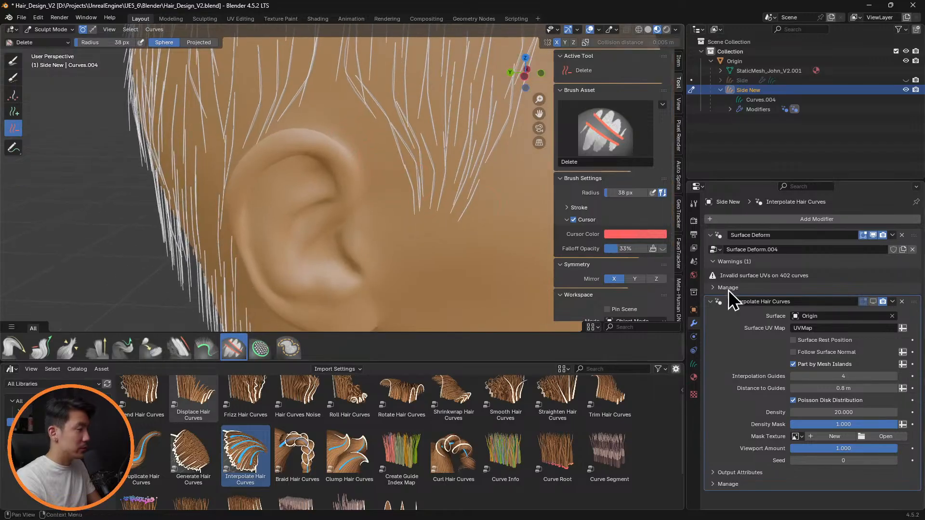
Step: Show the interpolated hair and comb the strands behind the ear downward with the Comb brush at 86 px radius
click(873, 302)
middle_drag(537, 217, 429, 174)
click(15, 351)
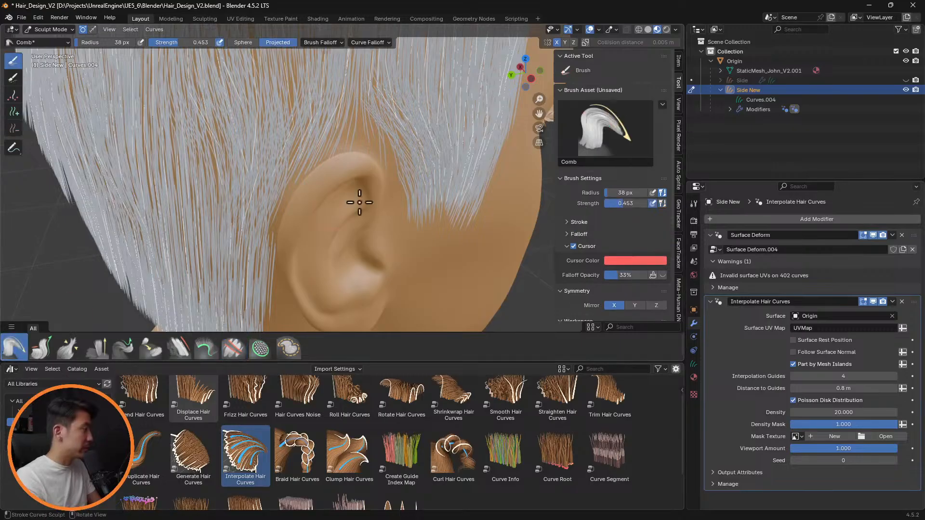
key(f)
click(351, 168)
mouse_move(287, 146)
mouse_down()
mouse_move(258, 161)
mouse_move(270, 223)
mouse_up()
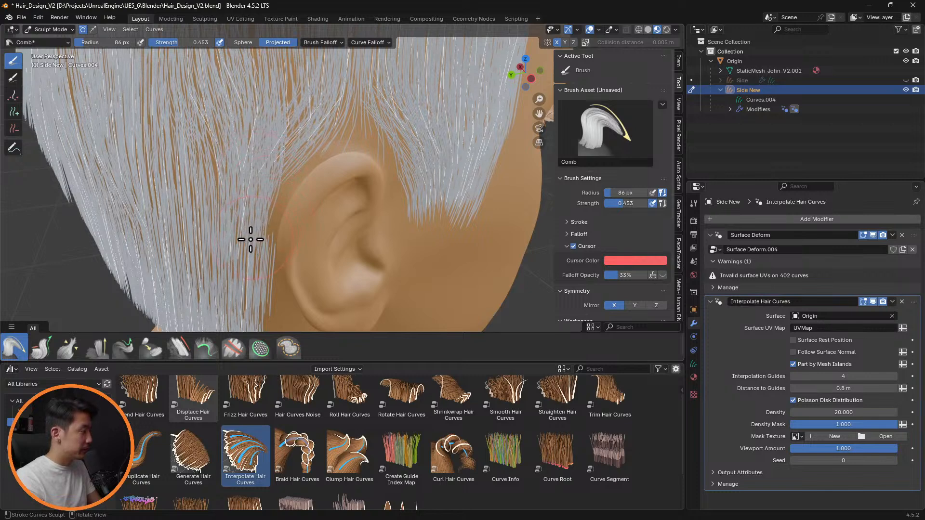
Step: Delete the leftover guides behind the ear with the Delete brush at 20 px radius, and check the interpolated hair around the head
click(872, 301)
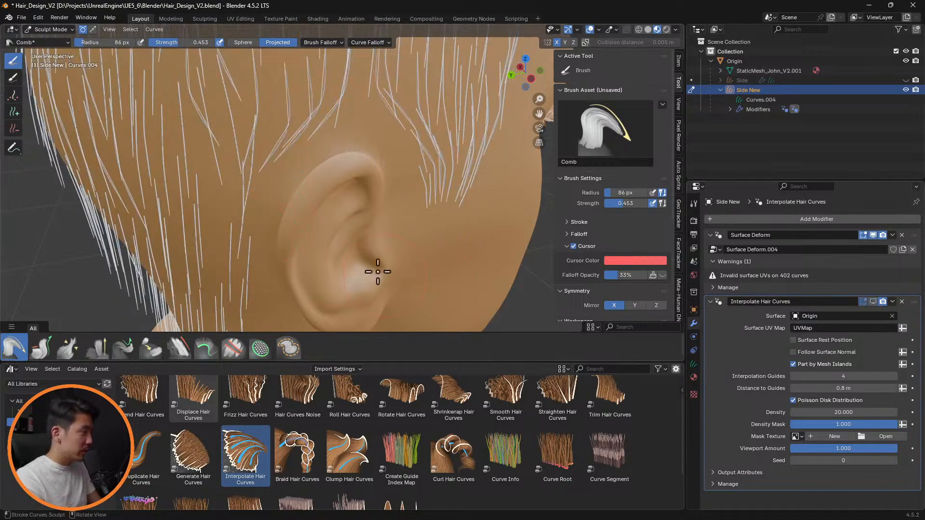
click(14, 127)
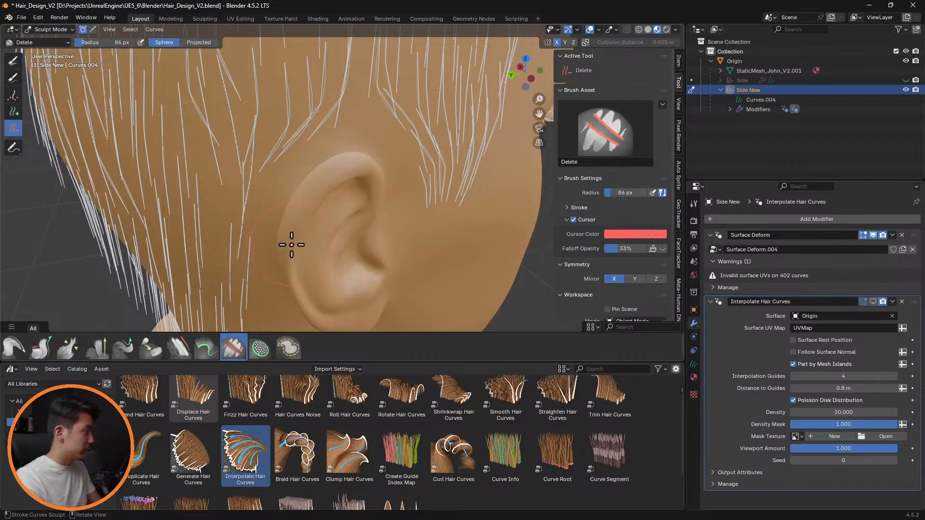
key(f)
click(259, 246)
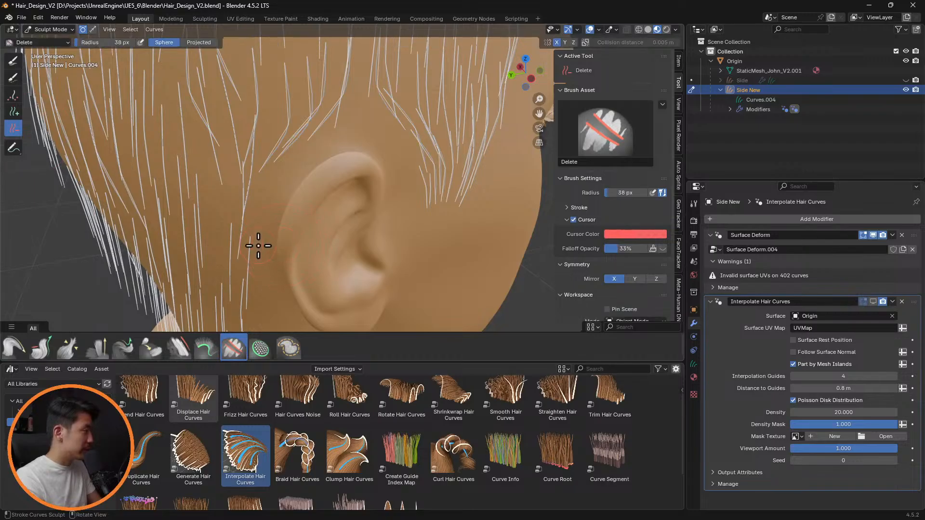
key(f)
click(252, 239)
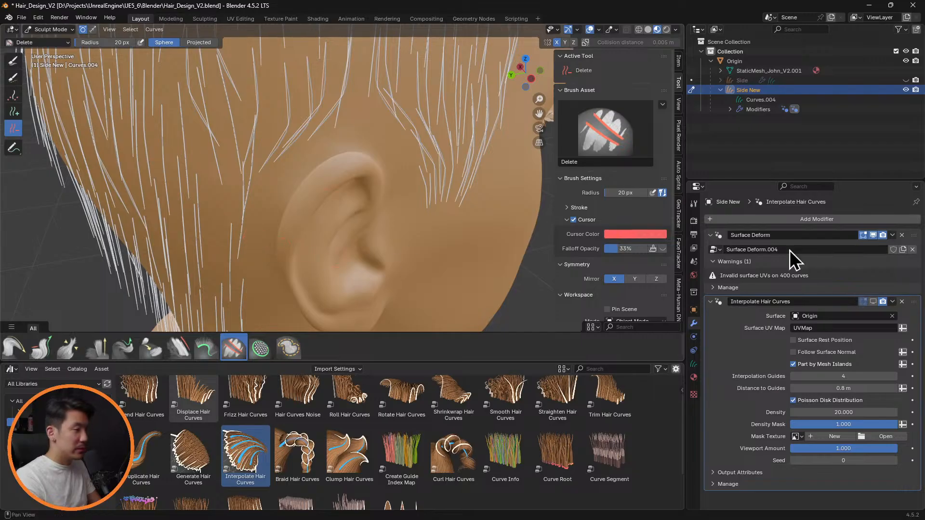
click(874, 302)
scroll(412, 200, down, 3)
scroll(434, 203, up, 2)
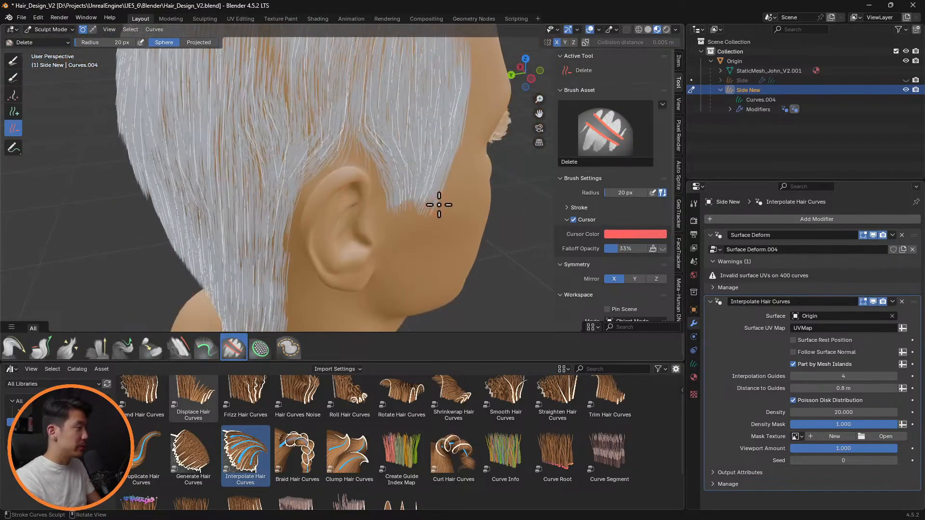
middle_drag(440, 204, 375, 217)
scroll(381, 176, down, 4)
scroll(406, 212, up, 3)
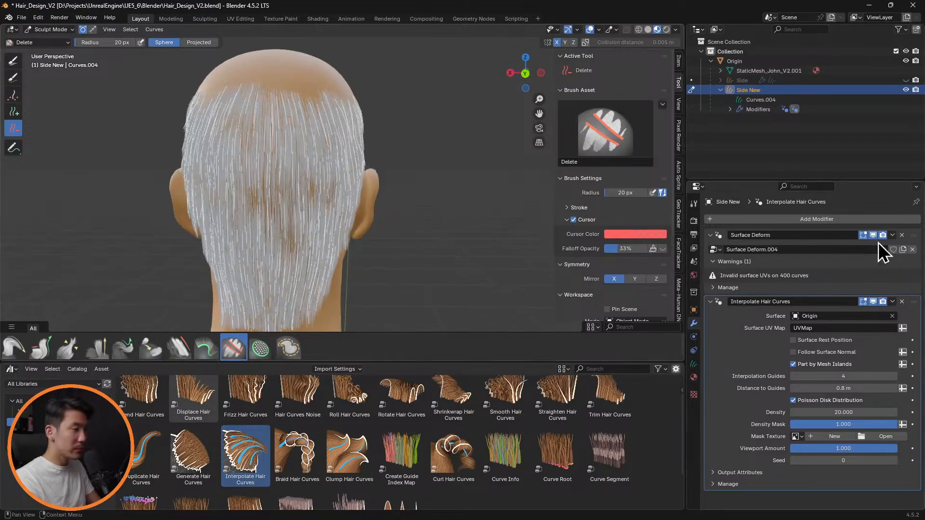
Step: Comb the guides into the gaps on the back of the head at 62 px radius, and check the coverage in the interpolated hair
click(873, 301)
scroll(376, 217, up, 2)
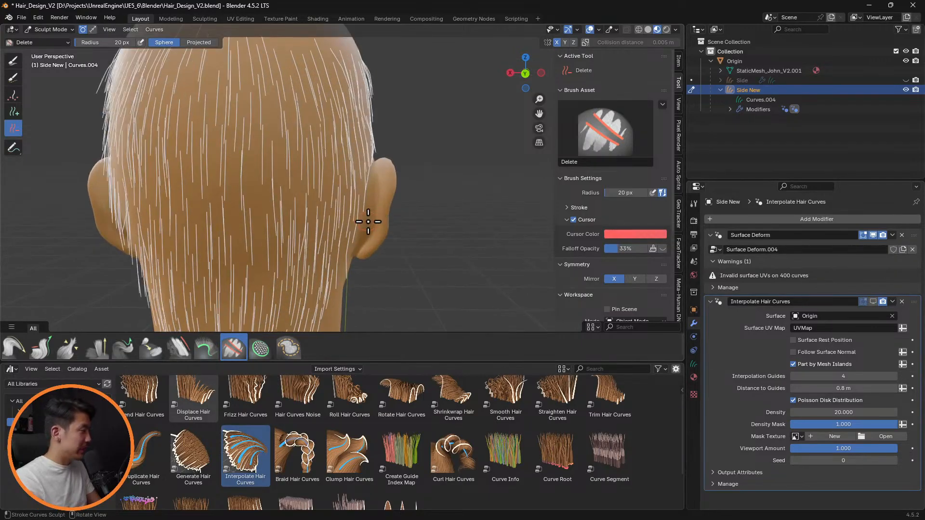
scroll(371, 212, up, 2)
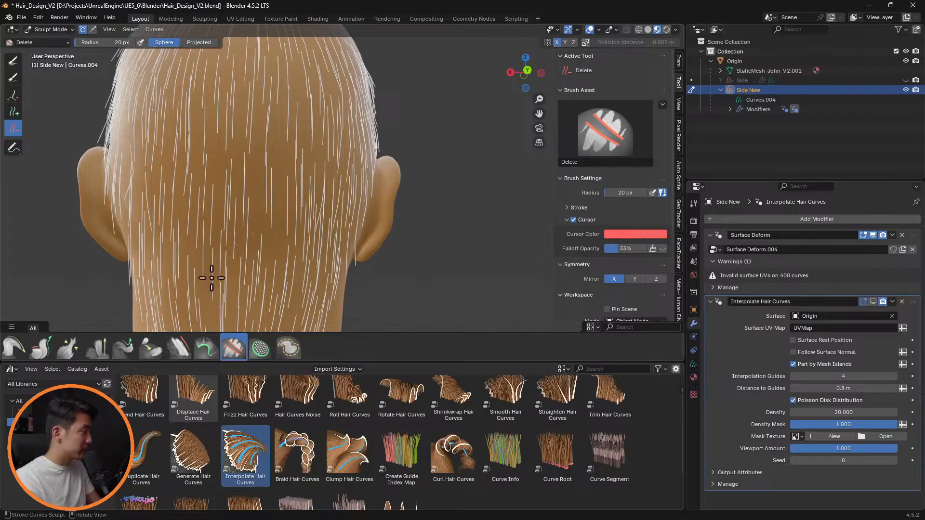
click(11, 348)
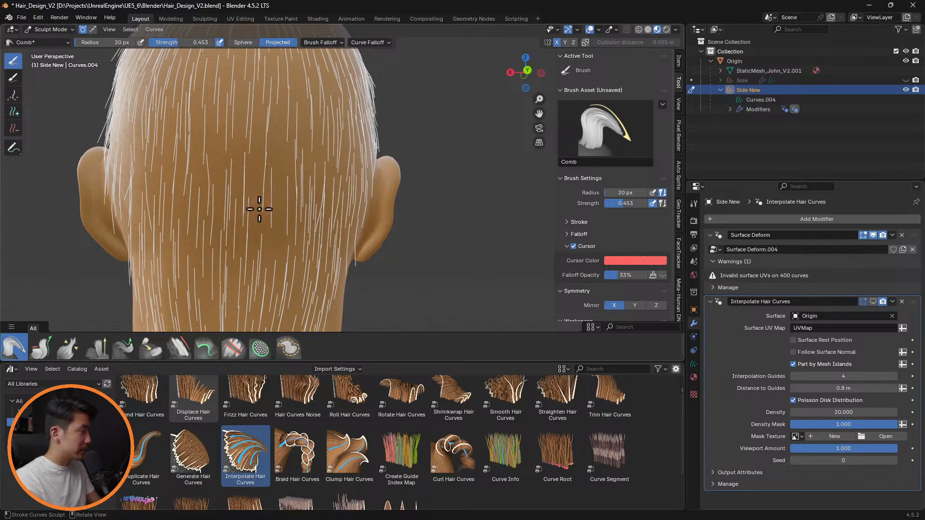
key(f)
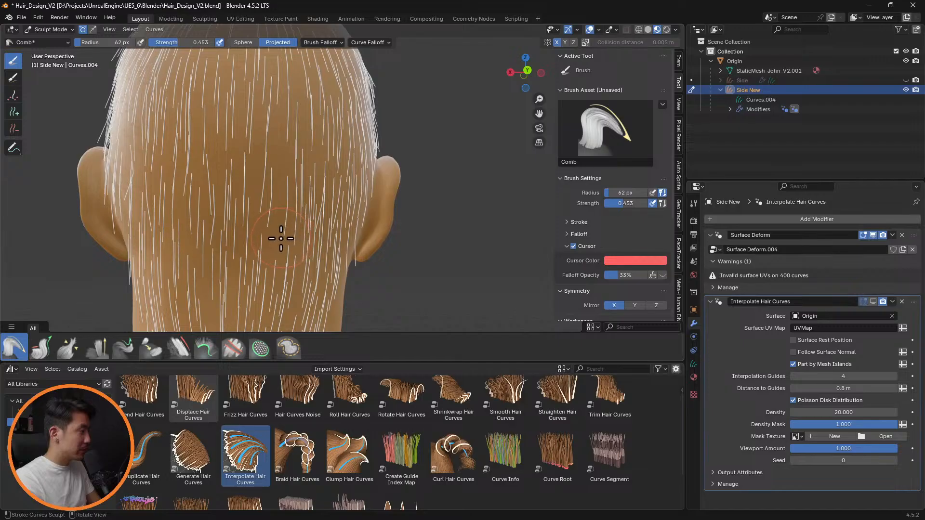
click(873, 302)
scroll(372, 217, down, 5)
mouse_move(428, 206)
middle_down()
mouse_move(372, 220)
mouse_move(424, 197)
middle_up()
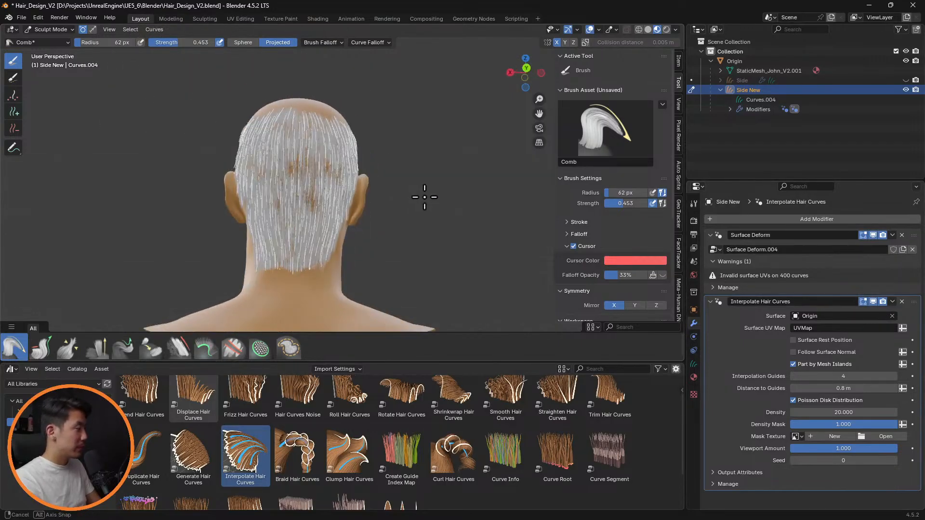
Step: Trim the uneven hair tips along the nape with the Grow/Shrink brush at 62 px radius and 0.532 strength
scroll(372, 310, up, 6)
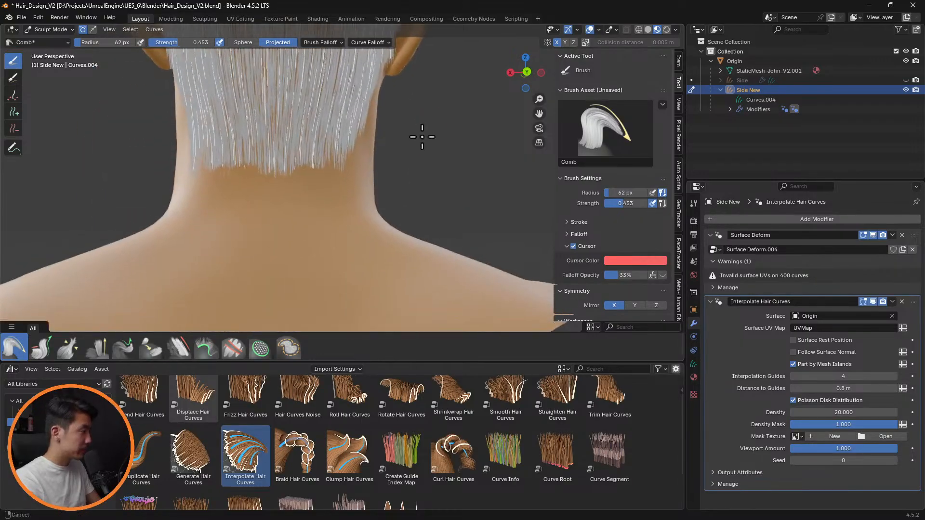
scroll(422, 137, up, 2)
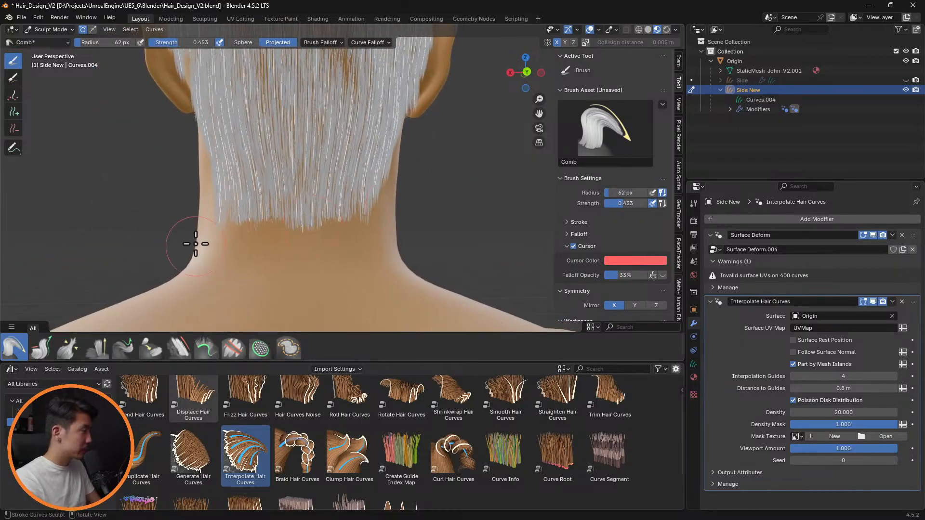
click(44, 348)
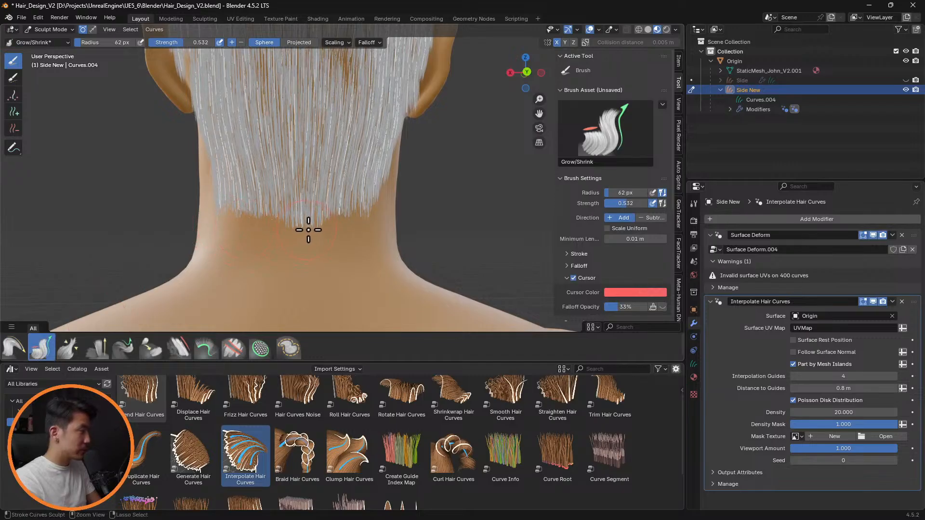
mouse_move(404, 234)
middle_down()
mouse_move(425, 217)
mouse_move(340, 225)
mouse_move(357, 187)
mouse_move(403, 140)
mouse_move(405, 206)
mouse_move(285, 197)
mouse_move(394, 220)
middle_up()
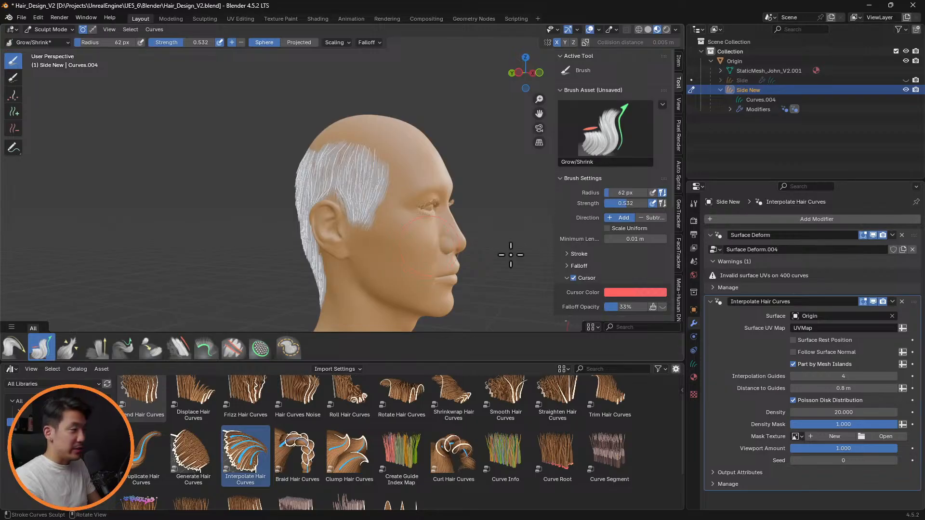
Step: Collapse the Interpolate Hair Curves settings and hide the viewport overlays to examine the hair from the side
click(711, 303)
click(587, 32)
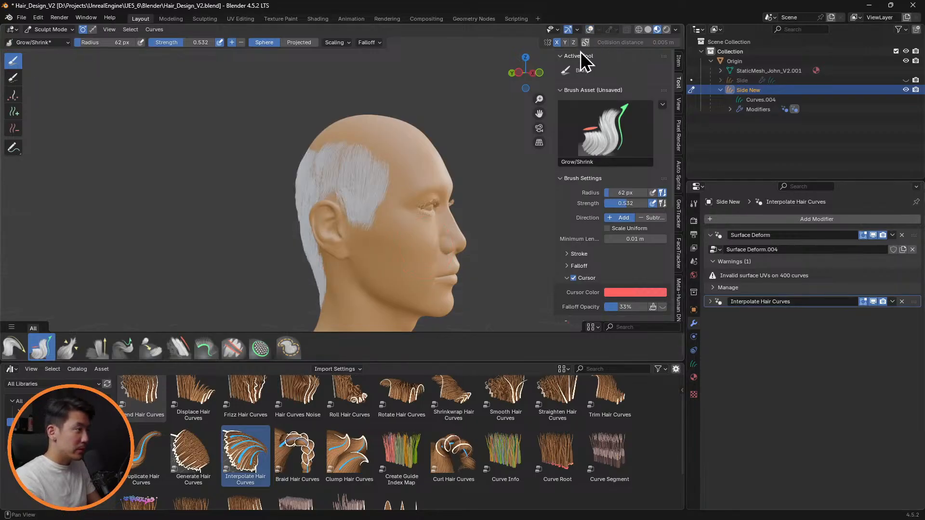
middle_drag(471, 193, 463, 227)
scroll(488, 224, up, 2)
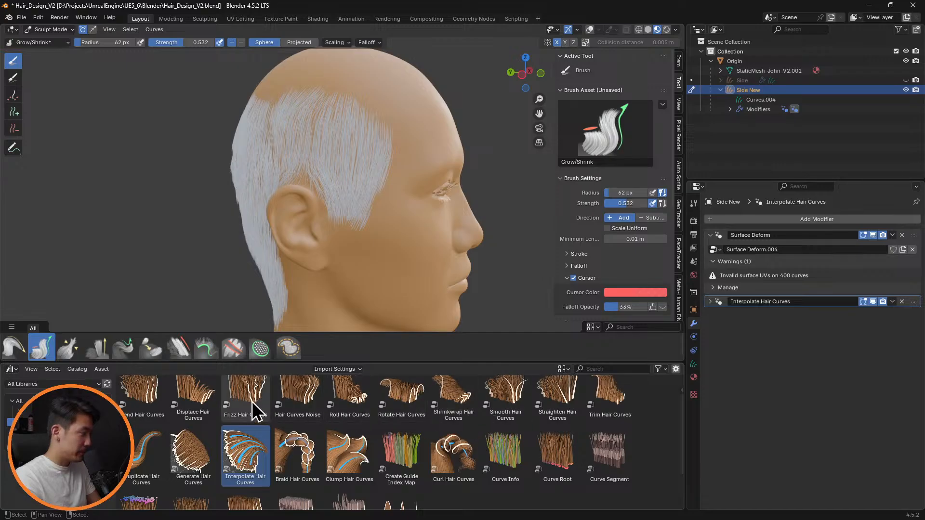
Step: Add the Displace Hair Curves modifier to the Side New hair, with shape 1.000 and Origin as object space
drag(199, 401, 256, 243)
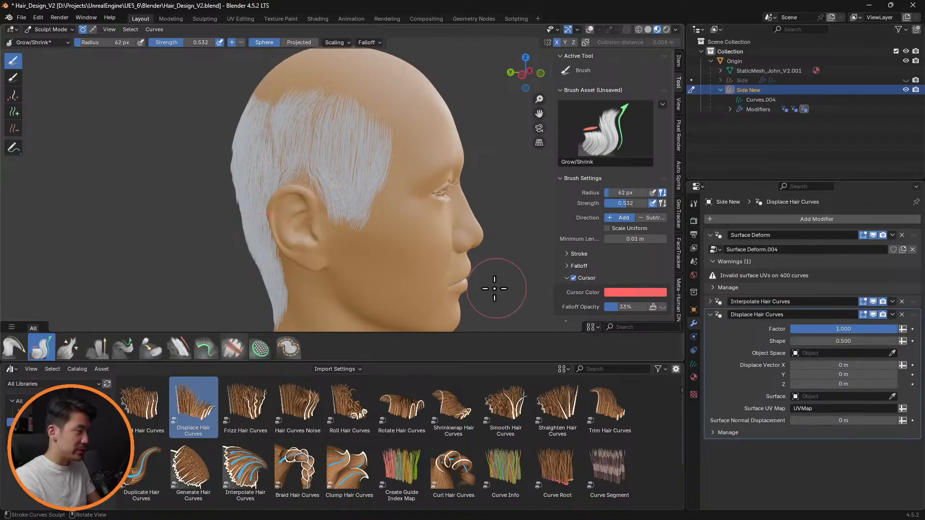
drag(844, 341, 843, 341)
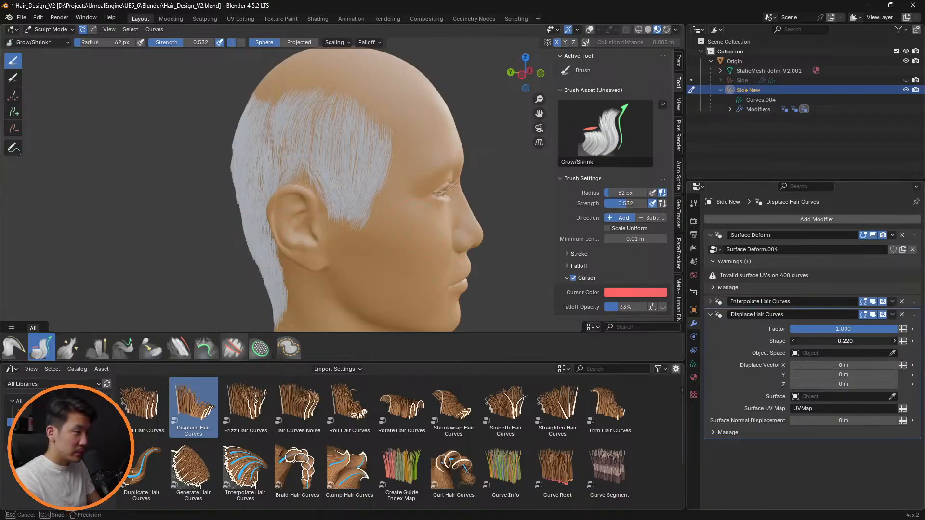
drag(843, 342, 845, 341)
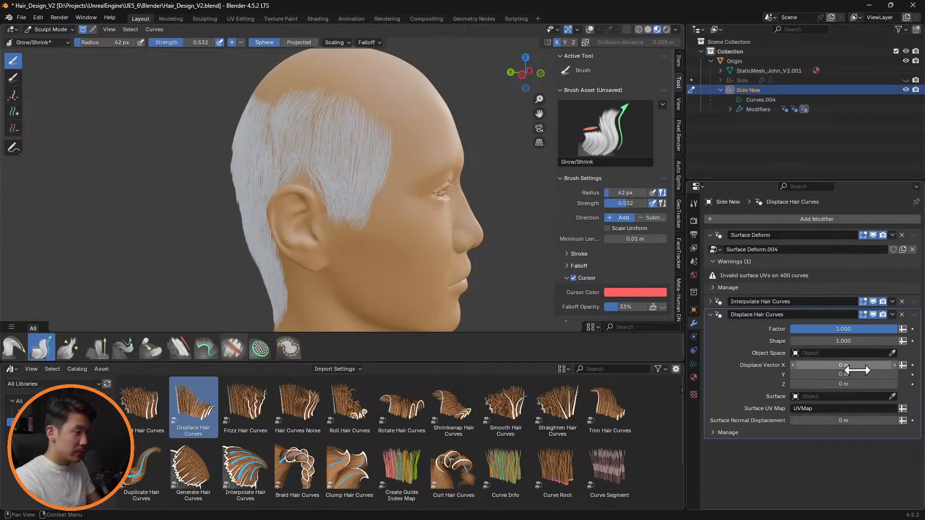
click(851, 355)
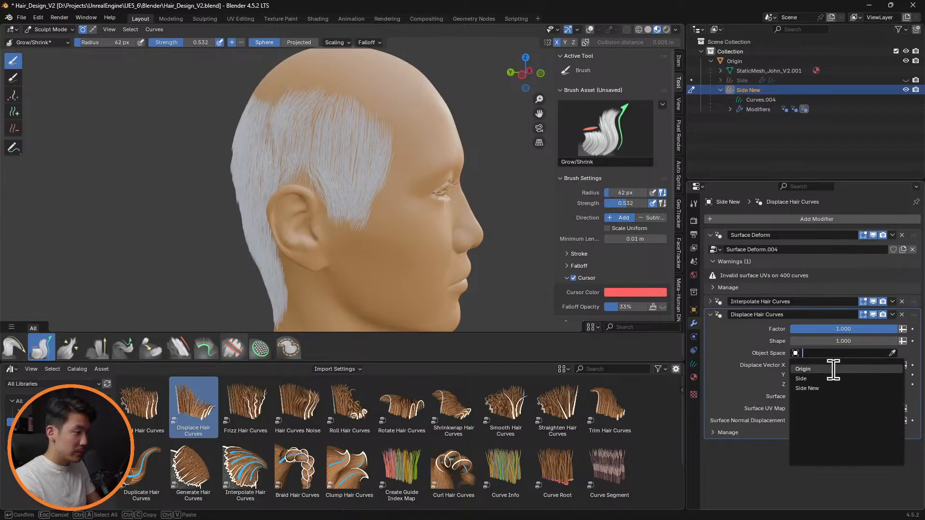
click(835, 369)
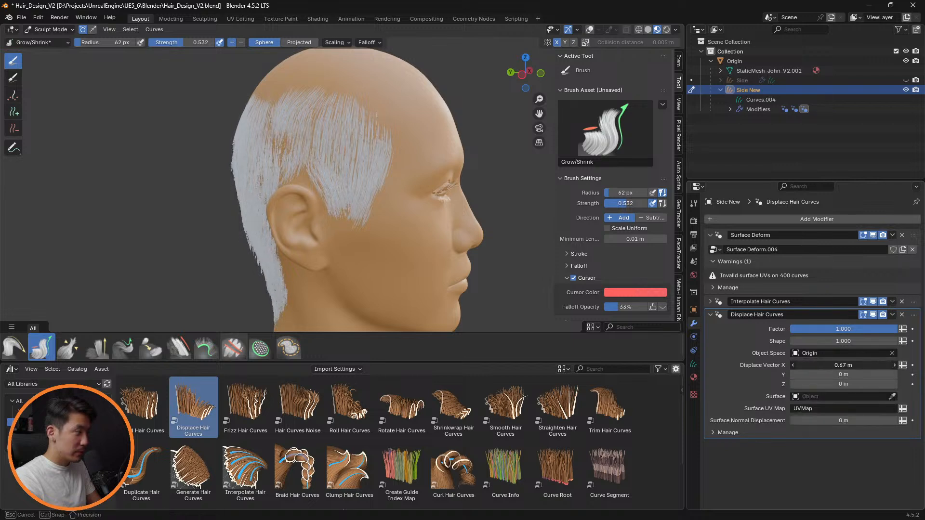
Step: Try an X displacement of -1.03 m, check it on the back of the head, and reset it to 0 m
drag(843, 366, 786, 365)
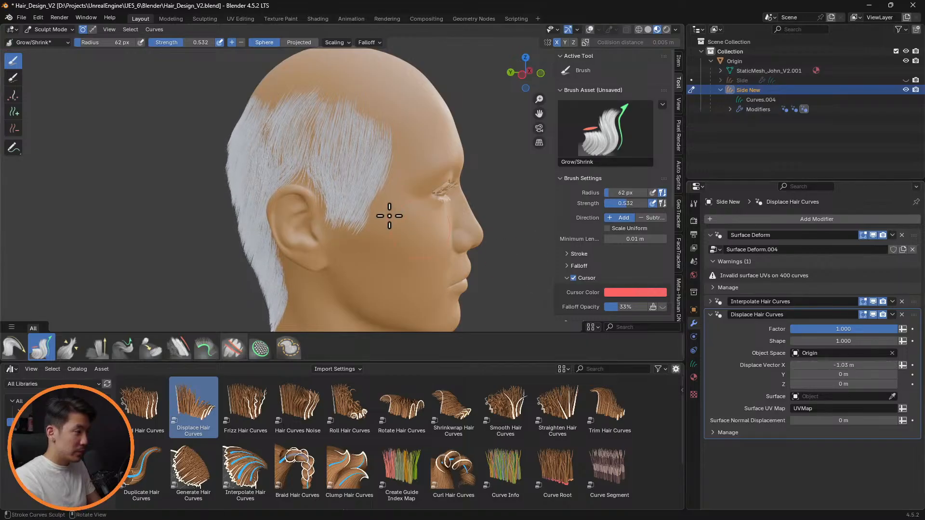
middle_drag(386, 213, 495, 223)
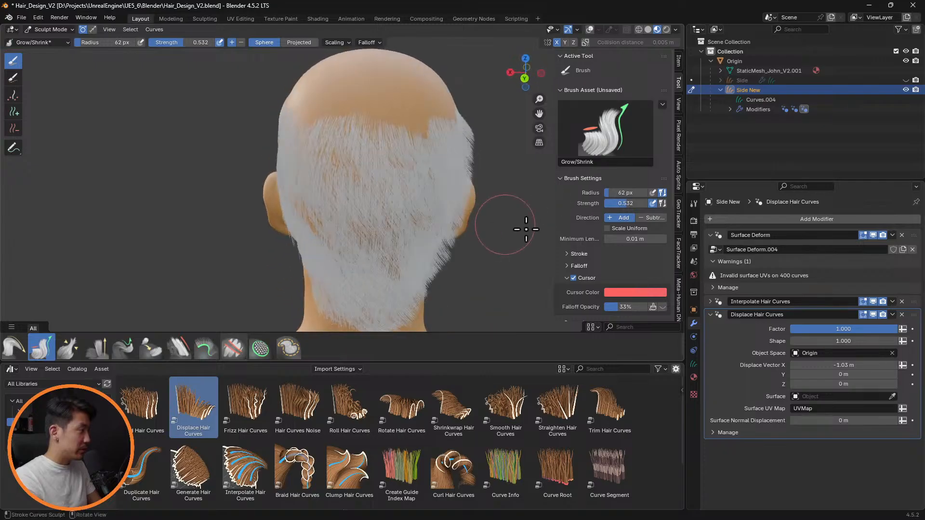
click(836, 368)
text(0)
key(Return)
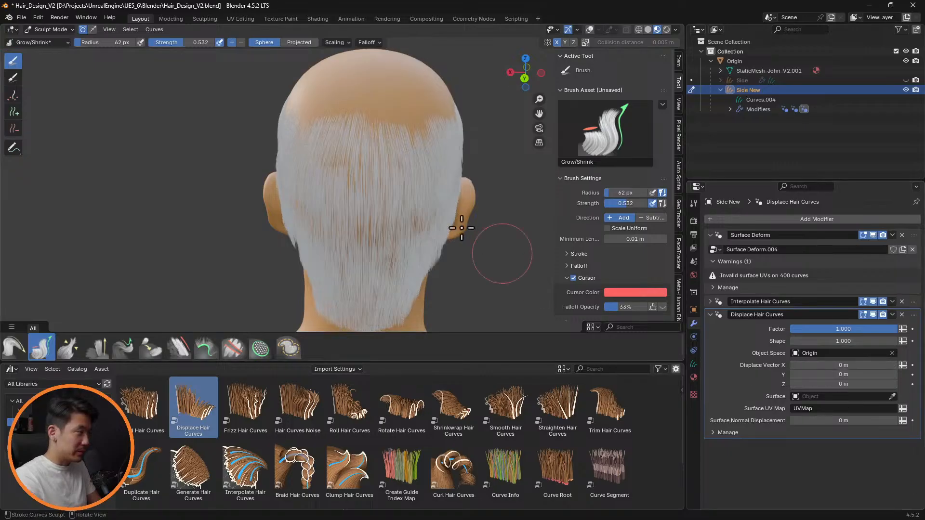
Step: Set the Y displacement to 0.18 m and compare the hair with and without the Displace modifier
middle_drag(482, 249, 482, 222)
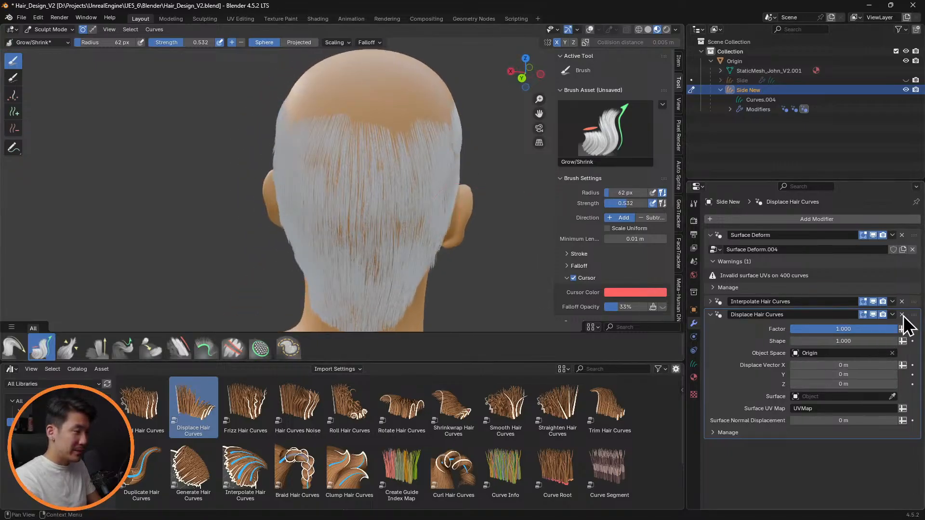
ctrl+middle_drag(508, 270, 439, 220)
scroll(406, 227, up, 4)
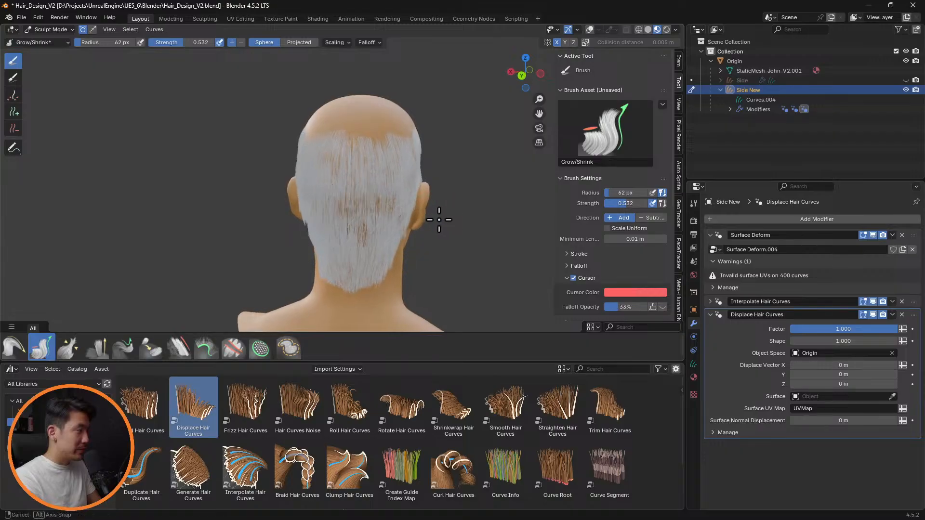
drag(844, 375, 844, 375)
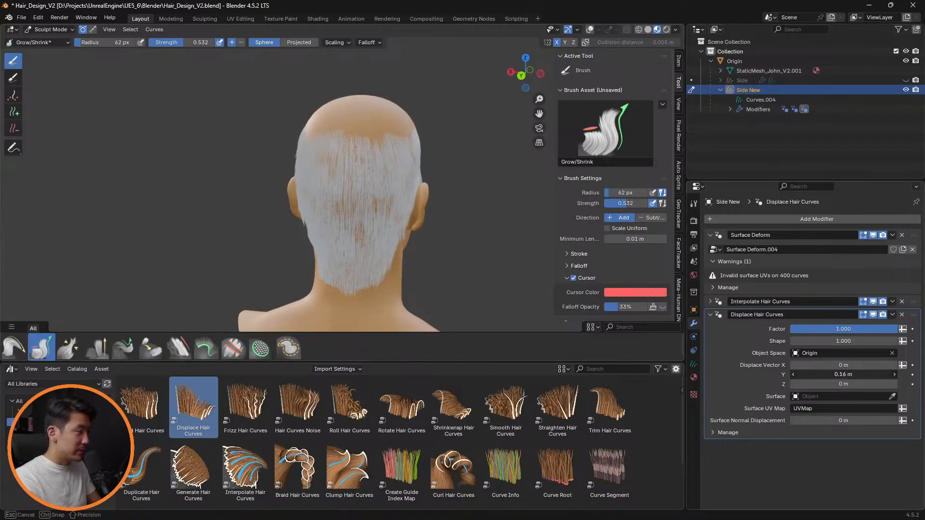
mouse_move(165, 200)
middle_down()
mouse_move(201, 181)
mouse_move(176, 190)
middle_up()
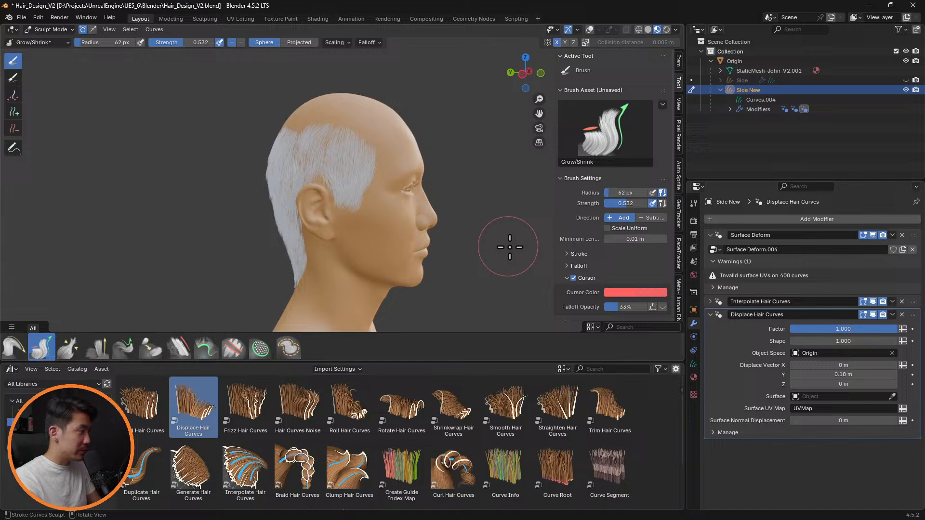
click(874, 315)
middle_drag(511, 241, 421, 246)
scroll(482, 236, up, 5)
scroll(423, 246, down, 3)
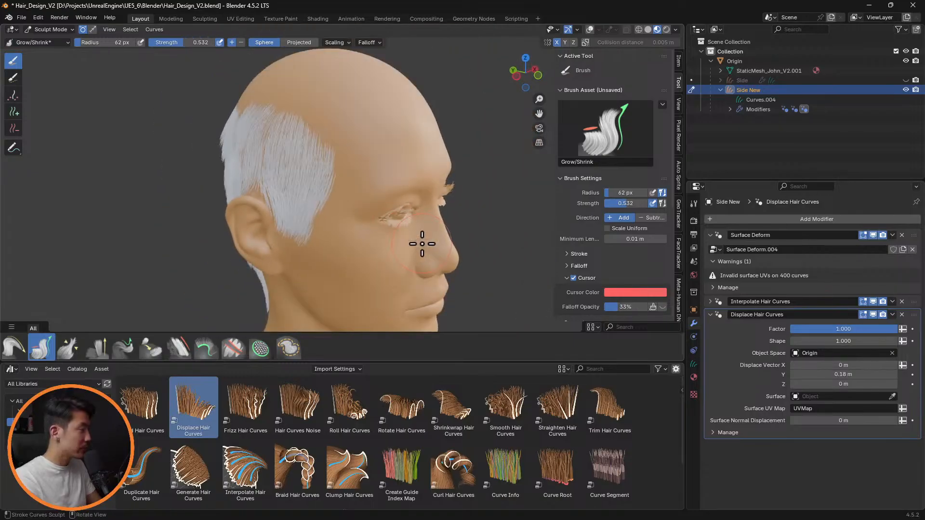
Step: Add the Frizz Hair Curves modifier to the side hair and set its distance to 0.1 m
scroll(436, 250, up, 3)
drag(245, 408, 286, 199)
scroll(843, 386, down, 2)
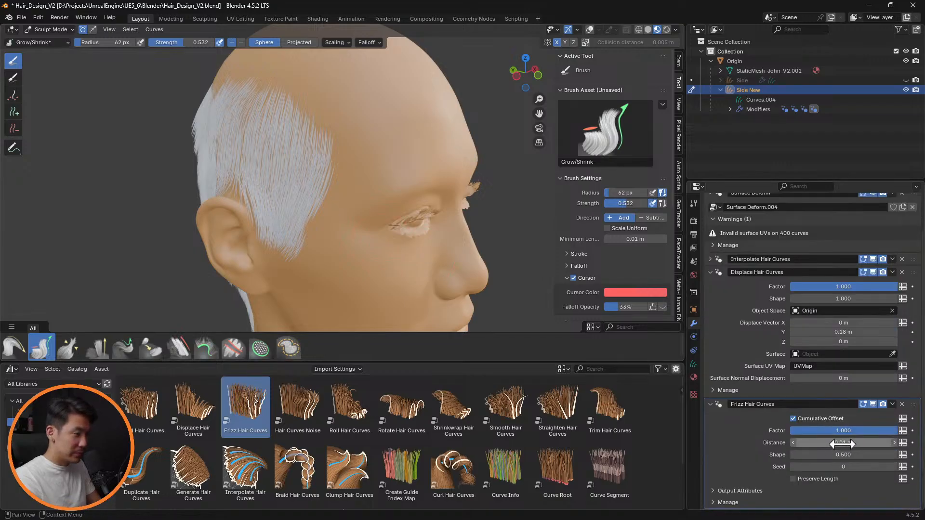
mouse_move(835, 443)
mouse_down()
mouse_move(858, 443)
mouse_move(840, 443)
mouse_up()
double_click(842, 444)
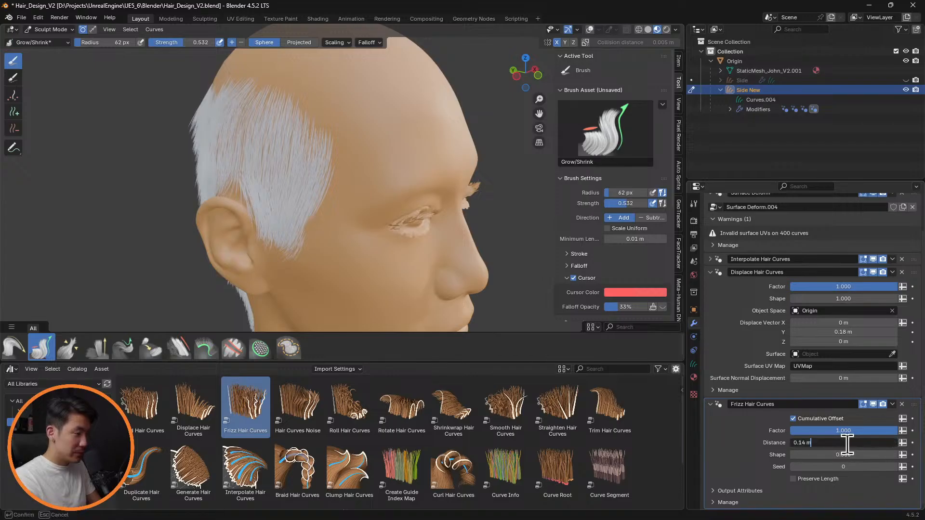
key(Return)
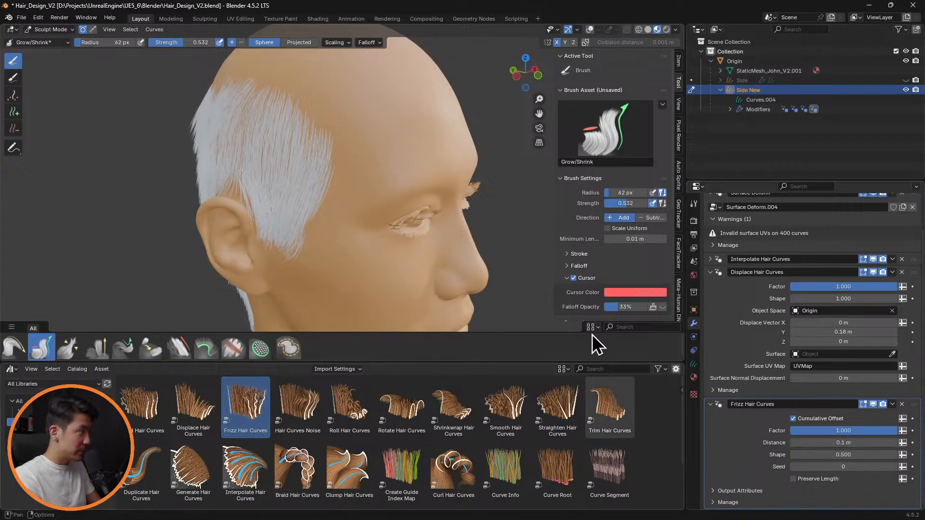
Step: Set the frizz distance to 0.05 m and shape to 1.000, comparing the hair with and without the modifier
mouse_move(501, 217)
middle_down()
mouse_move(523, 176)
mouse_move(537, 196)
mouse_move(630, 190)
mouse_move(511, 203)
middle_up()
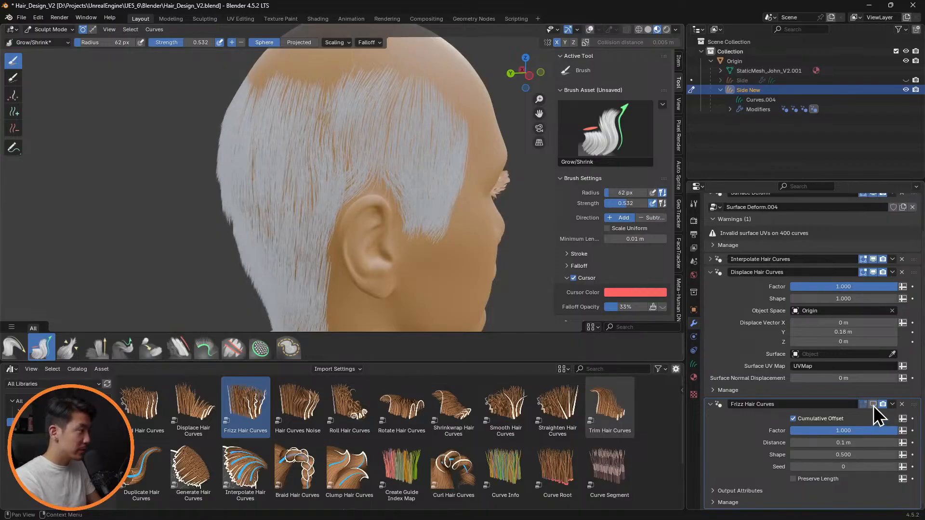
double_click(869, 443)
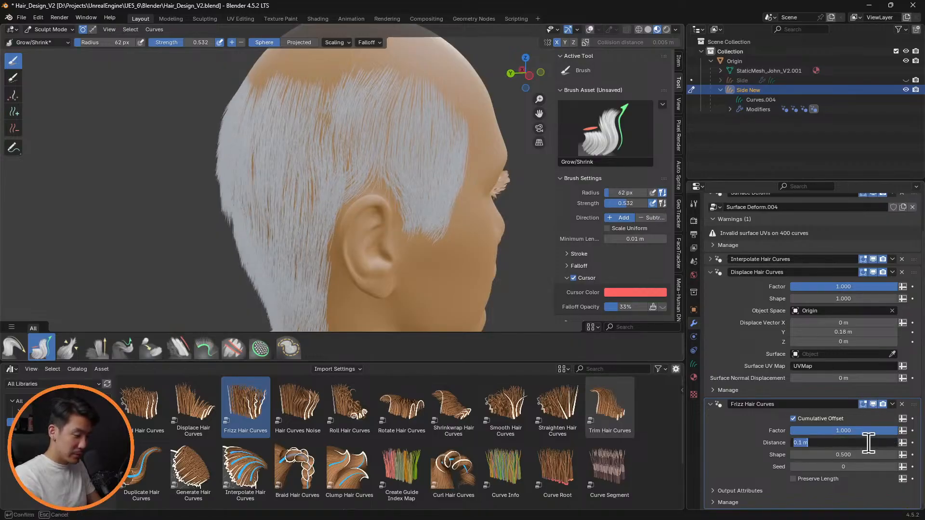
text(0.05)
key(Return)
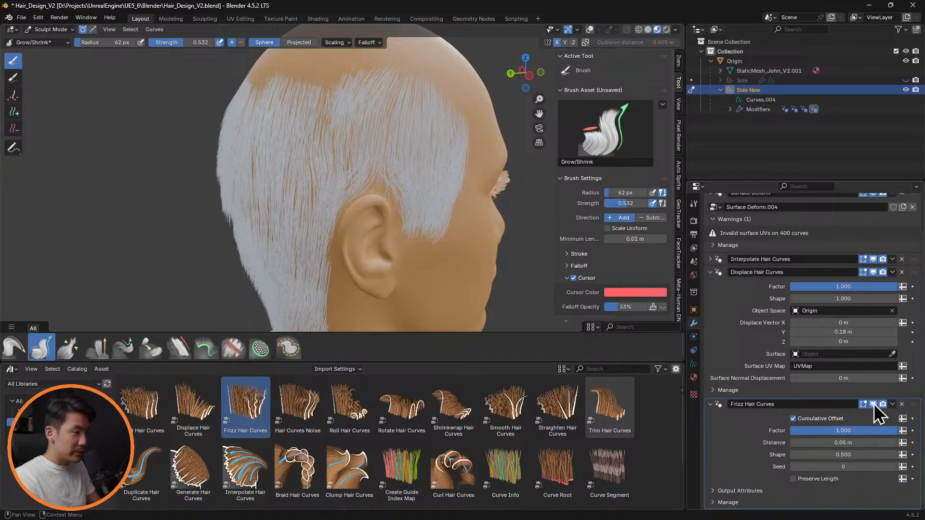
click(874, 405)
click(874, 404)
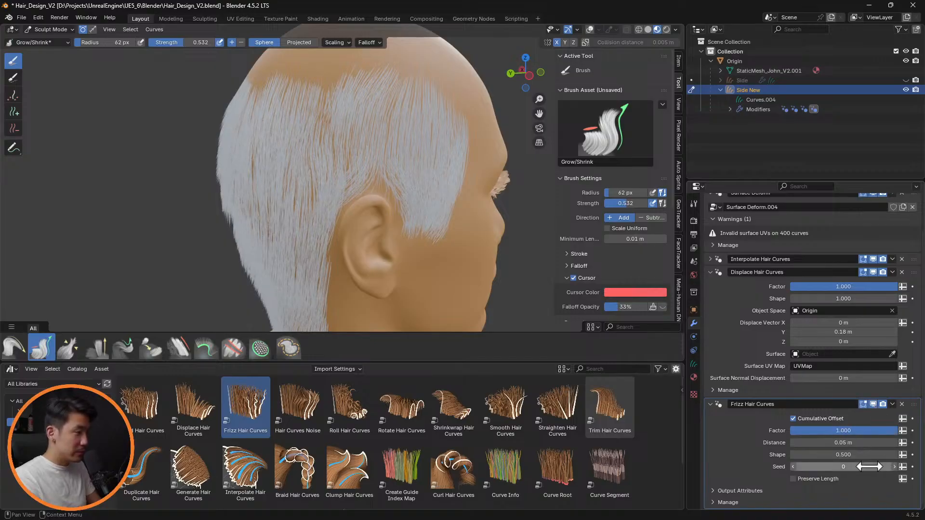
click(843, 455)
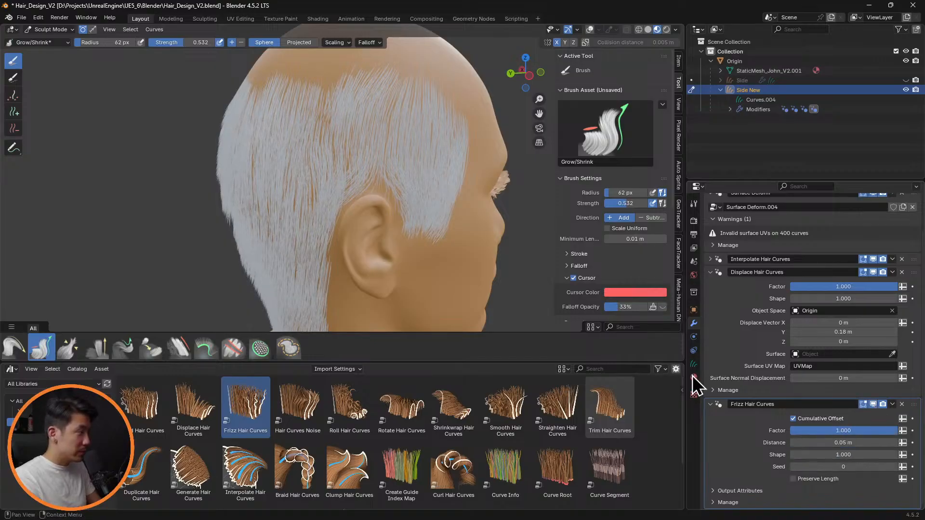
Step: Add the Smooth Hair Curves modifier, set its shape to 0.070, and compare the hair with and without smoothing
middle_drag(518, 231, 438, 384)
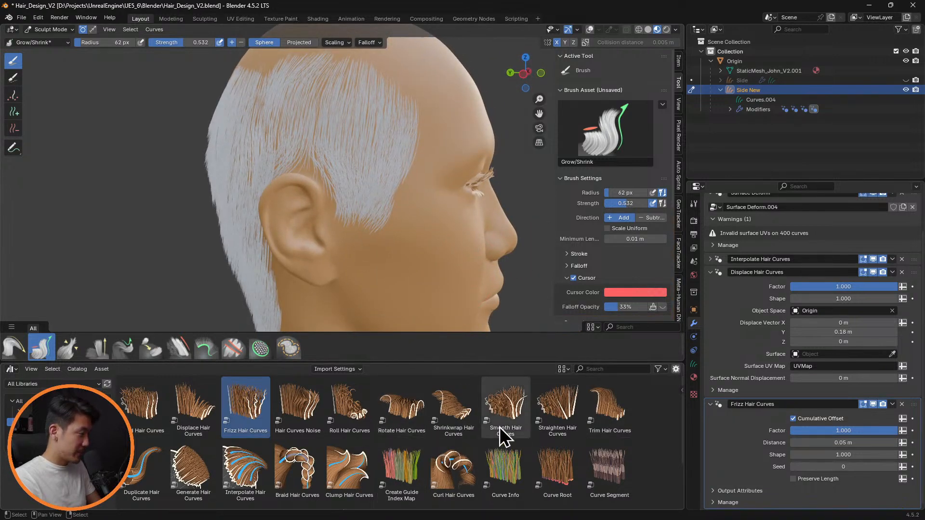
scroll(521, 441, down, 1)
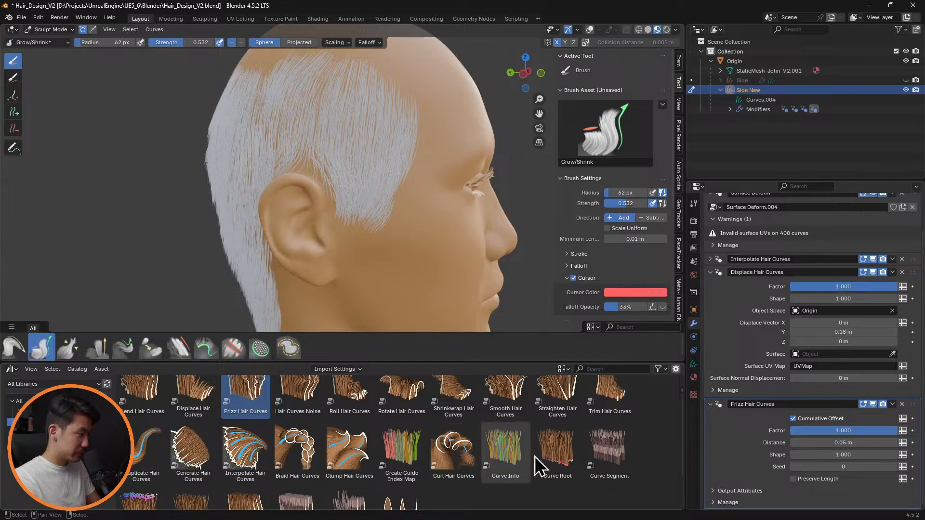
scroll(534, 456, up, 1)
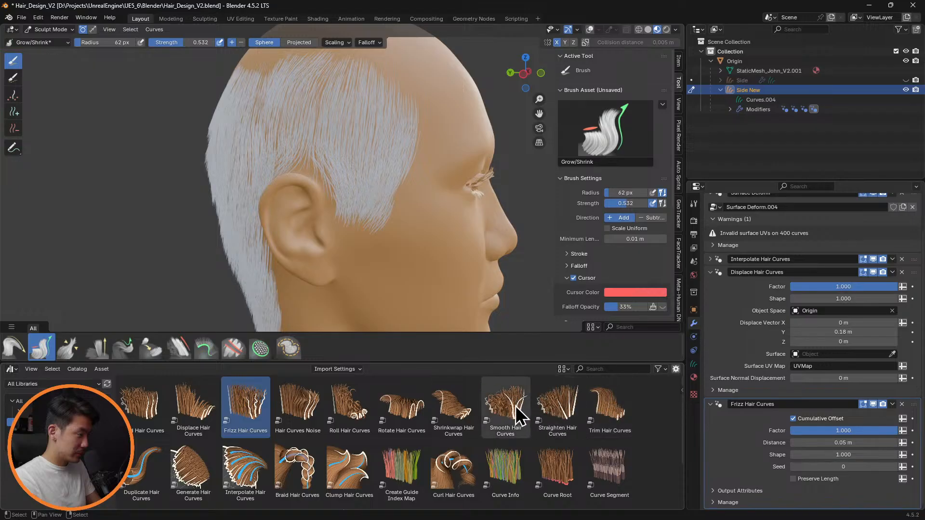
drag(520, 414, 358, 155)
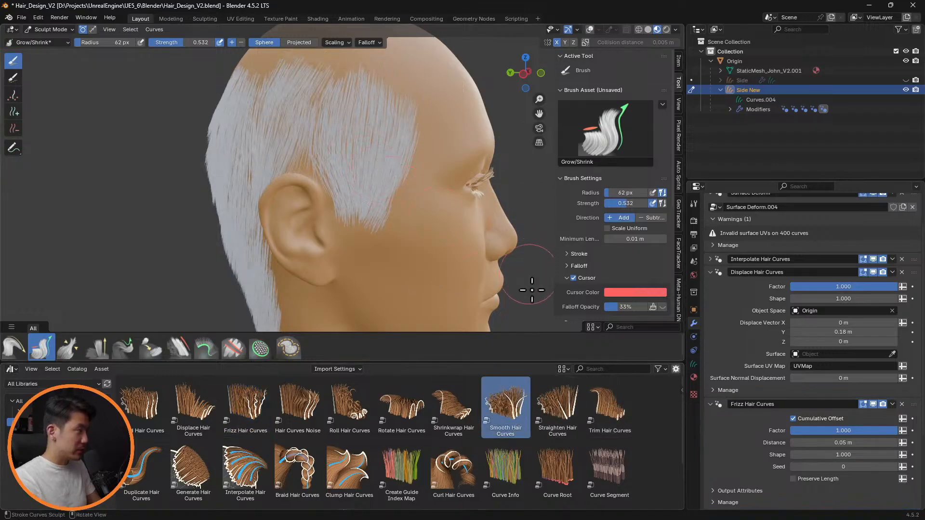
scroll(817, 406, down, 5)
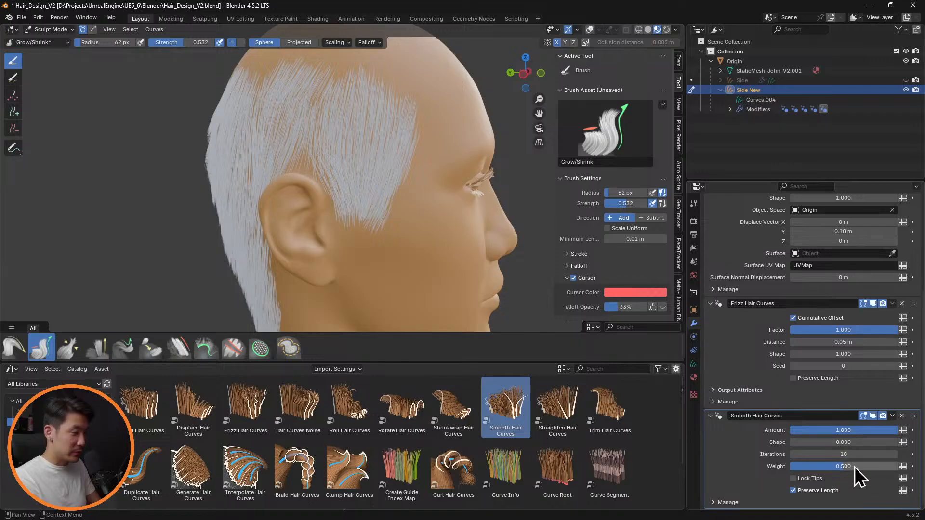
drag(841, 440, 868, 440)
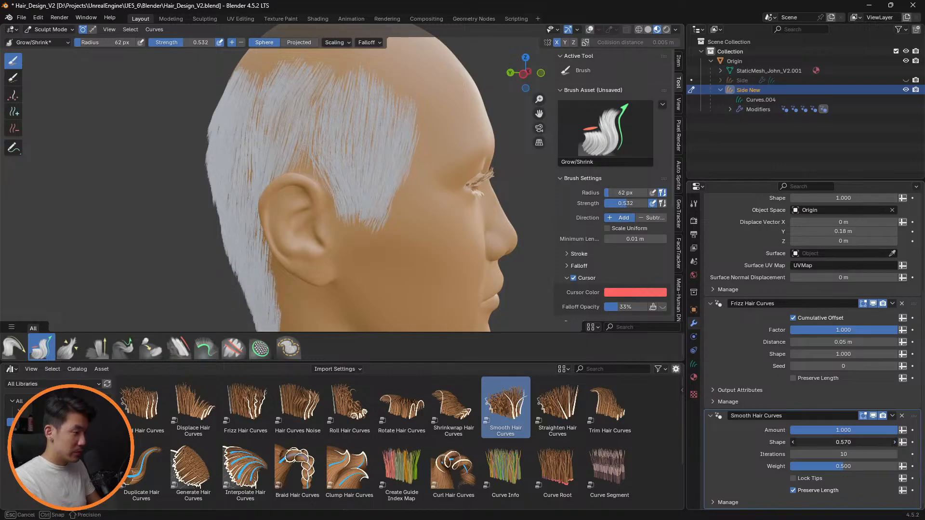
click(873, 415)
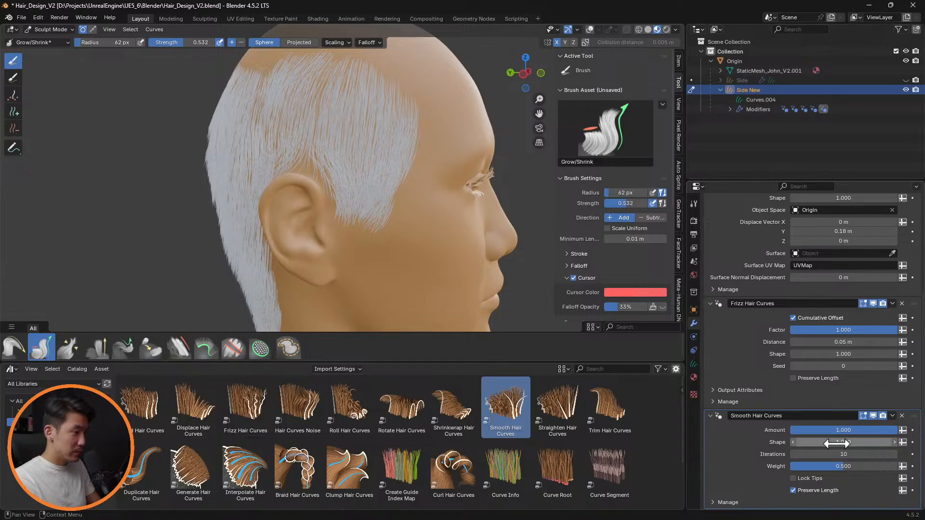
drag(875, 441, 826, 441)
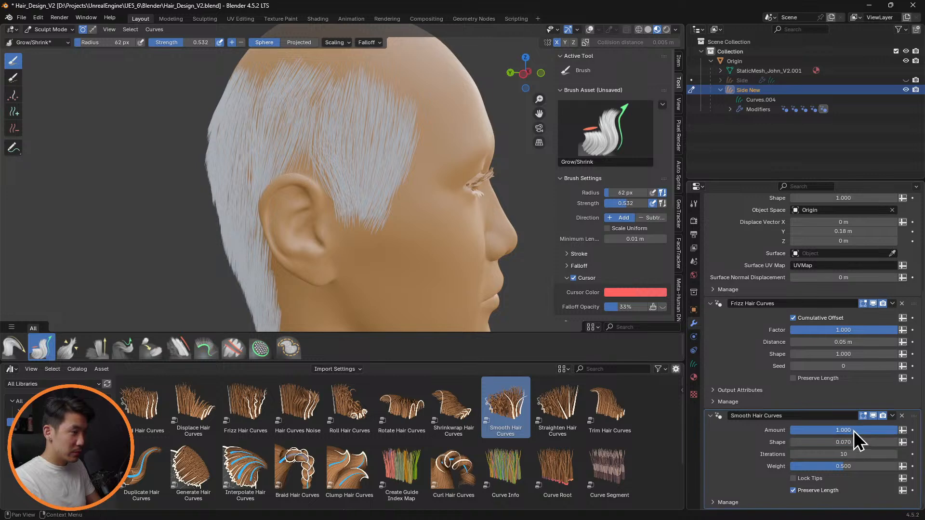
click(874, 417)
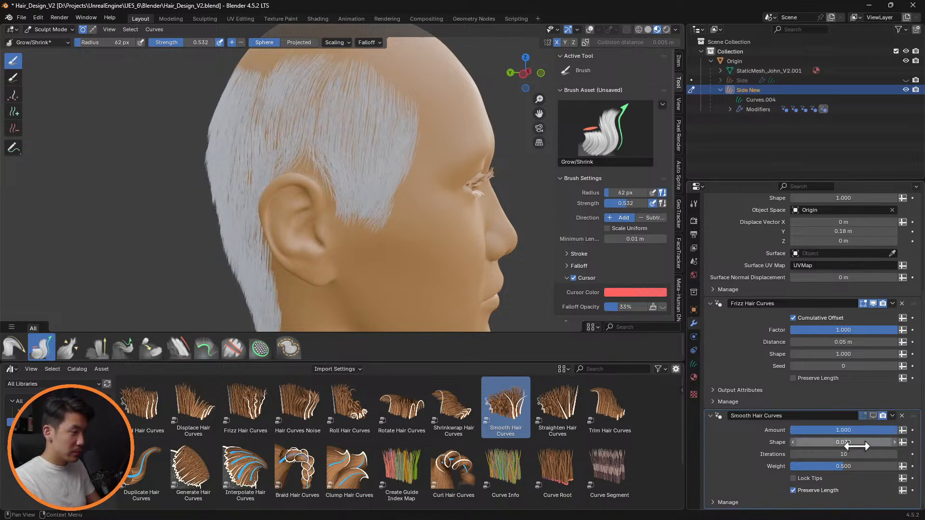
Step: Set the smoothing iterations to 14 and weight to 0.176, comparing the hair with and without smoothing
drag(847, 454, 847, 454)
click(872, 415)
click(872, 416)
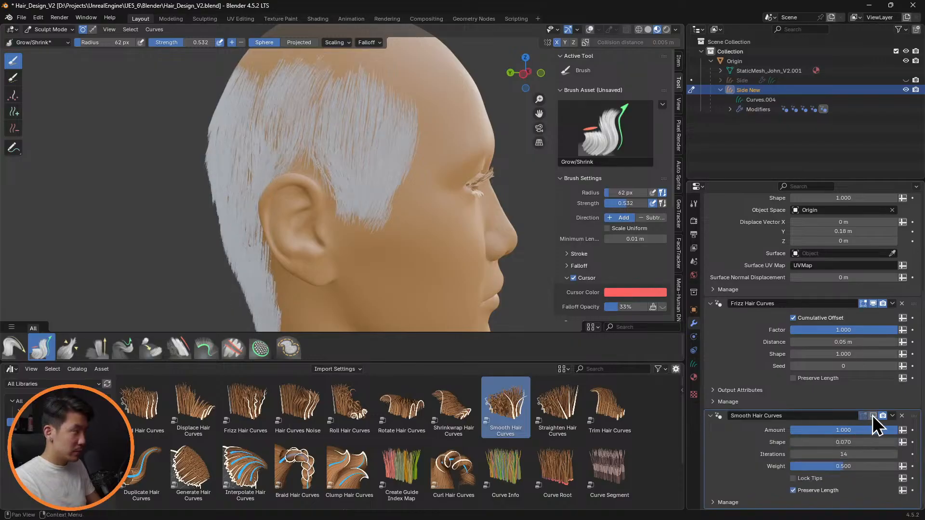
click(875, 416)
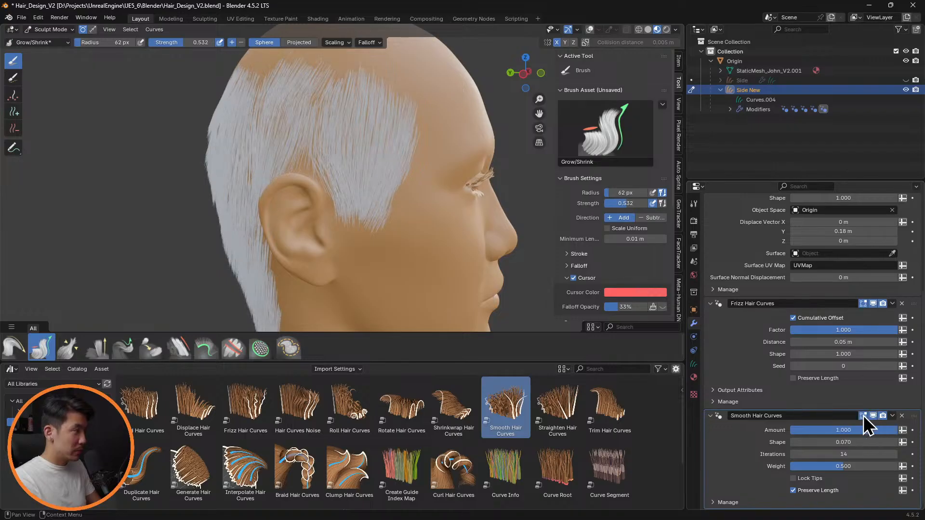
middle_drag(395, 217, 464, 205)
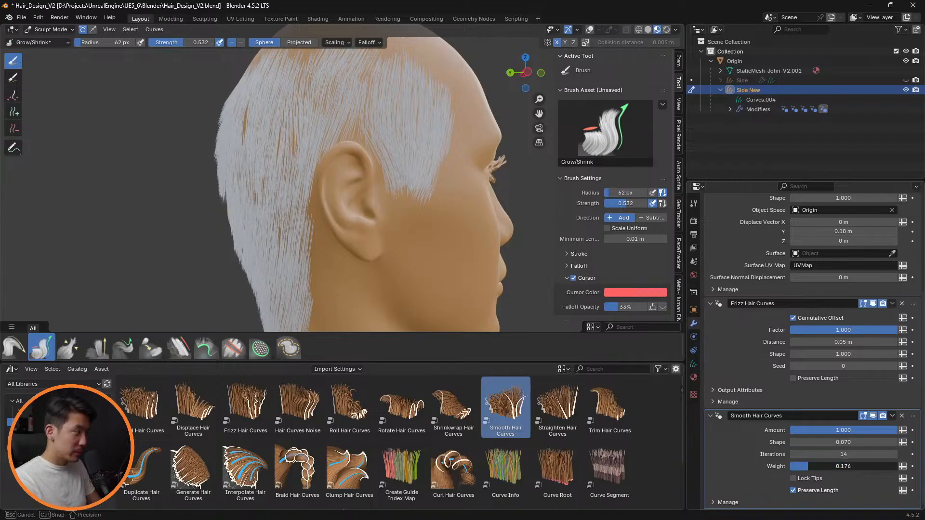
Step: Examine the smoothed hair around the ear and switch the viewport to rendered shading
middle_drag(506, 221, 525, 221)
scroll(455, 221, up, 4)
middle_drag(458, 210, 408, 203)
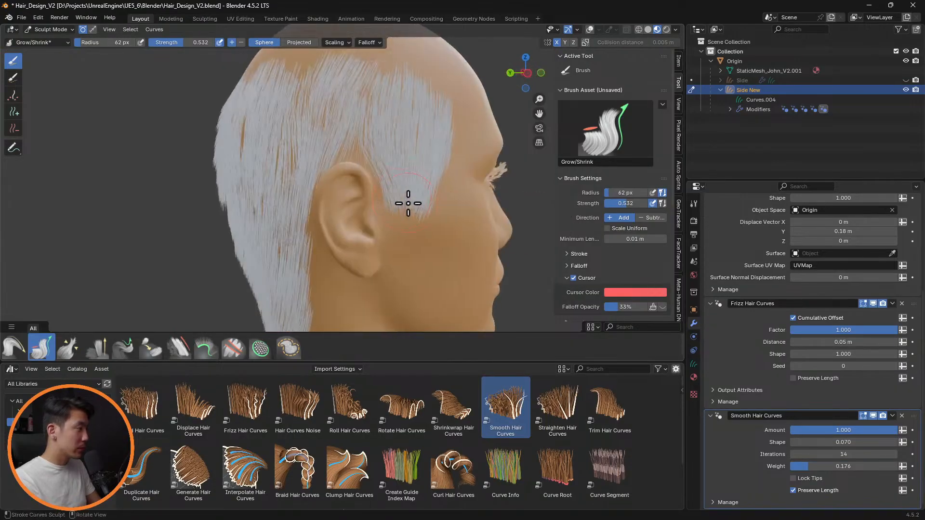
click(666, 30)
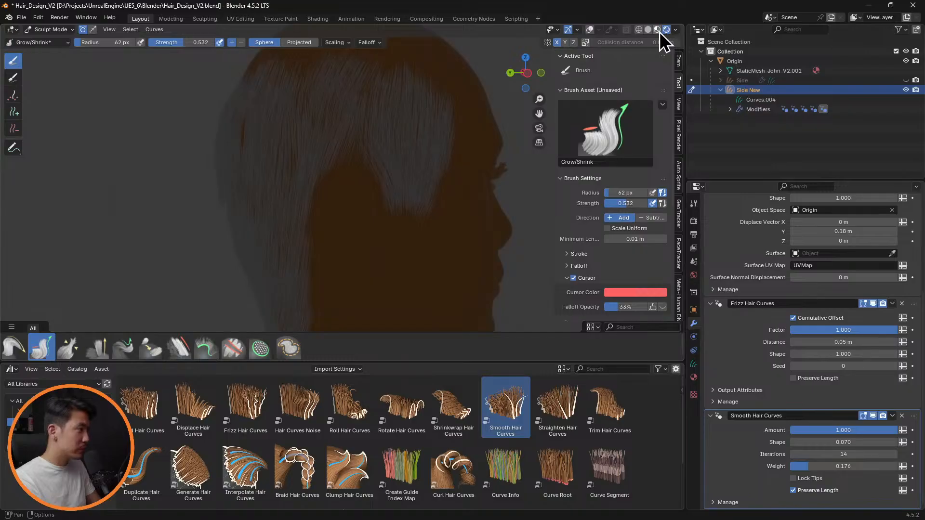
Step: Return the viewport to material preview shading and set the Frizz Hair Curves distance to 0.1 m
click(658, 30)
scroll(412, 223, up, 5)
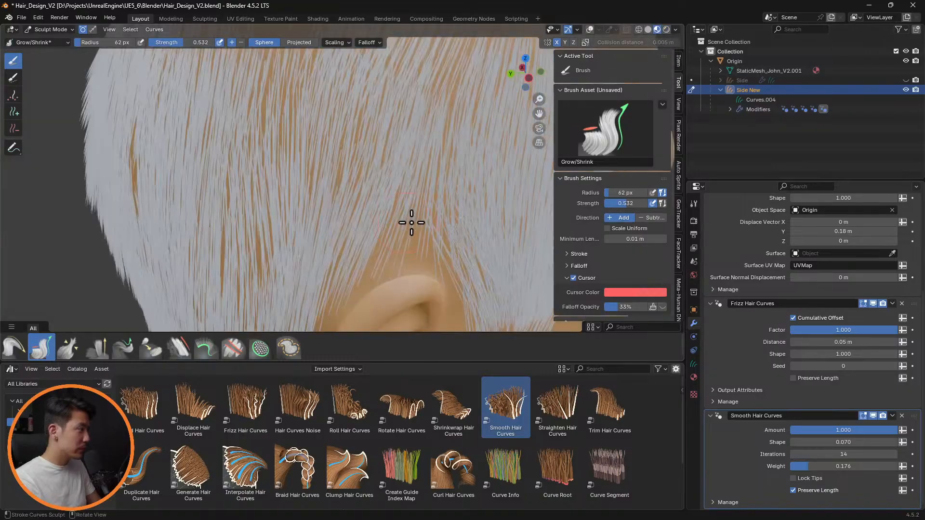
middle_drag(411, 223, 433, 199)
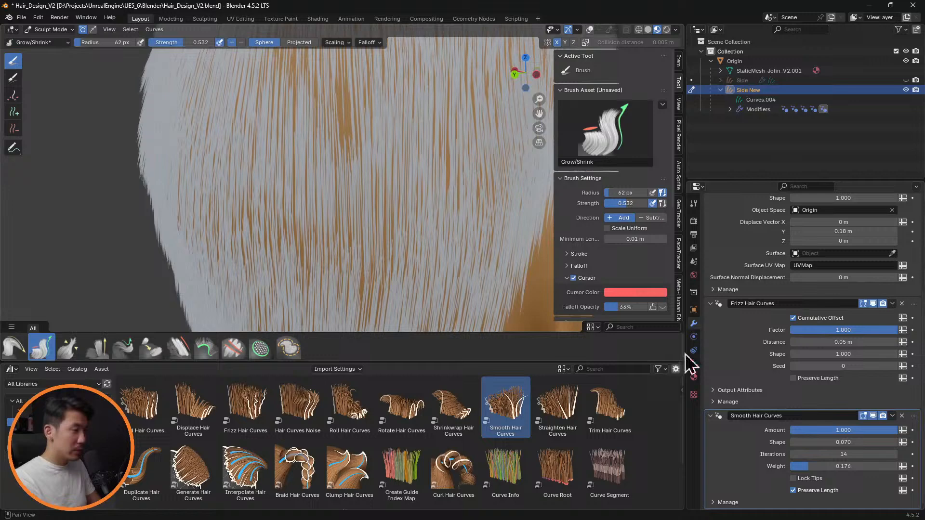
click(843, 342)
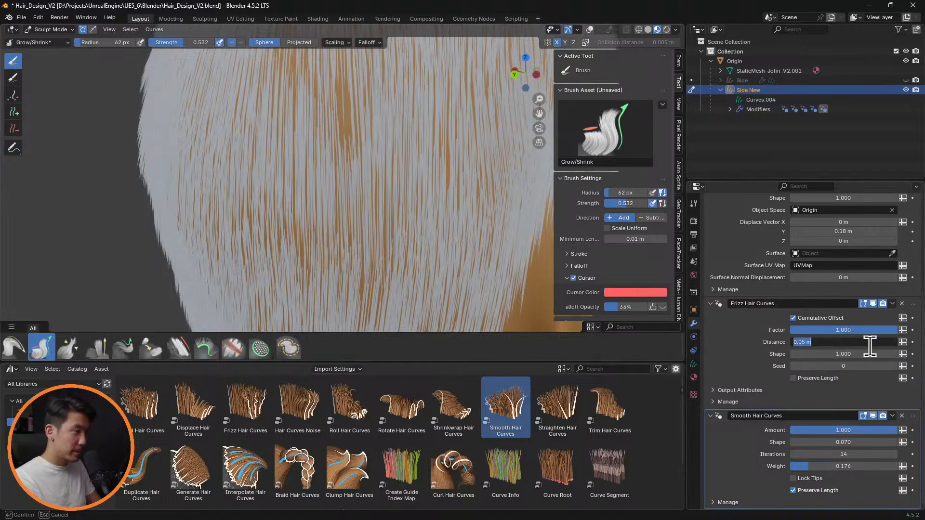
key(Return)
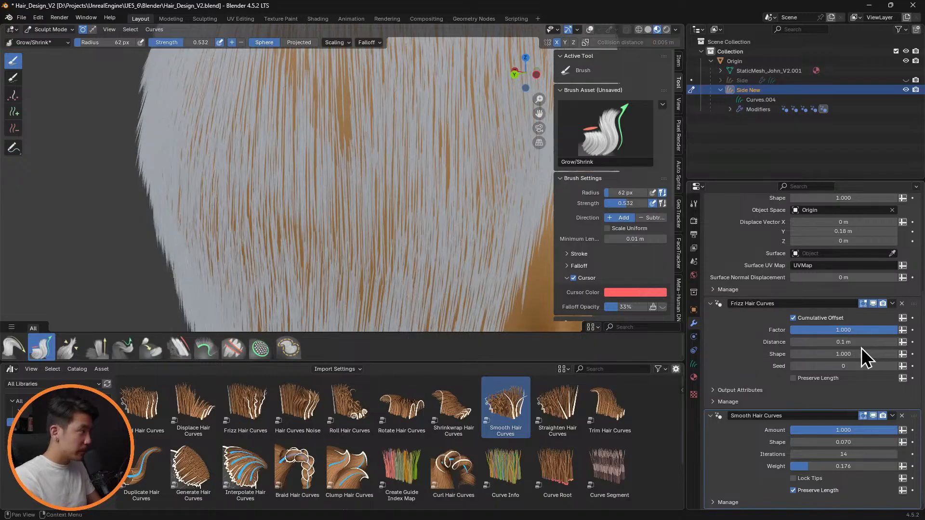
scroll(356, 171, down, 5)
middle_drag(365, 182, 465, 190)
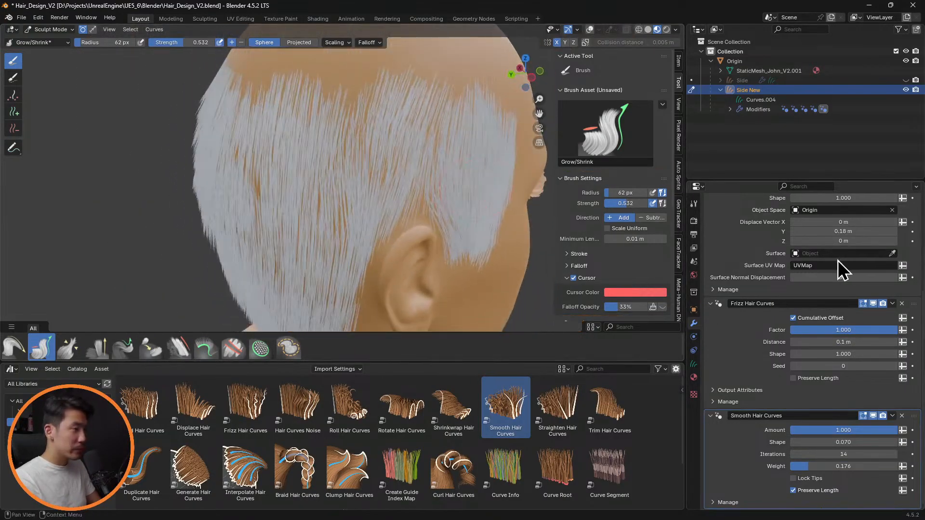
Step: Try an Interpolate Hair Curves density of 40 and inspect the hair on both sides of the head
scroll(838, 260, up, 2)
scroll(752, 250, up, 2)
click(711, 236)
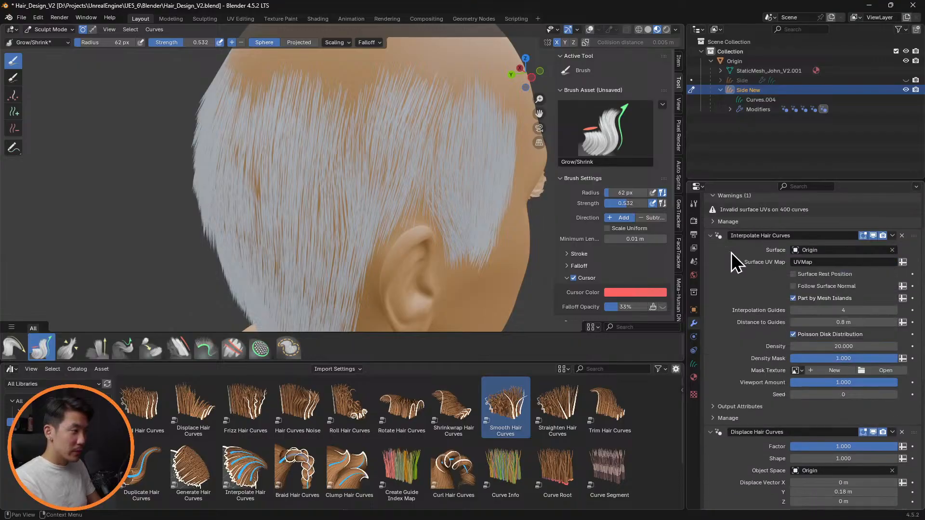
click(863, 346)
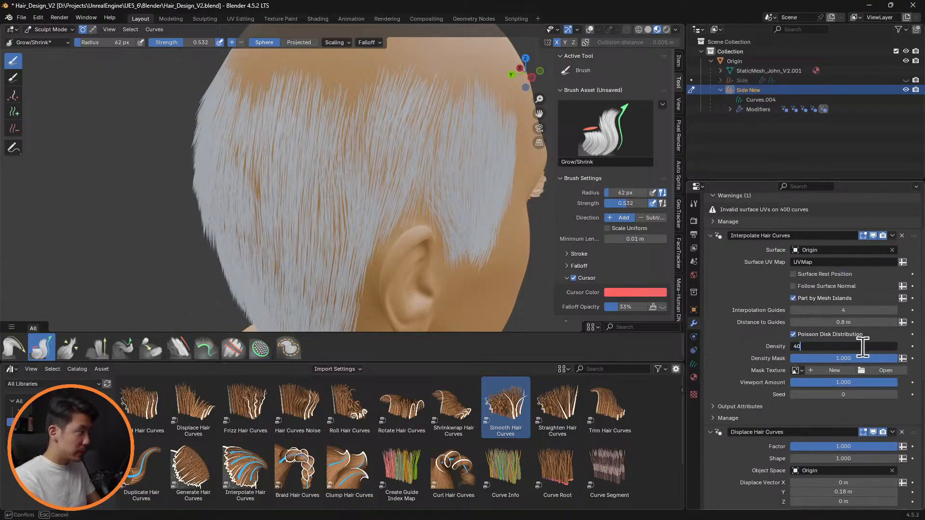
key(Return)
middle_drag(391, 215, 343, 209)
scroll(442, 217, up, 3)
middle_drag(444, 214, 420, 205)
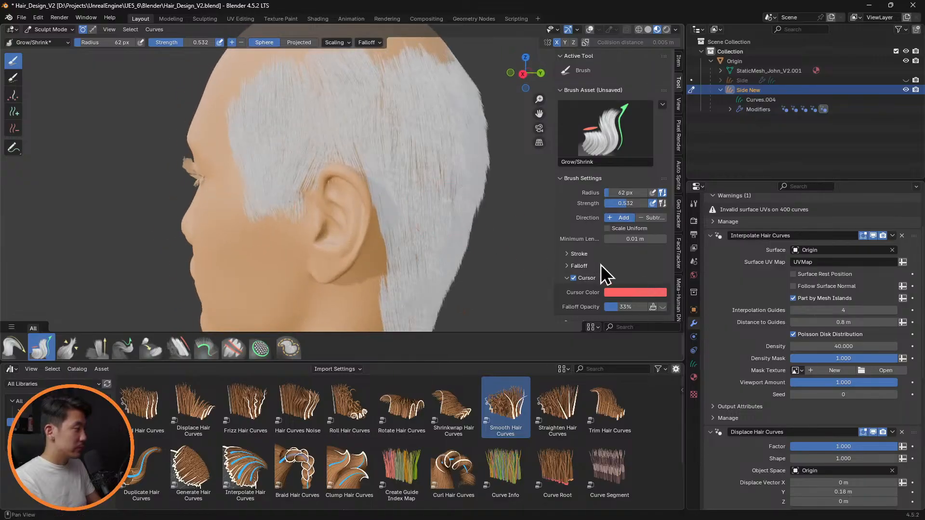
Step: Set the Interpolate Hair Curves density to 30 and inspect the coverage above the ear
click(859, 346)
text(30)
key(Return)
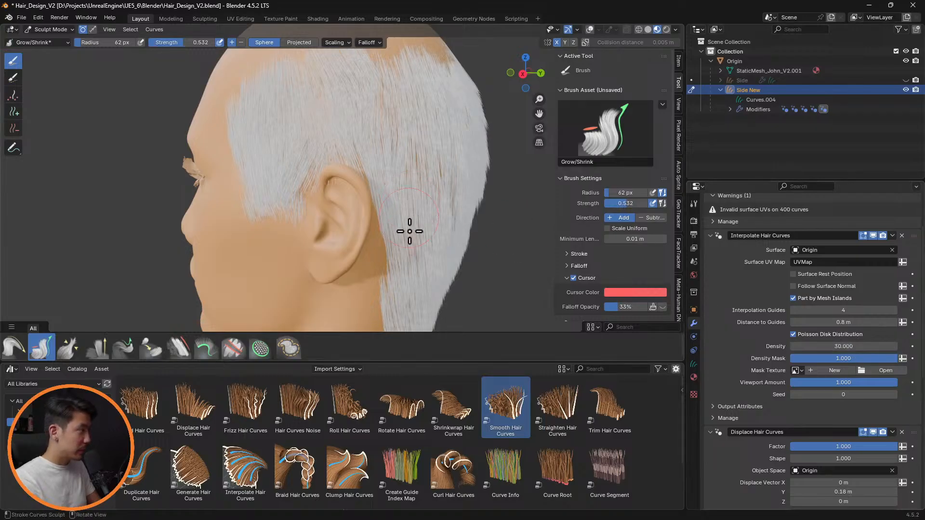
scroll(410, 231, up, 1)
middle_drag(440, 231, 450, 258)
scroll(436, 262, up, 3)
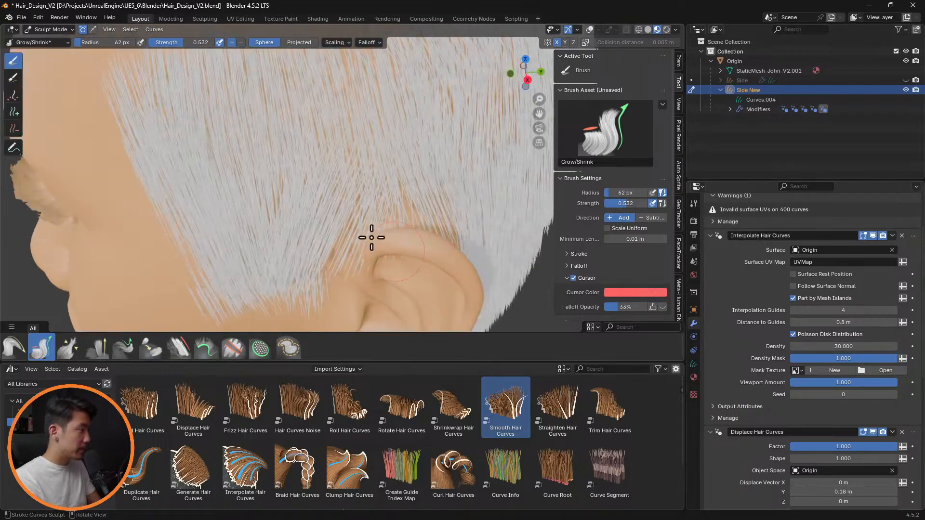
Step: Show the viewport overlays, hide the interpolated hair, and delete stray guide curves above the ear with a 21 px Delete brush
click(590, 29)
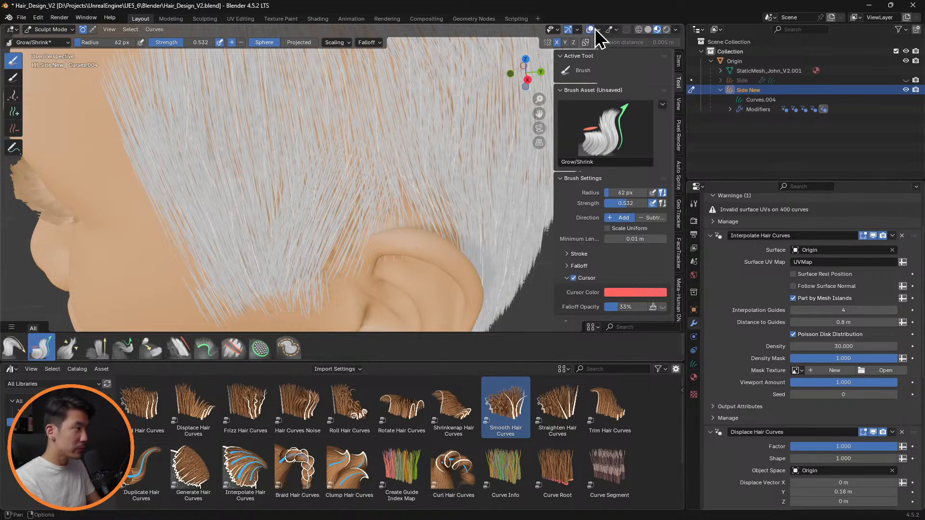
key(f)
click(423, 234)
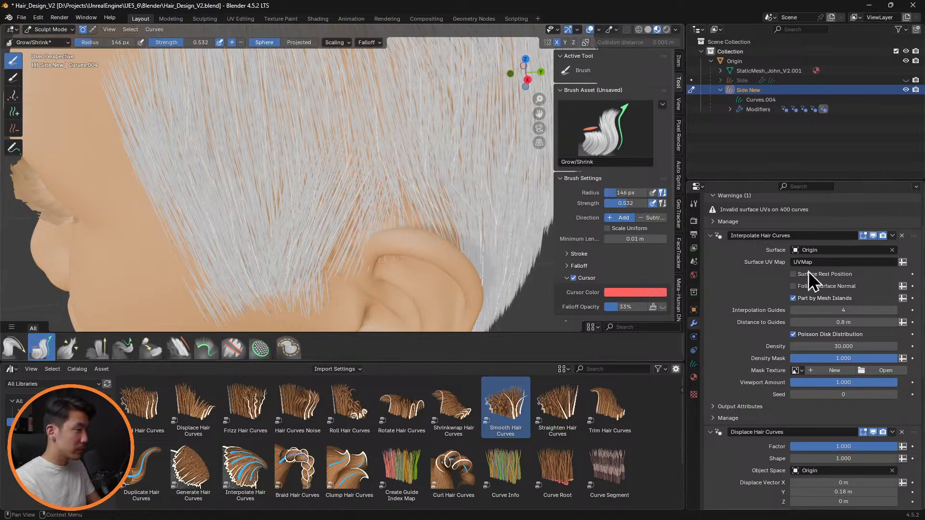
click(873, 235)
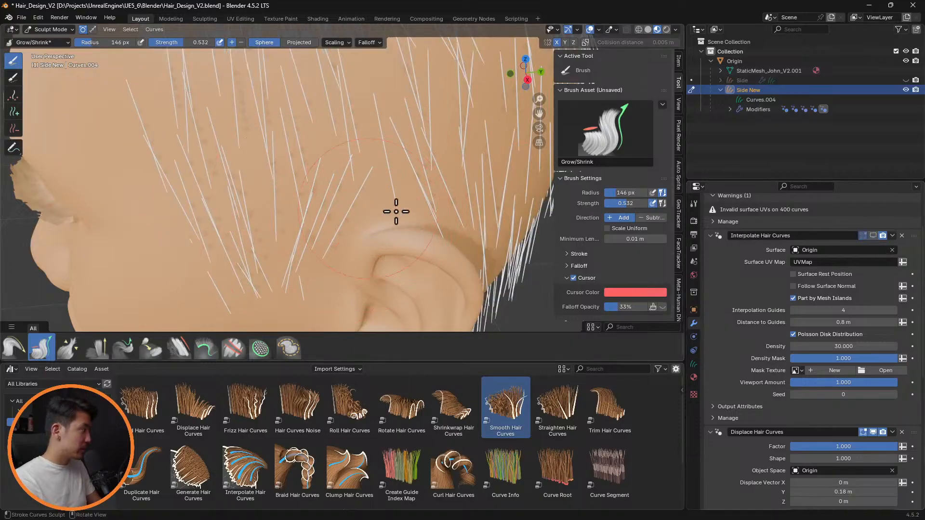
key(f)
click(333, 200)
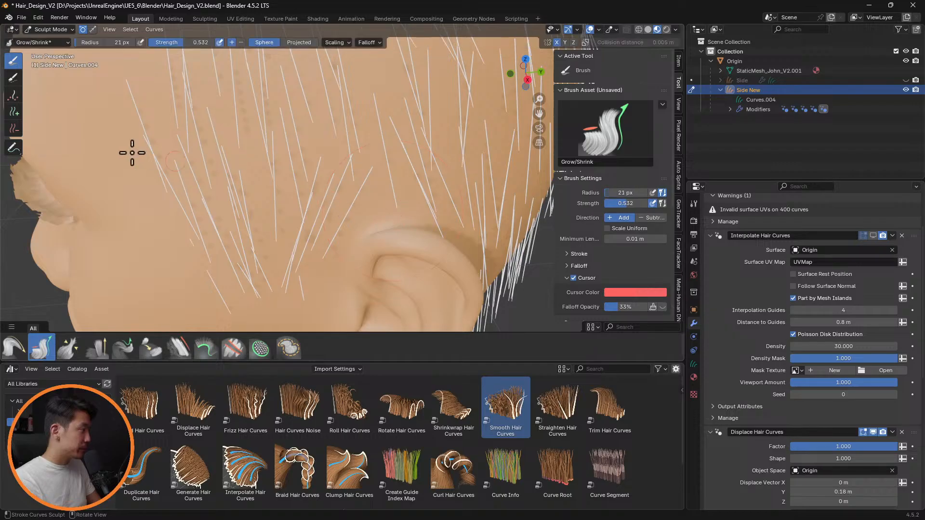
click(14, 128)
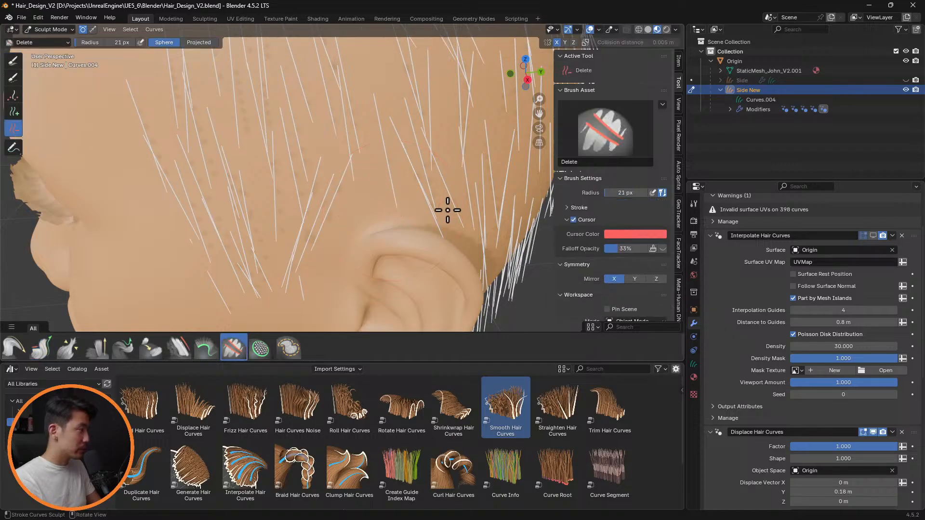
Step: Comb the guide curves above the ear with the 71 px Comb brush and show the interpolated hair again
click(13, 347)
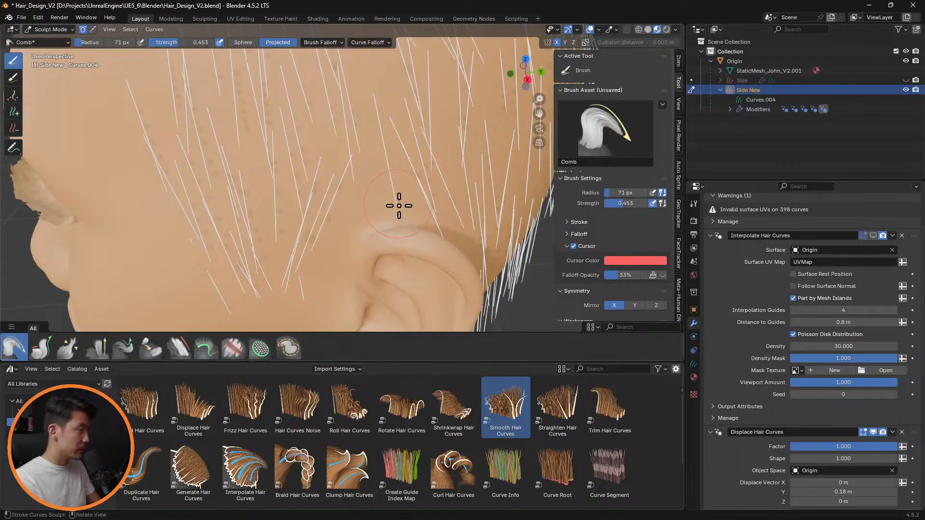
middle_drag(428, 204, 438, 186)
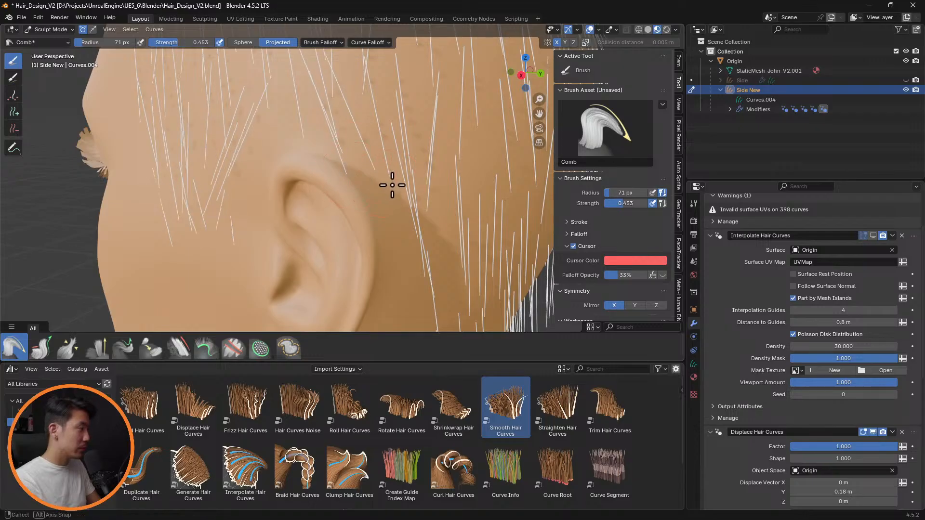
middle_drag(393, 185, 419, 279)
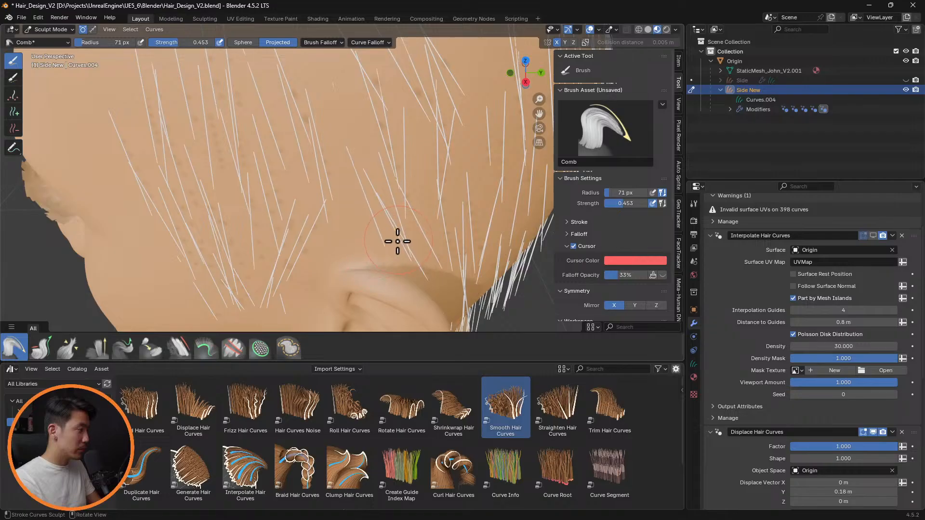
middle_drag(419, 269, 450, 223)
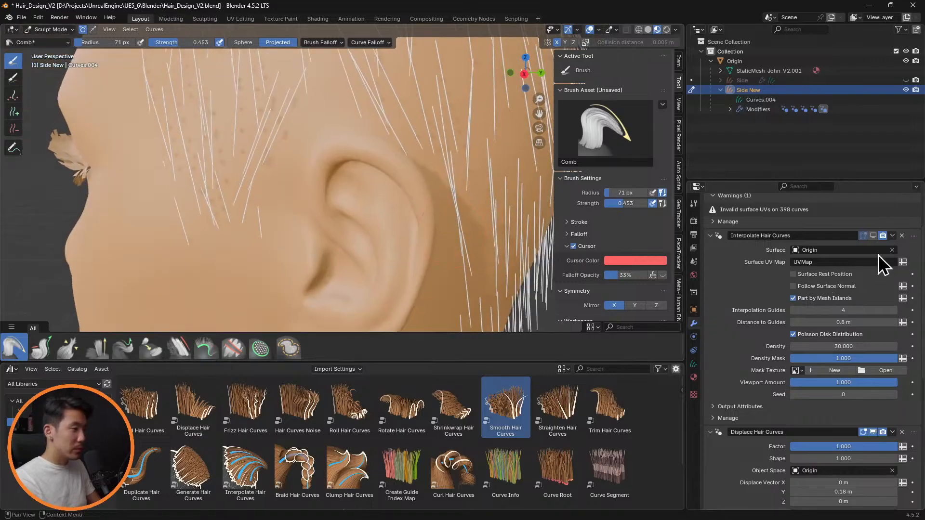
click(873, 236)
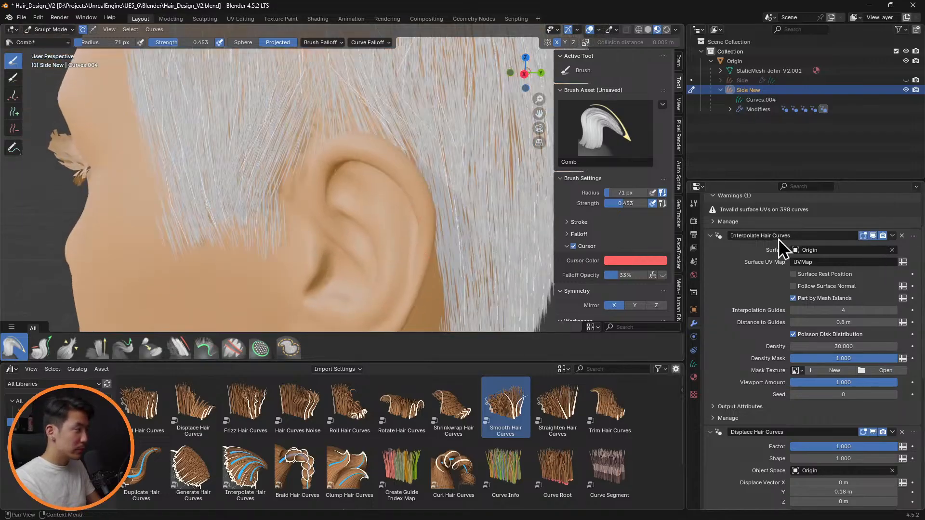
middle_drag(466, 168, 333, 131)
drag(344, 137, 348, 141)
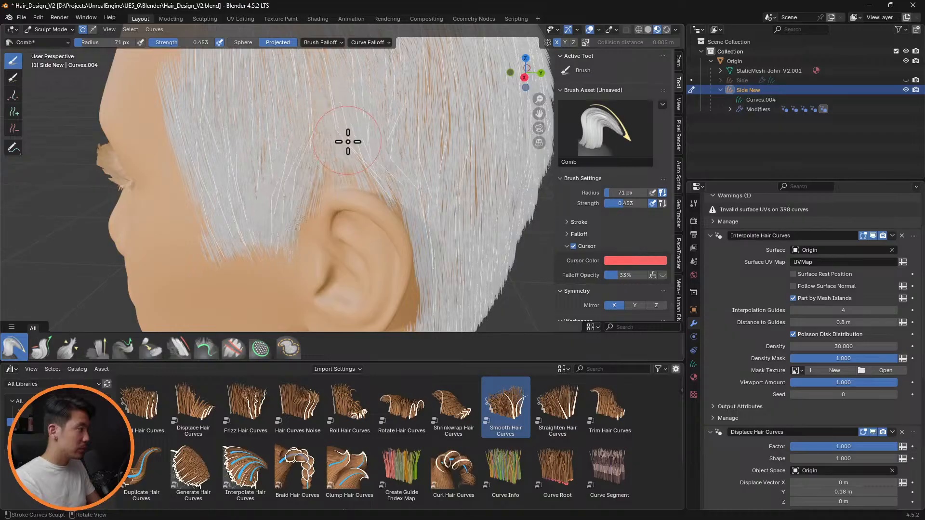
Step: Comb the hair above the opposite ear, hiding the interpolated hair to expose the guide curves
middle_drag(344, 140, 411, 188)
scroll(462, 185, down, 5)
scroll(411, 188, up, 6)
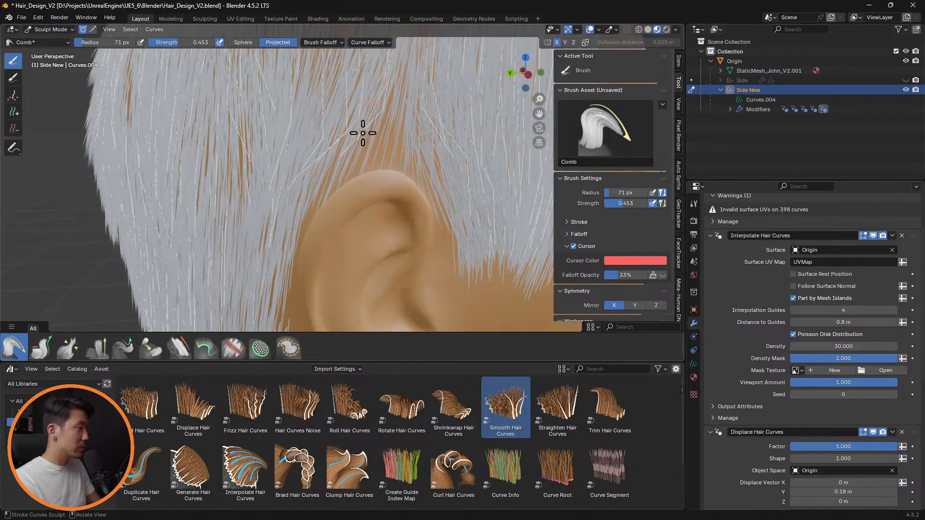
drag(363, 133, 373, 147)
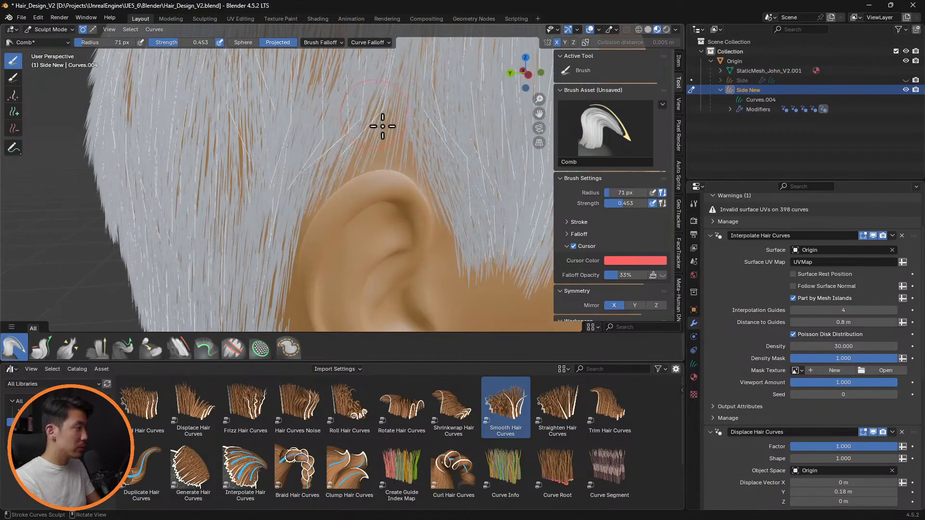
click(874, 235)
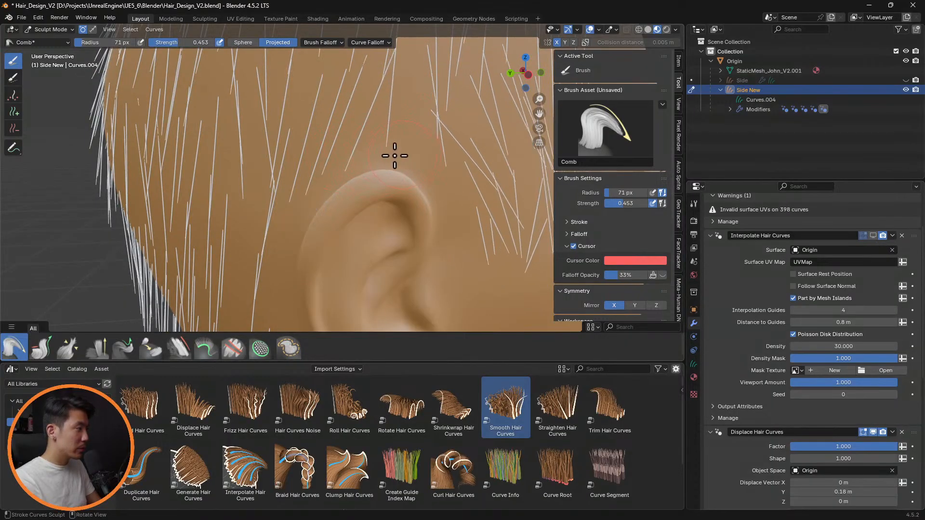
mouse_move(425, 114)
middle_down()
mouse_move(429, 138)
mouse_move(441, 143)
middle_up()
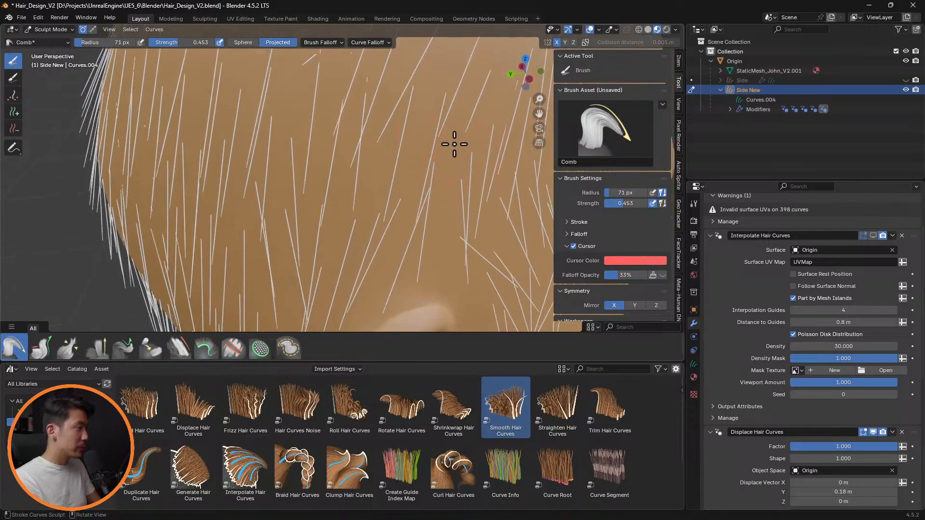
middle_drag(425, 231, 435, 197)
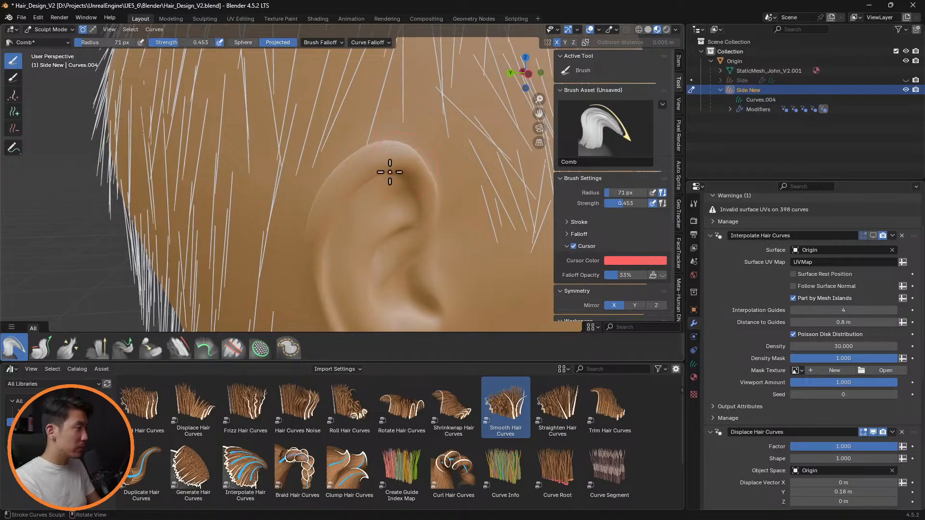
Step: Switch to the Grow/Shrink brush and compare the hair above the ear with and without interpolation
click(41, 347)
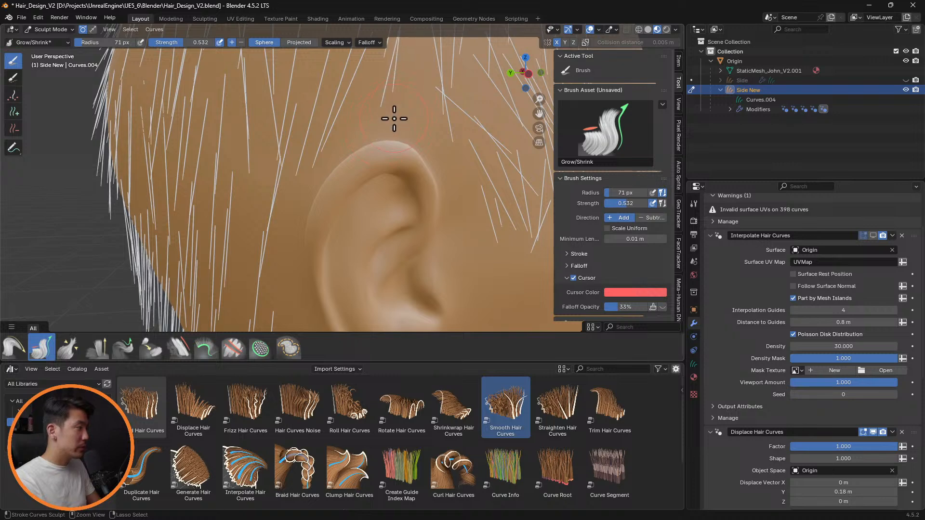
middle_drag(394, 118, 444, 131)
click(873, 235)
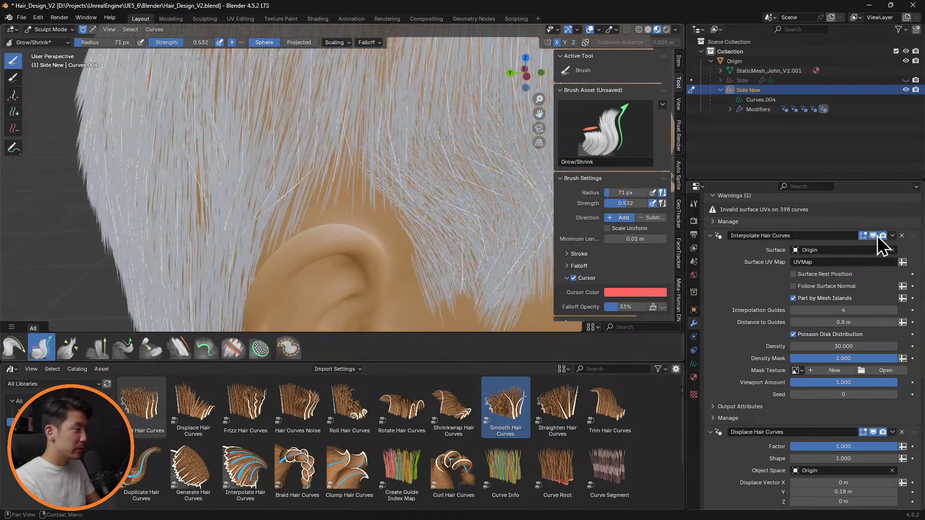
middle_drag(418, 200, 444, 217)
click(873, 236)
click(874, 236)
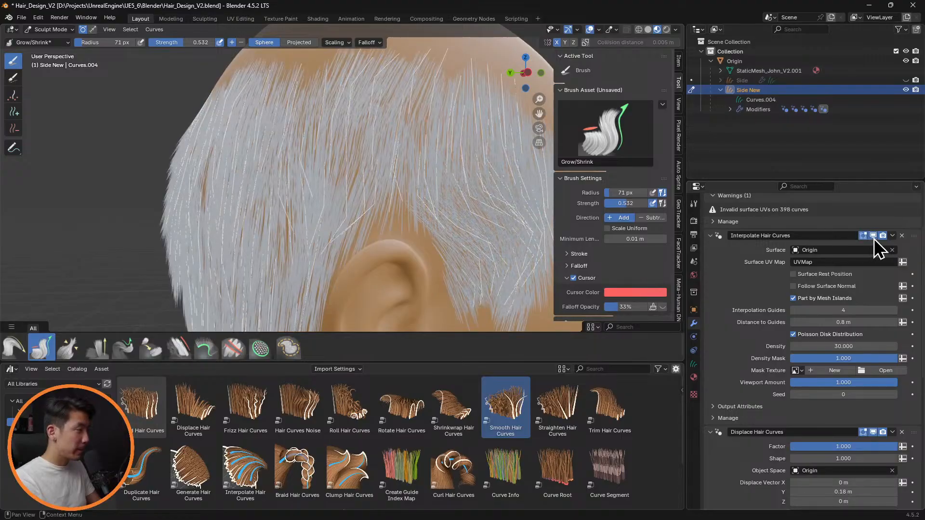
click(874, 236)
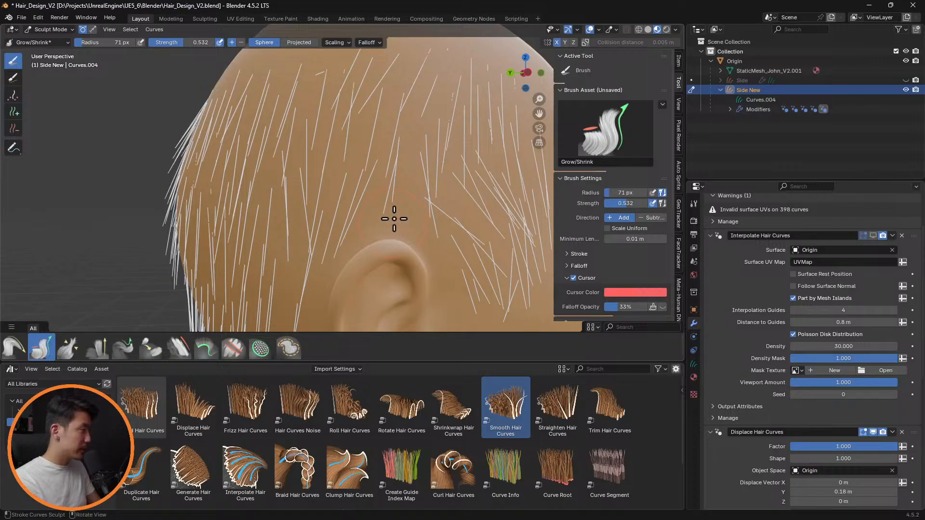
Step: Smooth the guide curves above the ear using the Smooth brush with a 34 px radius and strength 1.000
key(f)
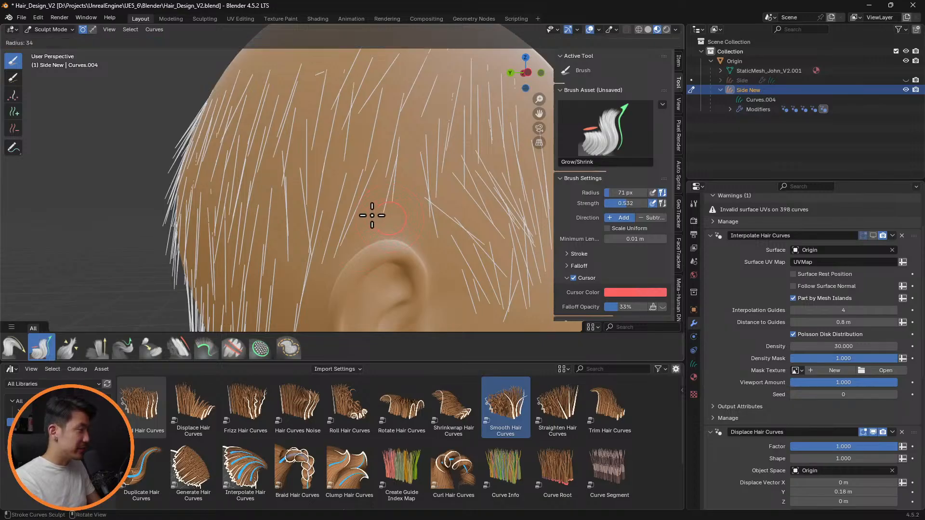
click(372, 215)
click(179, 350)
click(154, 351)
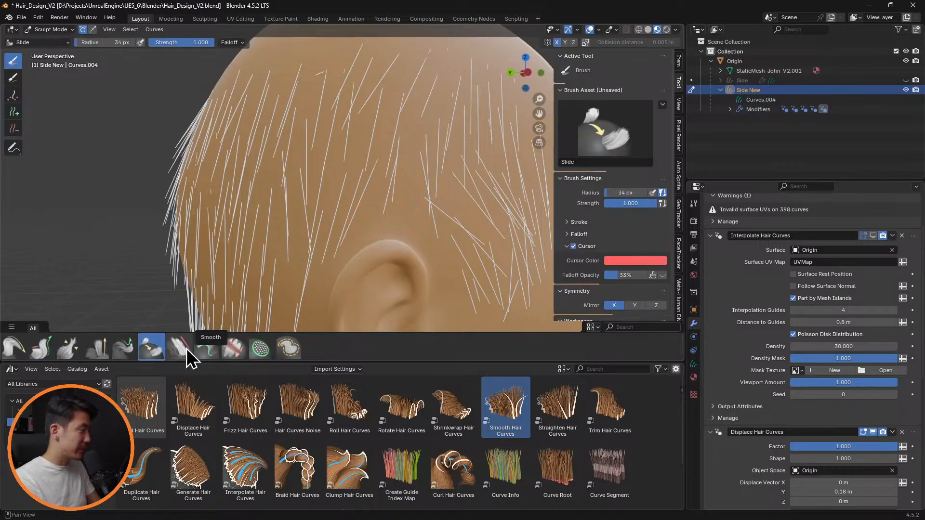
click(179, 350)
drag(385, 176, 377, 204)
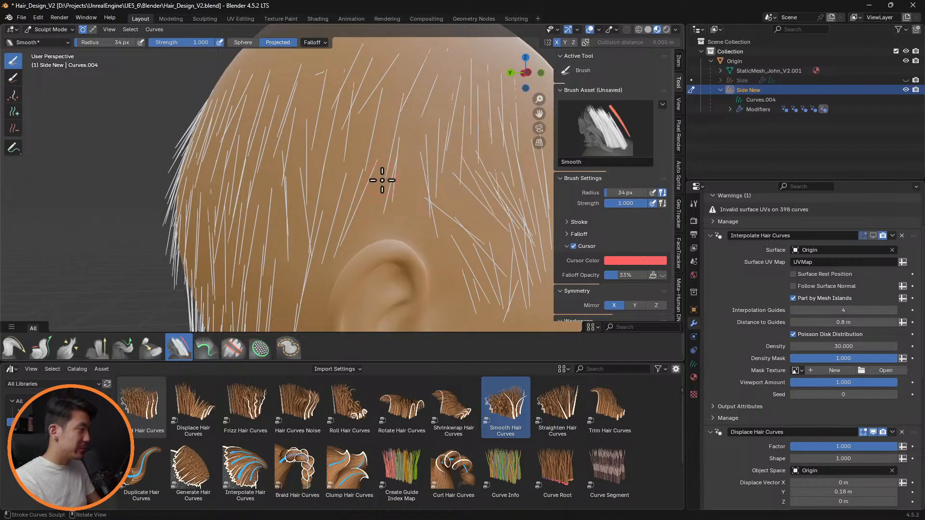
scroll(383, 191, up, 4)
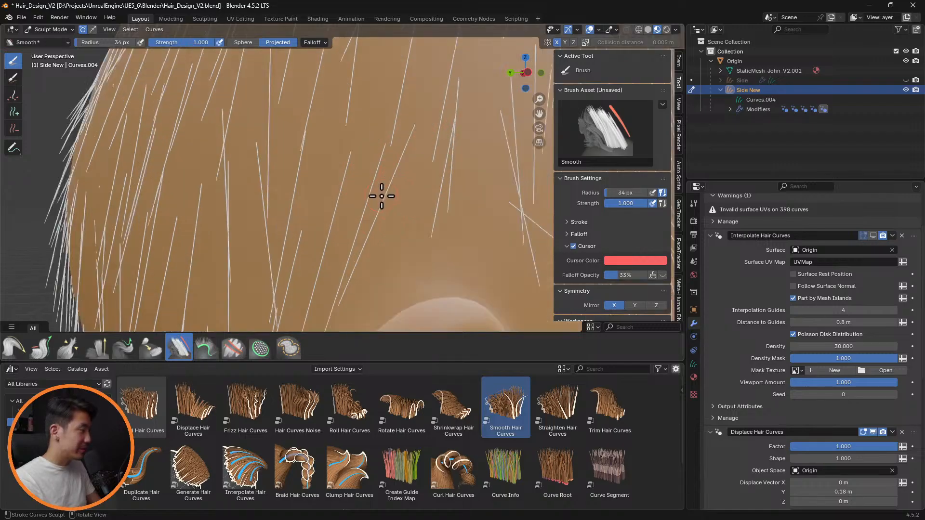
middle_drag(384, 199, 424, 208)
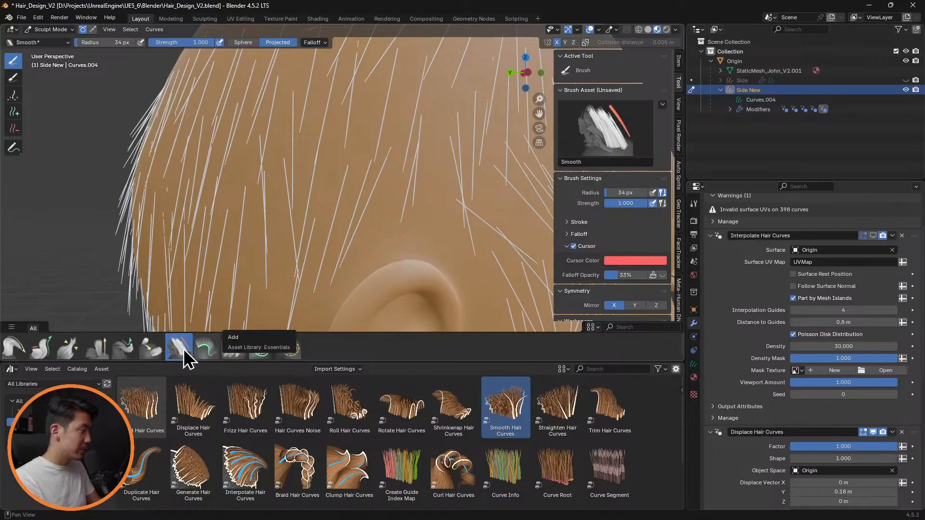
Step: Try the Pull Tips and Puff brushes on the guide curves above the ear with a 34 px radius
click(125, 348)
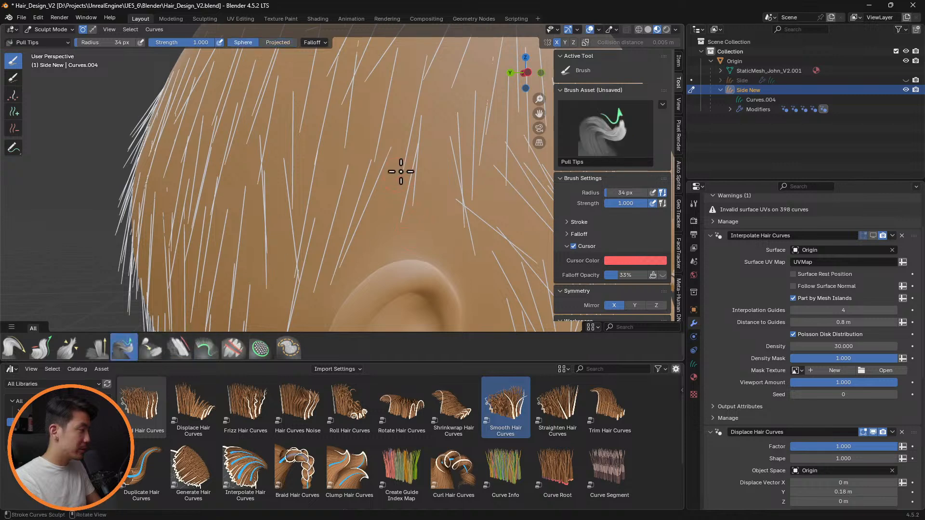
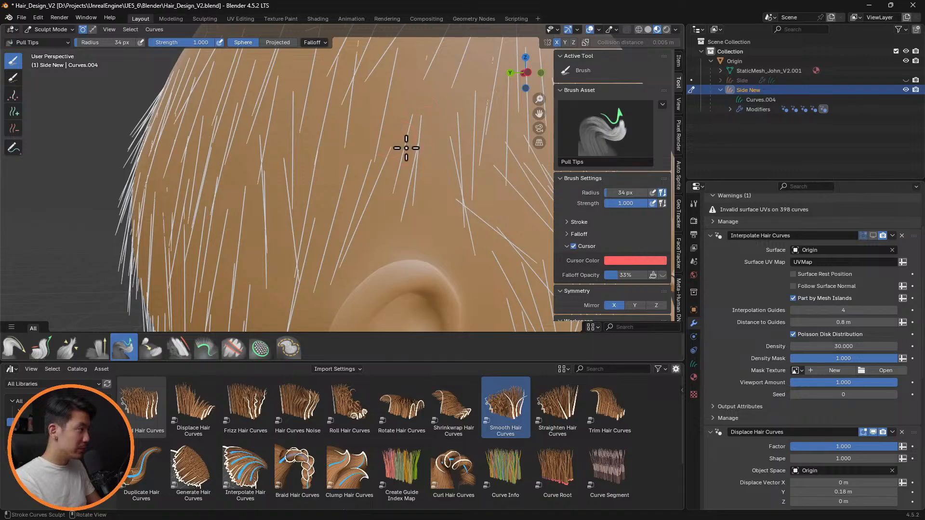
click(96, 347)
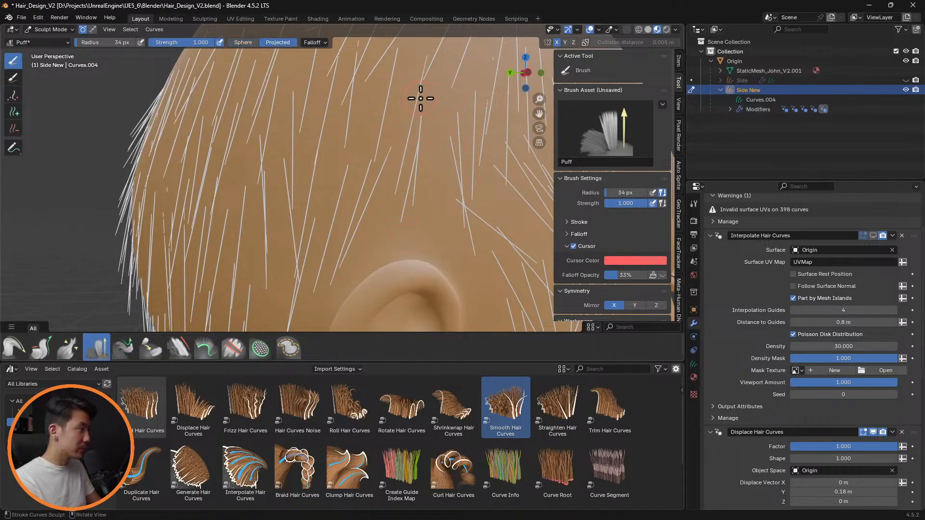
mouse_move(408, 269)
middle_down()
mouse_move(481, 192)
mouse_move(470, 207)
mouse_move(488, 217)
mouse_move(450, 195)
mouse_move(475, 209)
mouse_move(417, 305)
middle_up()
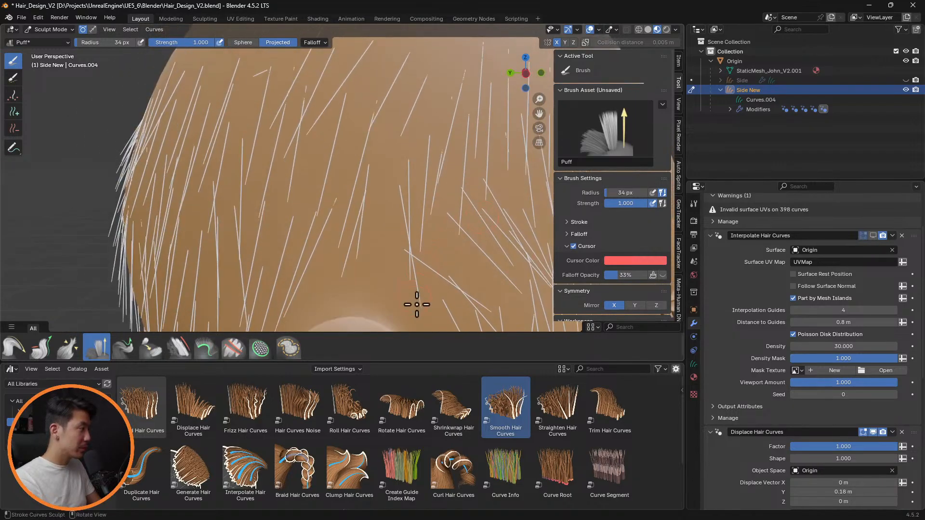
Step: Comb the guide curves above the ear at strength 0.453, enlarge the radius to 50 px and show the interpolated hair again
click(13, 347)
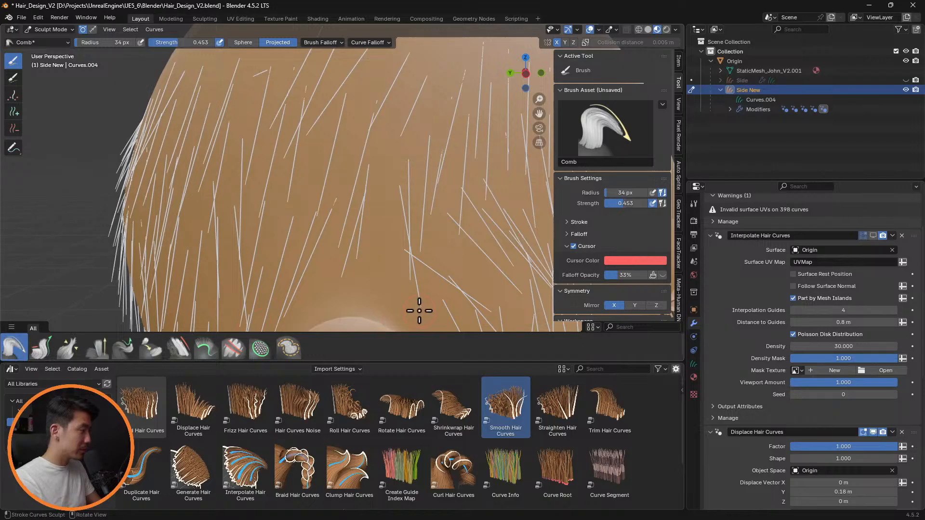
mouse_move(419, 311)
mouse_down()
mouse_move(362, 302)
mouse_move(389, 299)
mouse_up()
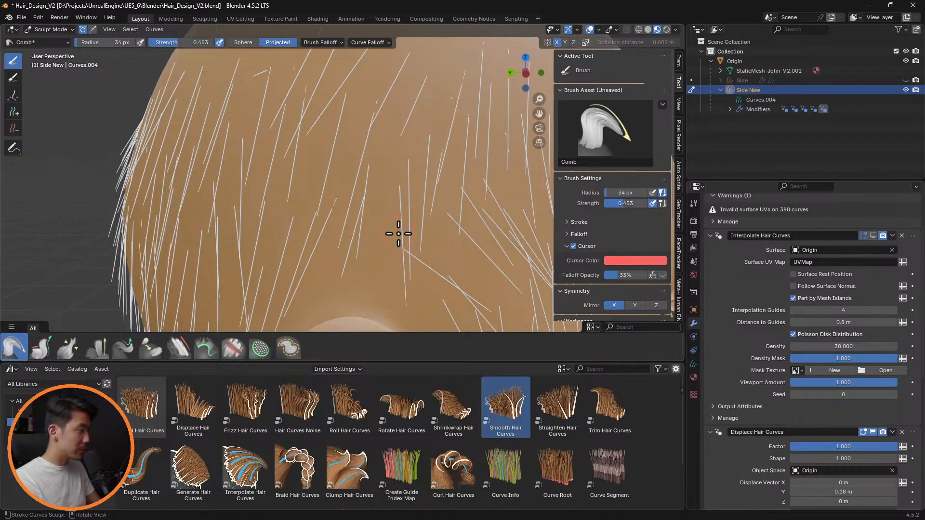
drag(399, 234, 379, 236)
drag(405, 294, 385, 296)
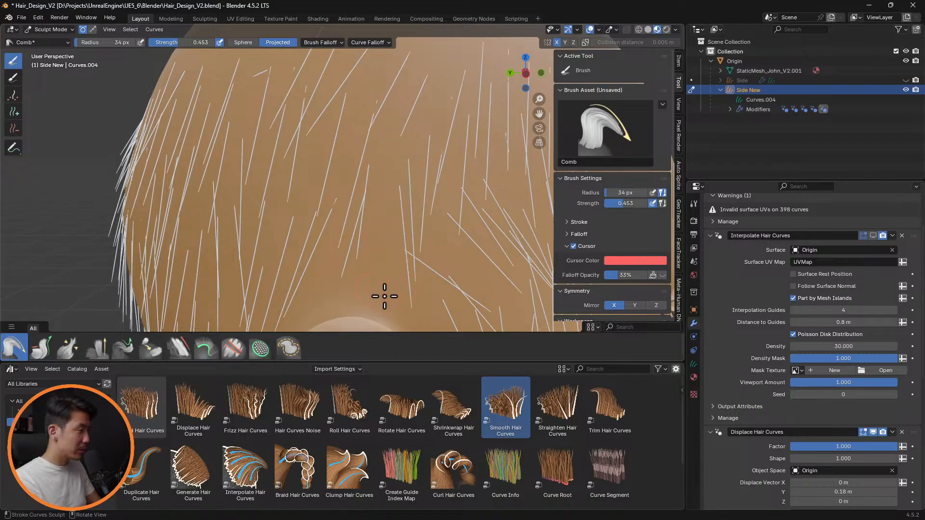
key(f)
click(411, 302)
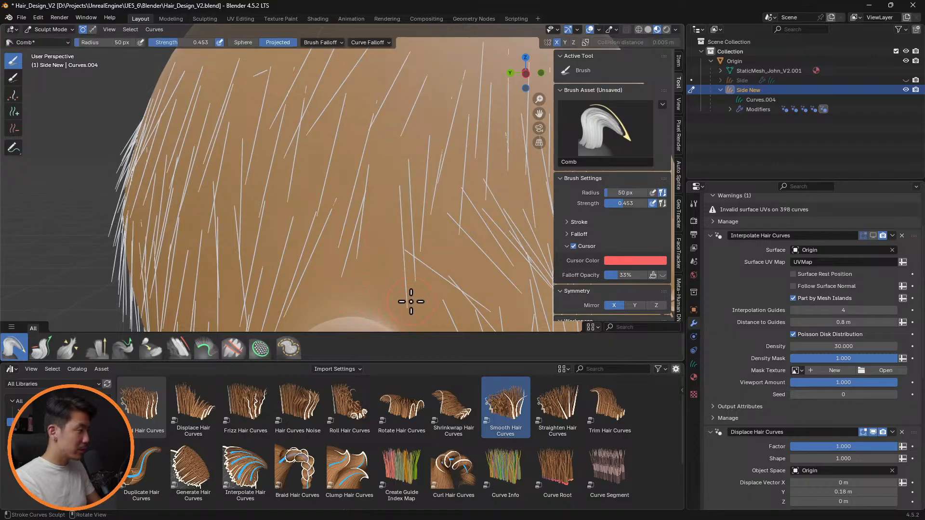
scroll(398, 270, down, 5)
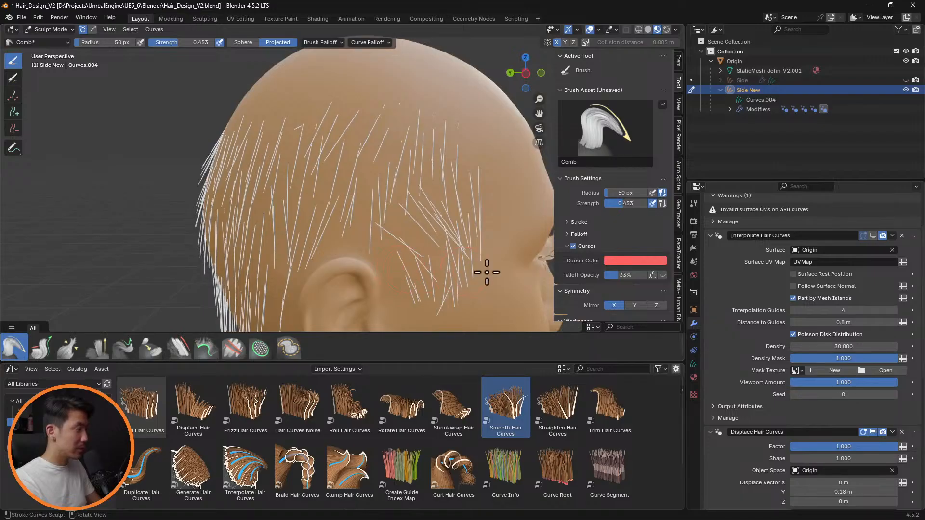
click(873, 237)
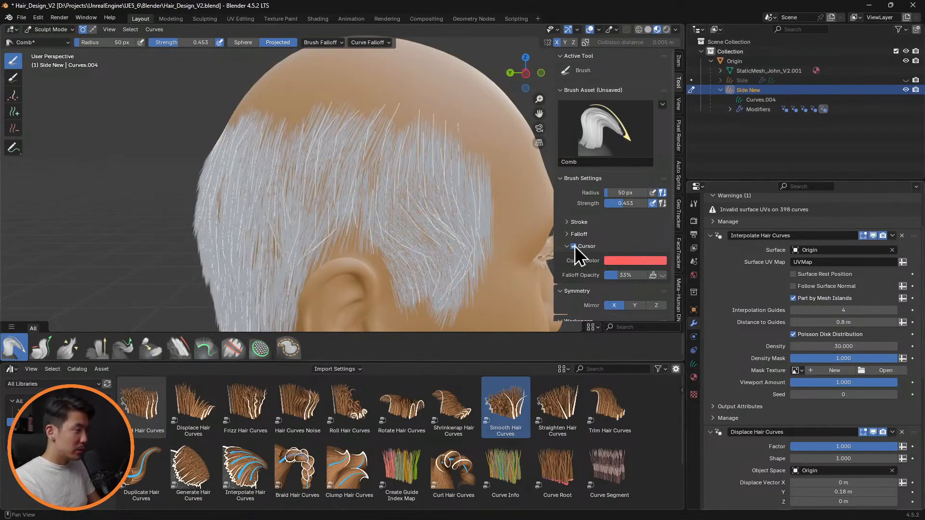
Step: Delete the stray guide curves at the sideburn in front of the opposite ear with the 50 px Delete brush
mouse_move(429, 212)
middle_down()
mouse_move(504, 211)
mouse_move(421, 204)
middle_up()
scroll(351, 256, up, 4)
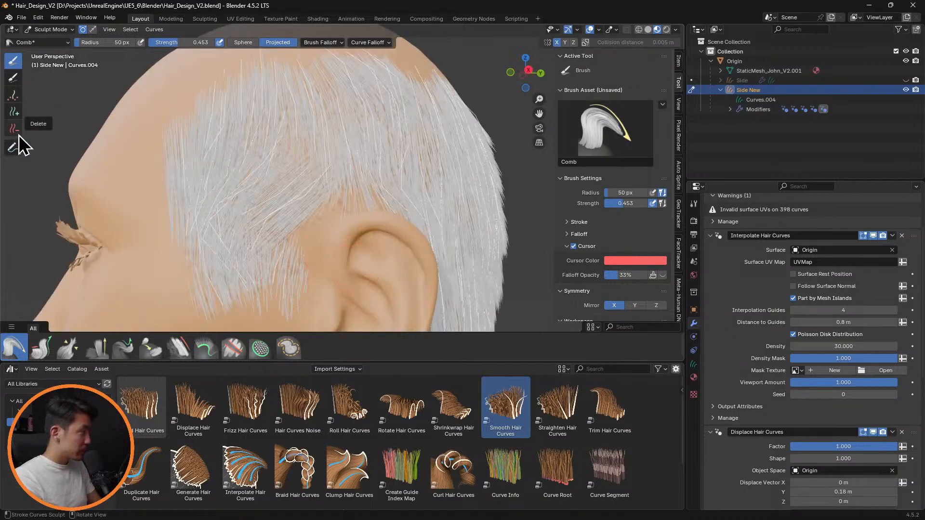
click(15, 129)
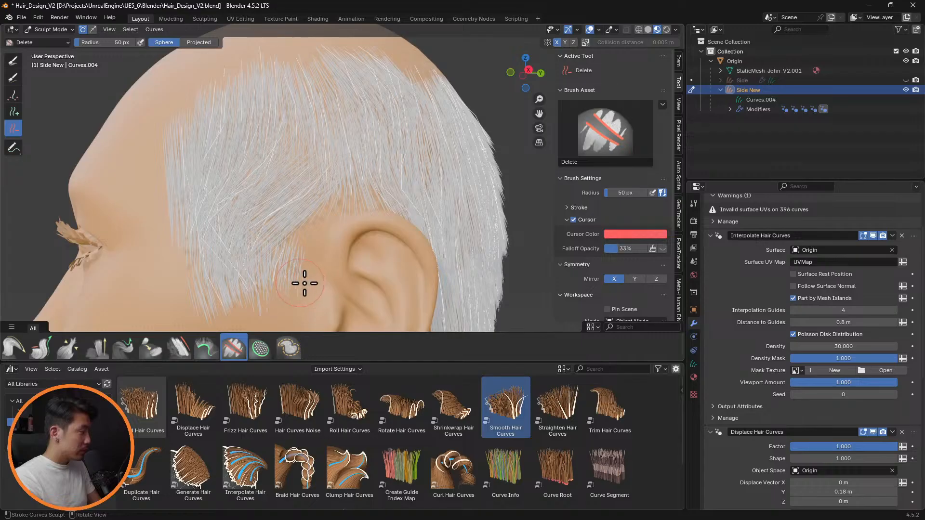
drag(303, 268, 302, 262)
middle_drag(347, 276, 347, 275)
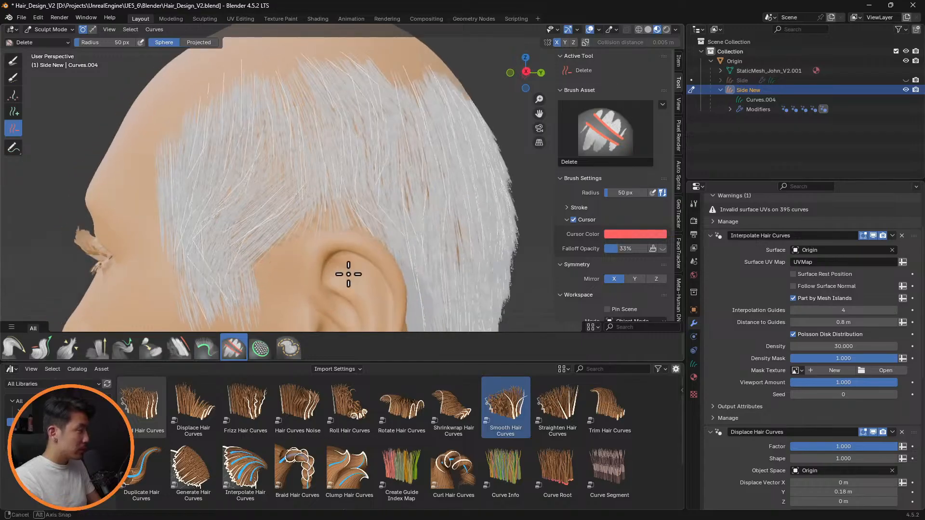
Step: Groom the sideburn hair in front of the ear with the Comb and Puff brushes at a 50 px radius
click(14, 351)
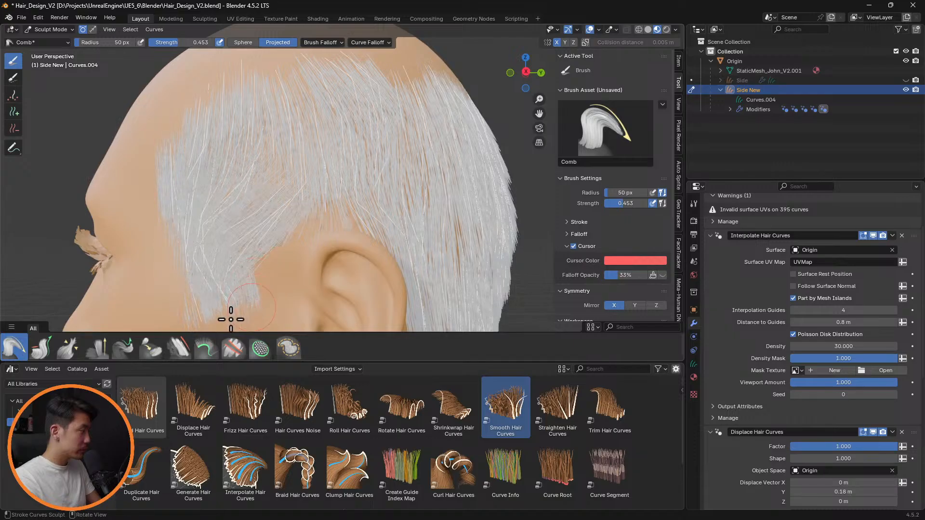
click(93, 353)
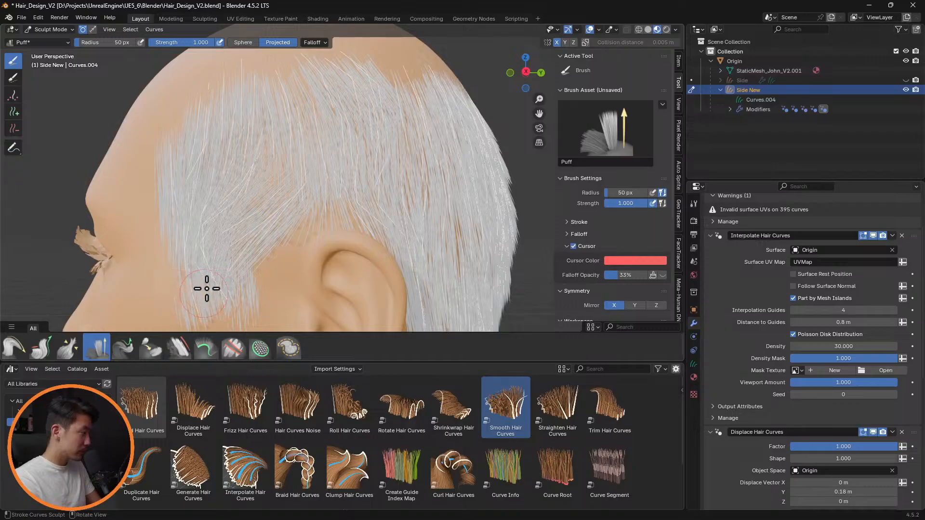
middle_drag(299, 293, 391, 312)
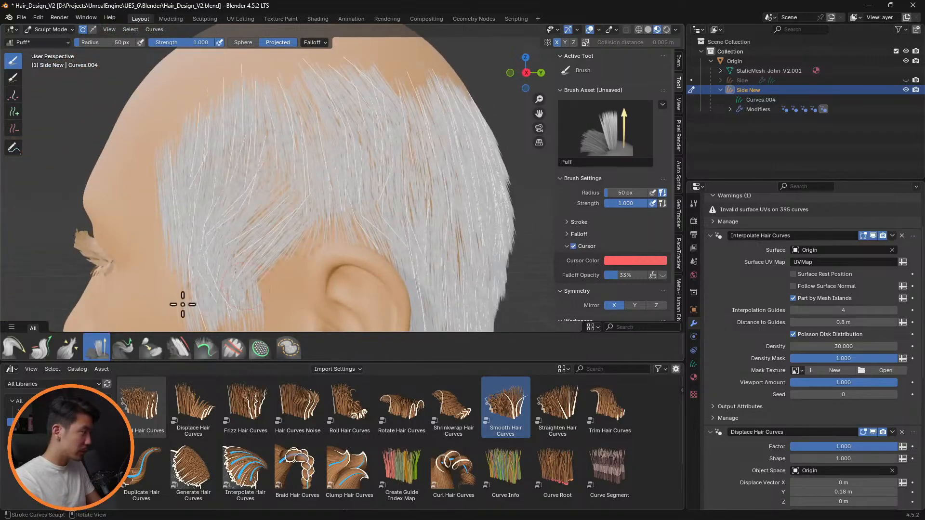
Step: Hide the interpolated hair and comb the sideburn guide curves towards the ear with a 134 px Comb brush at strength 0.453
click(16, 348)
click(873, 236)
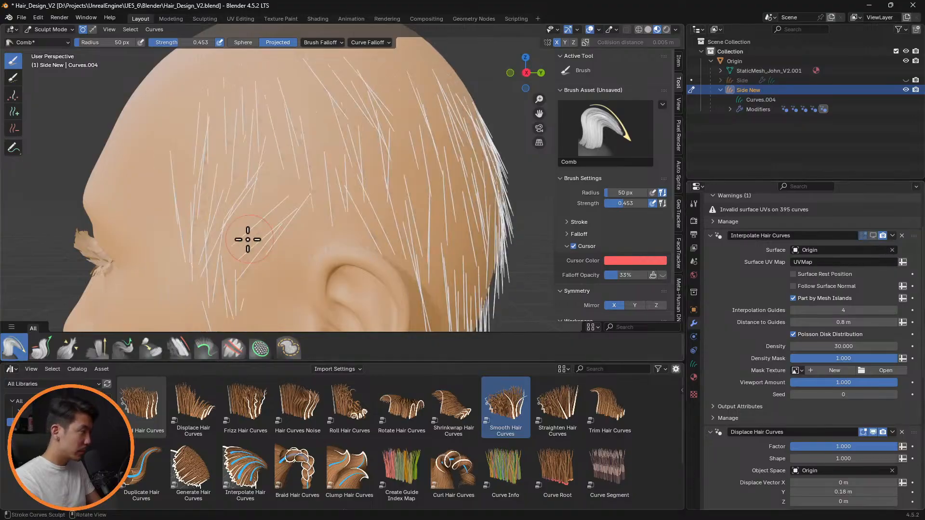
key(f)
click(227, 208)
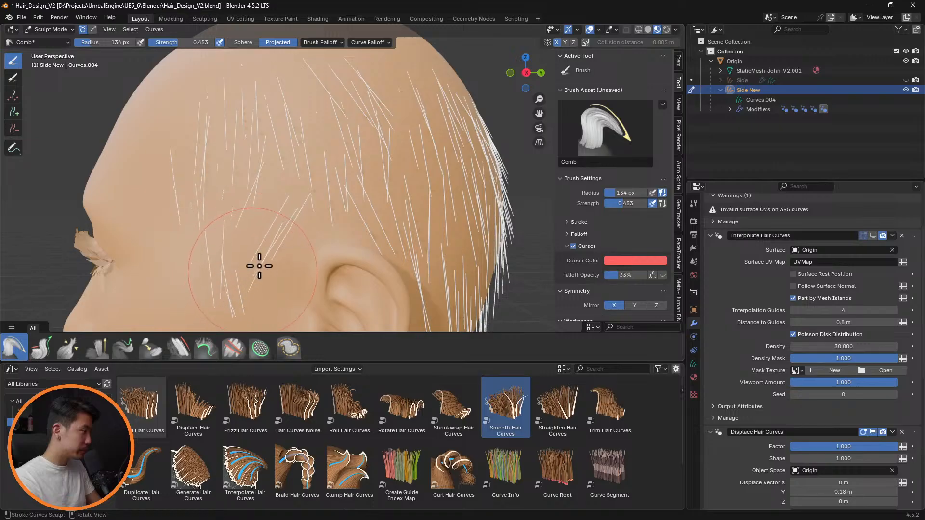
mouse_move(259, 266)
mouse_down()
mouse_move(267, 289)
mouse_move(285, 298)
mouse_up()
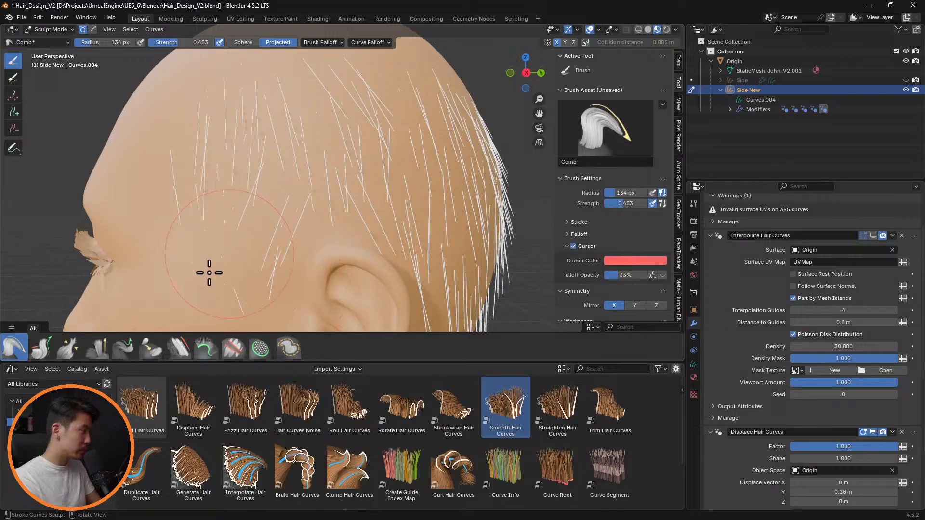
Step: Puff the temple and sideburn guides, reduce the Puff radius to 69 px and review the side hair with interpolation shown
click(97, 347)
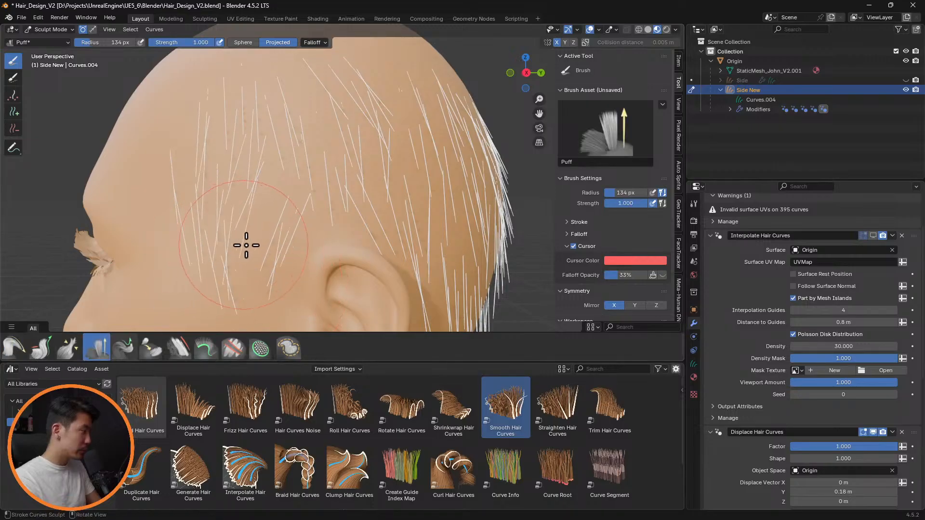
mouse_move(256, 247)
middle_down()
mouse_move(289, 231)
mouse_move(395, 225)
mouse_move(414, 299)
middle_up()
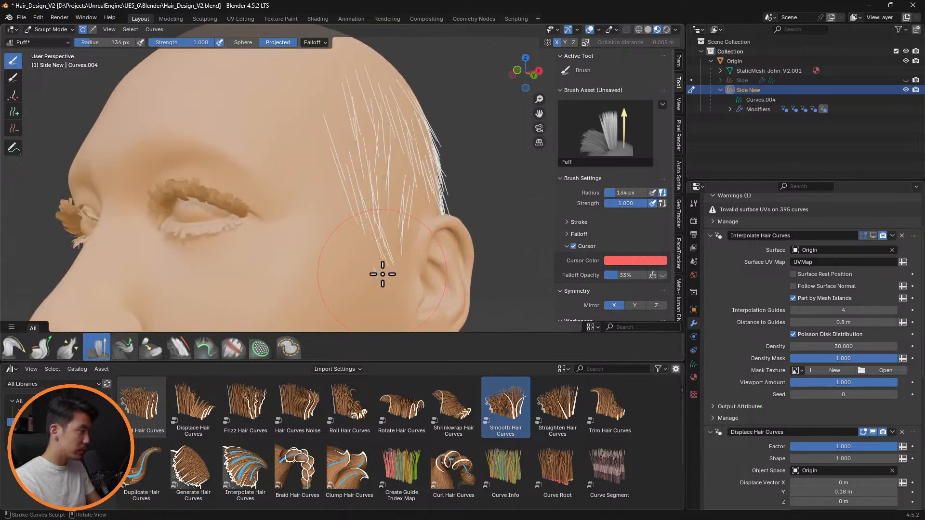
key(f)
click(360, 247)
middle_drag(424, 258, 386, 269)
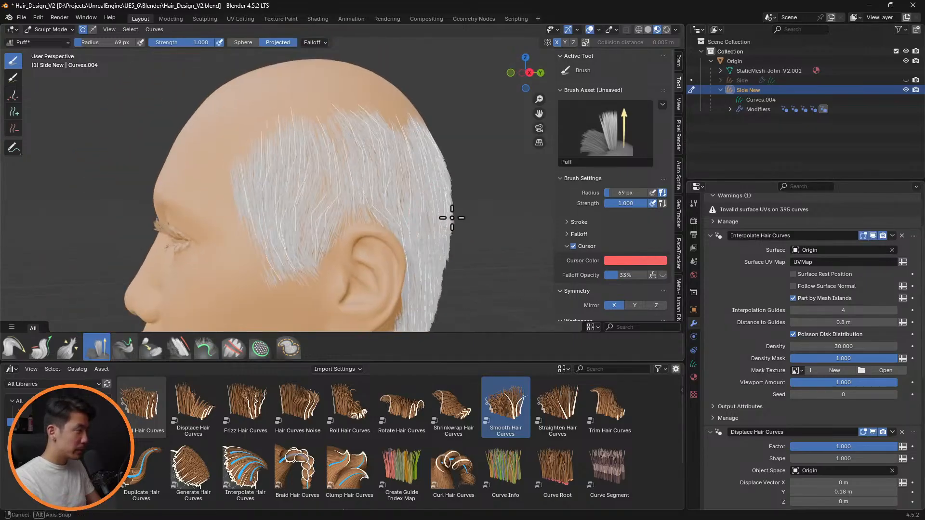
middle_drag(450, 215, 367, 265)
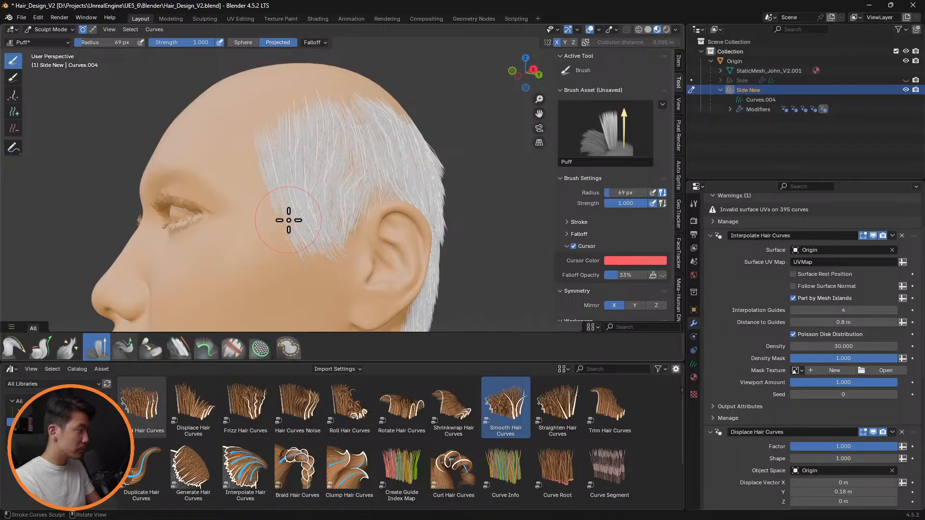
middle_drag(288, 220, 281, 241)
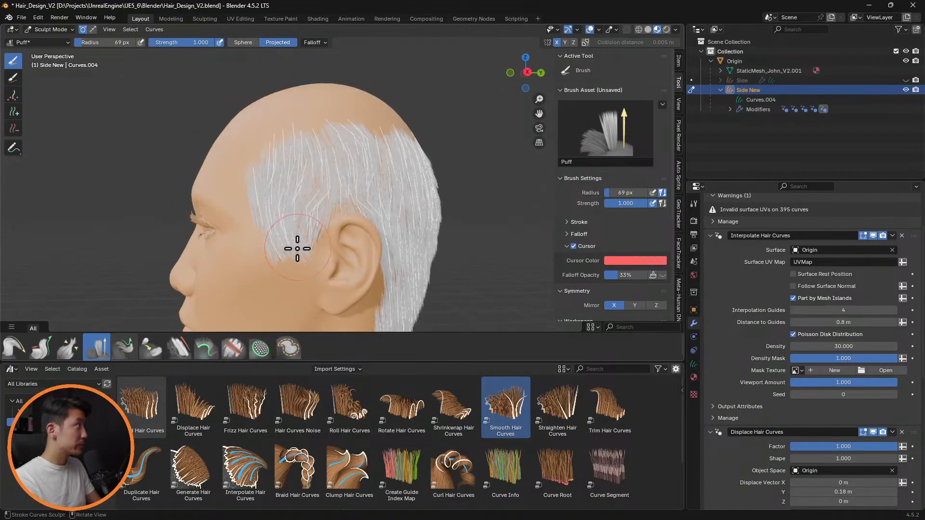
Step: Hide the Interpolate, Displace, Frizz and Smooth Hair Curves modifiers in the viewport and collapse their settings
click(873, 236)
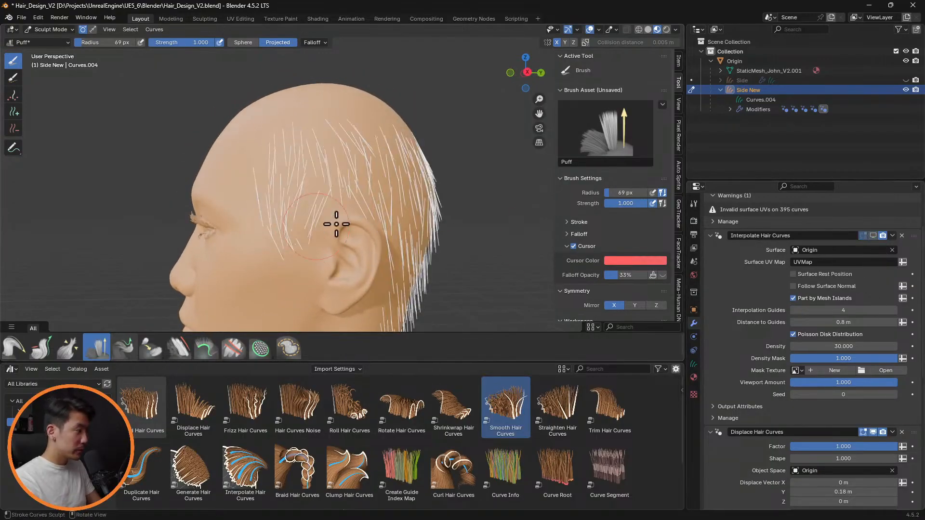
scroll(318, 240, up, 4)
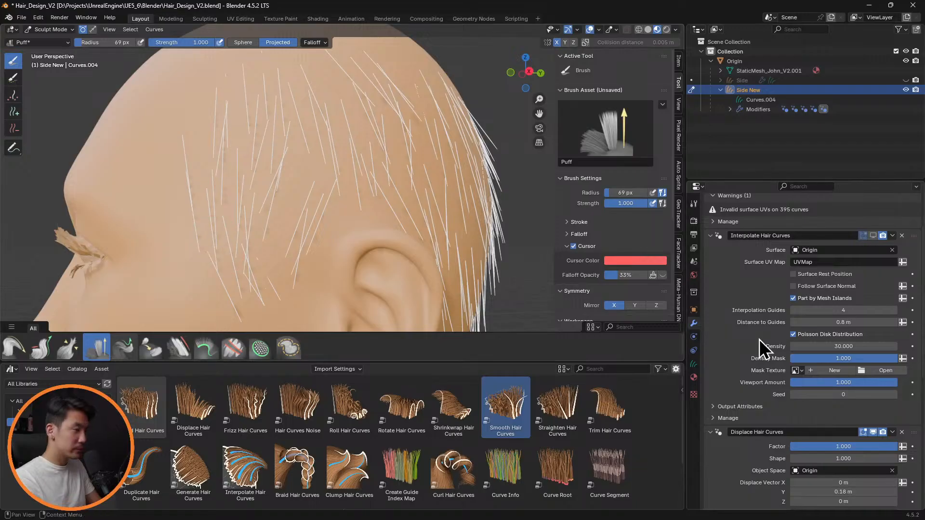
scroll(802, 424, down, 1)
click(711, 217)
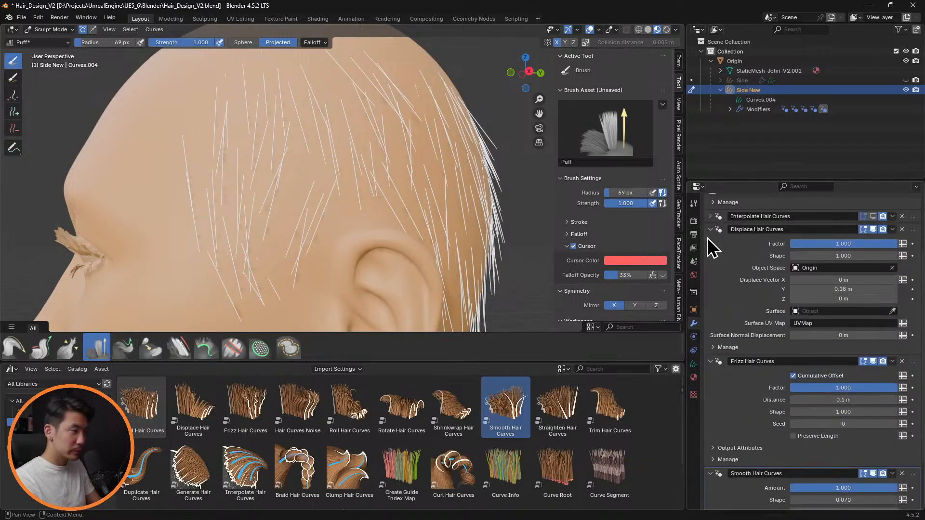
click(711, 231)
click(710, 304)
click(710, 341)
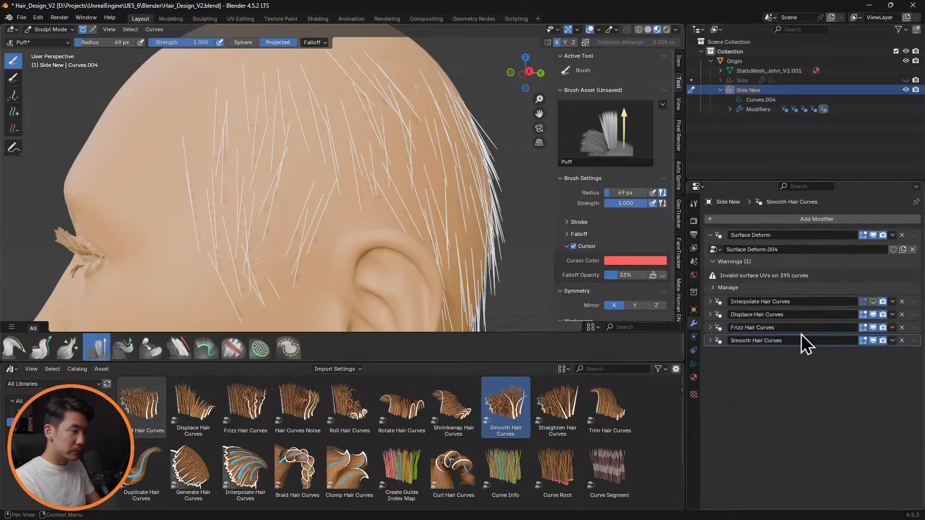
drag(877, 328, 877, 347)
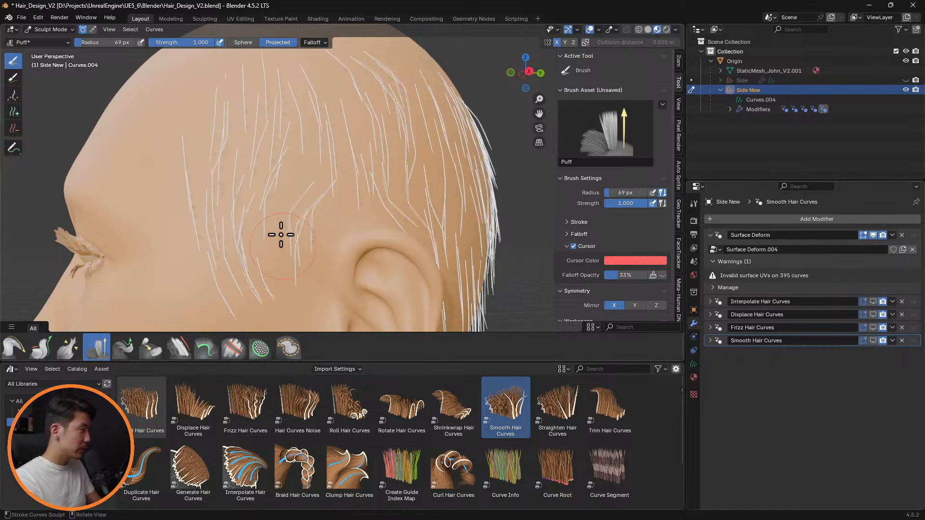
Step: Comb the bare guide curves at the temple and sideburn with a 69 px radius and lift them with the Puff brush
click(13, 347)
mouse_move(205, 217)
mouse_down()
mouse_move(196, 200)
mouse_move(183, 215)
mouse_move(212, 214)
mouse_move(212, 242)
mouse_move(236, 268)
mouse_move(236, 293)
mouse_up()
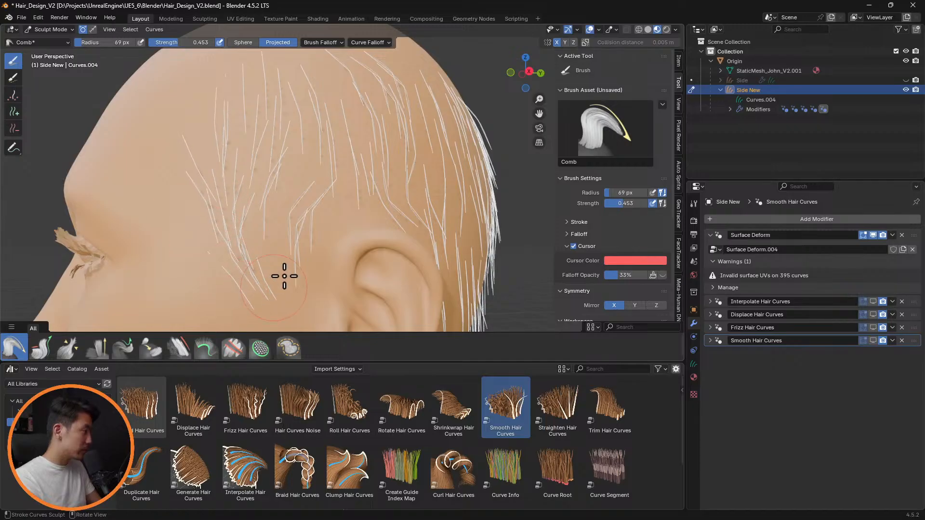
drag(256, 224, 269, 242)
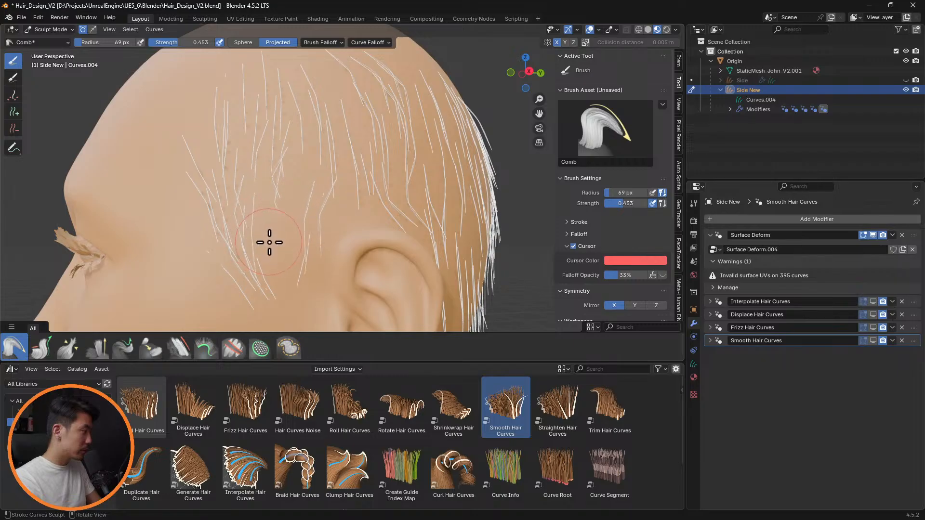
click(96, 347)
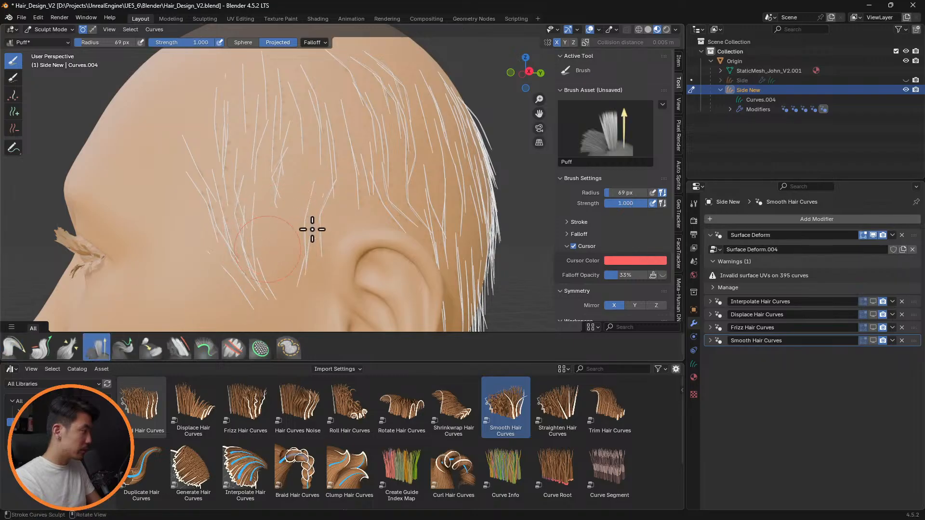
drag(291, 220, 293, 241)
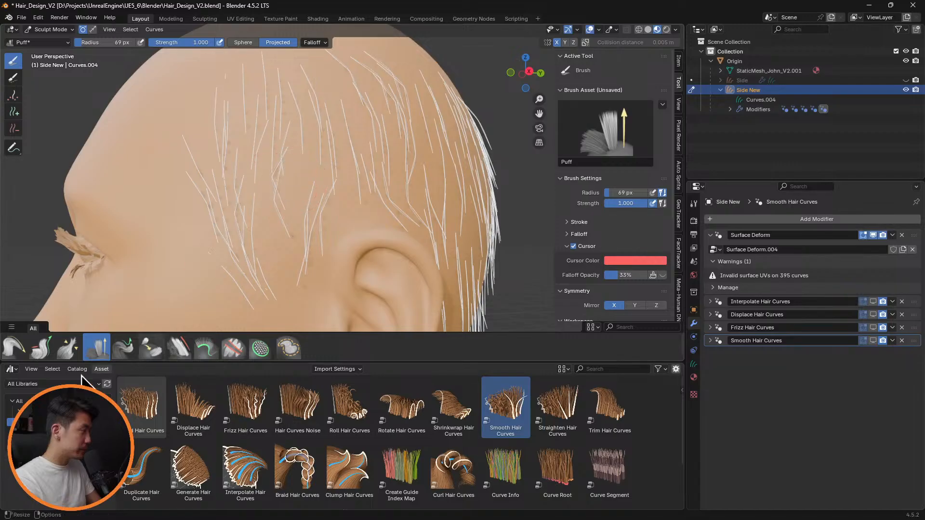
Step: Comb the bare temple and sideburn guides with a 69 px radius and show the Interpolate Hair Curves modifier in the viewport
click(13, 347)
mouse_move(340, 258)
middle_down()
mouse_move(337, 301)
mouse_move(270, 265)
middle_up()
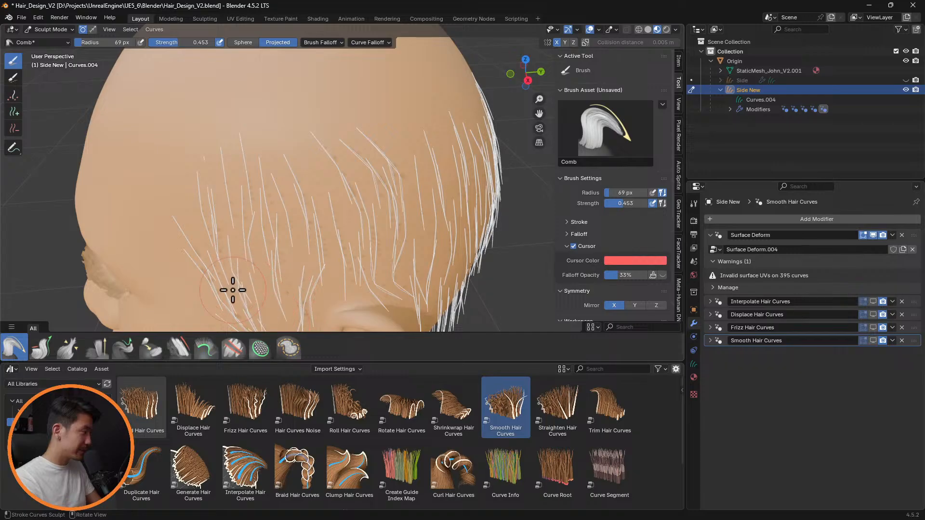
middle_drag(278, 311, 308, 272)
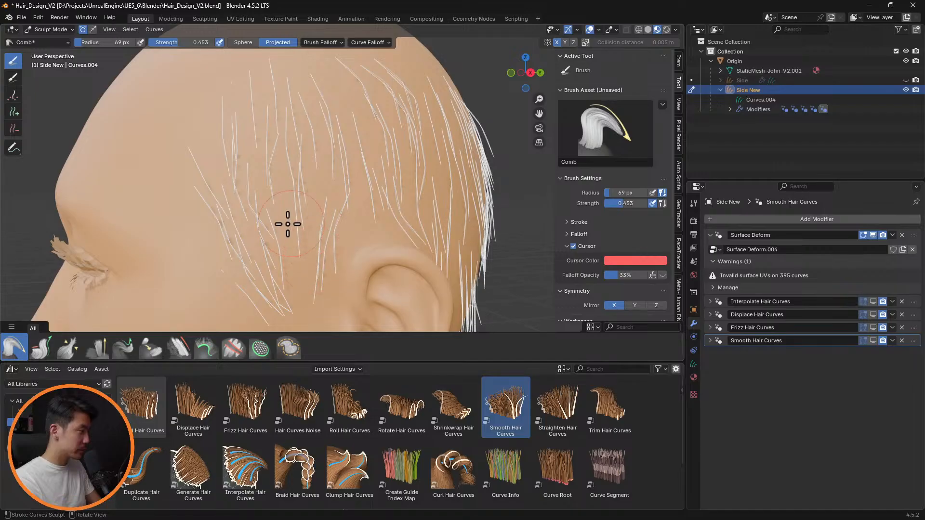
middle_drag(362, 243, 399, 235)
click(874, 302)
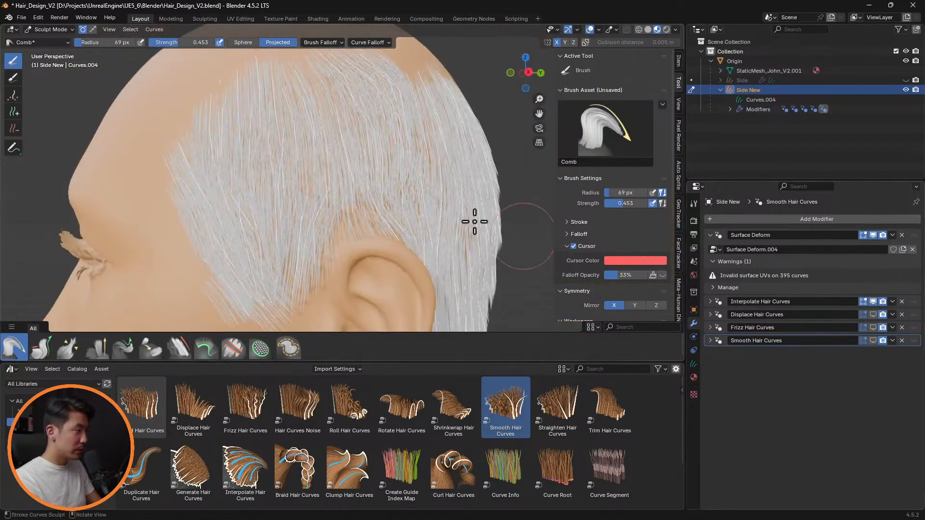
Step: Comb the interpolated hair directly above the ear with the 69 px Comb brush at strength 0.453
mouse_move(473, 219)
middle_down()
mouse_move(430, 215)
mouse_move(477, 208)
mouse_move(474, 220)
middle_up()
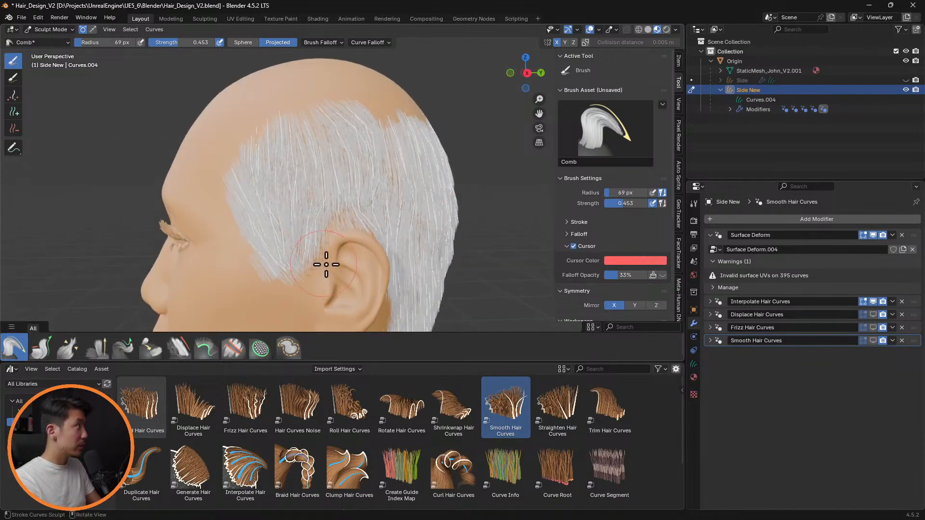
middle_drag(326, 265, 354, 255)
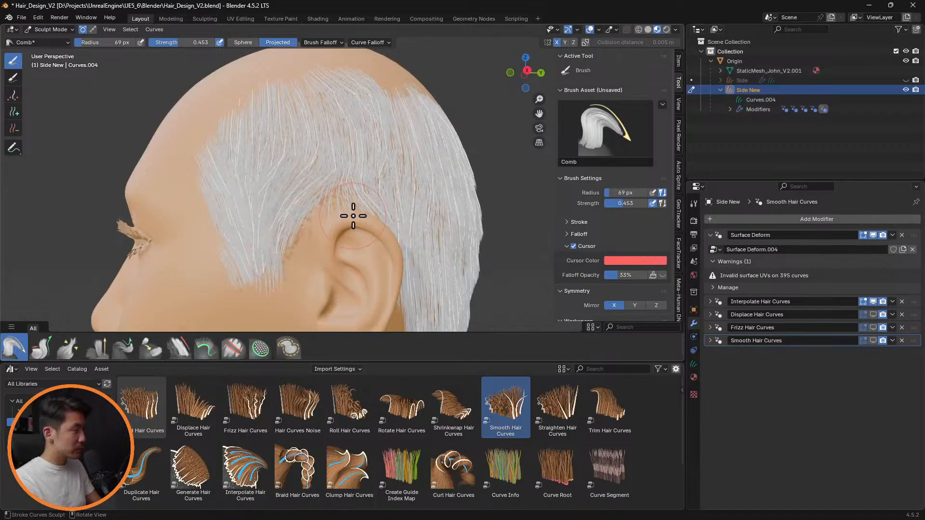
drag(335, 184, 335, 193)
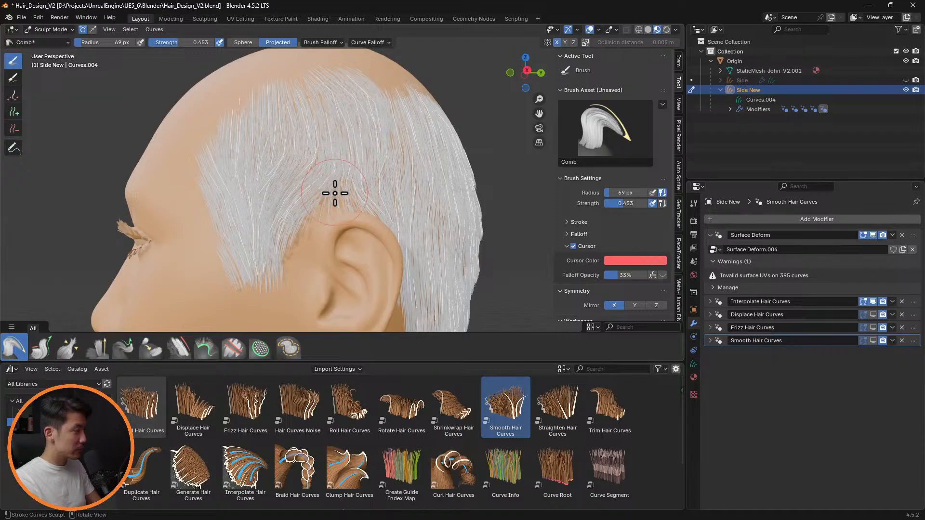
Step: Shorten the strands hanging over the top of the ear with a 69 px Grow/Shrink brush at strength 0.532
mouse_move(392, 201)
middle_down()
mouse_move(381, 237)
mouse_move(385, 207)
middle_up()
scroll(357, 236, up, 4)
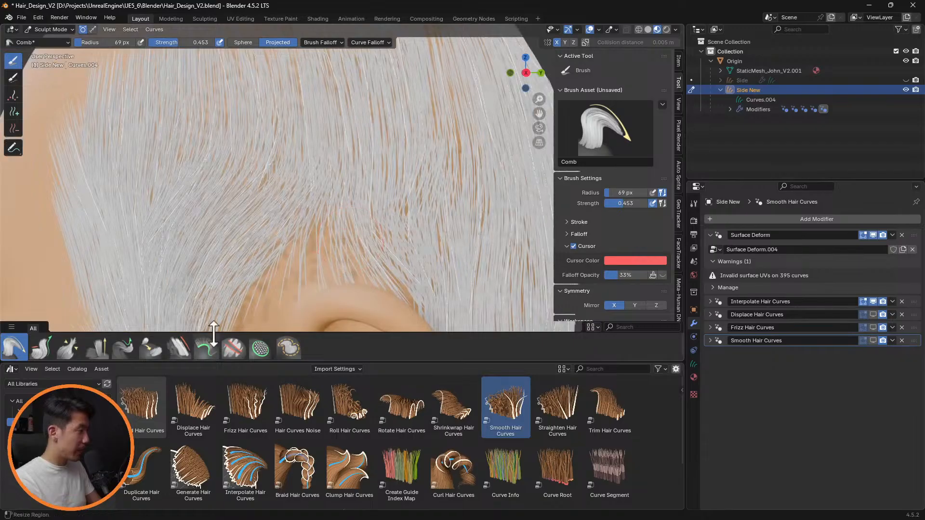
click(41, 347)
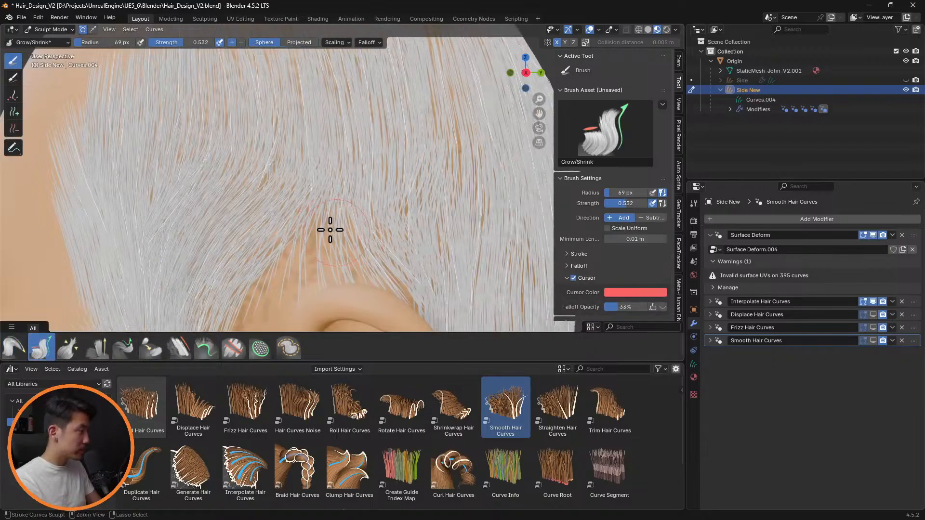
mouse_move(341, 223)
mouse_down()
mouse_move(355, 220)
mouse_move(372, 240)
mouse_up()
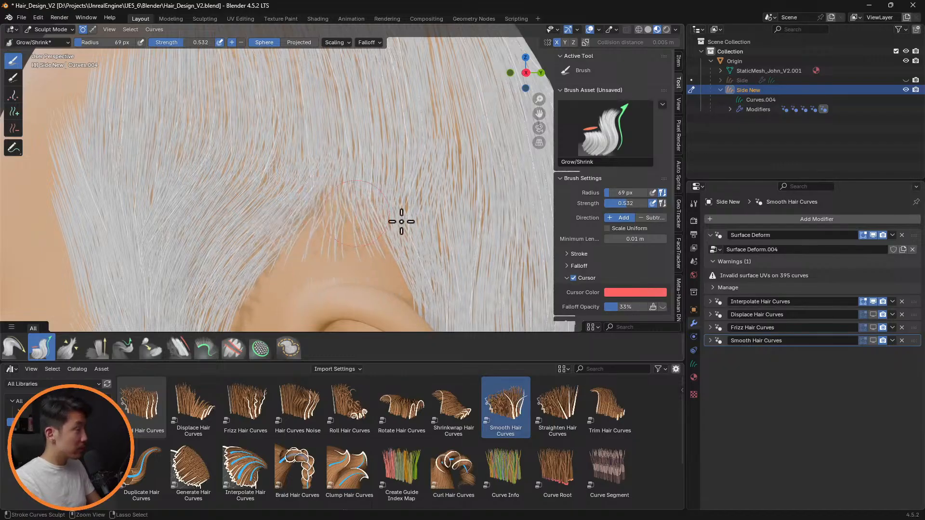
Step: Delete the stray curves along the front edge of the sideburn with a 69 px Delete brush
mouse_move(402, 223)
middle_down()
mouse_move(392, 244)
mouse_move(343, 240)
mouse_move(417, 245)
mouse_move(408, 253)
mouse_move(268, 283)
mouse_move(345, 283)
mouse_move(336, 220)
mouse_move(388, 155)
middle_up()
click(14, 128)
drag(255, 194, 263, 204)
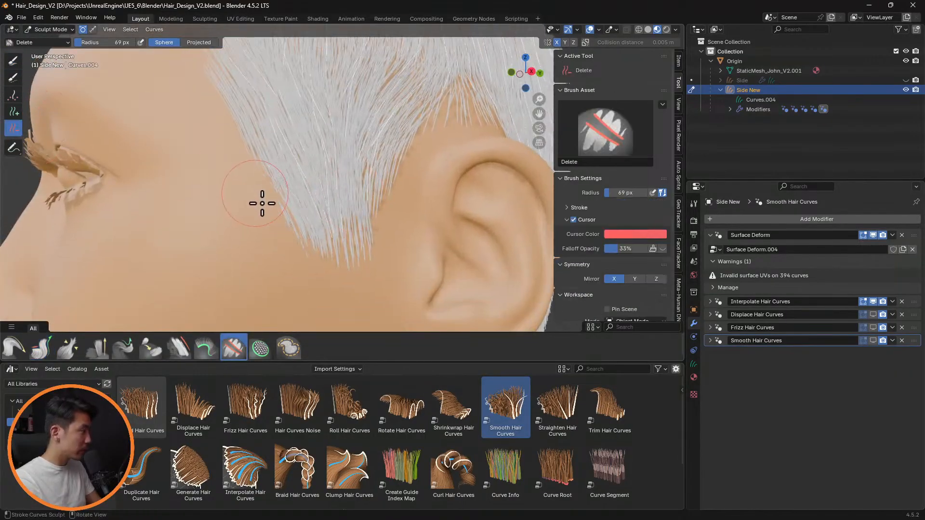
scroll(357, 197, down, 3)
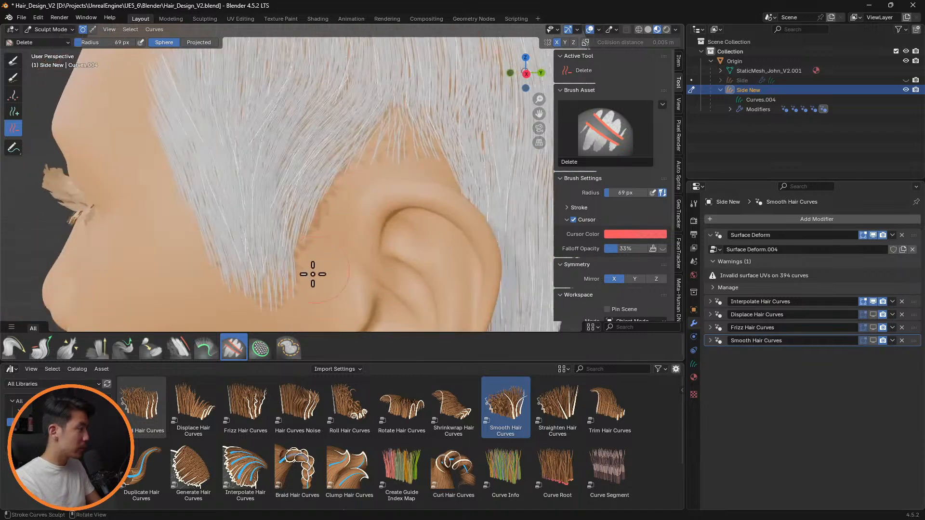
mouse_move(206, 266)
mouse_down()
mouse_move(221, 276)
mouse_move(223, 261)
mouse_move(238, 270)
mouse_move(196, 190)
mouse_move(167, 188)
mouse_up()
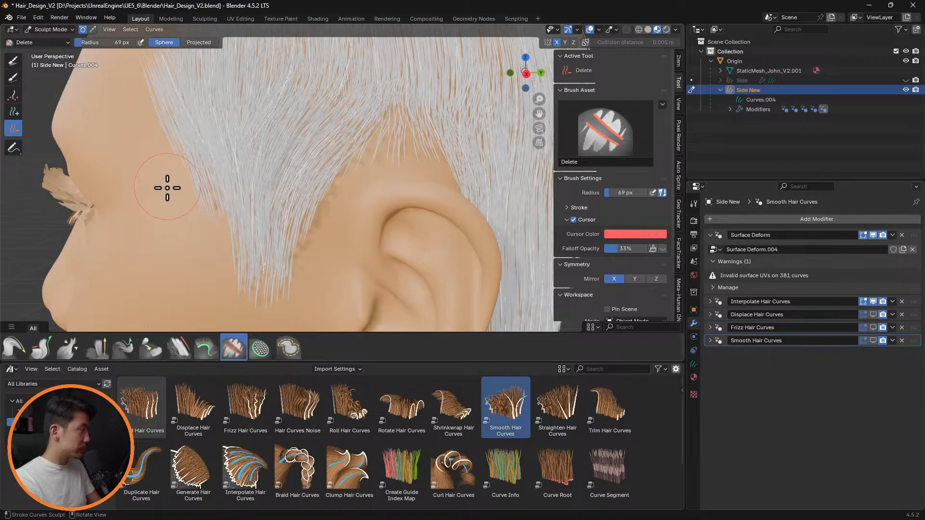
middle_drag(167, 188, 289, 192)
Step: Comb the shortened hair above the ear towards the sideburn at strength 0.453
middle_drag(417, 213, 397, 210)
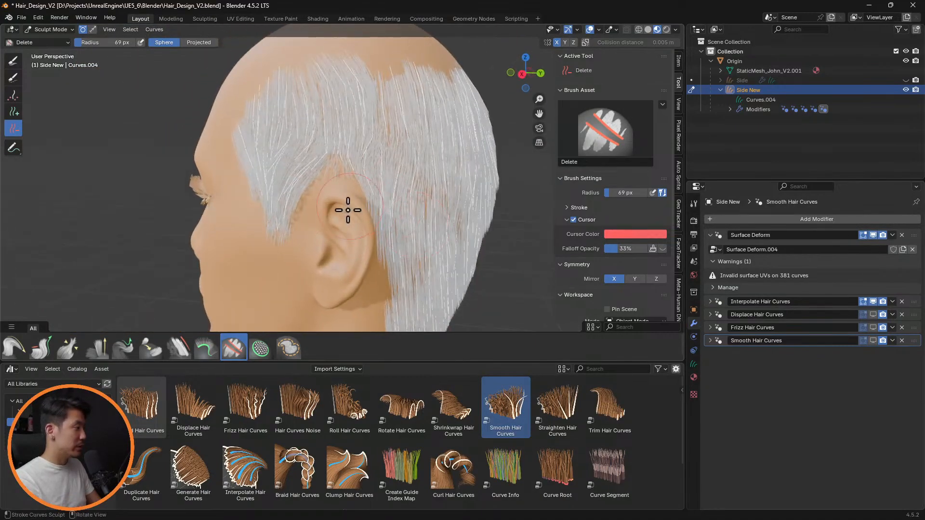
scroll(348, 210, up, 1)
click(14, 347)
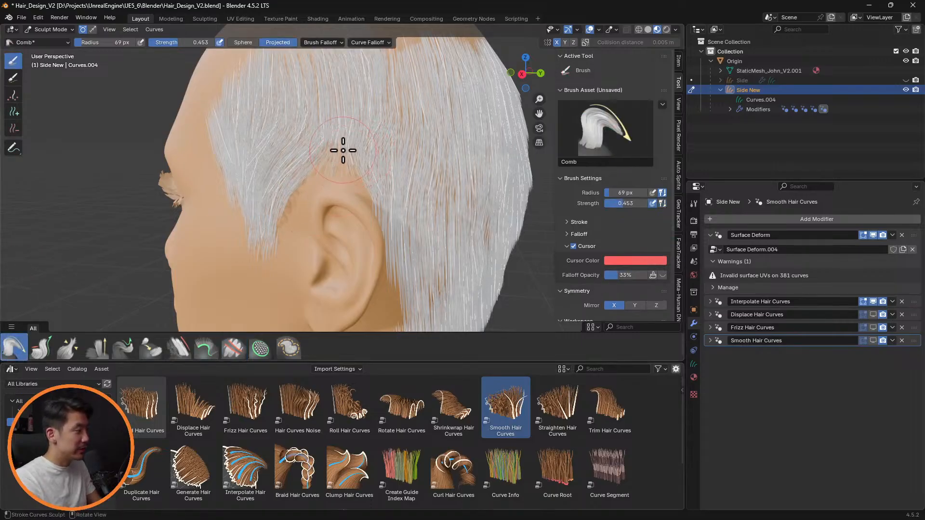
mouse_move(343, 151)
mouse_down()
mouse_move(343, 161)
mouse_move(320, 154)
mouse_move(316, 163)
mouse_up()
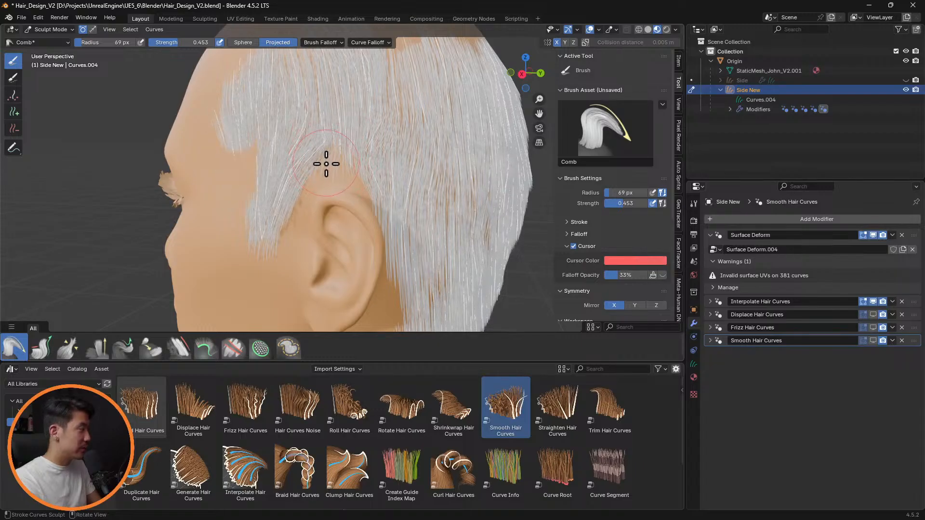
mouse_move(381, 178)
middle_down()
mouse_move(397, 188)
mouse_move(499, 140)
middle_up()
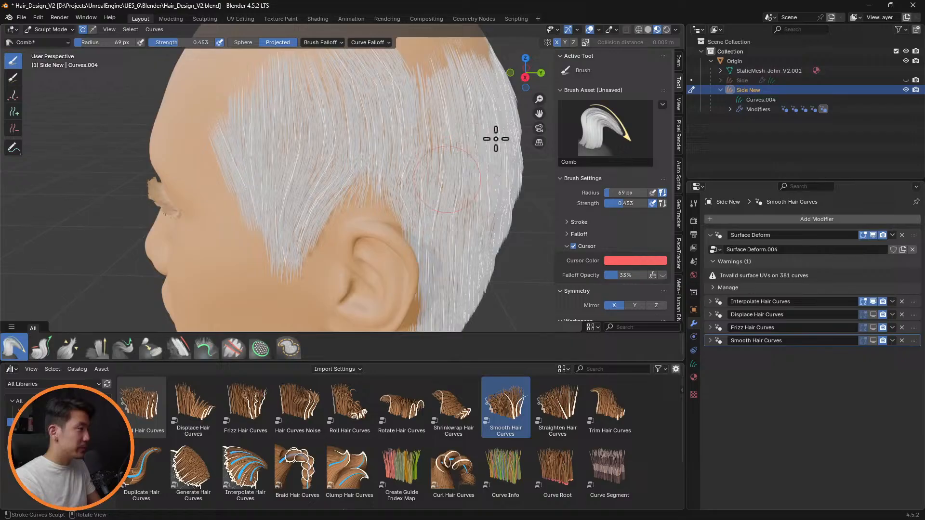
click(600, 30)
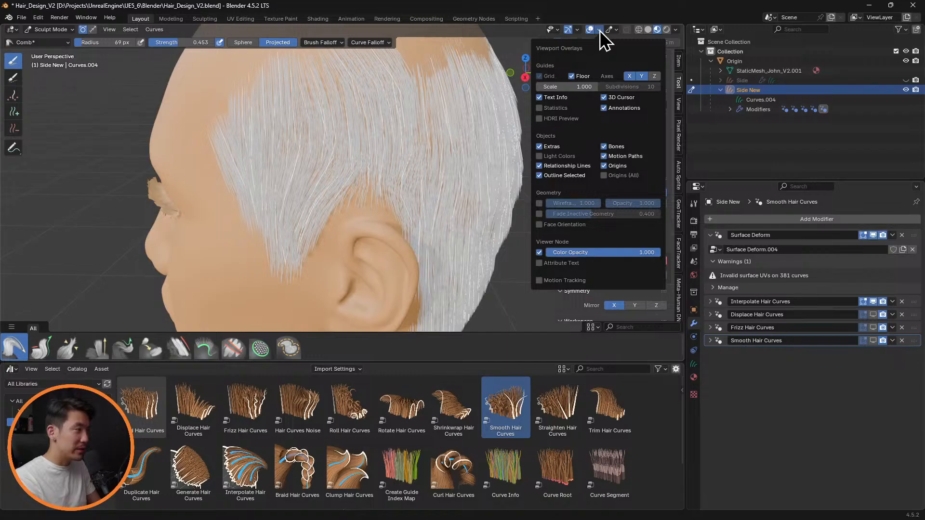
click(600, 31)
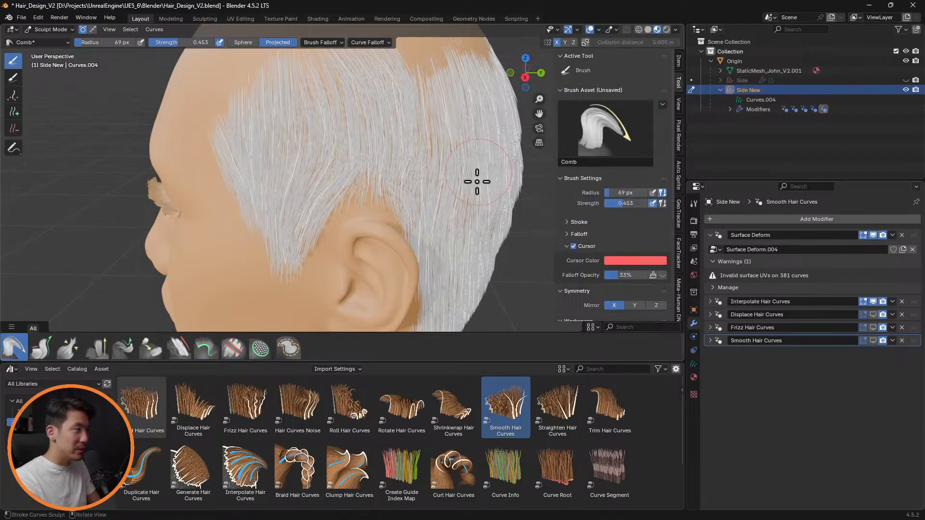
mouse_move(477, 182)
middle_down()
mouse_move(516, 186)
mouse_move(311, 129)
middle_up()
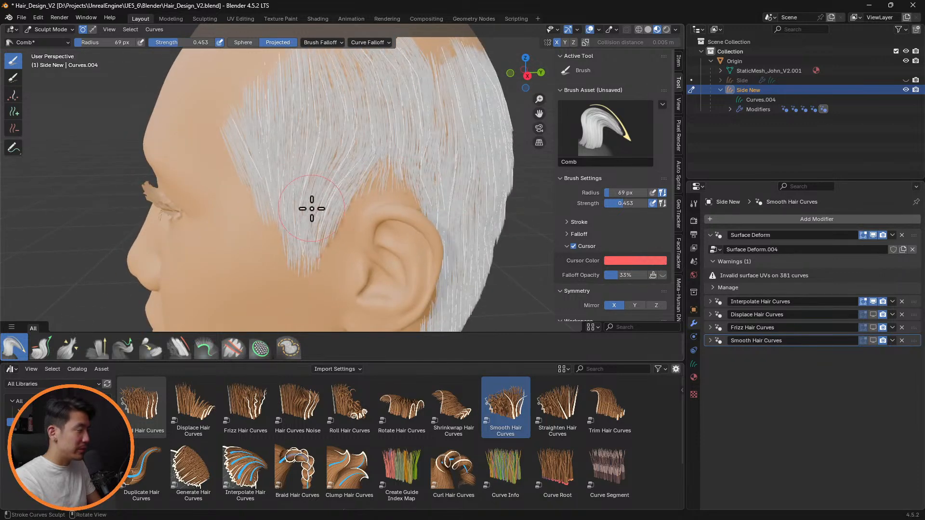
middle_drag(305, 221, 204, 179)
middle_drag(215, 223, 114, 207)
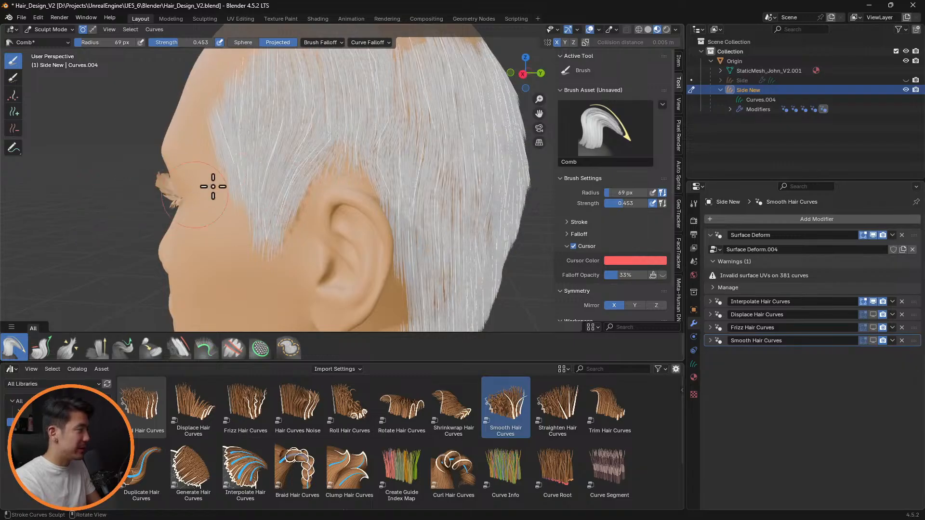
Step: Reduce the Comb radius to 44 px and tidy the hairline just above the ear
middle_drag(212, 186, 398, 208)
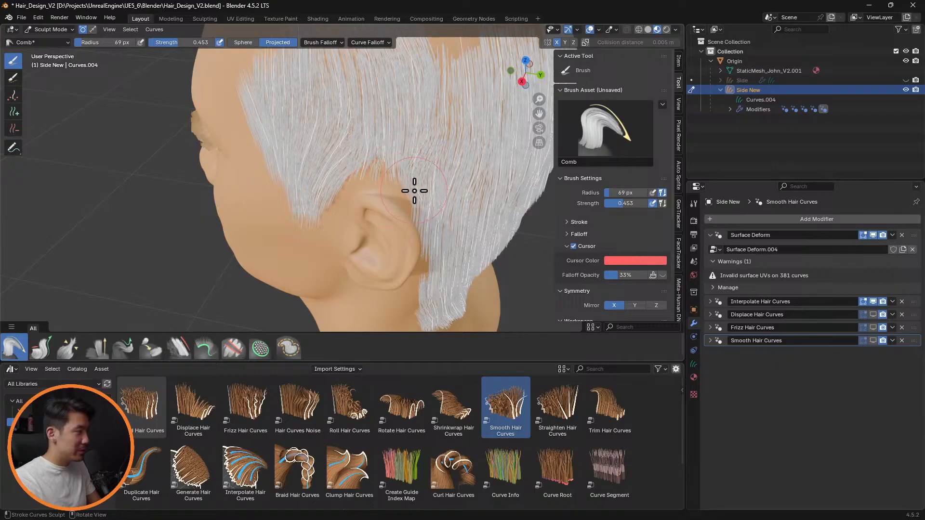
key(f)
click(394, 189)
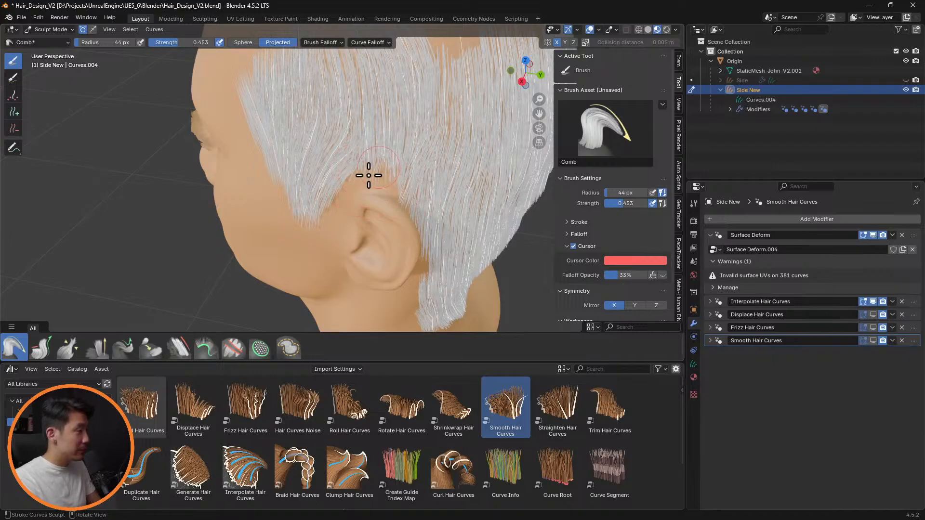
Step: Lengthen the sparse hair on the back of the head with a 65 px Grow/Shrink brush, continuing towards the opposite ear
mouse_move(412, 184)
middle_down()
mouse_move(428, 128)
mouse_move(428, 141)
mouse_move(467, 144)
mouse_move(394, 142)
mouse_move(438, 181)
mouse_move(410, 201)
mouse_move(421, 200)
middle_up()
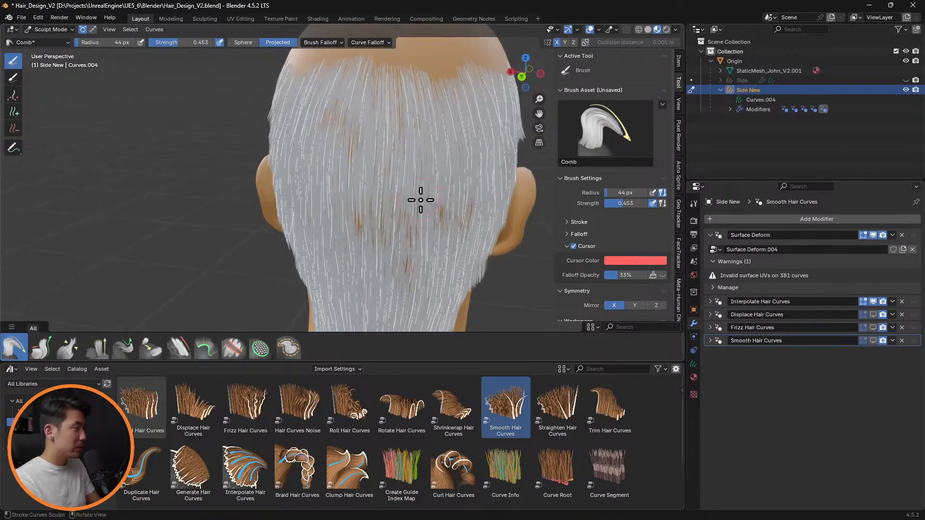
click(41, 347)
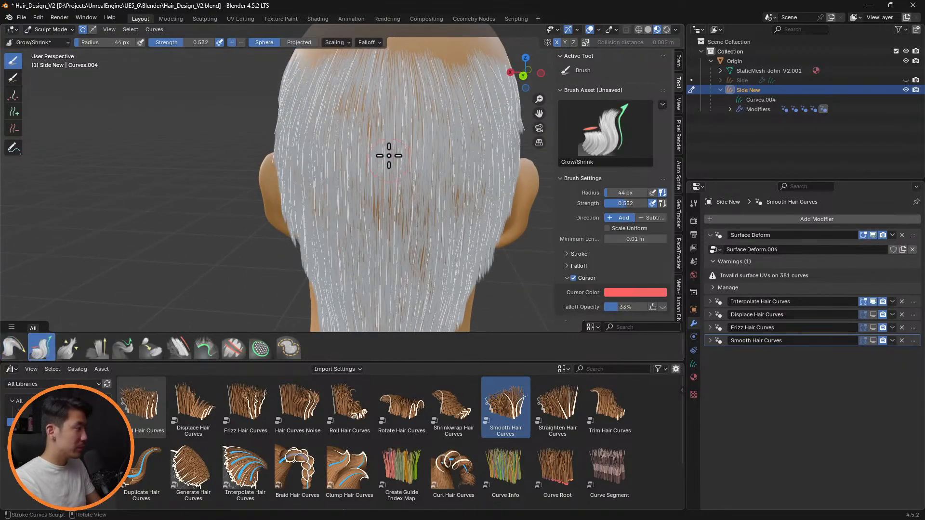
key(f)
click(374, 128)
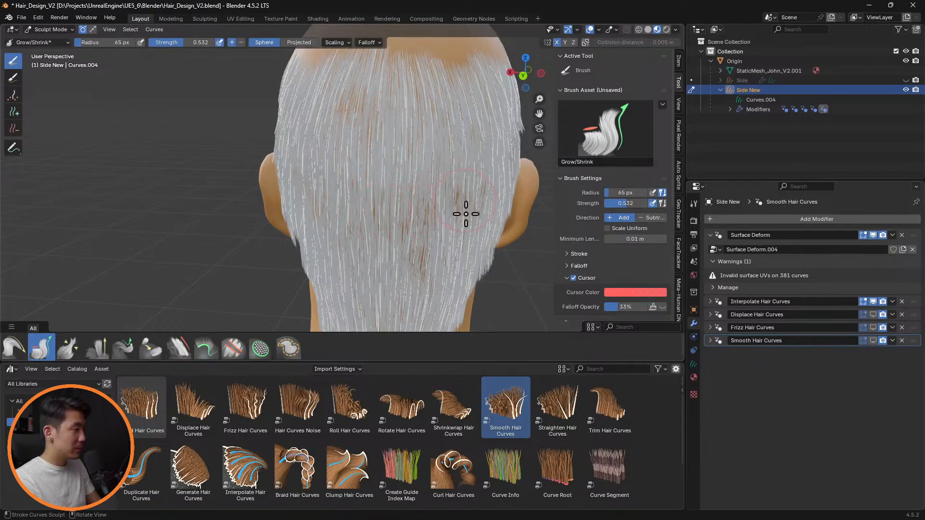
middle_drag(466, 214, 411, 192)
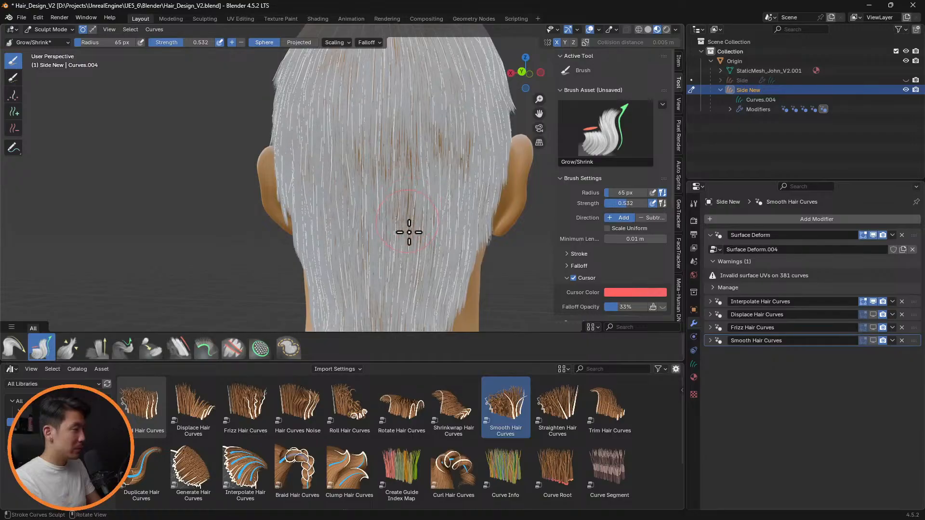
middle_drag(460, 155, 365, 132)
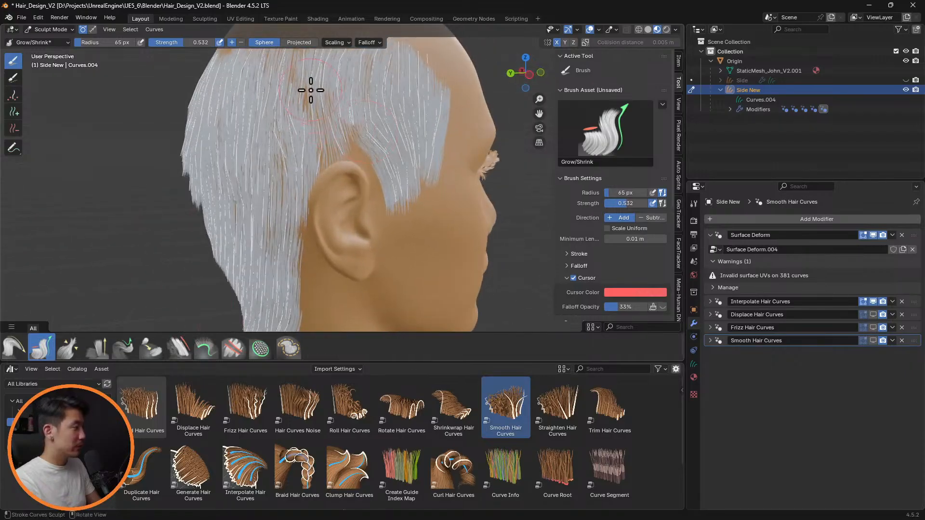
mouse_move(305, 99)
middle_down()
mouse_move(353, 97)
mouse_move(273, 93)
middle_up()
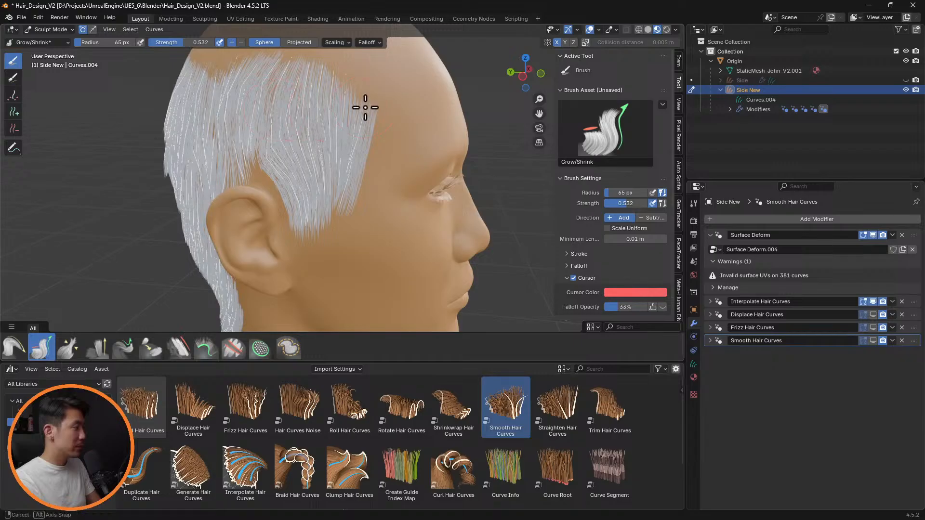
middle_drag(365, 107, 379, 93)
Step: Puff the hair at the head's right temple with a 65 px radius and comb it down at strength 0.453
click(97, 347)
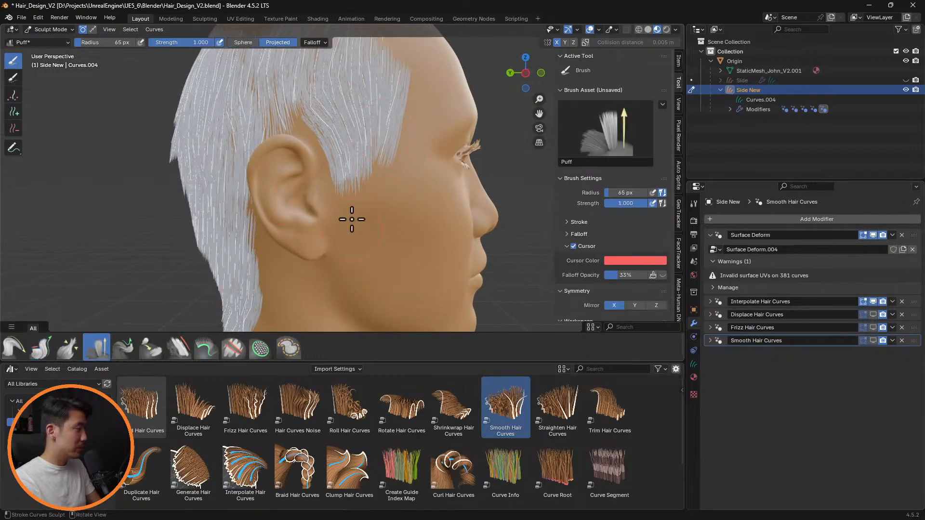
middle_drag(353, 188, 289, 163)
click(19, 348)
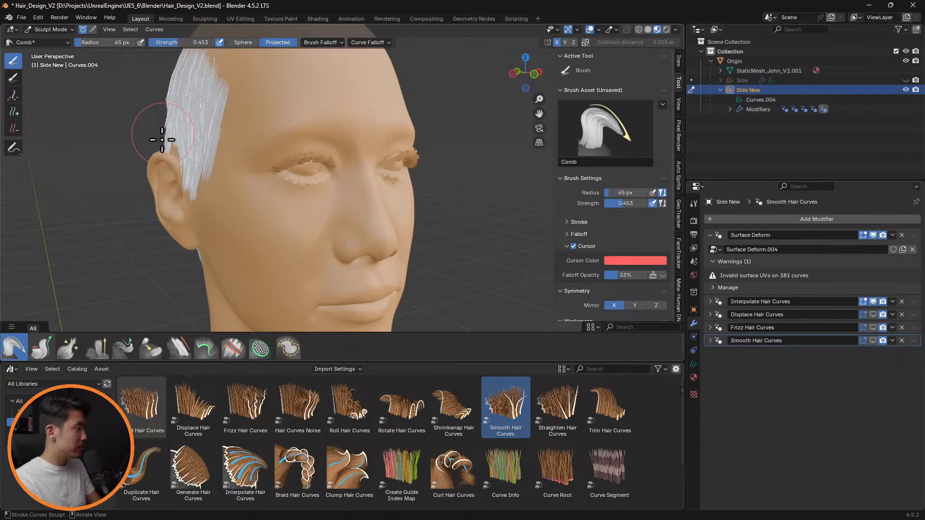
middle_drag(237, 131, 265, 149)
scroll(204, 174, up, 6)
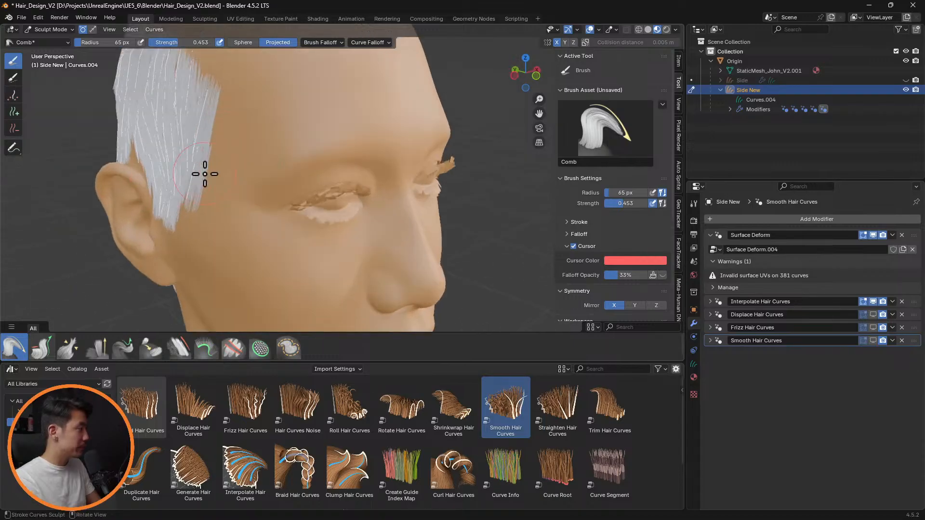
Step: Comb the hair along the upper back edge and around the head's left ear with a 65 px radius
middle_drag(171, 157, 258, 201)
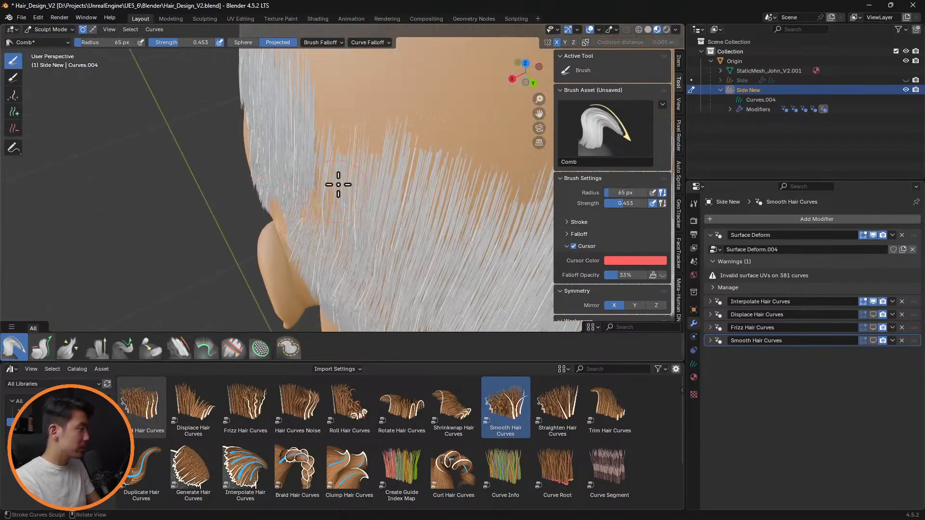
middle_drag(338, 184, 313, 151)
middle_drag(432, 145, 403, 157)
scroll(400, 151, up, 2)
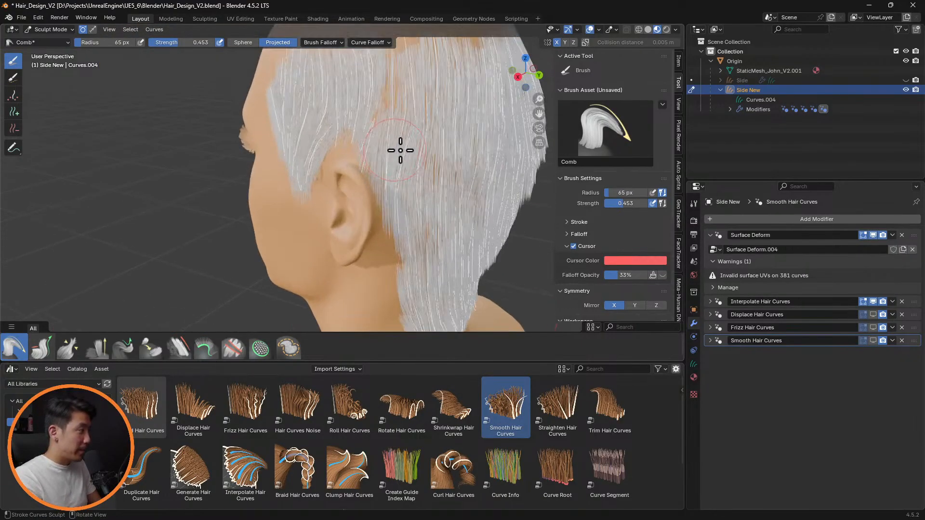
mouse_move(447, 97)
shift+middle_down()
mouse_move(411, 159)
mouse_move(434, 140)
mouse_move(569, 144)
mouse_move(458, 146)
shift+middle_up()
Step: Lift the left side hair with the 65 px Puff brush and show the Displace Hair Curves modifier in the viewport
click(101, 348)
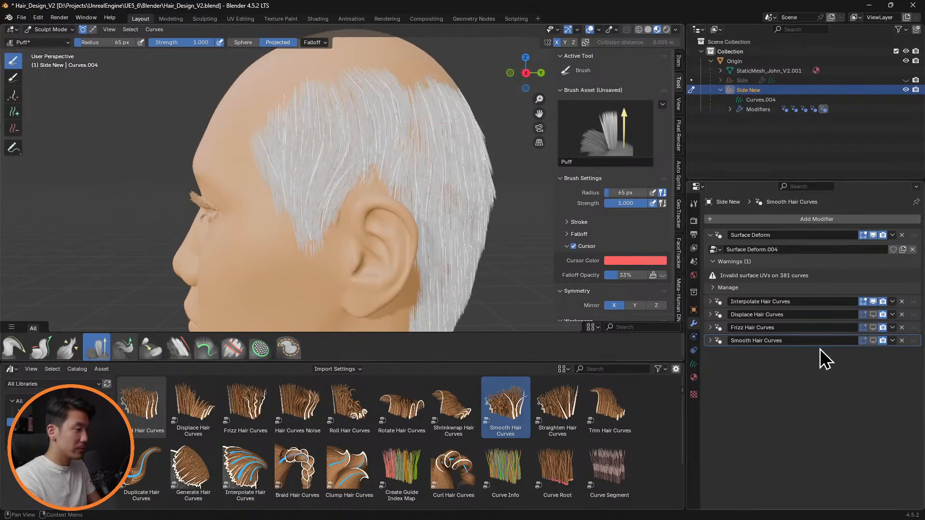
click(873, 314)
middle_drag(511, 226, 559, 227)
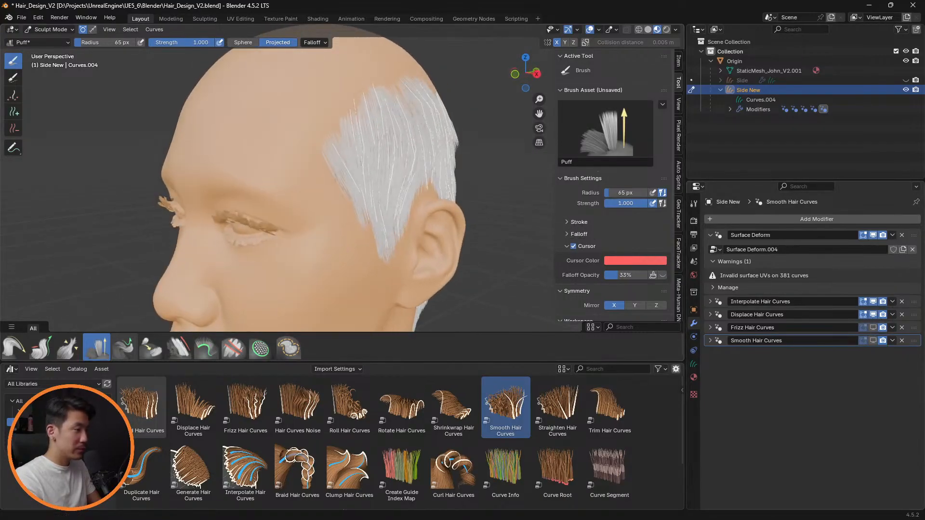
Step: Remove the Displace Hair Curves modifier from Side New and show the Frizz Hair Curves modifier in the viewport
click(902, 315)
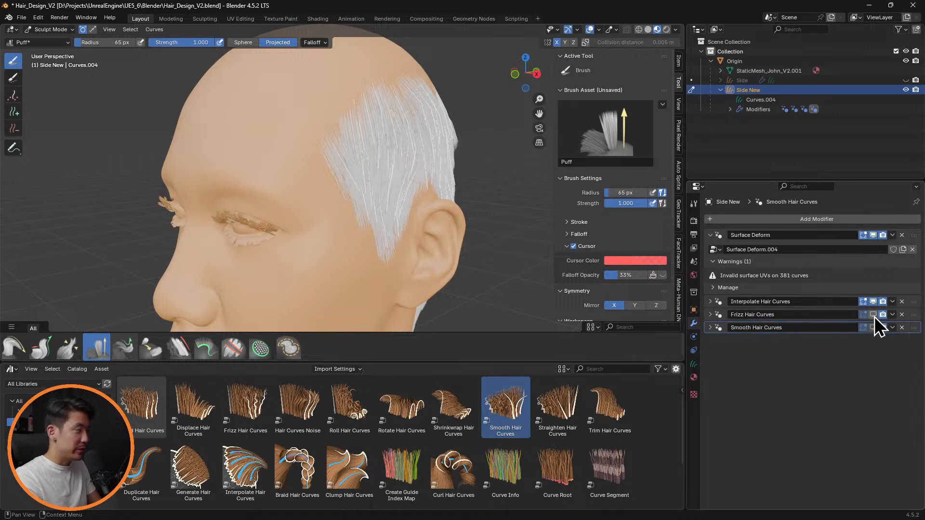
click(874, 315)
middle_drag(434, 200, 321, 180)
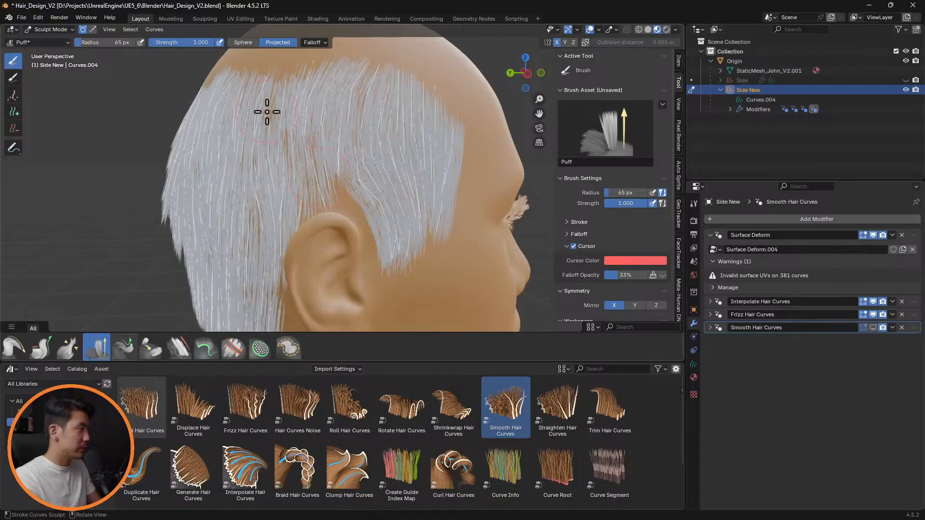
middle_drag(306, 111, 304, 134)
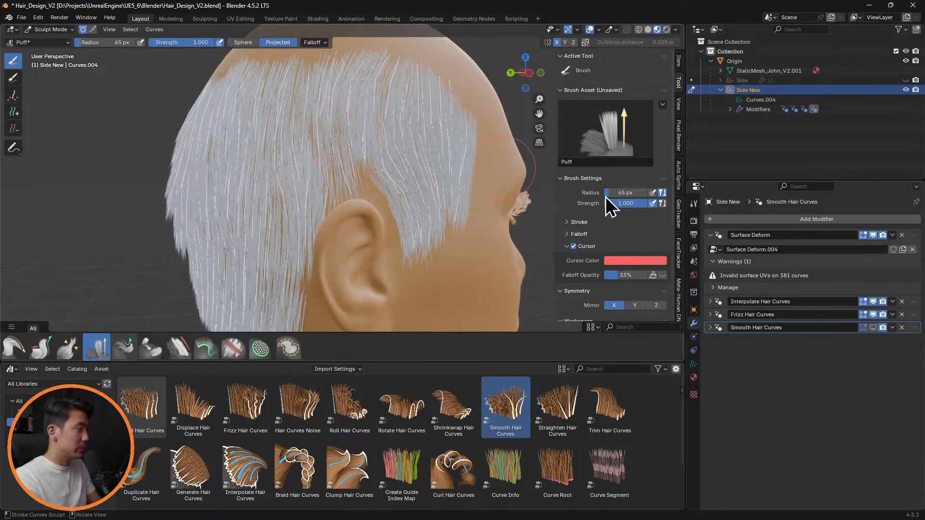
mouse_move(530, 179)
middle_down()
mouse_move(403, 151)
mouse_move(425, 149)
mouse_move(363, 172)
mouse_move(515, 139)
mouse_move(453, 178)
mouse_move(456, 165)
mouse_move(516, 182)
middle_up()
scroll(483, 198, up, 2)
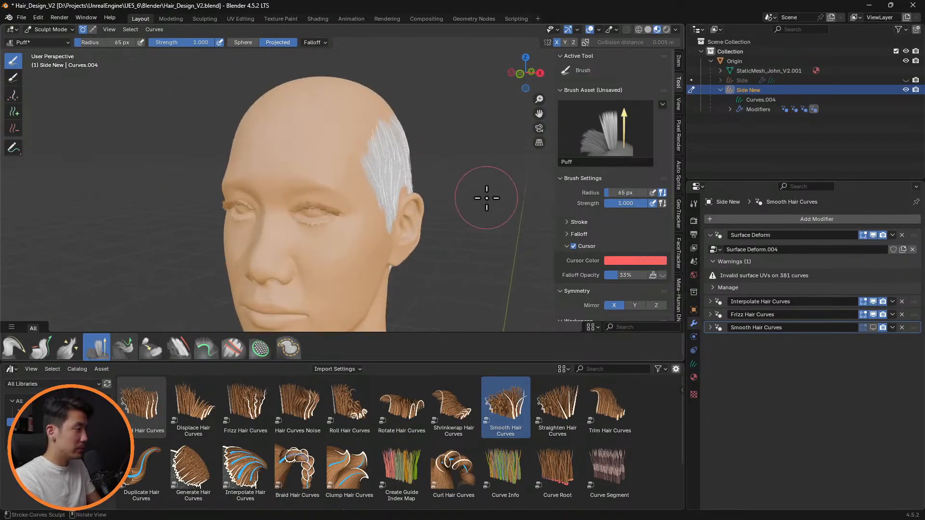
Step: Preview the Smooth Hair Curves modifier on the hair in the viewport and remove it from Side New
click(873, 327)
middle_drag(413, 157, 437, 177)
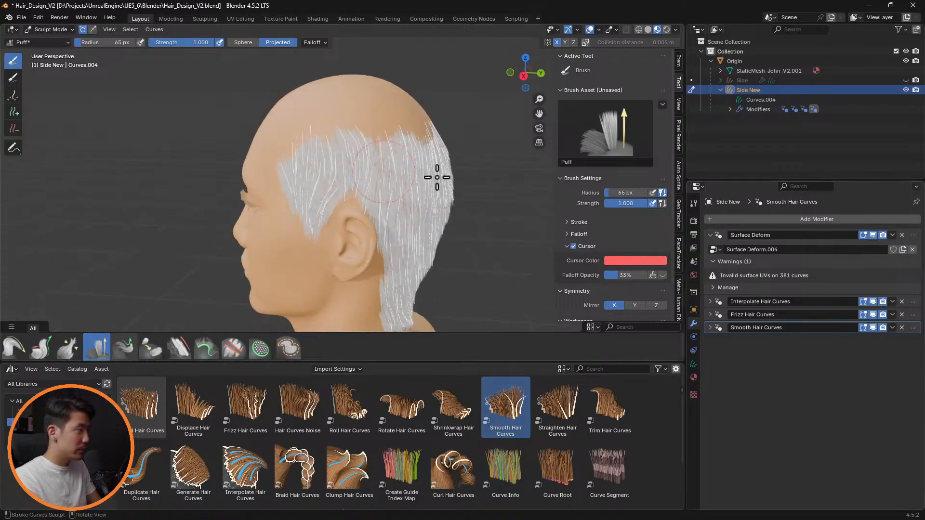
click(873, 328)
click(873, 327)
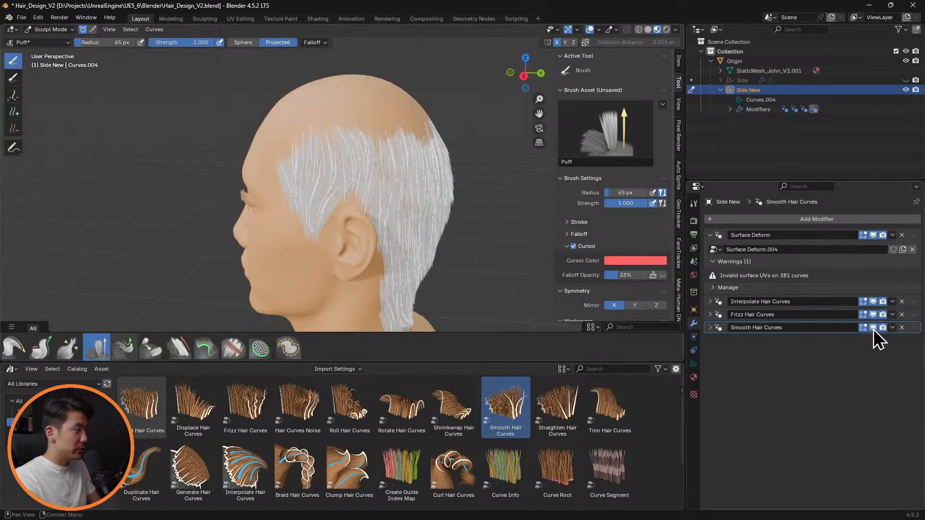
middle_drag(480, 200, 699, 284)
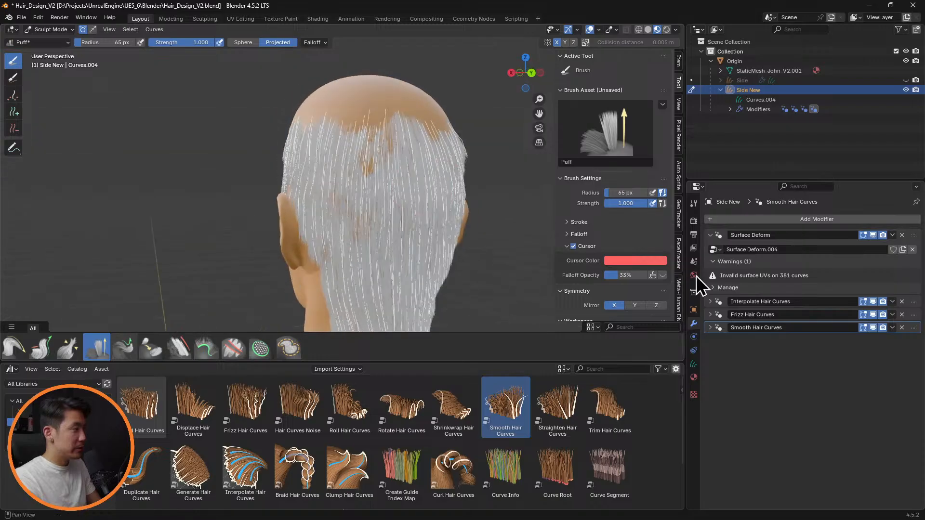
click(903, 329)
Step: Add the Set Hair Curve Profile modifier from the asset library to the Side New hair
middle_drag(471, 212, 459, 171)
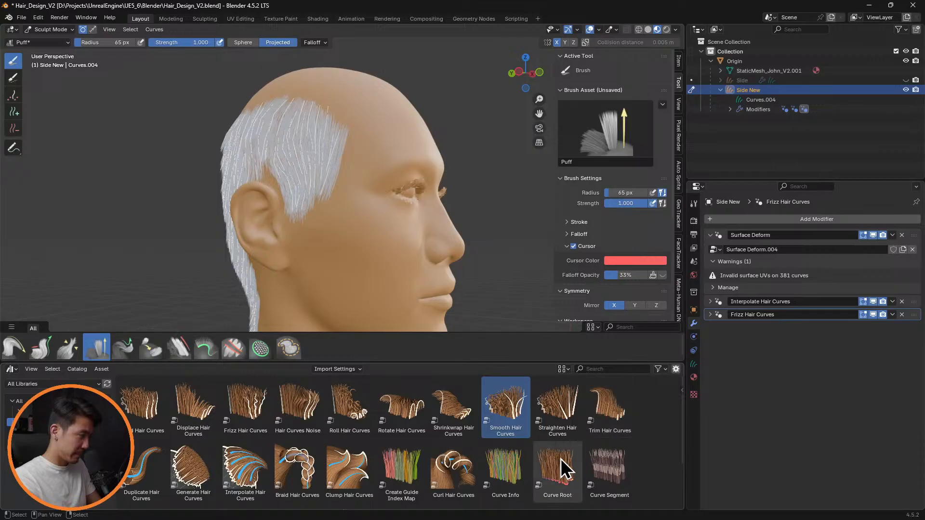
scroll(486, 455, down, 1)
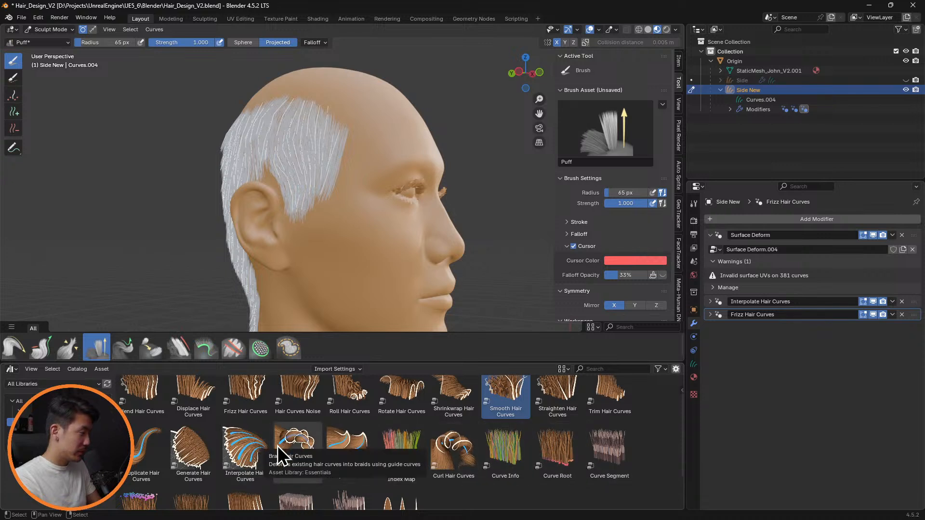
scroll(282, 454, down, 2)
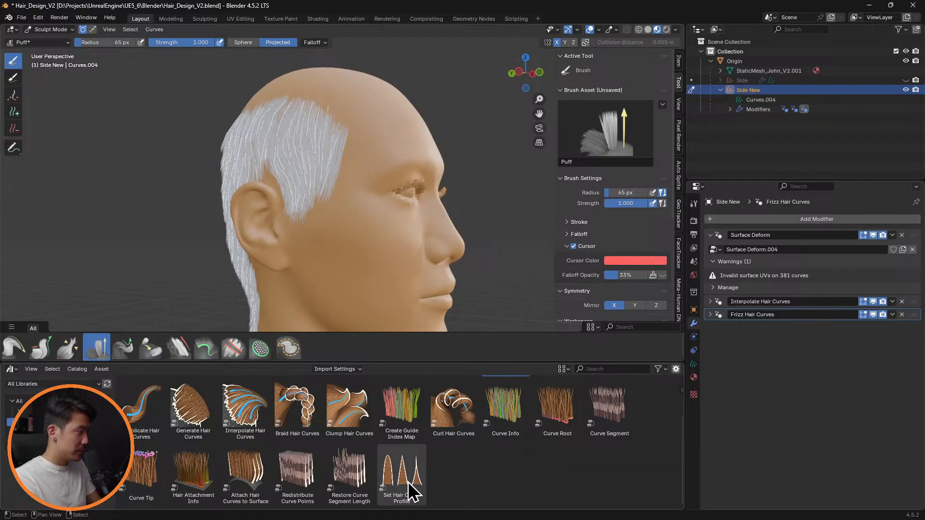
drag(413, 479, 316, 169)
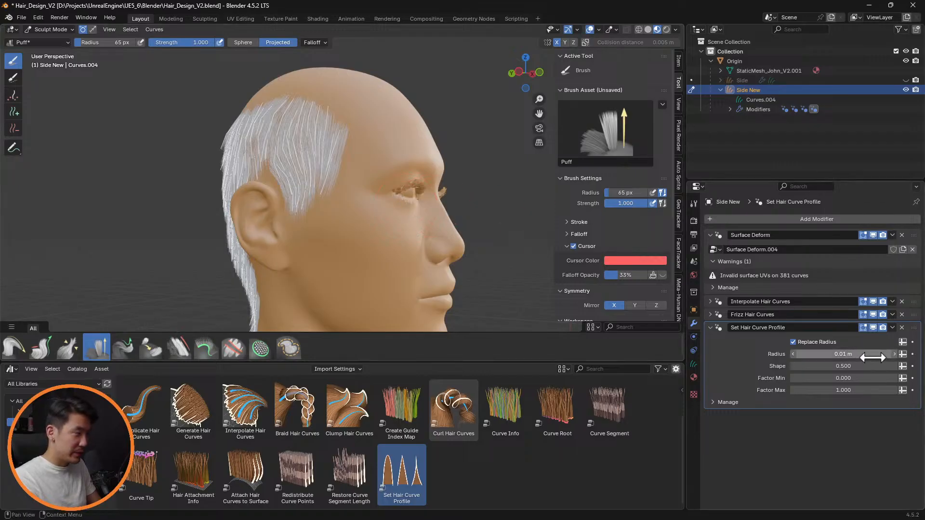
middle_drag(436, 207, 584, 194)
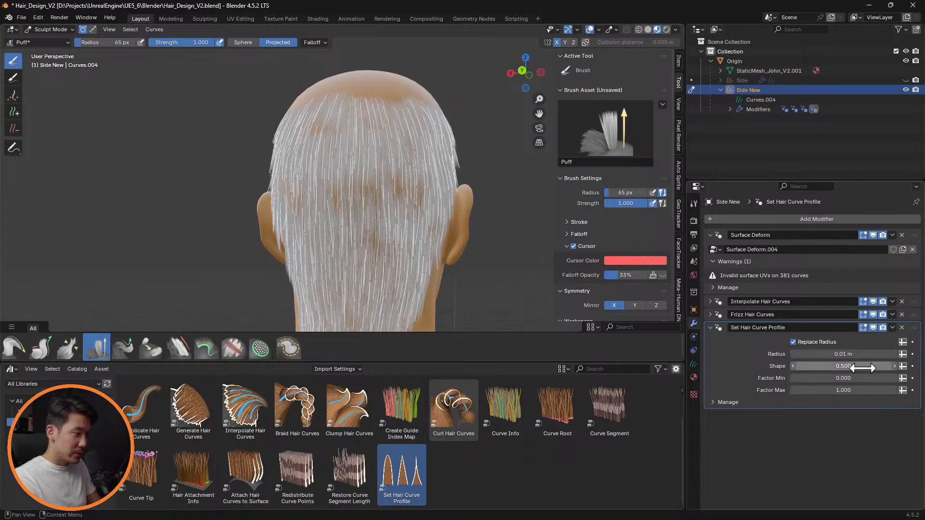
Step: Try different Shape values for the hair curve profile, finishing with 0.1
drag(884, 366, 822, 366)
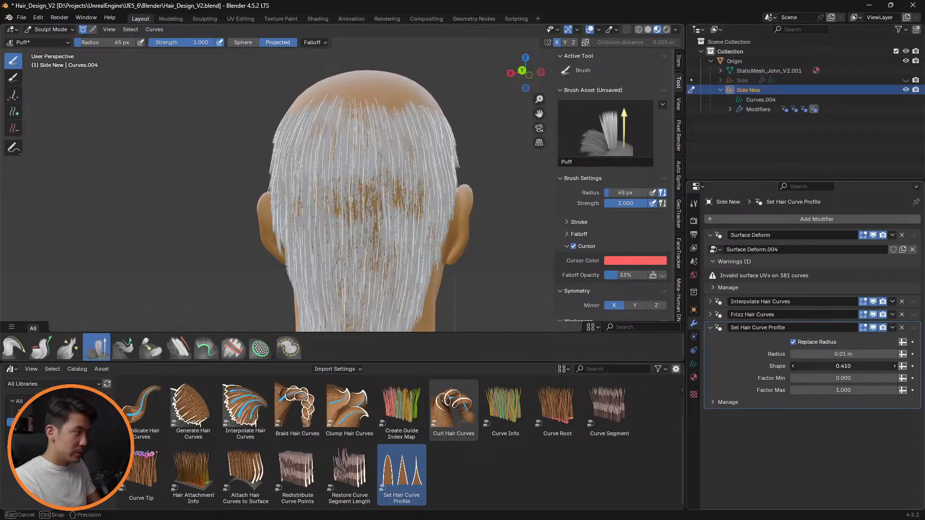
drag(843, 366, 851, 367)
scroll(504, 198, up, 3)
middle_drag(494, 186, 481, 241)
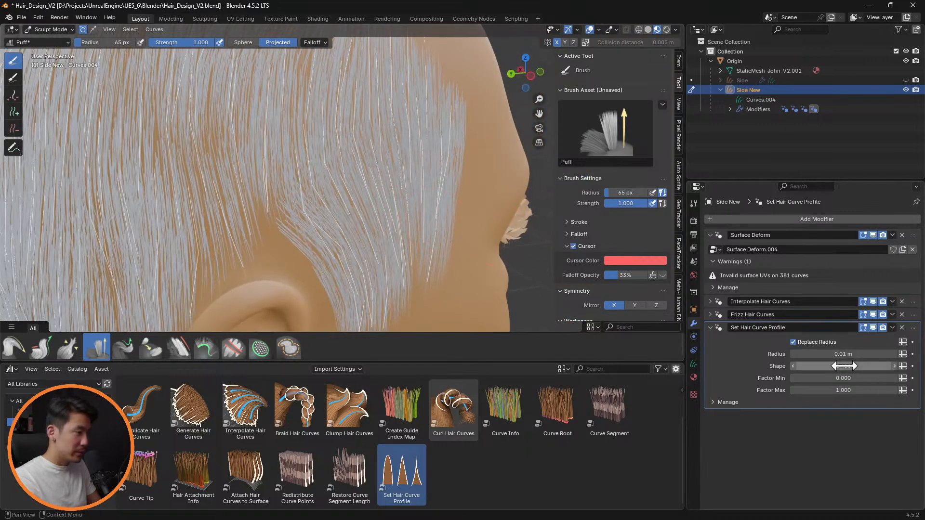
drag(843, 366, 843, 367)
click(860, 366)
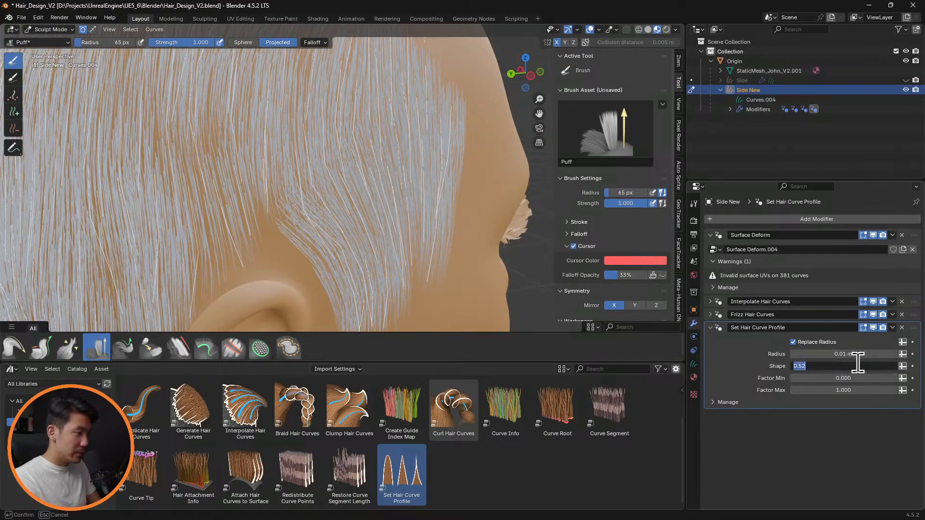
text(0.1)
key(Return)
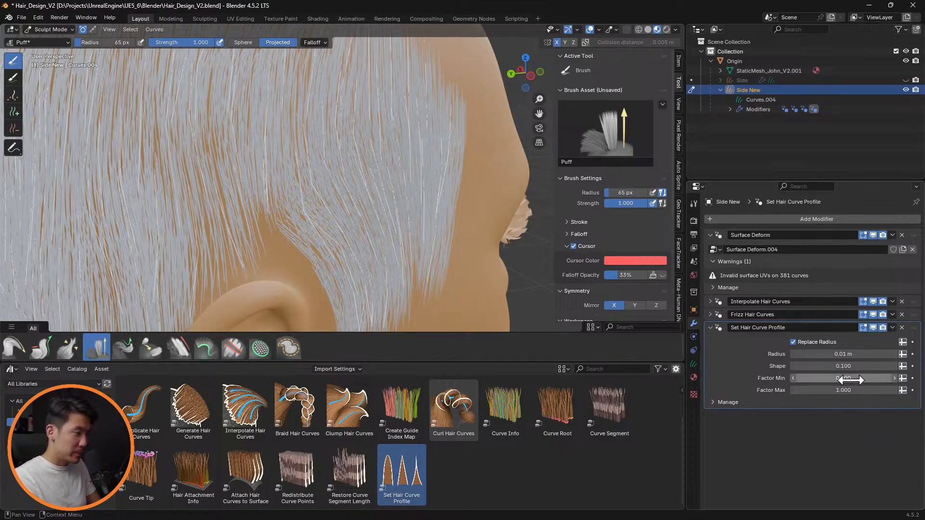
Step: Set the hair curve profile's Factor Min to 0.790 and its Shape to 0.370
drag(851, 380, 838, 380)
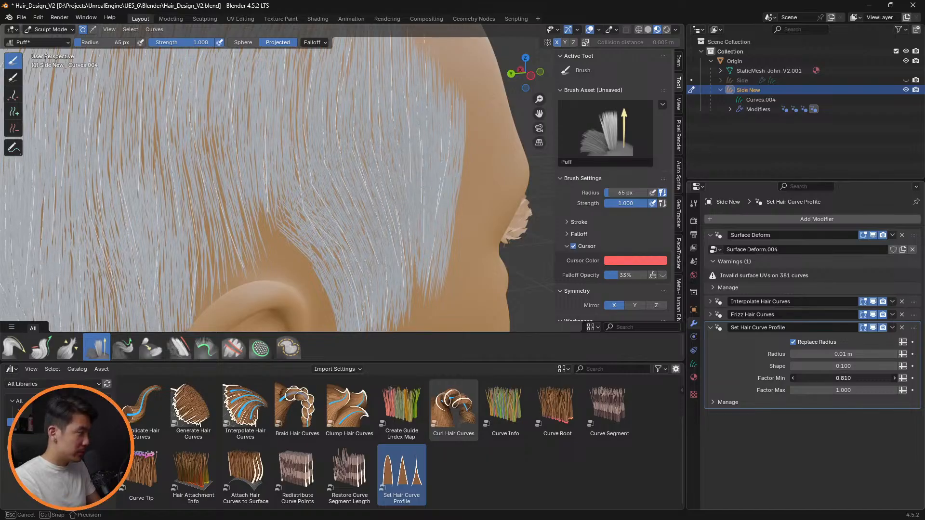
drag(858, 378, 843, 366)
scroll(409, 217, down, 5)
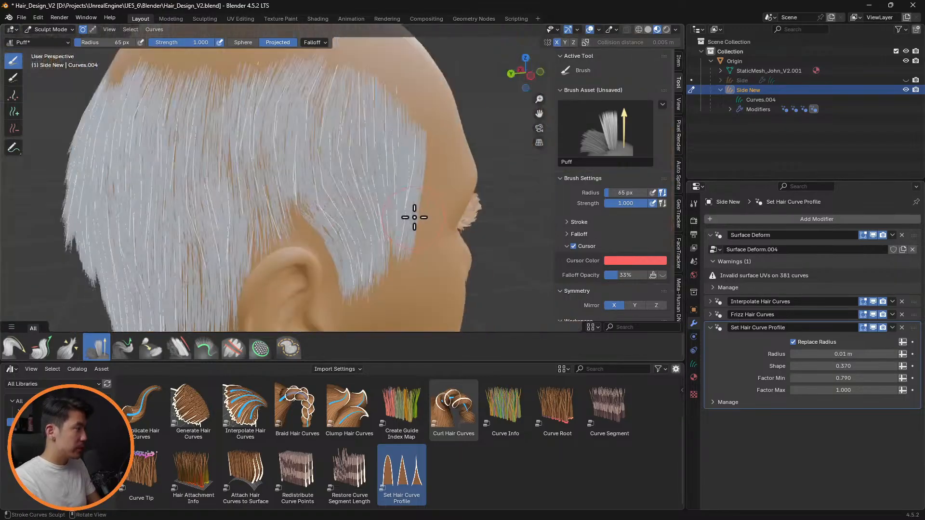
Step: Puff the hair around the head's right temple with a 65 px radius at strength 1.000
mouse_move(414, 215)
middle_down()
mouse_move(482, 155)
mouse_move(498, 207)
mouse_move(412, 201)
mouse_move(508, 194)
mouse_move(428, 202)
mouse_move(468, 211)
middle_up()
scroll(359, 184, up, 5)
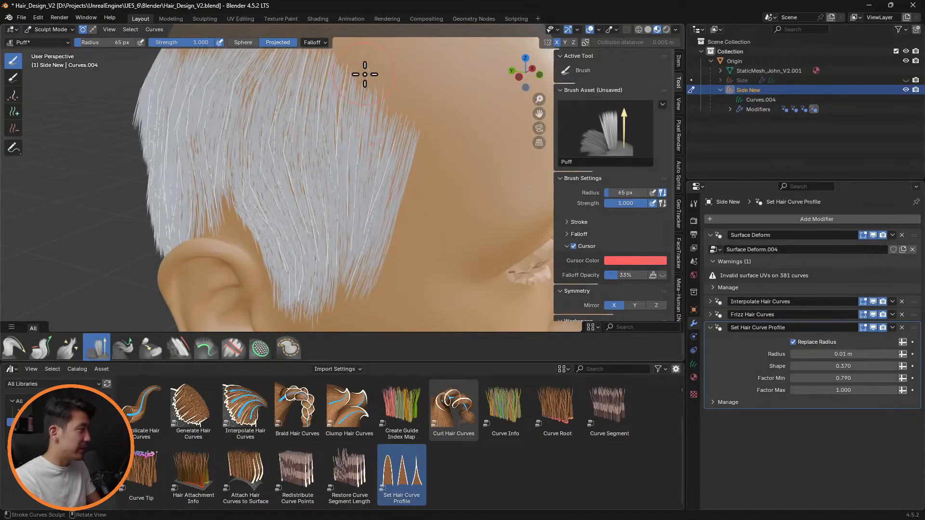
middle_drag(384, 129, 426, 174)
drag(393, 151, 405, 146)
Step: Comb the hair along the back outline of the head with a 65 px radius at strength 0.453
click(41, 352)
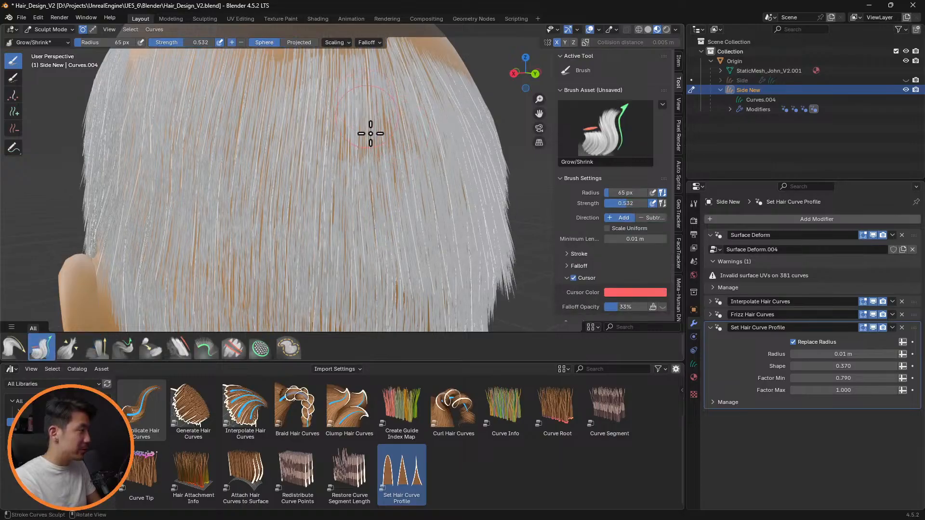
scroll(404, 168, down, 5)
middle_drag(425, 193, 314, 190)
click(12, 350)
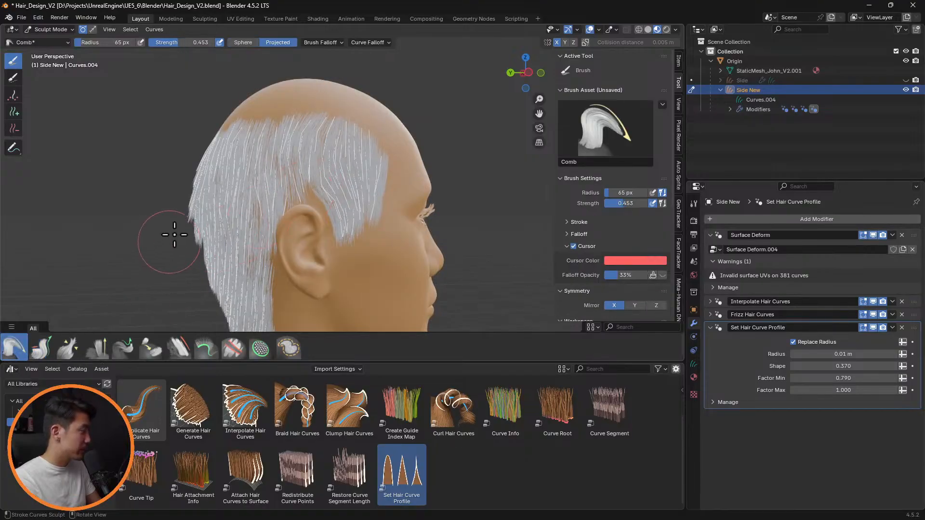
drag(191, 222, 193, 223)
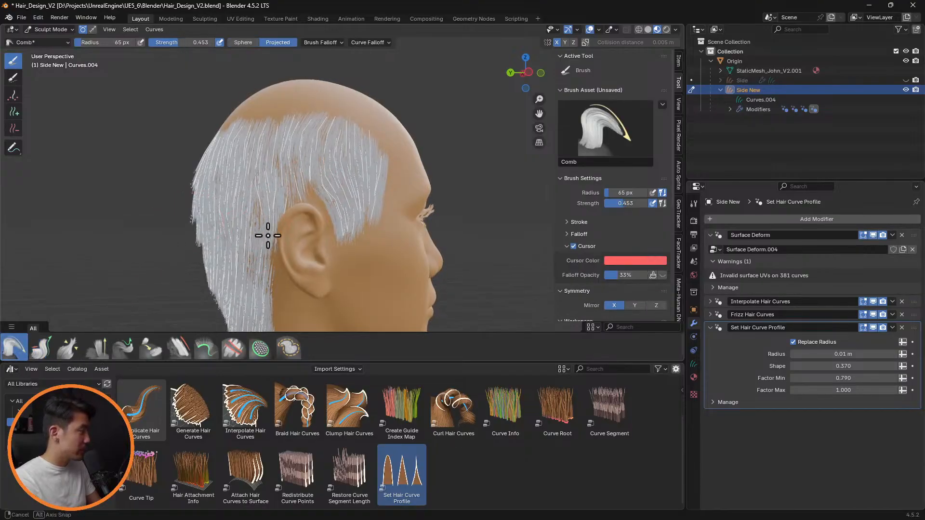
Step: Switch to the 65 px Puff brush and check the hair volume around the back and sides of the head
mouse_move(325, 233)
middle_down()
mouse_move(331, 213)
mouse_move(408, 230)
mouse_move(244, 351)
middle_up()
click(98, 348)
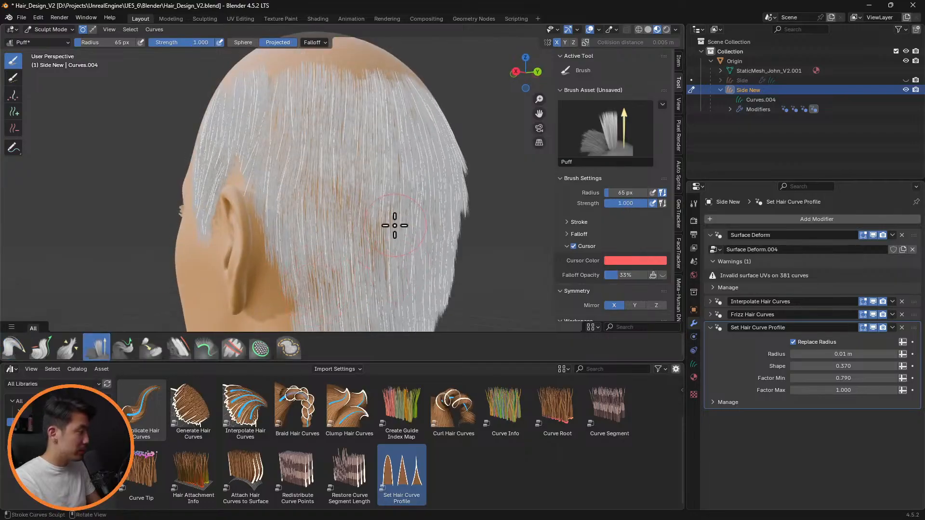
scroll(398, 250, down, 5)
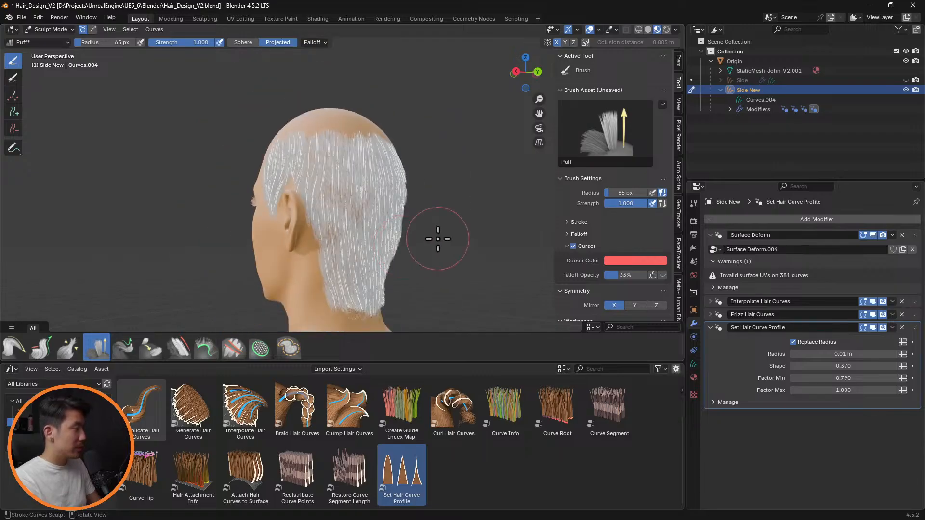
middle_drag(436, 238, 285, 215)
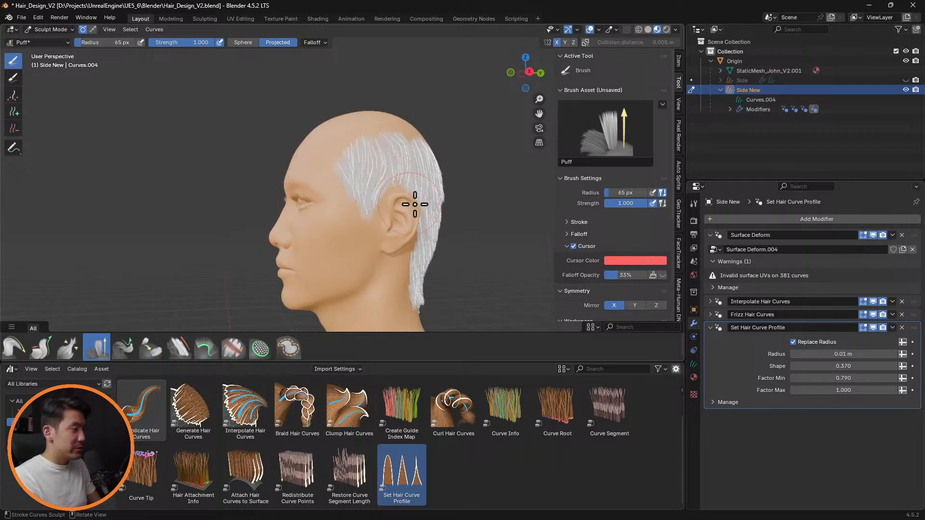
mouse_move(415, 204)
middle_down()
mouse_move(450, 222)
mouse_move(463, 212)
mouse_move(405, 193)
mouse_move(498, 196)
mouse_move(514, 244)
mouse_move(453, 208)
mouse_move(475, 250)
mouse_move(482, 304)
mouse_move(401, 318)
mouse_move(434, 309)
mouse_move(429, 299)
middle_up()
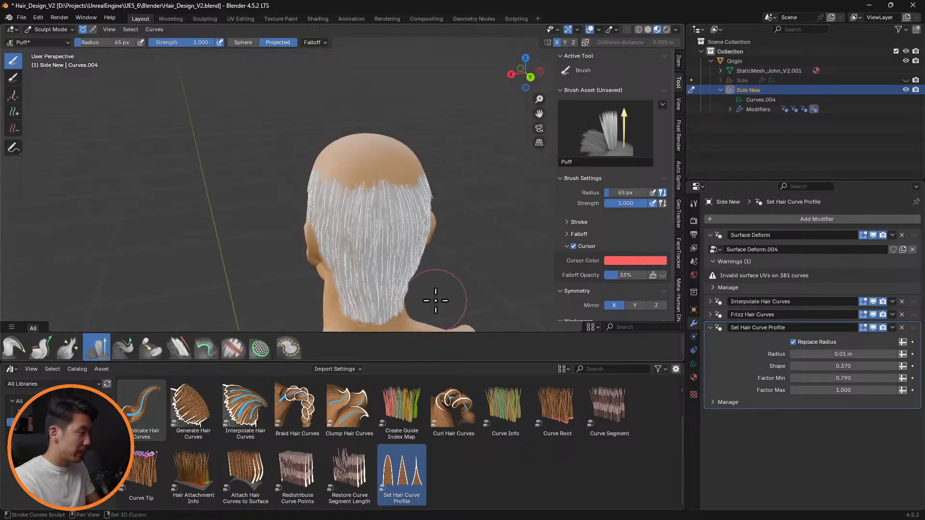
Step: Refine the hair ends along the nape with the 65 px Smooth, Puff and Comb brushes, combing at strength 0.453
scroll(384, 237, up, 5)
scroll(391, 245, up, 1)
middle_drag(391, 245, 382, 236)
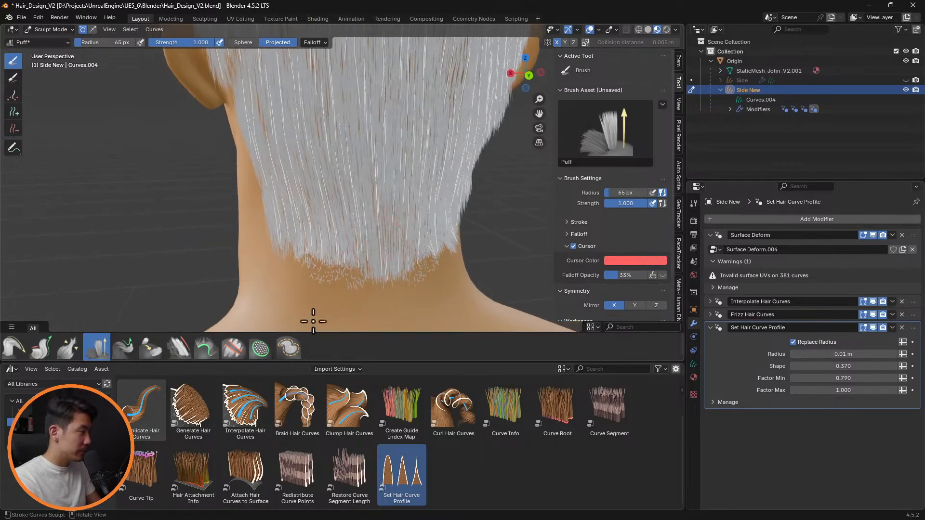
click(180, 349)
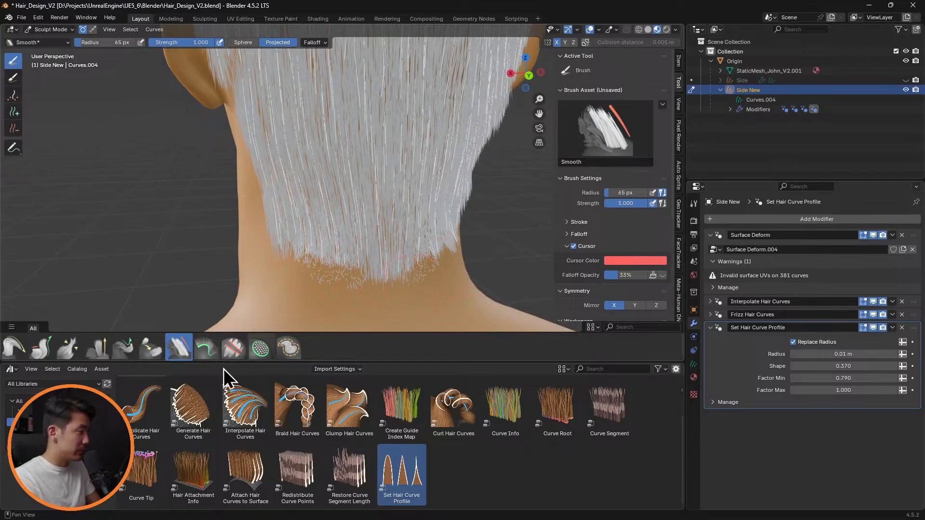
click(97, 348)
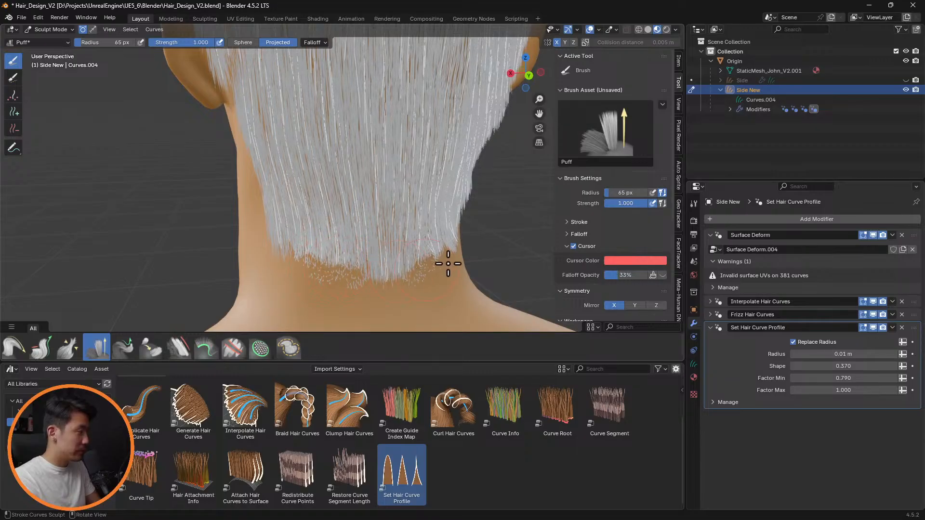
middle_drag(448, 264, 450, 233)
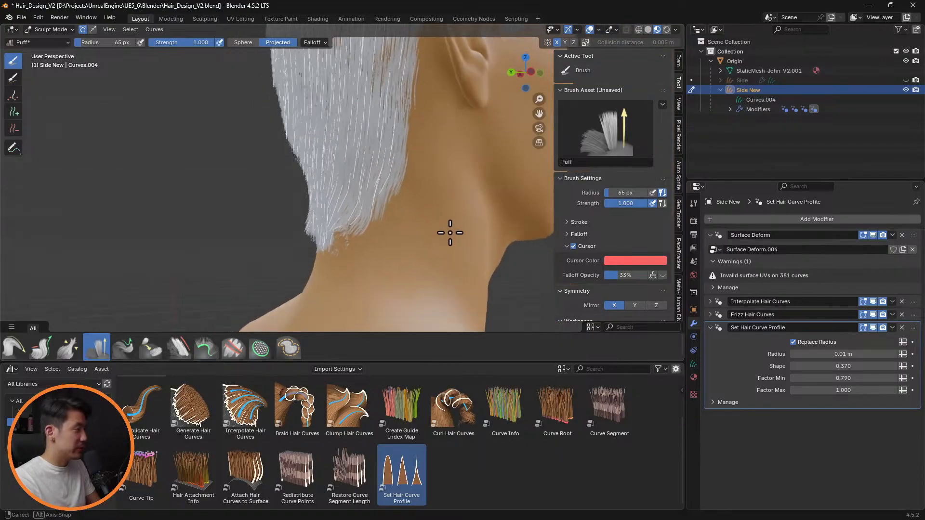
click(16, 349)
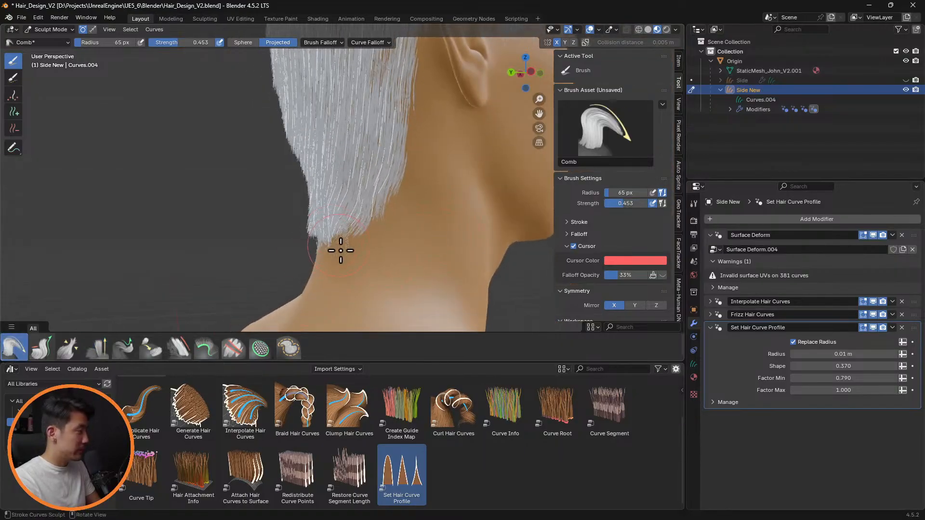
Step: Collapse the Side New object in the outliner and save the Hair_Design_V2.blend file
middle_drag(340, 254, 419, 207)
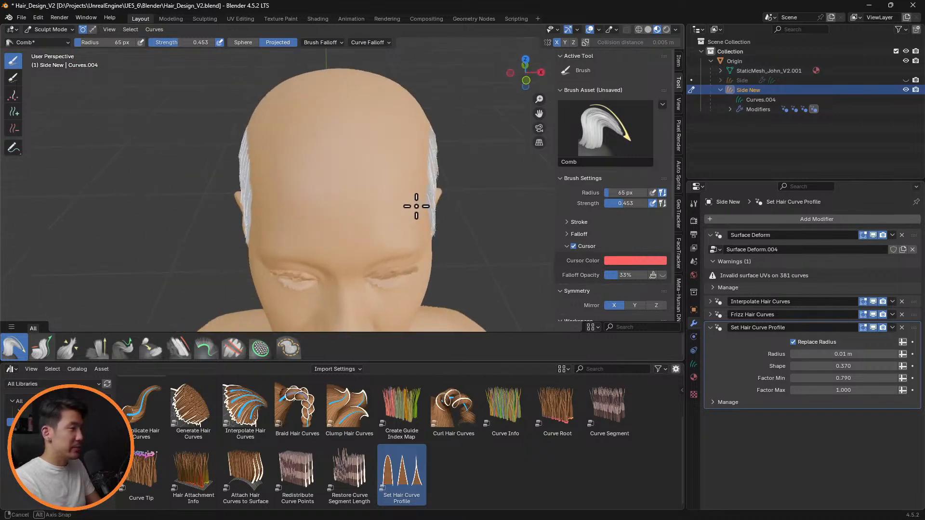
click(721, 90)
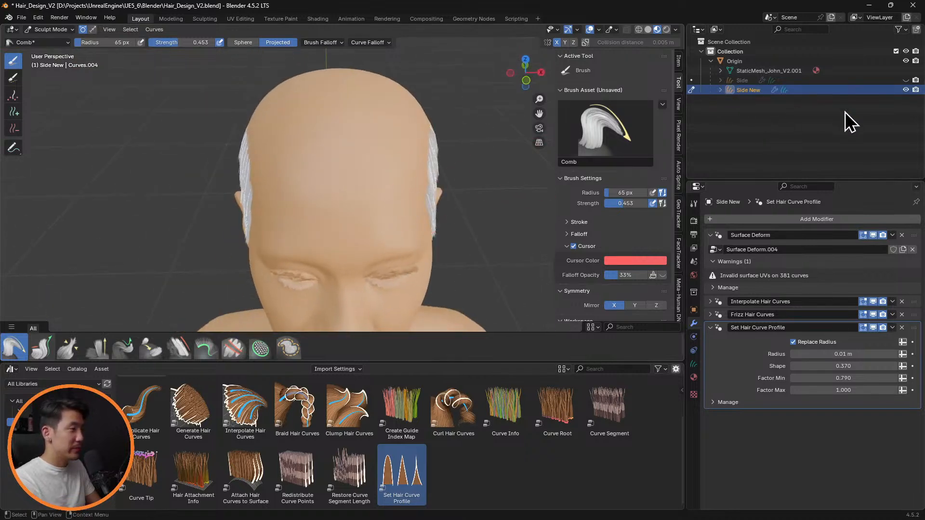
middle_drag(433, 216, 309, 165)
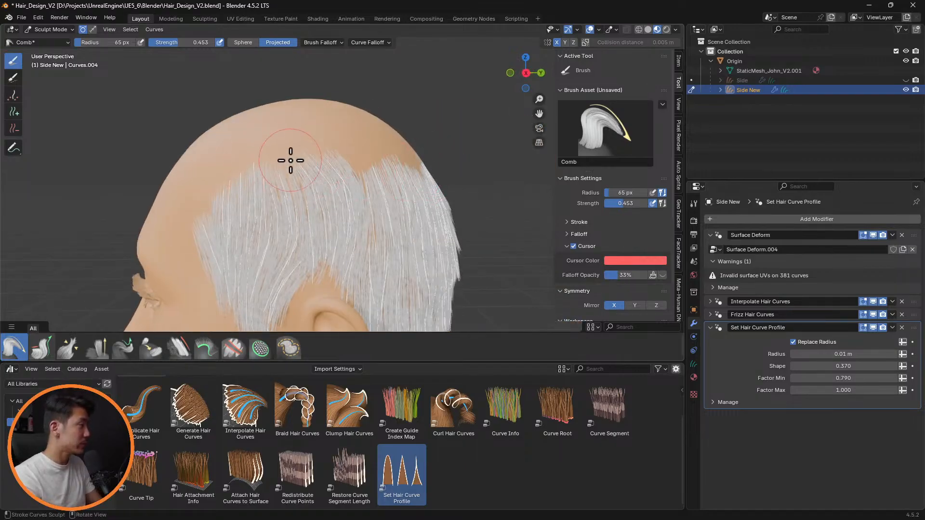
key(ctrl+s)
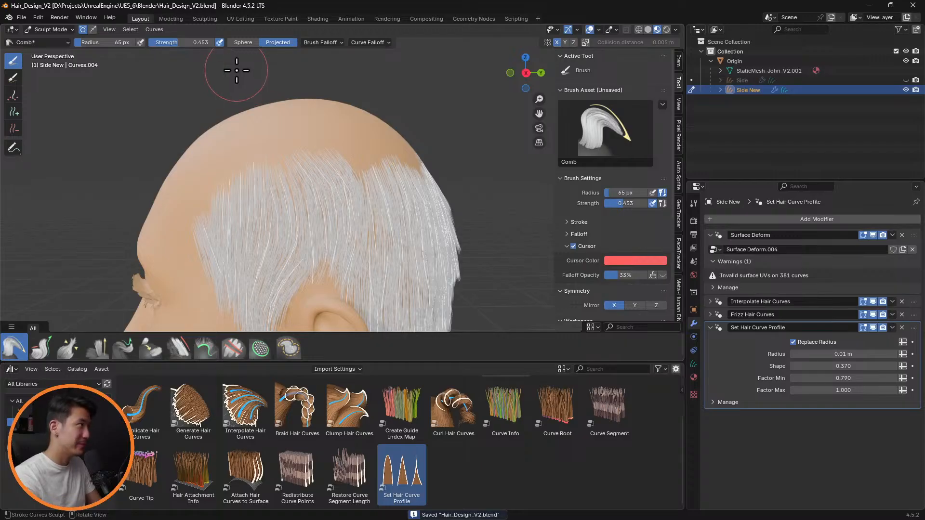
Step: Return the Side New hair to Object Mode and save the Hair_Design_V2.blend file
middle_drag(251, 132, 371, 157)
middle_drag(419, 198, 357, 147)
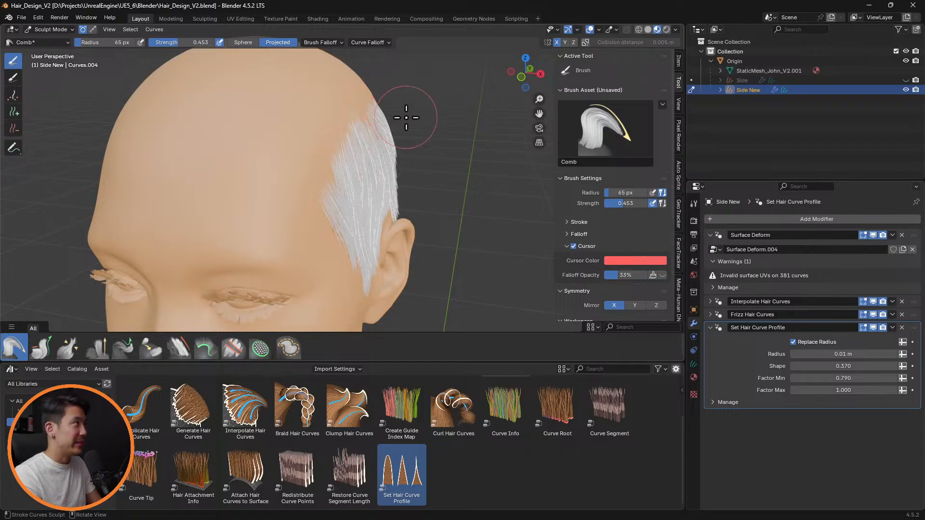
middle_drag(407, 108, 386, 235)
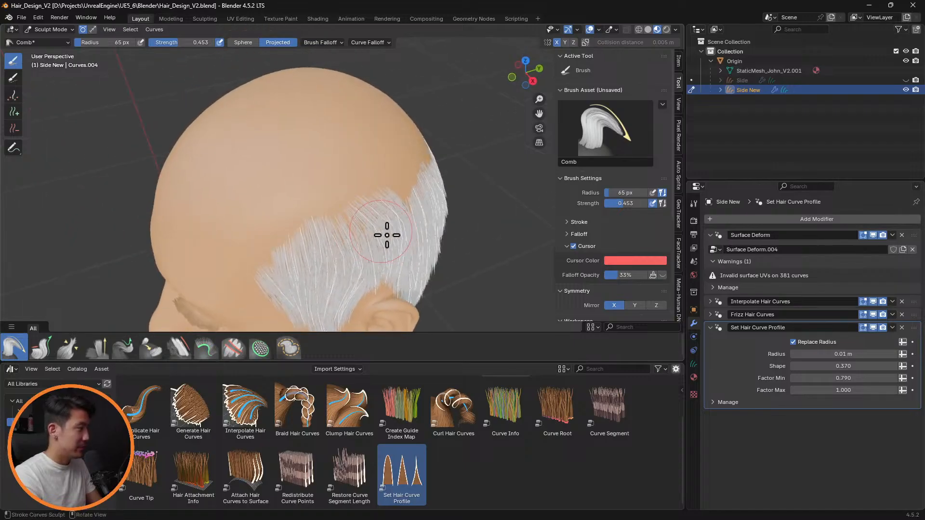
click(60, 29)
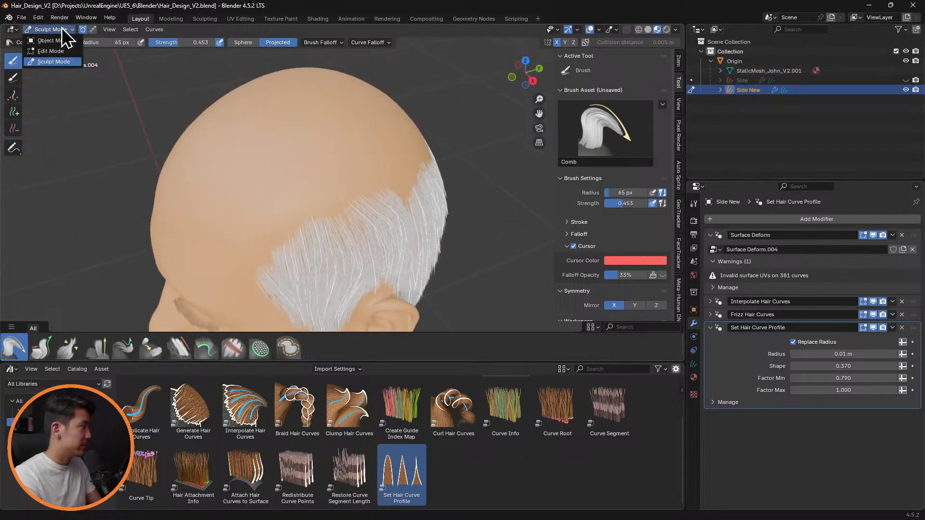
click(50, 41)
key(ctrl+s)
Step: Add an Empty Hair curves object to the Origin head mesh and rename it Top
click(765, 62)
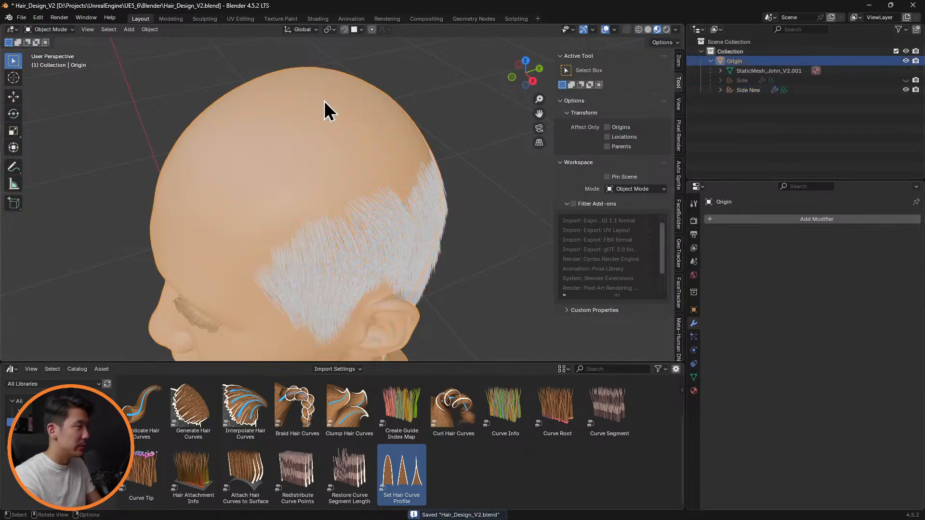
click(128, 30)
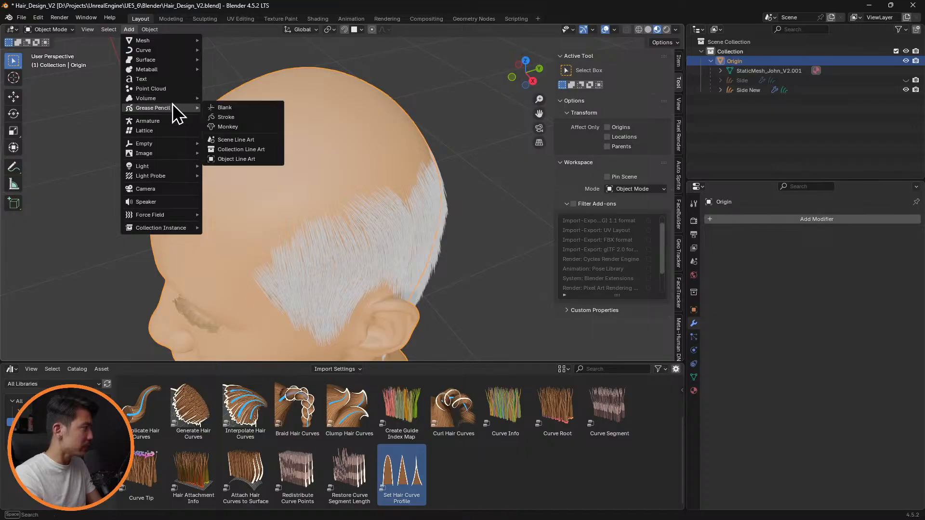
mouse_move(183, 51)
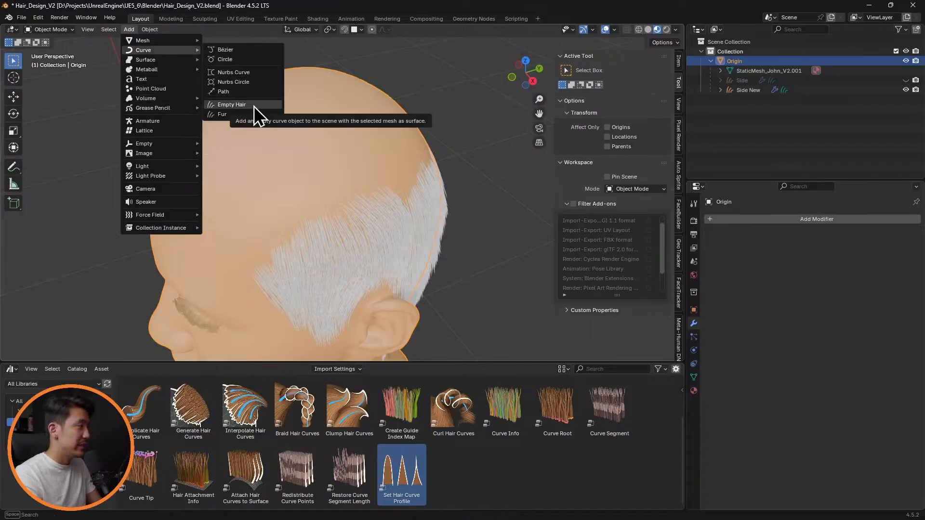
click(253, 106)
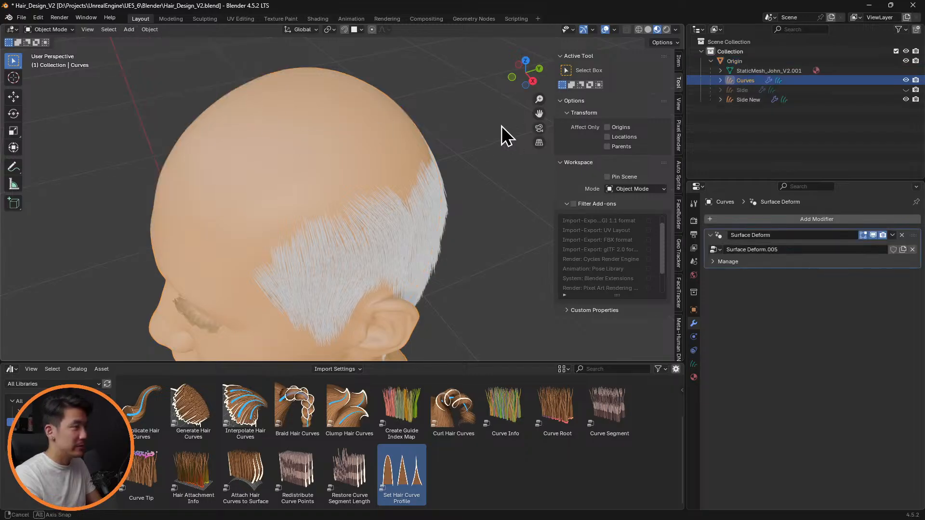
middle_drag(501, 126, 506, 127)
double_click(744, 80)
text(Ro)
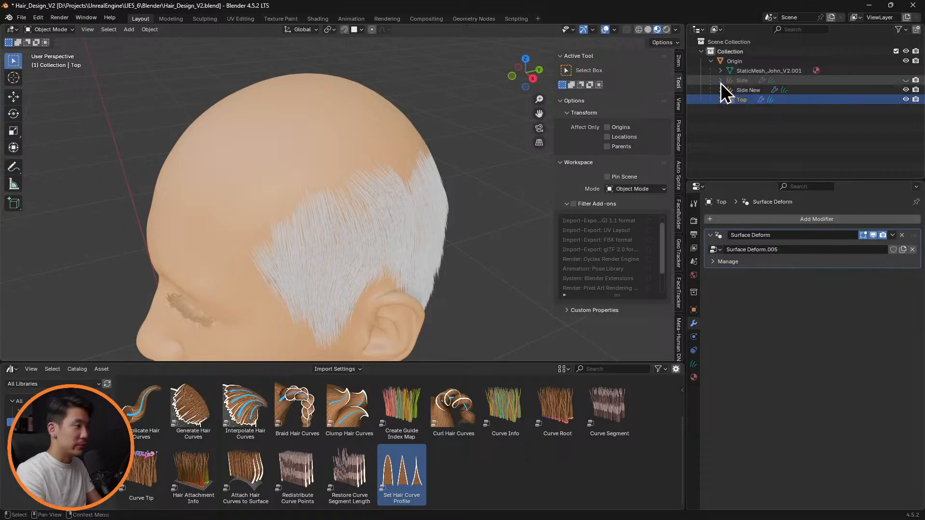
key(Return)
Step: Put the Top hair in Sculpt Mode and set the Add brush's curve length to 6 m
middle_drag(378, 191, 331, 167)
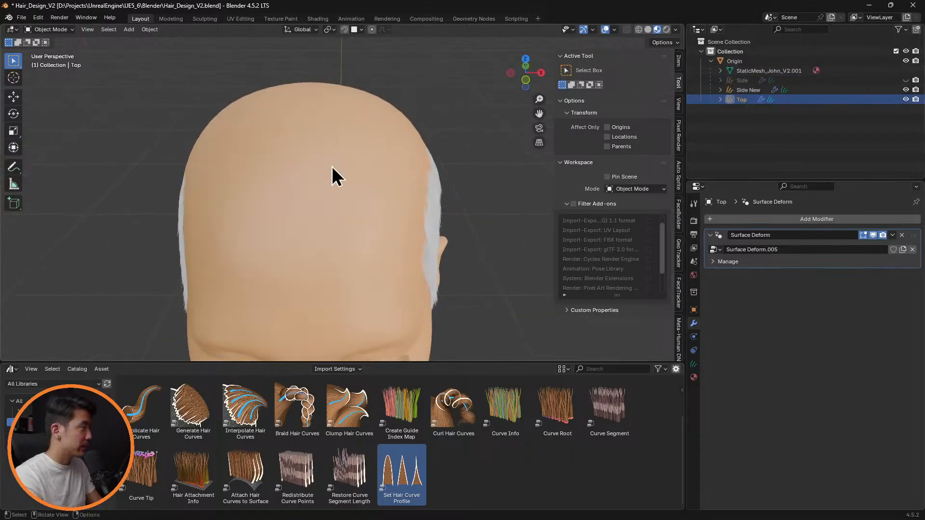
click(44, 29)
click(63, 61)
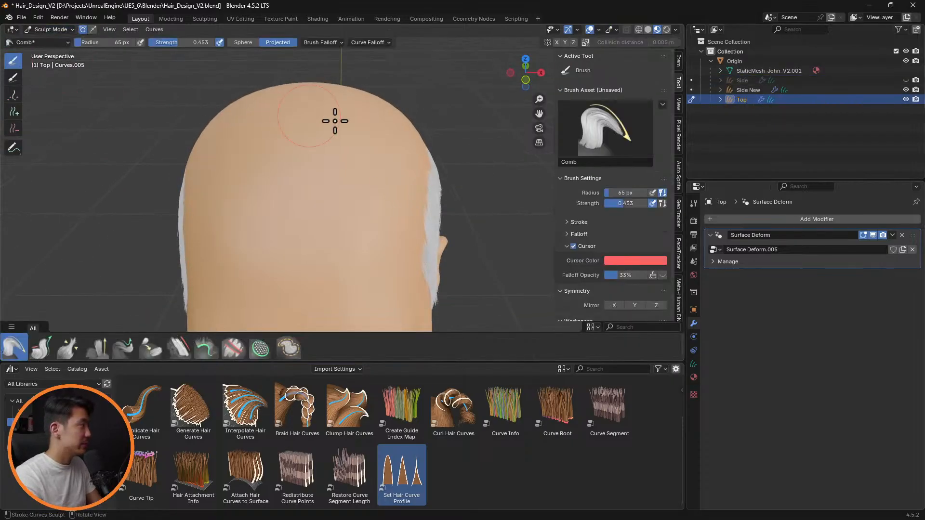
mouse_move(331, 120)
middle_down()
mouse_move(329, 154)
mouse_move(405, 124)
mouse_move(401, 157)
mouse_move(342, 207)
middle_up()
click(13, 111)
mouse_move(295, 149)
middle_down()
mouse_move(382, 181)
mouse_move(365, 183)
middle_up()
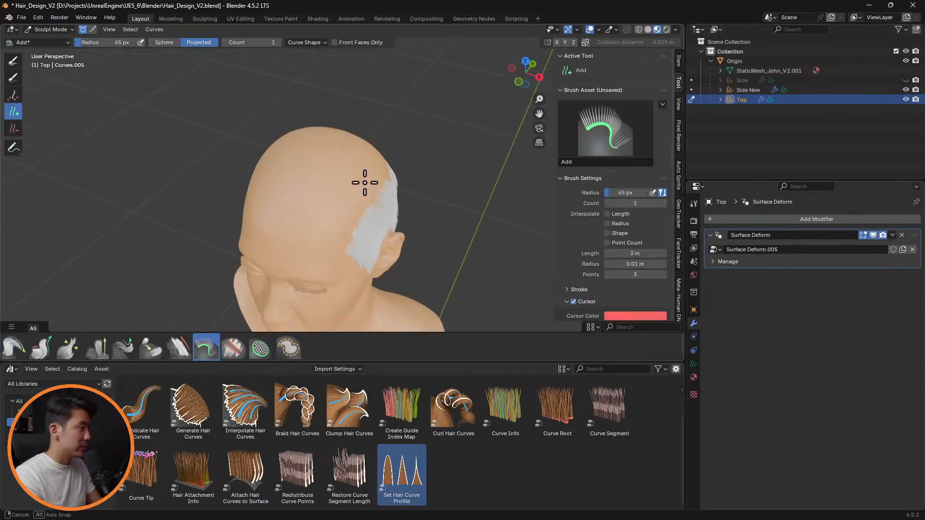
click(643, 252)
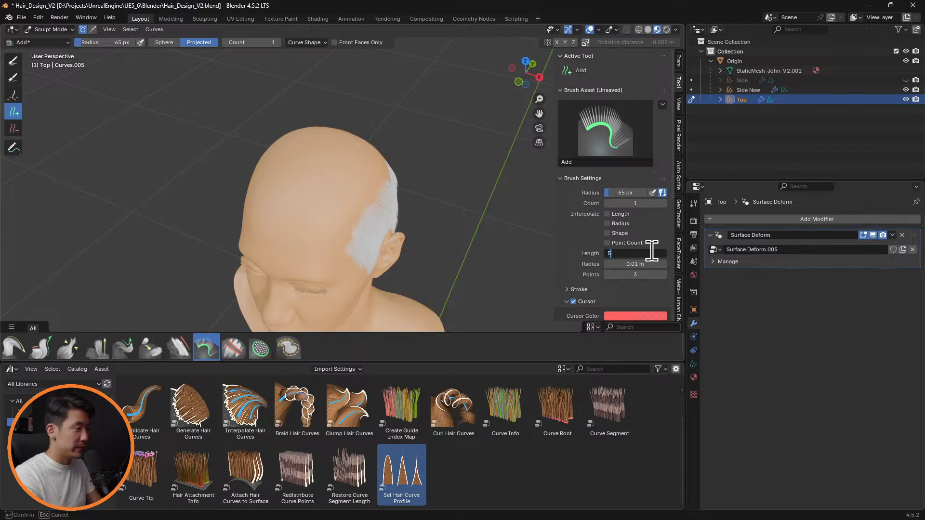
text(5)
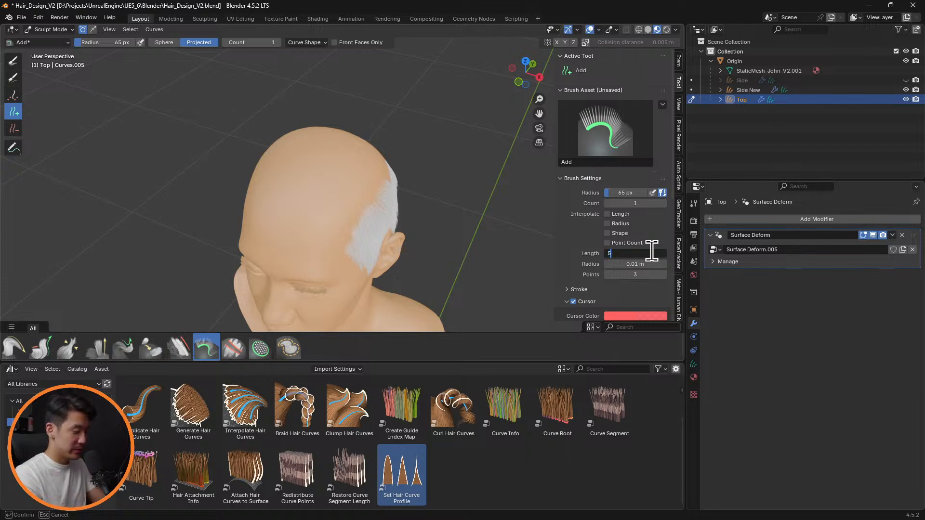
key(BackSpace)
text(6)
key(Return)
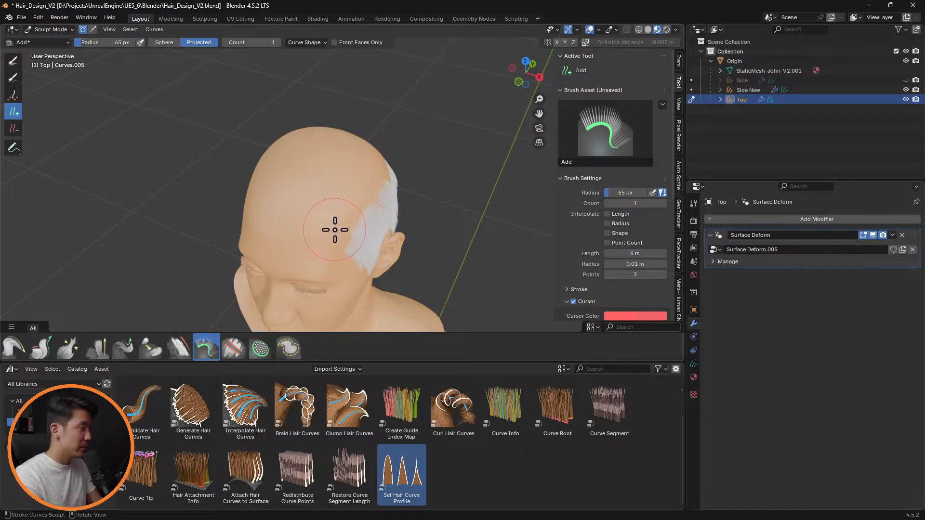
middle_drag(342, 238, 458, 179)
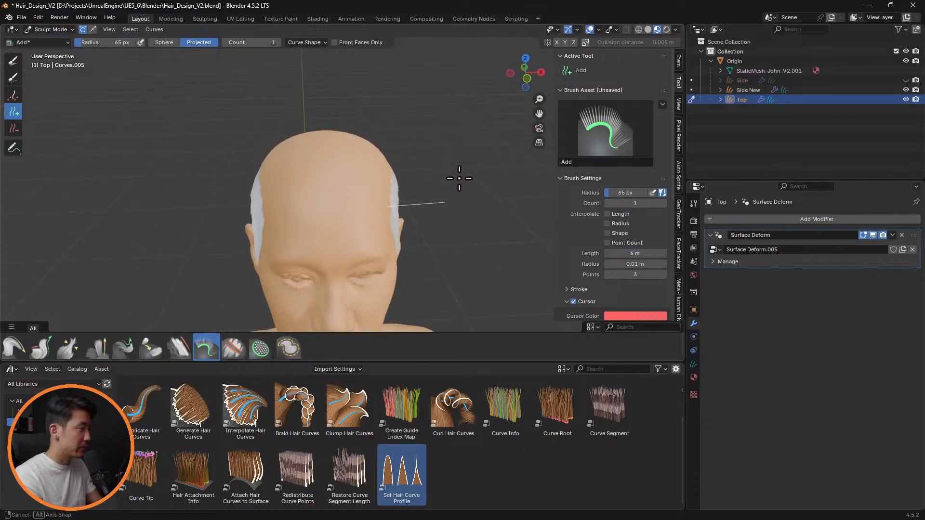
click(369, 209)
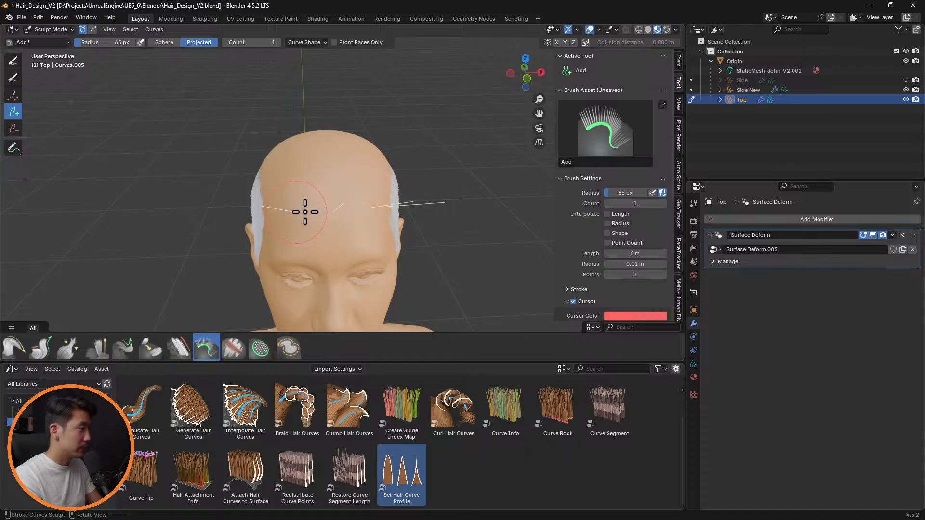
middle_drag(305, 212, 368, 188)
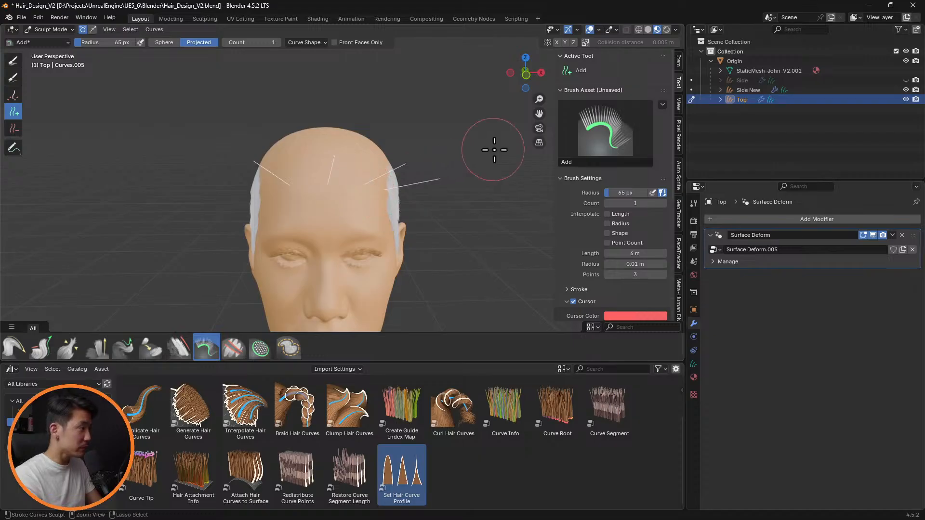
key(ctrl+z)
key(ctrl+z)
key(ctrl+z)
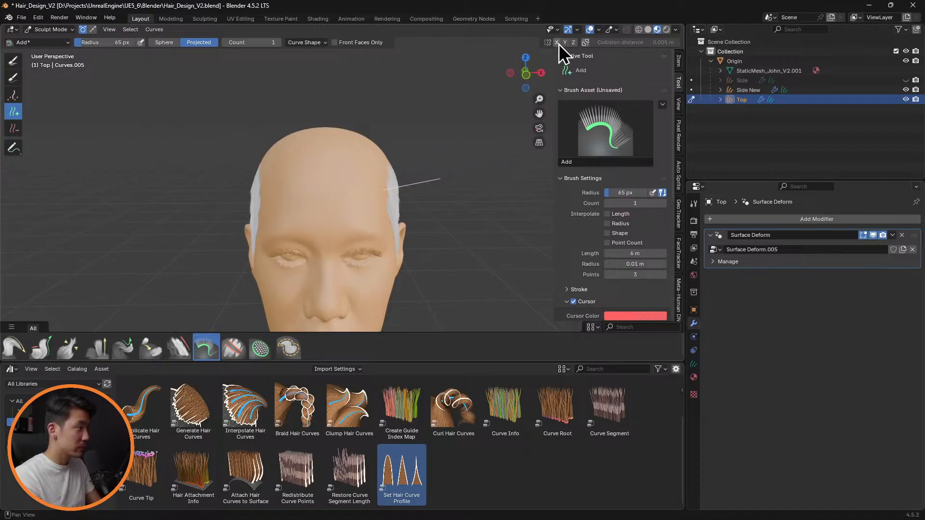
key(ctrl+z)
Step: Enable X mirroring and add guide curves in symmetrical pairs along the front hairline, plus one at its centre
click(557, 42)
middle_drag(382, 150, 424, 150)
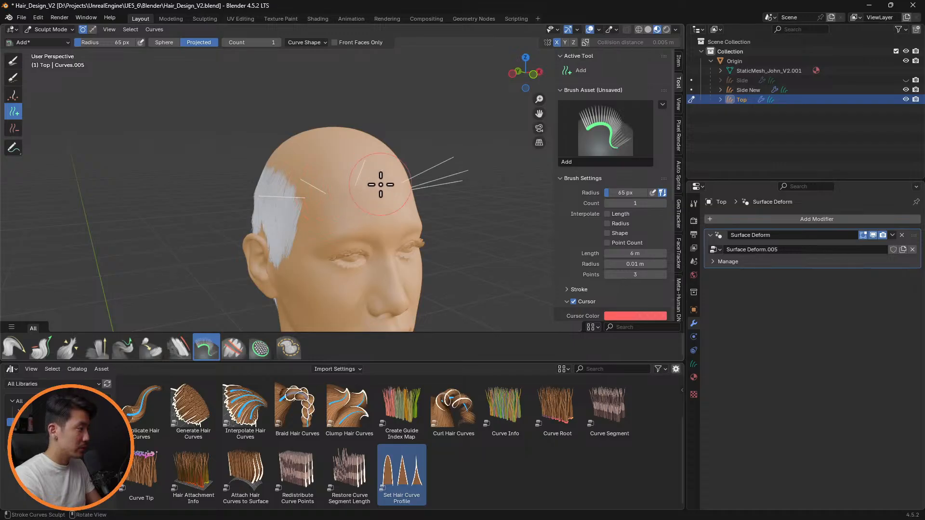
middle_drag(406, 150, 382, 131)
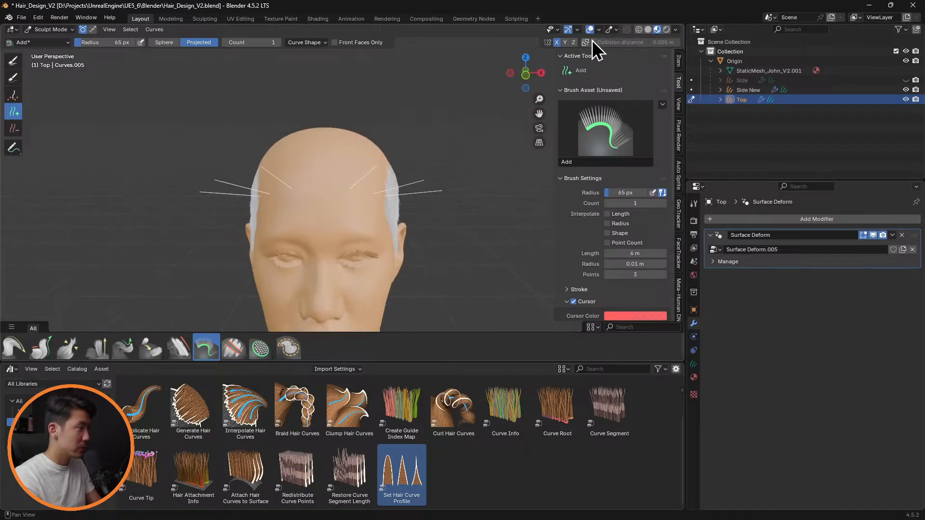
click(323, 185)
Step: Add guide curves along the upper sides, crown and back of the head, toggling X mirroring between paired and centre strands
mouse_move(411, 128)
middle_down()
mouse_move(440, 145)
mouse_move(411, 204)
middle_up()
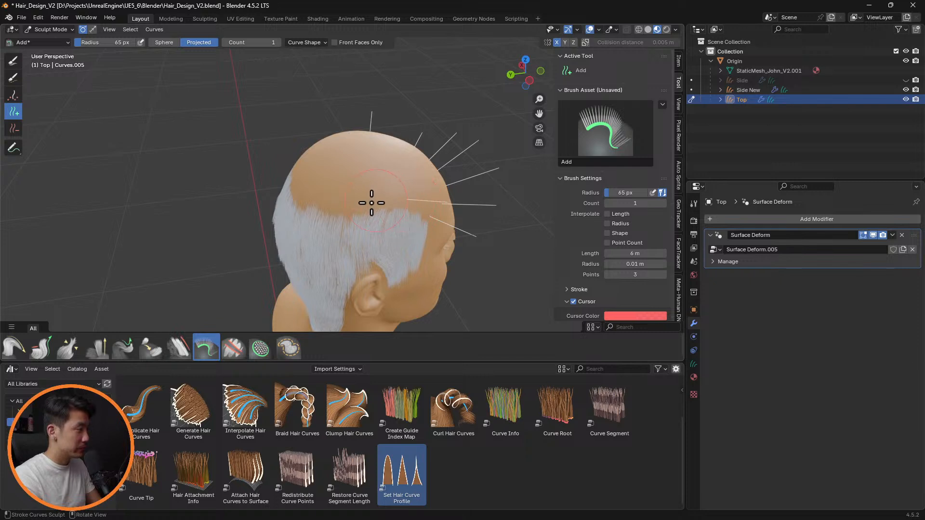
middle_drag(335, 200, 458, 181)
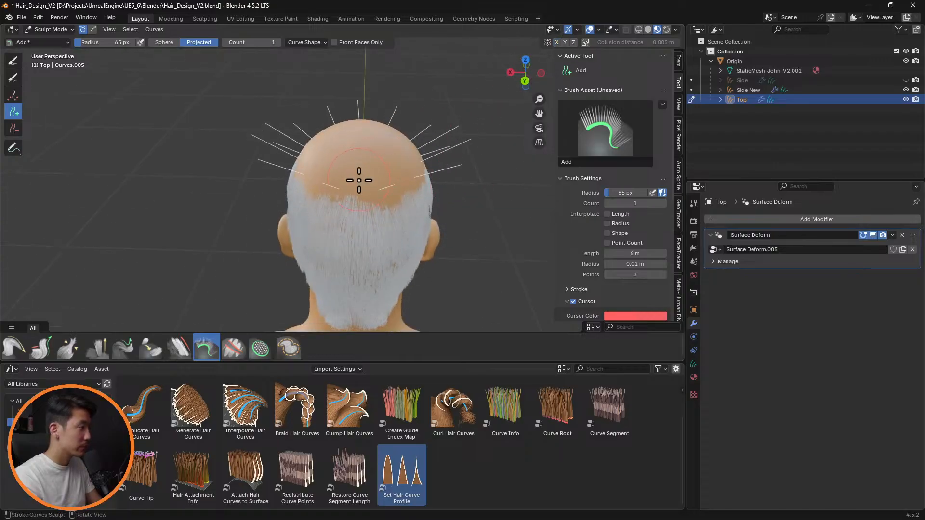
middle_drag(359, 181, 374, 155)
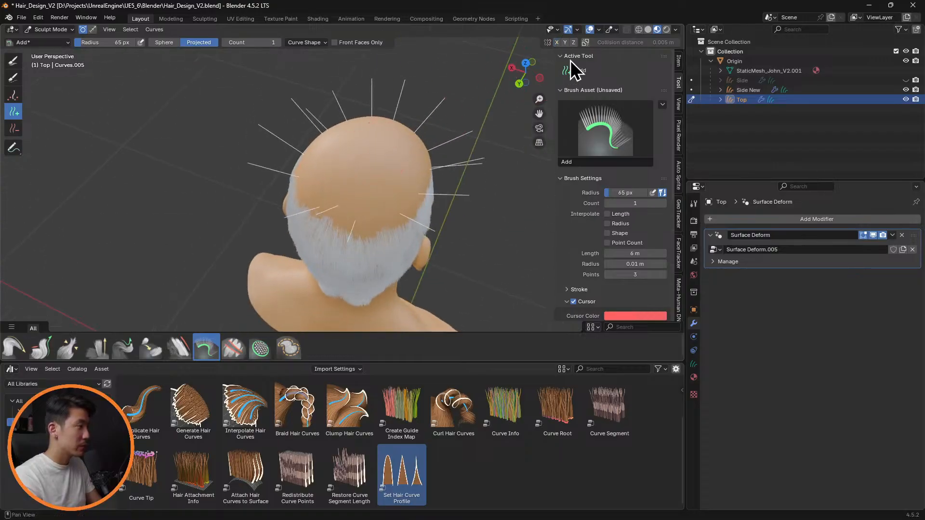
click(559, 43)
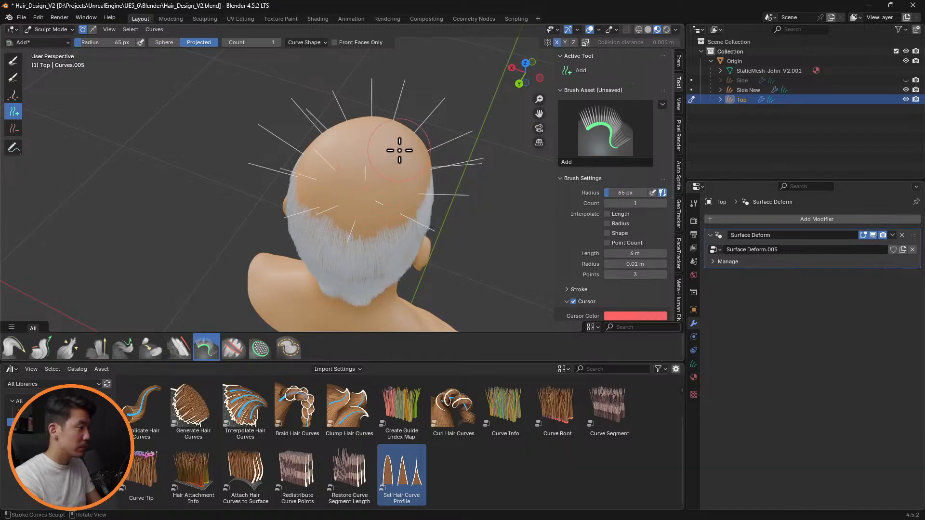
middle_drag(403, 140, 413, 157)
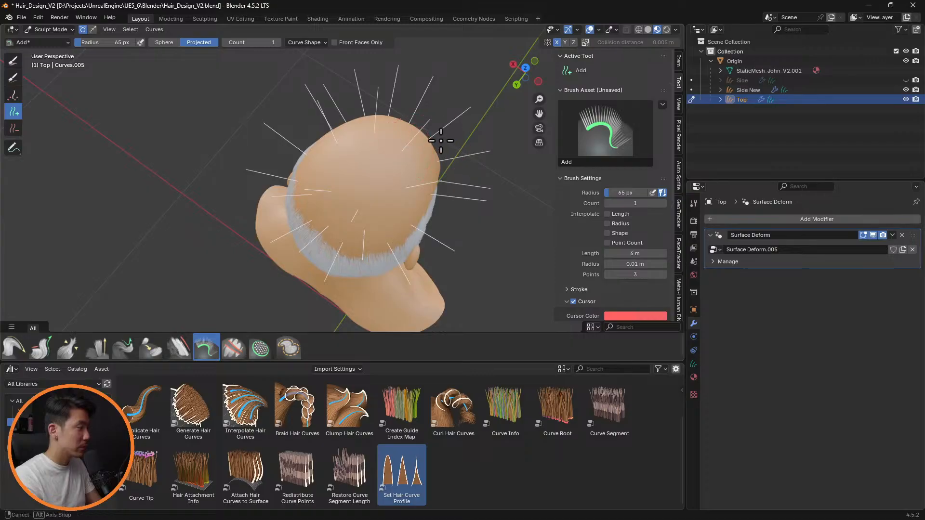
mouse_move(441, 141)
middle_down()
mouse_move(379, 152)
mouse_move(450, 155)
mouse_move(513, 180)
middle_up()
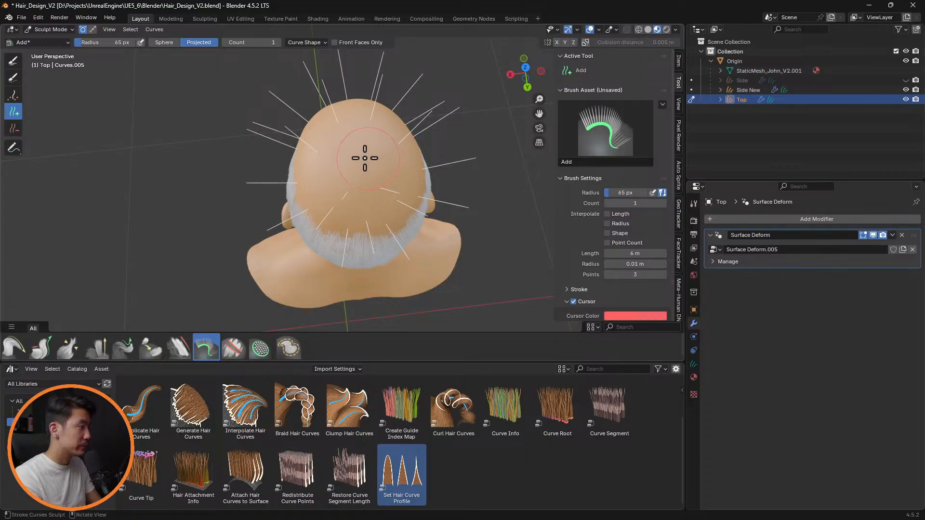
mouse_move(361, 153)
middle_down()
mouse_move(433, 137)
mouse_move(504, 158)
mouse_move(361, 222)
middle_up()
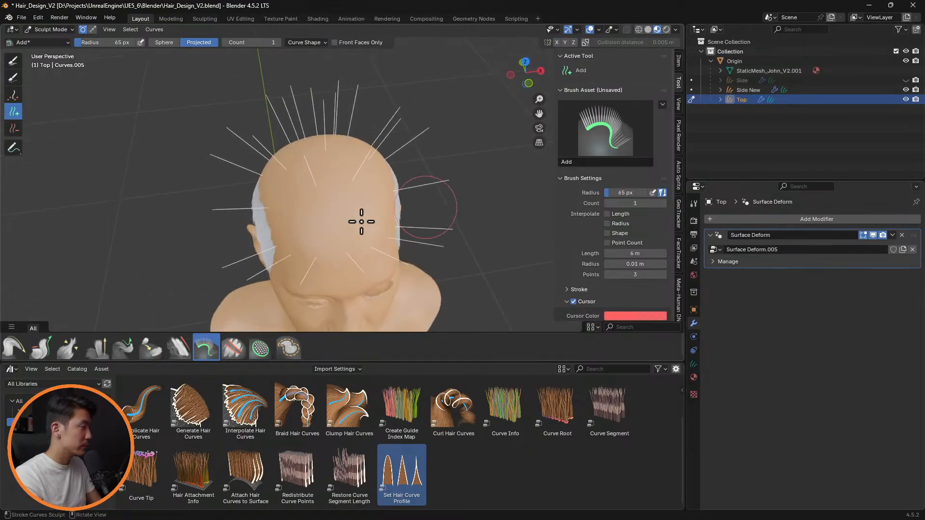
Step: Fill the remaining gaps on top of the head with more guide curves, toggling X mirroring where needed
click(557, 43)
mouse_move(303, 225)
middle_down()
mouse_move(407, 192)
mouse_move(302, 225)
middle_up()
mouse_move(423, 206)
middle_down()
mouse_move(444, 222)
mouse_move(303, 207)
middle_up()
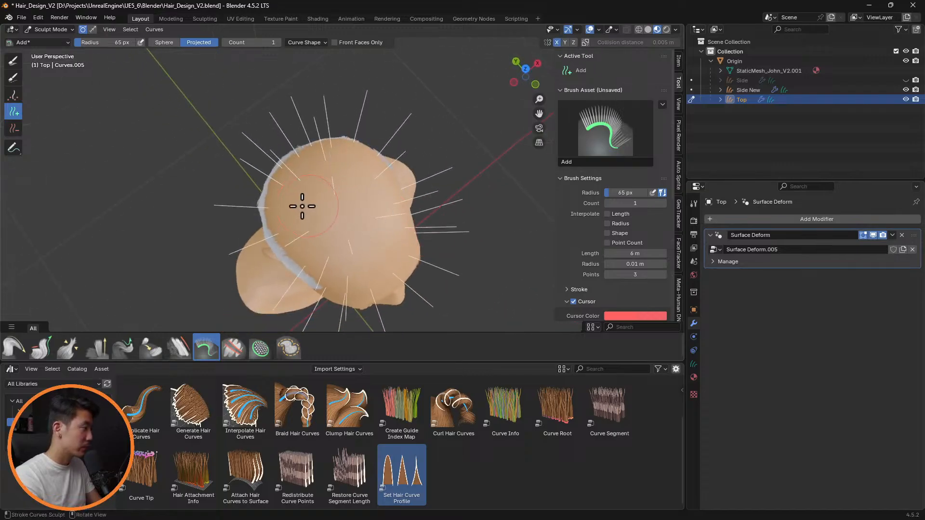
mouse_move(392, 181)
middle_down()
mouse_move(372, 87)
mouse_move(233, 113)
mouse_move(277, 121)
mouse_move(399, 79)
mouse_move(405, 99)
middle_up()
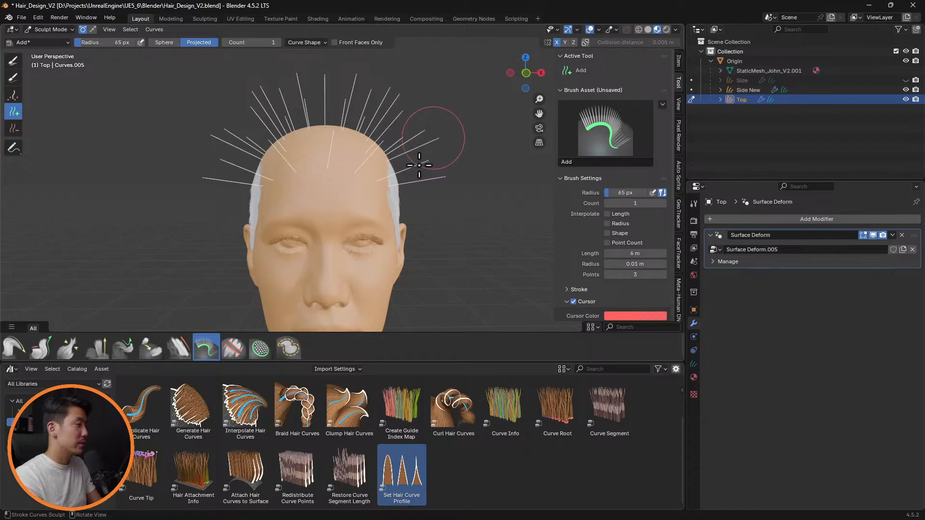
middle_drag(419, 155, 82, 176)
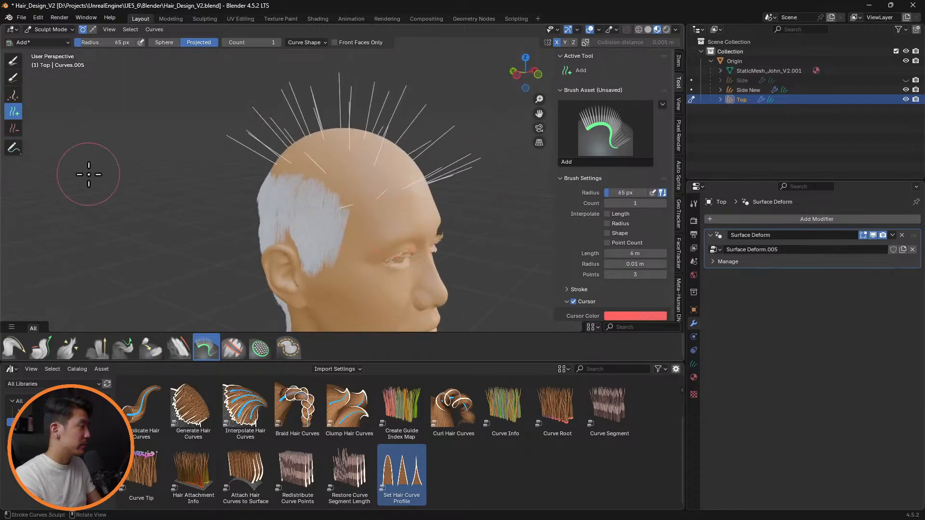
Step: With the Comb brush at a 146 px radius and X mirroring on, comb the side guide curves down over the side hair
click(14, 347)
key(f)
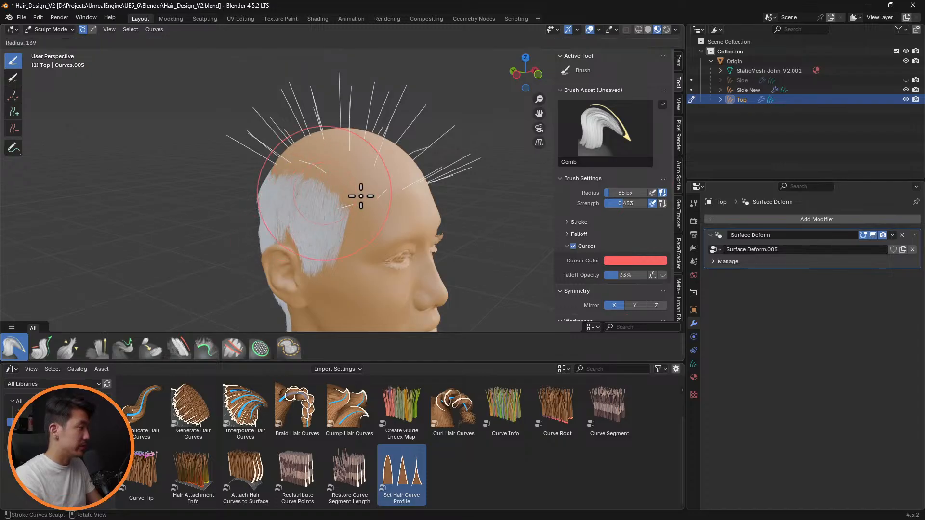
click(362, 193)
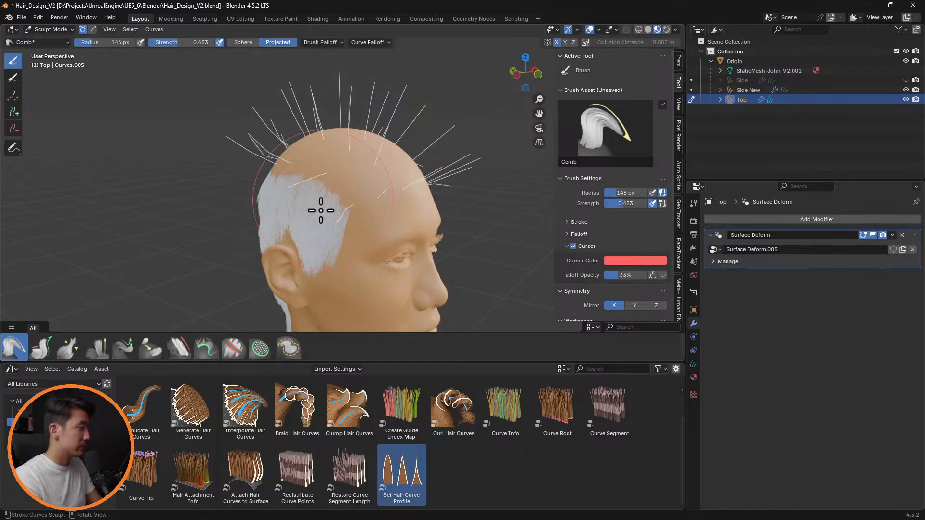
mouse_move(251, 222)
mouse_down()
mouse_move(231, 154)
mouse_move(258, 128)
mouse_move(231, 223)
mouse_move(248, 125)
mouse_up()
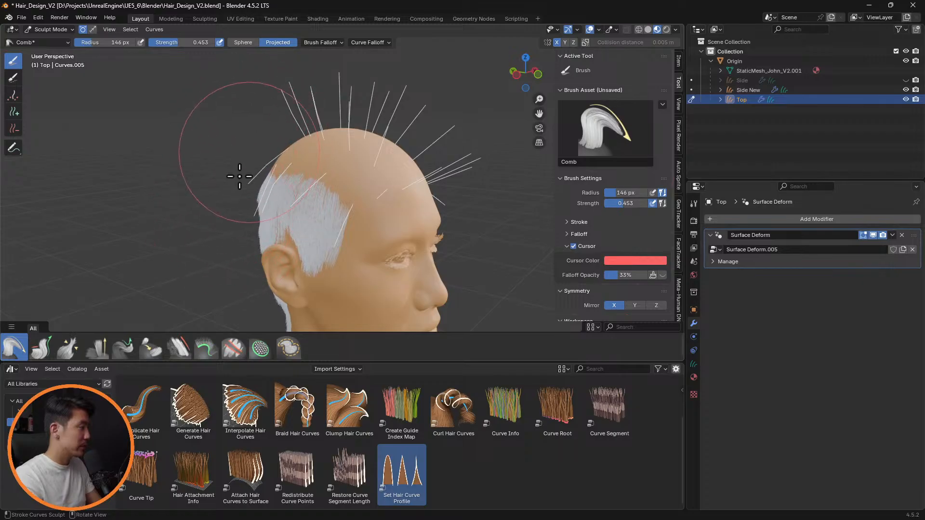
middle_drag(306, 161, 364, 215)
mouse_move(325, 196)
mouse_down()
mouse_move(473, 215)
mouse_move(390, 227)
mouse_move(381, 192)
mouse_move(354, 188)
mouse_up()
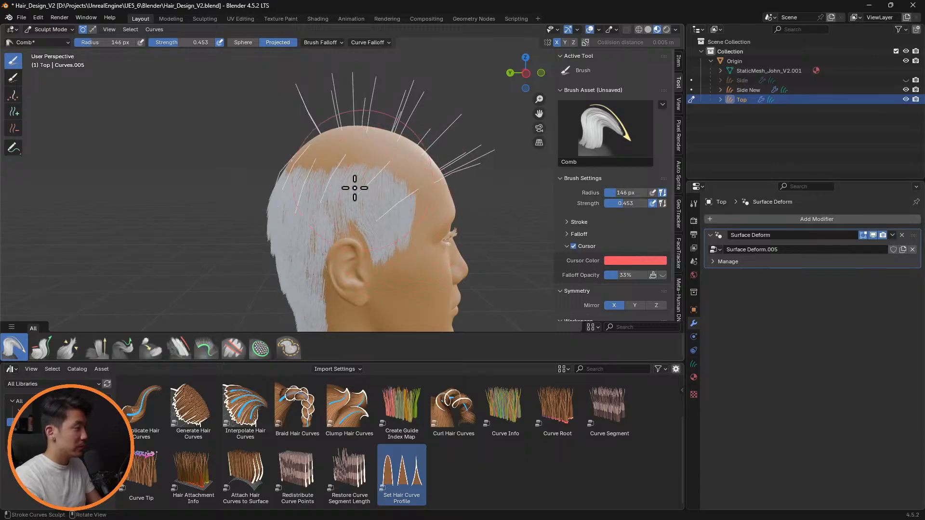
middle_drag(340, 160, 355, 232)
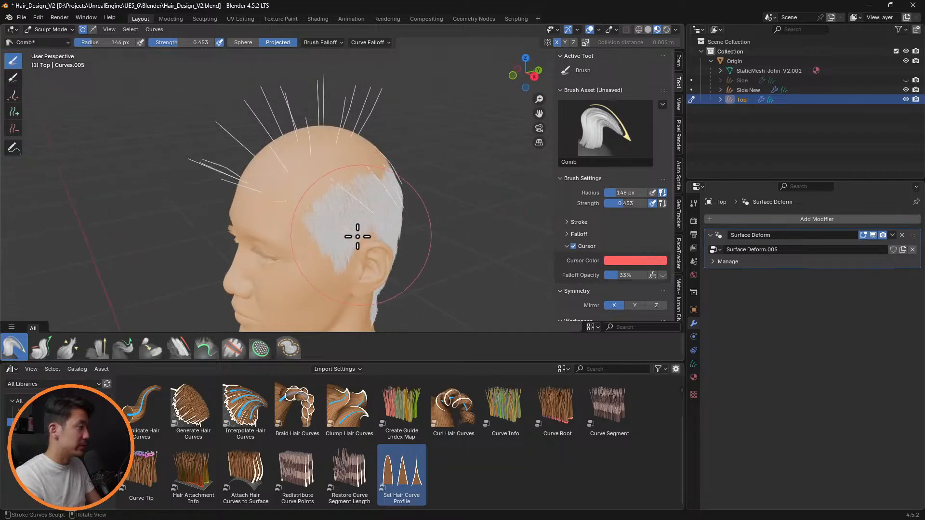
Step: Turn off X mirroring and comb the top guide curves away from a side parting toward both sides of the head
click(556, 43)
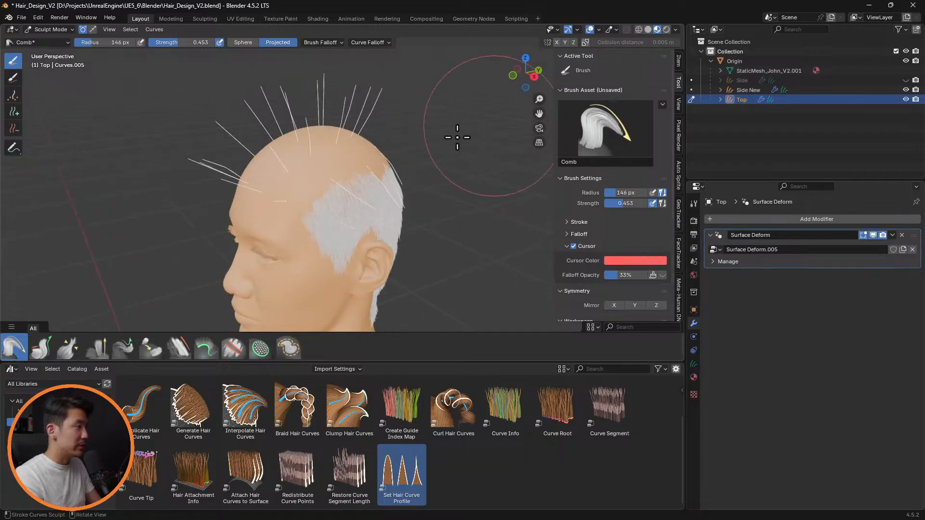
mouse_move(455, 137)
middle_down()
mouse_move(496, 108)
mouse_move(446, 129)
mouse_move(476, 146)
mouse_move(438, 165)
middle_up()
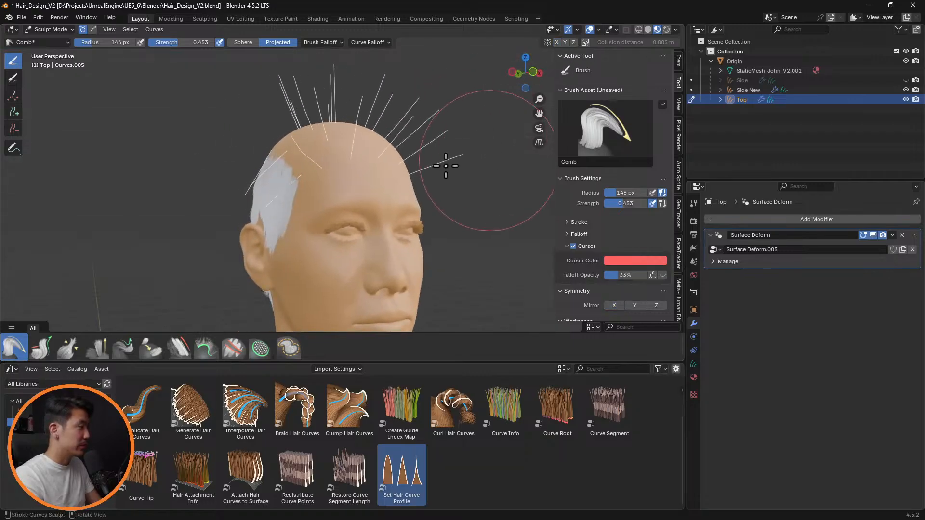
mouse_move(431, 124)
mouse_down()
mouse_move(424, 104)
mouse_move(440, 150)
mouse_up()
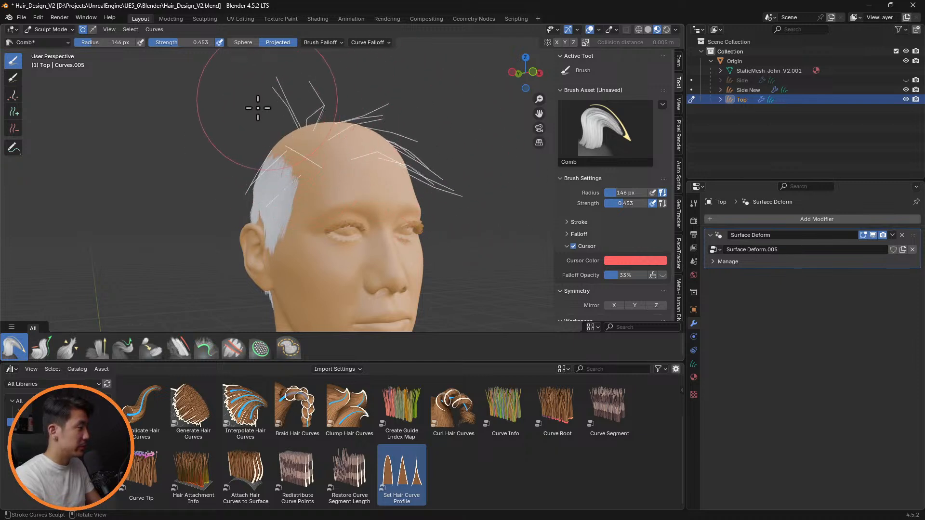
mouse_move(225, 142)
middle_down()
mouse_move(326, 143)
mouse_move(260, 151)
middle_up()
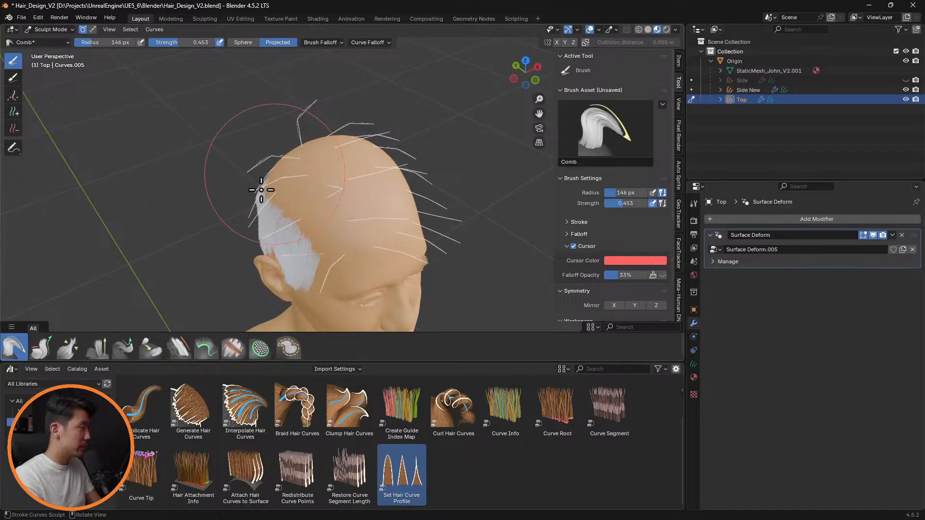
middle_drag(261, 190, 371, 192)
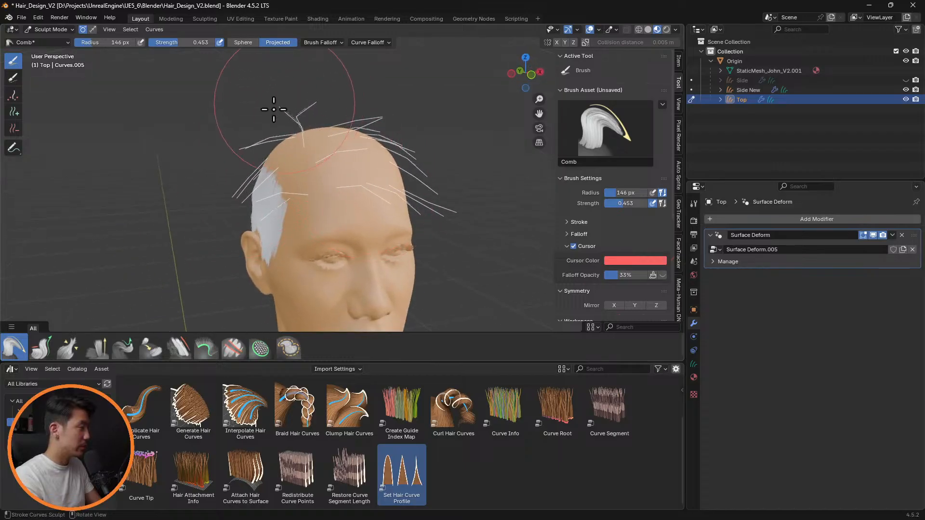
mouse_move(274, 110)
mouse_down()
mouse_move(199, 163)
mouse_move(154, 151)
mouse_up()
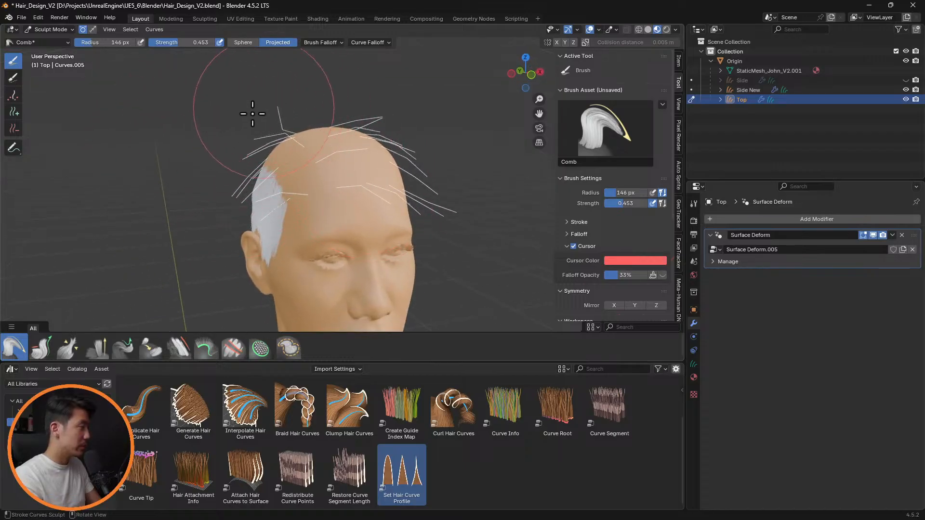
drag(262, 118, 242, 172)
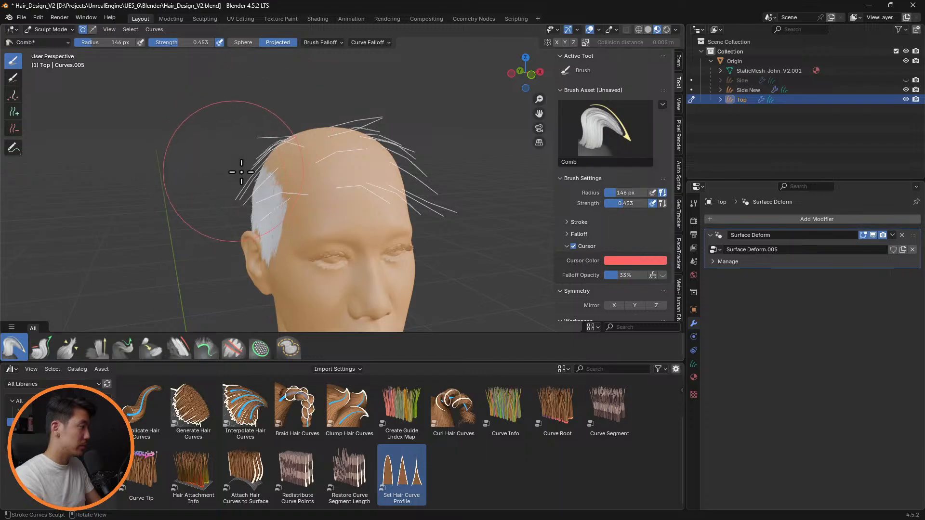
Step: Reduce the Comb brush radius to 101 px and comb the strands around the parting and upper side closer to the scalp
key(f)
click(341, 145)
key(f)
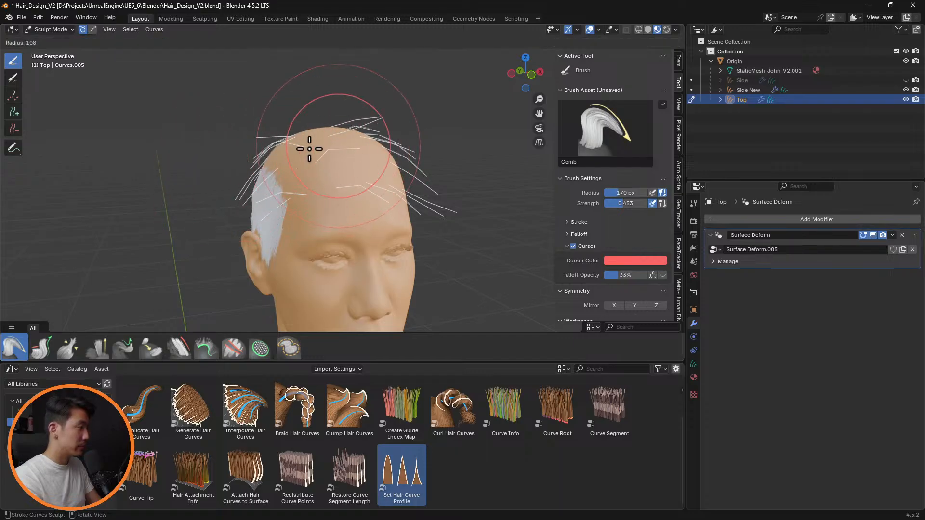
click(310, 148)
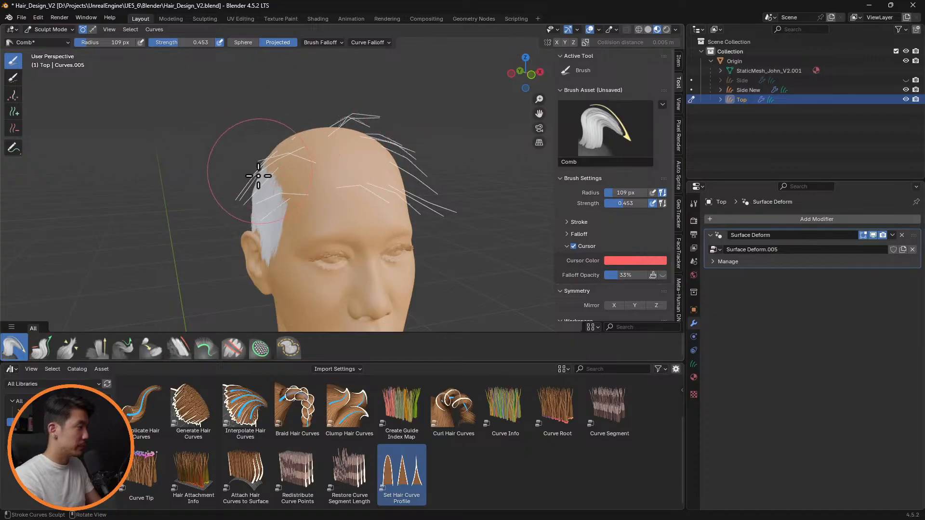
mouse_move(379, 140)
middle_down()
mouse_move(372, 198)
mouse_move(341, 161)
mouse_move(233, 172)
middle_up()
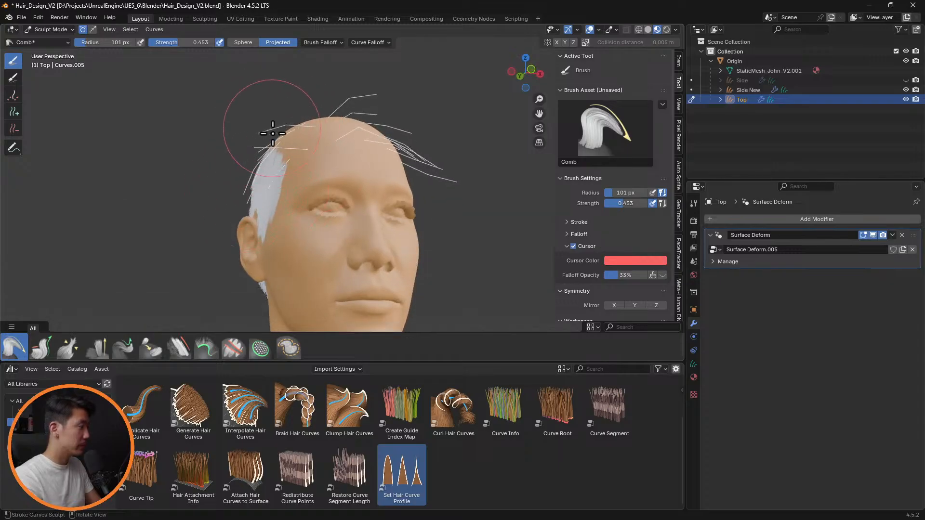
middle_drag(261, 151, 289, 165)
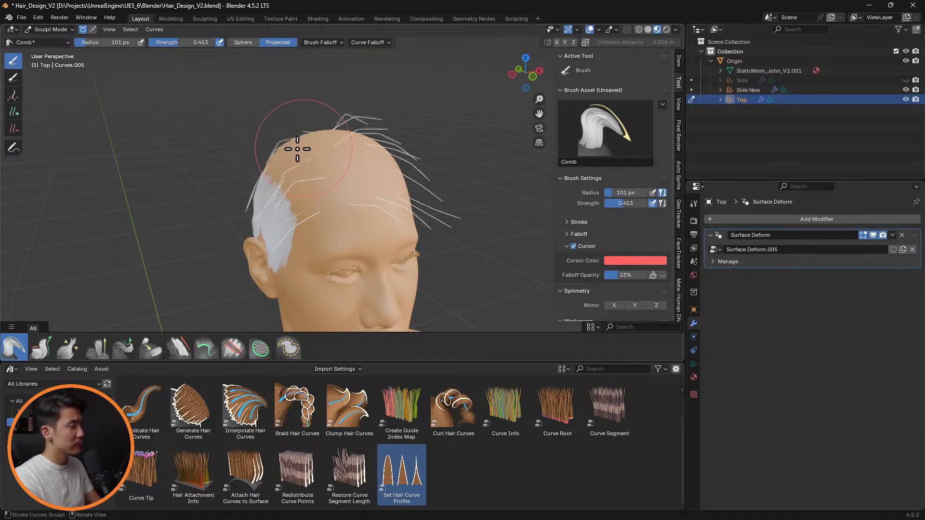
Step: Comb the guide curves at the back of the head downward over the back hair
middle_drag(296, 142, 368, 219)
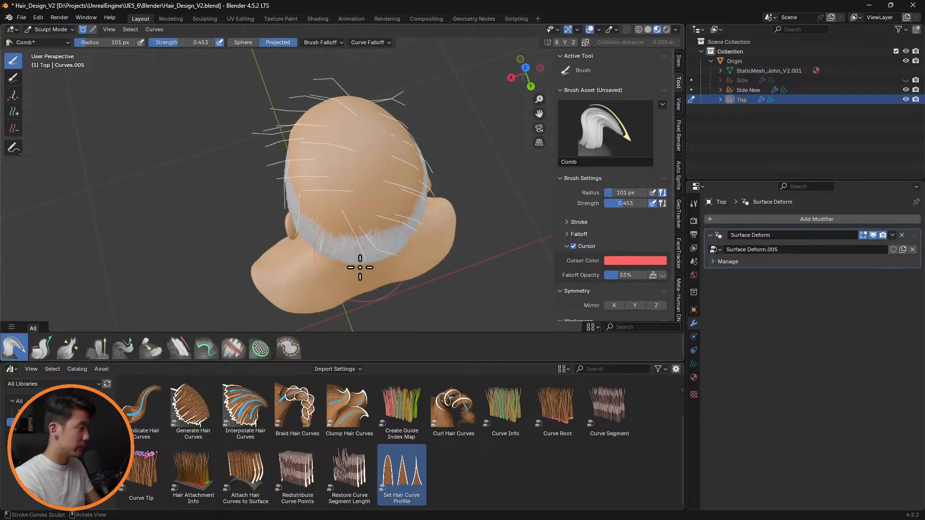
drag(360, 268, 342, 285)
mouse_move(361, 235)
mouse_down()
mouse_move(352, 275)
mouse_move(374, 281)
mouse_up()
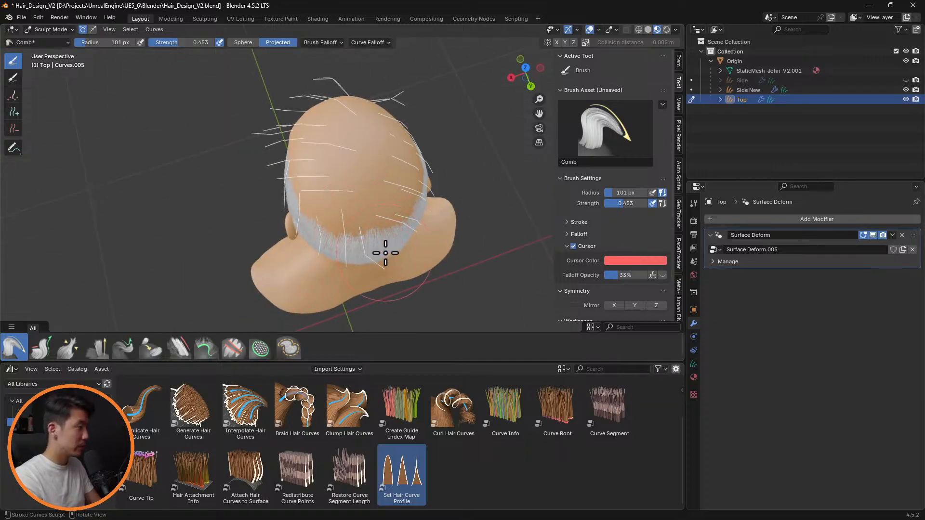
middle_drag(385, 252, 387, 164)
Step: Raise the Comb strength to 1.000 and straighten the rear guide curves downward, refining them with a 50 px brush radius
drag(185, 43, 183, 43)
drag(179, 361, 188, 369)
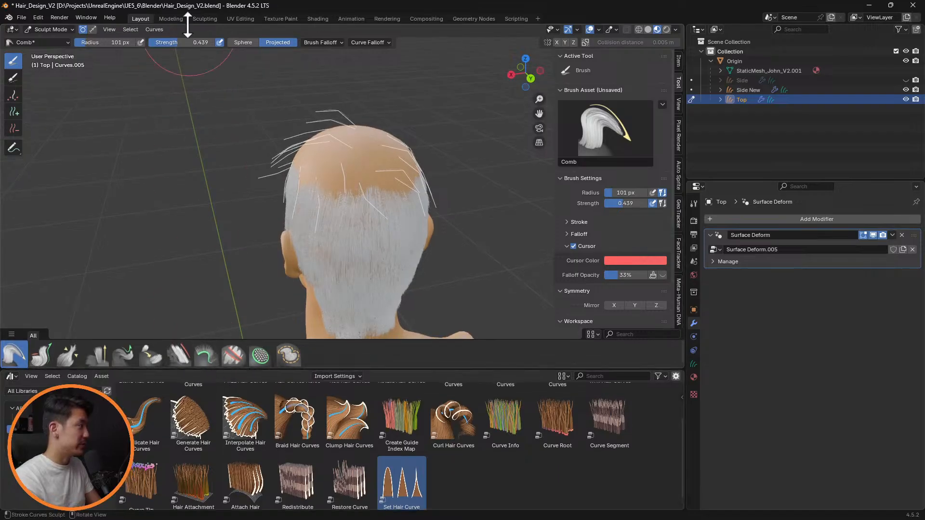
drag(186, 43, 218, 44)
mouse_move(366, 227)
middle_down()
mouse_move(389, 254)
mouse_move(383, 284)
middle_up()
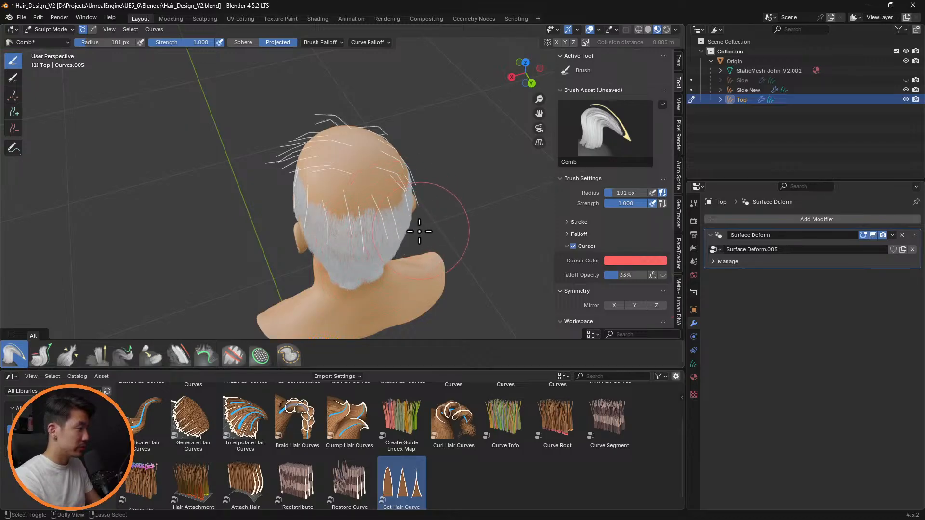
key(f)
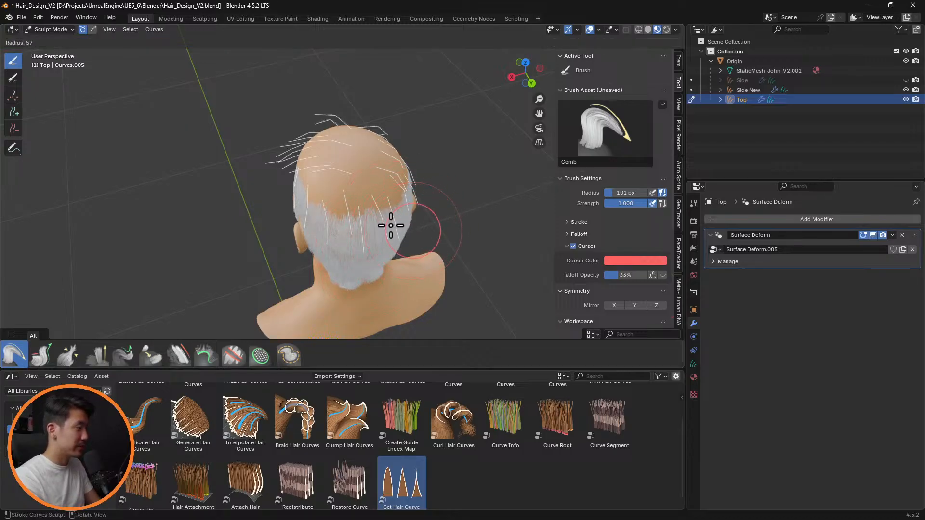
click(414, 220)
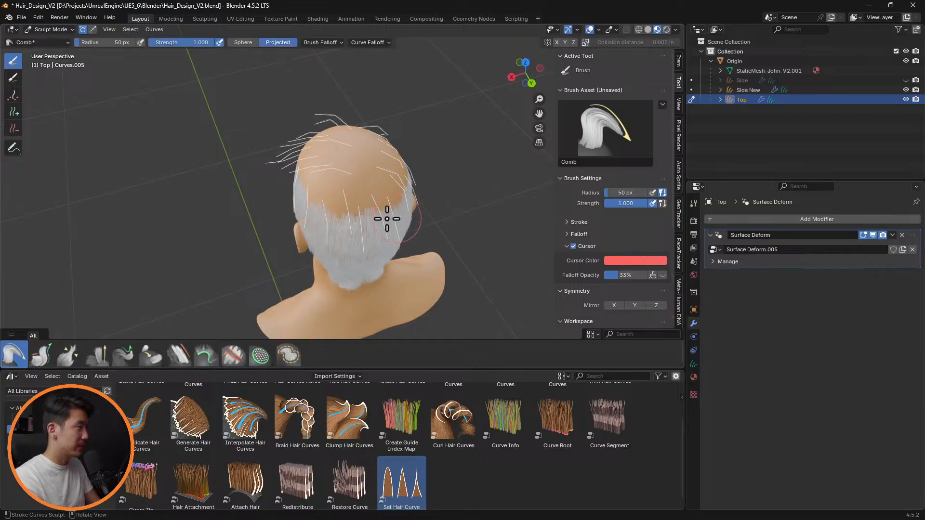
mouse_move(409, 226)
middle_down()
mouse_move(450, 188)
mouse_move(367, 178)
middle_up()
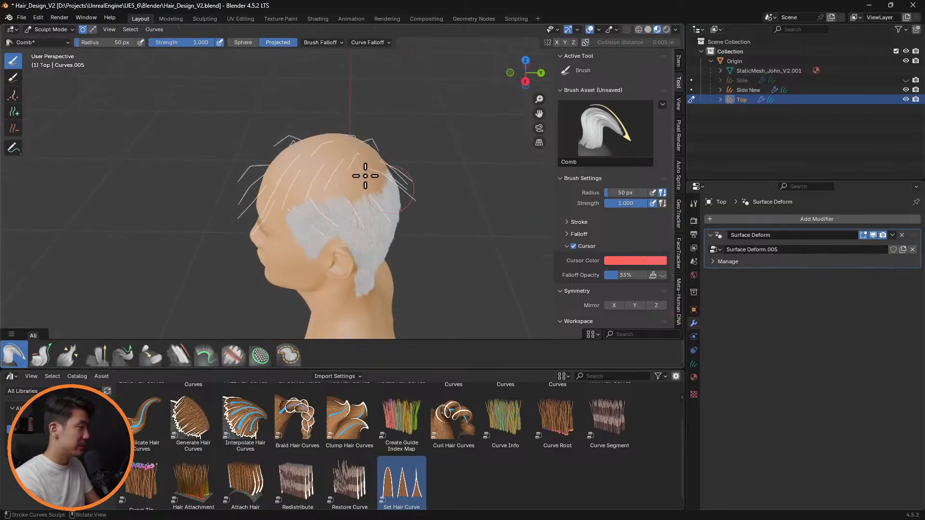
Step: Enlarge the Comb brush to 111 px and shape the front and top guide curves to sweep sideways along the head
key(f)
click(437, 209)
mouse_move(436, 208)
middle_down()
mouse_move(428, 216)
mouse_move(320, 196)
mouse_move(351, 232)
mouse_move(386, 210)
mouse_move(349, 158)
middle_up()
mouse_move(316, 192)
middle_down()
mouse_move(358, 217)
mouse_move(381, 207)
mouse_move(391, 219)
mouse_move(467, 190)
mouse_move(423, 232)
mouse_move(325, 171)
middle_up()
key(f)
click(388, 223)
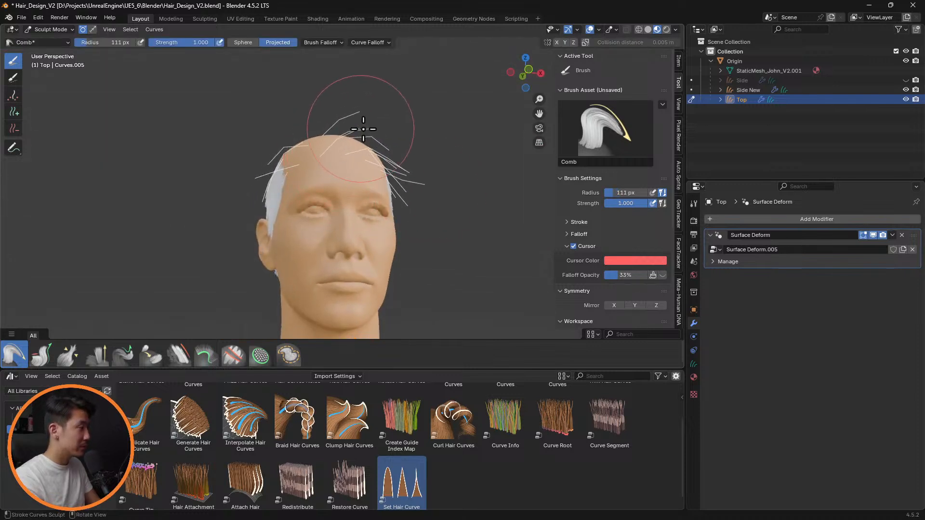
middle_drag(406, 177, 390, 218)
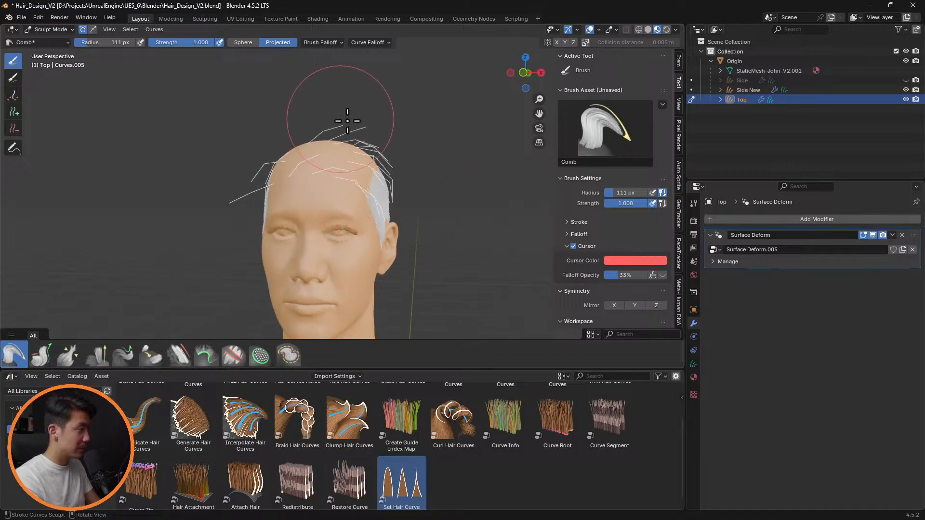
middle_drag(421, 161, 289, 211)
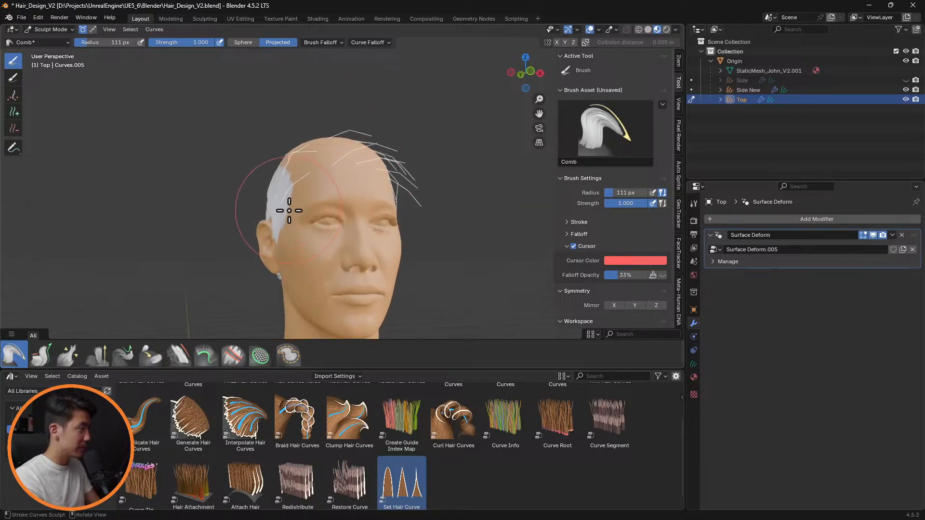
Step: Set the Comb brush radius to 63 px and comb the Top guide hairs on the character's right side
key(f)
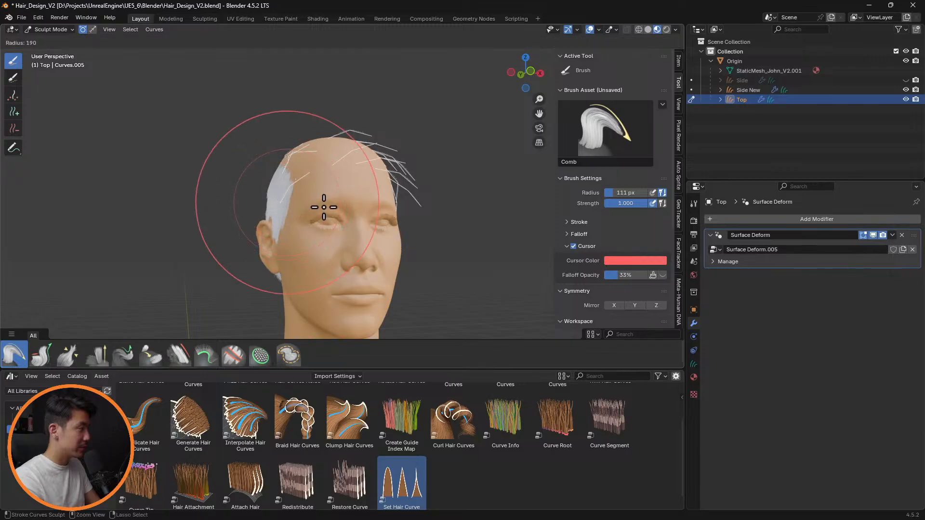
click(303, 200)
key(f)
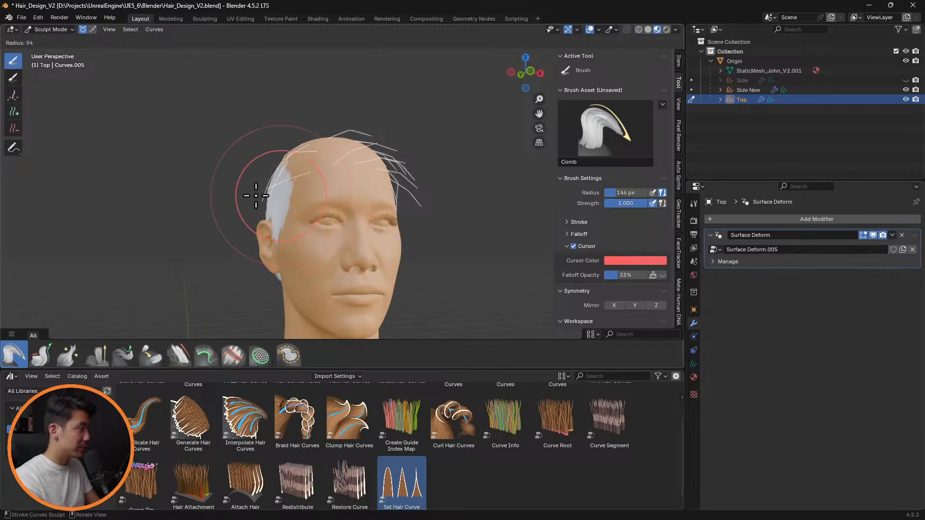
click(237, 192)
mouse_move(238, 192)
middle_down()
mouse_move(330, 213)
mouse_move(309, 238)
mouse_move(407, 244)
middle_up()
scroll(407, 244, up, 4)
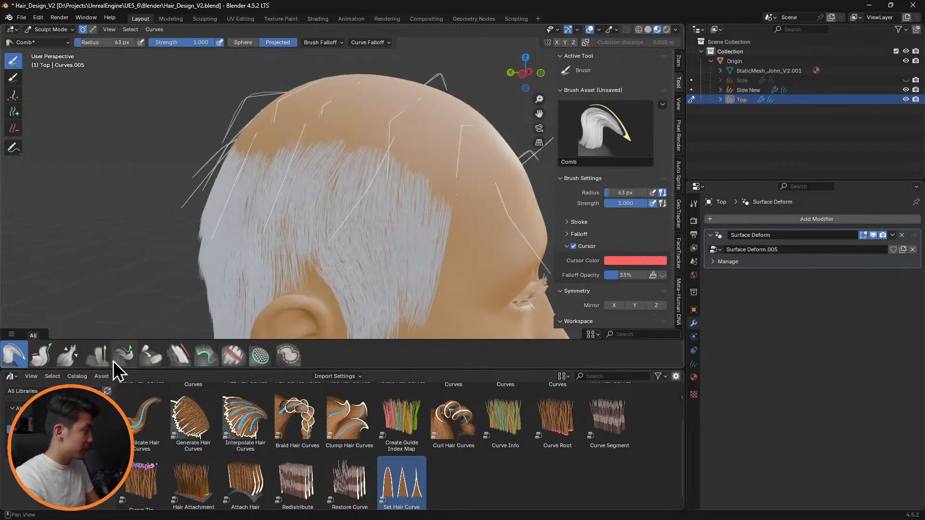
Step: Use the Puff brush to lift the guide hairs above the character's right ear and temple
click(116, 358)
click(96, 355)
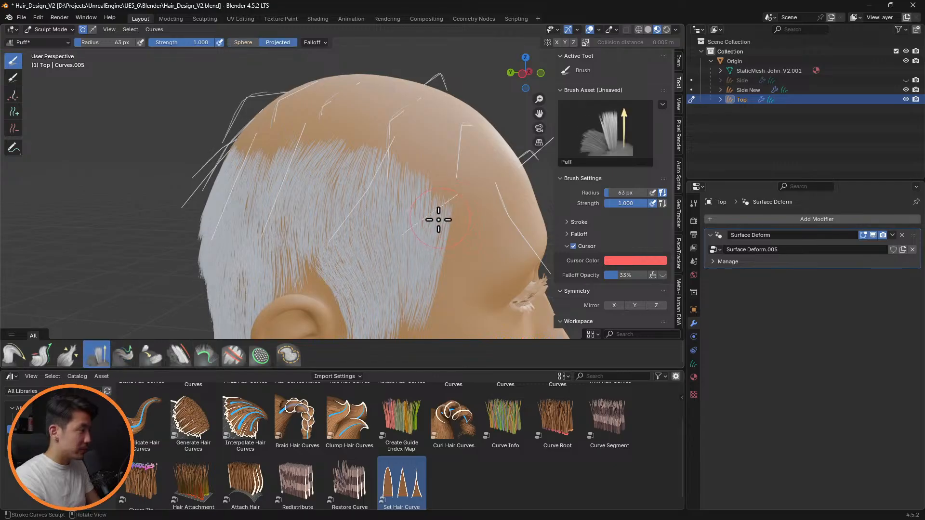
middle_drag(439, 219, 417, 212)
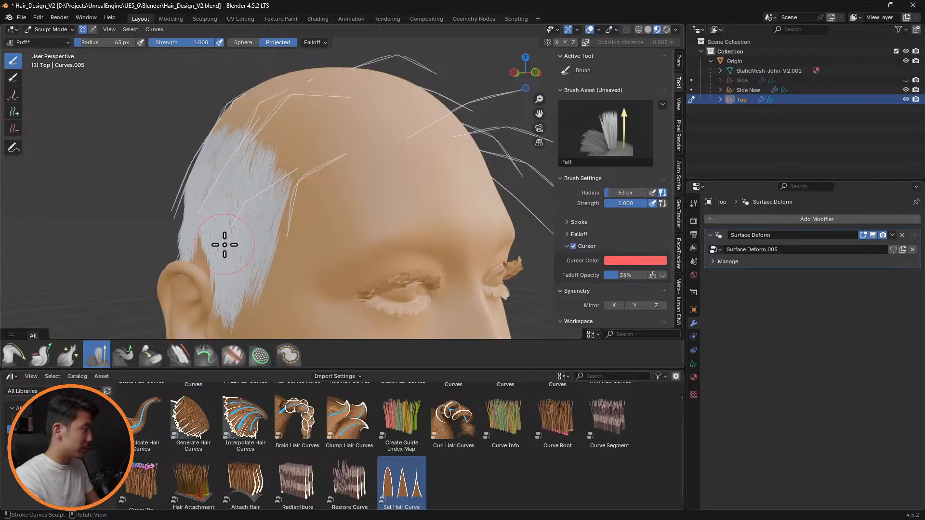
mouse_move(252, 223)
middle_down()
mouse_move(341, 241)
mouse_move(450, 223)
middle_up()
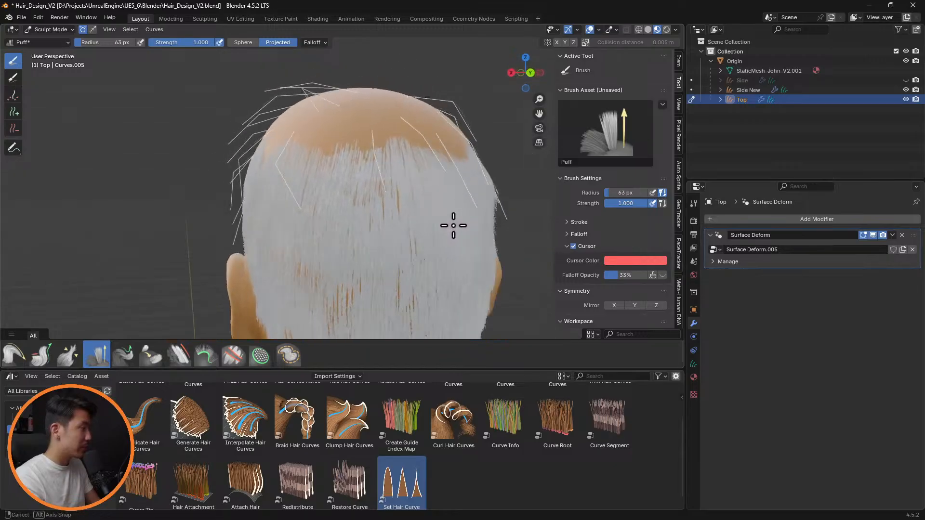
Step: Comb the guide hairs at the back of the head downward with a 120 px Comb brush
click(14, 355)
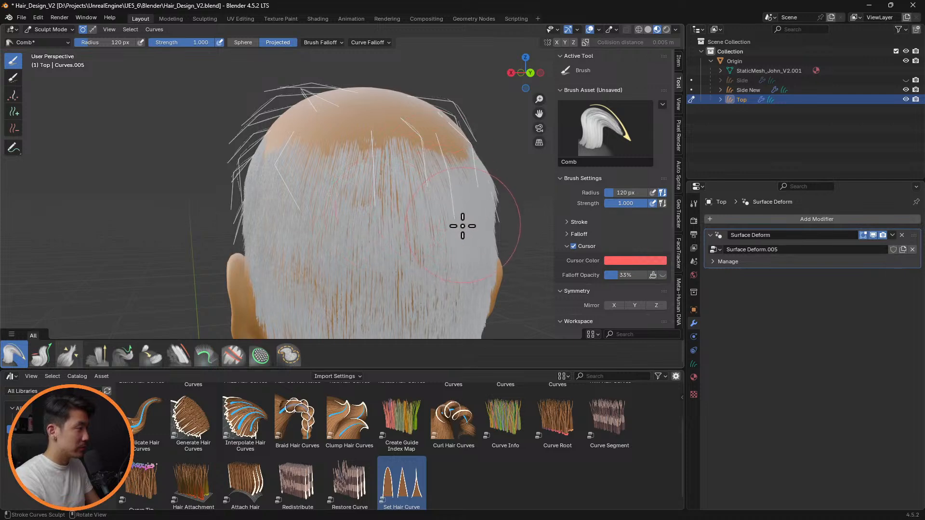
middle_drag(299, 211, 320, 289)
drag(297, 250, 340, 263)
middle_drag(340, 263, 353, 153)
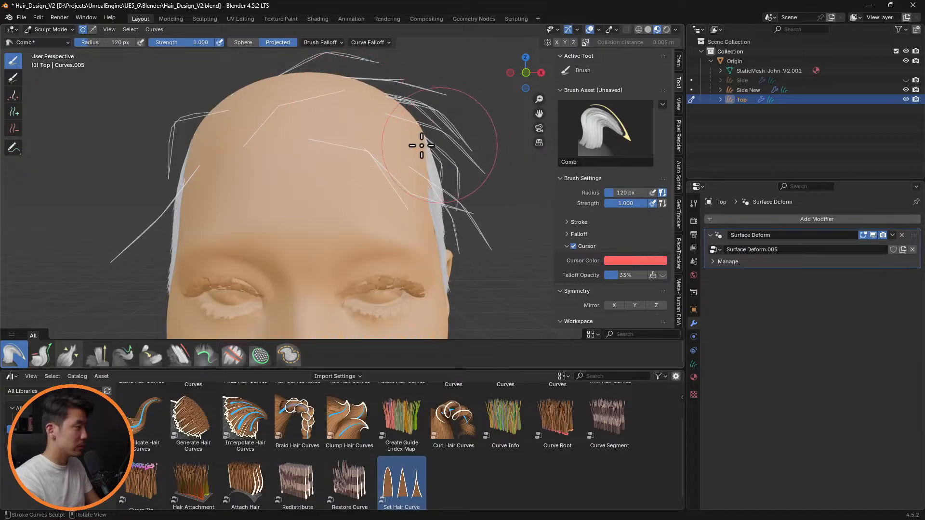
middle_drag(422, 145, 318, 191)
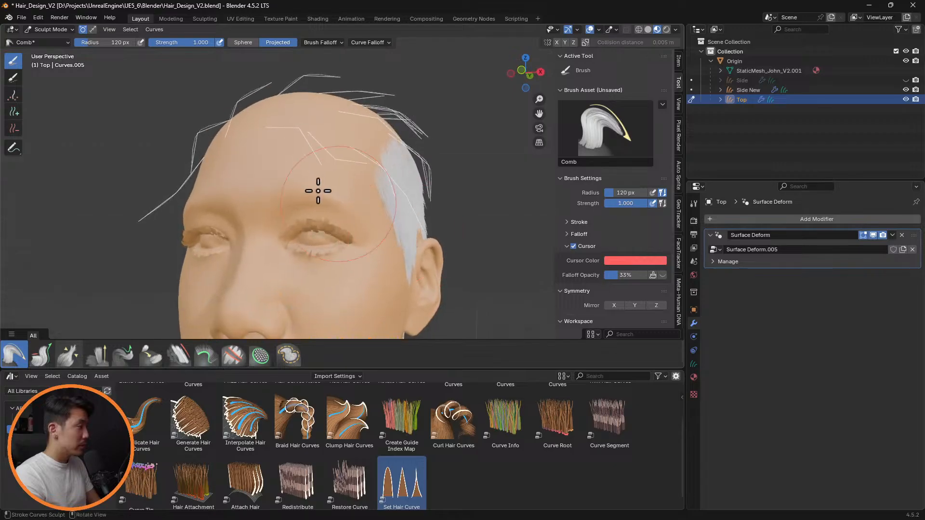
Step: Reduce the Comb brush radius to 71 px and comb the guides along the front and character's left side backward
key(bracketleft)
key(bracketleft)
key(bracketleft)
key(bracketleft)
key(bracketleft)
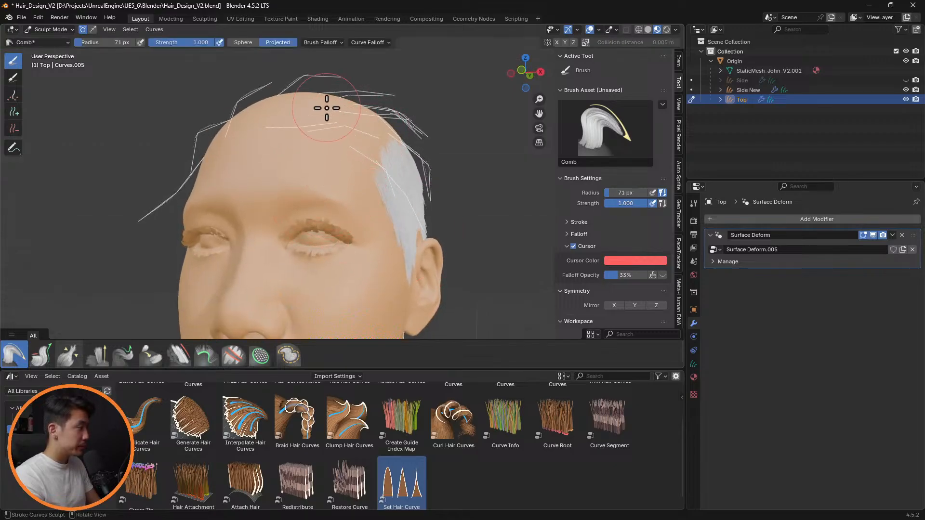
mouse_move(283, 81)
middle_down()
mouse_move(320, 83)
mouse_move(285, 130)
middle_up()
mouse_move(355, 115)
middle_down()
mouse_move(409, 145)
mouse_move(376, 182)
mouse_move(463, 151)
mouse_move(387, 157)
mouse_move(475, 120)
mouse_move(444, 129)
middle_up()
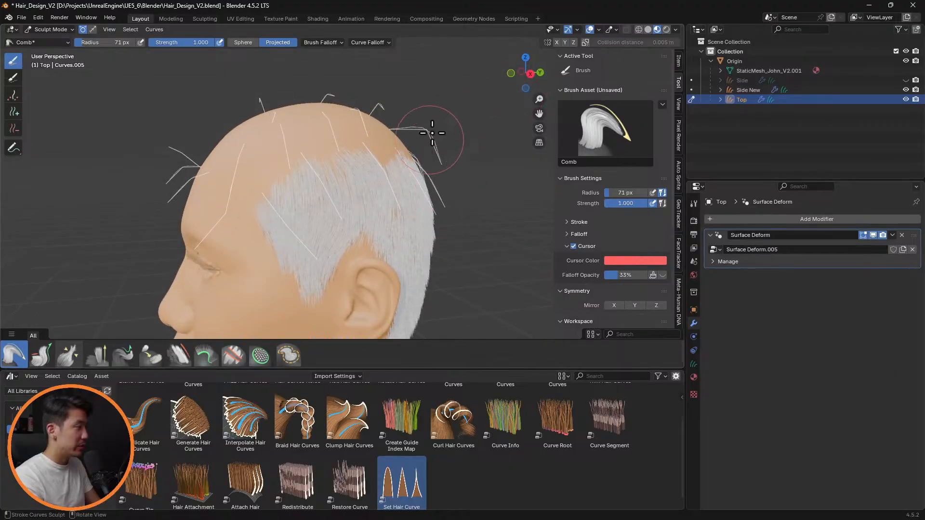
mouse_move(456, 151)
middle_down()
mouse_move(331, 145)
mouse_move(263, 106)
middle_up()
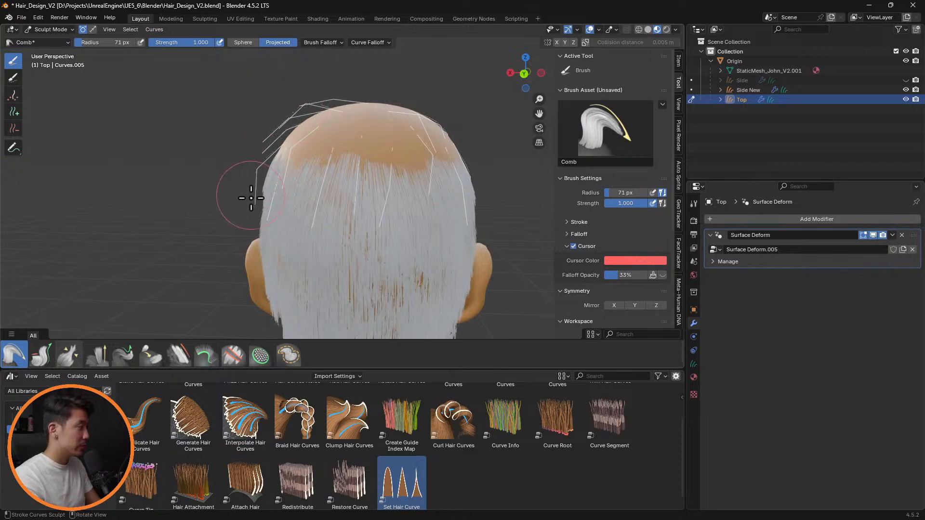
Step: Puff up the flattened guide hairs on the crown and the character's right side with a 71 px radius
mouse_move(265, 165)
middle_down()
mouse_move(391, 178)
mouse_move(364, 172)
middle_up()
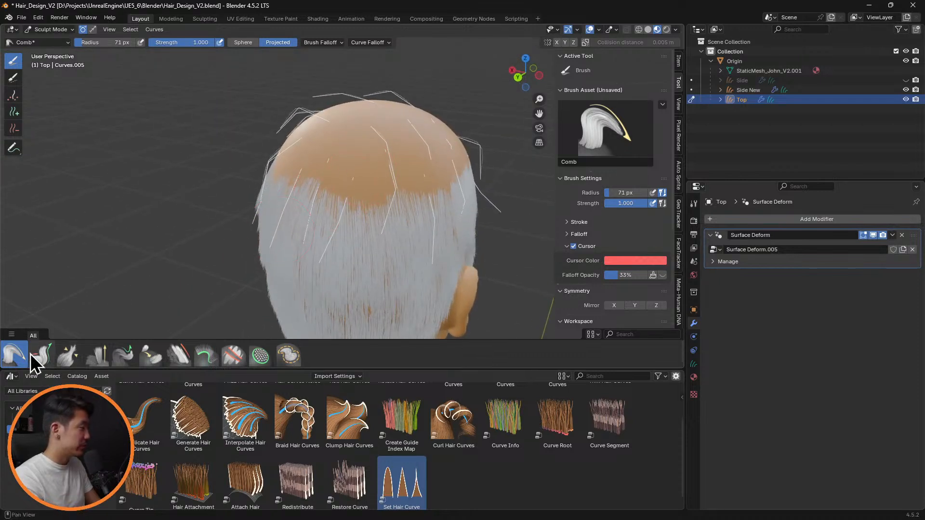
click(96, 356)
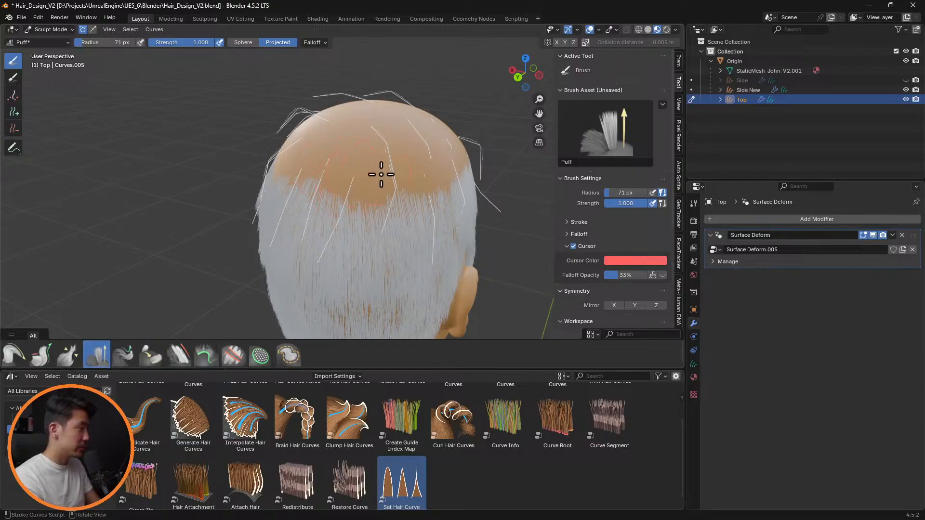
mouse_move(382, 175)
middle_down()
mouse_move(378, 144)
mouse_move(436, 149)
mouse_move(300, 180)
middle_up()
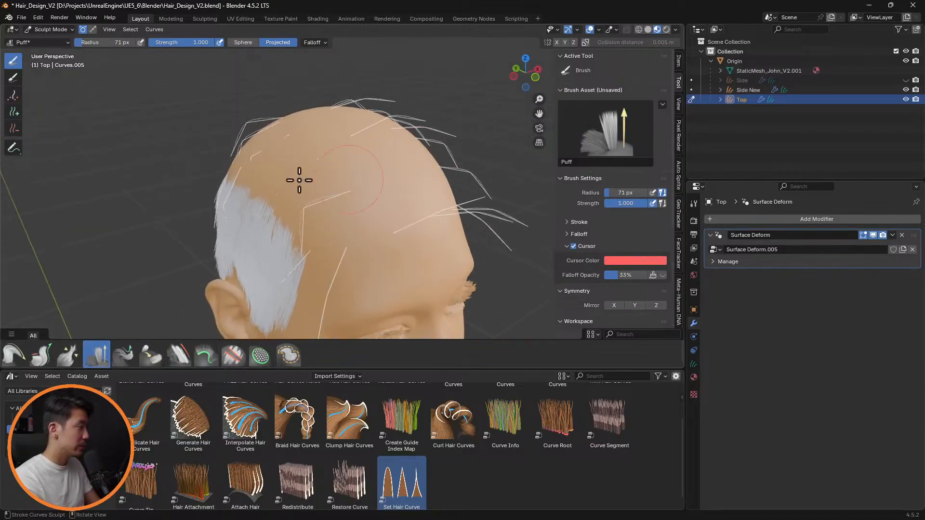
drag(275, 205, 265, 218)
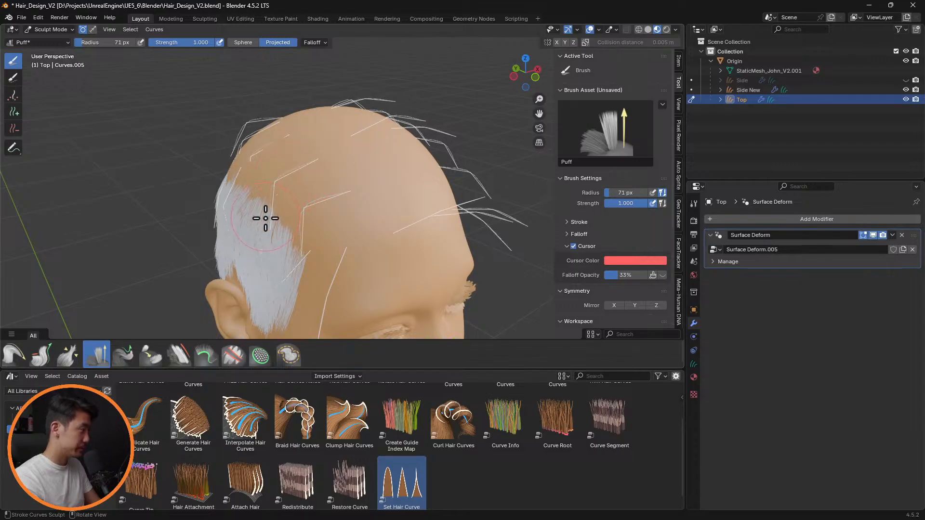
drag(252, 152, 229, 200)
Step: Comb the lifted guides at the back and right side of the crown down along the head's contour
click(24, 350)
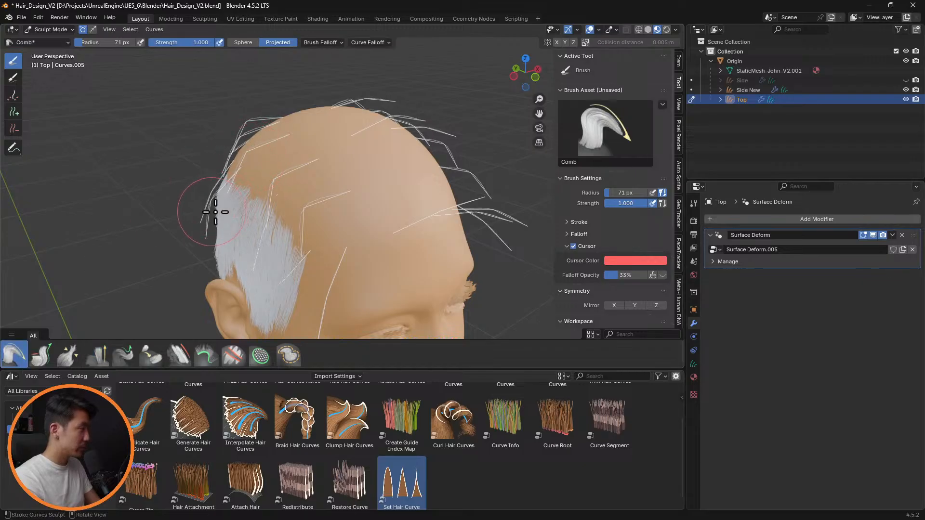
drag(211, 212, 220, 205)
drag(237, 118, 254, 142)
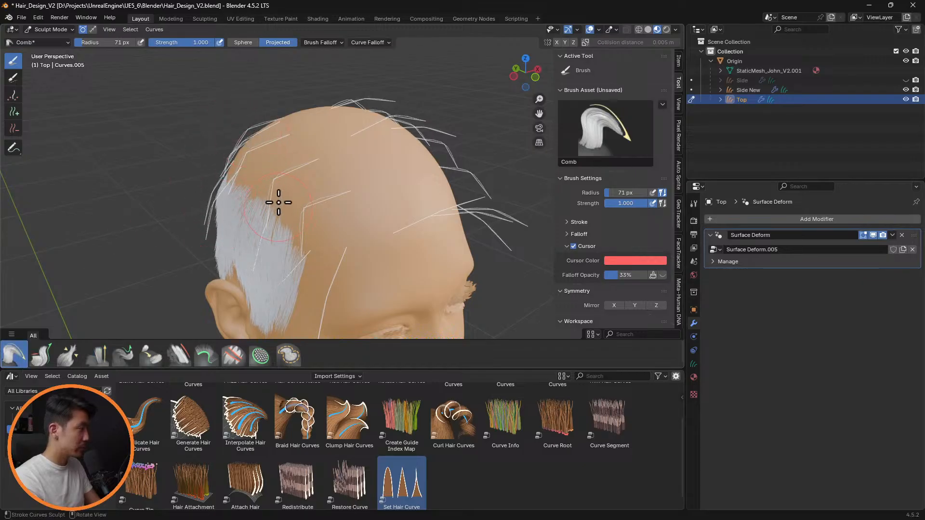
mouse_move(292, 133)
middle_down()
mouse_move(293, 147)
mouse_move(386, 204)
mouse_move(412, 202)
middle_up()
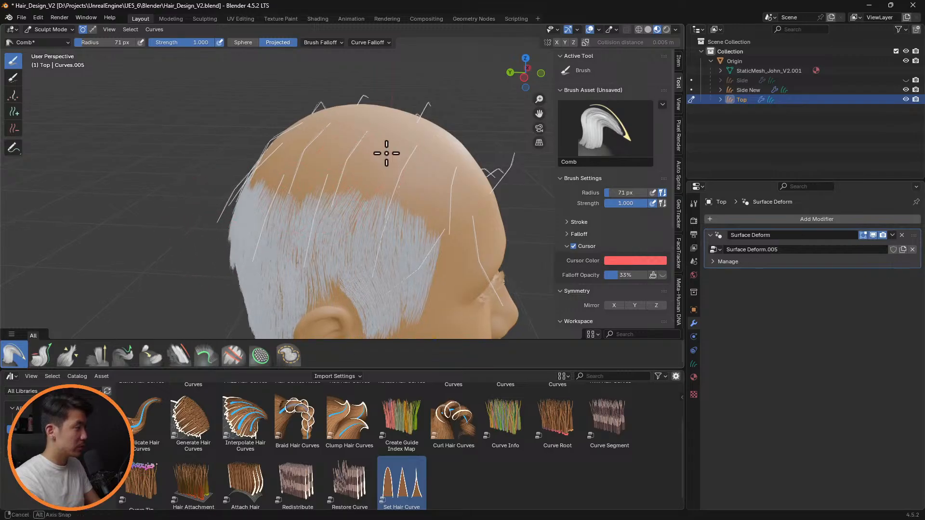
Step: Comb the front guide hairs at the character's right temple outward and back toward the side hair
mouse_move(382, 153)
middle_down()
mouse_move(261, 132)
mouse_move(368, 129)
mouse_move(244, 180)
mouse_move(266, 169)
mouse_move(243, 240)
mouse_move(180, 275)
middle_up()
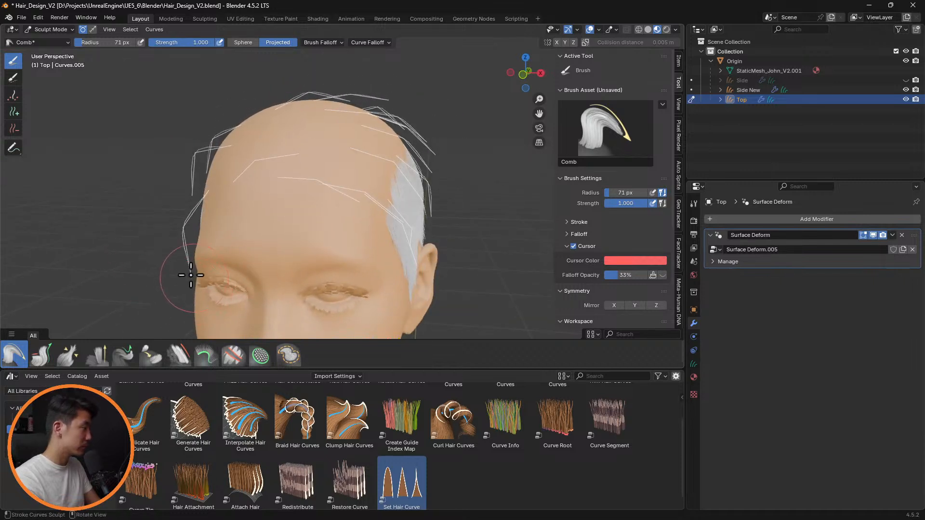
mouse_move(191, 275)
mouse_down()
mouse_move(186, 223)
mouse_move(196, 239)
mouse_up()
middle_drag(299, 223, 371, 242)
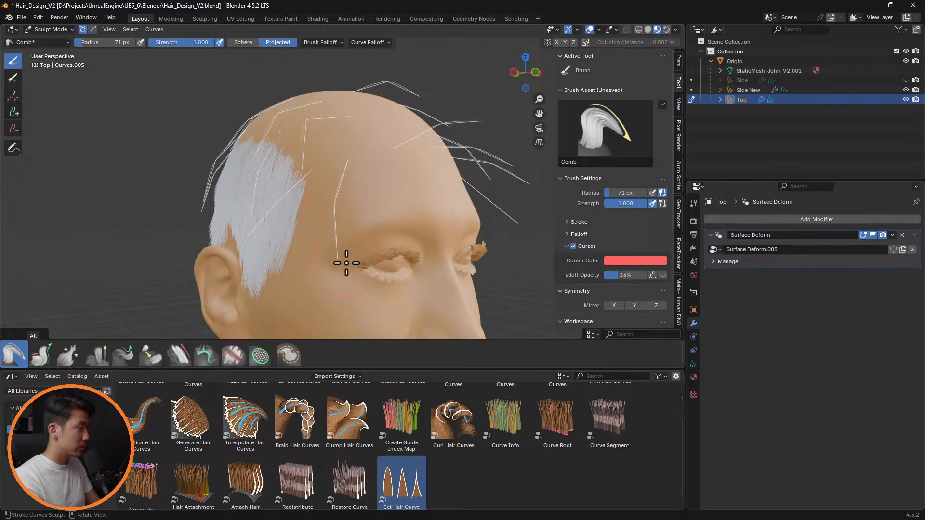
mouse_move(275, 236)
mouse_down()
mouse_move(325, 192)
mouse_move(300, 184)
mouse_up()
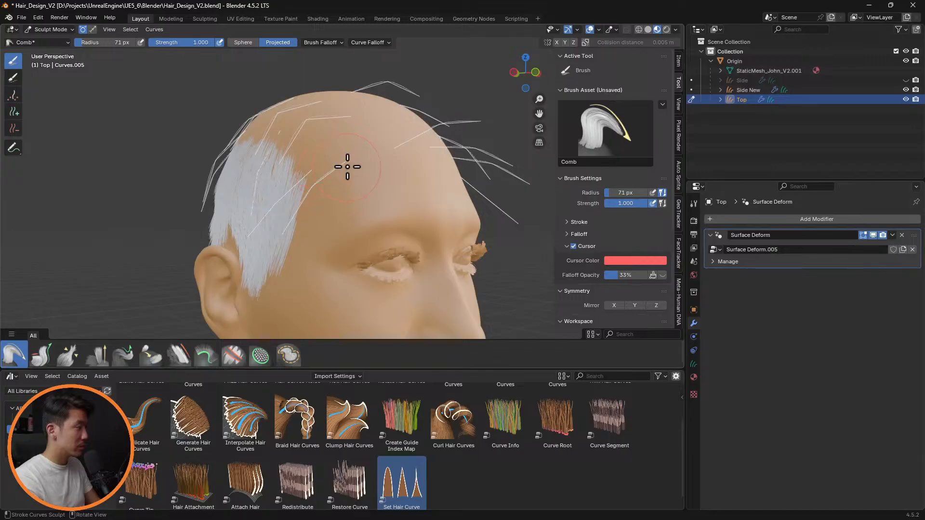
mouse_move(306, 178)
middle_down()
mouse_move(380, 157)
mouse_move(361, 157)
mouse_move(382, 169)
mouse_move(403, 235)
mouse_move(386, 169)
mouse_move(399, 124)
mouse_move(413, 120)
mouse_move(432, 157)
mouse_move(375, 143)
middle_up()
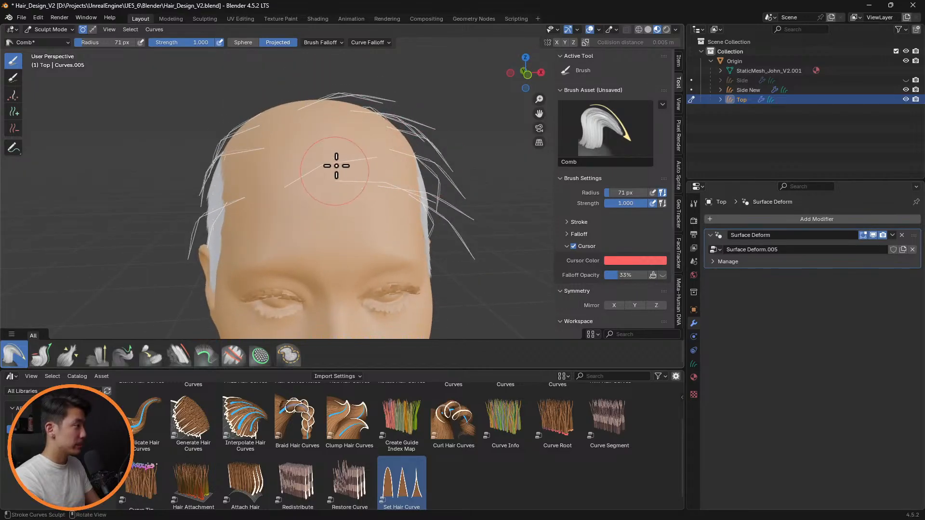
Step: Comb the front guide hairs on the character's left side backward from the temple toward the ear
middle_drag(336, 166, 345, 124)
mouse_move(361, 87)
middle_down()
mouse_move(378, 79)
mouse_move(330, 74)
mouse_move(398, 87)
middle_up()
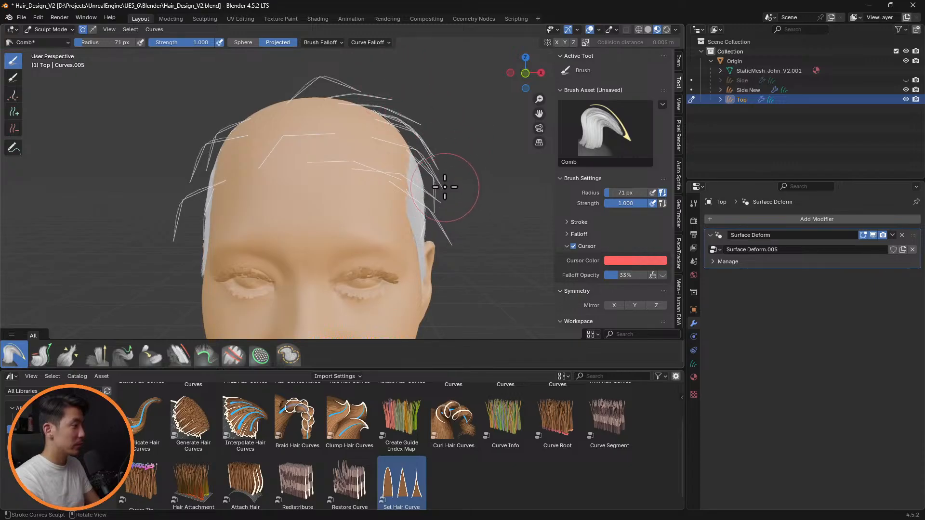
mouse_move(436, 247)
middle_down()
mouse_move(459, 210)
mouse_move(444, 221)
mouse_move(207, 229)
middle_up()
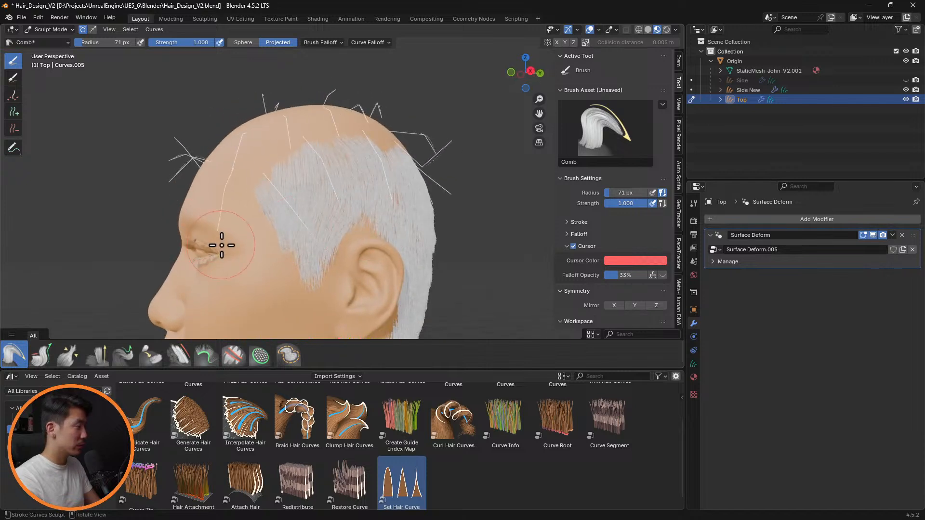
drag(246, 247, 305, 236)
mouse_move(244, 184)
mouse_down()
mouse_move(258, 161)
mouse_move(227, 186)
mouse_move(229, 225)
mouse_up()
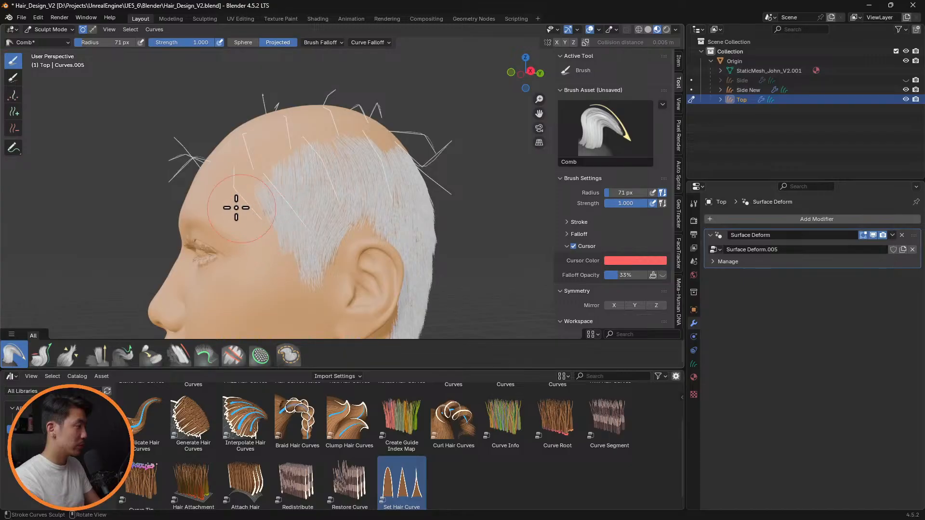
Step: Add new guide curves on the top of the head with the Add brush
mouse_move(236, 202)
middle_down()
mouse_move(351, 207)
mouse_move(367, 223)
mouse_move(372, 282)
mouse_move(389, 265)
mouse_move(446, 253)
mouse_move(300, 244)
middle_up()
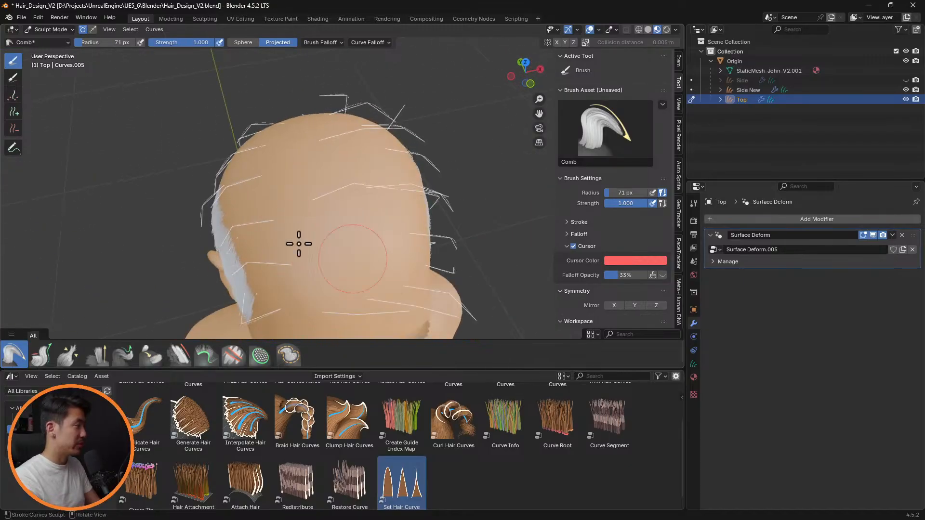
click(14, 112)
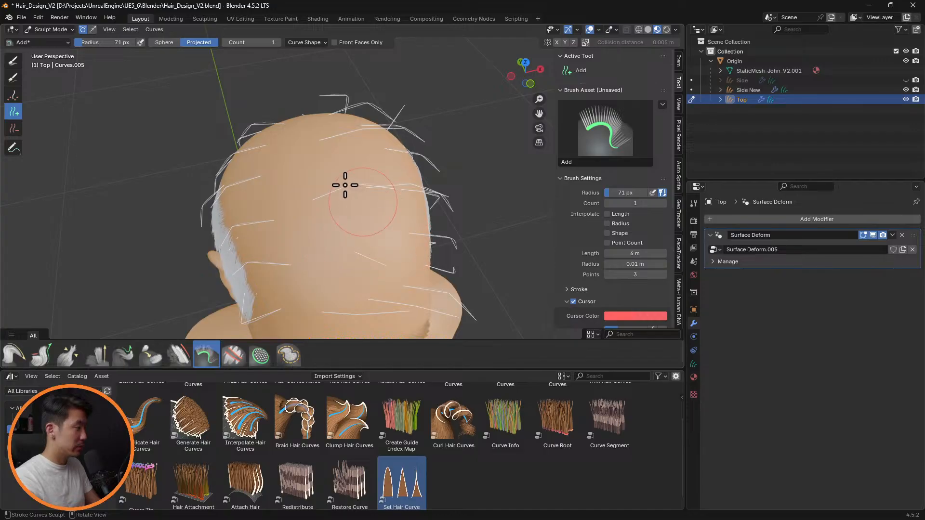
middle_drag(379, 167, 368, 116)
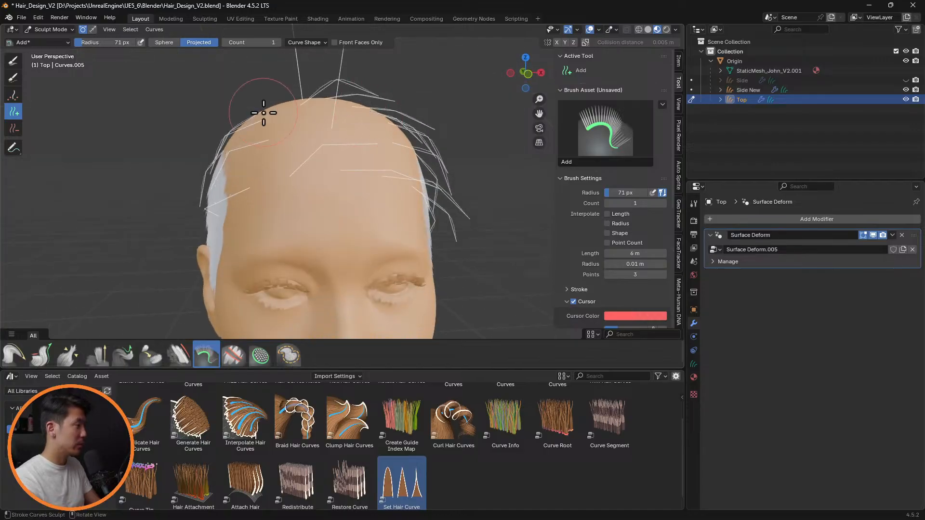
Step: Comb the newly added upright guide curves on top of the head over toward the character's left side
click(14, 354)
middle_drag(326, 154, 374, 108)
key(super)
key(super)
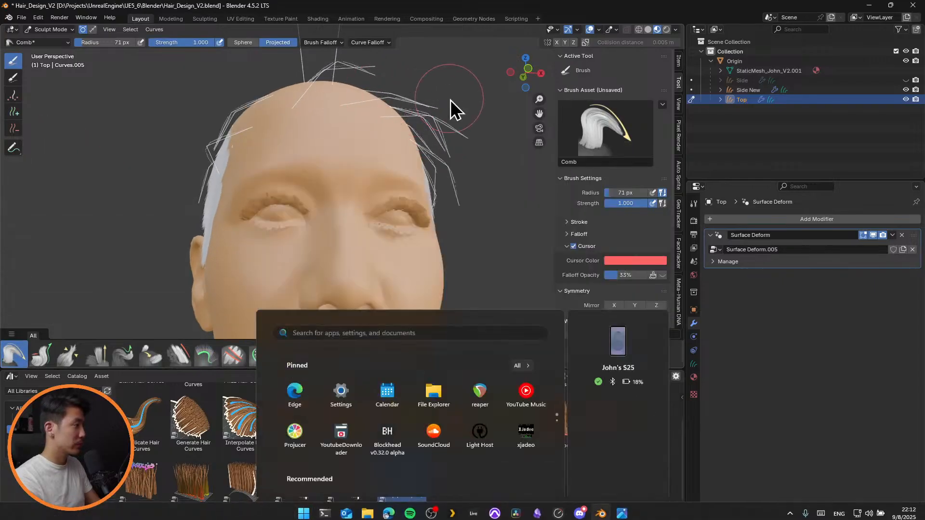
shift+middle_drag(445, 103, 436, 246)
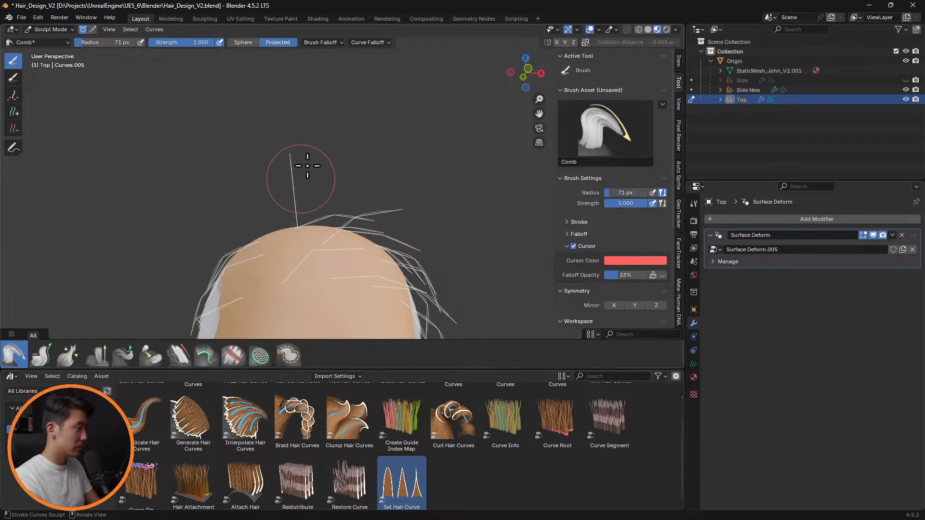
middle_drag(308, 165, 362, 207)
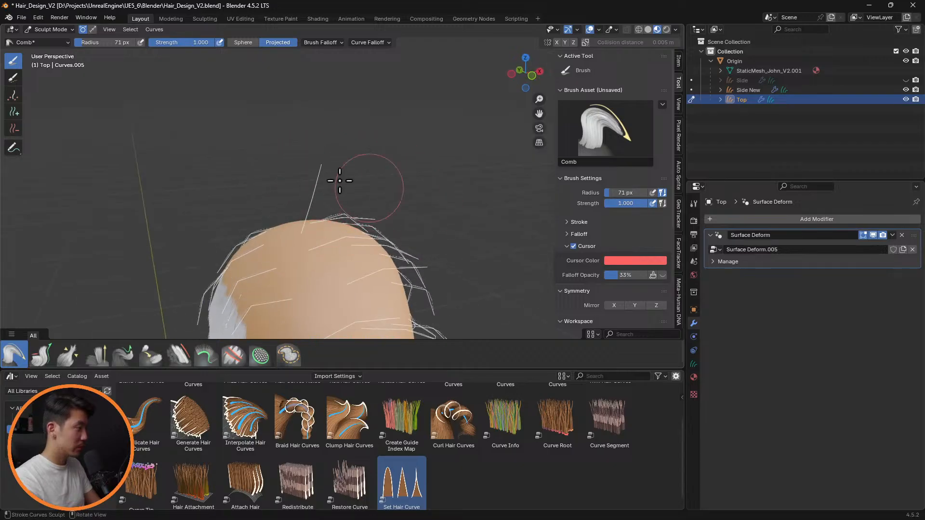
middle_drag(393, 178, 340, 203)
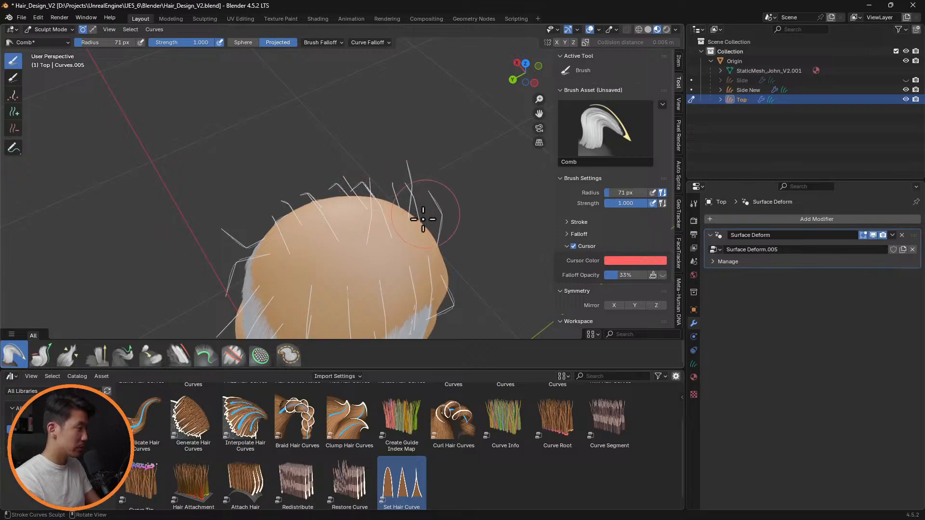
middle_drag(423, 219, 344, 252)
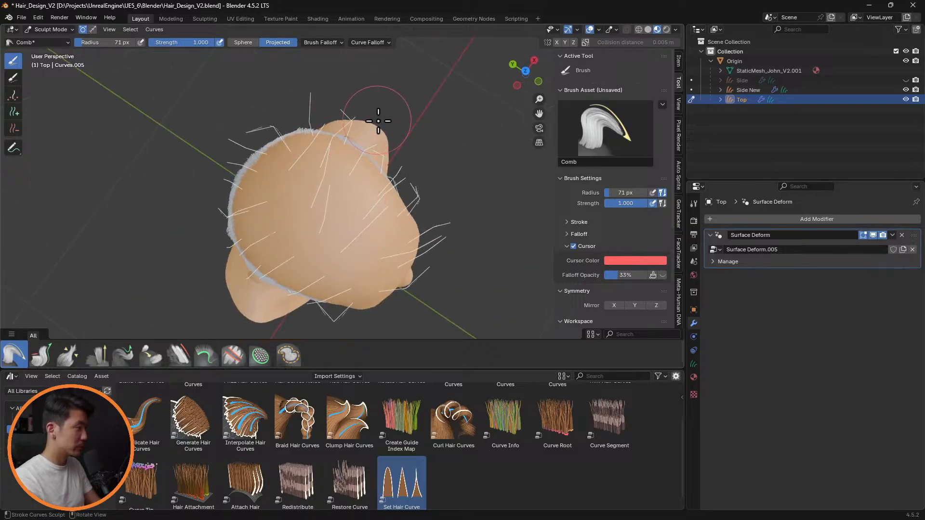
mouse_move(355, 93)
middle_down()
mouse_move(346, 377)
mouse_move(369, 363)
mouse_move(413, 368)
mouse_move(418, 190)
mouse_move(366, 192)
mouse_move(364, 217)
middle_up()
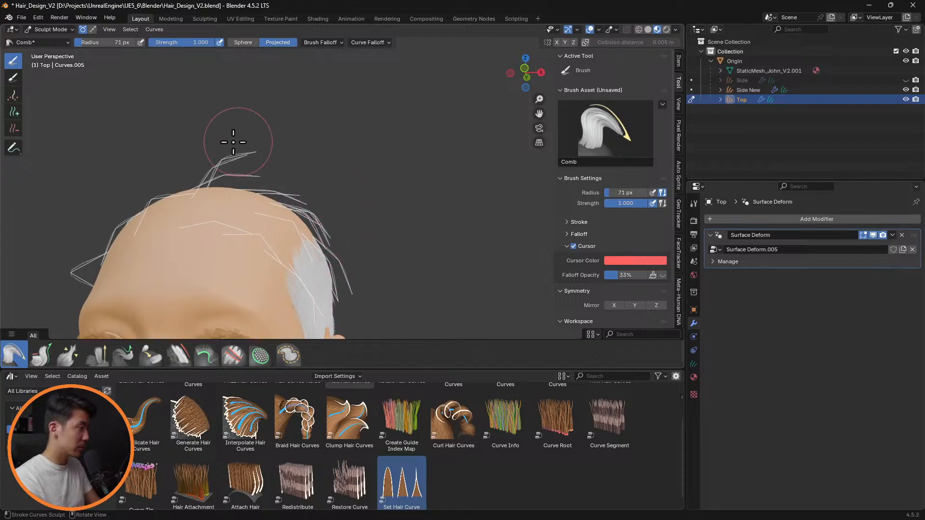
Step: Comb the guides along the crown further across the head so their tips bend down over the character's left side
drag(233, 140, 273, 159)
mouse_move(273, 158)
middle_down()
mouse_move(368, 183)
mouse_move(355, 203)
middle_up()
scroll(331, 207, up, 5)
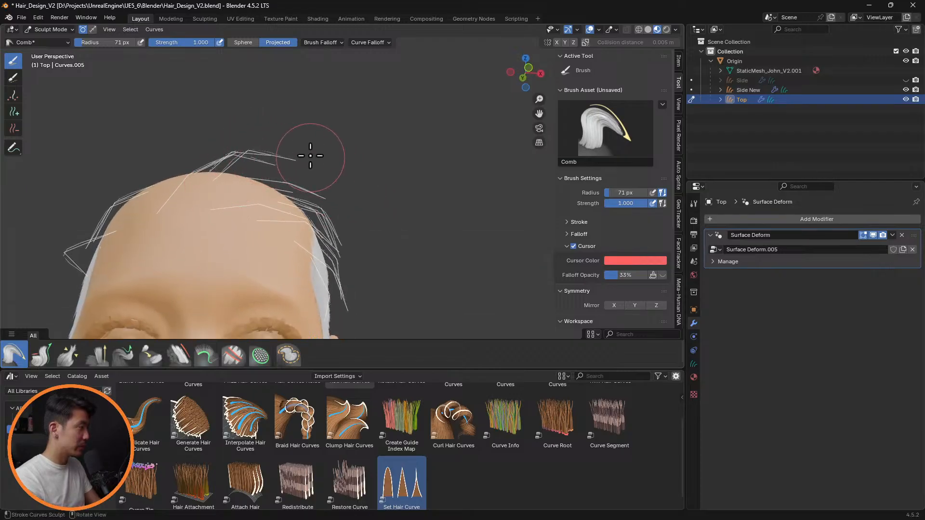
middle_drag(317, 146, 323, 172)
drag(225, 151, 321, 179)
middle_drag(376, 203, 427, 236)
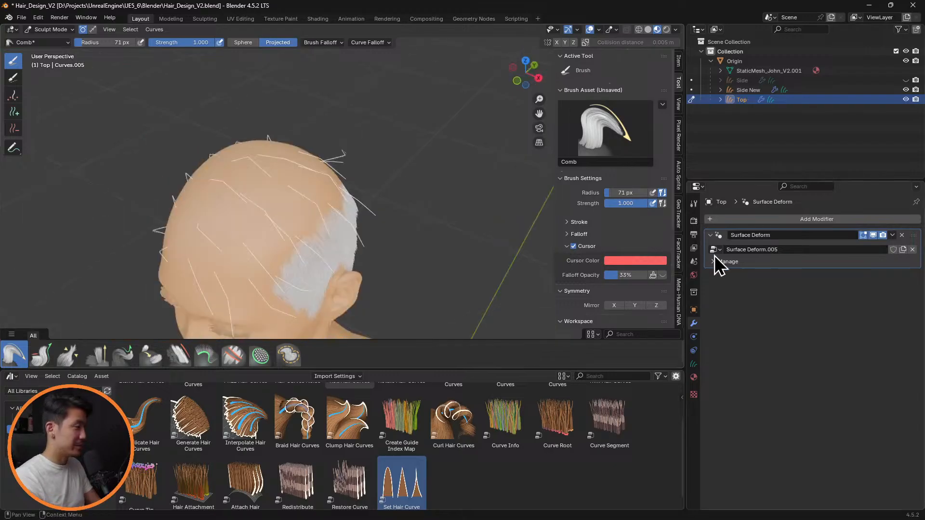
Step: Add the Interpolate Hair Curves modifier to the Top hair and choose Origin as its surface
drag(268, 424, 317, 206)
middle_drag(429, 244, 450, 230)
click(842, 290)
click(833, 307)
scroll(450, 230, down, 5)
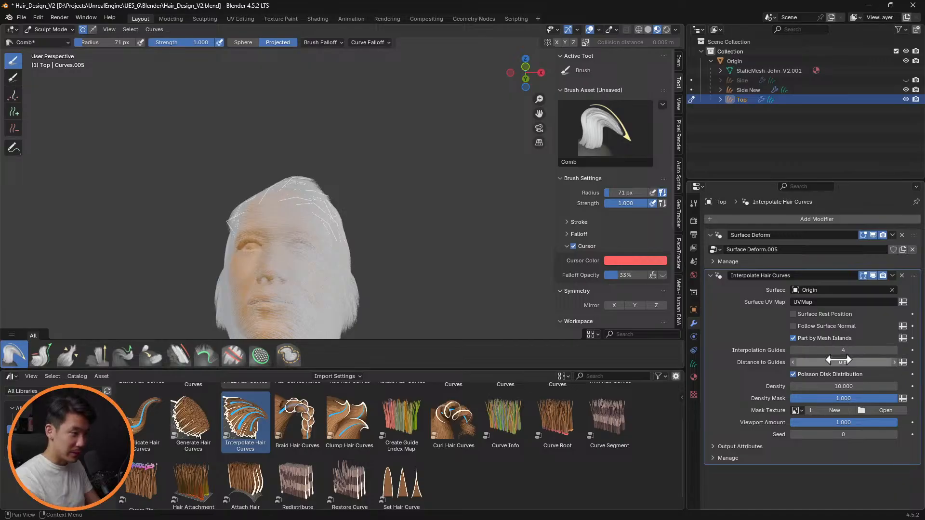
Step: Set the Interpolate Hair Curves modifier's Distance to Guides to 2 m
drag(844, 362, 866, 362)
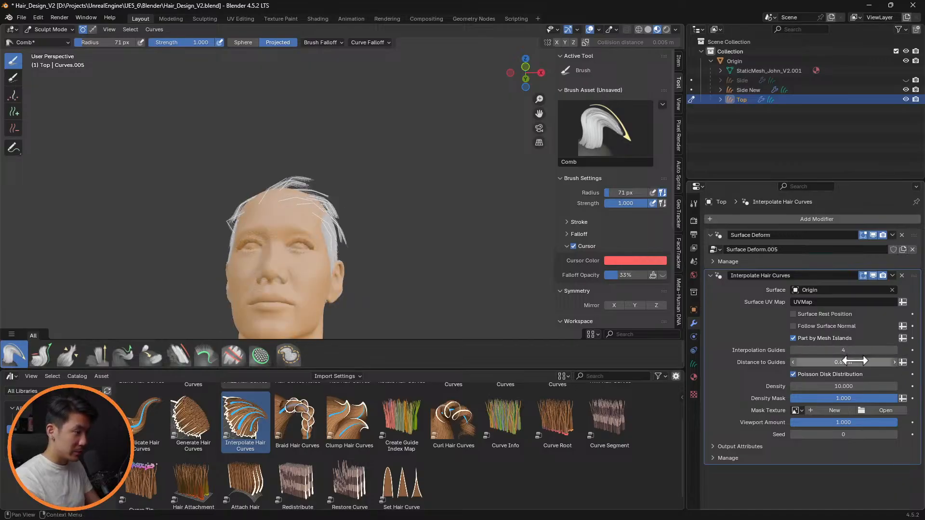
click(866, 363)
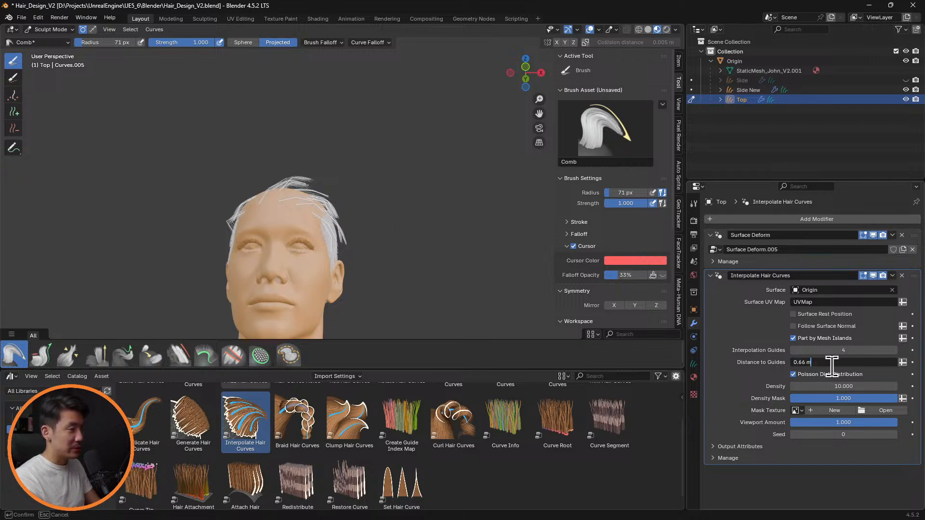
key(Return)
middle_drag(359, 219, 378, 270)
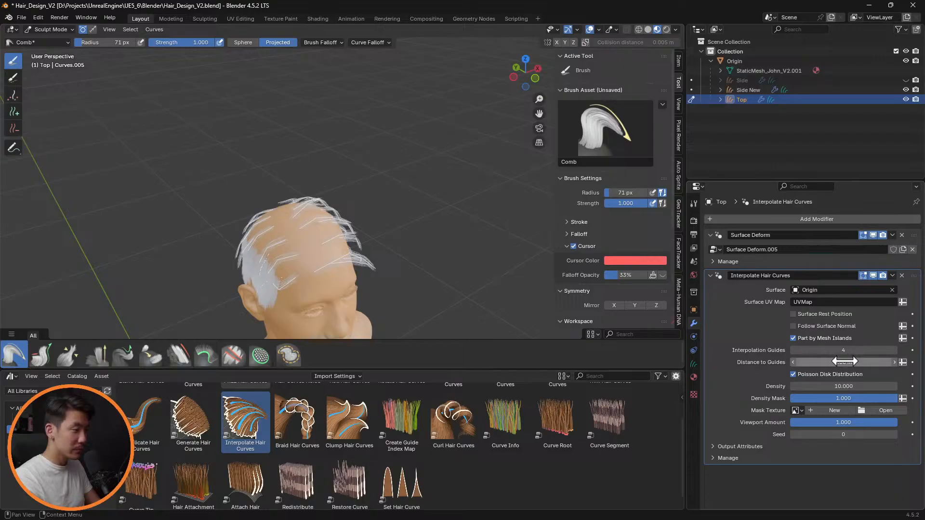
drag(858, 362, 880, 362)
middle_drag(447, 239, 413, 231)
drag(856, 361, 857, 362)
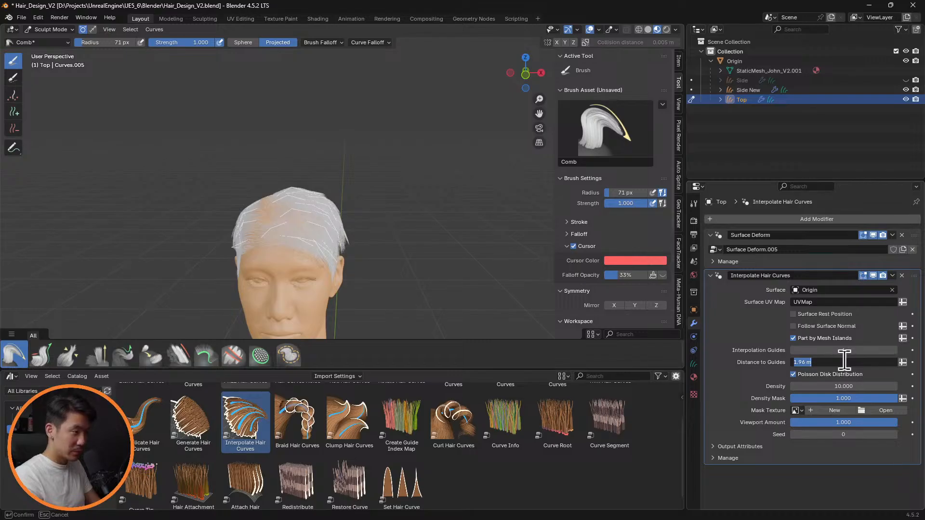
text(2)
key(Return)
Step: Comb the front guides near the character's left temple back and down toward the ear
scroll(368, 234, up, 3)
middle_drag(367, 234, 400, 227)
middle_drag(382, 260, 371, 185)
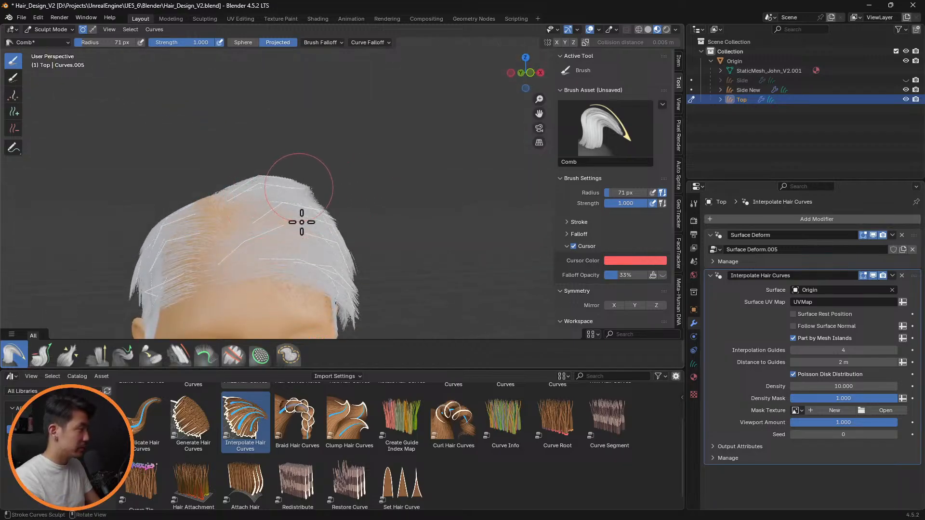
mouse_move(264, 242)
middle_down()
mouse_move(341, 200)
mouse_move(207, 217)
middle_up()
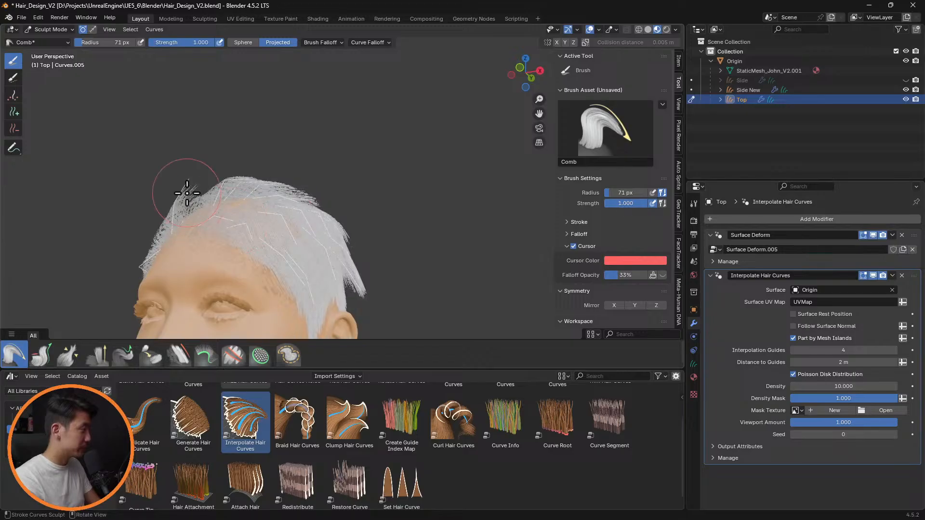
drag(232, 213, 252, 234)
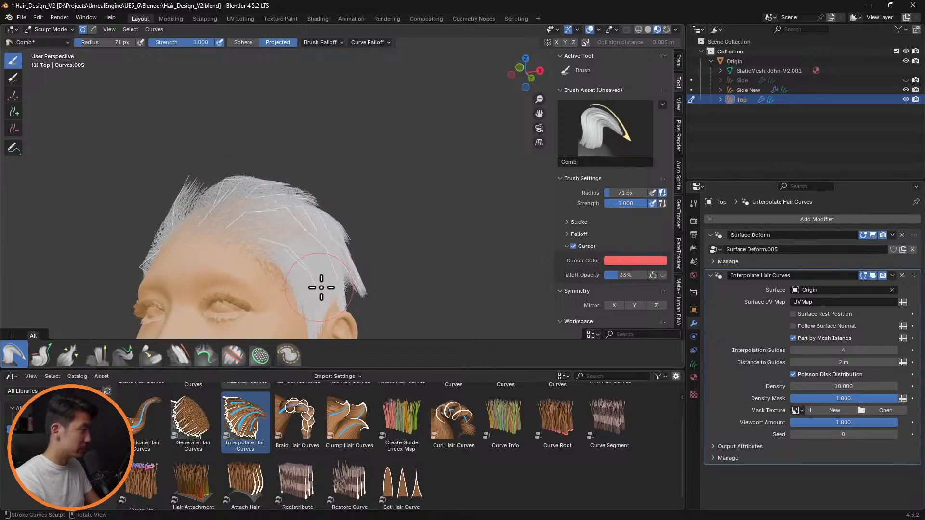
Step: Set the interpolated hair's Density to 20 after inspecting the coverage on the sides and back of the head
middle_drag(427, 270, 373, 306)
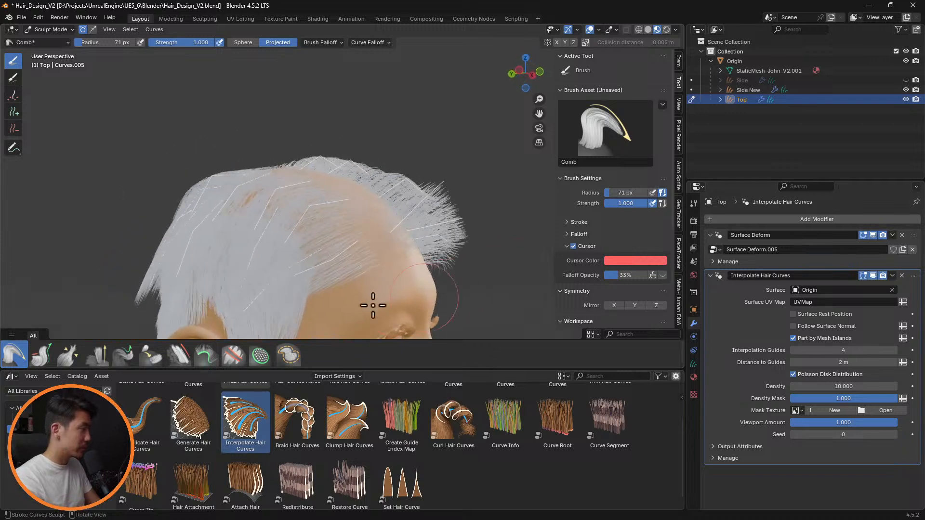
mouse_move(315, 313)
middle_down()
mouse_move(310, 289)
mouse_move(295, 303)
mouse_move(295, 289)
mouse_move(365, 212)
mouse_move(289, 192)
mouse_move(398, 212)
mouse_move(382, 262)
mouse_move(439, 288)
mouse_move(417, 253)
mouse_move(432, 233)
mouse_move(425, 249)
mouse_move(303, 267)
middle_up()
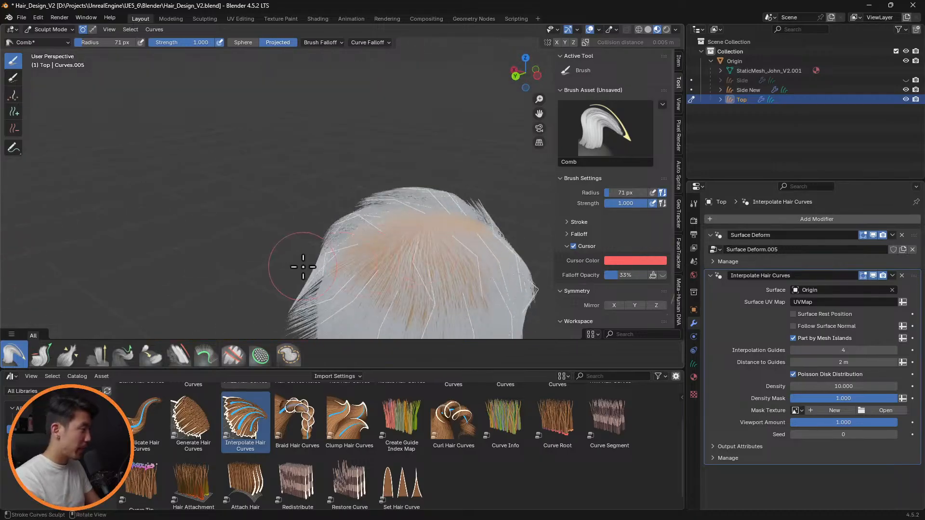
middle_drag(337, 313, 372, 230)
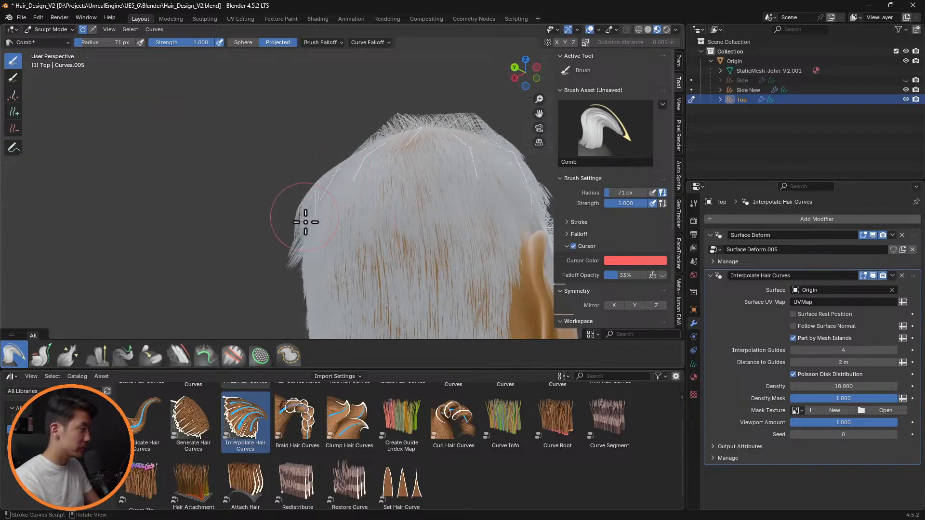
middle_drag(380, 244, 494, 321)
double_click(840, 386)
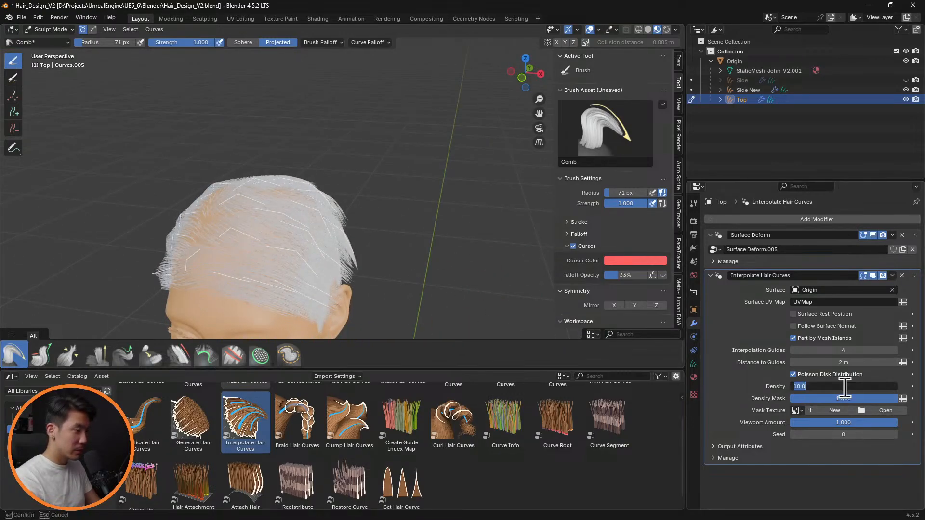
text(20)
key(Return)
Step: Comb the upper guides on the character's right side toward the parting and the lower ones down toward the ear
mouse_move(285, 219)
middle_down()
mouse_move(361, 175)
mouse_move(293, 229)
middle_up()
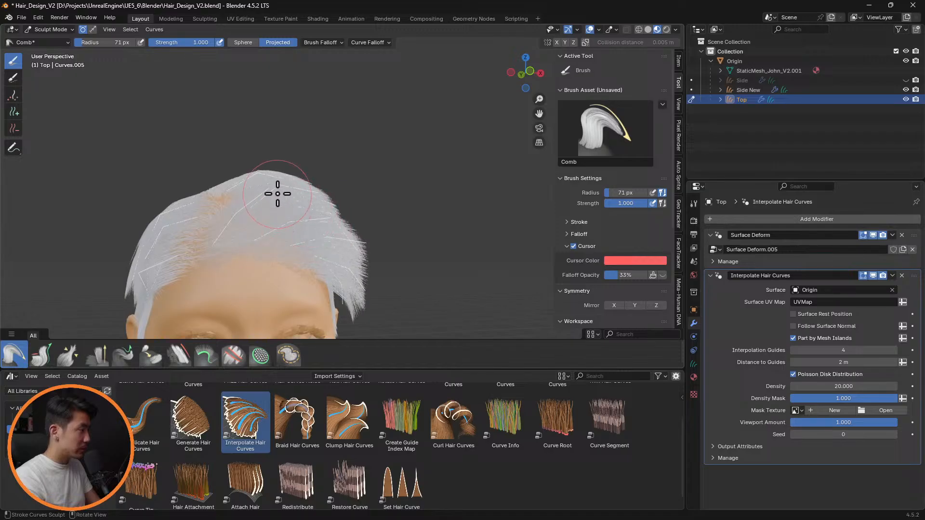
middle_drag(339, 190, 179, 245)
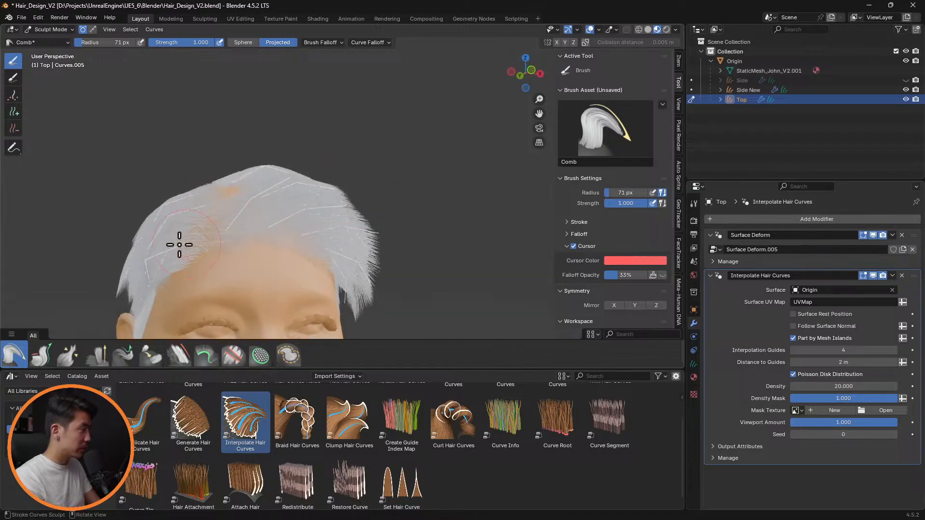
drag(163, 212, 190, 210)
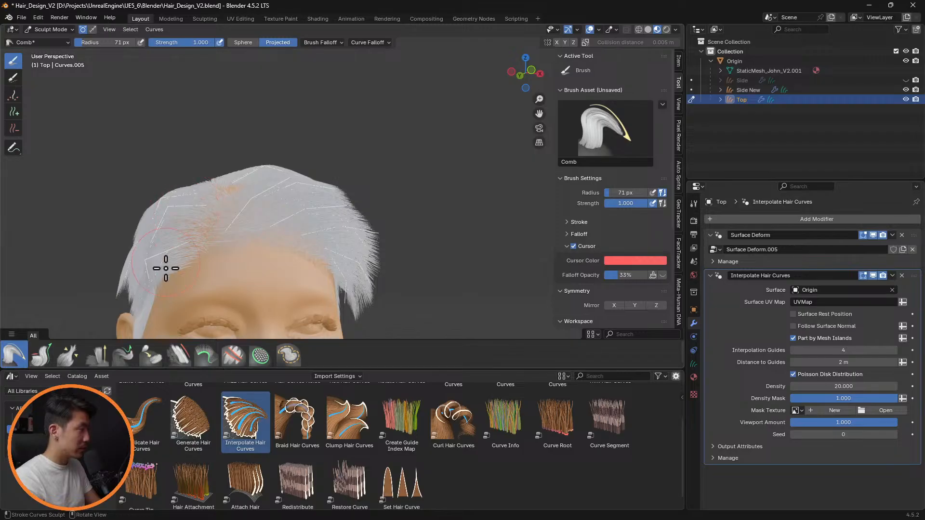
mouse_move(169, 241)
mouse_down()
mouse_move(124, 283)
mouse_move(146, 287)
mouse_move(126, 299)
mouse_up()
Step: Comb the guides on the character's right side upward and inward to add volume beside the parting
middle_drag(252, 238, 318, 246)
scroll(317, 246, down, 3)
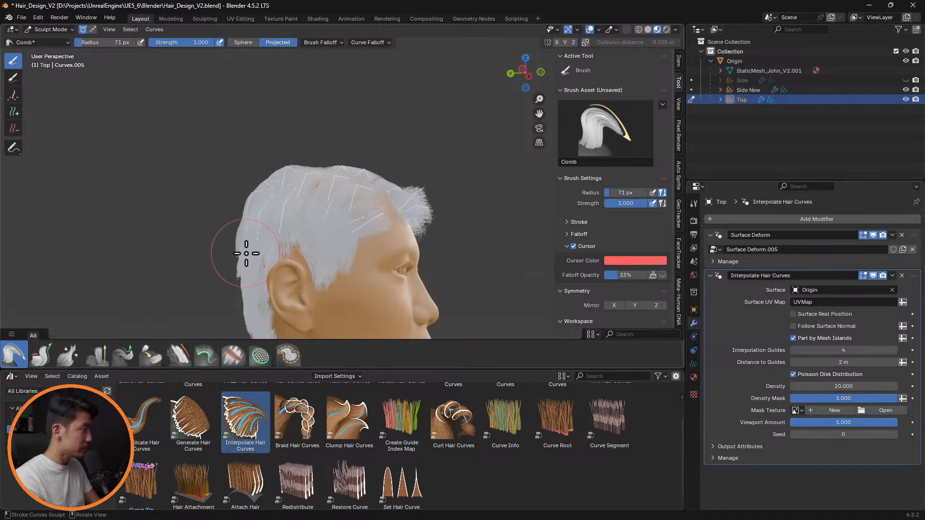
middle_drag(246, 254, 558, 275)
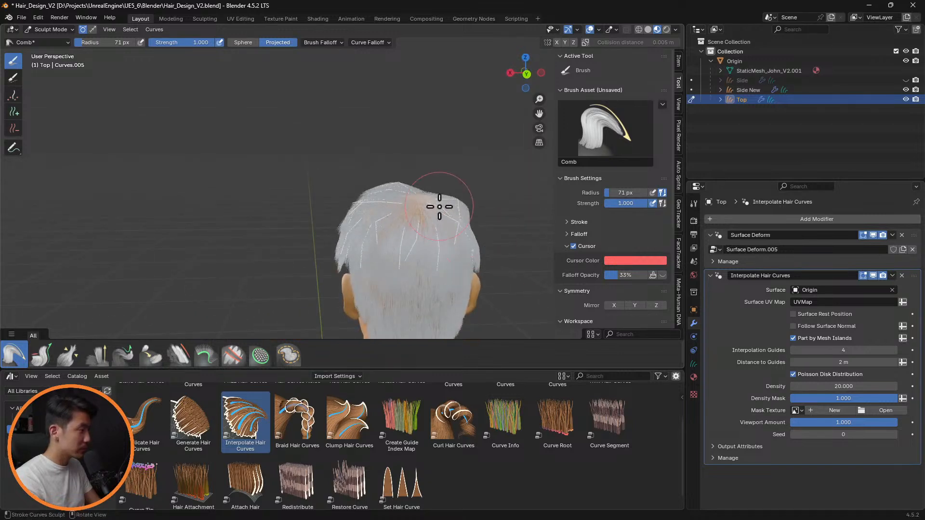
middle_drag(440, 207, 271, 161)
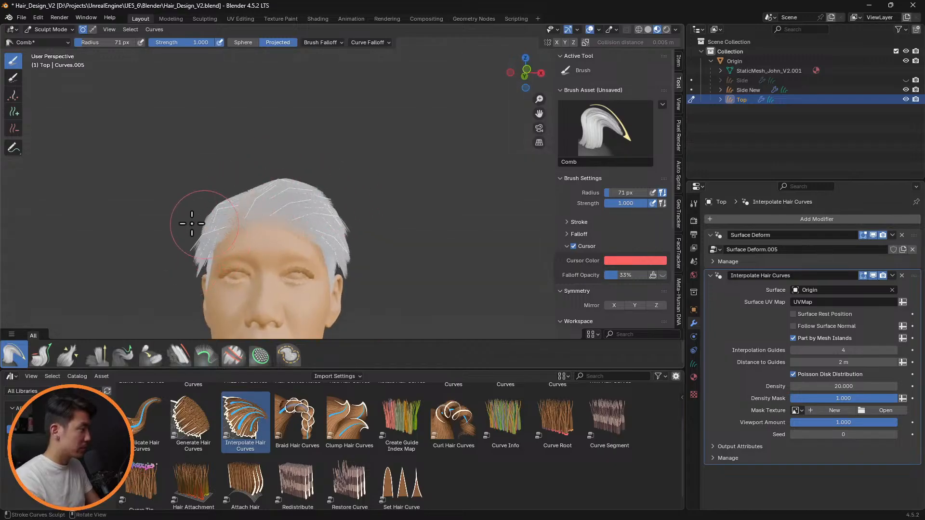
drag(192, 224, 238, 192)
middle_drag(240, 182, 229, 211)
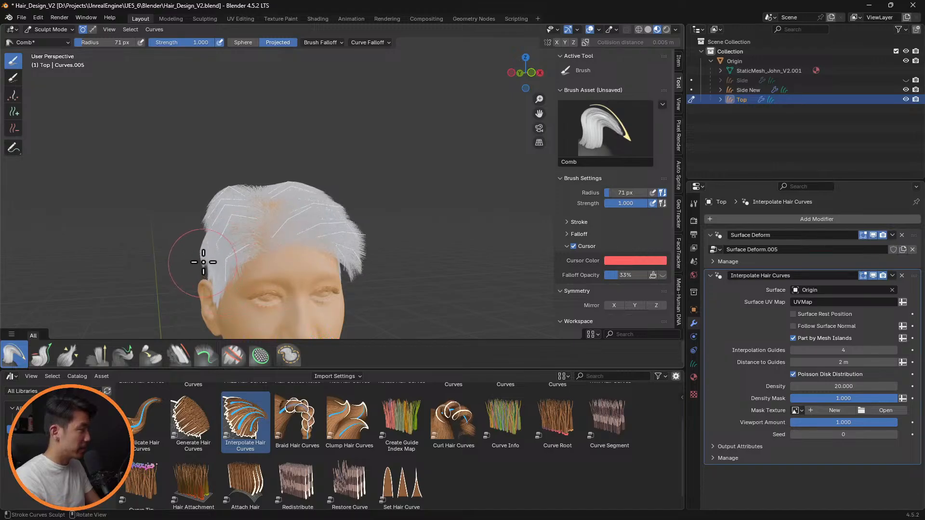
Step: Examine the top hair's shape and volume from above, from the front and up close around the hairline
mouse_move(347, 223)
middle_down()
mouse_move(407, 303)
mouse_move(350, 269)
mouse_move(393, 268)
middle_up()
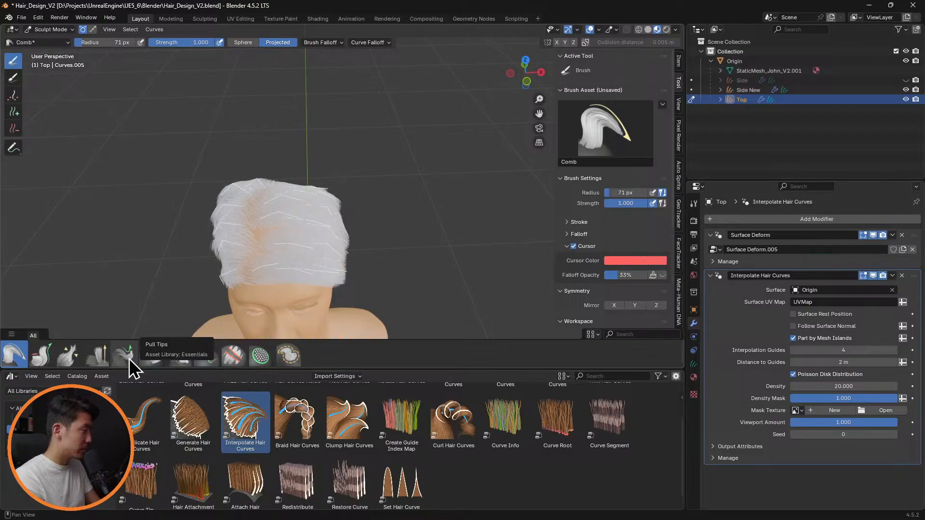
middle_drag(412, 261, 410, 199)
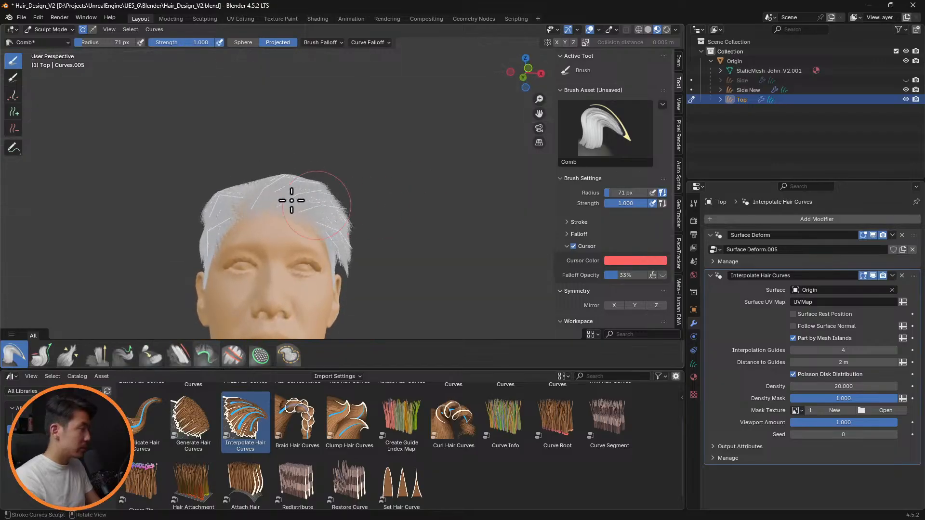
middle_drag(317, 173, 342, 239)
middle_drag(413, 236, 389, 213)
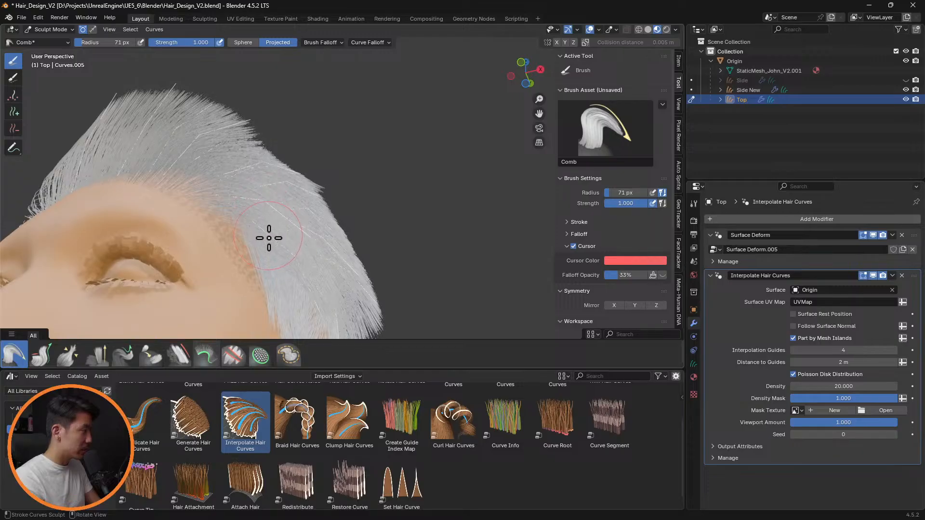
mouse_move(269, 238)
middle_down()
mouse_move(337, 221)
mouse_move(166, 215)
mouse_move(271, 219)
mouse_move(165, 182)
middle_up()
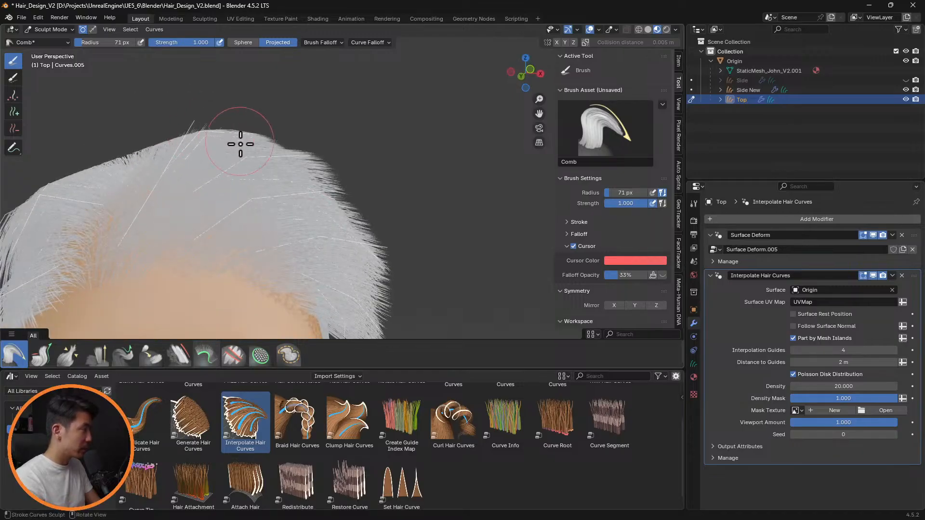
middle_drag(240, 144, 214, 203)
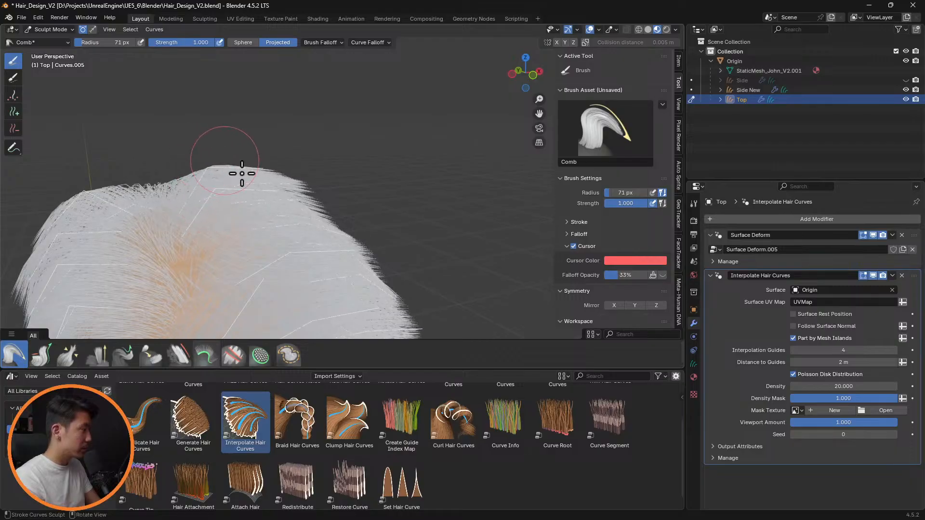
middle_drag(278, 213, 269, 179)
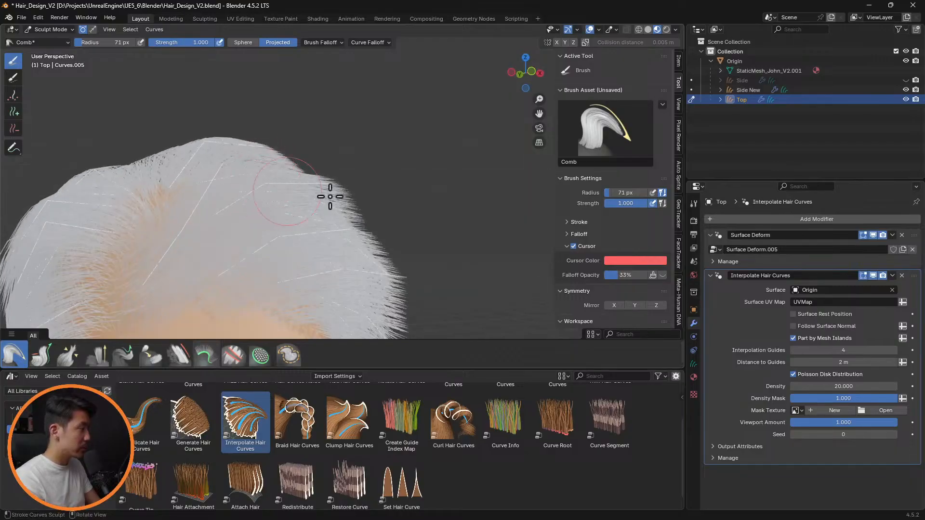
Step: Set the Comb brush radius to 267 px and comb the top guides for more volume
key(f)
click(434, 198)
middle_drag(351, 217, 333, 198)
scroll(333, 198, down, 3)
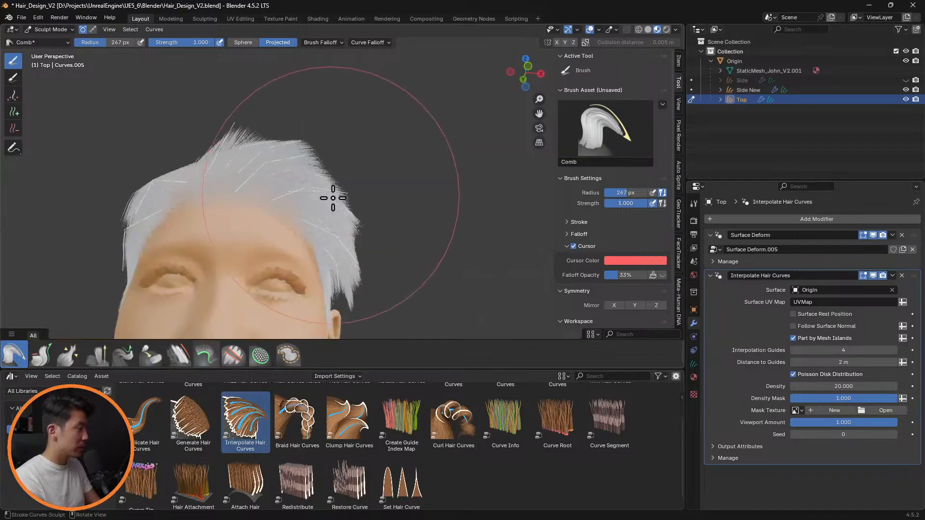
Step: Set the Comb brush radius to 183 px and comb the guides at the back of the head downward
middle_drag(397, 246, 296, 246)
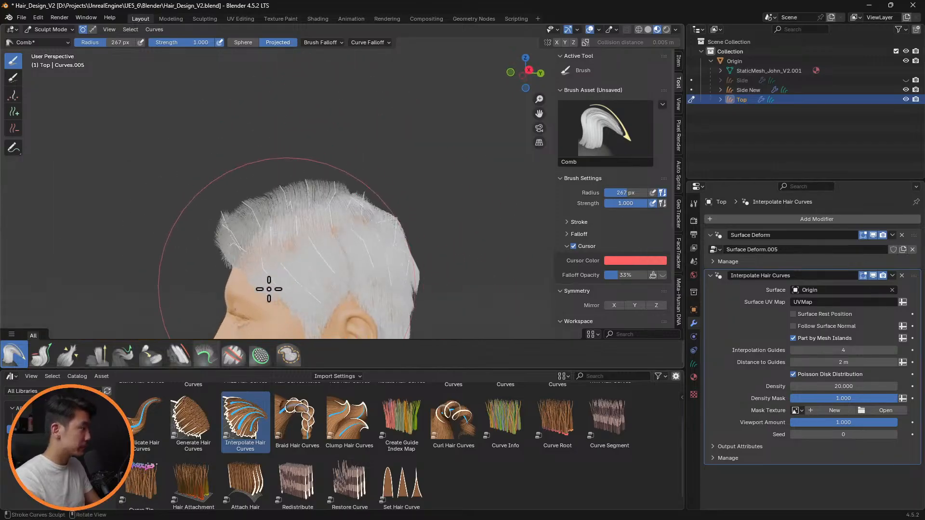
middle_drag(295, 277, 307, 241)
key(f)
click(251, 241)
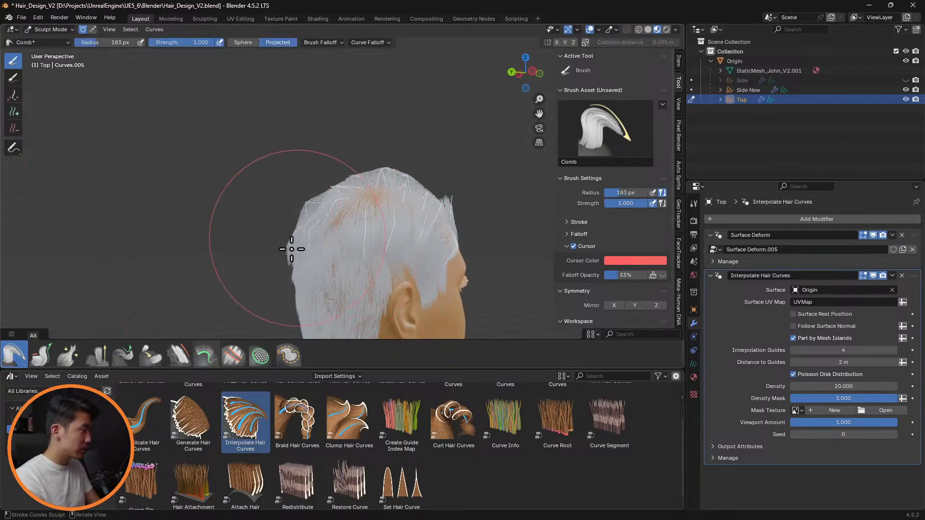
mouse_move(302, 212)
mouse_down()
mouse_move(291, 258)
mouse_move(318, 244)
mouse_move(303, 208)
mouse_move(306, 254)
mouse_up()
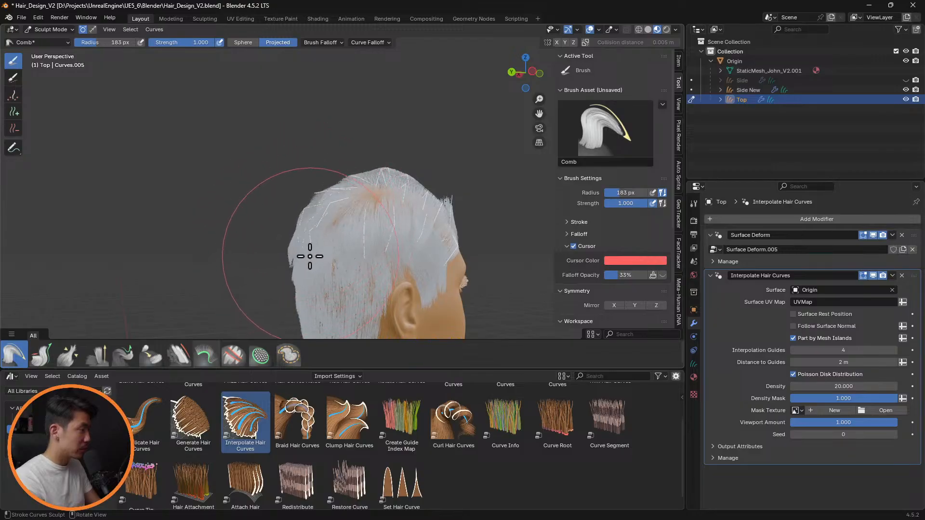
Step: Set the Comb brush radius to 106 px and check the hairstyle from the front and the character's left side
mouse_move(388, 260)
middle_down()
mouse_move(388, 248)
mouse_move(348, 257)
mouse_move(334, 247)
middle_up()
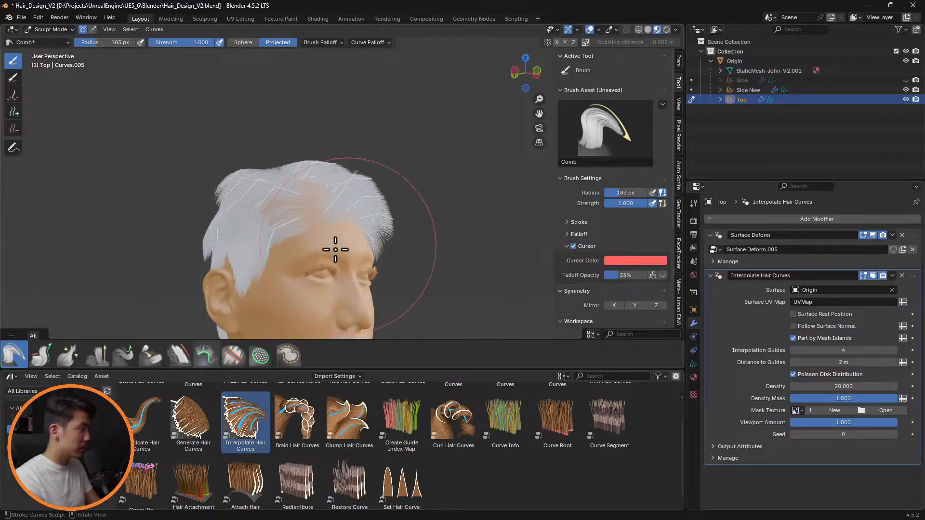
key(f)
click(185, 261)
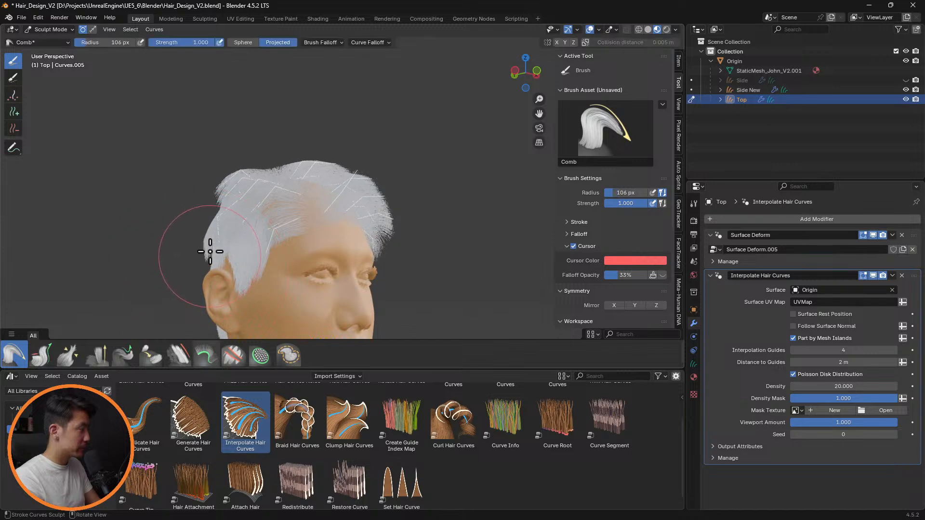
middle_drag(392, 196, 401, 235)
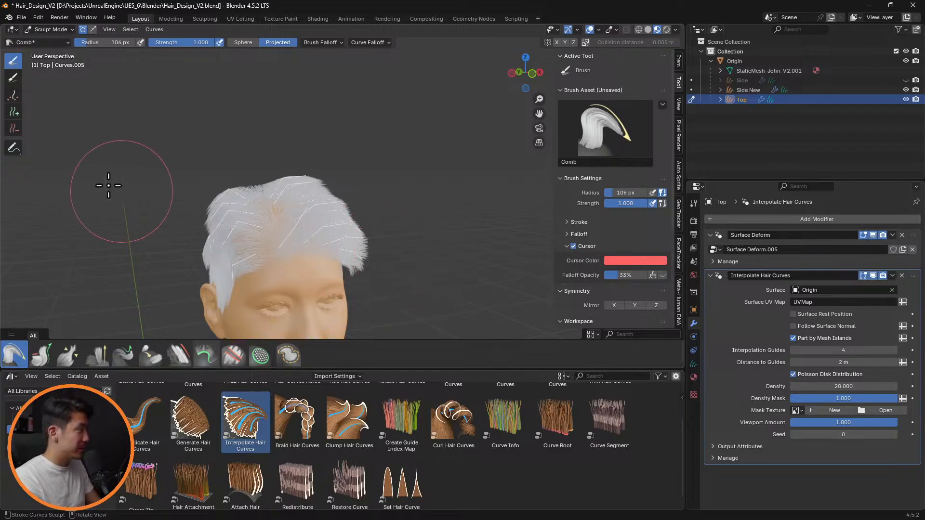
mouse_move(217, 183)
middle_down()
mouse_move(388, 221)
mouse_move(472, 279)
mouse_move(409, 244)
mouse_move(485, 184)
mouse_move(518, 204)
middle_up()
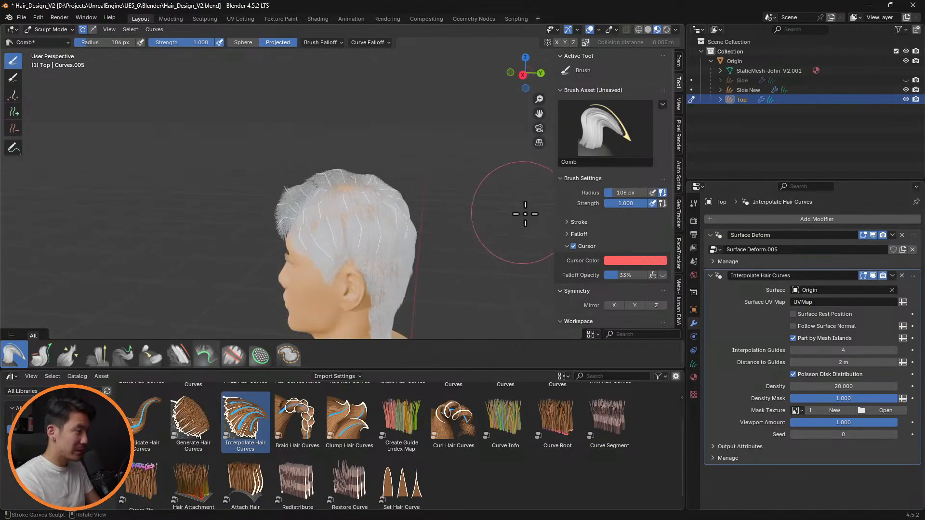
Step: Deselect all the Top hair curves and set the Add brush's curve count to 5
click(14, 111)
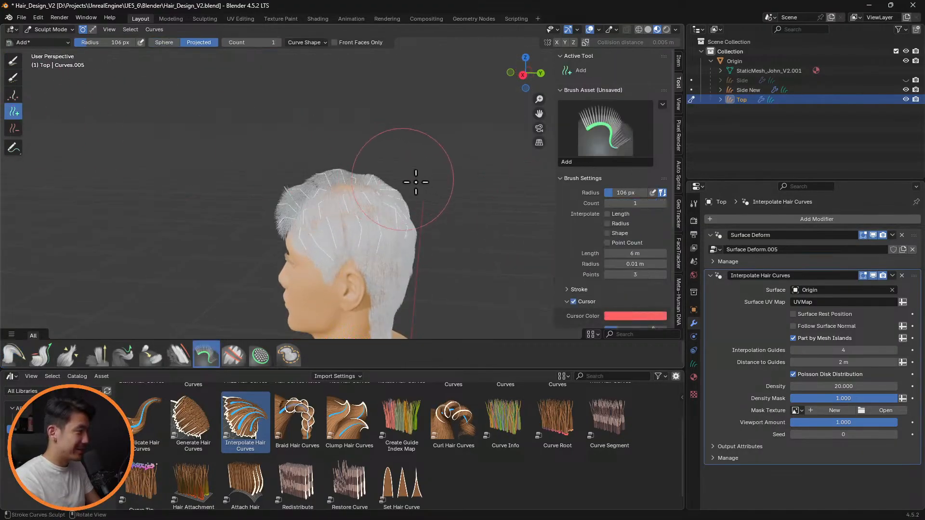
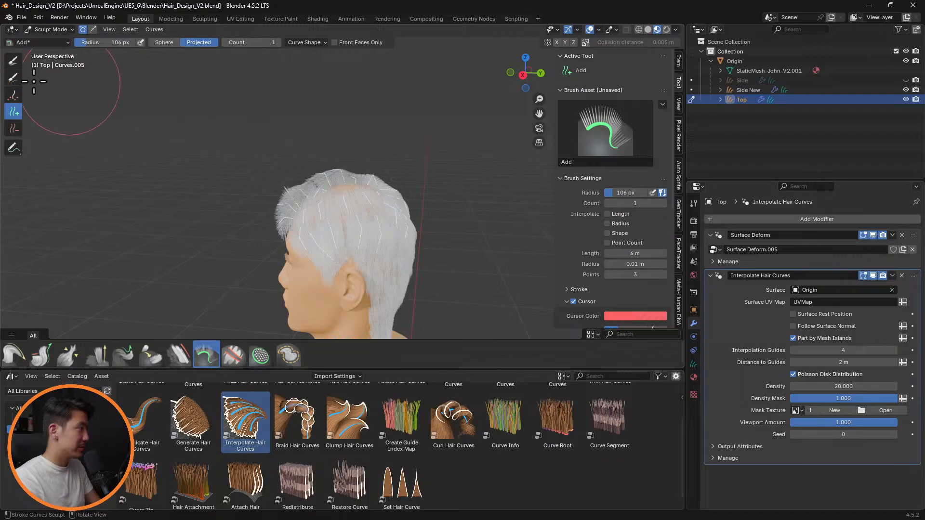
click(15, 355)
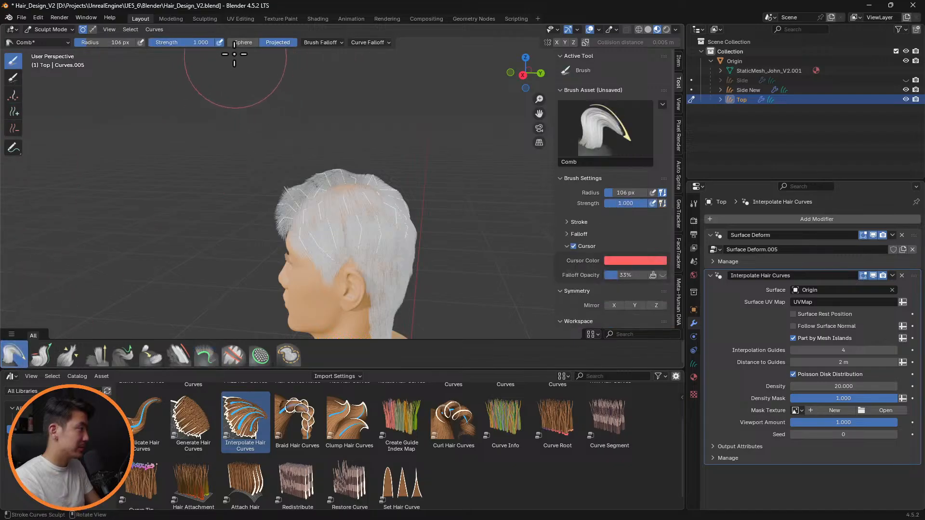
click(13, 78)
key(alt+a)
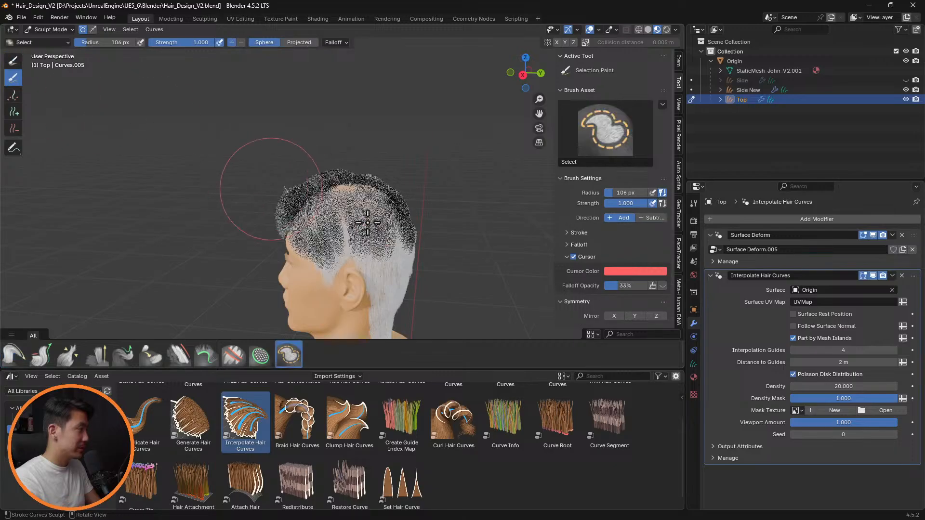
mouse_move(436, 172)
middle_down()
mouse_move(435, 188)
mouse_move(353, 198)
middle_up()
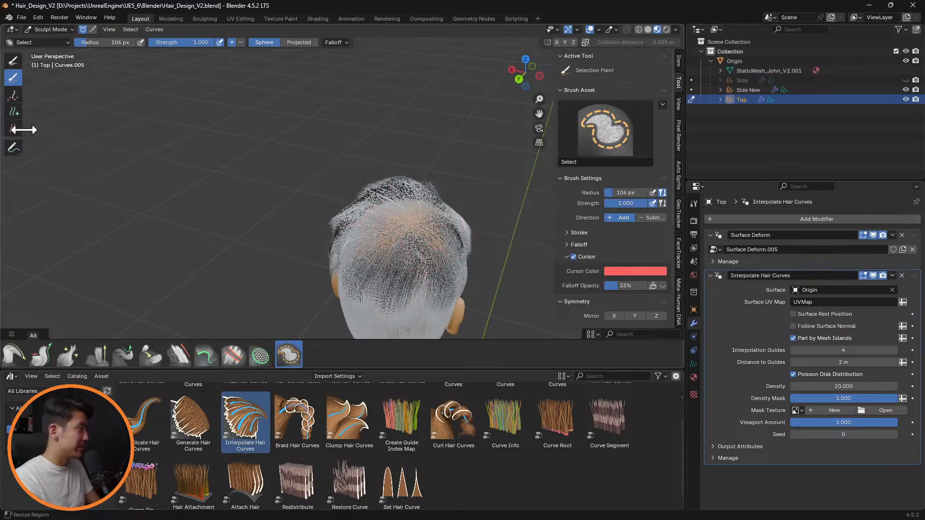
click(15, 113)
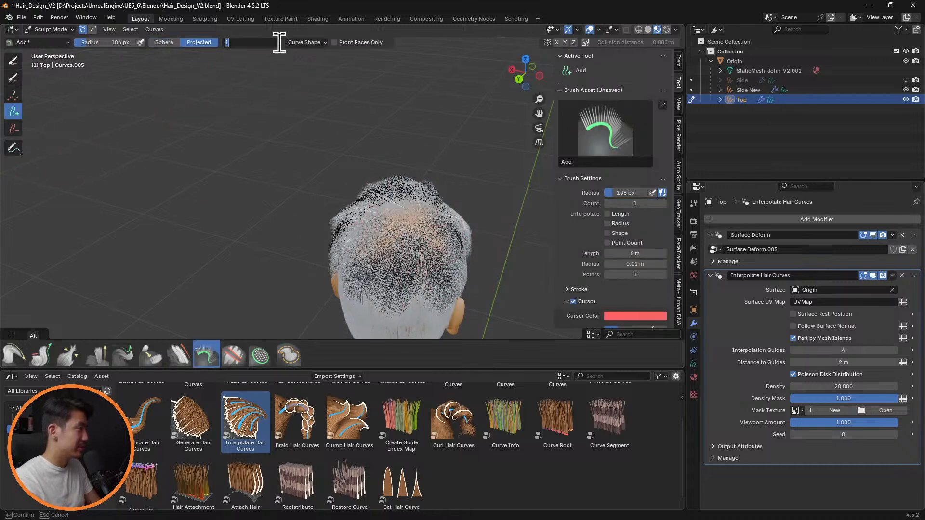
drag(251, 42, 262, 43)
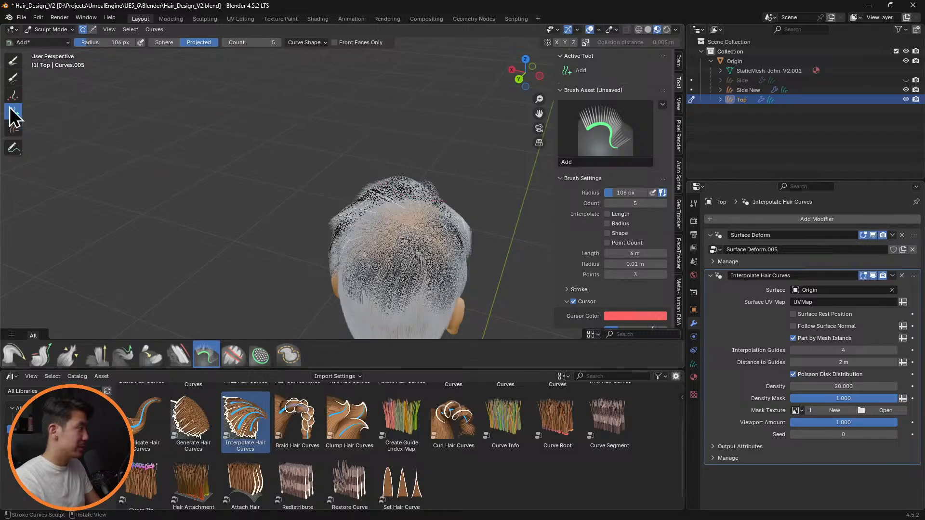
Step: Comb the guides above the forehead upward and toward the character's left side
click(13, 91)
click(14, 355)
middle_drag(219, 213, 235, 144)
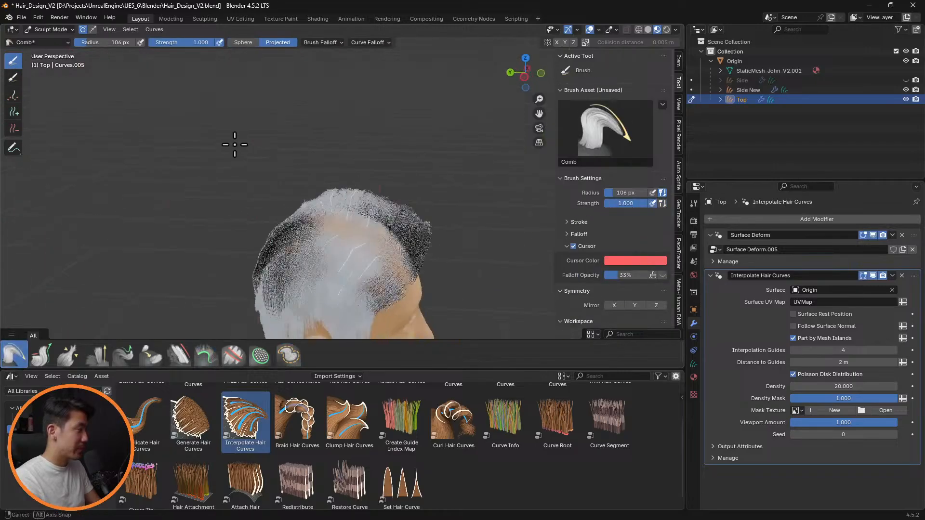
mouse_move(352, 149)
middle_down()
mouse_move(380, 161)
mouse_move(300, 135)
mouse_move(345, 157)
middle_up()
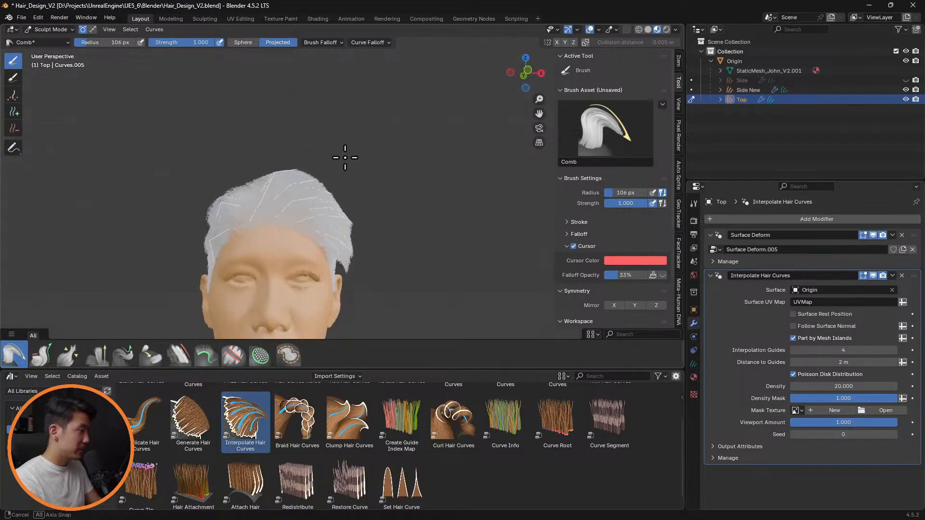
scroll(325, 189, up, 3)
drag(236, 183, 269, 168)
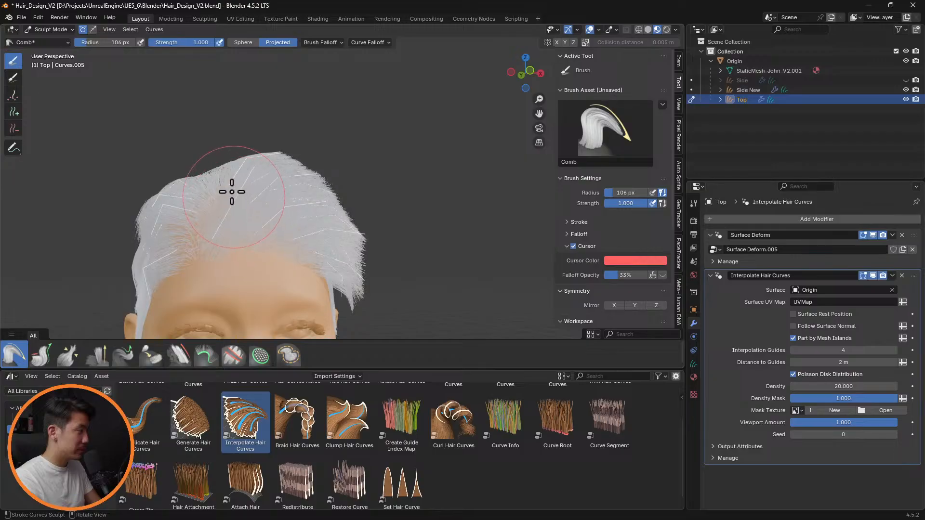
middle_drag(354, 160, 212, 140)
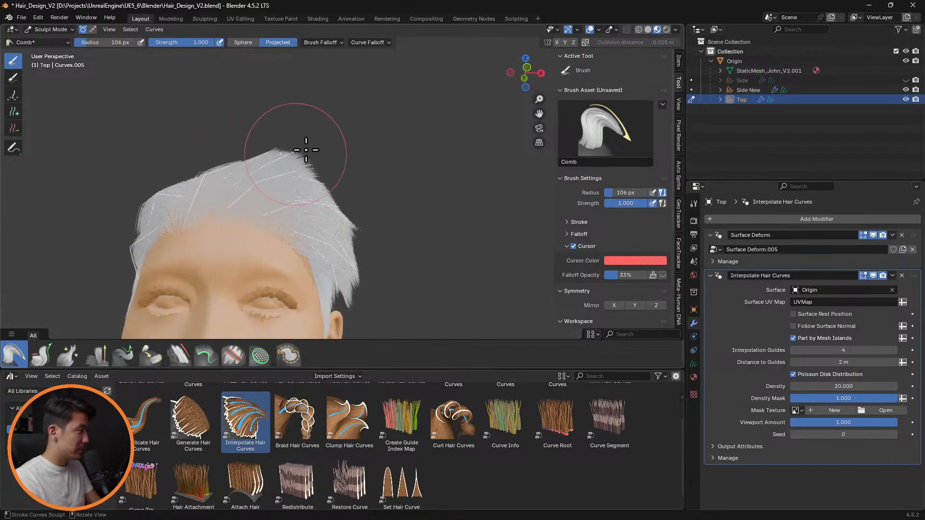
mouse_move(305, 161)
middle_down()
mouse_move(361, 186)
mouse_move(407, 258)
mouse_move(291, 219)
mouse_move(305, 271)
middle_up()
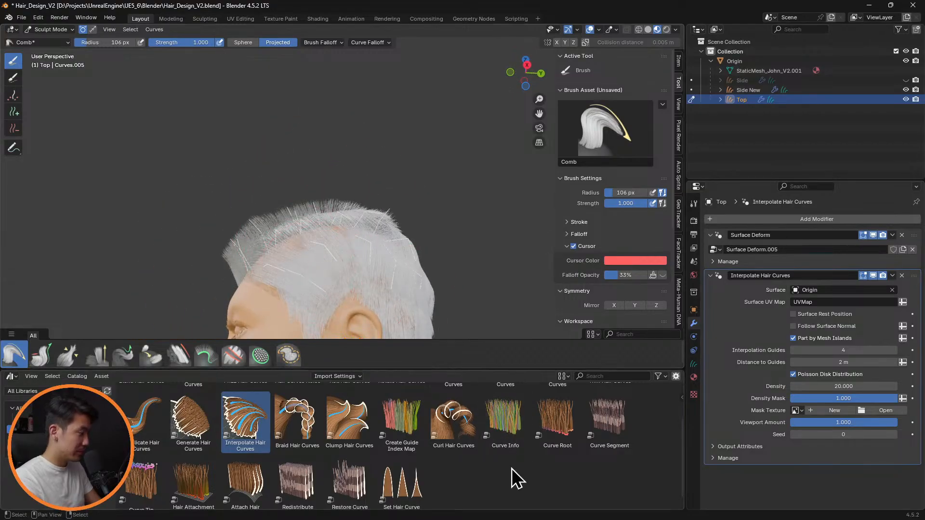
Step: Set the Comb brush radius to 36 px and comb the guides on the character's right side
mouse_move(437, 237)
middle_down()
mouse_move(428, 266)
mouse_move(481, 250)
mouse_move(458, 262)
mouse_move(481, 250)
mouse_move(519, 268)
mouse_move(417, 268)
middle_up()
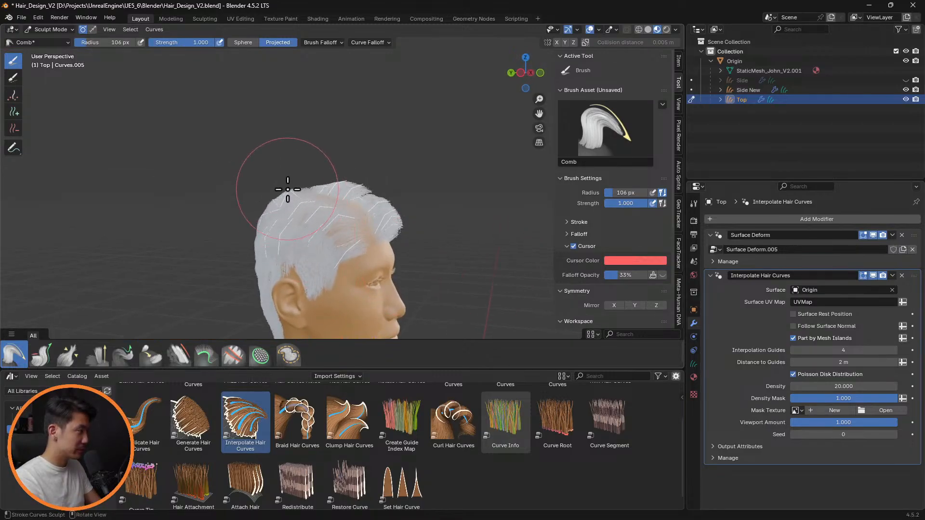
key(f)
click(251, 191)
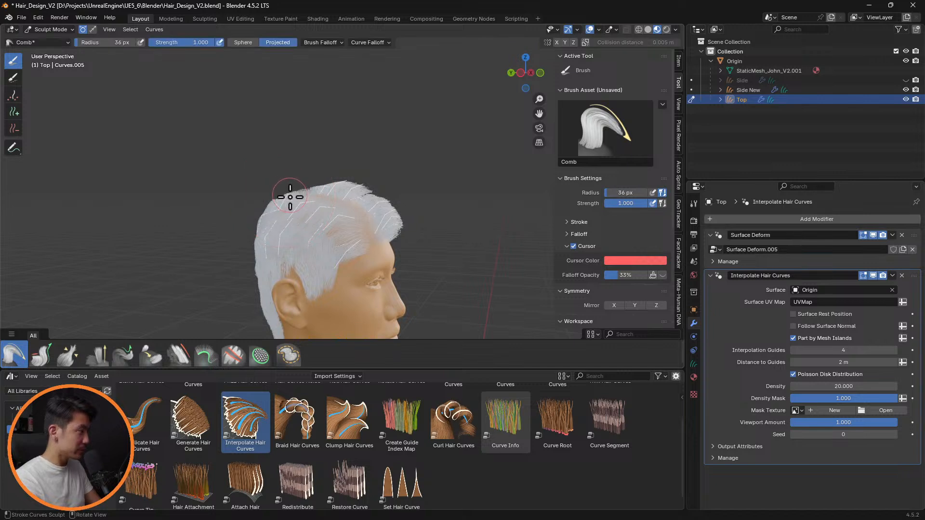
middle_drag(386, 174, 320, 161)
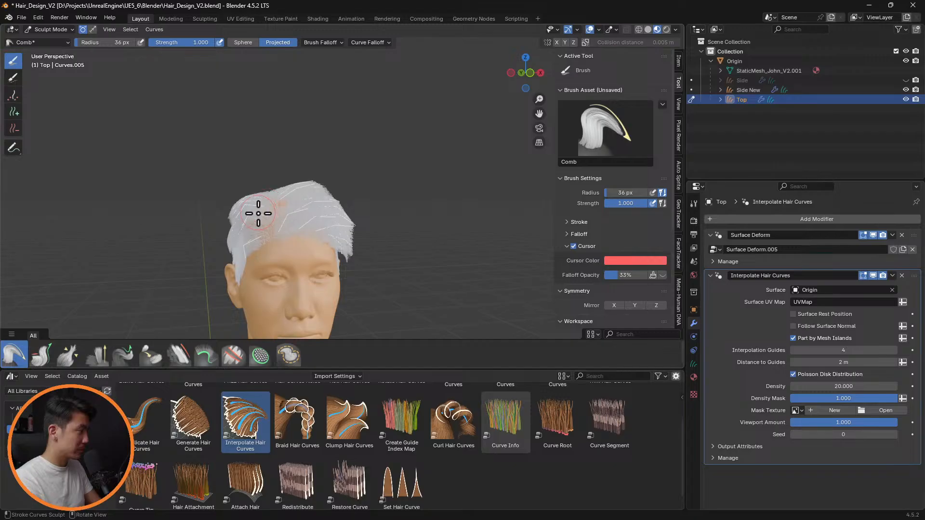
mouse_move(384, 190)
middle_down()
mouse_move(379, 268)
mouse_move(368, 222)
mouse_move(422, 144)
mouse_move(435, 222)
mouse_move(479, 223)
mouse_move(334, 252)
middle_up()
Step: Set the Comb brush radius to 145 px, comb the upper guides from behind, and check the hairstyle from the front
key(f)
click(399, 250)
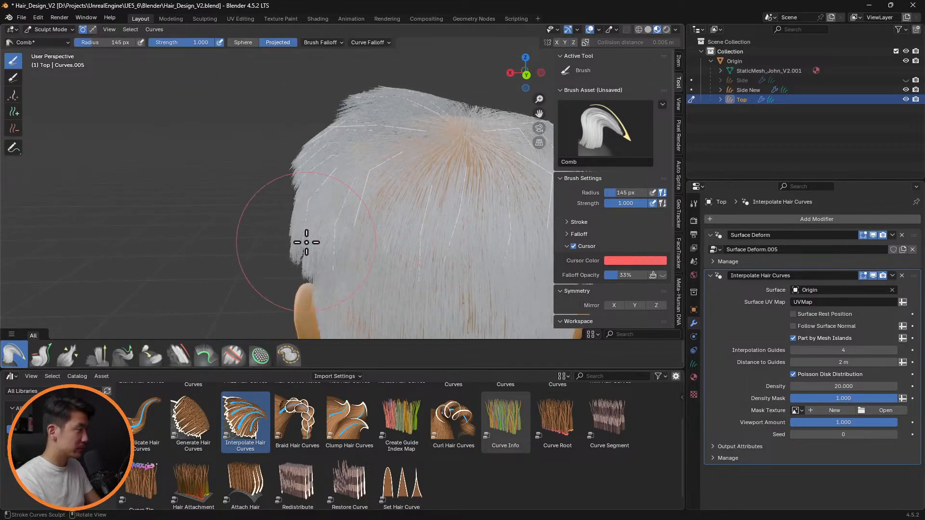
drag(360, 114, 363, 110)
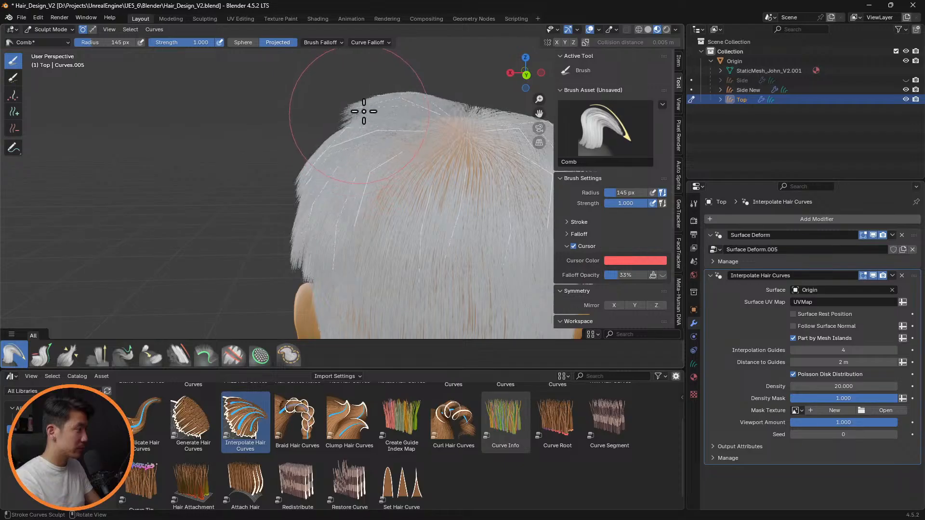
drag(416, 97, 407, 107)
mouse_move(396, 113)
middle_down()
mouse_move(413, 102)
mouse_move(434, 120)
mouse_move(429, 138)
mouse_move(498, 156)
mouse_move(424, 120)
middle_up()
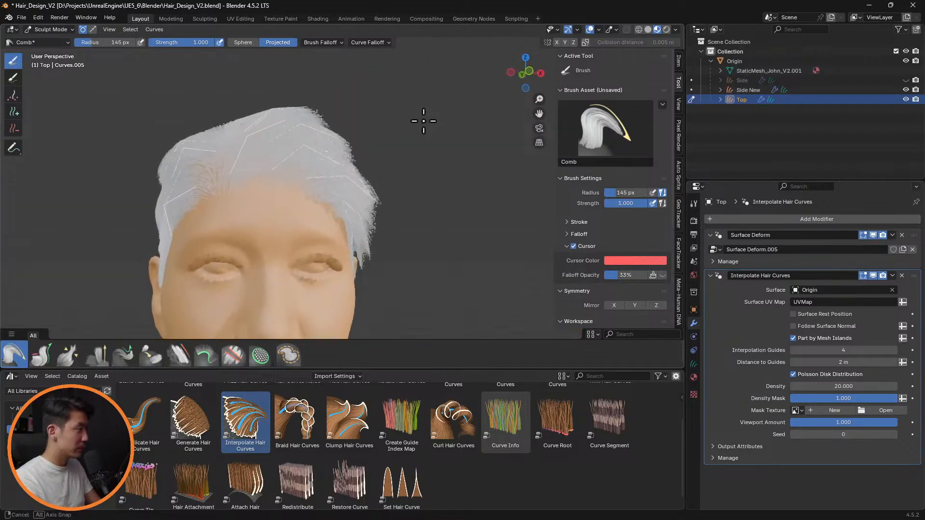
mouse_move(356, 118)
middle_down()
mouse_move(392, 138)
mouse_move(401, 201)
mouse_move(446, 170)
mouse_move(450, 181)
mouse_move(490, 194)
mouse_move(569, 193)
mouse_move(372, 182)
mouse_move(359, 202)
middle_up()
scroll(408, 199, down, 4)
scroll(425, 213, up, 3)
middle_drag(425, 212, 364, 215)
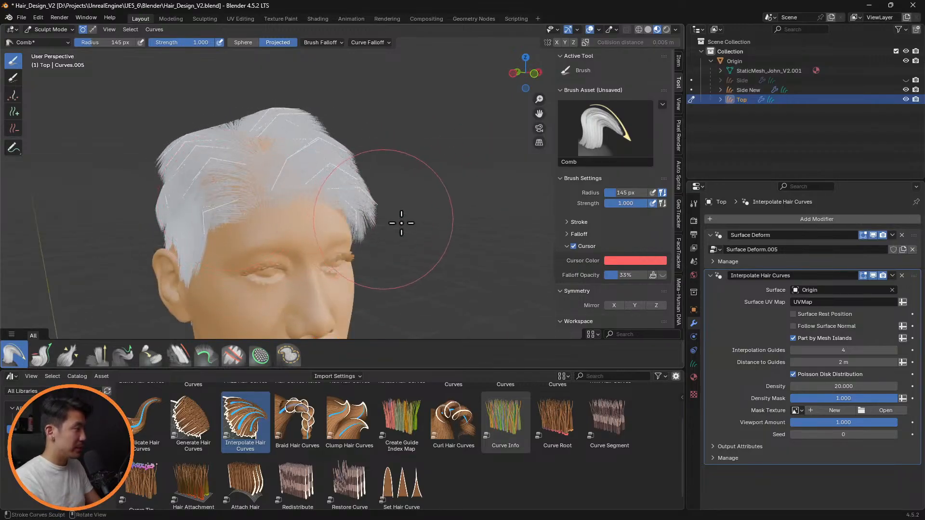
Step: Delete all Top guide curves from the head with the Delete brush, leaving only the side hair
click(13, 128)
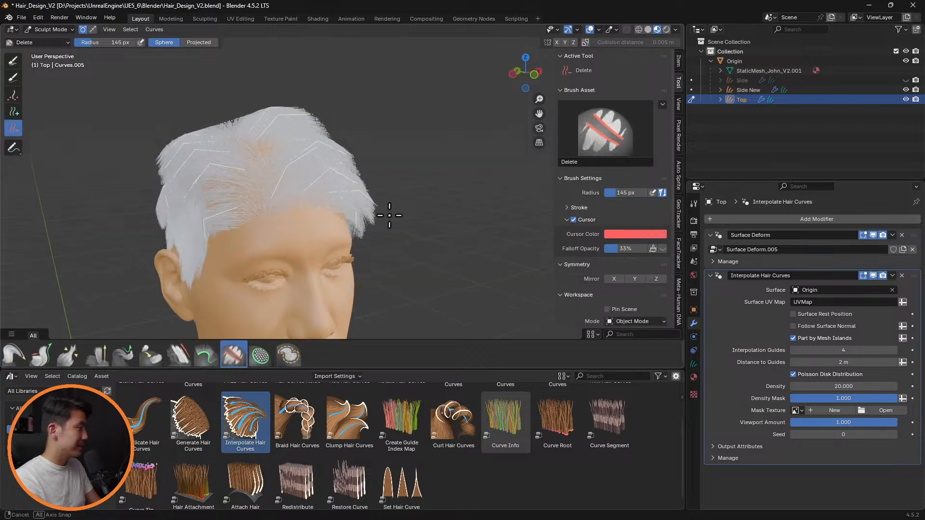
mouse_move(389, 212)
middle_down()
mouse_move(374, 269)
mouse_move(363, 269)
middle_up()
mouse_move(289, 234)
mouse_down()
mouse_move(361, 196)
mouse_move(223, 103)
mouse_move(279, 86)
mouse_up()
mouse_move(279, 87)
middle_down()
mouse_move(387, 108)
mouse_move(405, 96)
middle_up()
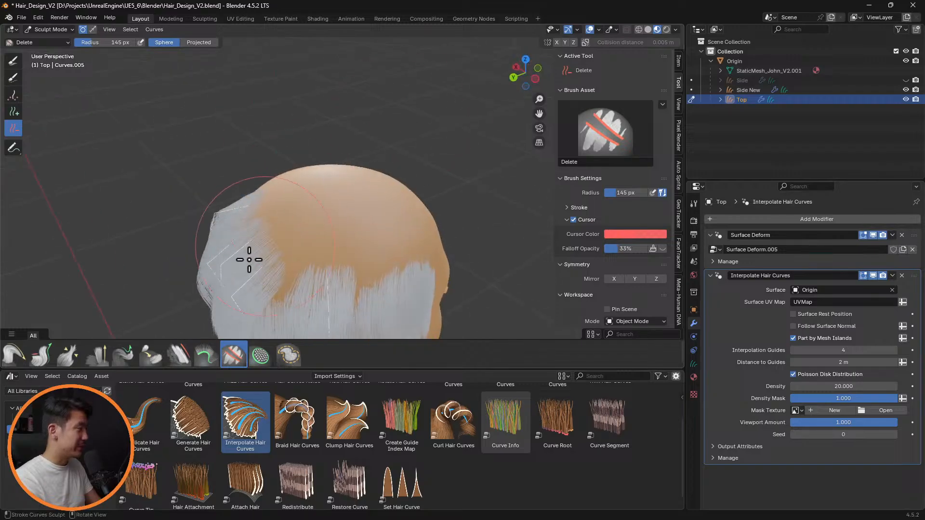
mouse_move(250, 261)
mouse_down()
mouse_move(358, 308)
mouse_move(258, 225)
mouse_up()
middle_drag(259, 225, 434, 223)
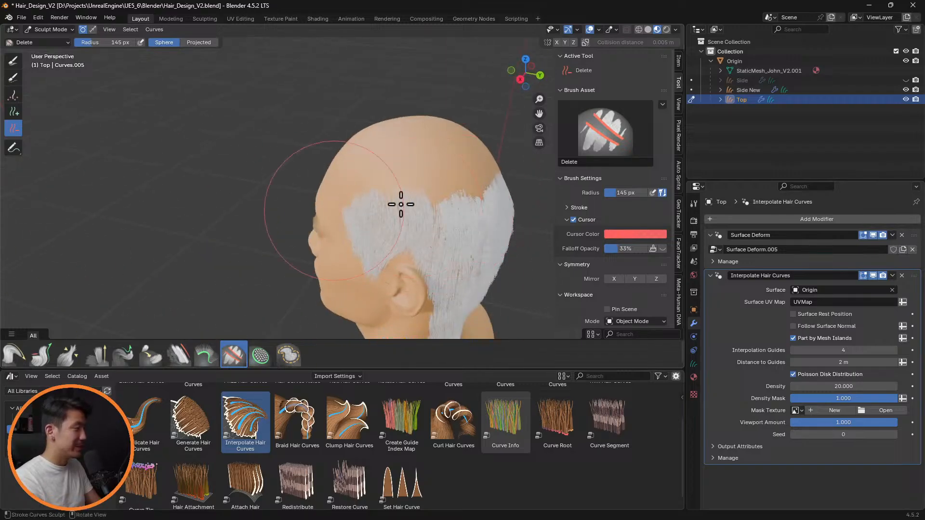
middle_drag(467, 169, 292, 163)
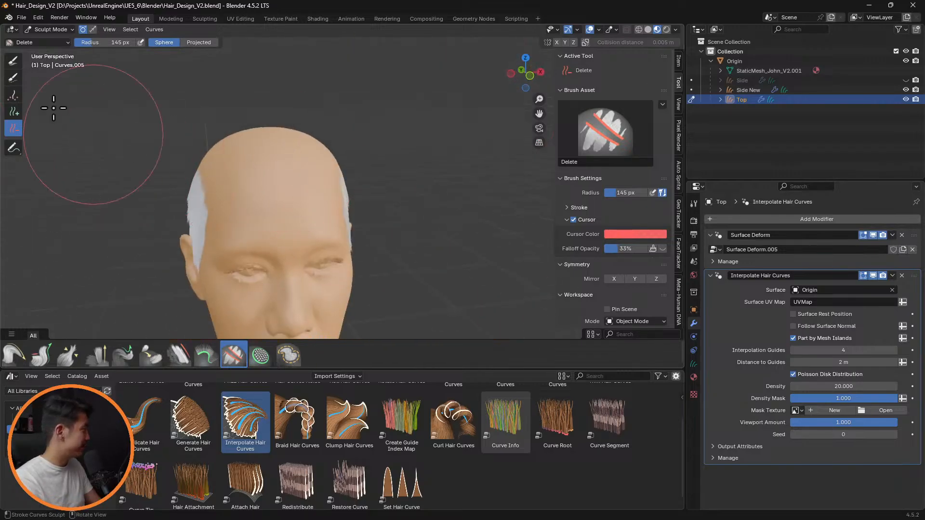
Step: Configure the Add brush with a 42 px radius, 8 points per curve and a count of 1
click(14, 111)
middle_drag(375, 166, 428, 195)
key(f)
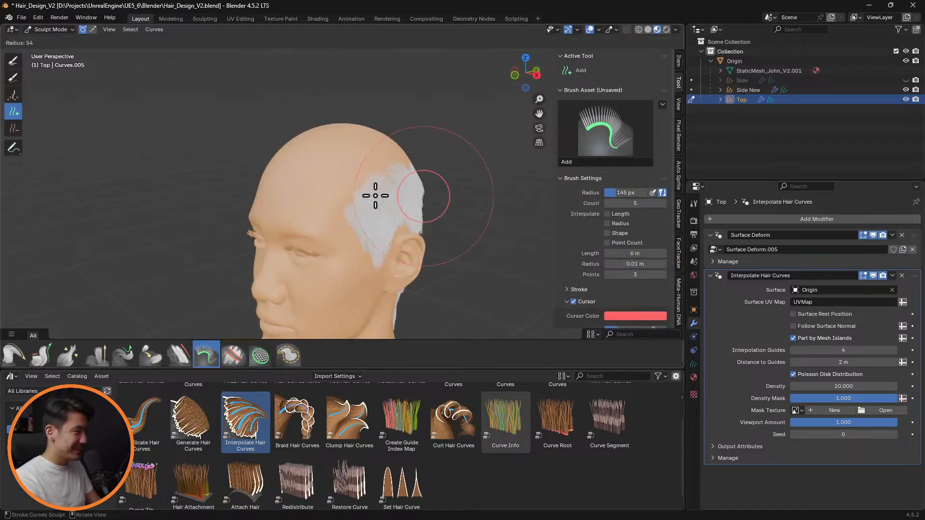
click(375, 194)
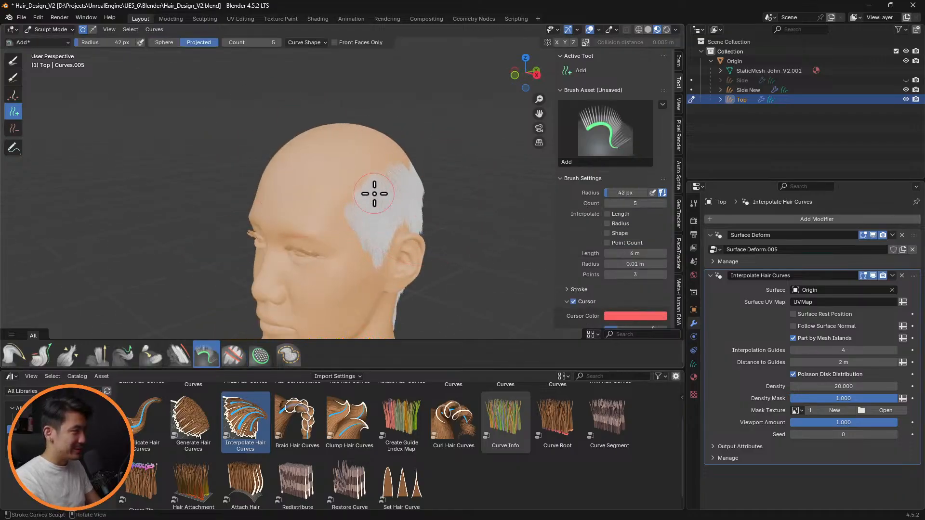
click(640, 274)
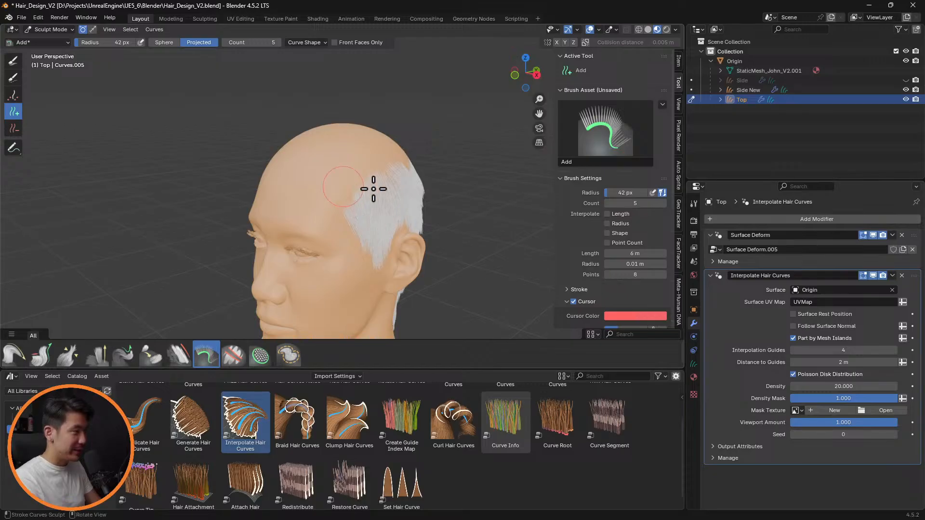
middle_drag(437, 214, 421, 242)
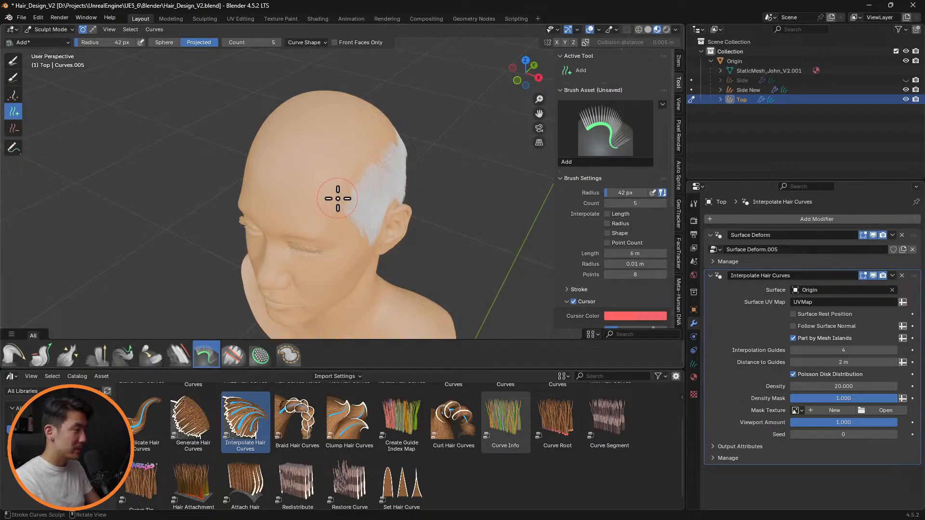
text(1)
key(Return)
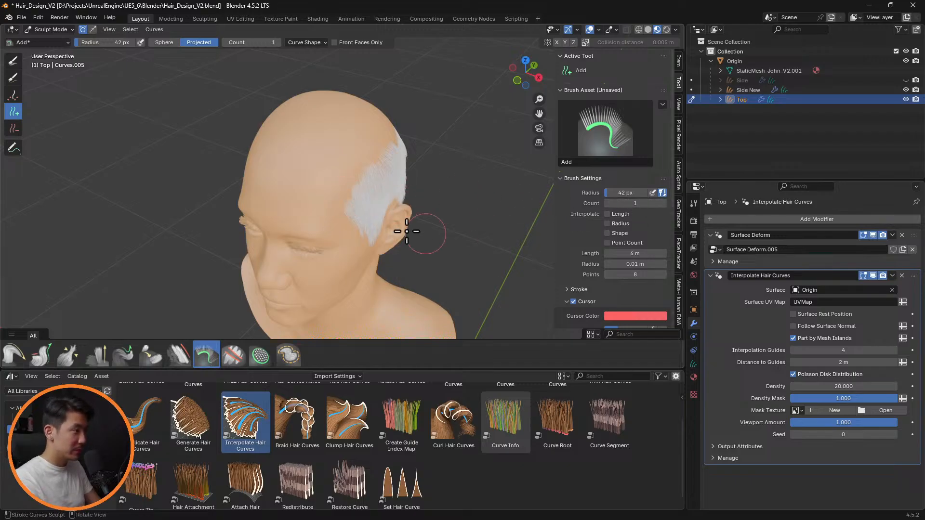
Step: Add single guide curves along the hairline from the character's left temple across the forehead to the right side
middle_drag(402, 174, 463, 161)
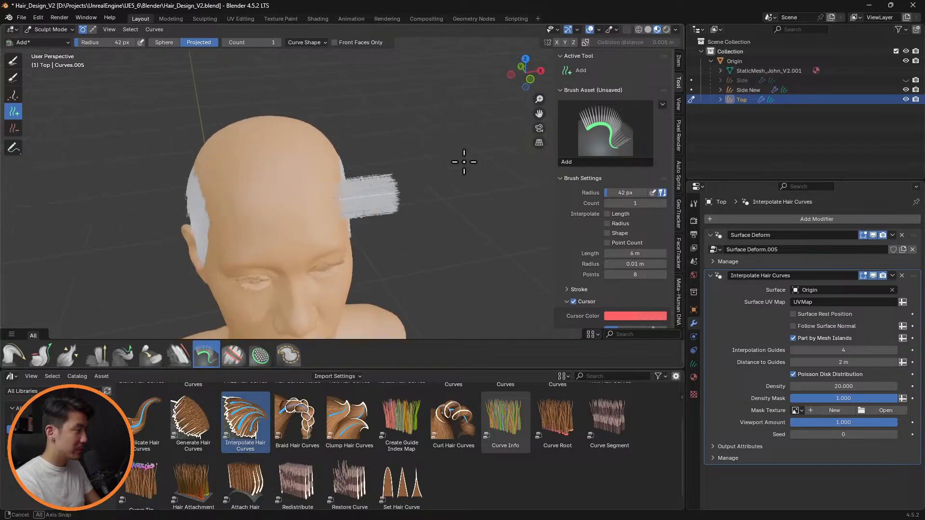
mouse_move(318, 201)
mouse_down()
mouse_move(312, 191)
mouse_move(267, 211)
mouse_up()
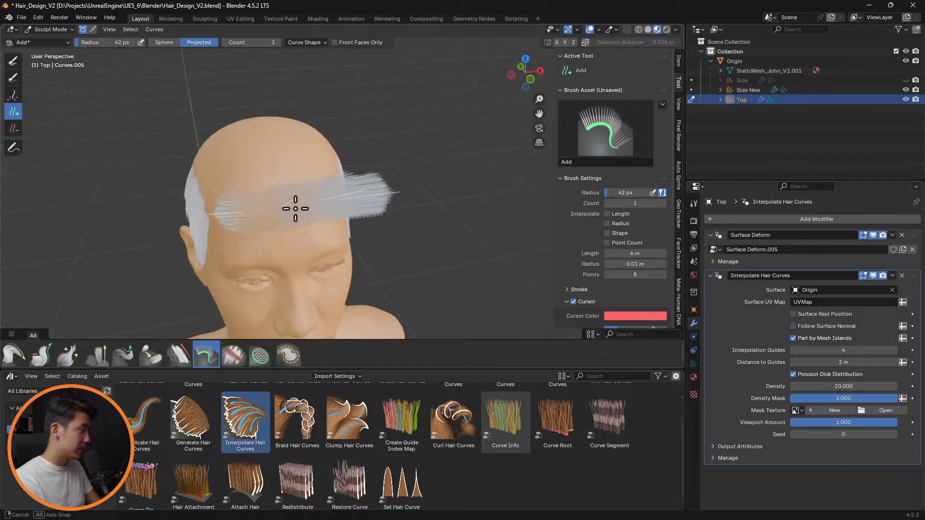
middle_drag(295, 207, 322, 250)
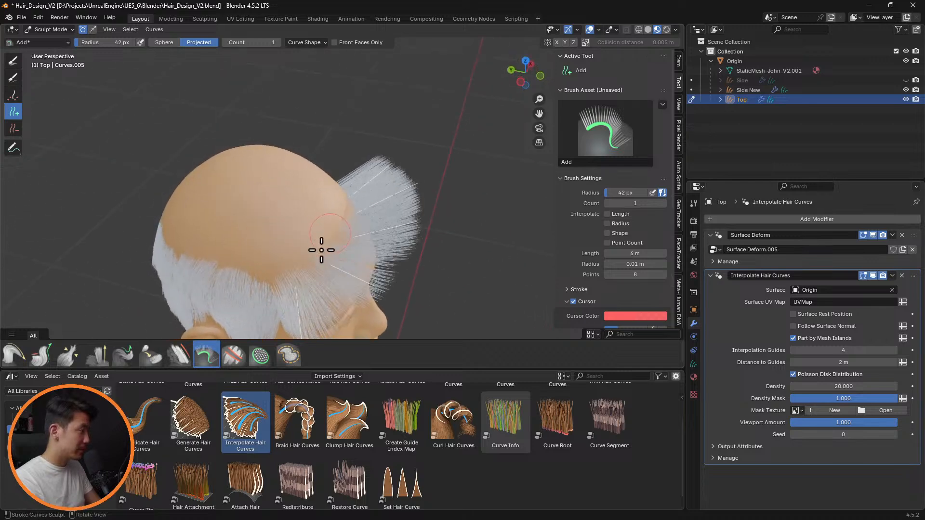
drag(266, 264, 317, 242)
middle_drag(309, 235, 286, 201)
mouse_move(354, 175)
middle_down()
mouse_move(332, 159)
mouse_move(337, 146)
mouse_move(368, 177)
mouse_move(440, 159)
mouse_move(380, 192)
middle_up()
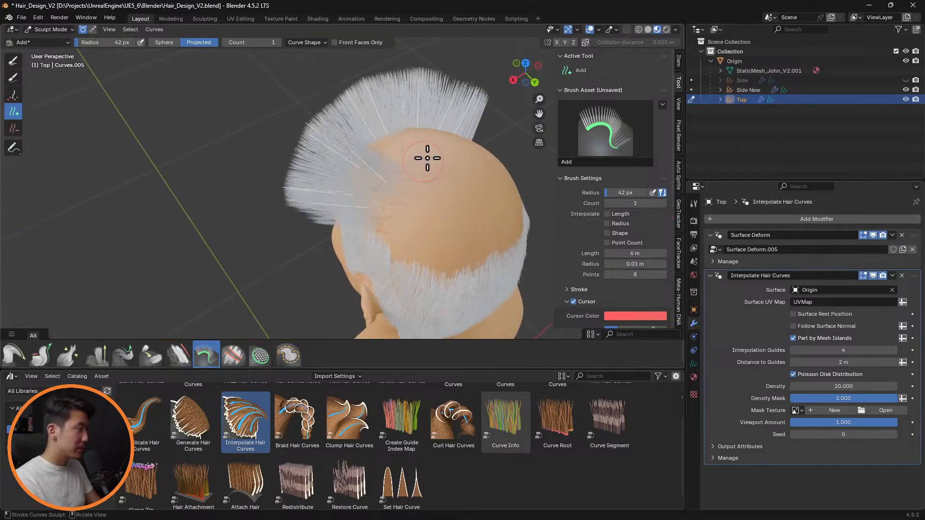
Step: Add single guide curves around the back of the head and along the character's left side to complete the ring of Top guides
mouse_move(439, 145)
middle_down()
mouse_move(456, 165)
mouse_move(438, 228)
mouse_move(433, 161)
mouse_move(390, 158)
mouse_move(465, 179)
mouse_move(365, 125)
mouse_move(369, 201)
mouse_move(326, 215)
mouse_move(309, 198)
middle_up()
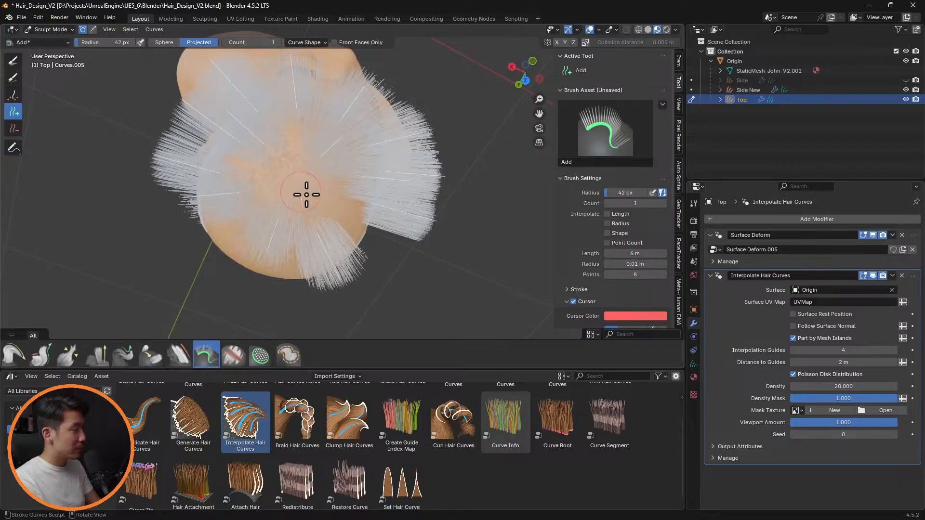
middle_drag(374, 216, 335, 194)
middle_drag(404, 228, 403, 179)
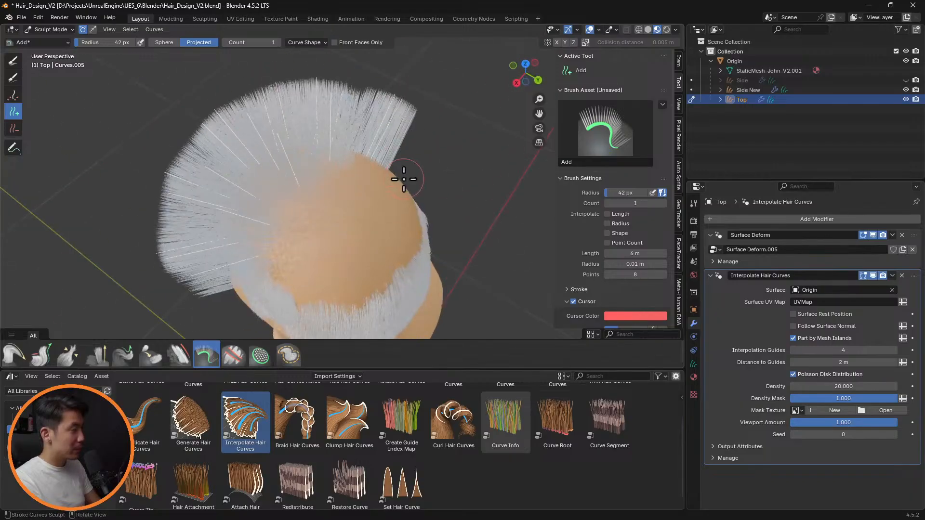
shift+middle_drag(448, 255, 368, 133)
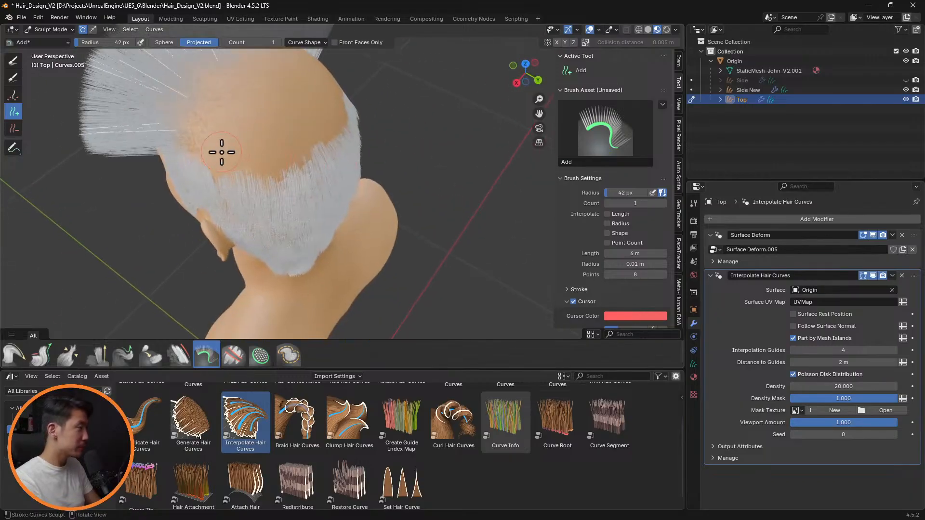
drag(221, 152, 273, 165)
middle_drag(309, 142, 352, 115)
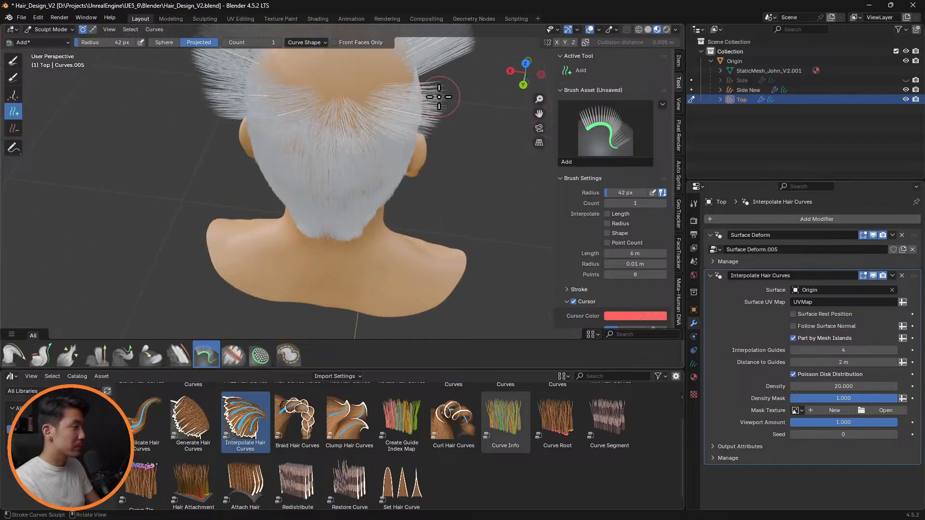
middle_drag(439, 97, 374, 96)
middle_drag(429, 137, 384, 172)
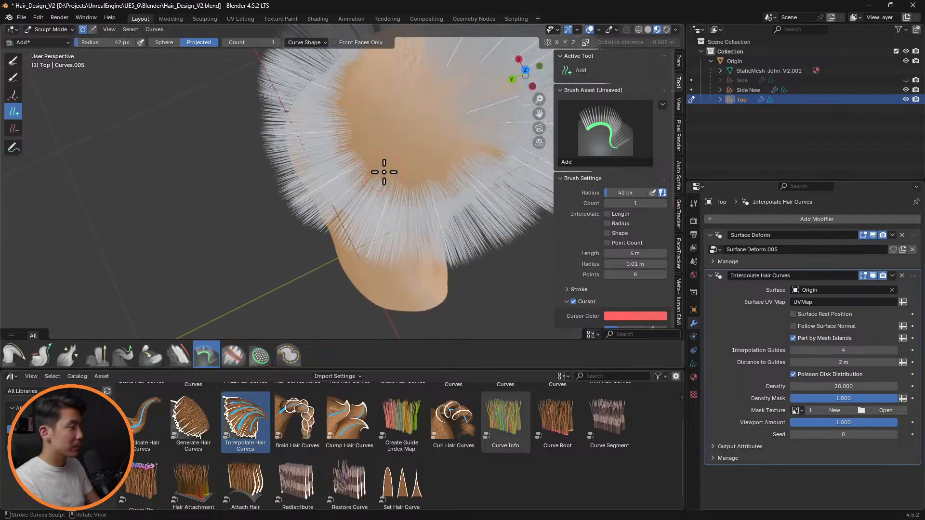
mouse_move(433, 171)
mouse_down()
mouse_move(444, 138)
mouse_move(378, 127)
mouse_up()
Step: Comb the upright Top guides outward and down both sides of the head from the front with a 193 px Comb brush
middle_drag(368, 82, 405, 218)
key(f)
click(467, 224)
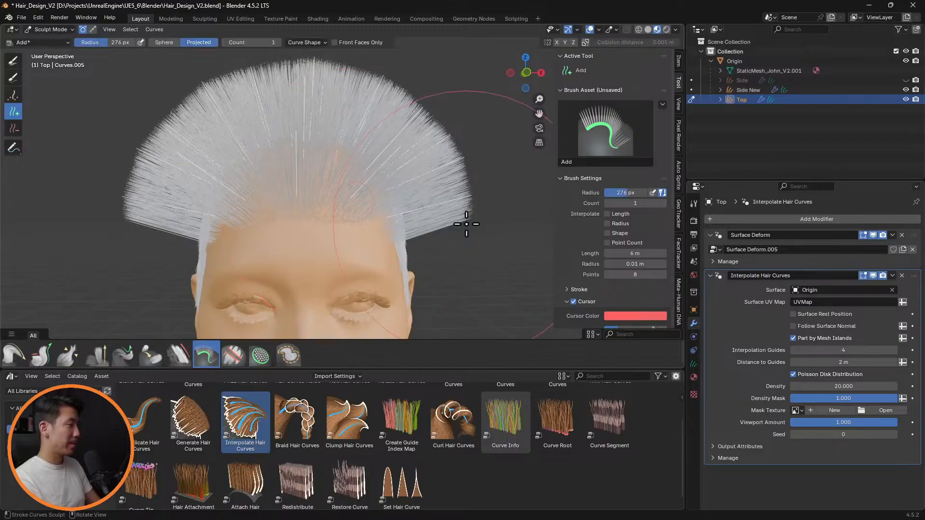
scroll(433, 209, down, 3)
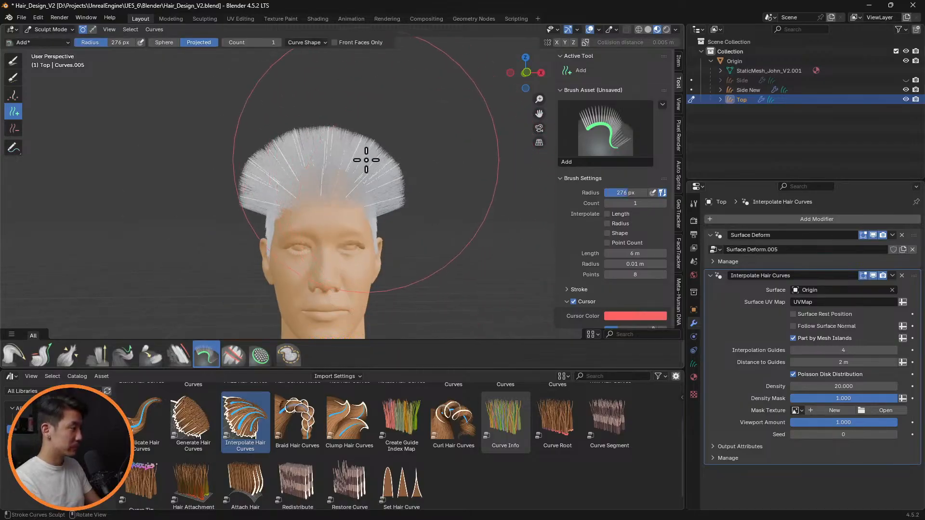
click(19, 359)
mouse_move(369, 196)
middle_down()
mouse_move(397, 250)
mouse_move(299, 265)
mouse_move(318, 307)
mouse_move(385, 252)
mouse_move(410, 186)
middle_up()
key(f)
click(365, 151)
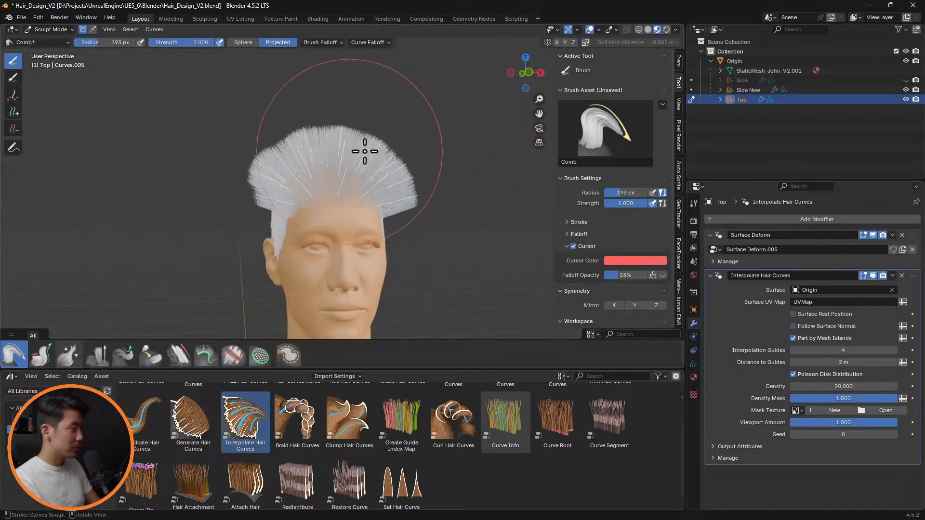
mouse_move(411, 196)
mouse_down()
mouse_move(410, 166)
mouse_move(268, 152)
mouse_move(250, 202)
mouse_up()
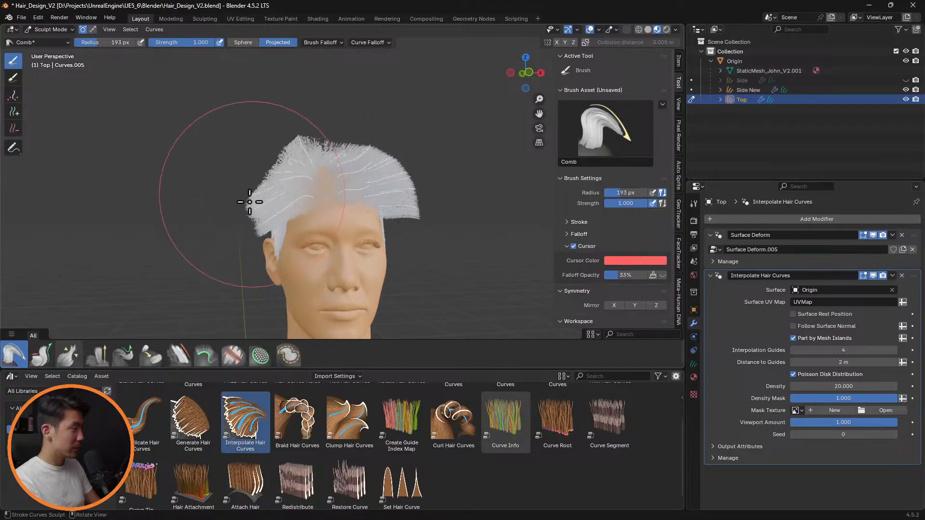
mouse_move(285, 137)
mouse_down()
mouse_move(252, 161)
mouse_move(262, 151)
mouse_move(270, 210)
mouse_up()
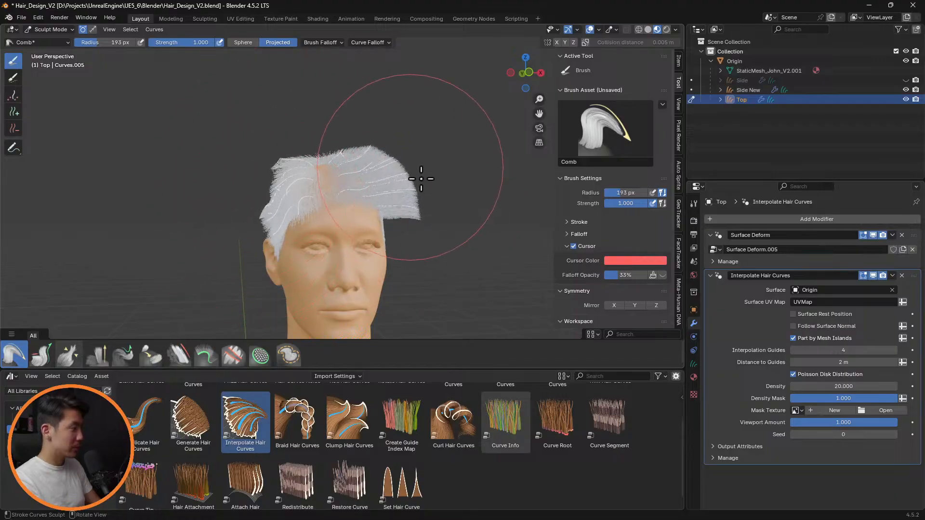
mouse_move(419, 176)
mouse_down()
mouse_move(421, 185)
mouse_move(389, 185)
mouse_up()
Step: Reduce the Comb brush radius to 61 px and comb the guides around the sides of the head downward
mouse_move(389, 186)
middle_down()
mouse_move(490, 197)
mouse_move(450, 213)
mouse_move(415, 310)
mouse_move(295, 238)
middle_up()
key(f)
click(279, 229)
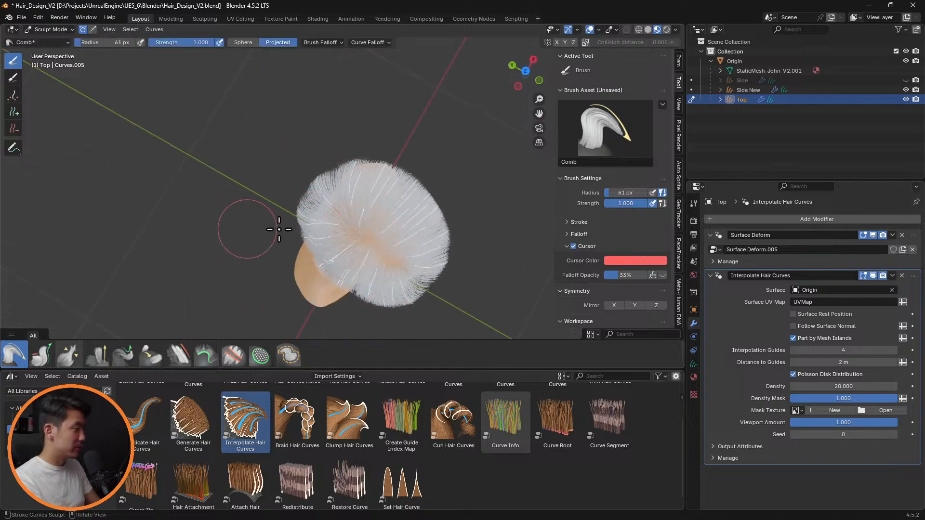
middle_drag(390, 220, 313, 174)
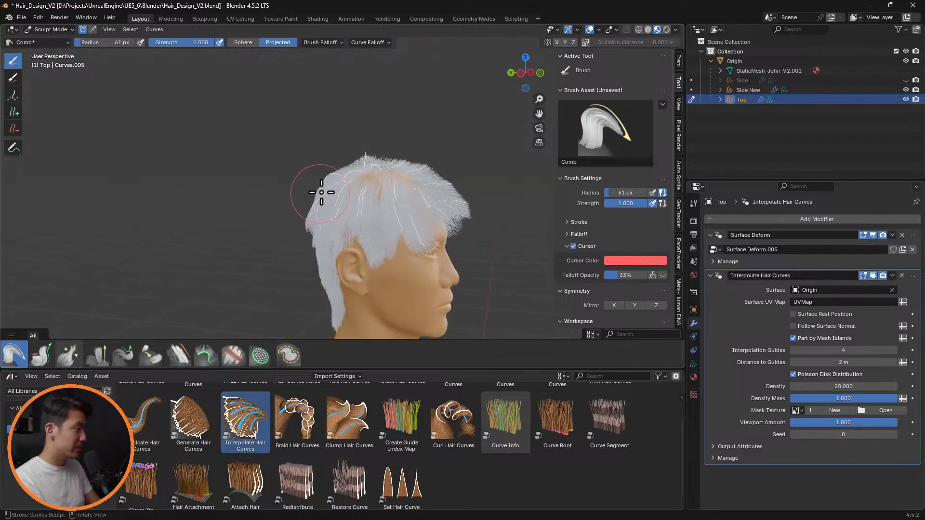
middle_drag(316, 206, 301, 219)
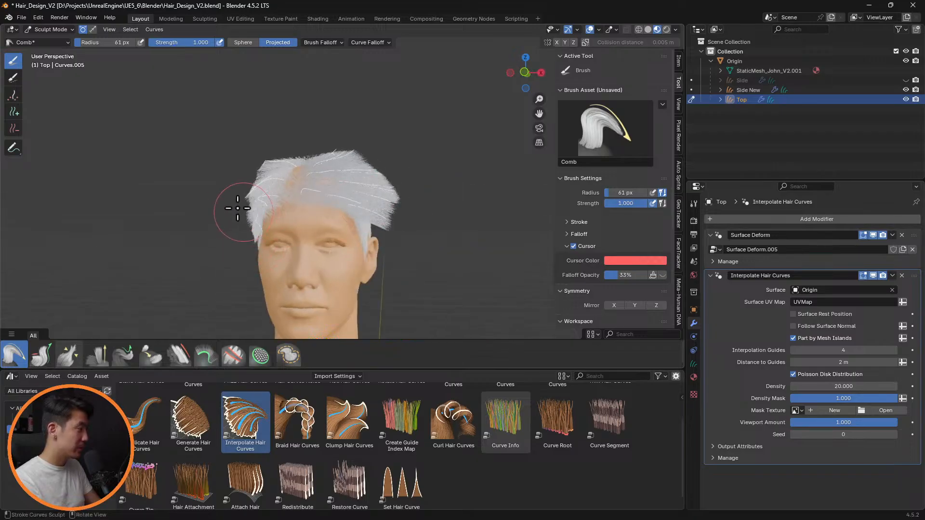
middle_drag(265, 182, 310, 183)
middle_drag(379, 191, 380, 160)
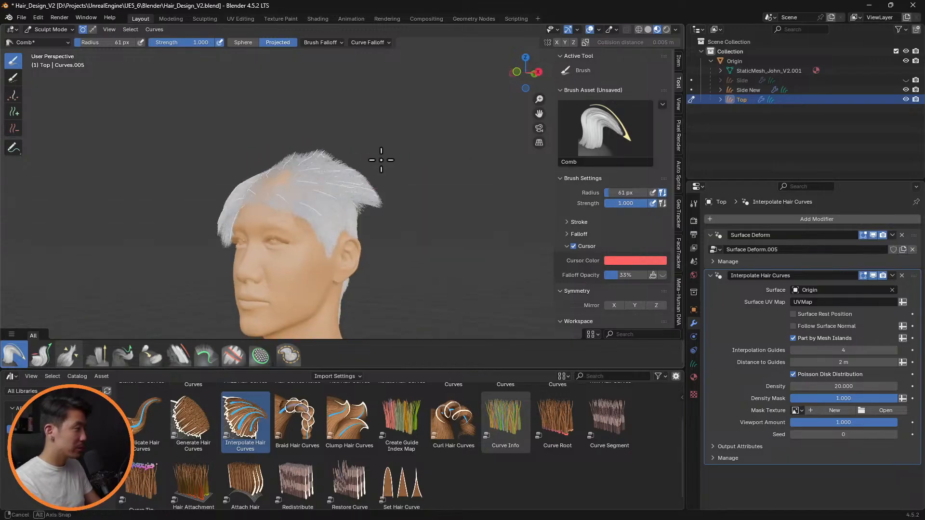
Step: Comb the guides on the character's upper left side outward and down with a 161 px Comb radius
key(f)
click(440, 221)
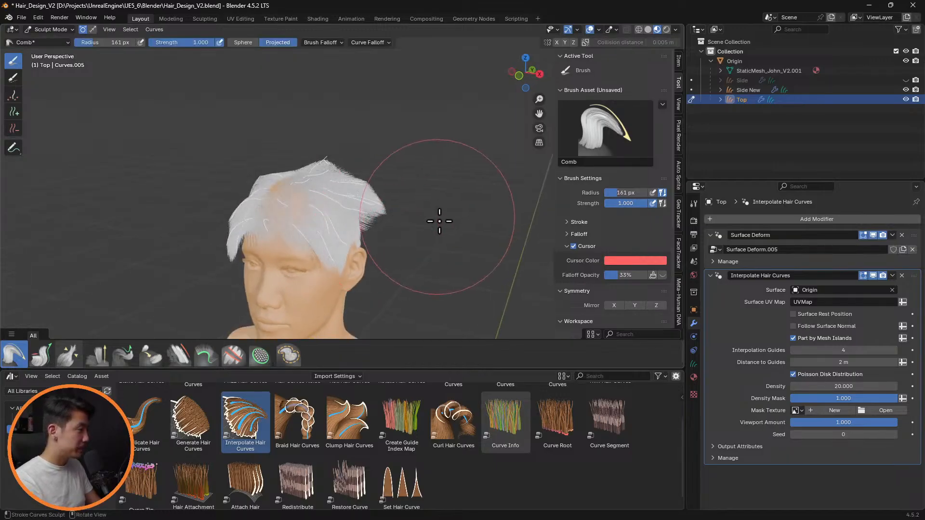
middle_drag(409, 197, 431, 191)
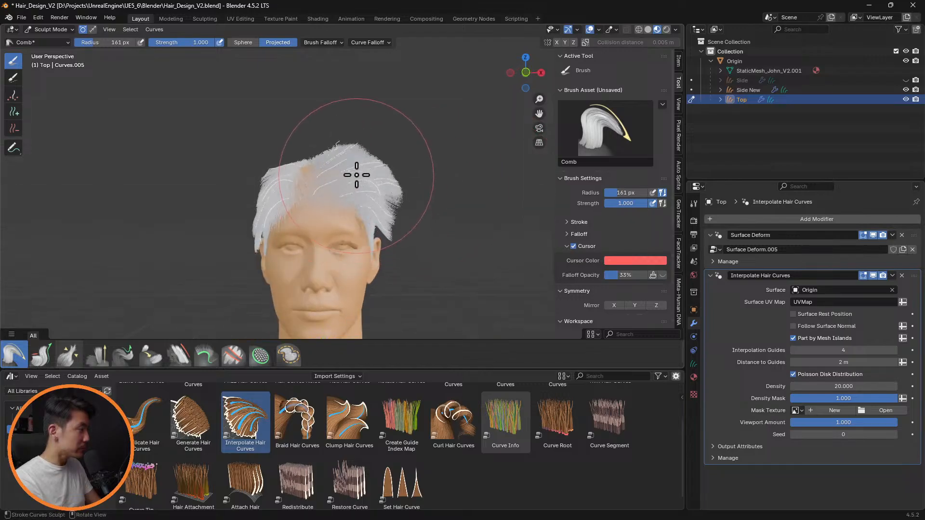
mouse_move(363, 182)
mouse_down()
mouse_move(405, 198)
mouse_move(382, 190)
mouse_up()
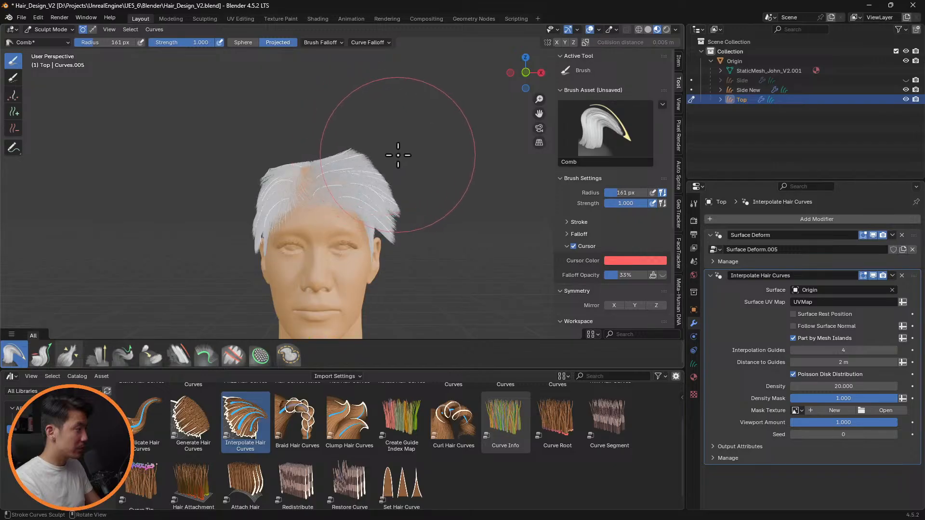
Step: Reshape the front hairline guides above the forehead with the Comb brush radius set to 83 px
key(f)
click(366, 160)
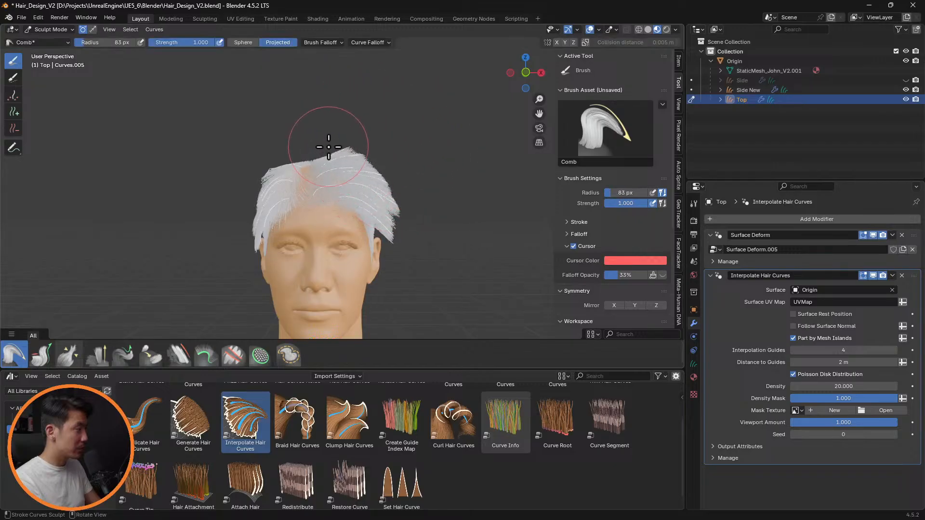
scroll(351, 139, up, 6)
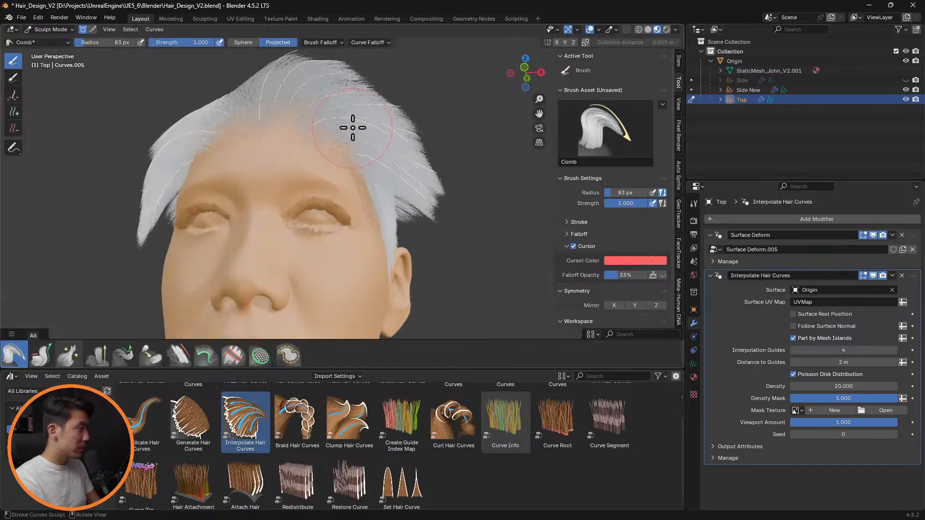
middle_drag(395, 148, 300, 181)
mouse_move(322, 142)
mouse_down()
mouse_move(296, 138)
mouse_move(351, 138)
mouse_up()
Step: Comb the guides at the back and along both sides down against the head with the 83 px brush
middle_drag(439, 140, 303, 224)
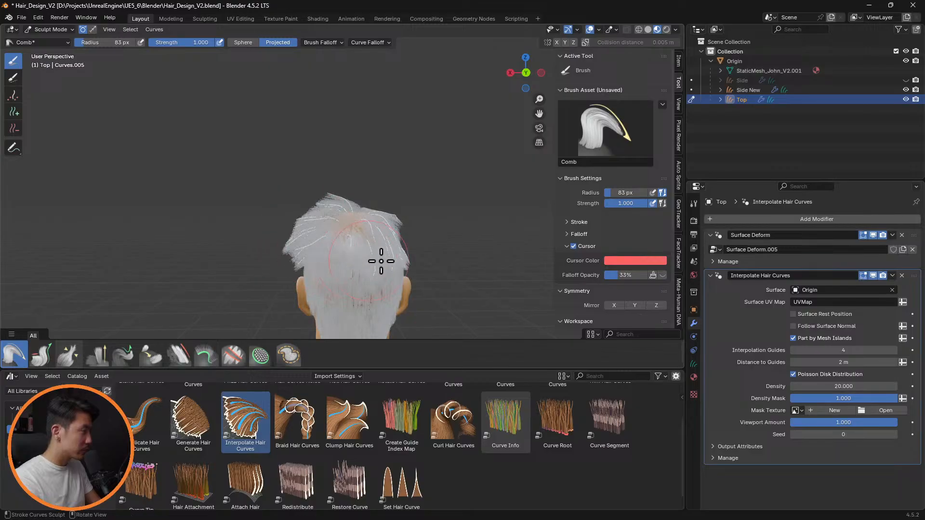
middle_drag(386, 283, 264, 257)
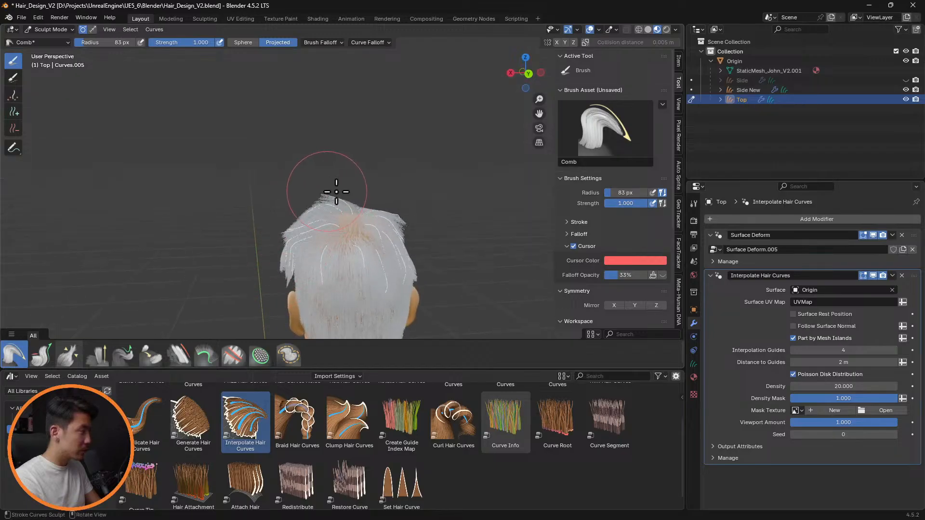
middle_drag(372, 175, 288, 240)
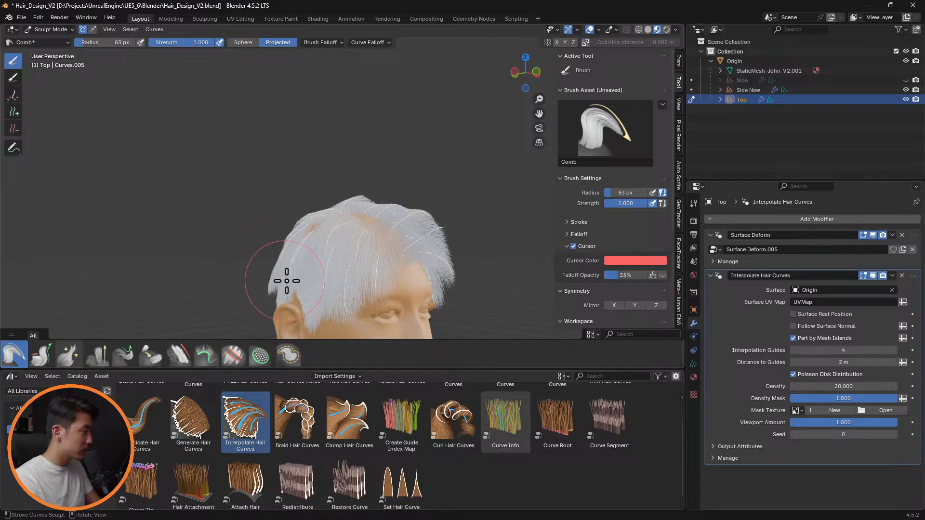
middle_drag(330, 262, 395, 289)
middle_drag(382, 246, 259, 212)
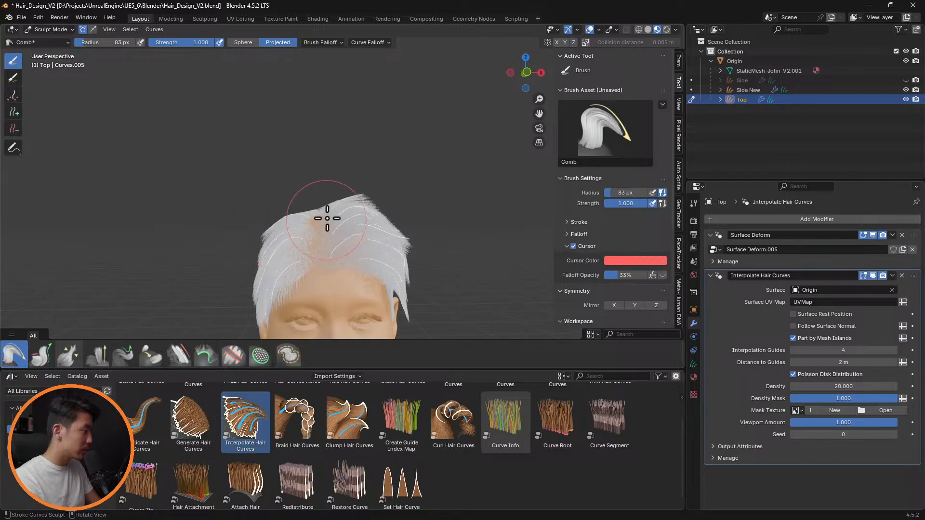
middle_drag(327, 219, 406, 276)
scroll(410, 274, up, 4)
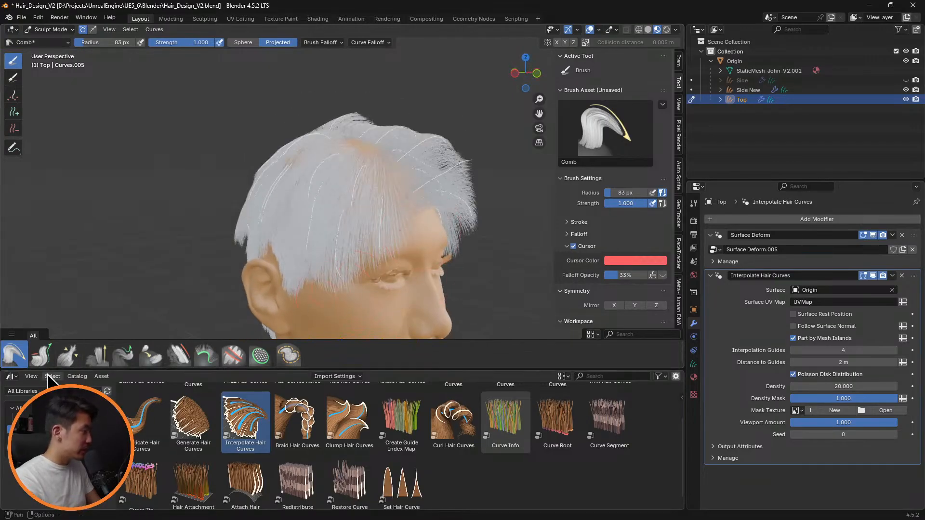
Step: Shorten the overlong guides around the sides and back of the head using the Grow/Shrink brush
click(42, 355)
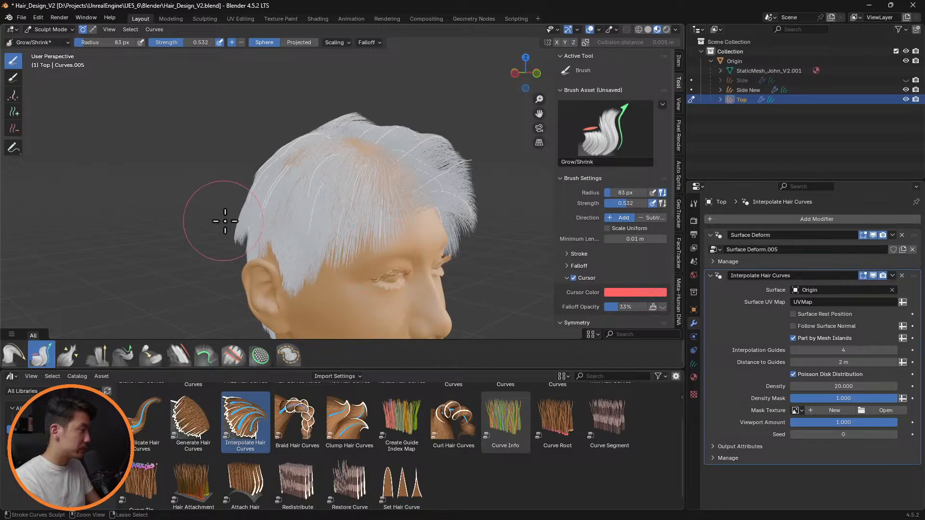
mouse_move(334, 237)
middle_down()
mouse_move(397, 241)
mouse_move(335, 228)
middle_up()
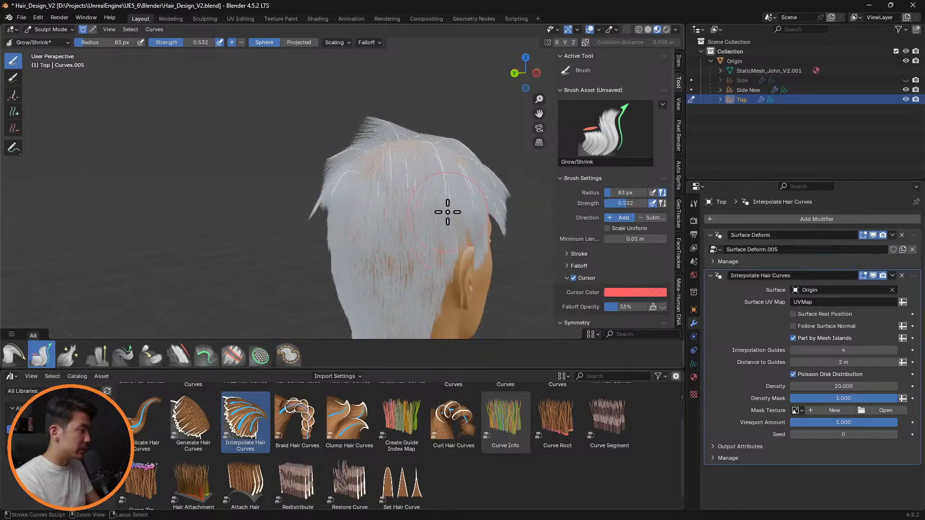
mouse_move(471, 227)
middle_down()
mouse_move(387, 221)
mouse_move(488, 231)
middle_up()
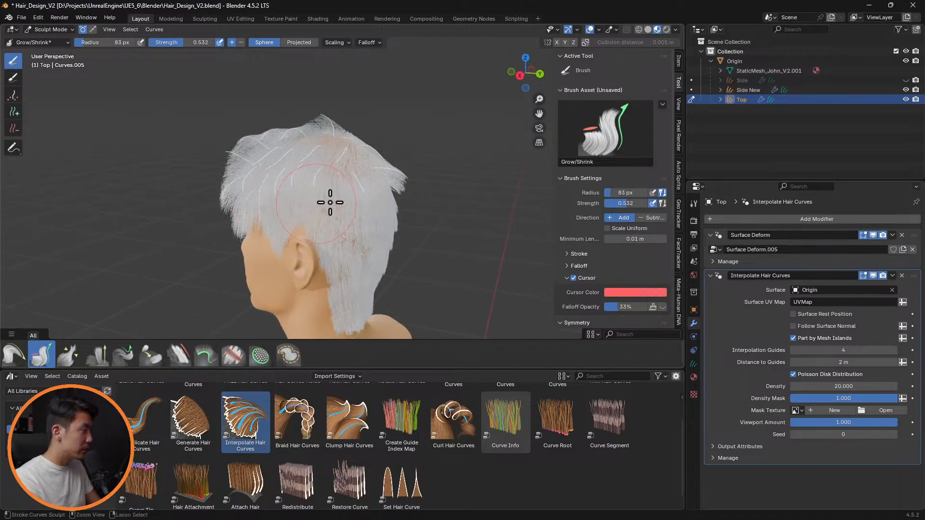
middle_drag(360, 198, 463, 202)
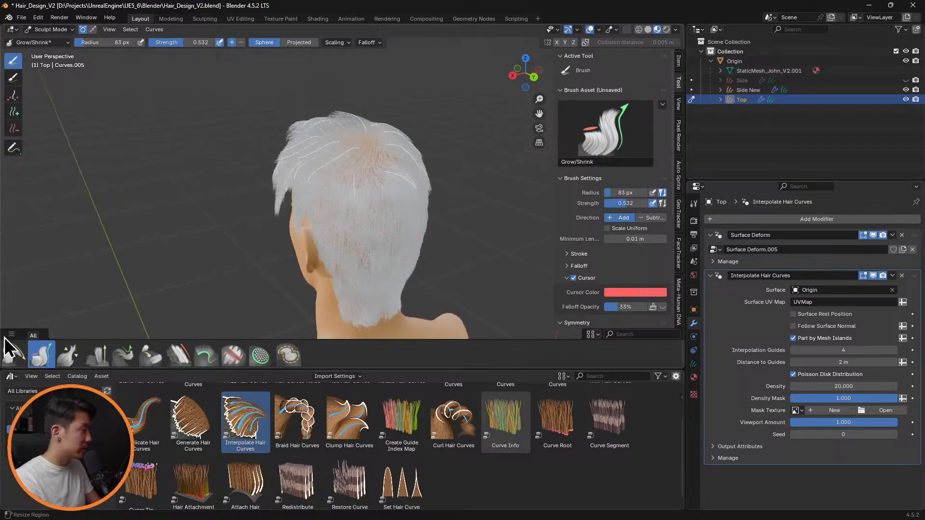
Step: Comb the guides at the back of the crown downward with the Comb brush, reducing its radius from 144 px to 74 px
click(14, 355)
key(f)
click(433, 206)
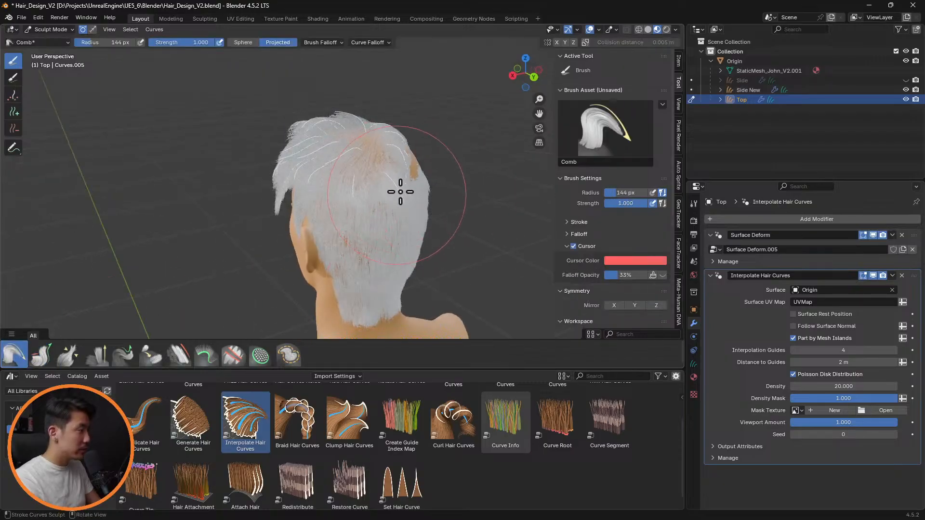
mouse_move(398, 188)
middle_down()
mouse_move(440, 190)
mouse_move(405, 199)
middle_up()
key(f)
click(375, 202)
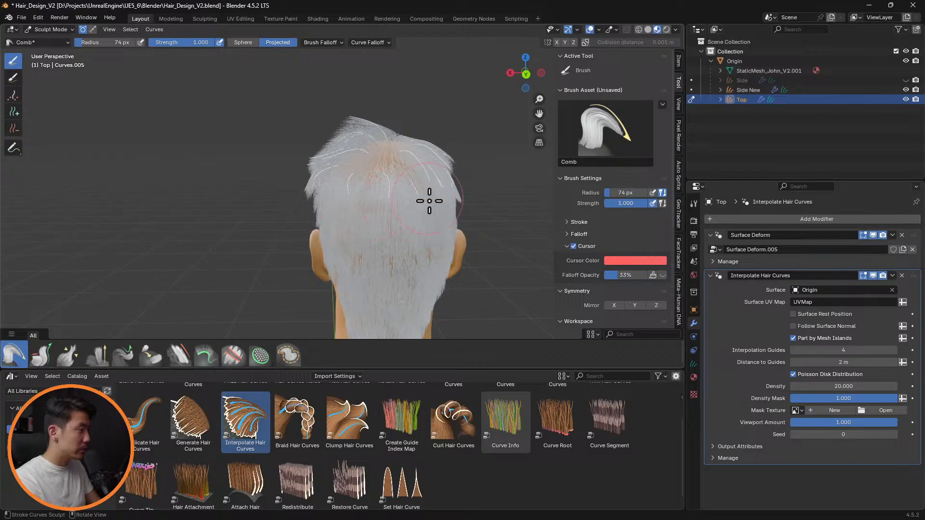
Step: Comb the front guides above the forehead and sweep the character's left temple guides back over the ear
middle_drag(429, 201, 393, 188)
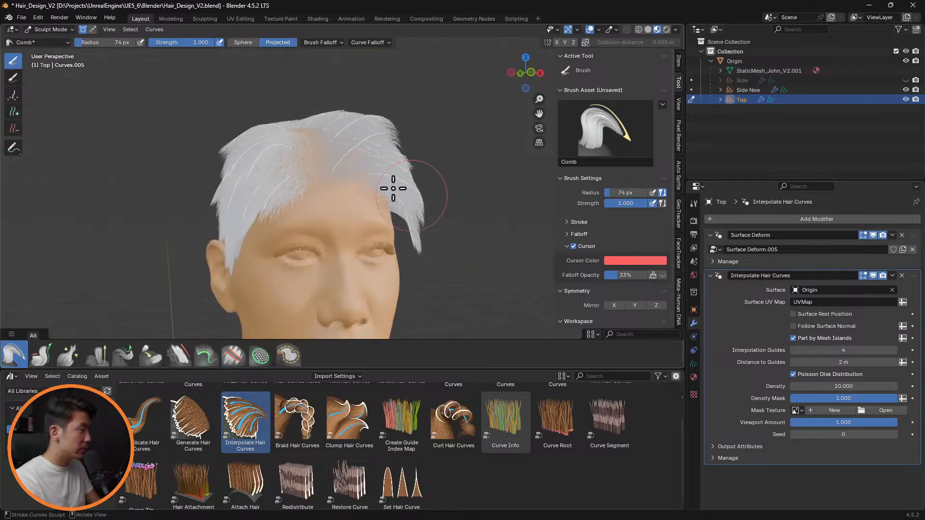
middle_drag(442, 155, 376, 218)
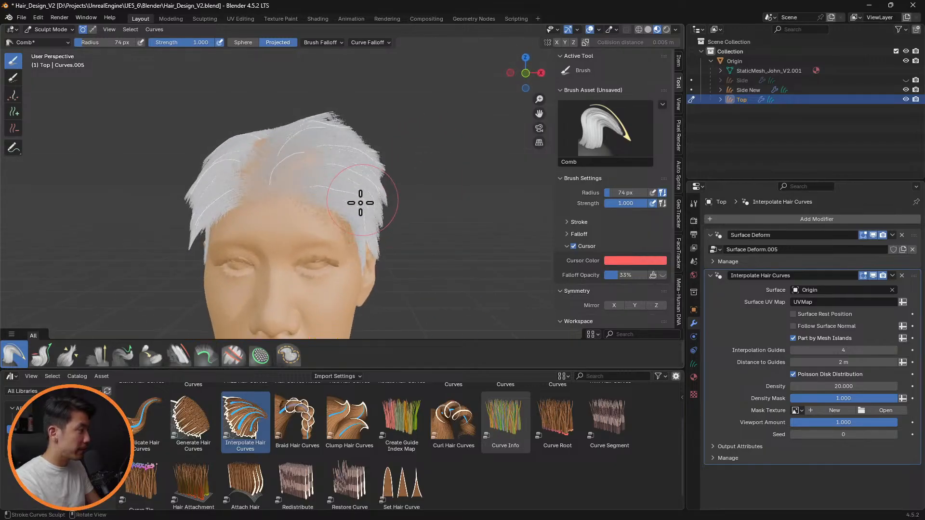
mouse_move(442, 194)
middle_down()
mouse_move(331, 192)
mouse_move(320, 207)
mouse_move(368, 140)
mouse_move(409, 178)
mouse_move(388, 196)
mouse_move(269, 219)
middle_up()
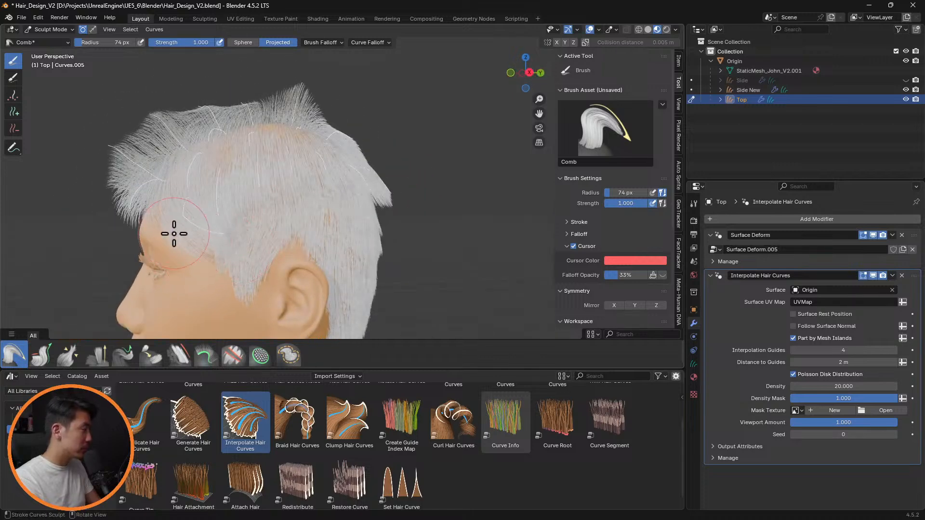
middle_drag(315, 217, 162, 266)
mouse_move(168, 242)
mouse_down()
mouse_move(204, 239)
mouse_move(275, 267)
mouse_move(273, 276)
mouse_up()
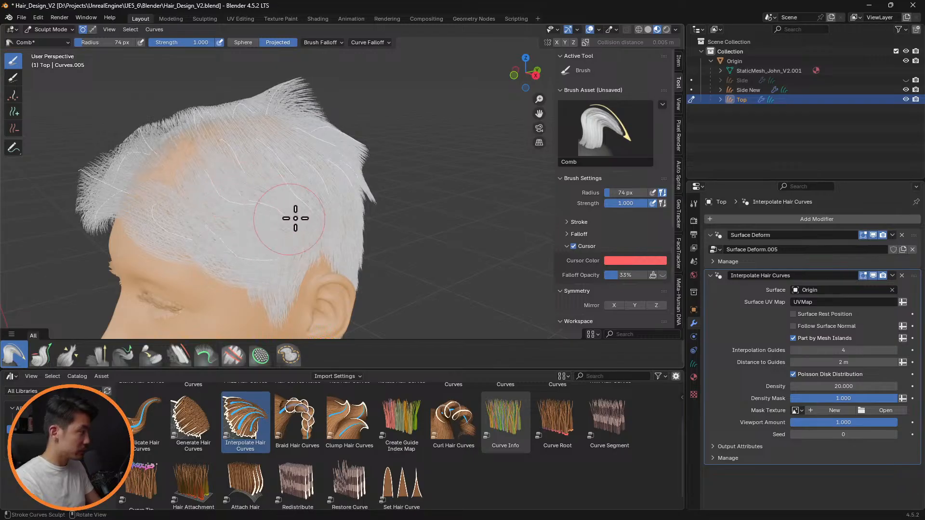
drag(325, 192, 324, 181)
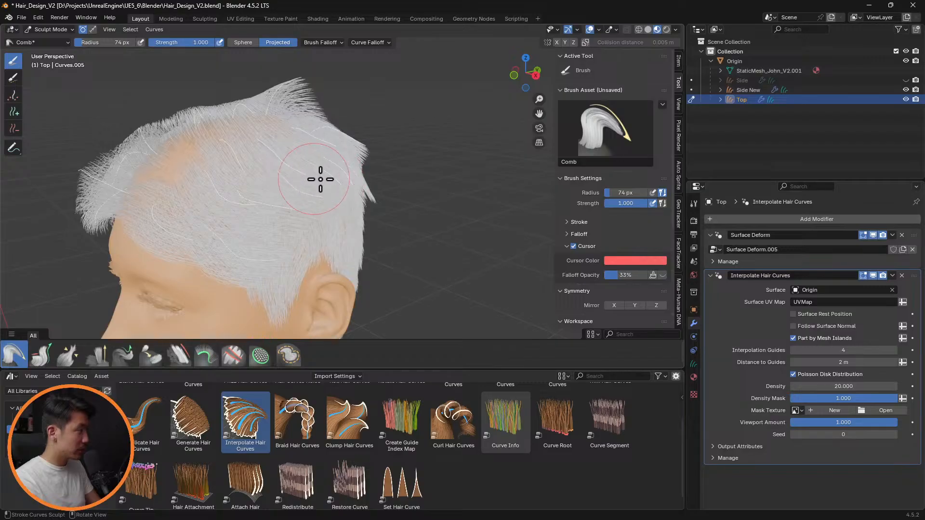
Step: Comb the front guides above the forehead with the Comb brush at 122 px and 147 px radius
mouse_move(321, 179)
middle_down()
mouse_move(320, 208)
mouse_move(345, 150)
mouse_move(373, 158)
mouse_move(369, 228)
mouse_move(413, 205)
mouse_move(279, 145)
middle_up()
key(f)
click(389, 185)
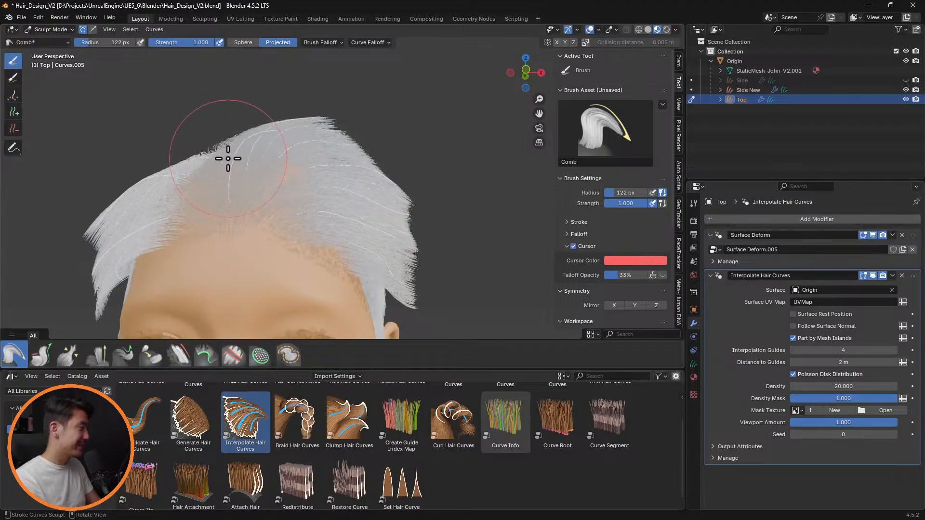
key(f)
click(280, 120)
mouse_move(293, 129)
mouse_down()
mouse_move(316, 118)
mouse_move(332, 133)
mouse_up()
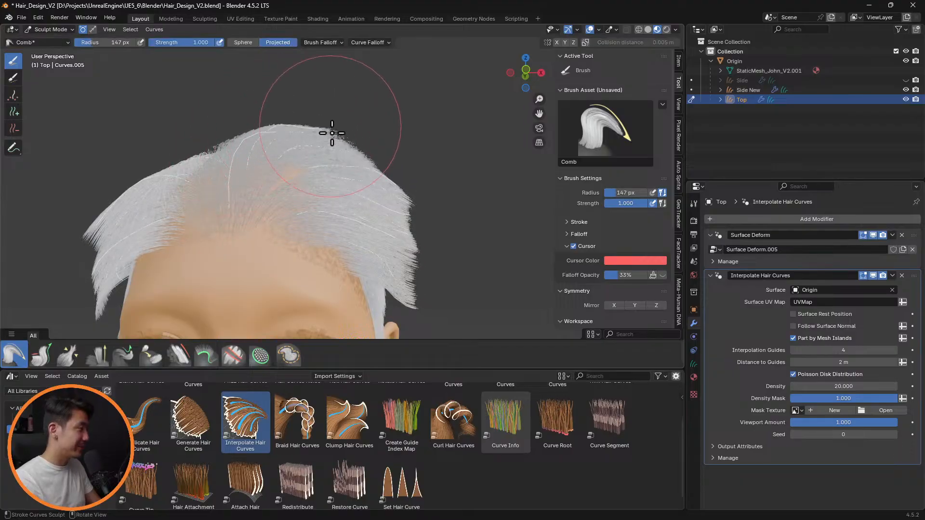
Step: Comb the guides across the crown and the character's left side with the brush radius reduced to 97 px
mouse_move(331, 124)
middle_down()
mouse_move(389, 134)
mouse_move(316, 176)
mouse_move(337, 203)
mouse_move(319, 257)
middle_up()
key(f)
click(275, 192)
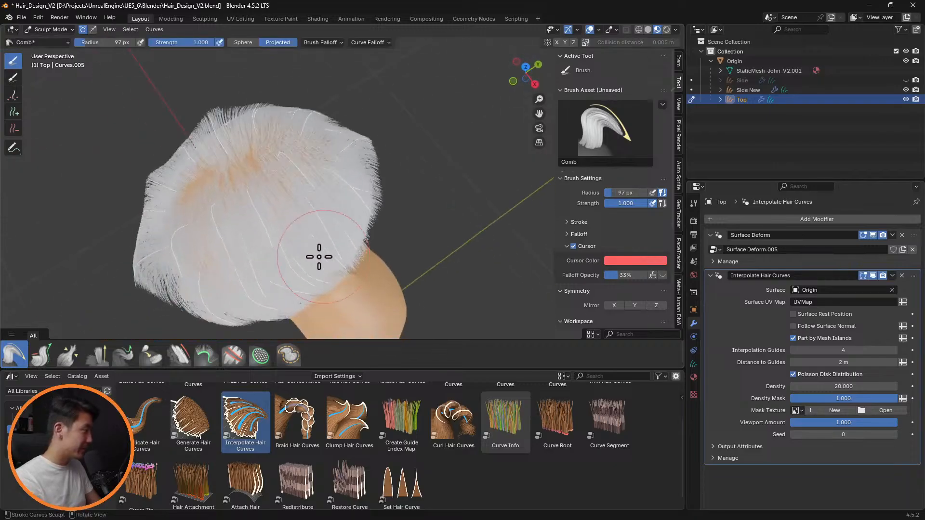
mouse_move(319, 257)
mouse_down()
mouse_move(221, 244)
mouse_move(254, 244)
mouse_move(262, 283)
mouse_move(294, 283)
mouse_up()
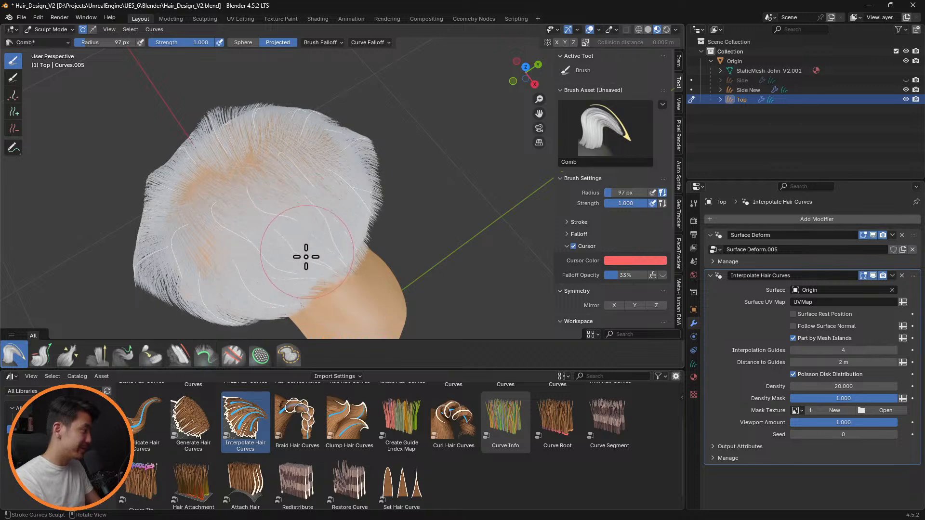
mouse_move(368, 236)
middle_down()
mouse_move(358, 188)
mouse_move(313, 214)
middle_up()
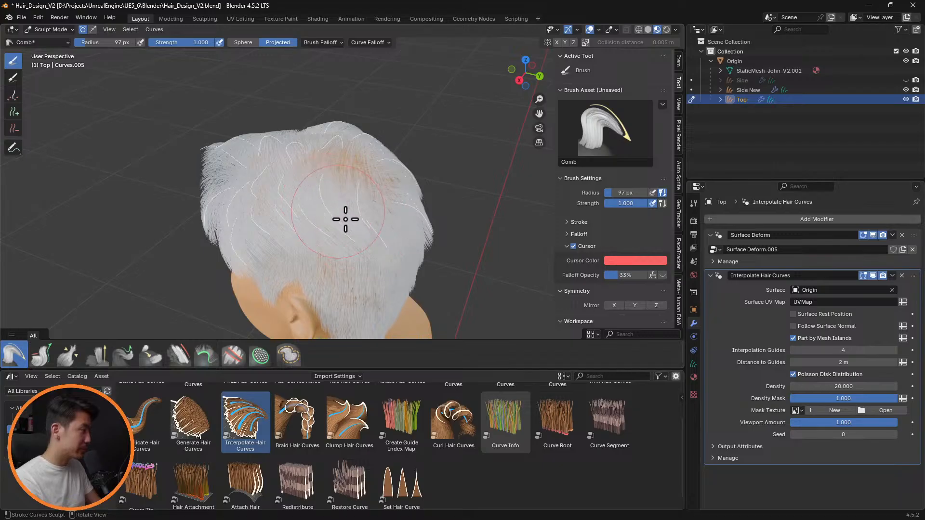
mouse_move(420, 243)
middle_down()
mouse_move(436, 217)
mouse_move(401, 196)
mouse_move(401, 268)
middle_up()
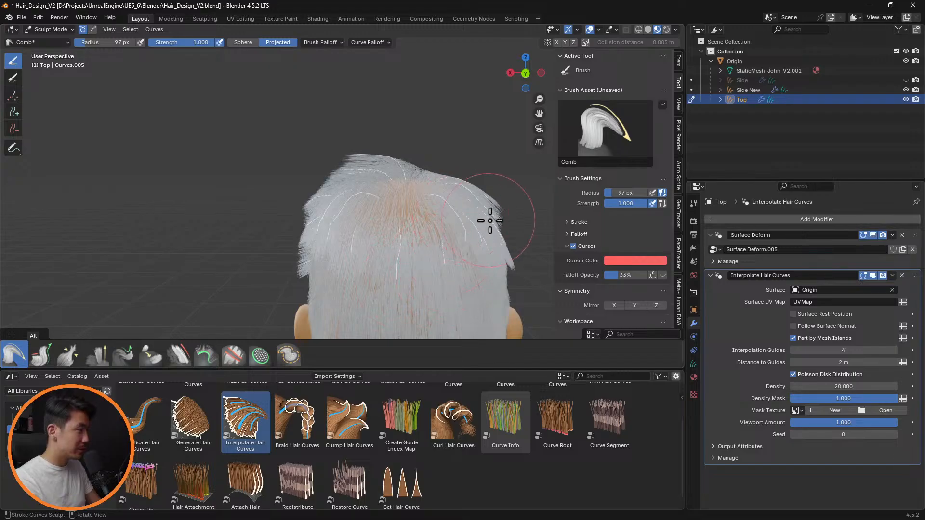
middle_drag(489, 217, 411, 277)
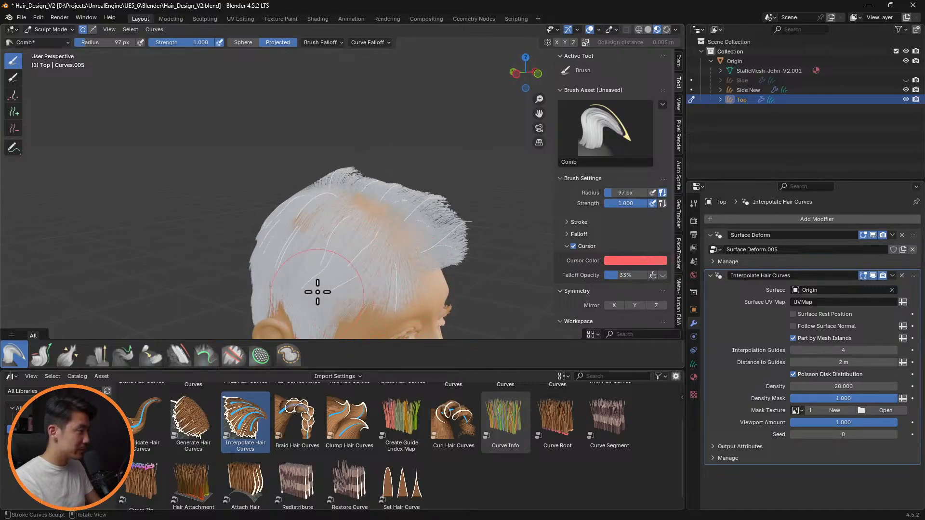
Step: Comb the guides on the upper part of the character's right side toward the back of the head
drag(316, 258, 260, 263)
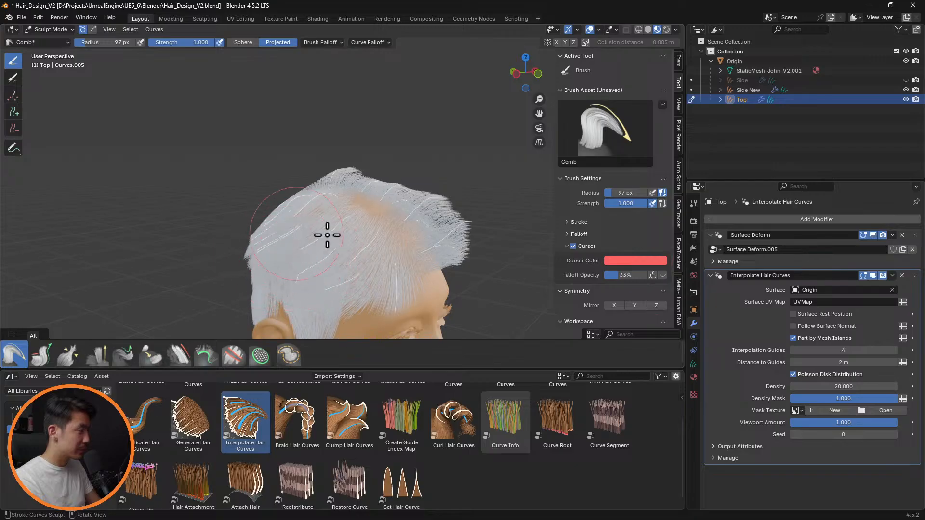
middle_drag(328, 235, 340, 208)
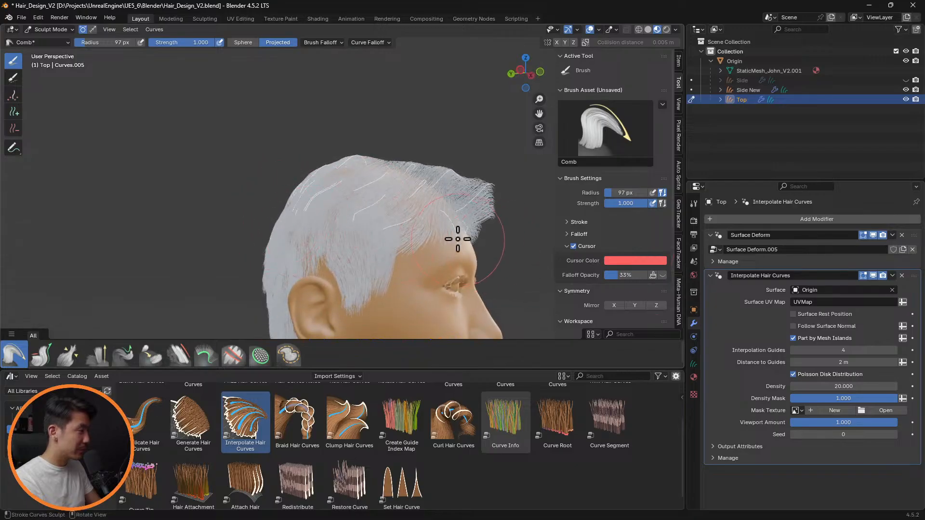
middle_drag(440, 244, 451, 262)
Step: Comb the character's right temple guides back over the ear with a 51 px brush and undo the last stroke
key(f)
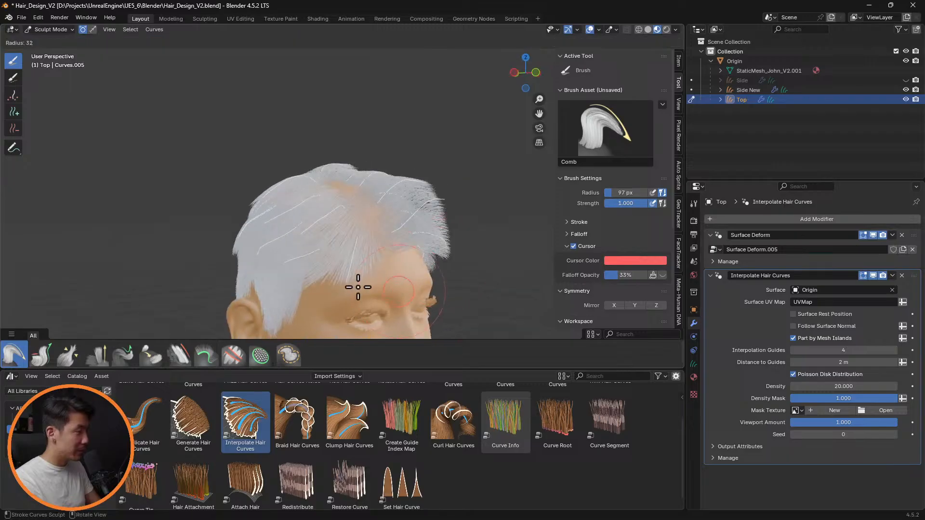
click(358, 287)
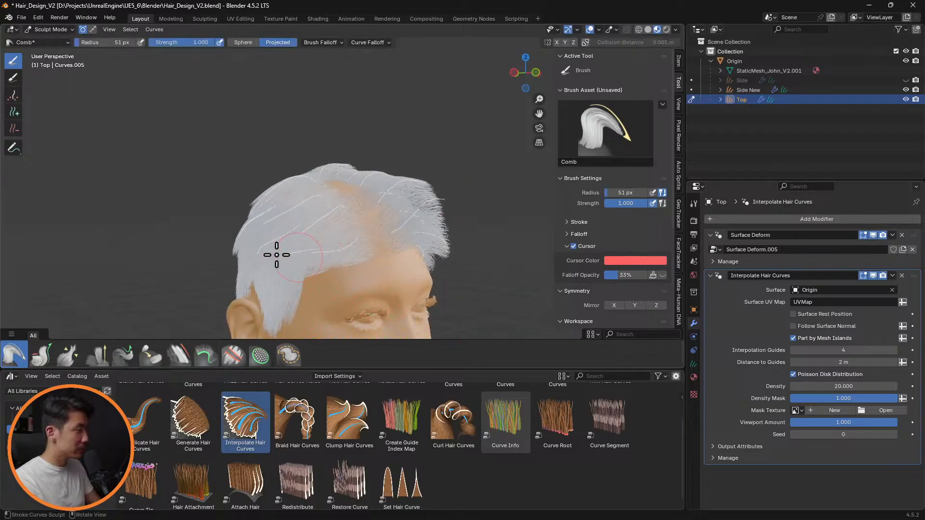
middle_drag(352, 252, 394, 237)
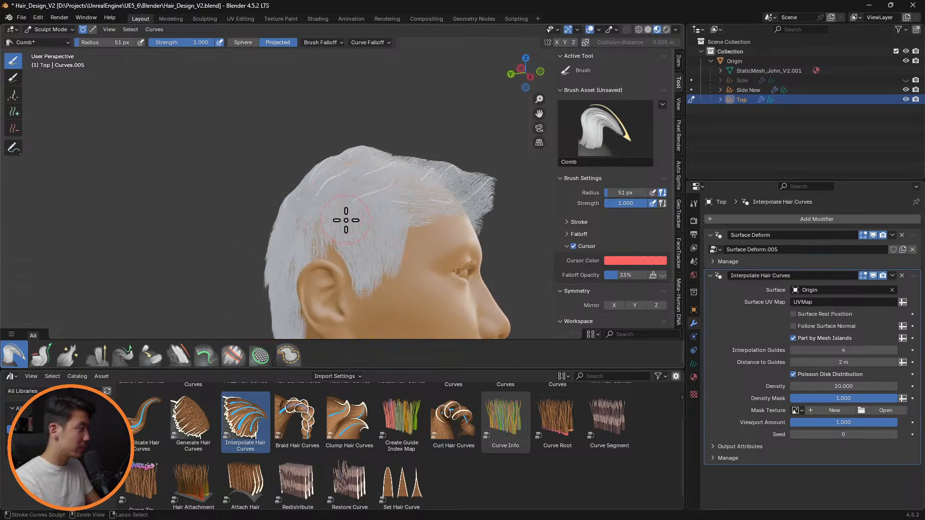
key(ctrl+z)
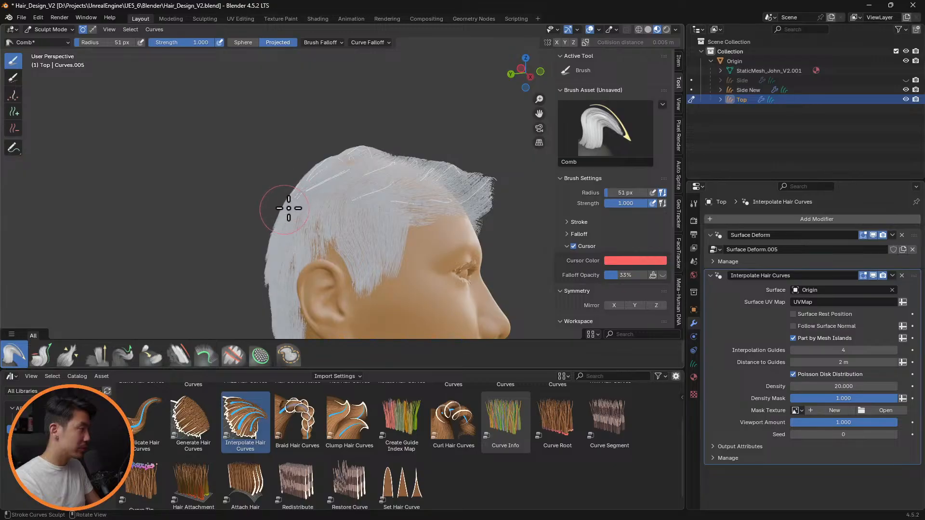
Step: Comb the guides along the character's right side down against the head with a 95 px brush
mouse_move(321, 205)
middle_down()
mouse_move(386, 221)
mouse_move(331, 212)
mouse_move(383, 207)
mouse_move(343, 275)
mouse_move(386, 262)
middle_up()
key(f)
click(366, 275)
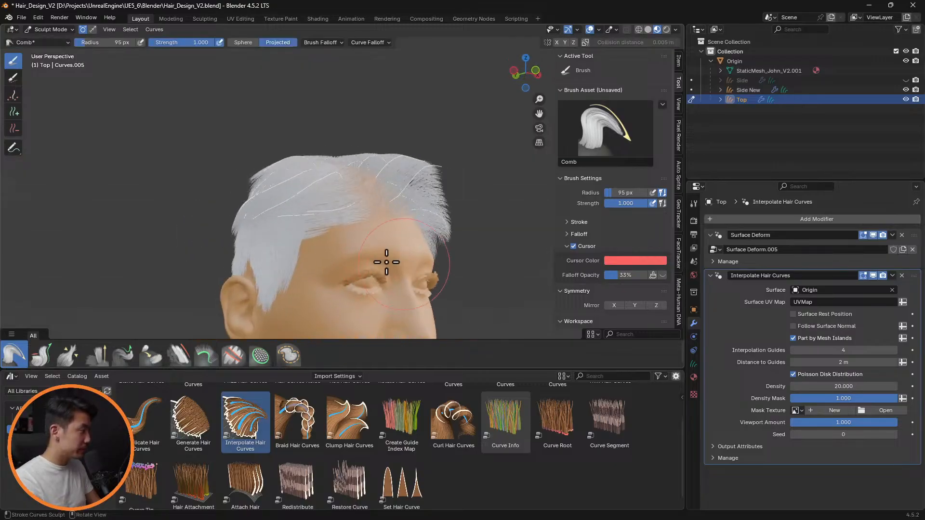
middle_drag(312, 241, 201, 238)
mouse_move(203, 240)
mouse_down()
mouse_move(239, 227)
mouse_move(196, 198)
mouse_move(207, 213)
mouse_move(217, 190)
mouse_move(215, 219)
mouse_up()
middle_drag(216, 221, 370, 262)
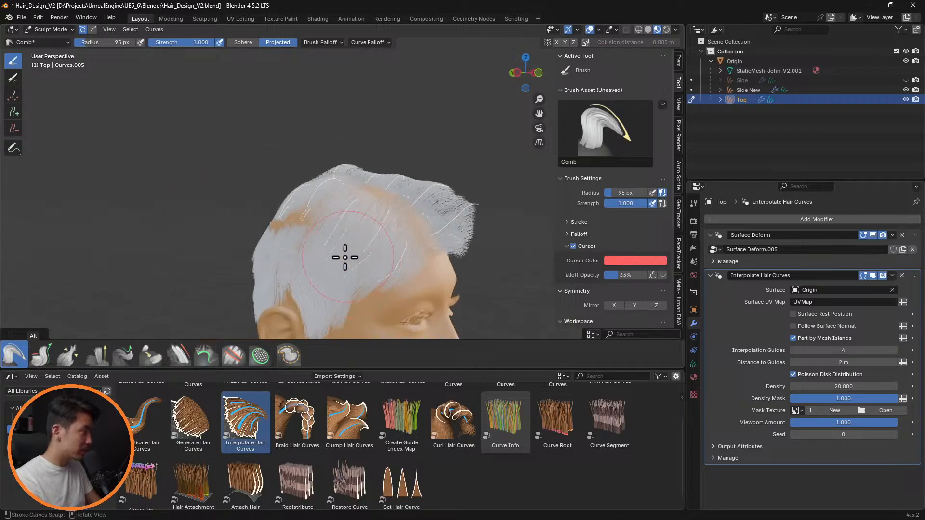
middle_drag(303, 232, 407, 260)
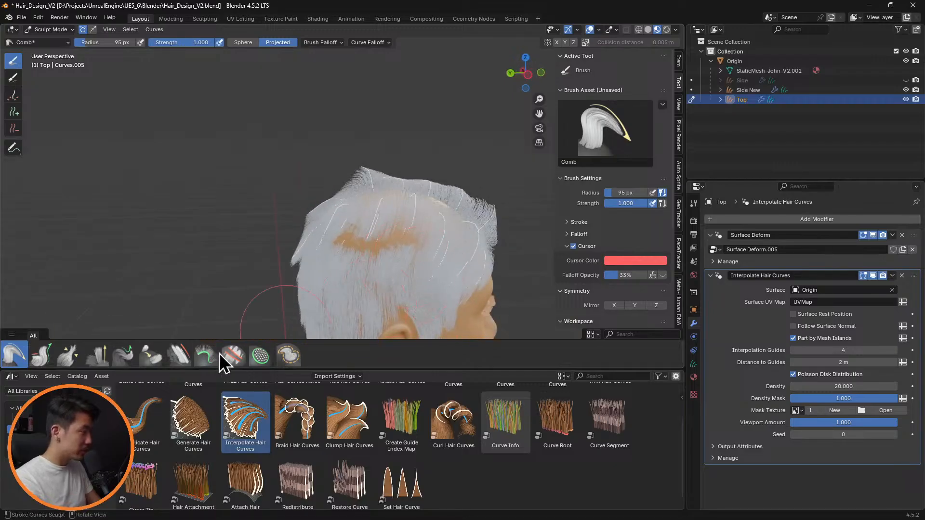
Step: Raise the guides around the bare patch behind the character's right ear using the Puff brush at 67 px
click(97, 355)
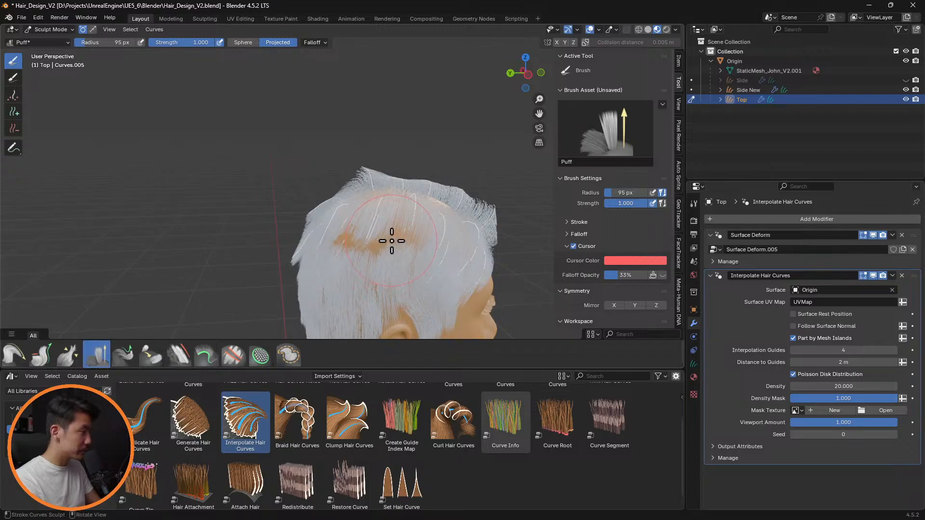
key(f)
click(377, 242)
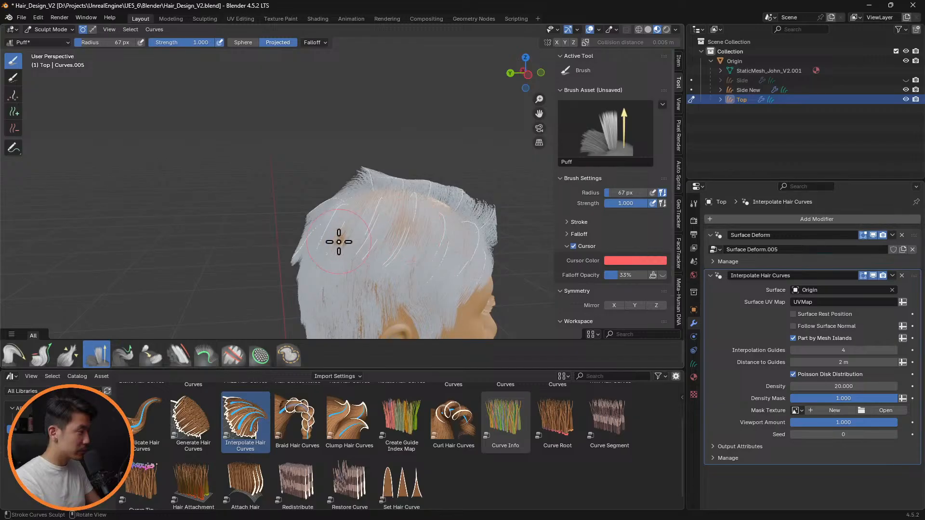
mouse_move(396, 248)
middle_down()
mouse_move(374, 212)
mouse_move(331, 223)
mouse_move(270, 192)
middle_up()
Step: Comb the puffed guides on the character's right side and rear crown back down with the 67 px Comb brush
click(14, 356)
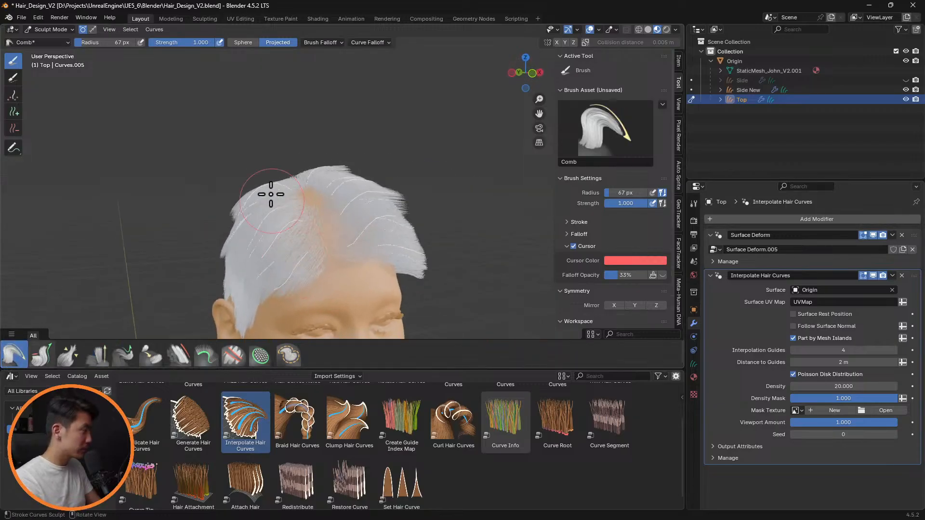
mouse_move(258, 200)
mouse_down()
mouse_move(225, 219)
mouse_move(221, 250)
mouse_up()
middle_drag(292, 250, 363, 248)
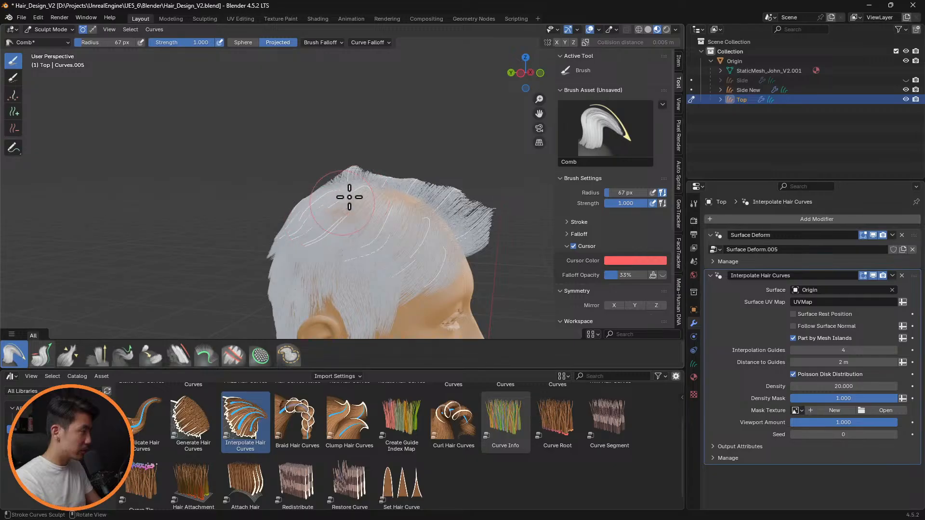
mouse_move(331, 209)
middle_down()
mouse_move(342, 233)
mouse_move(332, 235)
middle_up()
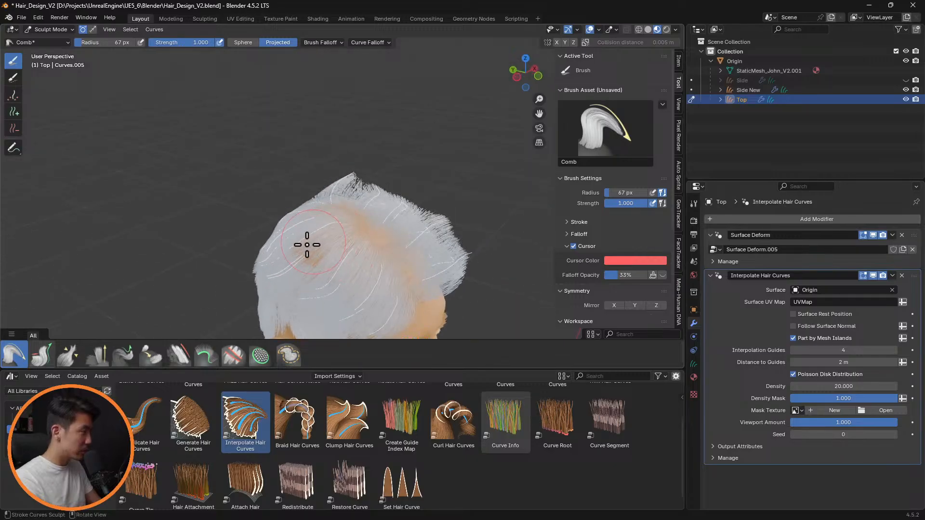
middle_drag(283, 250, 324, 220)
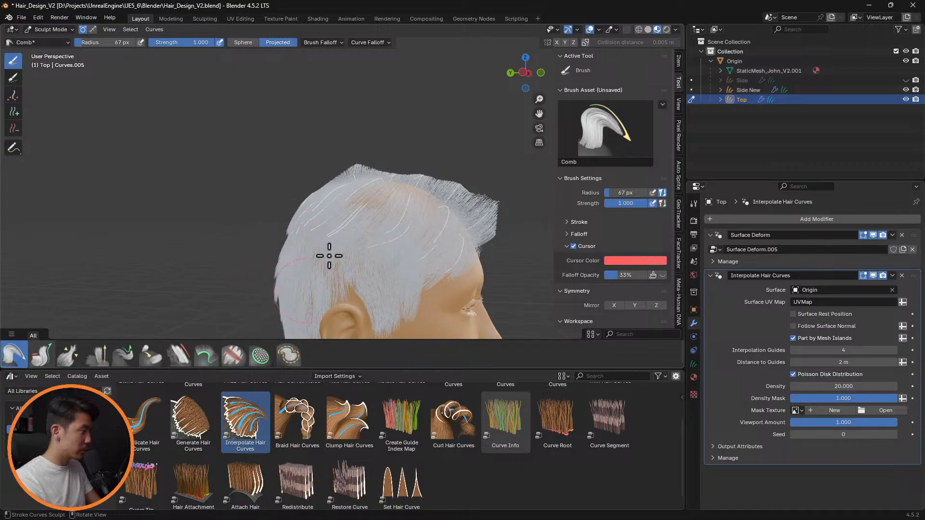
Step: Comb the character's right temple guides diagonally down to blend with the side hair above the ear
mouse_move(476, 275)
middle_down()
mouse_move(217, 227)
mouse_move(406, 296)
mouse_move(407, 355)
mouse_move(413, 144)
mouse_move(385, 233)
mouse_move(359, 163)
mouse_move(276, 207)
mouse_move(389, 140)
mouse_move(279, 120)
middle_up()
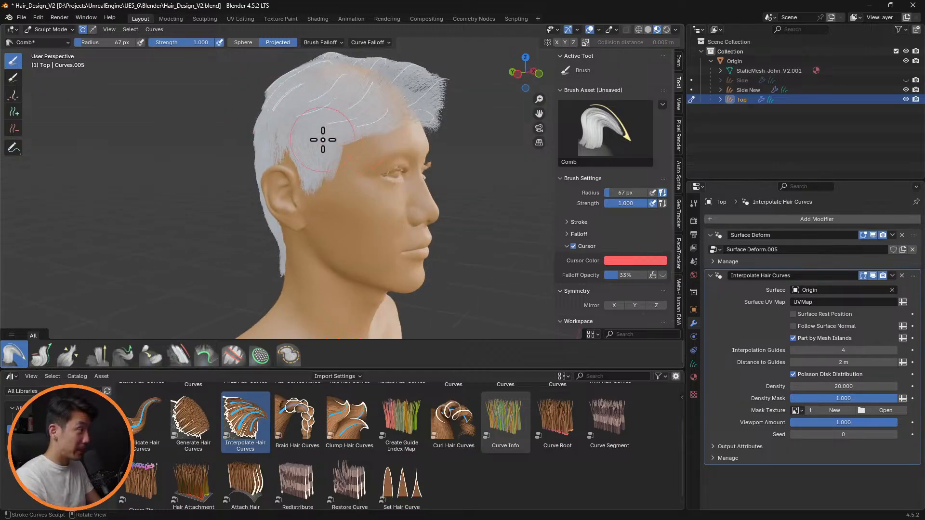
mouse_move(323, 139)
middle_down()
mouse_move(419, 145)
mouse_move(361, 137)
mouse_move(384, 124)
mouse_move(379, 156)
mouse_move(408, 220)
middle_up()
scroll(379, 156, up, 2)
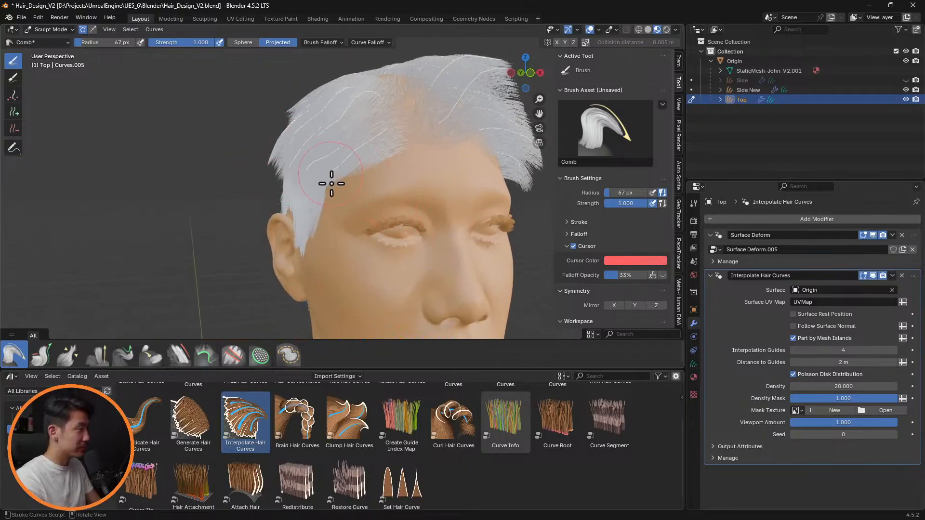
mouse_move(424, 192)
middle_down()
mouse_move(479, 200)
mouse_move(496, 215)
mouse_move(450, 209)
mouse_move(500, 199)
middle_up()
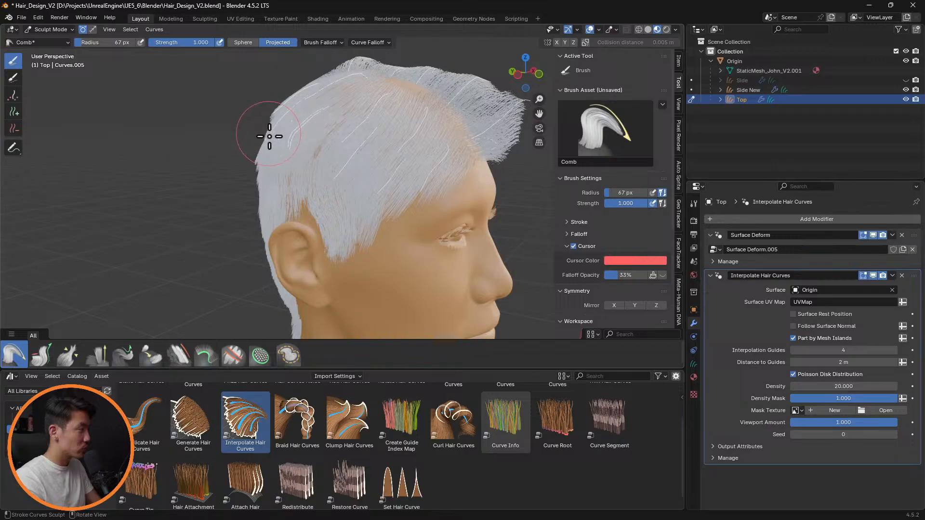
middle_drag(431, 159, 118, 193)
click(15, 129)
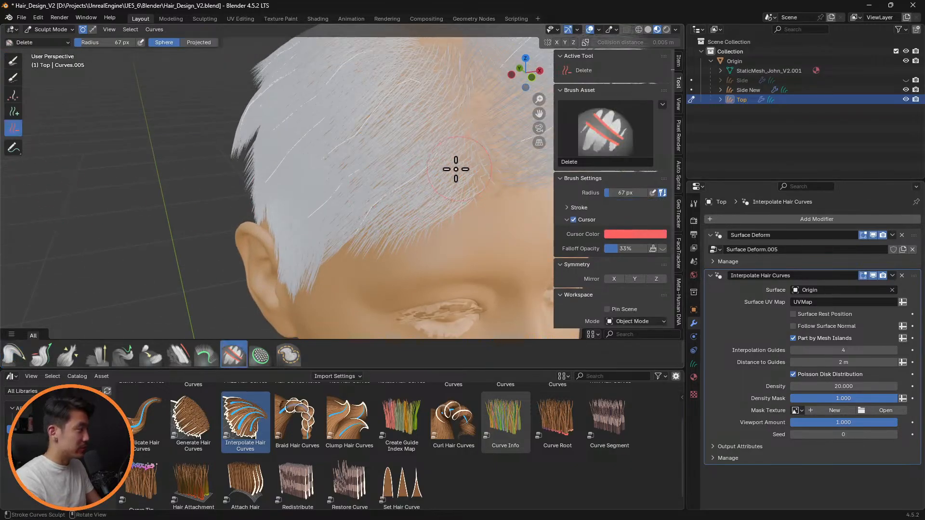
mouse_move(449, 206)
middle_down()
mouse_move(459, 168)
mouse_move(446, 154)
mouse_move(473, 180)
mouse_move(423, 189)
mouse_move(360, 234)
mouse_move(424, 207)
mouse_move(374, 246)
middle_up()
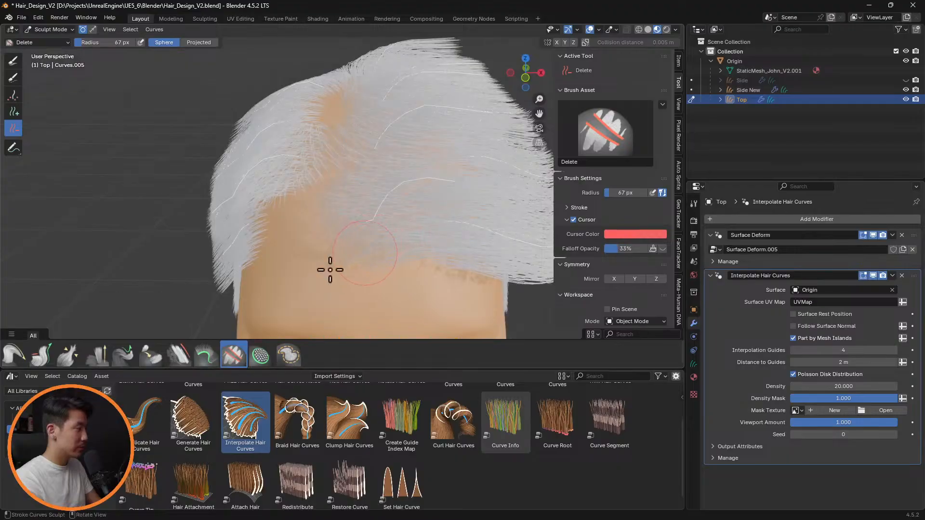
Step: Move the roots of the front hairline guides higher above the forehead using the Slide brush at 67 px
click(152, 357)
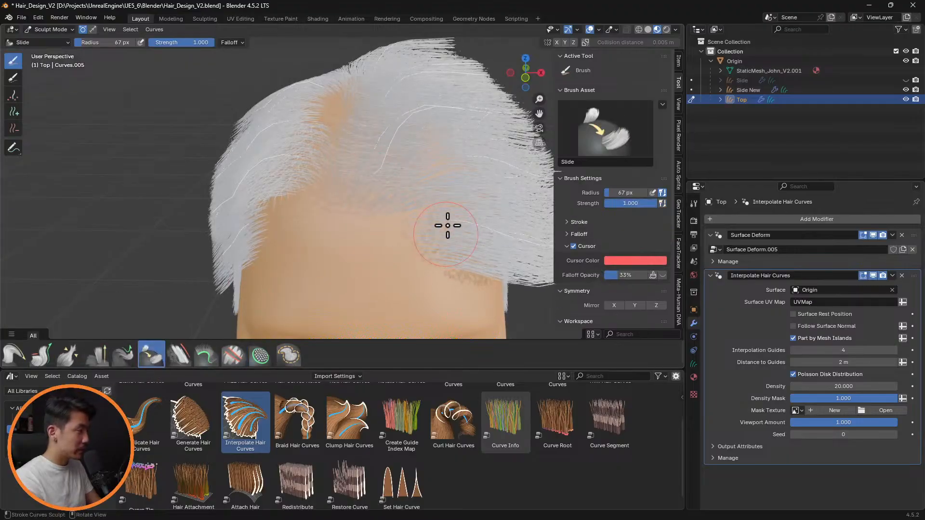
drag(448, 226, 444, 202)
middle_drag(490, 213, 319, 238)
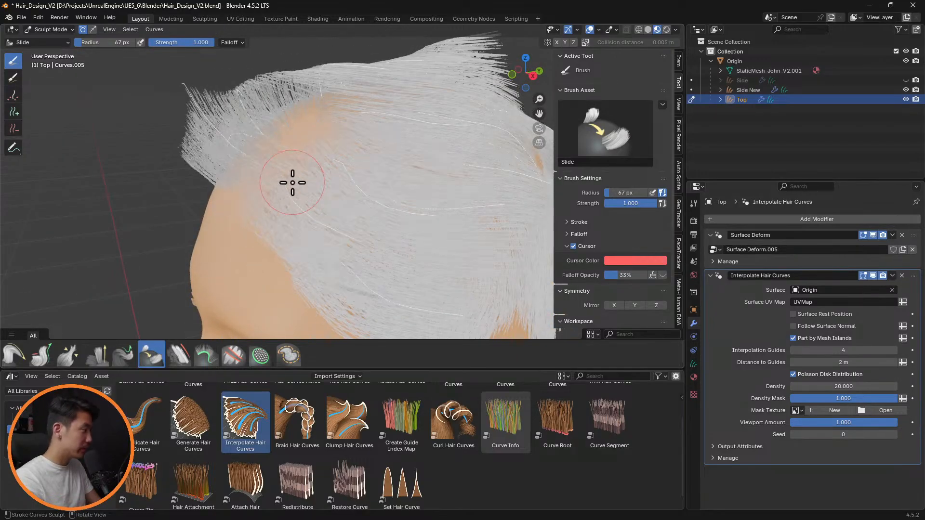
middle_drag(293, 188, 471, 186)
scroll(362, 183, down, 5)
scroll(471, 186, up, 8)
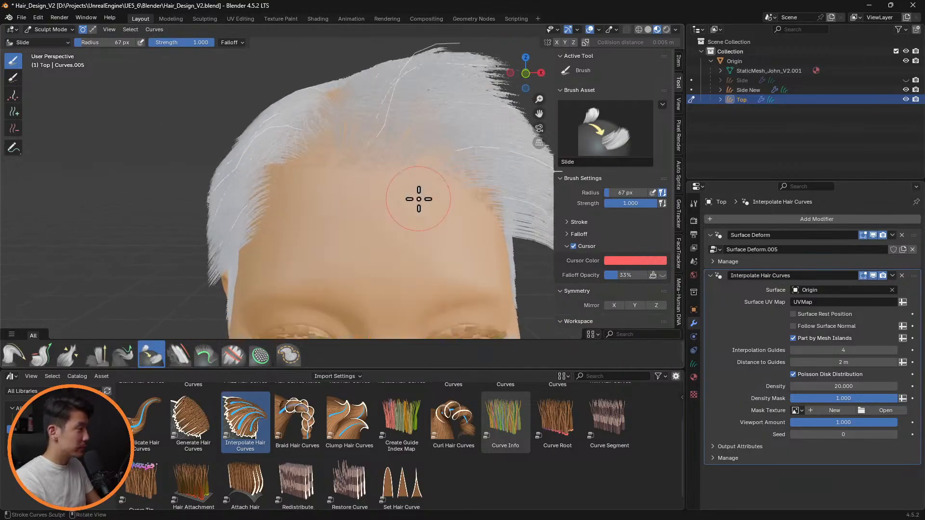
middle_drag(428, 215, 396, 198)
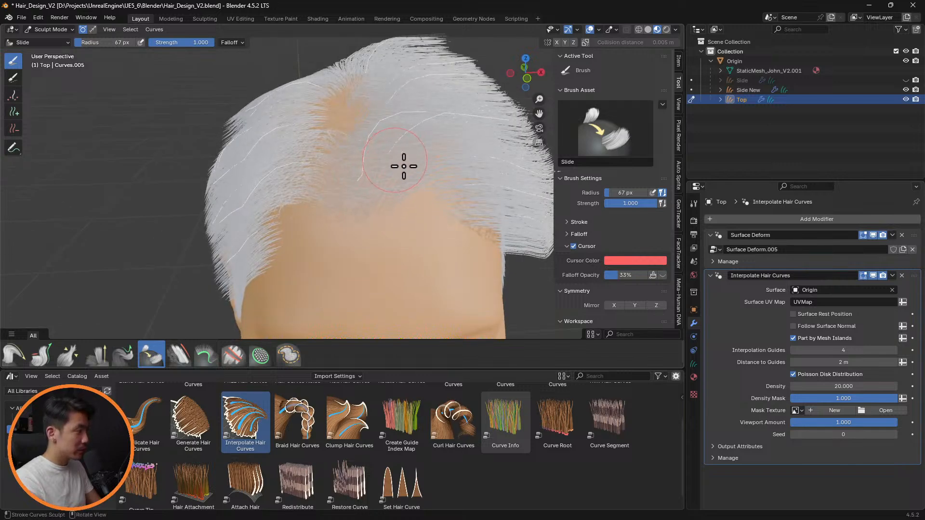
Step: Slide the guide roots along the front parting and the character's left temple to redistribute the hair there
middle_drag(463, 172, 392, 175)
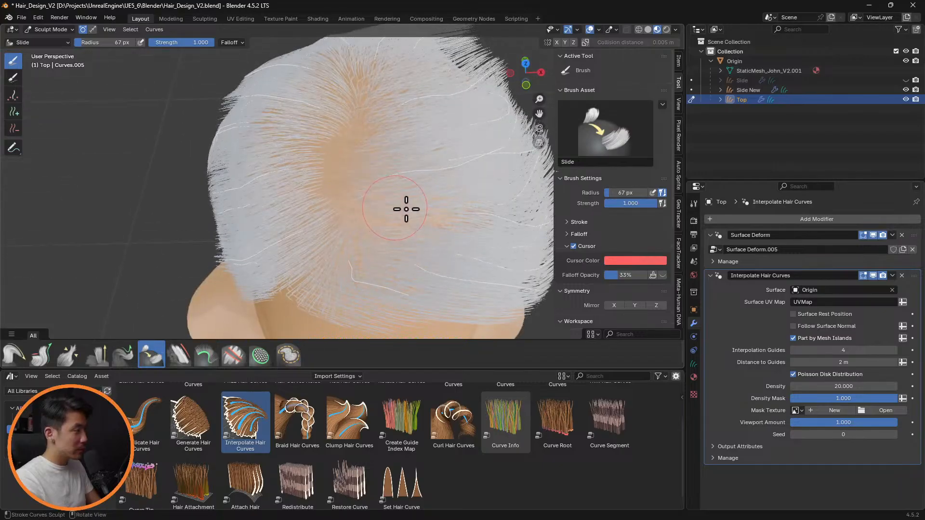
middle_drag(406, 209, 316, 229)
scroll(456, 151, down, 4)
scroll(409, 203, up, 3)
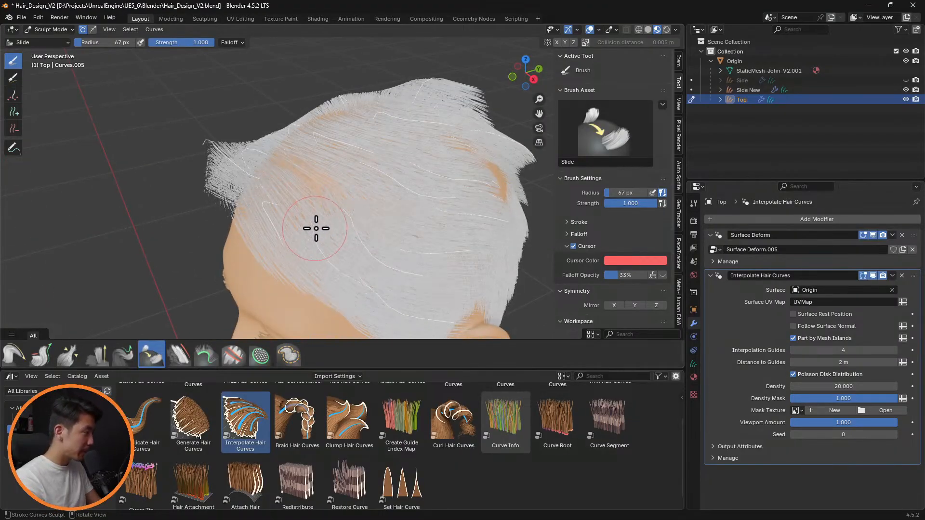
middle_drag(374, 219, 441, 187)
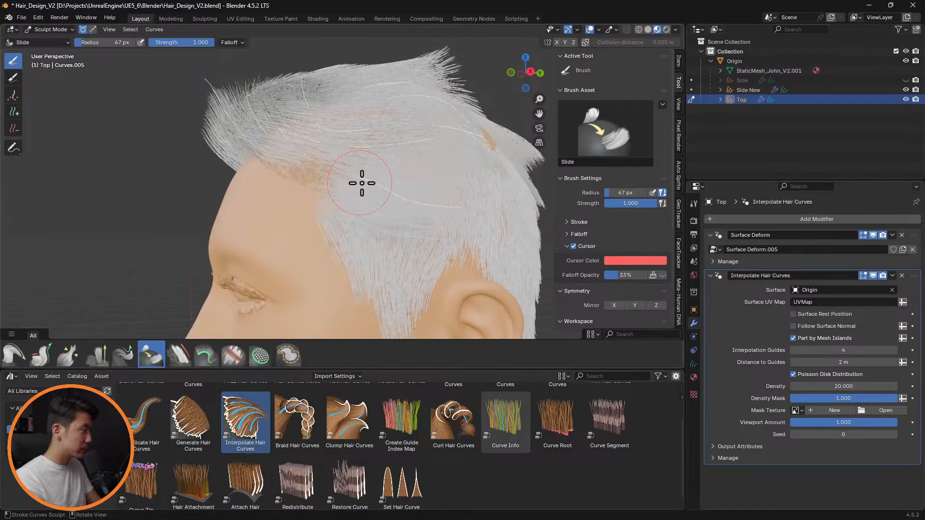
middle_drag(353, 184, 325, 186)
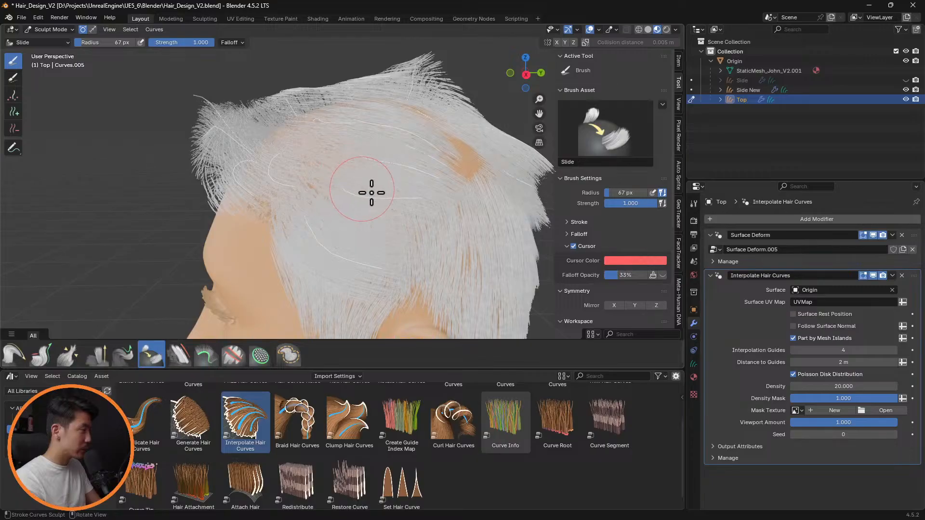
Step: Slide the guide roots around the parting and crown with the 67 px Slide brush to even out the thin areas
middle_drag(467, 180, 357, 180)
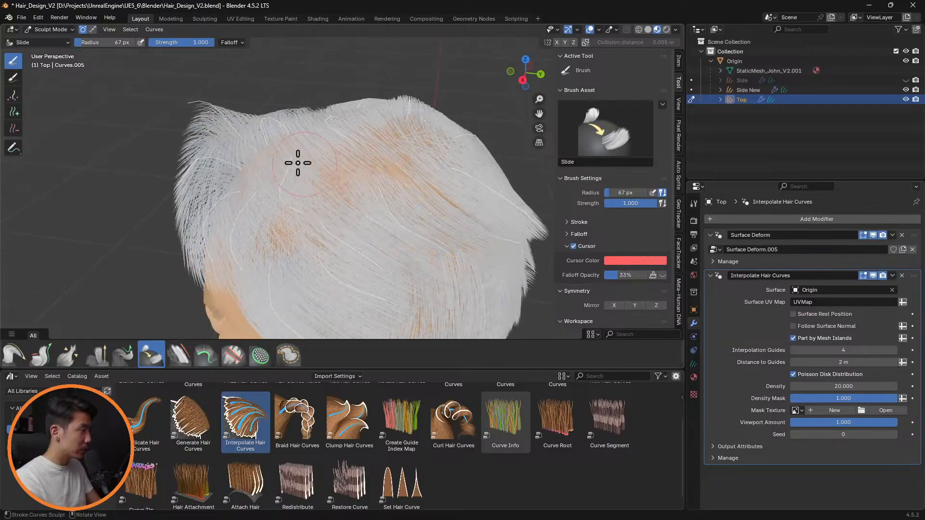
mouse_move(314, 172)
middle_down()
mouse_move(380, 196)
mouse_move(365, 206)
mouse_move(397, 198)
mouse_move(477, 223)
mouse_move(451, 168)
mouse_move(451, 181)
middle_up()
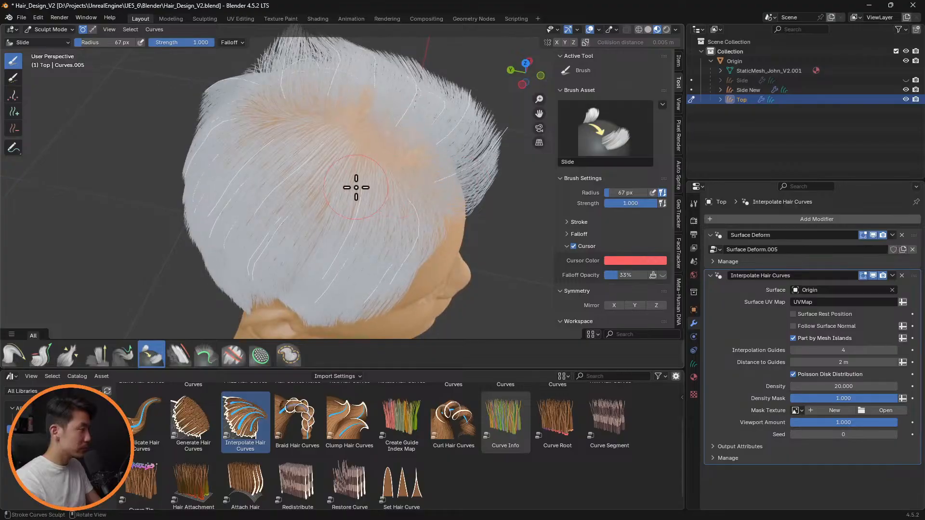
mouse_move(361, 161)
middle_down()
mouse_move(438, 154)
mouse_move(395, 94)
mouse_move(376, 91)
mouse_move(428, 128)
mouse_move(435, 161)
mouse_move(465, 169)
mouse_move(424, 212)
mouse_move(415, 239)
mouse_move(442, 221)
mouse_move(375, 242)
middle_up()
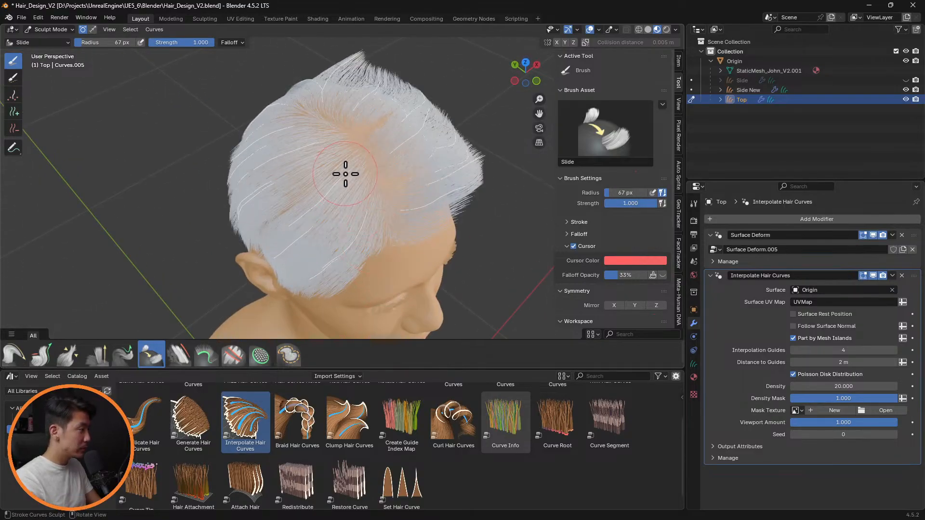
drag(338, 177, 336, 180)
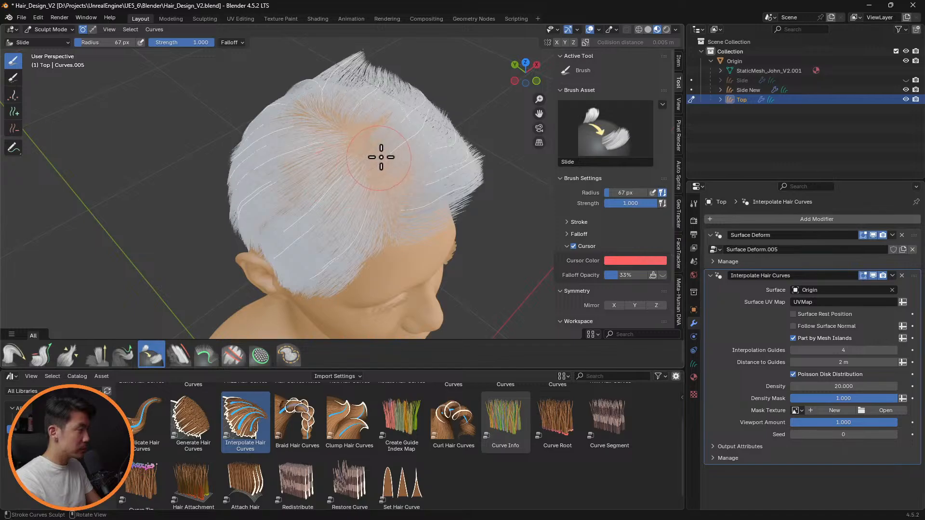
drag(382, 157, 372, 162)
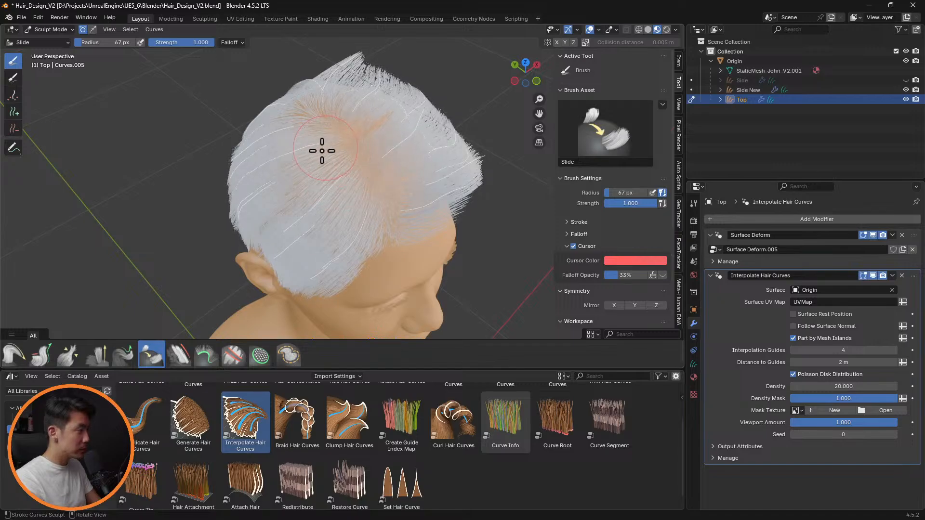
middle_drag(316, 153, 286, 175)
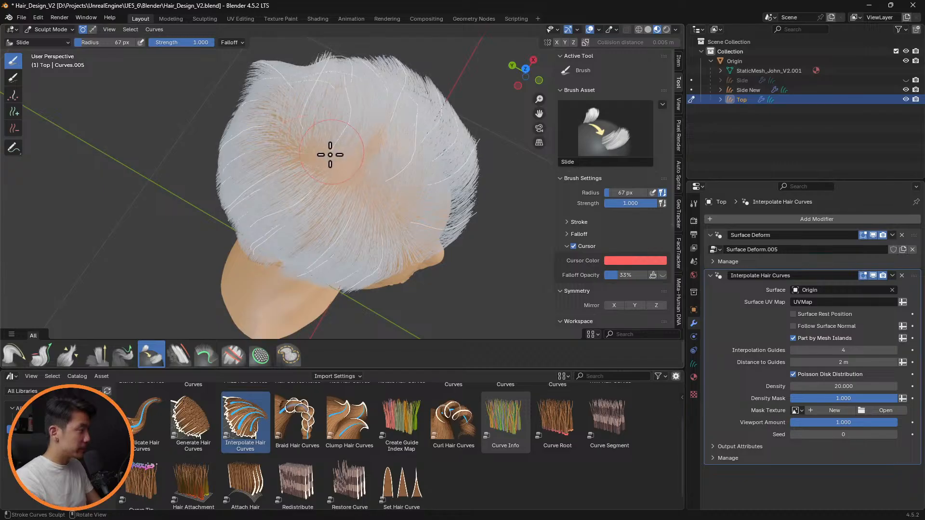
mouse_move(450, 148)
middle_down()
mouse_move(353, 87)
mouse_move(471, 97)
mouse_move(421, 144)
mouse_move(385, 115)
mouse_move(410, 171)
middle_up()
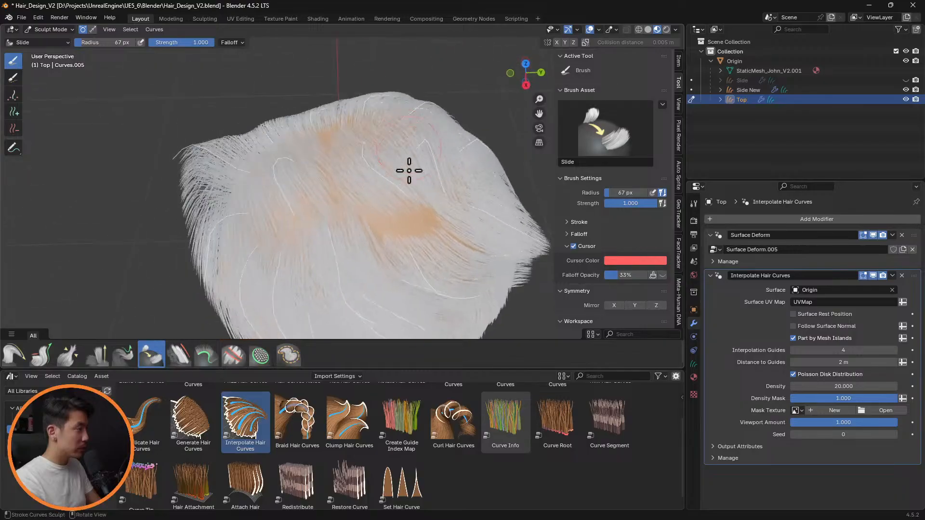
Step: Add guide curves to the sparse crown area with the Add brush, interpolating length, radius, shape and point count
click(14, 111)
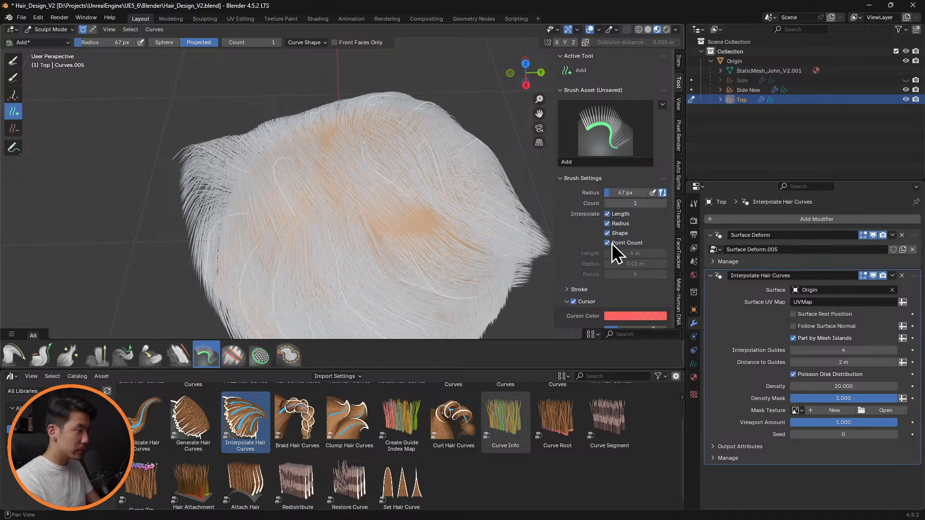
mouse_move(398, 216)
middle_down()
mouse_move(470, 213)
mouse_move(440, 177)
mouse_move(366, 157)
mouse_move(431, 144)
mouse_move(469, 202)
mouse_move(384, 192)
mouse_move(407, 140)
mouse_move(354, 136)
mouse_move(376, 140)
mouse_move(421, 185)
mouse_move(420, 219)
middle_up()
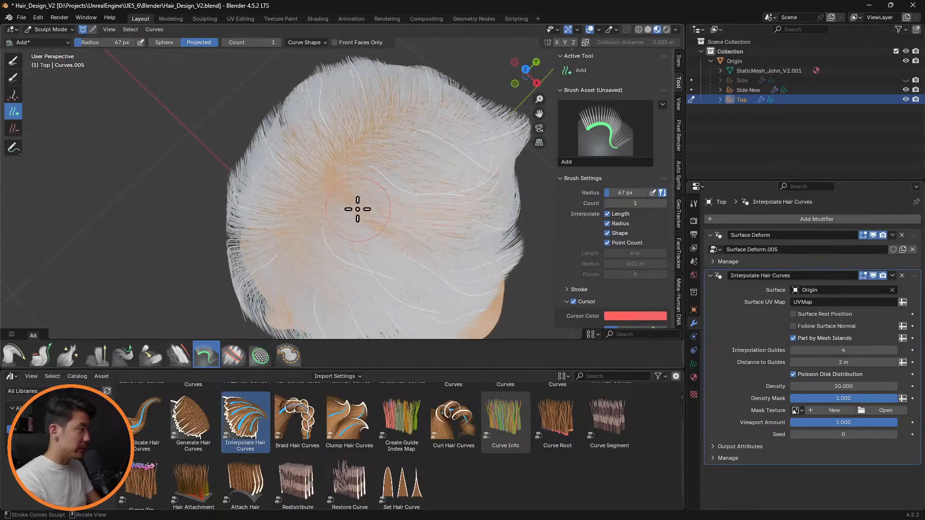
mouse_move(448, 192)
middle_down()
mouse_move(347, 163)
mouse_move(395, 167)
mouse_move(366, 161)
mouse_move(308, 228)
mouse_move(489, 198)
mouse_move(471, 176)
mouse_move(524, 164)
mouse_move(471, 186)
mouse_move(424, 183)
middle_up()
Step: Comb the guides on the character's right side closer to the head with the Comb brush at 155 px
click(14, 355)
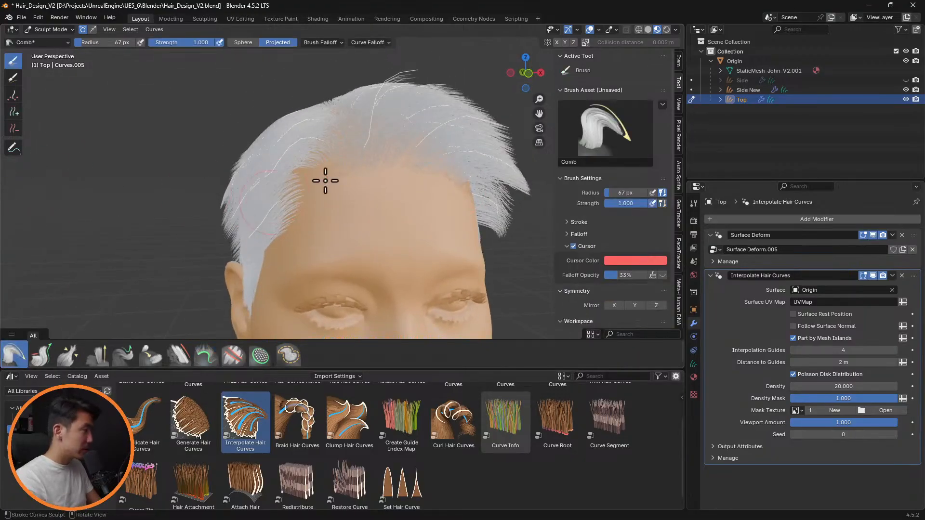
key(f)
click(314, 190)
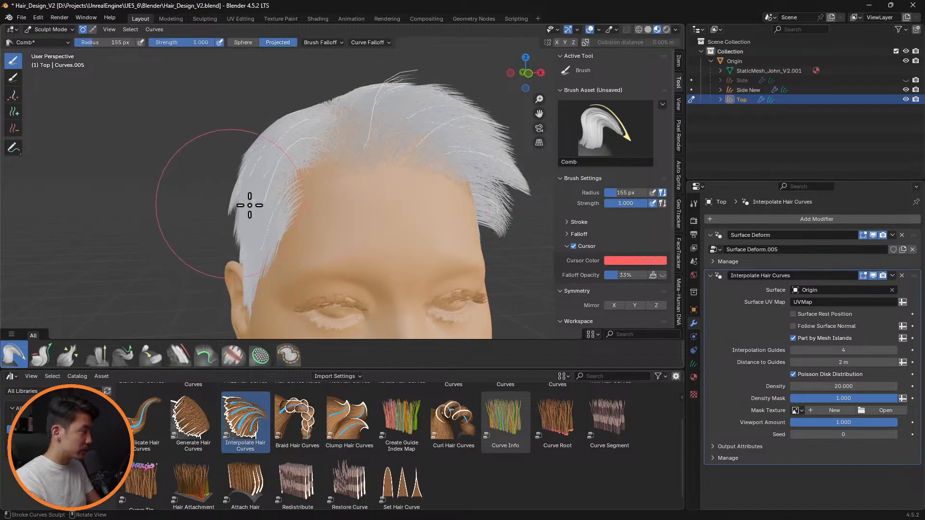
mouse_move(249, 206)
middle_down()
mouse_move(320, 213)
mouse_move(349, 241)
mouse_move(233, 186)
mouse_move(336, 205)
mouse_move(405, 199)
mouse_move(349, 193)
middle_up()
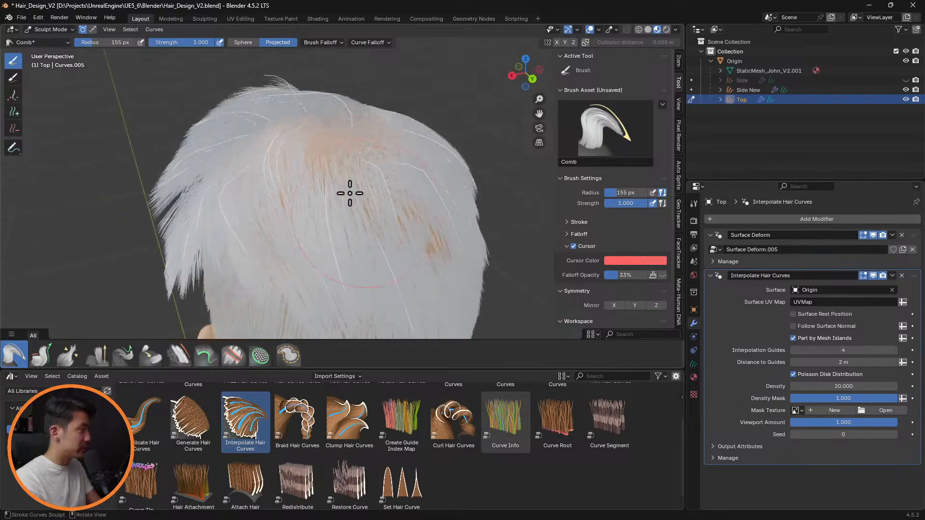
Step: Comb the crown and front top guides across to the character's left with the Comb brush at 81 px
key(f)
click(313, 138)
middle_drag(313, 137, 326, 114)
drag(288, 124, 267, 127)
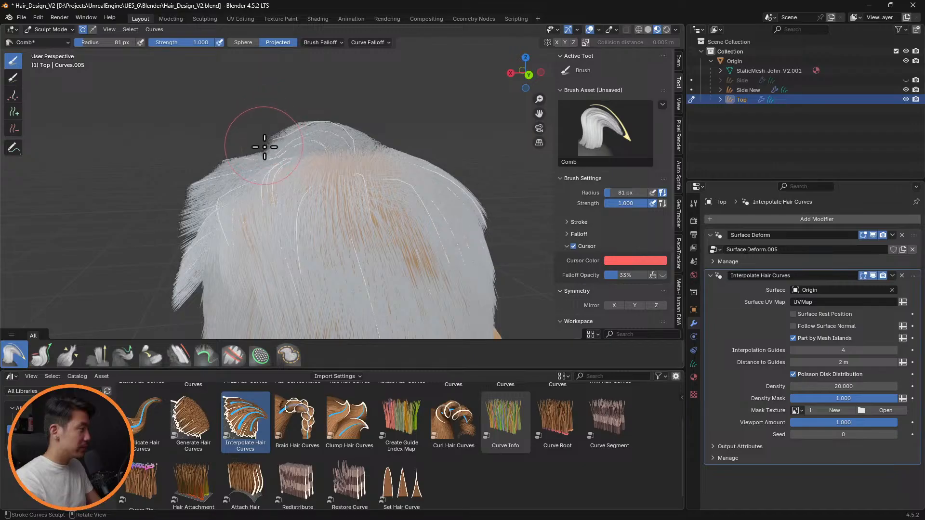
mouse_move(333, 152)
middle_down()
mouse_move(413, 145)
mouse_move(446, 159)
mouse_move(513, 143)
middle_up()
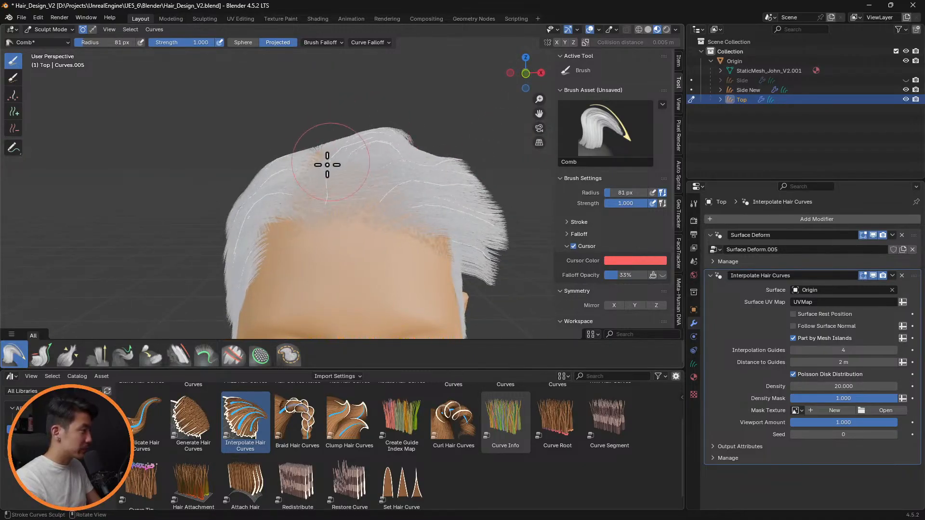
middle_drag(369, 122, 354, 132)
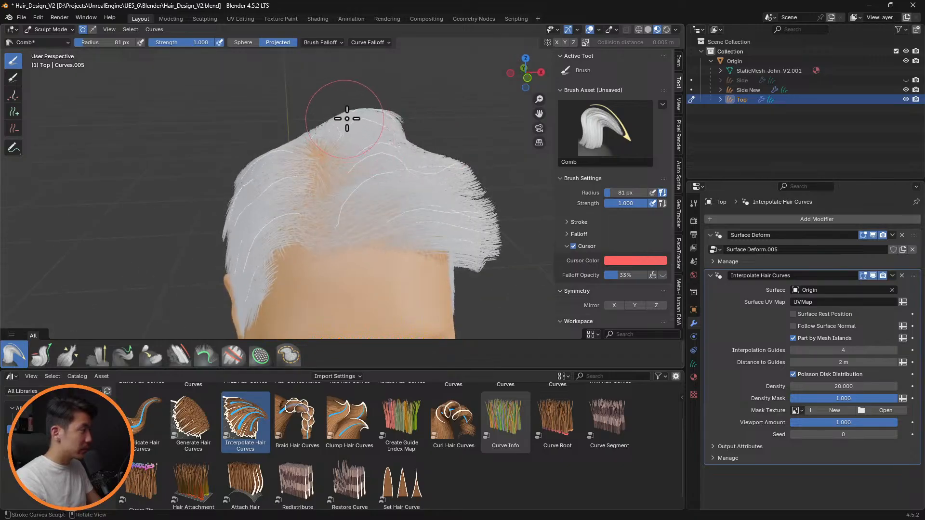
middle_drag(370, 143, 400, 139)
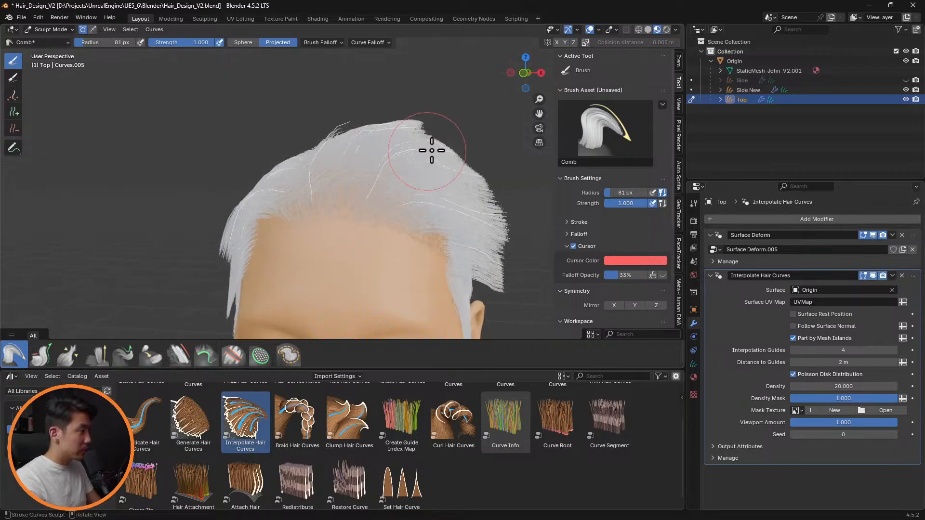
Step: Comb the guides above the character's left temple straight back with the Comb brush at 82 px
middle_drag(479, 188, 378, 167)
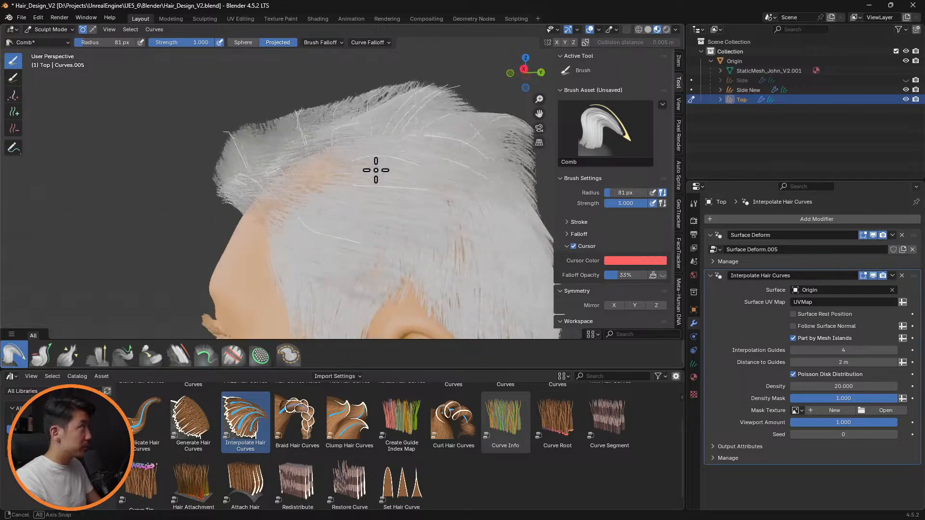
scroll(347, 233, down, 2)
scroll(357, 240, up, 2)
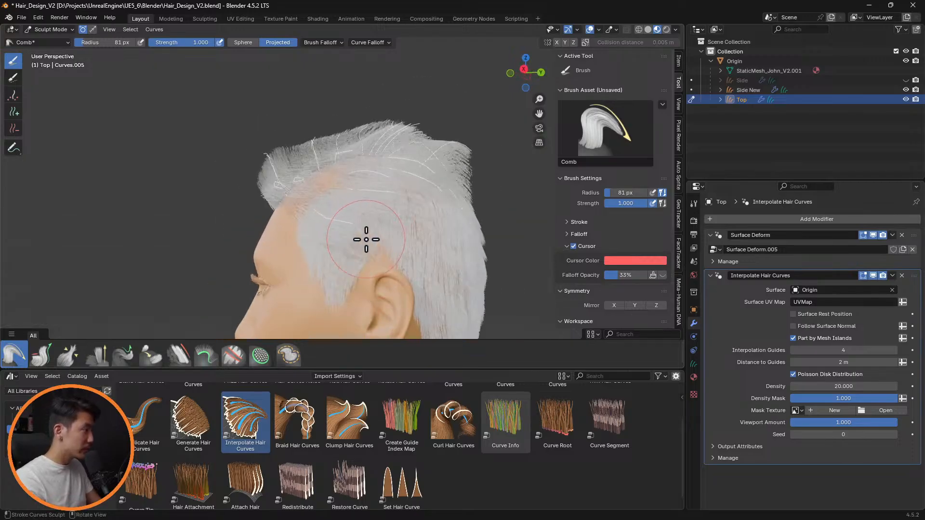
key(f)
click(340, 238)
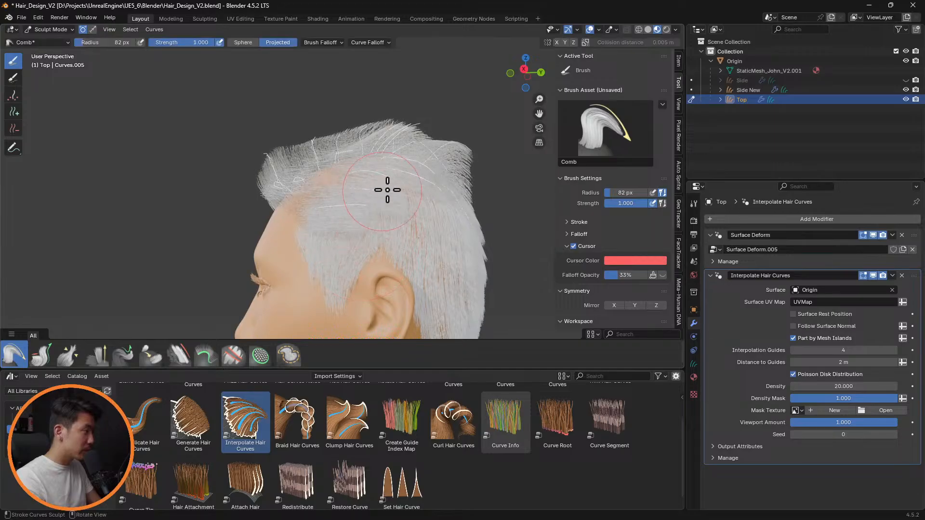
Step: Comb the crown guides backward and down so they follow the curve of the back of the head
mouse_move(457, 184)
middle_down()
mouse_move(434, 206)
mouse_move(336, 215)
mouse_move(247, 202)
mouse_move(366, 216)
mouse_move(313, 275)
mouse_move(291, 256)
mouse_move(274, 270)
mouse_move(327, 196)
mouse_move(280, 207)
mouse_move(341, 213)
mouse_move(429, 241)
mouse_move(484, 197)
mouse_move(483, 144)
middle_up()
scroll(387, 232, up, 3)
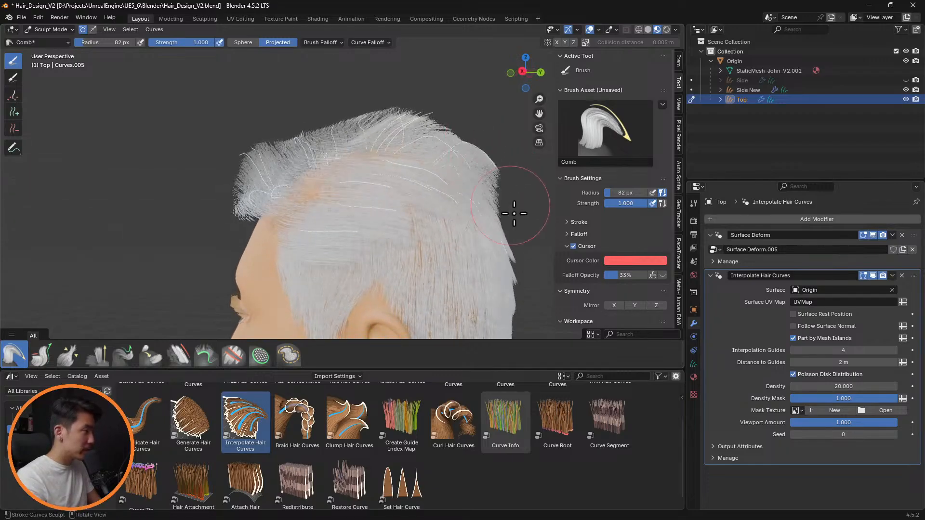
drag(442, 145, 514, 210)
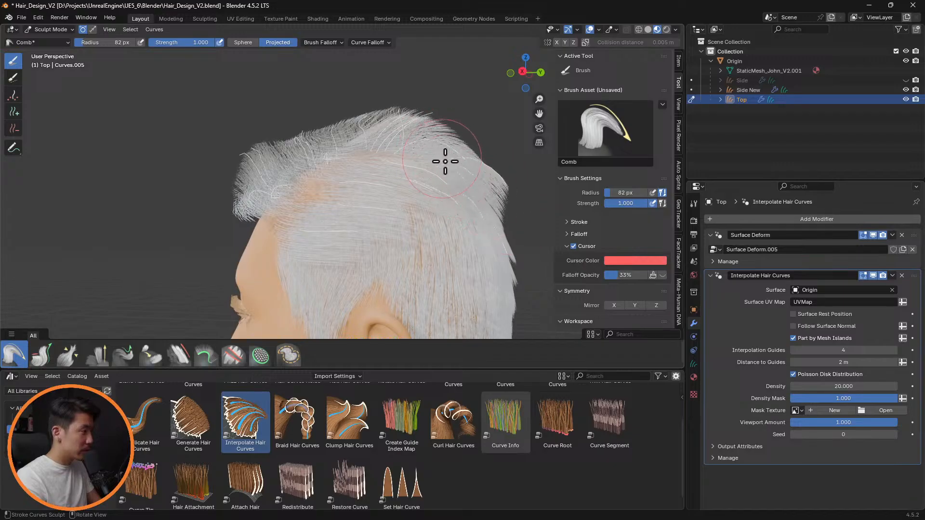
drag(446, 162, 499, 227)
mouse_move(470, 142)
mouse_down()
mouse_move(526, 230)
mouse_move(511, 205)
mouse_up()
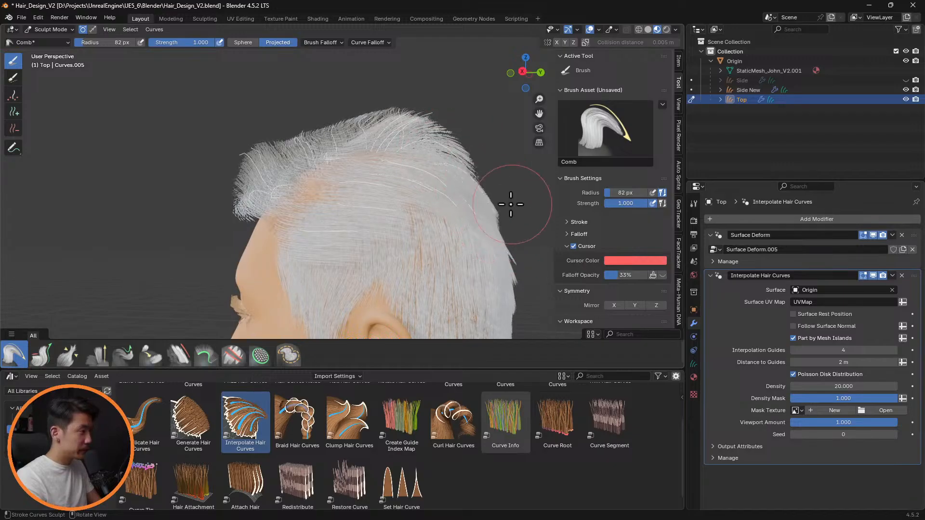
mouse_move(511, 204)
middle_down()
mouse_move(554, 196)
mouse_move(508, 207)
middle_up()
drag(365, 114, 501, 169)
mouse_move(371, 131)
mouse_down()
mouse_move(465, 140)
mouse_move(511, 184)
mouse_up()
Step: Puff the rear crown guides for volume and return to the Comb brush
mouse_move(474, 169)
middle_down()
mouse_move(445, 188)
mouse_move(301, 219)
middle_up()
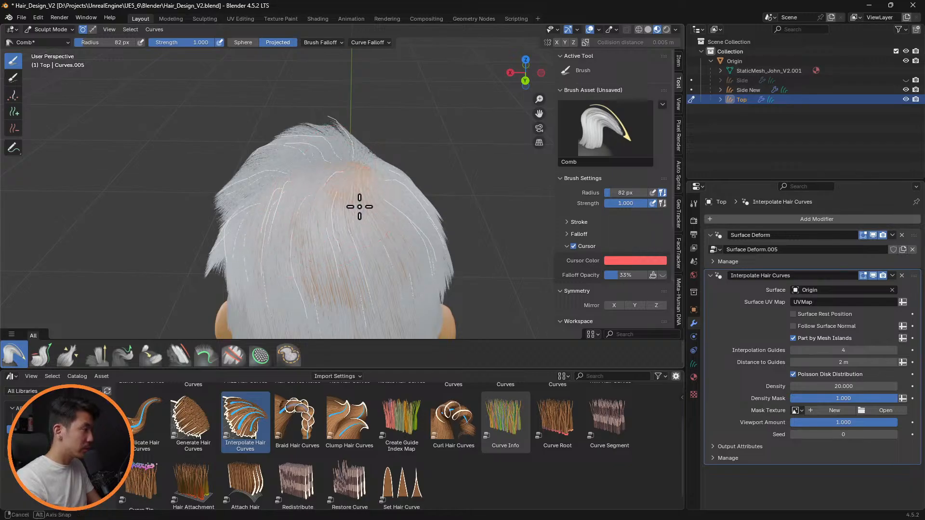
middle_drag(359, 206, 326, 199)
mouse_move(378, 214)
middle_down()
mouse_move(354, 211)
mouse_move(415, 244)
mouse_move(328, 186)
mouse_move(349, 215)
mouse_move(349, 235)
mouse_move(501, 155)
mouse_move(477, 192)
mouse_move(489, 198)
mouse_move(440, 216)
mouse_move(355, 208)
mouse_move(421, 223)
mouse_move(370, 223)
middle_up()
click(97, 355)
click(14, 356)
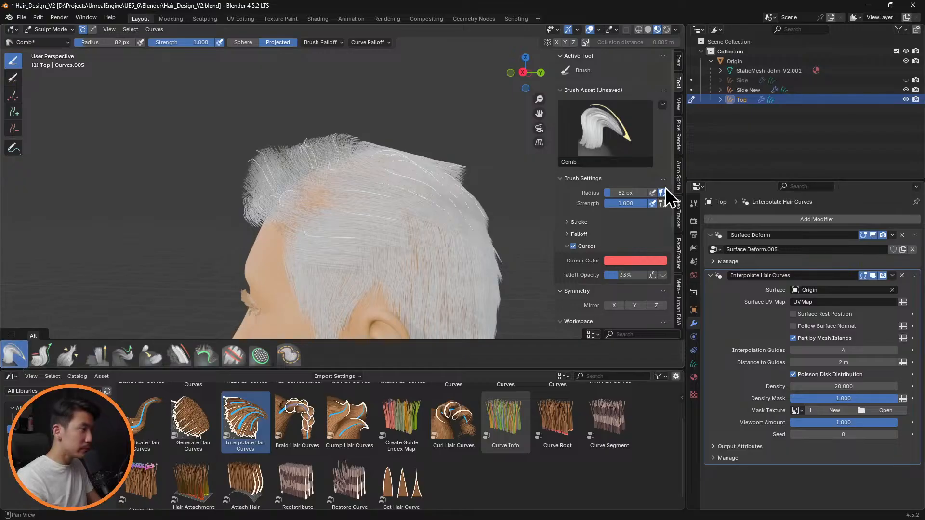
Step: Hide the Side New hair and comb the character's right temple guides backward above the ear
click(906, 90)
middle_drag(472, 189, 583, 204)
scroll(441, 224, up, 2)
middle_drag(439, 224, 471, 241)
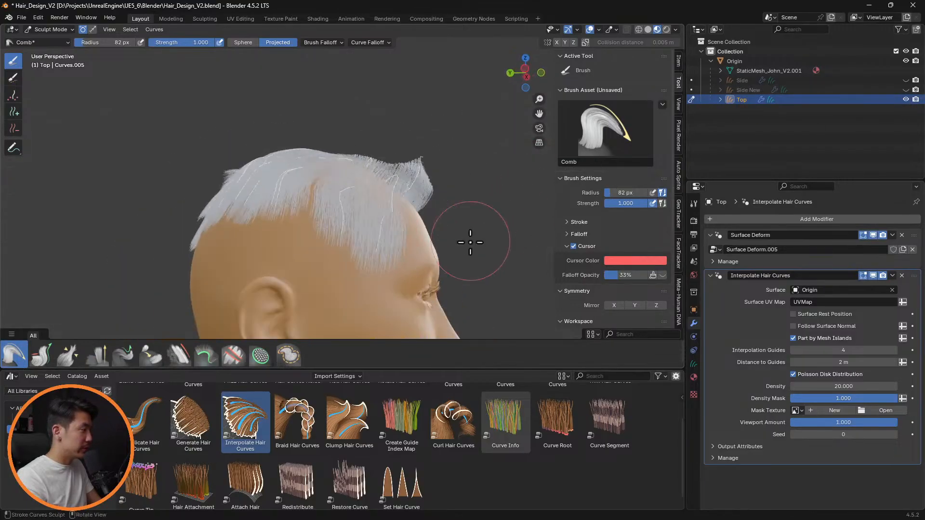
mouse_move(417, 265)
middle_down()
mouse_move(356, 248)
mouse_move(338, 268)
middle_up()
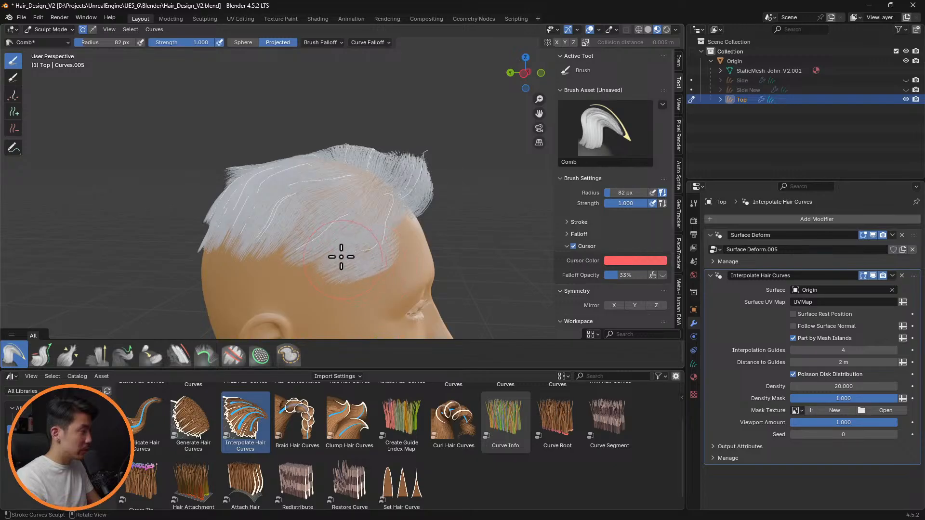
Step: Reposition the guide roots at the character's right temple with the Slide brush at 82 px and comb them back
click(151, 356)
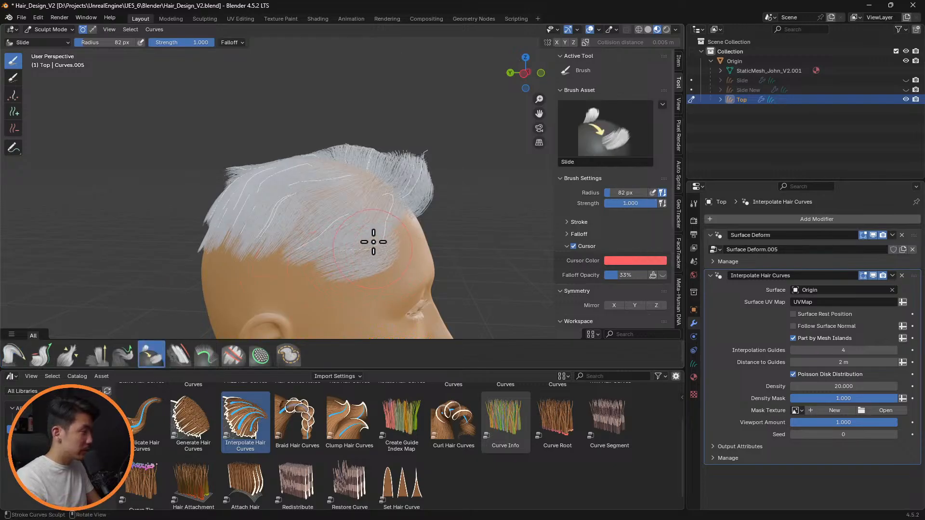
mouse_move(488, 226)
middle_down()
mouse_move(404, 217)
mouse_move(471, 227)
mouse_move(462, 229)
middle_up()
click(14, 356)
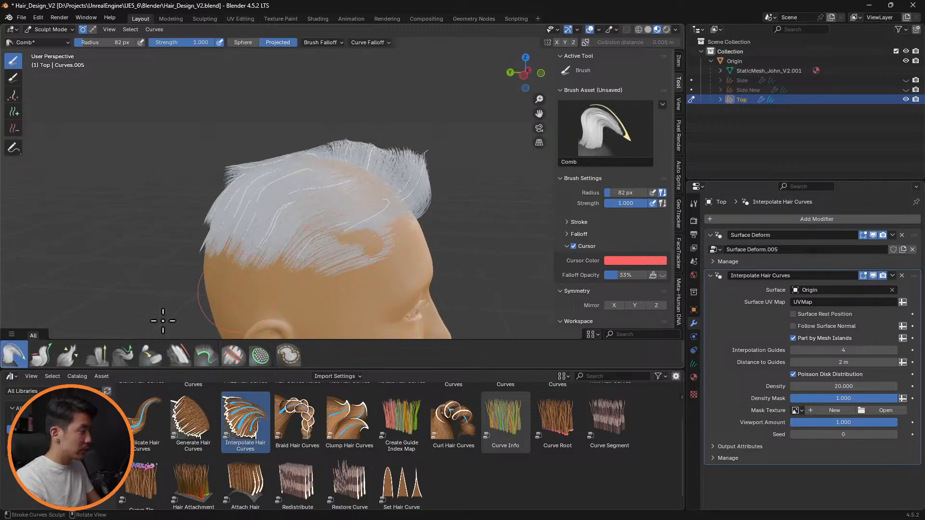
Step: Puff the guides at the character's right temple at 82 px and check the silhouette from the front
click(98, 356)
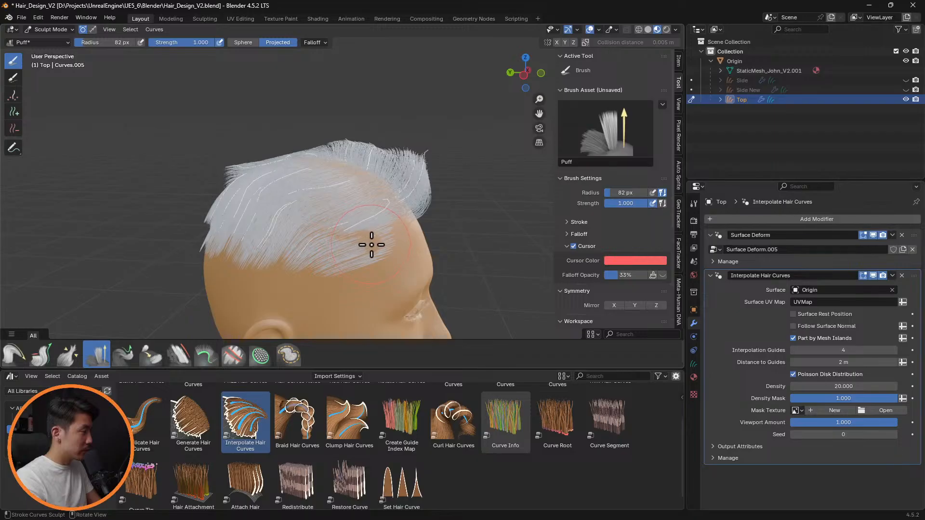
middle_drag(427, 242, 446, 225)
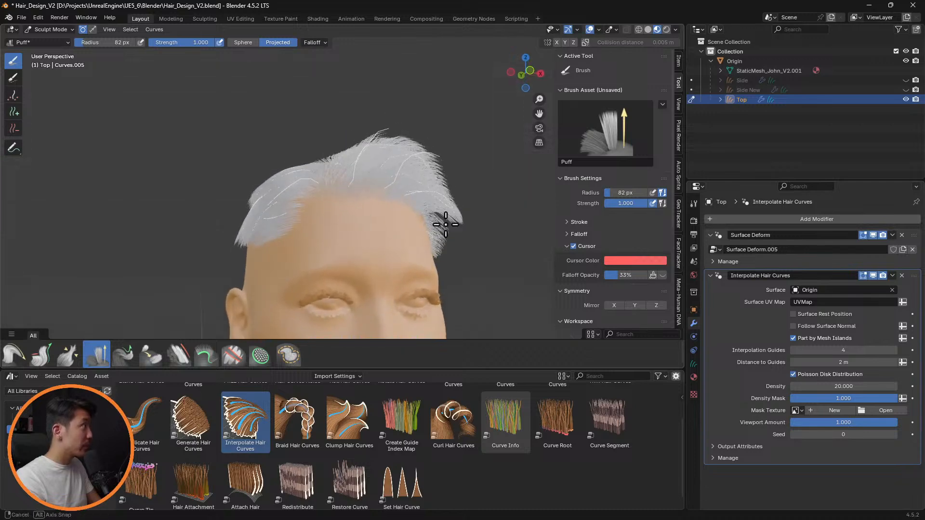
middle_drag(358, 239, 375, 263)
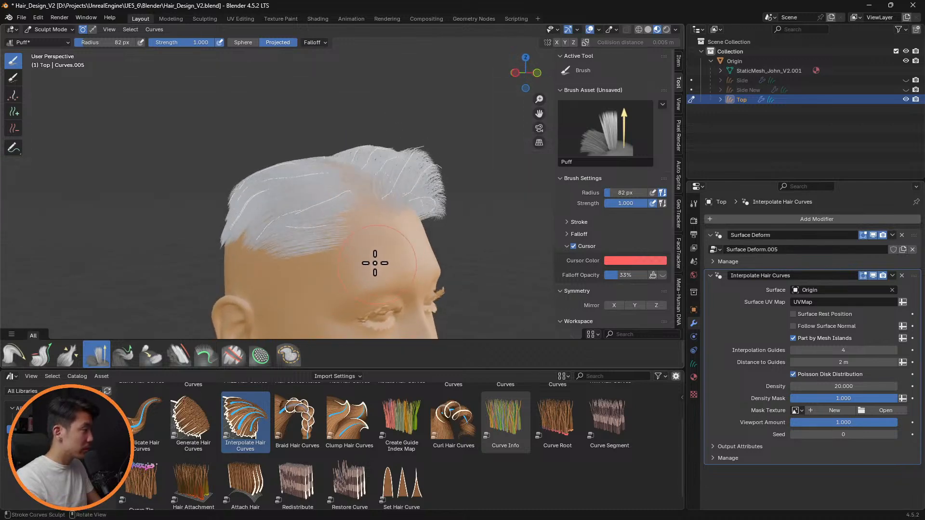
middle_drag(298, 260, 166, 242)
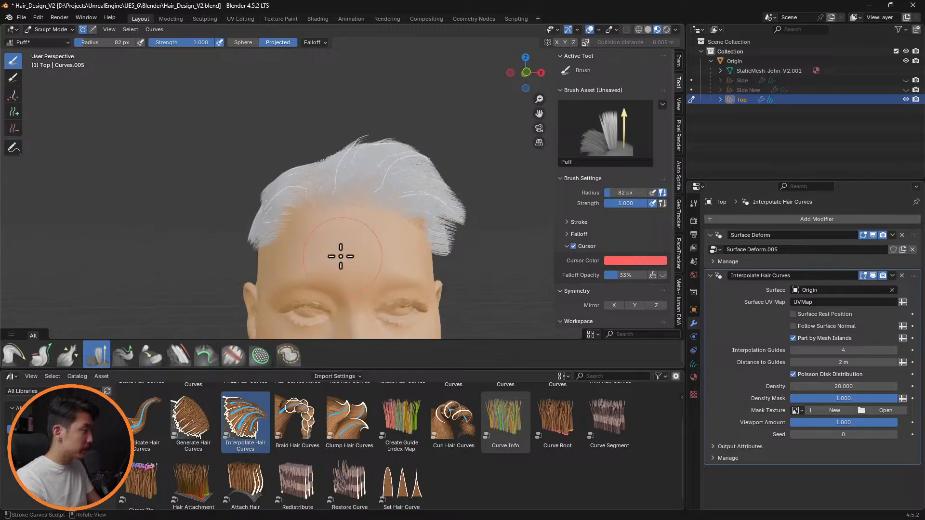
mouse_move(341, 254)
middle_down()
mouse_move(335, 293)
mouse_move(367, 261)
middle_up()
Step: Slide the guide roots at the character's right temple back from the forehead with the Slide brush at 37 px
click(151, 355)
key(f)
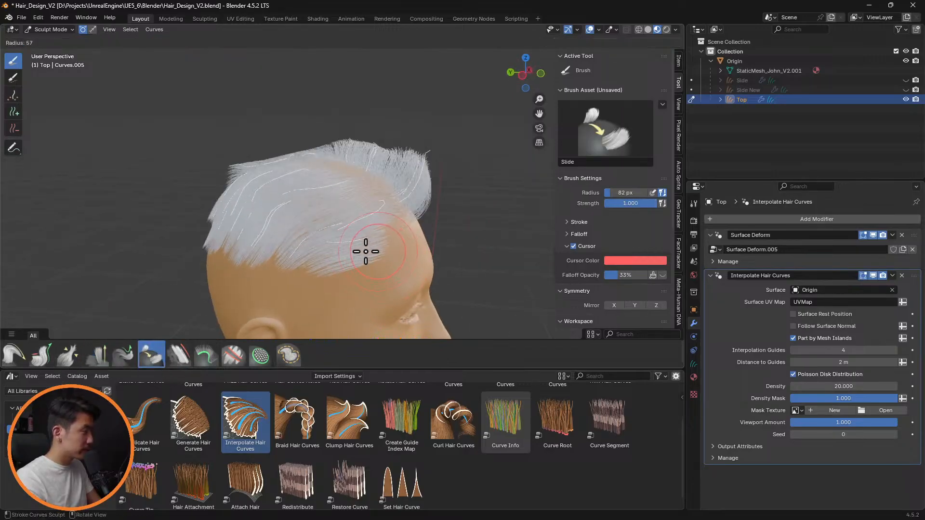
click(369, 246)
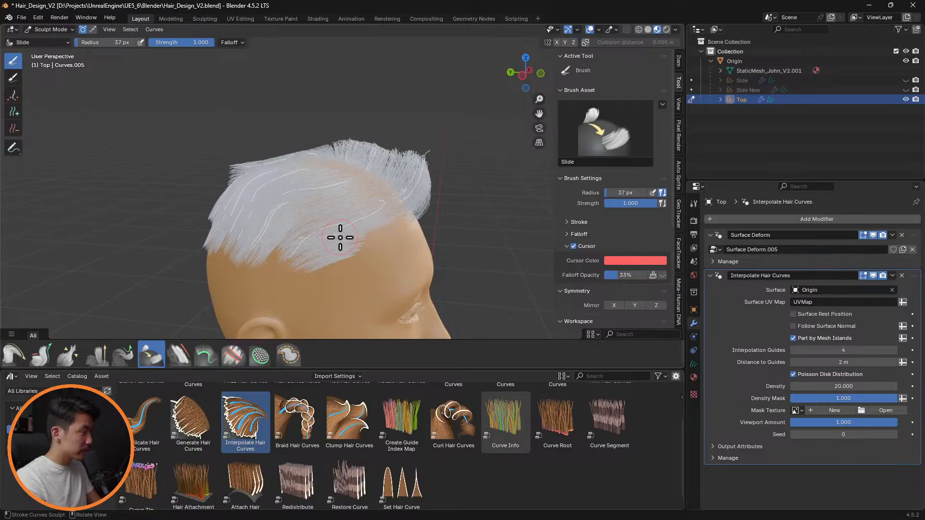
middle_drag(341, 240, 409, 289)
scroll(402, 237, up, 2)
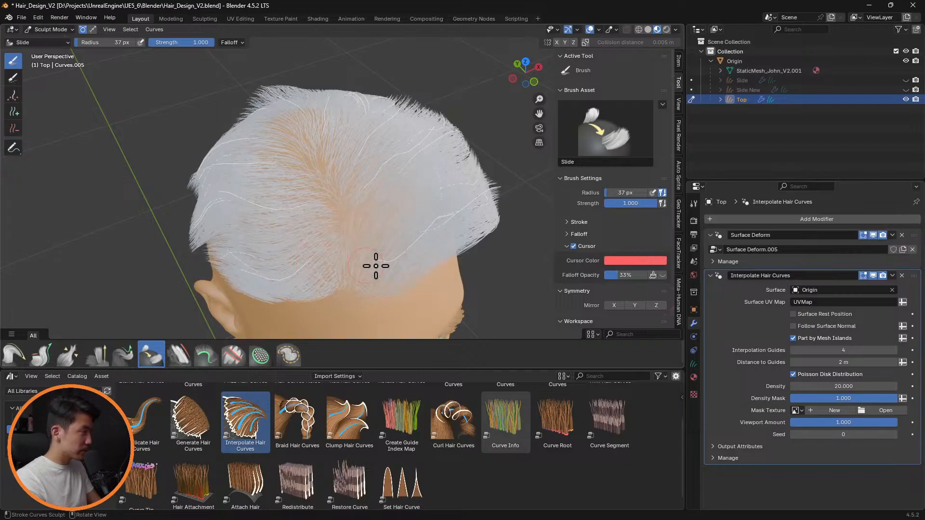
Step: Comb the guides on the character's right side above the temple at 37 px and puff them outward
mouse_move(383, 253)
middle_down()
mouse_move(429, 215)
mouse_move(395, 165)
mouse_move(419, 205)
mouse_move(384, 212)
mouse_move(453, 233)
middle_up()
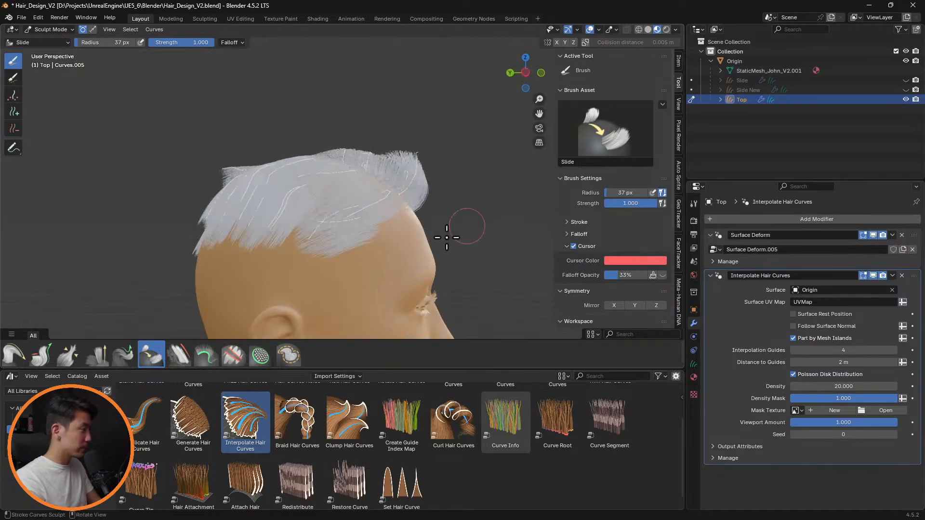
click(13, 355)
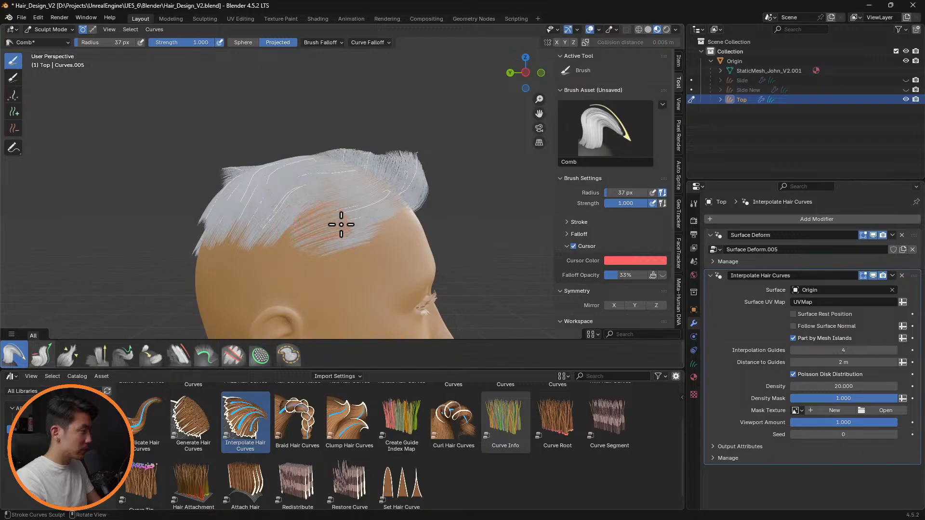
click(96, 353)
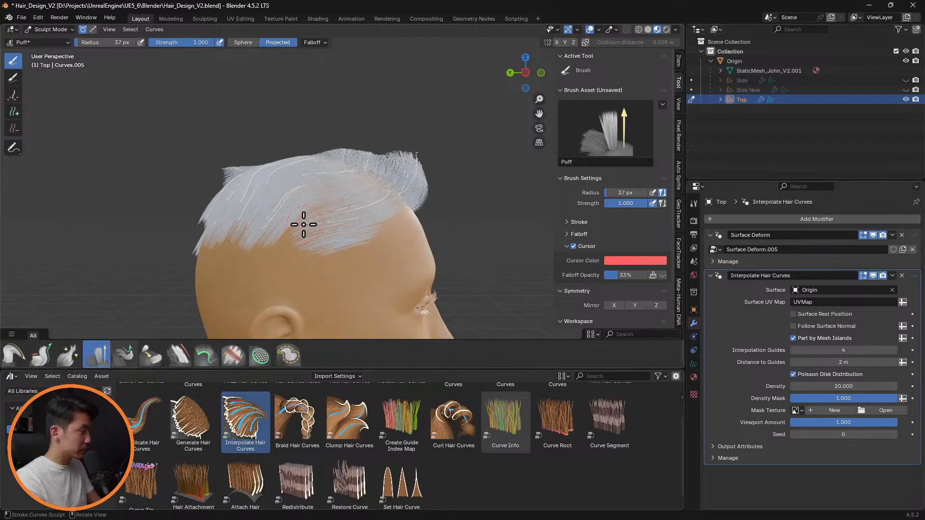
drag(331, 217, 243, 303)
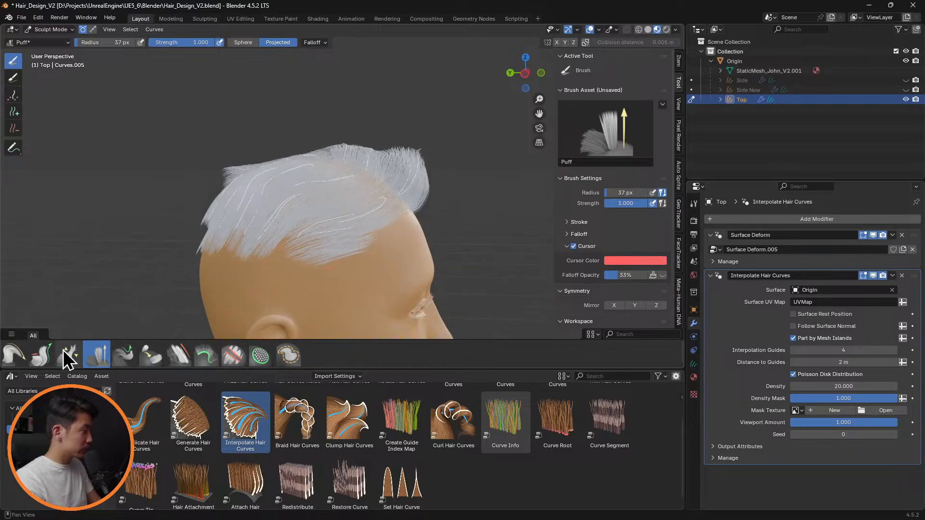
Step: Add guides above the character's right temple with the Add brush at 37 px and smooth the surrounding hair
click(14, 111)
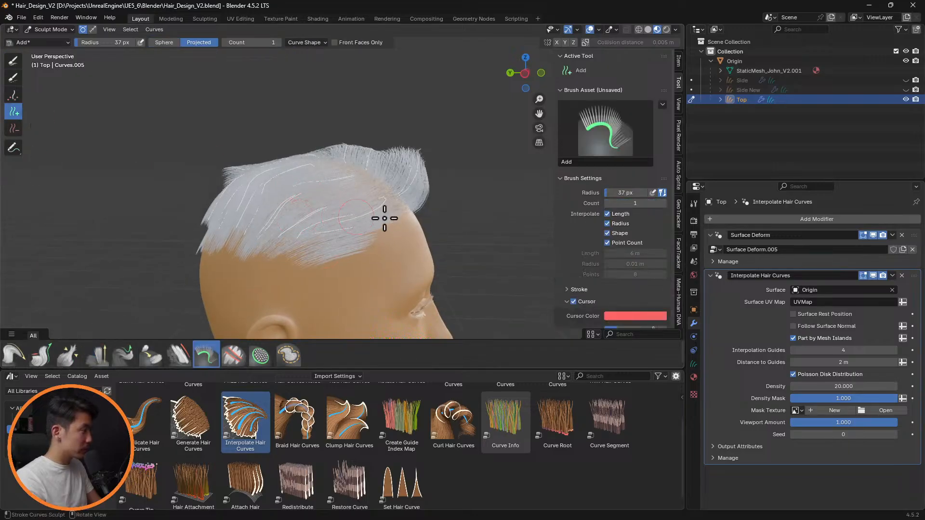
mouse_move(385, 219)
middle_down()
mouse_move(424, 233)
mouse_move(405, 256)
mouse_move(385, 228)
middle_up()
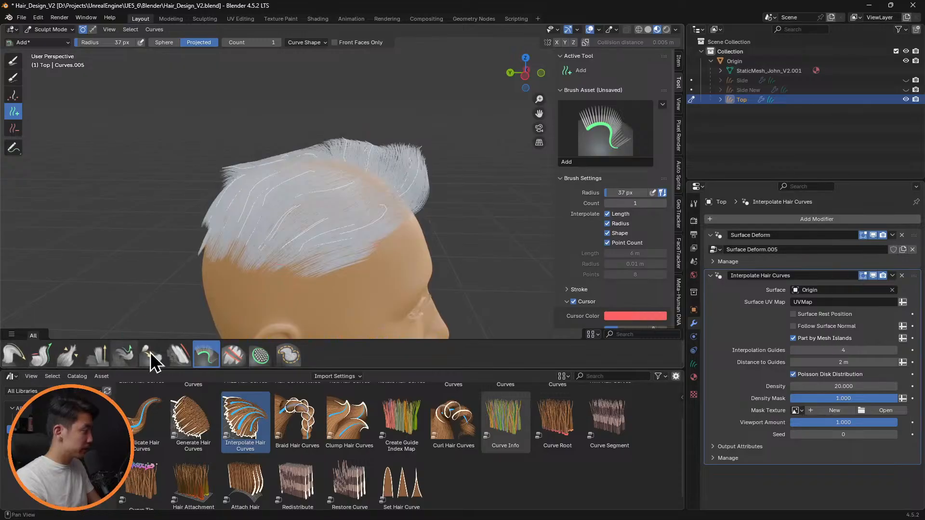
click(179, 355)
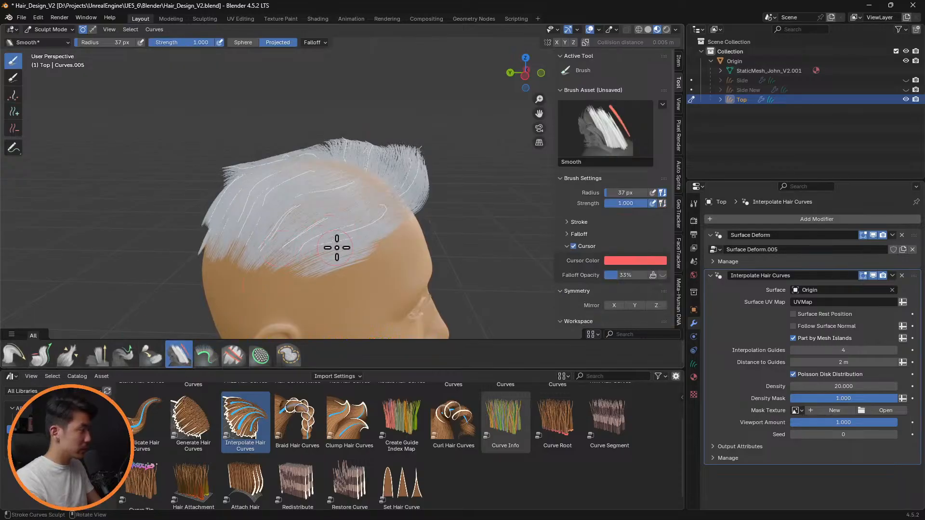
mouse_move(279, 241)
middle_down()
mouse_move(405, 244)
mouse_move(361, 245)
mouse_move(337, 218)
mouse_move(322, 227)
mouse_move(386, 223)
mouse_move(409, 241)
mouse_move(411, 276)
mouse_move(400, 246)
mouse_move(497, 252)
mouse_move(405, 259)
middle_up()
Step: Comb the hair on the character's right side downward toward the ear with a 126 px brush
click(13, 355)
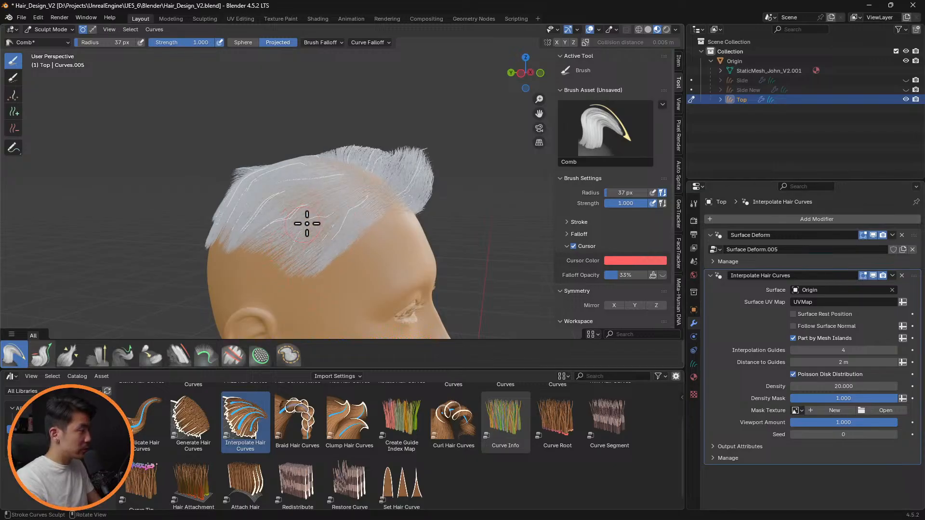
key(f)
click(336, 244)
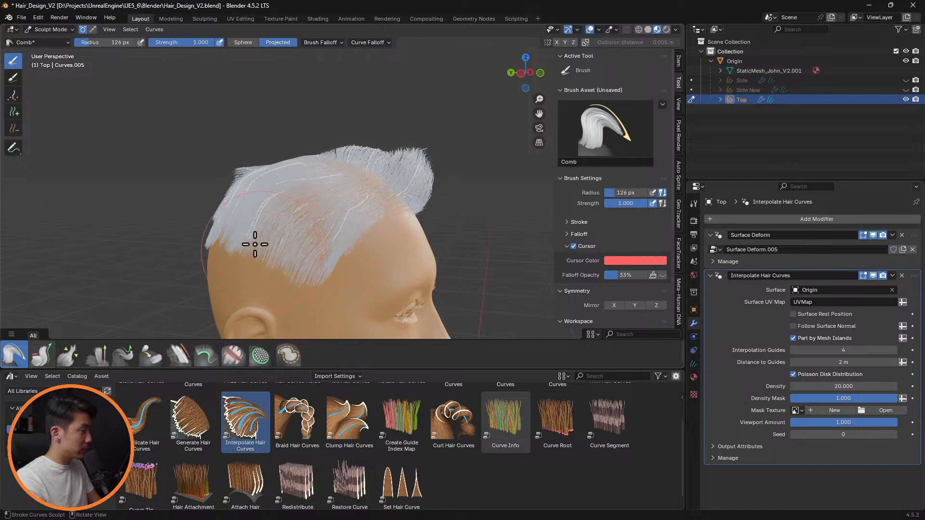
mouse_move(238, 252)
mouse_down()
mouse_move(337, 237)
mouse_move(353, 221)
mouse_up()
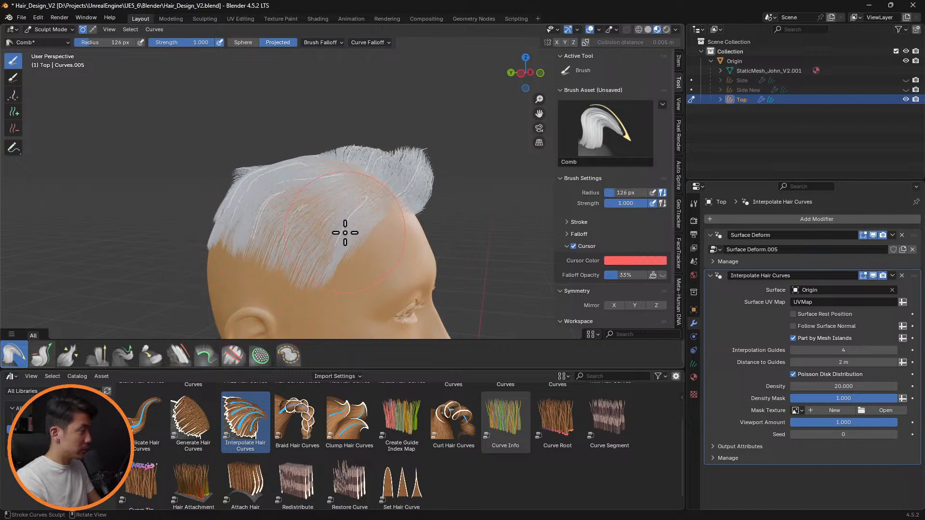
middle_drag(383, 285, 333, 251)
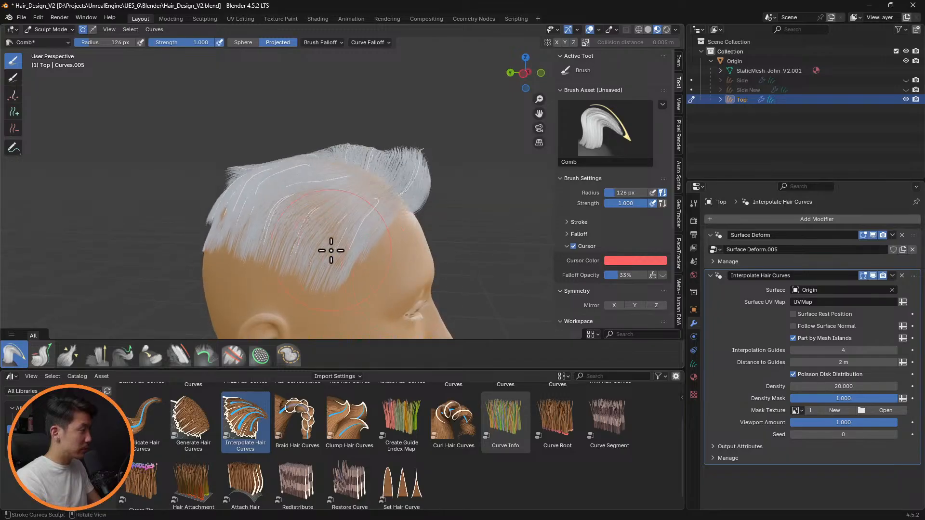
Step: Shorten the hair above the character's right temple with the Grow/Shrink brush at 126 px, refining at 60 px
click(48, 359)
ctrl+drag(299, 298, 399, 296)
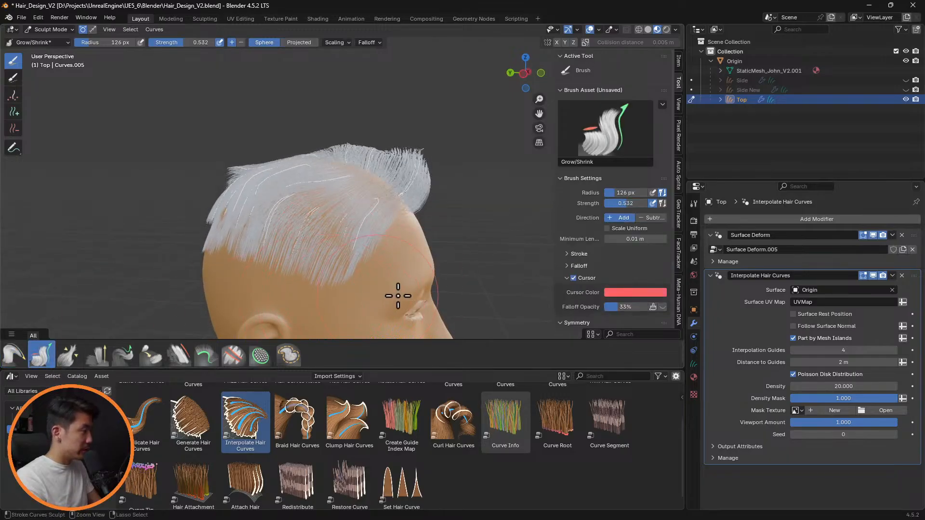
ctrl+drag(270, 285, 392, 283)
mouse_move(289, 288)
ctrl+mouse_down()
mouse_move(421, 275)
mouse_move(377, 285)
mouse_move(398, 286)
ctrl+mouse_up()
key(f)
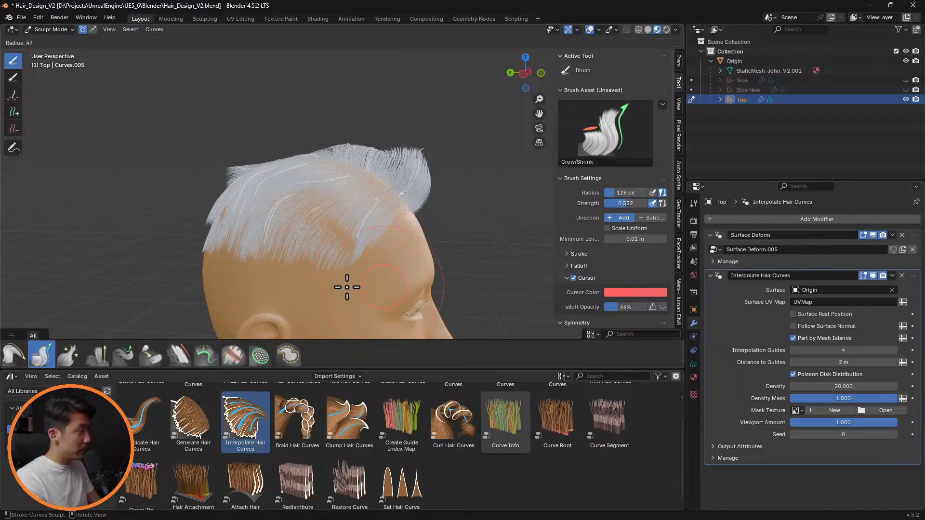
click(309, 275)
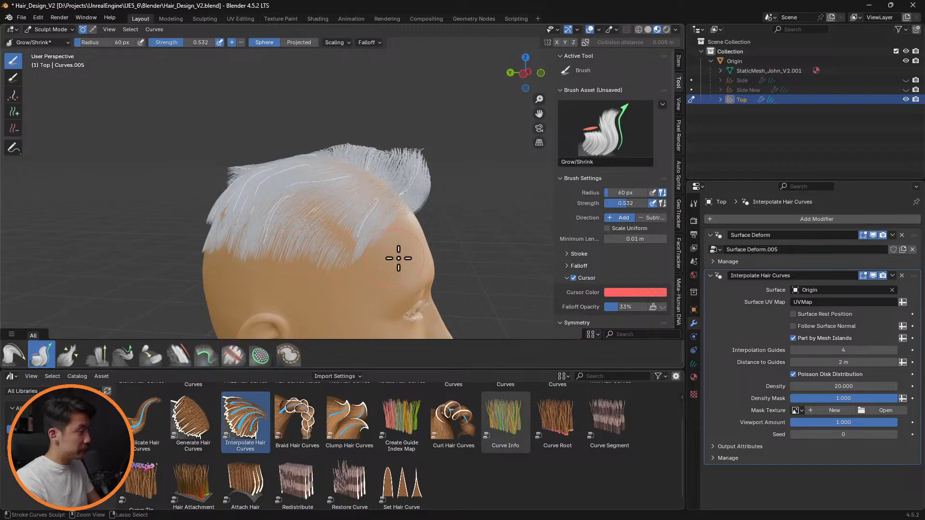
Step: Puff the shortened guides above the character's right temple with a 60 px brush
click(99, 356)
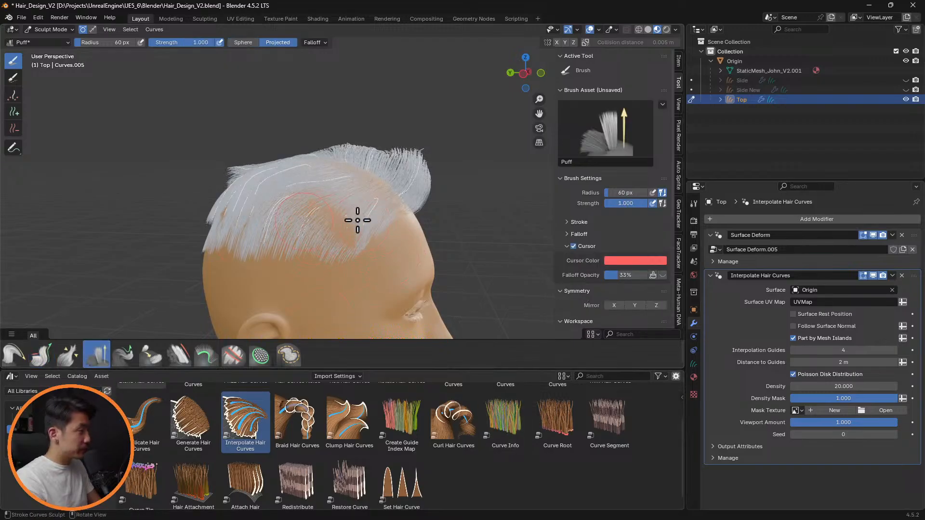
mouse_move(310, 226)
mouse_down()
mouse_move(357, 229)
mouse_move(372, 213)
mouse_up()
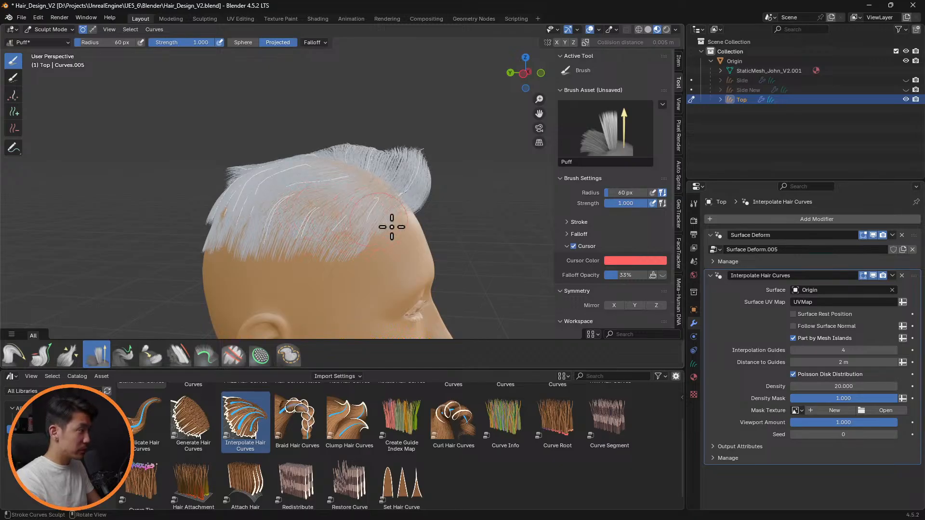
middle_drag(392, 227, 377, 258)
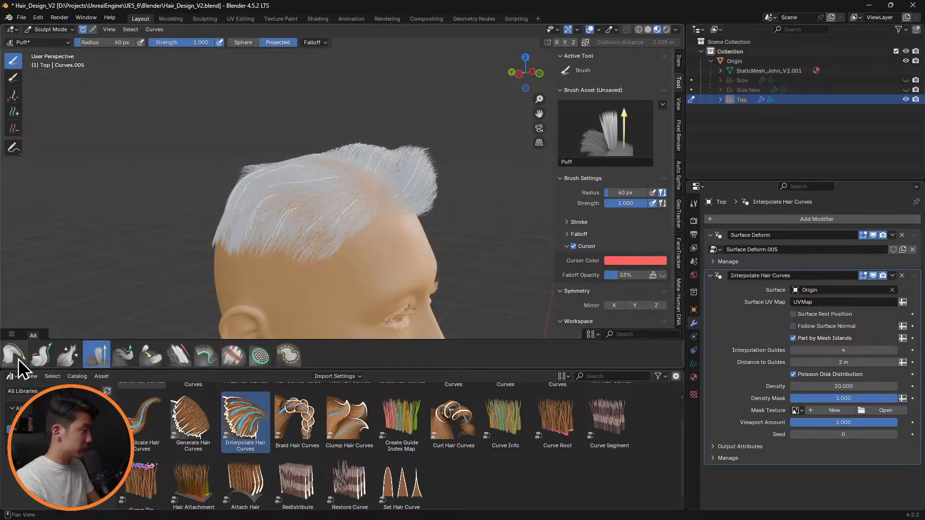
Step: Comb the front edge of the character's right temple hair at 79 px and puff it
click(18, 360)
middle_drag(352, 287, 386, 279)
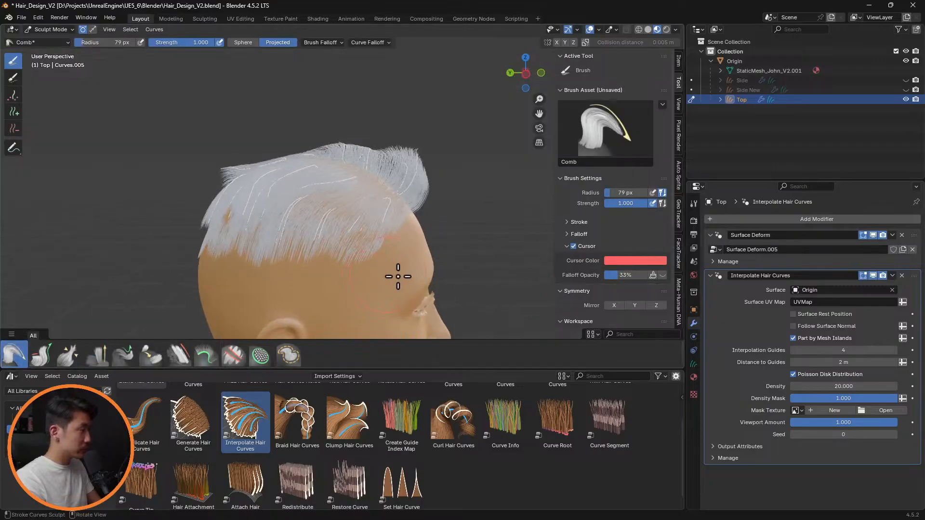
click(98, 353)
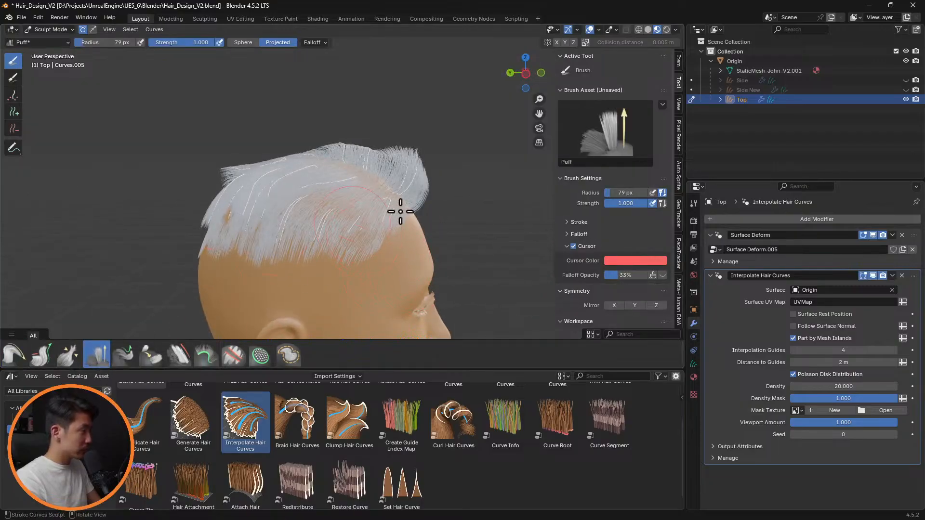
mouse_move(416, 239)
middle_down()
mouse_move(382, 235)
mouse_move(368, 223)
mouse_move(357, 229)
middle_up()
Step: Comb the guides behind the character's right ear at 79 px and puff them to cover the scalp gap
click(14, 354)
mouse_move(238, 236)
mouse_down()
mouse_move(289, 192)
mouse_move(279, 207)
mouse_move(258, 199)
mouse_move(242, 207)
mouse_move(237, 237)
mouse_move(256, 243)
mouse_up()
middle_drag(256, 243, 372, 266)
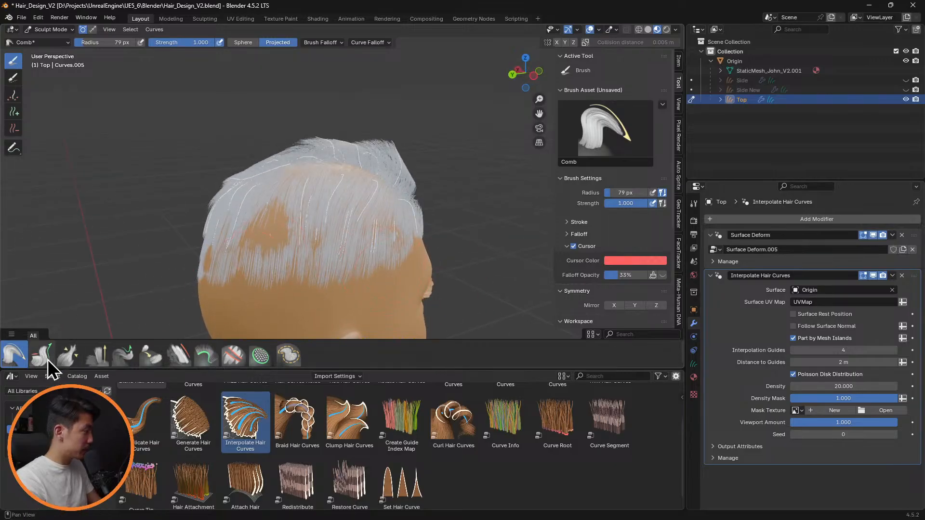
click(97, 357)
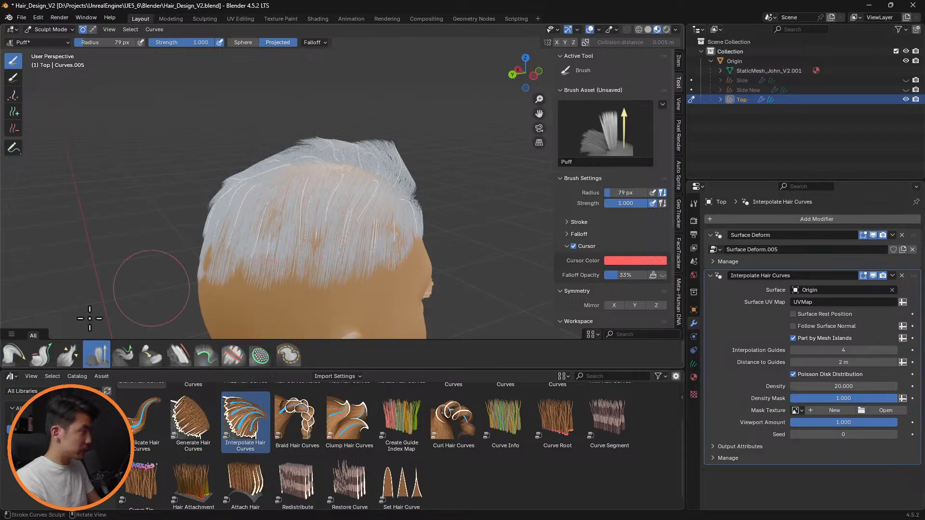
Step: Comb the character's right temple hair downward at 79 px from the front and check the silhouette
click(14, 355)
mouse_move(121, 265)
middle_down()
mouse_move(233, 186)
mouse_move(188, 223)
mouse_move(314, 258)
mouse_move(331, 233)
mouse_move(290, 224)
mouse_move(297, 217)
middle_up()
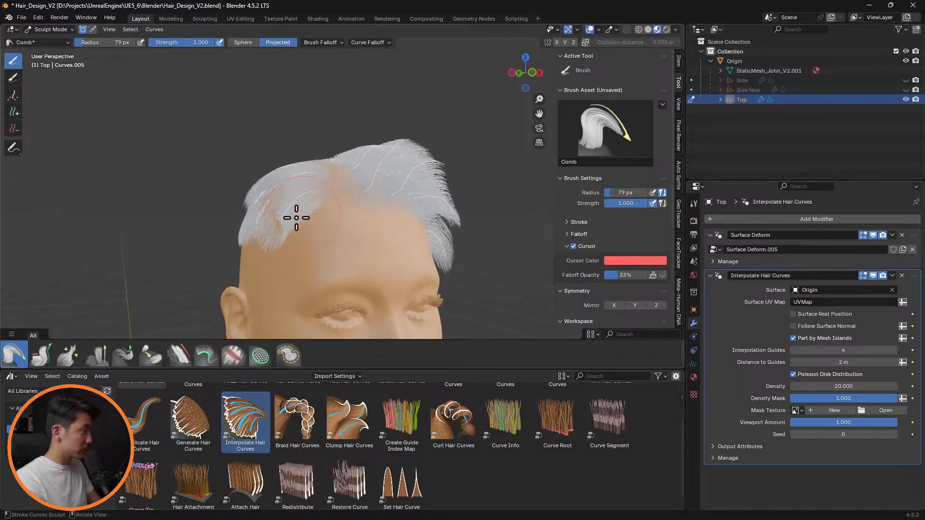
drag(271, 226, 267, 248)
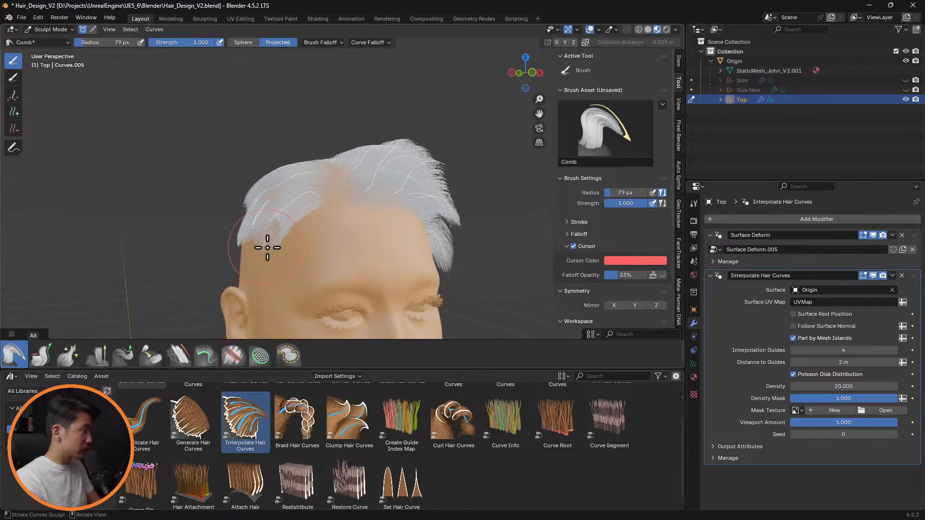
mouse_move(317, 246)
middle_down()
mouse_move(295, 233)
mouse_move(324, 250)
middle_up()
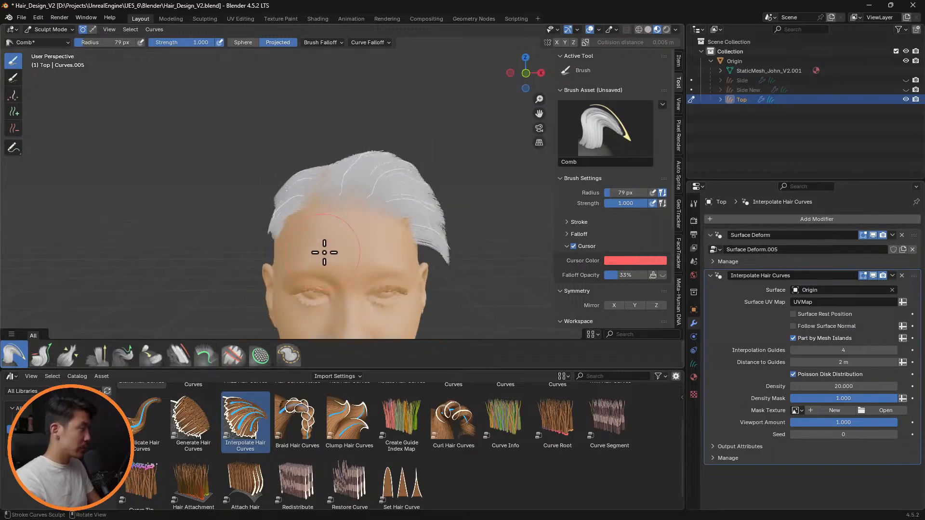
Step: Comb the right side hair into an even backward slant above the ear with a 50 px brush
middle_drag(411, 260, 355, 268)
scroll(369, 272, up, 2)
key(f)
click(324, 267)
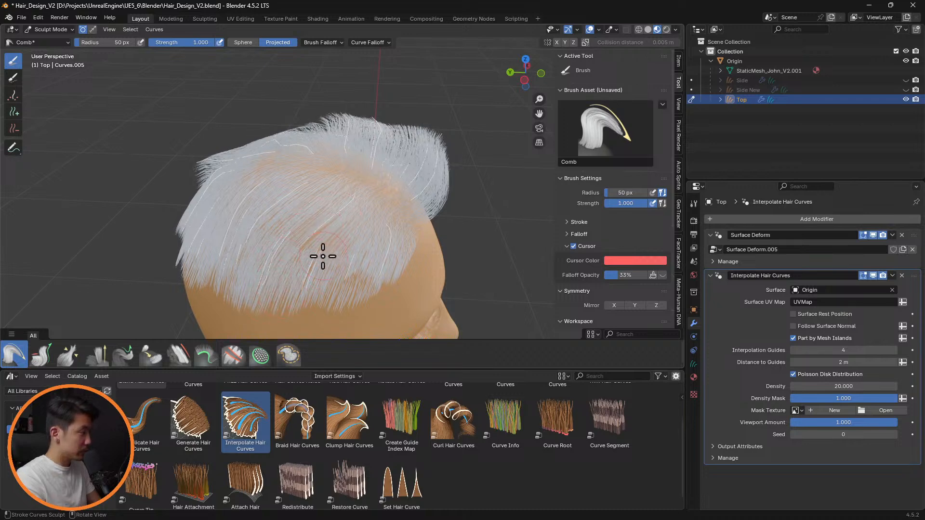
drag(283, 305, 279, 258)
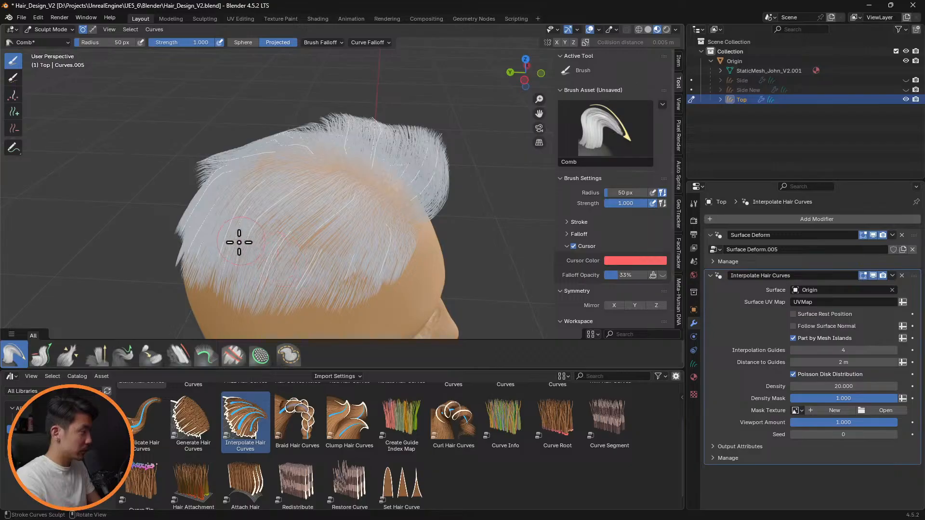
Step: Comb the hair at the back right of the head at 83 px to close the gap and even the lower edge
middle_drag(239, 243, 341, 235)
key(f)
click(354, 272)
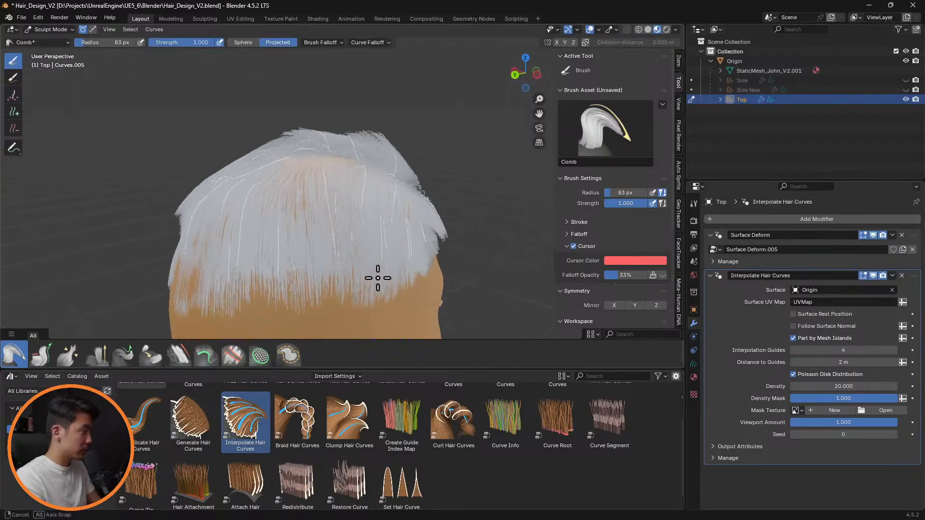
middle_drag(378, 275, 308, 272)
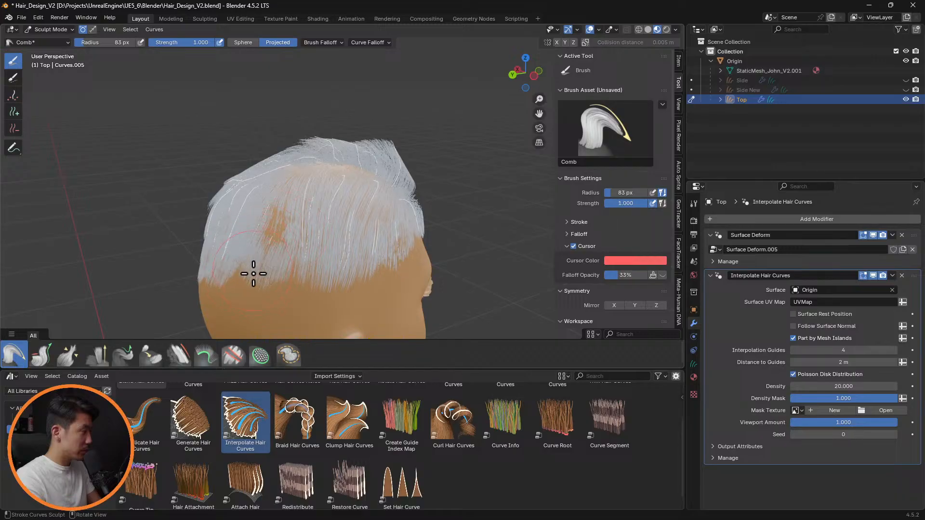
middle_drag(279, 267, 243, 202)
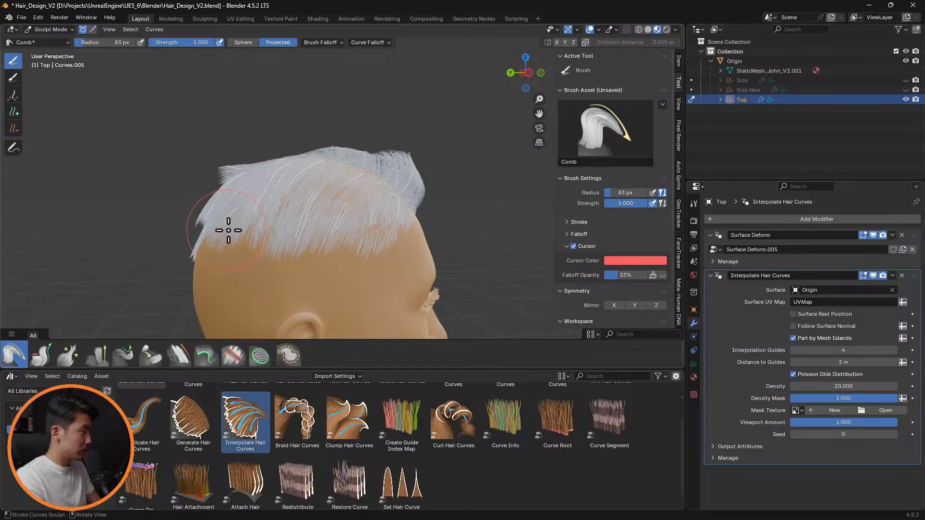
middle_drag(228, 231, 227, 253)
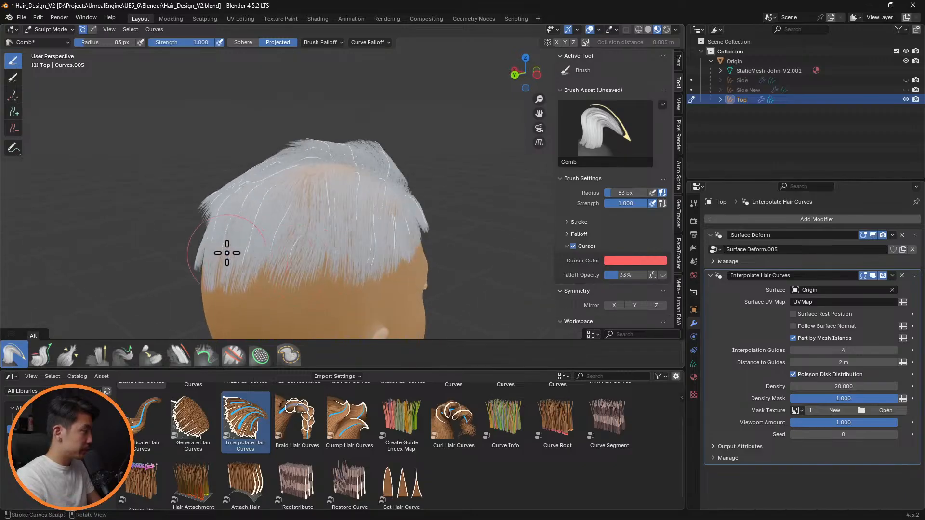
drag(224, 251, 241, 259)
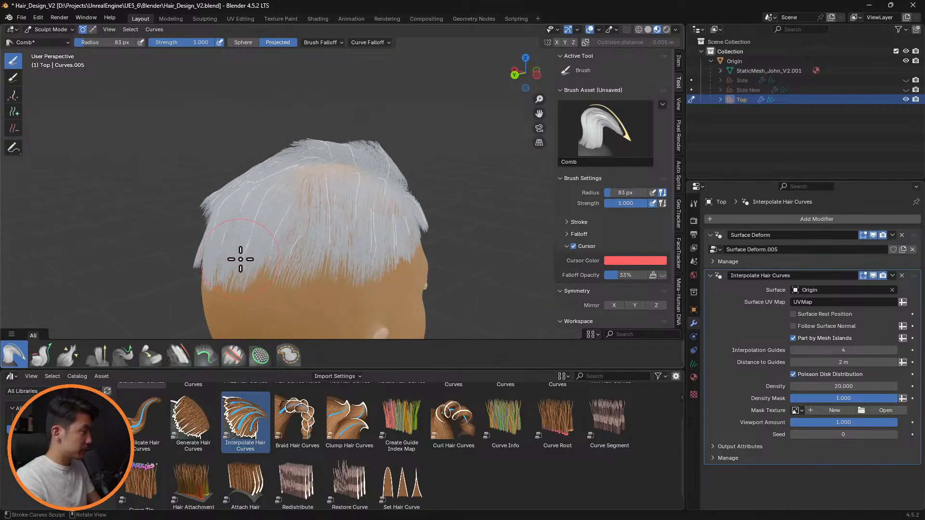
Step: Comb the protruding tips at the back of the crown flat at 37 px and check the shape from the front
middle_drag(241, 260, 450, 247)
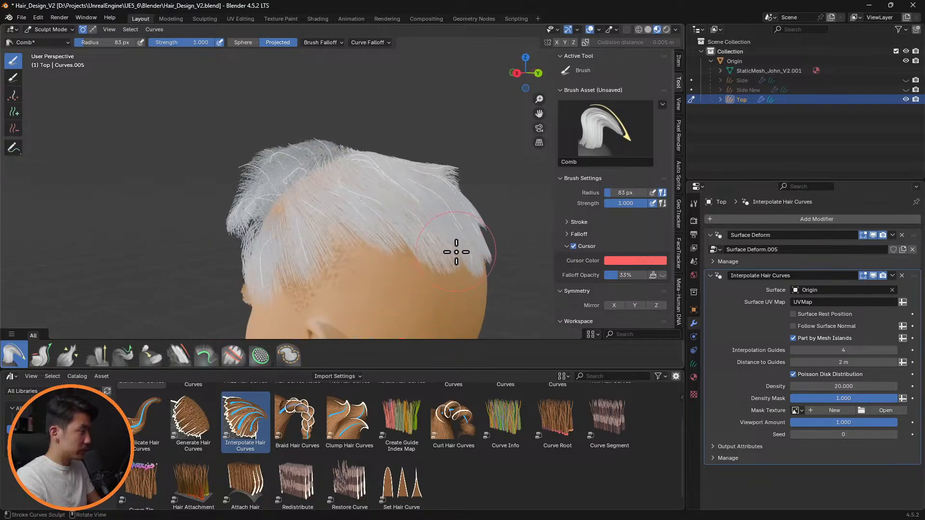
middle_drag(467, 186, 506, 166)
key(f)
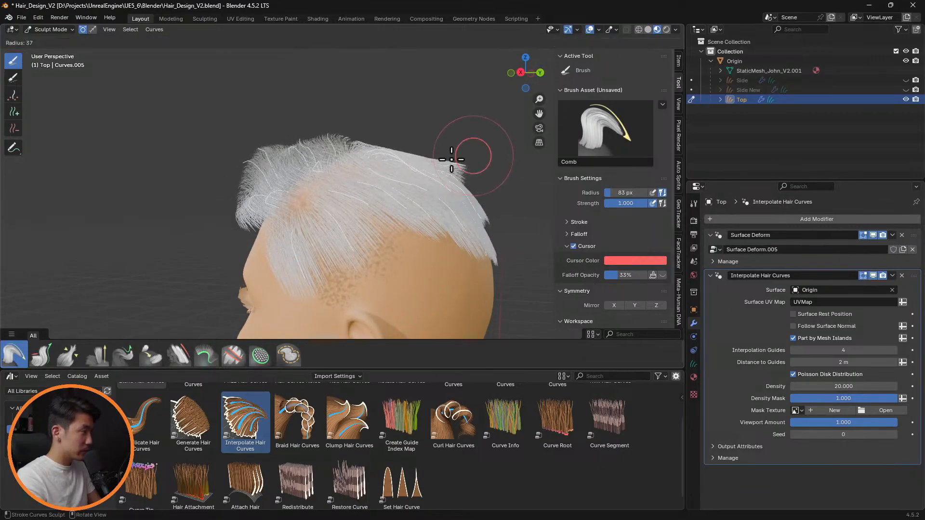
click(451, 160)
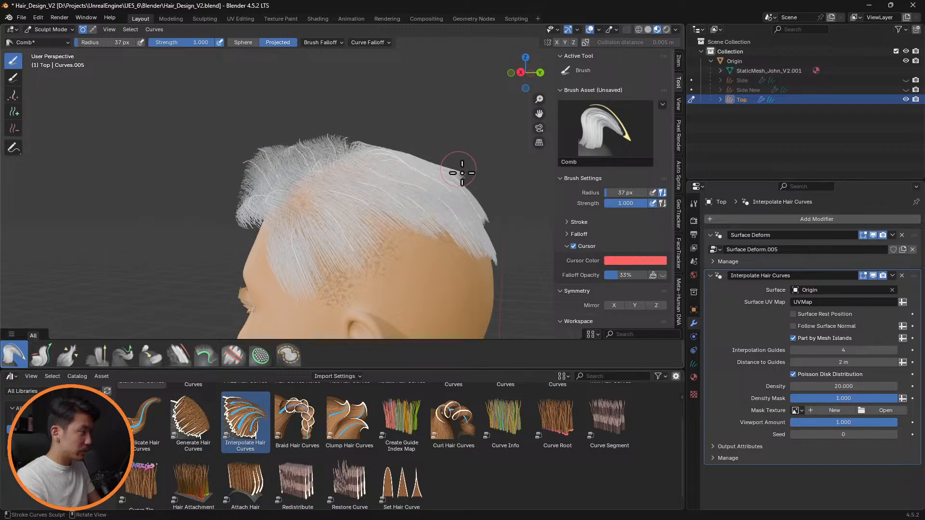
middle_drag(498, 173, 344, 178)
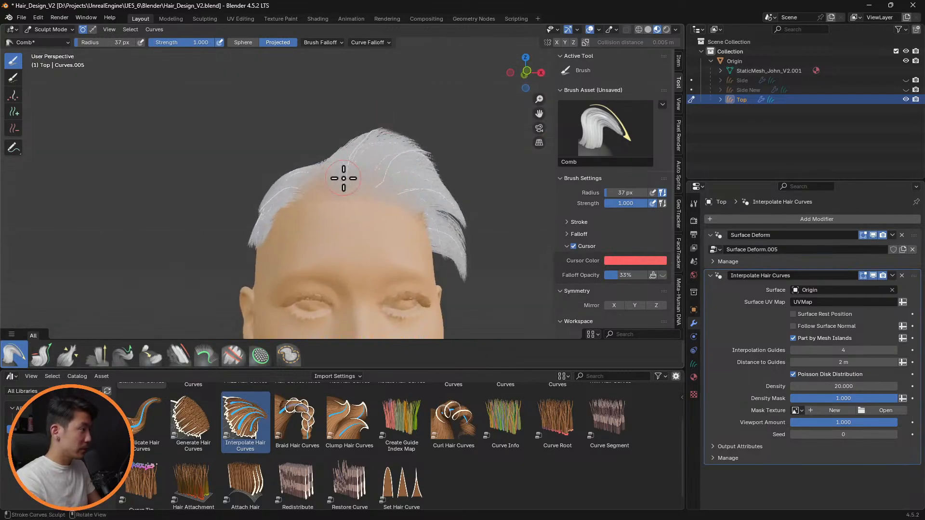
Step: Comb the raised front peak of the top hair sideways at 37 px to round the silhouette
mouse_move(344, 178)
mouse_down()
mouse_move(349, 158)
mouse_move(384, 127)
mouse_move(403, 139)
mouse_up()
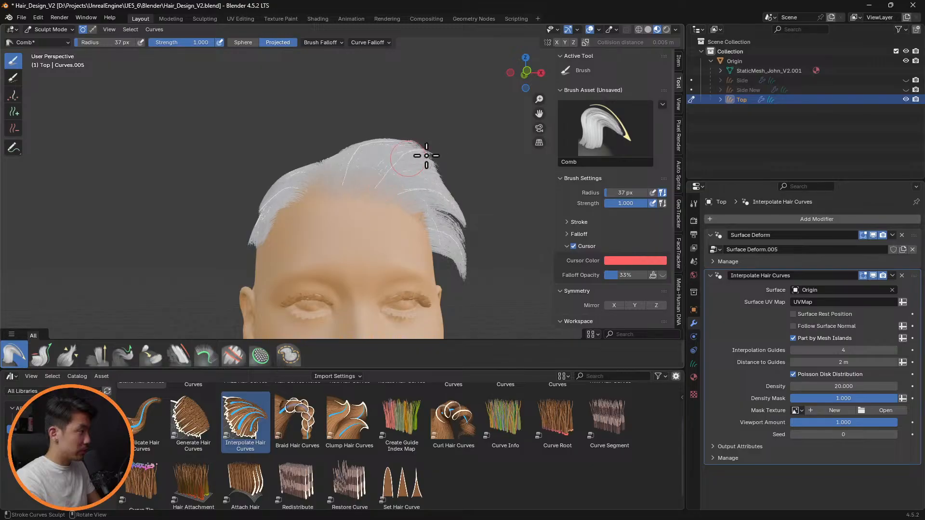
middle_drag(458, 174, 329, 173)
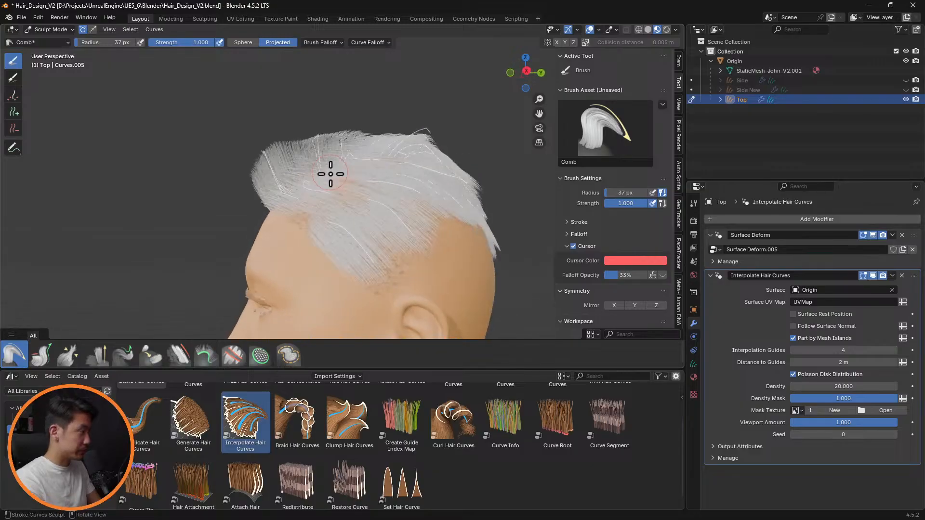
middle_drag(331, 211, 346, 220)
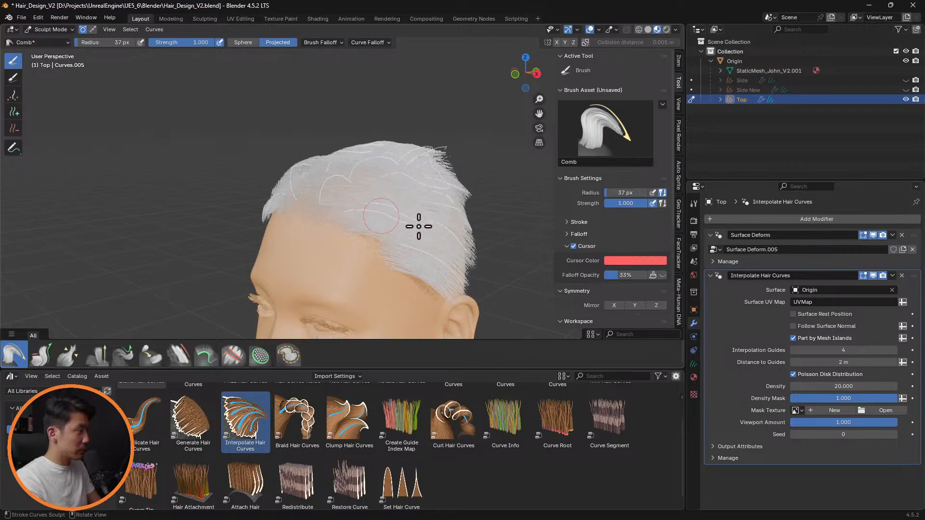
Step: Comb the hair on the character's left side backward above the ear at 37 px
middle_drag(457, 235, 331, 217)
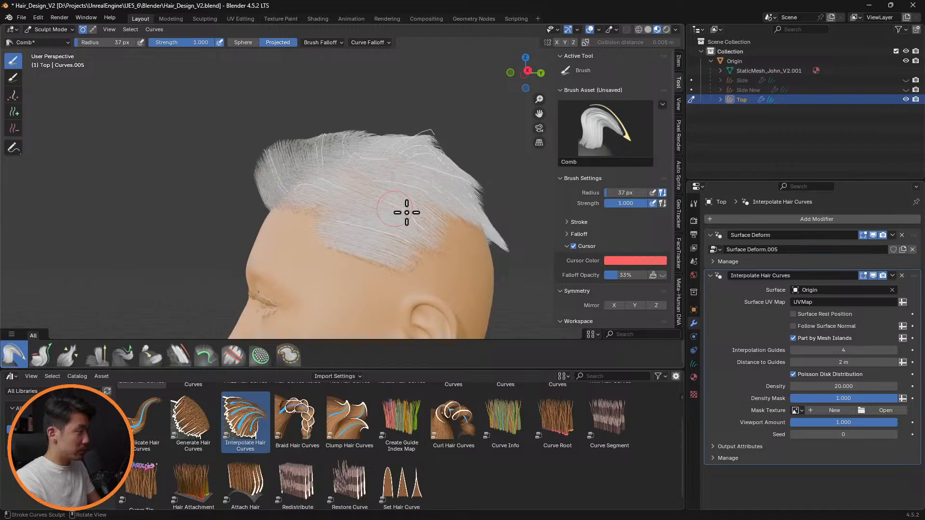
middle_drag(469, 222, 399, 226)
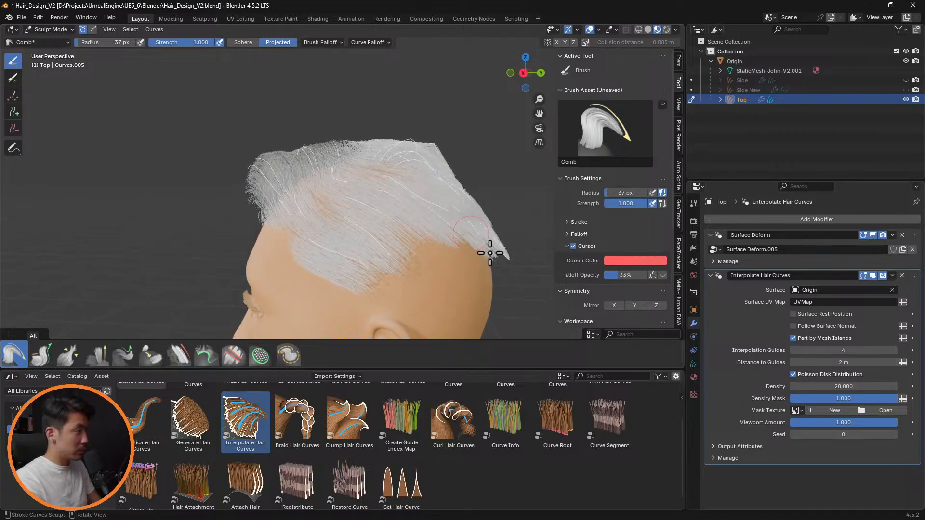
mouse_move(467, 227)
middle_down()
mouse_move(382, 274)
mouse_move(474, 218)
mouse_move(380, 209)
middle_up()
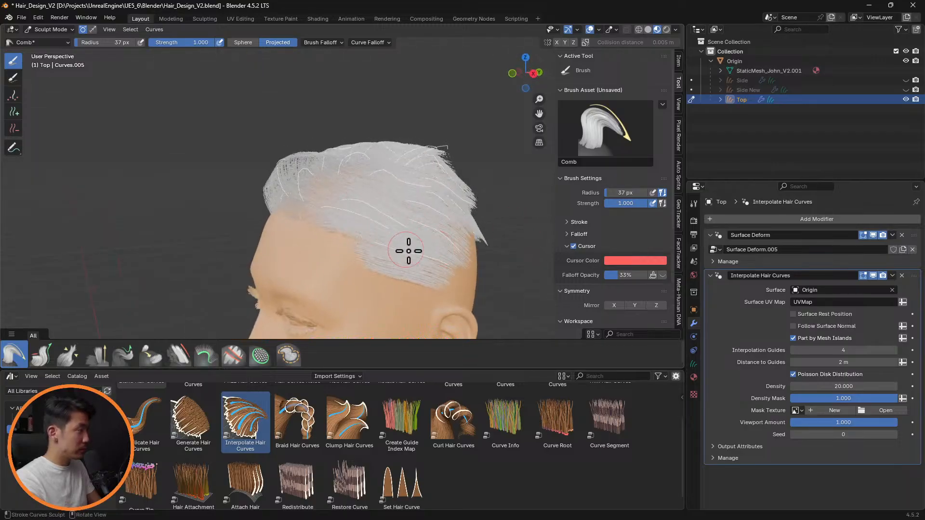
middle_drag(409, 251, 361, 145)
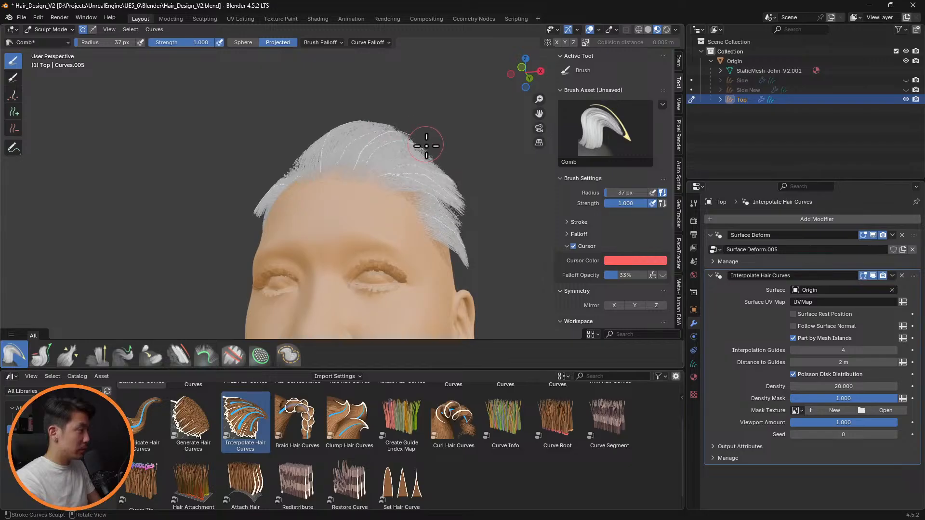
Step: Slide the hair roots at the character's left temple along the hairline with a 37 px Slide brush
middle_drag(477, 172, 409, 263)
click(151, 356)
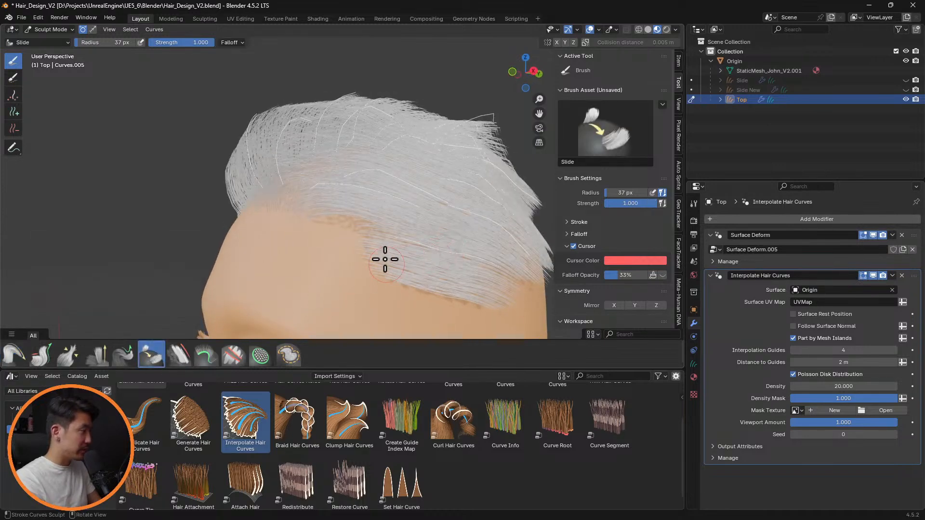
drag(414, 210, 401, 238)
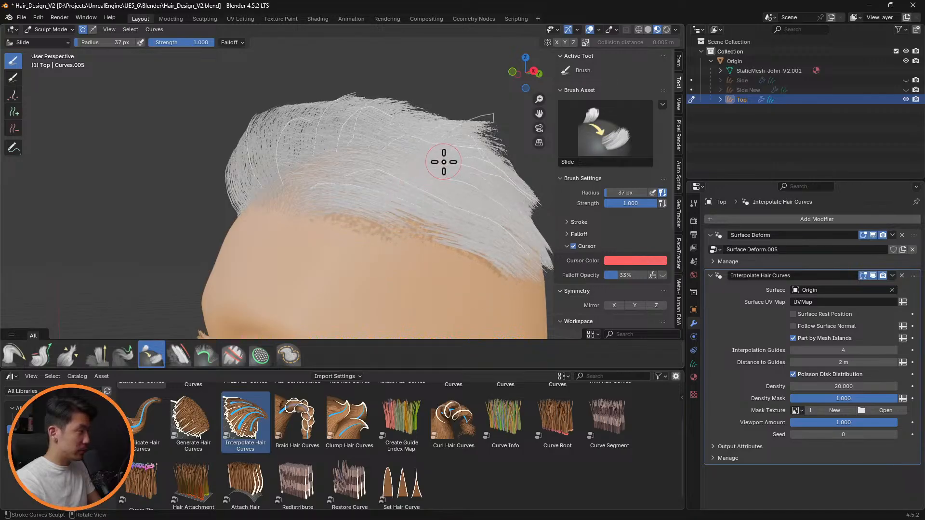
Step: Comb the crown hair outward toward the character's left side and back at 37 px
mouse_move(443, 162)
middle_down()
mouse_move(422, 190)
mouse_move(485, 187)
mouse_move(357, 270)
mouse_move(243, 207)
mouse_move(344, 185)
mouse_move(374, 209)
middle_up()
click(14, 356)
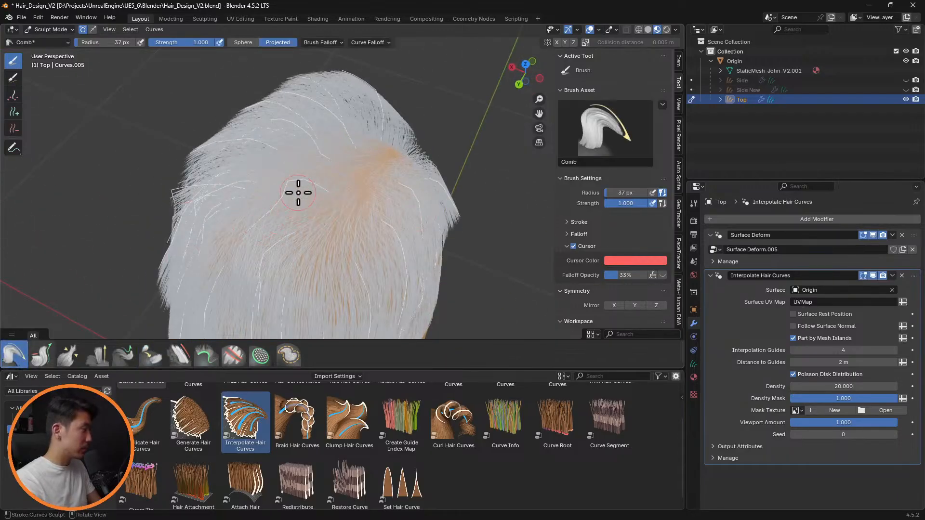
mouse_move(298, 192)
mouse_down()
mouse_move(244, 198)
mouse_move(282, 205)
mouse_up()
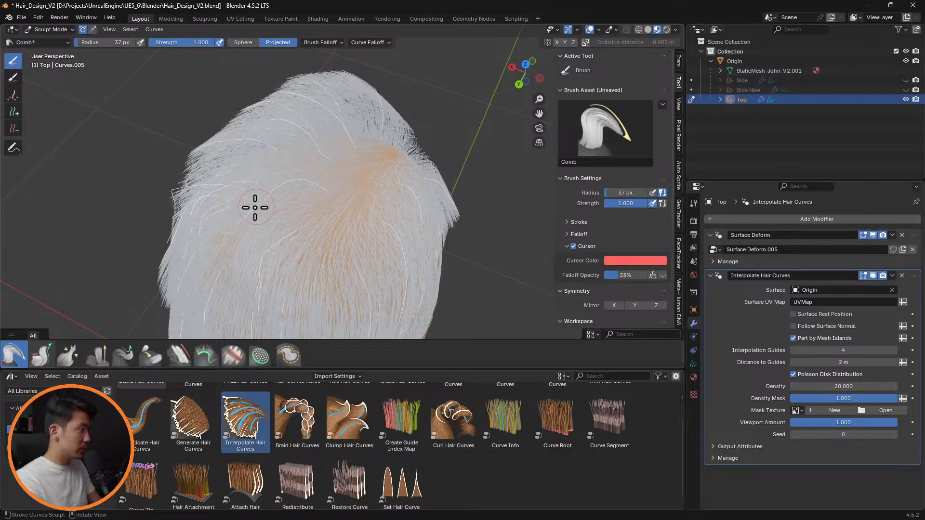
mouse_move(255, 208)
mouse_down()
mouse_move(275, 201)
mouse_move(193, 227)
mouse_move(233, 256)
mouse_move(180, 272)
mouse_up()
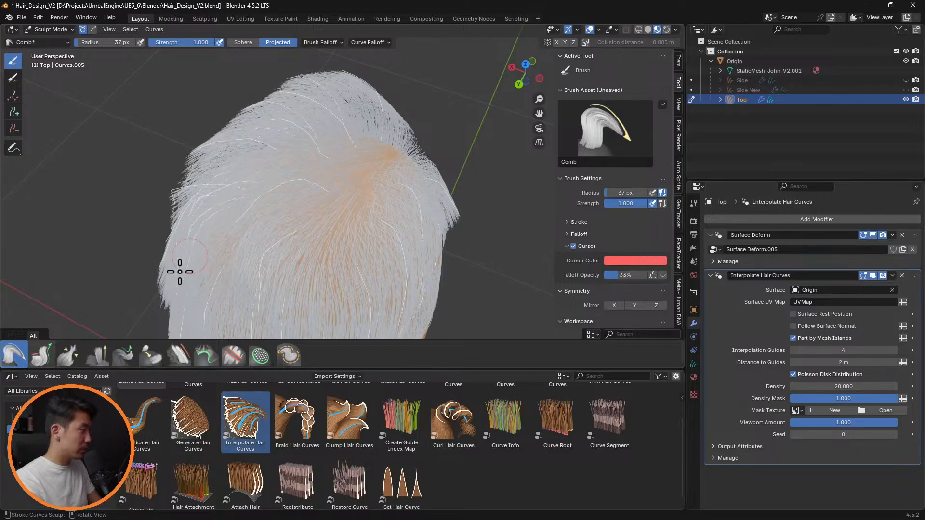
Step: Comb the protruding tips at the back left of the head closer to the scalp at 77 px
middle_drag(262, 225, 394, 114)
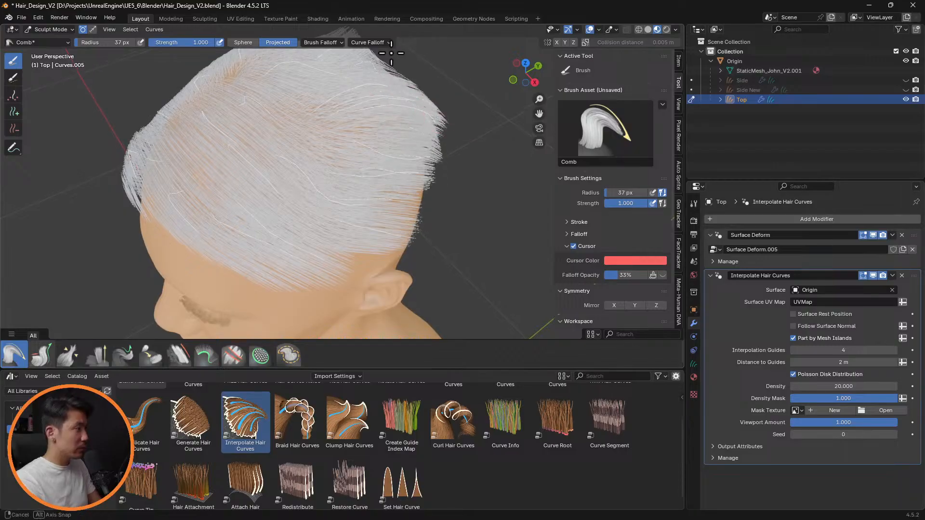
mouse_move(464, 115)
middle_down()
mouse_move(471, 149)
mouse_move(447, 132)
middle_up()
key(f)
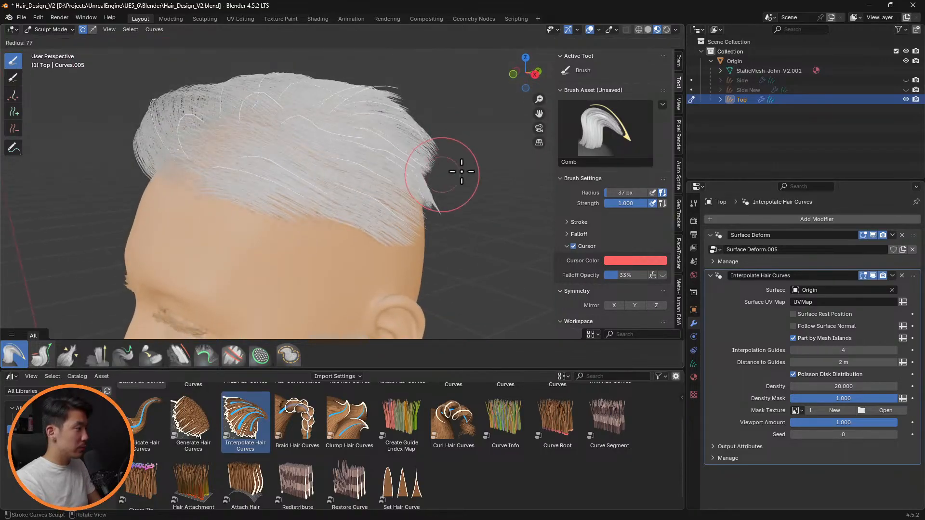
click(460, 172)
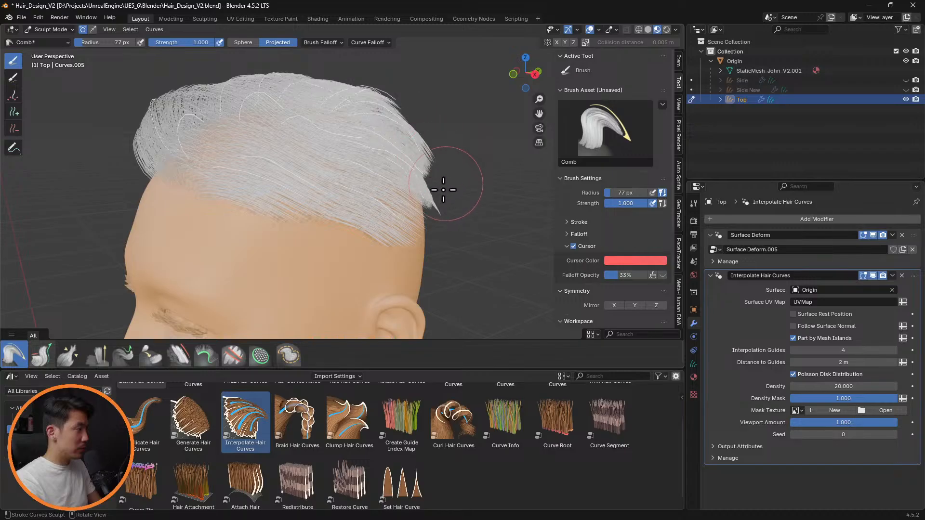
middle_drag(442, 203, 466, 198)
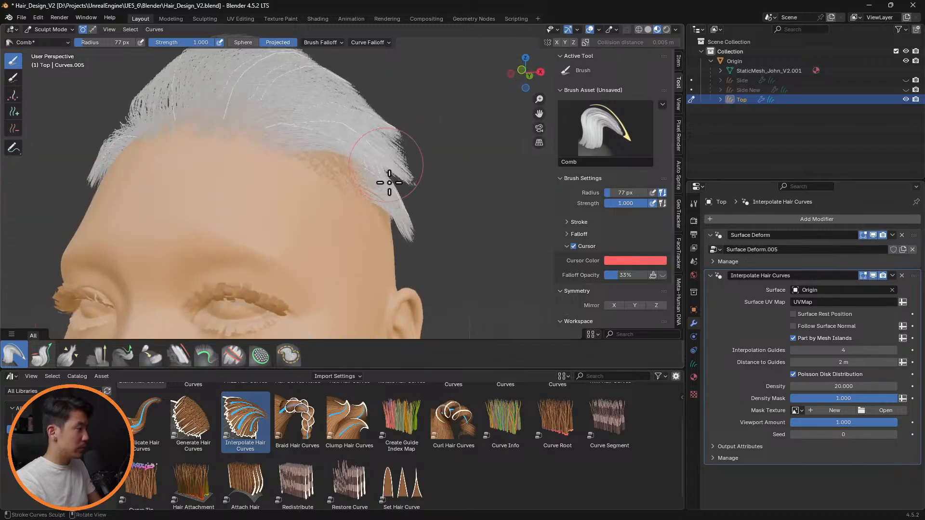
Step: Comb the character's left side hair tight against the head at 77 px, judging the silhouette from the front
scroll(406, 153, down, 8)
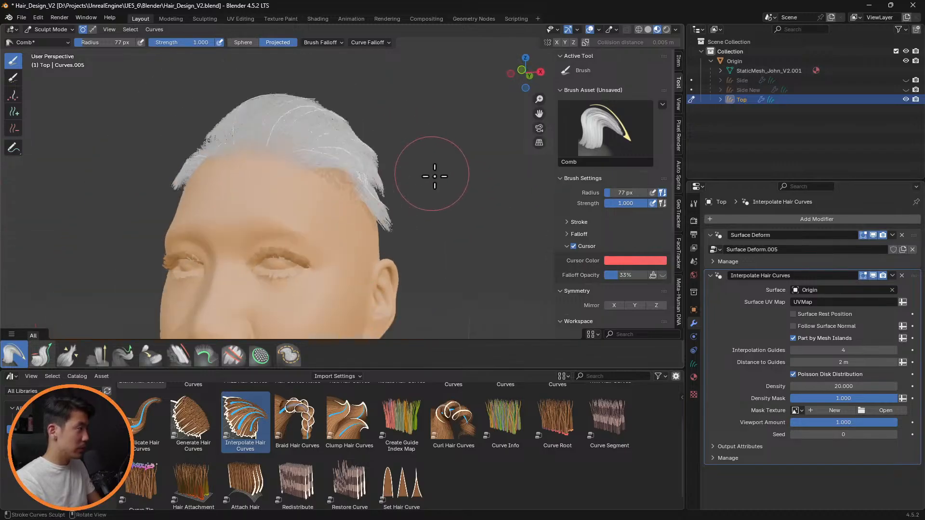
middle_drag(429, 206, 227, 166)
scroll(338, 227, up, 5)
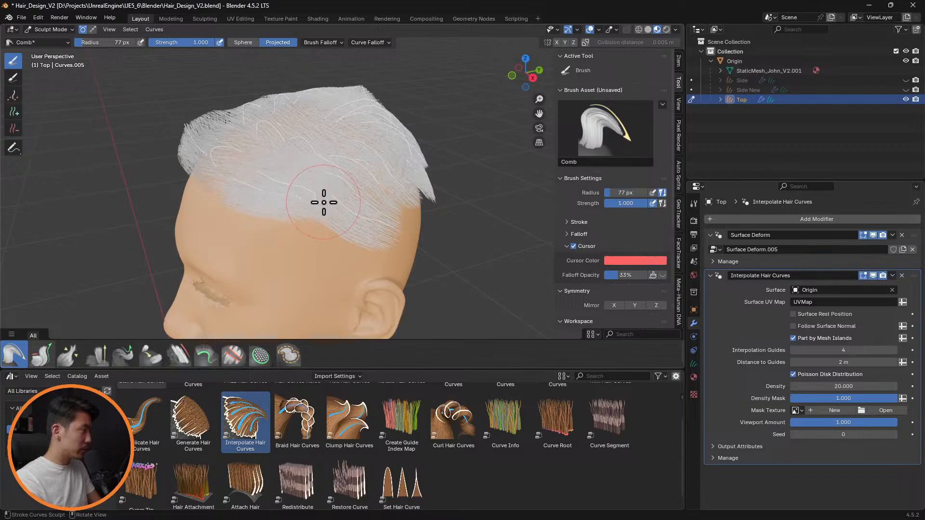
middle_drag(413, 214, 420, 162)
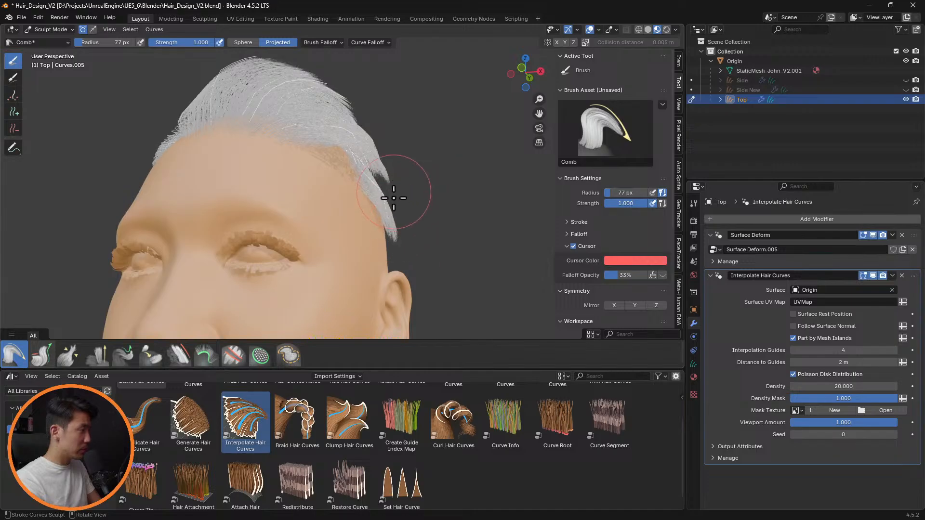
middle_drag(390, 209, 464, 212)
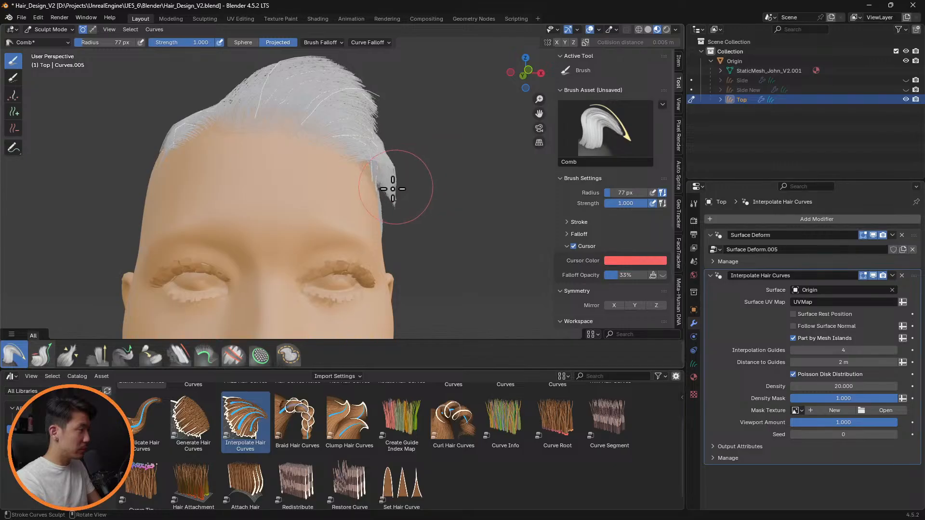
Step: Comb the hair across the back of the head at 77 px to even its lower edge
mouse_move(441, 177)
middle_down()
mouse_move(363, 196)
mouse_move(293, 182)
mouse_move(370, 163)
mouse_move(348, 254)
mouse_move(250, 221)
mouse_move(239, 227)
middle_up()
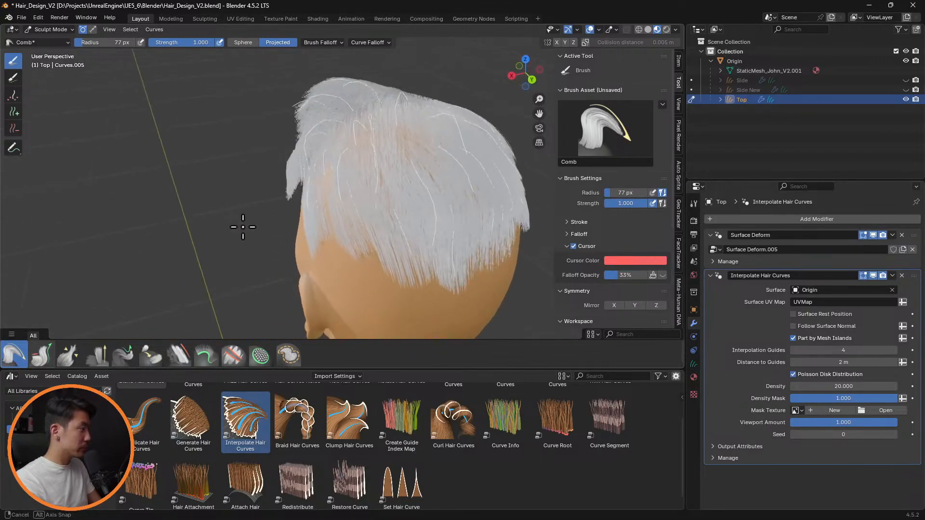
mouse_move(299, 188)
middle_down()
mouse_move(457, 209)
mouse_move(357, 211)
mouse_move(349, 220)
mouse_move(352, 188)
middle_up()
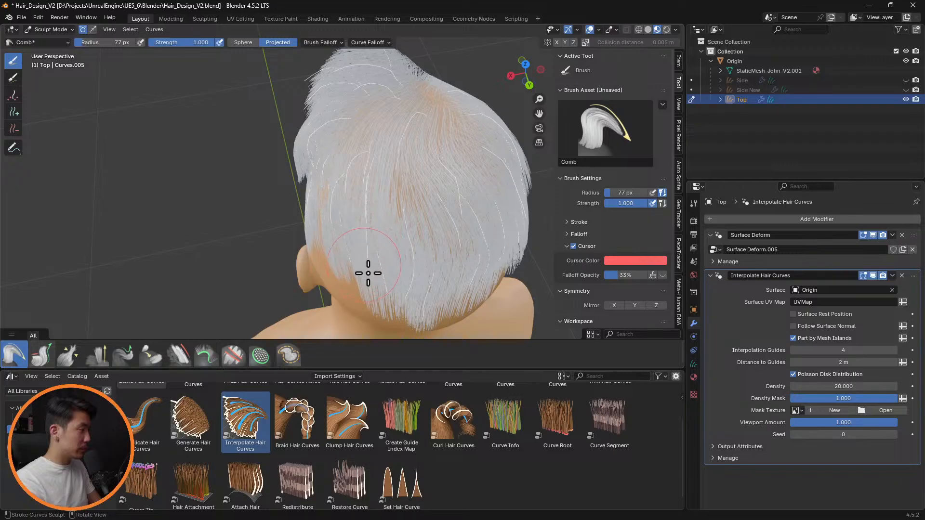
mouse_move(436, 252)
middle_down()
mouse_move(382, 201)
mouse_move(296, 225)
middle_up()
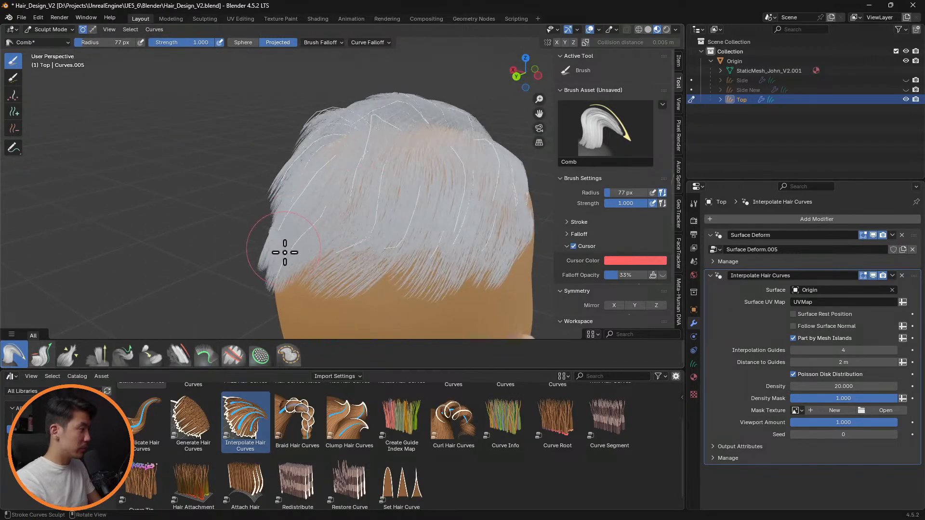
mouse_move(284, 252)
mouse_down()
mouse_move(279, 265)
mouse_move(385, 278)
mouse_up()
mouse_move(389, 276)
middle_down()
mouse_move(396, 252)
mouse_move(368, 324)
middle_up()
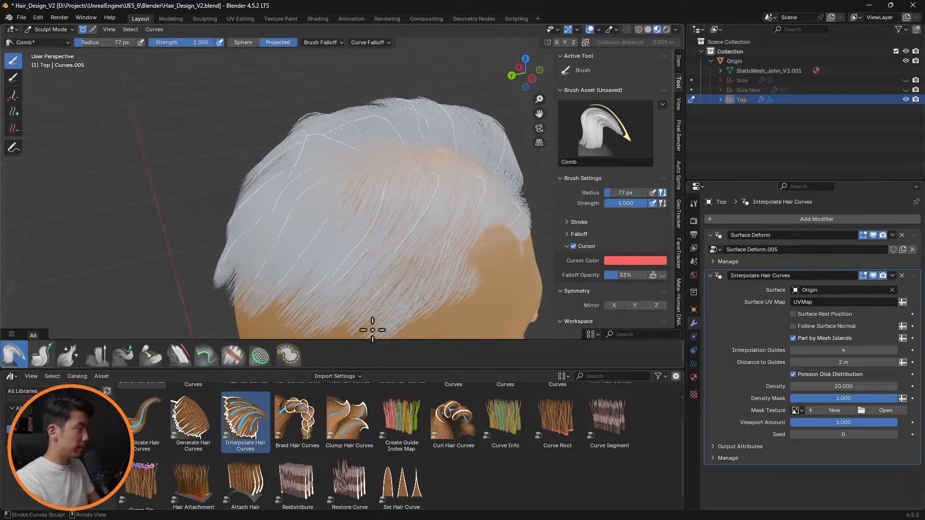
Step: Smooth the kinked guide curves around the back of the crown with a 77 px Smooth brush
click(179, 355)
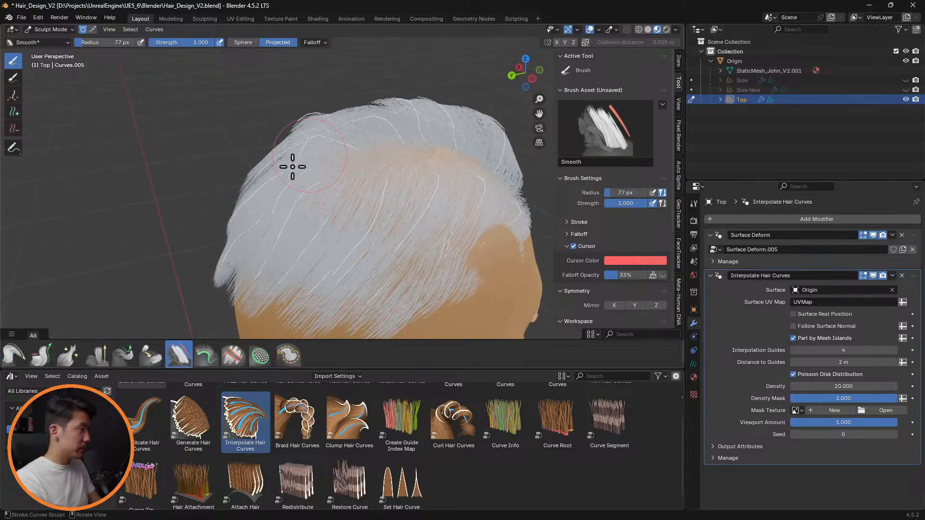
mouse_move(281, 166)
mouse_down()
mouse_move(334, 124)
mouse_move(275, 166)
mouse_up()
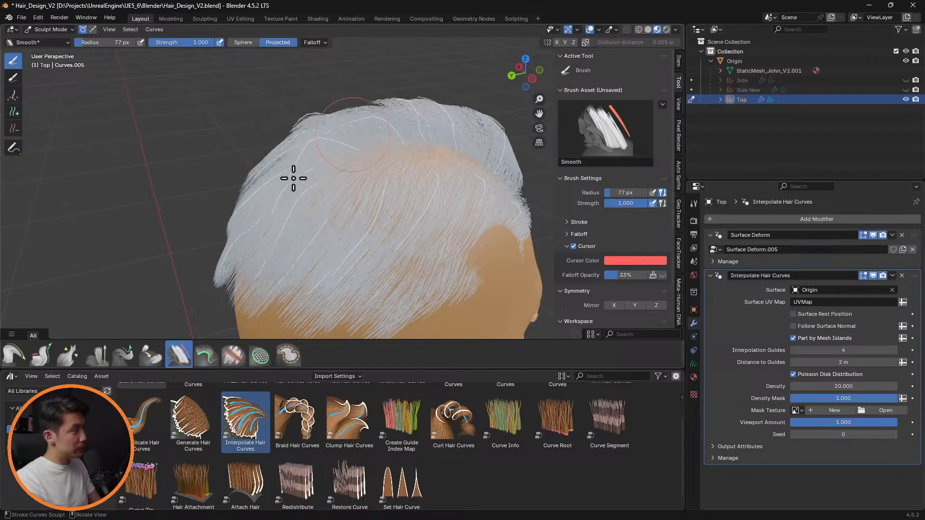
mouse_move(313, 220)
middle_down()
mouse_move(475, 196)
mouse_move(410, 248)
mouse_move(382, 227)
mouse_move(367, 241)
middle_up()
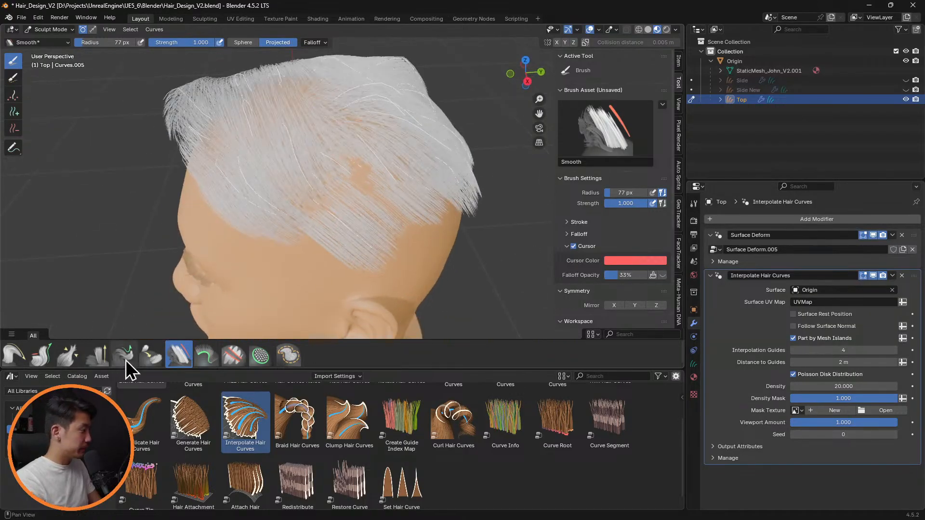
Step: Slide the hair around the bald patch above the character's left ear and puff it with a 30 px brush
click(154, 357)
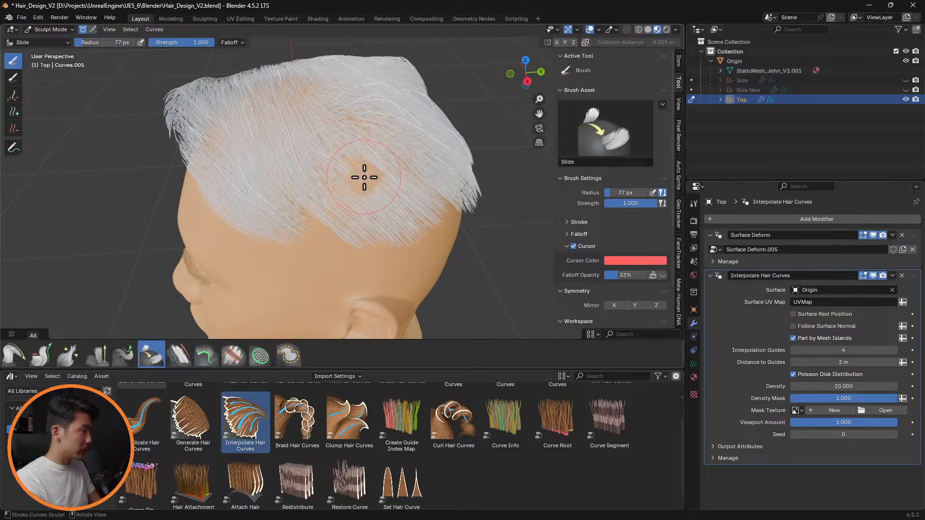
click(68, 355)
click(97, 355)
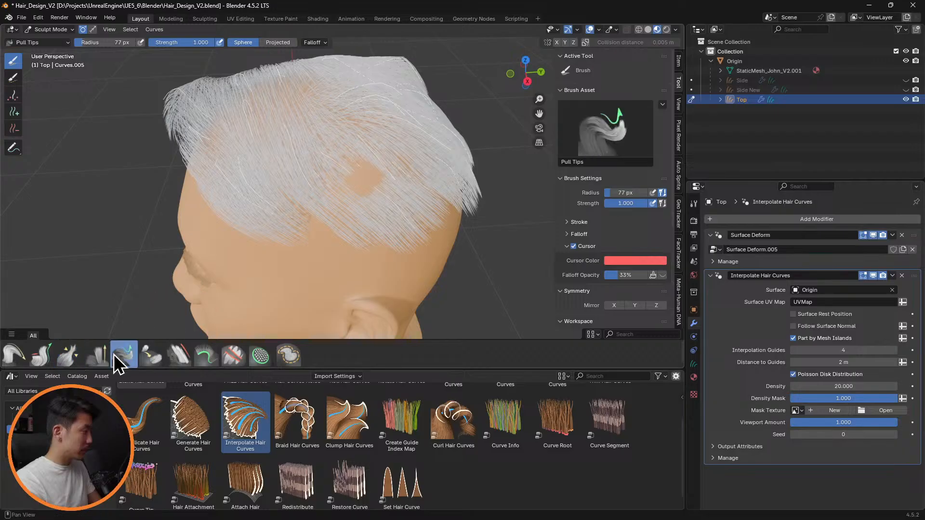
key(f)
click(368, 173)
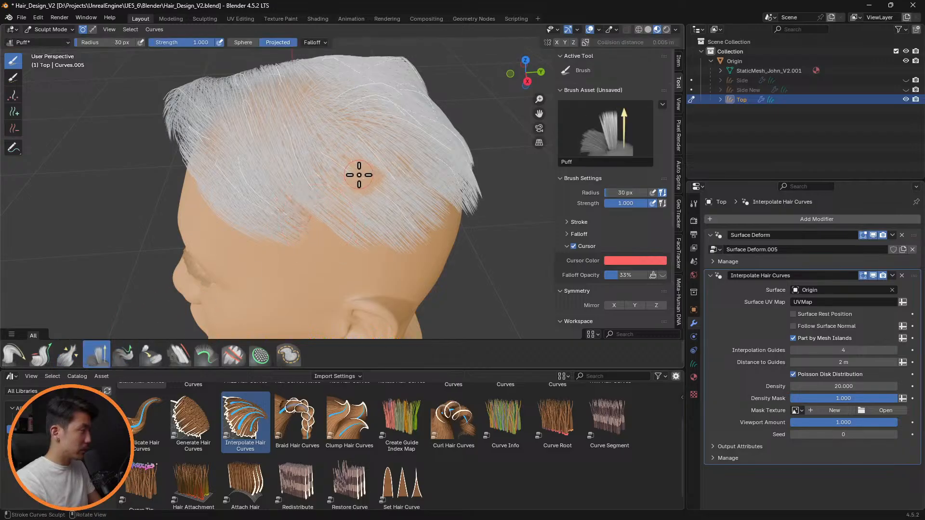
mouse_move(362, 175)
middle_down()
mouse_move(409, 151)
mouse_move(430, 120)
mouse_move(426, 151)
mouse_move(330, 140)
mouse_move(383, 161)
middle_up()
Step: Comb the character's left side and crown hair backward into a smooth contour with a 107 px brush
click(10, 359)
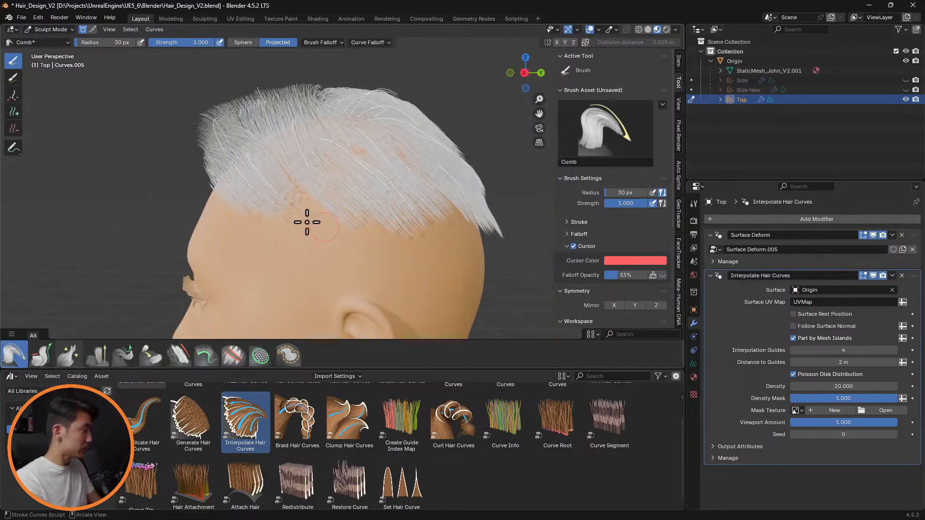
key(f)
click(360, 222)
drag(273, 211, 442, 211)
mouse_move(442, 211)
middle_down()
mouse_move(335, 209)
mouse_move(390, 227)
mouse_move(401, 200)
mouse_move(467, 174)
mouse_move(383, 90)
middle_up()
drag(383, 90, 417, 116)
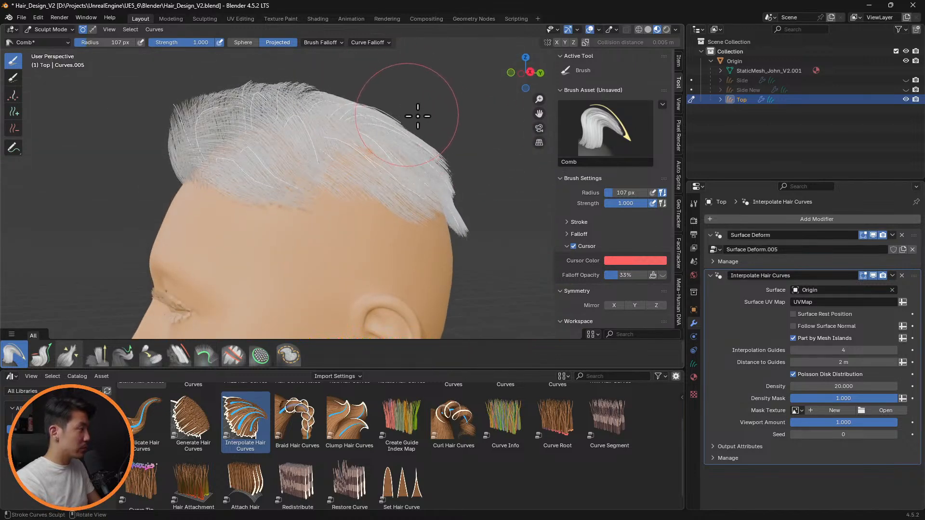
Step: Comb the protruding tips at the back of the head inward with a 72 px brush
scroll(448, 179, down, 3)
mouse_move(448, 179)
middle_down()
mouse_move(434, 200)
mouse_move(448, 215)
middle_up()
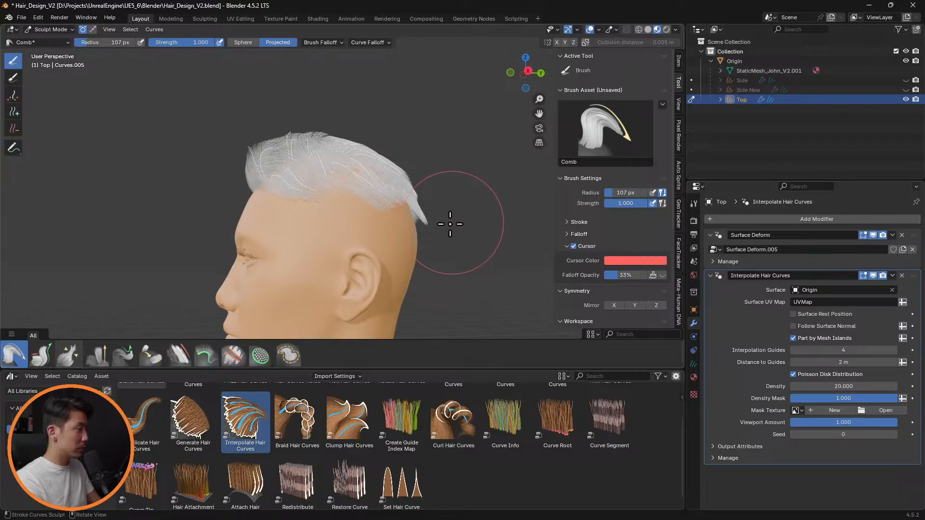
key(f)
click(428, 216)
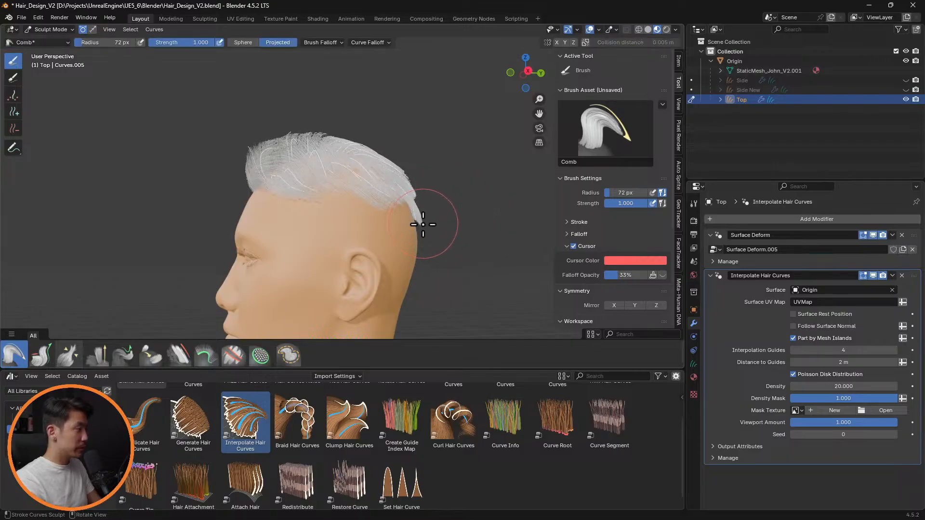
mouse_move(423, 224)
middle_down()
mouse_move(457, 209)
mouse_move(376, 208)
mouse_move(393, 204)
middle_up()
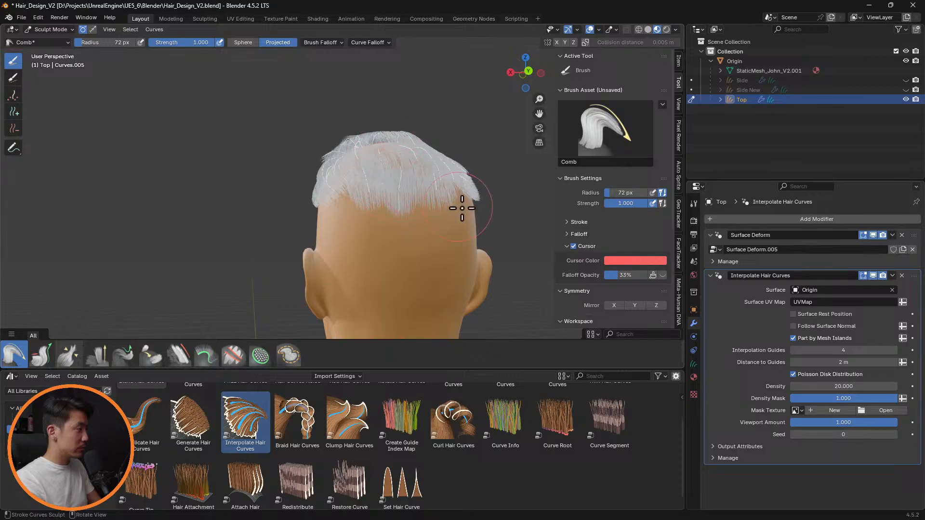
Step: Puff the flattened hair above the character's right temple with a 72 px Puff brush
middle_drag(463, 208, 554, 210)
mouse_move(487, 200)
middle_down()
mouse_move(478, 212)
mouse_move(478, 204)
middle_up()
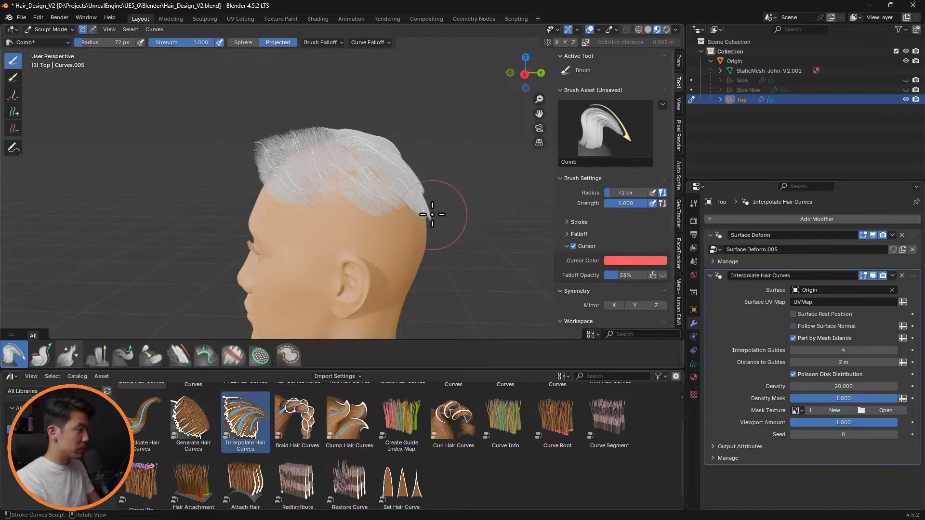
click(178, 354)
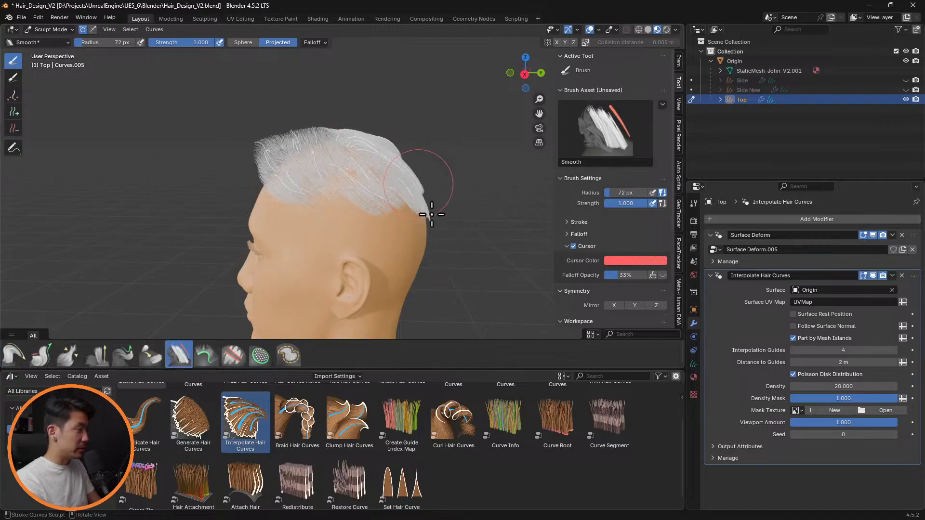
mouse_move(432, 214)
middle_down()
mouse_move(475, 215)
mouse_move(435, 212)
mouse_move(447, 197)
mouse_move(270, 214)
mouse_move(337, 247)
middle_up()
click(96, 355)
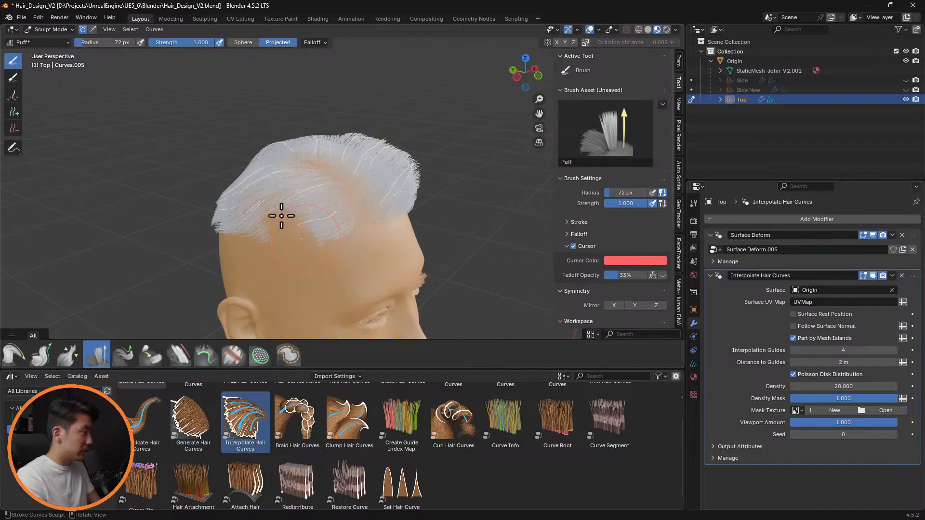
drag(292, 237, 278, 235)
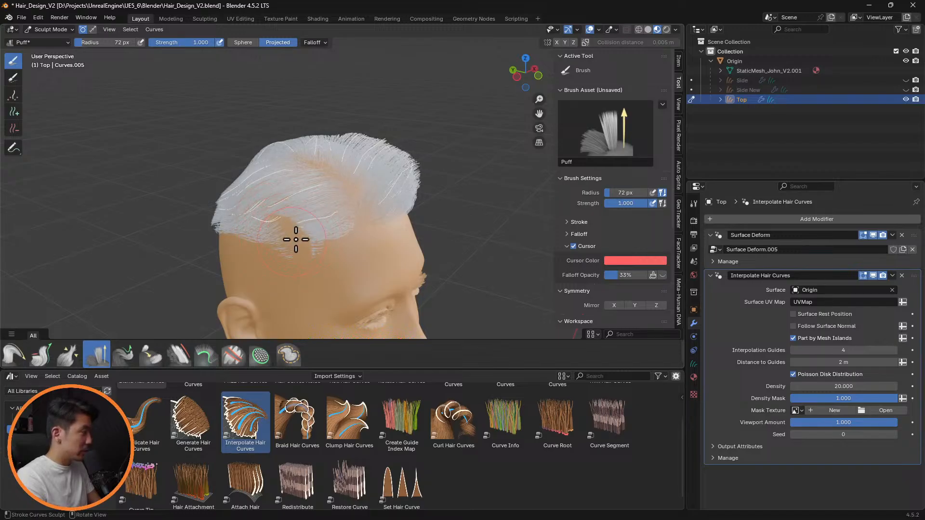
middle_drag(328, 238, 407, 227)
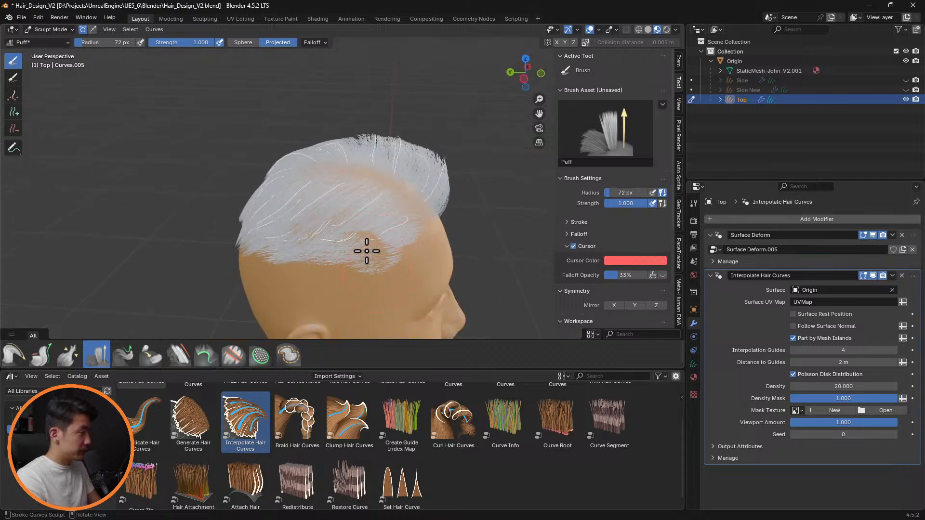
mouse_move(367, 251)
middle_down()
mouse_move(438, 223)
mouse_move(344, 222)
mouse_move(372, 271)
middle_up()
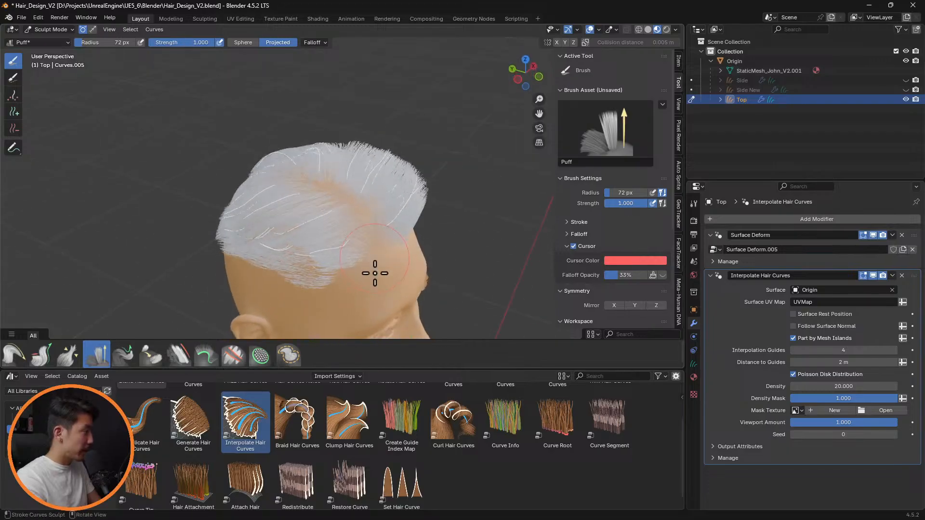
Step: Comb the hair on the character's right side down and backward with a 72 px Comb brush set to Sphere falloff
click(14, 356)
middle_drag(368, 309, 351, 202)
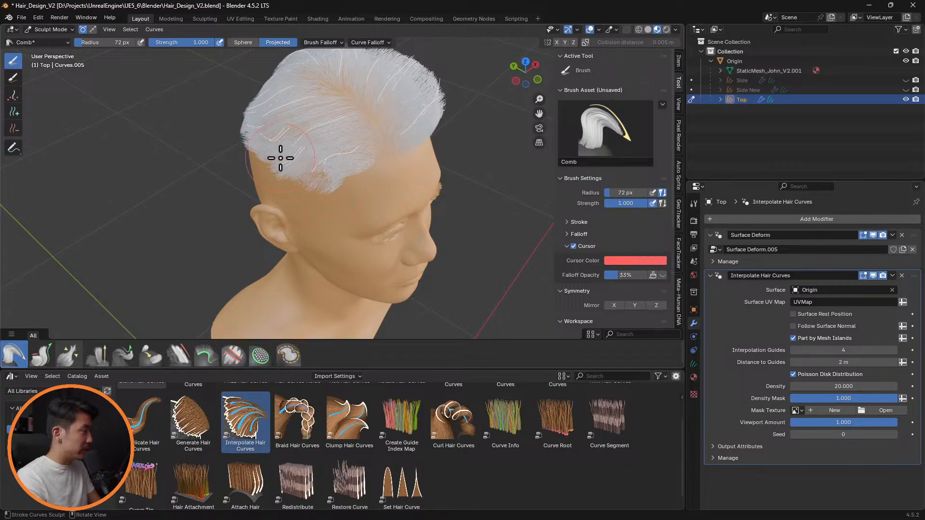
middle_drag(314, 150, 341, 120)
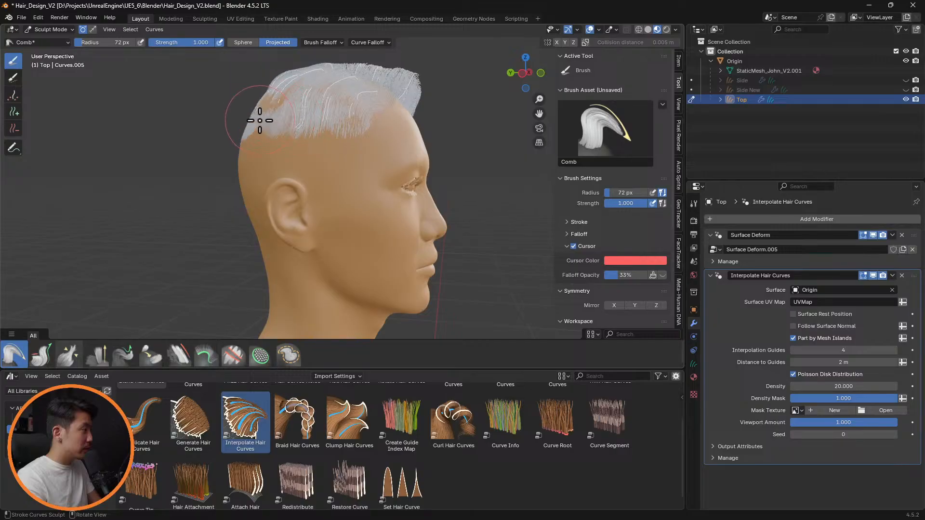
mouse_move(361, 147)
mouse_down()
mouse_move(374, 149)
mouse_move(269, 136)
mouse_up()
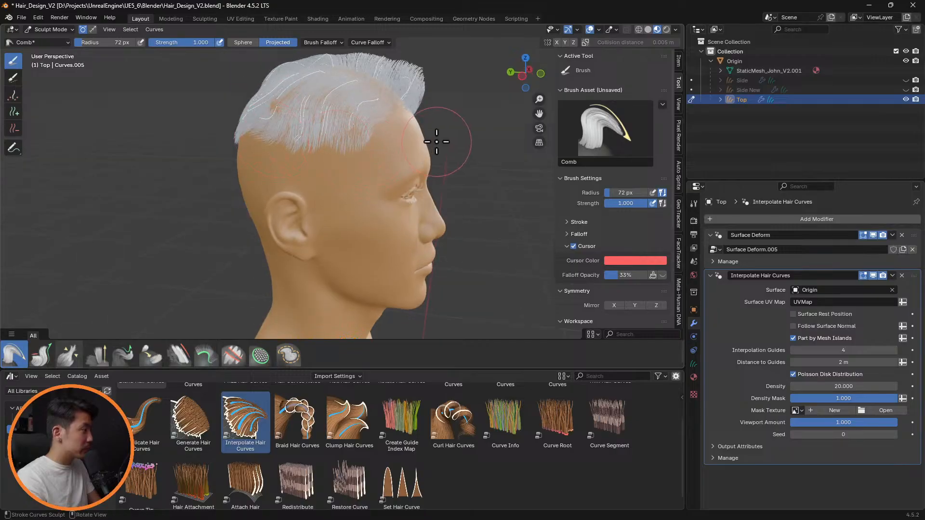
middle_drag(438, 137, 271, 141)
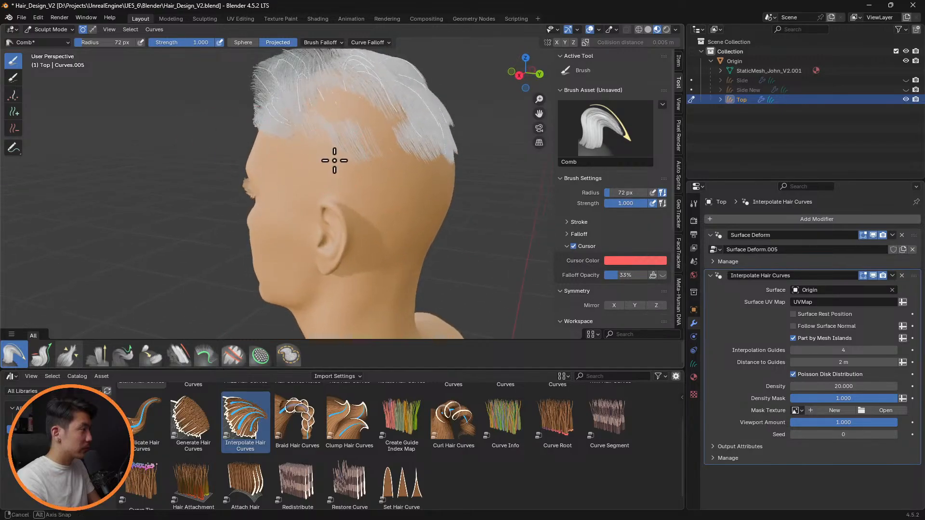
middle_drag(332, 159, 386, 159)
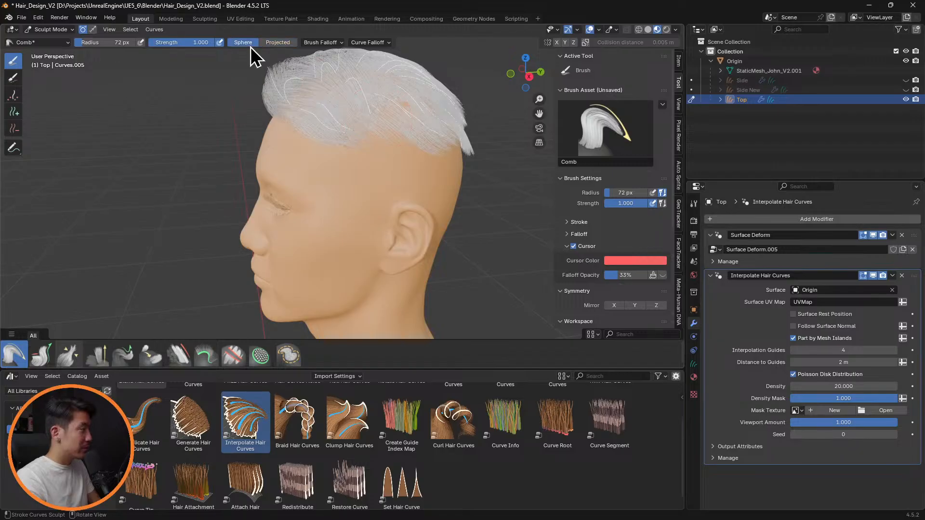
mouse_move(270, 110)
middle_down()
mouse_move(314, 130)
mouse_move(299, 134)
mouse_move(241, 103)
mouse_move(324, 140)
middle_up()
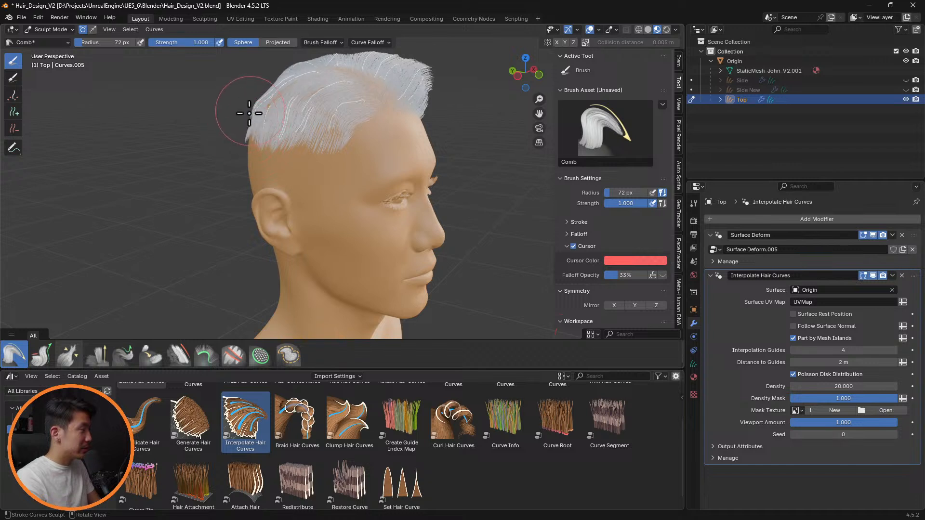
mouse_move(249, 113)
middle_down()
mouse_move(376, 129)
mouse_move(306, 161)
middle_up()
Step: Puff the hair on the character's right side and comb its front edge with 72 px brushes
click(96, 356)
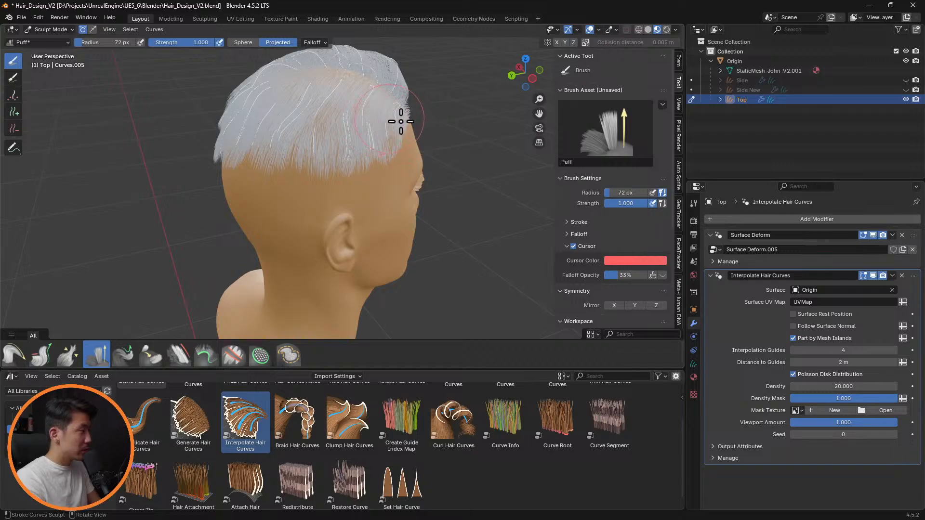
middle_drag(397, 124, 216, 203)
click(14, 356)
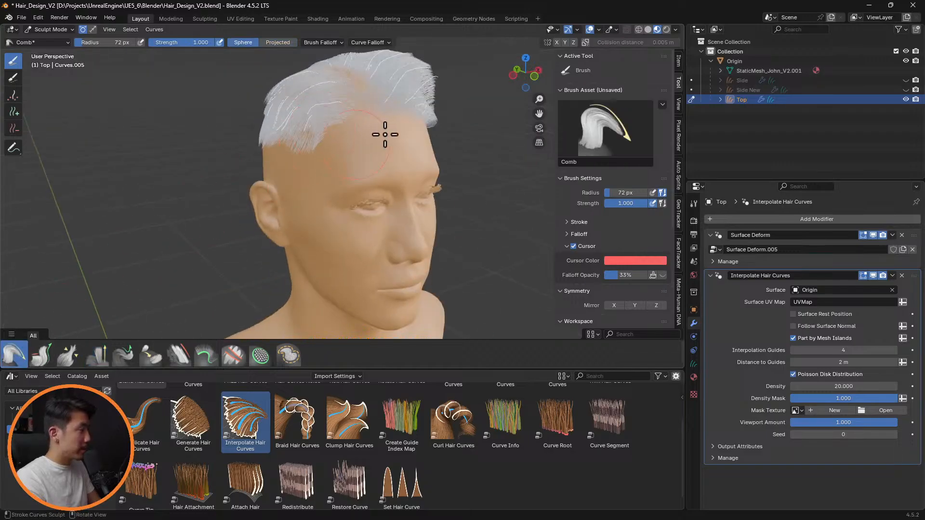
mouse_move(378, 130)
middle_down()
mouse_move(199, 130)
mouse_move(381, 144)
middle_up()
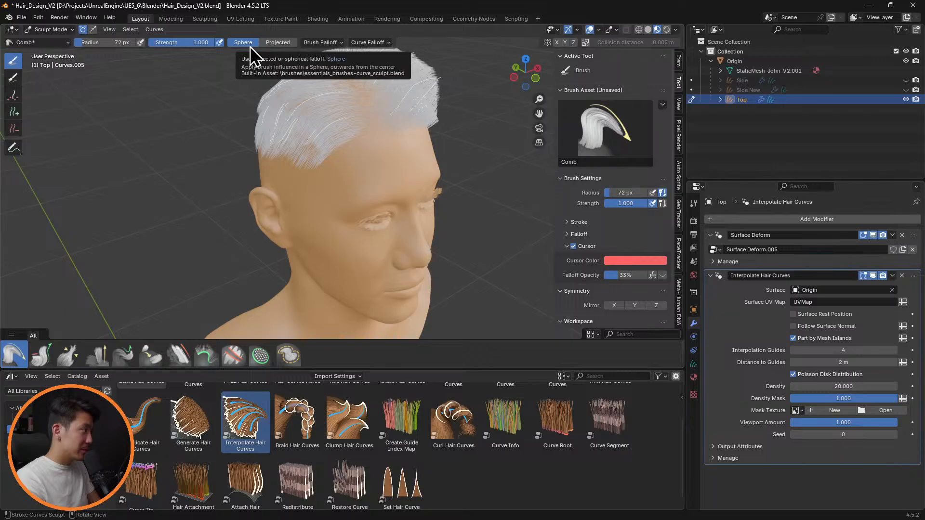
scroll(314, 206, up, 2)
mouse_move(343, 144)
shift+middle_down()
mouse_move(361, 209)
mouse_move(405, 194)
mouse_move(483, 204)
mouse_move(382, 171)
shift+middle_up()
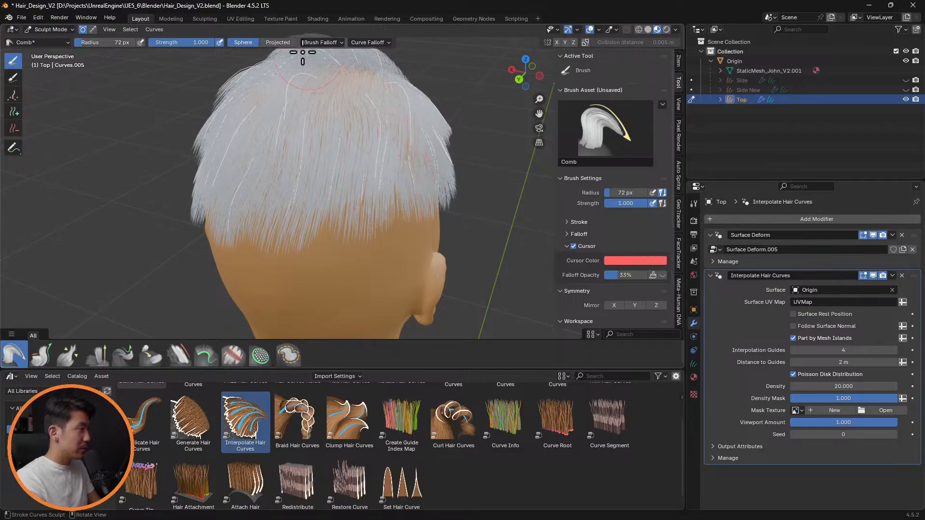
Step: Set the Comb falloff to Projected, comb the rear hair, and puff the thin patch behind the character's right temple at 72 px
click(278, 43)
mouse_move(415, 98)
middle_down()
mouse_move(337, 115)
mouse_move(312, 73)
mouse_move(264, 132)
mouse_move(289, 130)
mouse_move(155, 134)
mouse_move(258, 176)
mouse_move(169, 160)
mouse_move(347, 159)
mouse_move(196, 313)
middle_up()
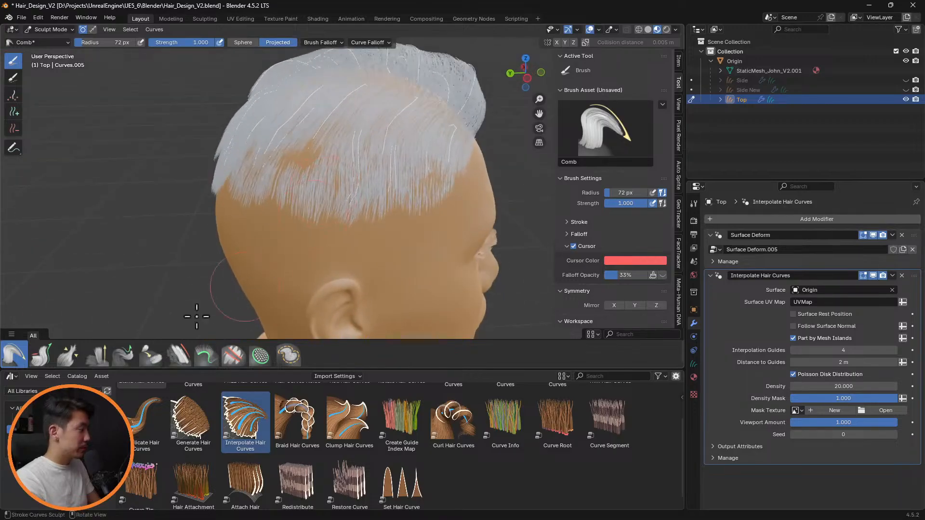
click(97, 355)
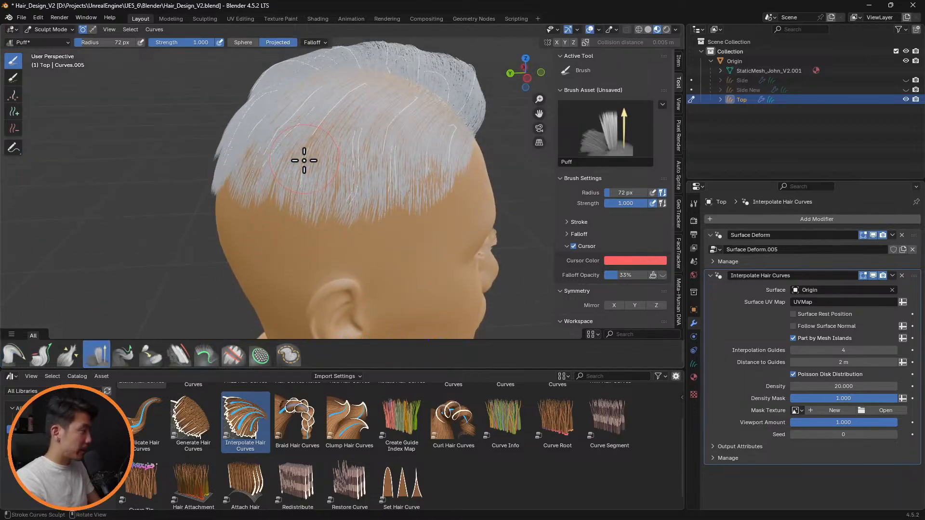
middle_drag(413, 170, 324, 174)
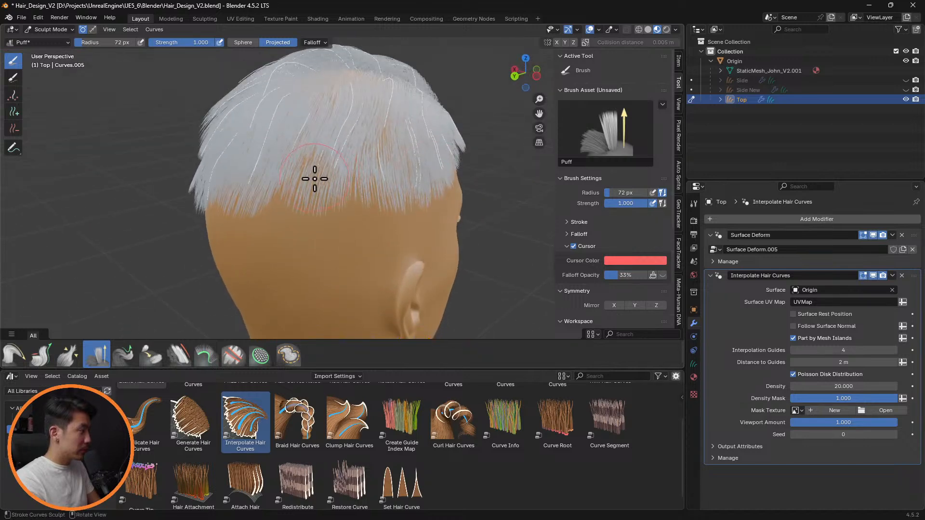
mouse_move(404, 163)
middle_down()
mouse_move(306, 136)
mouse_move(260, 142)
middle_up()
Step: Comb the protruding tips along the character's right side inward with a 72 px Comb brush
click(8, 360)
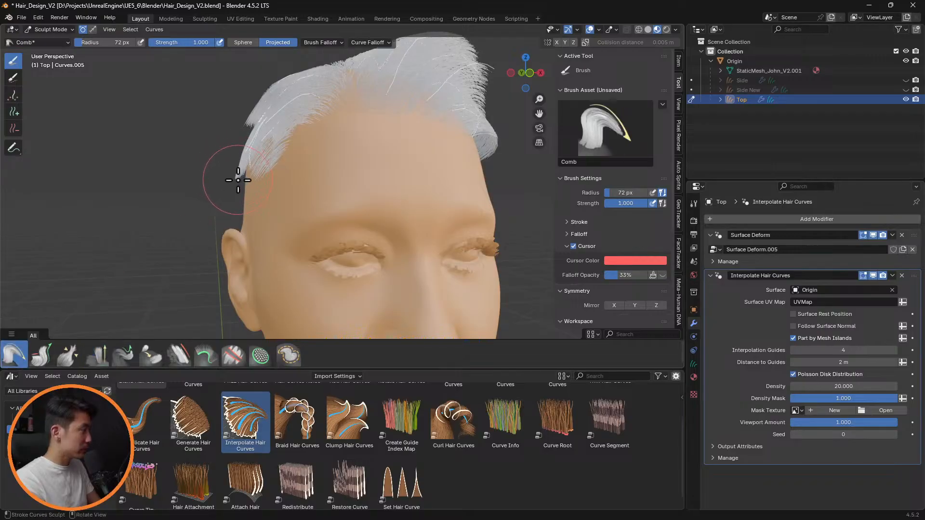
drag(241, 156, 250, 155)
drag(253, 115, 256, 125)
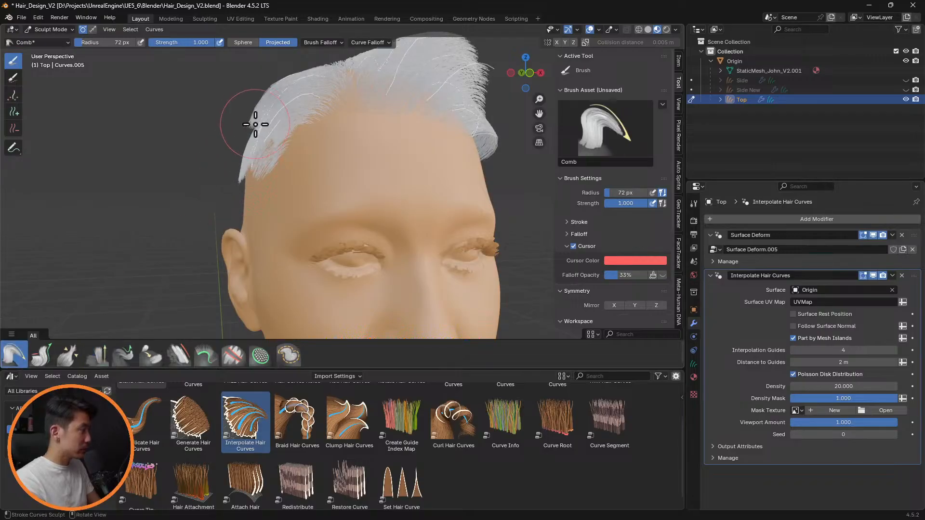
Step: Set the Comb brush radius to 44 px and comb the hair on the character's upper right side outward
mouse_move(309, 107)
middle_down()
mouse_move(347, 143)
mouse_move(327, 143)
middle_up()
key(f)
click(291, 134)
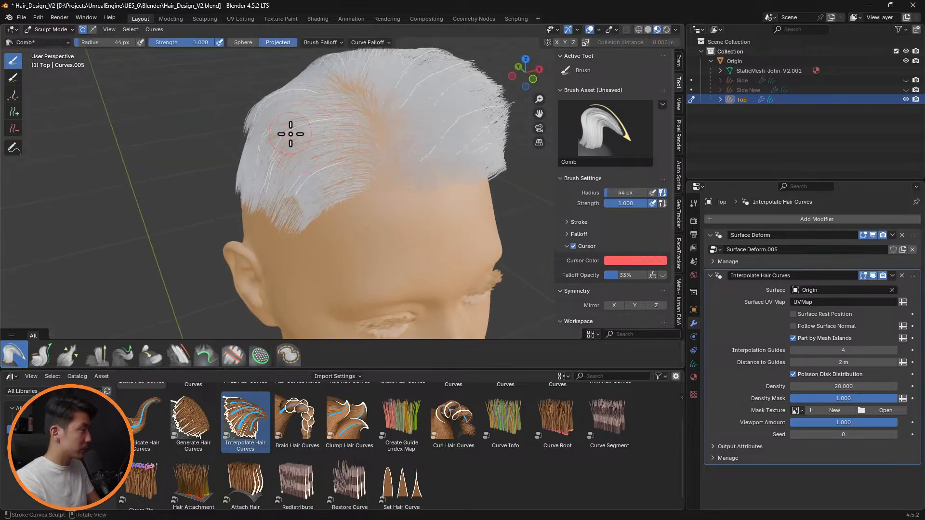
drag(277, 96, 254, 129)
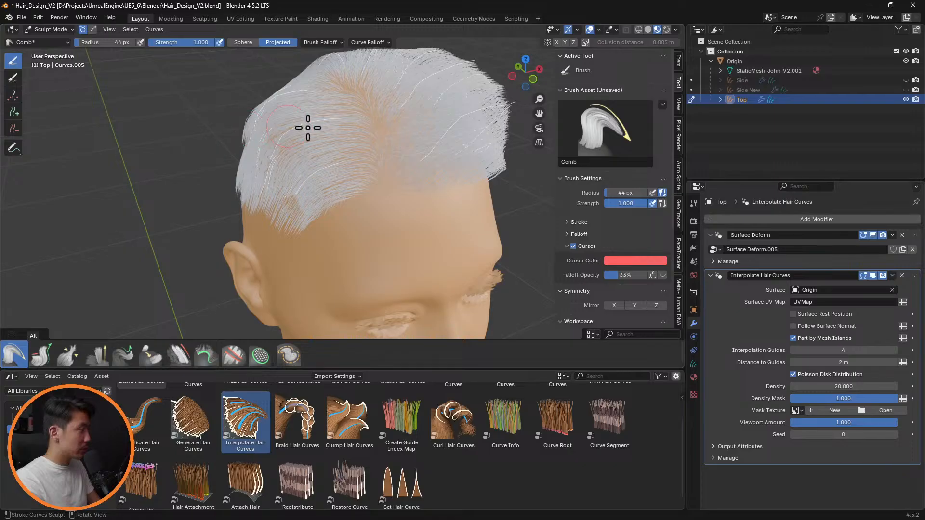
Step: Comb the hair over the bare patch at the back right of the head with the 44 px brush
middle_drag(305, 128, 467, 117)
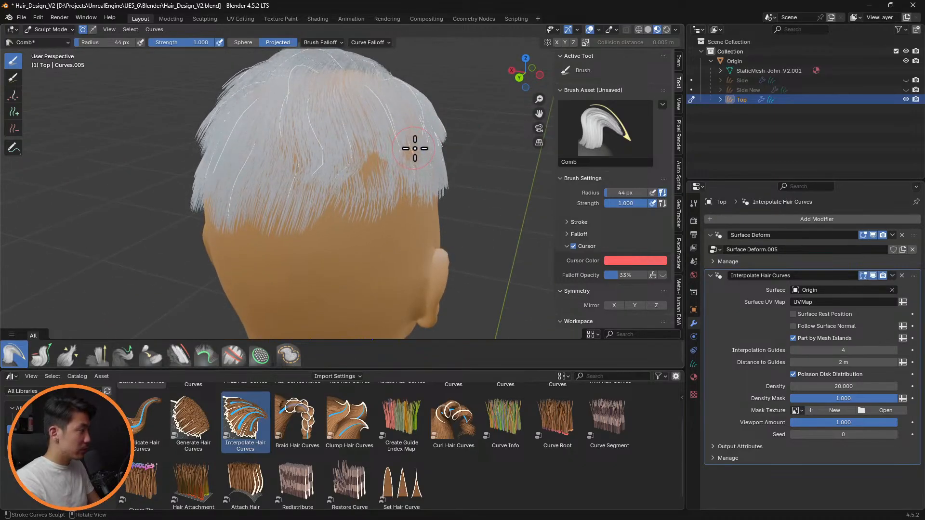
middle_drag(408, 167, 429, 154)
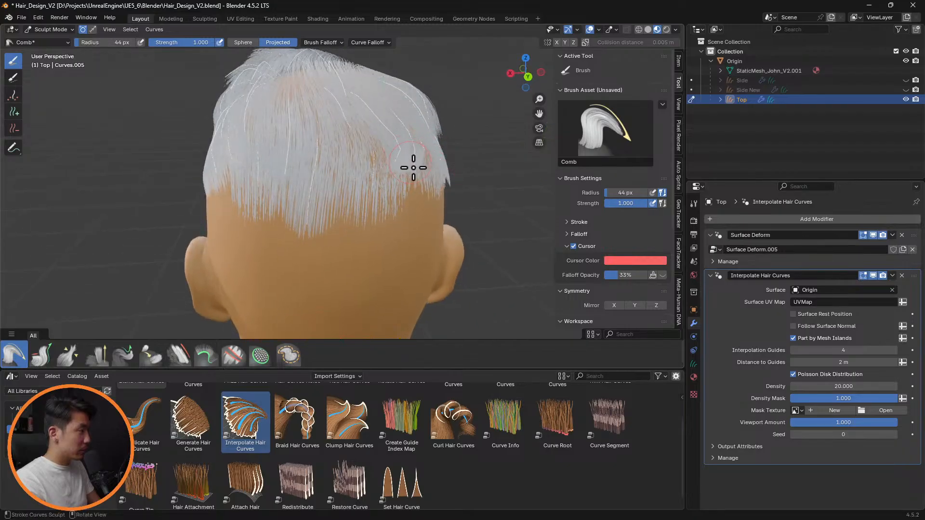
middle_drag(409, 181, 263, 161)
Step: Set the Comb brush radius to 61 px and comb the hair on the character's left side backward
scroll(393, 161, down, 4)
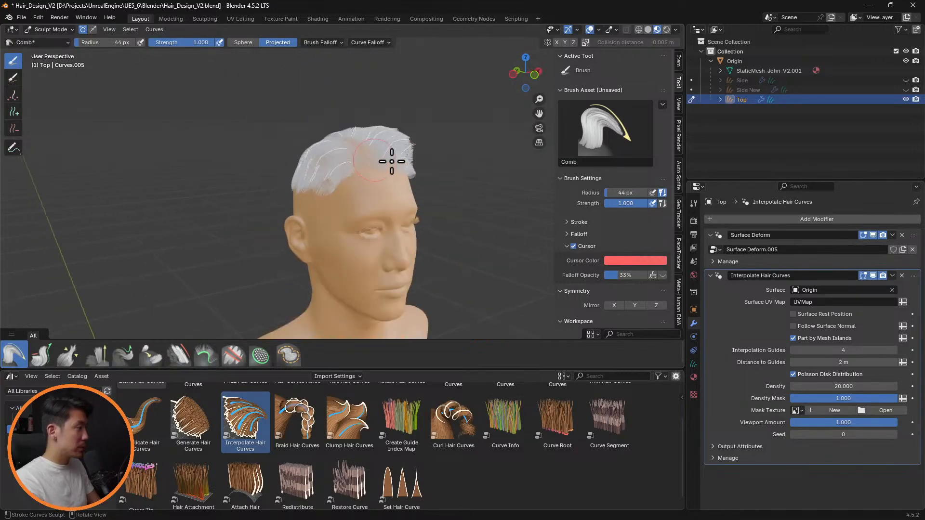
middle_drag(392, 160, 427, 194)
scroll(380, 204, up, 4)
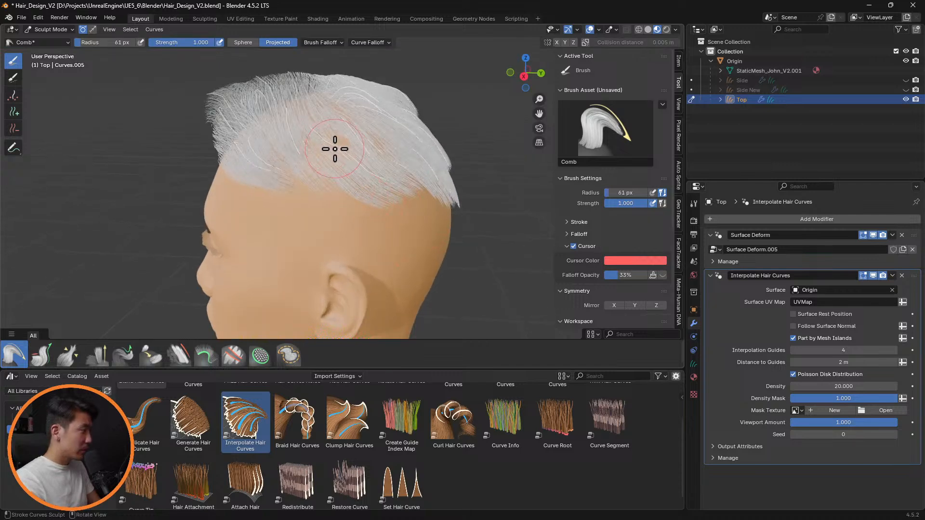
mouse_move(331, 155)
middle_down()
mouse_move(325, 200)
mouse_move(213, 164)
middle_up()
middle_drag(274, 157, 394, 160)
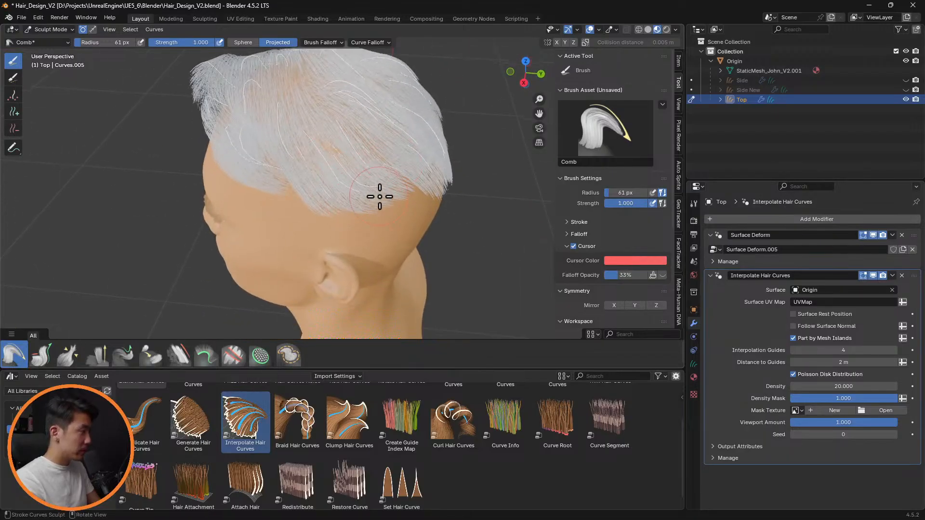
middle_drag(384, 196, 355, 184)
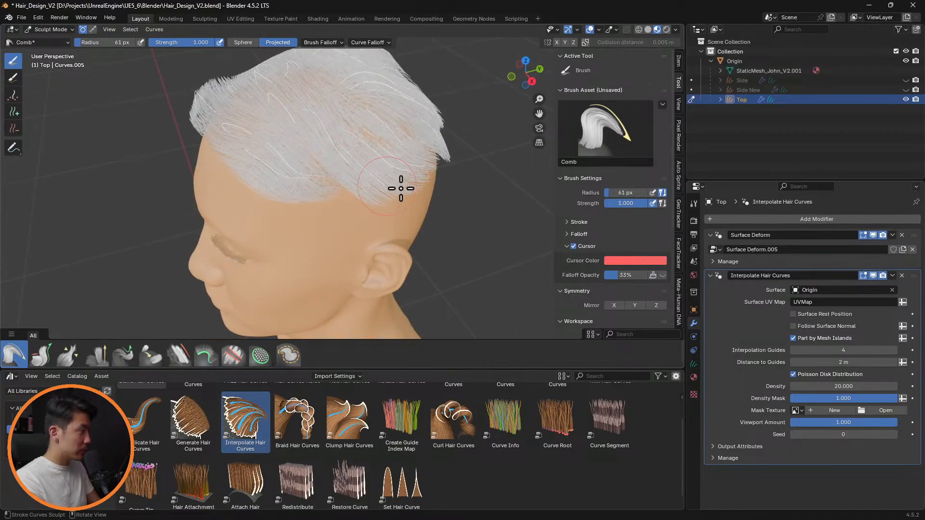
mouse_move(421, 182)
middle_down()
mouse_move(320, 160)
mouse_move(352, 165)
mouse_move(386, 195)
mouse_move(313, 142)
mouse_move(337, 99)
mouse_move(373, 103)
mouse_move(368, 124)
mouse_move(294, 113)
middle_up()
Step: Try to comb the spiky front hair on the character's left side smooth with the 61 px Projected brush
mouse_move(350, 121)
middle_down()
mouse_move(504, 137)
mouse_move(345, 140)
mouse_move(267, 172)
mouse_move(268, 182)
mouse_move(347, 190)
mouse_move(415, 145)
mouse_move(456, 126)
mouse_move(432, 155)
mouse_move(469, 136)
mouse_move(424, 124)
mouse_move(441, 191)
mouse_move(428, 170)
mouse_move(417, 187)
middle_up()
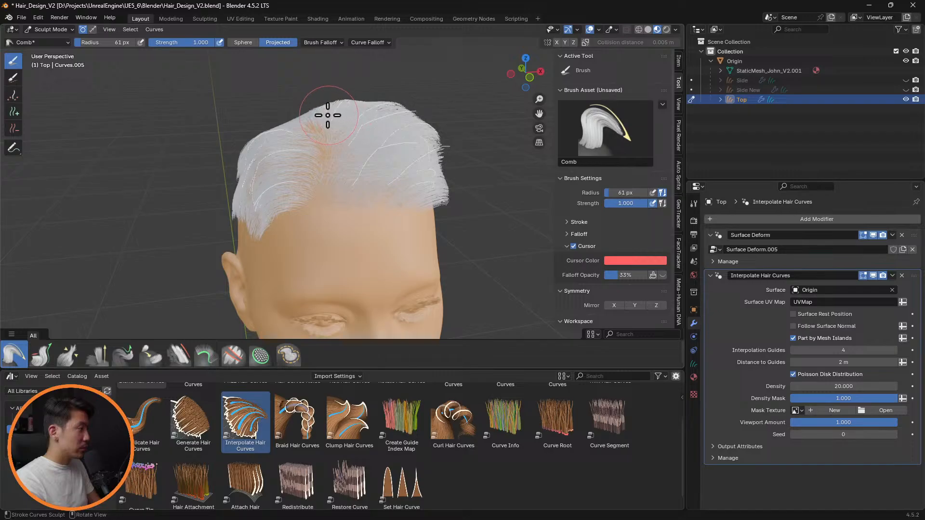
middle_drag(366, 108, 362, 126)
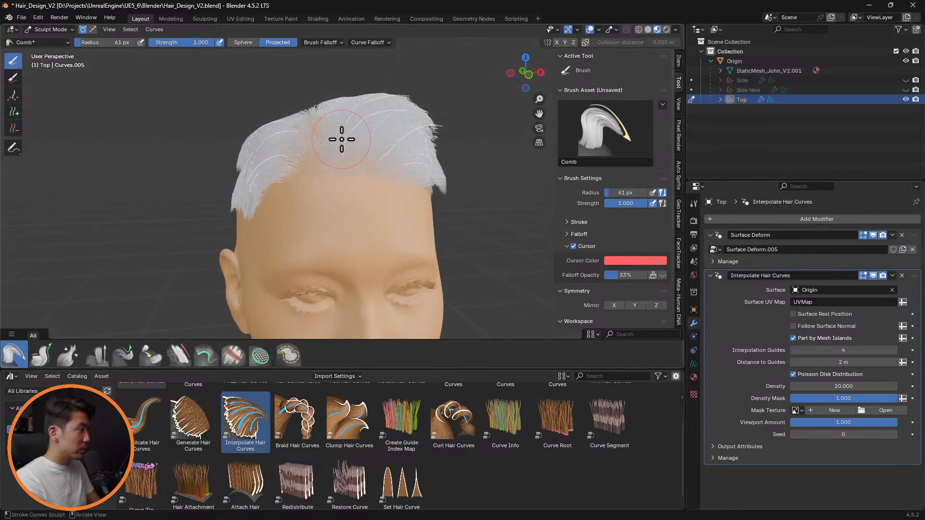
middle_drag(373, 130, 490, 134)
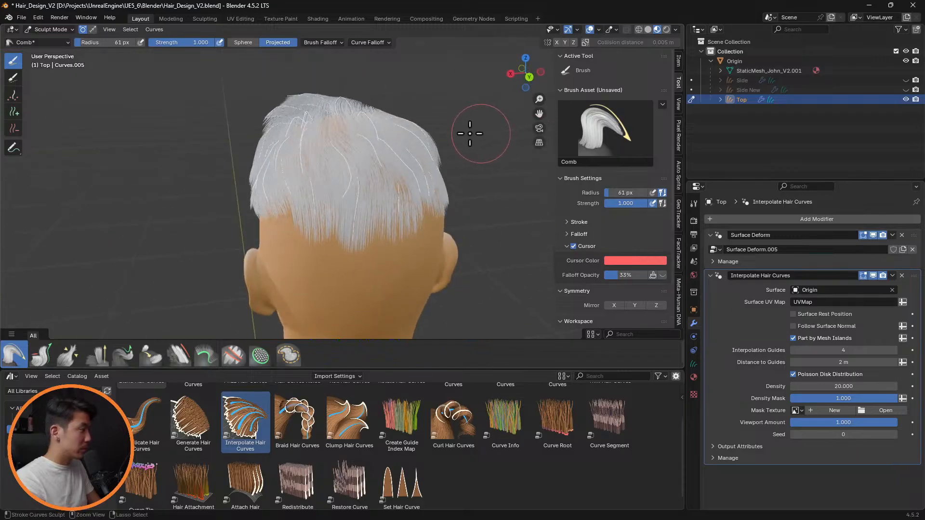
Step: Switch the 61 px Comb brush to Sphere falloff and comb the front and top hair on both sides of the parting
click(243, 42)
mouse_move(263, 68)
middle_down()
mouse_move(367, 120)
mouse_move(432, 137)
mouse_move(369, 140)
mouse_move(527, 140)
mouse_move(409, 140)
mouse_move(374, 154)
mouse_move(483, 144)
middle_up()
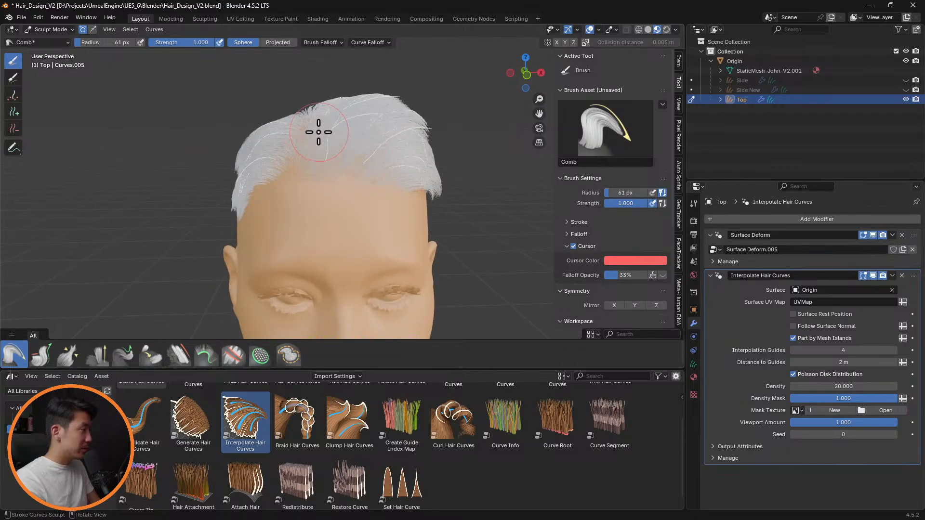
mouse_move(350, 122)
middle_down()
mouse_move(489, 155)
mouse_move(502, 138)
mouse_move(434, 142)
mouse_move(453, 140)
middle_up()
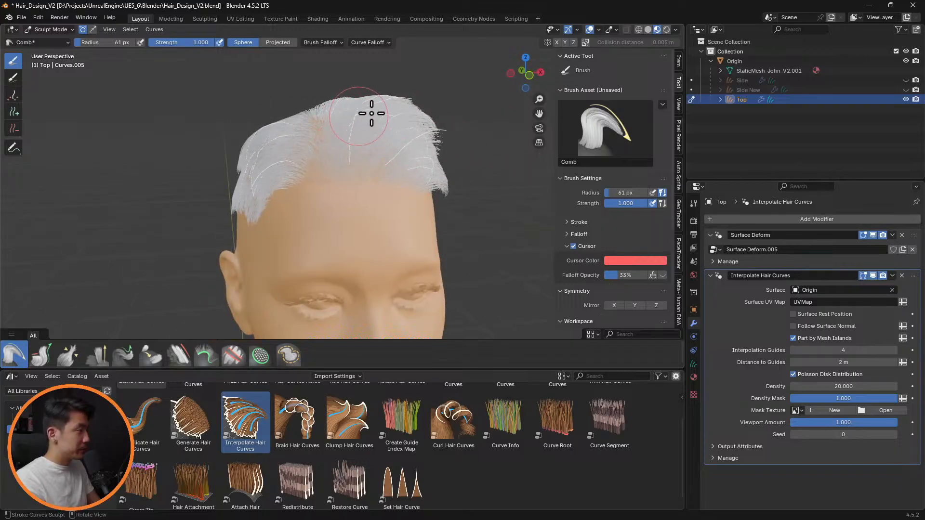
mouse_move(386, 112)
middle_down()
mouse_move(434, 93)
mouse_move(354, 175)
middle_up()
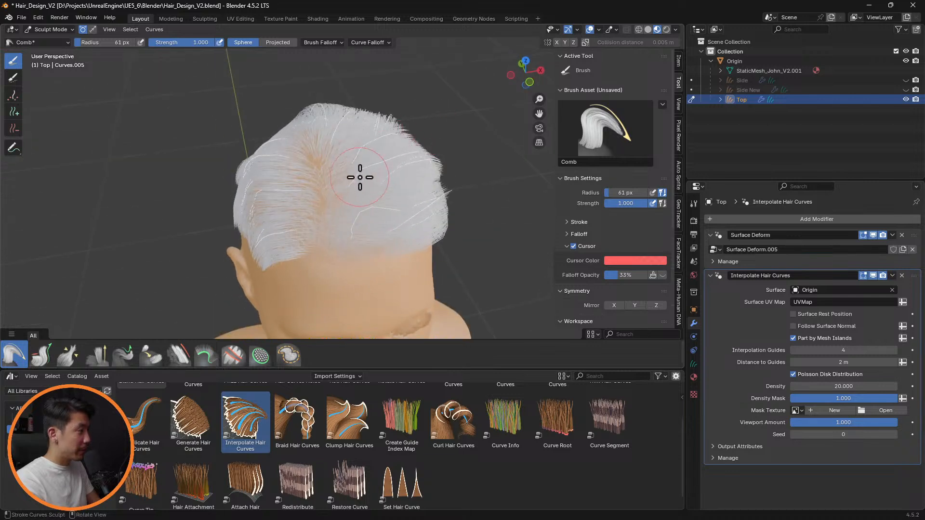
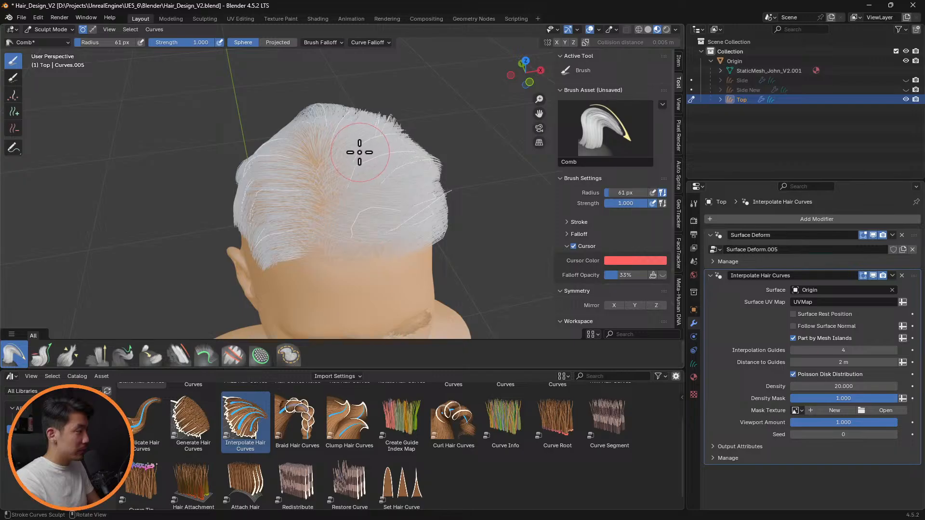
Step: Smooth the front hair on the character's left side with the 61 px Smooth brush
click(179, 356)
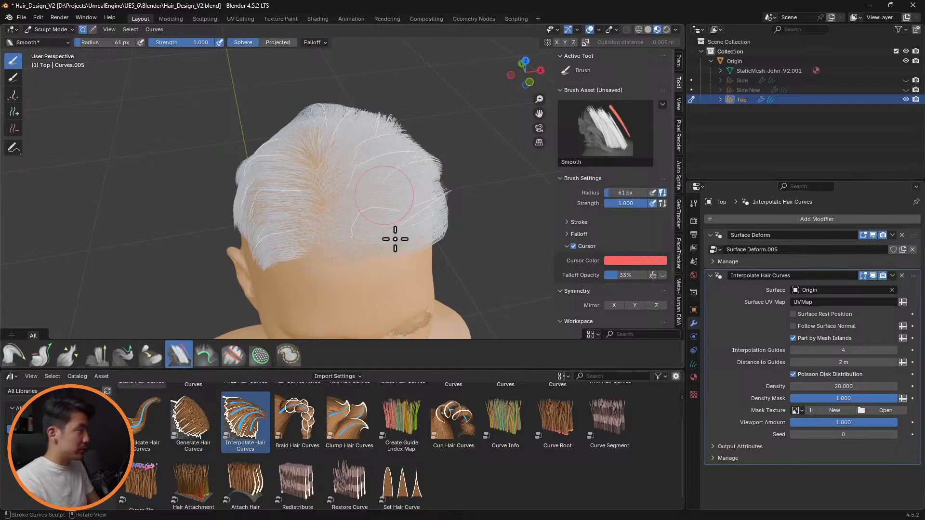
mouse_move(396, 239)
mouse_down()
mouse_move(362, 224)
mouse_move(388, 211)
mouse_up()
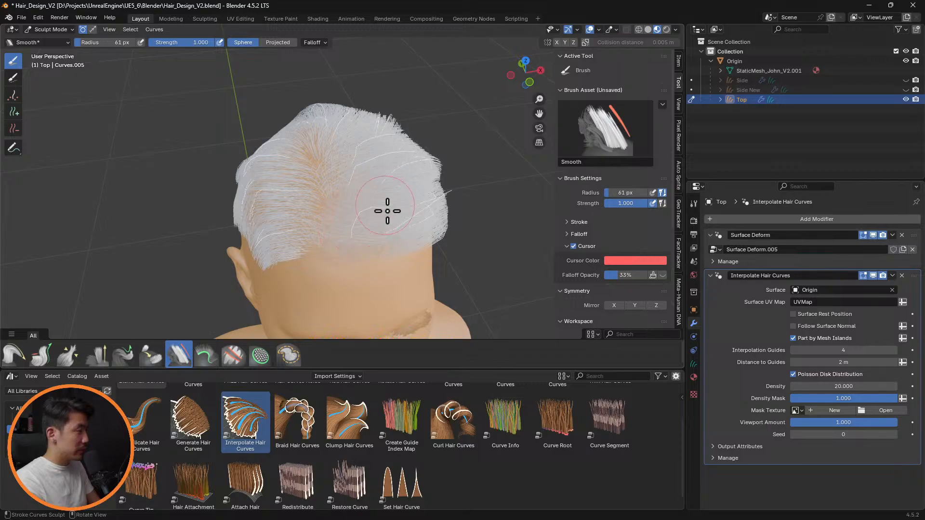
mouse_move(384, 116)
middle_down()
mouse_move(358, 63)
mouse_move(413, 62)
mouse_move(440, 107)
mouse_move(506, 94)
mouse_move(453, 140)
mouse_move(361, 144)
mouse_move(271, 178)
mouse_move(318, 181)
middle_up()
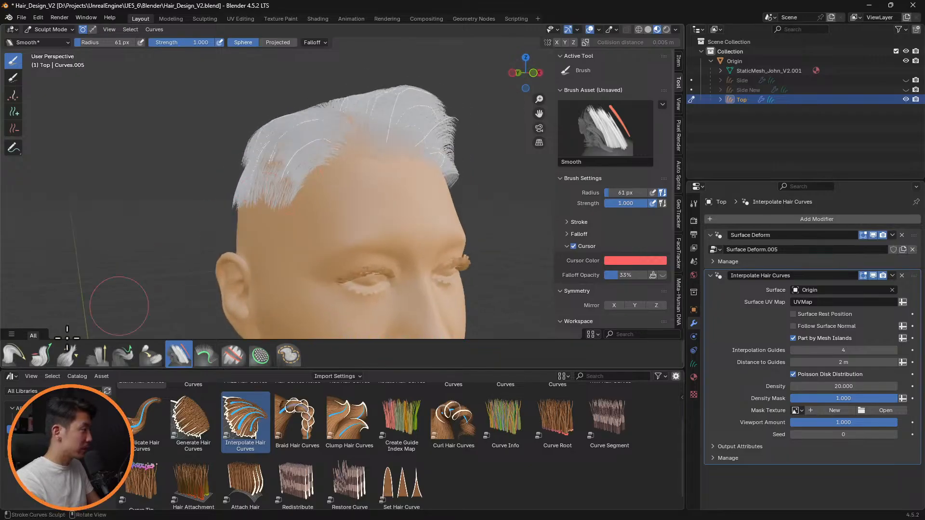
Step: Comb the Top hair on the character's right side and around the back with the 61 px Sphere brush
click(14, 356)
middle_drag(159, 255, 202, 241)
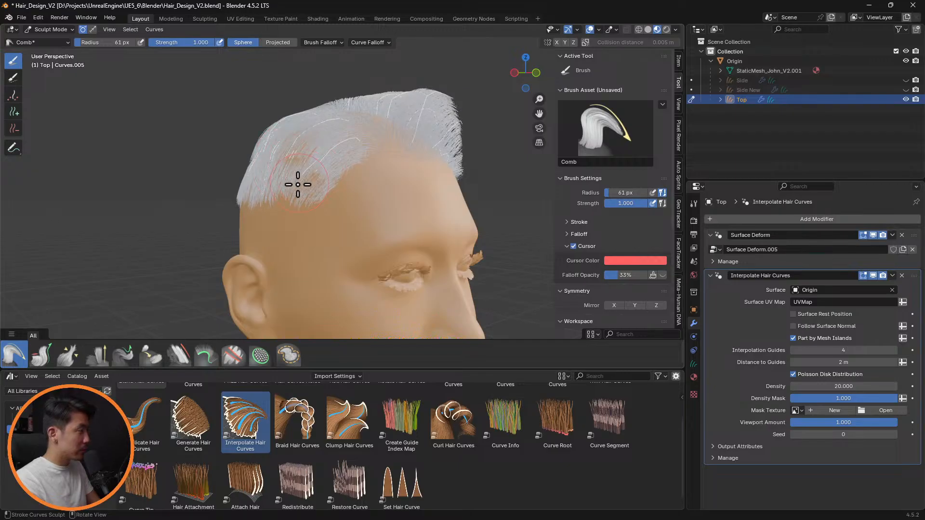
mouse_move(298, 184)
middle_down()
mouse_move(447, 198)
mouse_move(479, 264)
mouse_move(386, 204)
mouse_move(319, 187)
mouse_move(506, 218)
mouse_move(450, 206)
mouse_move(475, 211)
mouse_move(361, 221)
middle_up()
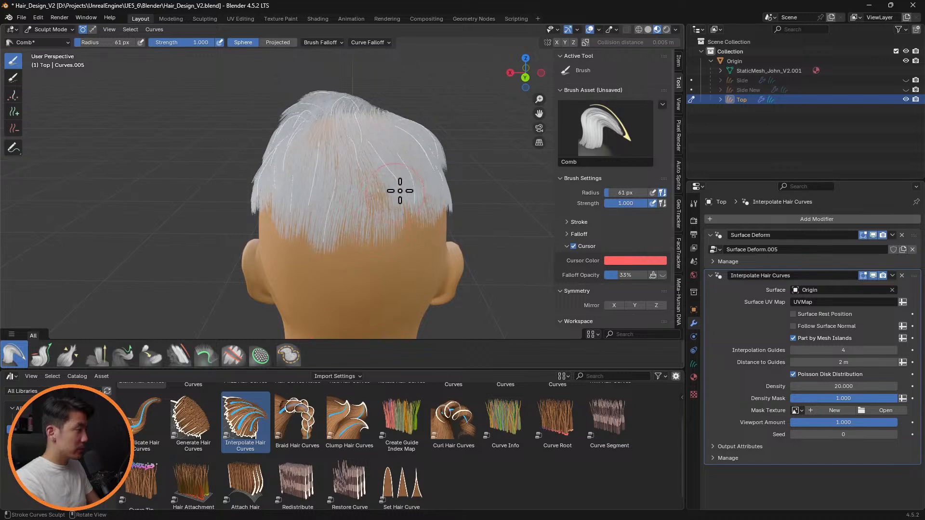
middle_drag(451, 207, 440, 188)
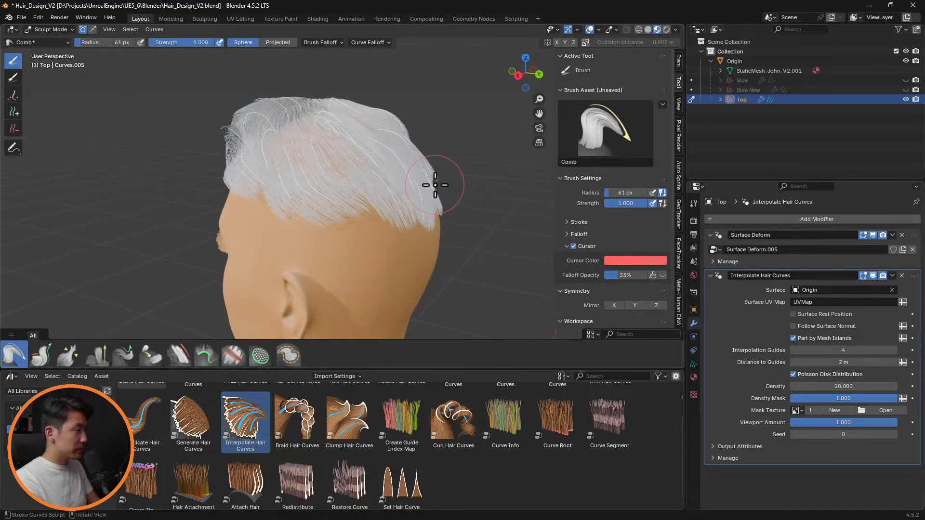
middle_drag(378, 192, 487, 186)
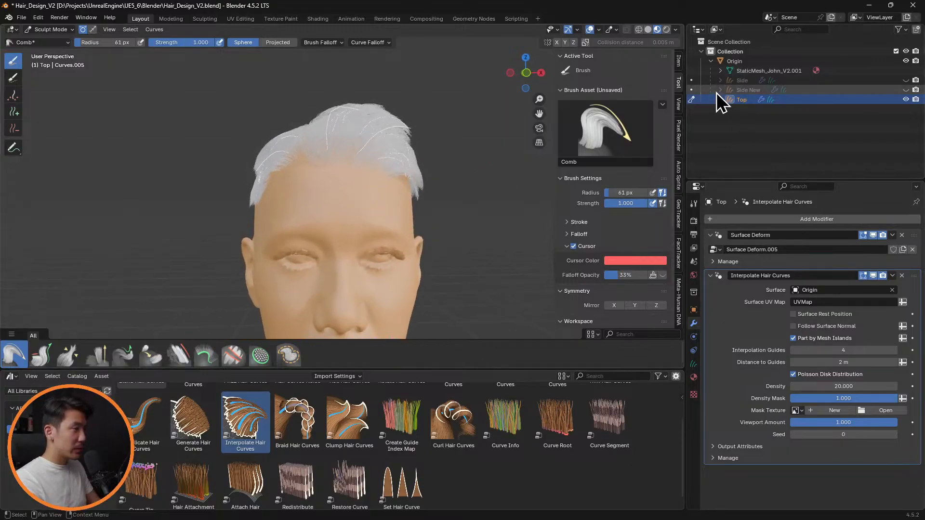
Step: Show the Side New hair and slide the Top hair roots above the character's right temple with the 61 px Slide brush
click(906, 90)
mouse_move(510, 166)
middle_down()
mouse_move(475, 173)
mouse_move(473, 192)
mouse_move(427, 190)
mouse_move(457, 203)
mouse_move(446, 196)
mouse_move(434, 207)
middle_up()
scroll(494, 192, up, 4)
click(156, 359)
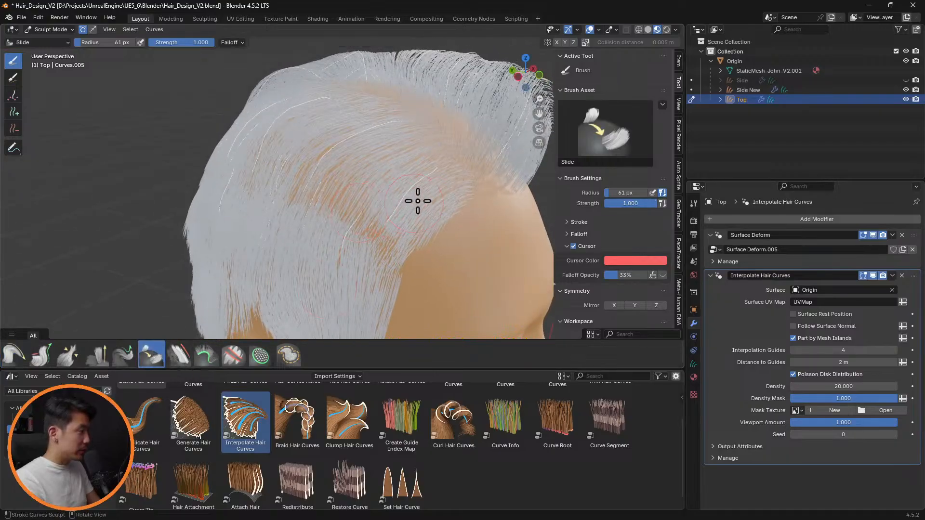
mouse_move(418, 201)
middle_down()
mouse_move(454, 173)
mouse_move(502, 165)
mouse_move(510, 190)
mouse_move(443, 207)
mouse_move(355, 171)
middle_up()
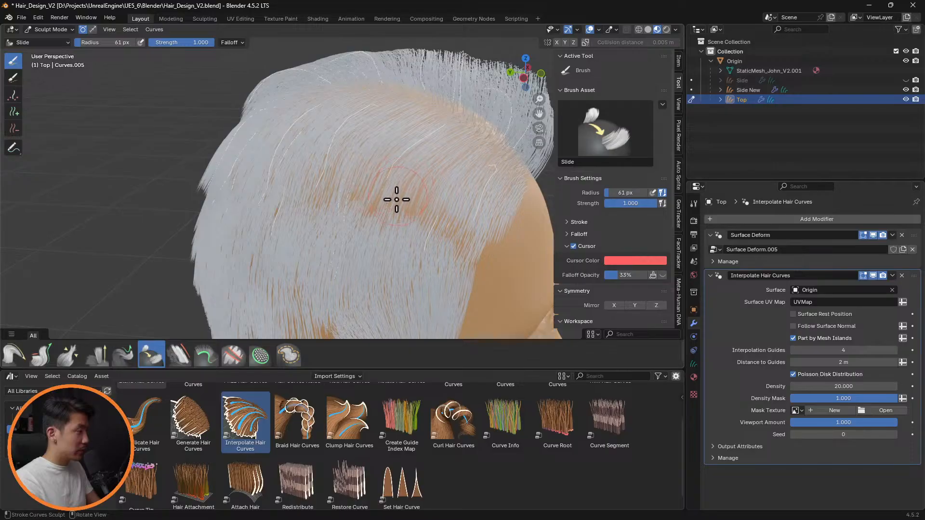
mouse_move(402, 210)
middle_down()
mouse_move(477, 192)
mouse_move(434, 171)
mouse_move(413, 202)
middle_up()
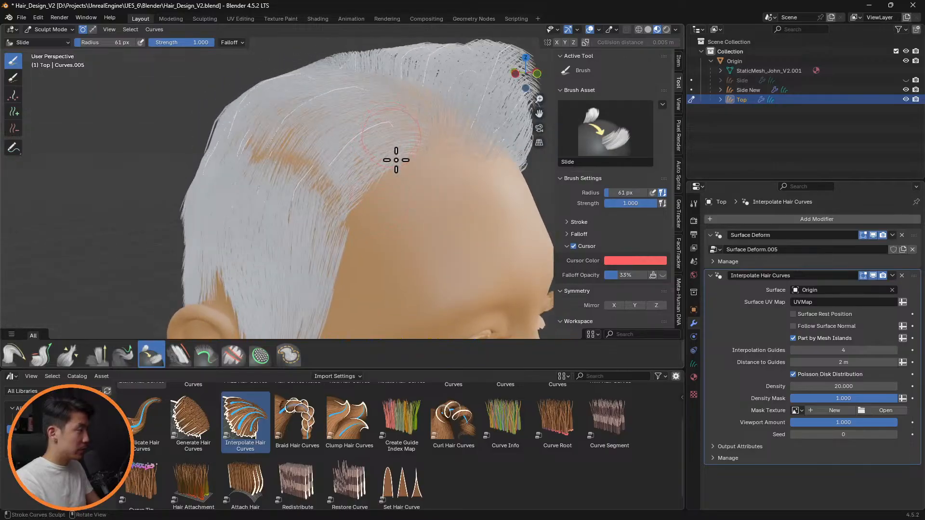
mouse_move(396, 160)
middle_down()
mouse_move(444, 182)
mouse_move(424, 197)
middle_up()
Step: Add guide curves over the sparse patch above the character's right temple with the 61 px Add brush
click(14, 111)
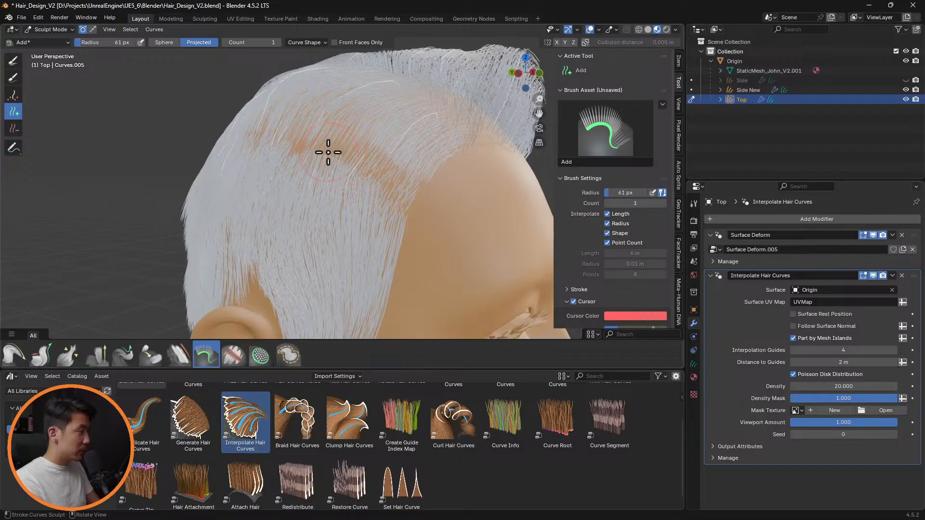
middle_drag(391, 155, 351, 176)
scroll(467, 182, up, 4)
scroll(444, 182, down, 5)
Step: Set the Comb brush radius to 116 px and comb the outer hair on the character's right side into a rounded outline
click(15, 355)
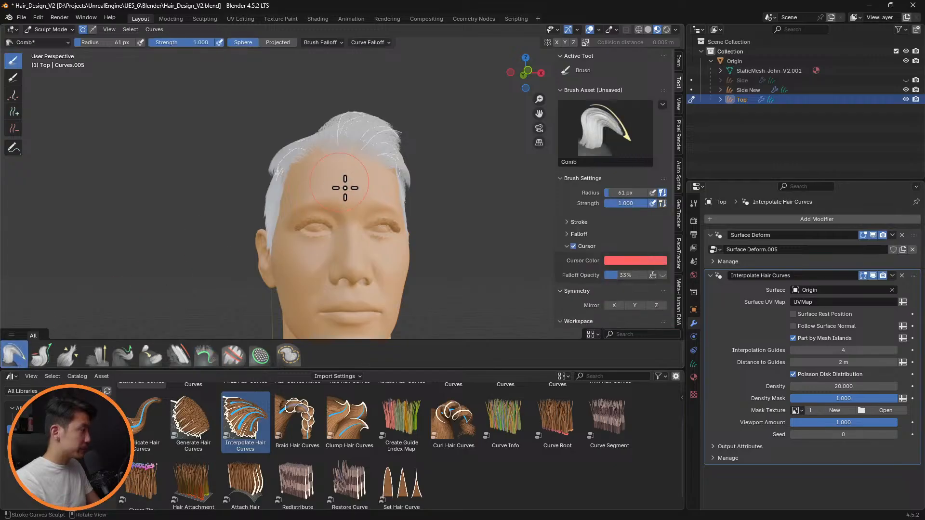
scroll(328, 219, up, 4)
middle_drag(327, 220, 271, 157)
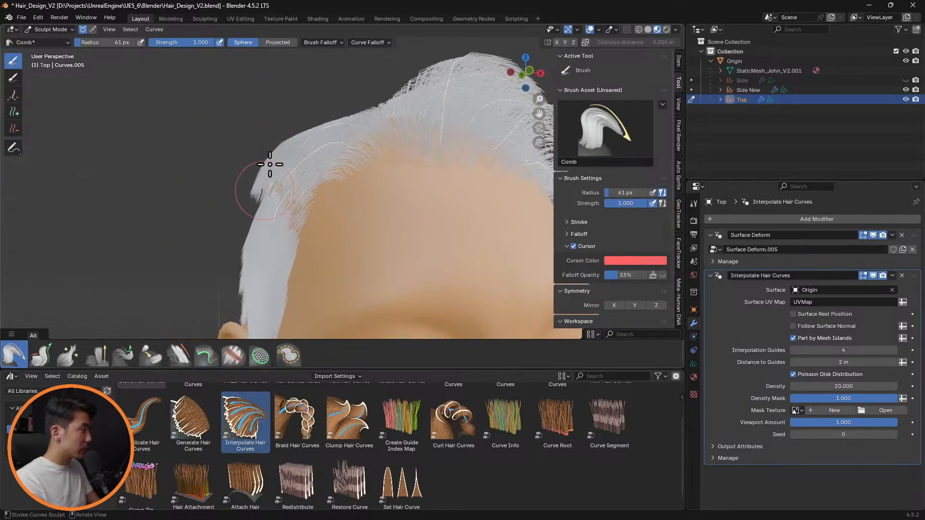
key(f)
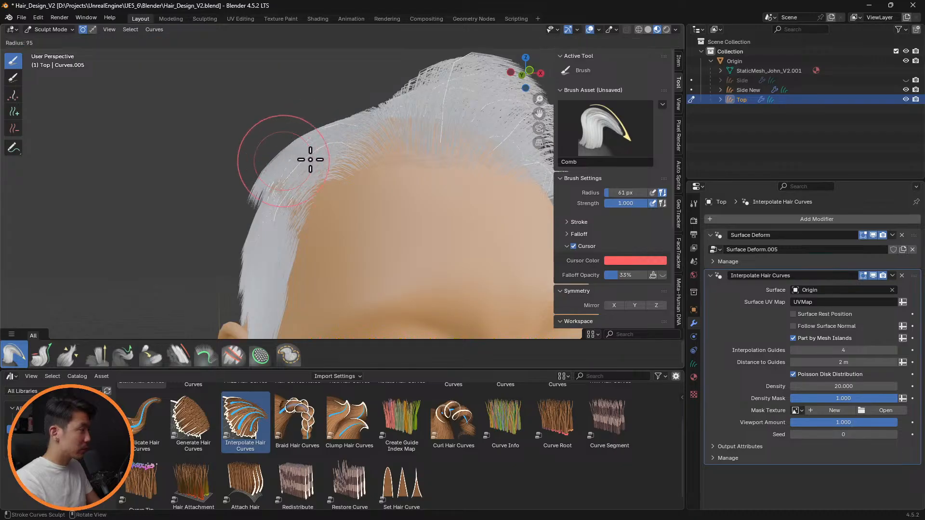
click(268, 161)
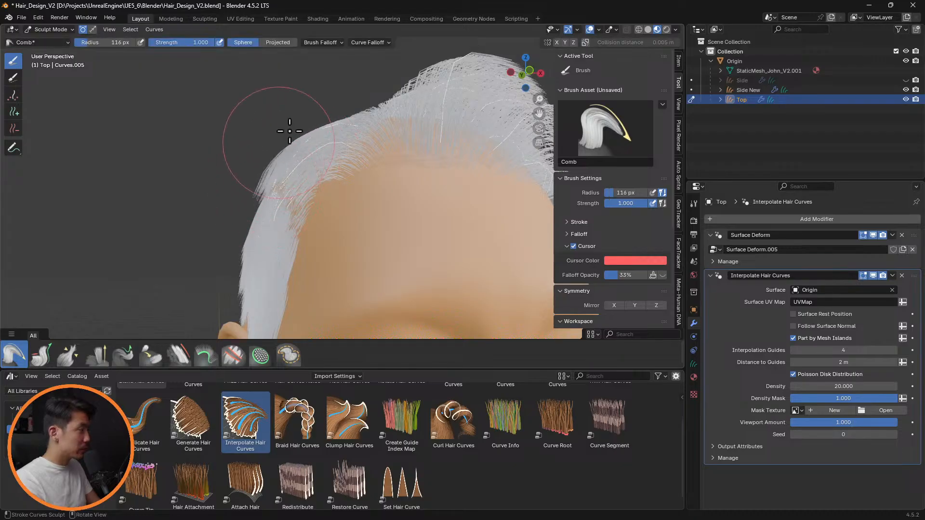
drag(289, 131, 282, 164)
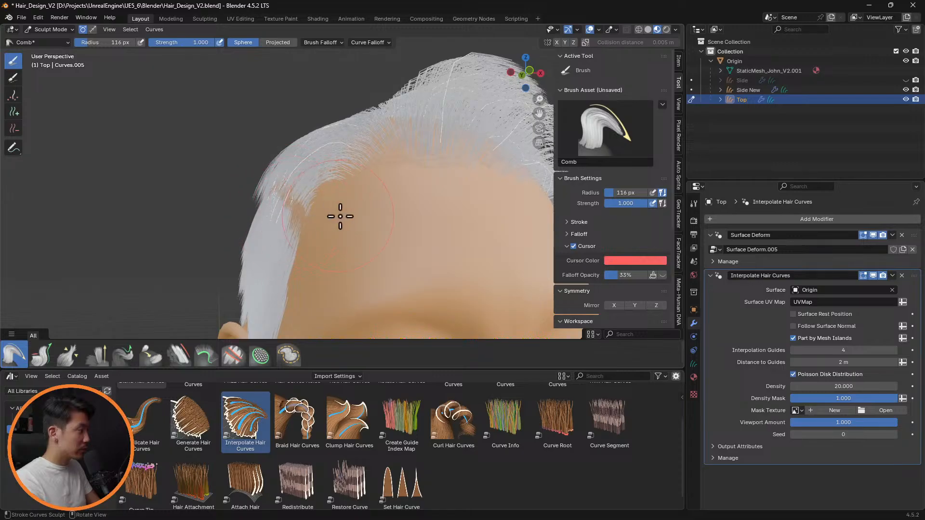
Step: Switch the Comb brush to Projected falloff and comb the hair on the character's right side and back at 116 px
middle_drag(340, 217, 413, 190)
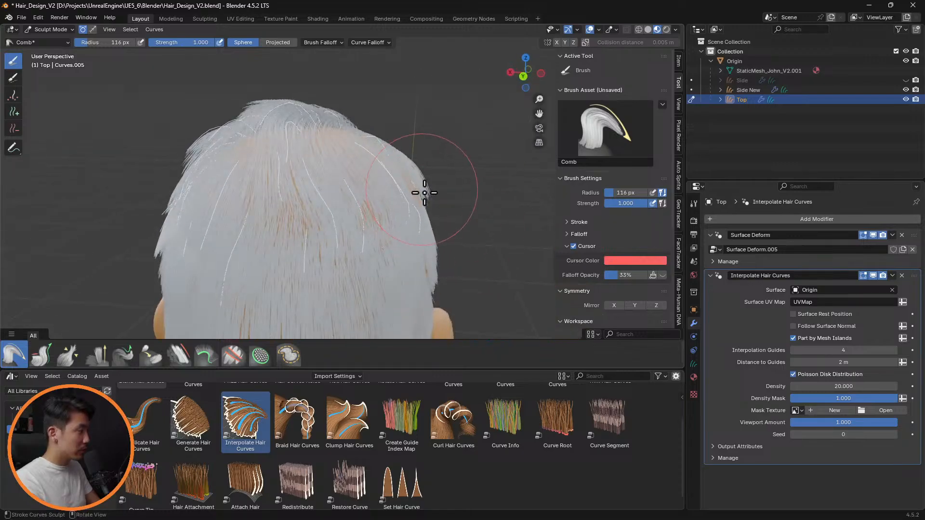
click(278, 43)
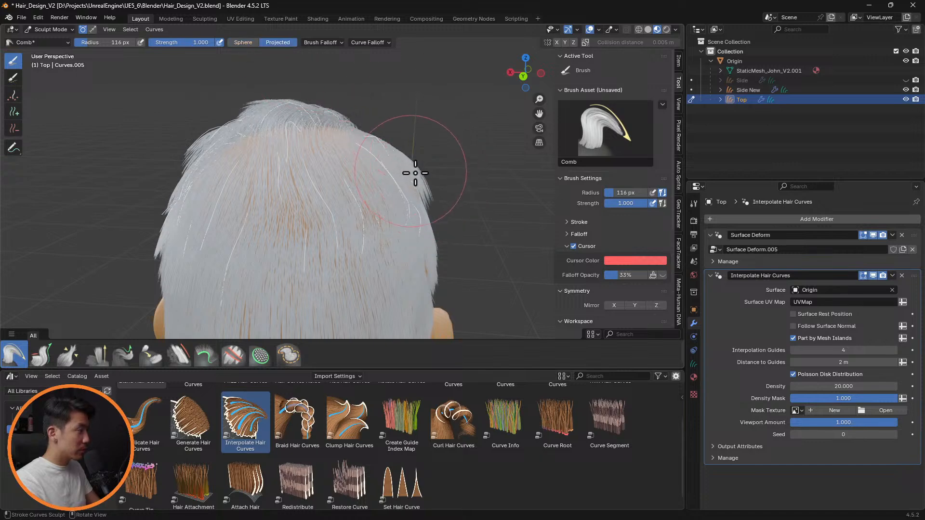
middle_drag(458, 218, 260, 212)
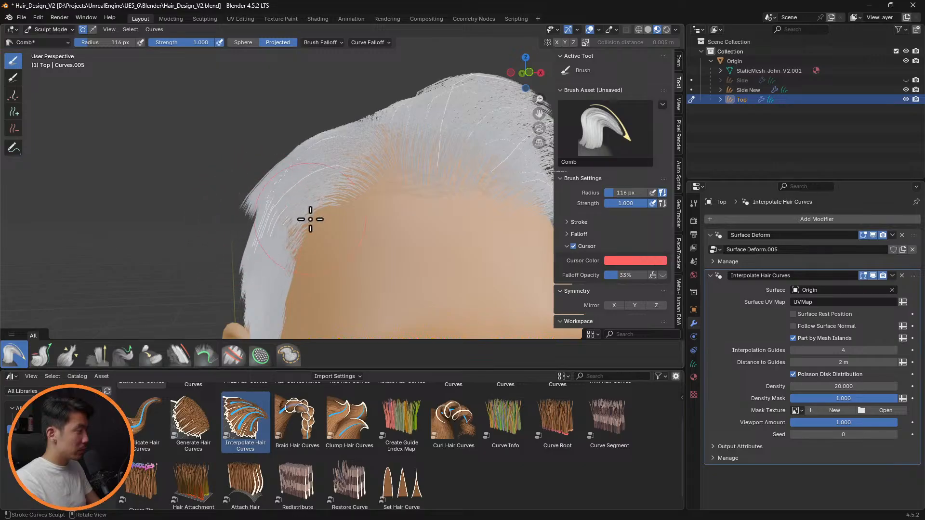
middle_drag(310, 219, 333, 252)
mouse_move(261, 260)
middle_down()
mouse_move(306, 188)
mouse_move(250, 166)
mouse_move(378, 219)
mouse_move(498, 252)
mouse_move(483, 245)
mouse_move(382, 274)
mouse_move(397, 262)
mouse_move(314, 278)
middle_up()
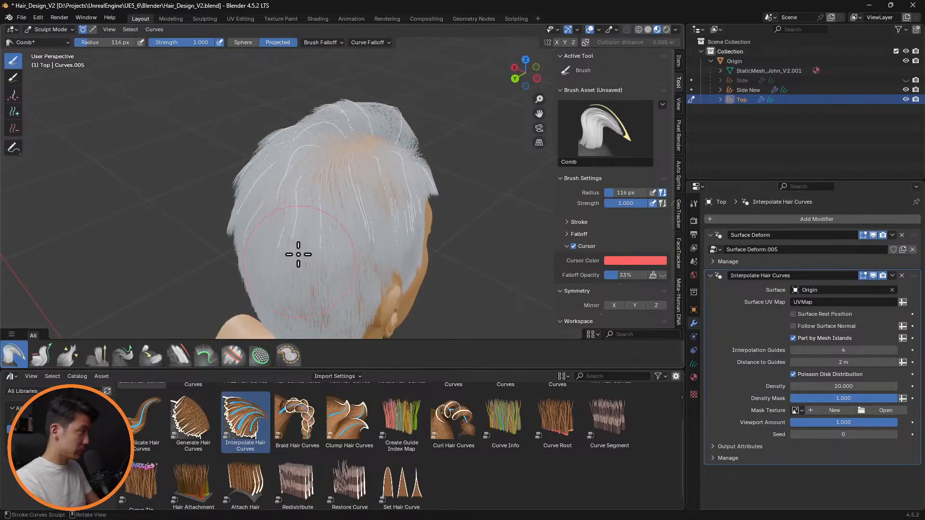
Step: Set the Comb brush radius to 81 px, comb the hair over the character's right temple and undo the last stroke
mouse_move(318, 292)
middle_down()
mouse_move(427, 274)
mouse_move(419, 244)
mouse_move(469, 224)
mouse_move(496, 241)
mouse_move(444, 224)
mouse_move(419, 241)
middle_up()
scroll(420, 227, up, 5)
key(f)
click(371, 235)
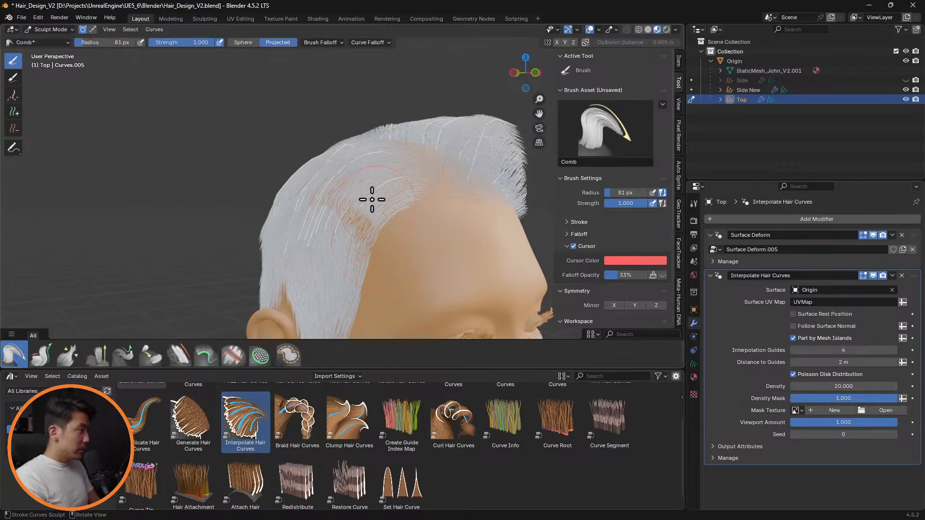
middle_drag(379, 243, 368, 227)
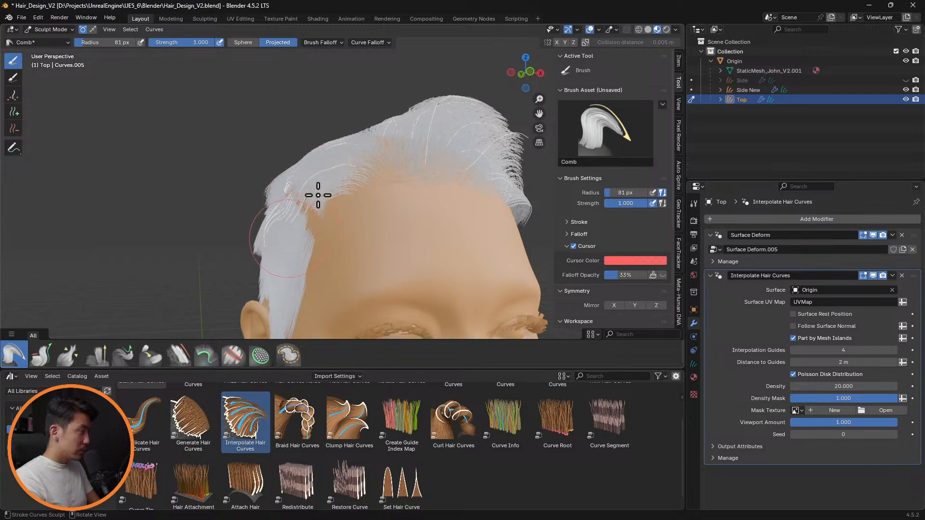
key(ctrl+z)
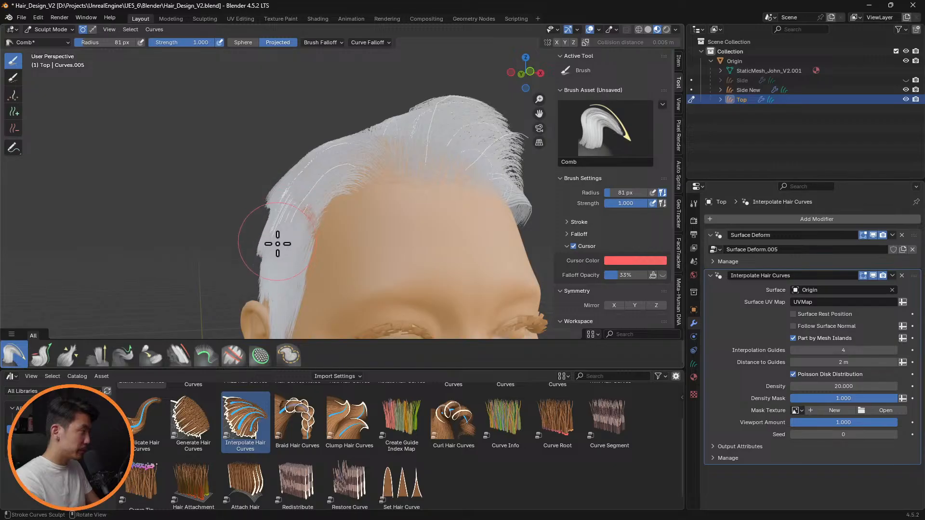
Step: Puff up the Top hair above the character's right temple with the 81 px Puff brush
middle_drag(342, 236, 419, 208)
click(96, 355)
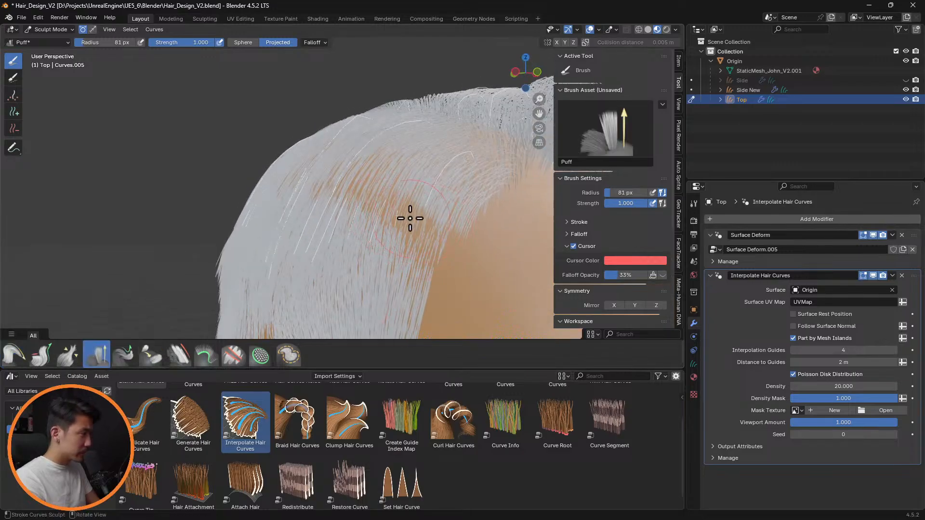
mouse_move(443, 225)
middle_down()
mouse_move(283, 205)
mouse_move(367, 215)
mouse_move(456, 261)
mouse_move(487, 259)
mouse_move(452, 258)
mouse_move(494, 244)
mouse_move(462, 237)
mouse_move(473, 227)
mouse_move(477, 259)
mouse_move(463, 250)
mouse_move(494, 245)
mouse_move(337, 251)
middle_up()
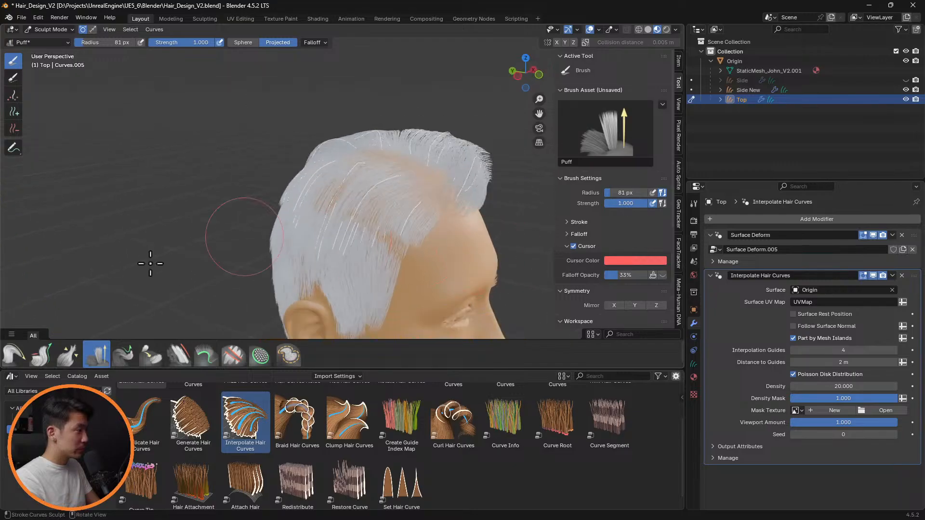
Step: Set the Slide brush radius to 42 px and slide the hair roots along the character's right front hairline
click(152, 355)
key(f)
click(403, 217)
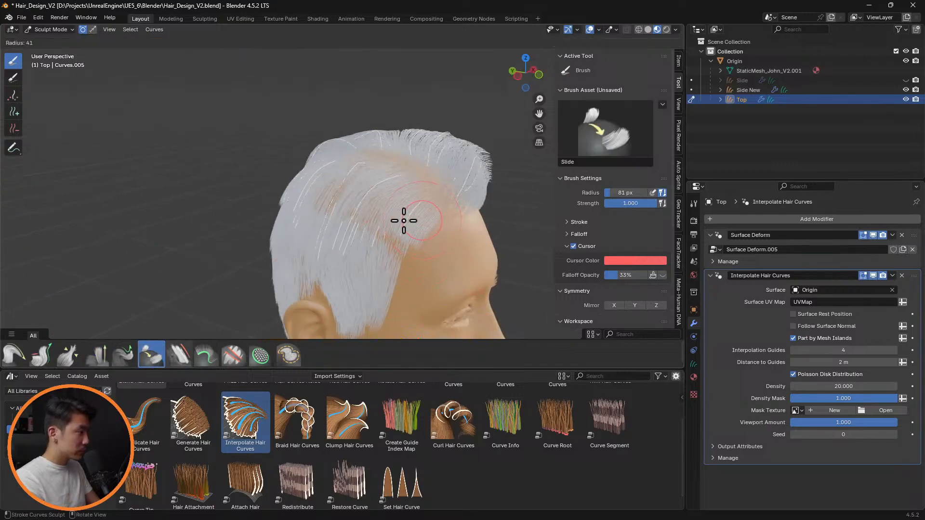
mouse_move(403, 217)
middle_down()
mouse_move(430, 237)
mouse_move(416, 235)
middle_up()
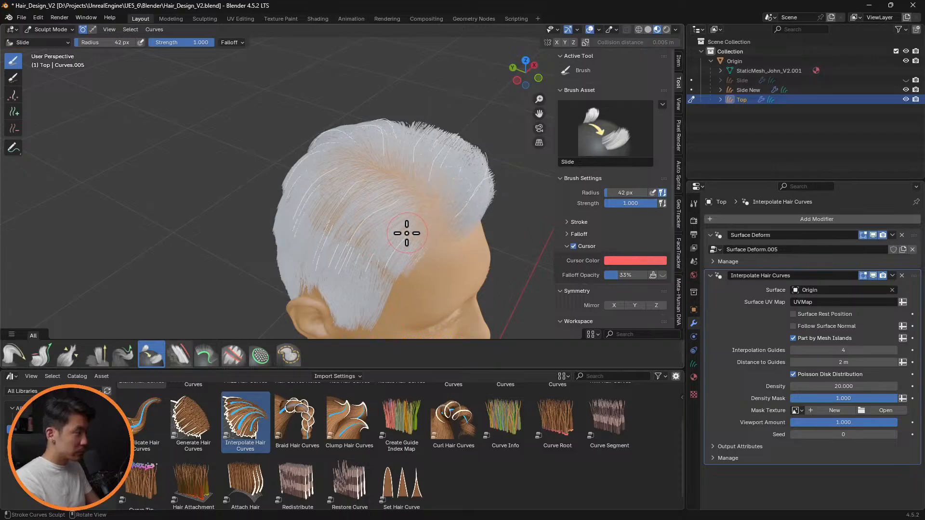
middle_drag(402, 237, 434, 217)
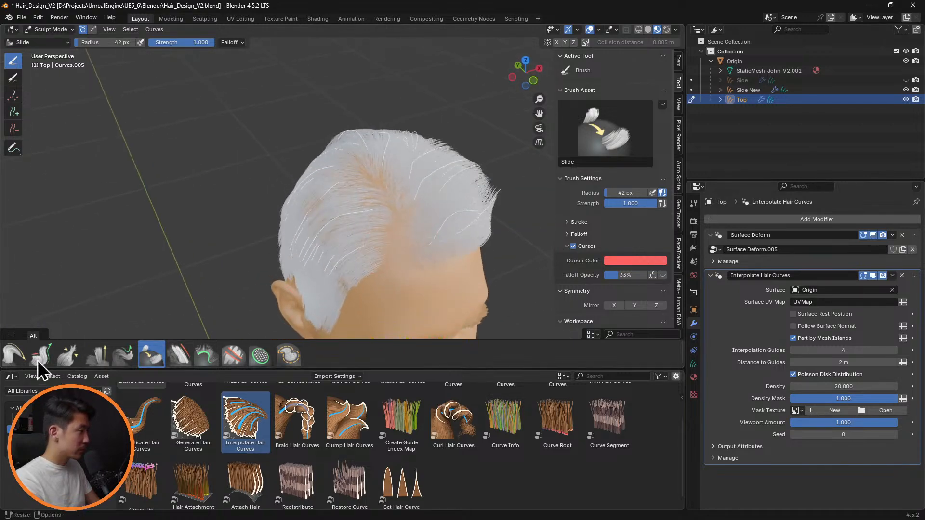
Step: Add guide curves at the front hairline near the parting with the 42 px Add brush
click(14, 112)
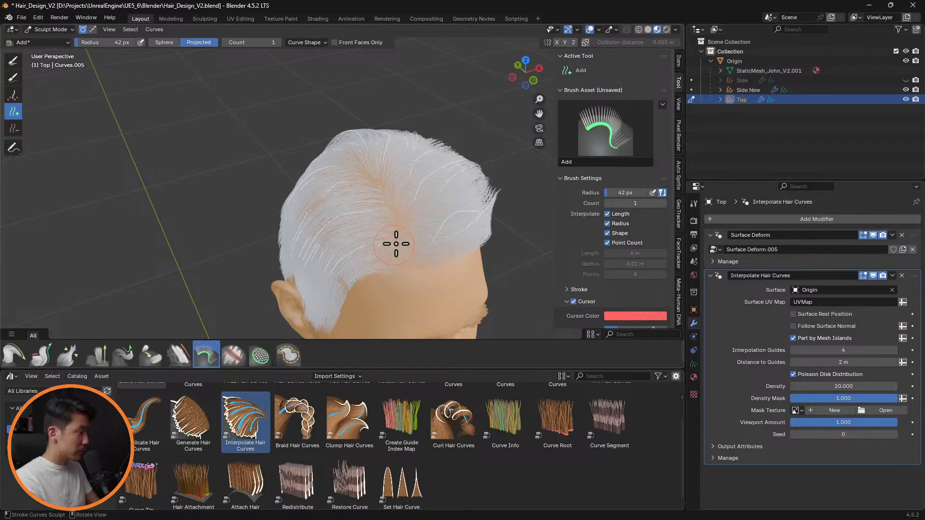
middle_drag(487, 219, 445, 231)
scroll(420, 241, up, 4)
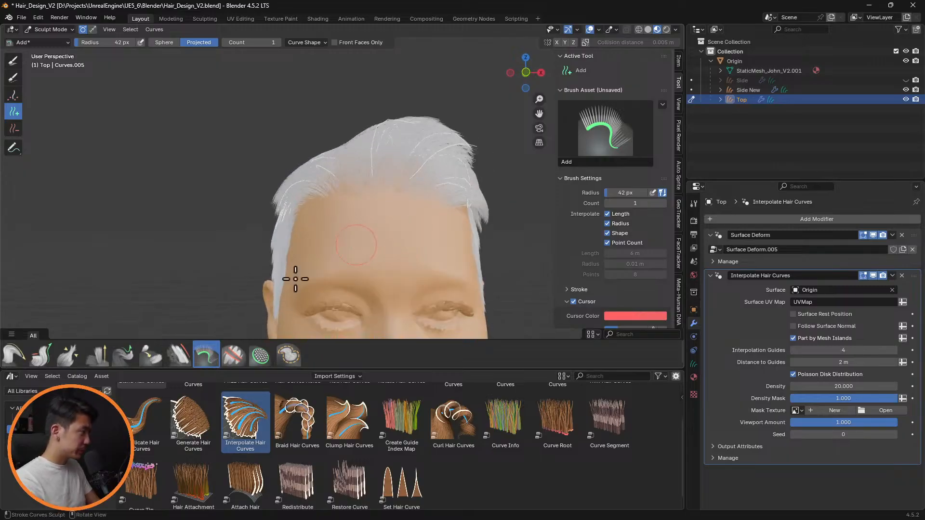
Step: Set the Comb brush to the Sphere shape with a 94 px radius and comb the hair over the character's right temple
click(13, 356)
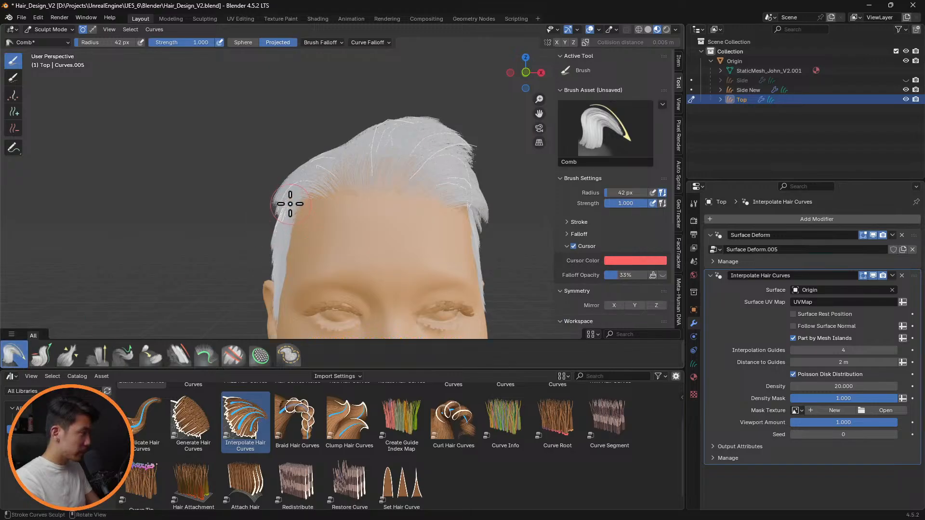
click(250, 43)
key(f)
click(270, 179)
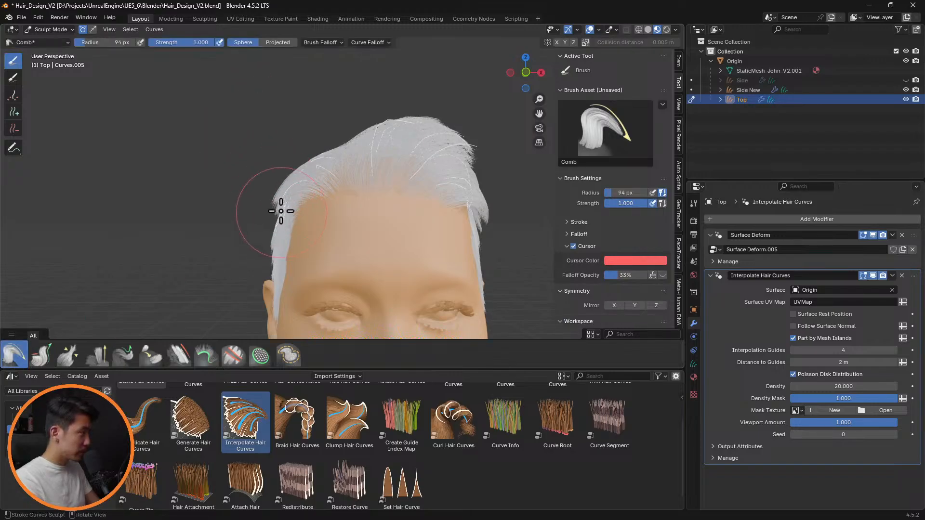
middle_drag(279, 213, 335, 215)
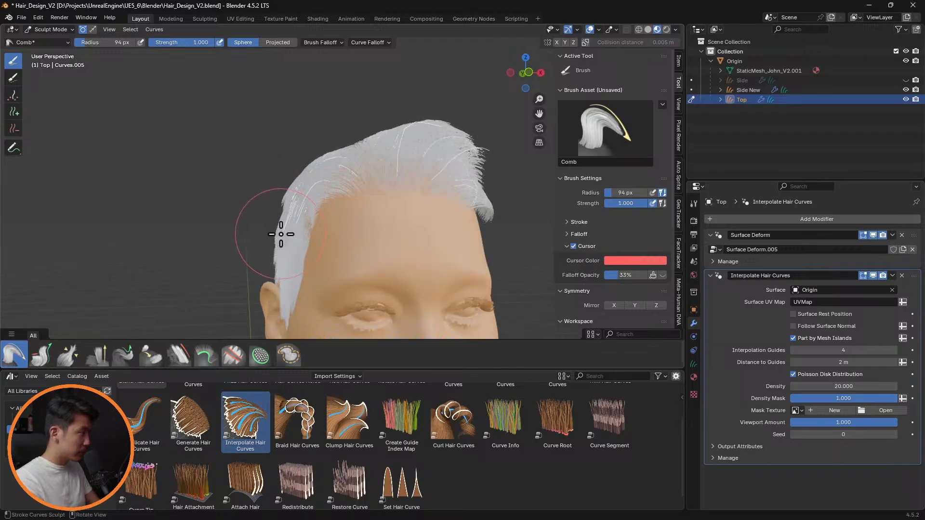
middle_drag(286, 193, 367, 200)
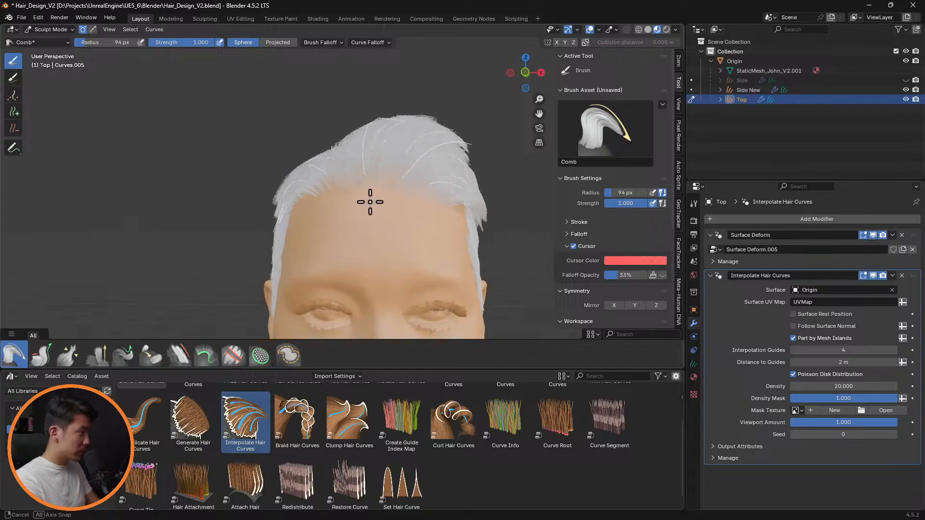
Step: Comb the Top hair around the back and sides of the head with the 94 px Comb brush
mouse_move(313, 221)
middle_down()
mouse_move(165, 219)
mouse_move(150, 229)
mouse_move(240, 244)
mouse_move(256, 268)
middle_up()
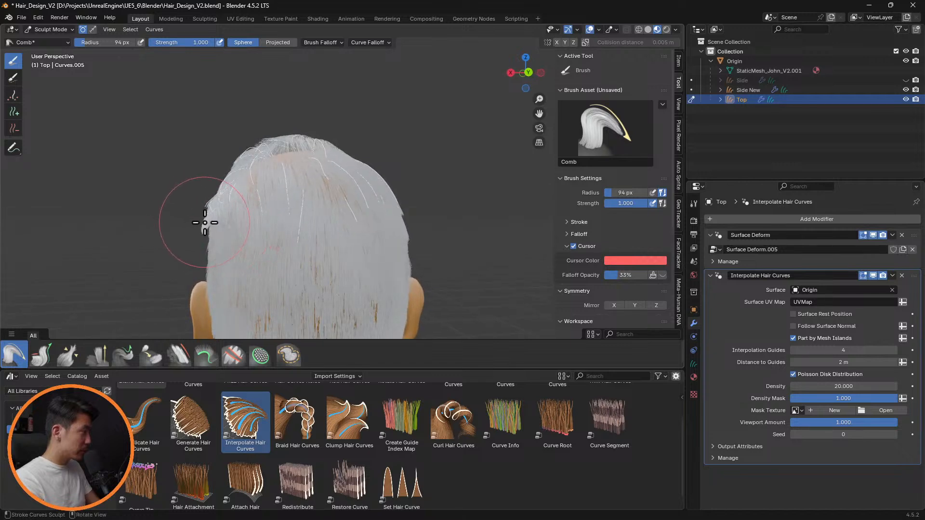
mouse_move(238, 233)
middle_down()
mouse_move(259, 291)
mouse_move(225, 265)
middle_up()
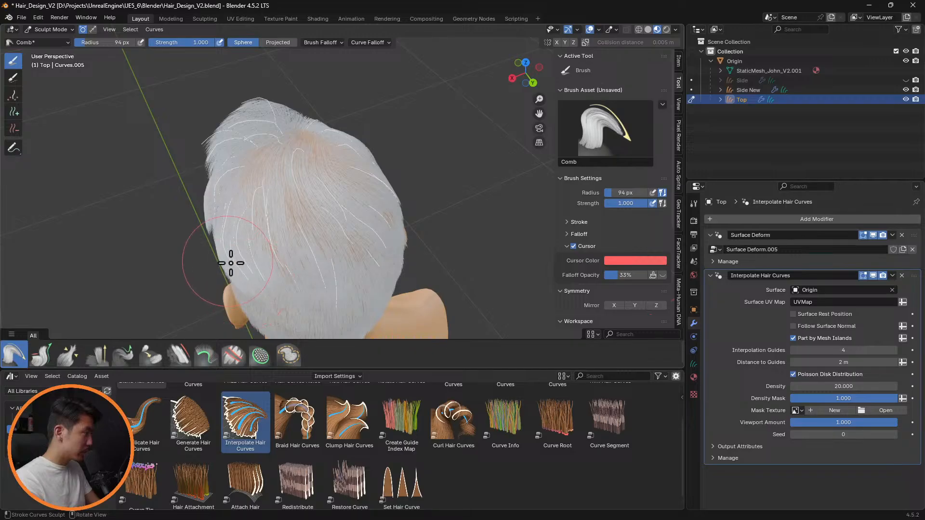
mouse_move(254, 283)
middle_down()
mouse_move(353, 291)
mouse_move(361, 311)
mouse_move(318, 301)
mouse_move(347, 190)
mouse_move(429, 198)
mouse_move(482, 215)
mouse_move(508, 253)
mouse_move(469, 313)
middle_up()
drag(468, 313, 386, 305)
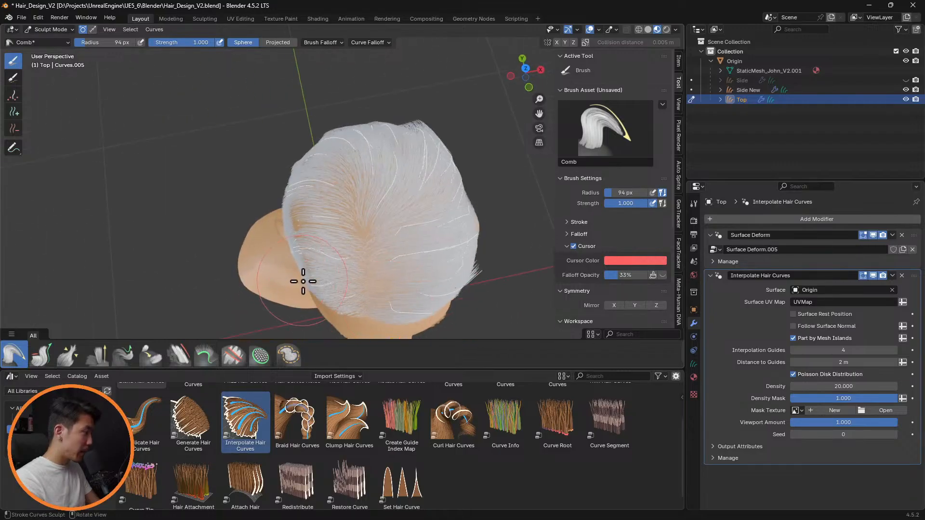
mouse_move(314, 286)
middle_down()
mouse_move(393, 221)
mouse_move(428, 176)
mouse_move(471, 186)
middle_up()
middle_drag(450, 222, 472, 266)
middle_drag(400, 270, 319, 247)
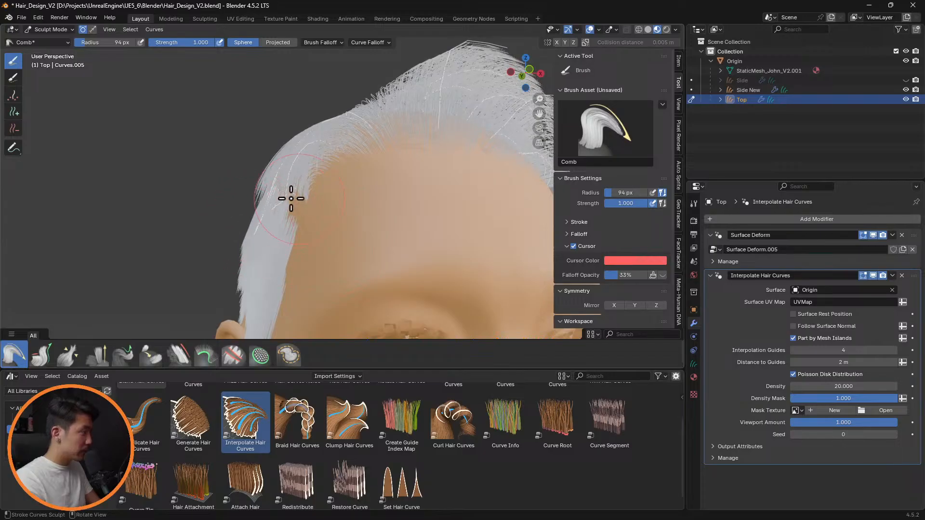
Step: Switch the Comb brush to the Projected shape with a 133 px radius and comb the hair down at the right temple
key(f)
click(314, 213)
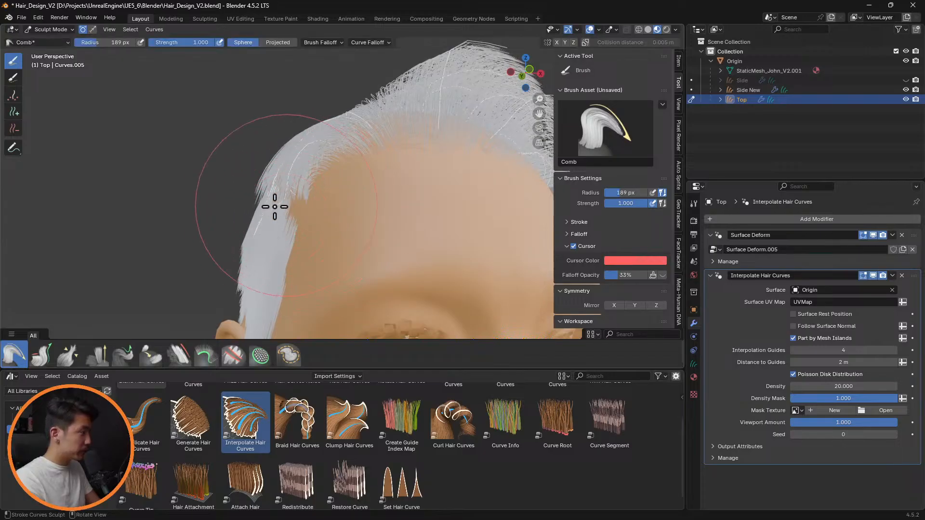
click(279, 45)
key(f)
click(248, 227)
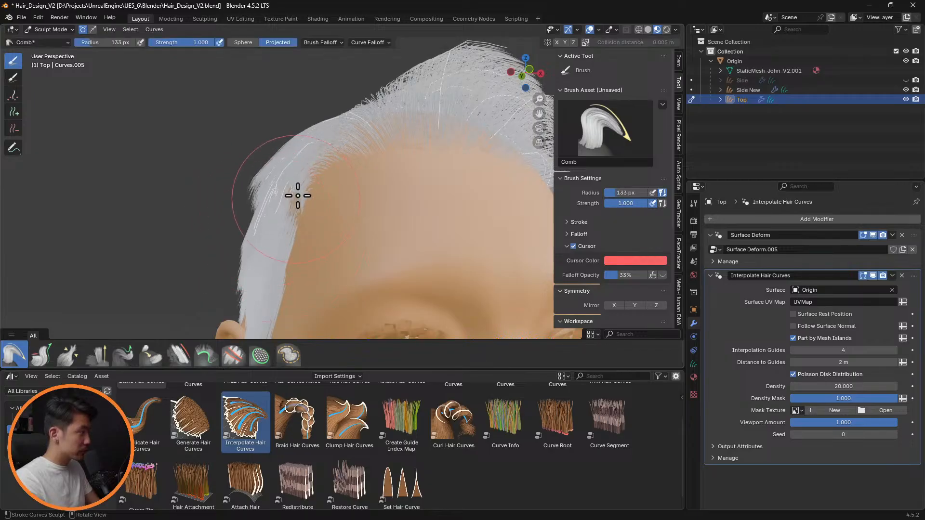
Step: Hide the Side New hair and lengthen the Top hair above the right temple and ear with a 77 px Grow/Shrink brush
middle_drag(331, 196, 421, 198)
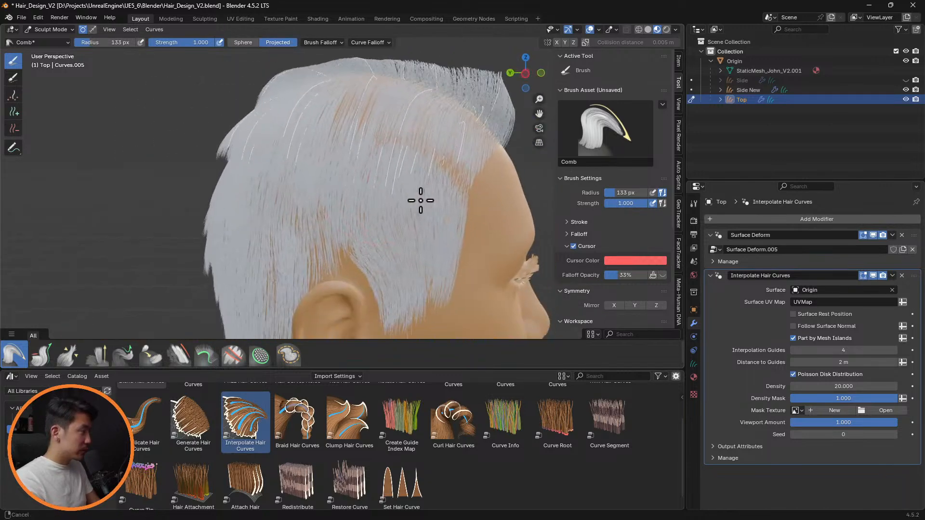
click(906, 89)
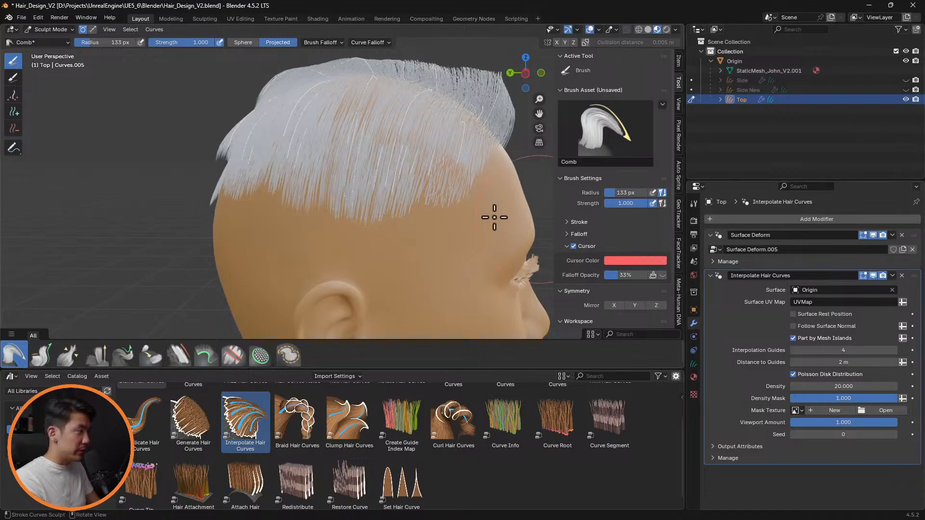
middle_drag(496, 215, 392, 188)
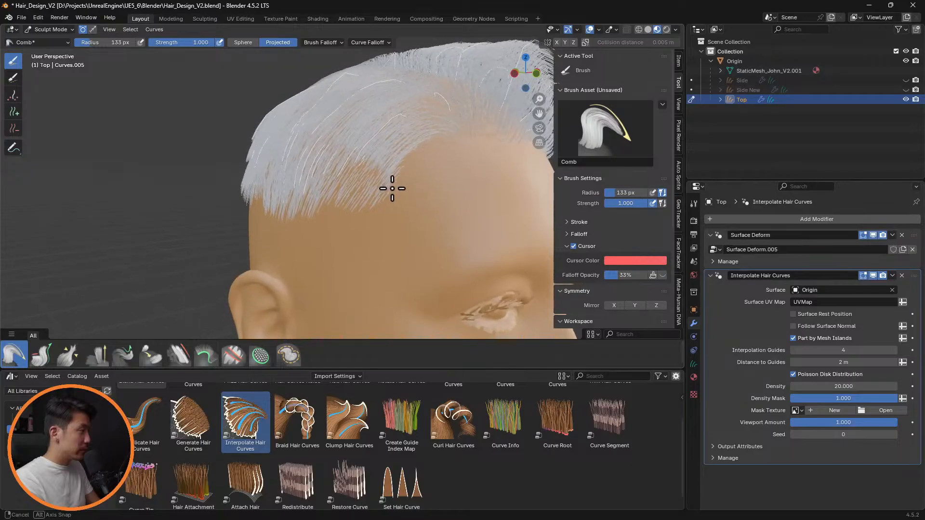
click(41, 355)
key(f)
click(352, 187)
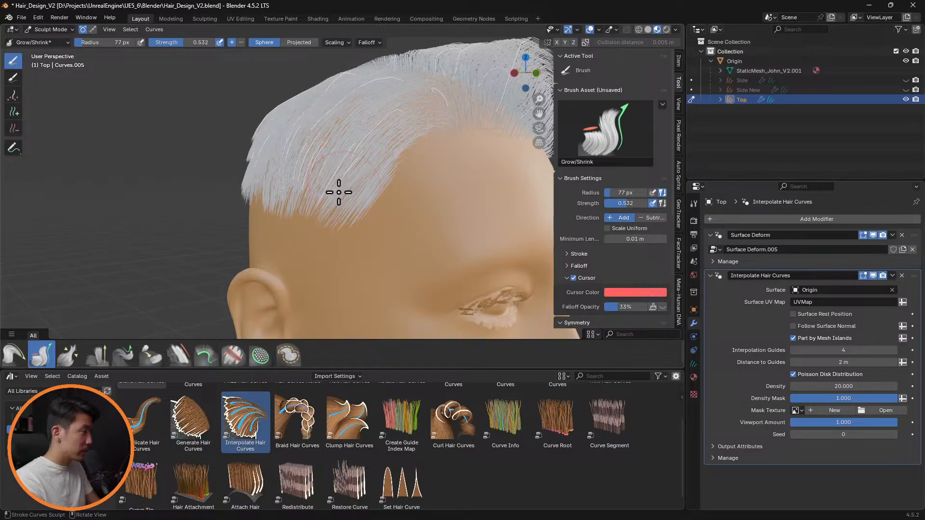
middle_drag(339, 193, 357, 199)
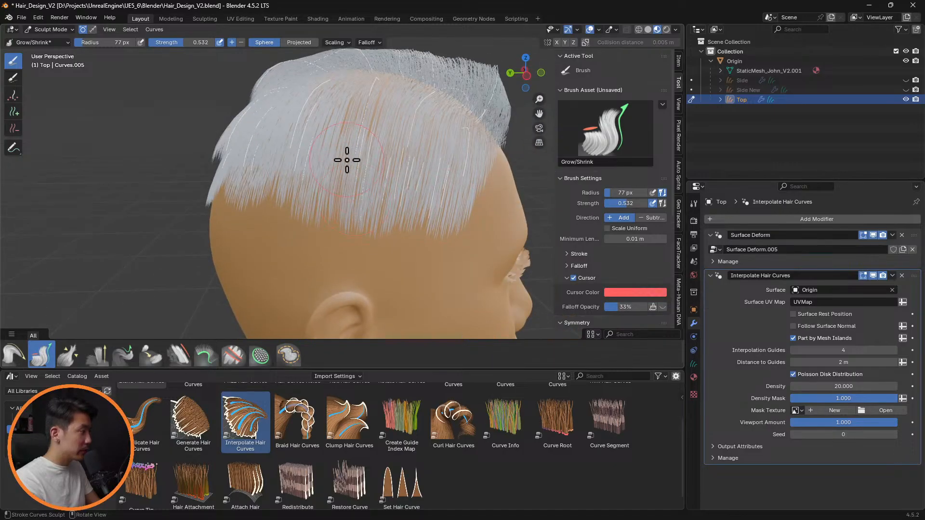
middle_drag(350, 156, 309, 203)
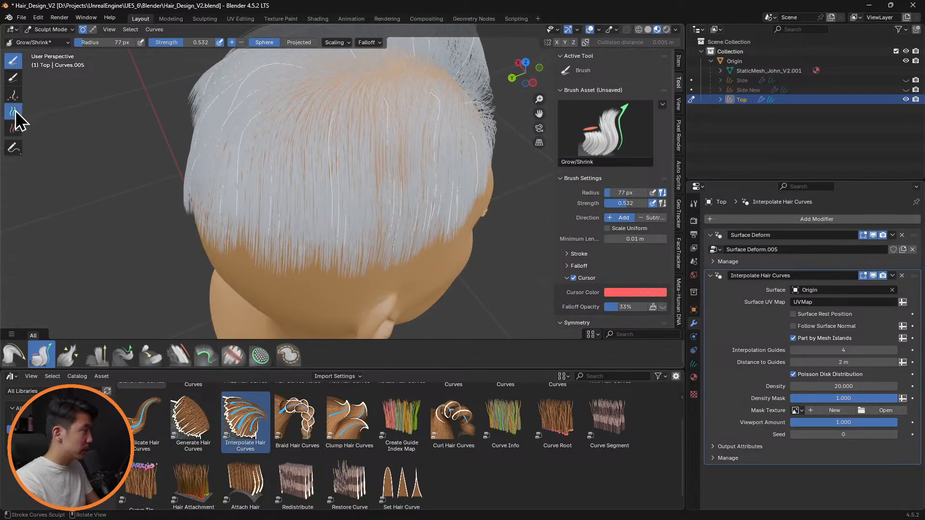
Step: Add guide curves to the Top hair above the character's right ear with the 77 px Add brush
middle_drag(371, 215, 360, 172)
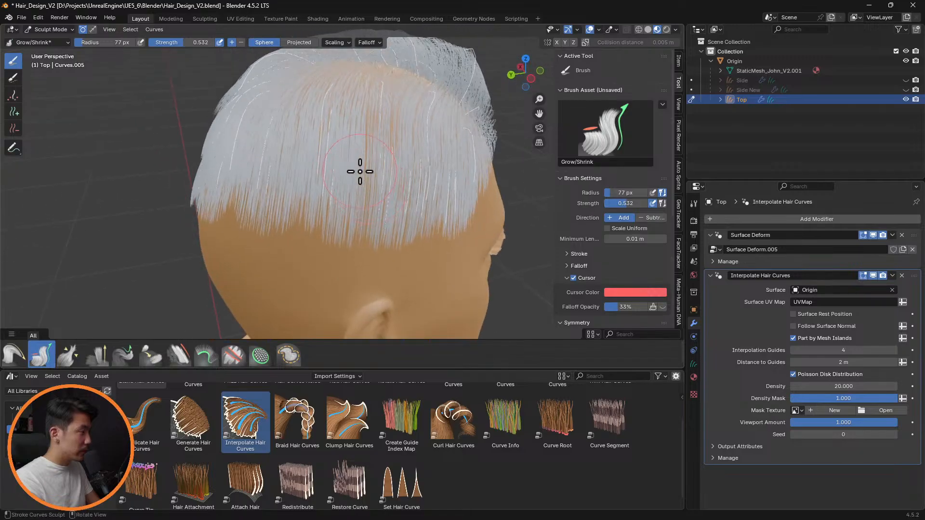
click(13, 112)
middle_drag(413, 178, 392, 189)
mouse_move(360, 147)
middle_down()
mouse_move(419, 201)
mouse_move(344, 176)
mouse_move(351, 148)
mouse_move(78, 203)
middle_up()
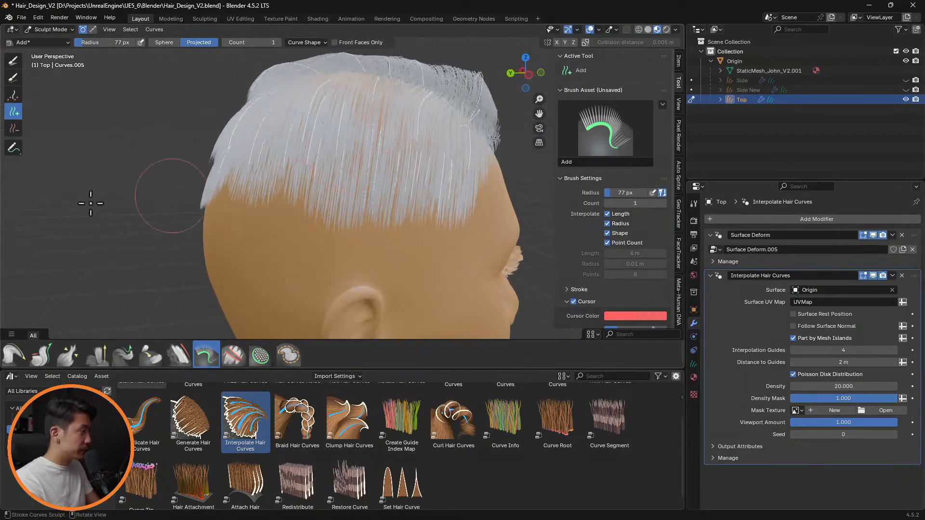
Step: Comb the Top hair tips down over the character's right temple with the 77 px Comb brush
click(42, 355)
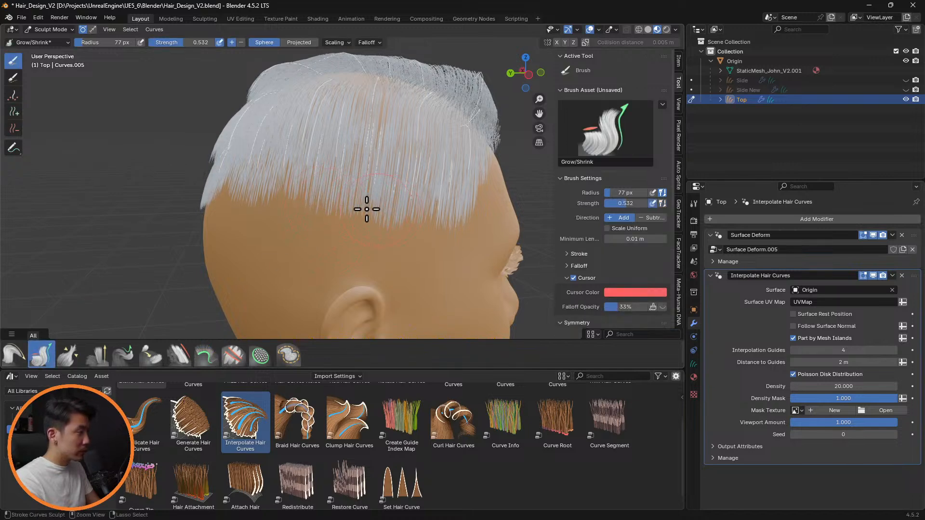
mouse_move(476, 236)
middle_down()
mouse_move(343, 238)
mouse_move(347, 200)
mouse_move(413, 209)
mouse_move(378, 223)
middle_up()
scroll(378, 223, up, 5)
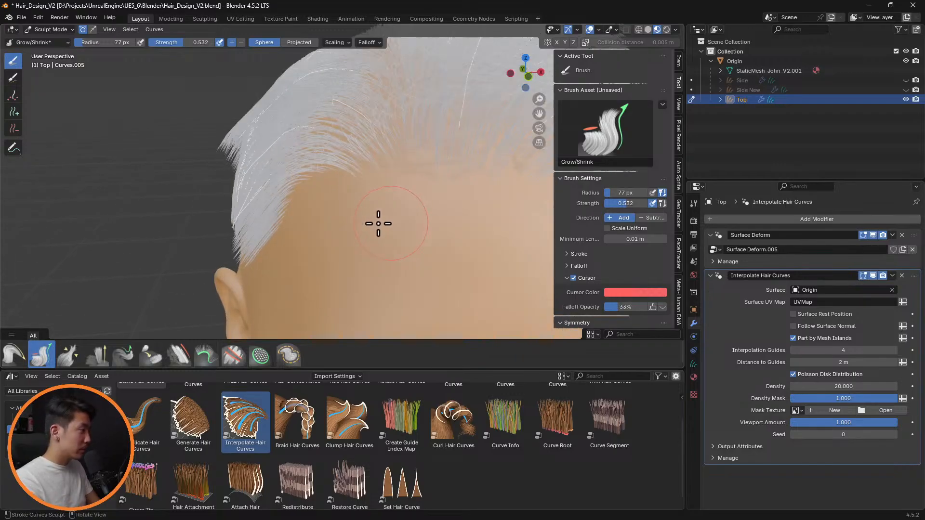
click(18, 357)
mouse_move(242, 240)
mouse_down()
mouse_move(262, 250)
mouse_move(262, 239)
mouse_move(248, 264)
mouse_up()
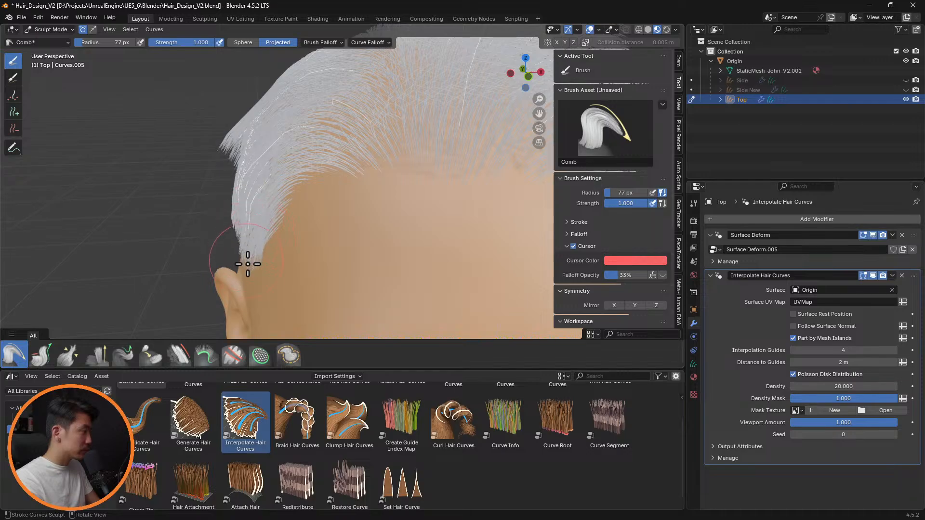
Step: Comb the Top hair curves along the silhouette above the character's right ear with the Comb brush
middle_drag(320, 226, 390, 212)
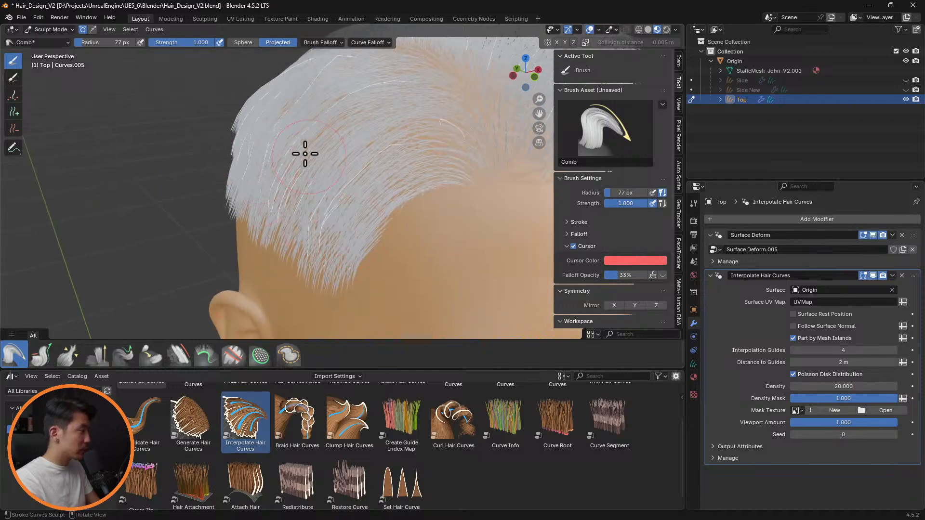
middle_drag(304, 152, 260, 134)
mouse_move(262, 134)
mouse_down()
mouse_move(255, 139)
mouse_move(264, 109)
mouse_up()
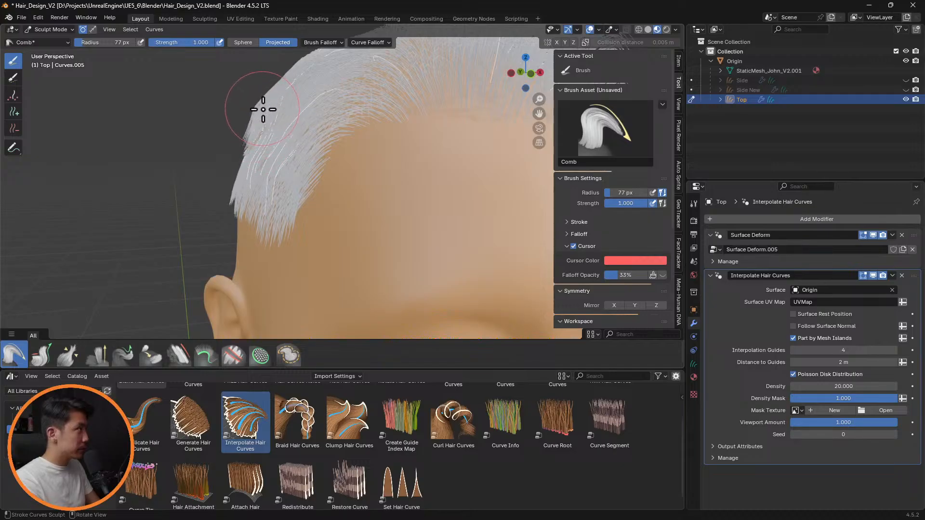
mouse_move(307, 125)
middle_down()
mouse_move(473, 157)
mouse_move(477, 193)
mouse_move(320, 175)
mouse_move(374, 165)
mouse_move(180, 340)
middle_up()
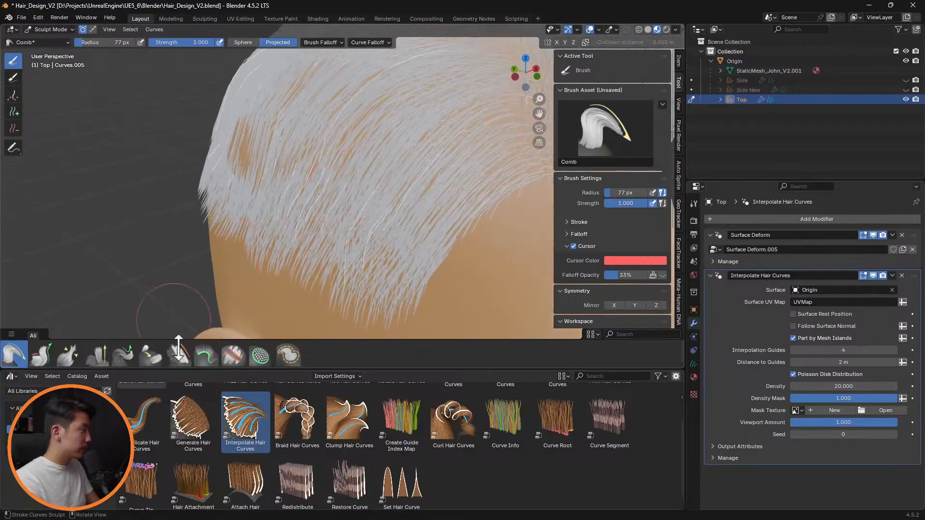
Step: Puff up the hair around the sparse patch above the right ear with the Puff brush at a 144 px radius
click(96, 354)
middle_drag(201, 268, 352, 207)
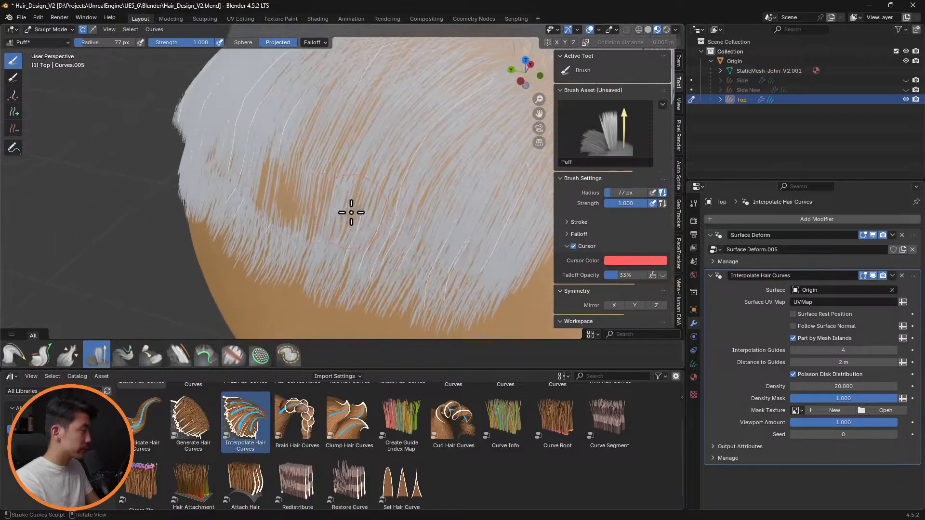
key(f)
click(313, 184)
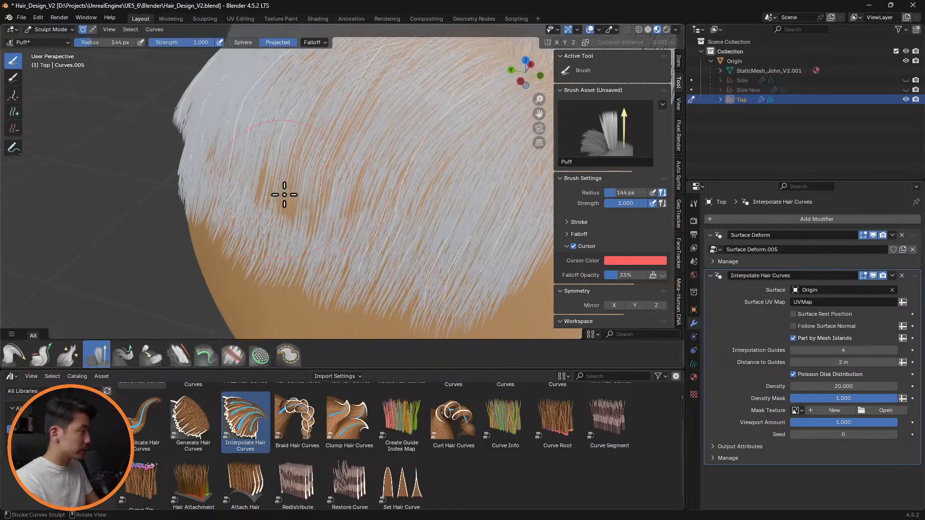
middle_drag(343, 206, 301, 168)
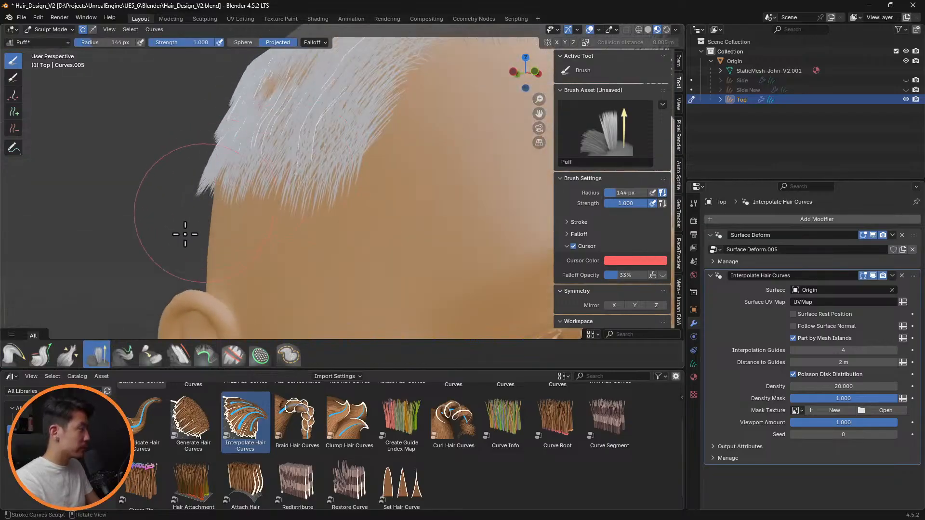
Step: Comb the protruding hair tips above the right ear down toward the head and reduce the brush radius to 90 px
click(13, 355)
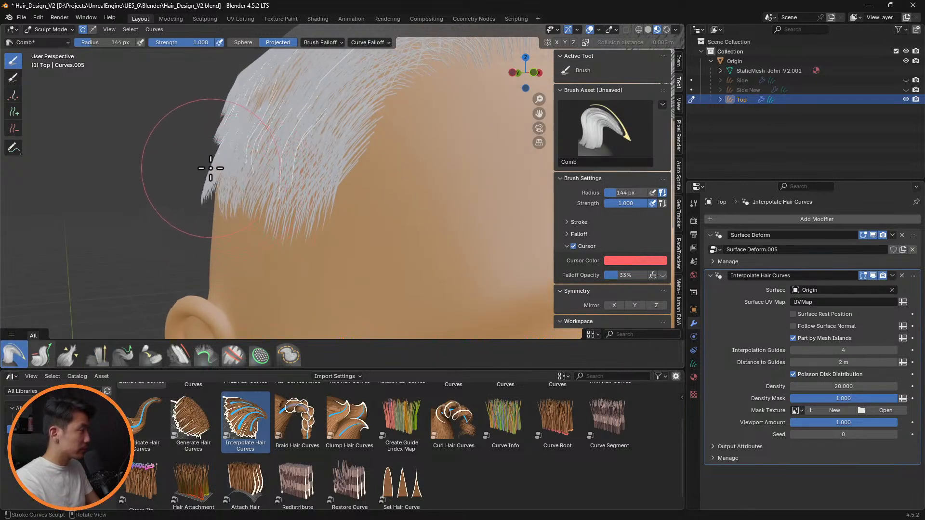
drag(211, 168, 218, 182)
mouse_move(213, 203)
middle_down()
mouse_move(349, 207)
mouse_move(435, 219)
mouse_move(438, 227)
mouse_move(453, 199)
mouse_move(287, 187)
mouse_move(263, 174)
mouse_move(400, 177)
mouse_move(427, 169)
mouse_move(411, 198)
mouse_move(386, 213)
mouse_move(362, 295)
mouse_move(407, 262)
mouse_move(481, 163)
mouse_move(426, 188)
mouse_move(362, 190)
middle_up()
key(f)
click(350, 188)
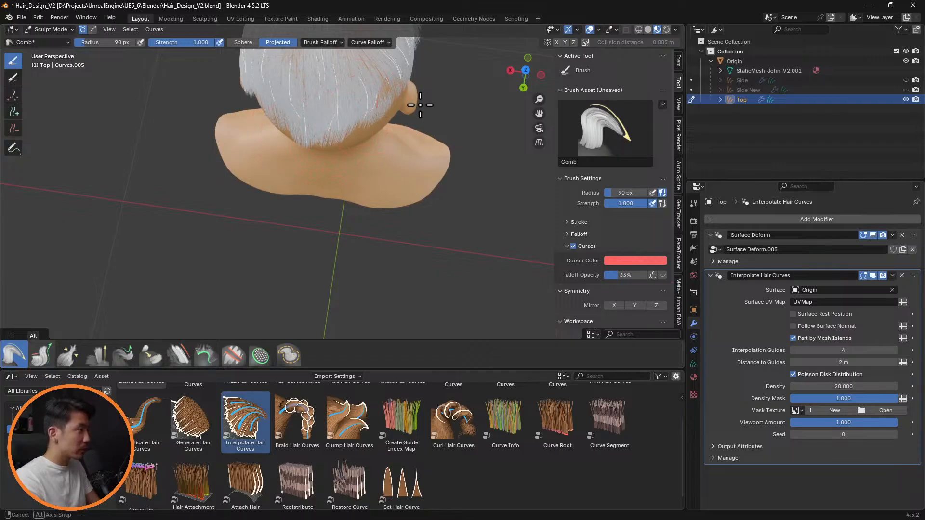
Step: Puff up the hair along the back of the head with the 90 px Puff brush, ending with the Add brush selected
middle_drag(420, 105, 367, 62)
shift+middle_drag(464, 93, 380, 161)
scroll(380, 161, up, 2)
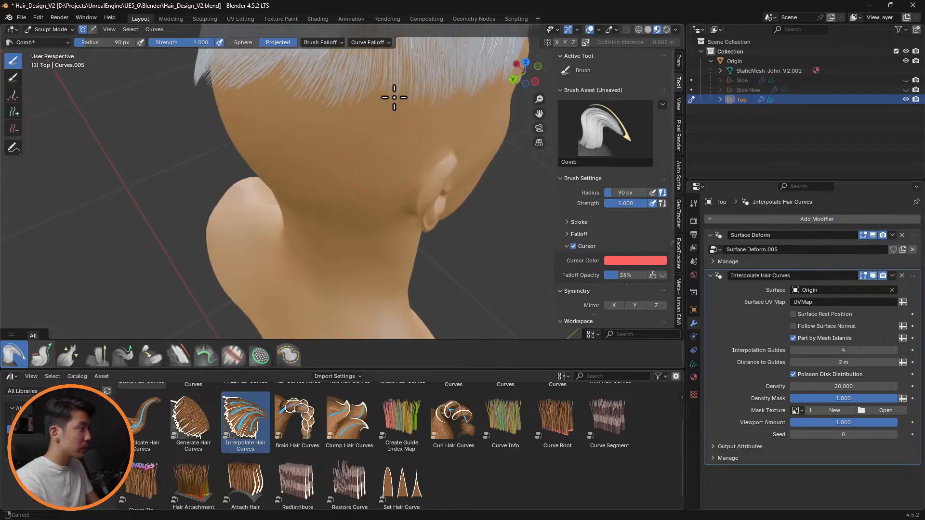
middle_drag(395, 97, 320, 227)
click(98, 355)
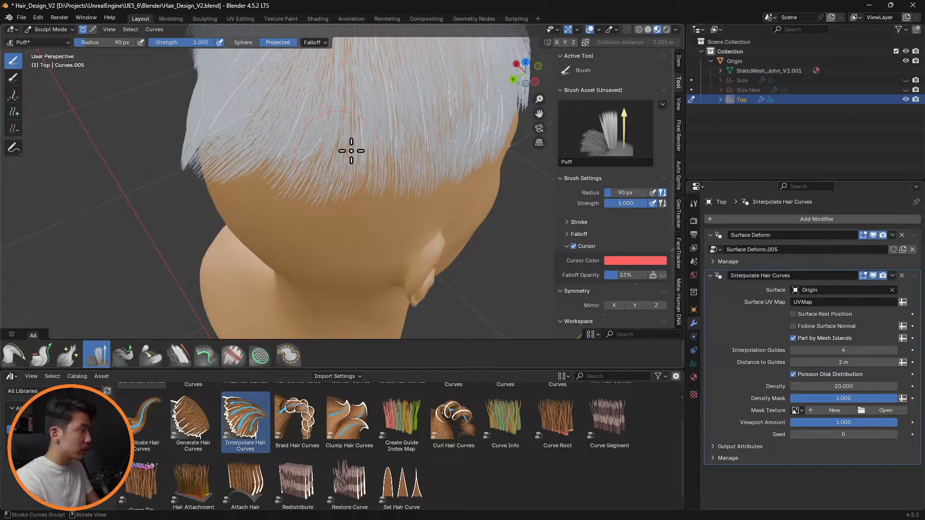
click(14, 111)
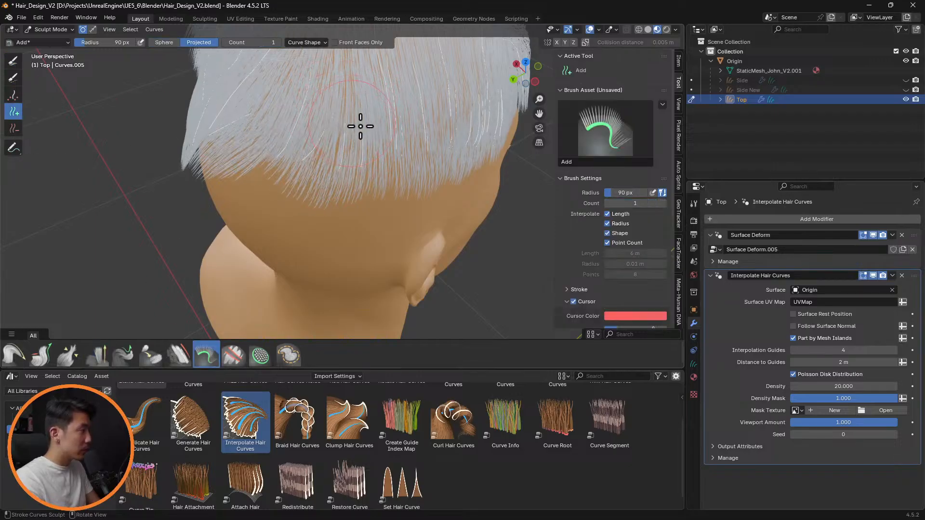
middle_drag(359, 128, 446, 148)
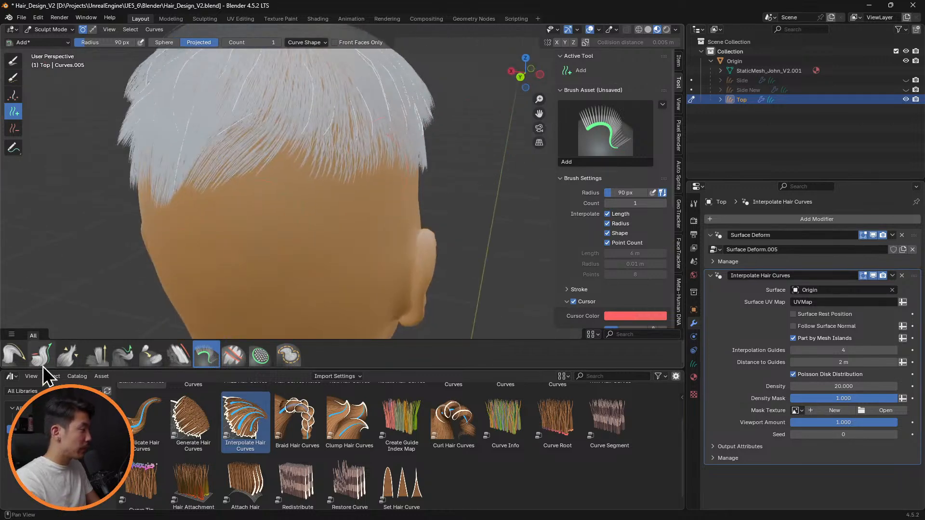
Step: Comb the hair tips along the back hairline down toward the scalp using the Comb brush in Sphere mode
click(13, 355)
mouse_move(118, 314)
middle_down()
mouse_move(351, 196)
mouse_move(276, 66)
middle_up()
click(244, 43)
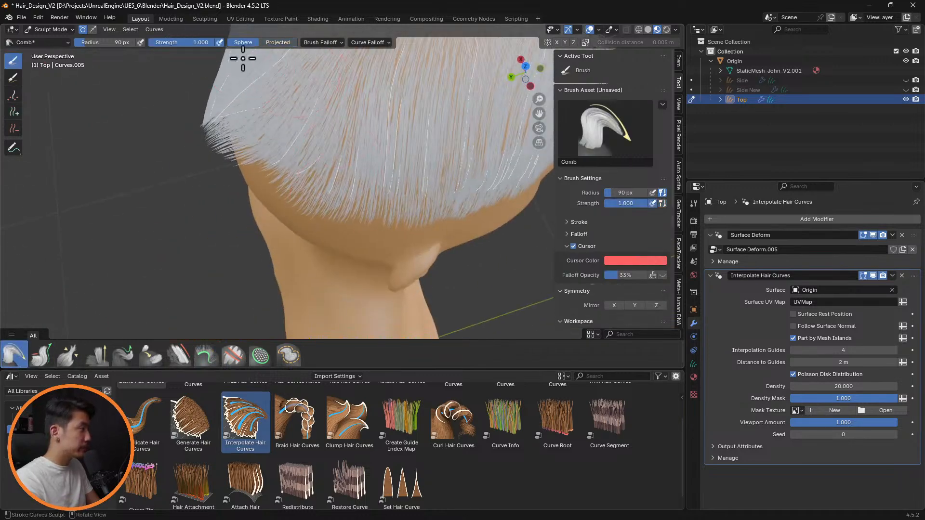
mouse_move(223, 118)
mouse_down()
mouse_move(232, 159)
mouse_move(245, 156)
mouse_up()
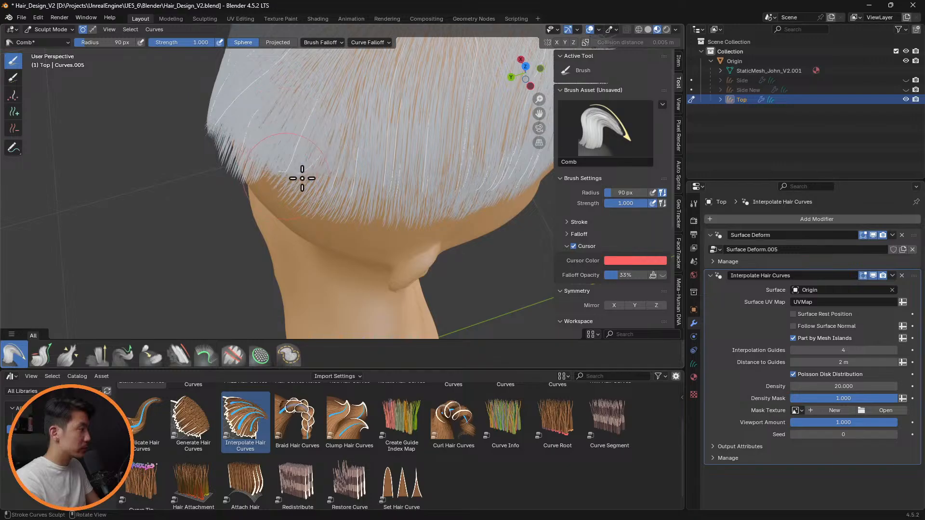
middle_drag(302, 178, 345, 114)
mouse_move(293, 172)
middle_down()
mouse_move(351, 149)
mouse_move(259, 168)
mouse_move(320, 149)
middle_up()
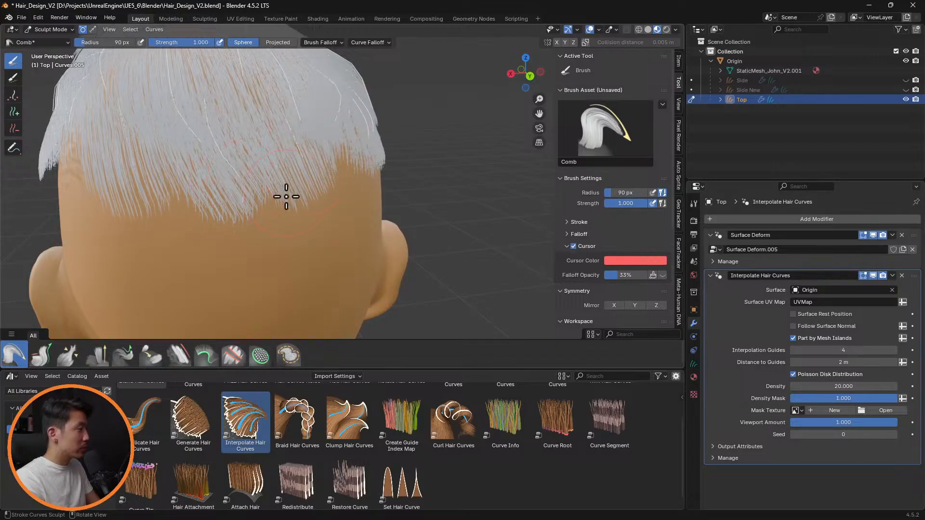
middle_drag(331, 177, 313, 107)
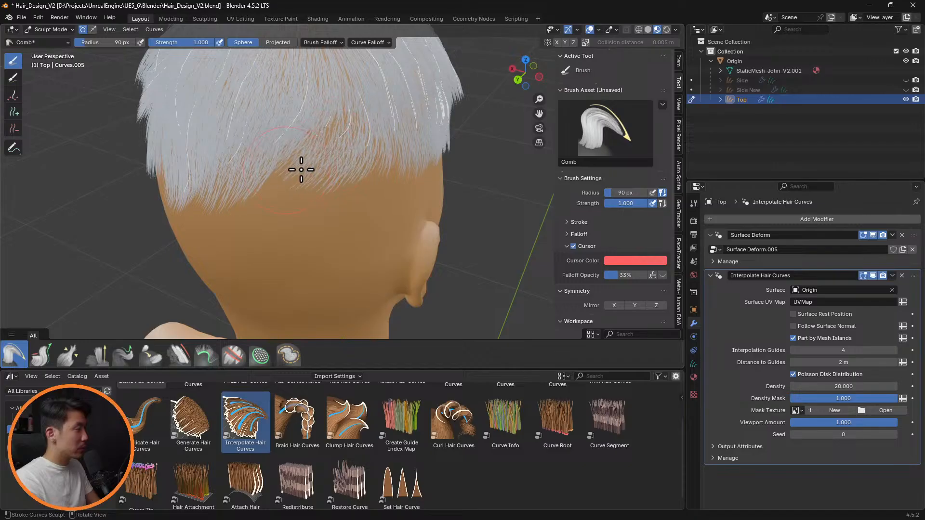
middle_drag(251, 182, 341, 159)
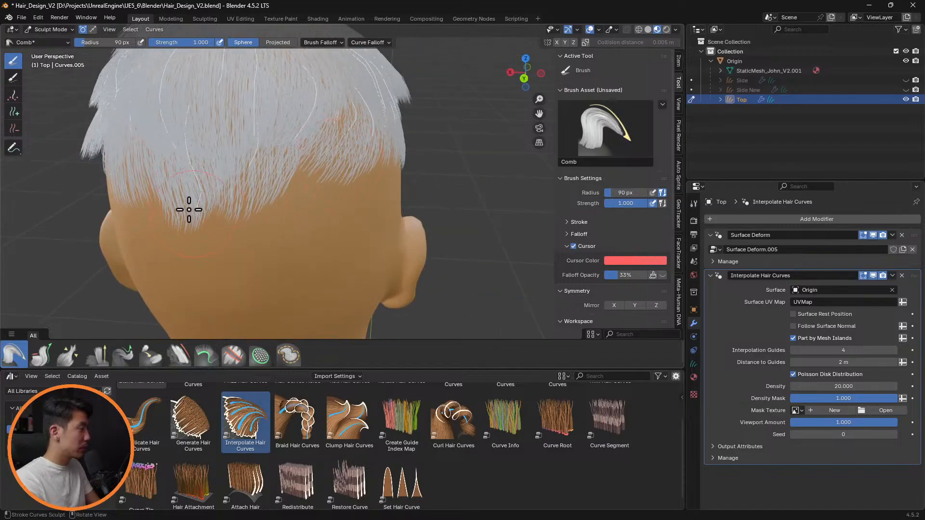
Step: Comb the hair at the right temple and above the right ear with the 90 px Sphere Comb brush
middle_drag(218, 214, 461, 196)
scroll(217, 223, up, 2)
scroll(314, 212, down, 5)
middle_drag(388, 198, 456, 153)
scroll(441, 207, up, 4)
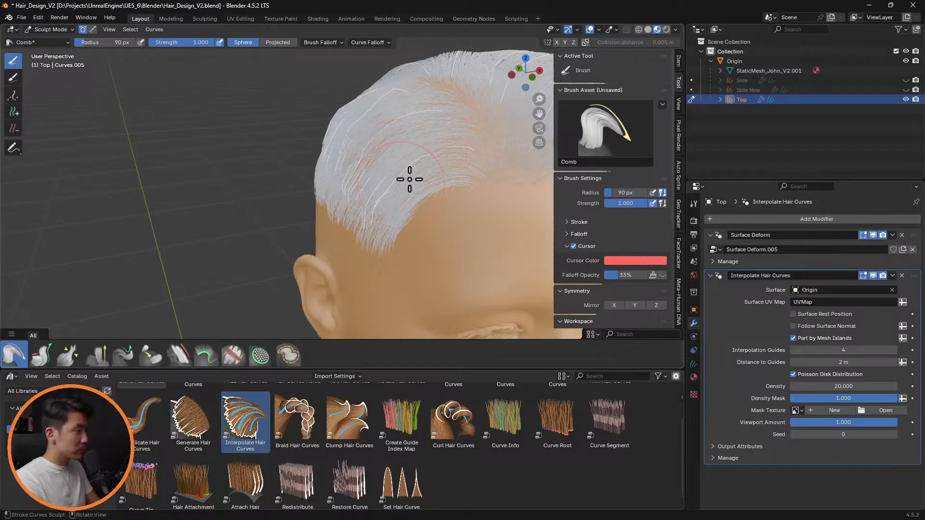
middle_drag(364, 203, 343, 167)
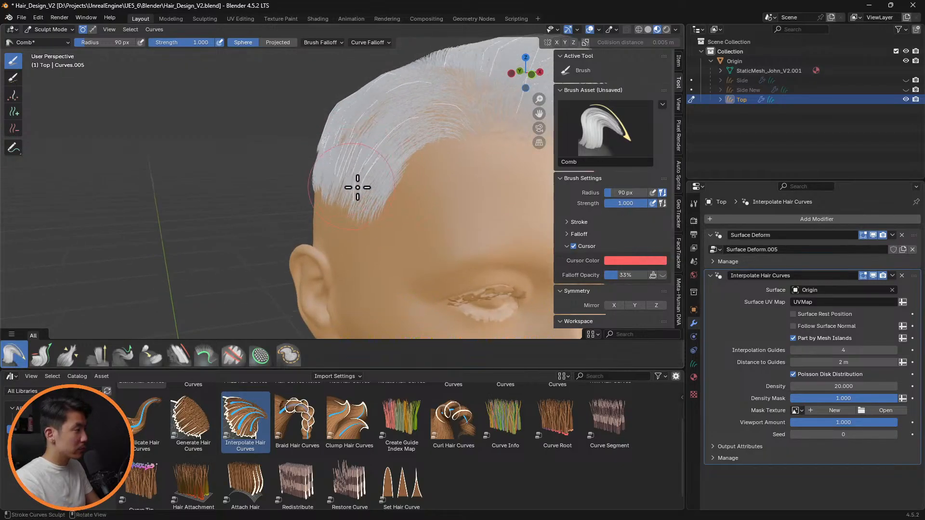
middle_drag(368, 200, 344, 114)
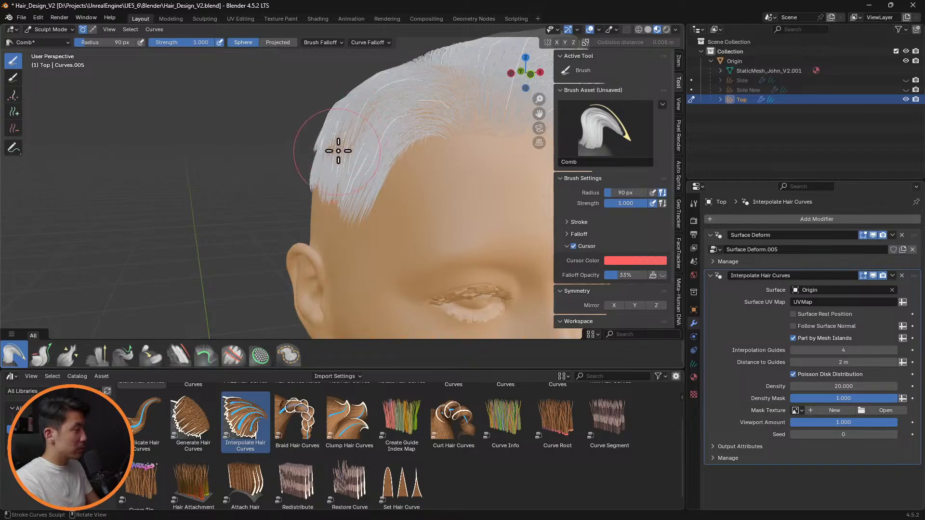
Step: Puff up the flattened hair on the side of the head above the right ear with the 90 px Puff brush
mouse_move(339, 150)
middle_down()
mouse_move(483, 159)
mouse_move(396, 145)
mouse_move(339, 164)
mouse_move(394, 172)
mouse_move(423, 190)
mouse_move(460, 171)
middle_up()
click(68, 356)
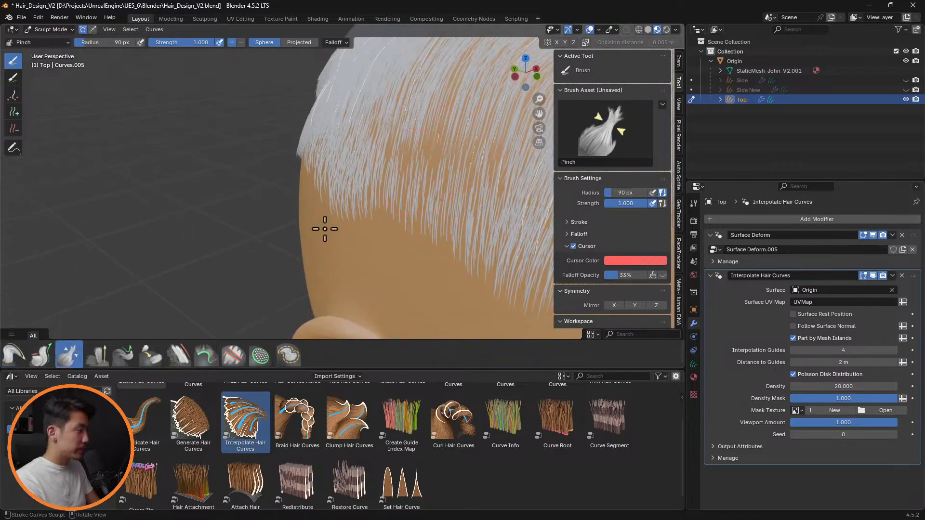
click(97, 355)
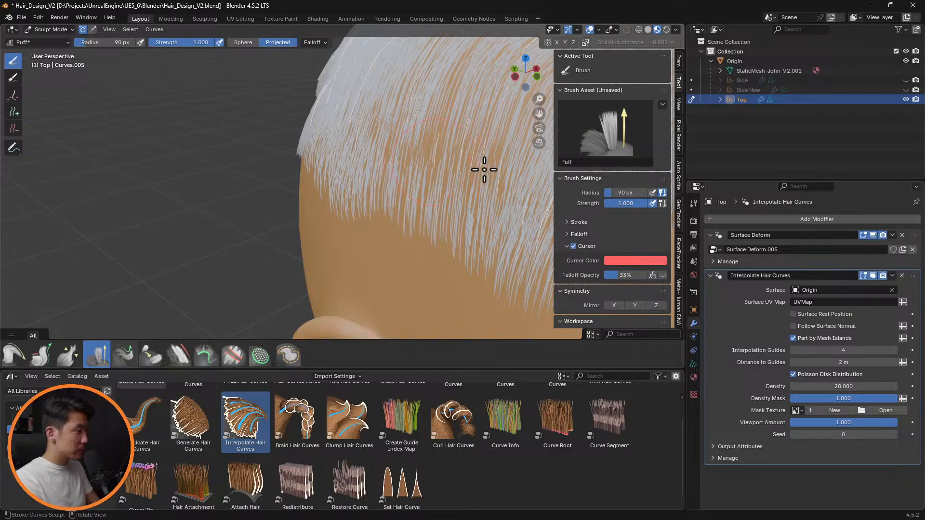
mouse_move(454, 144)
middle_down()
mouse_move(465, 140)
mouse_move(413, 124)
mouse_move(419, 133)
middle_up()
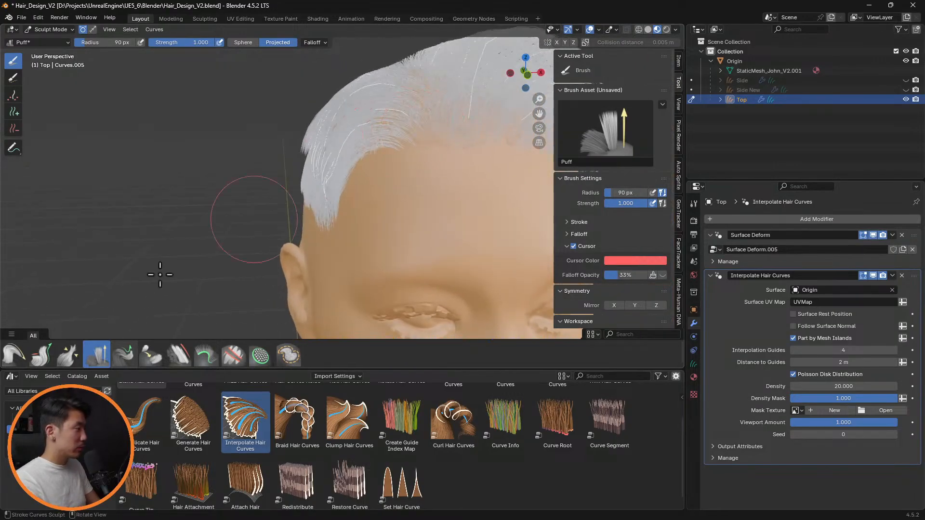
Step: Comb the right temple's outer silhouette with the Sphere Comb brush at a 56 px radius
click(14, 355)
mouse_move(345, 167)
middle_down()
mouse_move(351, 161)
mouse_move(363, 179)
mouse_move(357, 171)
middle_up()
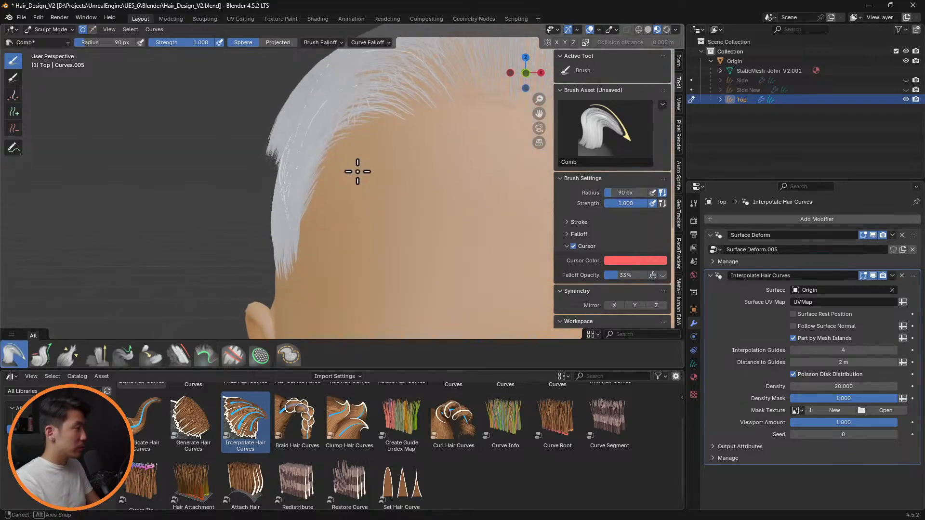
key(f)
click(292, 151)
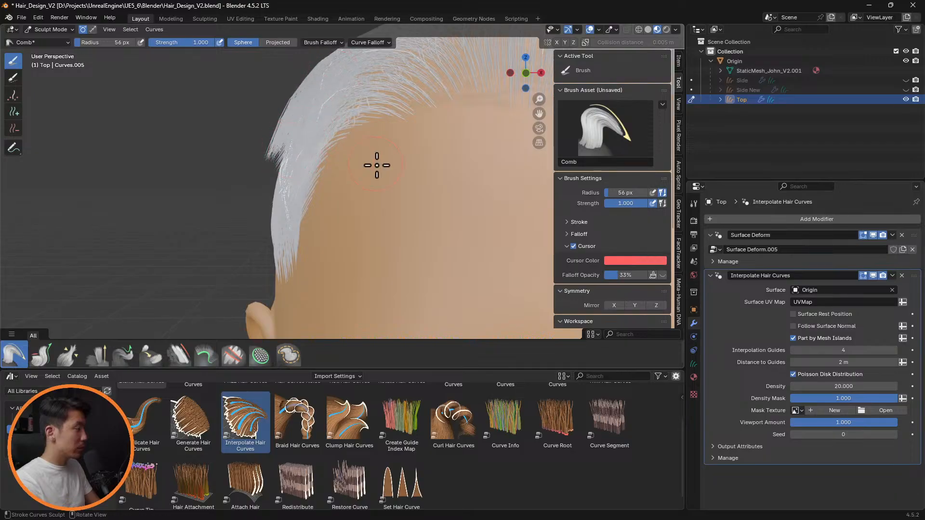
middle_drag(377, 165, 408, 186)
Step: Switch the Comb brush to Projected with a 101 px radius and comb the outer side hair down toward the ear
click(276, 45)
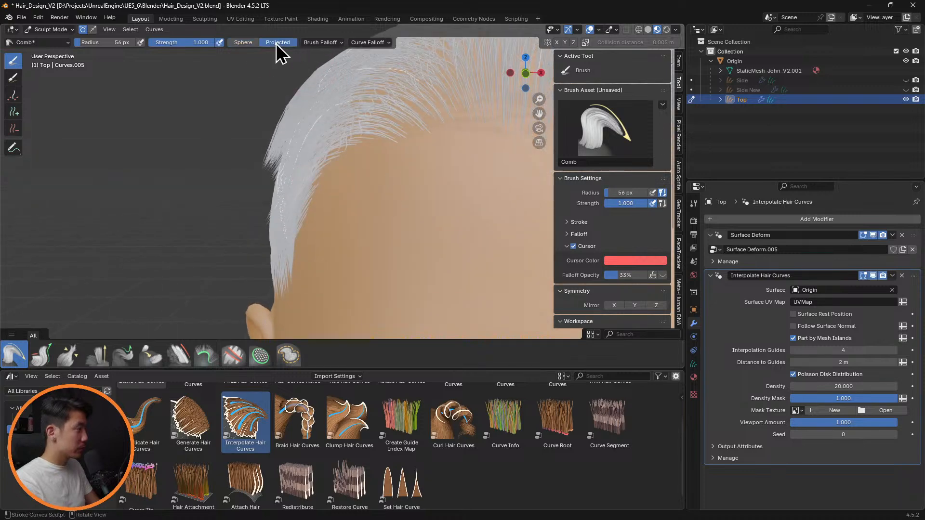
key(f)
click(281, 169)
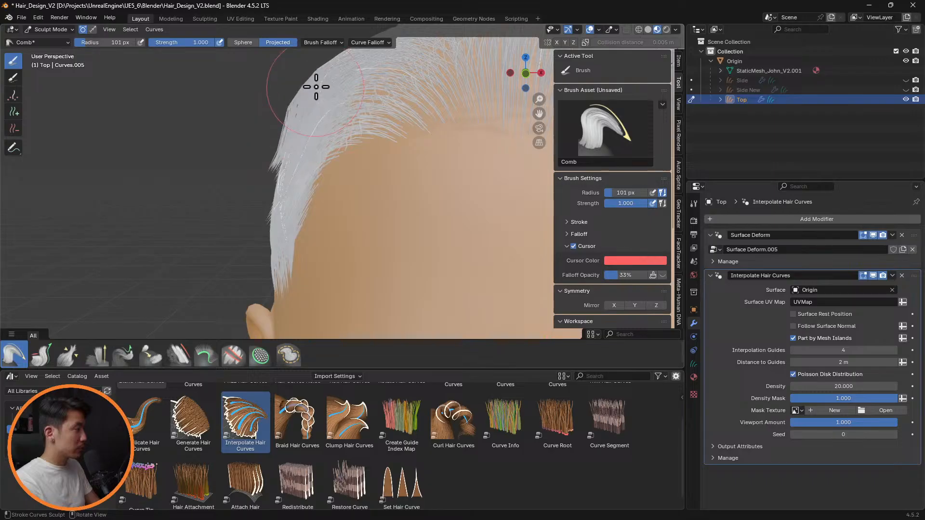
mouse_move(273, 167)
mouse_down()
mouse_move(259, 211)
mouse_move(271, 254)
mouse_move(283, 222)
mouse_move(270, 248)
mouse_move(280, 212)
mouse_move(268, 155)
mouse_move(283, 172)
mouse_move(275, 244)
mouse_up()
Step: Puff up the hair around the bare patch above the right ear using the 101 px Puff brush in Sphere mode
mouse_move(275, 244)
middle_down()
mouse_move(424, 206)
mouse_move(501, 231)
middle_up()
click(95, 358)
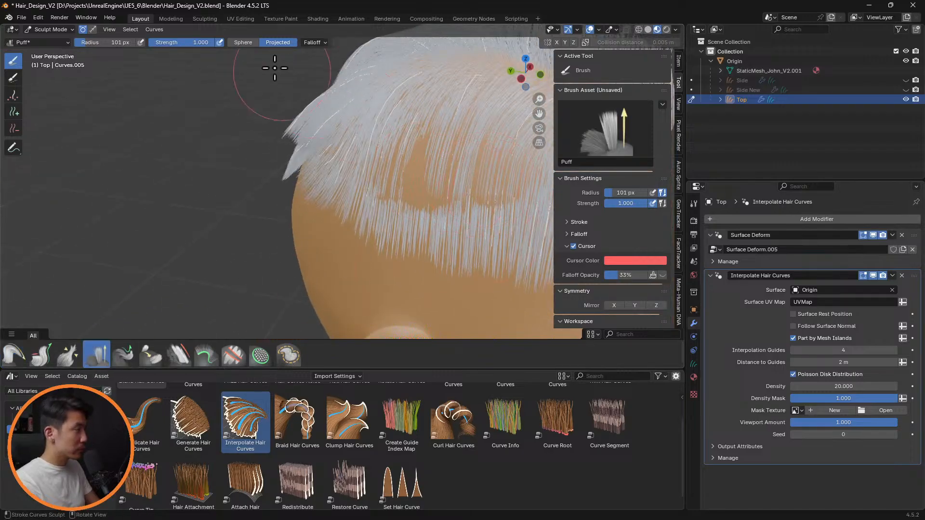
click(244, 43)
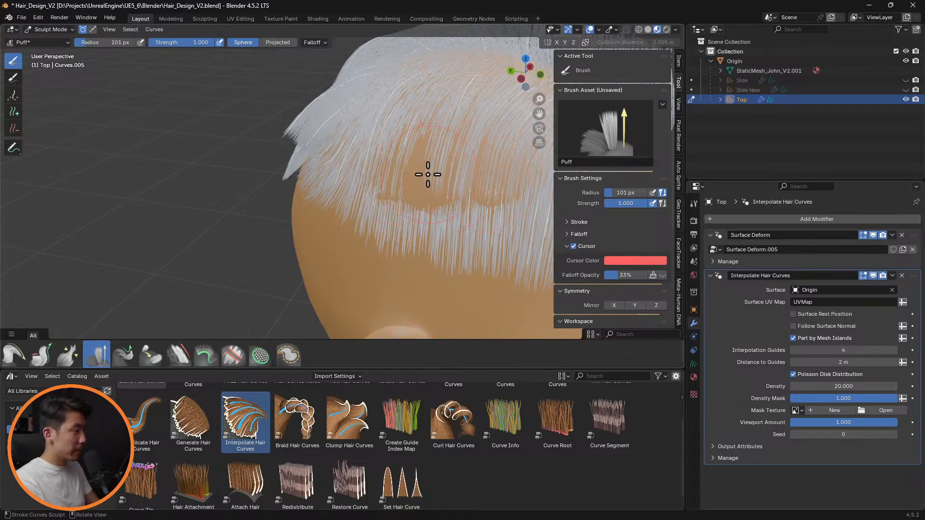
mouse_move(462, 165)
middle_down()
mouse_move(490, 140)
mouse_move(388, 206)
middle_up()
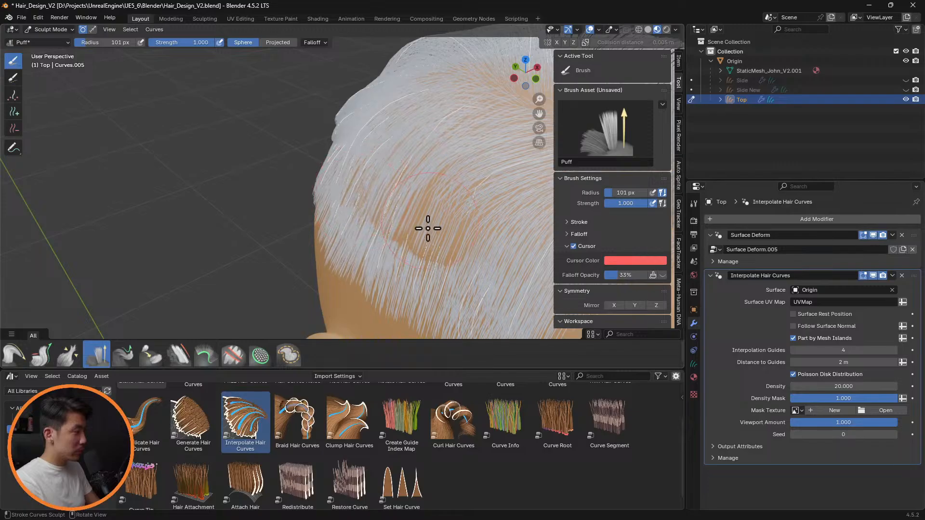
mouse_move(427, 242)
middle_down()
mouse_move(469, 207)
mouse_move(440, 175)
mouse_move(427, 186)
middle_up()
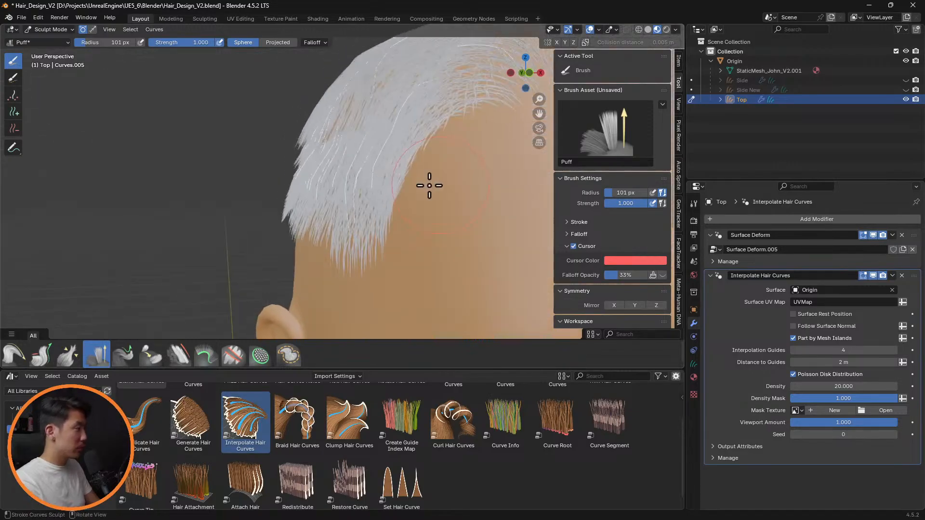
Step: Comb the puffed side hair down over the right temple and sparse patch with the 101 px Projected Comb brush
click(14, 356)
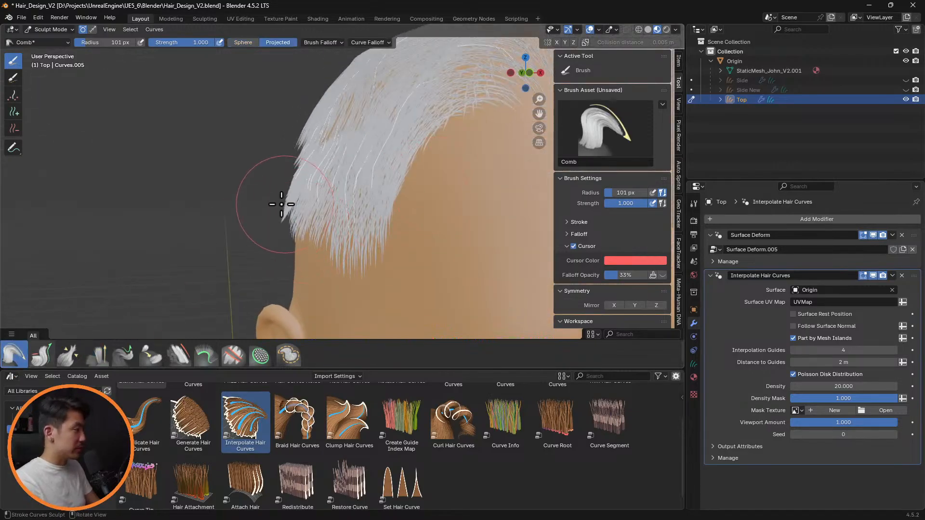
middle_drag(362, 202, 384, 200)
scroll(384, 201, up, 3)
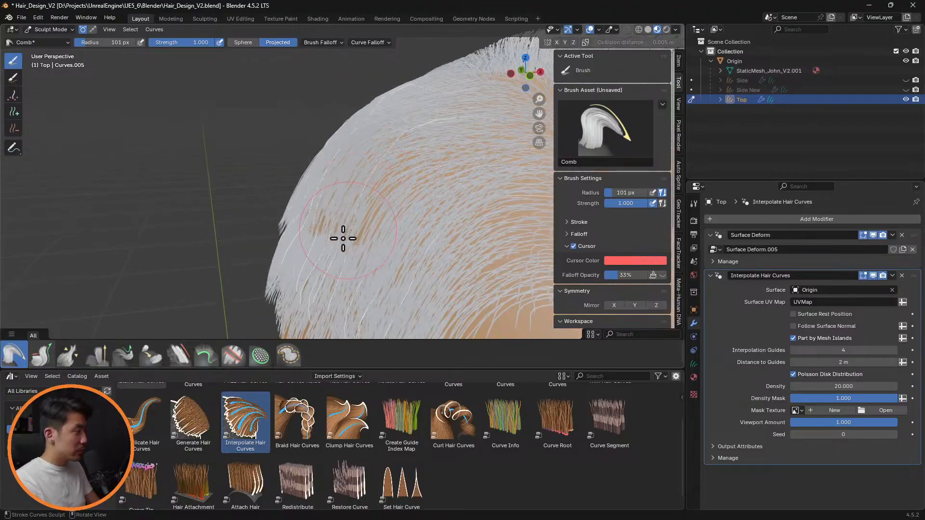
scroll(338, 244, down, 4)
mouse_move(393, 217)
middle_down()
mouse_move(489, 241)
mouse_move(495, 205)
mouse_move(386, 213)
mouse_move(378, 202)
middle_up()
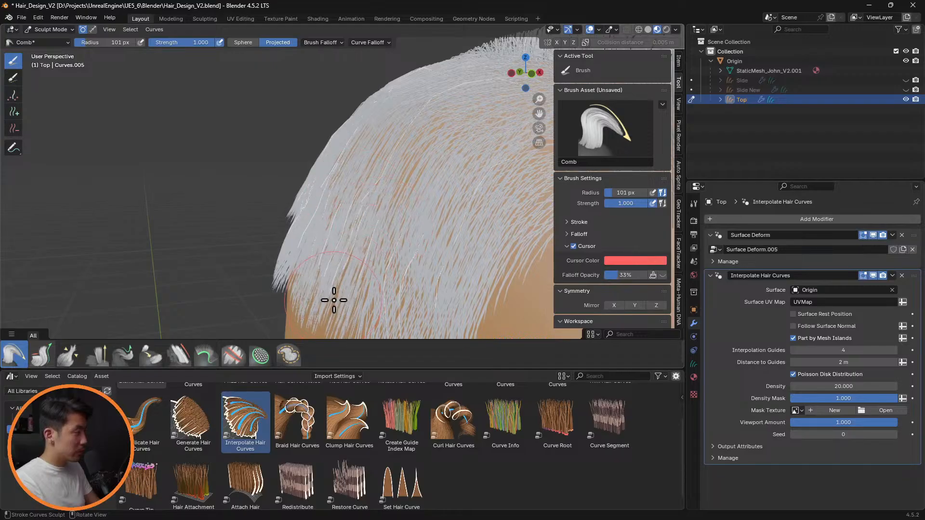
middle_drag(350, 261, 304, 240)
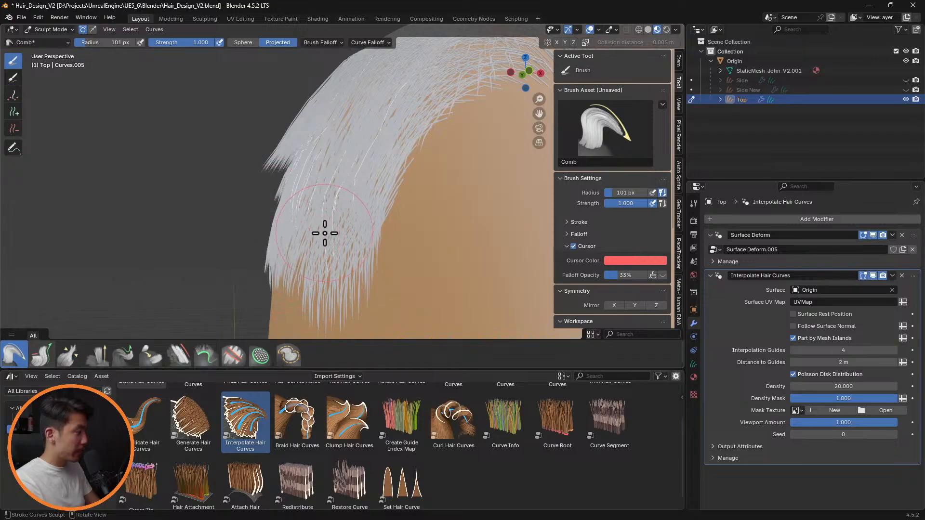
Step: Switch the 101 px Comb brush to Sphere mode and comb hair over the bare patch behind the right temple
middle_drag(328, 255, 295, 196)
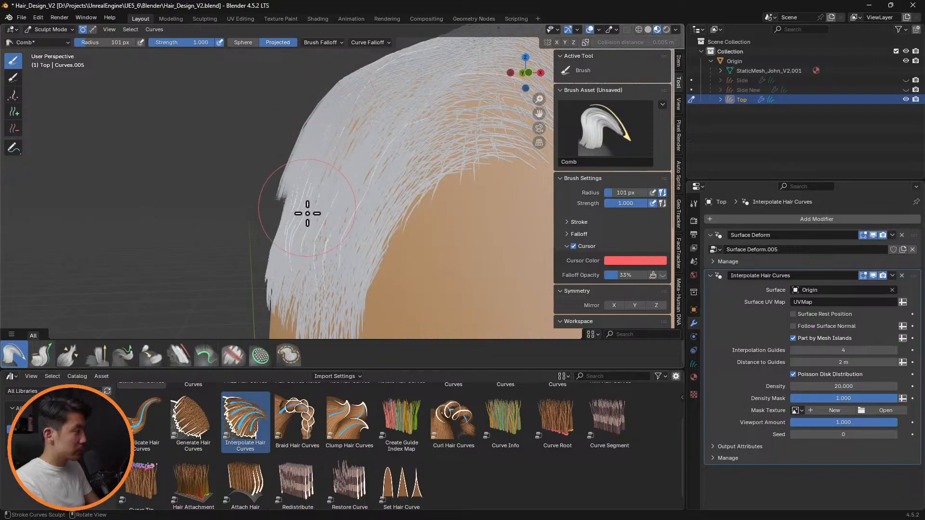
middle_drag(299, 303, 366, 212)
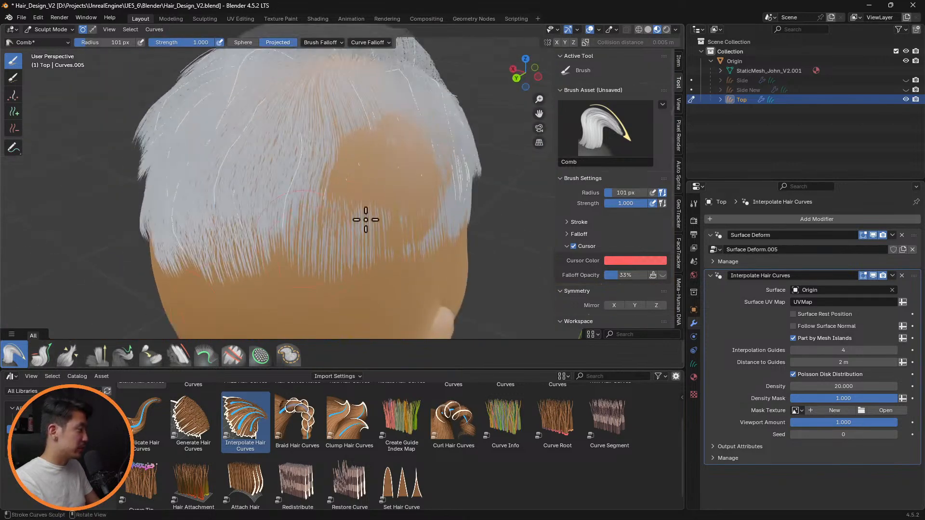
click(244, 42)
mouse_move(410, 160)
middle_down()
mouse_move(440, 182)
mouse_move(372, 170)
middle_up()
middle_drag(424, 186, 370, 153)
mouse_move(355, 161)
mouse_down()
mouse_move(384, 202)
mouse_move(380, 143)
mouse_up()
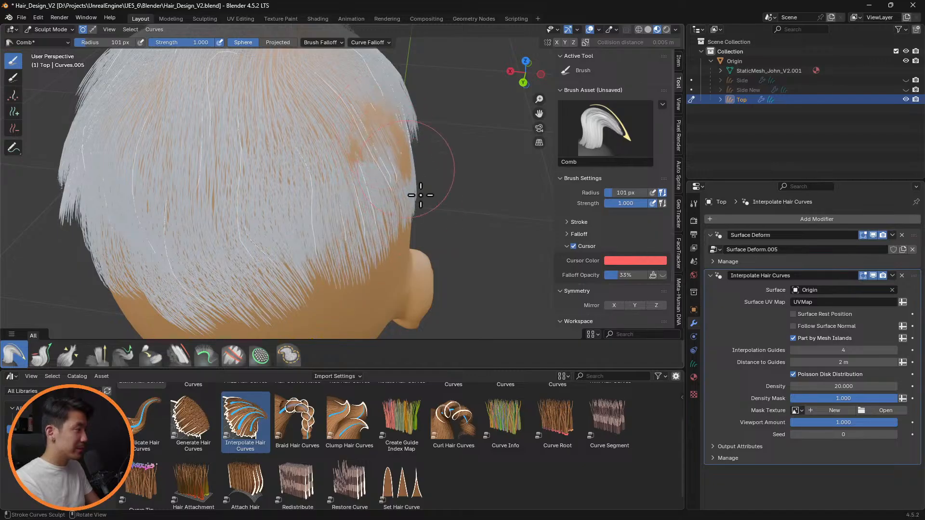
middle_drag(420, 195, 438, 159)
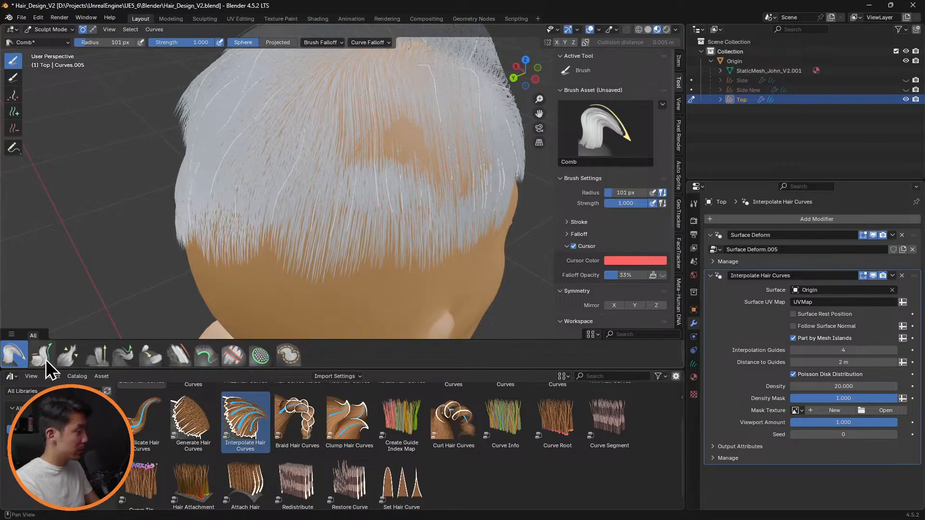
Step: Puff up the hair over the remaining bare patch with the 101 px Puff brush and comb its outer silhouette down
click(96, 355)
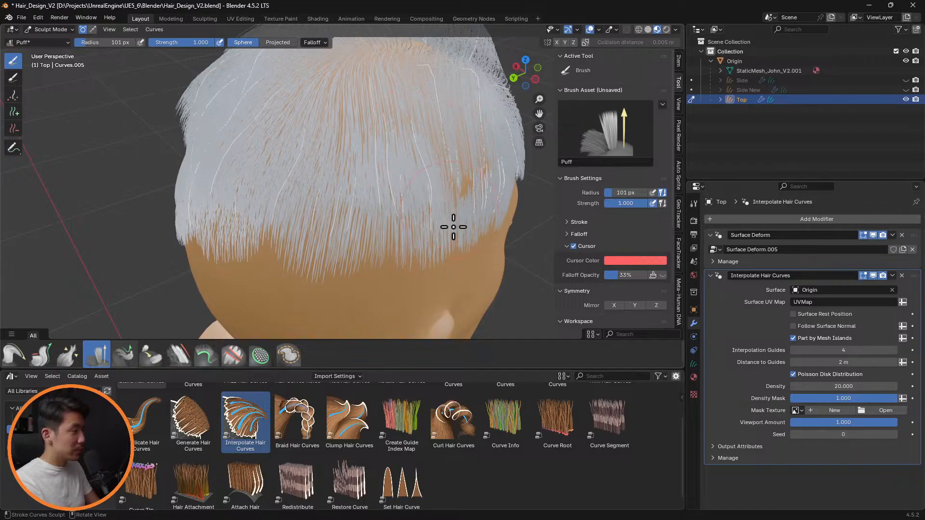
middle_drag(400, 214, 492, 173)
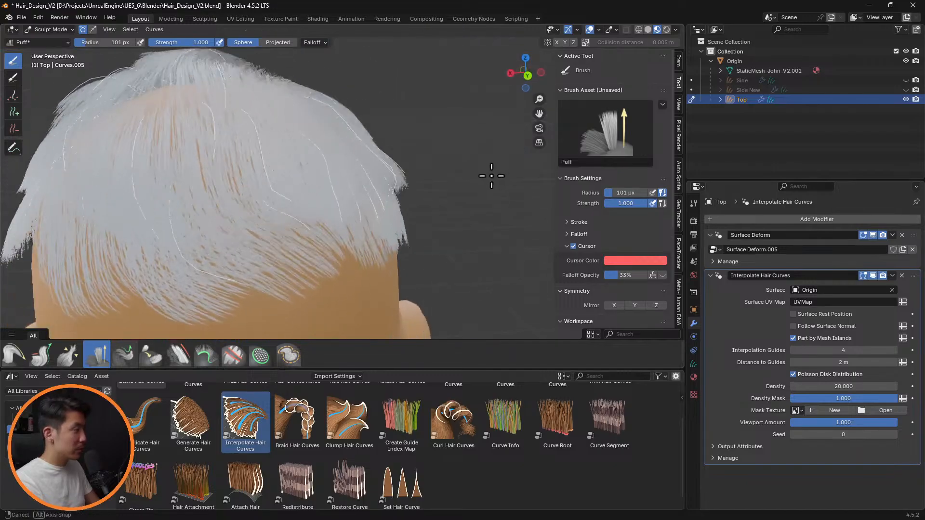
click(13, 355)
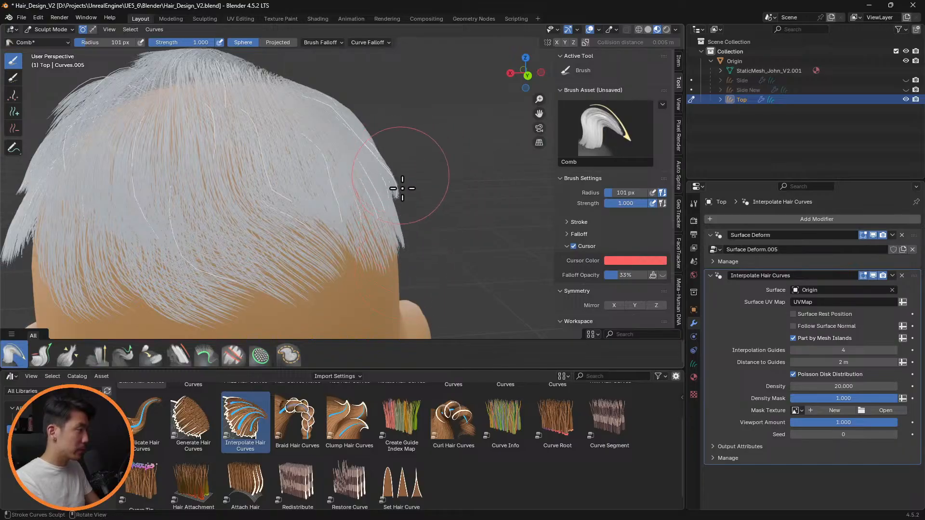
Step: Reduce the Comb brush radius to 72 px and comb the right temple's outer hair close to the head
mouse_move(445, 180)
middle_down()
mouse_move(299, 161)
mouse_move(252, 169)
mouse_move(430, 187)
mouse_move(372, 201)
mouse_move(437, 215)
mouse_move(431, 240)
middle_up()
scroll(430, 187, down, 2)
scroll(372, 201, down, 3)
scroll(339, 237, up, 3)
scroll(339, 236, up, 1)
key(f)
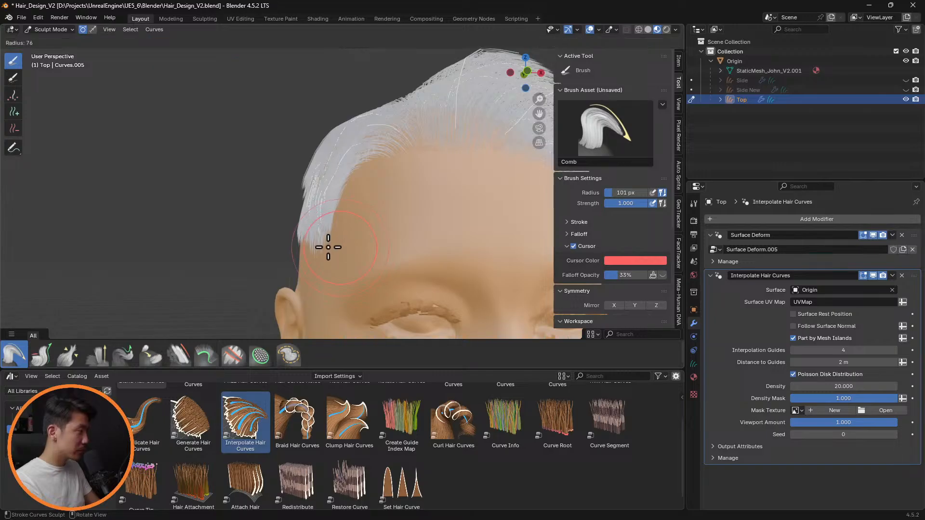
click(326, 248)
middle_drag(360, 243, 354, 242)
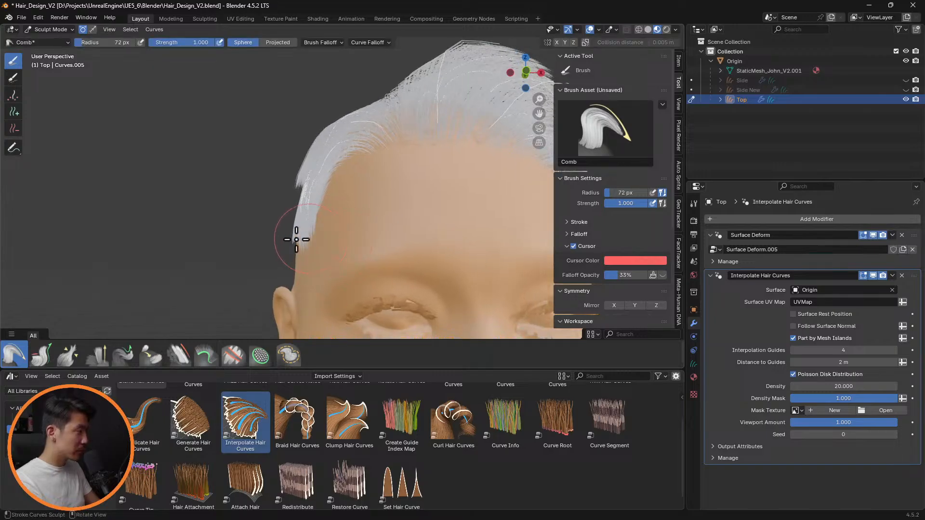
scroll(337, 232, down, 3)
Step: Set the Density of the Top hair's Interpolate Hair Curves modifier to 40
mouse_move(396, 221)
middle_down()
mouse_move(376, 250)
mouse_move(324, 279)
mouse_move(231, 266)
mouse_move(334, 227)
mouse_move(306, 252)
mouse_move(341, 190)
mouse_move(330, 213)
mouse_move(393, 181)
mouse_move(481, 206)
middle_up()
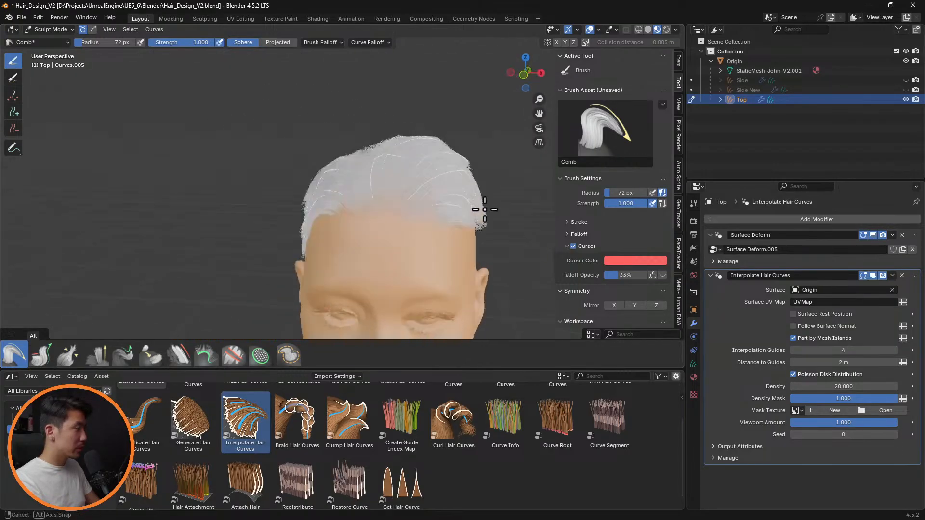
click(856, 388)
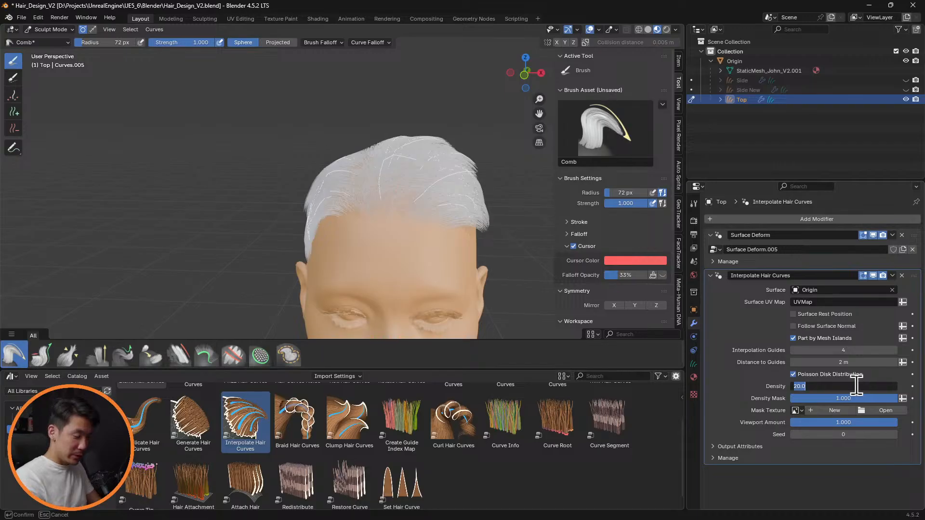
text(40)
key(Return)
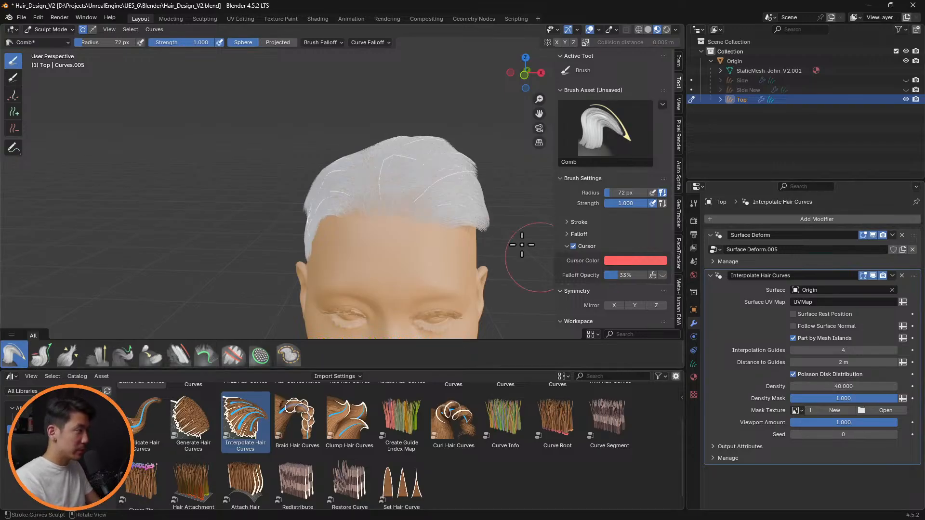
Step: Show the Side New hair and smooth the Top hair's front tuft above the forehead with the 72 px Comb brush
middle_drag(519, 241, 337, 215)
click(906, 90)
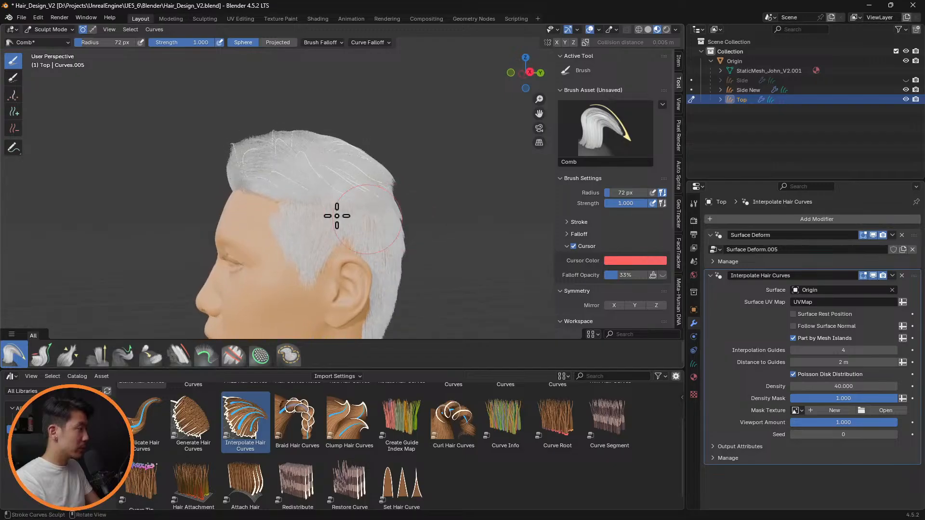
scroll(263, 199, up, 5)
middle_drag(276, 161, 321, 176)
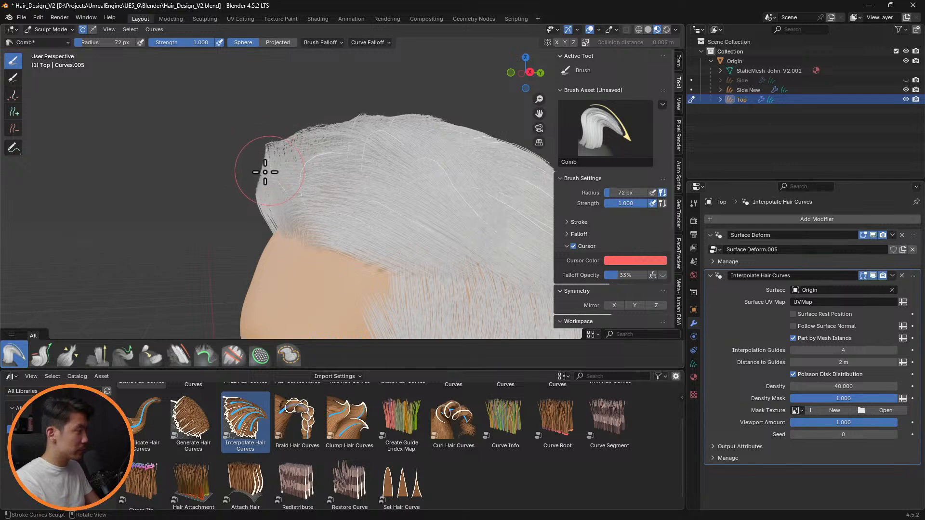
middle_drag(324, 176, 264, 162)
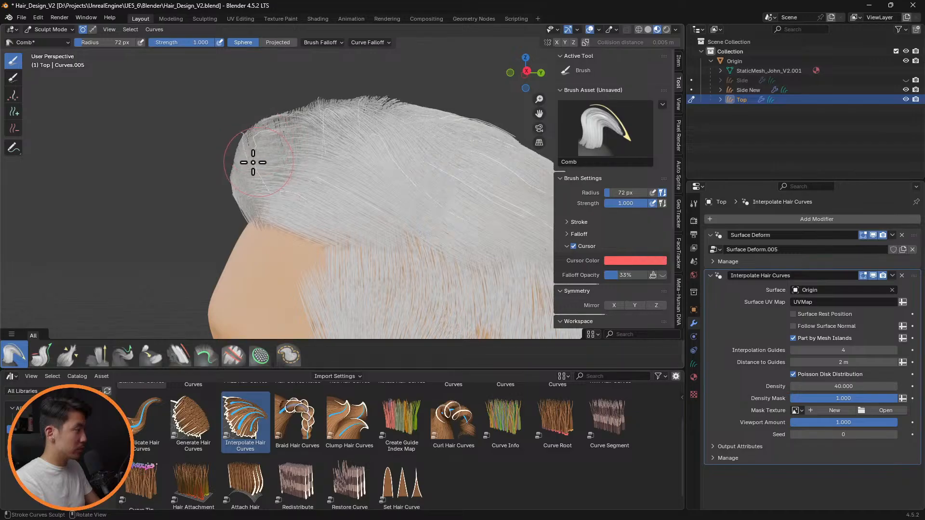
Step: Comb the protruding tufts at the back of the head downward with the 72 px Sphere Comb brush
scroll(298, 156, down, 6)
middle_drag(354, 167, 362, 163)
middle_drag(423, 182, 512, 201)
middle_drag(436, 201, 455, 202)
scroll(432, 203, up, 6)
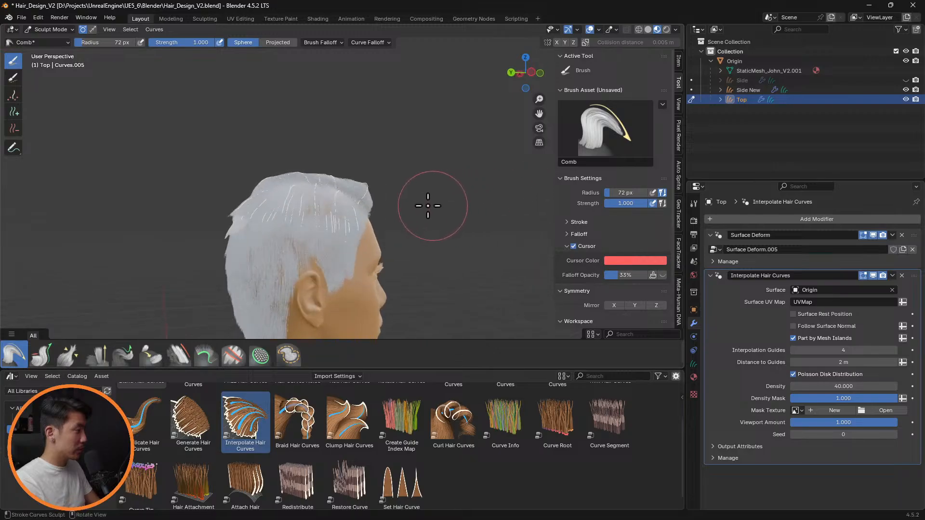
middle_drag(359, 189, 352, 207)
scroll(203, 248, up, 2)
mouse_move(205, 241)
shift+middle_down()
mouse_move(306, 196)
mouse_move(161, 200)
shift+middle_up()
scroll(233, 234, up, 2)
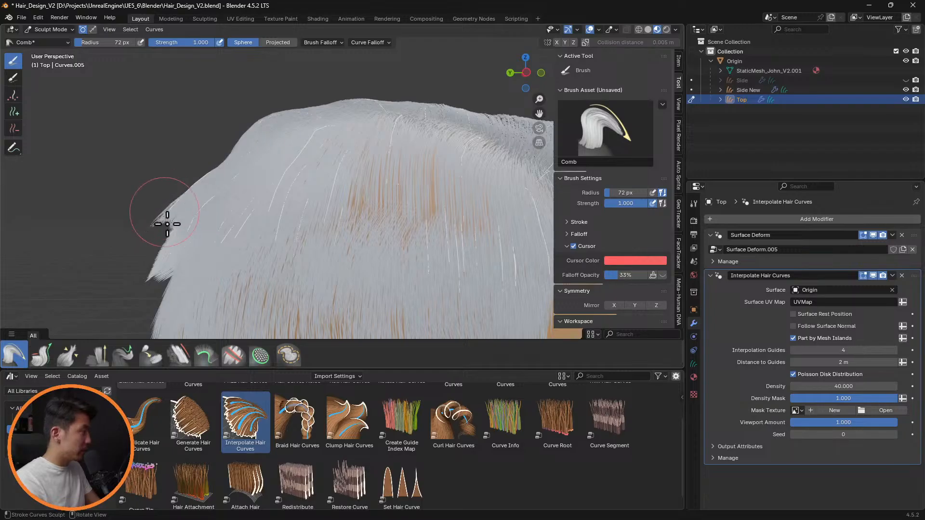
mouse_move(168, 240)
mouse_down()
mouse_move(155, 217)
mouse_move(161, 263)
mouse_up()
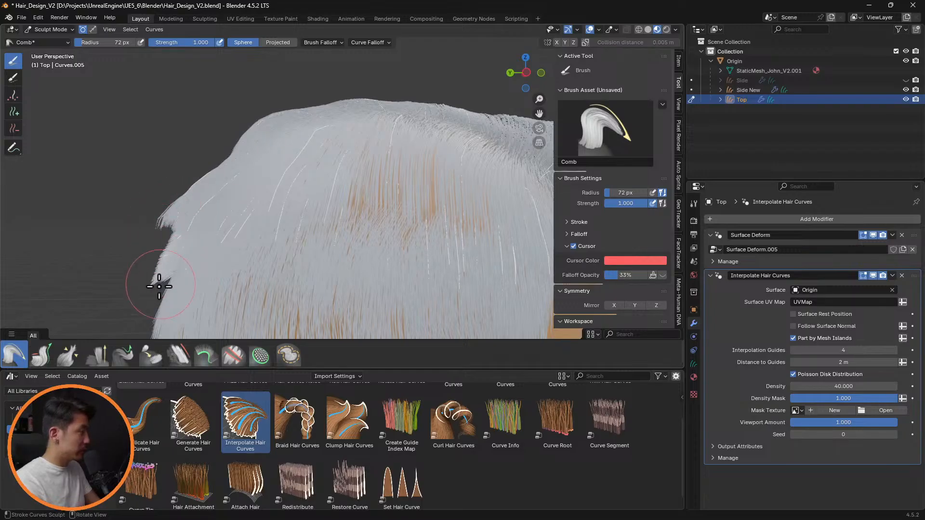
drag(184, 229, 182, 266)
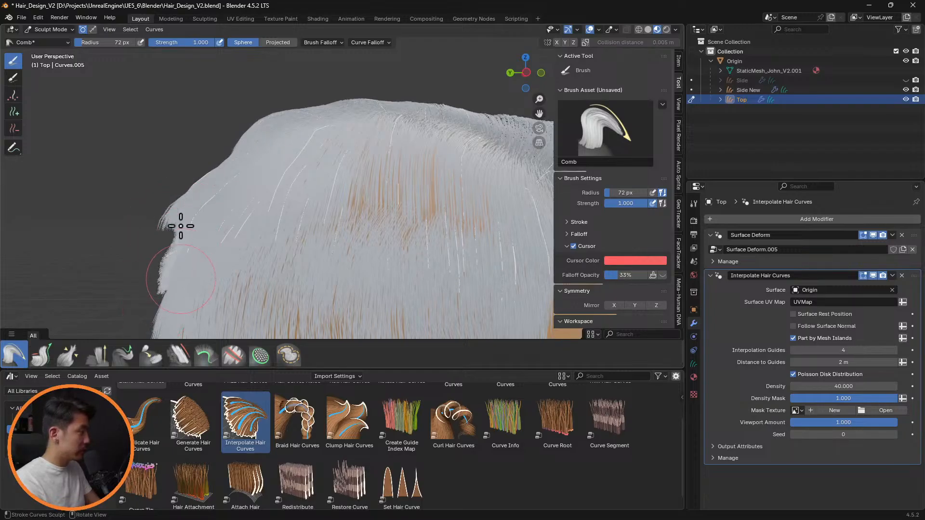
drag(177, 219, 169, 251)
Step: Enlarge the Comb brush radius to 127 px and comb the back silhouette of the Top hair
mouse_move(241, 240)
middle_down()
mouse_move(251, 239)
mouse_move(244, 250)
mouse_move(322, 209)
mouse_move(192, 200)
middle_up()
mouse_move(170, 280)
middle_down()
mouse_move(222, 252)
mouse_move(351, 233)
mouse_move(423, 246)
middle_up()
key(f)
click(421, 226)
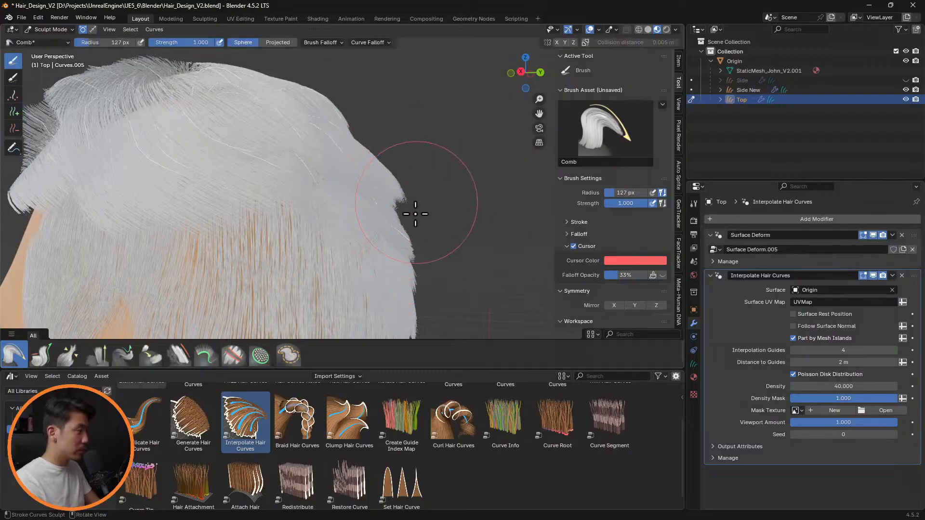
middle_drag(455, 217, 244, 229)
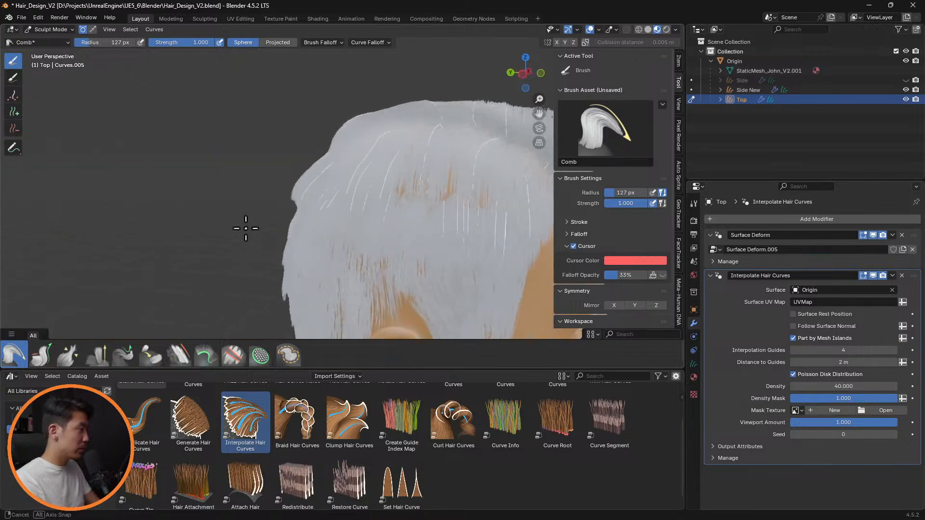
Step: Collapse the Interpolate Hair Curves modifier and add a Clump Hair Curves modifier to the Top hair
middle_drag(357, 206, 463, 227)
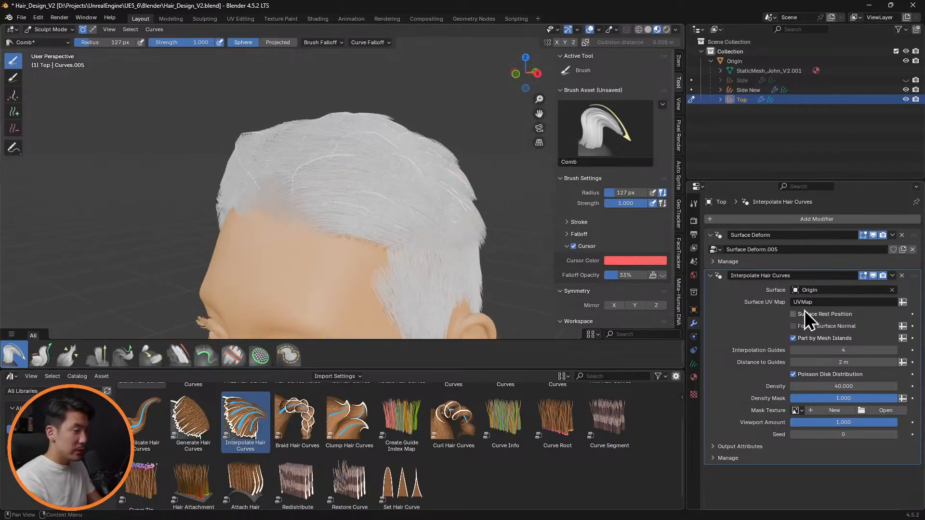
click(711, 276)
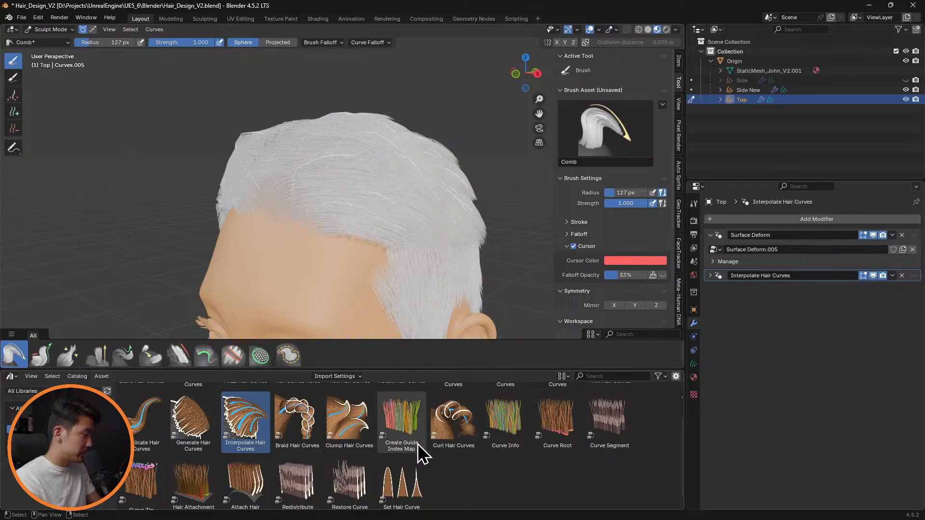
drag(362, 438, 367, 190)
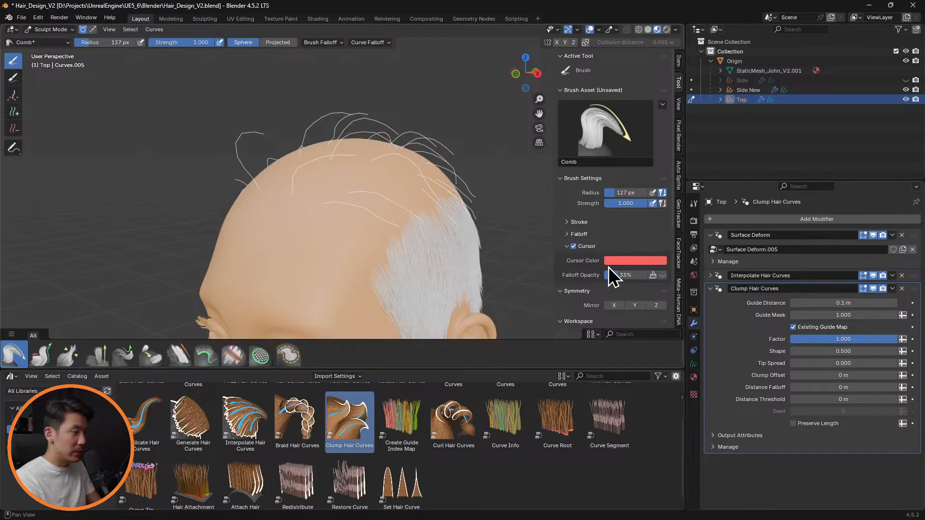
Step: Try the clump Guide Distance at 1.22 m and 0 m, lowering the Factor to 0 and restoring it to 1
mouse_move(843, 303)
mouse_down()
mouse_move(863, 303)
mouse_move(853, 303)
mouse_up()
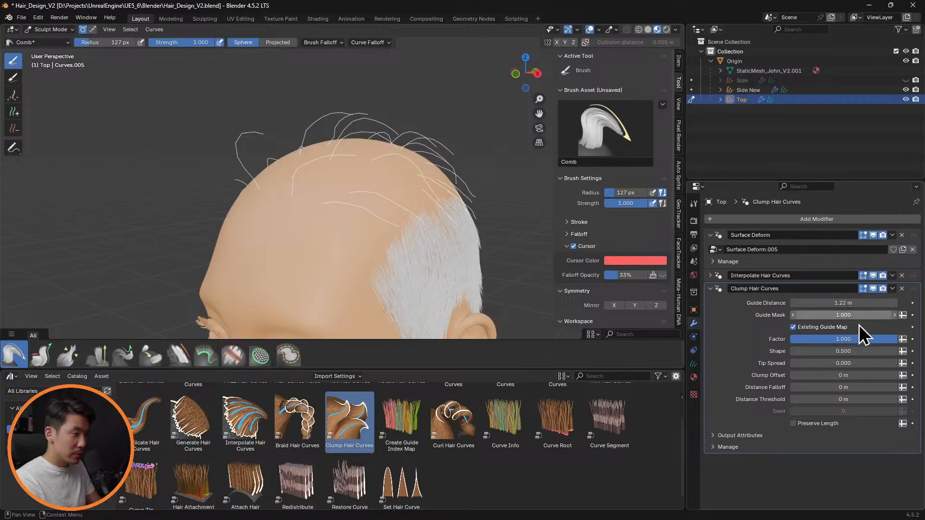
drag(893, 339, 783, 340)
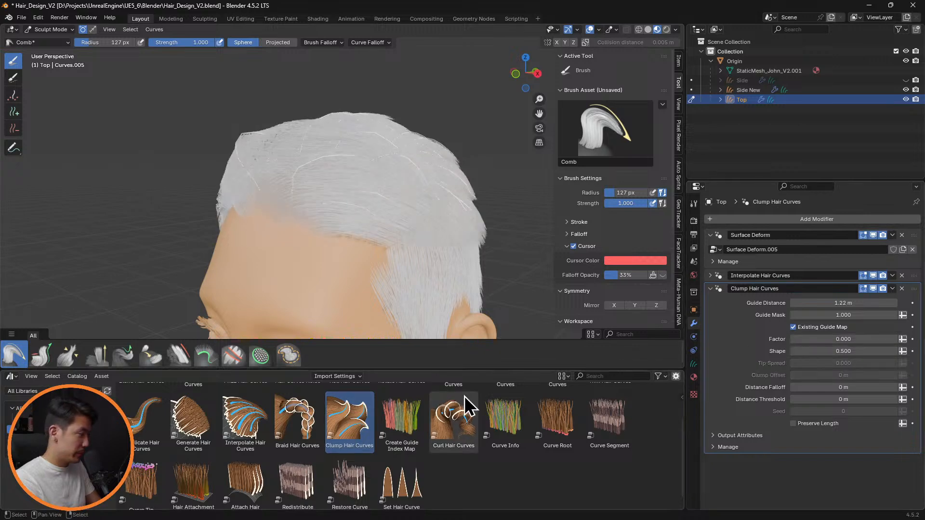
scroll(337, 440, up, 3)
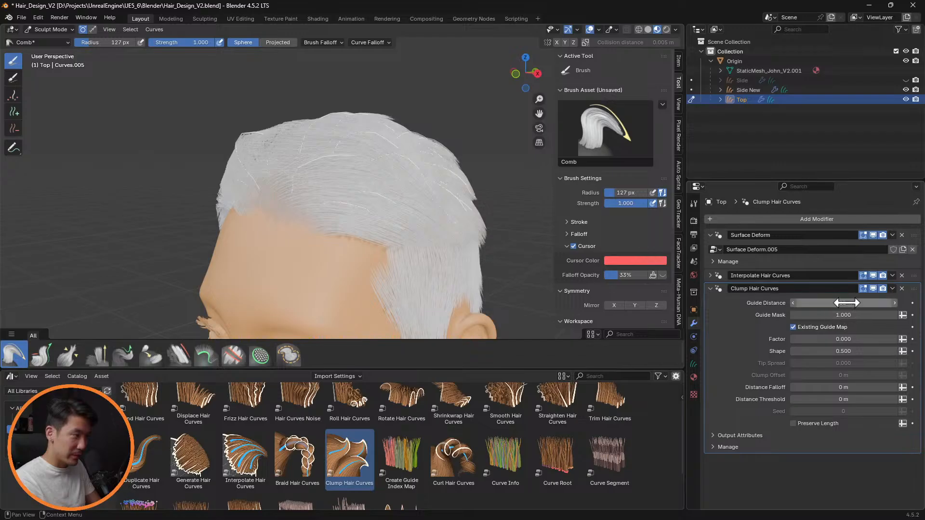
drag(858, 303, 860, 305)
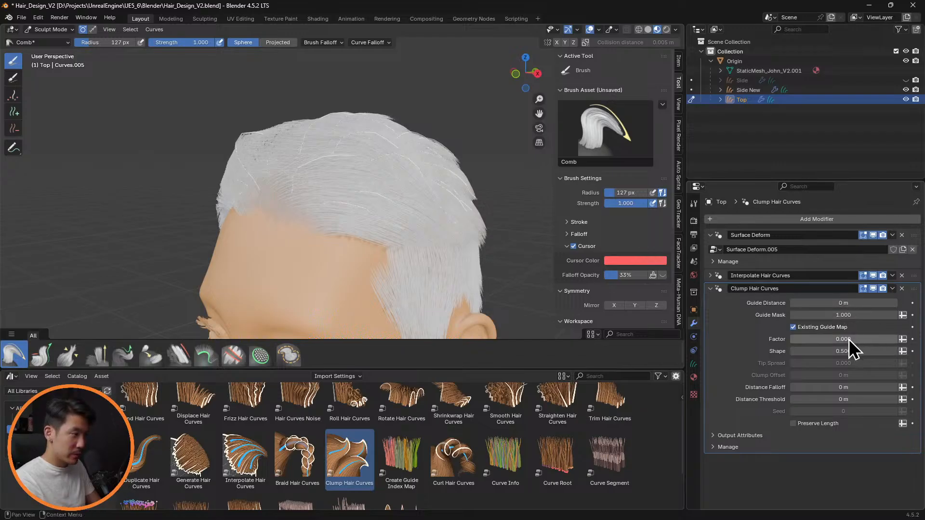
drag(849, 343, 896, 340)
Step: Try the Clump Hair Curves modifier with a Guide Distance of 1.74 m and a Shape of 1.000
drag(848, 303, 845, 304)
double_click(857, 315)
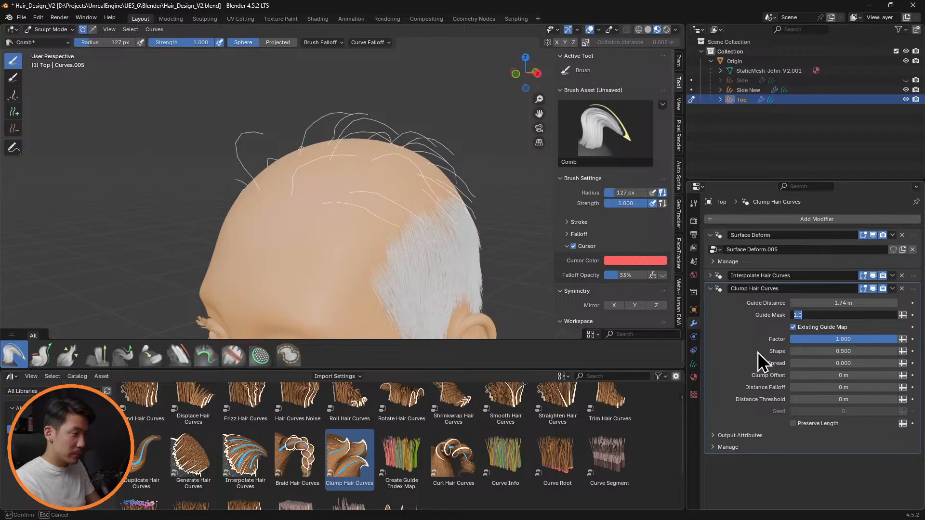
drag(815, 352, 897, 351)
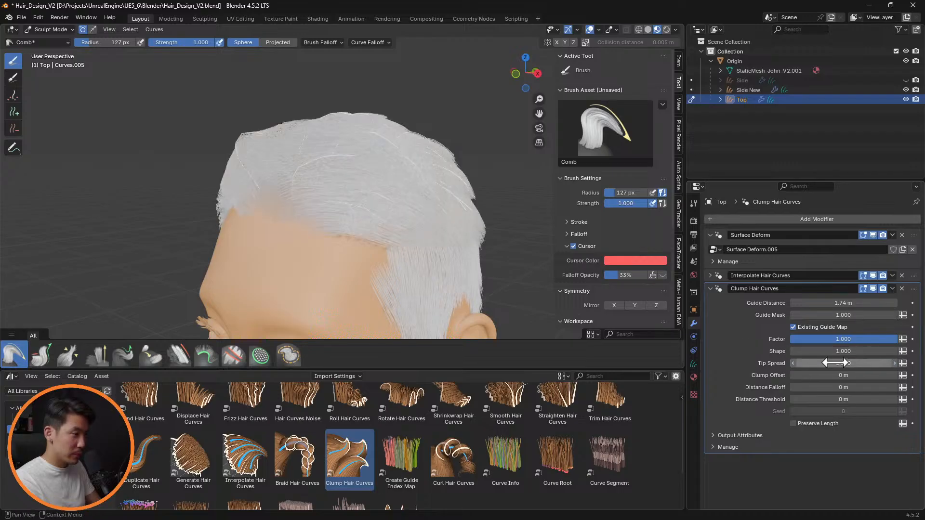
Step: Set the Clump Hair Curves modifier's Tip Spread to 0.330, Guide Distance to 9.17 m and Shape to 0.990
mouse_move(835, 362)
mouse_down()
mouse_move(867, 363)
mouse_move(848, 363)
mouse_up()
mouse_move(434, 274)
middle_down()
mouse_move(485, 258)
mouse_move(520, 233)
mouse_move(465, 248)
middle_up()
scroll(465, 248, up, 5)
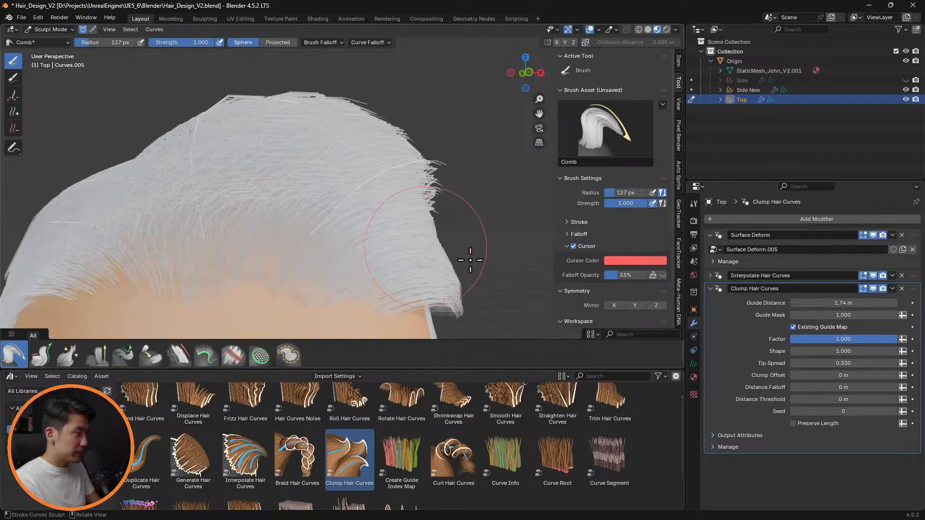
drag(843, 303, 863, 302)
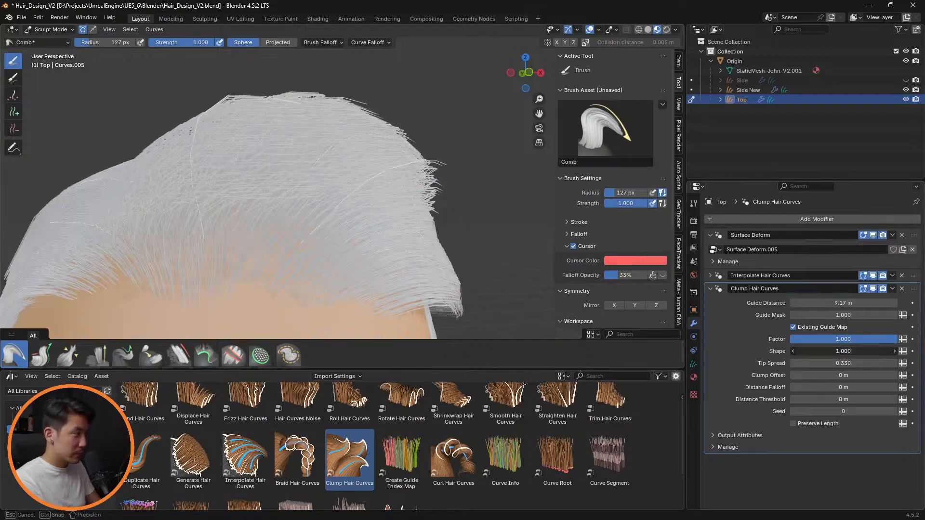
mouse_move(843, 351)
mouse_down()
mouse_move(835, 351)
mouse_move(882, 350)
mouse_move(861, 350)
mouse_up()
Step: Try a higher Interpolation Guides value such as 11 in the Interpolate Hair Curves modifier, and set it back to 4
click(710, 276)
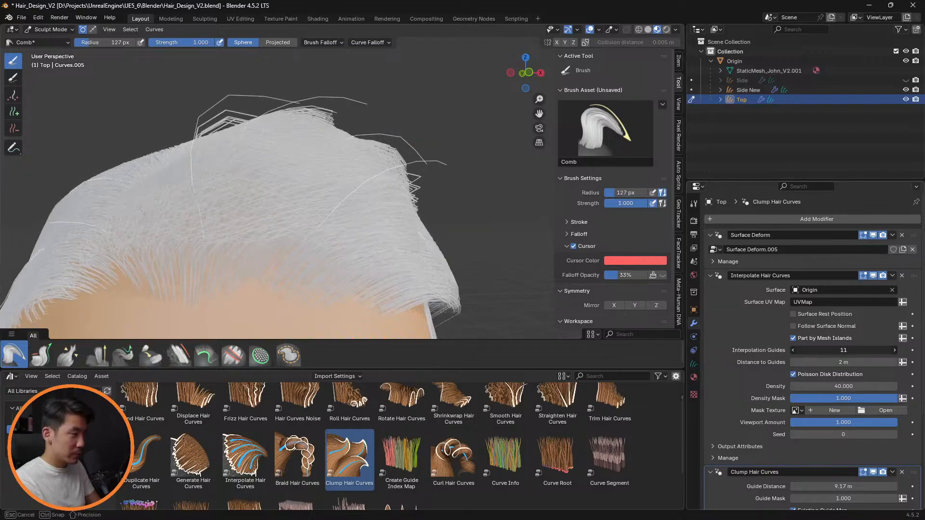
click(853, 351)
text(4)
key(Return)
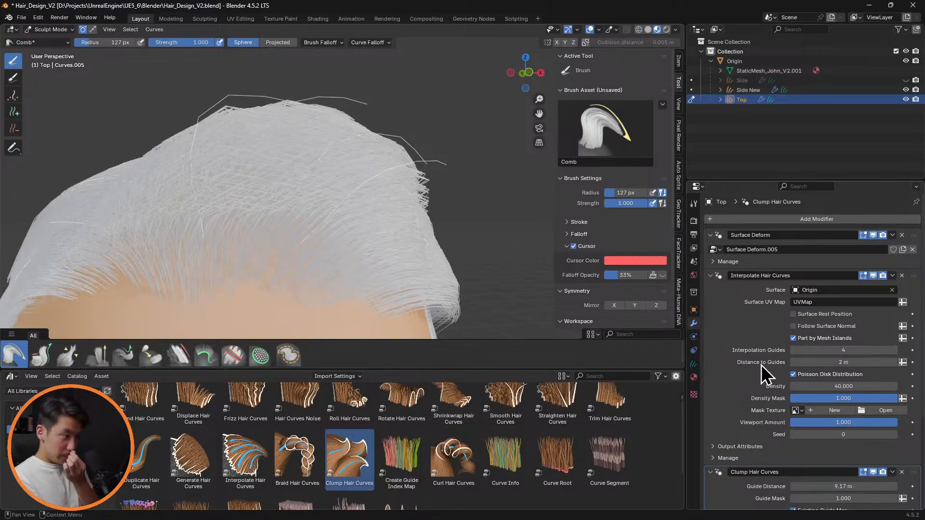
click(711, 276)
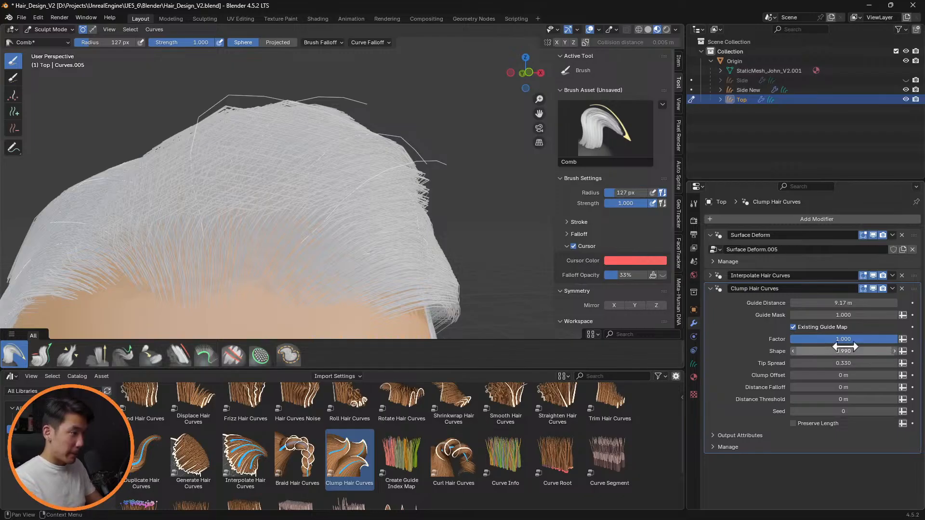
Step: Try the Clump Hair Curves modifier without Existing Guide Map, using Guide Distance 10.1 m, Shape 0.920, Tip Spread 1.170 and Clump Offset 0.37 m
click(794, 328)
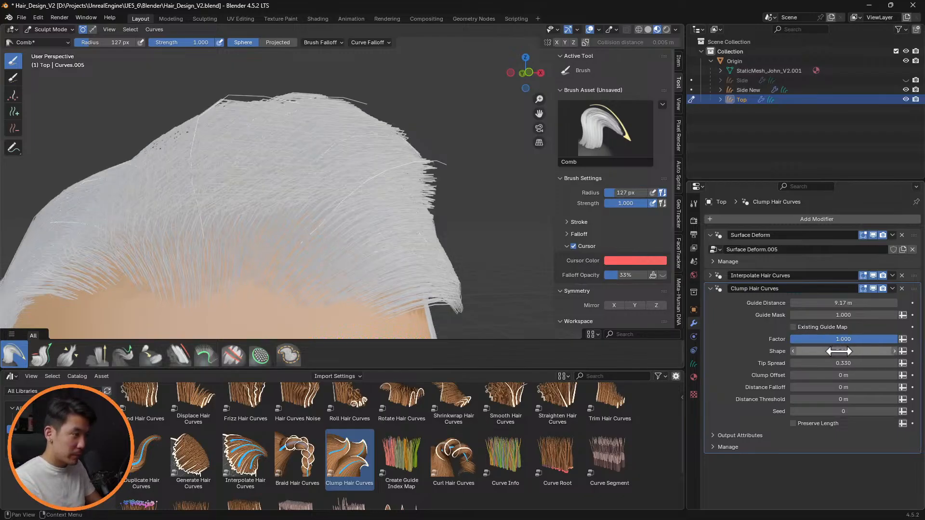
drag(838, 352, 838, 351)
drag(843, 303, 881, 303)
drag(843, 363, 829, 351)
scroll(413, 269, down, 3)
middle_drag(413, 268, 487, 276)
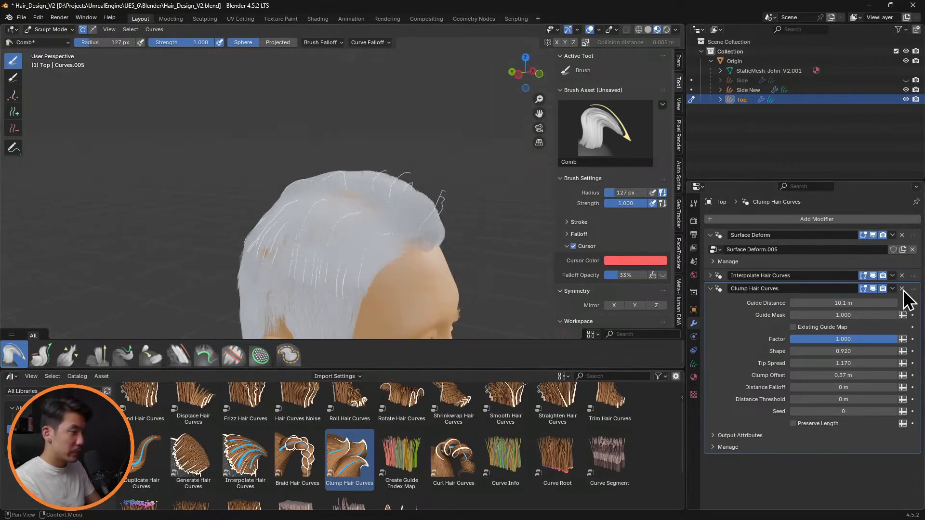
Step: Remove the Clump Hair Curves modifier from the Top hair and check the Interpolate Hair Curves settings
click(902, 289)
mouse_move(446, 248)
middle_down()
mouse_move(386, 224)
mouse_move(424, 231)
mouse_move(411, 229)
mouse_move(426, 248)
middle_up()
scroll(413, 229, down, 4)
scroll(386, 236, up, 5)
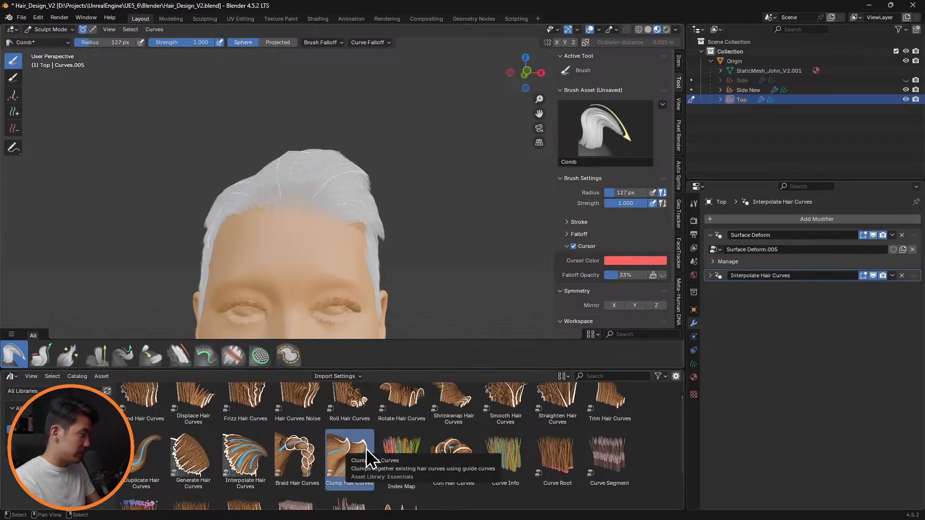
click(710, 276)
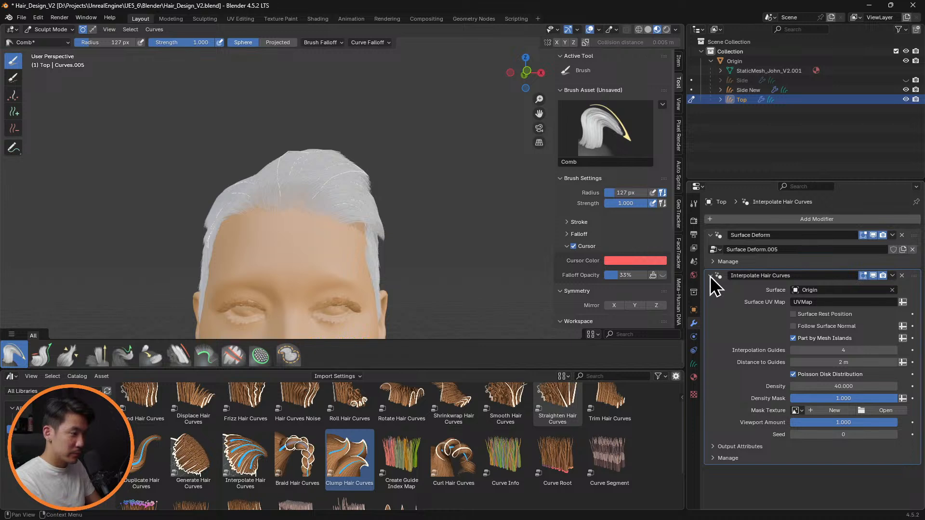
click(710, 277)
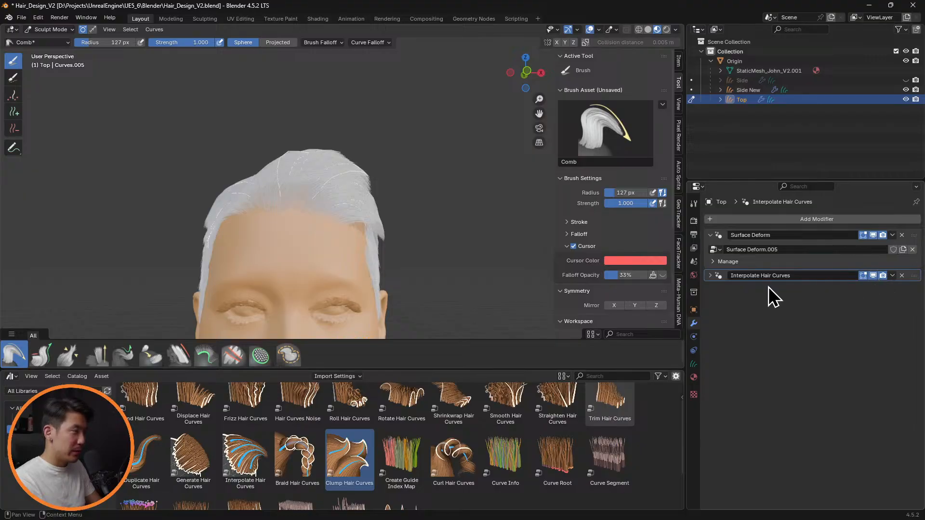
Step: Try a fresh Clump Hair Curves modifier on the Top hair with a Shape of 1.000, and remove it again
middle_drag(403, 252, 420, 264)
scroll(428, 276, up, 2)
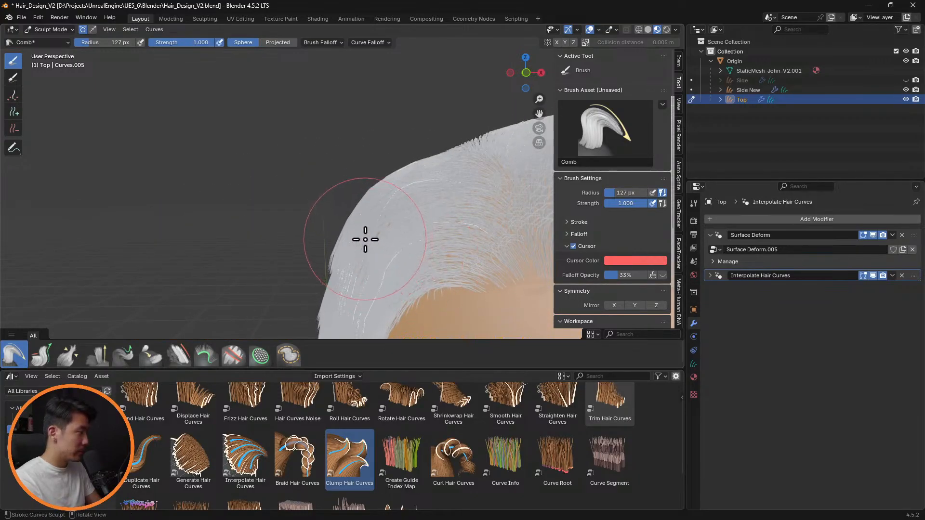
mouse_move(363, 290)
middle_down()
mouse_move(477, 289)
mouse_move(504, 259)
mouse_move(256, 233)
mouse_move(355, 212)
mouse_move(370, 242)
middle_up()
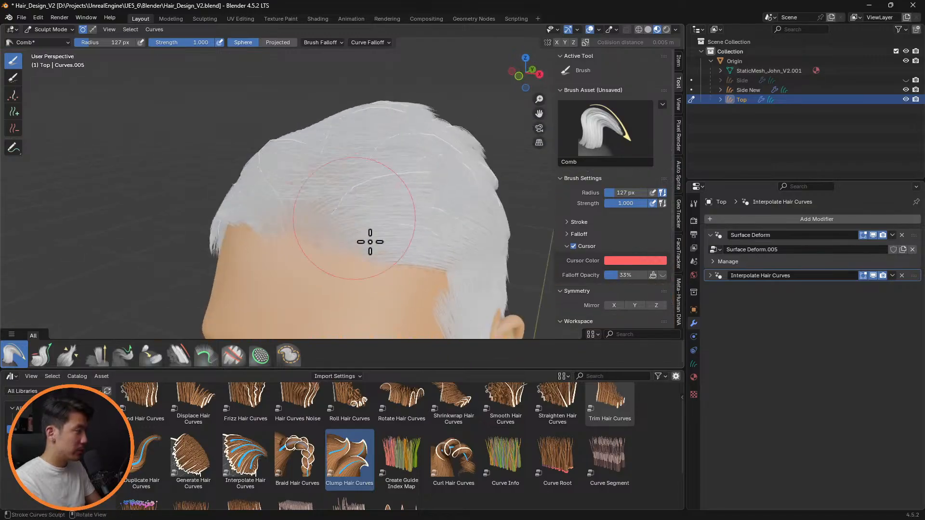
drag(352, 466, 330, 180)
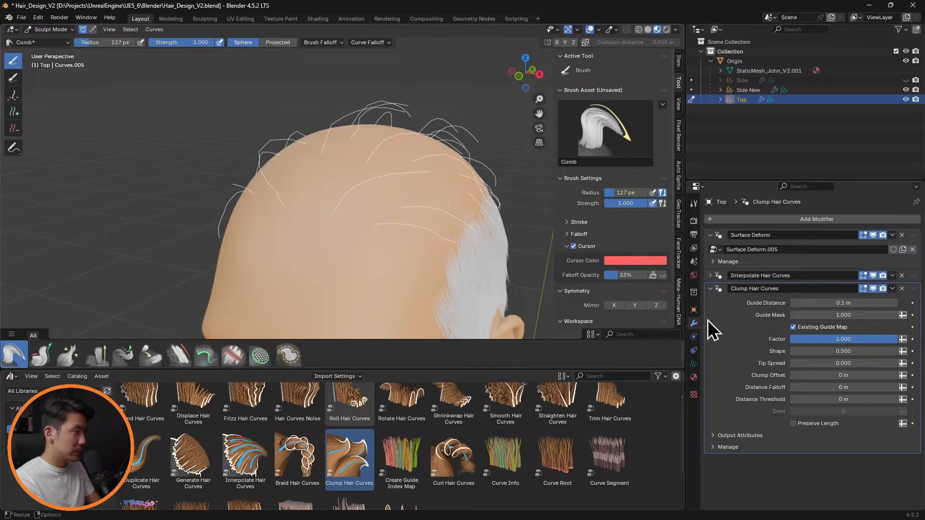
drag(858, 352, 891, 353)
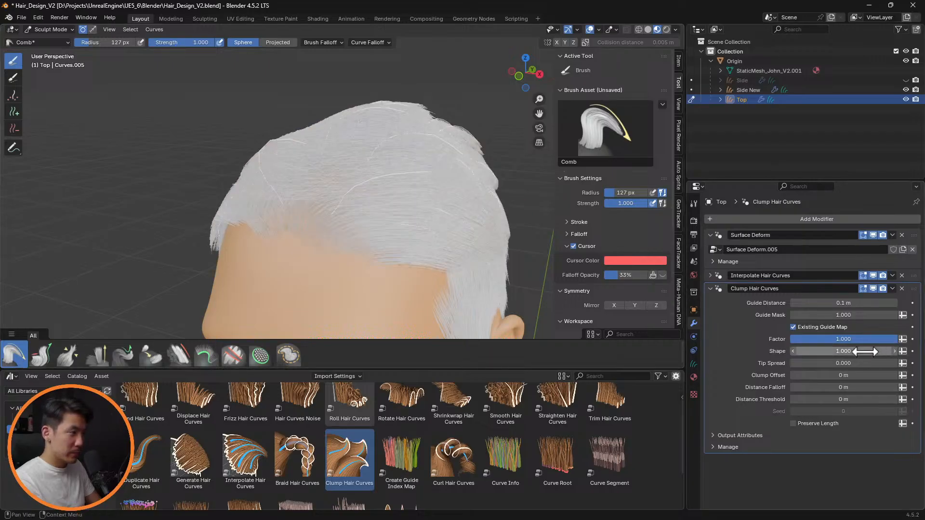
click(902, 289)
Step: Try a Density of 5 in the Top hair's Interpolate Hair Curves modifier and settle on 10
click(710, 276)
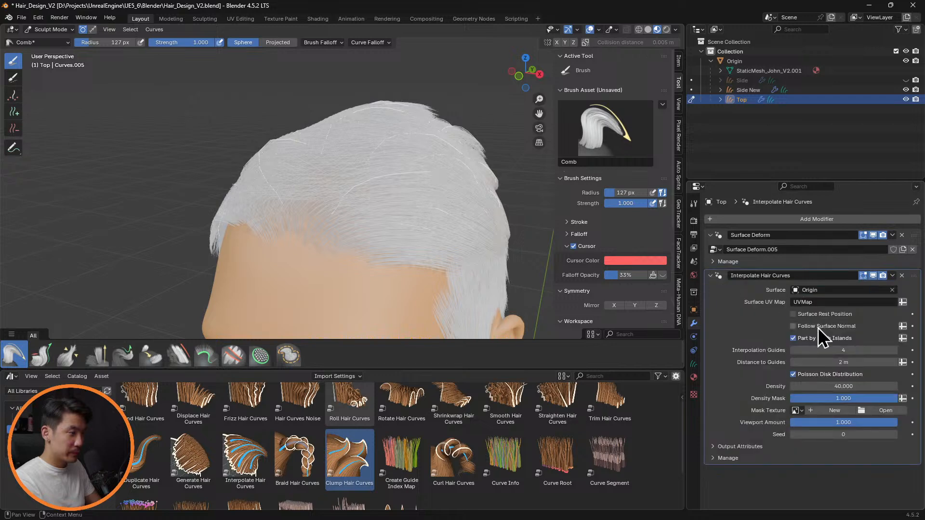
click(857, 386)
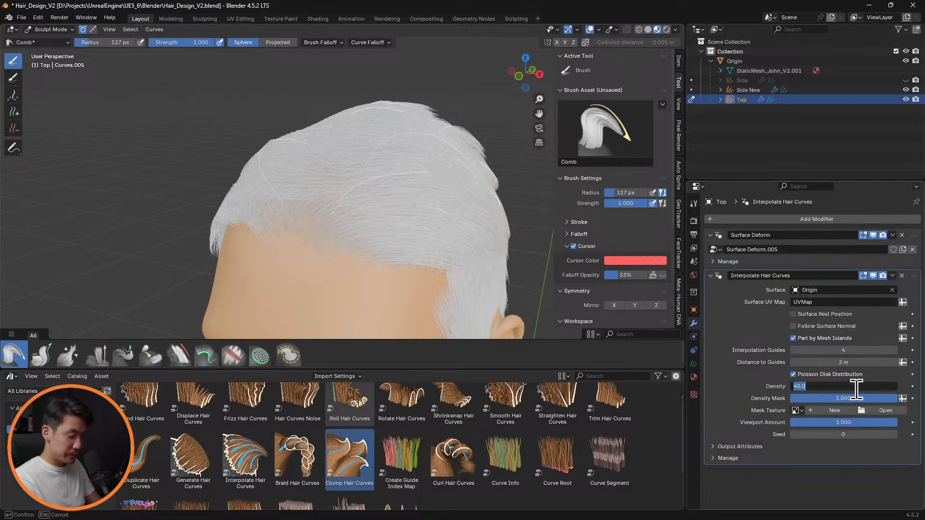
key(Return)
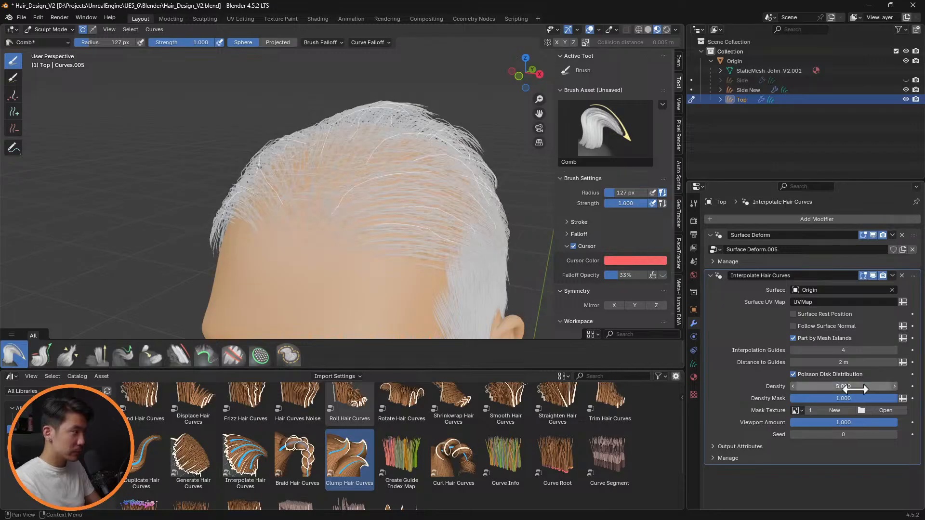
click(849, 387)
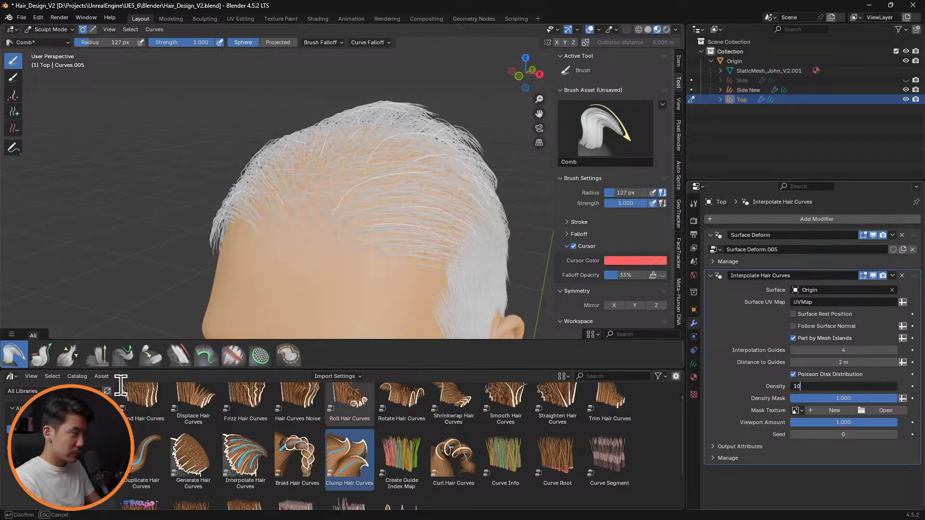
text(10)
key(Return)
middle_drag(279, 197, 357, 188)
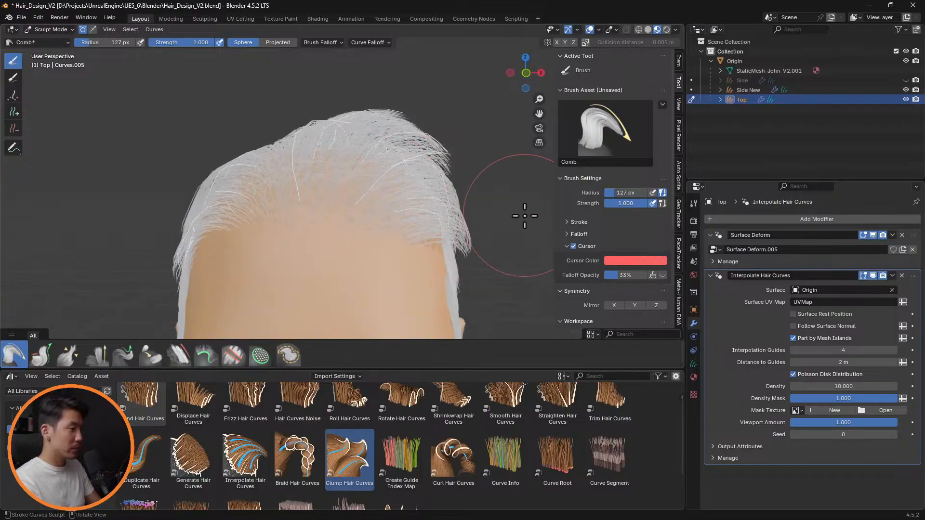
Step: Try applying the Interpolate Hair Curves modifier and clumping the applied curves with a Clump Hair Curves Shape of 1.000
click(892, 276)
click(885, 290)
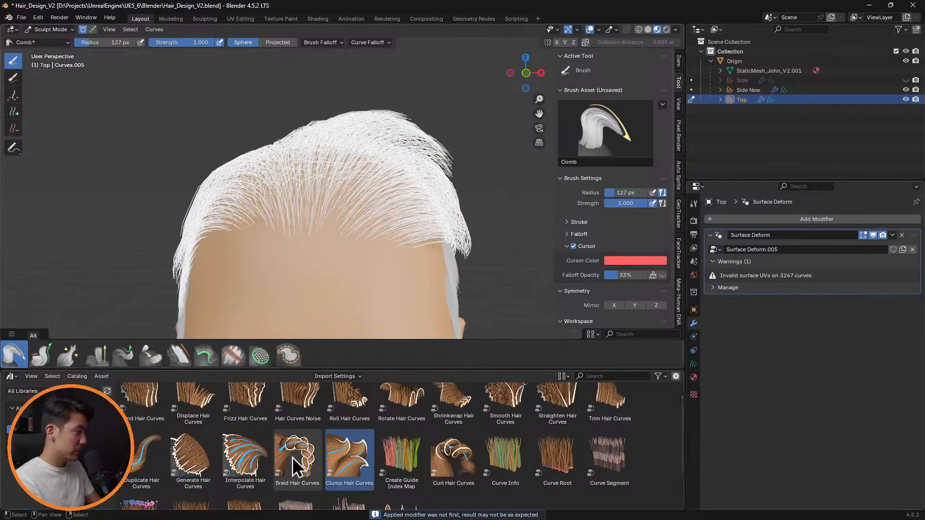
drag(348, 458, 386, 212)
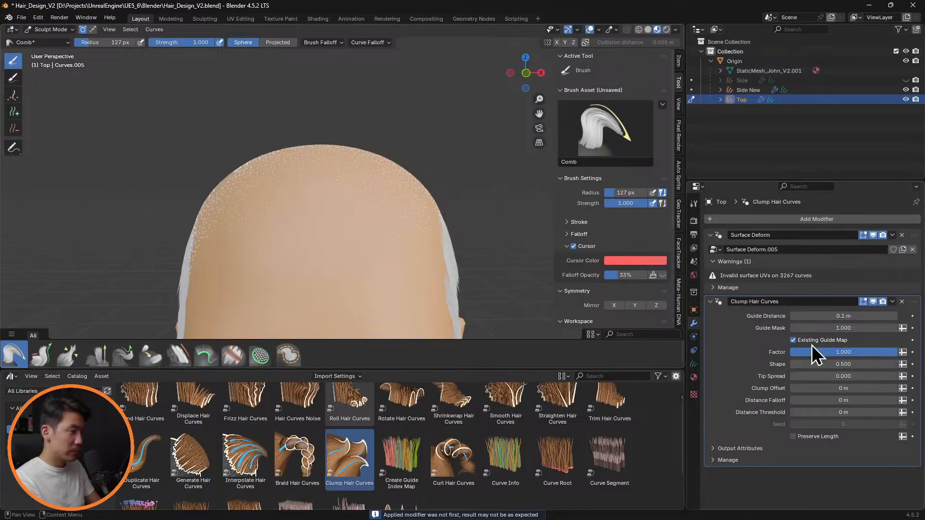
drag(816, 364, 878, 365)
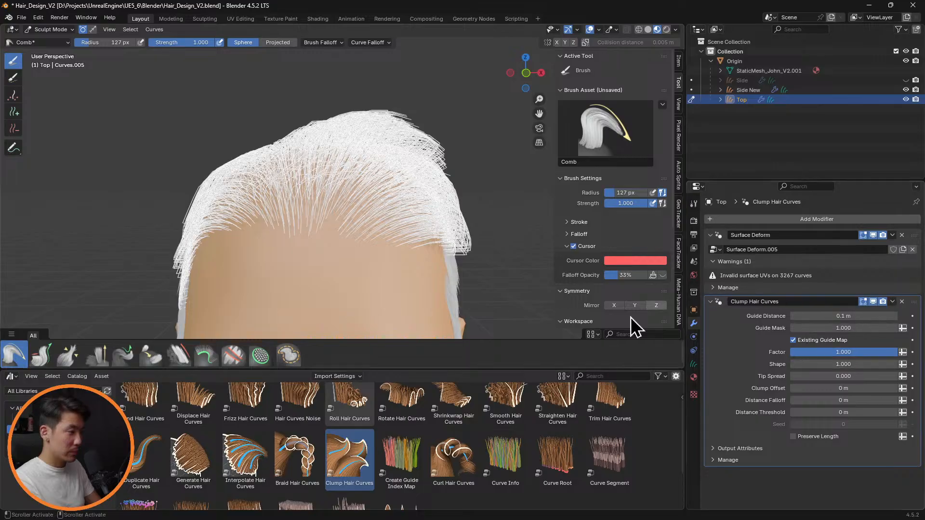
click(902, 301)
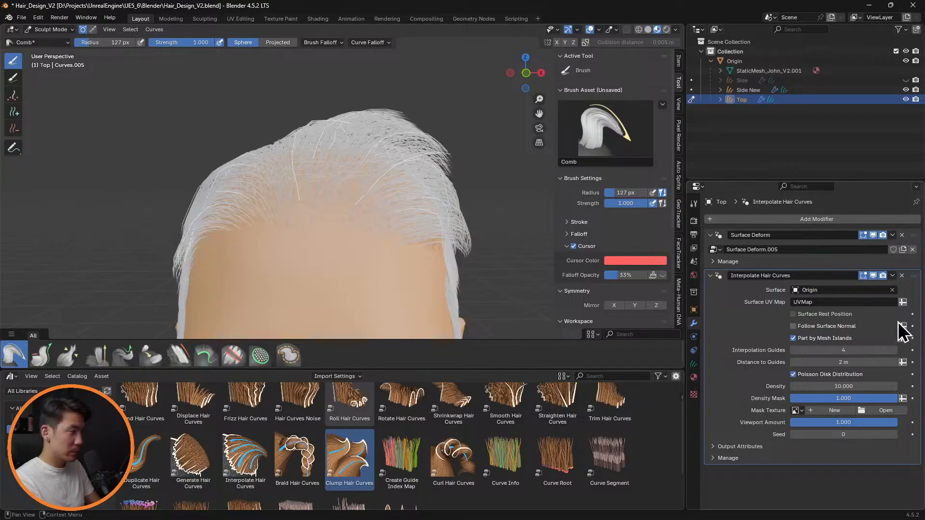
Step: Apply the Interpolate Hair Curves modifier, add a new one to the Top hair and set its Density to 20
click(893, 276)
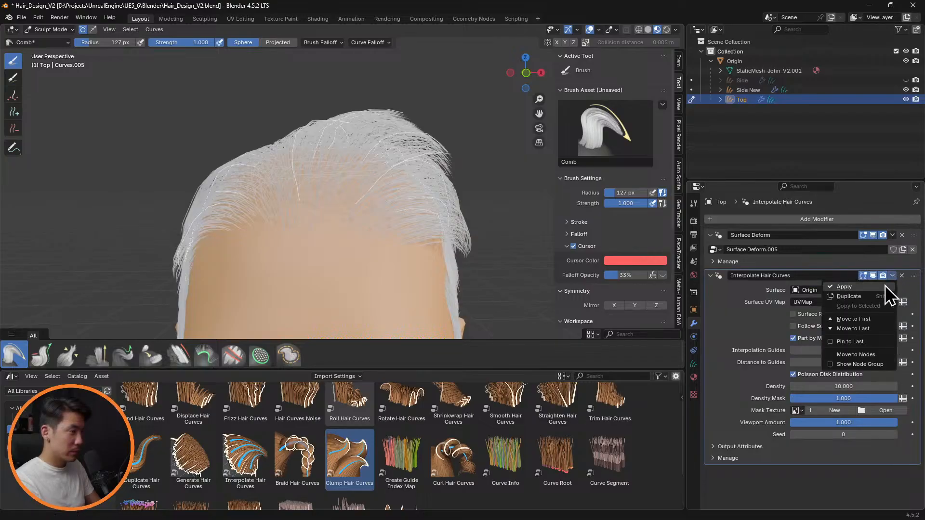
click(887, 287)
drag(245, 458, 366, 203)
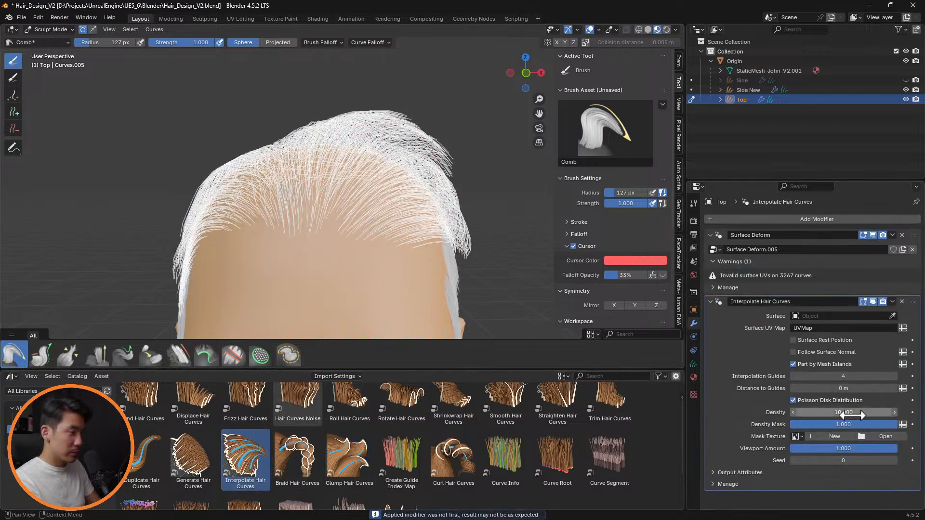
click(850, 413)
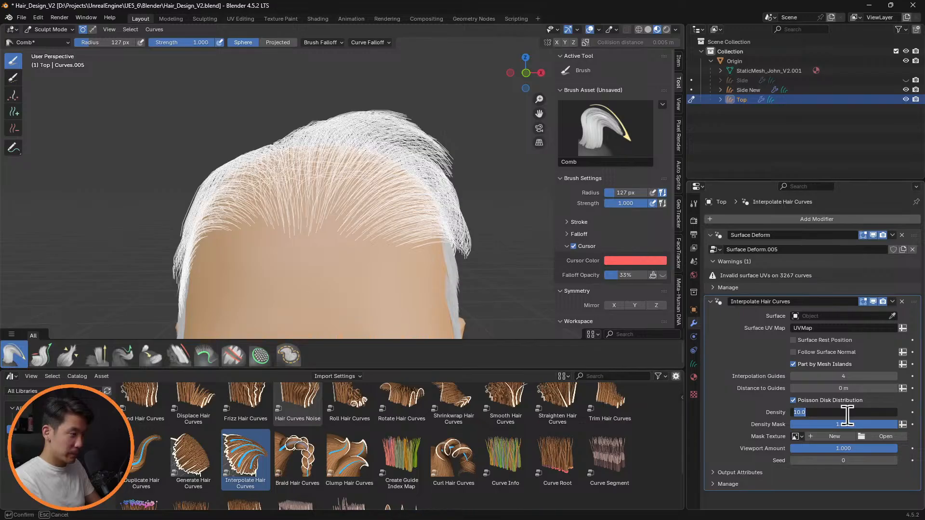
key(Return)
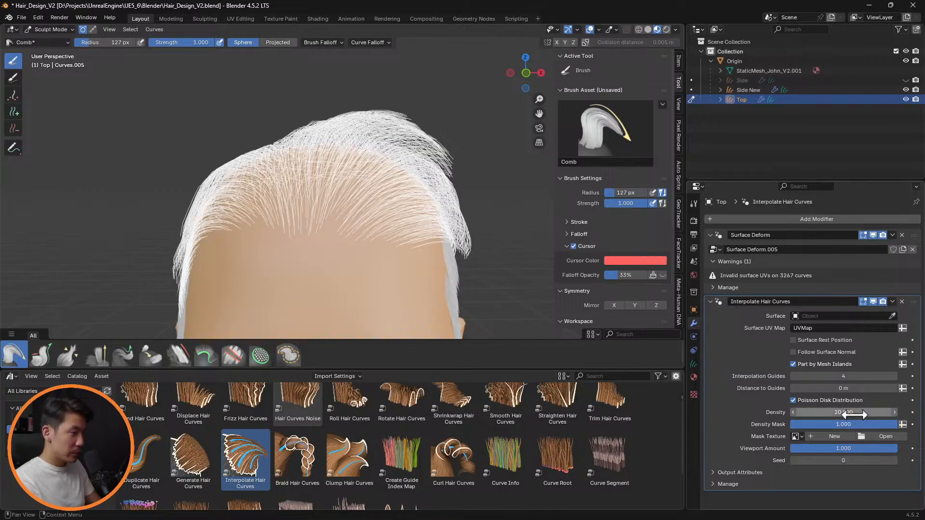
Step: Set the new Interpolate Hair Curves modifier's Surface to Origin and its Distance to Guides to 0.62 m
click(845, 316)
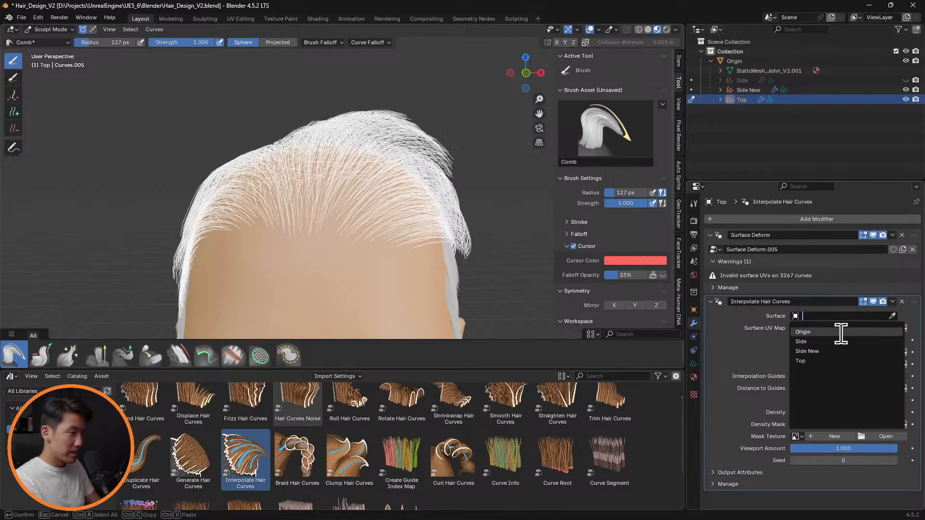
click(853, 332)
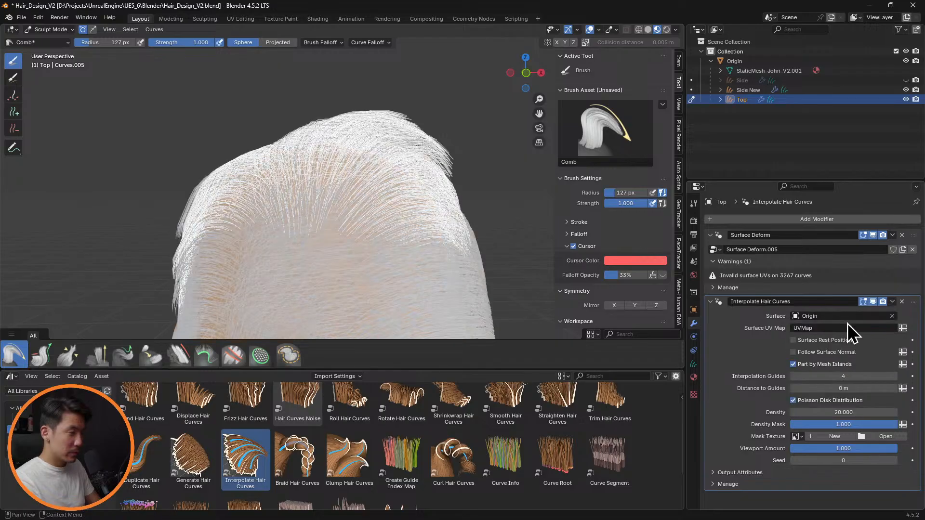
drag(843, 389, 865, 384)
drag(487, 232, 444, 224)
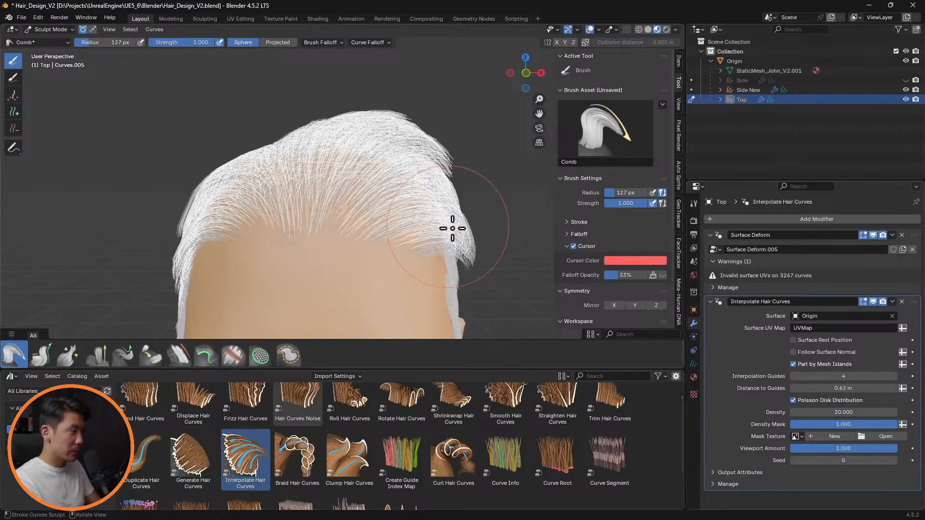
middle_drag(443, 223, 648, 305)
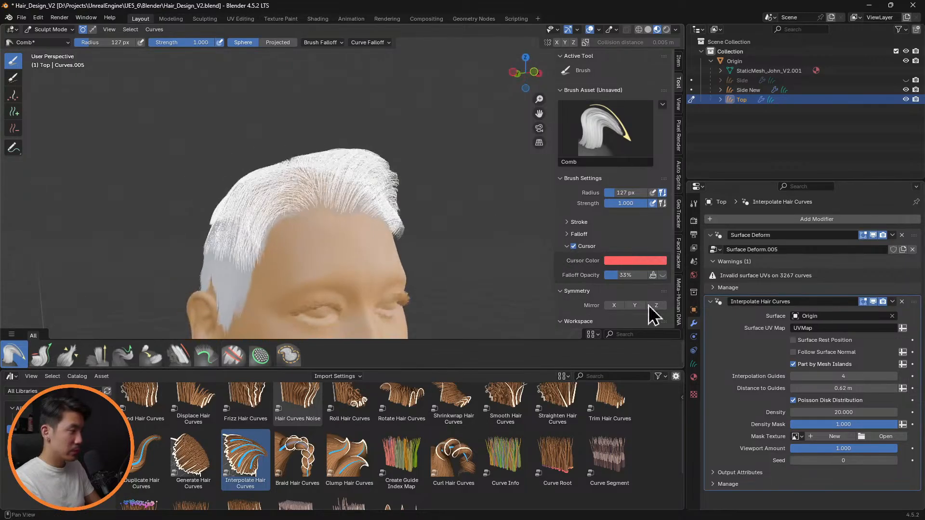
Step: Try a Clump Hair Curves modifier after the new interpolation on the Top hair, and lower its Shape
click(711, 302)
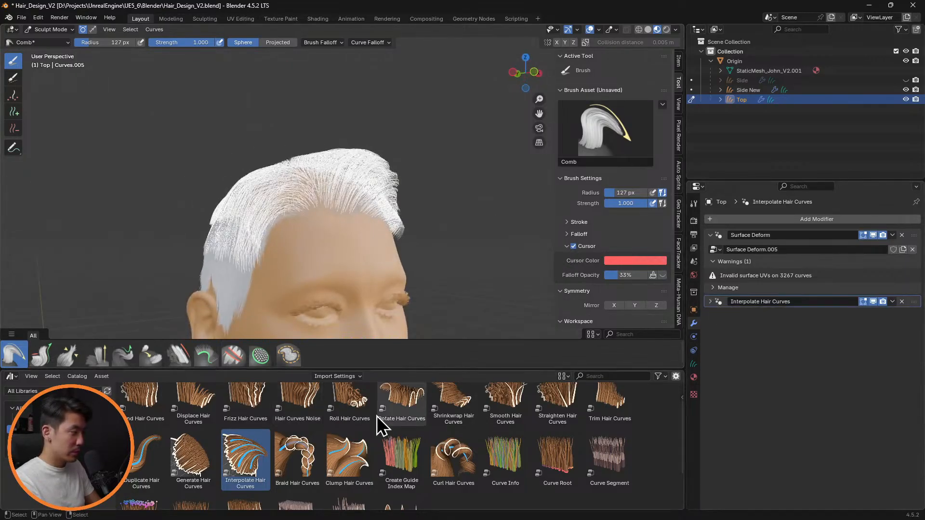
drag(350, 458, 366, 203)
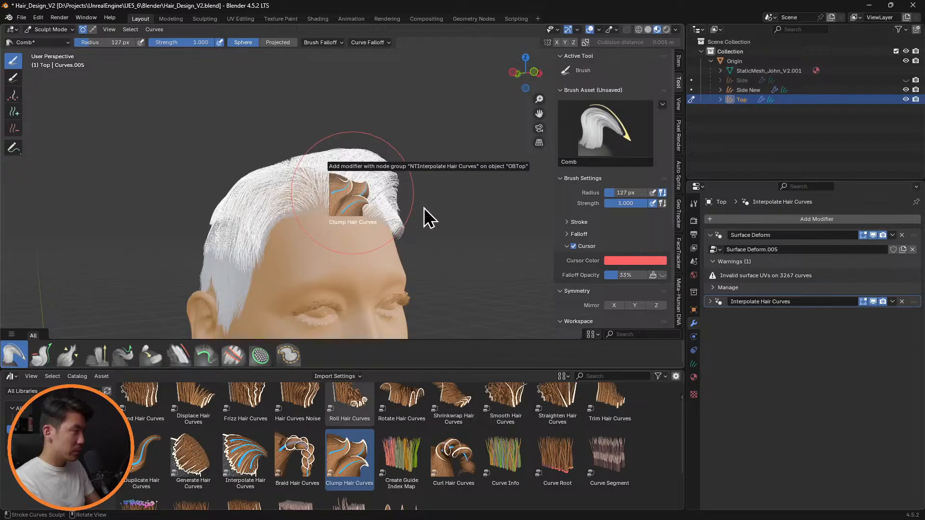
drag(424, 208, 450, 206)
middle_drag(481, 238, 428, 250)
drag(841, 378, 841, 378)
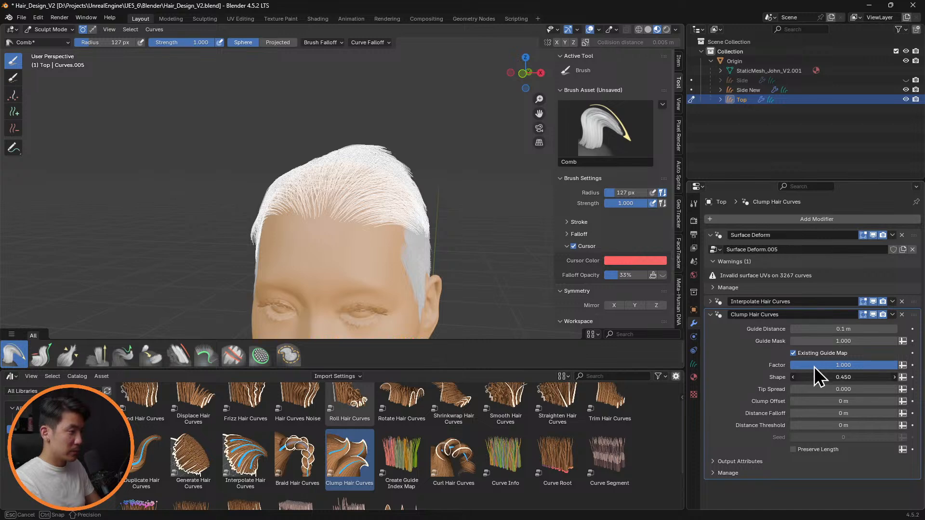
drag(815, 367, 812, 361)
mouse_move(454, 203)
middle_down()
mouse_move(487, 212)
mouse_move(456, 212)
mouse_move(453, 222)
middle_up()
Step: Undo the clumping, the second interpolation and the modifier application, back to the original Interpolate Hair Curves modifier on the Top hair
key(ctrl+z)
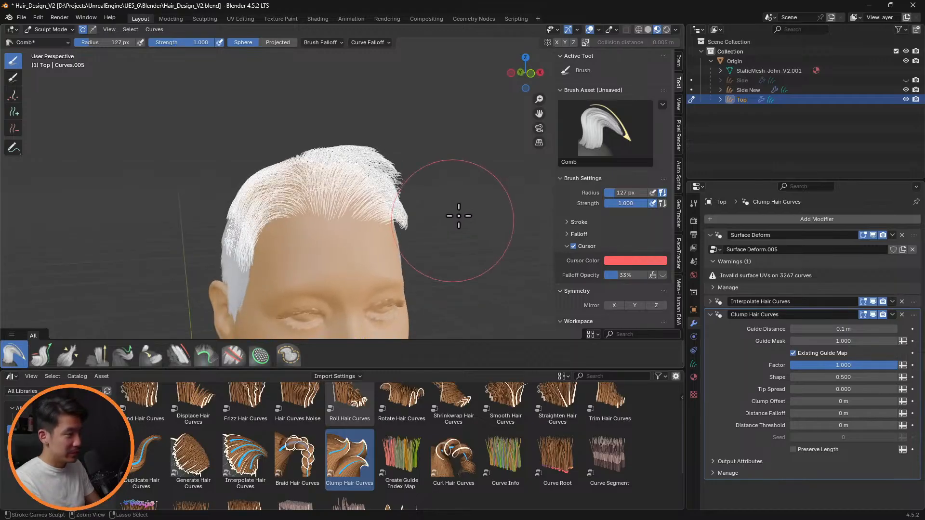
key(ctrl+z)
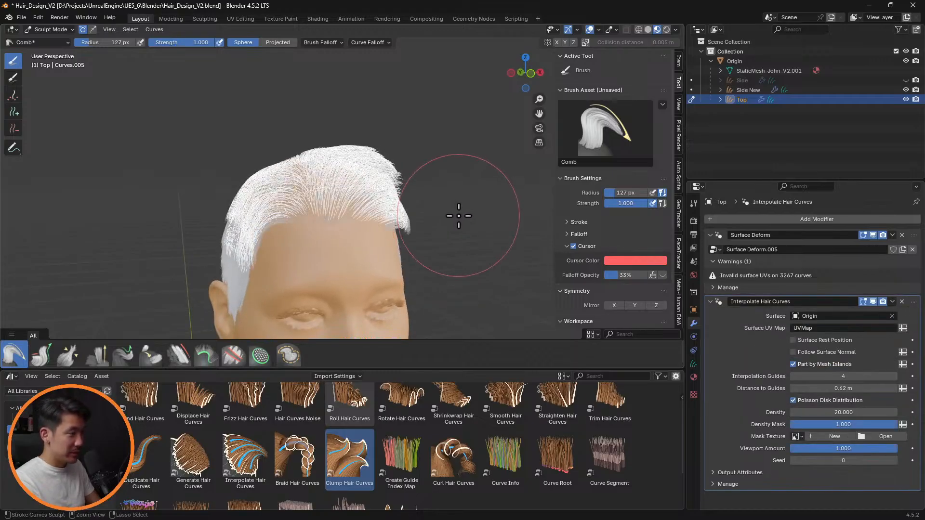
key(ctrl+z)
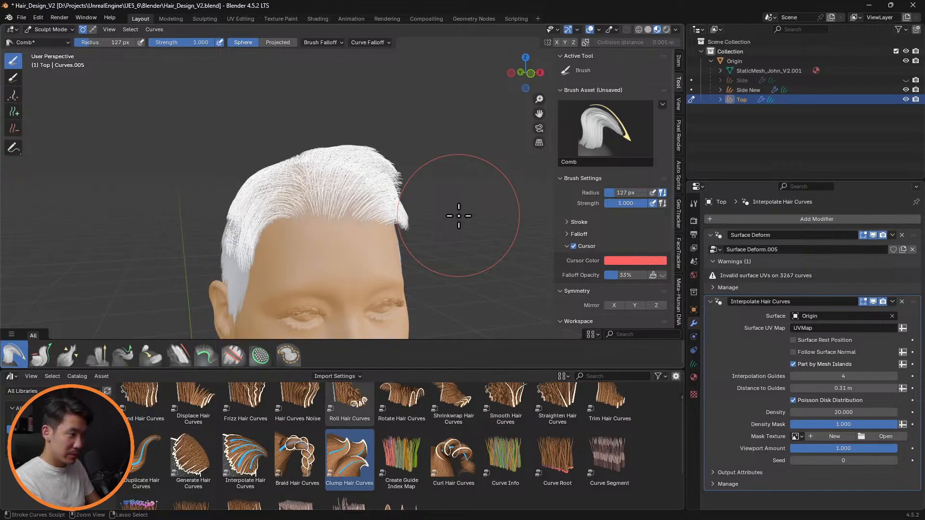
key(ctrl+z)
key(ctrl+z)
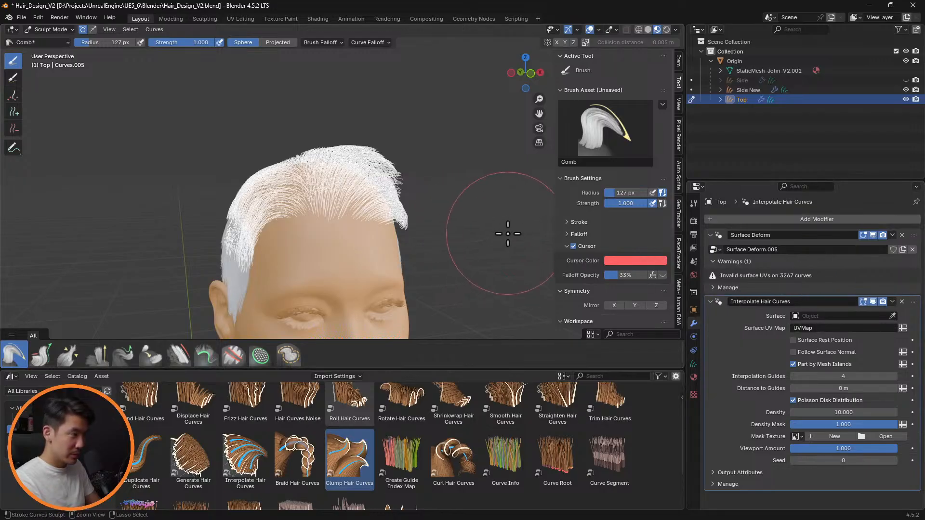
key(ctrl+z)
key(ctrl+shift+z)
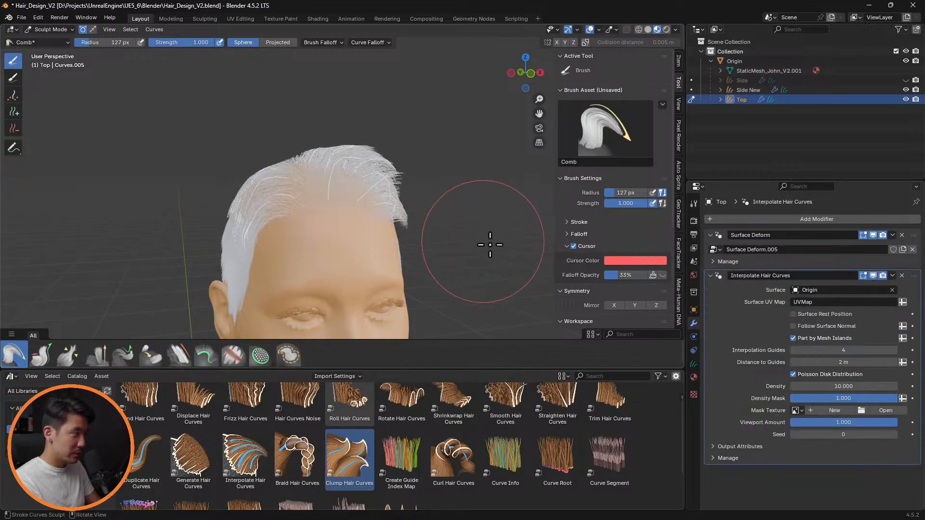
Step: Set the Density of the Top hair's Interpolate Hair Curves modifier to 40
click(793, 375)
click(838, 386)
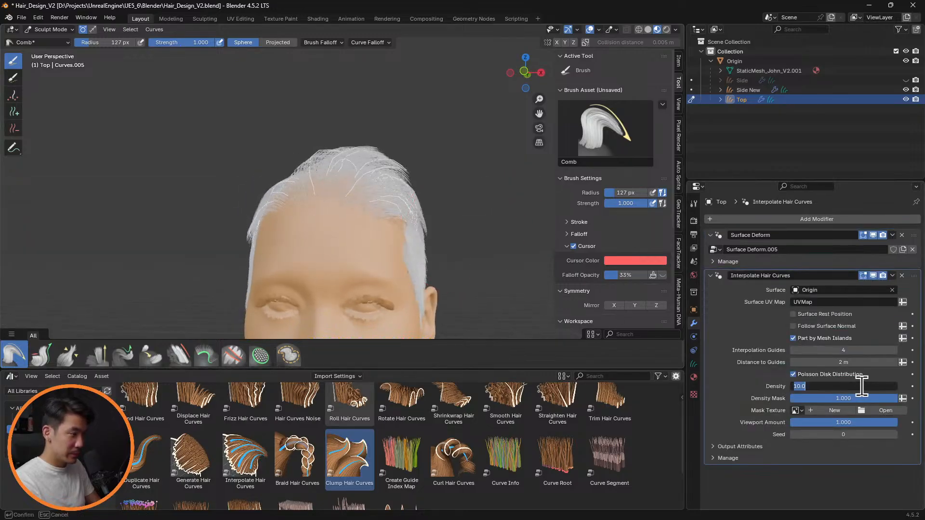
text(40)
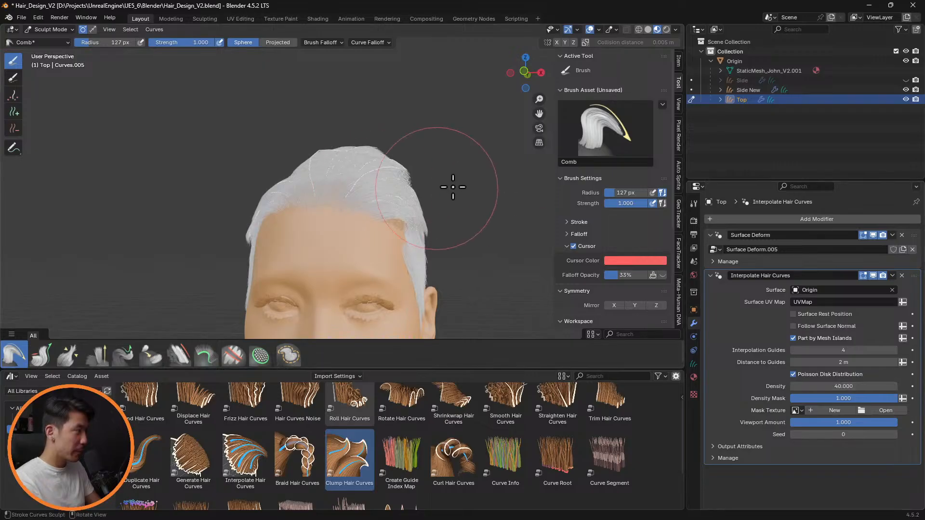
middle_drag(452, 188, 435, 171)
middle_drag(448, 247, 438, 398)
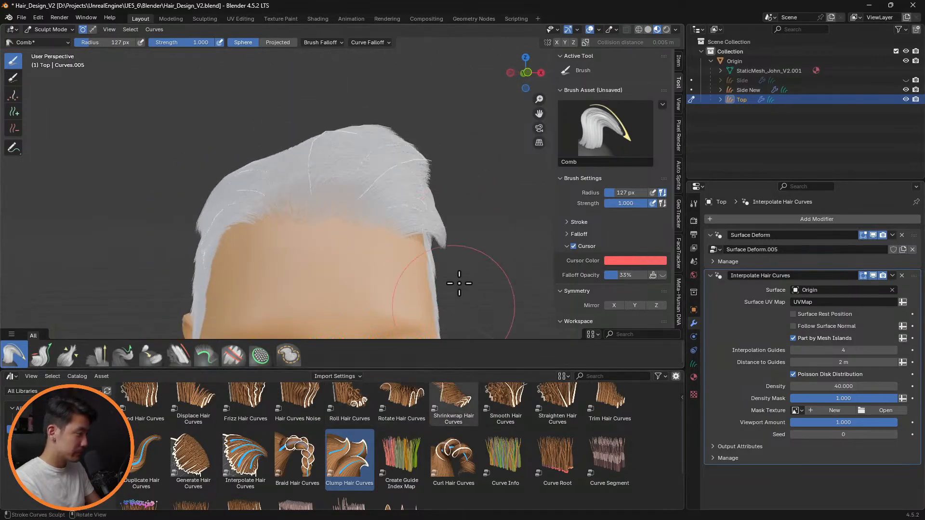
Step: Add a Curl Hair Curves modifier to the Top hair, with Existing Guide Map off and Guide Distance at 0 m
drag(472, 456, 393, 187)
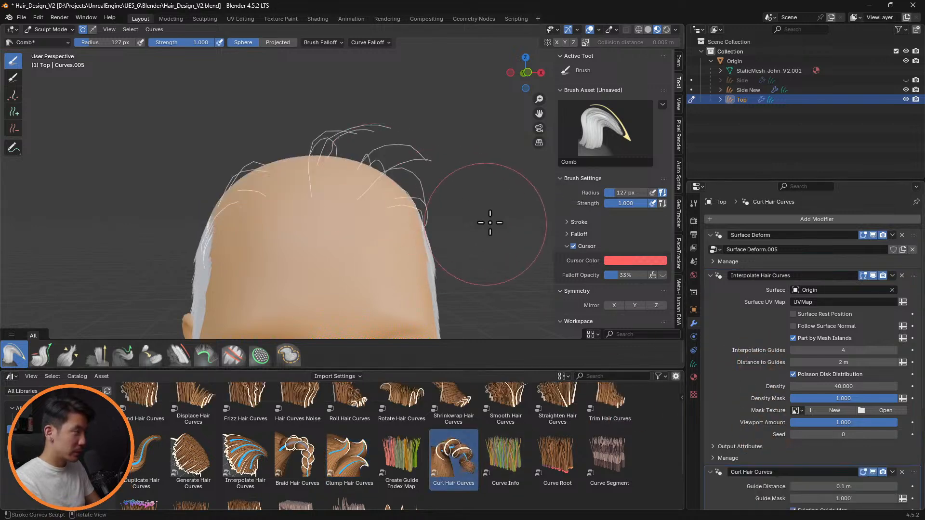
scroll(782, 375, down, 5)
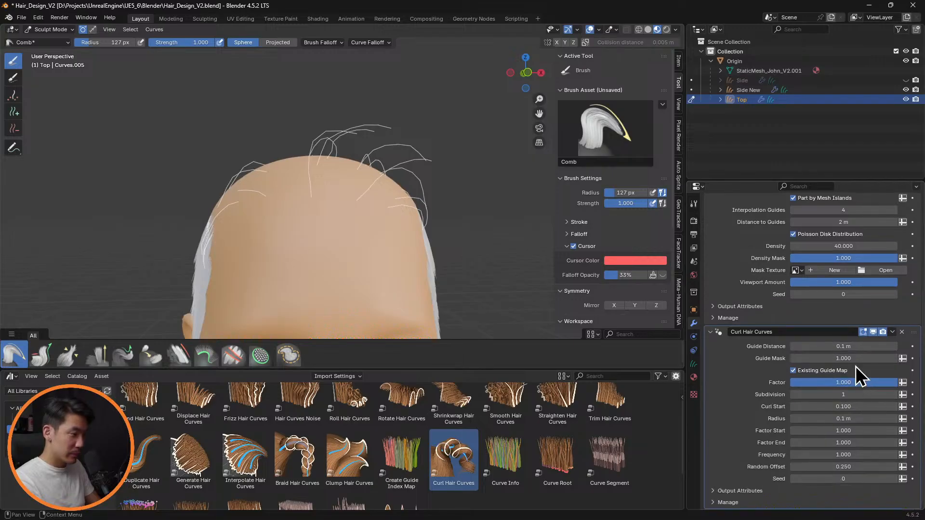
click(854, 394)
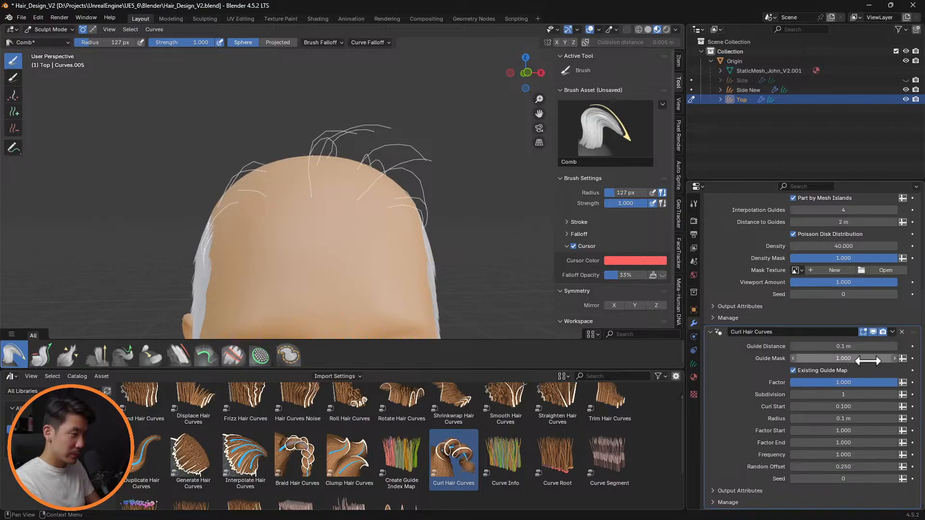
click(798, 371)
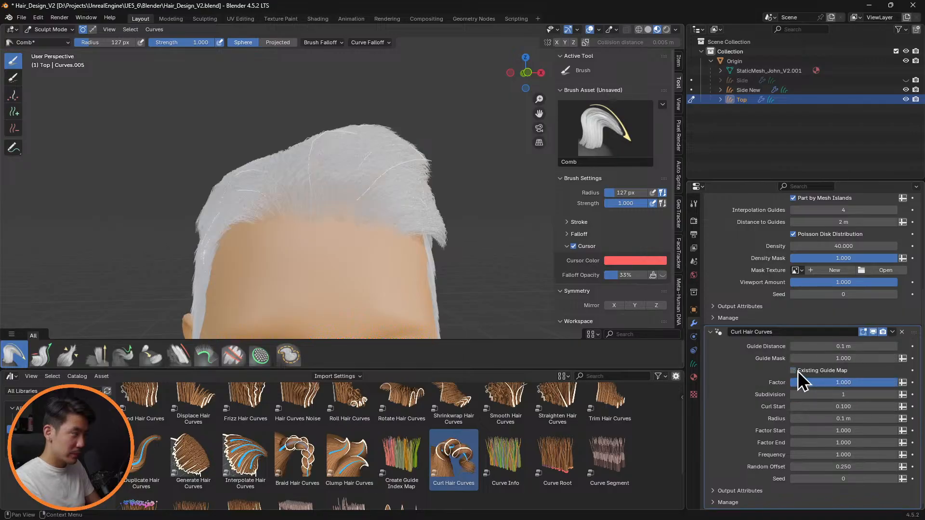
click(801, 371)
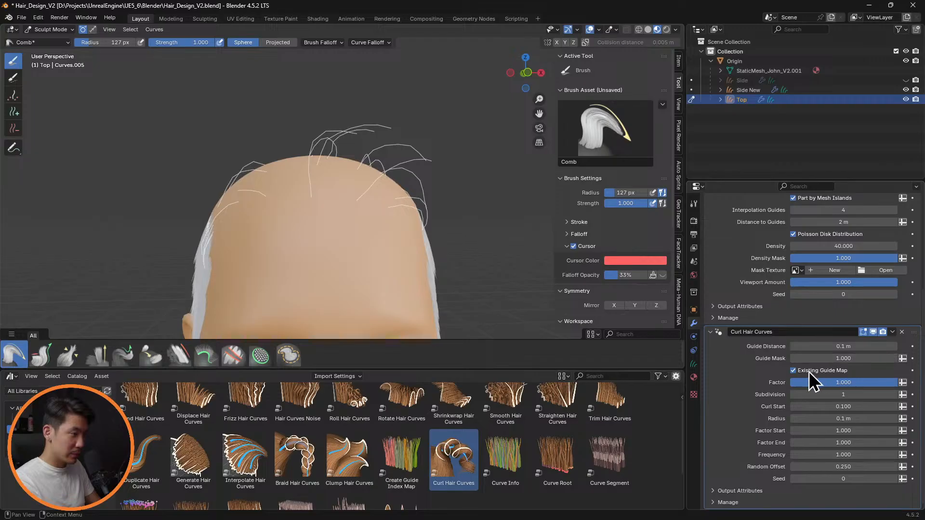
click(809, 372)
click(828, 369)
drag(840, 346, 856, 347)
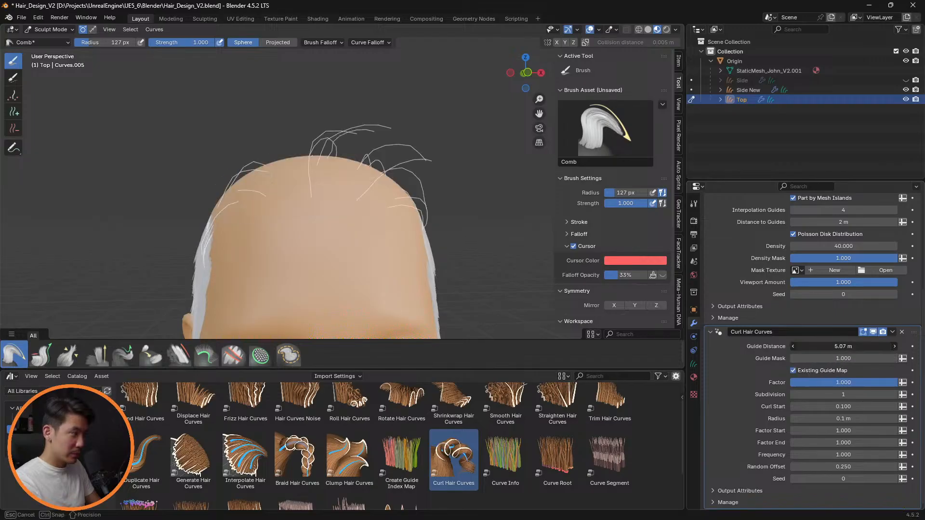
click(816, 372)
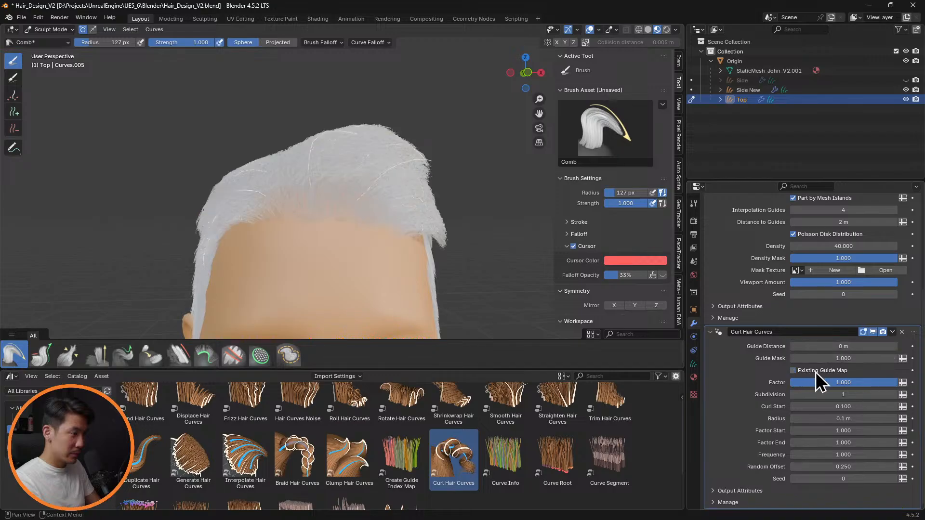
Step: Set the curl's Subdivision to 4, Curl Start to 0.520, Radius to 0.29 m and Factor to 0.449, and compare the hair with and without it
drag(851, 400, 865, 400)
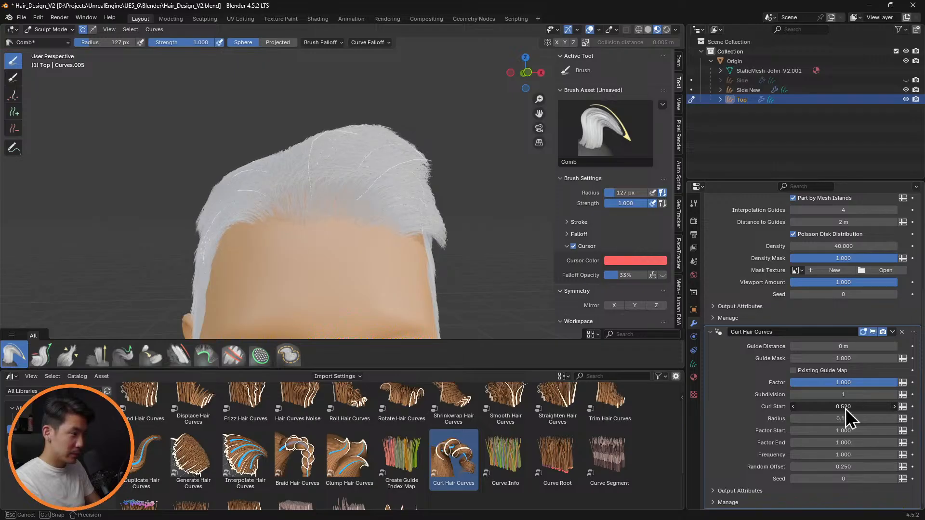
drag(851, 421, 827, 382)
mouse_move(448, 226)
middle_down()
mouse_move(440, 234)
mouse_move(458, 237)
mouse_move(420, 215)
mouse_move(560, 243)
middle_up()
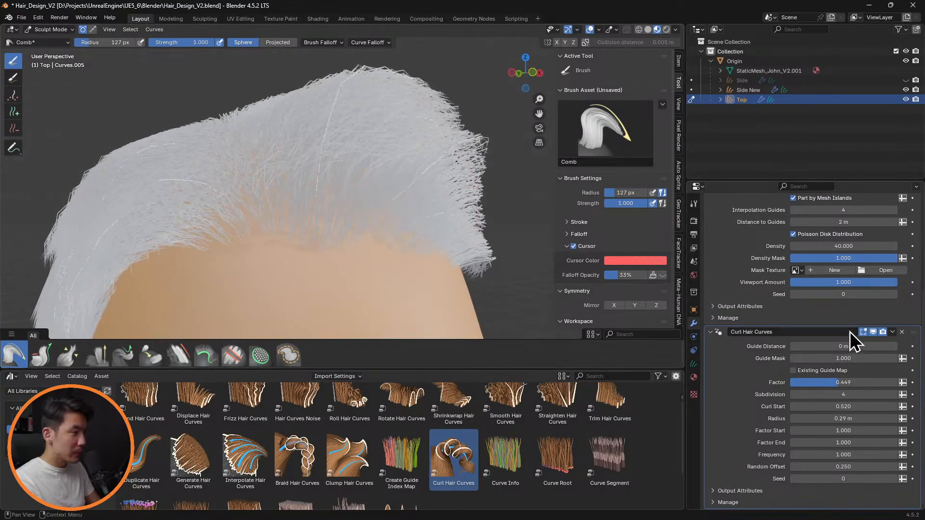
click(873, 334)
click(873, 335)
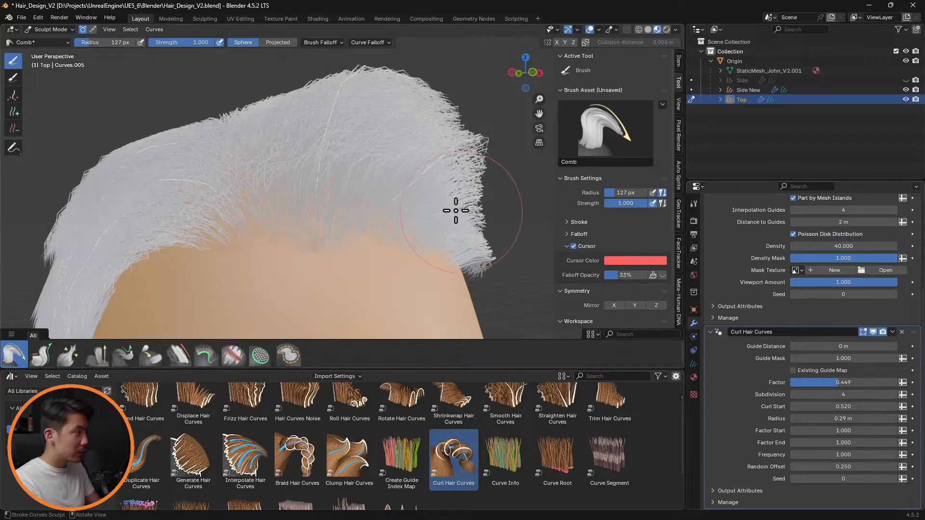
mouse_move(456, 211)
middle_down()
mouse_move(438, 202)
mouse_move(473, 212)
mouse_move(472, 190)
mouse_move(486, 342)
middle_up()
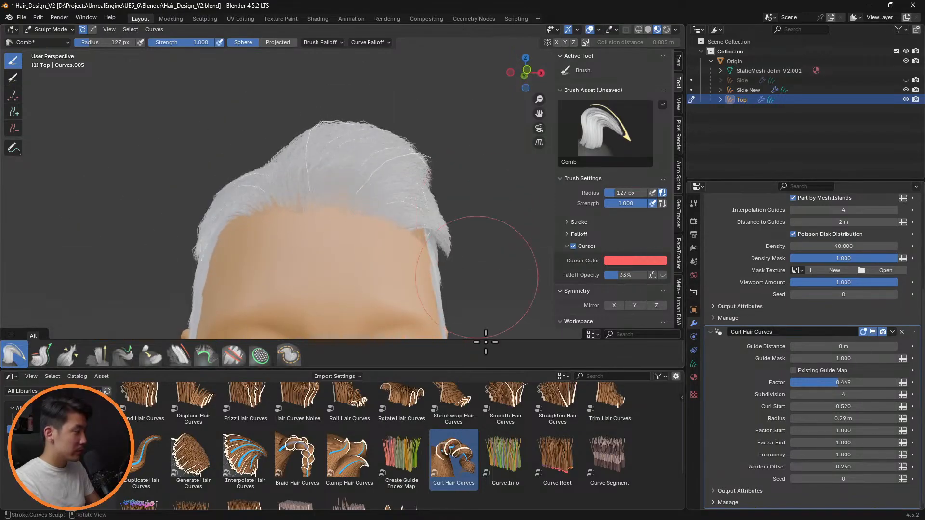
Step: Add a Frizz Hair Curves modifier to the Top hair and set its Distance to 0.05 m
scroll(539, 441, up, 1)
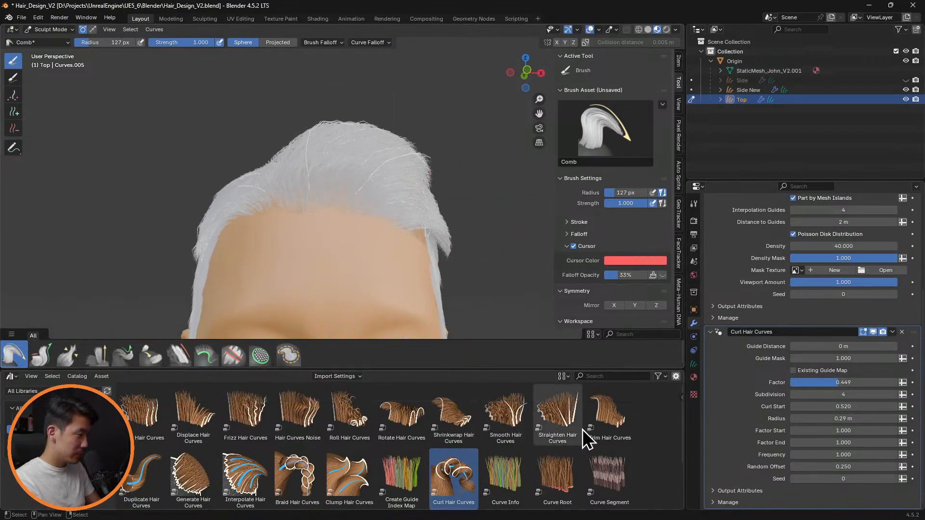
scroll(504, 416, down, 1)
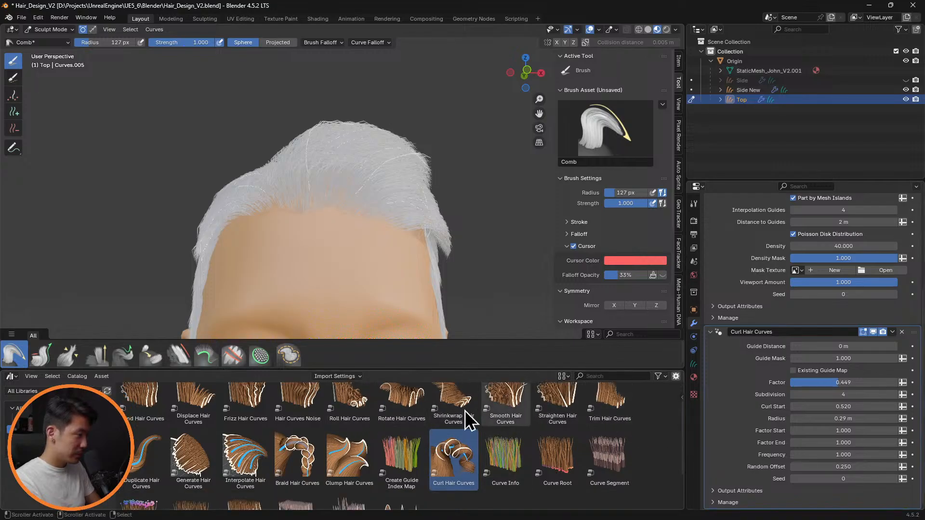
scroll(262, 409, up, 1)
drag(246, 405, 369, 181)
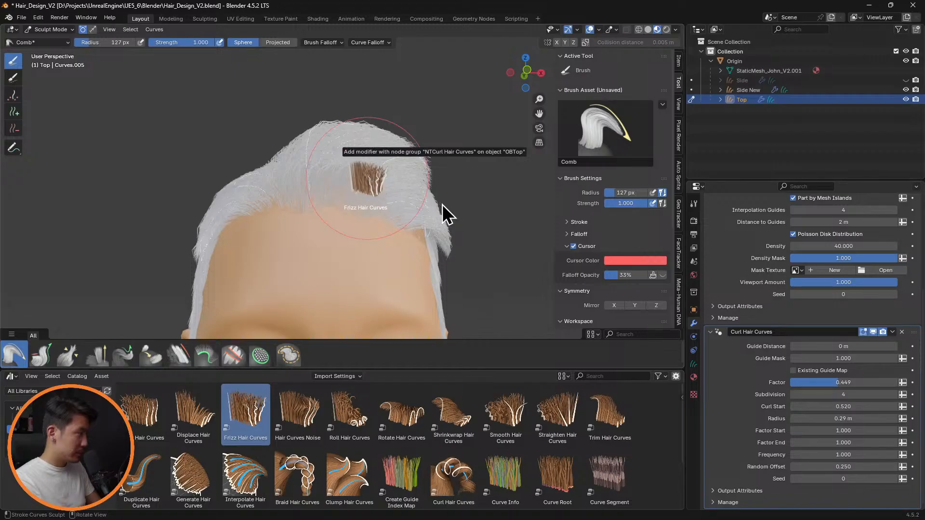
scroll(831, 417, down, 5)
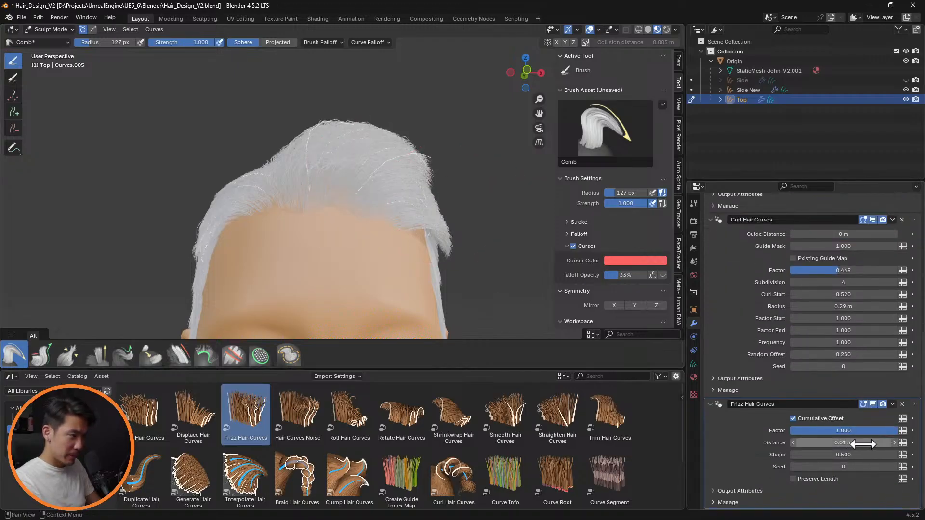
click(869, 447)
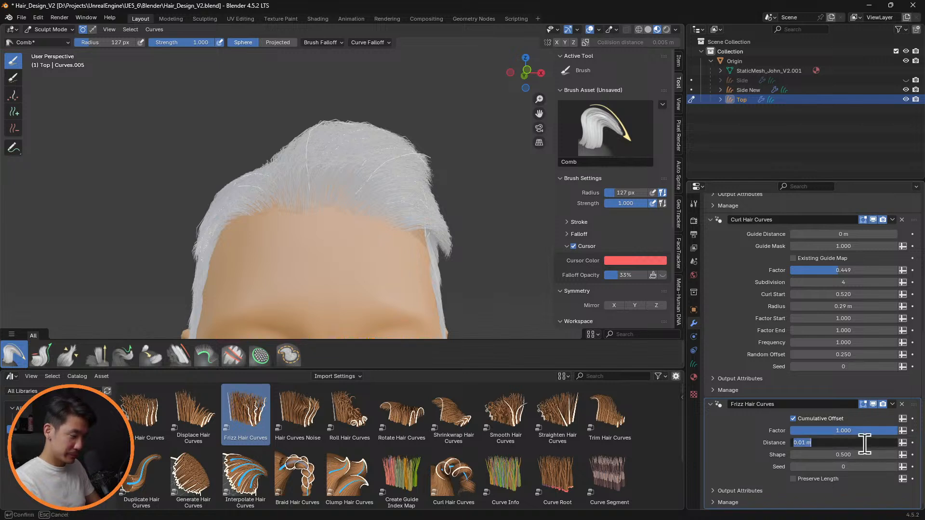
key(Return)
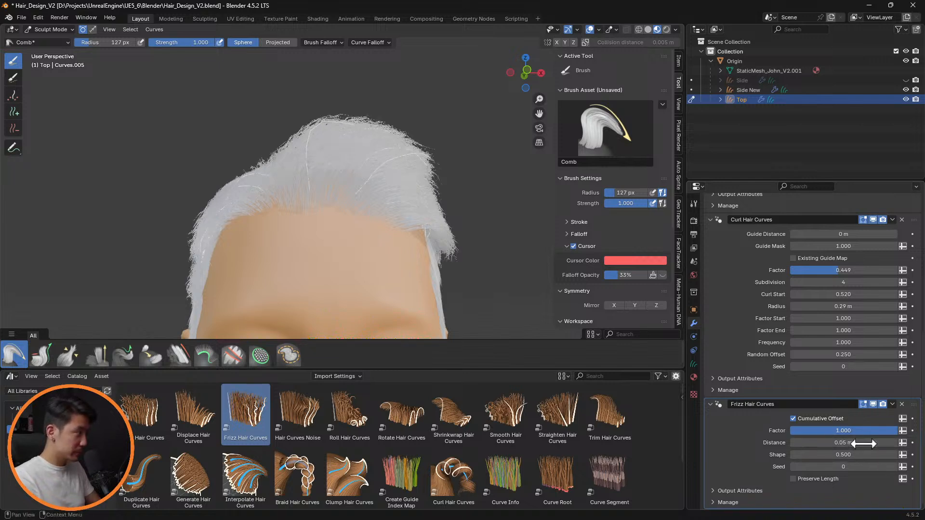
Step: Try a Frizz Distance of 0.02 m on the Top hair and check the strands up close
click(855, 454)
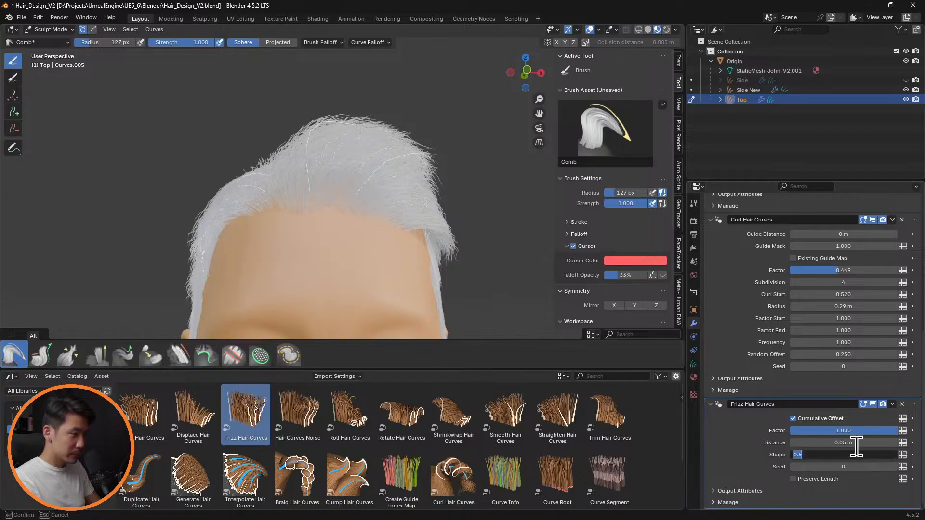
click(859, 444)
click(905, 413)
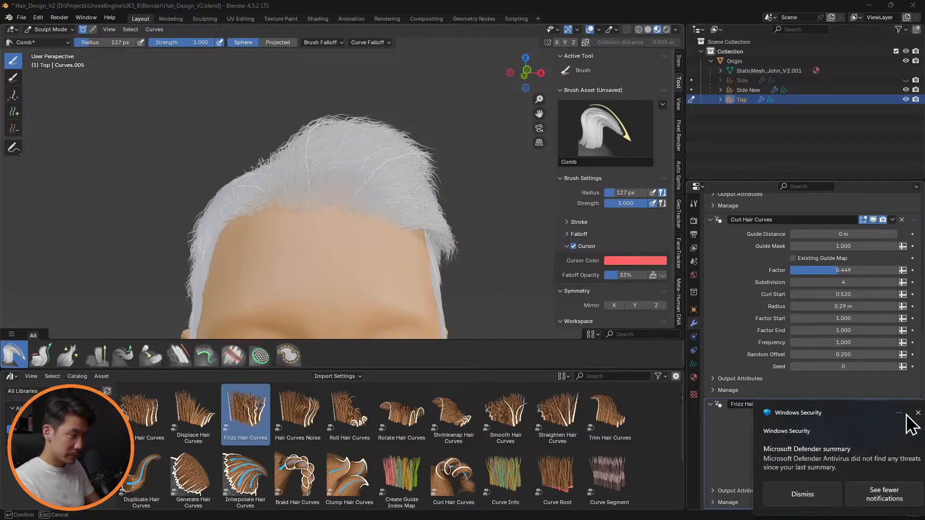
text(0.02)
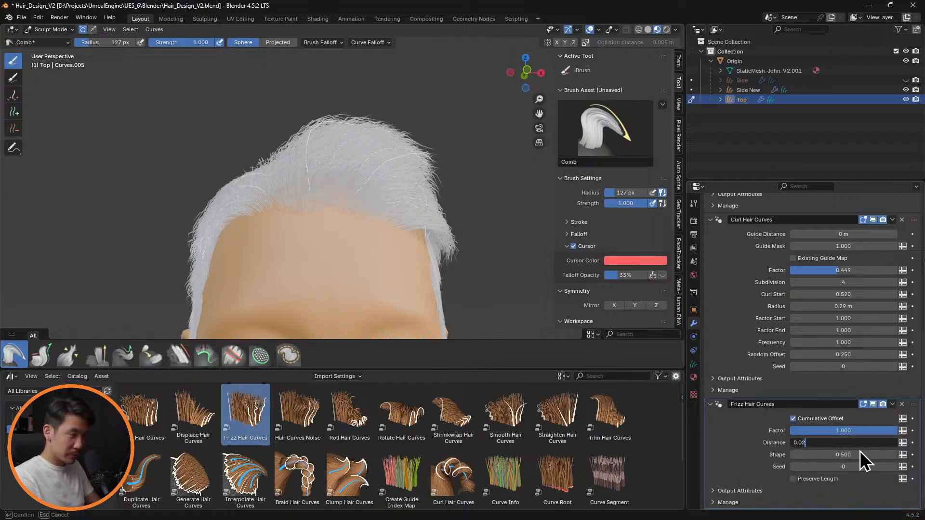
key(Return)
middle_drag(400, 204, 284, 232)
scroll(419, 215, up, 5)
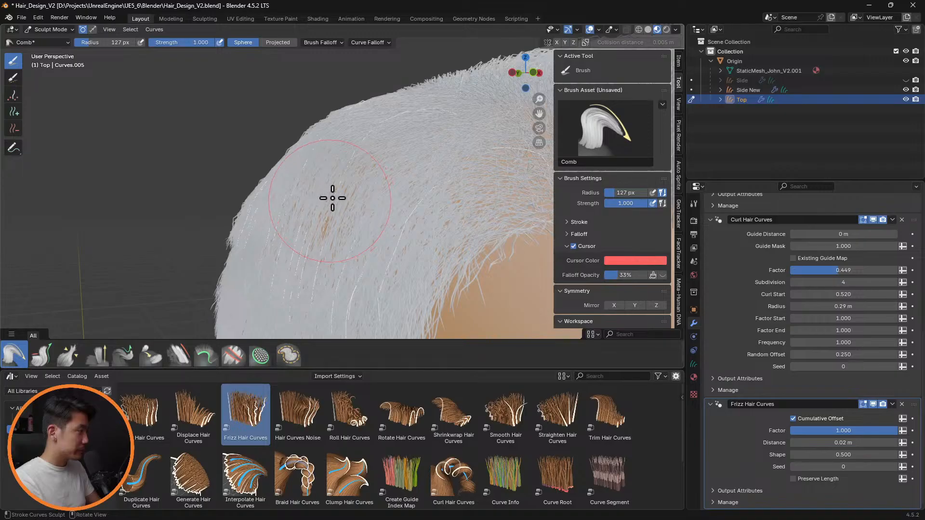
middle_drag(333, 199, 313, 193)
scroll(360, 222, down, 3)
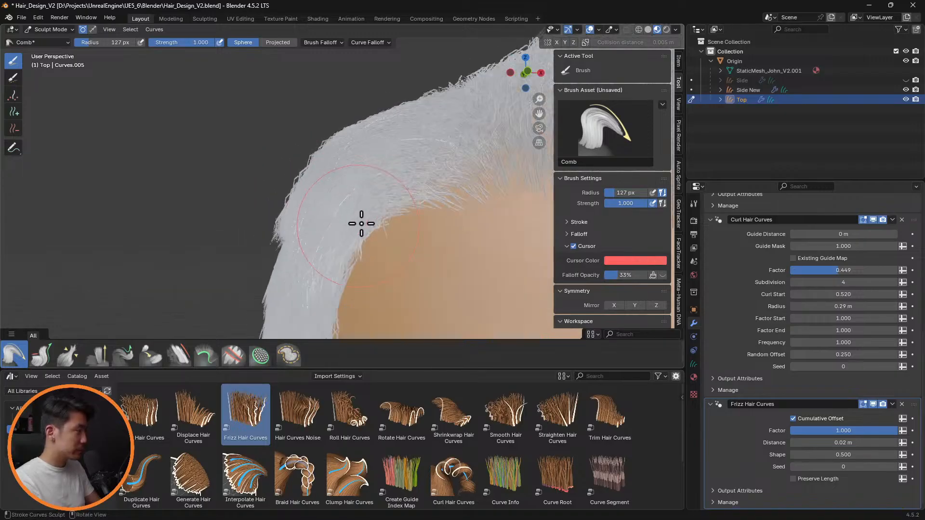
Step: Set the Frizz Hair Curves modifier's Distance to 0.01 m
click(848, 443)
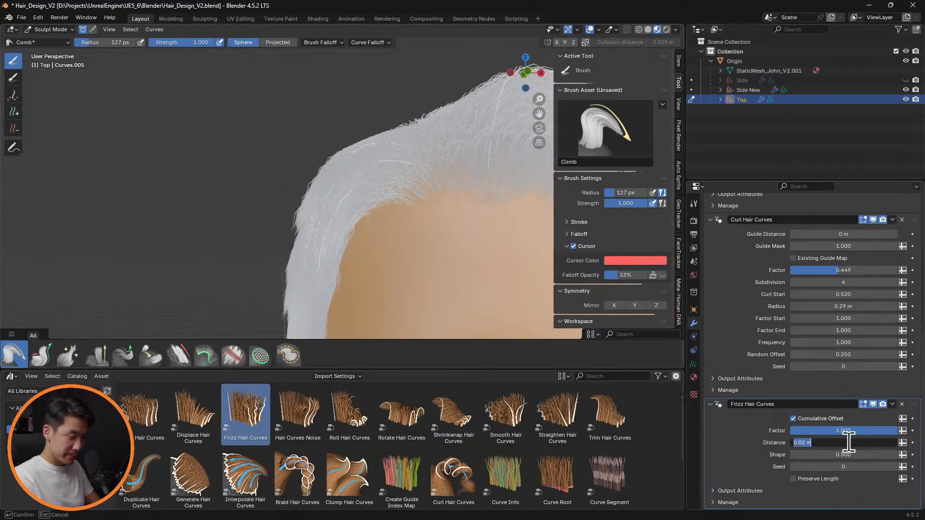
text(0.01)
key(Return)
Step: Examine the frizzed Top hair and its transition into the side hair from the front, back and both sides of the head
mouse_move(491, 93)
middle_down()
mouse_move(495, 200)
mouse_move(348, 204)
mouse_move(364, 264)
mouse_move(413, 268)
mouse_move(512, 233)
mouse_move(531, 276)
mouse_move(510, 231)
mouse_move(527, 184)
mouse_move(471, 196)
mouse_move(502, 207)
mouse_move(482, 237)
mouse_move(513, 239)
middle_up()
scroll(434, 236, up, 6)
middle_drag(435, 234, 552, 251)
middle_drag(440, 270, 337, 230)
scroll(425, 261, down, 2)
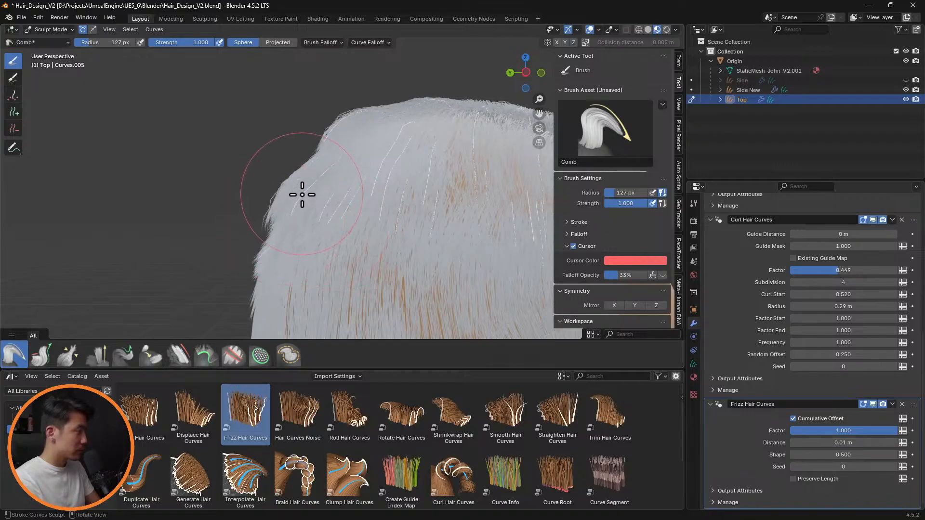
middle_drag(318, 207, 465, 195)
scroll(468, 197, down, 2)
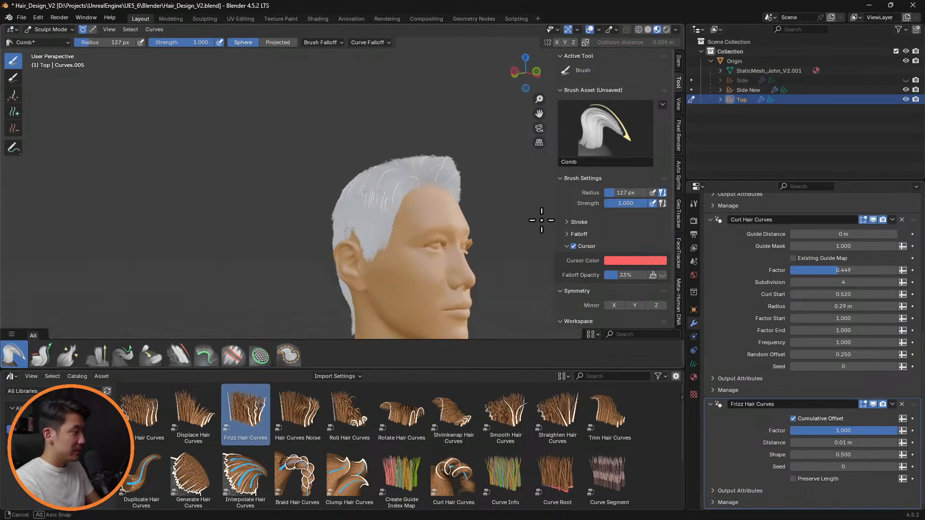
middle_drag(542, 220, 464, 186)
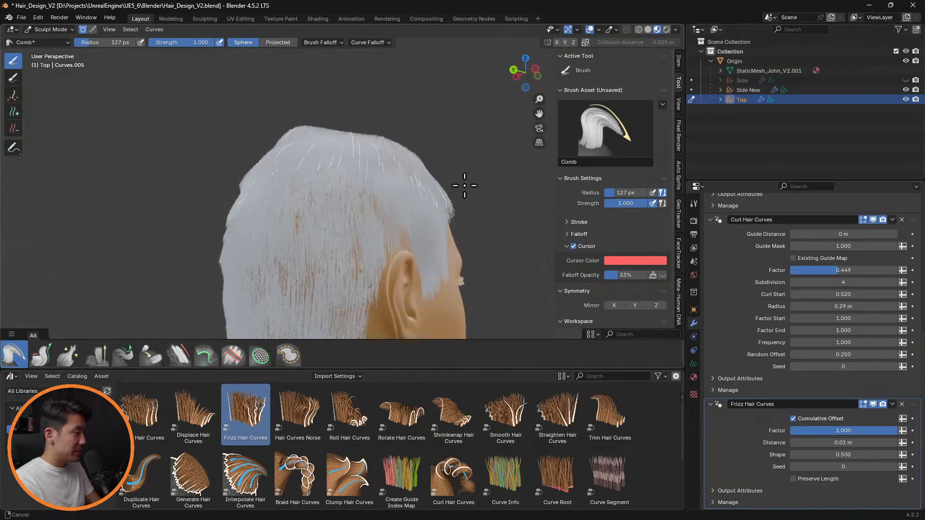
scroll(382, 192, up, 2)
middle_drag(520, 222, 426, 223)
scroll(368, 232, up, 2)
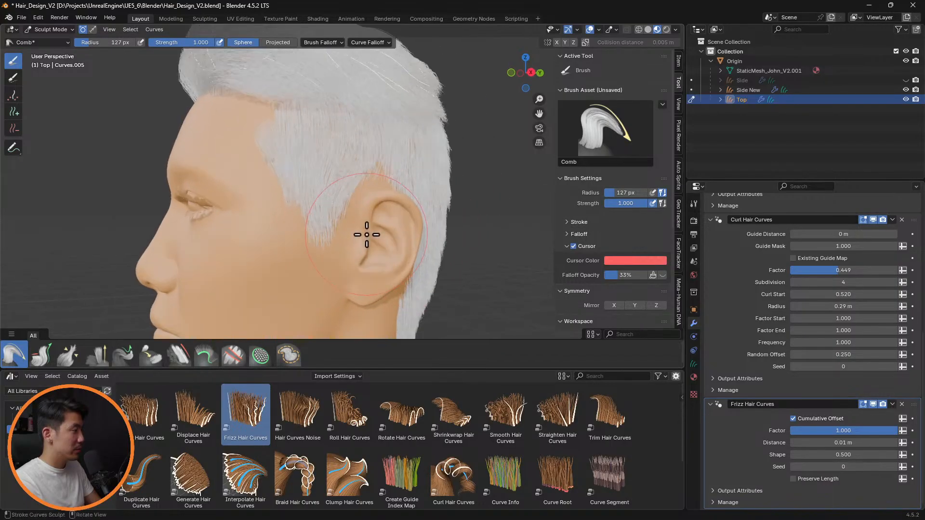
Step: Leave sculpting of the Top hair and put the Side New hair into Sculpt Mode instead
click(746, 92)
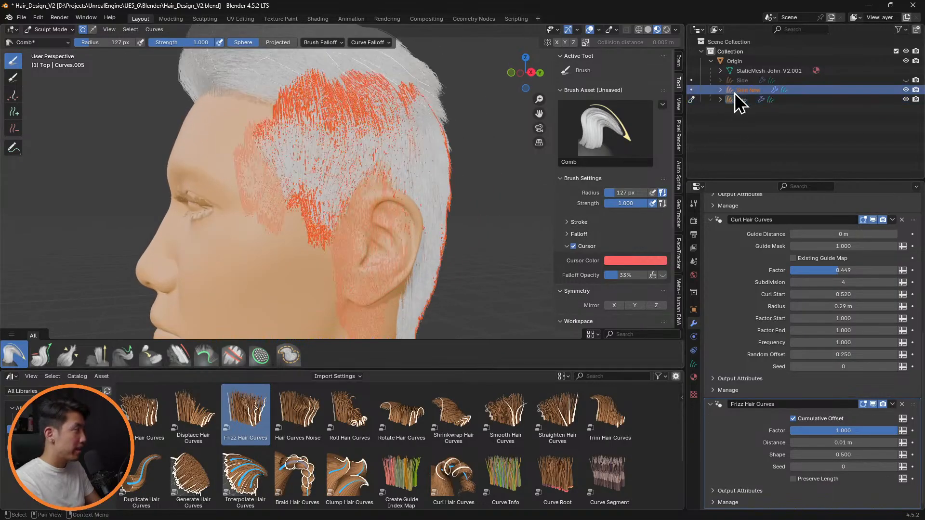
scroll(320, 155, up, 4)
shift+middle_drag(451, 182, 509, 259)
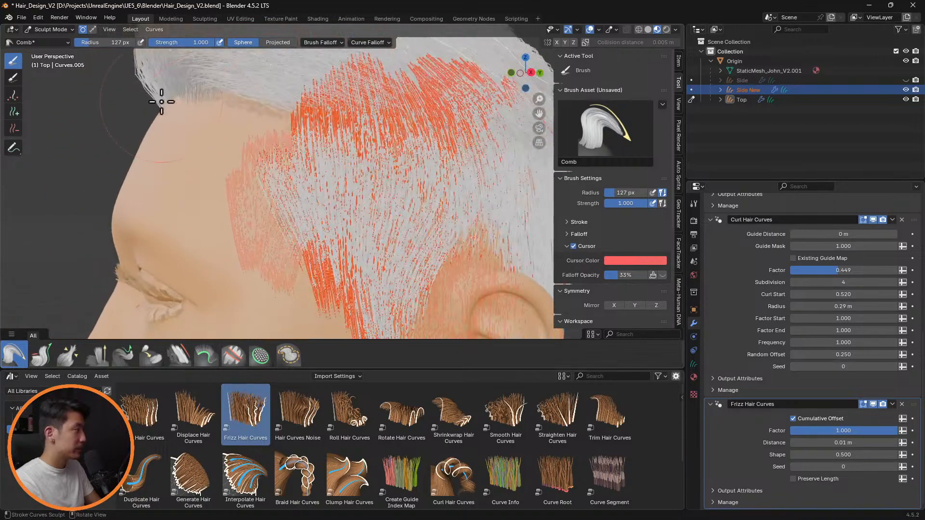
click(64, 42)
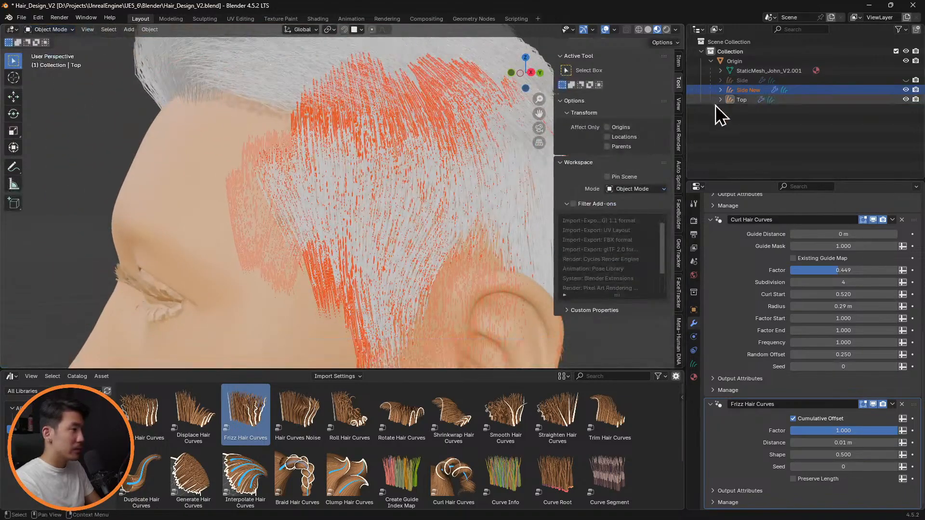
click(747, 91)
click(748, 99)
click(750, 89)
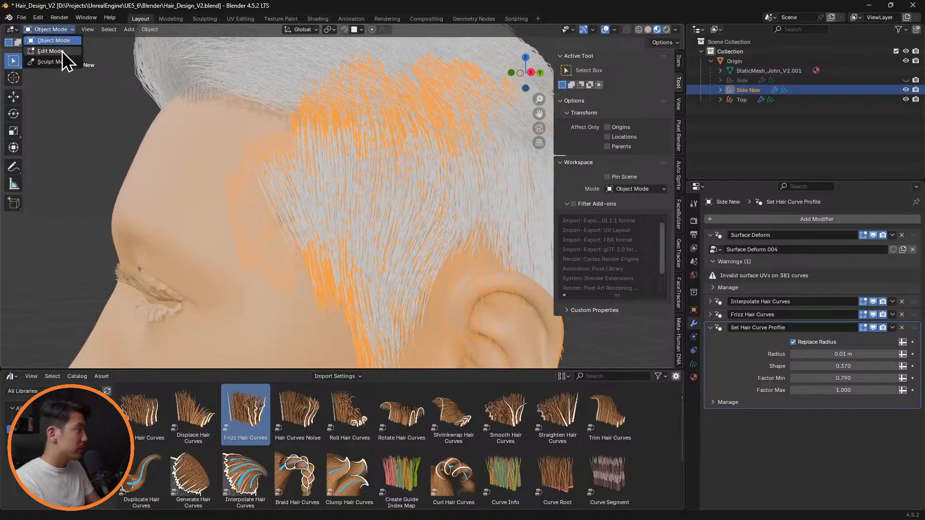
click(54, 62)
Step: Remove the stray Side New strand at the front temple hairline with the Delete brush and check the hairline from the front
key(f)
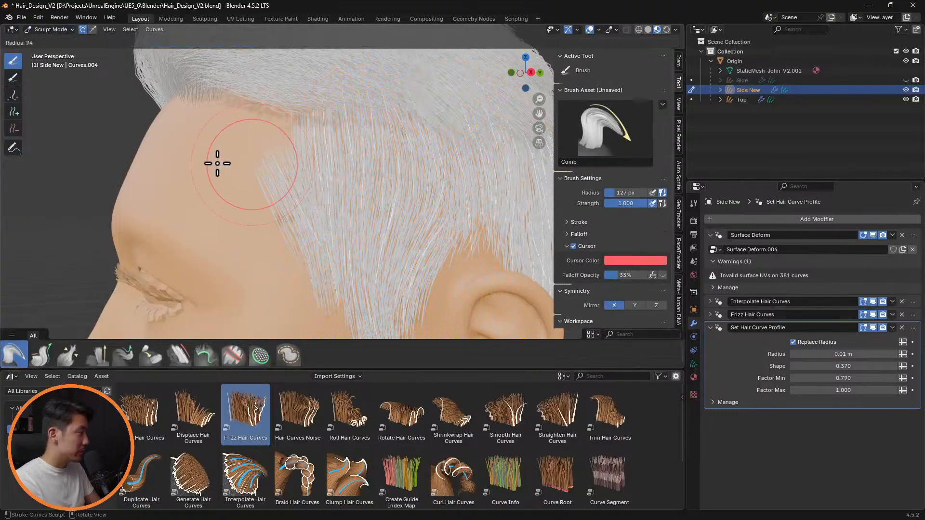
click(190, 161)
click(14, 128)
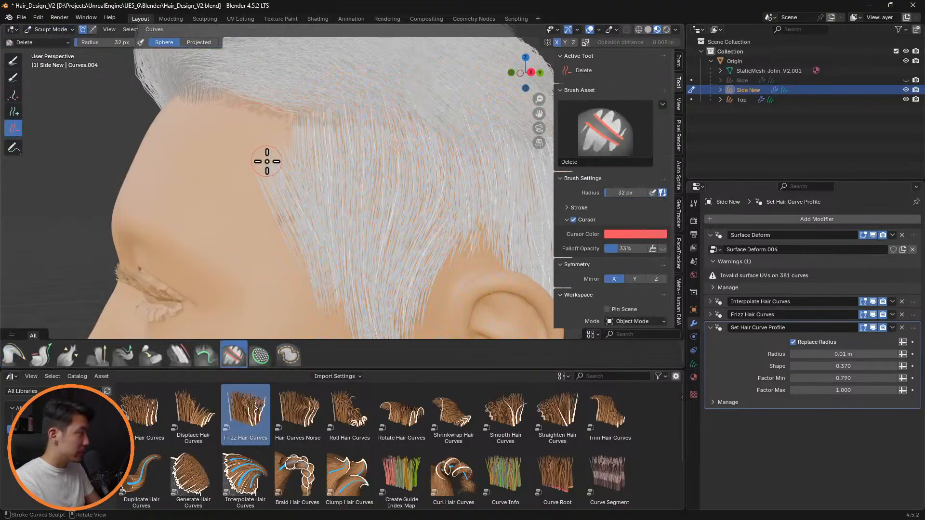
click(267, 162)
mouse_move(250, 161)
middle_down()
mouse_move(316, 178)
mouse_move(459, 190)
mouse_move(306, 182)
mouse_move(493, 196)
mouse_move(473, 198)
mouse_move(487, 200)
mouse_move(458, 174)
mouse_move(492, 196)
middle_up()
scroll(494, 194, down, 2)
scroll(478, 194, up, 3)
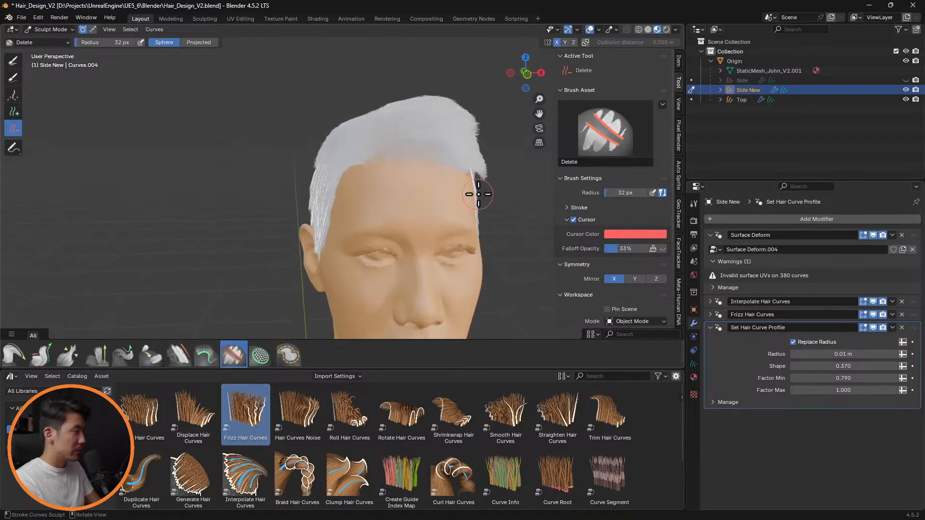
Step: Return to Object Mode and put the Top hair into Sculpt Mode, with its front and crown in view
click(51, 29)
click(62, 44)
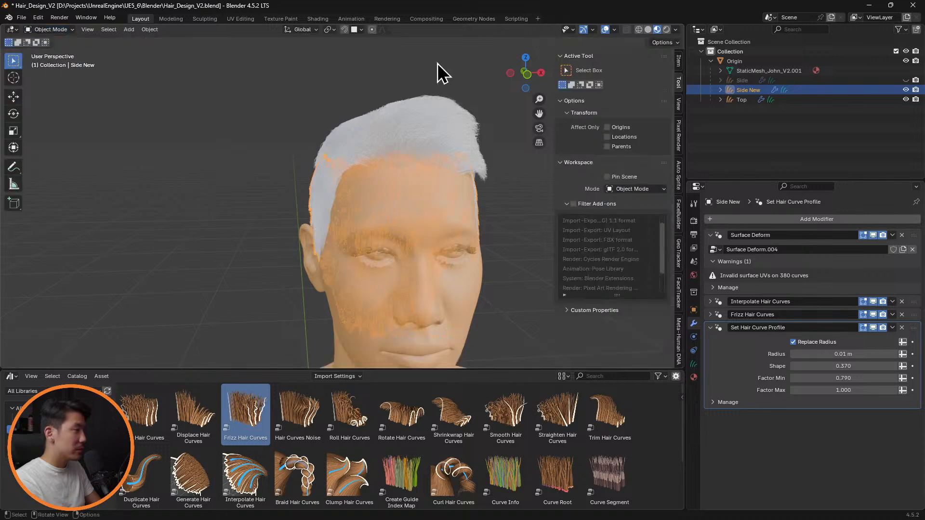
click(735, 99)
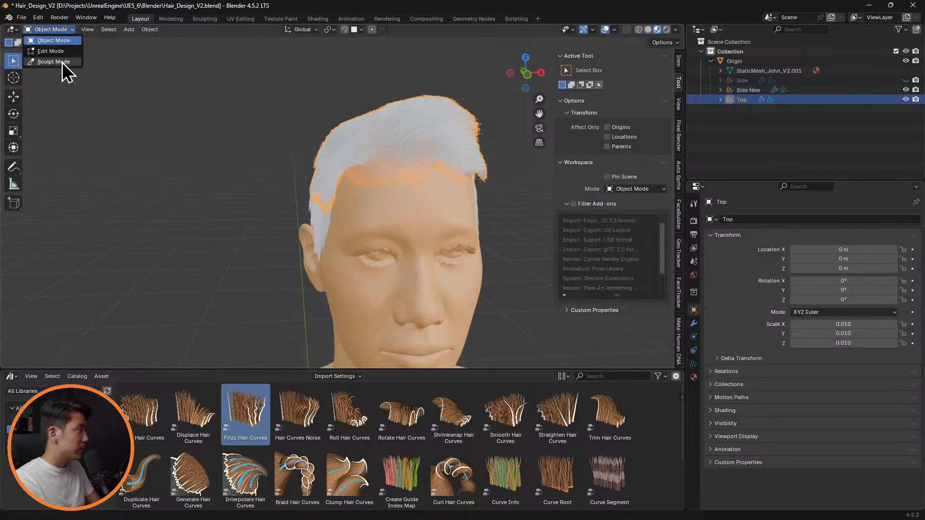
click(54, 62)
shift+middle_drag(454, 98, 432, 161)
scroll(428, 173, up, 3)
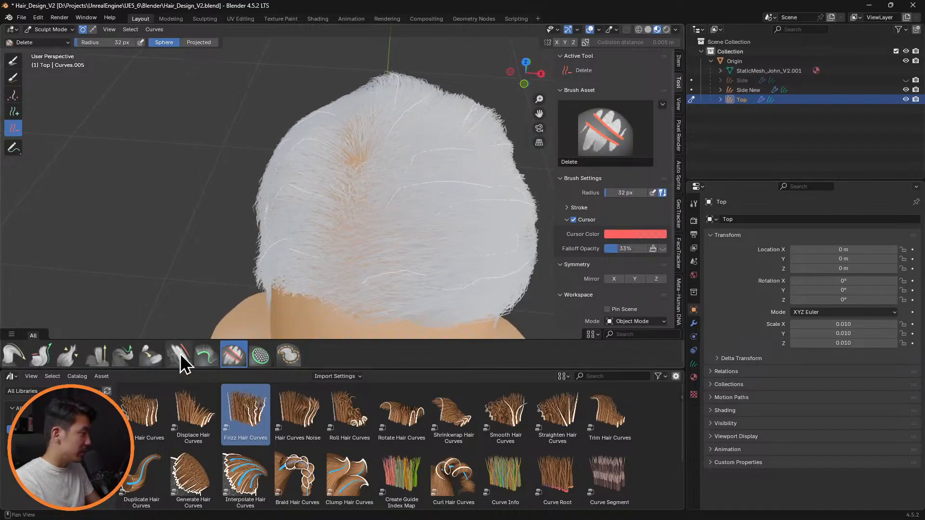
Step: Refine the Top hair's guide strands around the front hairline with the Slide and Comb brushes
click(151, 354)
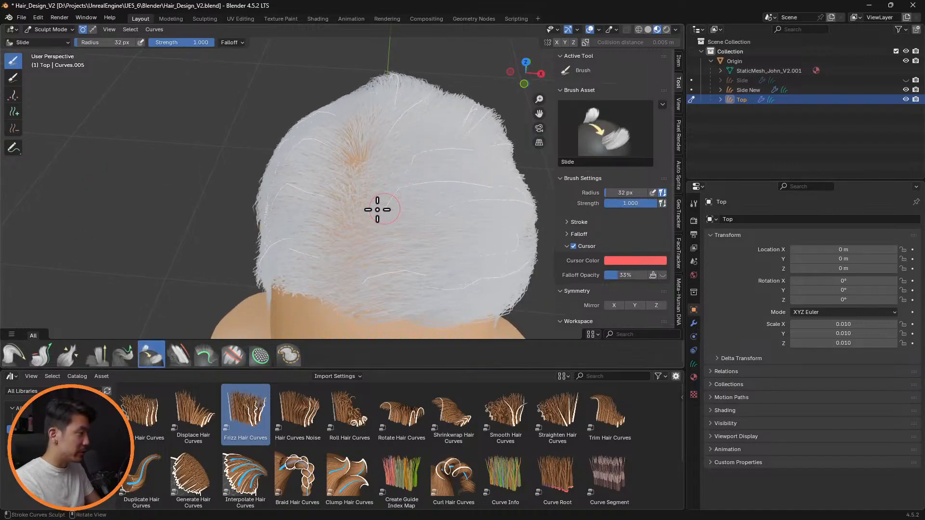
middle_drag(407, 186, 432, 154)
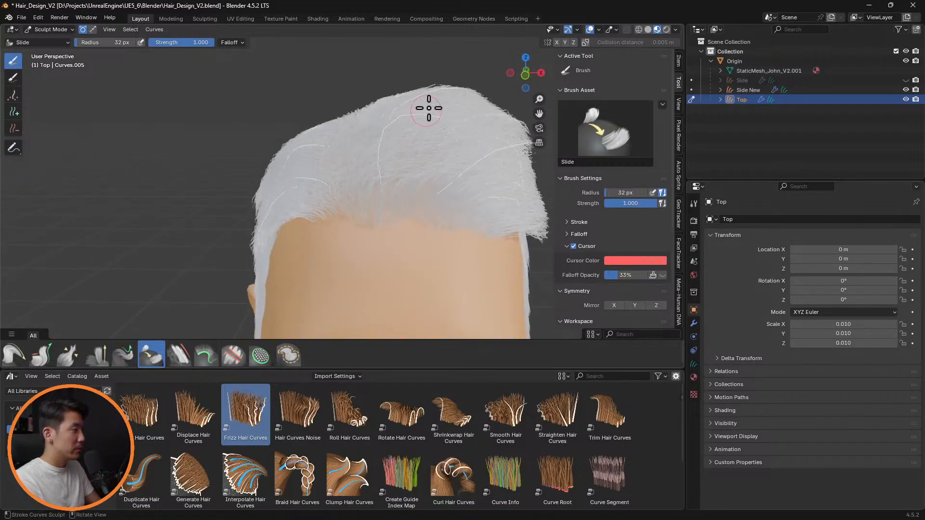
click(14, 355)
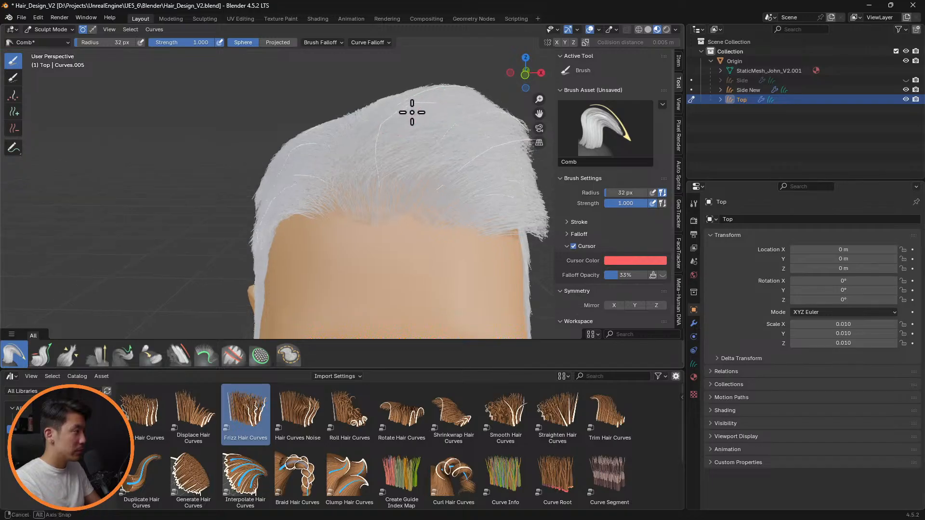
mouse_move(413, 107)
middle_down()
mouse_move(372, 103)
mouse_move(474, 107)
mouse_move(440, 143)
mouse_move(475, 155)
mouse_move(505, 145)
mouse_move(407, 144)
mouse_move(493, 138)
mouse_move(443, 186)
mouse_move(458, 196)
mouse_move(437, 196)
mouse_move(481, 302)
mouse_move(444, 277)
mouse_move(488, 251)
mouse_move(437, 235)
middle_up()
scroll(493, 138, down, 5)
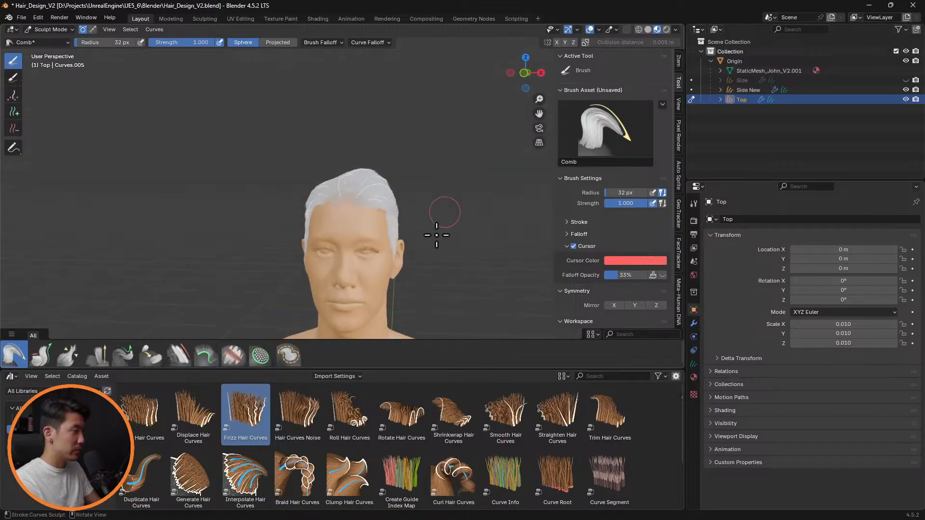
Step: Try an Interpolate Hair Curves Density of 50 on the Top hair and check the coverage up close
click(694, 323)
scroll(740, 371, down, 2)
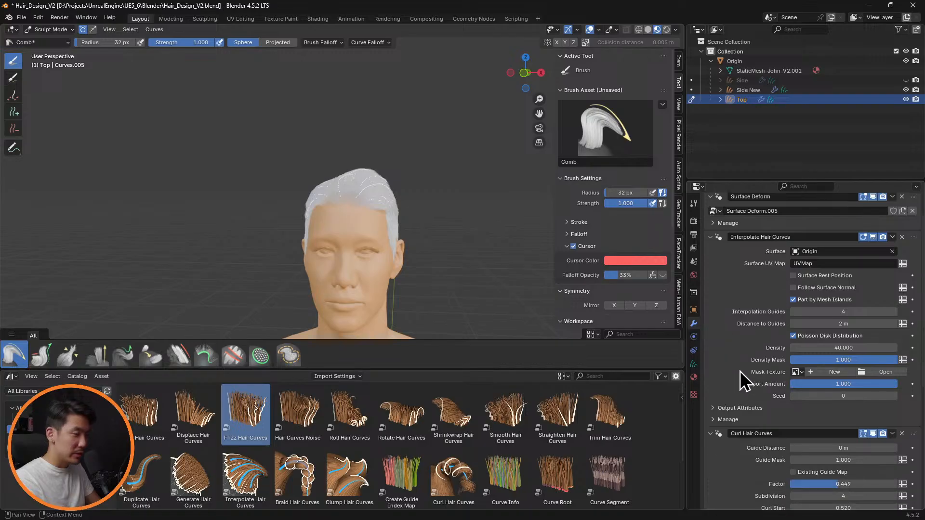
click(847, 348)
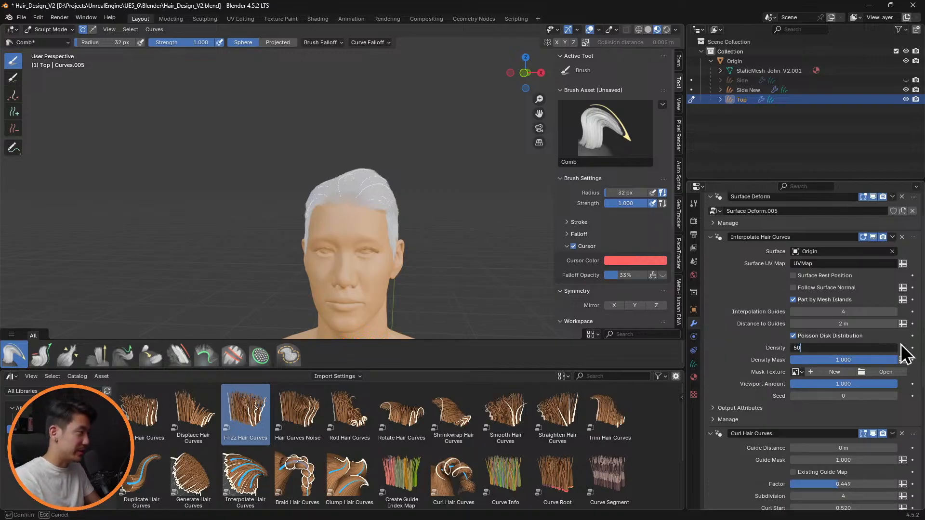
text(50)
key(Return)
scroll(441, 236, up, 3)
mouse_move(473, 237)
middle_down()
mouse_move(496, 304)
mouse_move(432, 217)
mouse_move(476, 245)
middle_up()
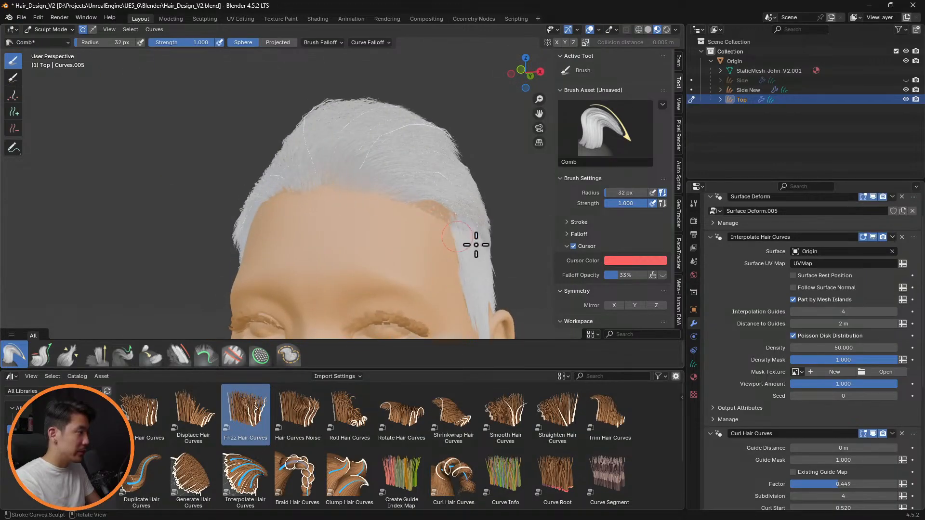
Step: Set the Top hair's Interpolate Hair Curves Density to 100, check the coverage and save the file
click(862, 347)
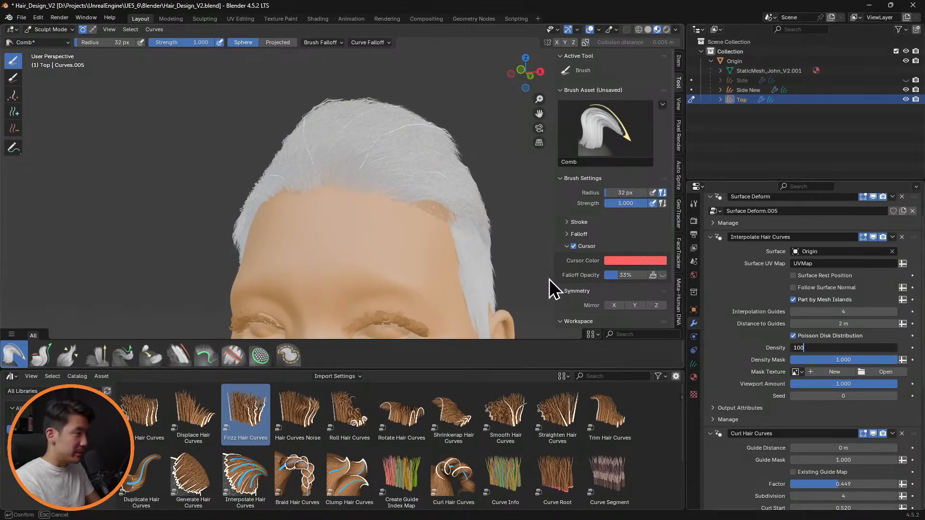
text(100)
key(Return)
mouse_move(454, 244)
middle_down()
mouse_move(472, 233)
mouse_move(564, 268)
mouse_move(525, 295)
mouse_move(415, 207)
mouse_move(436, 219)
mouse_move(432, 227)
mouse_move(310, 238)
mouse_move(436, 233)
mouse_move(424, 242)
mouse_move(448, 248)
middle_up()
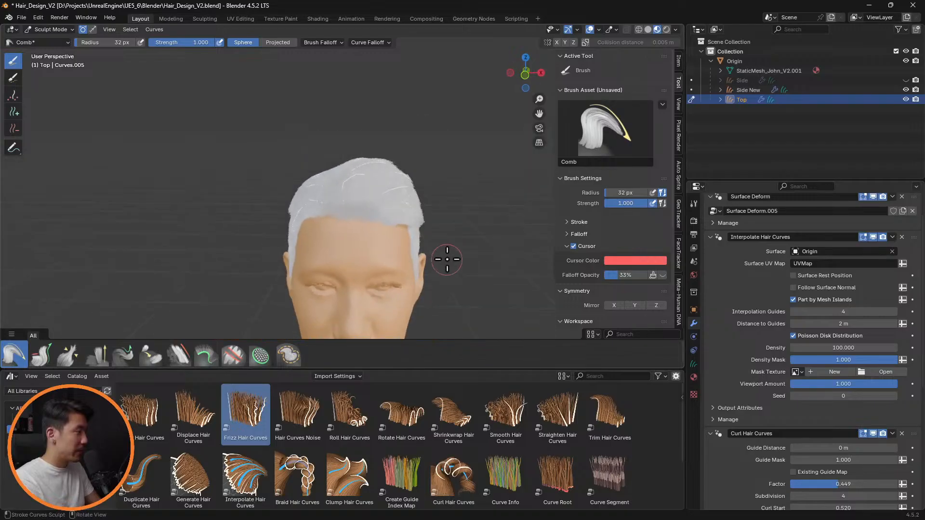
key(ctrl+s)
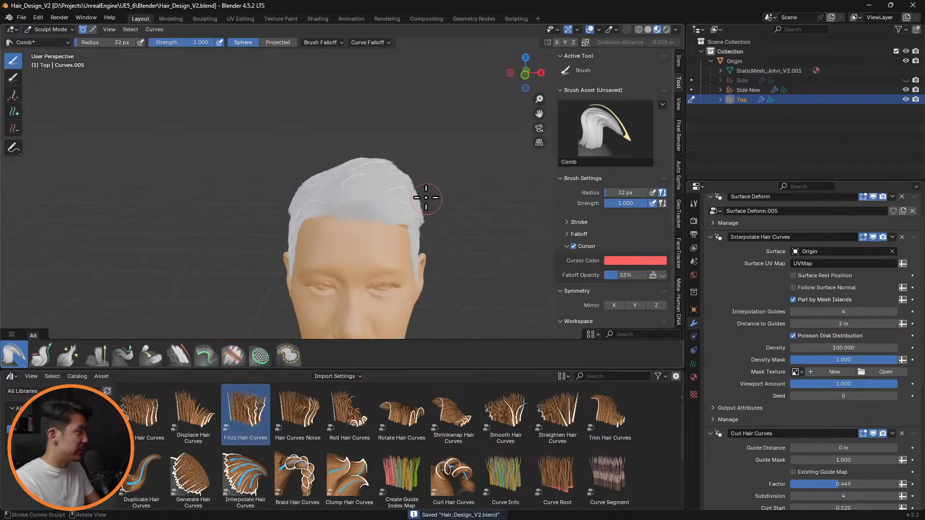
mouse_move(426, 197)
middle_down()
mouse_move(423, 262)
mouse_move(423, 202)
mouse_move(477, 171)
mouse_move(474, 223)
mouse_move(419, 208)
mouse_move(458, 209)
mouse_move(407, 201)
mouse_move(422, 186)
mouse_move(464, 217)
mouse_move(467, 193)
mouse_move(427, 200)
middle_up()
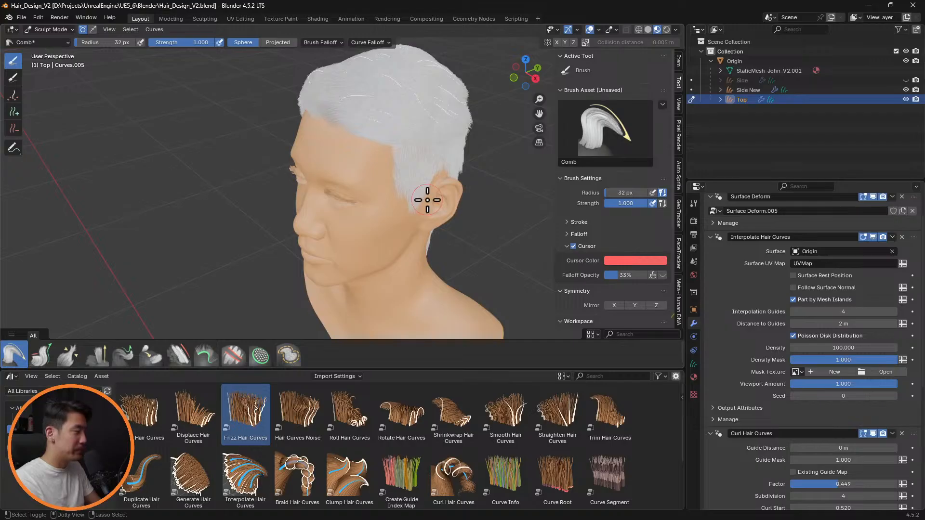
Step: Save the project as a new file named Hair_Export_V2.blend in the same folder
key(ctrl+shift+s)
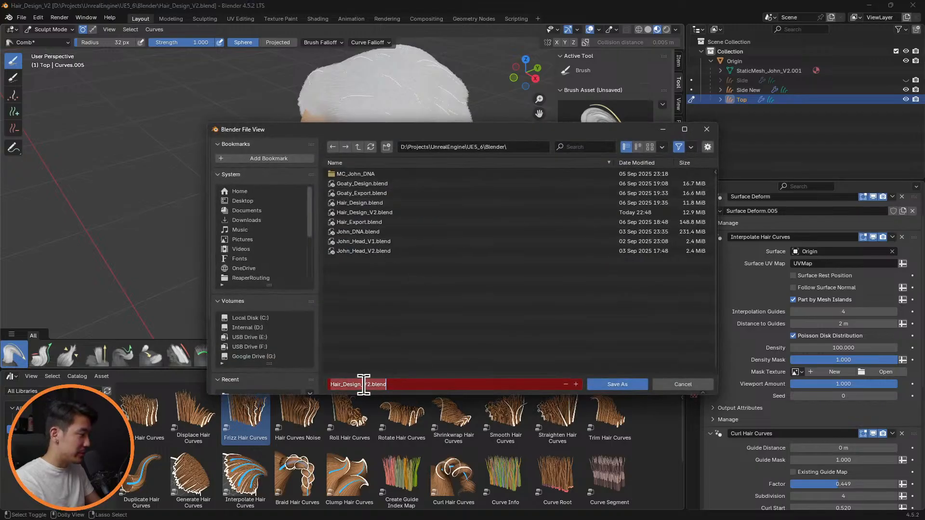
key(BackSpace)
key(BackSpace)
key(BackSpace)
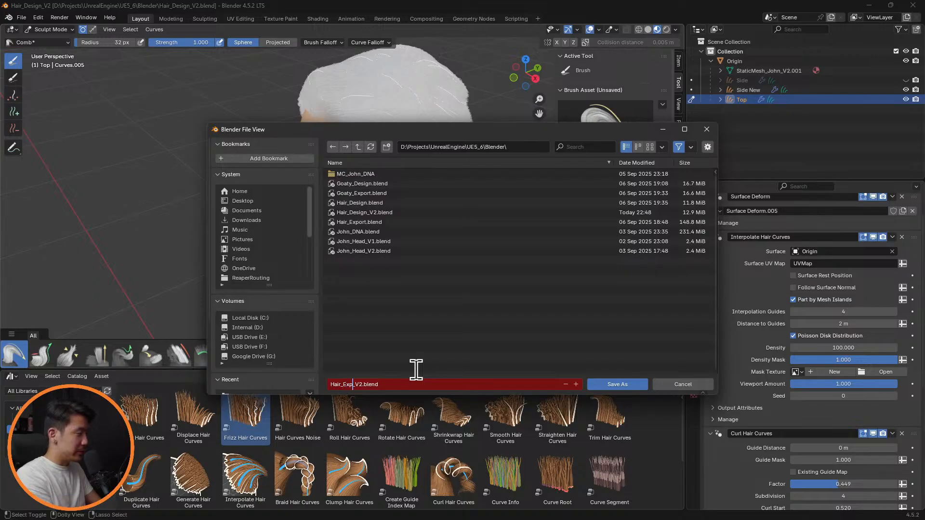
key(Return)
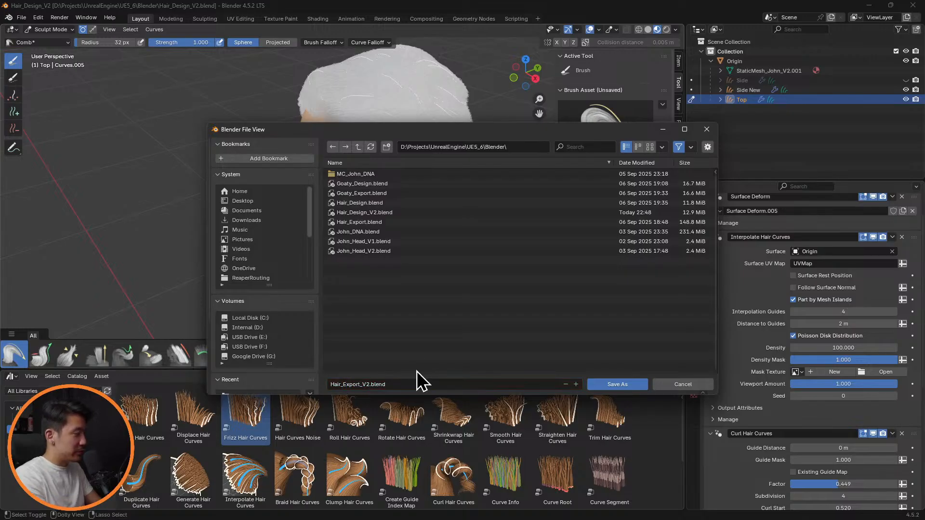
click(614, 385)
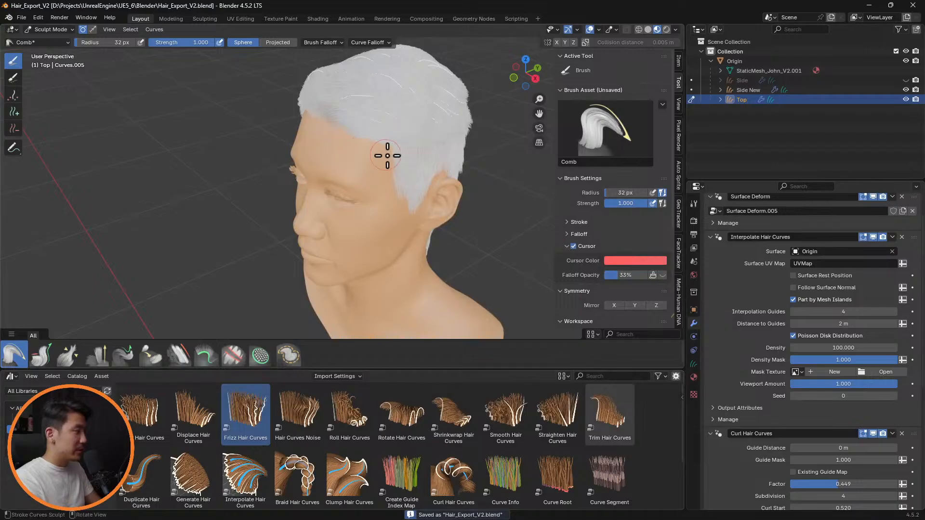
Step: Switch the Top hair back to Object Mode and save the export file
click(731, 101)
click(63, 31)
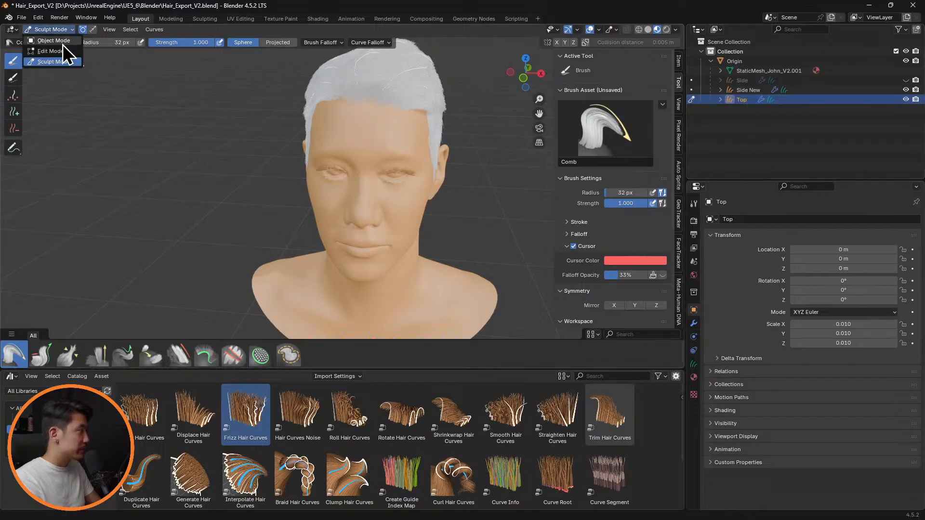
click(48, 41)
key(ctrl+s)
Step: Show the Top hair's modifier stack and collapse the Interpolate, Curl and Frizz Hair Curves modifiers
click(721, 100)
click(754, 119)
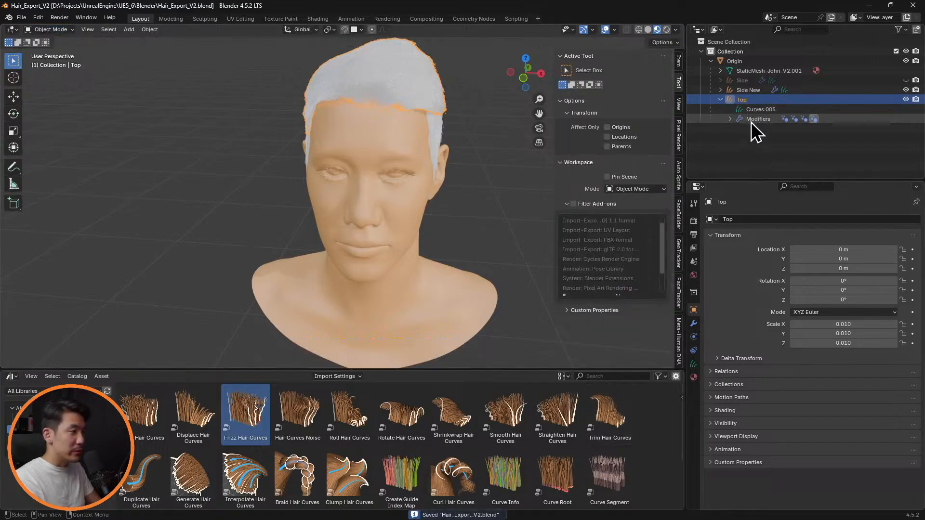
click(694, 324)
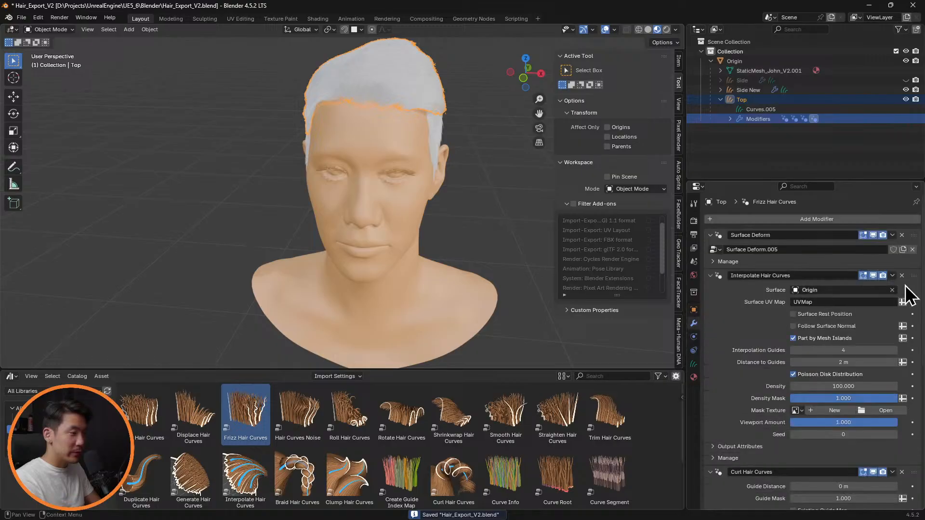
scroll(820, 309, down, 5)
scroll(839, 332, up, 5)
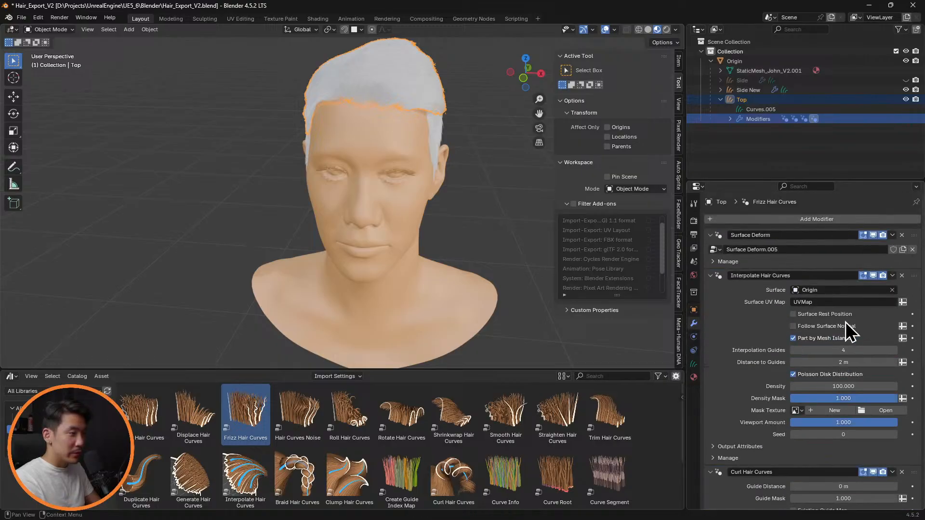
drag(710, 277, 707, 302)
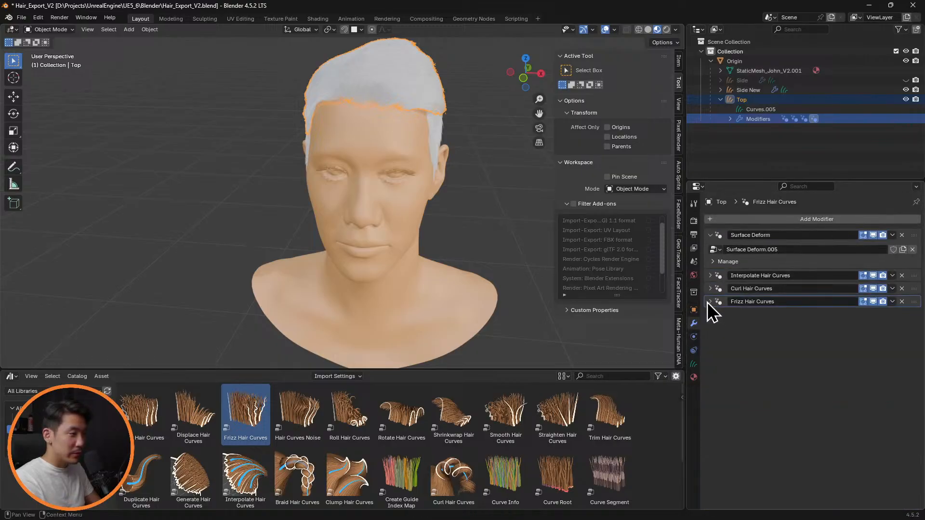
Step: Apply the Top hair's Surface Deform, Interpolate, Curl and Frizz Hair Curves modifiers in stack order
click(893, 235)
click(894, 244)
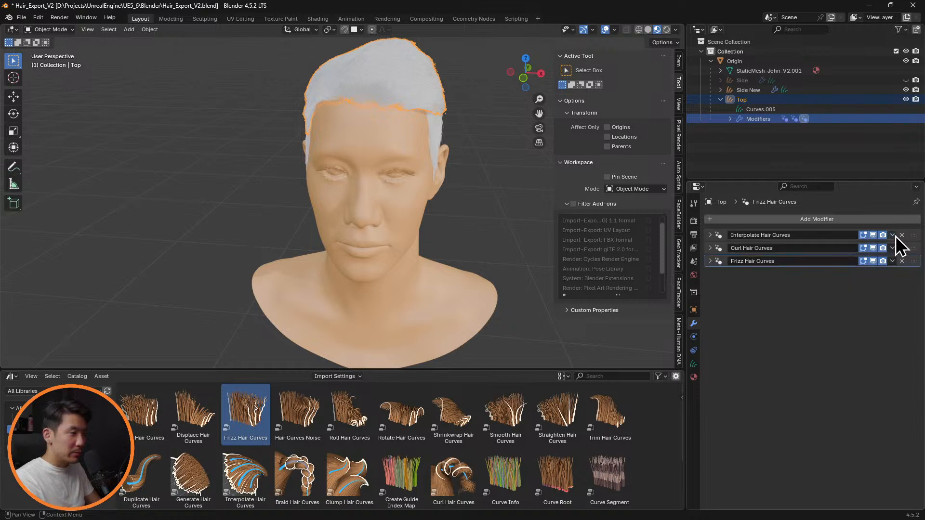
click(894, 235)
click(894, 244)
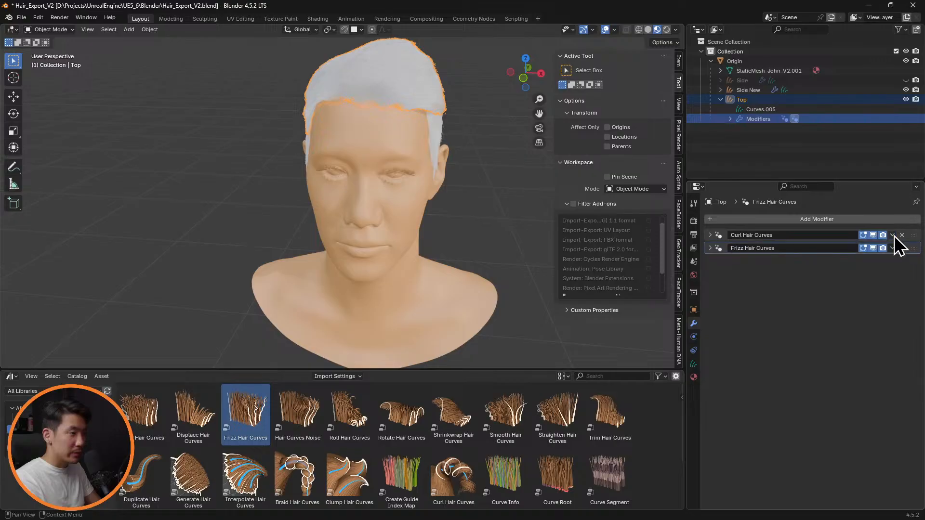
click(892, 236)
click(893, 244)
click(894, 236)
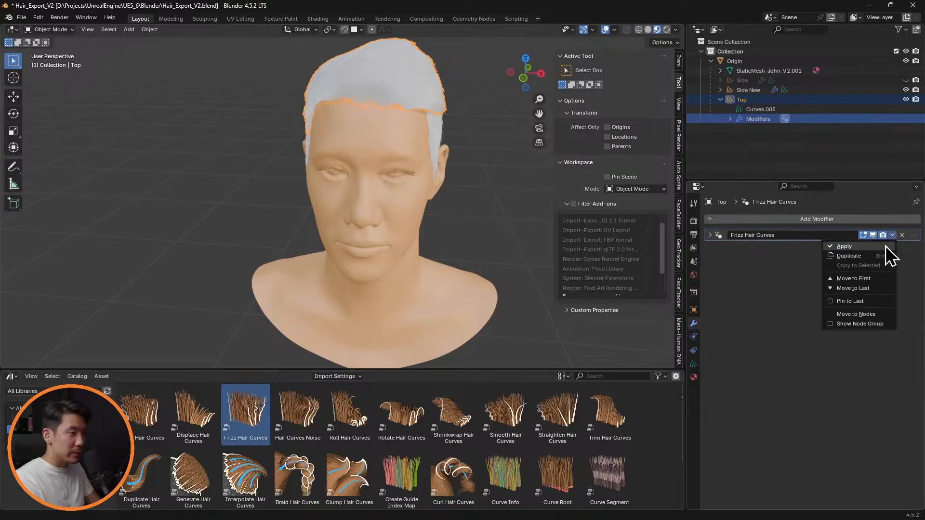
click(885, 245)
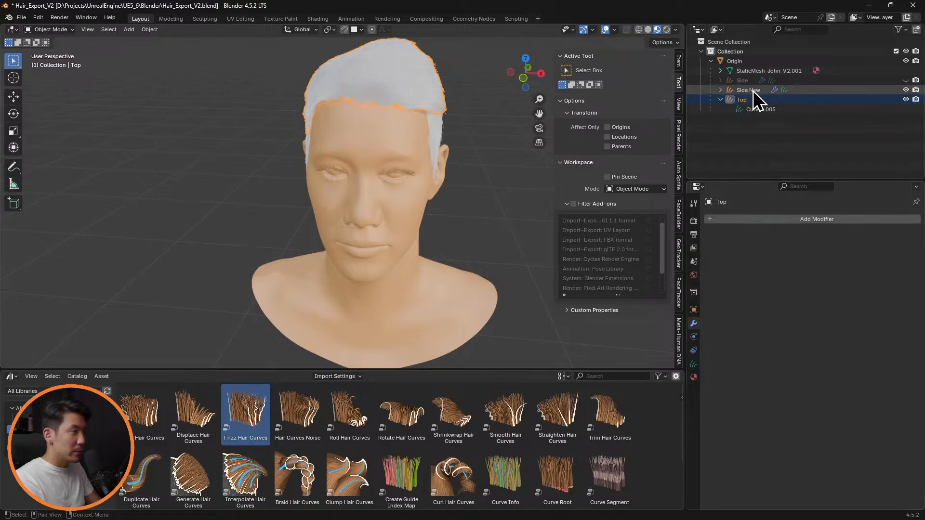
Step: Convert the Top hair curves to a particle system on the Origin head
click(149, 30)
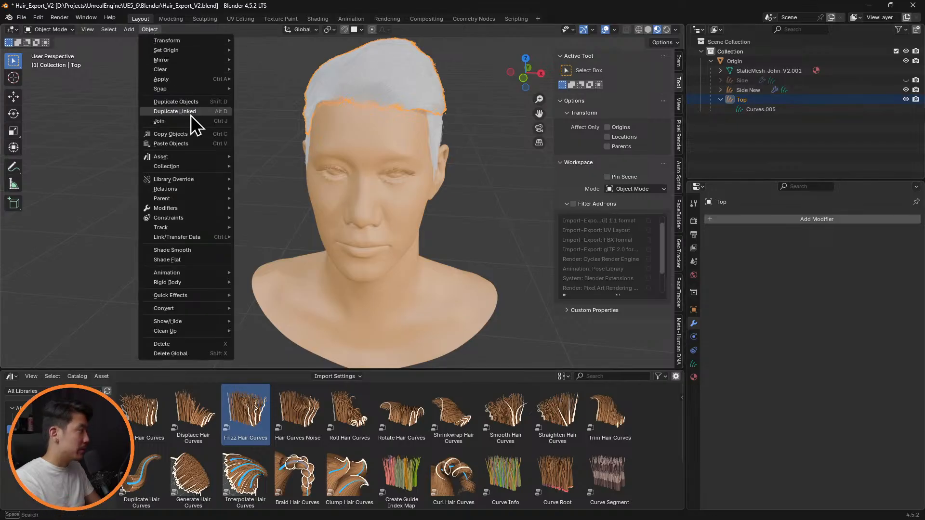
mouse_move(200, 305)
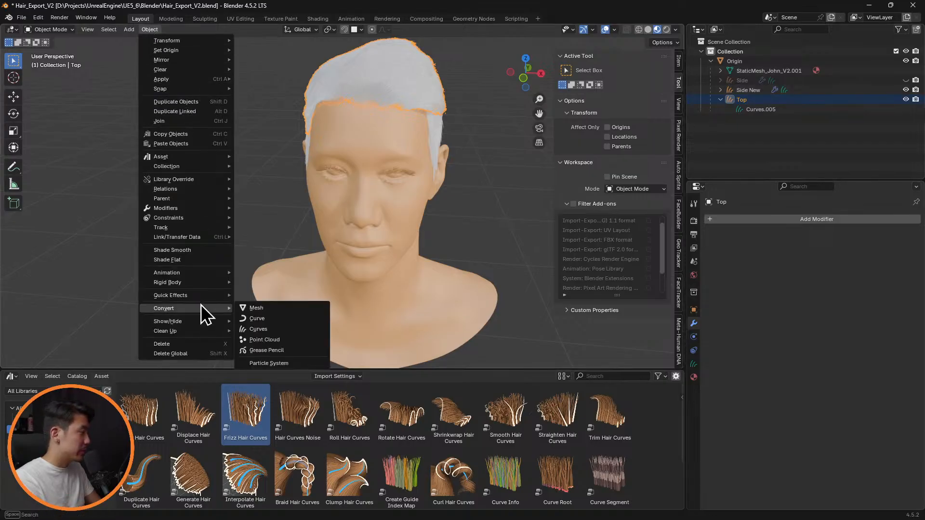
click(295, 363)
Step: Apply the Side New hair's Surface Deform, Interpolate Hair Curves, Frizz Hair Curves and Set Hair Curve Profile modifiers in stack order
click(758, 108)
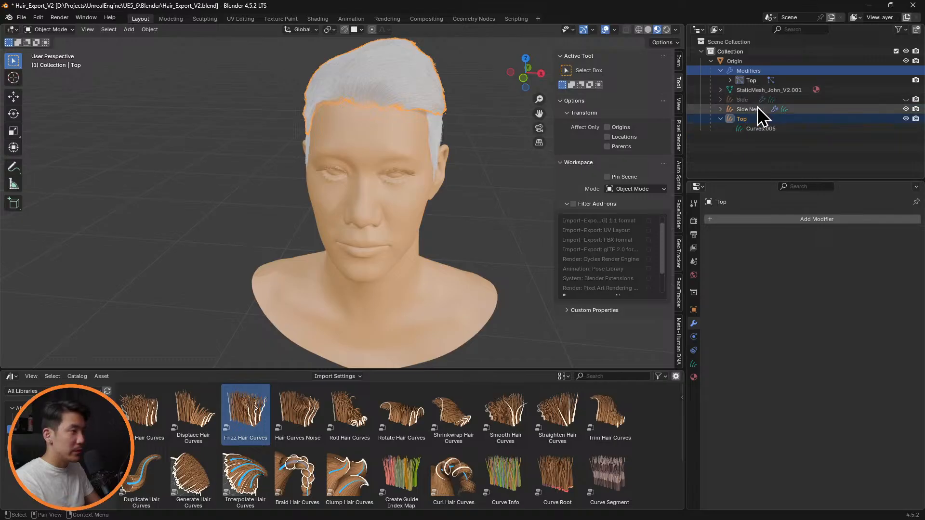
click(892, 235)
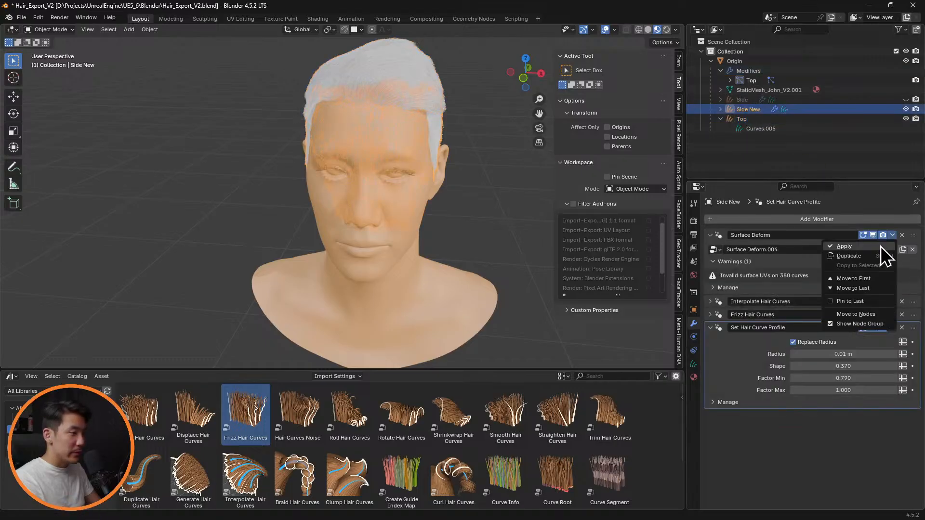
click(881, 247)
click(892, 236)
click(892, 245)
click(893, 235)
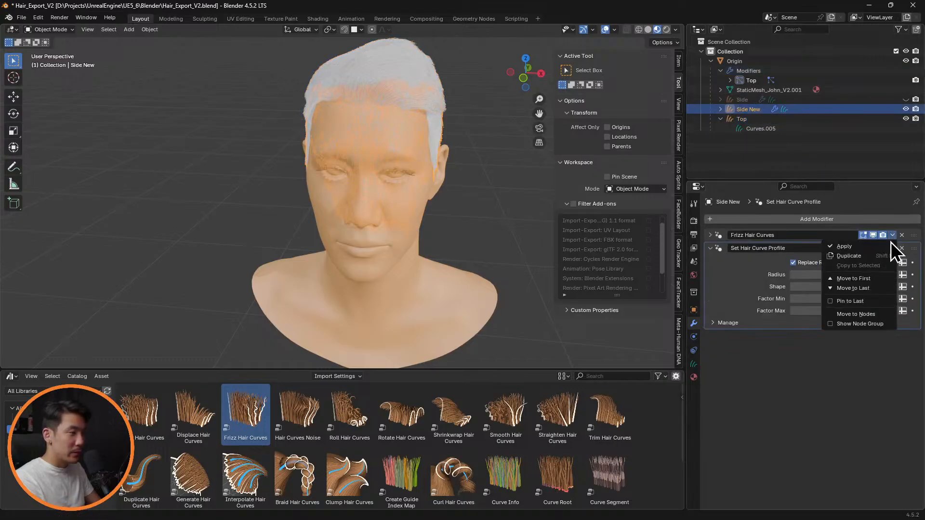
click(892, 244)
click(893, 236)
click(892, 246)
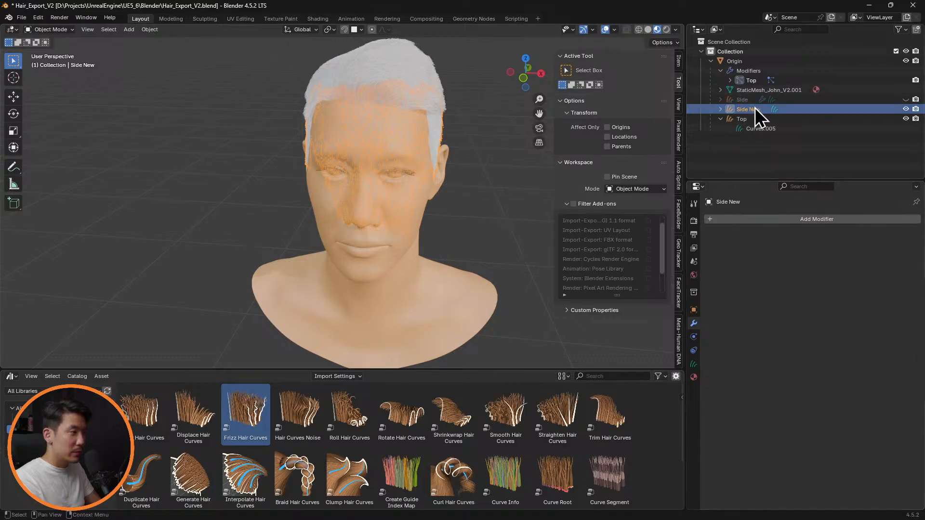
Step: Convert the Side New hair curves to a particle system on the Origin head
click(150, 30)
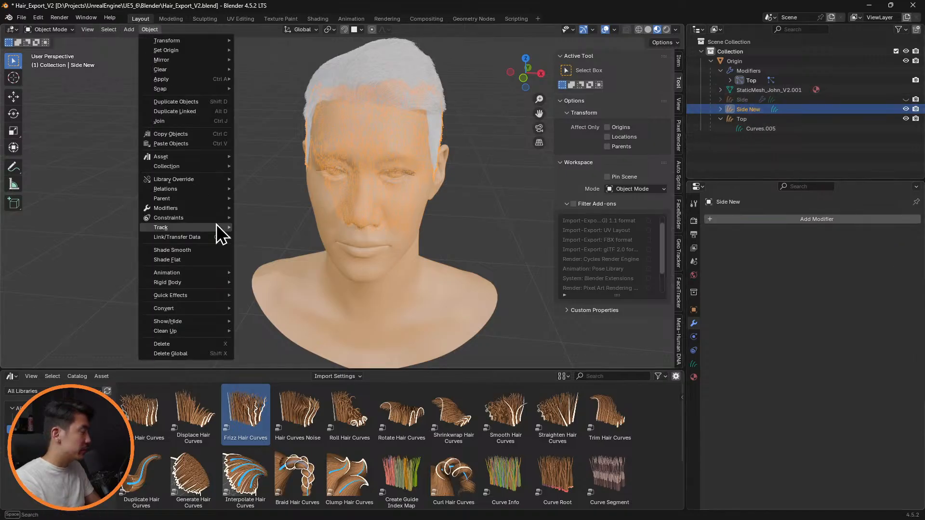
mouse_move(211, 308)
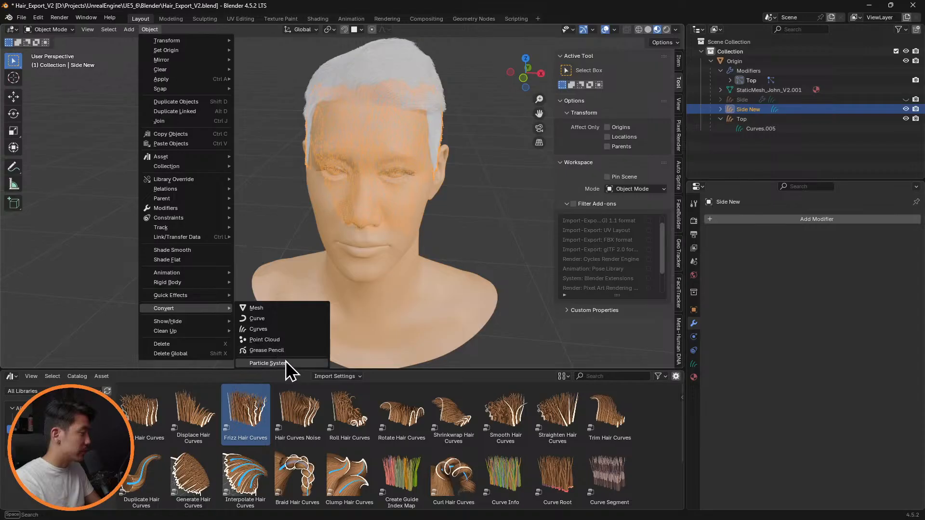
click(304, 364)
Step: Delete the hidden old Side hair object and collapse the Origin hierarchy in the outliner
click(744, 111)
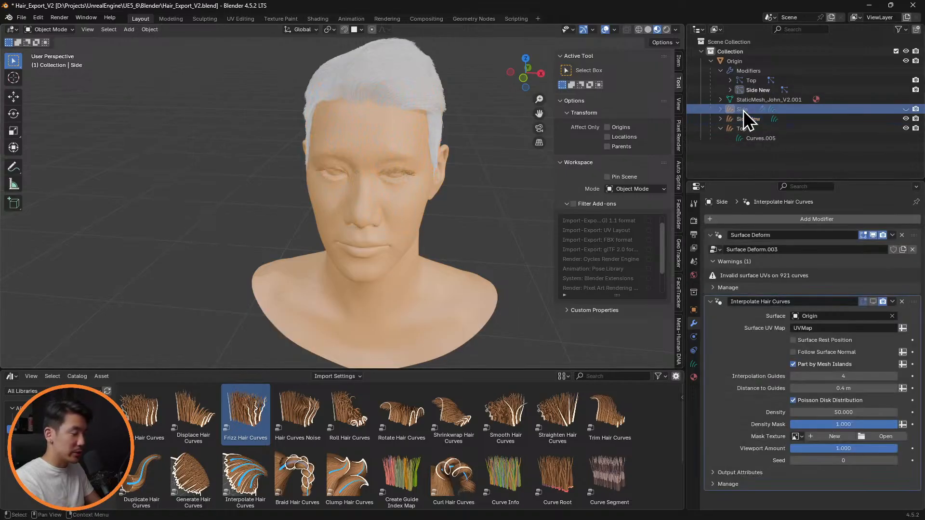
key(Delete)
click(721, 71)
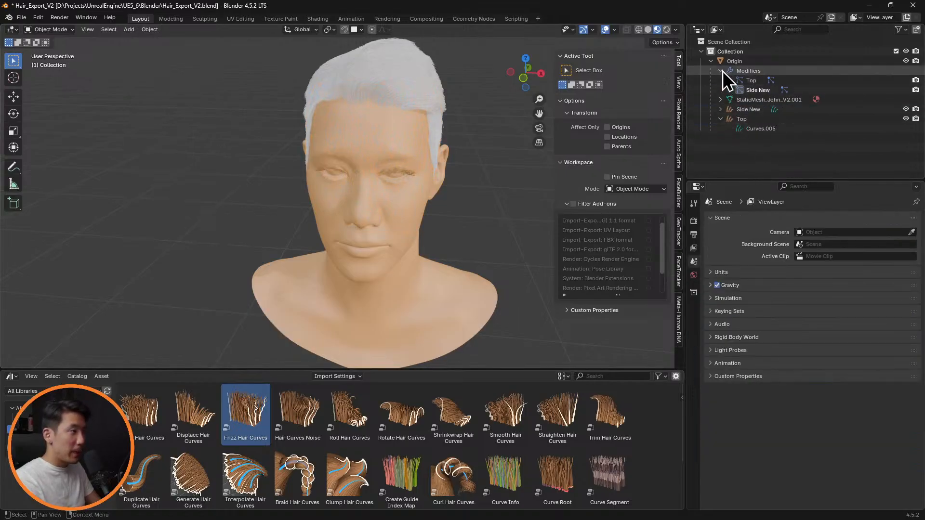
click(712, 61)
Step: Select the Origin head carrying the hair particle systems and save the file
middle_drag(530, 140, 477, 121)
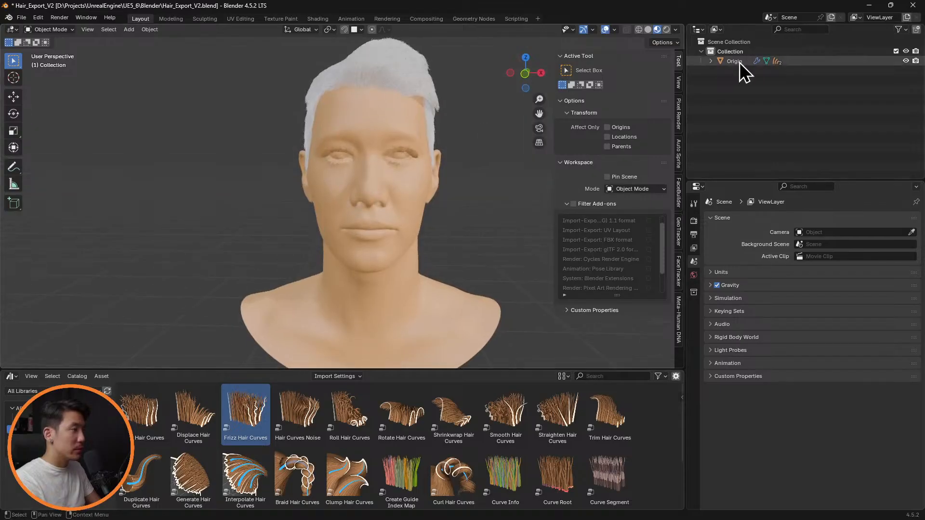
click(733, 62)
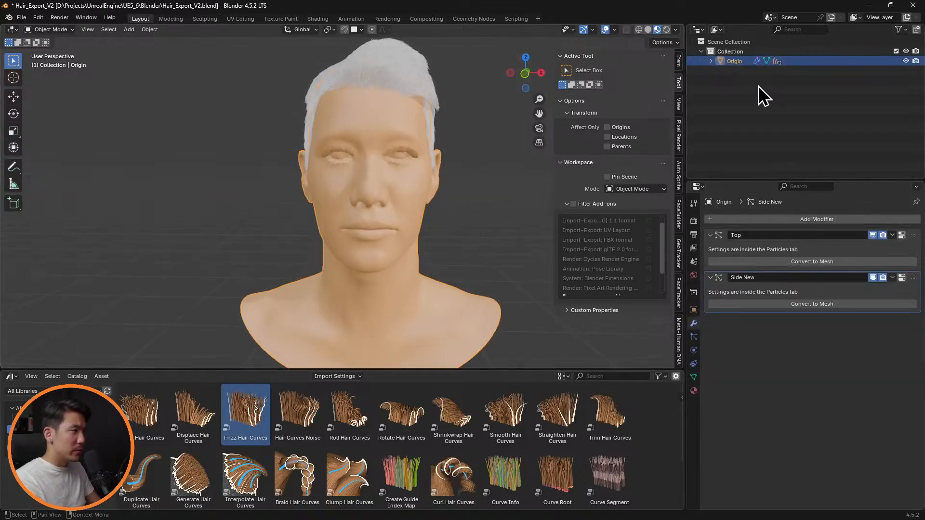
key(ctrl+s)
Step: Export only the selected, visible head as Alembic file Hair_Export_V2.abc, with frame start and end 1 and all geometry options off
click(21, 17)
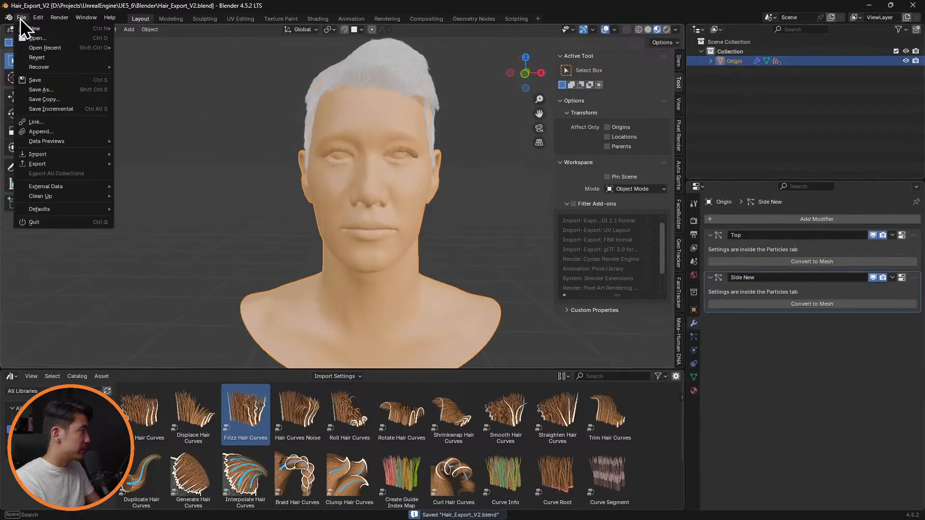
mouse_move(62, 163)
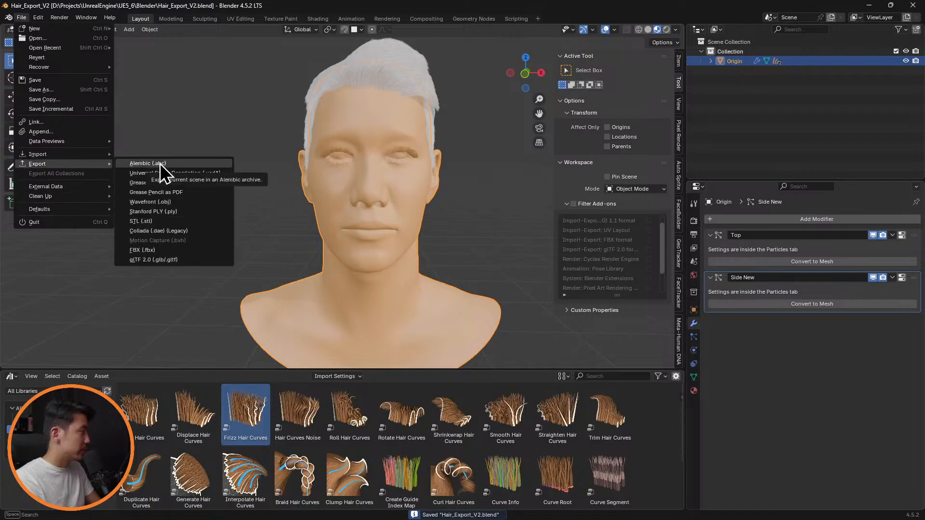
click(160, 163)
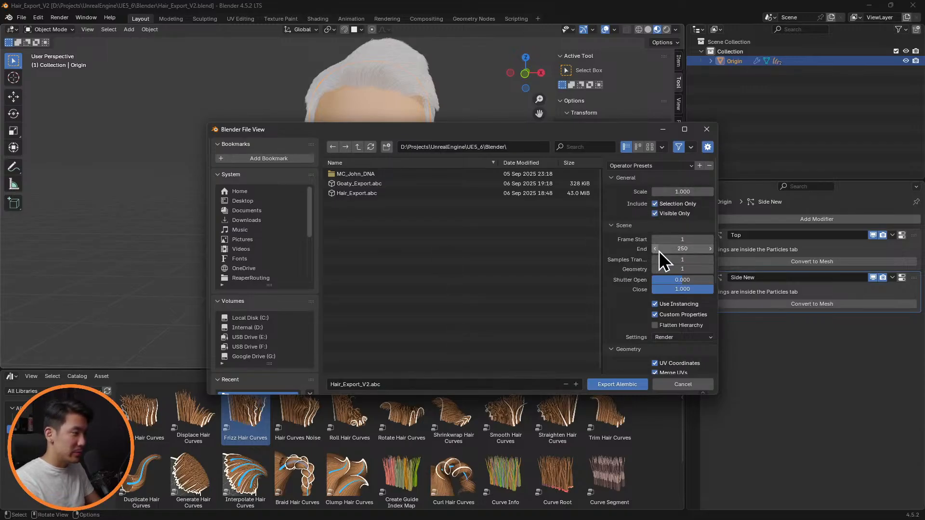
scroll(640, 296, down, 5)
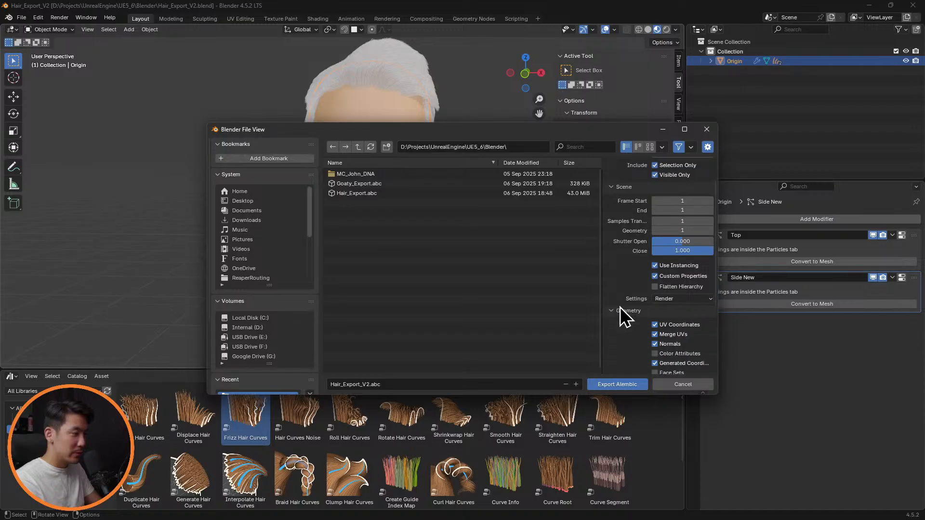
scroll(626, 311, down, 3)
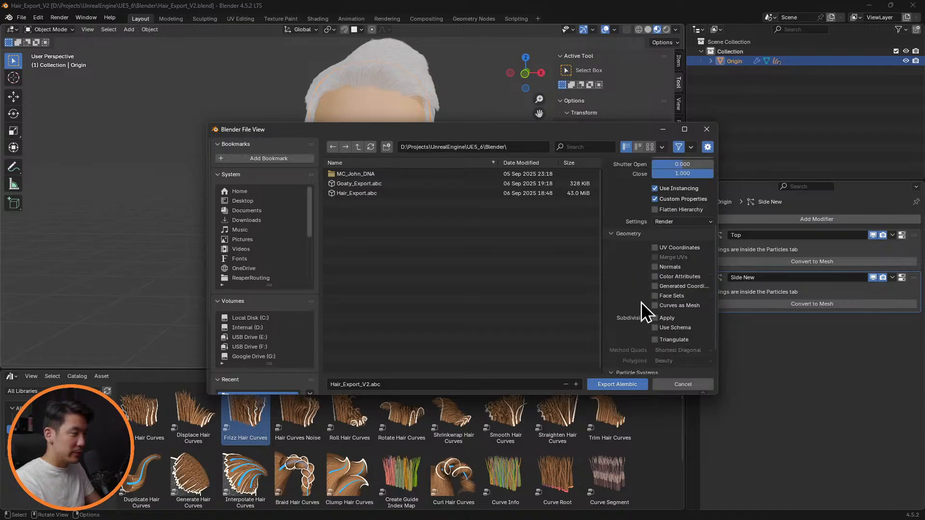
click(624, 386)
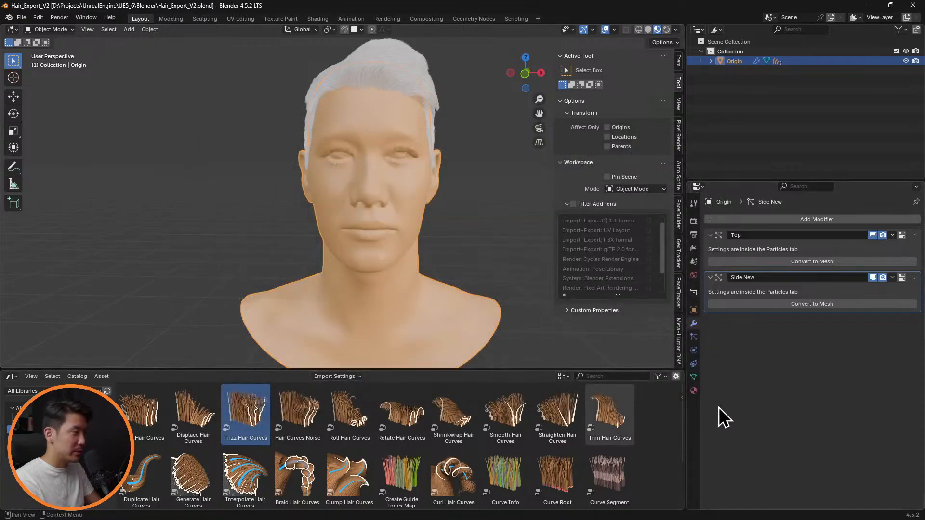
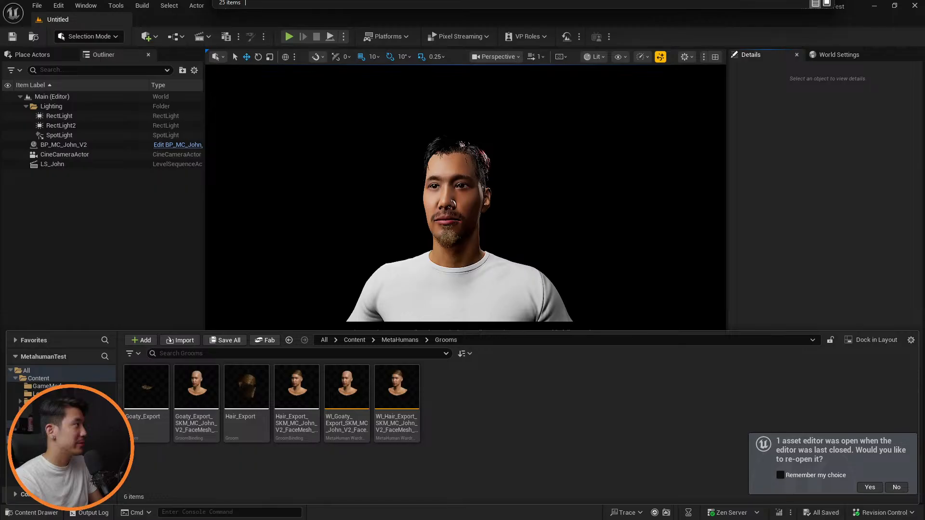
Step: Try to import Hair_Export_V2.abc into the MetaHumans Grooms folder in Unreal Engine
click(270, 1)
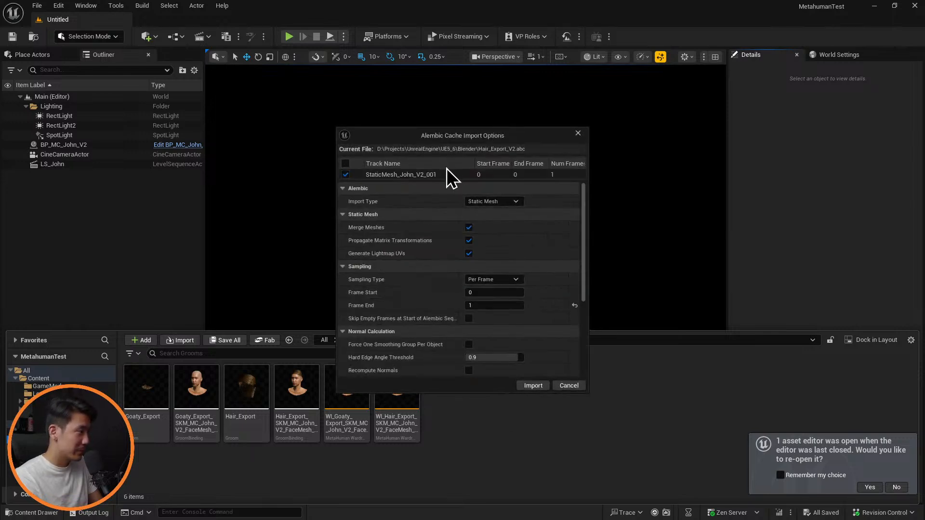
click(580, 135)
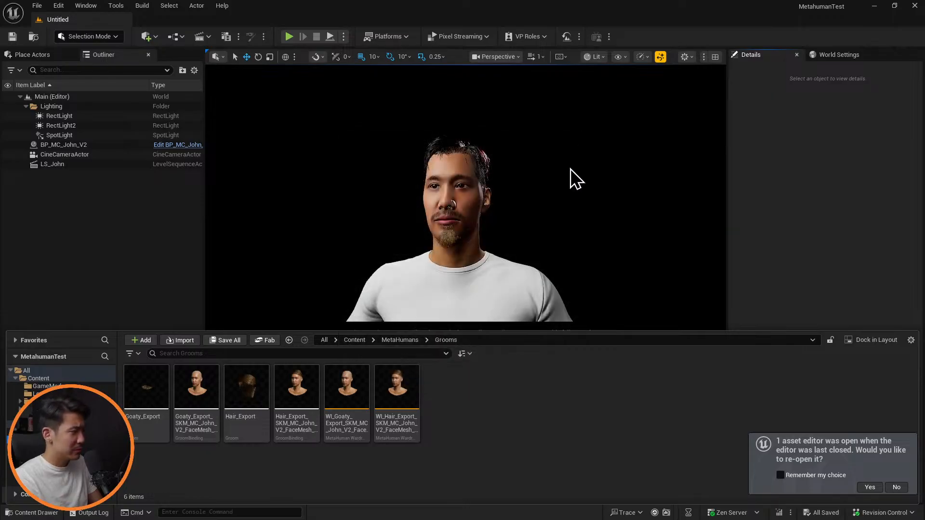
Step: Switch back to Blender, expand the Origin hierarchy and select both the Side New and Top hair curves
key(alt+Tab)
click(503, 218)
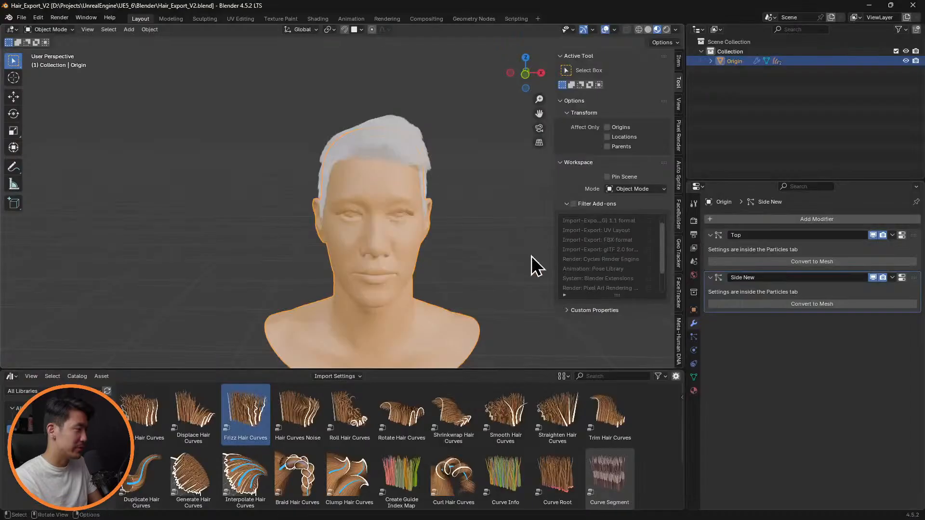
click(423, 154)
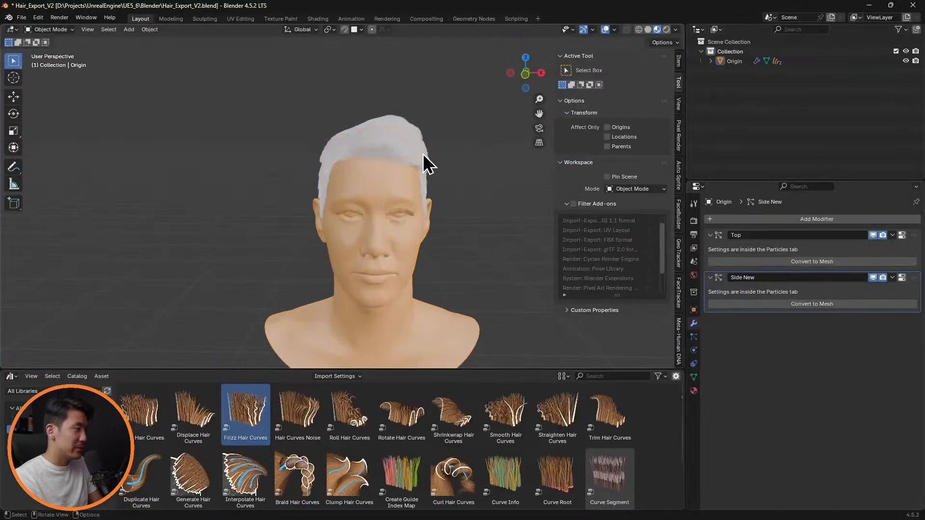
click(381, 221)
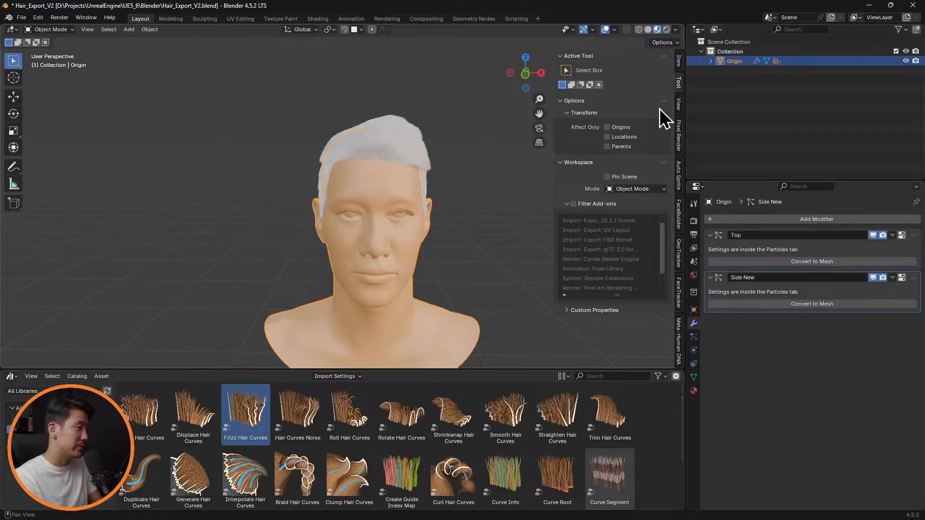
click(710, 62)
click(761, 92)
shift+click(755, 99)
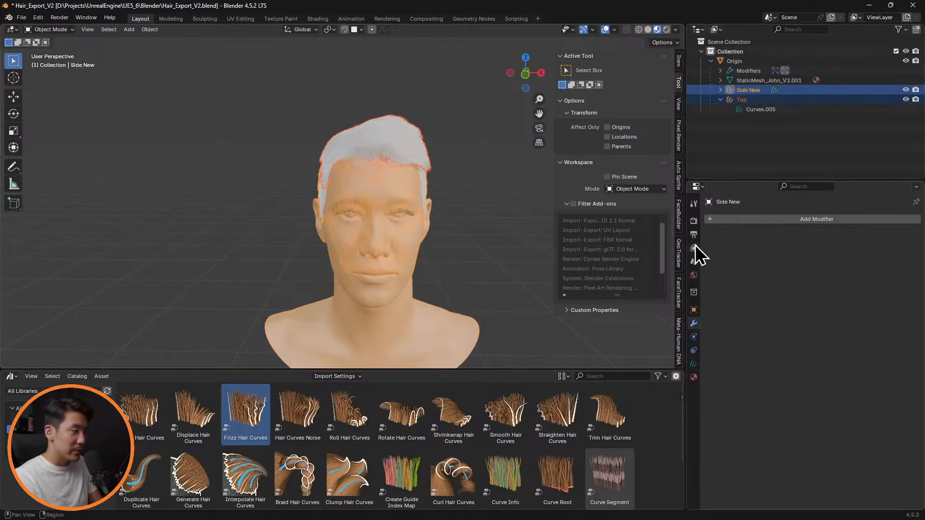
Step: Examine the scene's render settings, including the Curves and Sampling options, for anything affecting the hair export
click(694, 221)
scroll(748, 351, down, 1)
scroll(749, 351, up, 1)
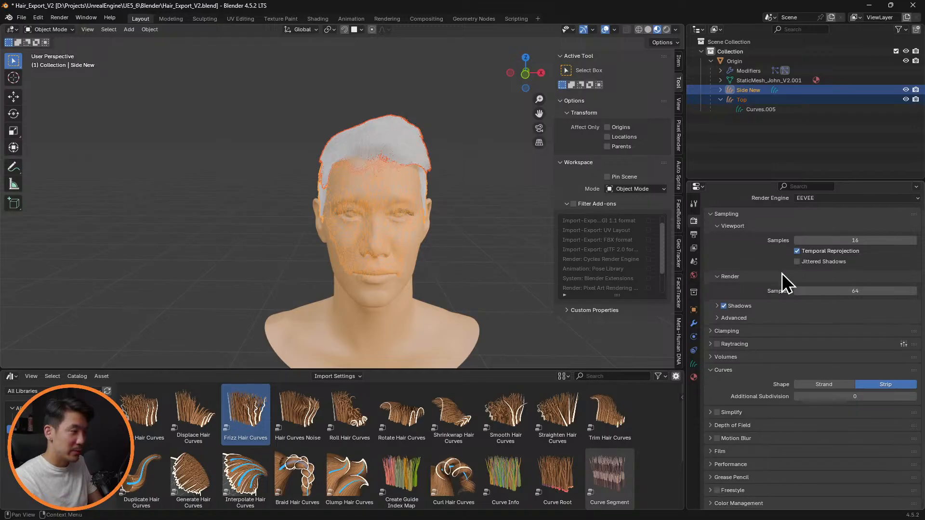
click(755, 91)
scroll(753, 379, down, 1)
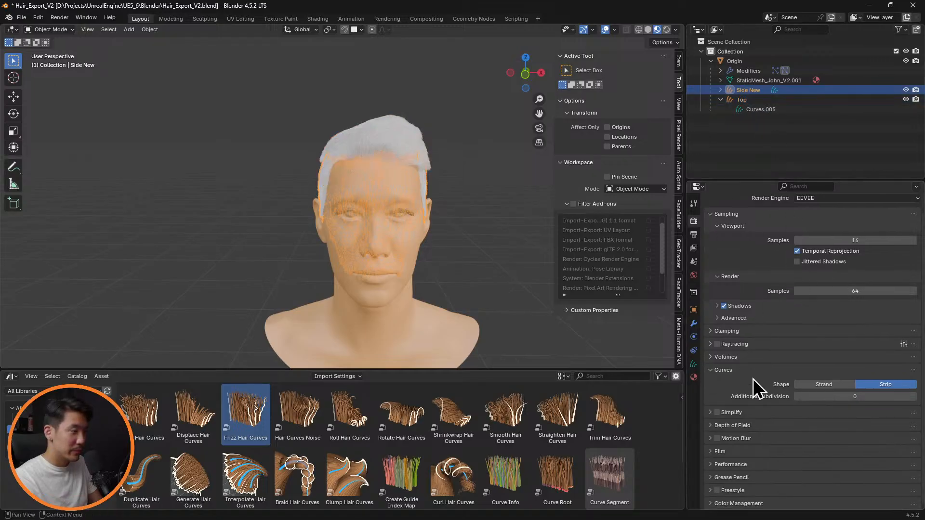
click(711, 370)
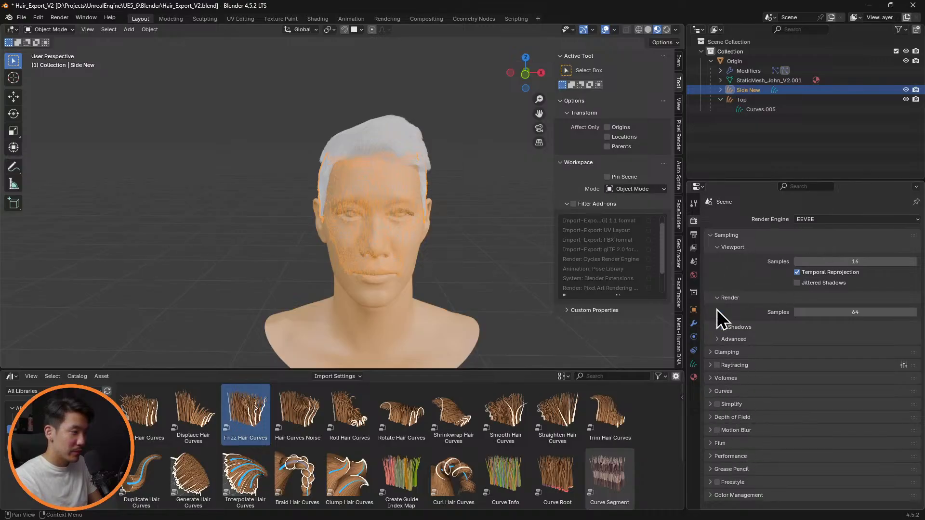
click(694, 204)
click(693, 221)
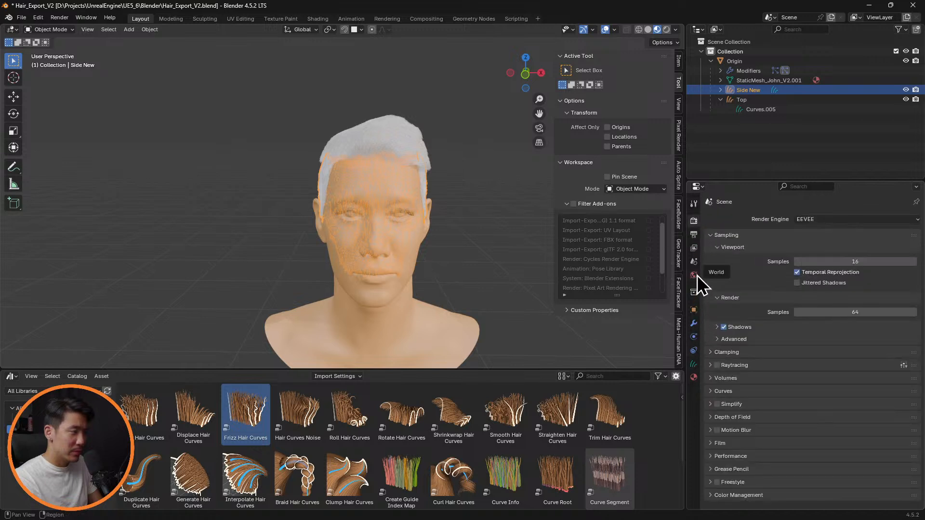
click(718, 246)
click(709, 234)
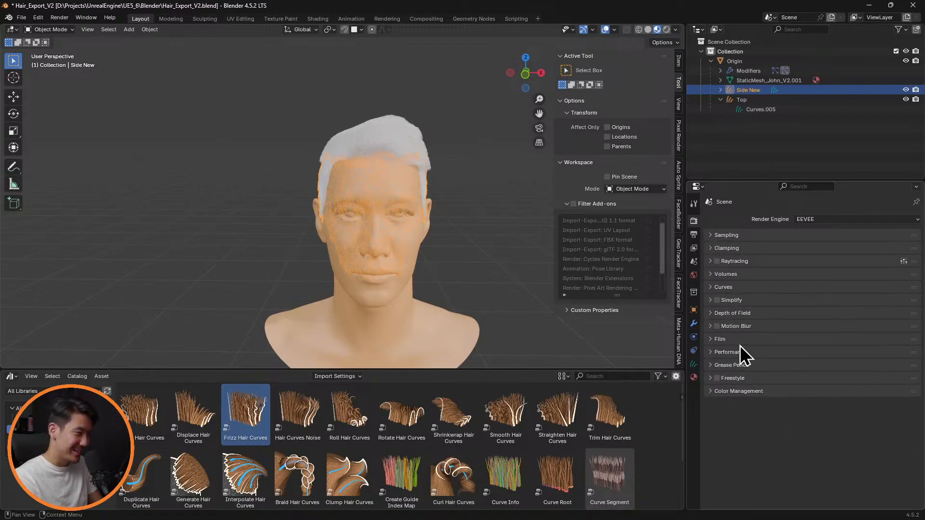
Step: Examine the Side New curves' data, physics, modifier, collection, output and material properties for settings that affect the hair export
click(744, 62)
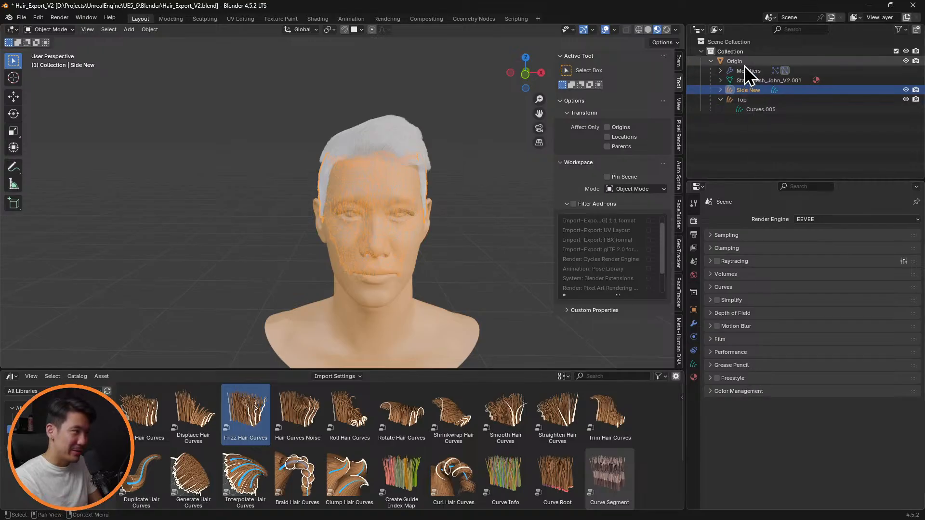
click(751, 90)
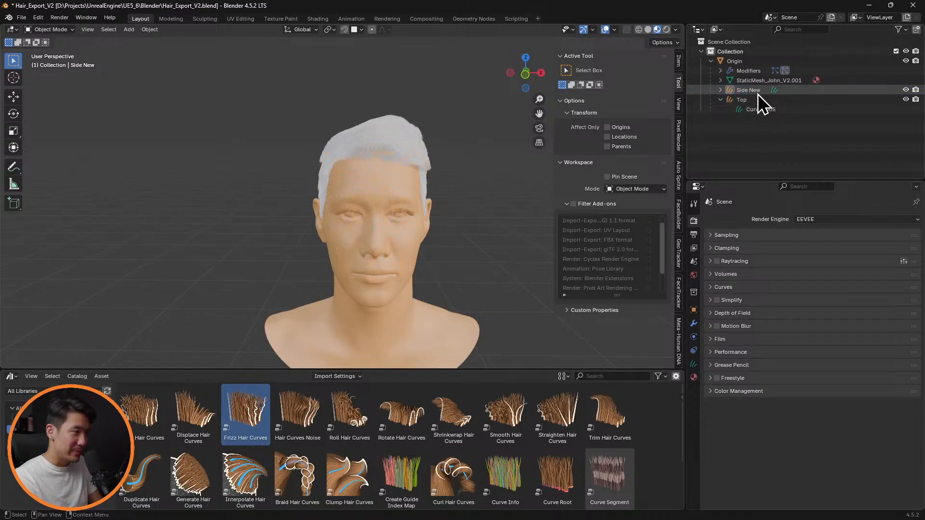
click(694, 364)
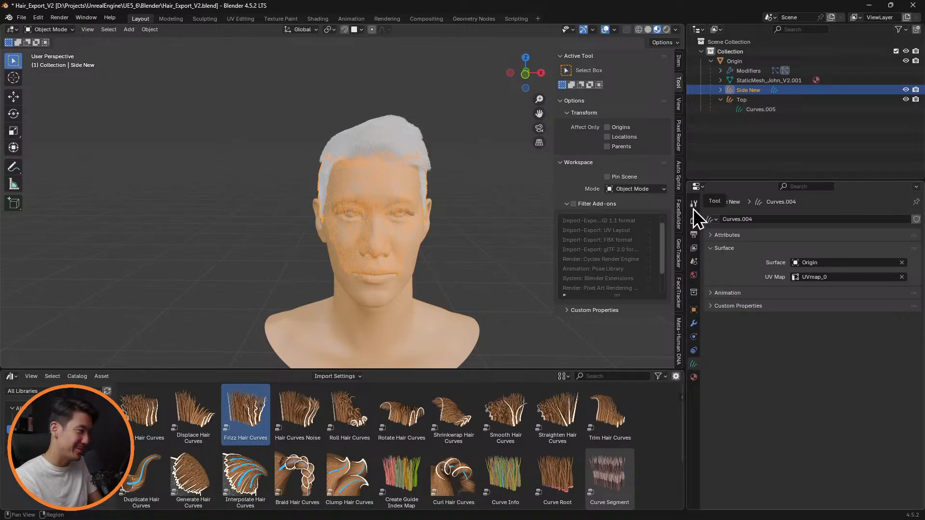
click(695, 351)
click(693, 337)
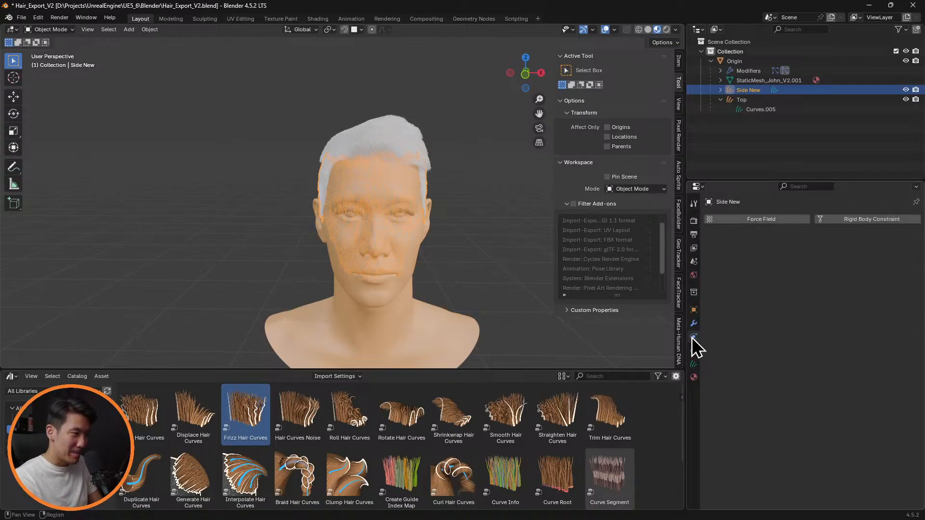
click(694, 323)
click(695, 310)
click(695, 293)
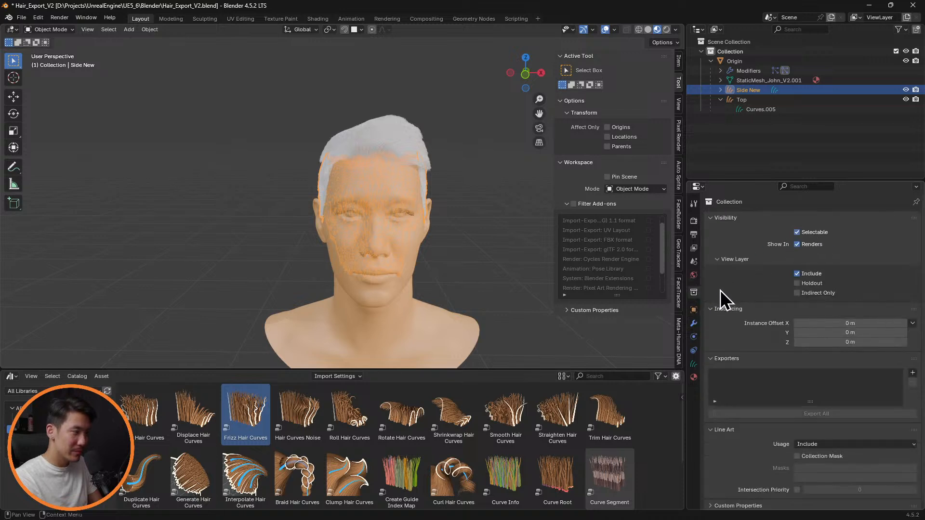
click(694, 279)
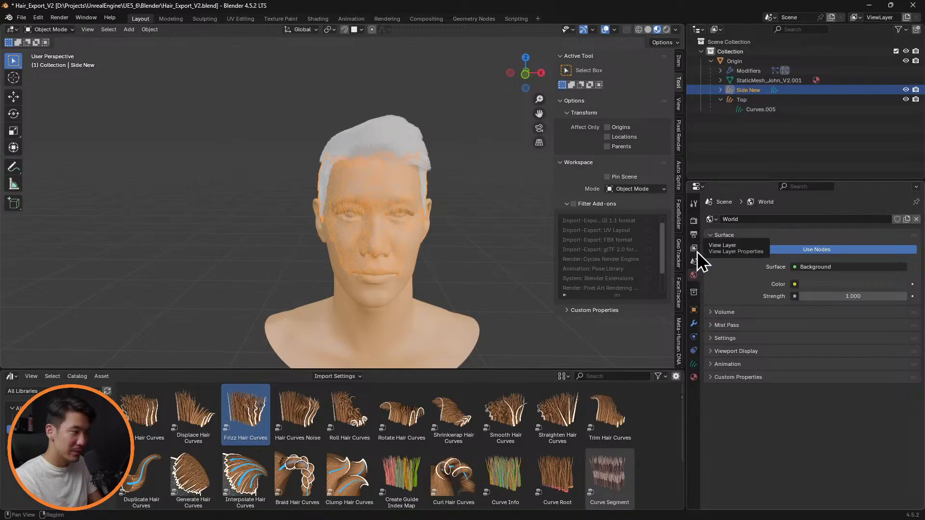
click(698, 252)
click(699, 234)
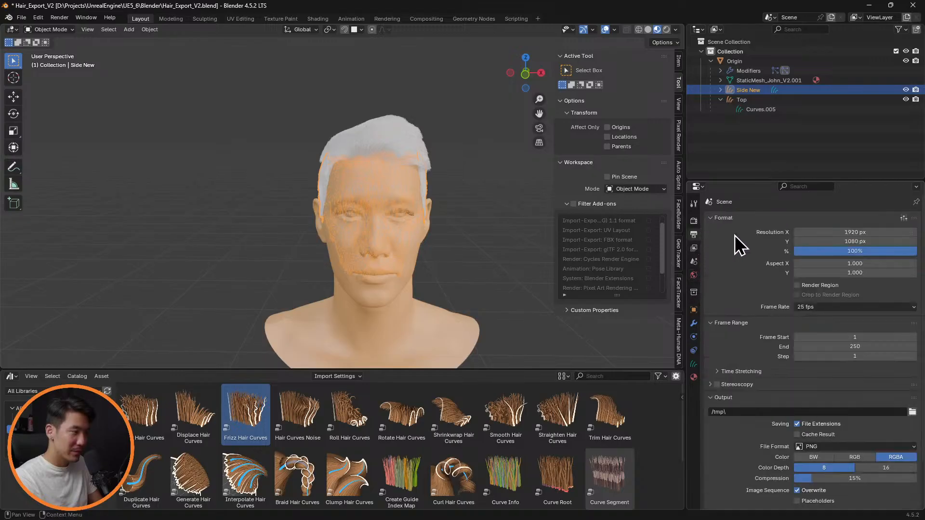
click(712, 218)
click(696, 224)
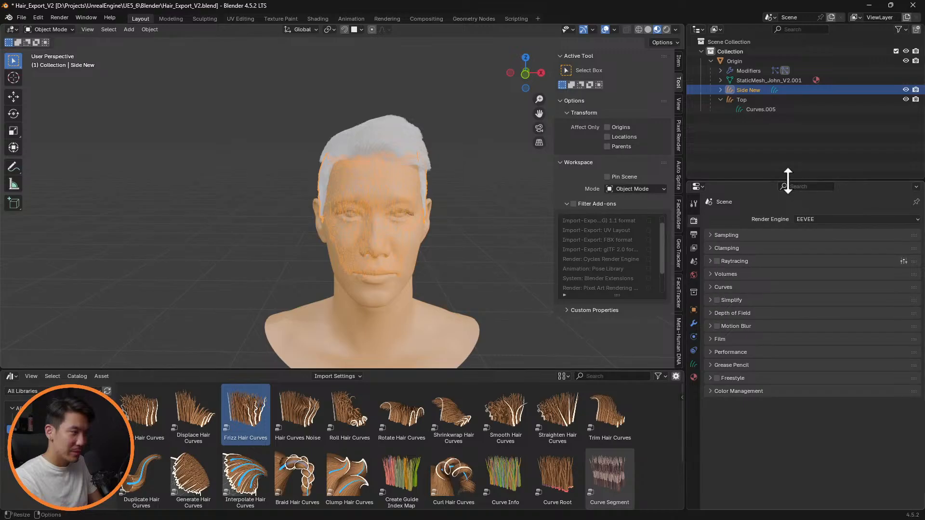
click(825, 218)
click(694, 378)
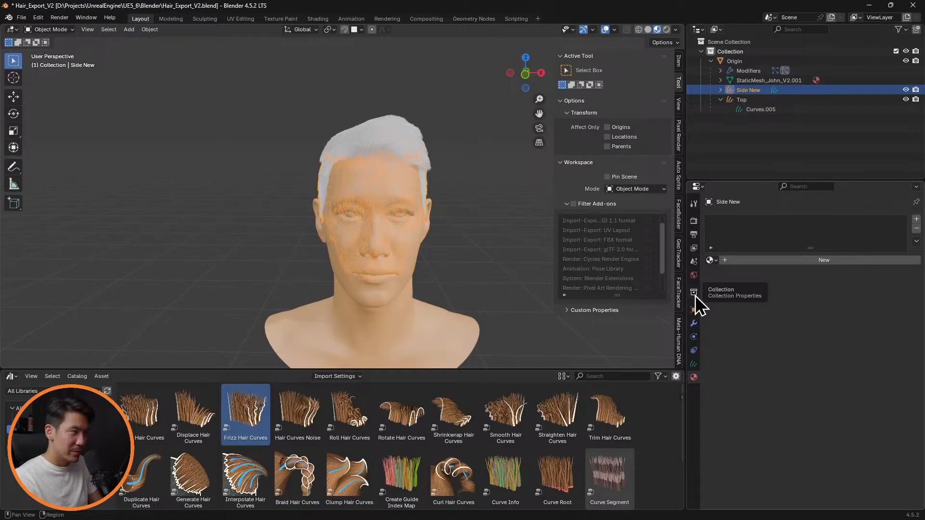
Step: Turn off Show Emitter for both render and viewport display in the Origin head's Side New particle system
click(742, 62)
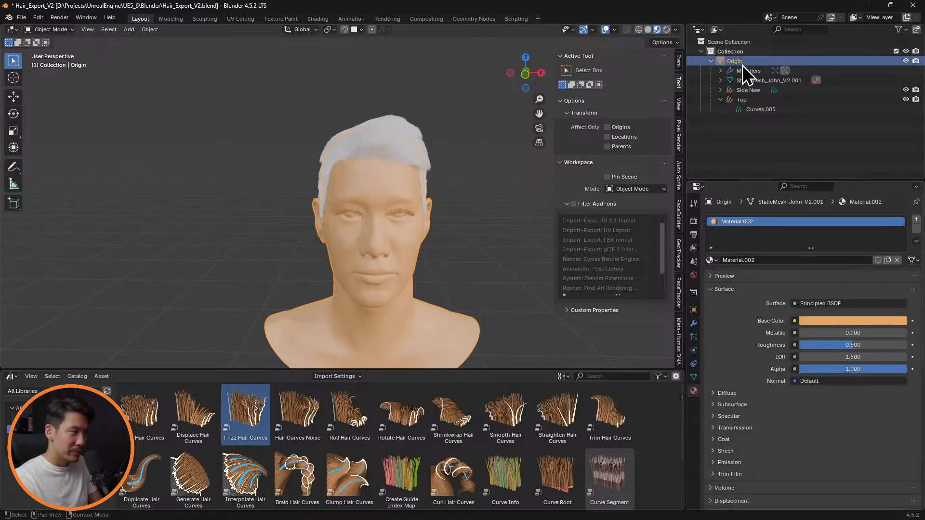
click(696, 375)
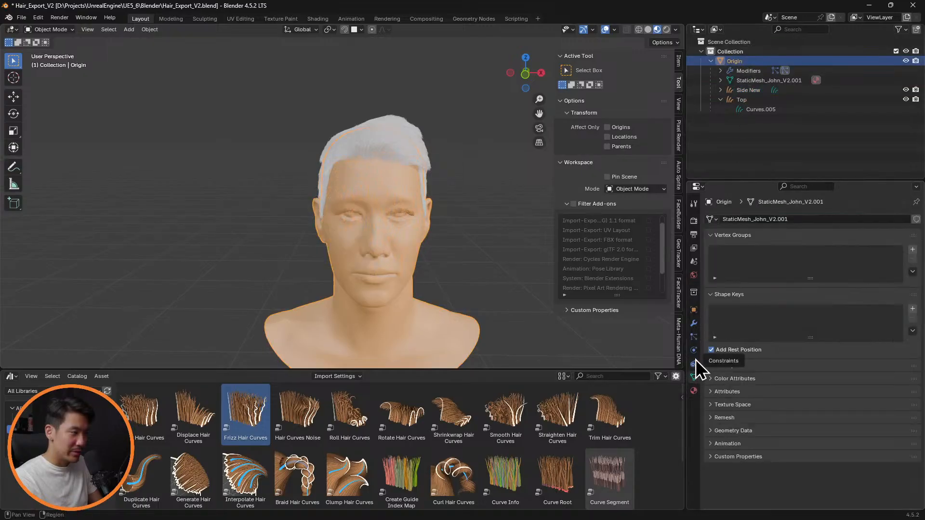
click(694, 337)
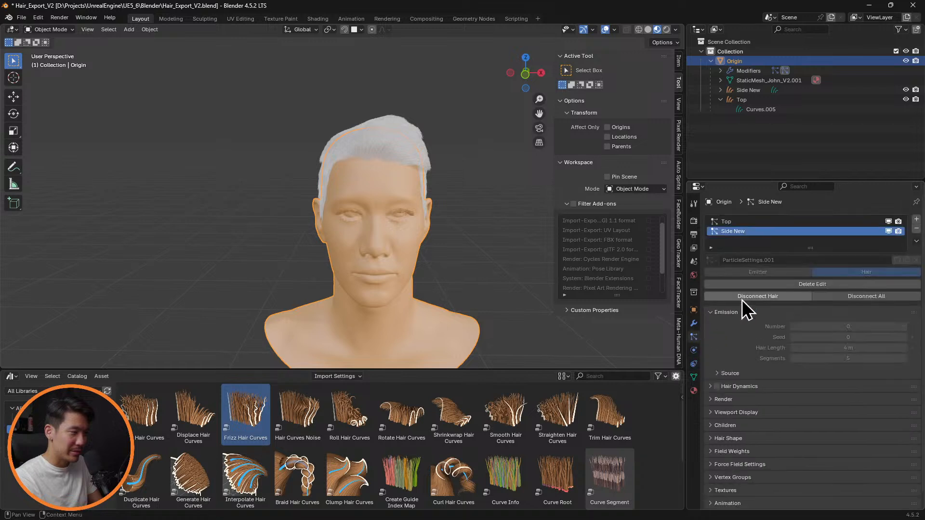
scroll(722, 376, down, 1)
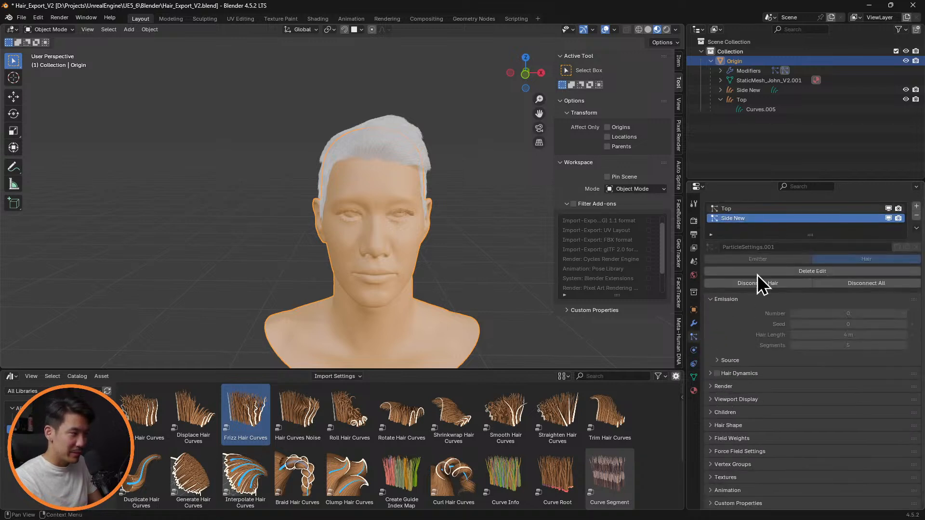
click(709, 386)
scroll(762, 397, down, 5)
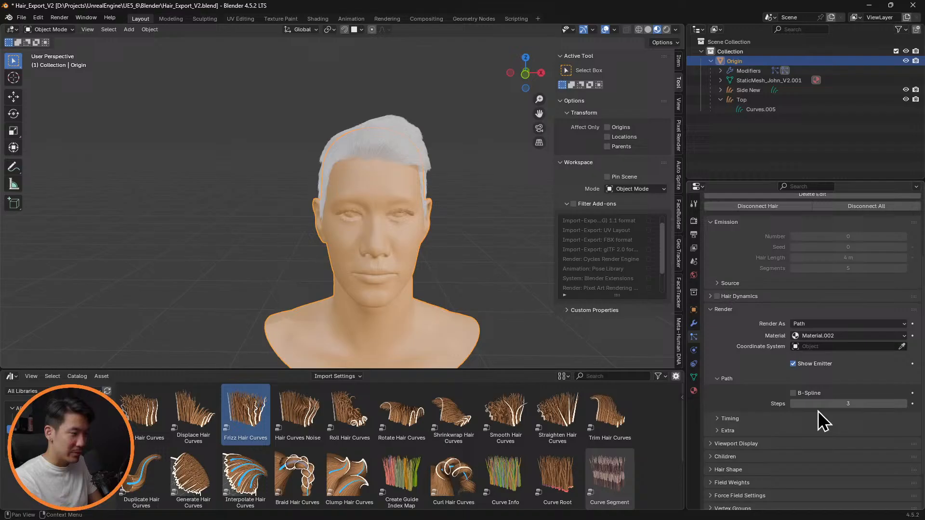
click(800, 365)
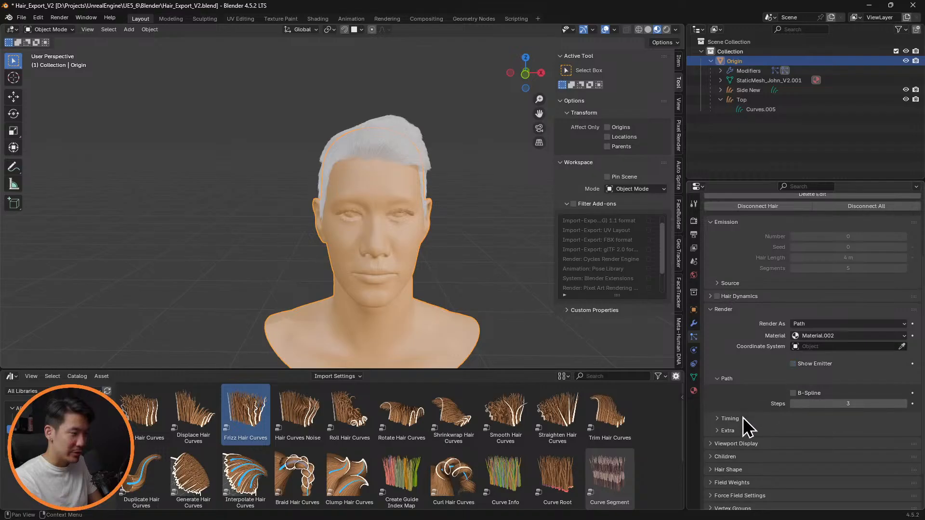
click(711, 444)
scroll(788, 438, down, 5)
click(794, 444)
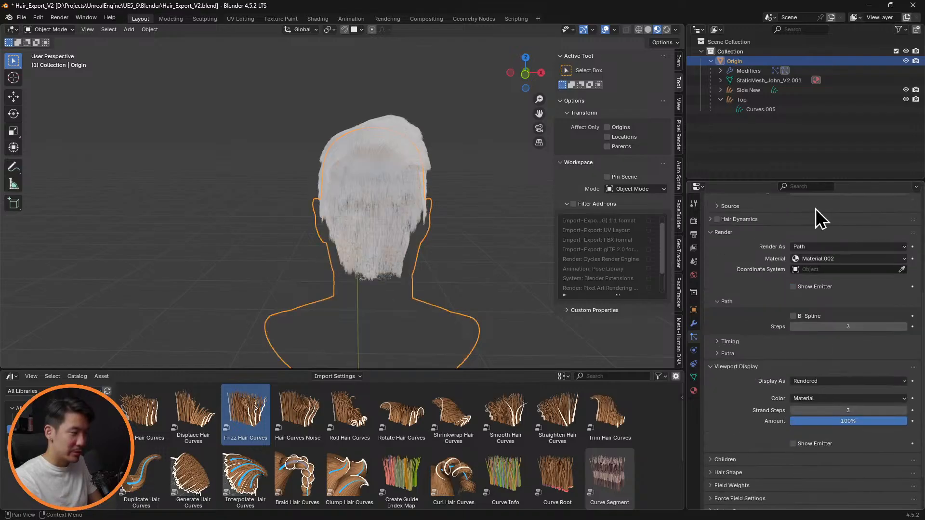
Step: Check the Top and Side New particle systems, keep the Origin head selected and save the Blender file
scroll(749, 371, up, 10)
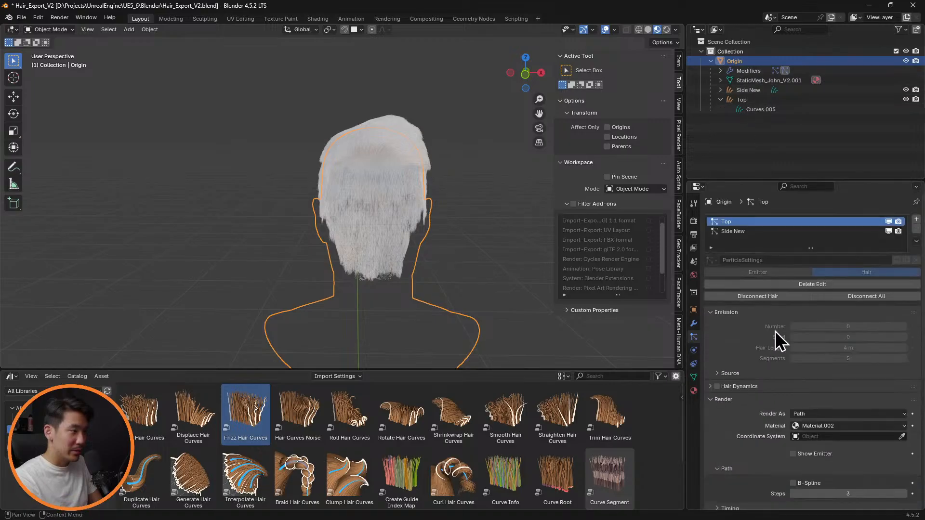
click(770, 230)
click(763, 222)
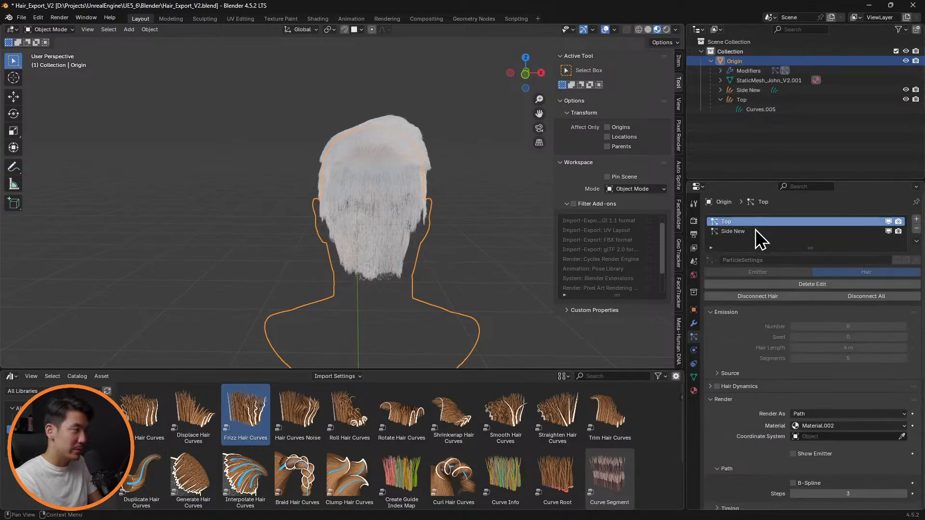
middle_drag(474, 195, 492, 177)
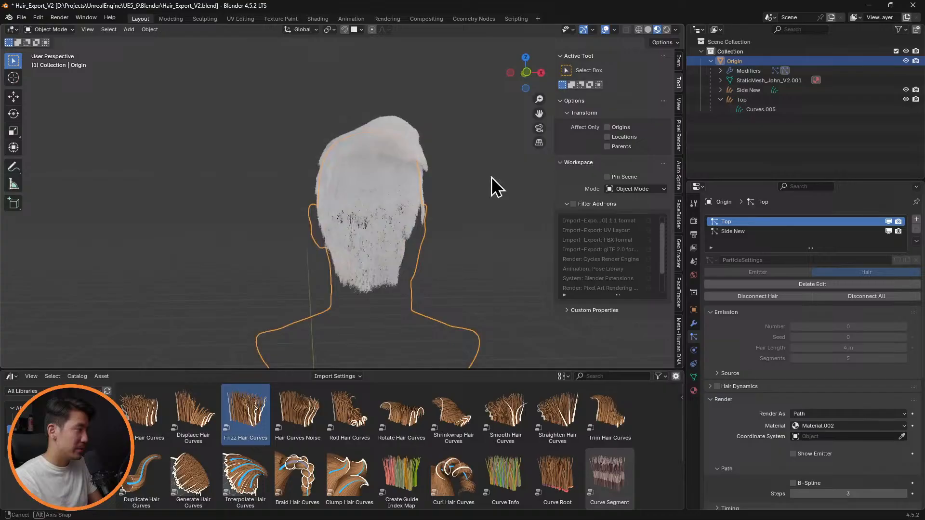
click(747, 55)
click(739, 61)
middle_drag(522, 121, 509, 111)
key(ctrl+s)
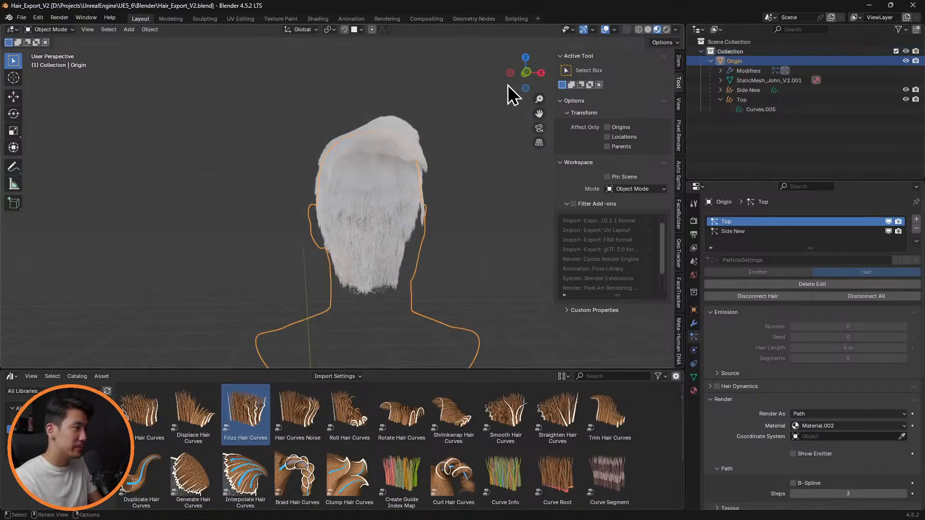
Step: Start an Alembic export of the selected Origin head with scale 100 and frame end 1
click(24, 19)
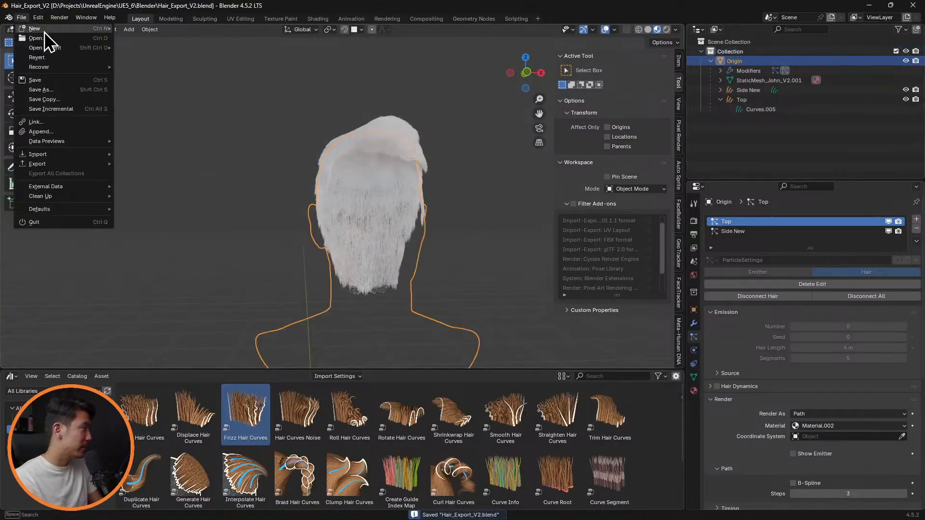
mouse_move(68, 165)
click(190, 164)
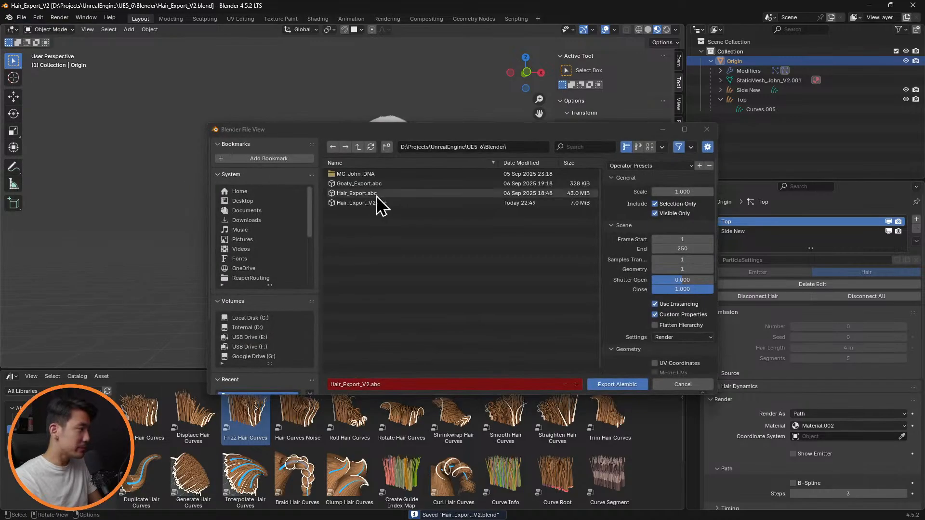
click(683, 191)
text(100)
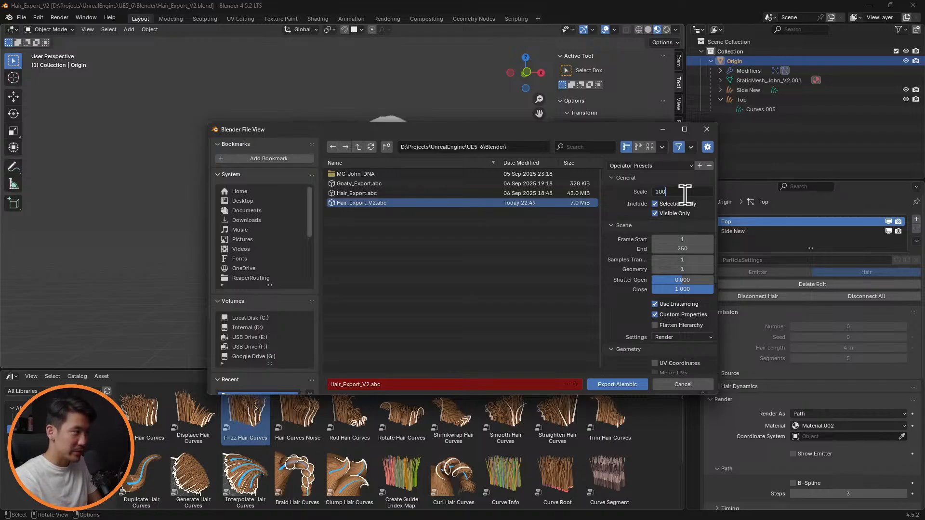
key(Return)
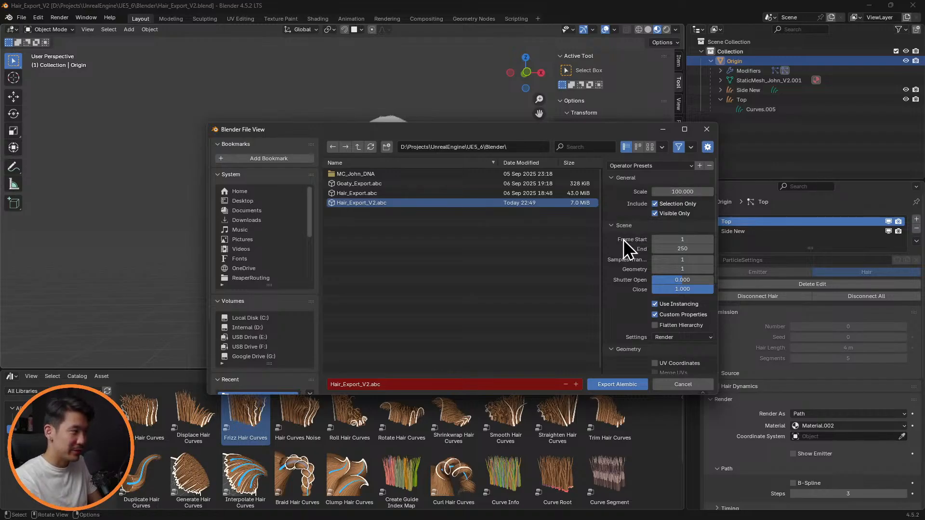
click(685, 249)
text(1)
key(Return)
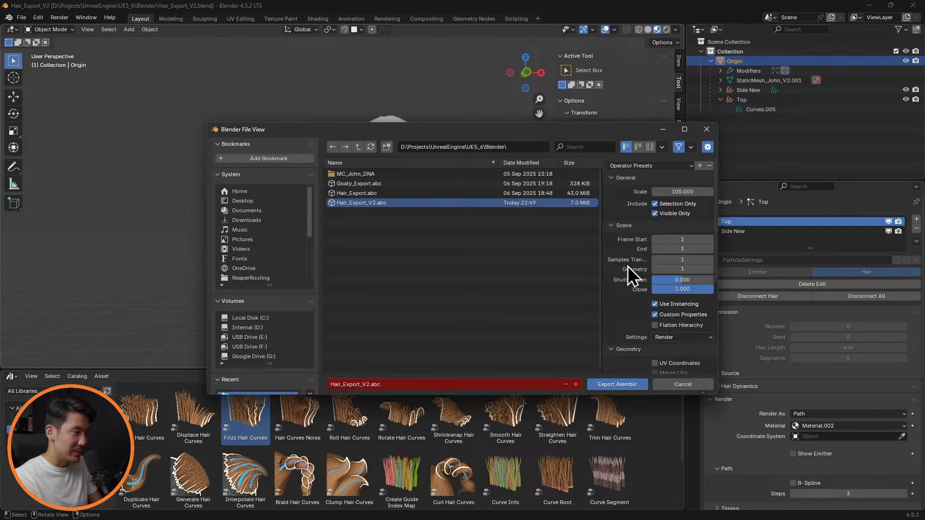
Step: Review the remaining geometry and particle export options, then export over the existing Hair_Export_V2.abc
scroll(627, 267, down, 5)
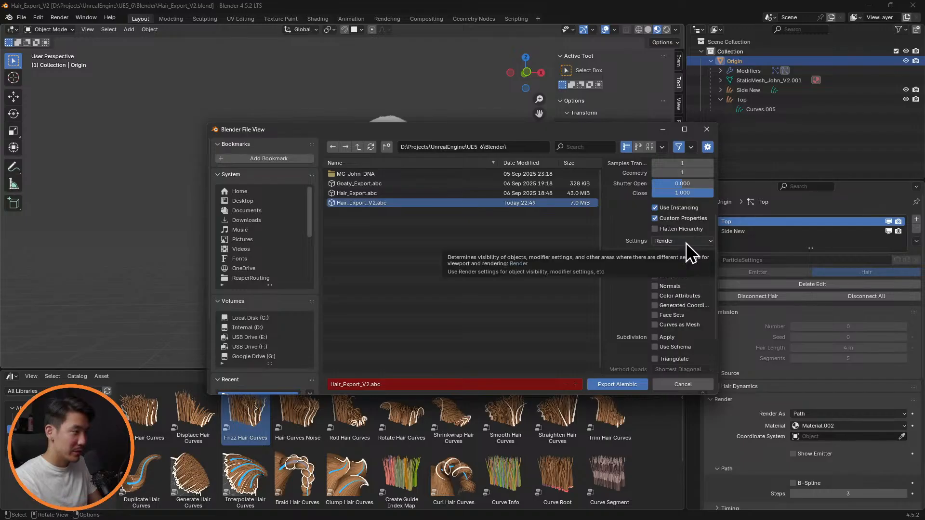
scroll(640, 276, down, 3)
scroll(626, 284, up, 4)
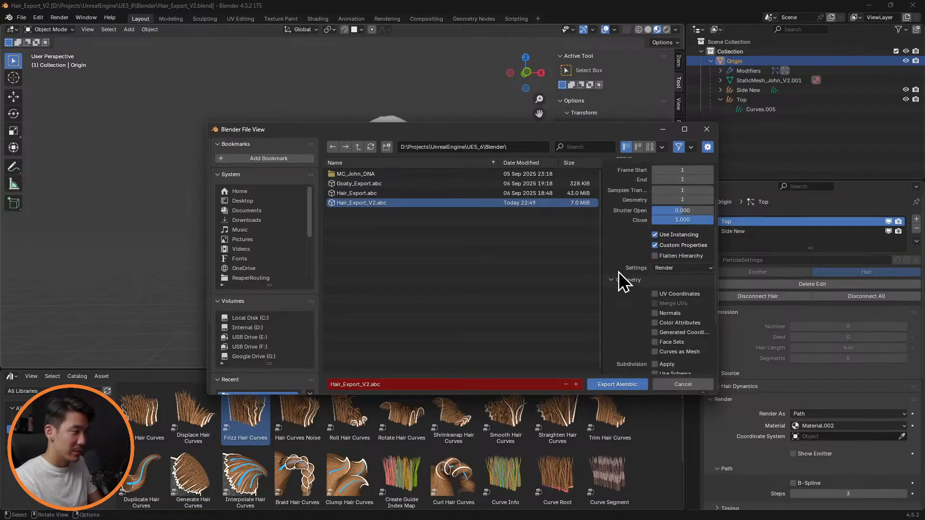
scroll(626, 276, up, 4)
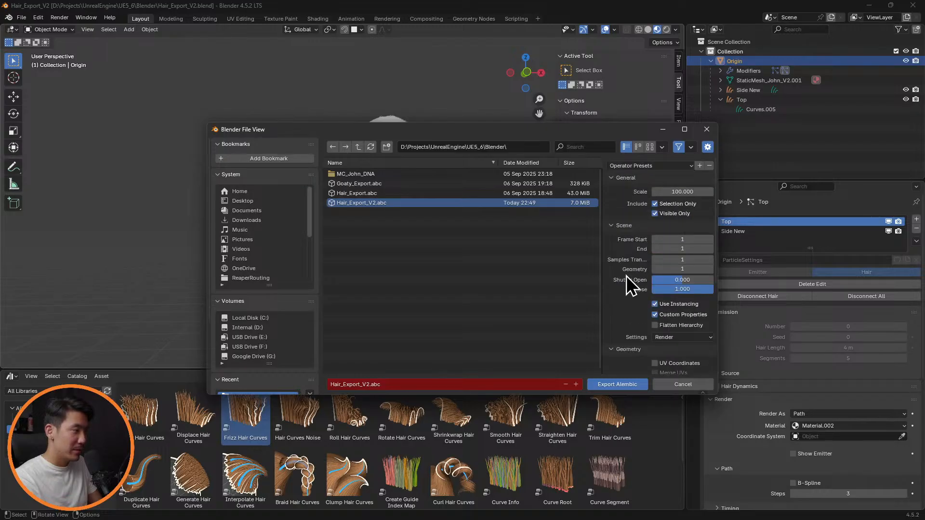
scroll(626, 275, down, 8)
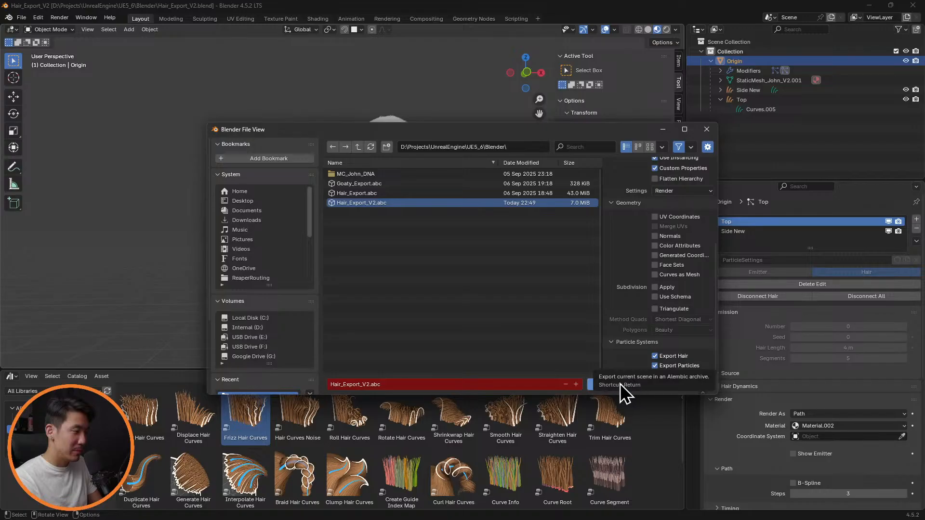
click(605, 385)
Step: Switch to Unreal Engine and import Hair_Export_V2.abc into the MetaHumans Grooms folder with the default groom conversion options
key(alt+Tab)
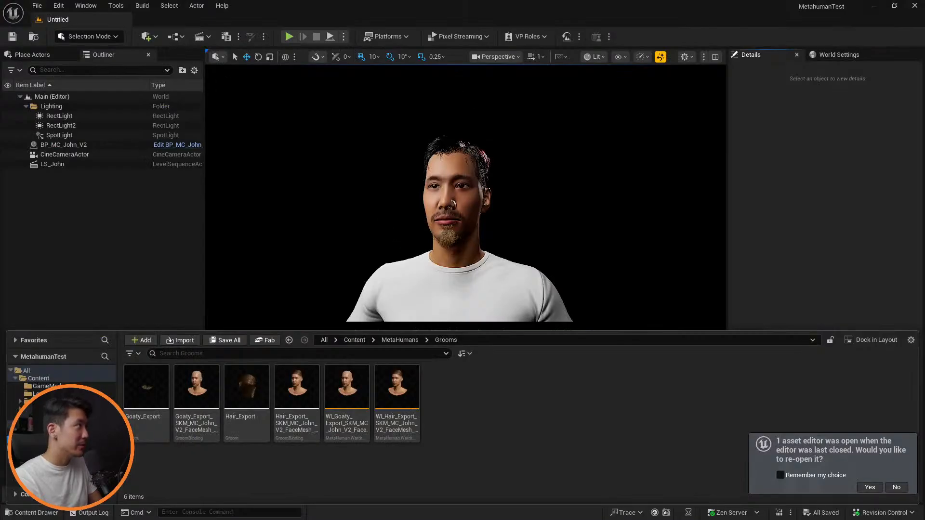
drag(487, 330, 478, 403)
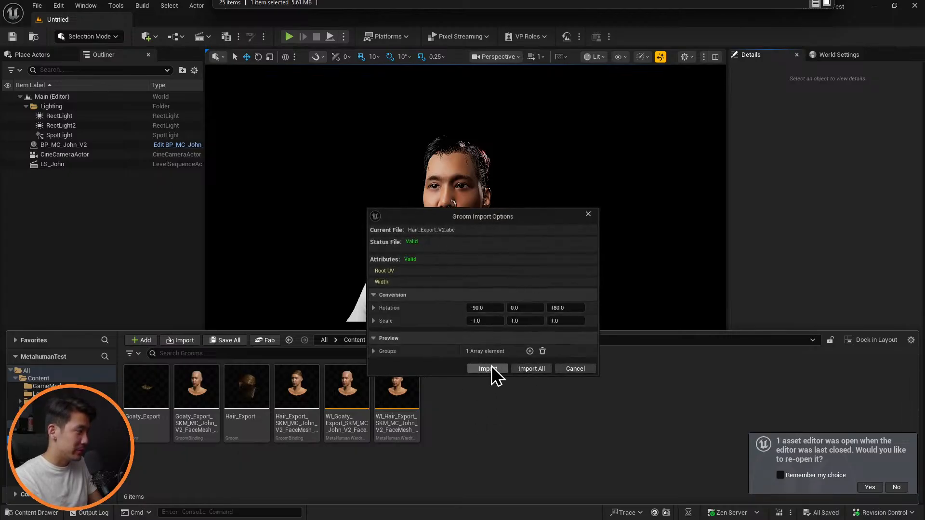
click(487, 369)
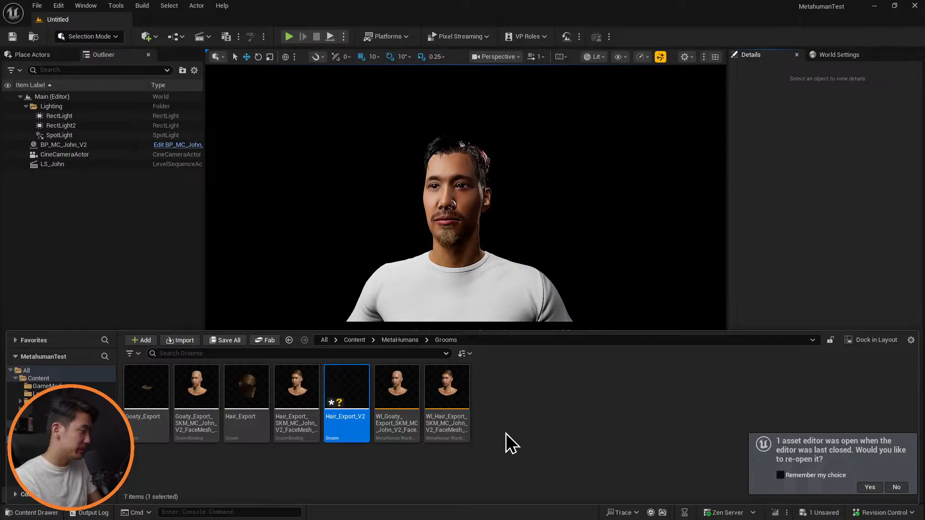
Step: Open the Hair_Export_V2 groom asset in a maximized editor and inspect its strands from the front
double_click(350, 381)
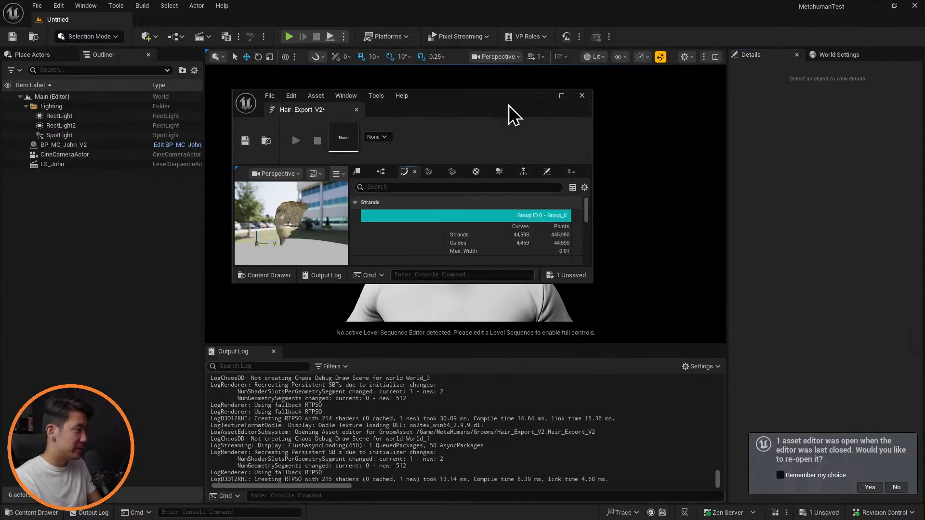
double_click(509, 97)
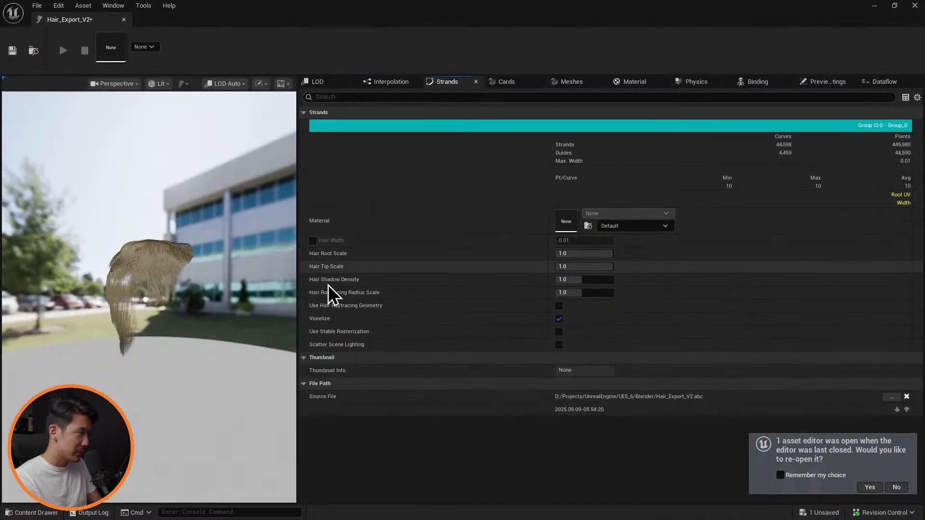
right_drag(189, 290, 213, 291)
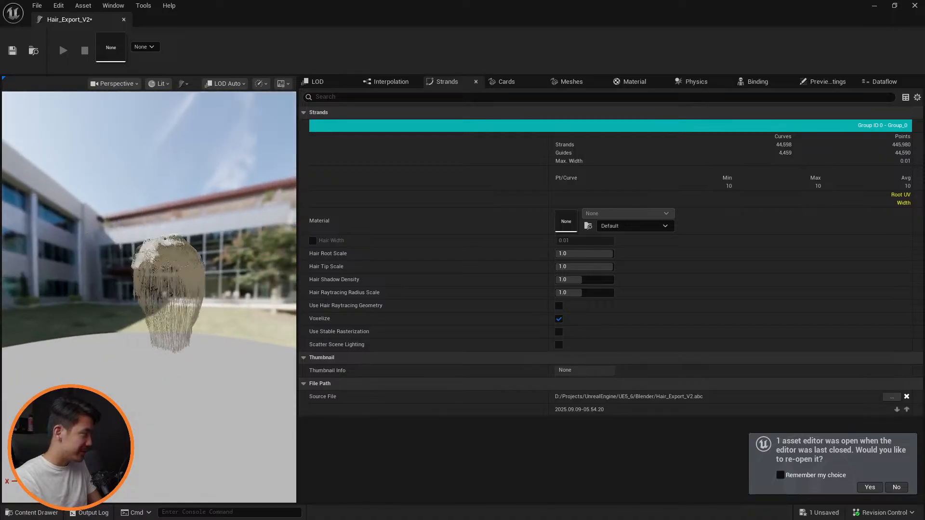
Step: Examine the groom's strands from the side at close range and look over its physics settings
drag(212, 292, 263, 290)
middle_drag(170, 264, 203, 358)
scroll(171, 285, up, 5)
scroll(177, 291, down, 6)
scroll(181, 295, up, 6)
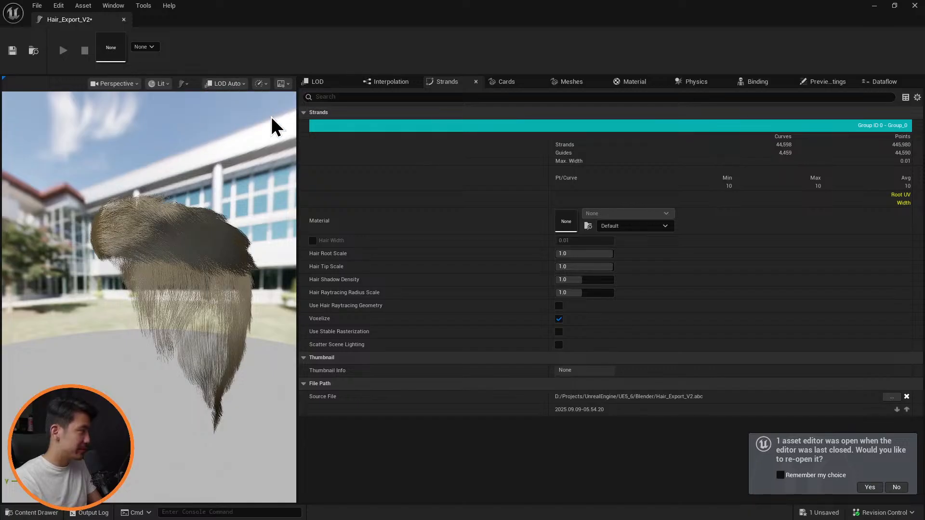
click(695, 83)
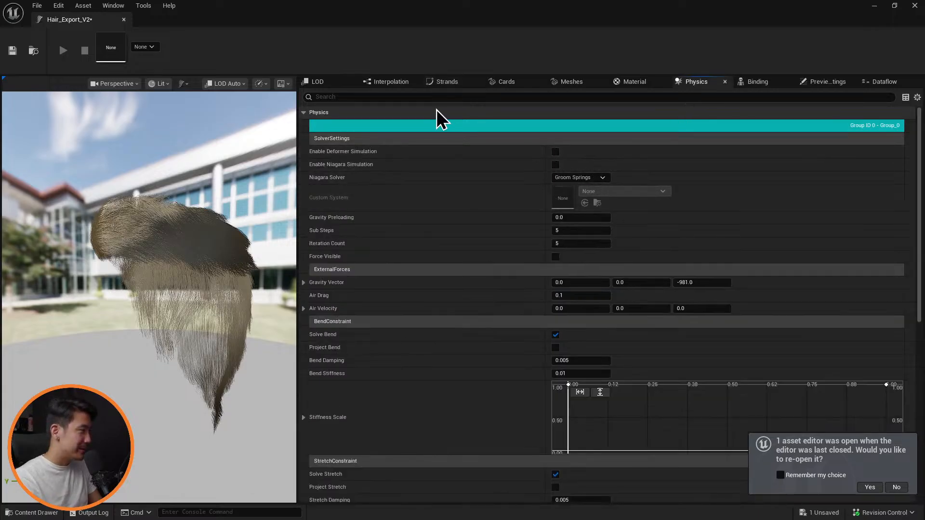
click(451, 85)
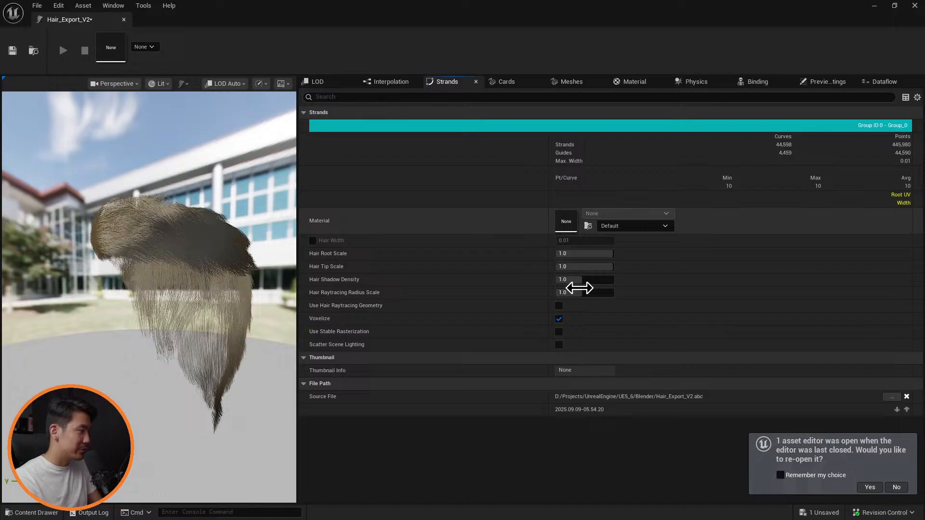
Step: Set the groom's Hair Root Scale to 1.5 and Hair Tip Scale to 0.5, and check the strands from another angle
click(594, 255)
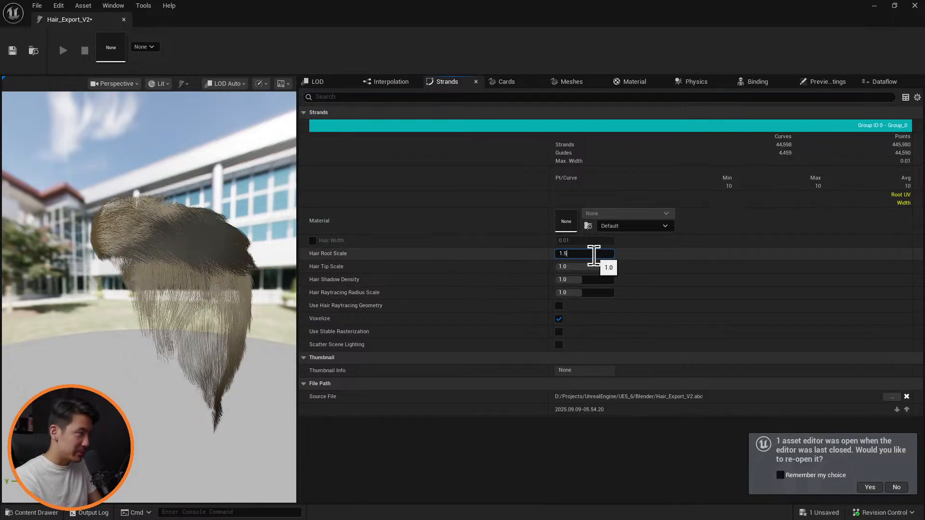
text(1.5)
click(588, 268)
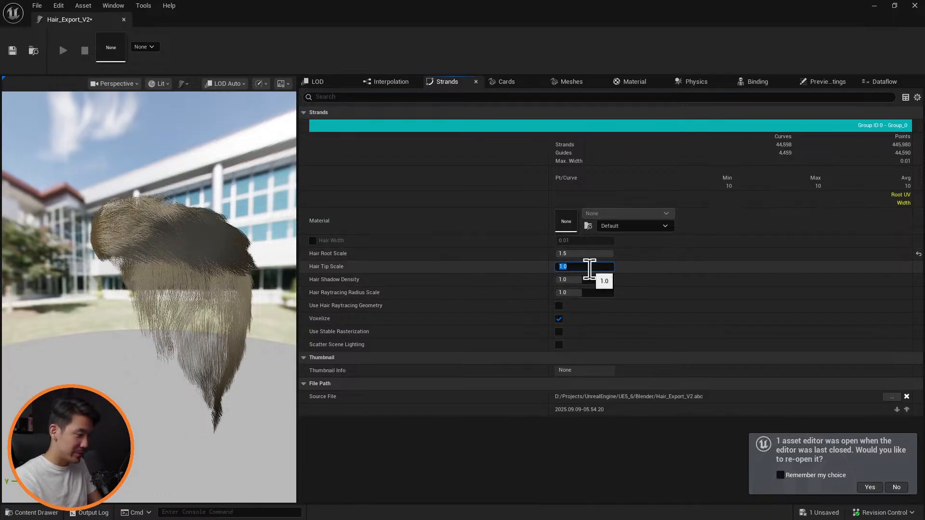
key(Return)
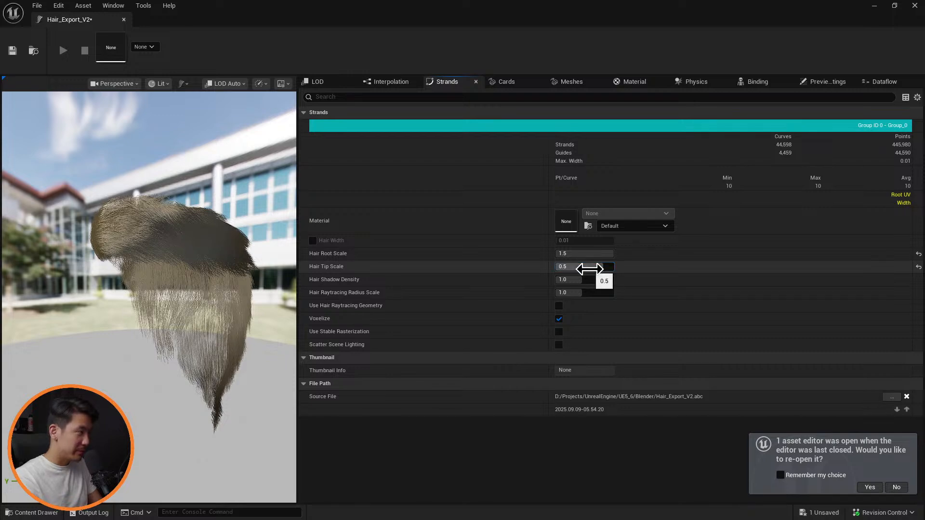
mouse_move(207, 299)
middle_down()
mouse_move(256, 280)
mouse_move(200, 298)
middle_up()
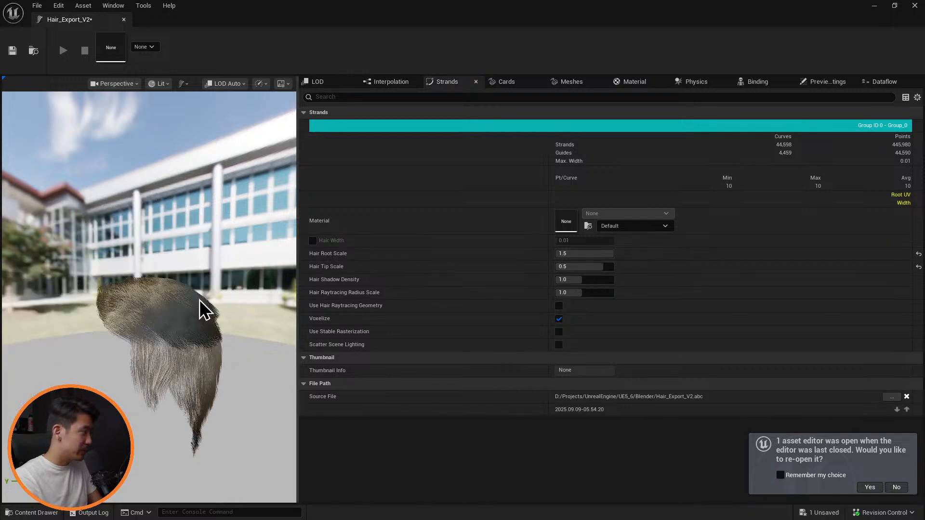
alt+drag(199, 298, 270, 282)
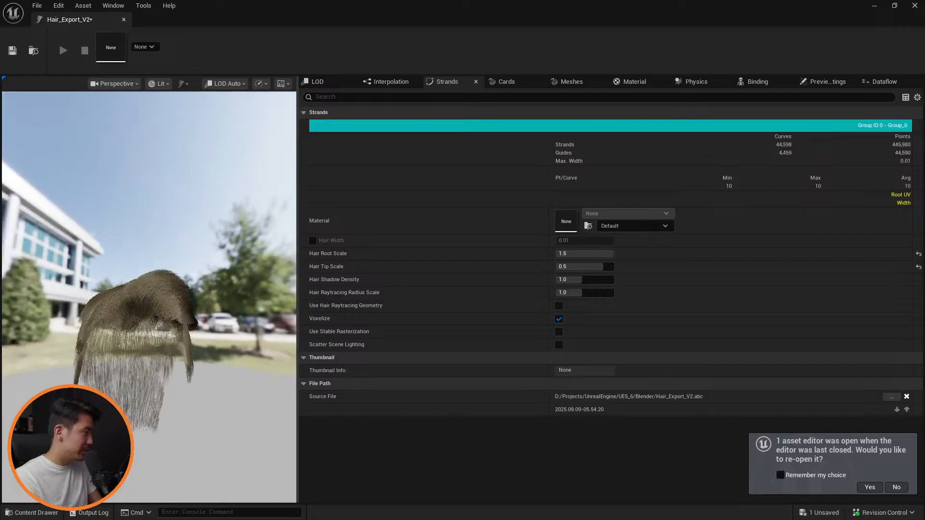
mouse_move(212, 289)
mouse_down()
mouse_move(214, 275)
mouse_move(213, 289)
mouse_up()
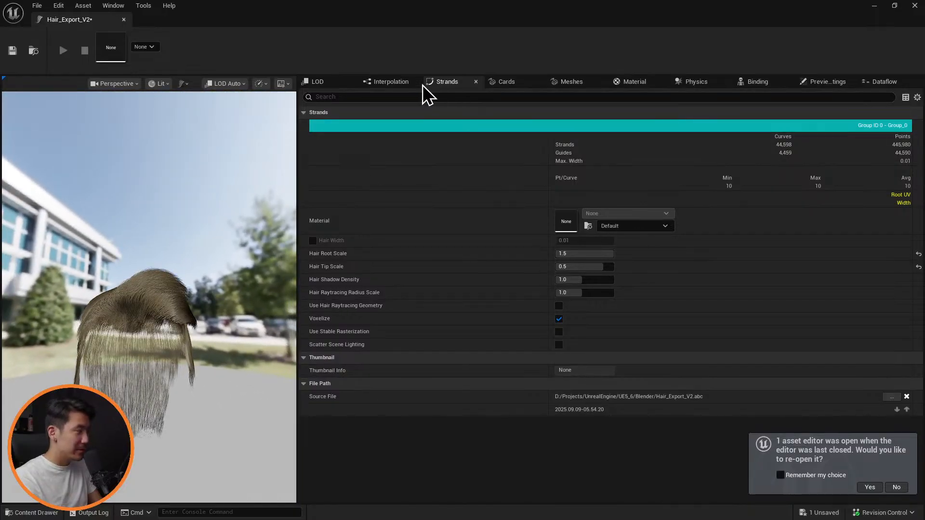
Step: Assign the MI_Hair material to the groom's Element 0 material slot and name the slot MI_Hair
click(580, 85)
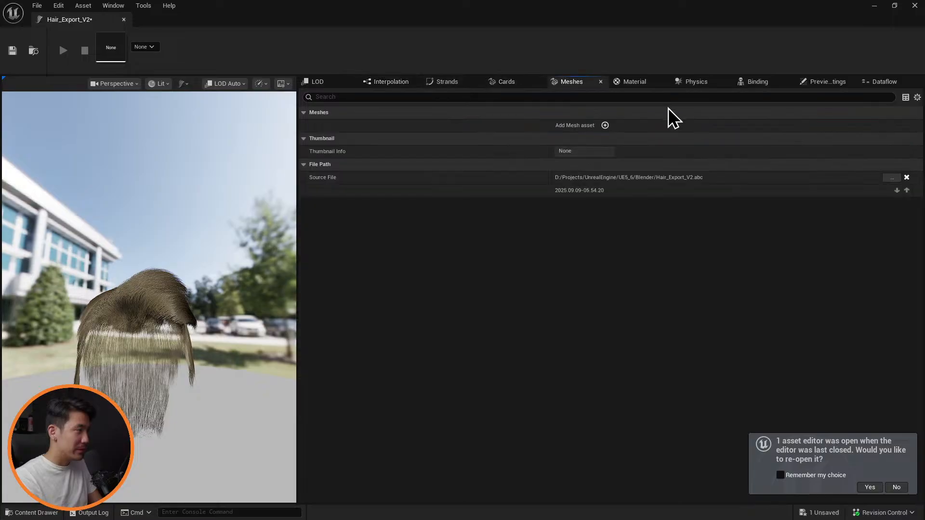
click(644, 82)
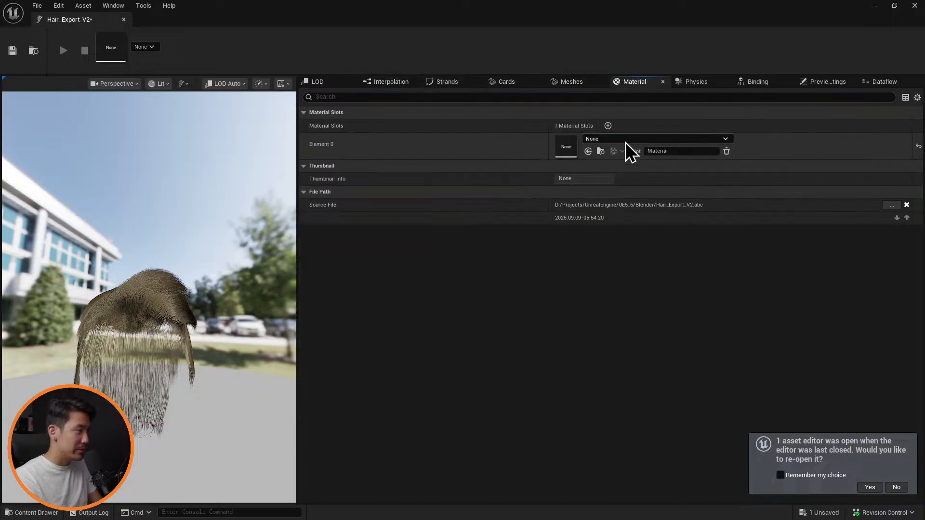
click(625, 141)
text(mi)
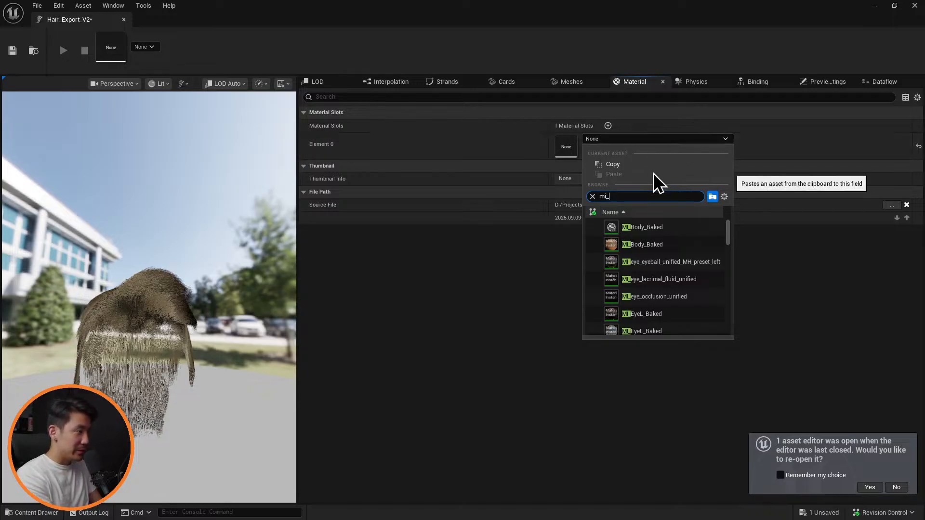
text(_hea)
key(BackSpace)
key(BackSpace)
key(BackSpace)
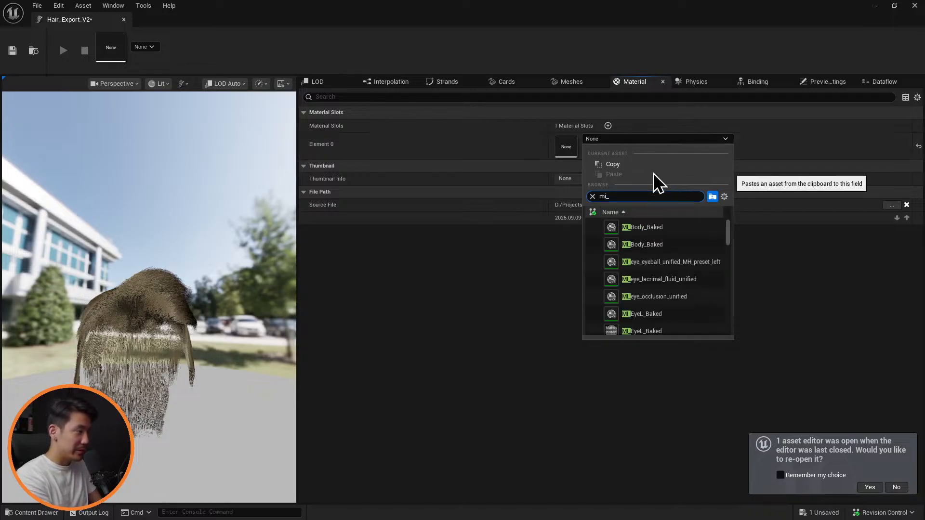
text(hair)
click(652, 227)
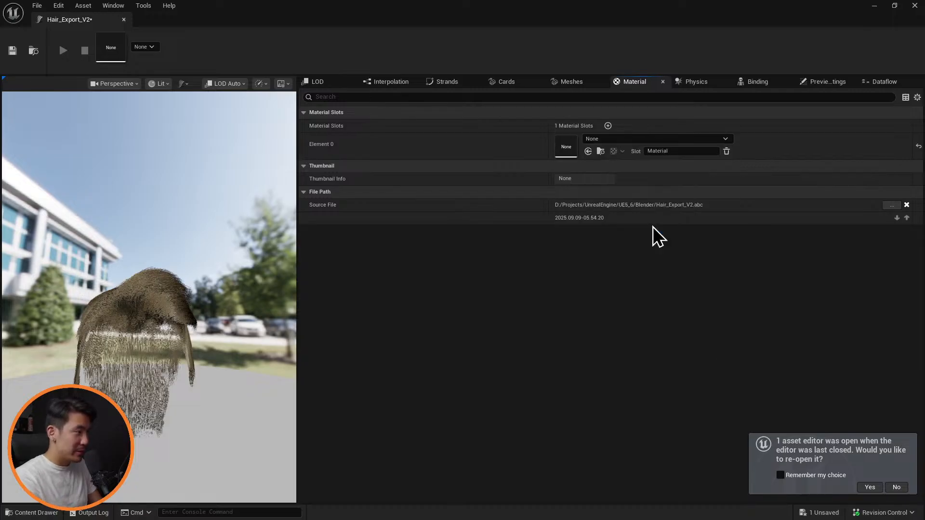
click(693, 150)
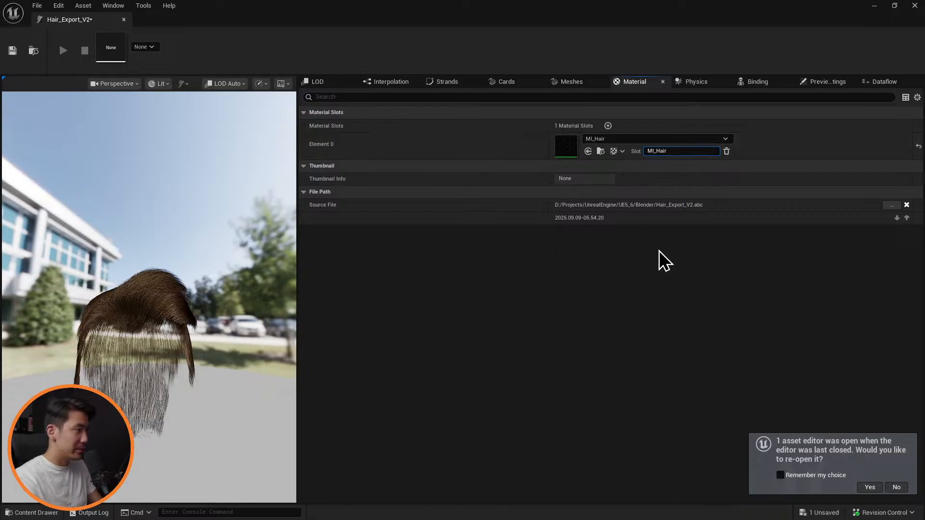
Step: Enable Niagara simulation in the groom's physics settings, and save and close the Hair_Export_V2 asset
click(715, 81)
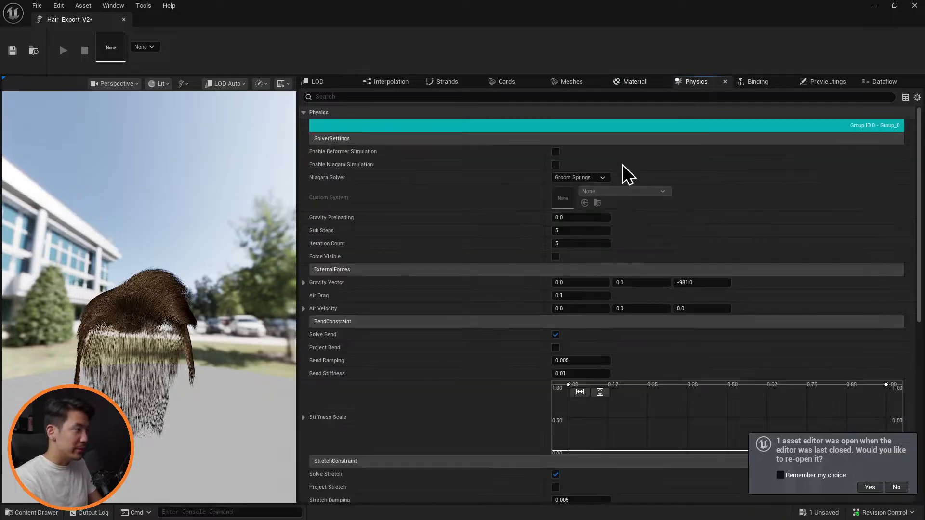
click(555, 165)
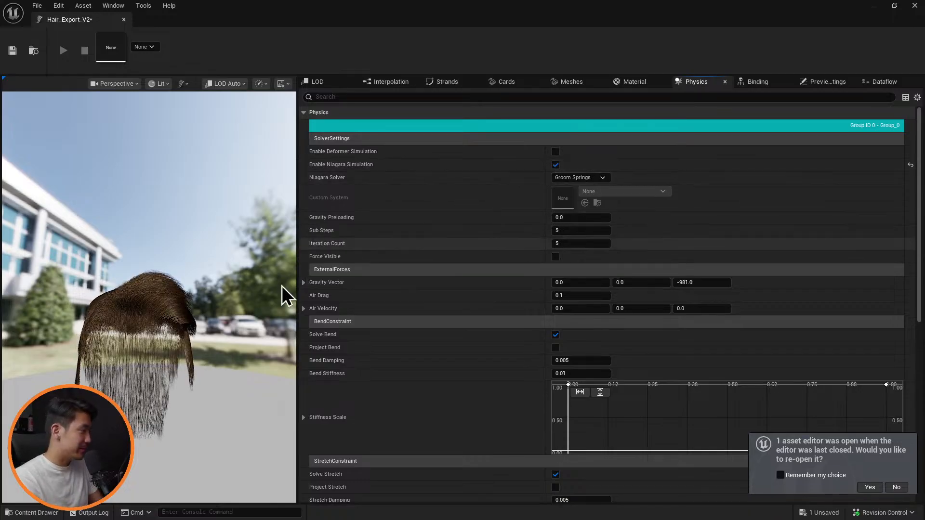
drag(199, 300, 241, 300)
drag(236, 268, 192, 289)
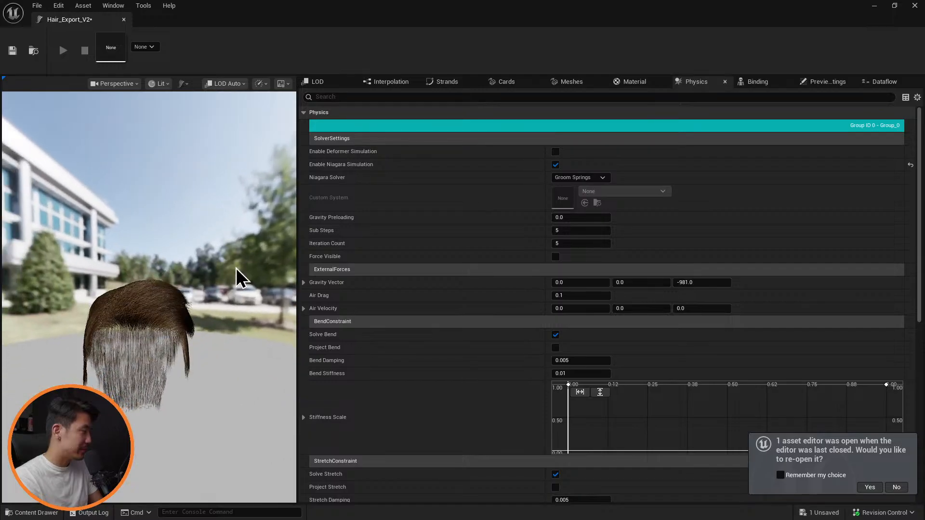
mouse_move(237, 268)
middle_down()
mouse_move(270, 260)
mouse_move(228, 276)
middle_up()
scroll(230, 276, up, 3)
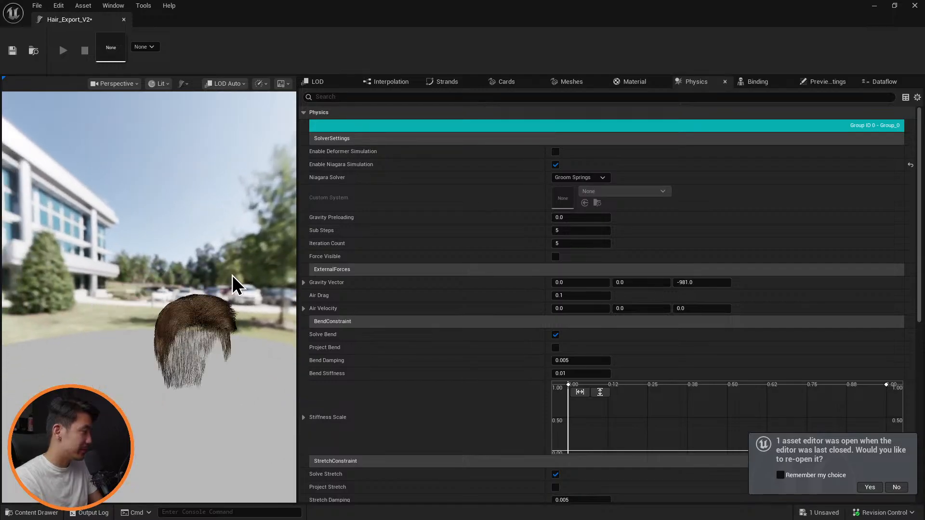
click(13, 50)
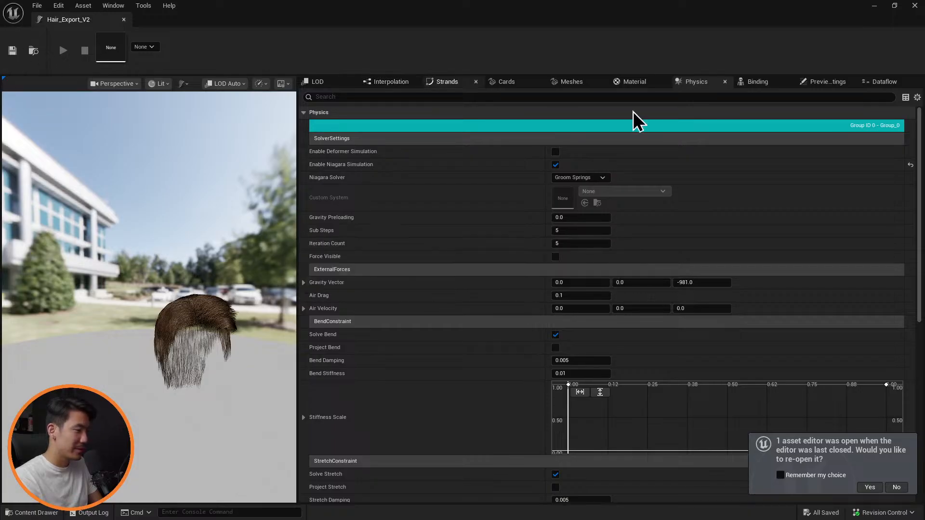
click(915, 6)
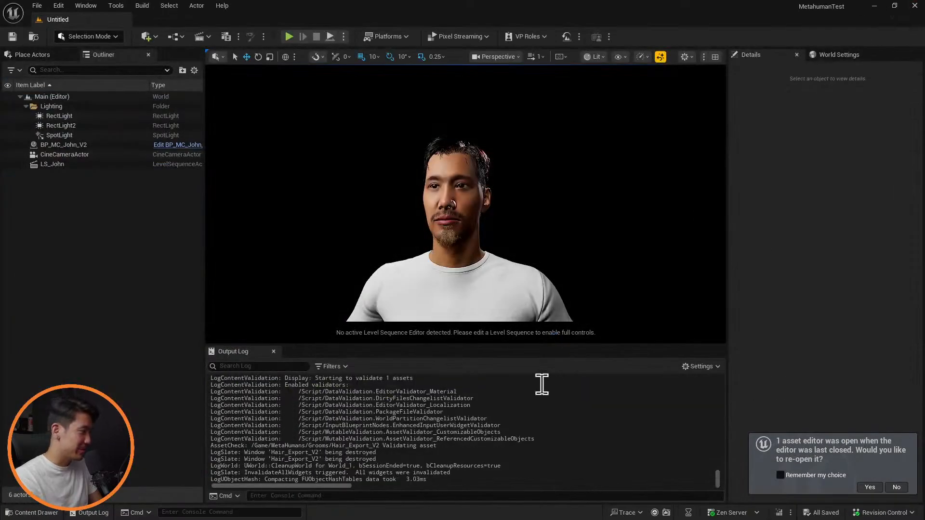
Step: Start a groom binding for Hair_Export_V2 with SKM_MC_John_V2_FaceMesh as the target skeletal mesh
key(ctrl+space)
right_click(350, 389)
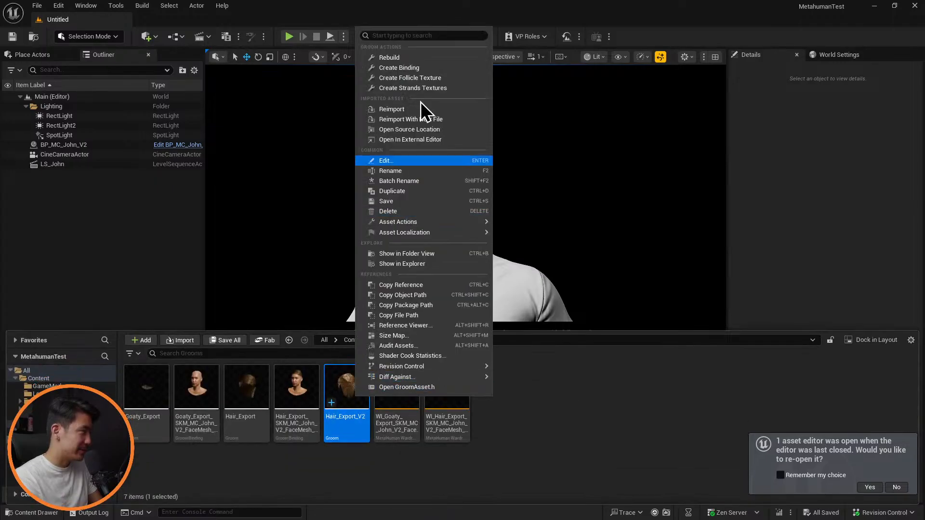
click(423, 68)
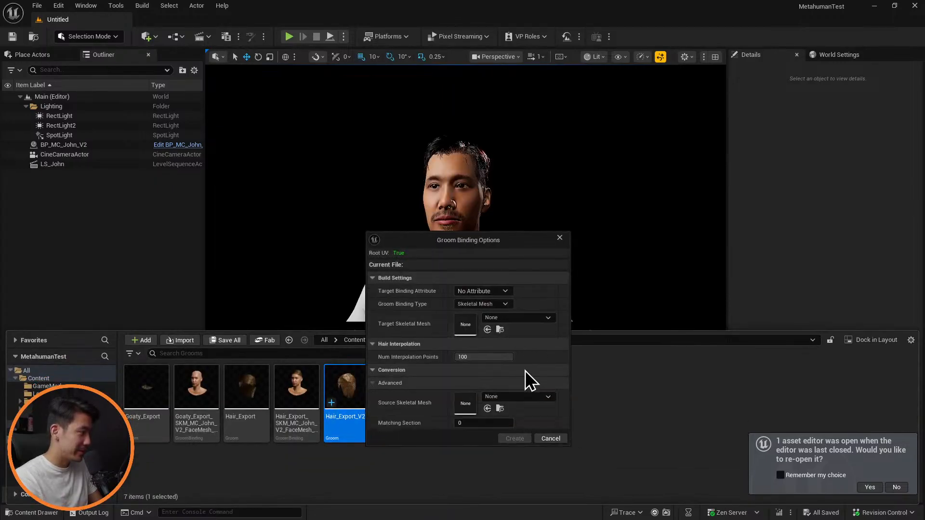
click(547, 318)
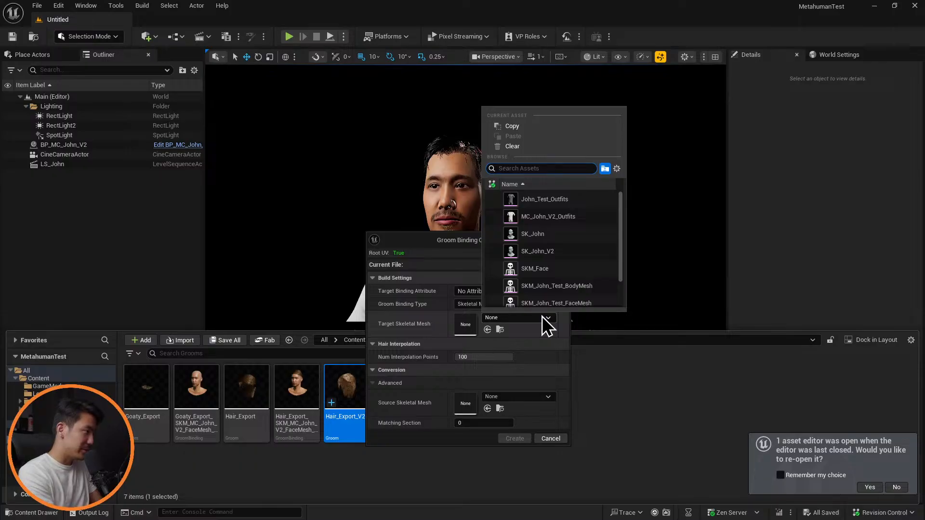
text(mc)
key(Down)
key(Down)
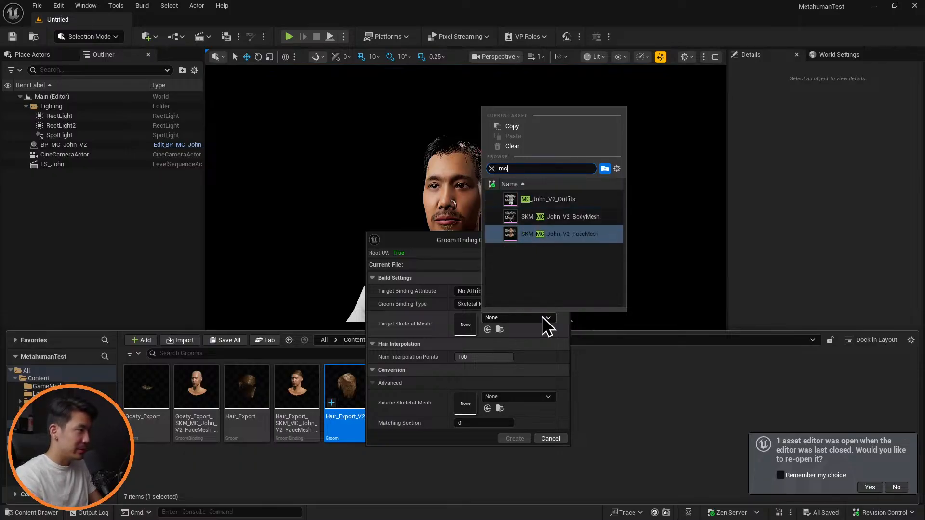
key(Return)
Step: Create the binding with SKM_MC_John_V2_FaceMesh as the source skeletal mesh, and save and close the binding asset
click(516, 396)
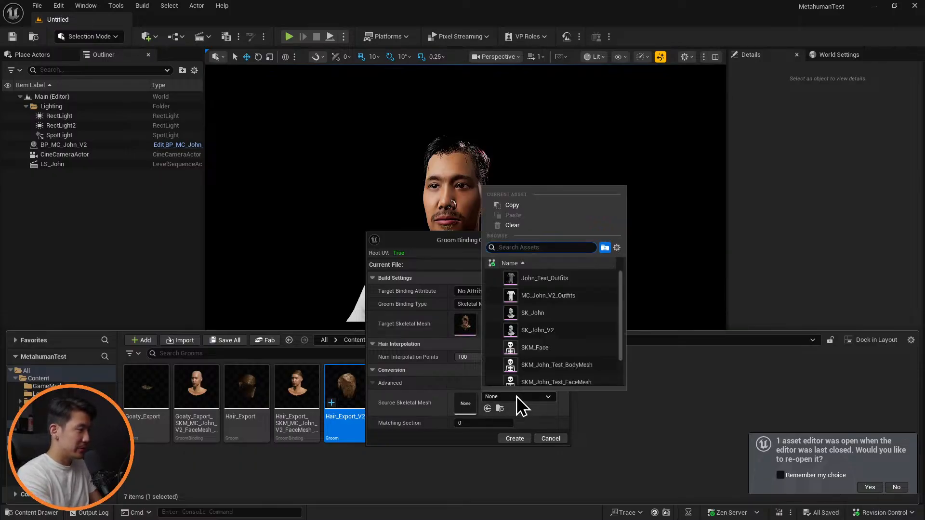
text(mc)
key(Down)
key(Down)
key(Return)
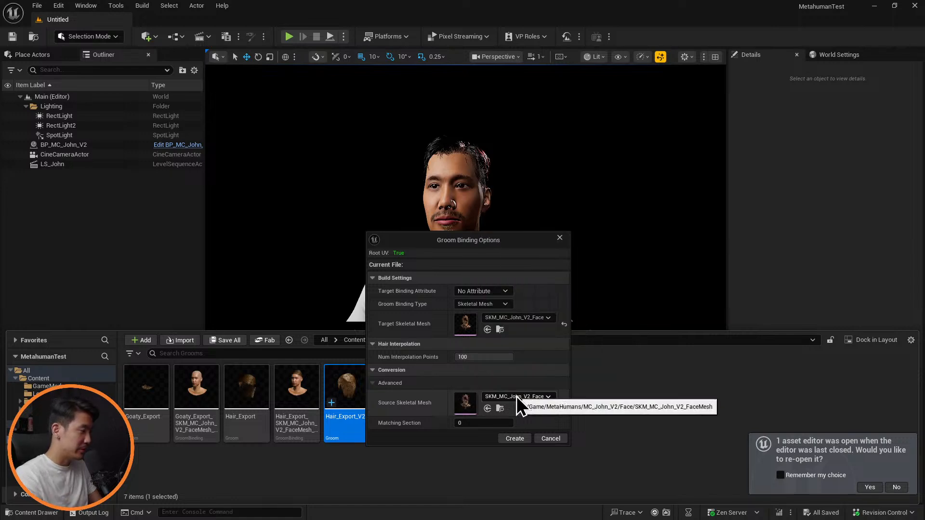
click(515, 438)
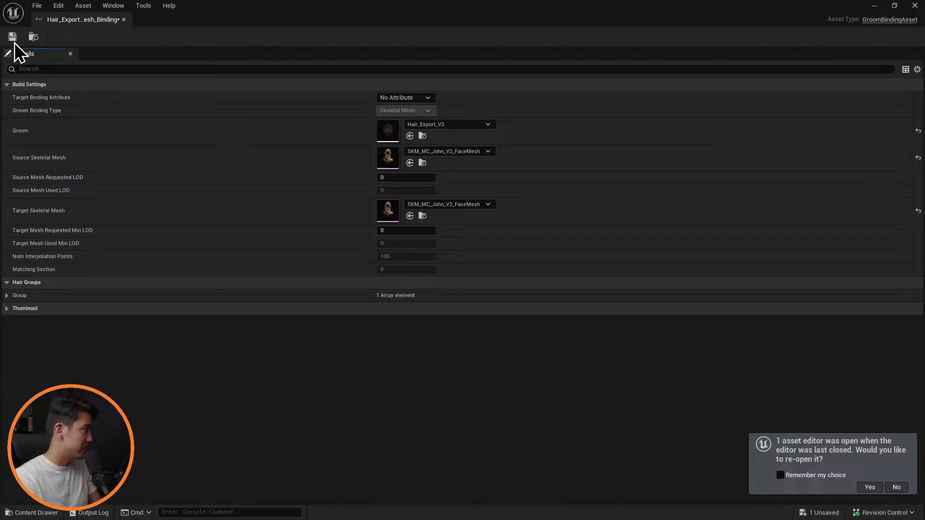
click(14, 43)
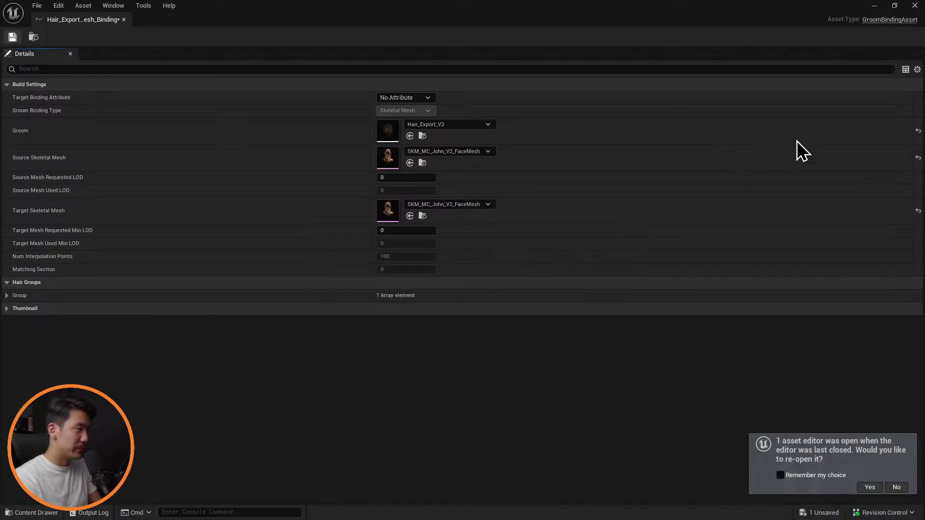
click(915, 5)
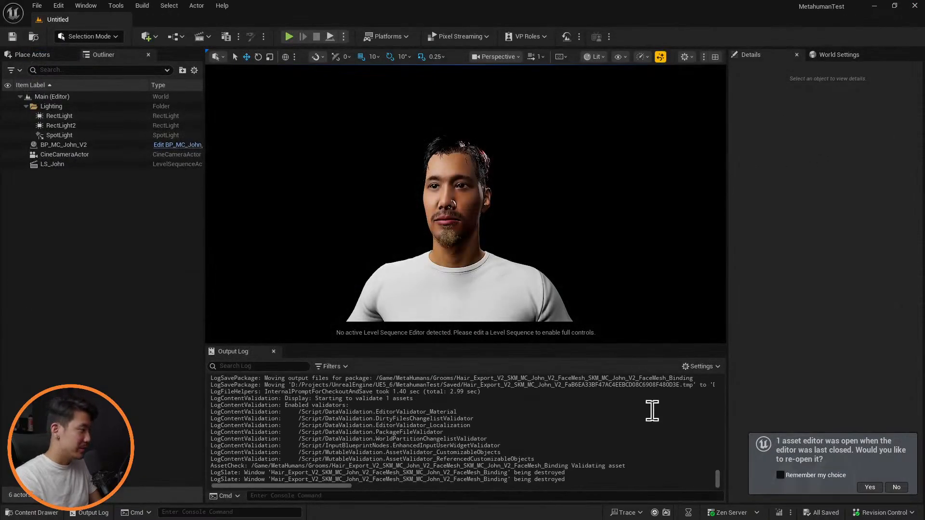
Step: Open the MC_John_V2 MetaHuman character and add the Hair_Export_V2 groom binding from the Grooms folder to its Hair (Grooms) assets
key(ctrl+space)
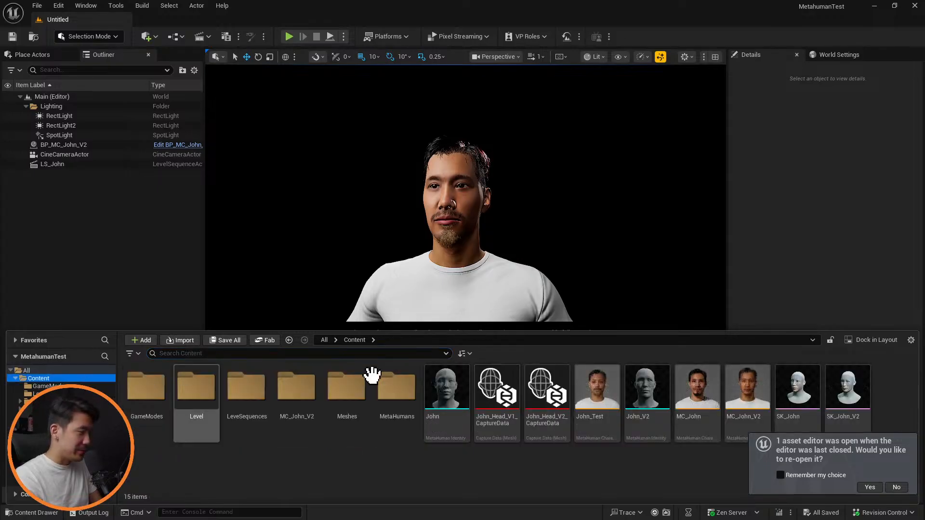
double_click(746, 385)
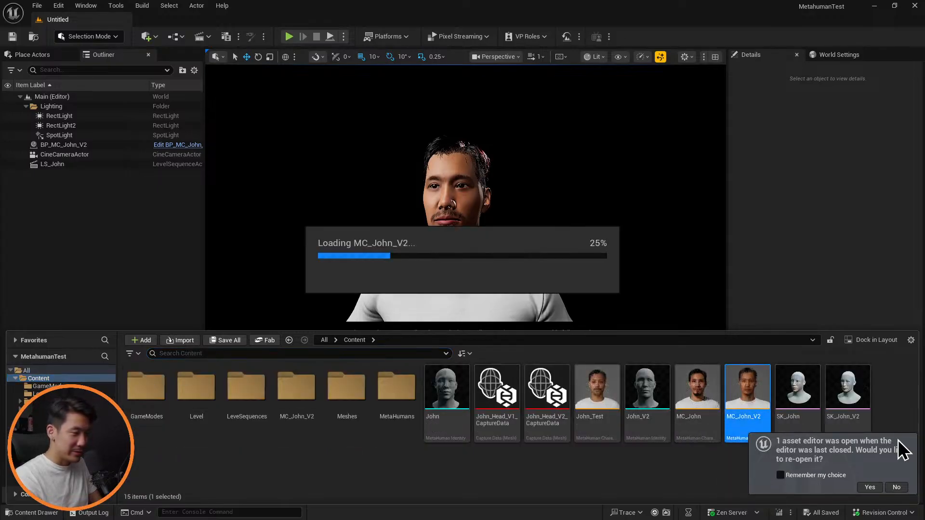
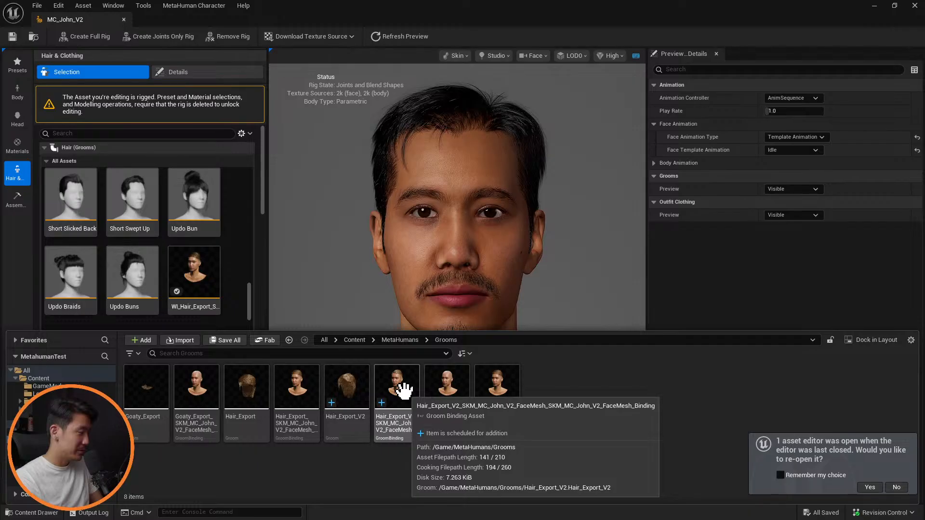
click(402, 392)
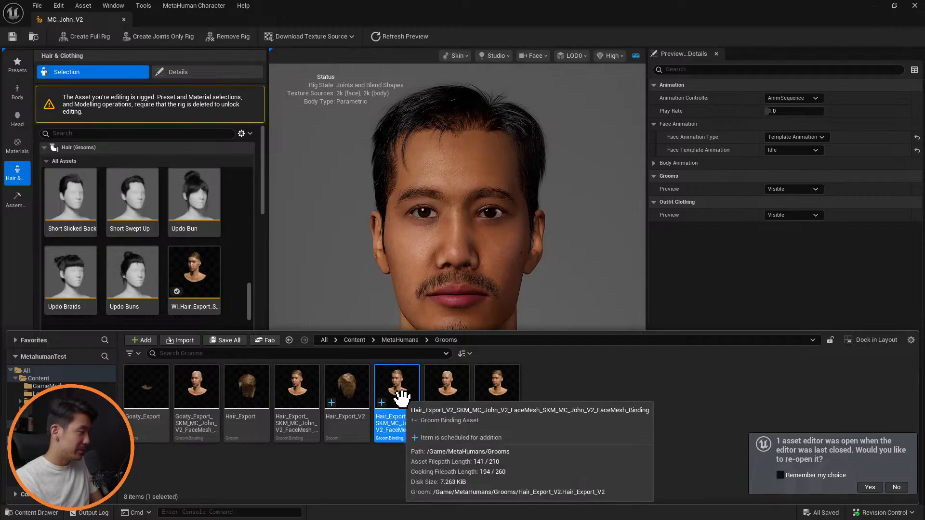
drag(395, 396, 248, 291)
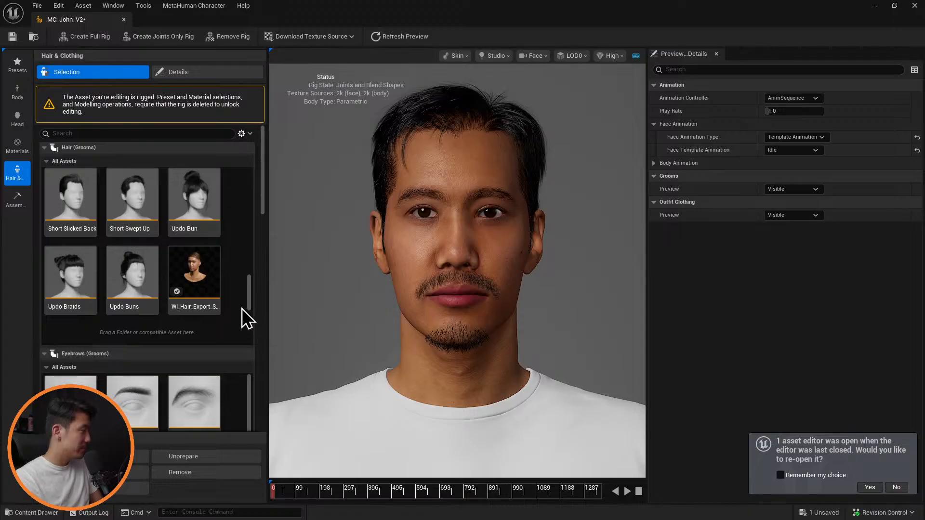
Step: Open the new Hair_Export_V2 wardrobe item, set its pipeline to Default Groom Pipeline, and save and close it
scroll(72, 277, down, 2)
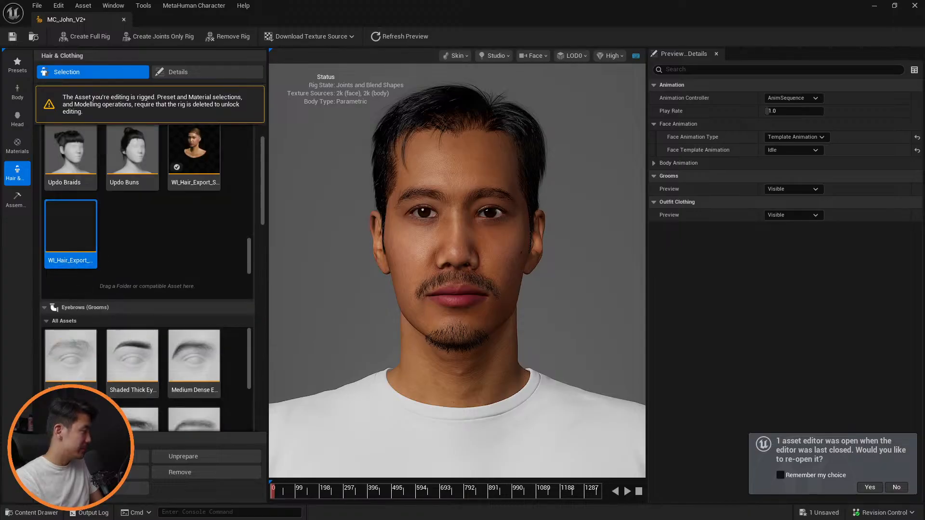
click(87, 487)
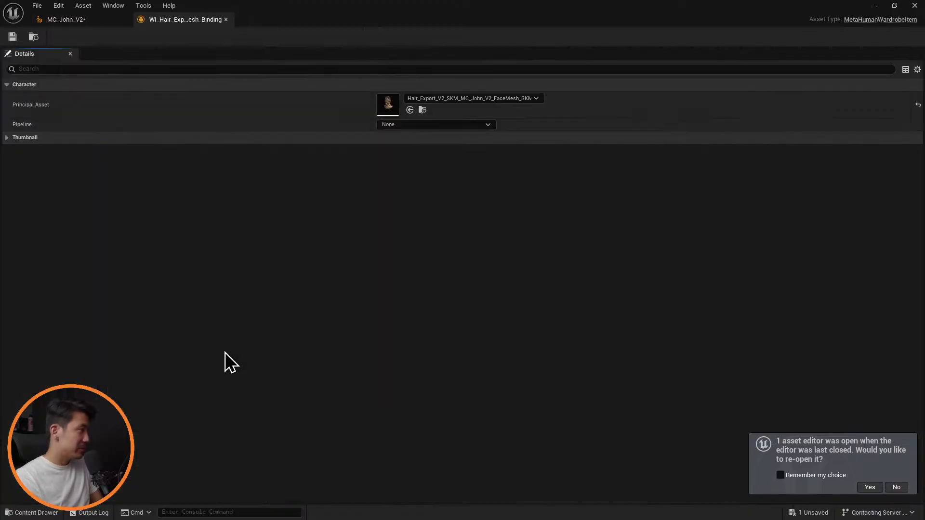
click(442, 126)
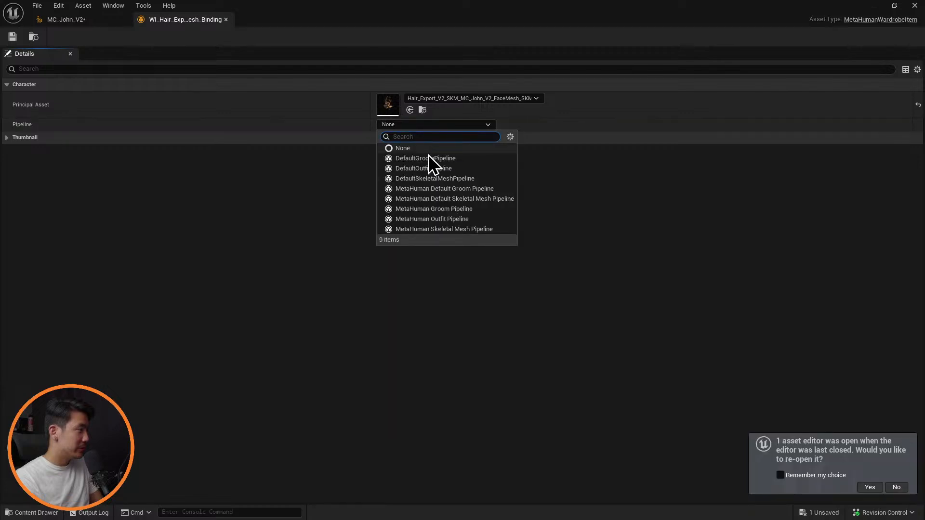
click(429, 158)
click(13, 37)
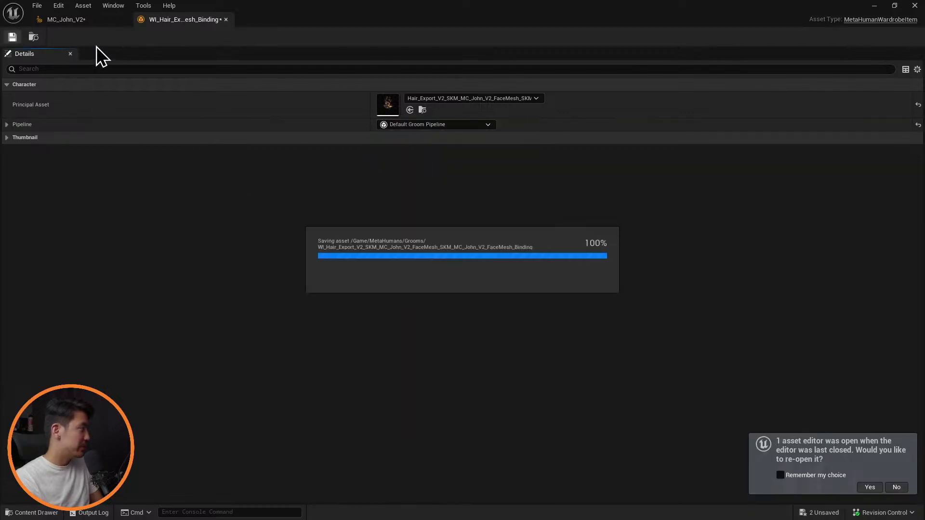
click(226, 20)
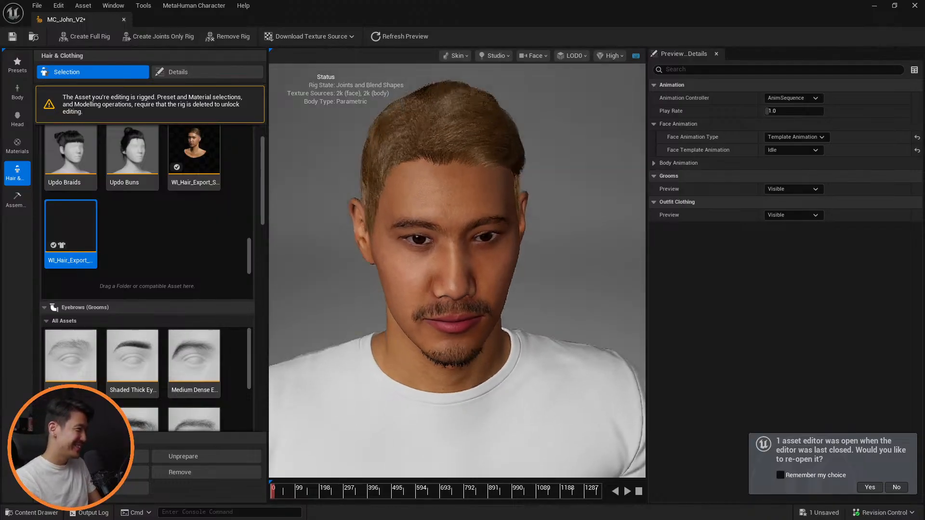
Step: Set the Dye Color override of the Hair_Export_V2 hair groom to black (000000FF)
drag(456, 271, 641, 265)
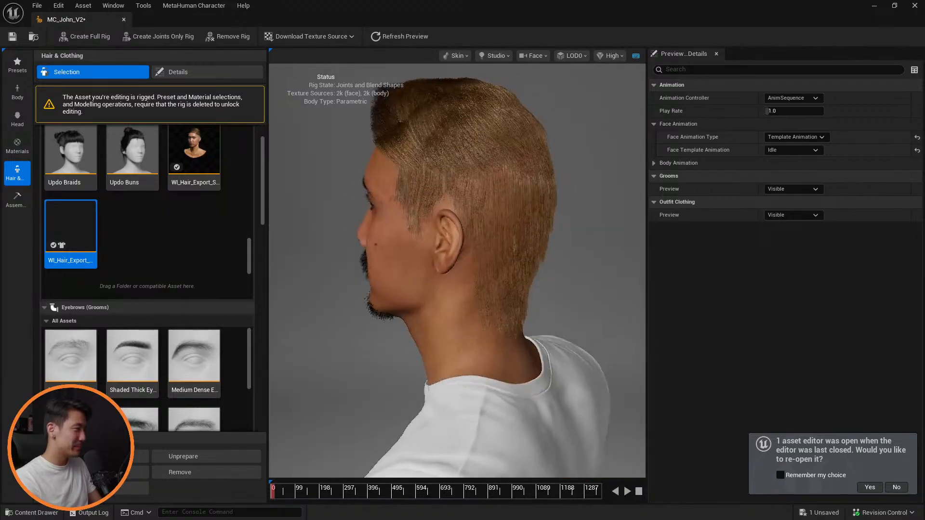
drag(502, 217, 528, 215)
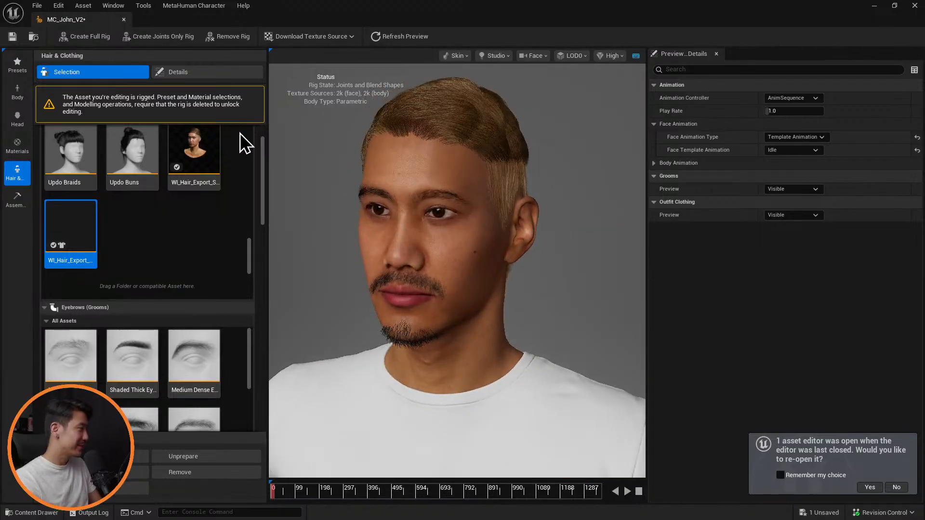
drag(462, 227, 496, 227)
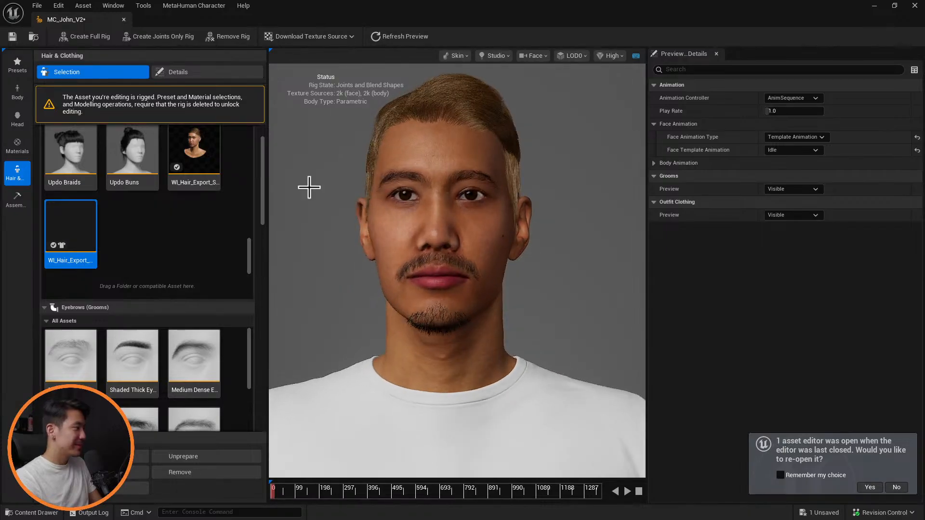
click(196, 72)
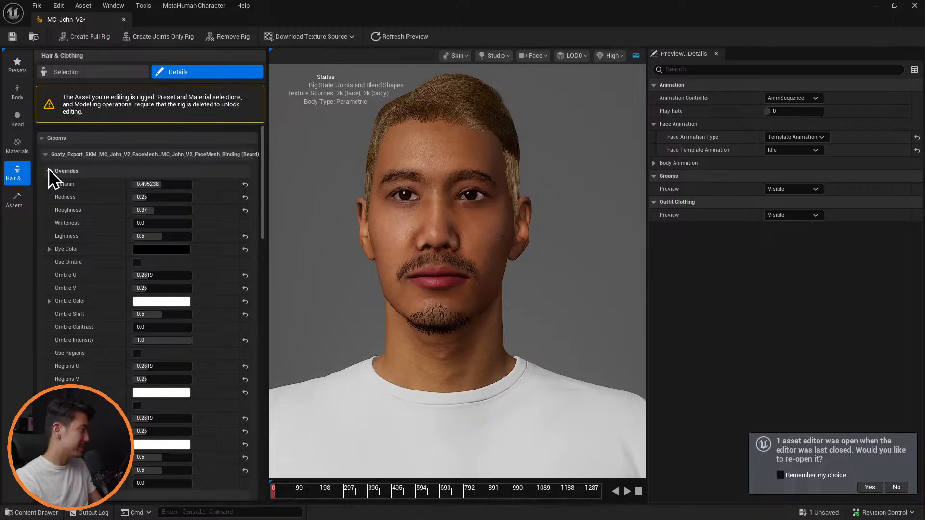
click(46, 154)
click(47, 186)
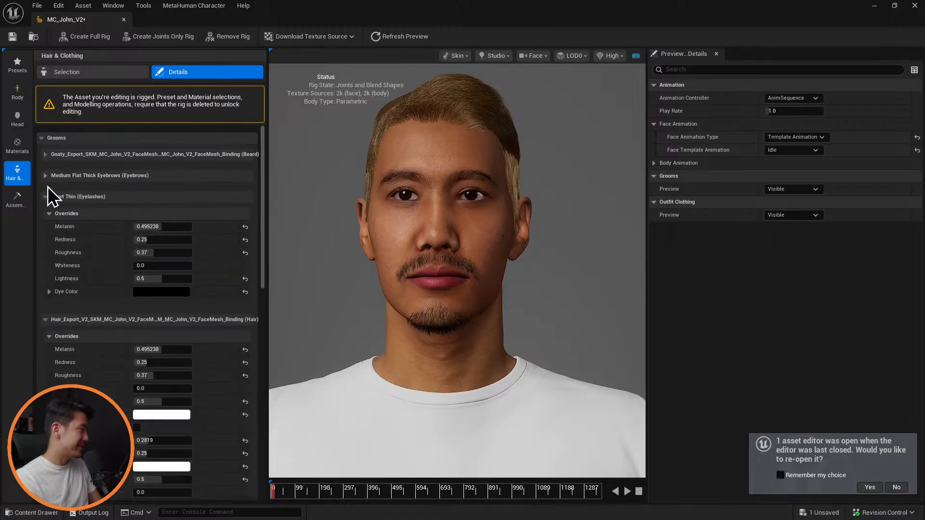
click(47, 198)
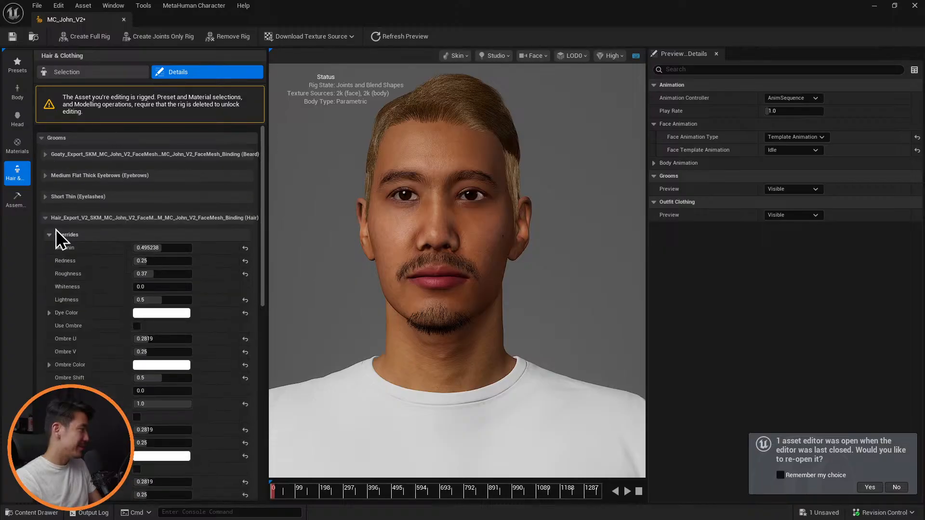
click(167, 312)
drag(298, 304, 306, 456)
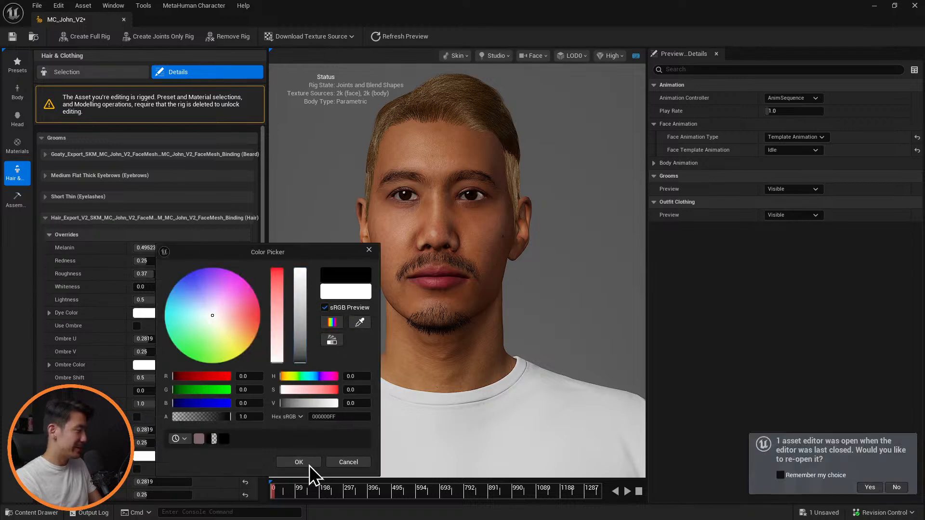
click(304, 463)
Step: Inspect the black hair on the MetaHuman from the front, sides and back of the head
drag(488, 250, 540, 285)
drag(463, 156, 308, 152)
drag(597, 173, 509, 156)
drag(570, 198, 463, 195)
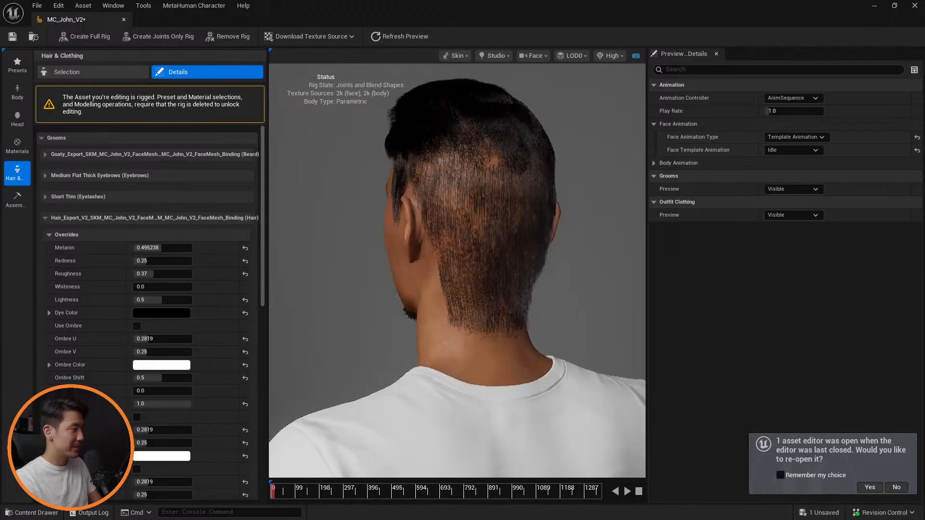
drag(579, 191, 506, 191)
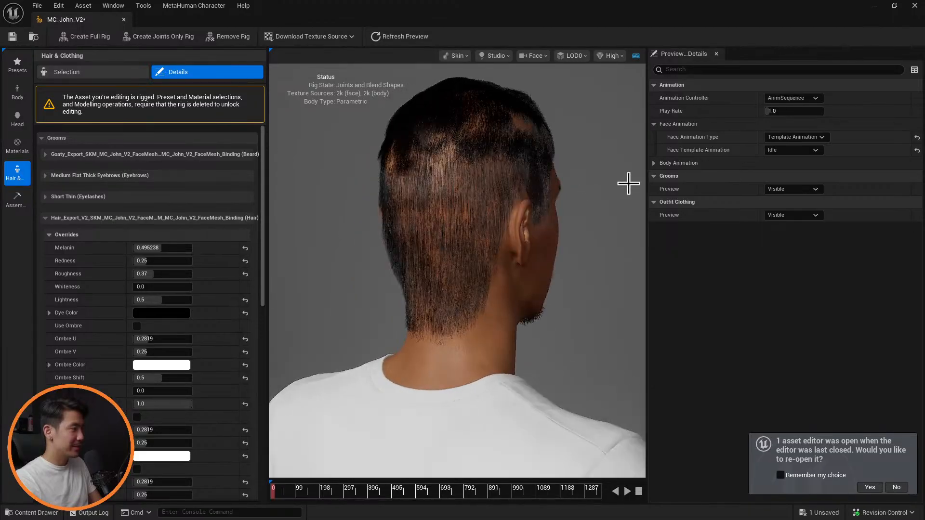
drag(629, 183, 497, 188)
drag(572, 185, 549, 187)
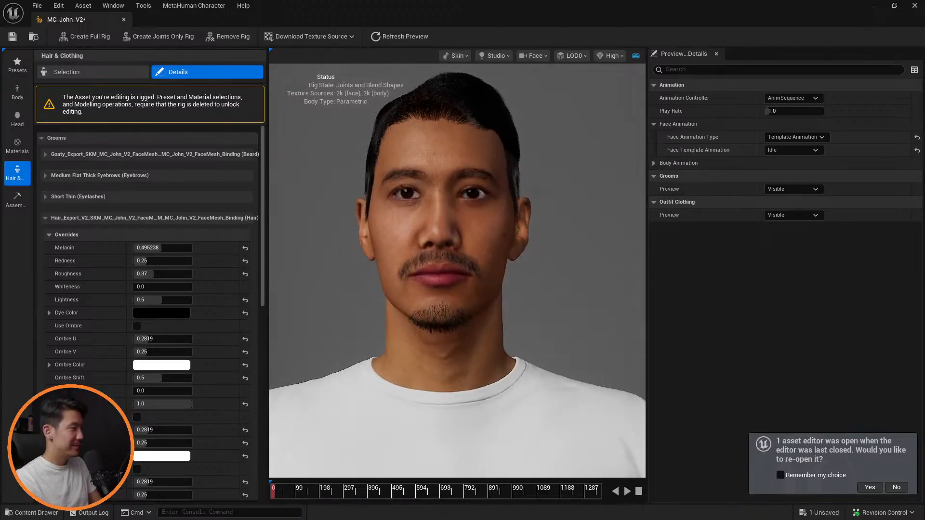
middle_drag(461, 158, 463, 177)
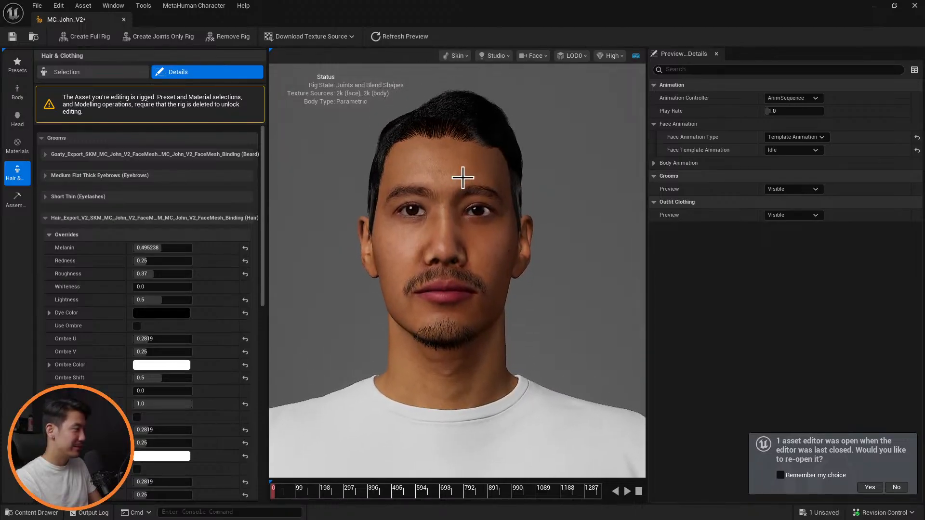
drag(365, 218, 344, 219)
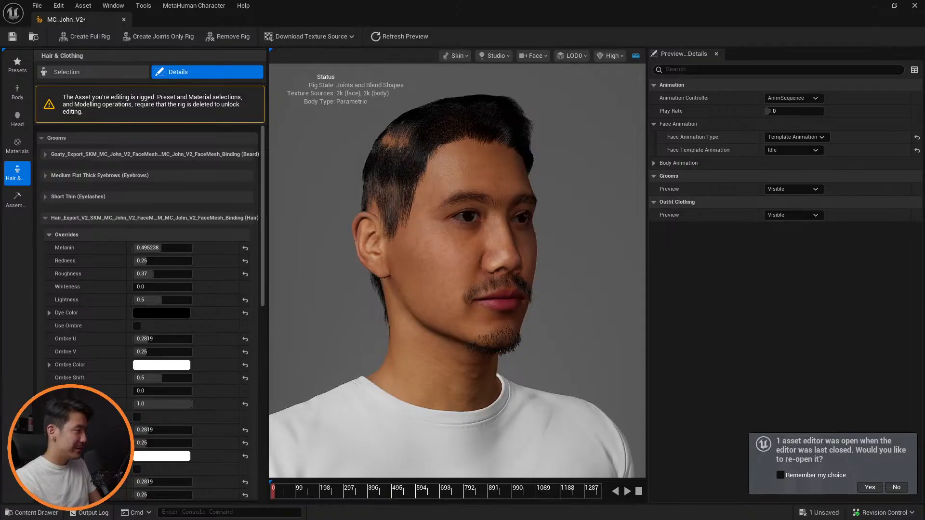
drag(400, 183, 340, 185)
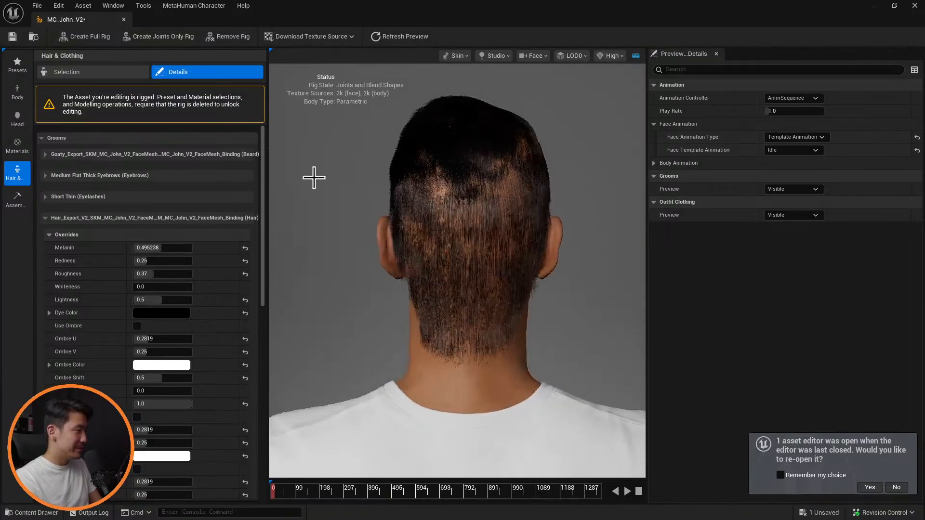
scroll(506, 247, up, 5)
scroll(510, 247, down, 4)
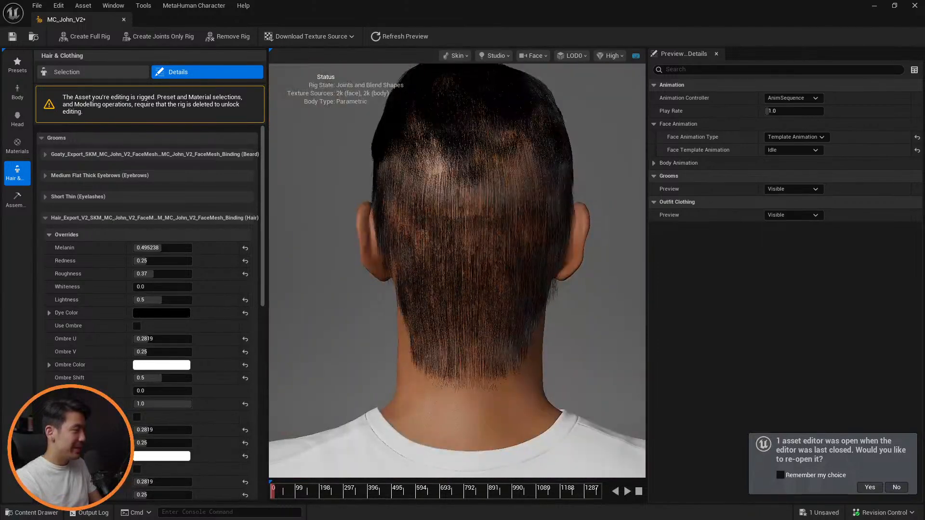
Step: Examine the front hairline, crown and back of the head up close for hair coverage and strand density
drag(509, 247, 332, 205)
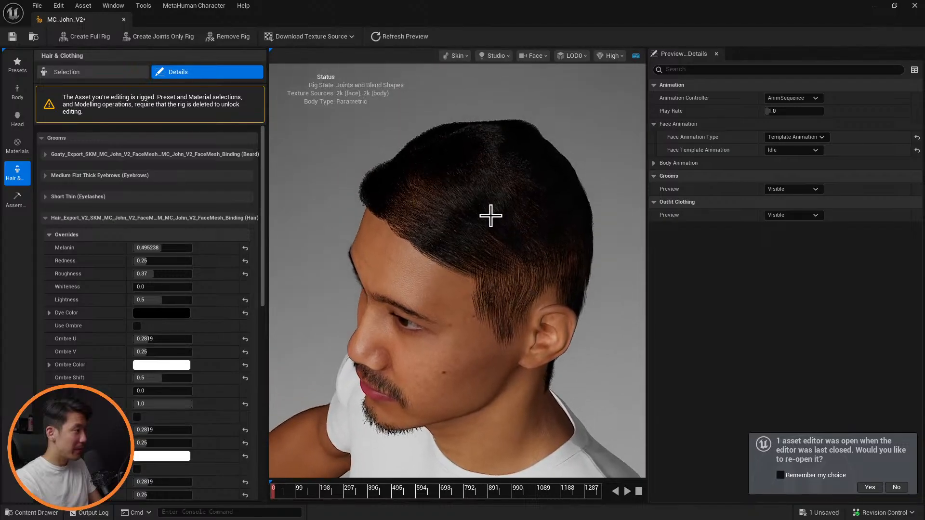
drag(491, 216, 231, 221)
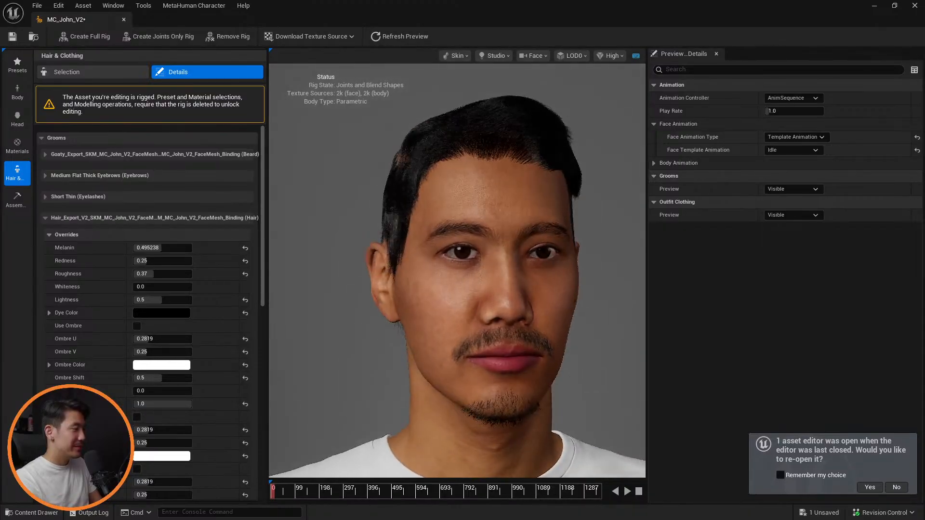
drag(232, 220, 282, 224)
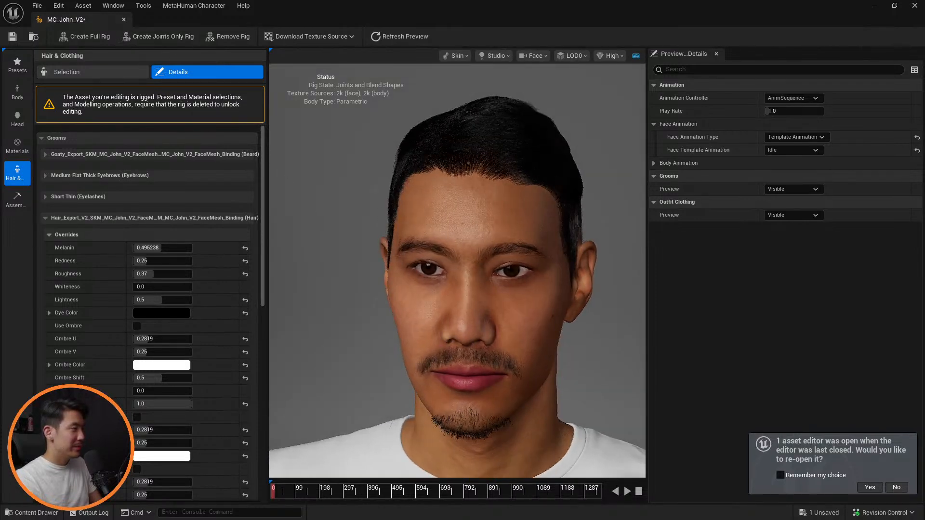
drag(457, 269, 433, 287)
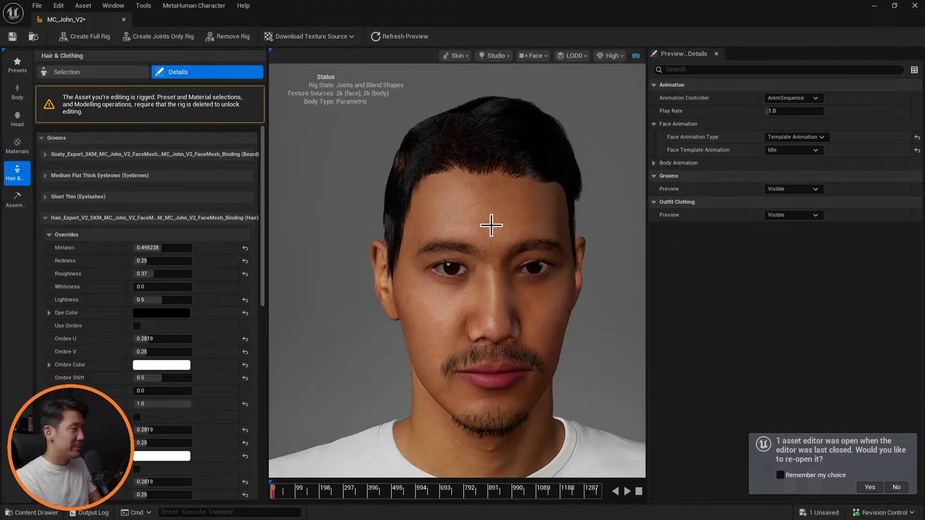
scroll(504, 246, up, 5)
scroll(502, 229, down, 3)
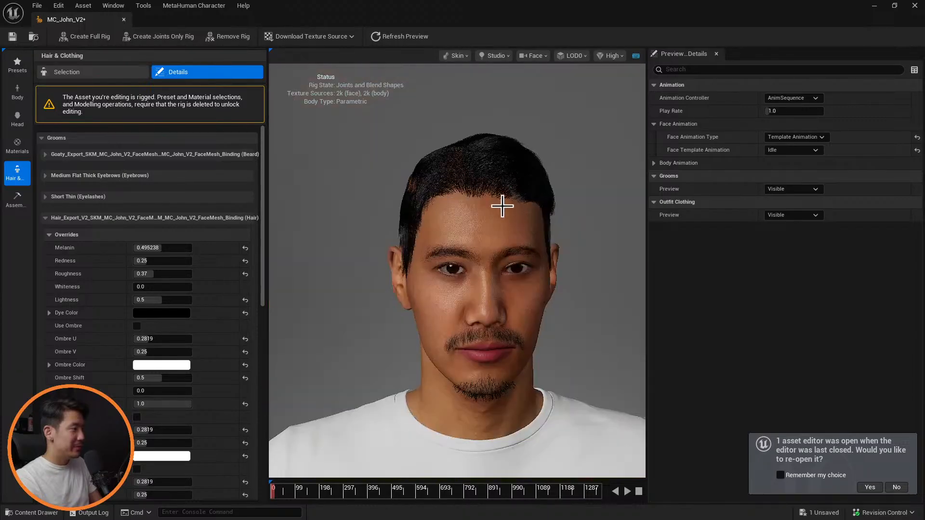
middle_drag(458, 270, 465, 341)
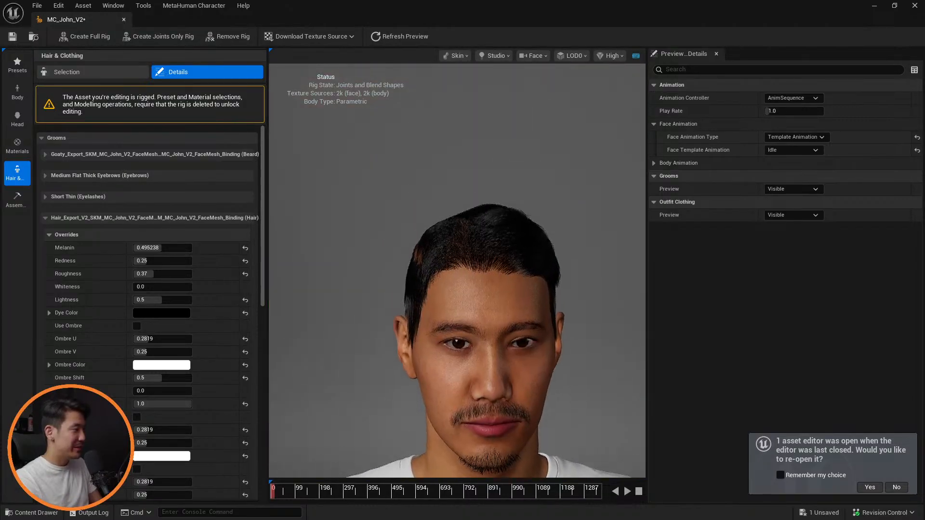
drag(457, 269, 516, 272)
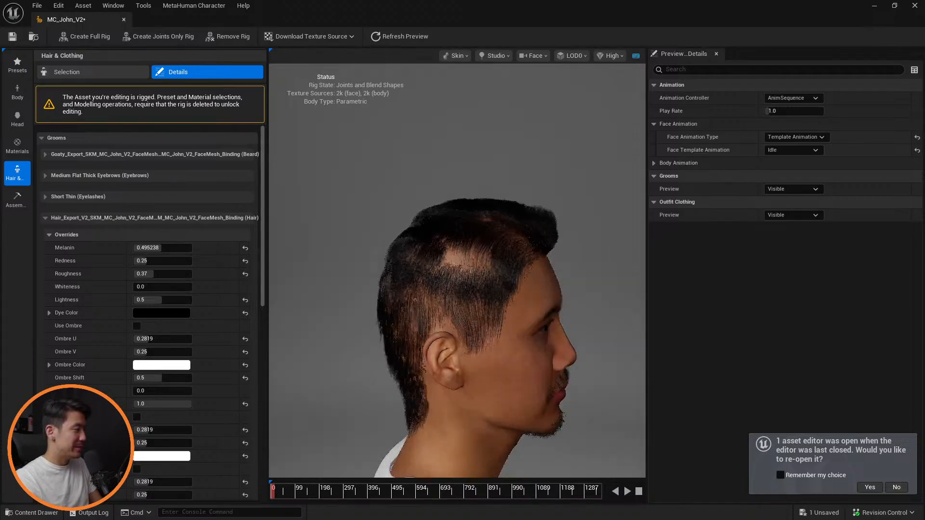
drag(458, 270, 564, 270)
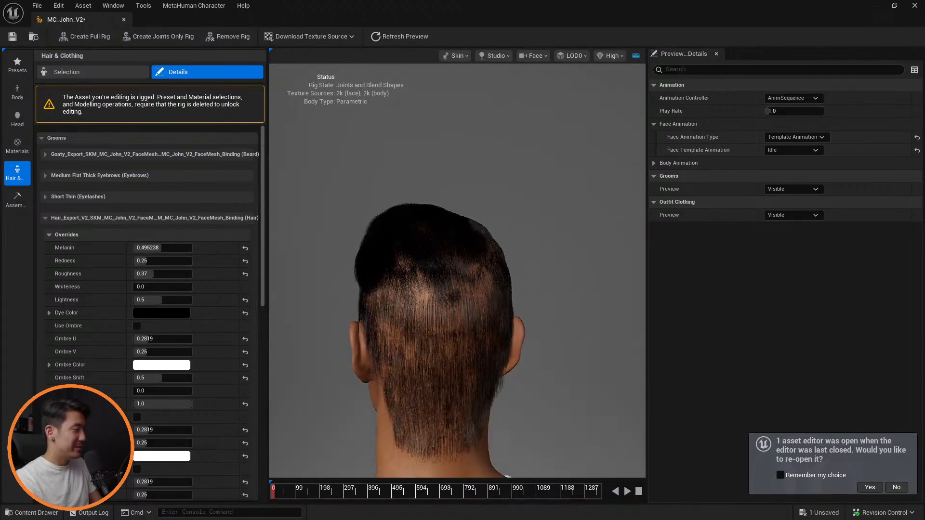
drag(458, 270, 383, 269)
scroll(500, 277, up, 5)
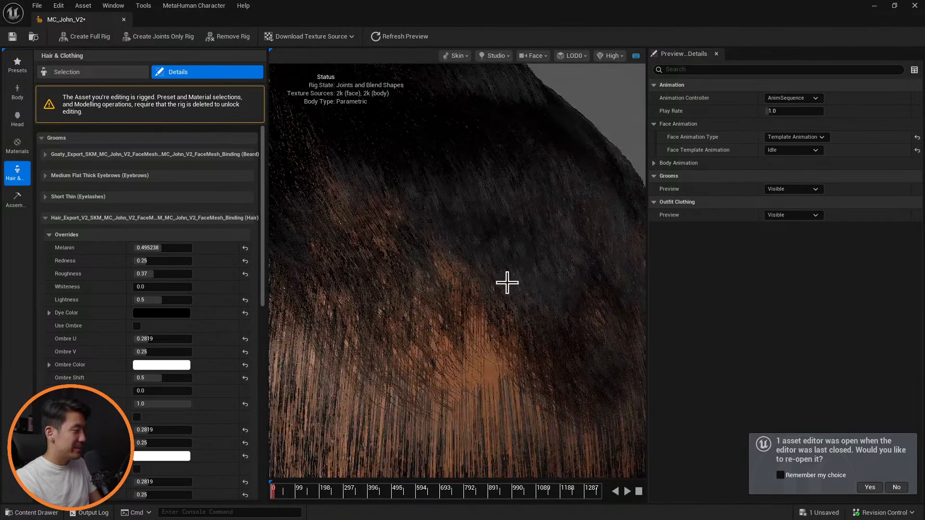
drag(506, 283, 473, 249)
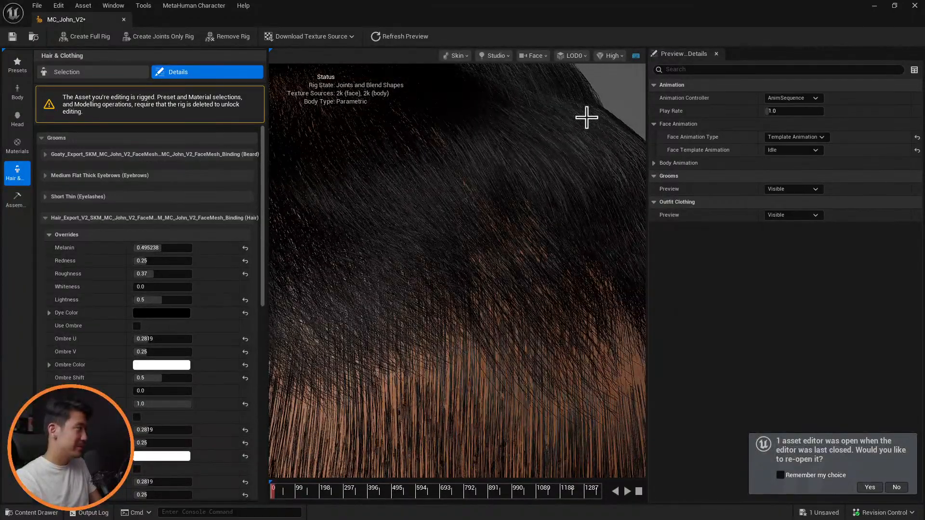
Step: Save the MC_John_V2 character and open the Hair_Export_V2 groom asset from the Grooms folder
key(ctrl+s)
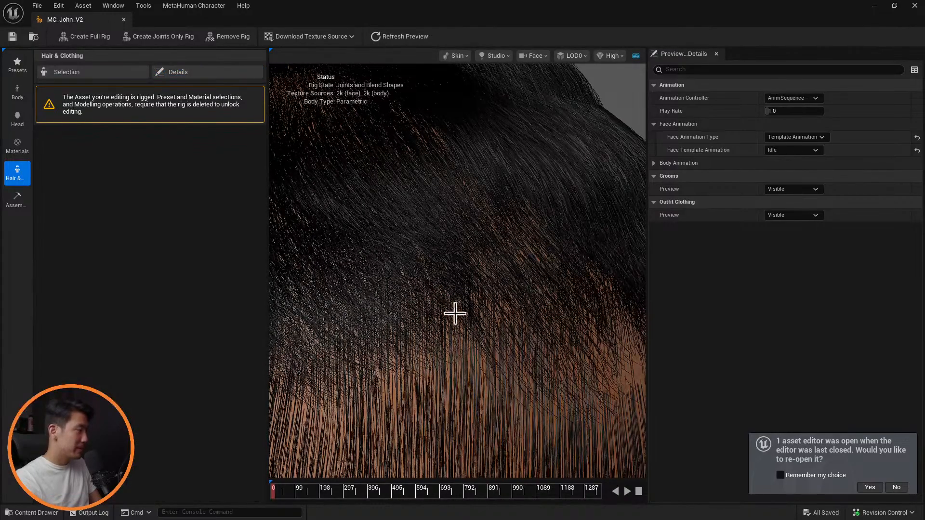
key(ctrl+space)
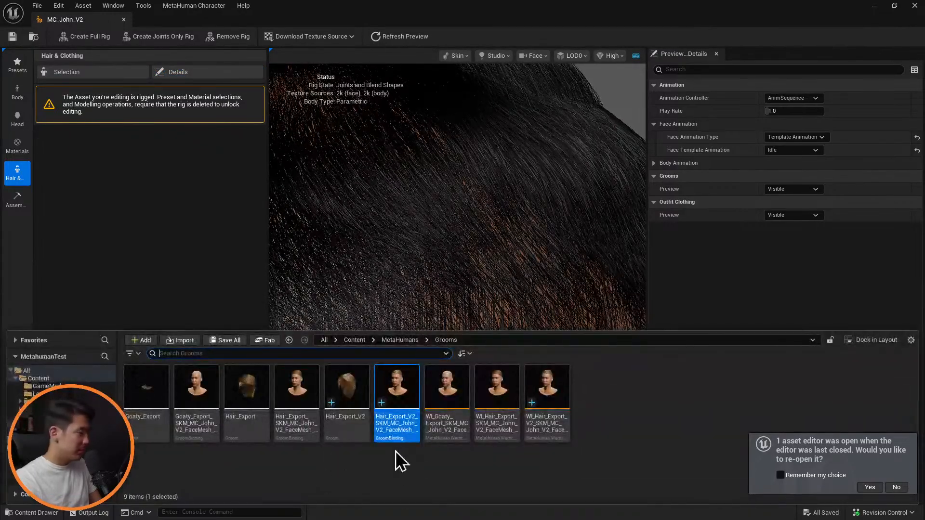
click(347, 386)
click(303, 388)
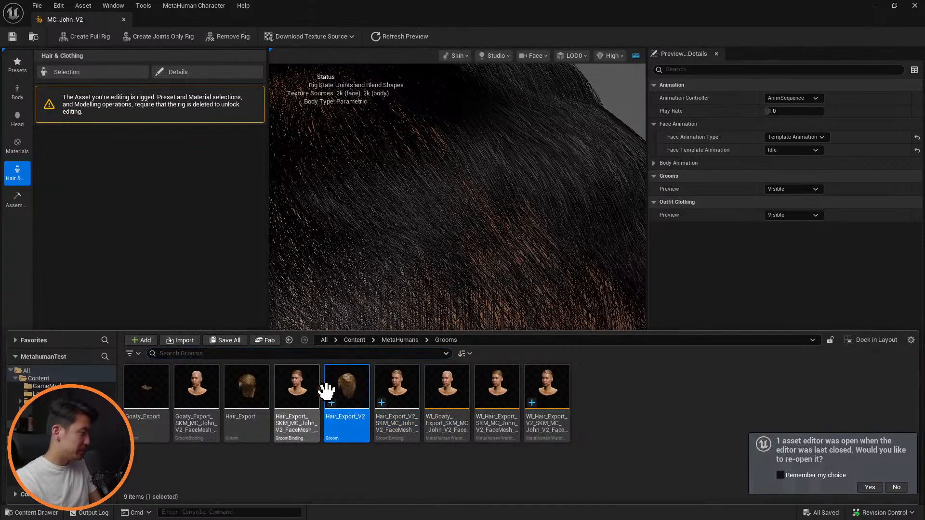
click(359, 392)
double_click(347, 387)
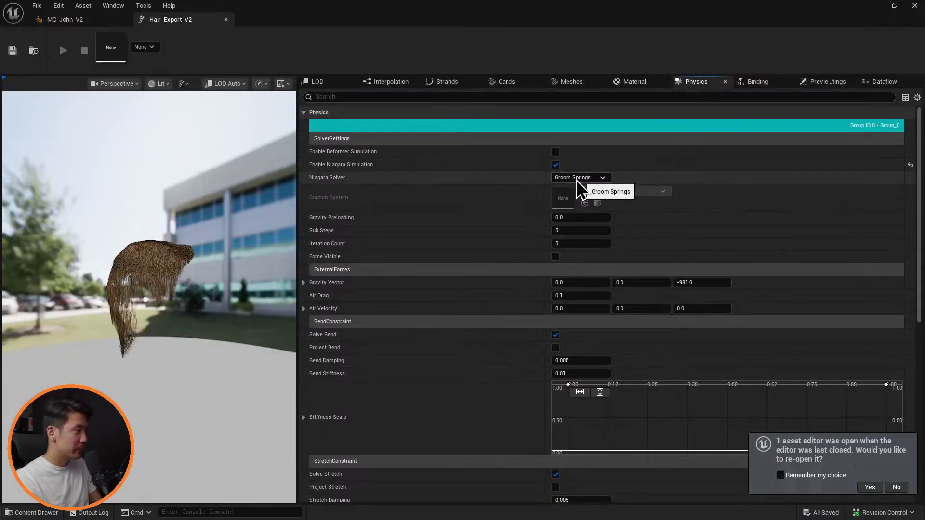
Step: Disable Niagara simulation in the Hair_Export_V2 physics settings and check the groom in its preview
click(557, 166)
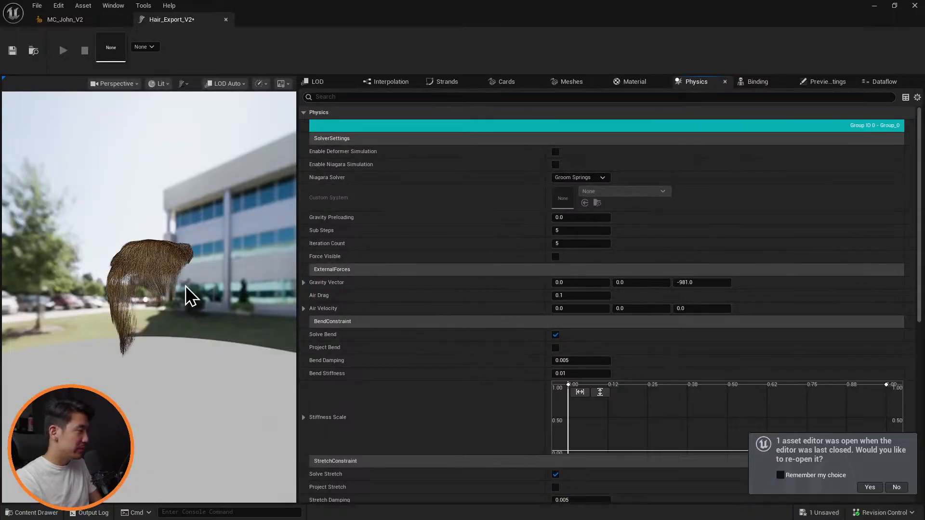
drag(289, 288, 198, 289)
scroll(196, 280, down, 5)
scroll(196, 280, up, 8)
scroll(196, 280, down, 8)
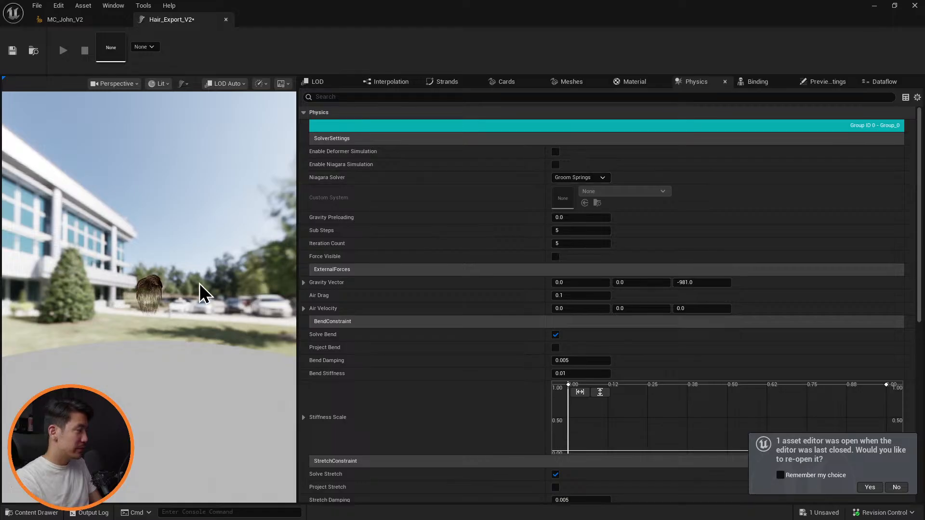
Step: Examine the Hair_Export_V2 groom in its preview at near and far viewing distances
scroll(194, 282, up, 6)
scroll(195, 282, down, 8)
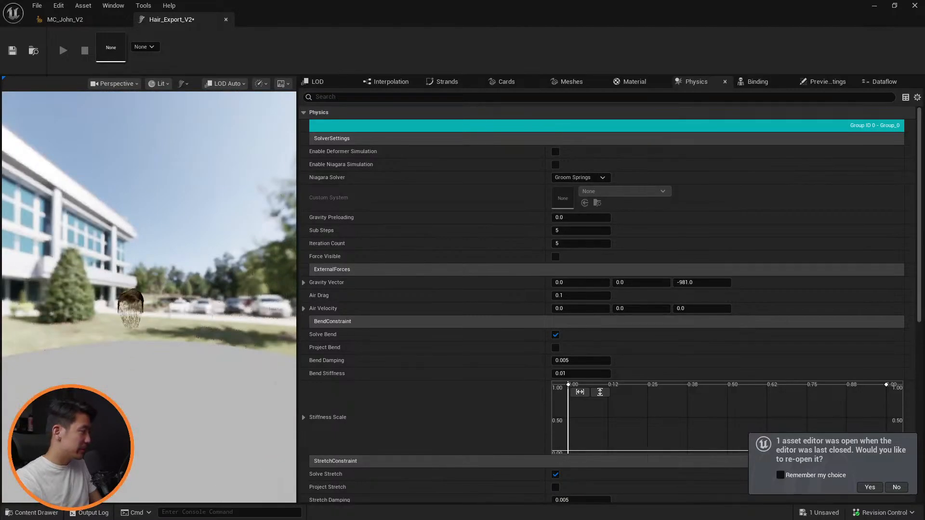
scroll(194, 282, up, 6)
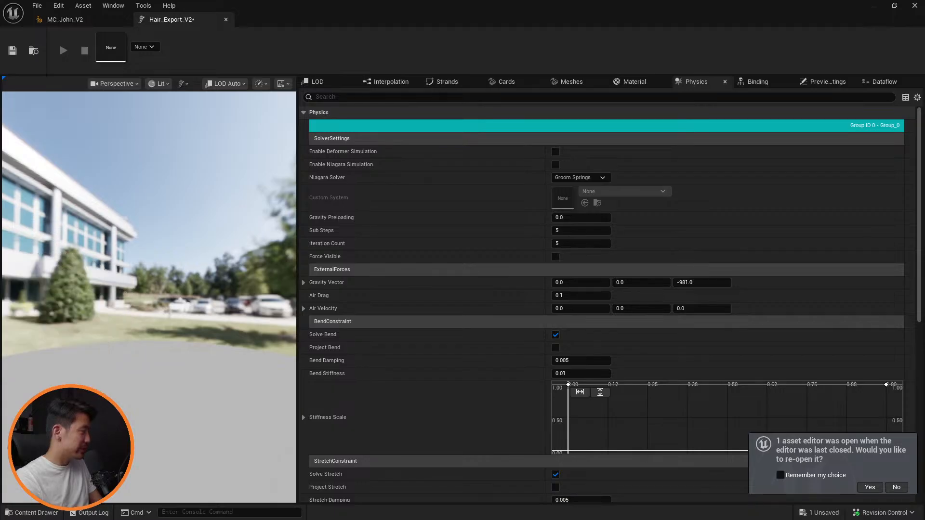
scroll(158, 283, down, 6)
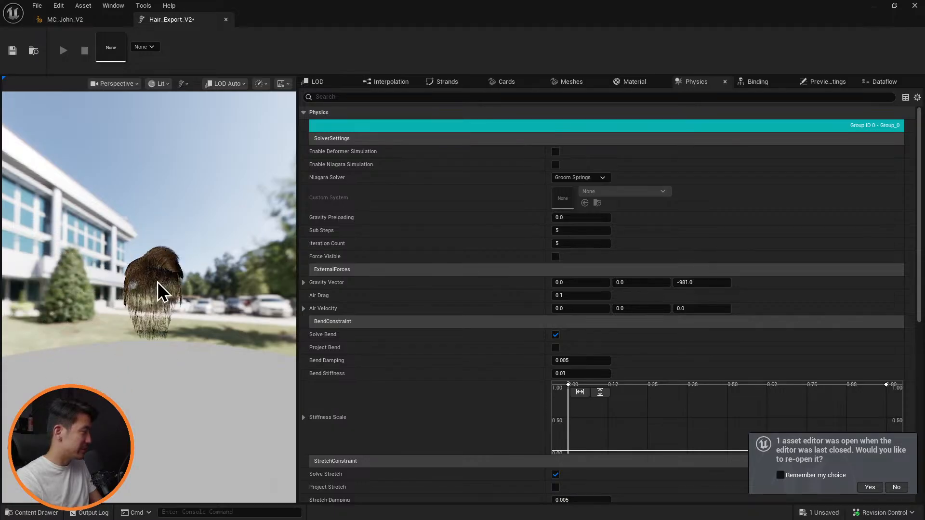
scroll(154, 290, down, 3)
scroll(154, 289, up, 6)
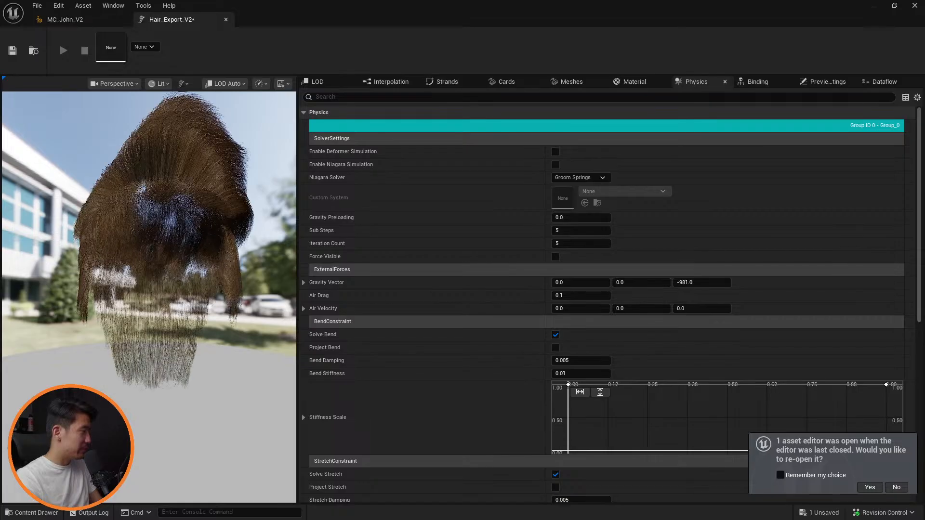
scroll(154, 289, down, 3)
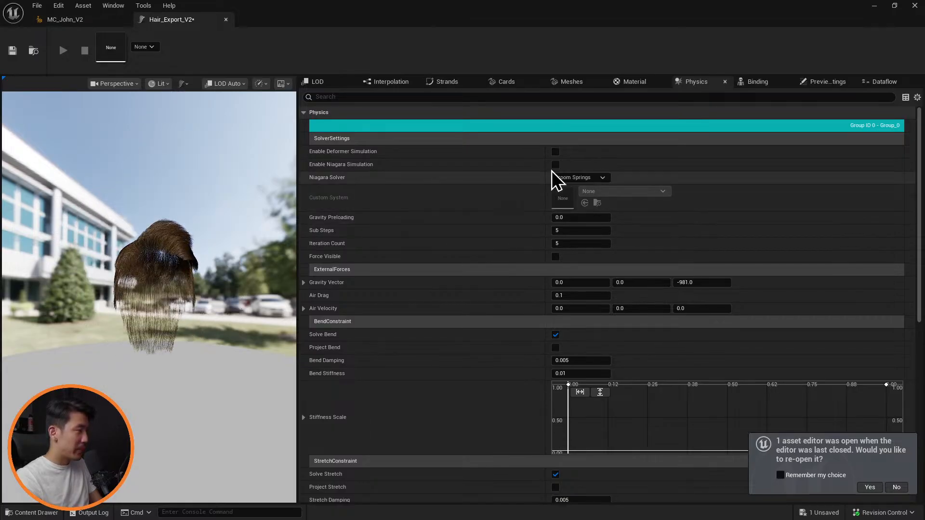
Step: Enable Niagara simulation for the groom, set the gravity vector's Z value to -400, and check the hair in the preview
click(555, 165)
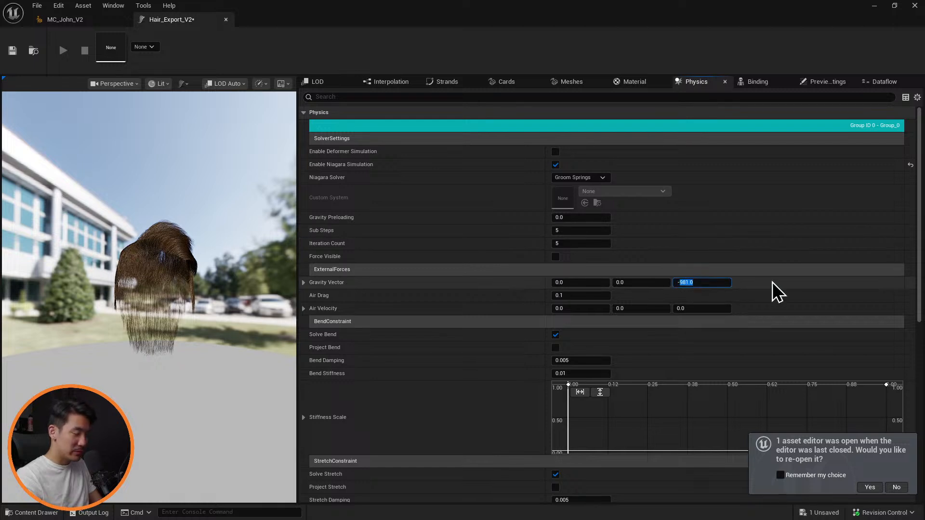
key(BackSpace)
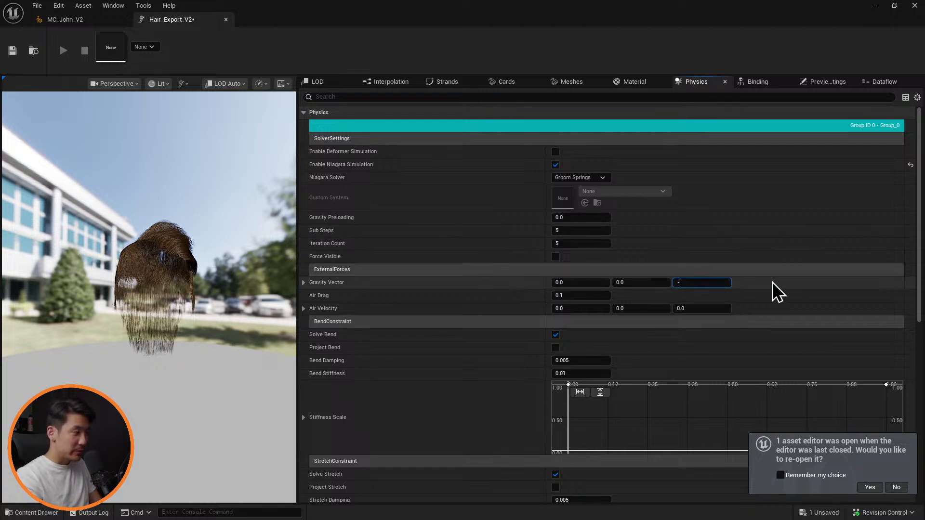
text(1)
key(BackSpace)
text(400)
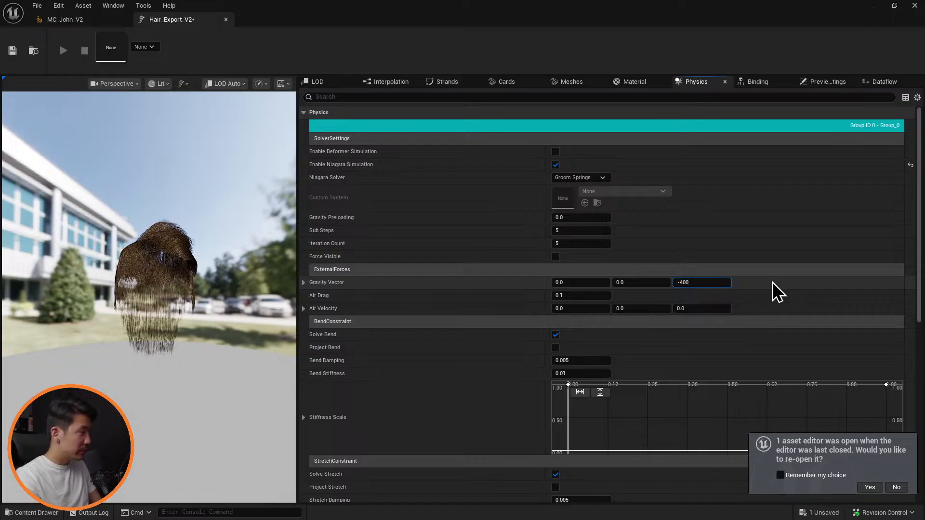
key(Return)
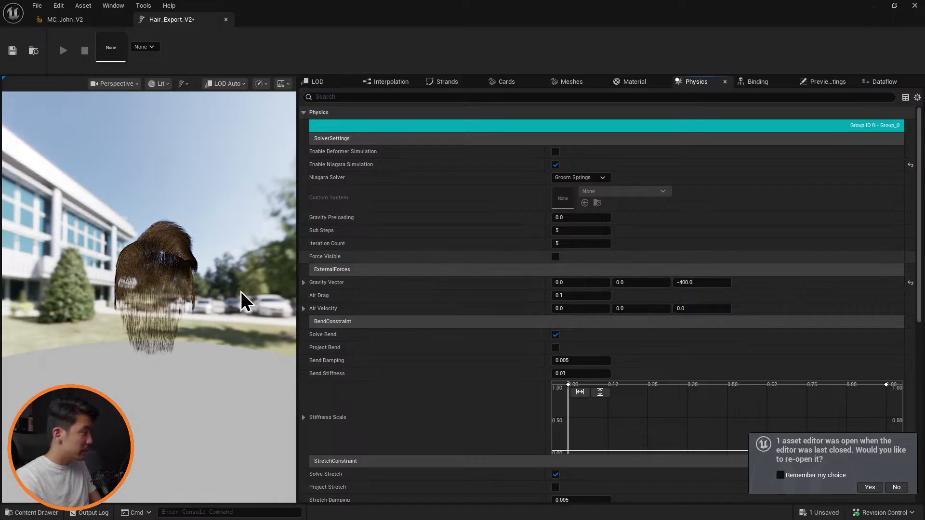
click(216, 281)
middle_drag(153, 291, 232, 295)
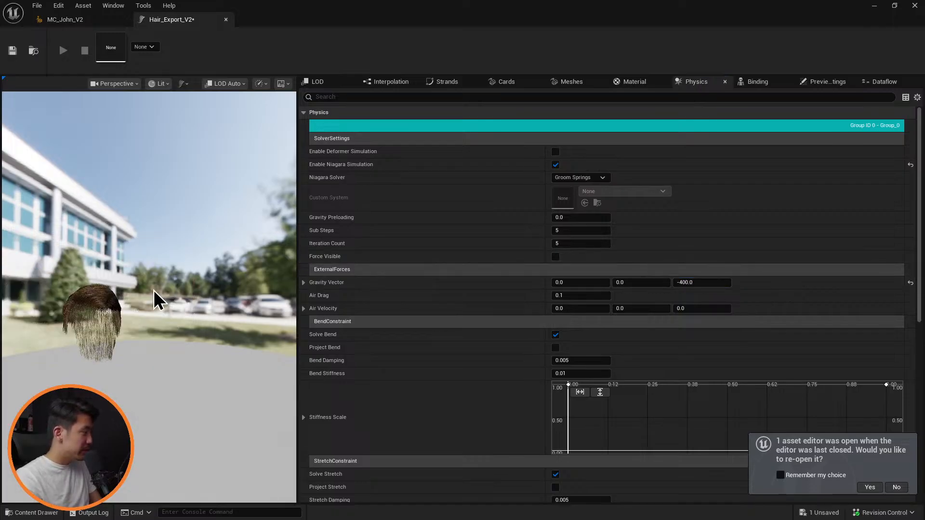
alt+drag(153, 291, 486, 307)
Step: Try gravity vector Z values of 200 and -20 on the groom
click(703, 281)
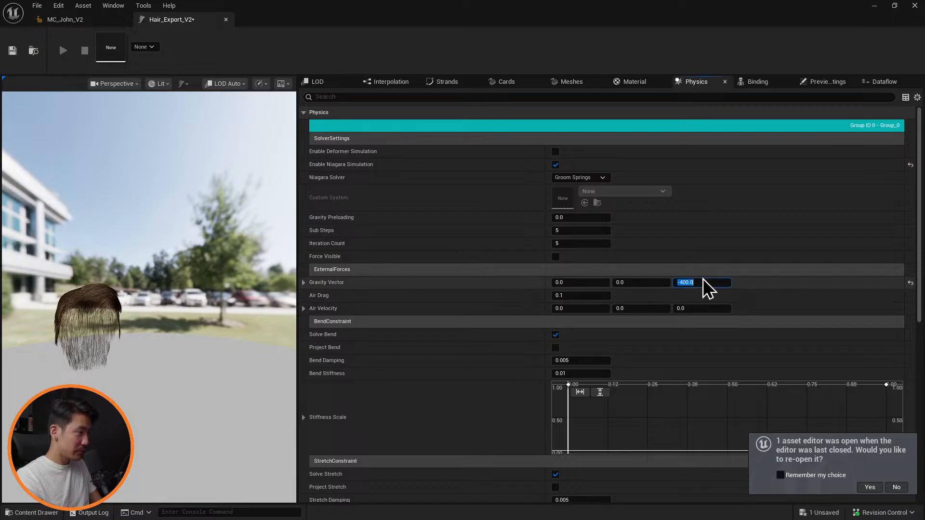
text(200)
key(Return)
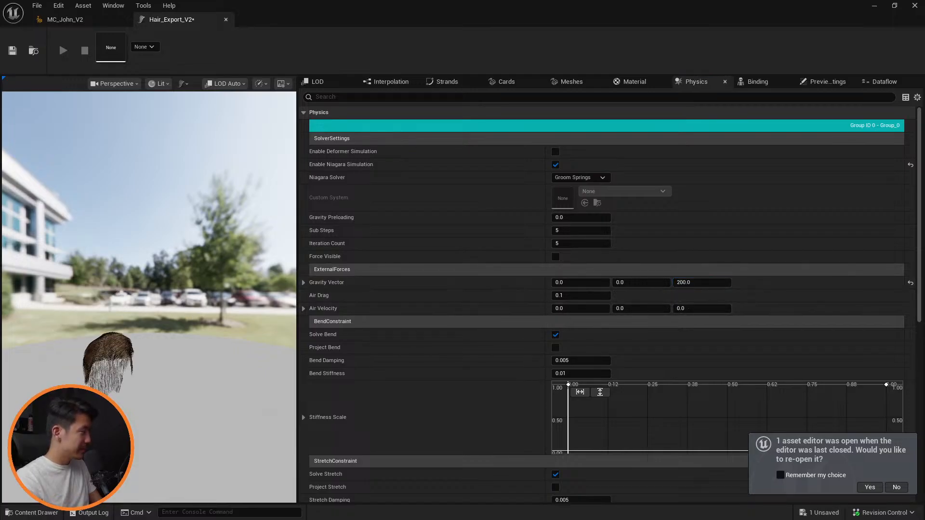
mouse_move(202, 270)
alt+mouse_down()
mouse_move(67, 294)
mouse_move(140, 272)
mouse_move(202, 270)
alt+mouse_up()
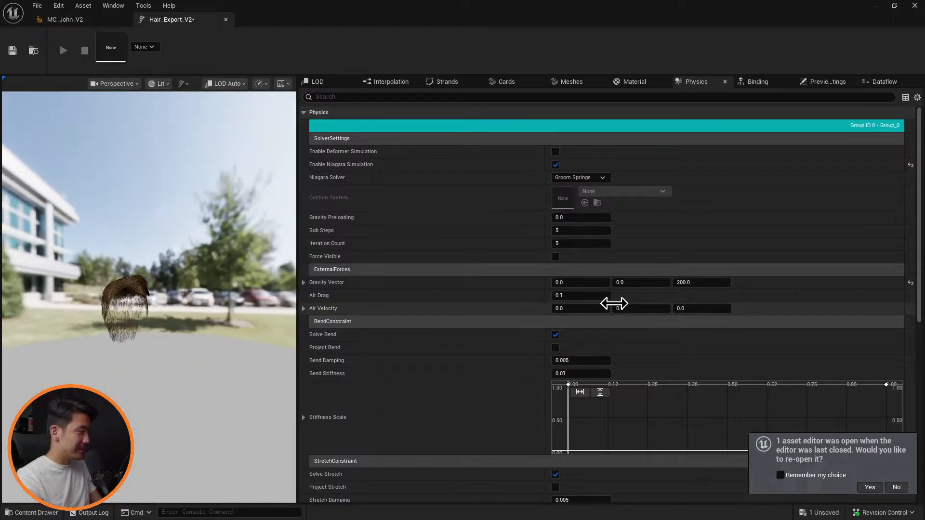
text(-20)
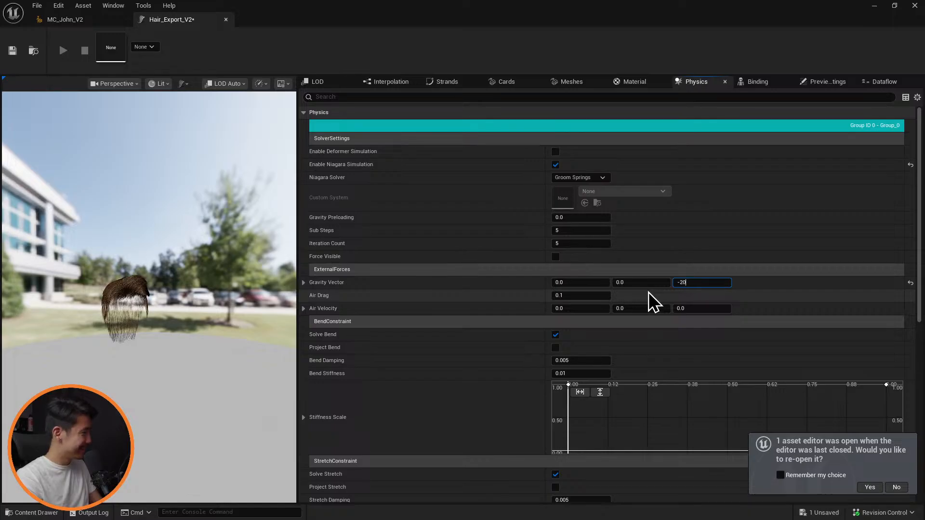
key(Return)
Step: Set the groom's gravity vector Z value to -200, check the hair in the preview, and save the asset
click(680, 285)
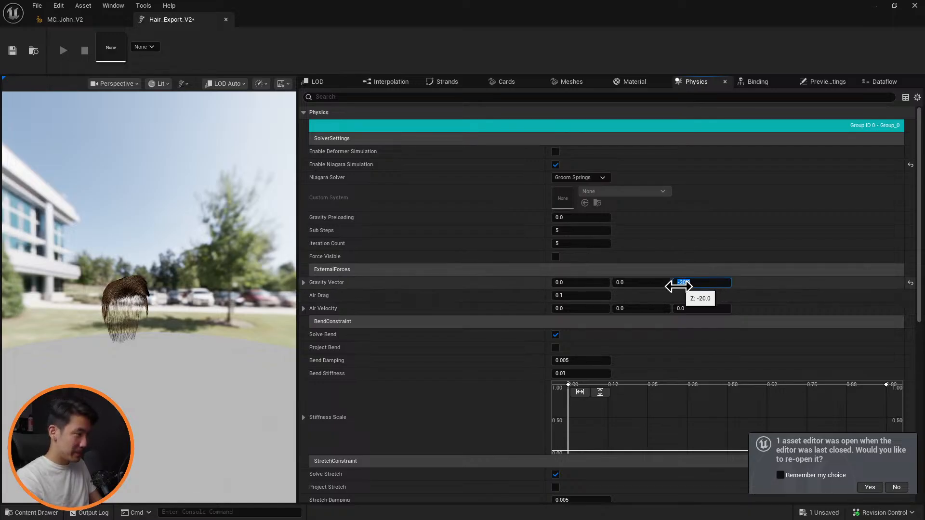
text(-200)
key(Return)
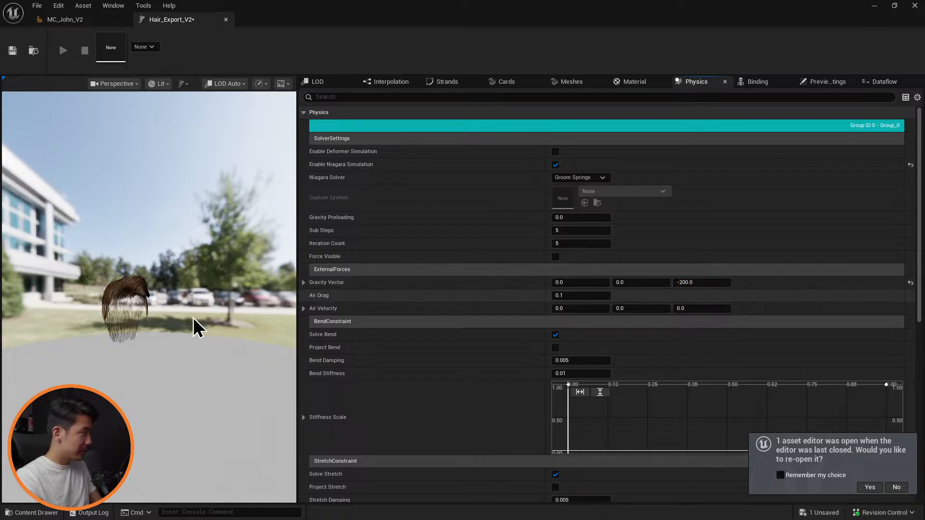
alt+drag(194, 325, 212, 320)
alt+drag(224, 198, 214, 198)
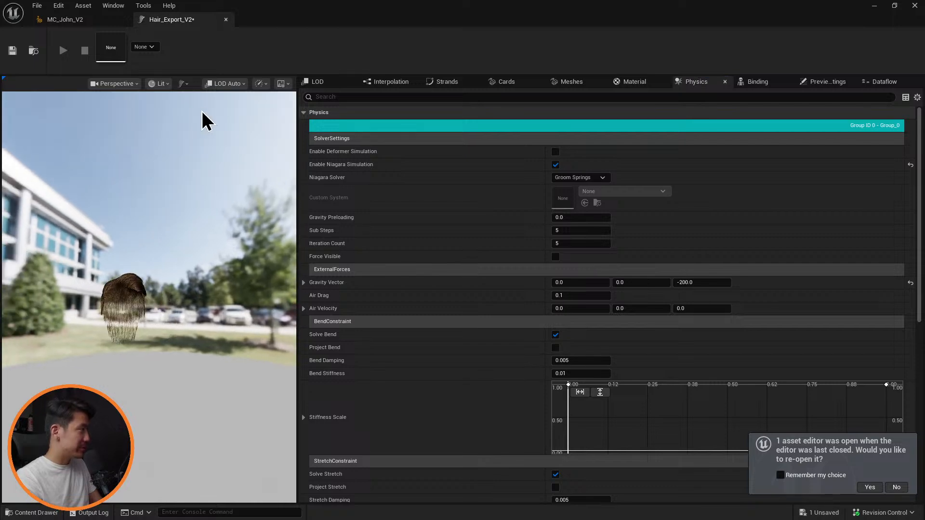
key(ctrl+s)
Step: Start a new groom binding for Hair_Export_V2 in the Grooms folder with SKM_MC_John_V2_FaceMesh as the target skeletal mesh
click(72, 19)
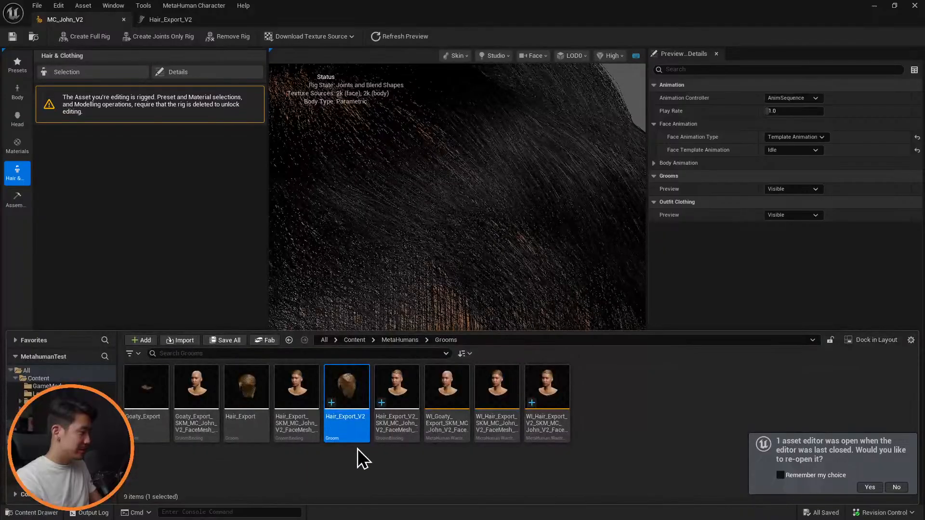
right_click(338, 392)
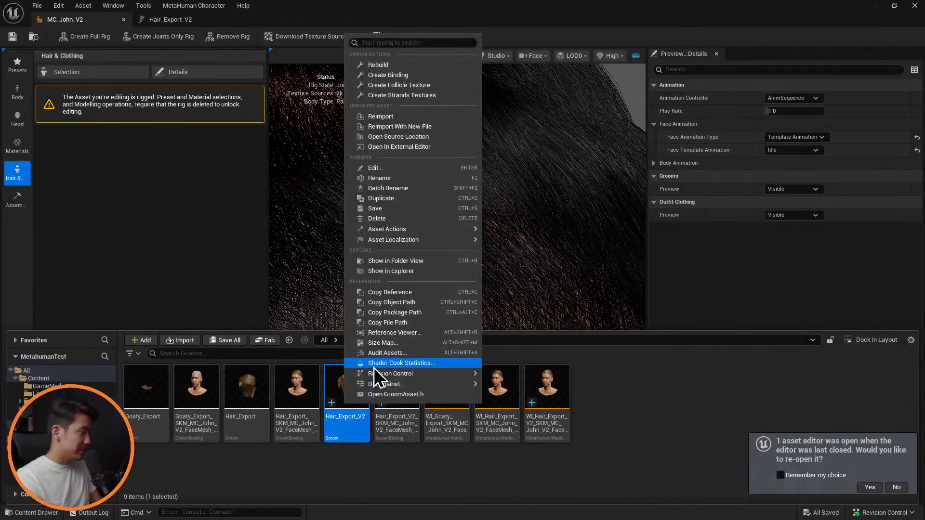
click(421, 76)
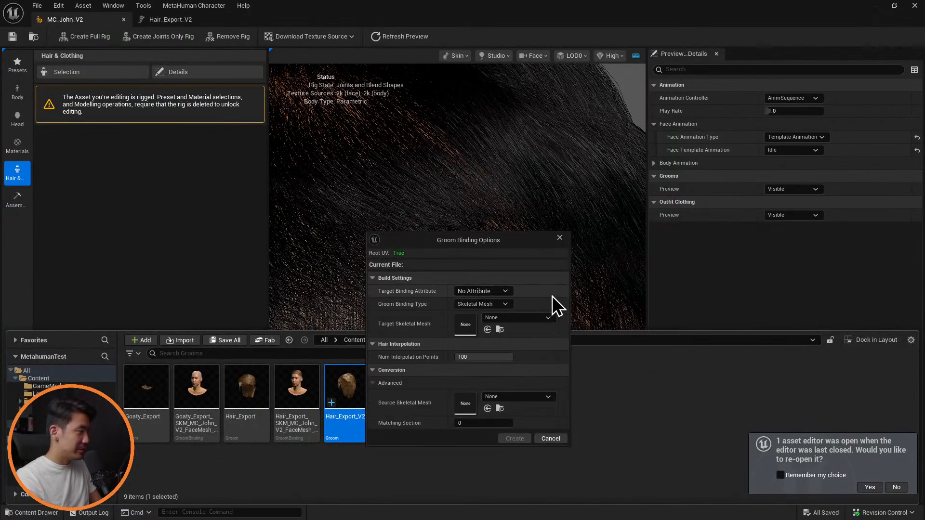
click(540, 317)
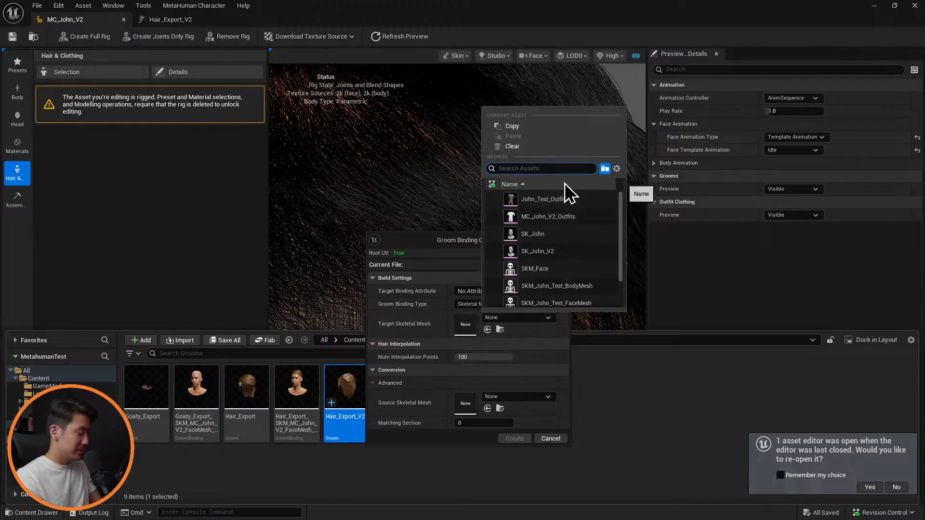
text(mc)
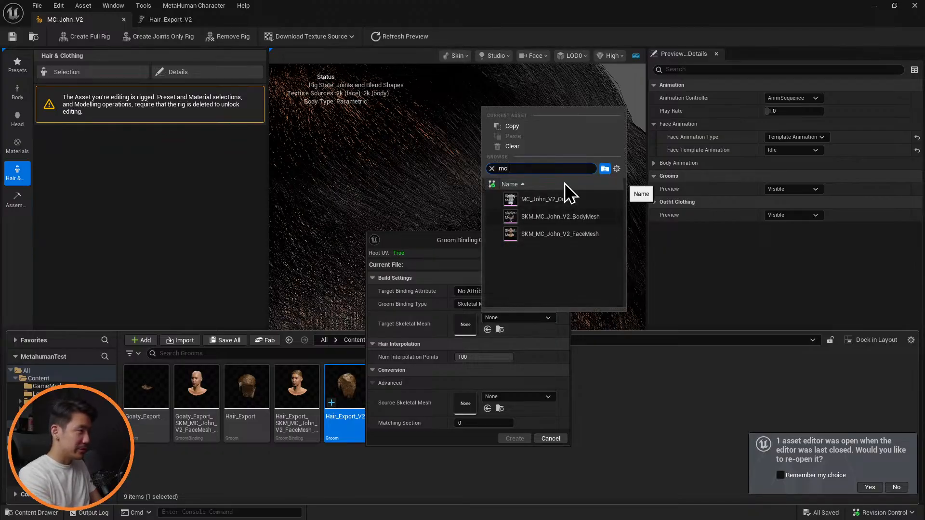
click(563, 233)
Step: Use SKM_MC_John_V2_FaceMesh as the source skeletal mesh, then create and save the groom binding
click(505, 398)
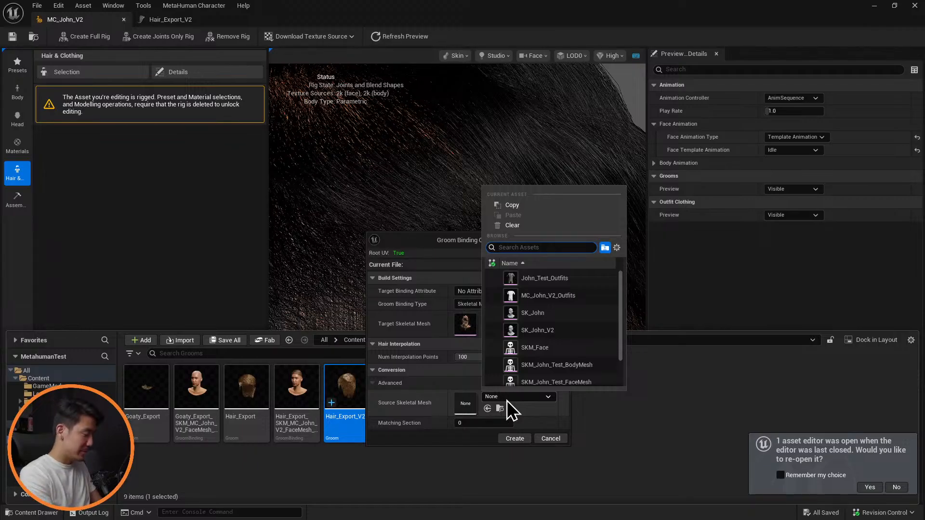
text(mc)
click(551, 314)
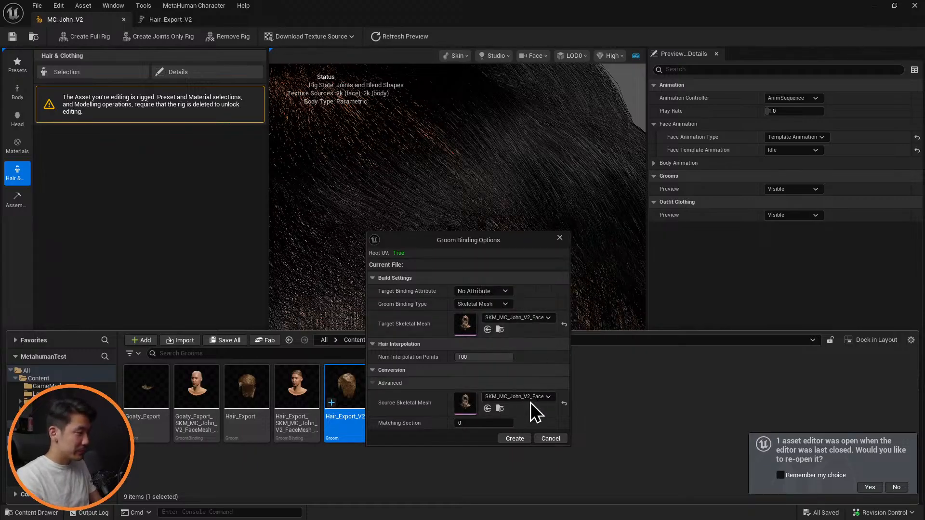
click(514, 439)
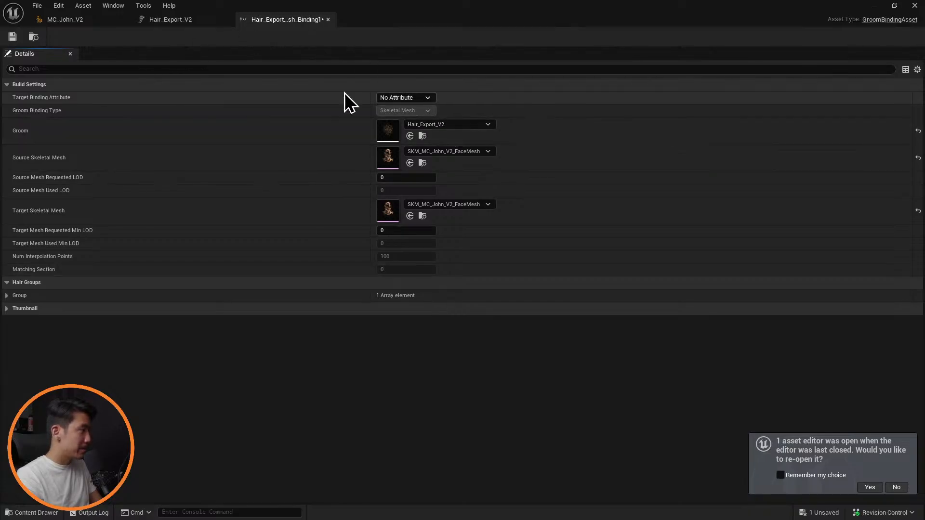
key(ctrl+s)
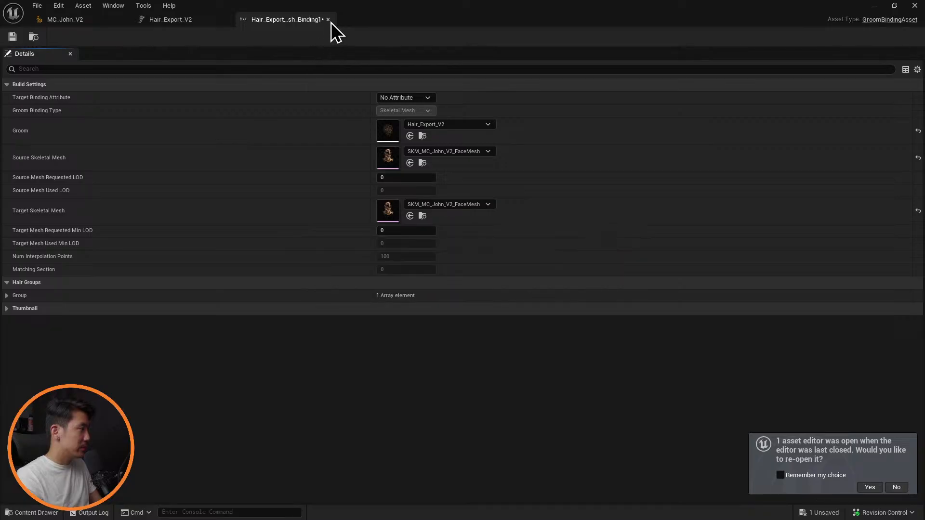
click(328, 20)
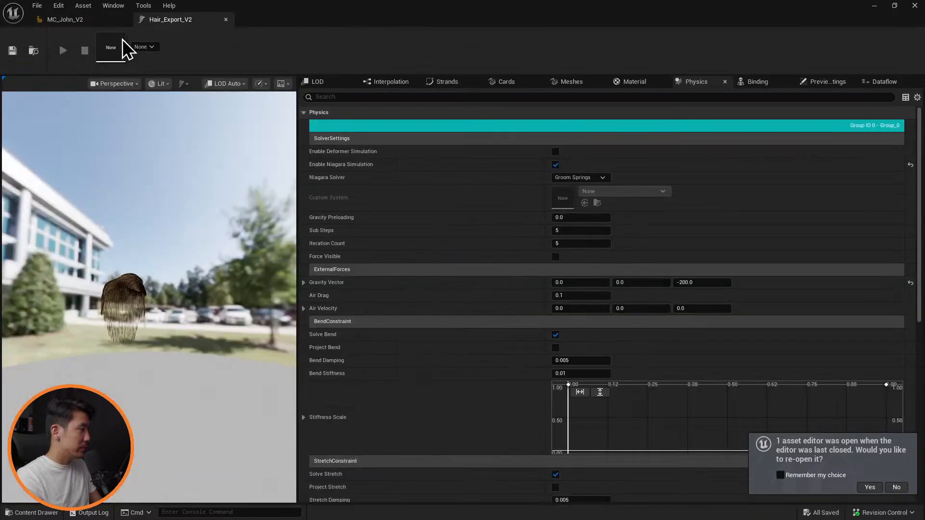
Step: Add the new Hair_Export_V2 face mesh binding, Binding1, to MC_John_V2's Hair grooms and check the head from back to front
click(83, 17)
key(ctrl+space)
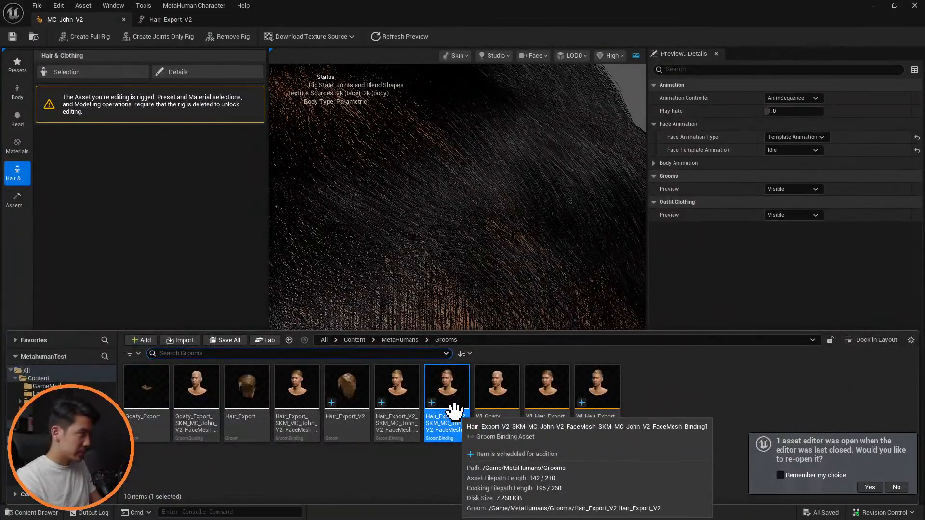
click(80, 72)
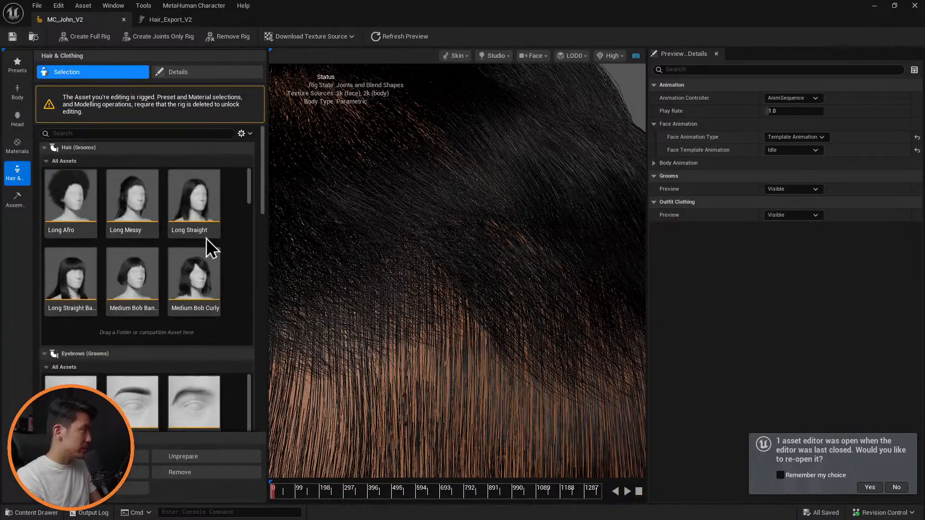
key(ctrl+space)
drag(449, 400, 239, 295)
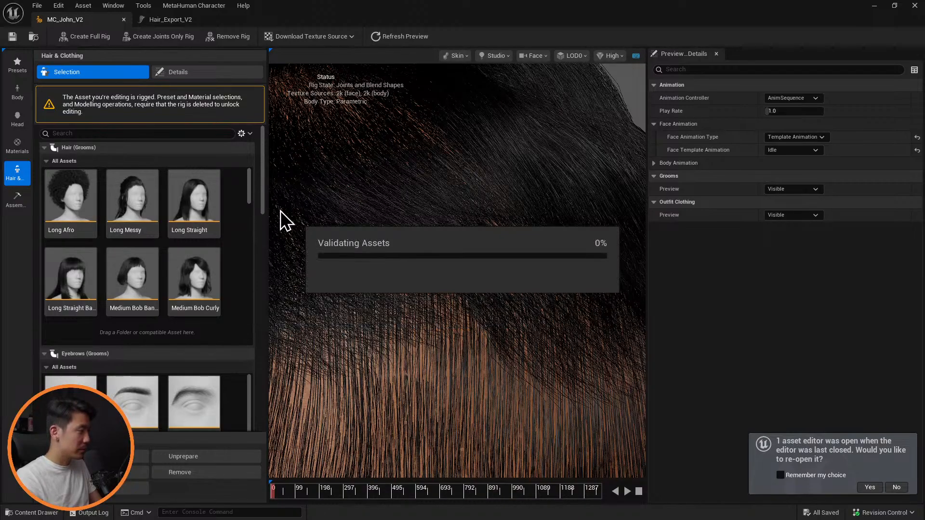
scroll(392, 233, down, 10)
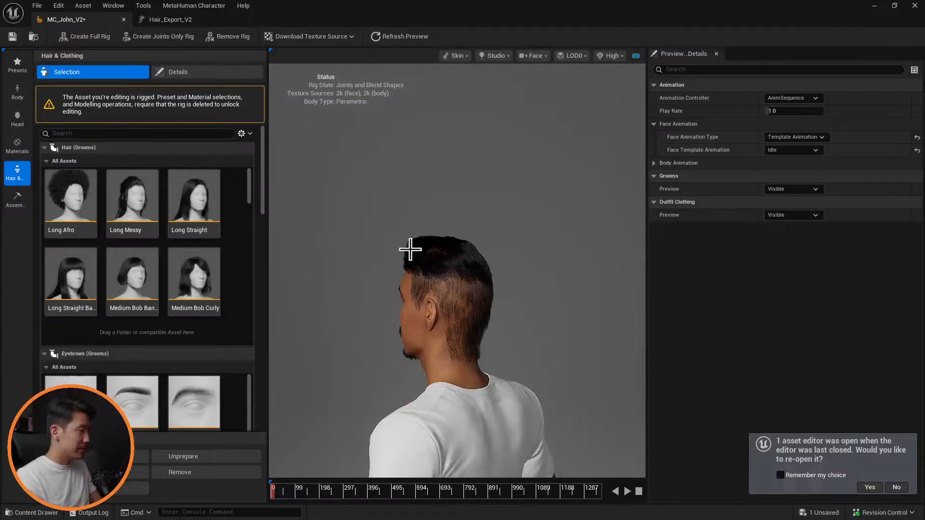
scroll(448, 278, up, 10)
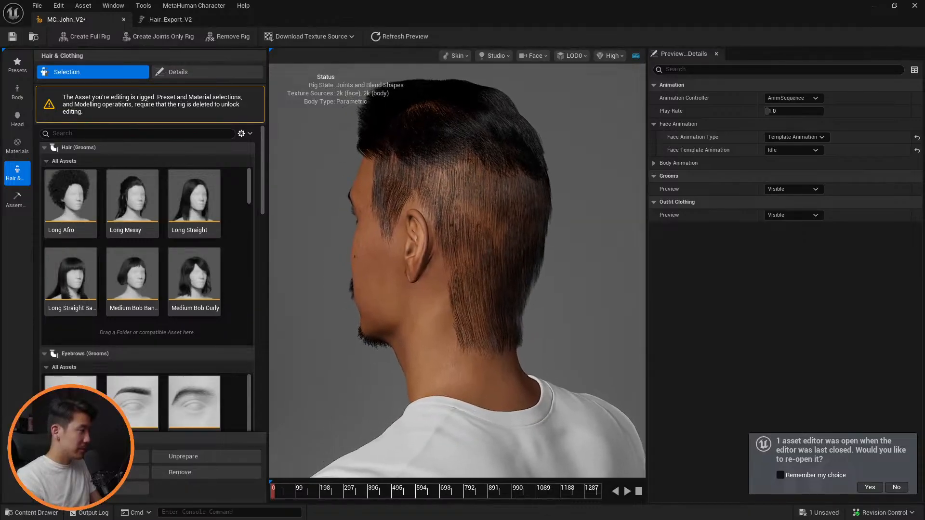
drag(394, 280, 581, 280)
Step: Set the Binding1 hair wardrobe item's pipeline to DefaultGroomPipeline, save it, and return to MC_John_V2 wearing that hair
scroll(251, 244, down, 10)
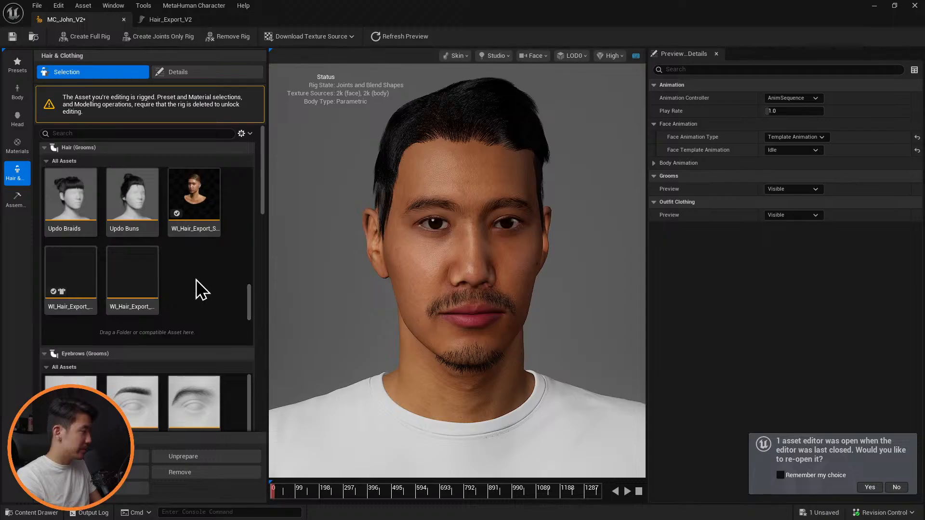
click(139, 308)
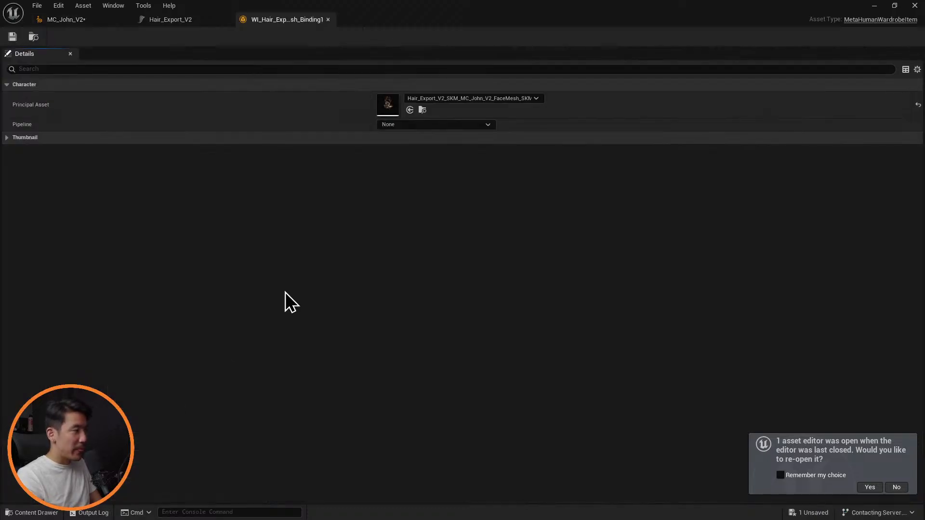
click(466, 127)
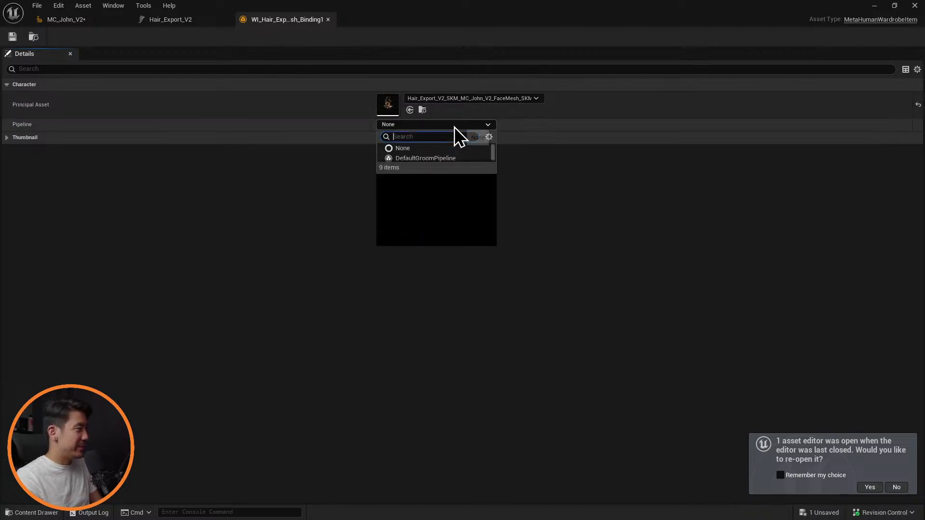
click(427, 158)
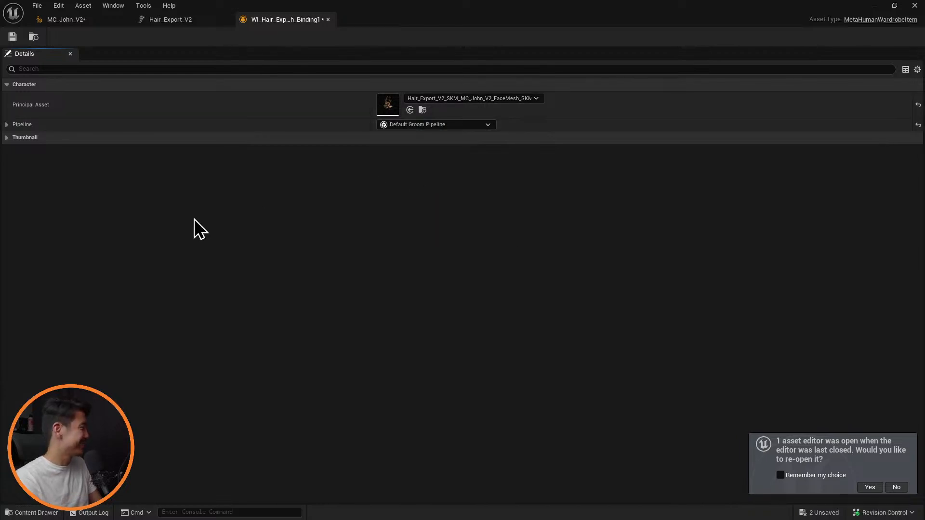
click(11, 41)
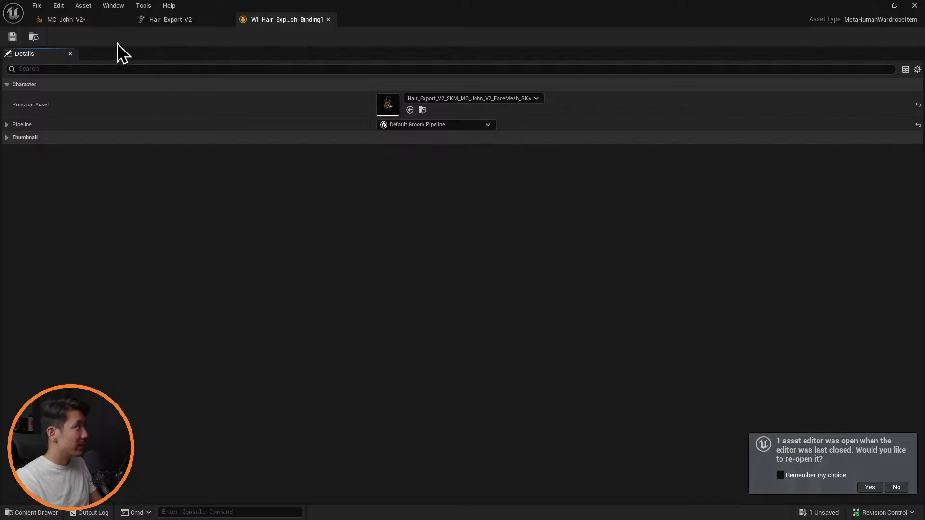
click(72, 21)
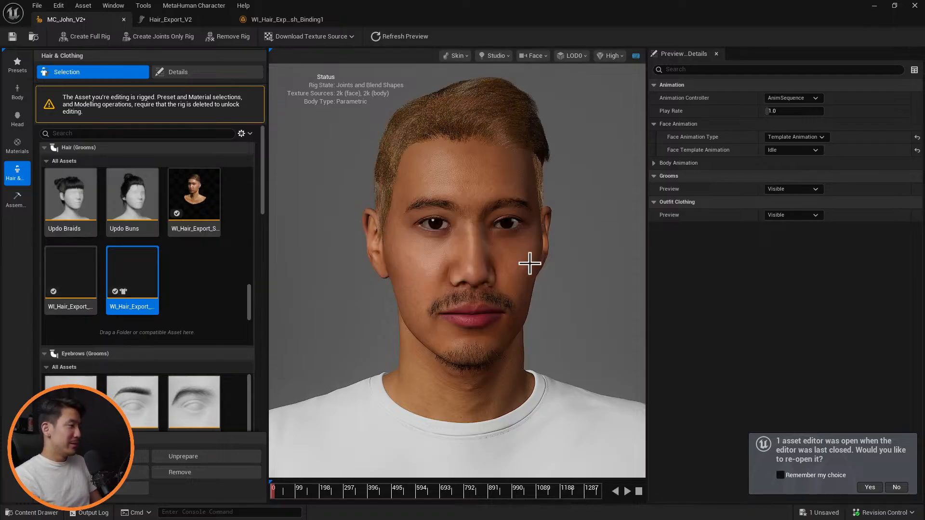
Step: Set the dye color override of the goatee (Beard) groom to black
click(190, 73)
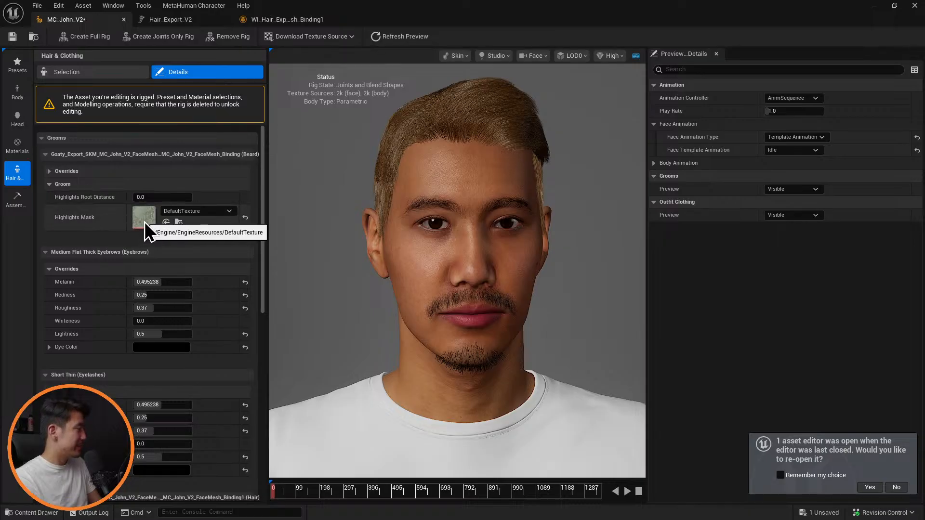
click(180, 213)
click(185, 212)
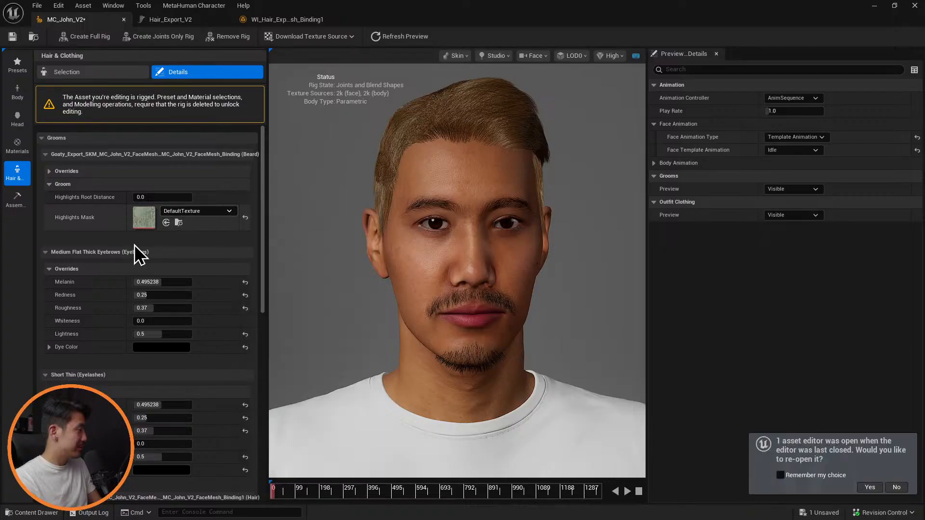
click(49, 171)
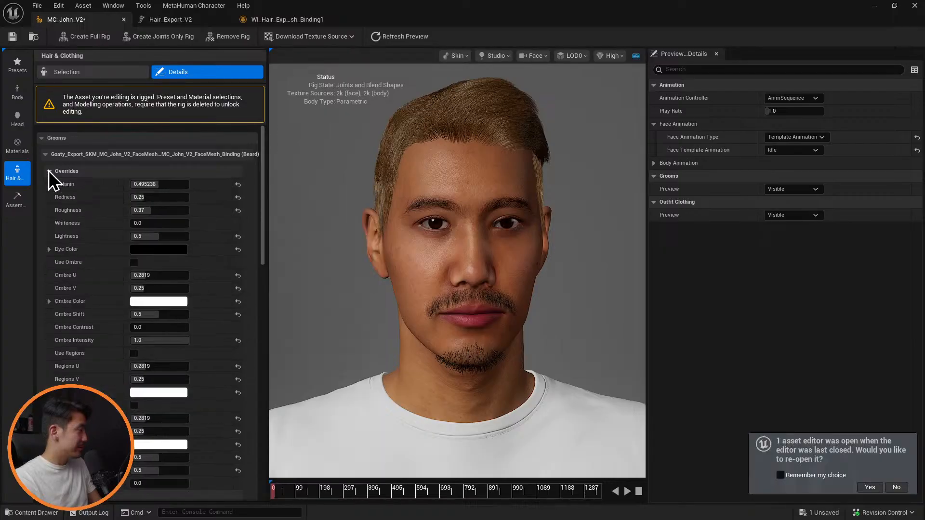
click(163, 249)
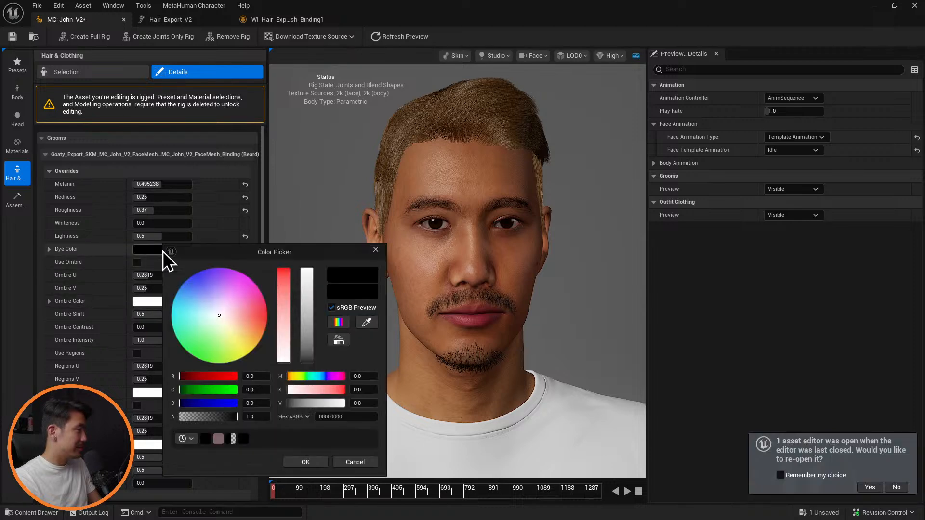
drag(309, 359, 323, 409)
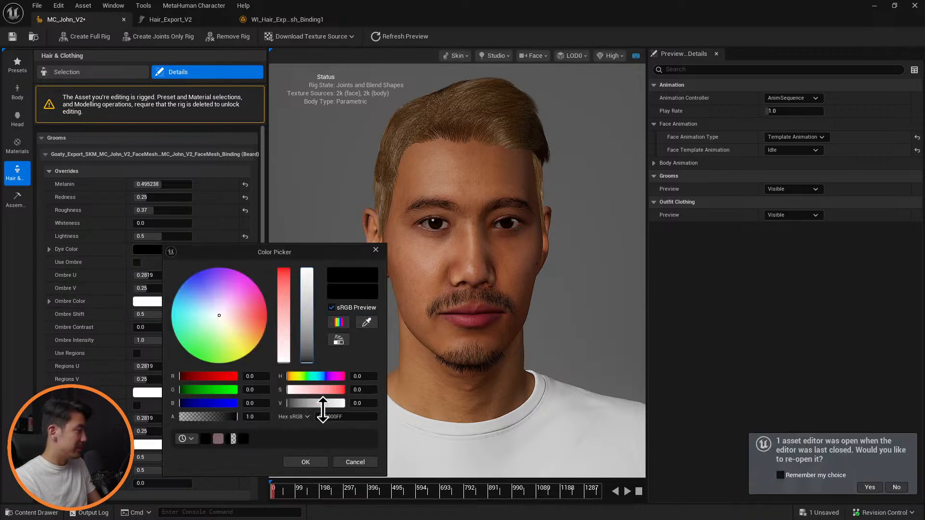
click(319, 464)
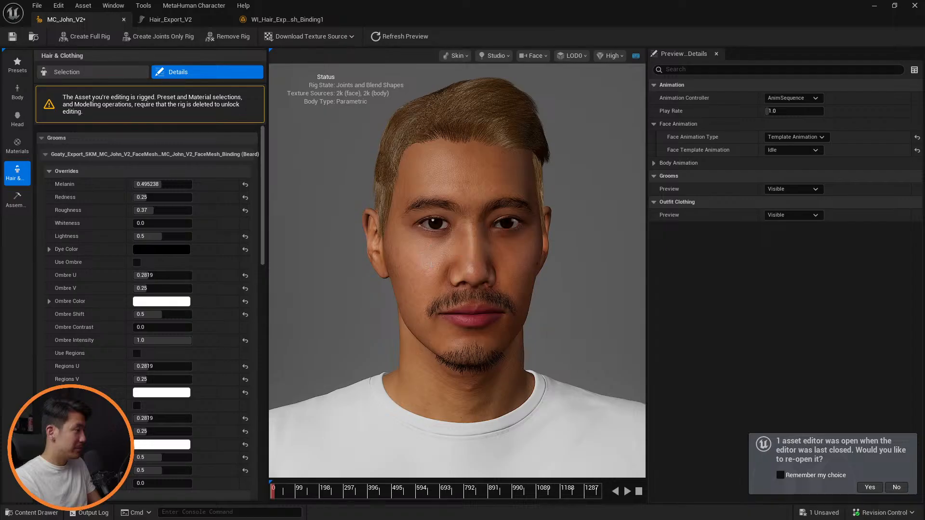
Step: Set the dye color override of the Hair_Export_V2 Binding1 (Hair) groom to black
drag(432, 264, 102, 280)
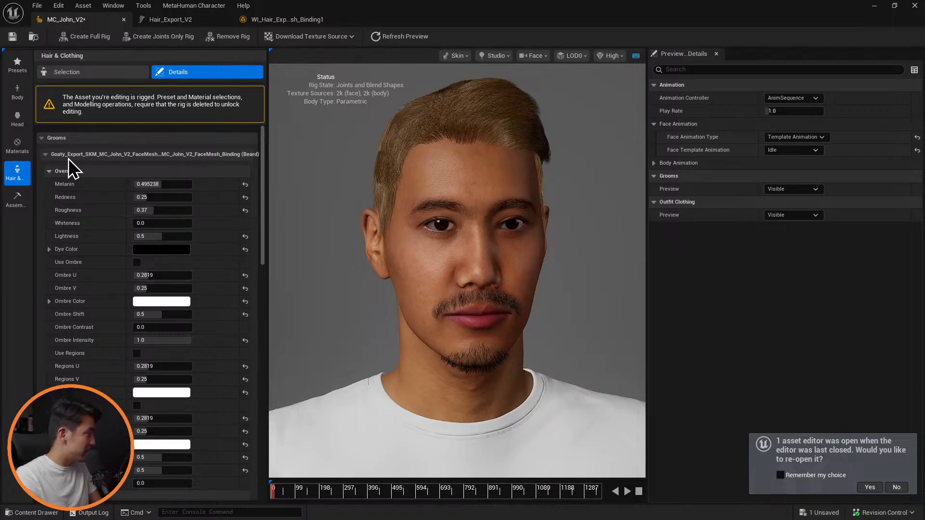
click(46, 155)
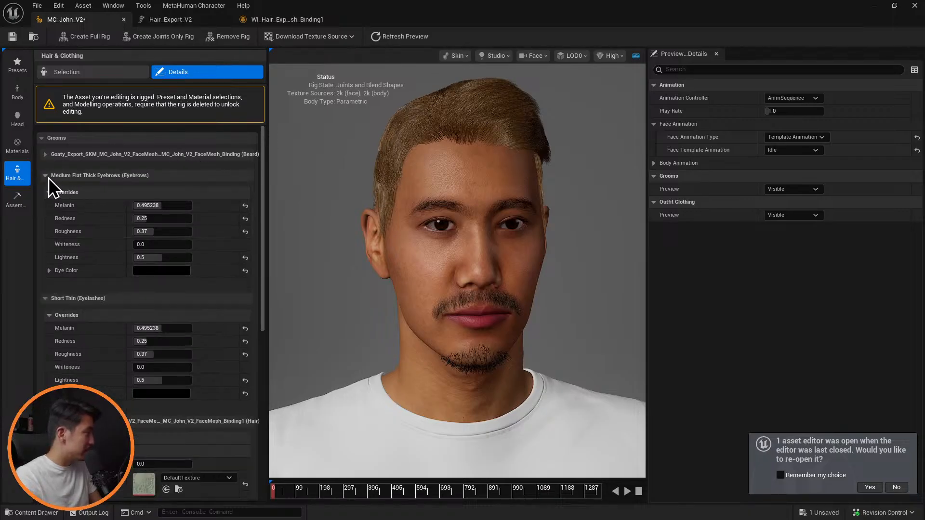
click(45, 175)
click(45, 196)
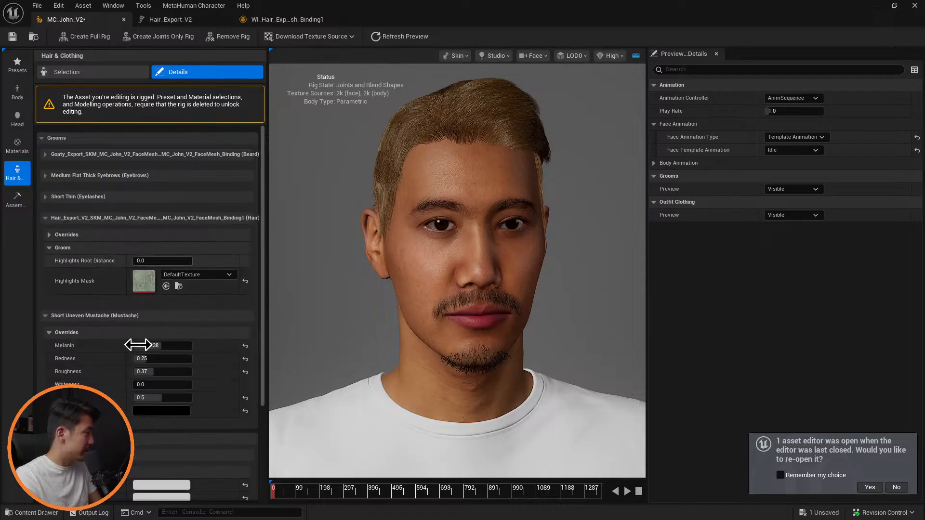
click(49, 235)
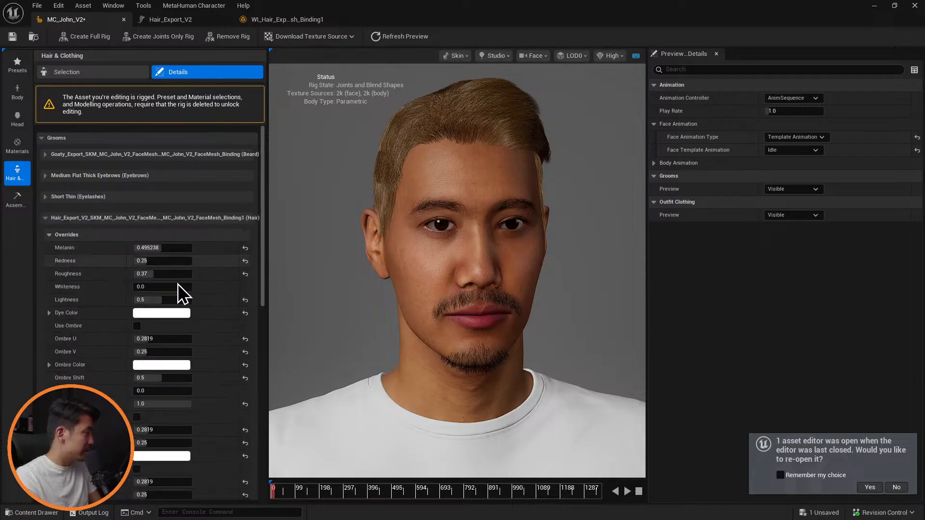
click(161, 313)
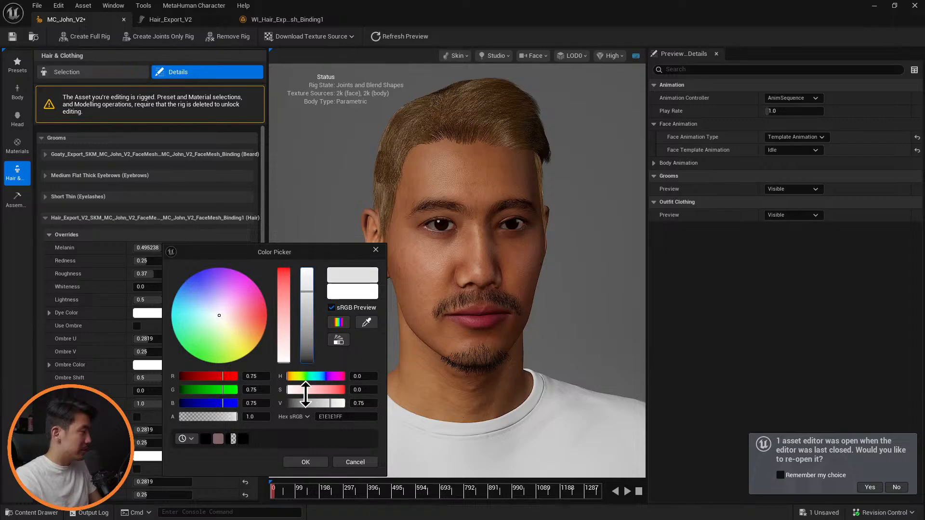
drag(306, 396, 306, 450)
click(312, 463)
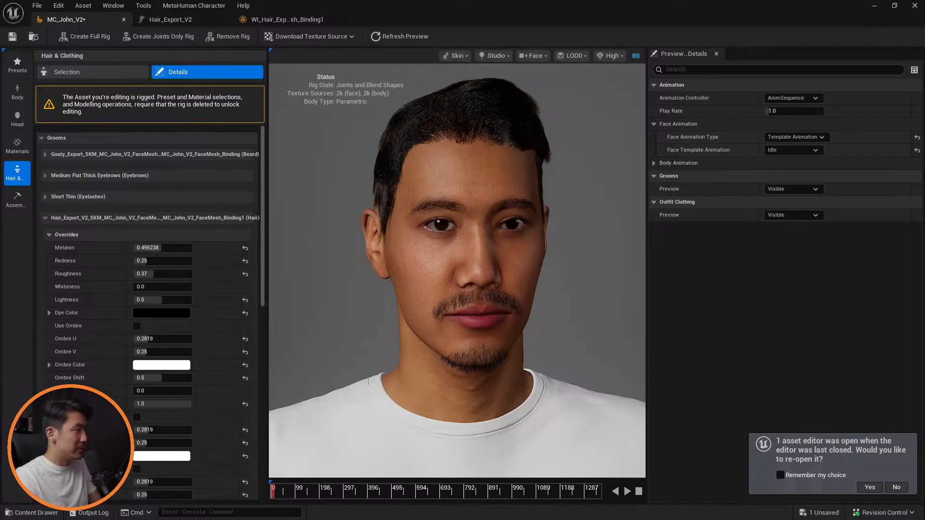
Step: Switch the viewport rendering quality to Epic and inspect the dyed hair from several angles
drag(415, 289, 689, 292)
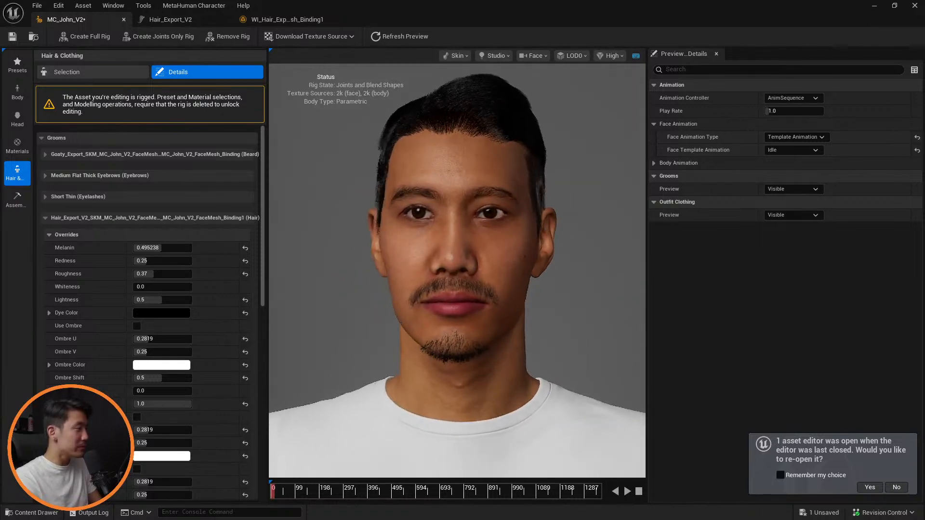
drag(403, 185, 409, 188)
middle_drag(501, 166, 466, 210)
mouse_move(487, 177)
mouse_down()
mouse_move(488, 202)
mouse_move(503, 186)
mouse_up()
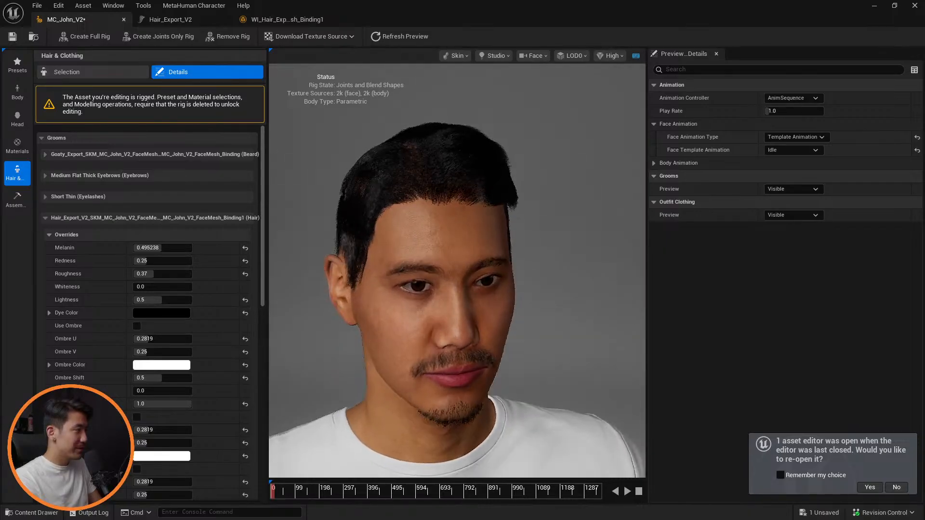
click(611, 56)
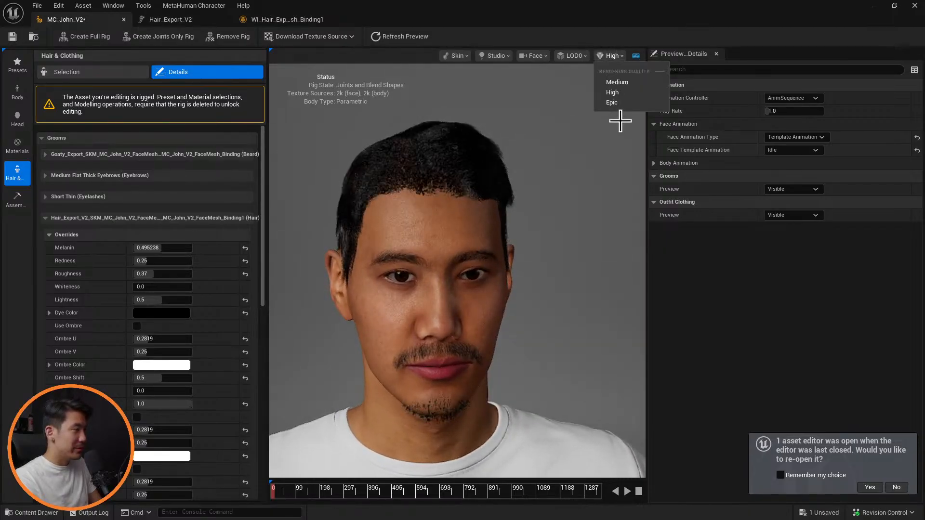
click(619, 103)
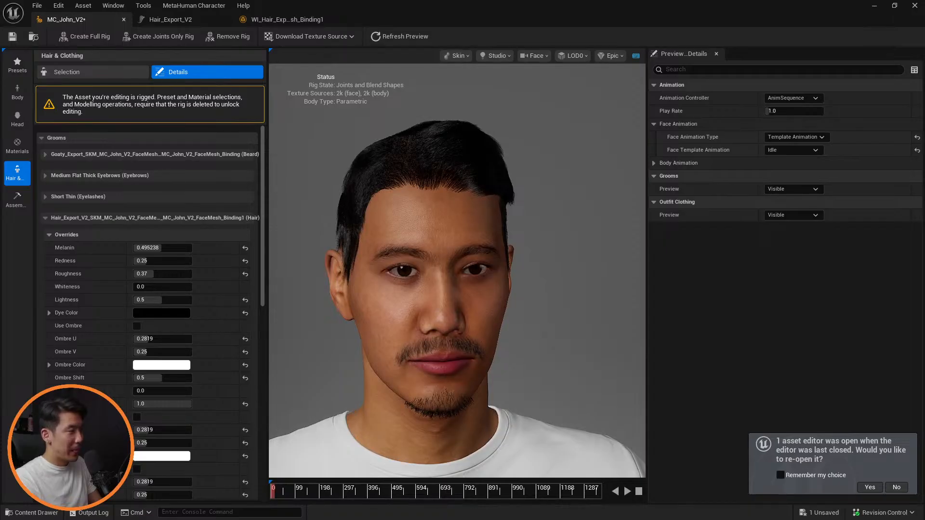
drag(428, 196, 655, 202)
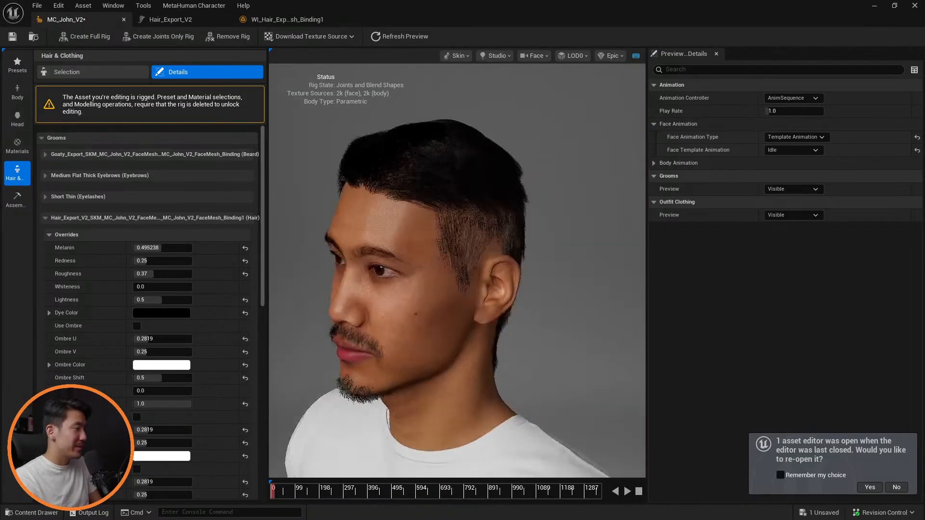
drag(356, 260, 378, 260)
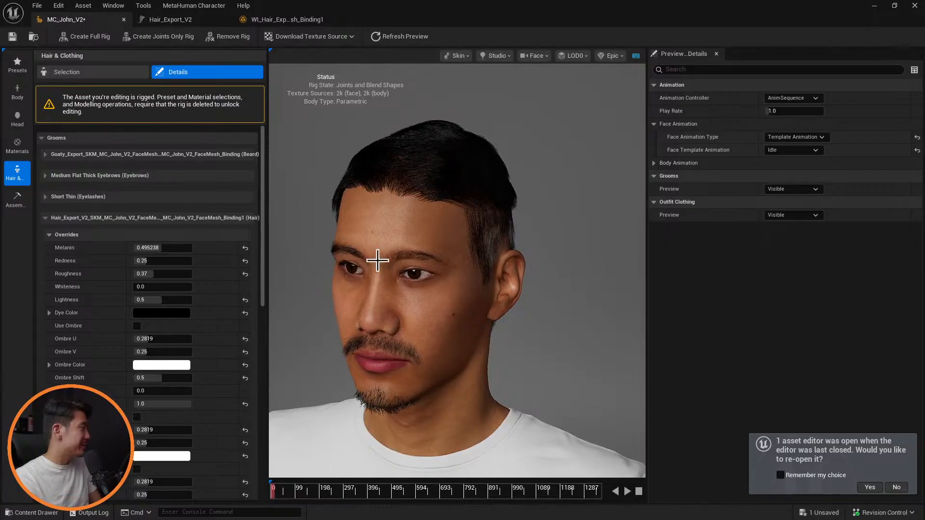
Step: Try the Short Casual hair groom on the character for comparison
click(116, 73)
mouse_move(250, 187)
mouse_down()
mouse_move(256, 305)
mouse_move(259, 243)
mouse_move(250, 283)
mouse_move(245, 243)
mouse_up()
click(204, 237)
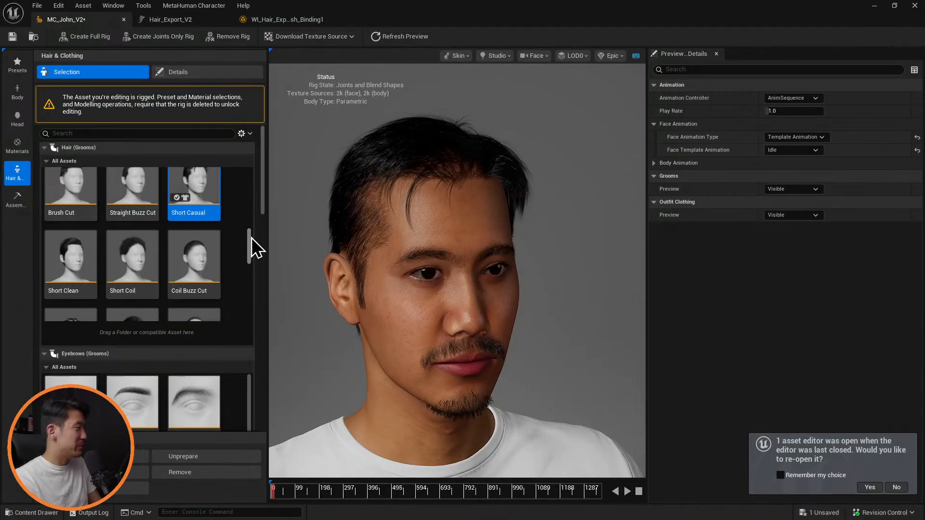
Step: Wear the Hair_Export_V2 Binding1 hair on the character again and check the head from the front, side and back
drag(250, 239, 244, 343)
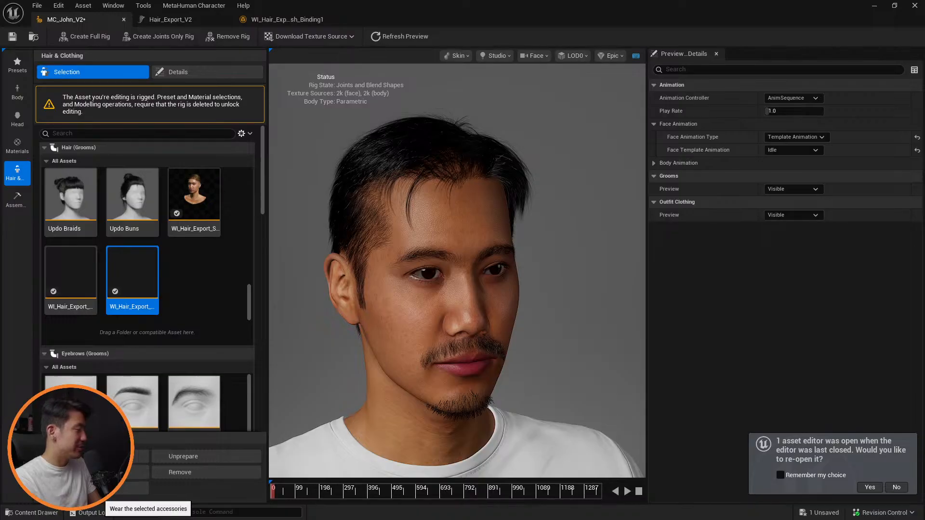
click(100, 472)
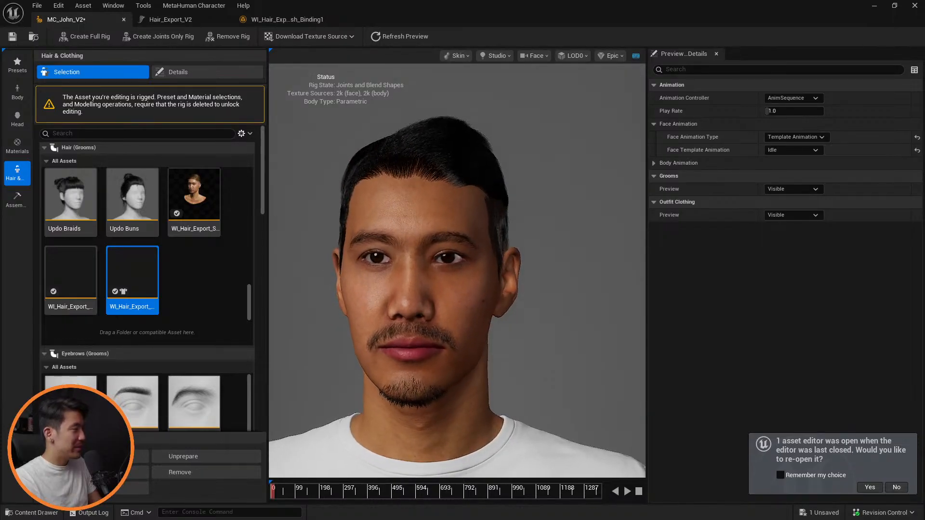
drag(619, 268, 612, 289)
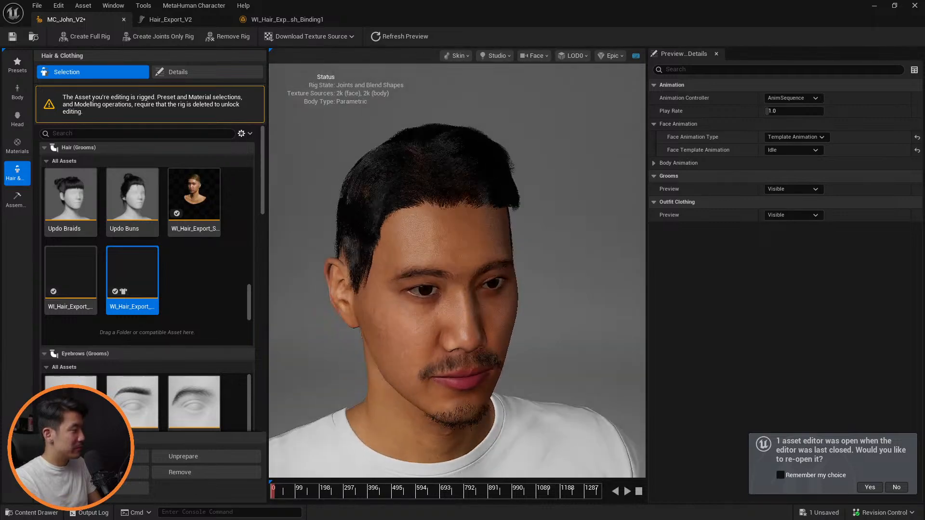
drag(458, 280, 563, 277)
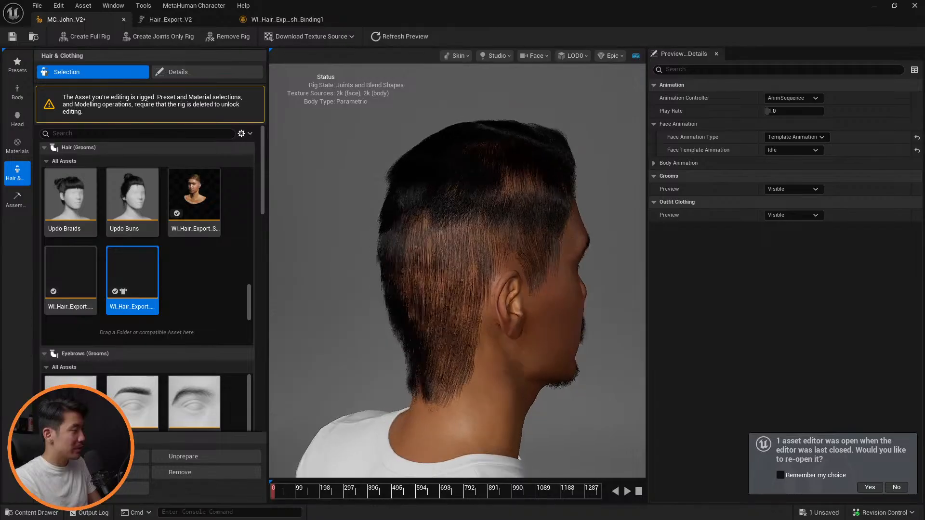
drag(458, 279, 383, 278)
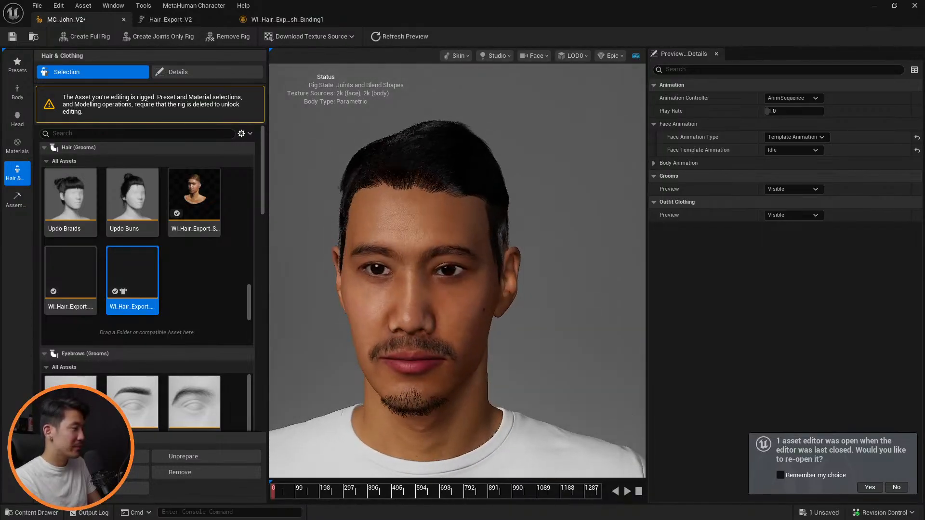